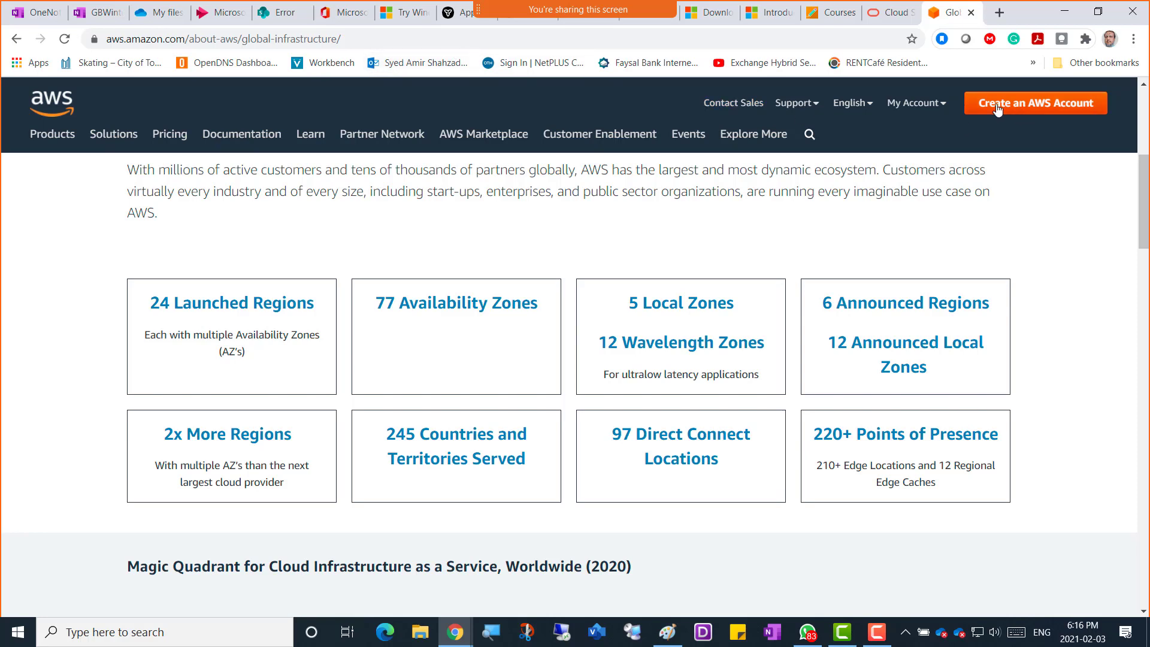
Open the AWS Management Console home page and confirm the region is N. Virginia.
{"action": "mouse_move", "coordinate": [917, 108]}
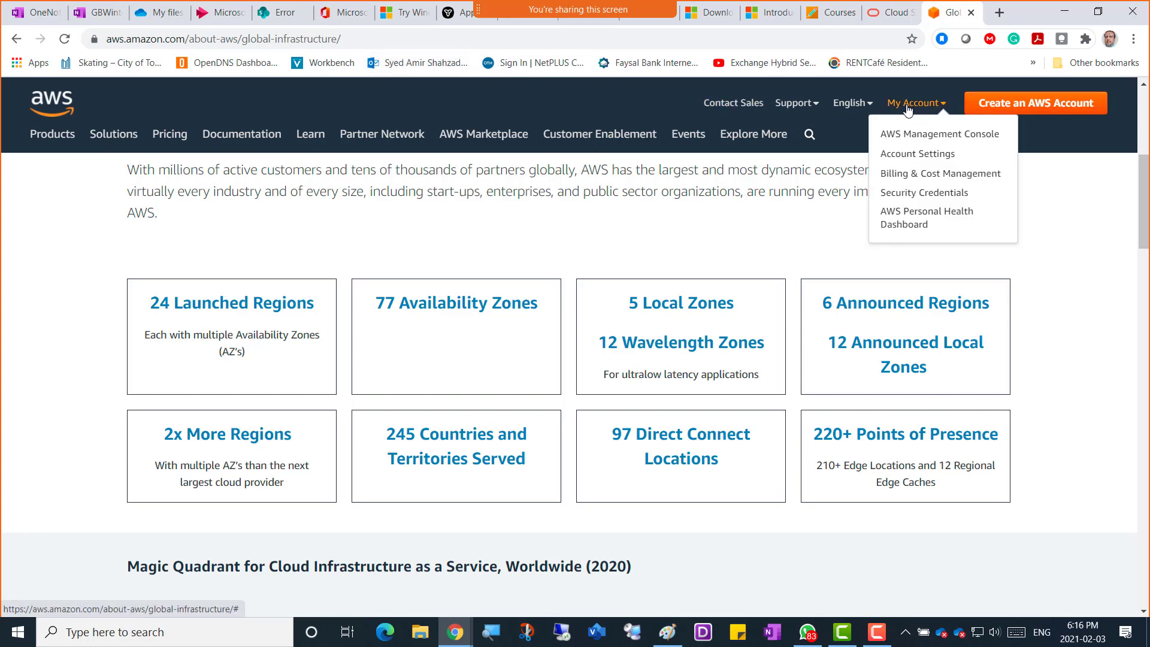
{"action": "left_click", "coordinate": [889, 134]}
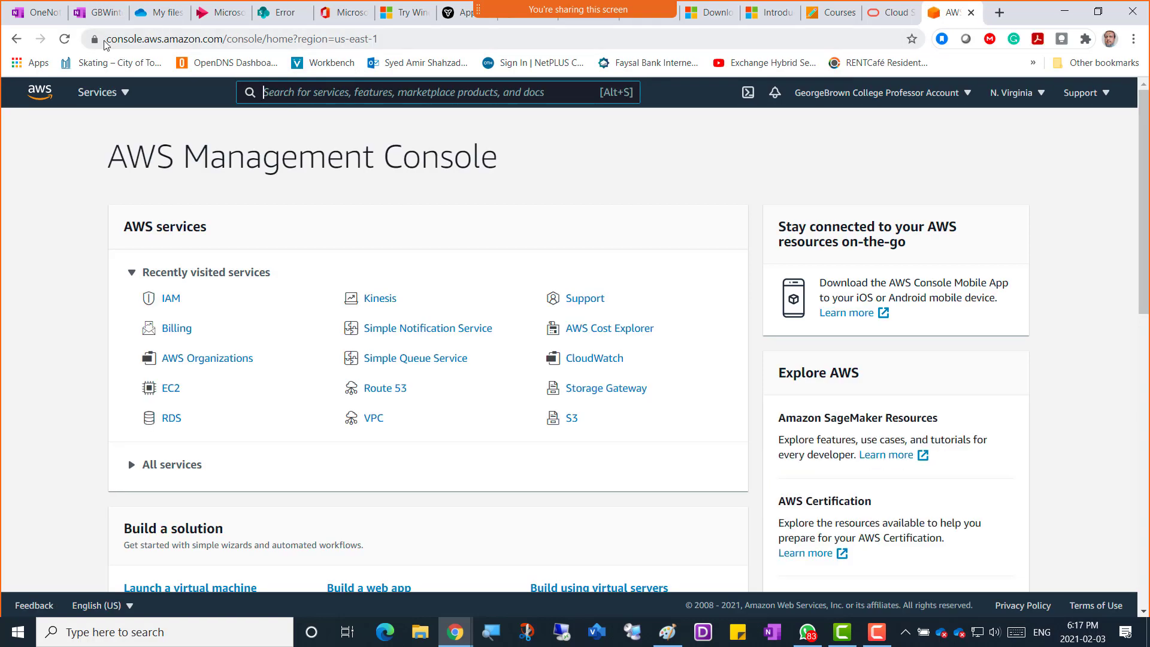
{"action": "left_click_drag", "start_coordinate": [108, 38], "coordinate": [401, 37]}
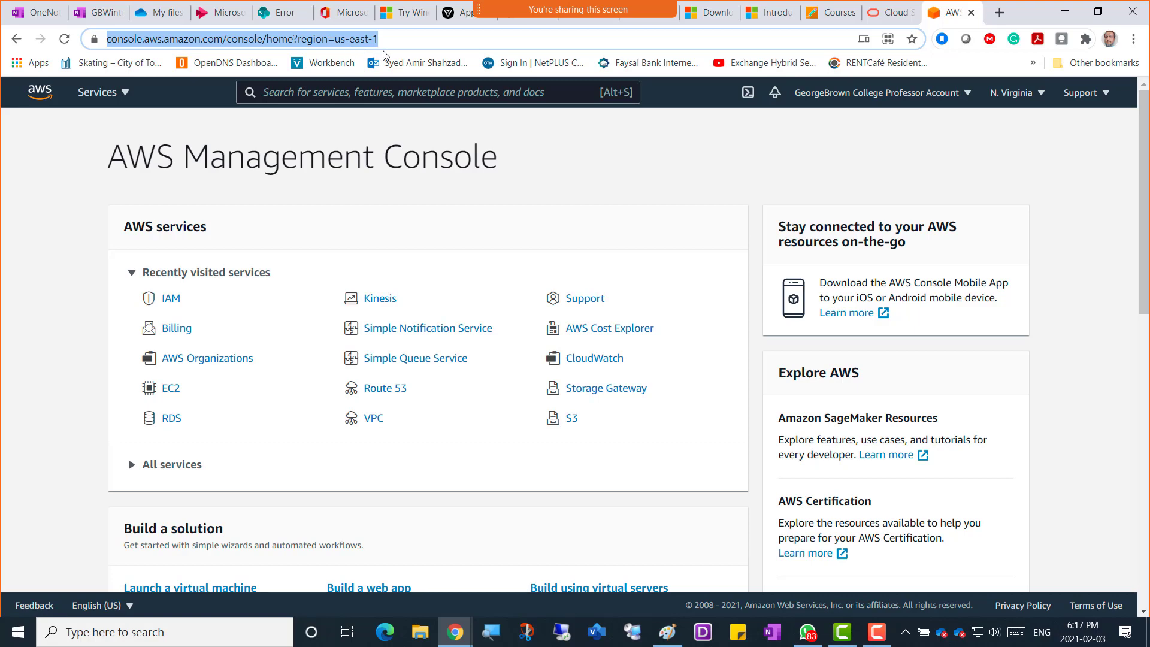
{"action": "left_click", "coordinate": [1029, 94]}
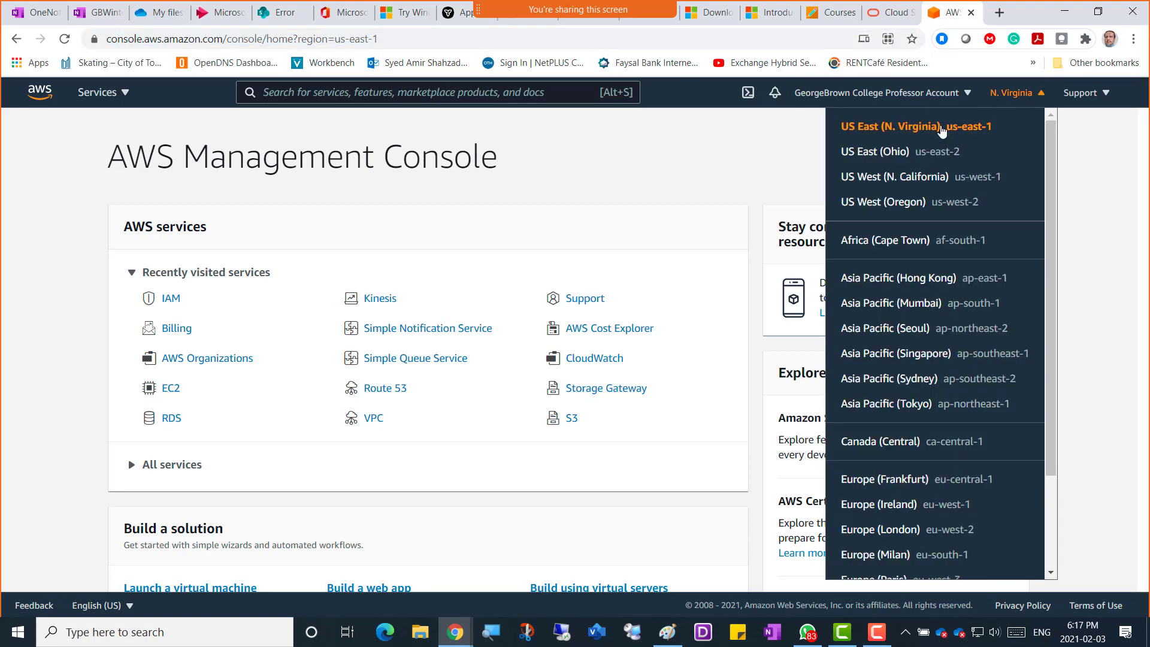
{"action": "left_click", "coordinate": [641, 146]}
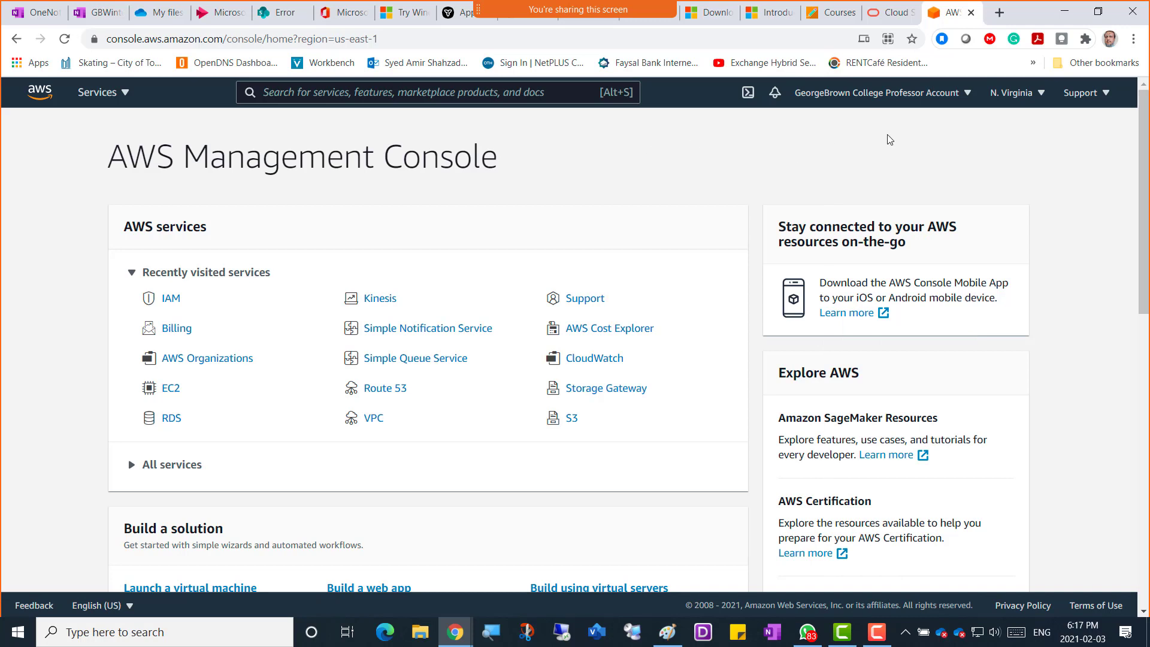
Copy the console's web address and return to the OneNote class notes.
{"action": "left_click", "coordinate": [318, 40]}
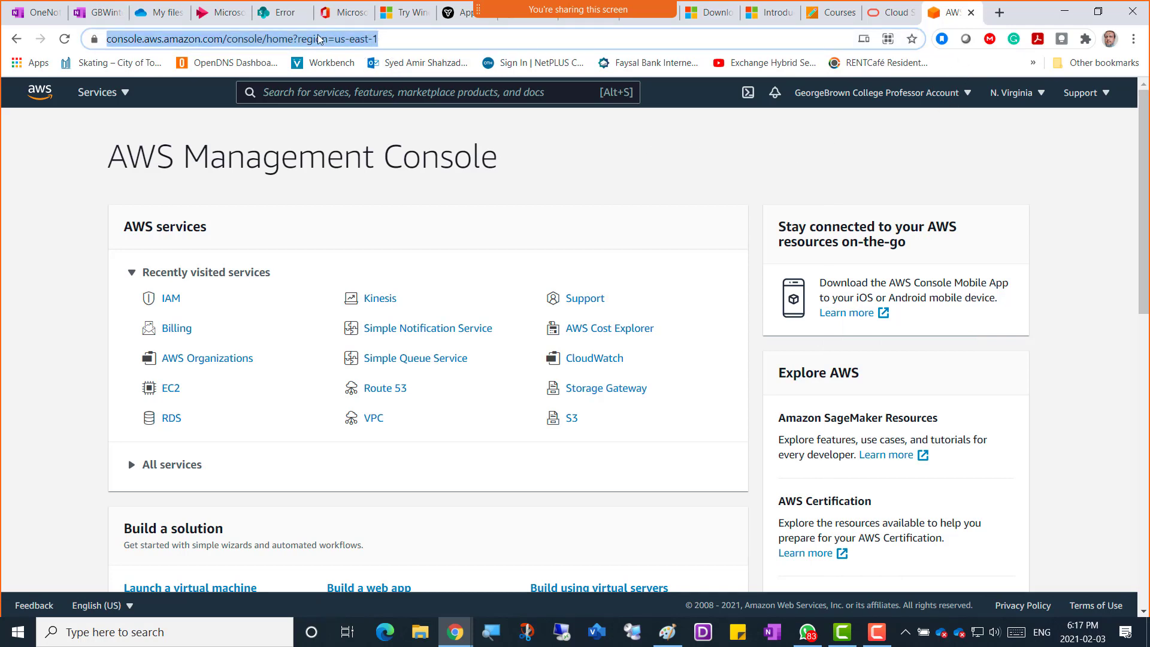
{"action": "right_click", "coordinate": [306, 43]}
{"action": "left_click", "coordinate": [350, 140]}
{"action": "left_click", "coordinate": [102, 13]}
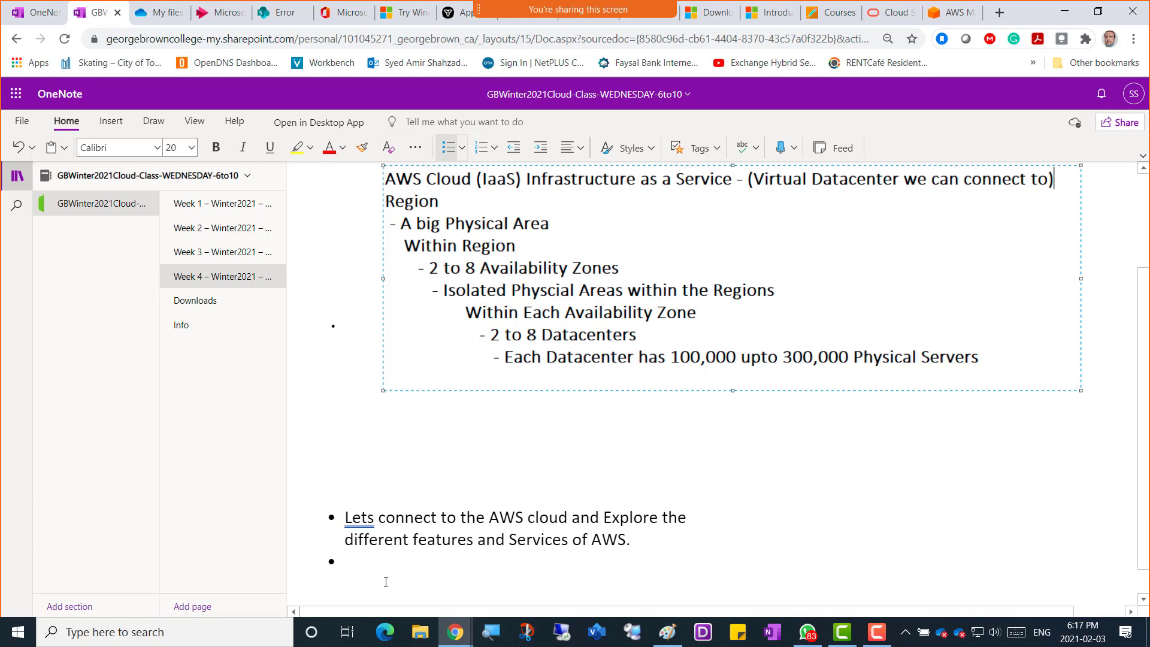
Add the note 'The URL to login to AWS Portal is' with the pasted console URL, then return to the console.
{"action": "type", "text": "The URL to "}
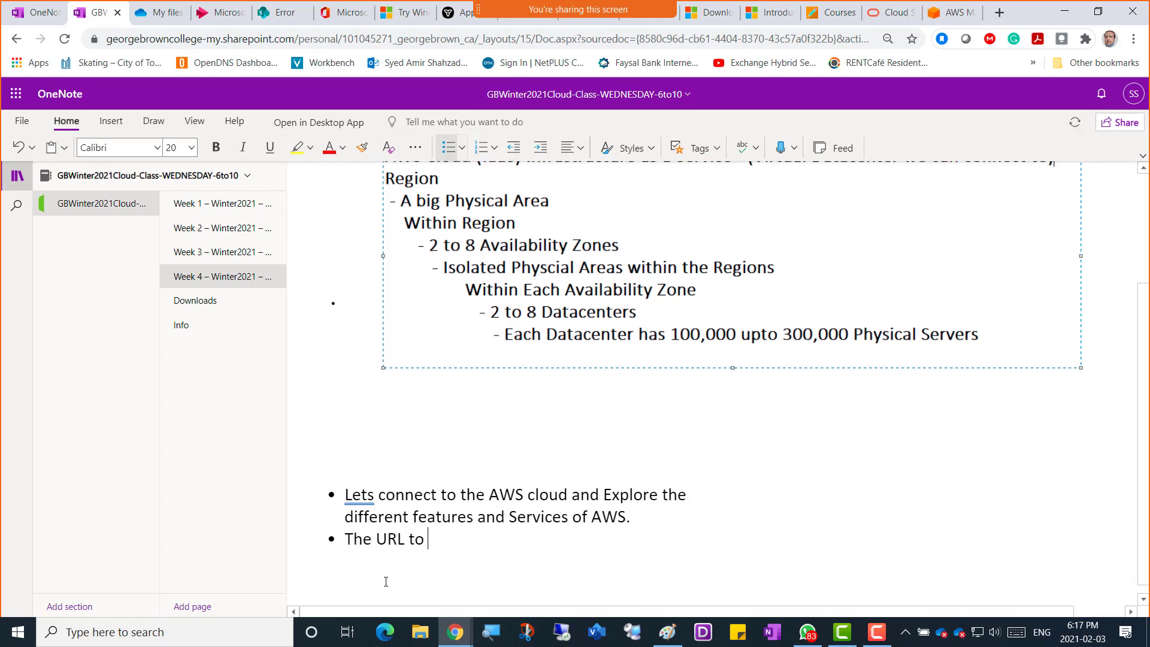
{"action": "type", "text": "login to AWS"}
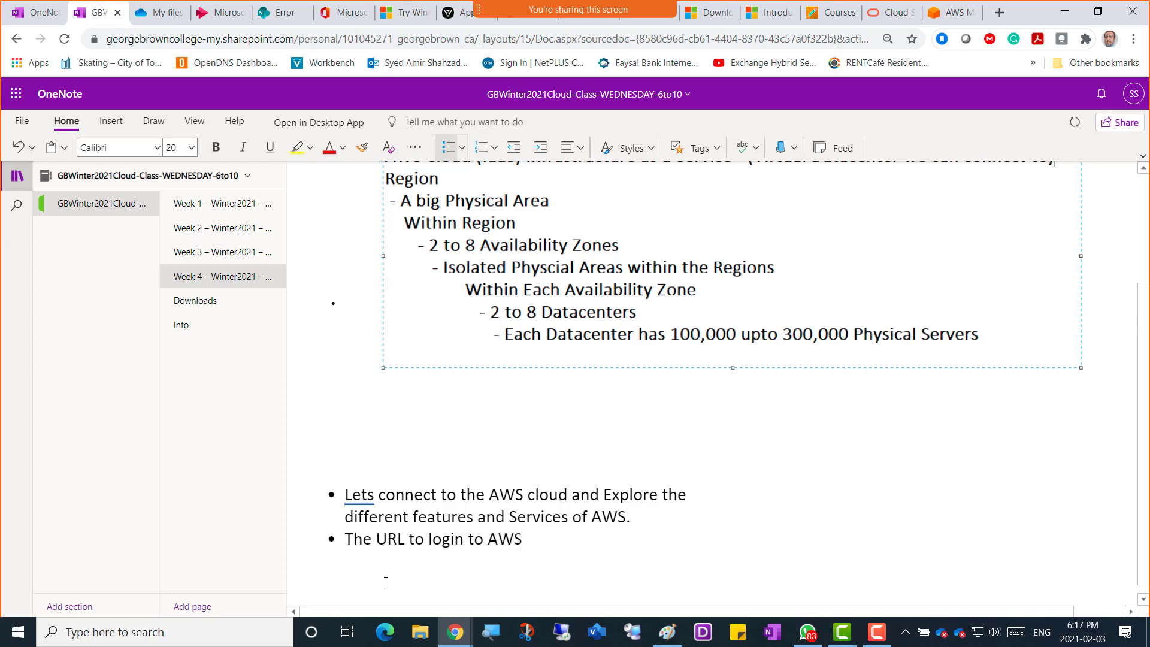
{"action": "type", "text": " Portal is"}
{"action": "key", "text": "ctrl+v"}
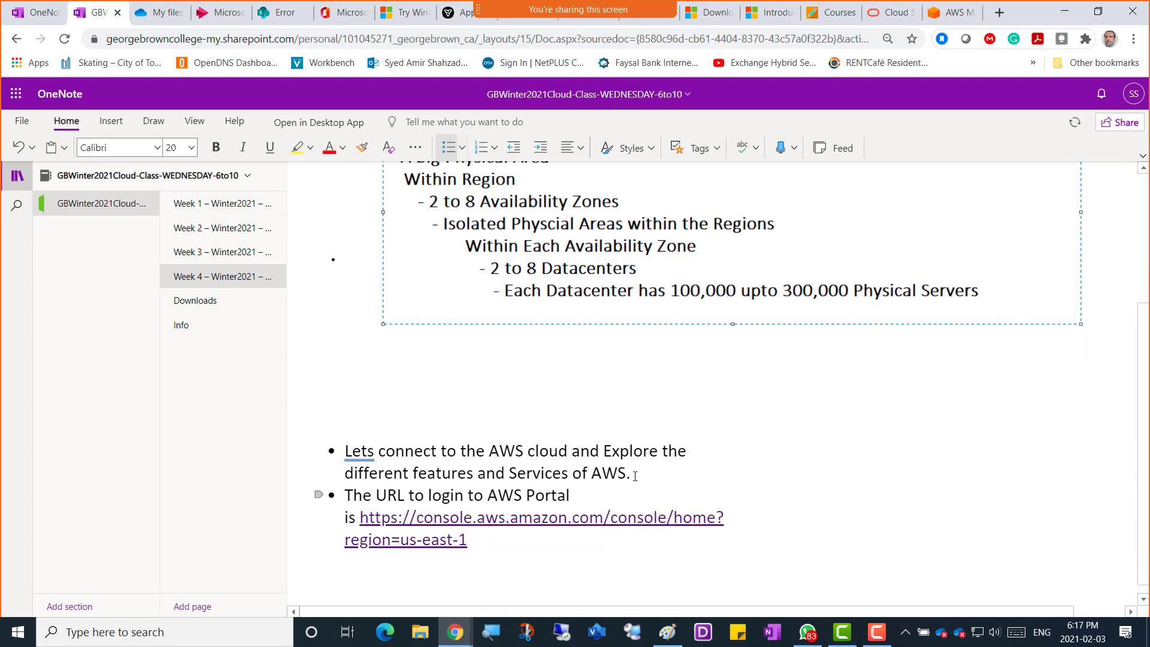
{"action": "key", "text": "alt+Tab"}
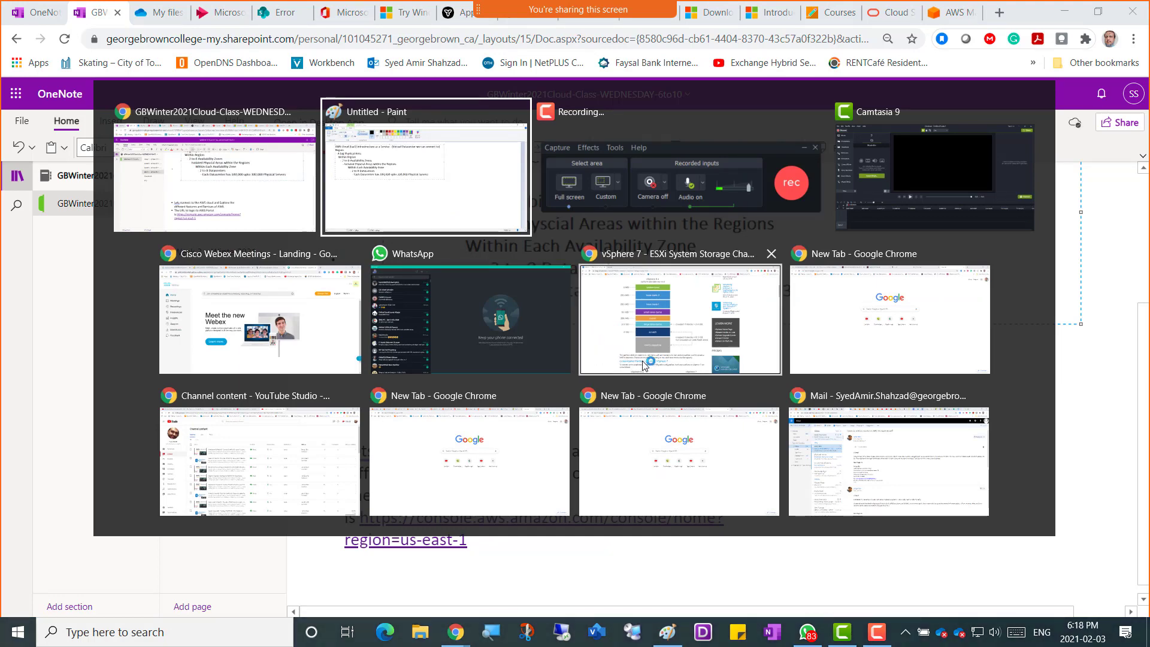
{"action": "key", "text": "Return"}
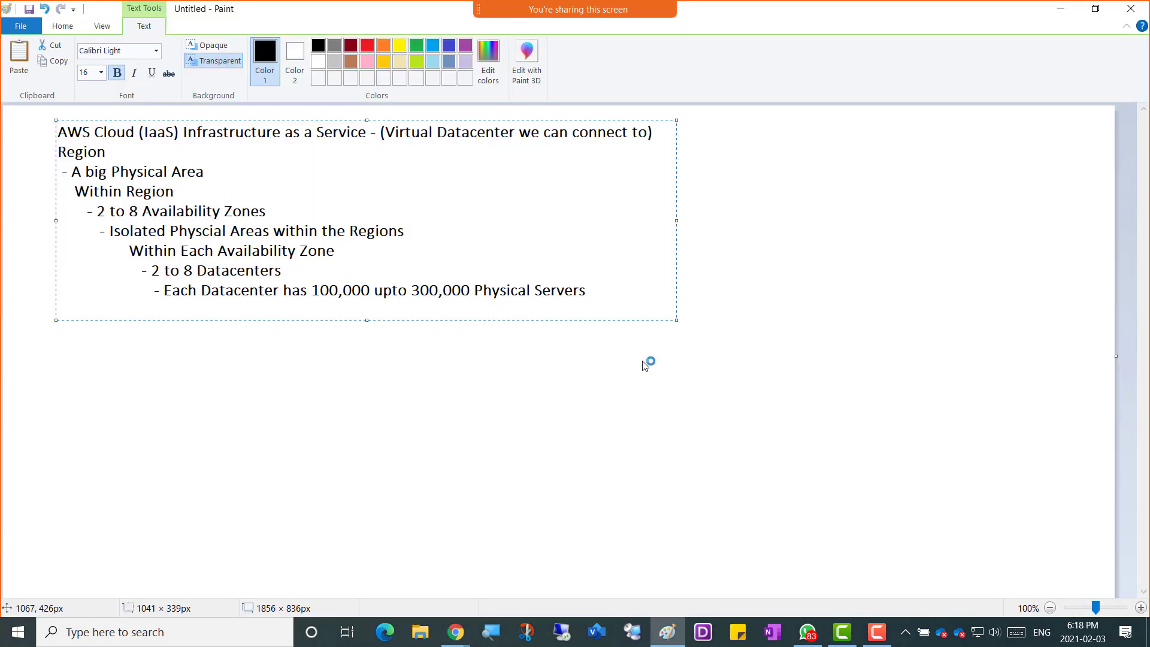
{"action": "key", "text": "alt+Tab"}
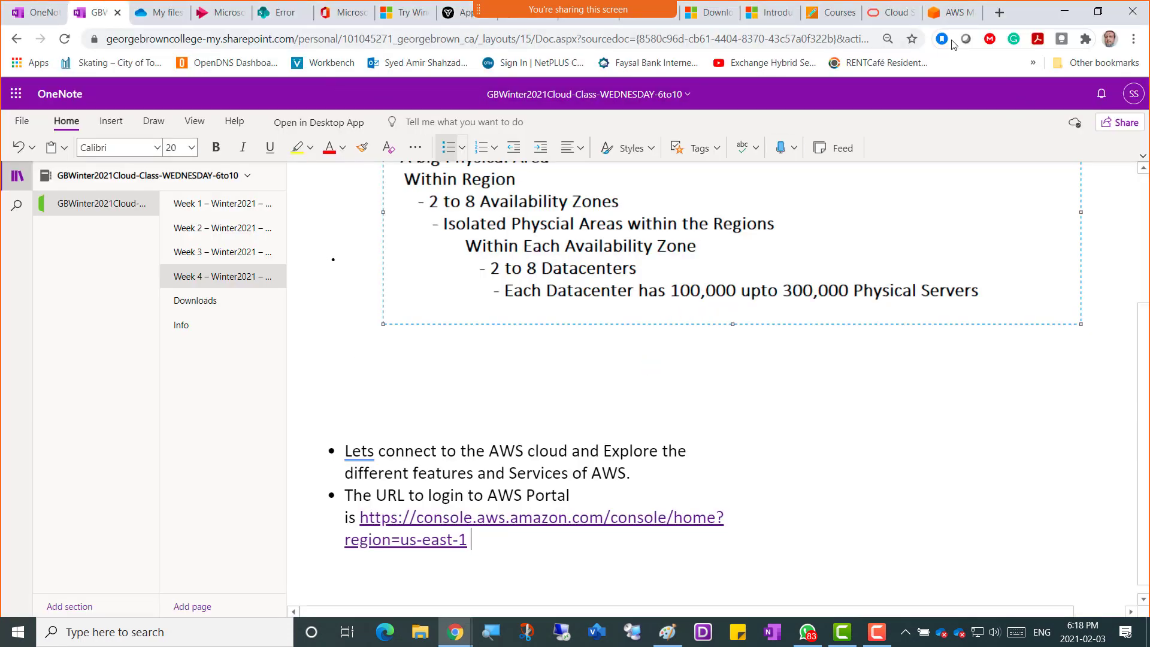
{"action": "left_click", "coordinate": [951, 12]}
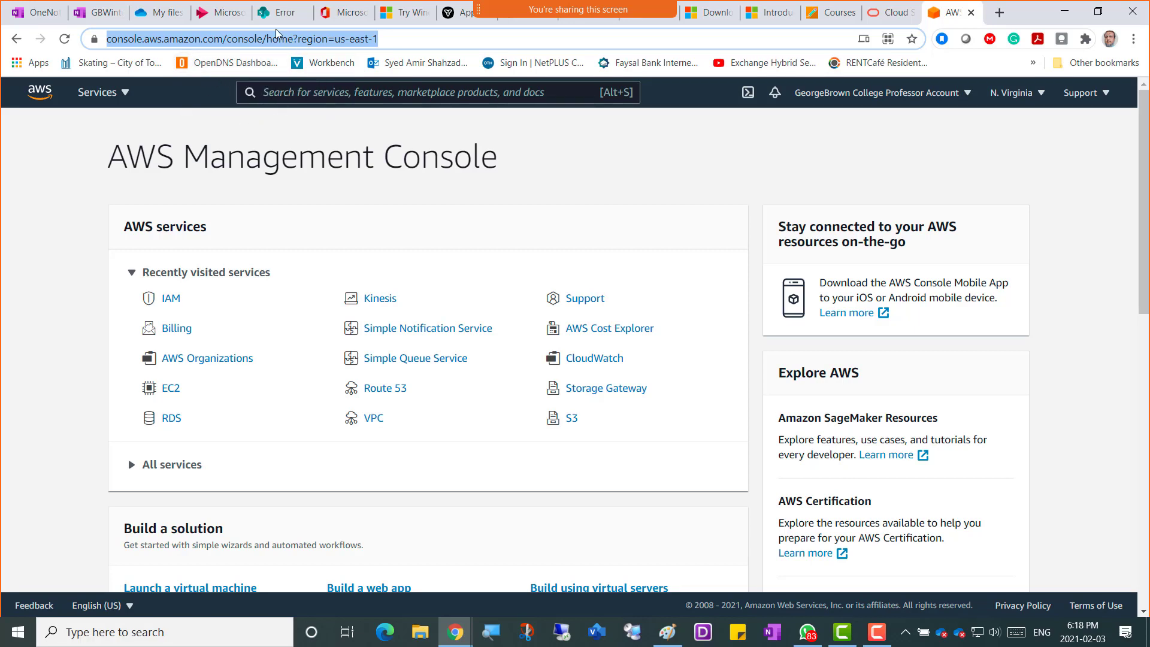
Recopy the console URL, check the region list, and open a blank new browser tab.
{"action": "right_click", "coordinate": [271, 41]}
{"action": "left_click", "coordinate": [309, 145]}
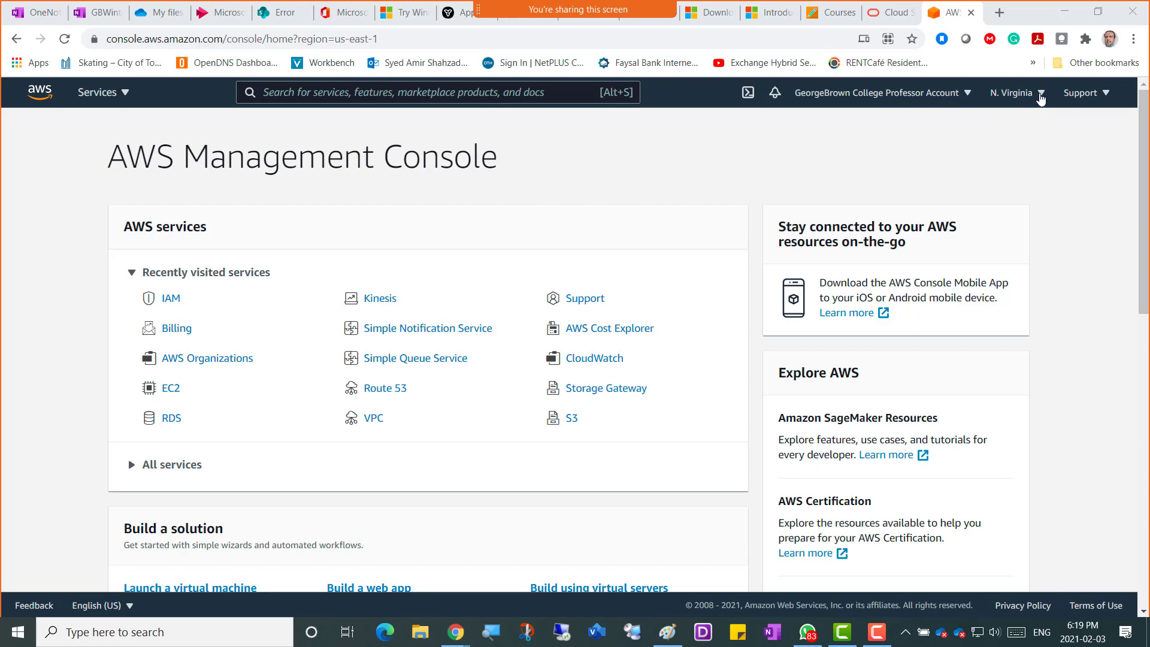
{"action": "left_click", "coordinate": [1039, 97]}
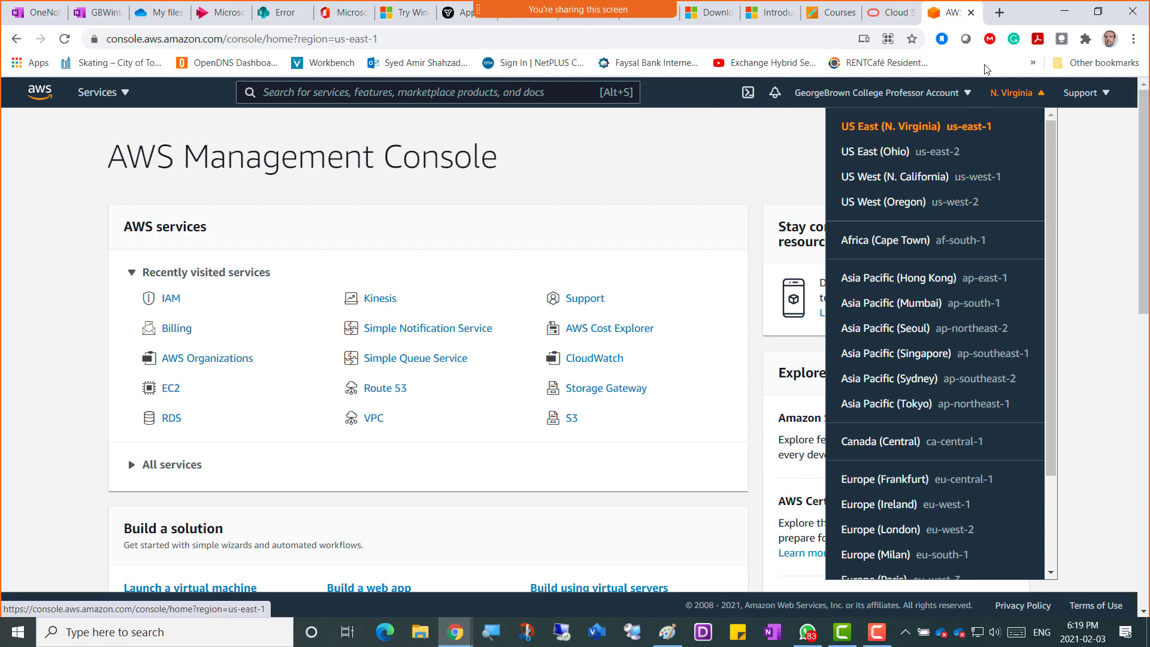
{"action": "left_click", "coordinate": [1001, 14]}
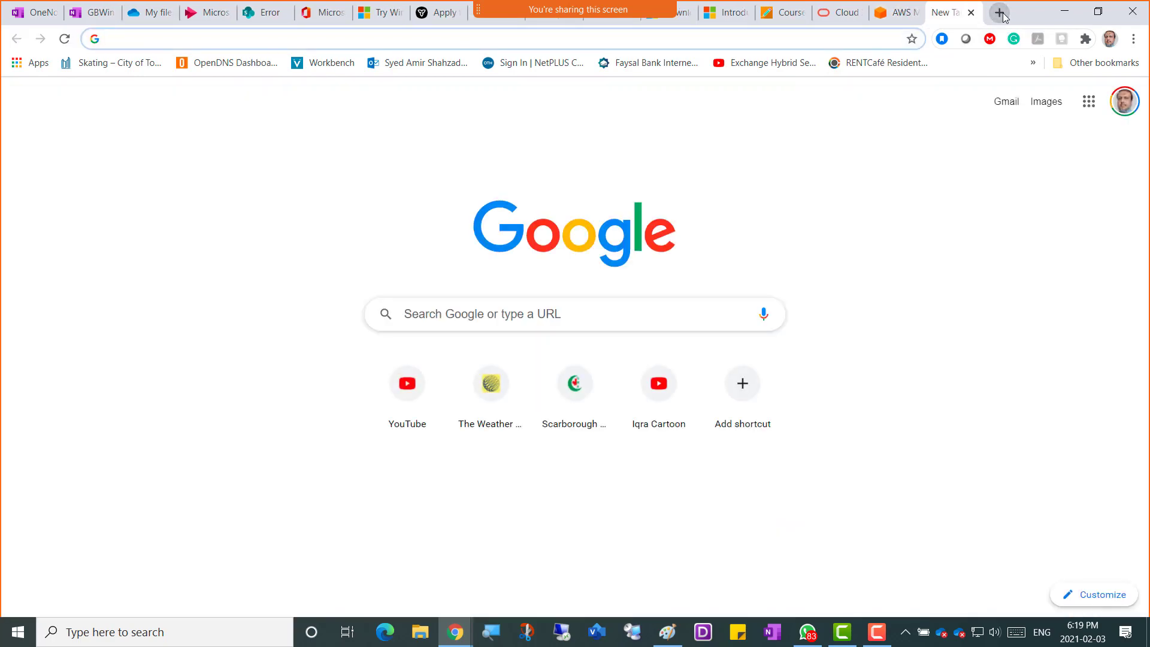
Search Google for 'aws infrastructure animated globe' and open the AWS Infrastructure result.
{"action": "type", "text": "aws"}
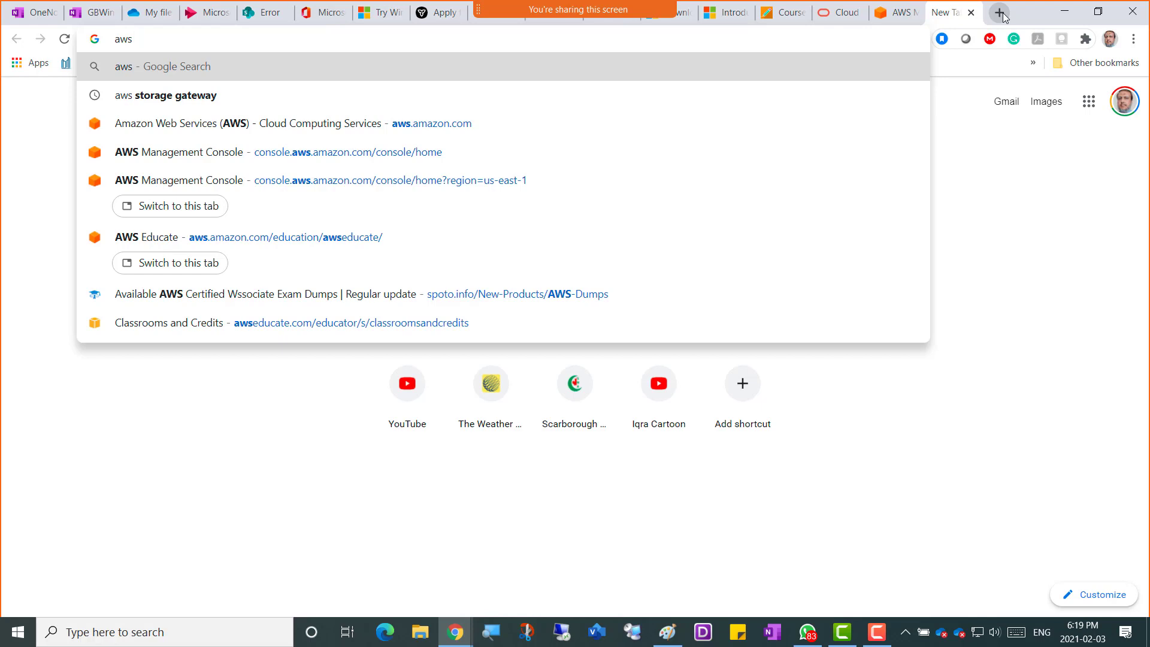
{"action": "type", "text": "i"}
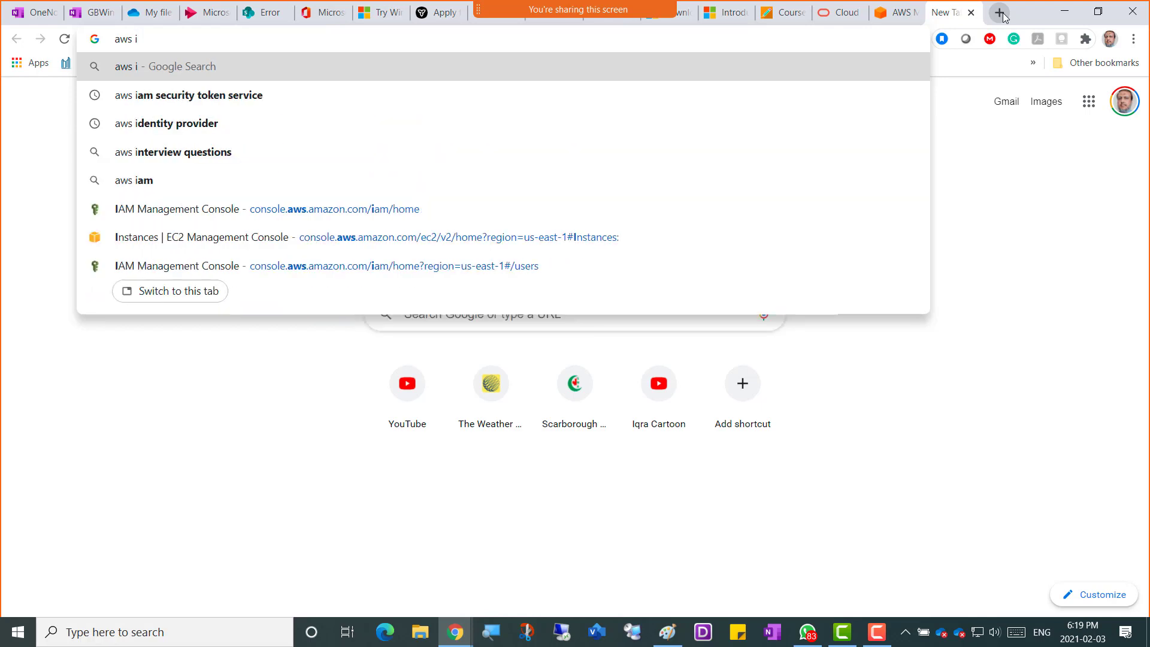
{"action": "type", "text": "nfrastr"}
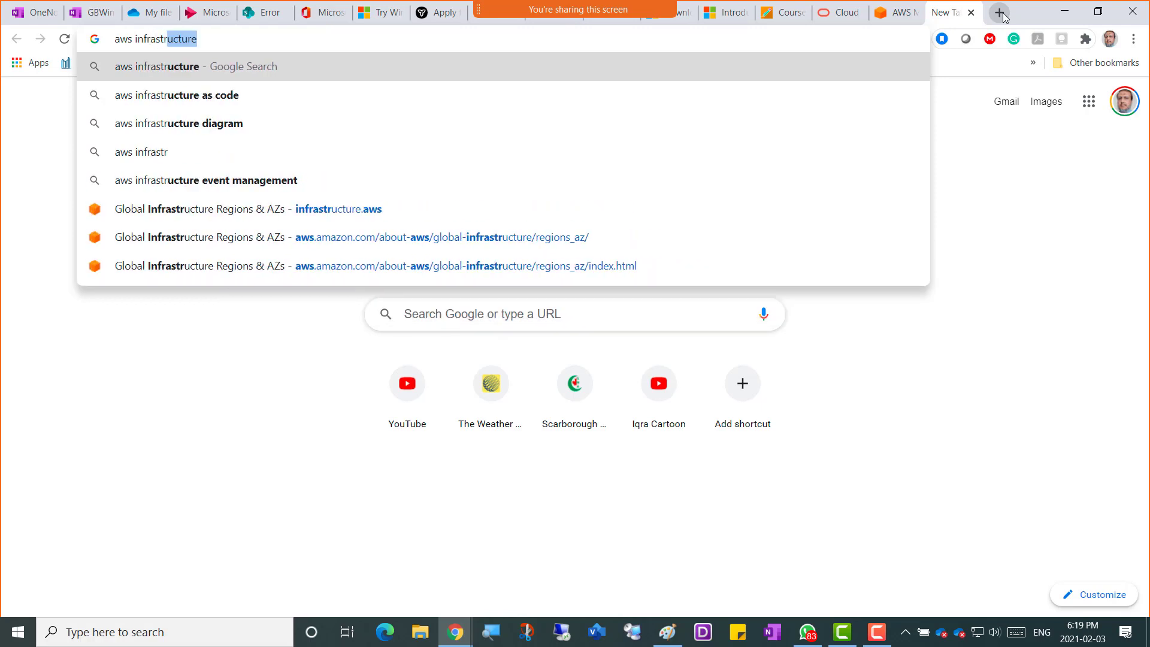
{"action": "type", "text": "ucture"}
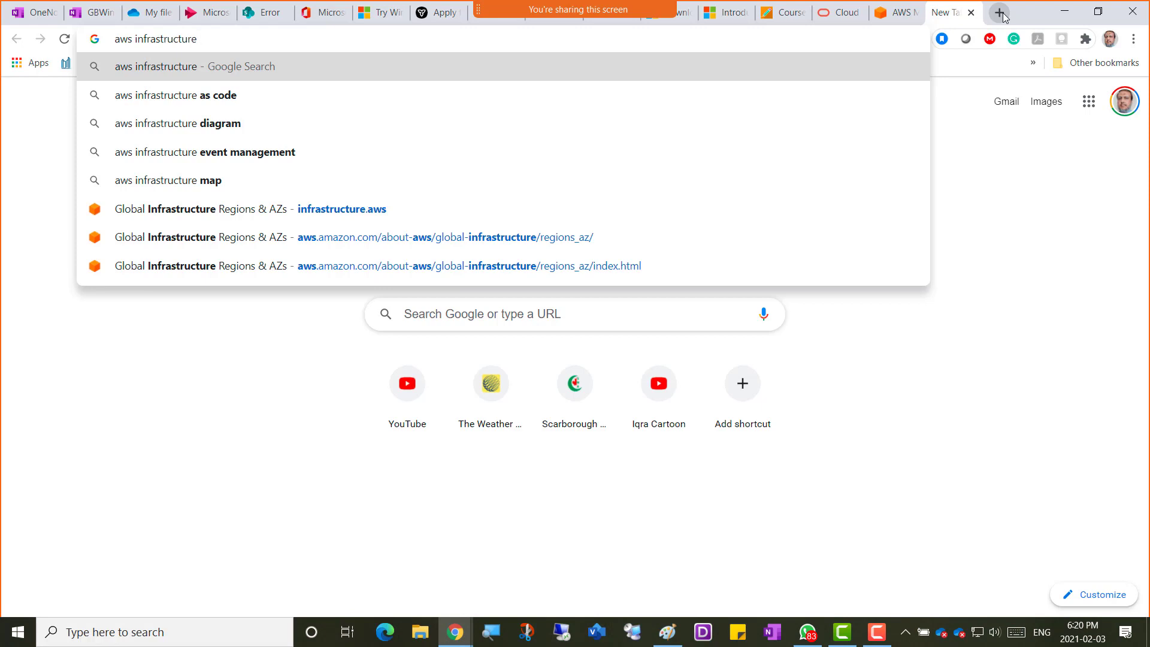
{"action": "type", "text": " animated g"}
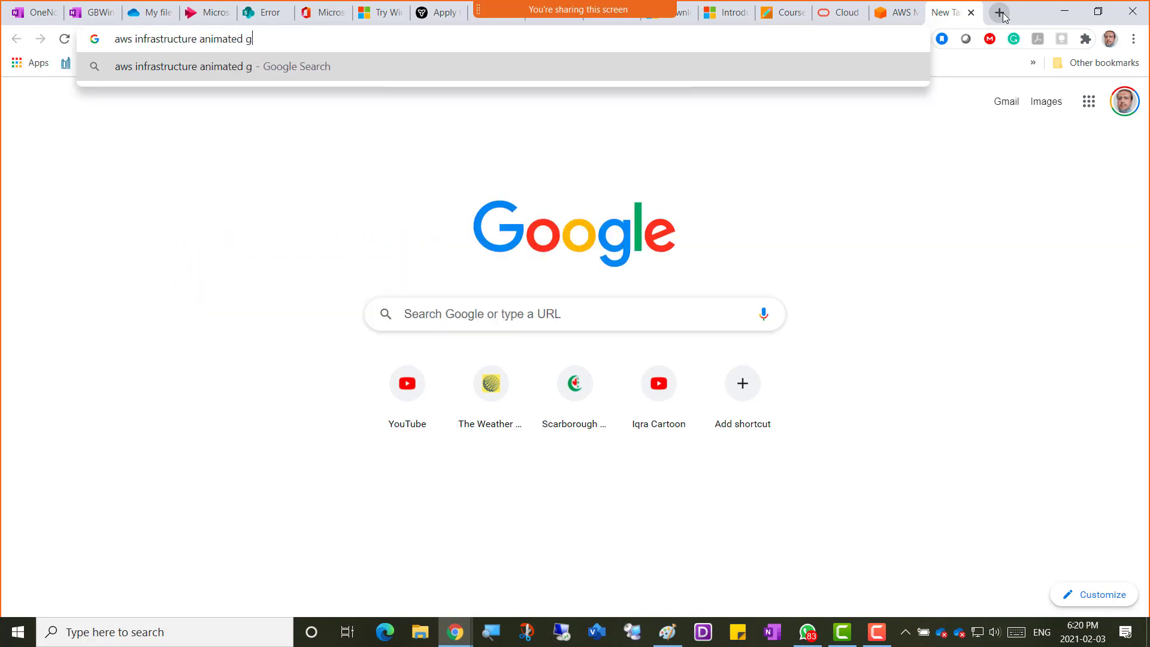
{"action": "type", "text": "lobe"}
{"action": "key", "text": "Return"}
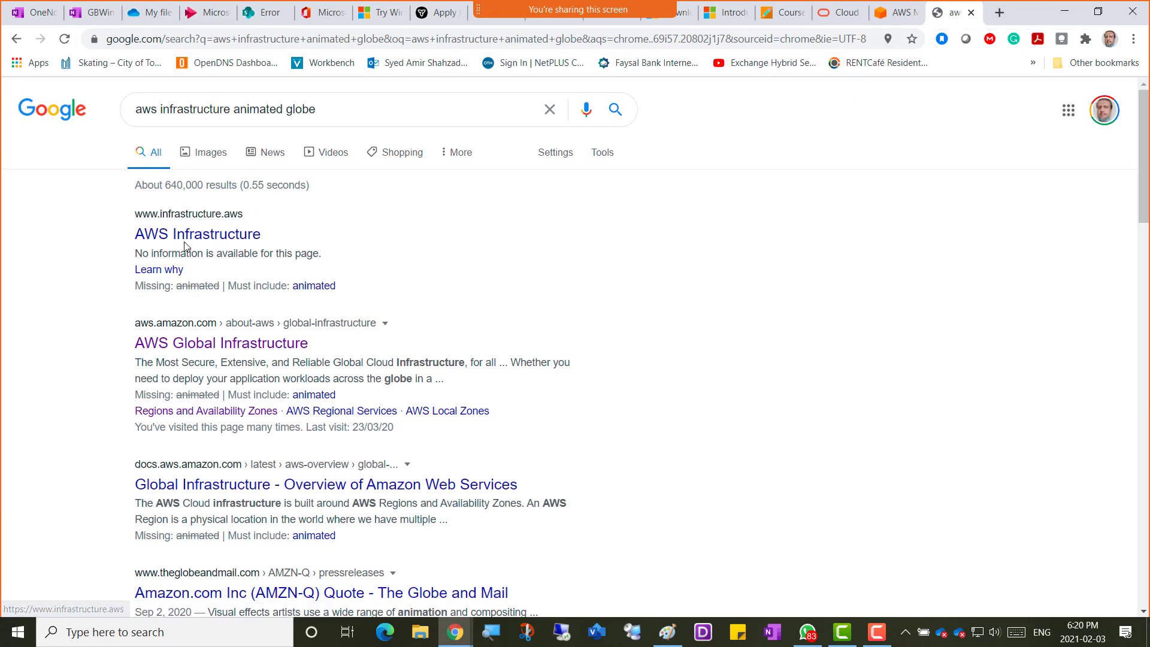
{"action": "left_click", "coordinate": [205, 242]}
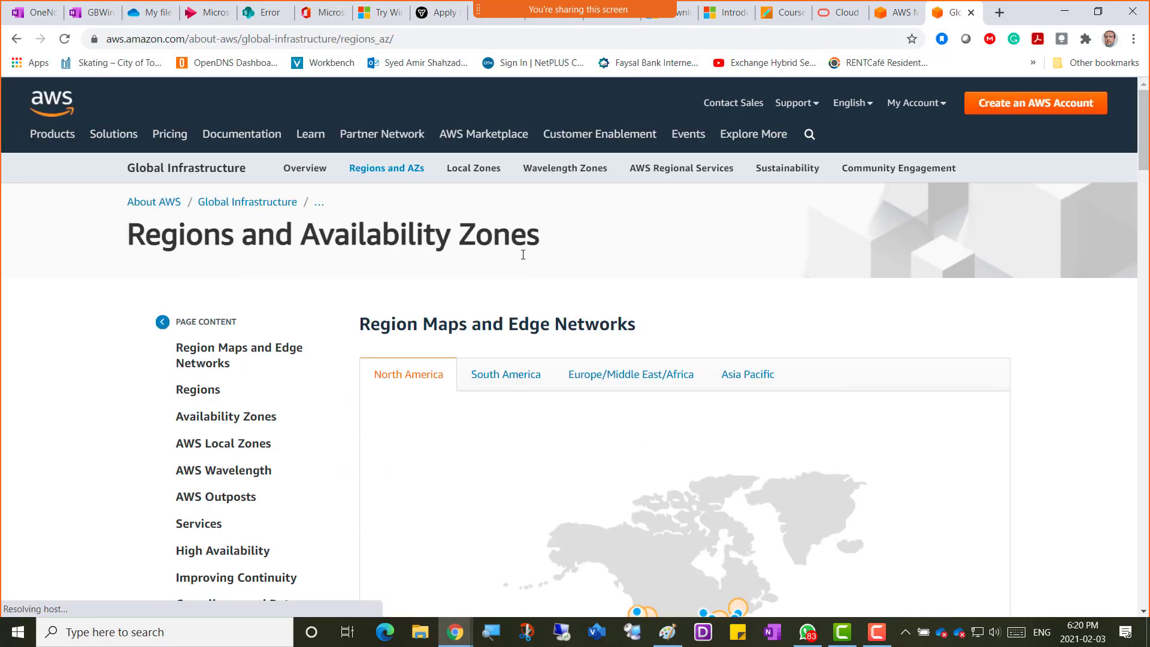
Look at the AWS Global Infrastructure result, then reopen the AWS Infrastructure page.
{"action": "left_click", "coordinate": [20, 42]}
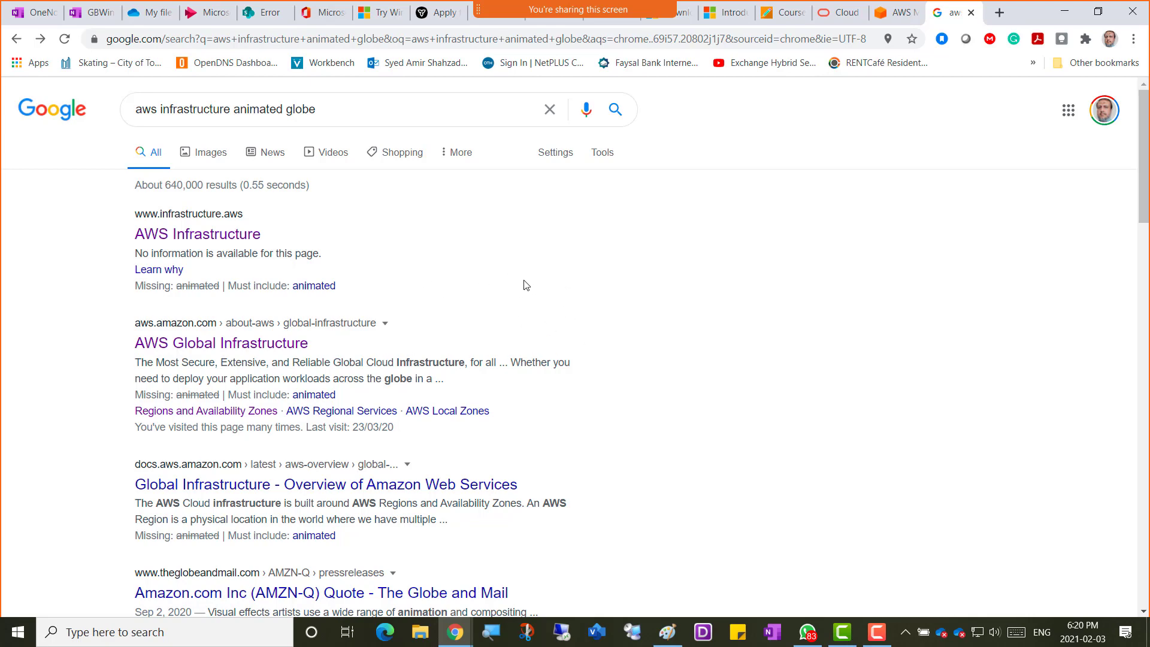
{"action": "left_click", "coordinate": [259, 344]}
{"action": "scroll", "coordinate": [479, 390], "scroll_direction": "down", "scroll_amount": 5}
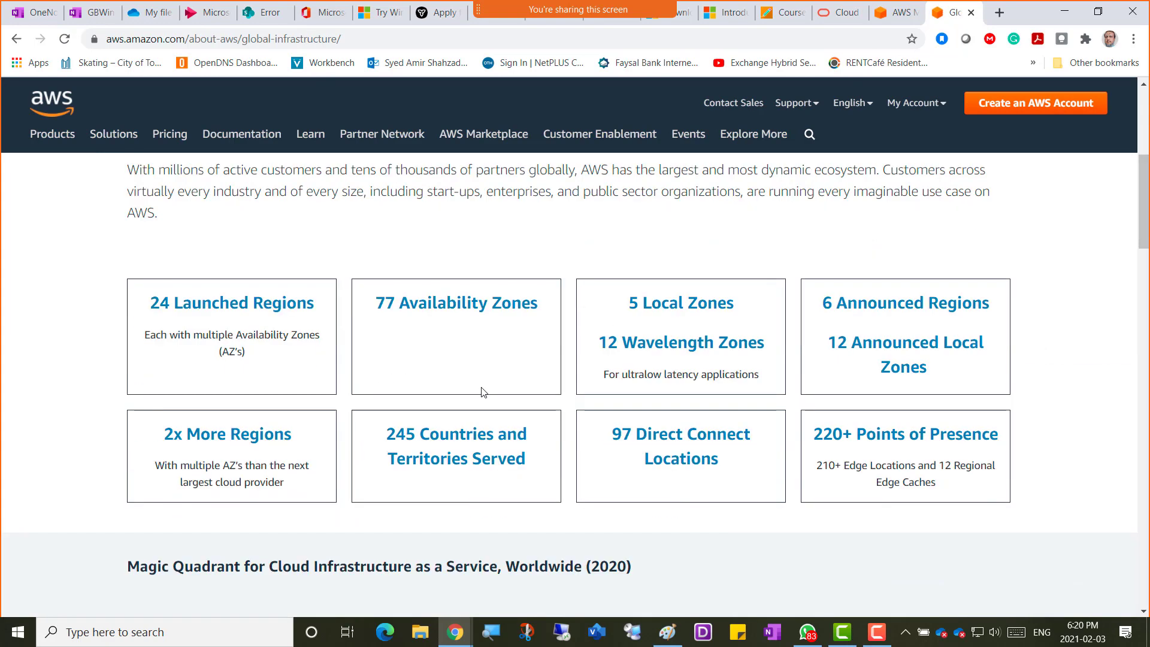
{"action": "scroll", "coordinate": [483, 391], "scroll_direction": "up", "scroll_amount": 5}
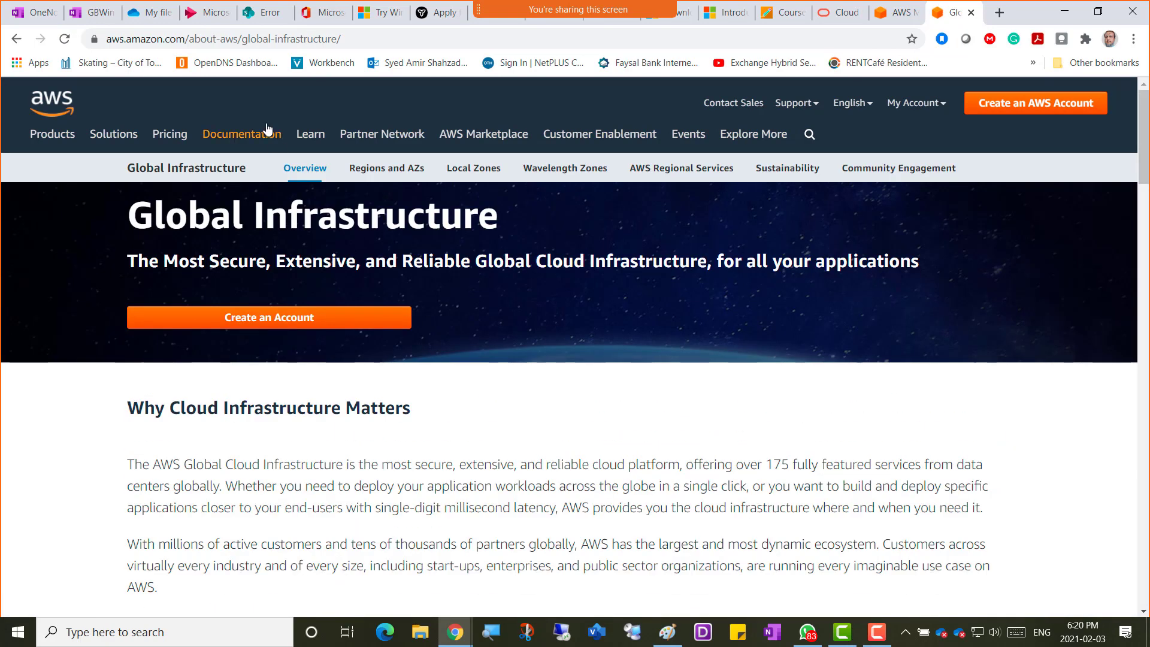
{"action": "left_click", "coordinate": [17, 41]}
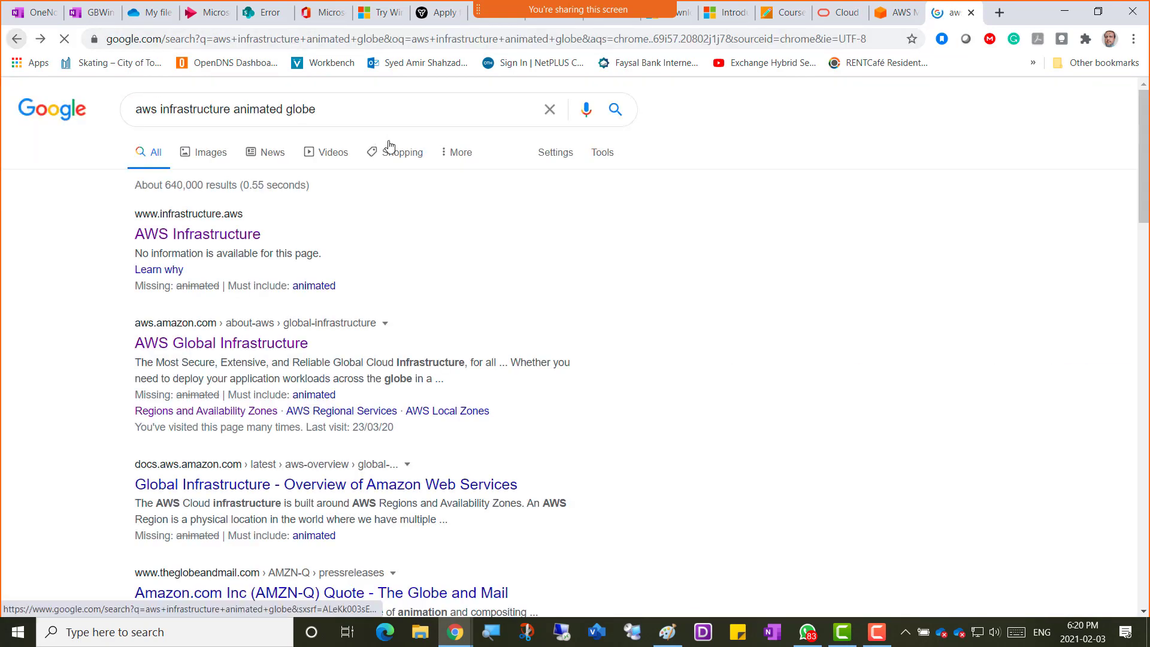
{"action": "left_click", "coordinate": [229, 238]}
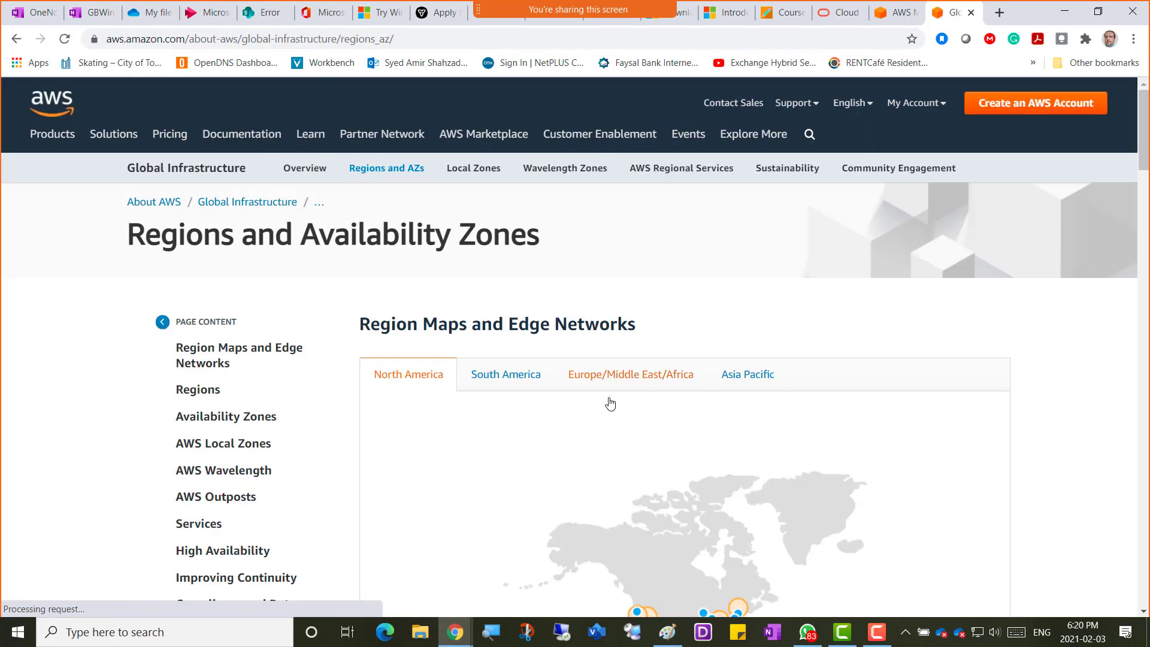
Scroll the Regions and AZs page and highlight the GovCloud (US-East) and GovCloud (US-West) regions.
{"action": "scroll", "coordinate": [506, 294], "scroll_direction": "down", "scroll_amount": 2}
{"action": "scroll", "coordinate": [427, 250], "scroll_direction": "up", "scroll_amount": 1}
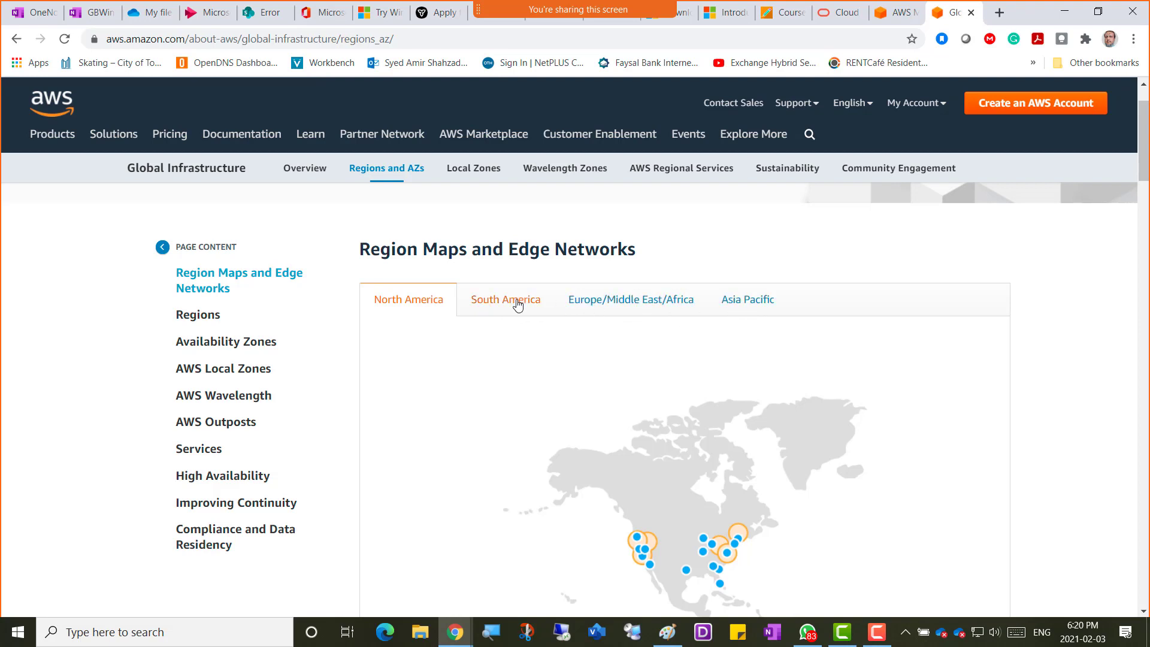
{"action": "scroll", "coordinate": [862, 384], "scroll_direction": "down", "scroll_amount": 3}
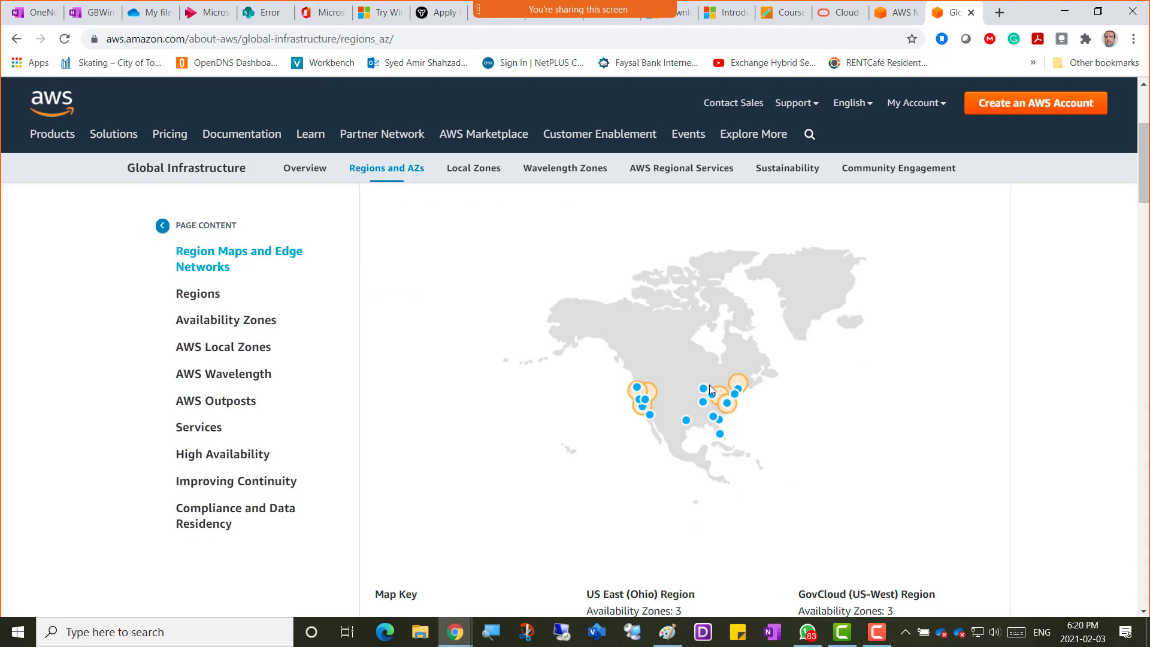
{"action": "scroll", "coordinate": [786, 398], "scroll_direction": "down", "scroll_amount": 4}
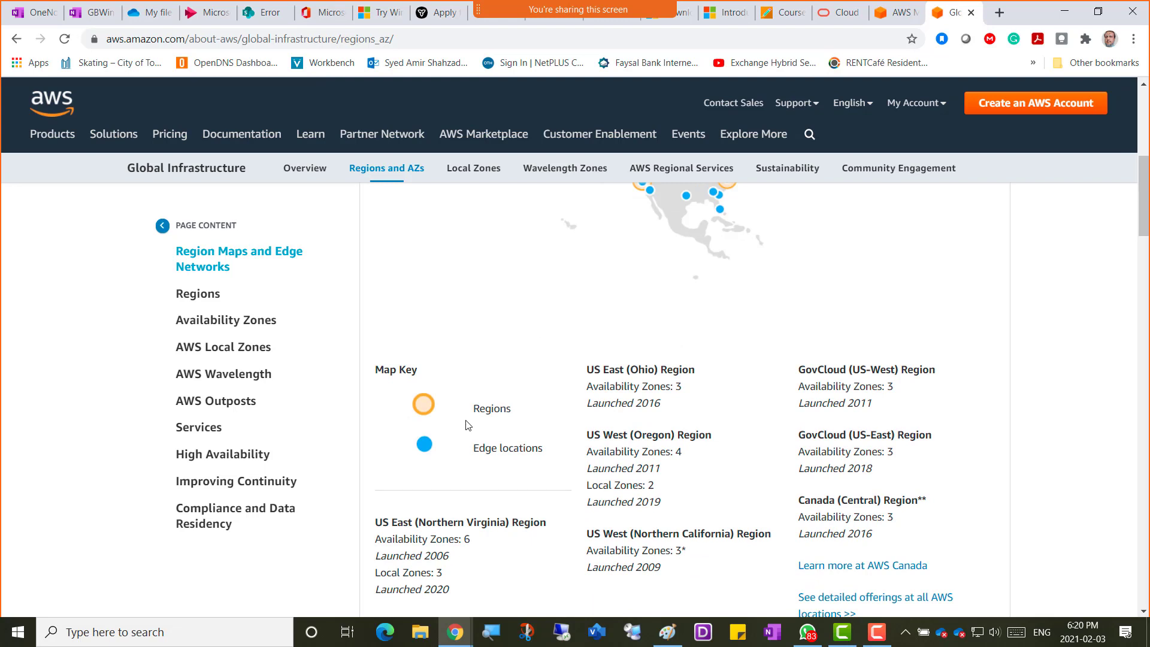
{"action": "scroll", "coordinate": [730, 334], "scroll_direction": "up", "scroll_amount": 2}
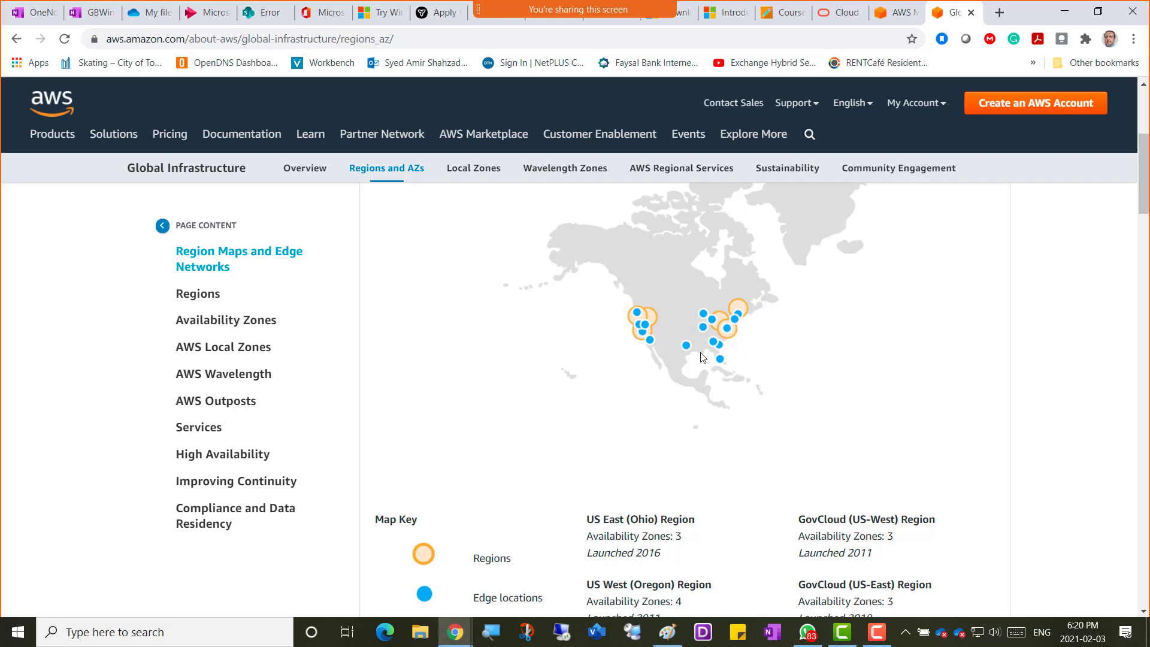
{"action": "scroll", "coordinate": [658, 390], "scroll_direction": "down", "scroll_amount": 2}
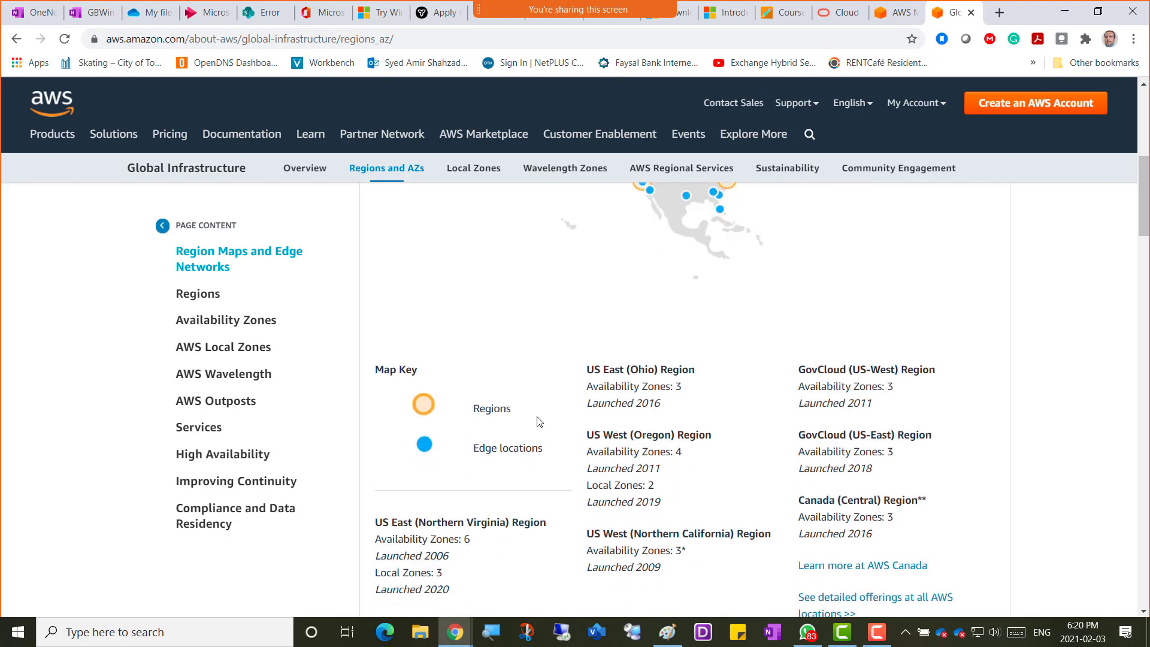
{"action": "scroll", "coordinate": [827, 413], "scroll_direction": "down", "scroll_amount": 2}
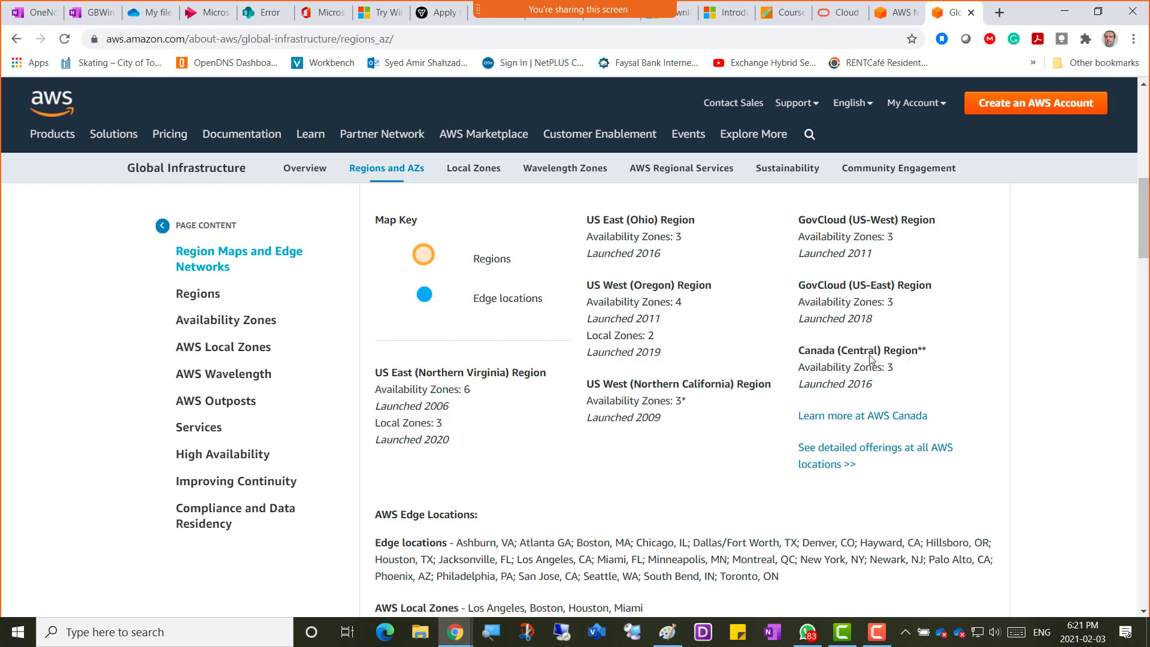
{"action": "left_click_drag", "start_coordinate": [803, 288], "coordinate": [846, 287]}
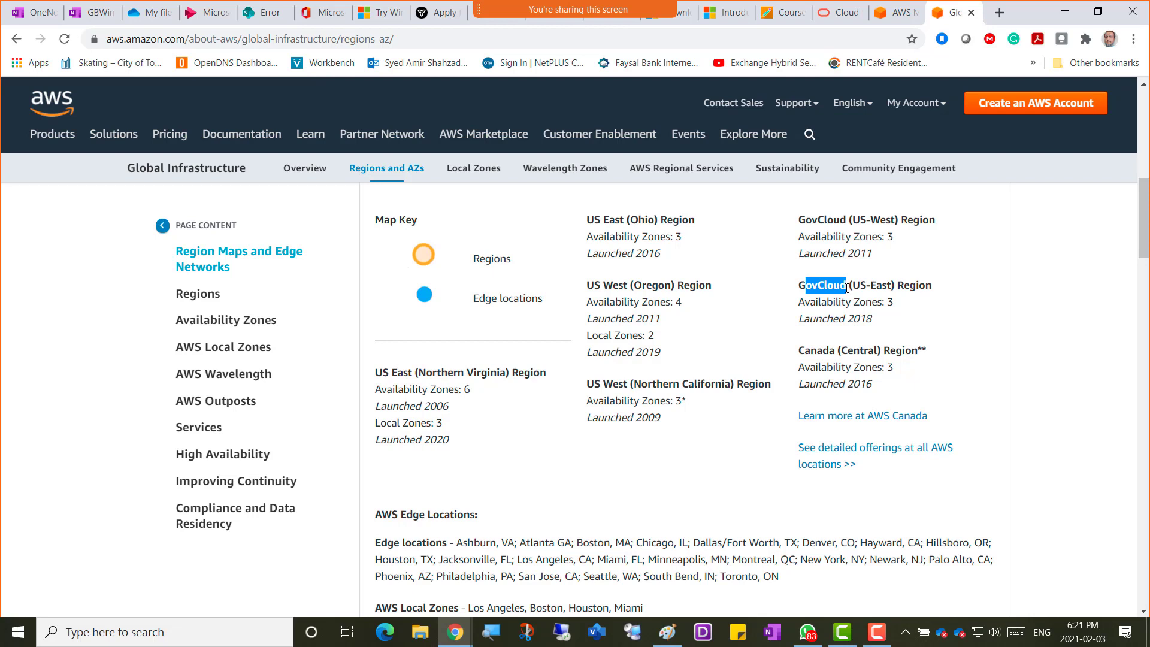
{"action": "left_click_drag", "start_coordinate": [800, 219], "coordinate": [941, 233]}
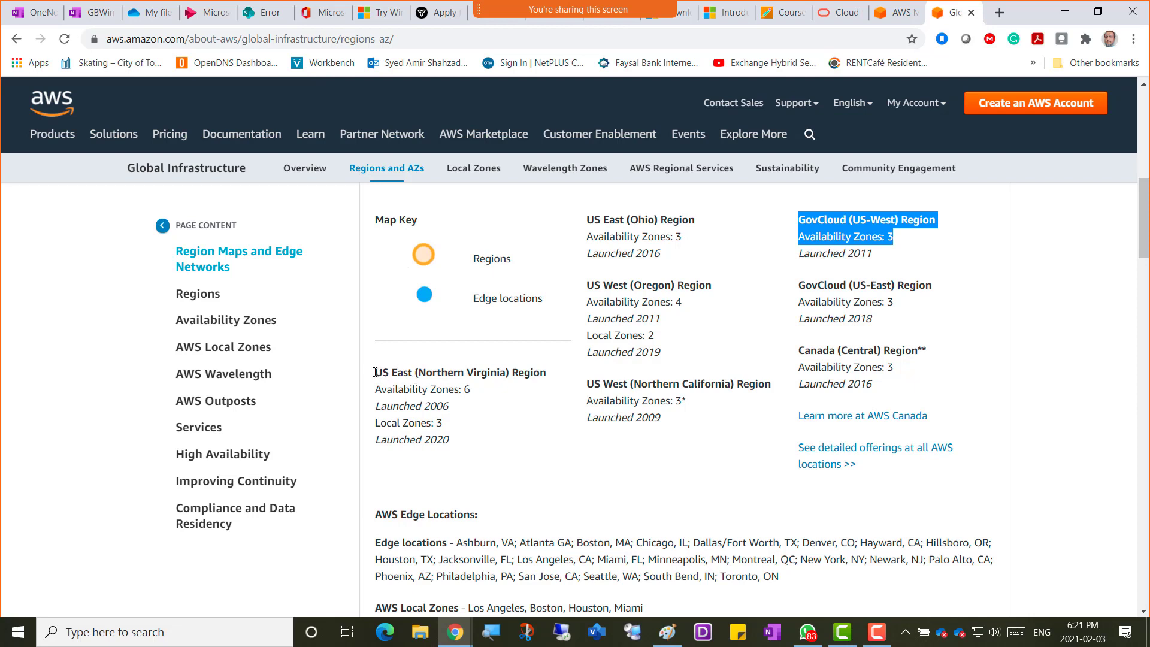
Highlight Canada (Central) and US East (Northern Virginia) with its 6 Availability Zones, then open Overview.
{"action": "left_click_drag", "start_coordinate": [376, 372], "coordinate": [399, 372]}
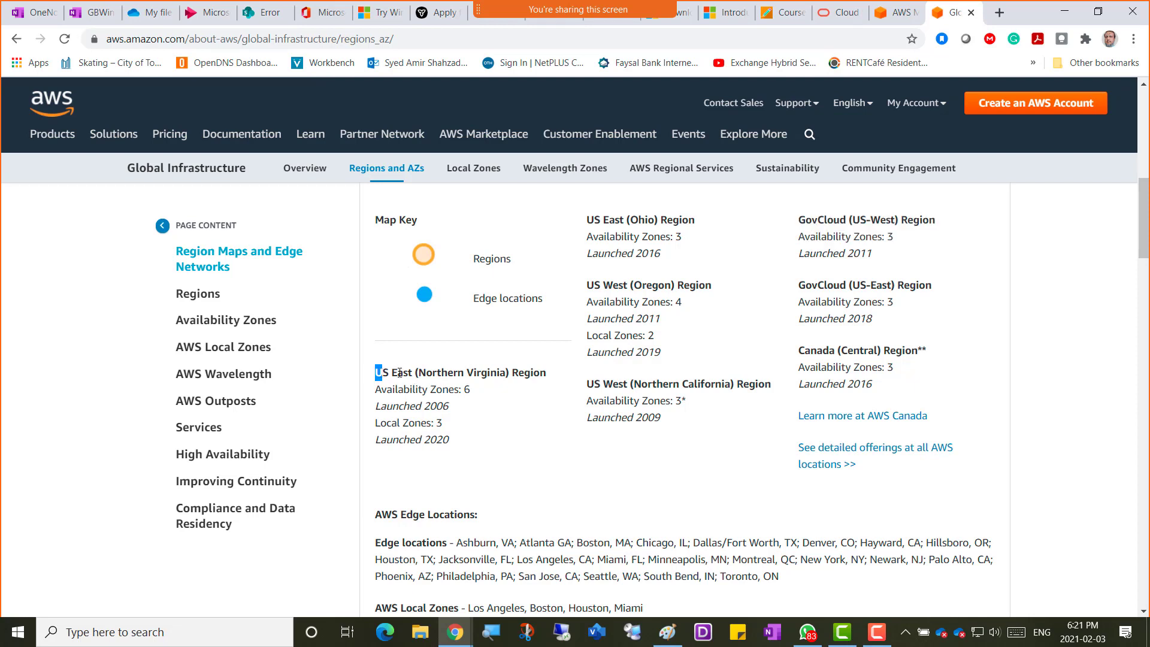
{"action": "left_click_drag", "start_coordinate": [799, 352], "coordinate": [839, 363]}
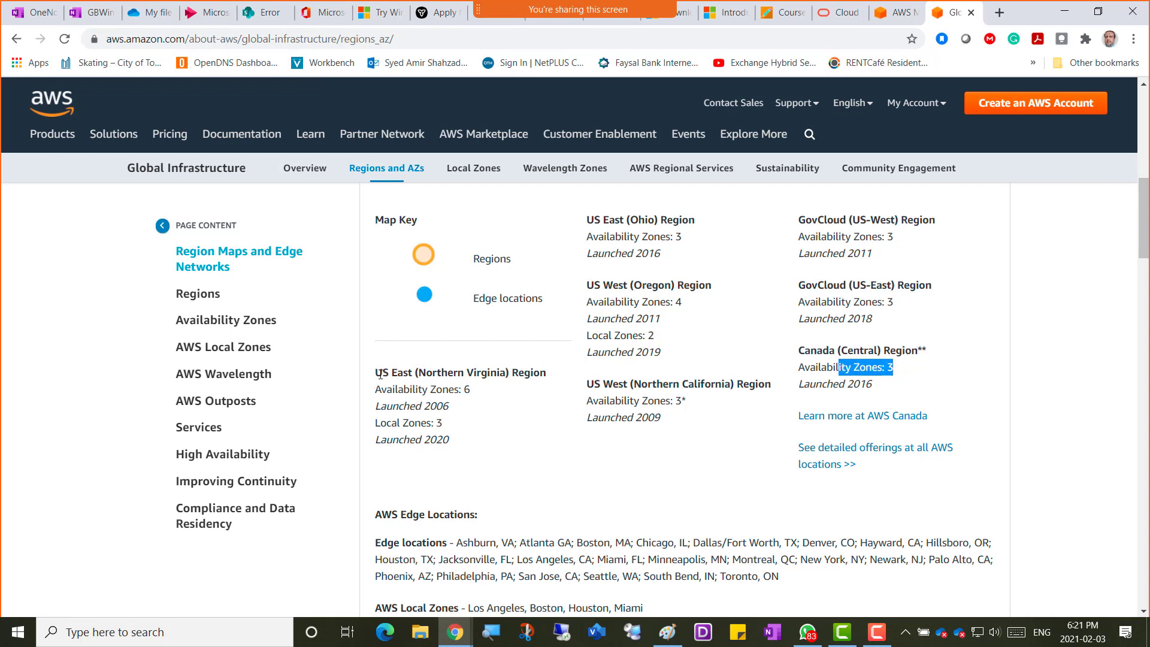
{"action": "left_click_drag", "start_coordinate": [376, 375], "coordinate": [551, 384]}
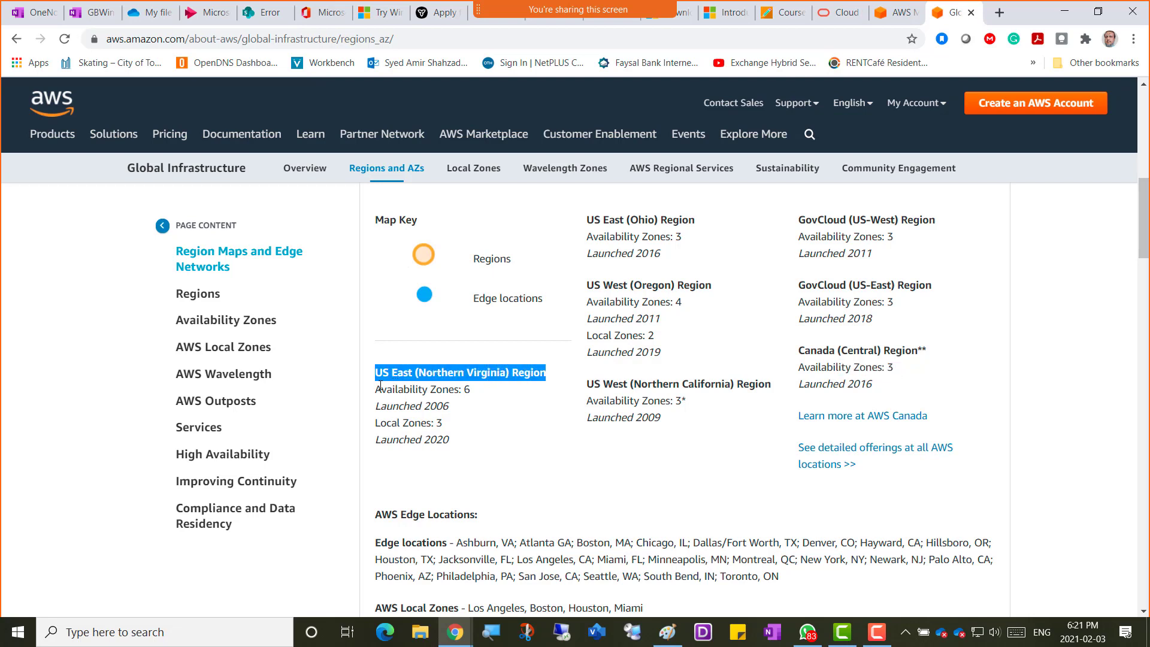
{"action": "left_click_drag", "start_coordinate": [377, 389], "coordinate": [470, 394]}
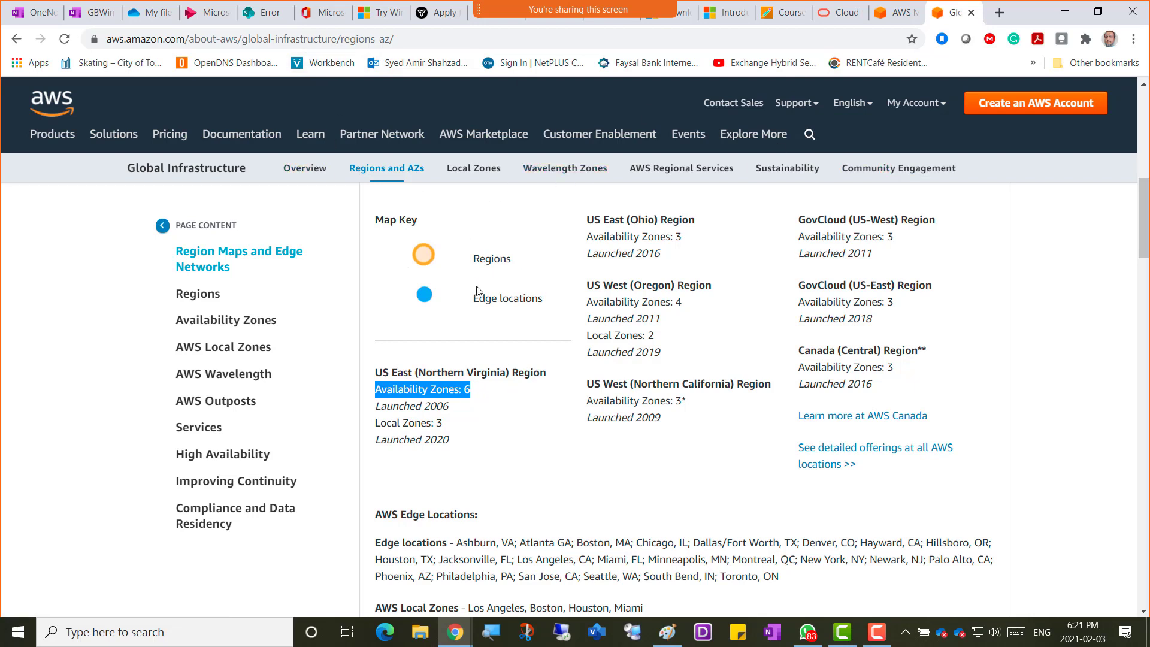
{"action": "left_click", "coordinate": [307, 170]}
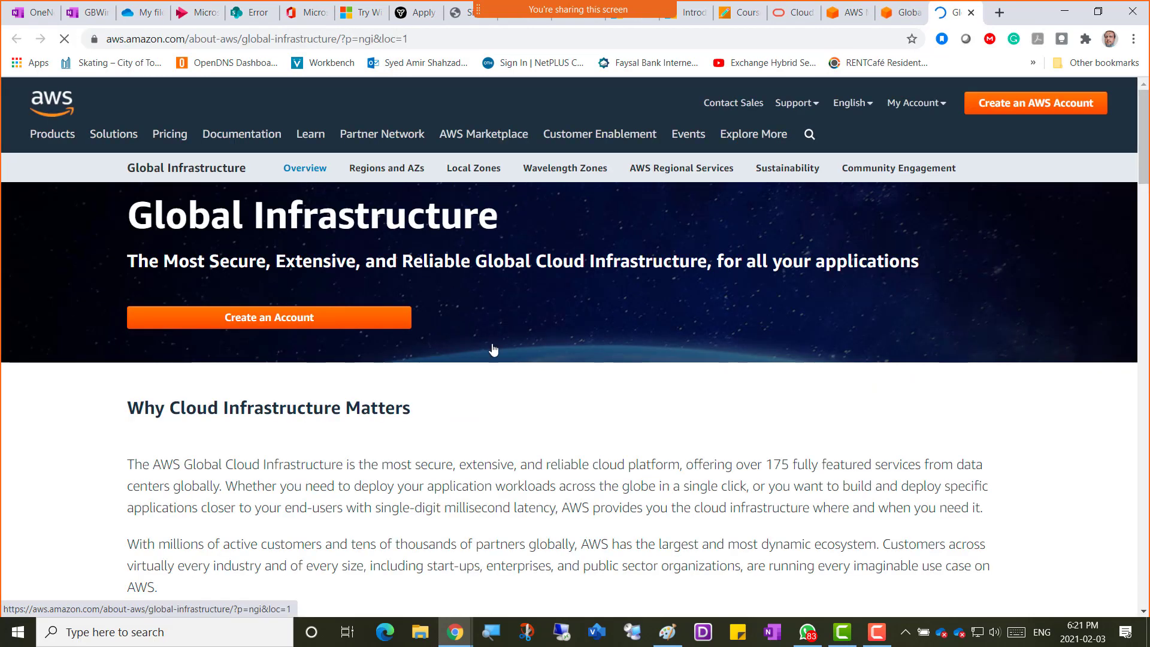
Scroll the Global Infrastructure overview to the world map and back, then go to the AWS home page.
{"action": "scroll", "coordinate": [508, 365], "scroll_direction": "down", "scroll_amount": 1}
{"action": "scroll", "coordinate": [507, 365], "scroll_direction": "down", "scroll_amount": 15}
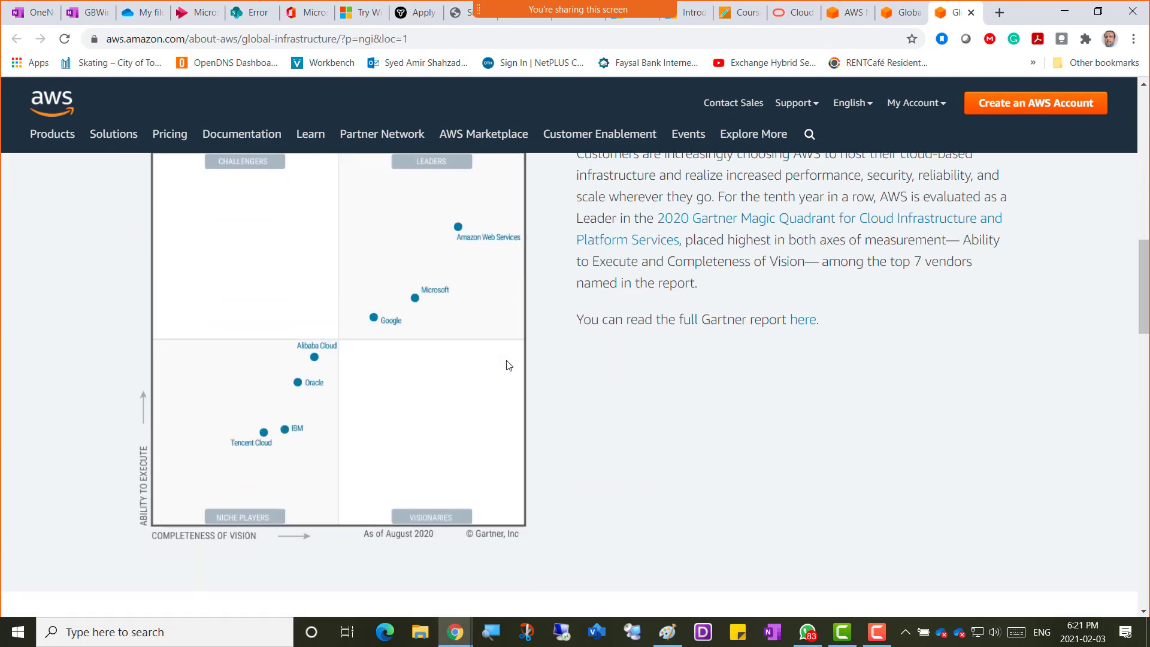
{"action": "scroll", "coordinate": [508, 365], "scroll_direction": "down", "scroll_amount": 12}
{"action": "scroll", "coordinate": [508, 365], "scroll_direction": "up", "scroll_amount": 7}
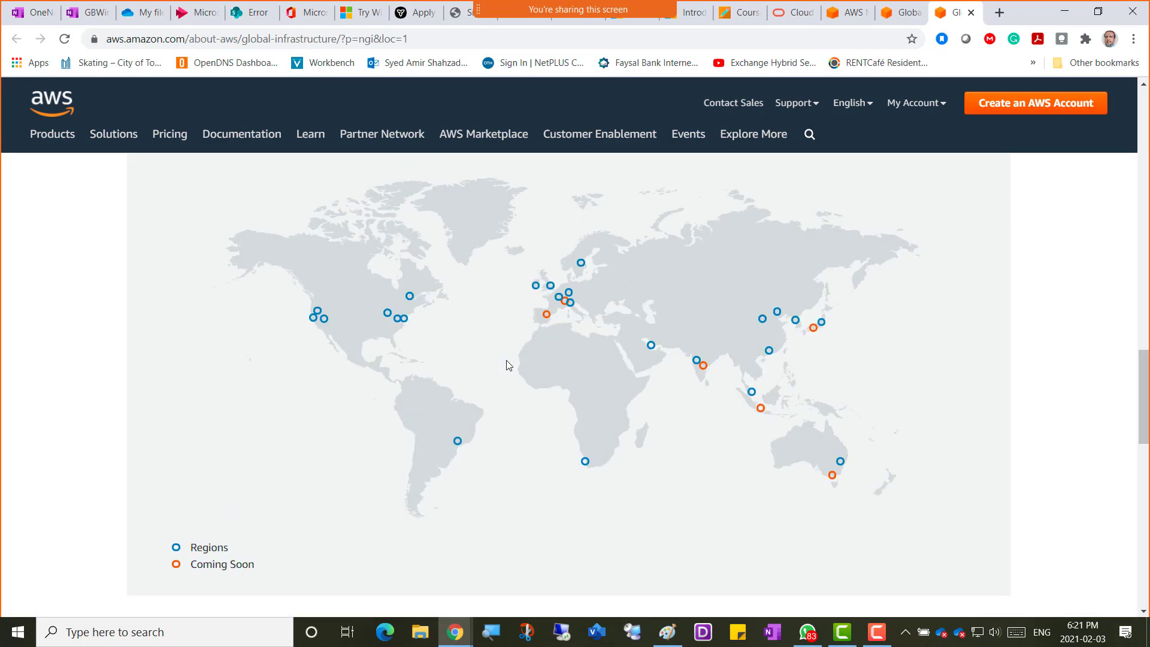
{"action": "scroll", "coordinate": [508, 366], "scroll_direction": "down", "scroll_amount": 15}
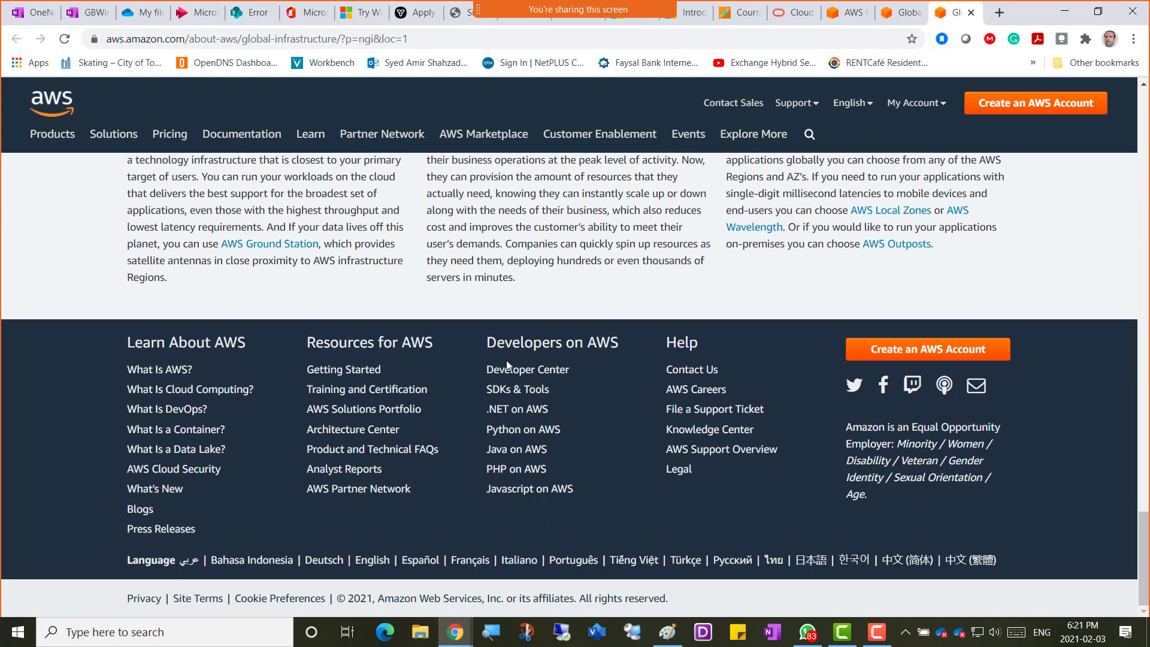
{"action": "scroll", "coordinate": [506, 364], "scroll_direction": "up", "scroll_amount": 16}
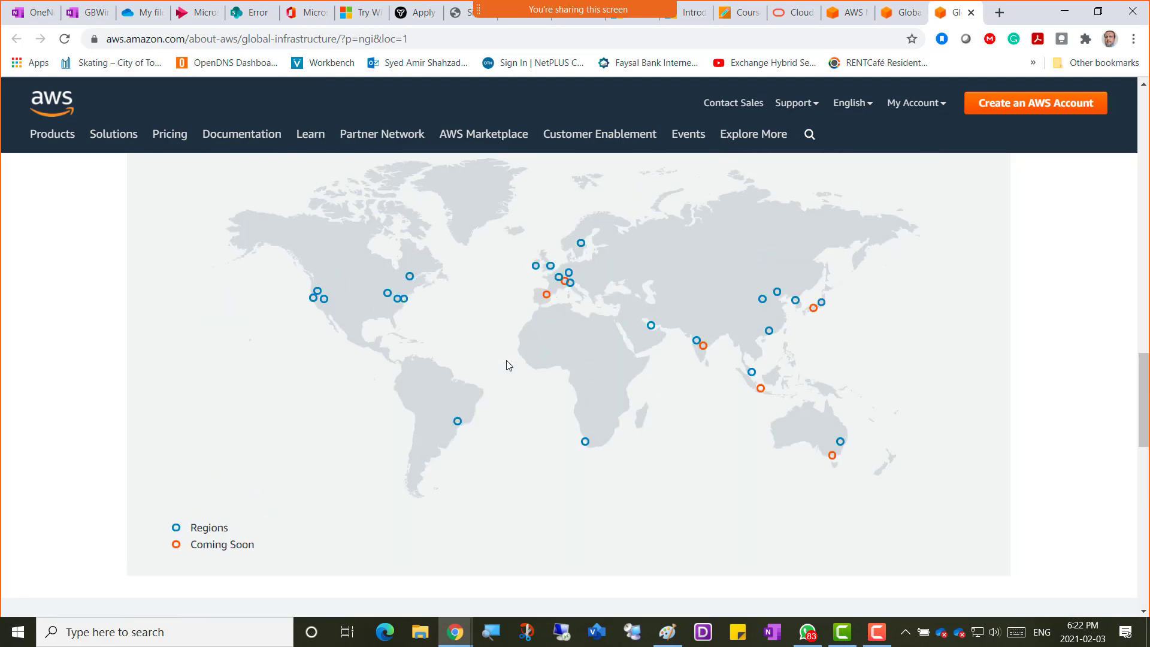
{"action": "scroll", "coordinate": [509, 365], "scroll_direction": "up", "scroll_amount": 15}
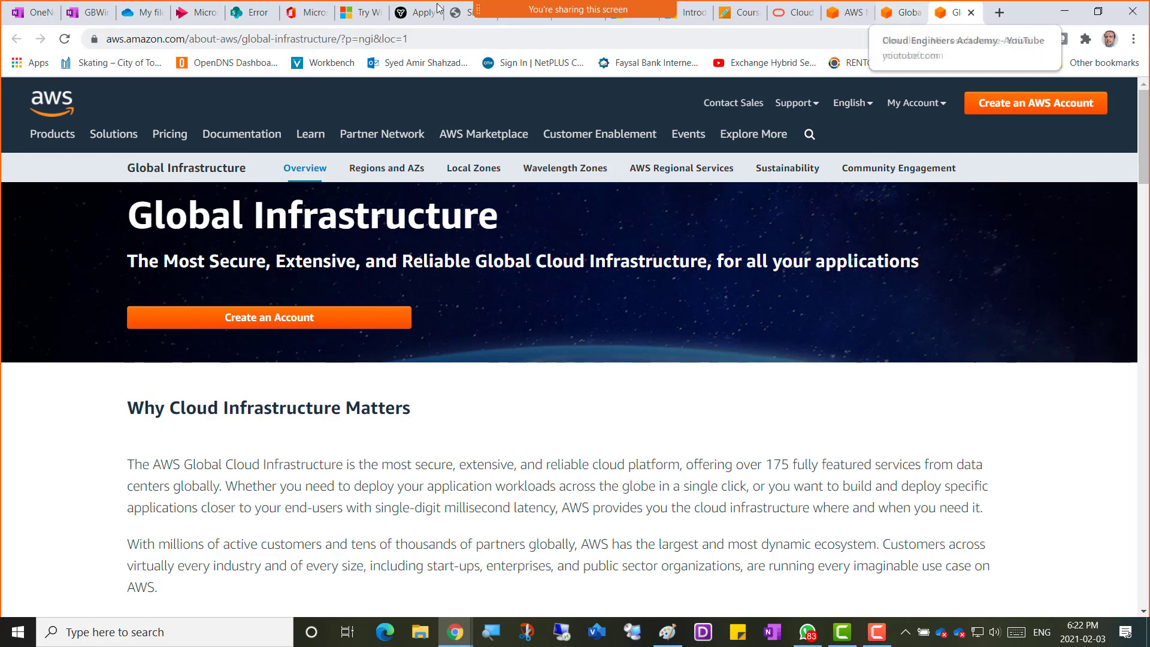
{"action": "left_click", "coordinate": [66, 114]}
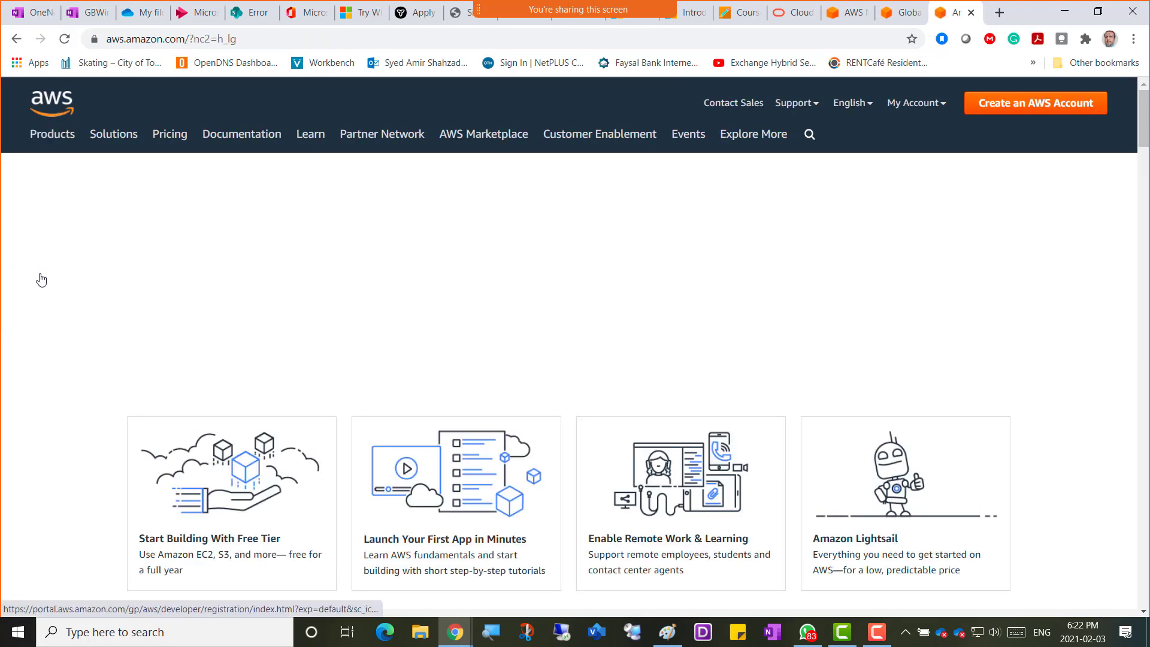
Skim down the AWS home page, then return to the Regions and AZs page.
{"action": "scroll", "coordinate": [41, 279], "scroll_direction": "down", "scroll_amount": 20}
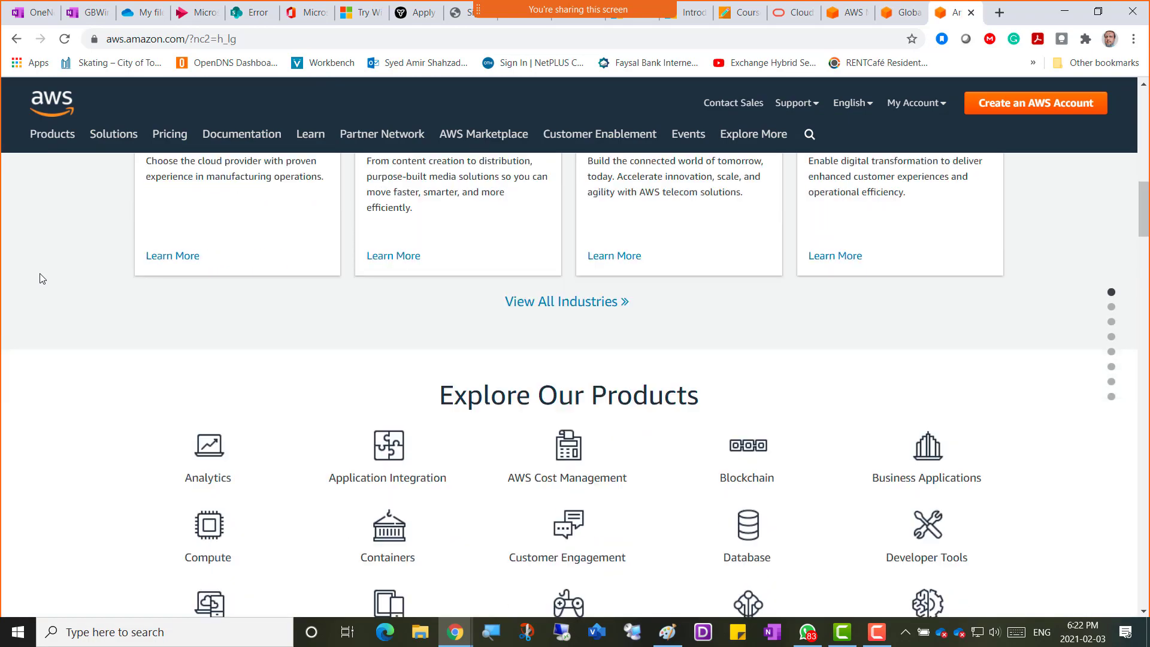
{"action": "scroll", "coordinate": [41, 279], "scroll_direction": "down", "scroll_amount": 6}
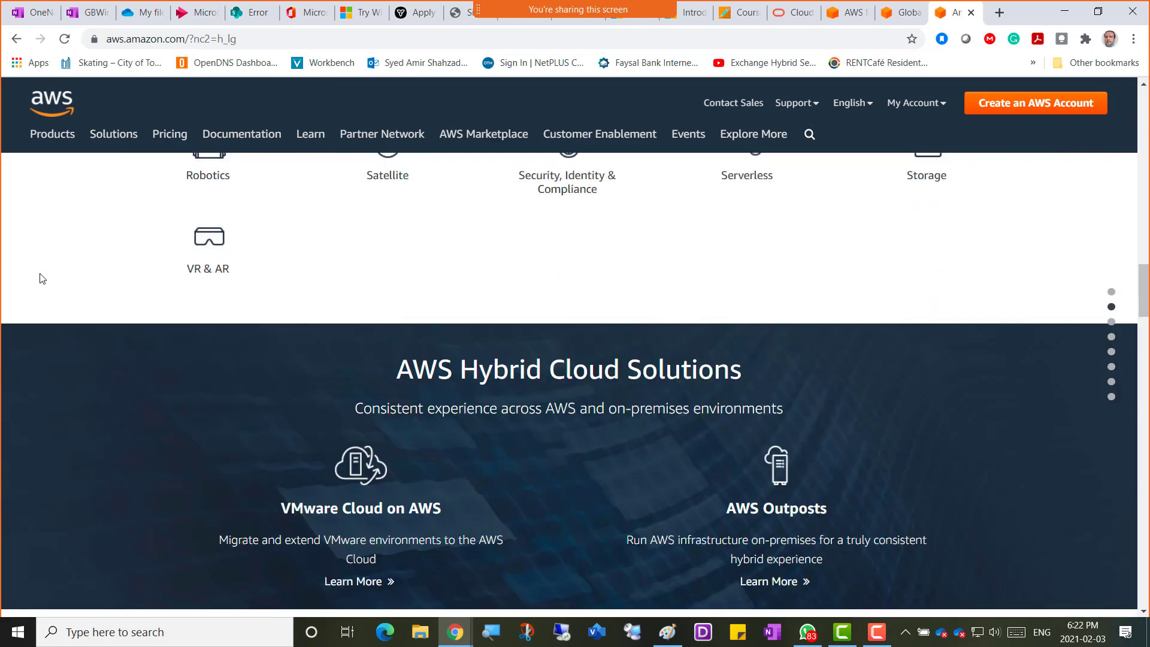
{"action": "scroll", "coordinate": [39, 273], "scroll_direction": "down", "scroll_amount": 10}
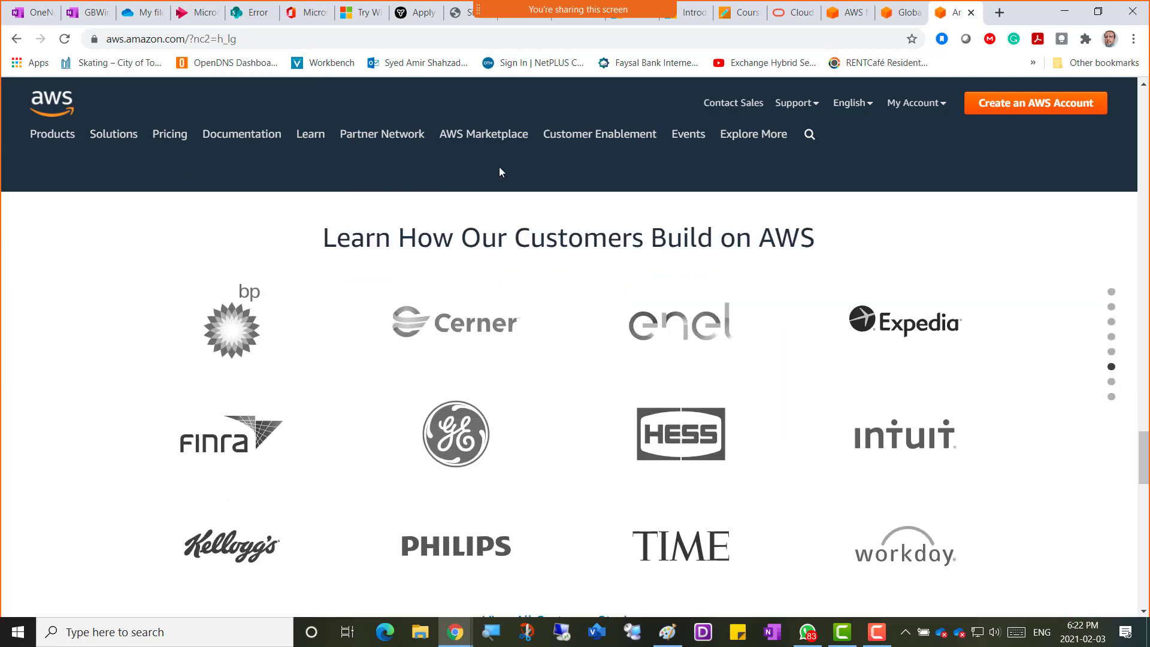
{"action": "left_click", "coordinate": [892, 17]}
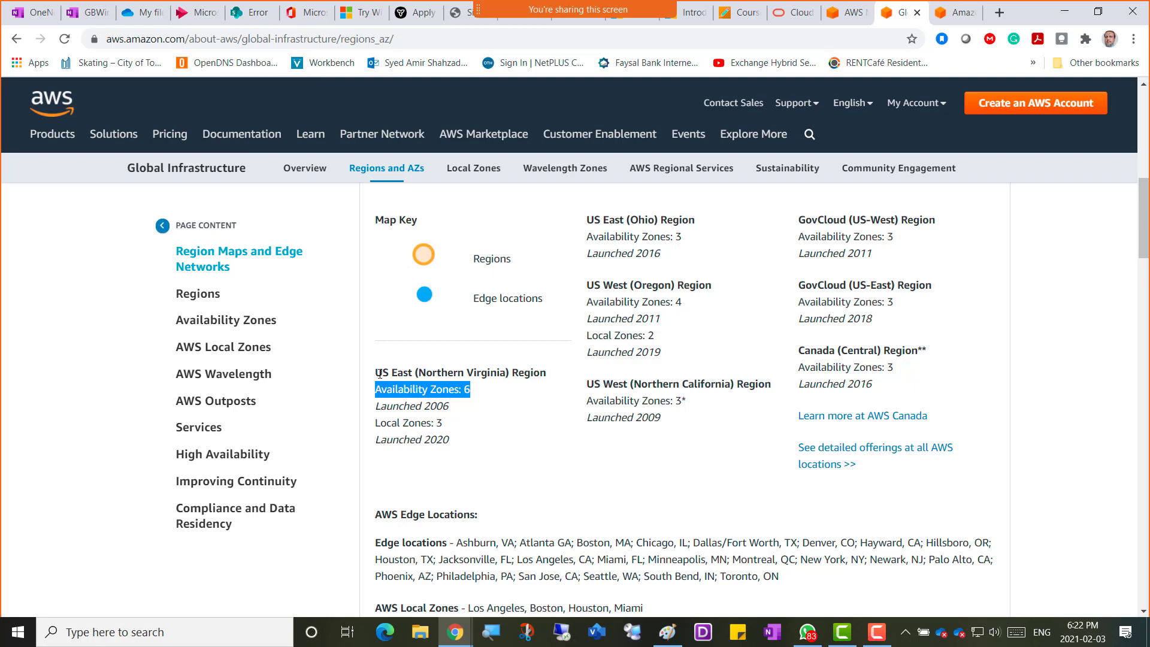
Highlight Northern Virginia's 6 and Canada (Central)'s 3 Availability Zones, then open the Management Console.
{"action": "left_click_drag", "start_coordinate": [379, 374], "coordinate": [533, 376]}
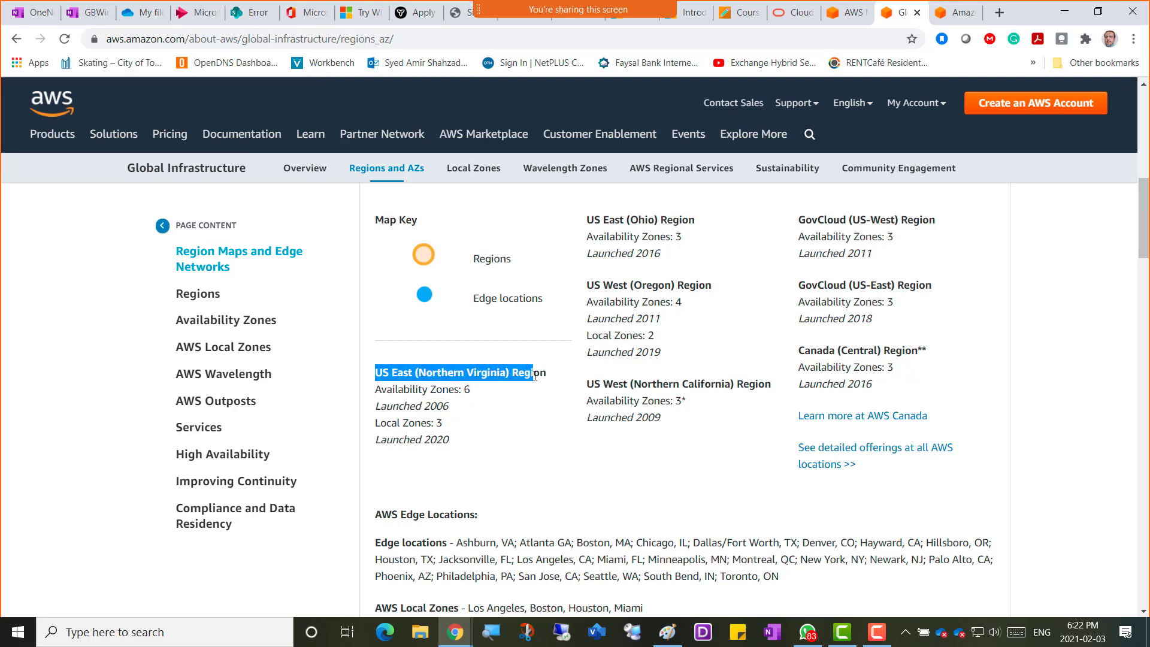
{"action": "left_click_drag", "start_coordinate": [798, 351], "coordinate": [920, 349]}
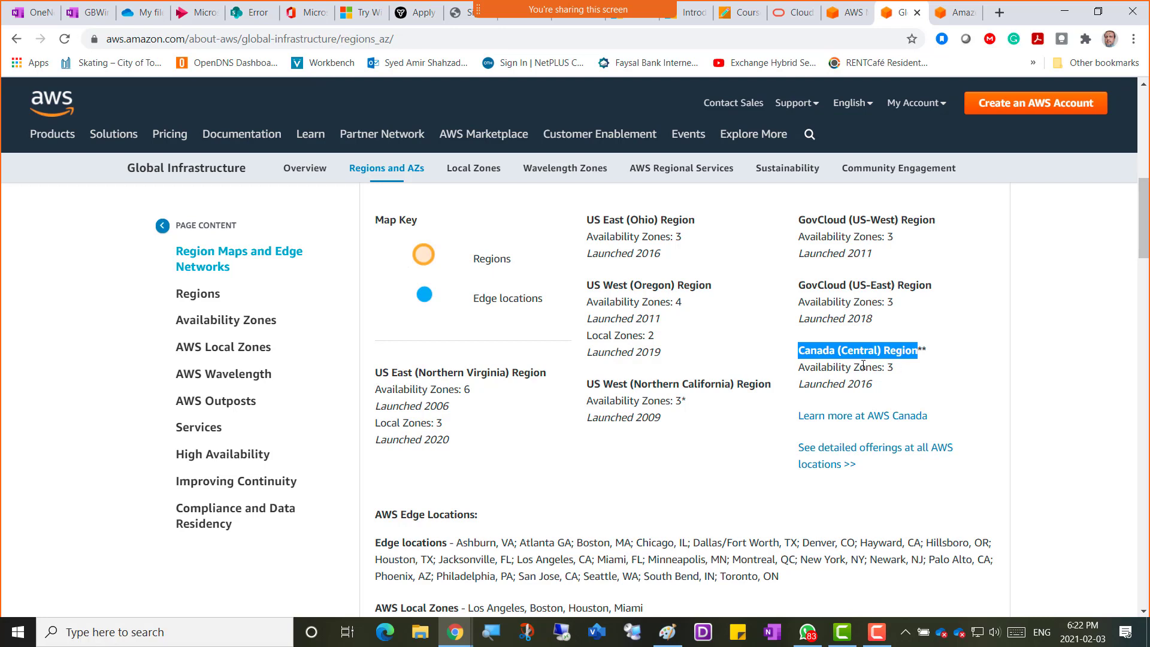
{"action": "mouse_move", "coordinate": [891, 367]}
{"action": "left_mouse_down"}
{"action": "mouse_move", "coordinate": [810, 367]}
{"action": "mouse_move", "coordinate": [892, 367]}
{"action": "mouse_move", "coordinate": [877, 367]}
{"action": "left_mouse_up"}
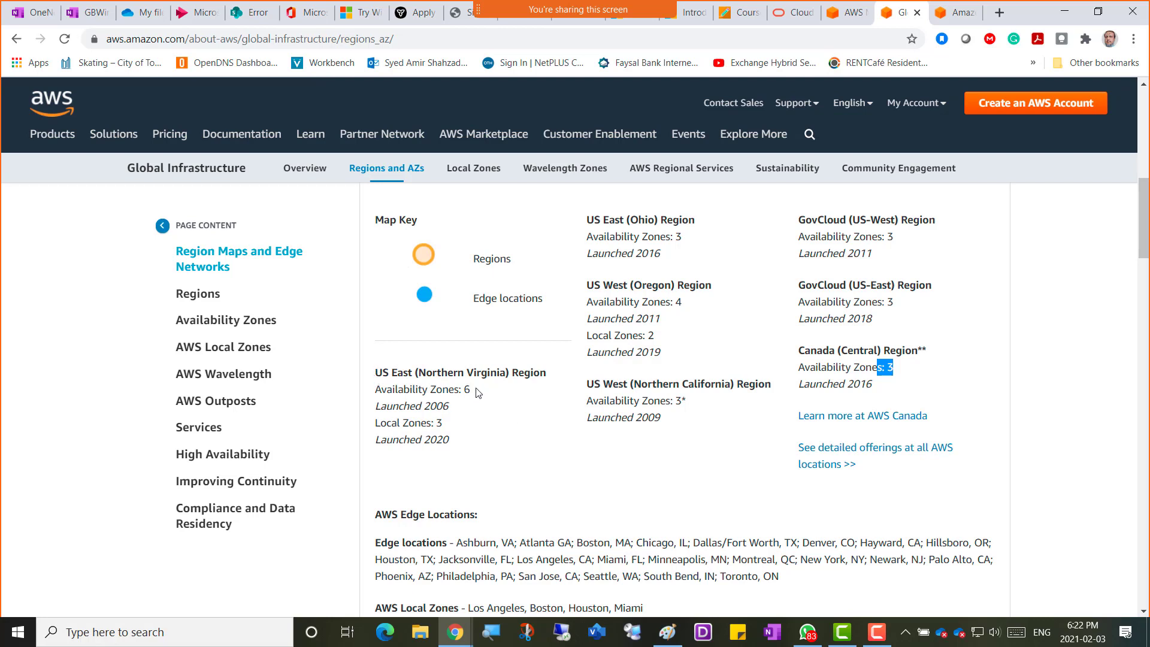
{"action": "left_click_drag", "start_coordinate": [471, 390], "coordinate": [373, 379]}
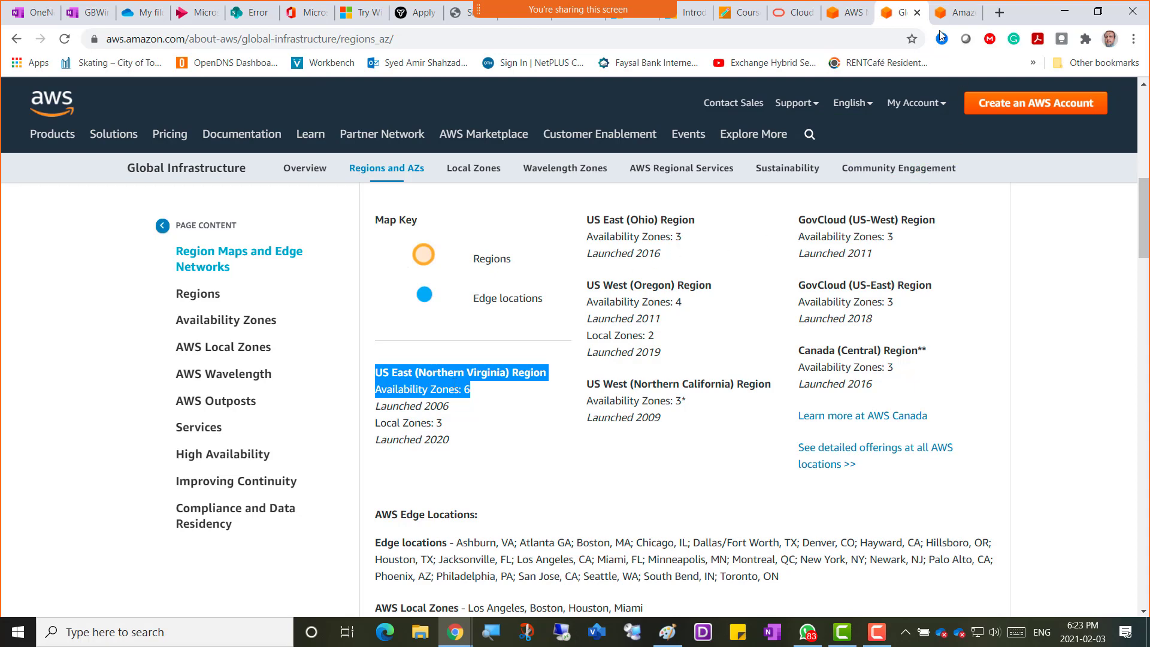
{"action": "left_click", "coordinate": [957, 12]}
{"action": "left_click", "coordinate": [898, 128]}
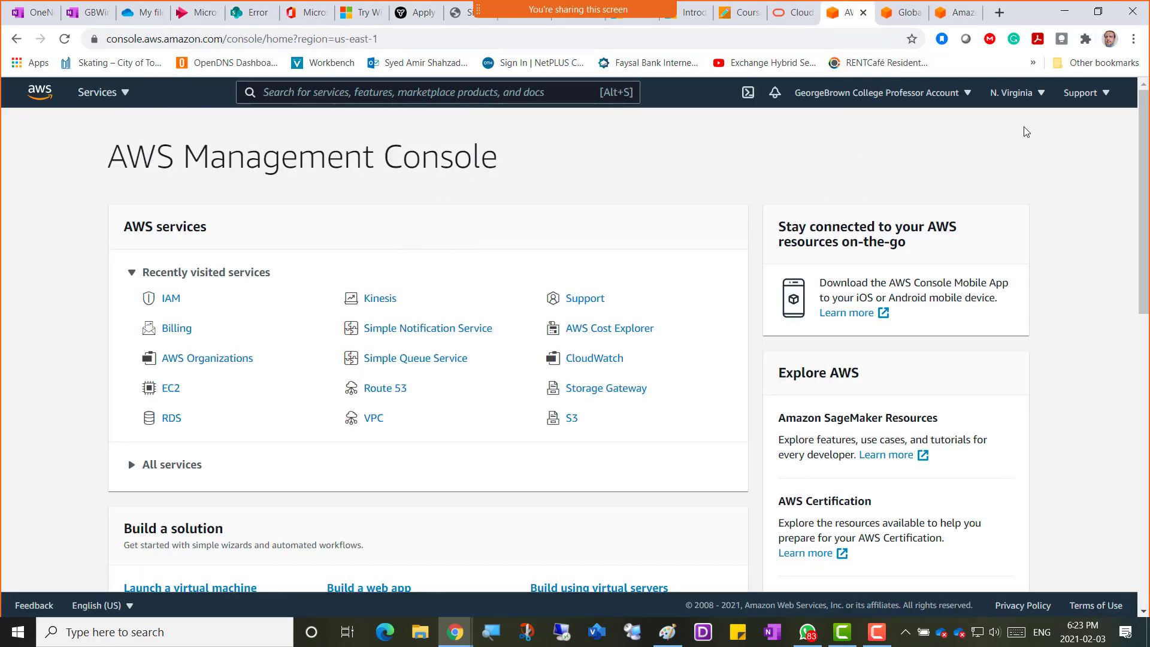
Switch the console region to US East (Ohio), then to US East (N. Virginia).
{"action": "left_click", "coordinate": [1040, 95]}
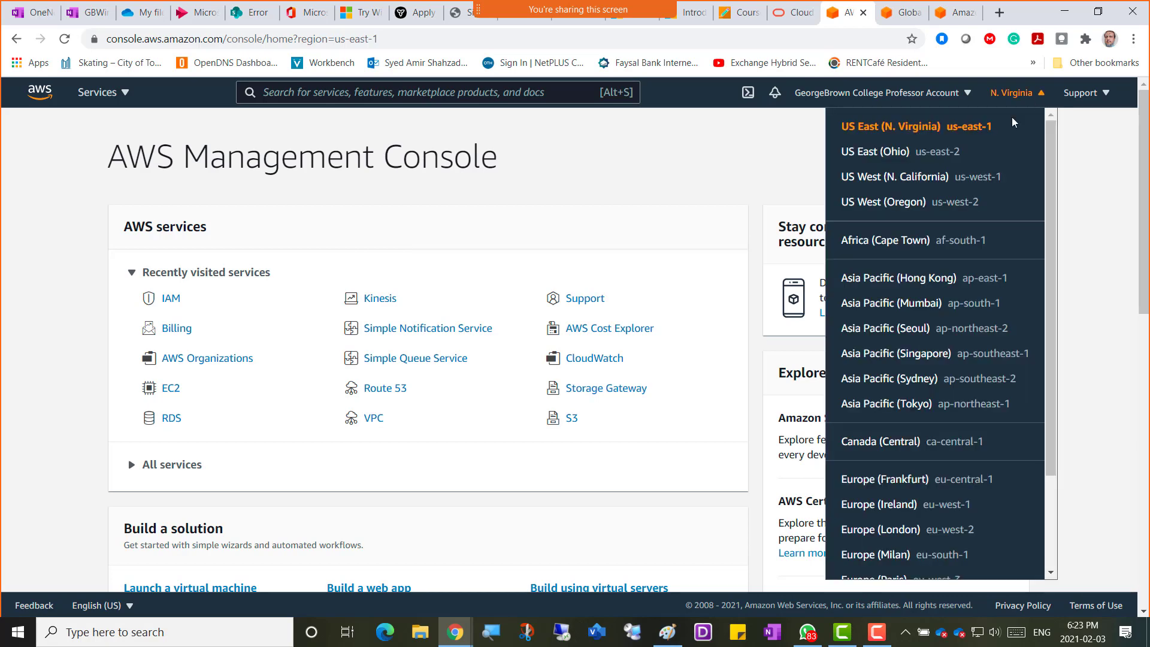
{"action": "left_click", "coordinate": [908, 154]}
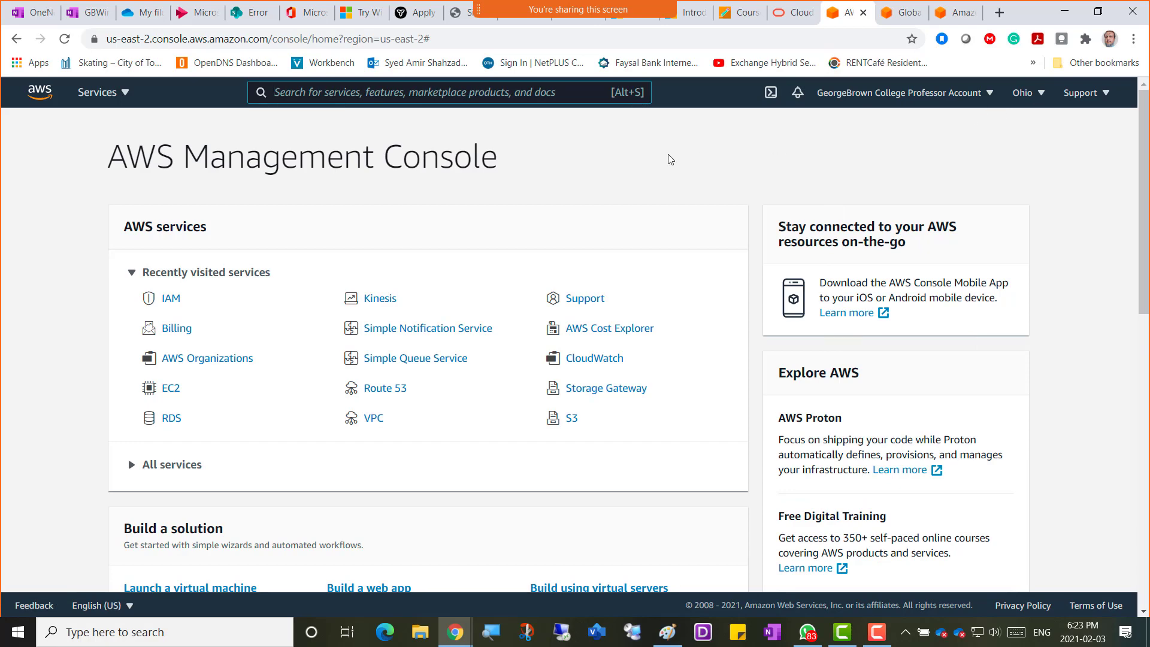
{"action": "left_click", "coordinate": [1026, 94]}
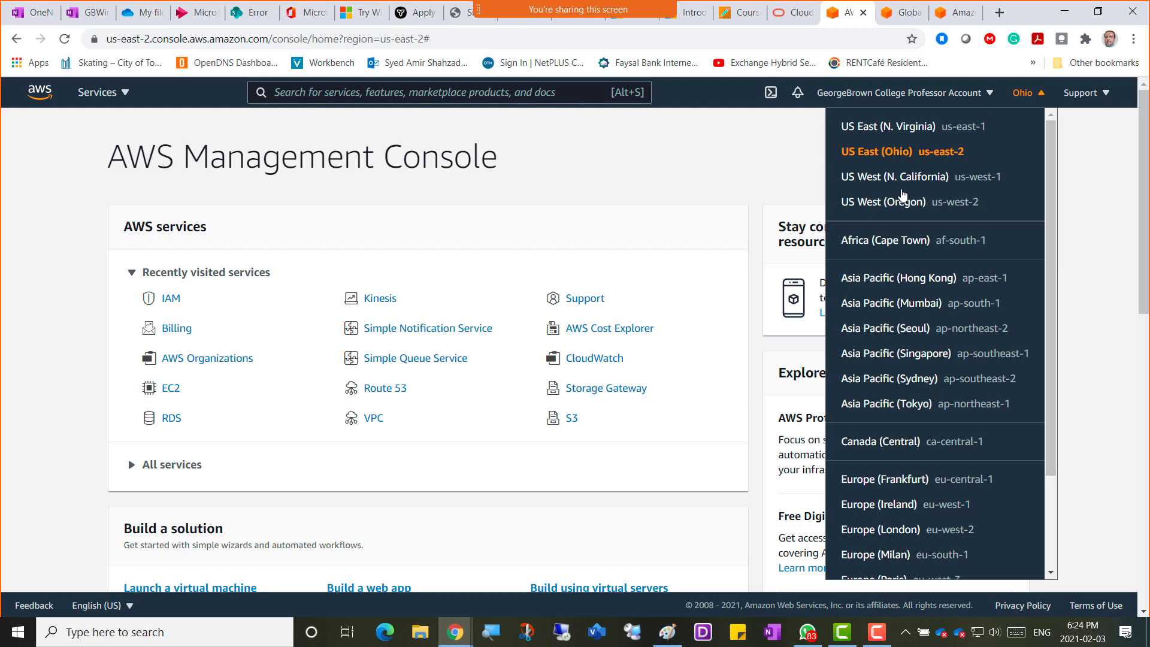
{"action": "left_click", "coordinate": [920, 136]}
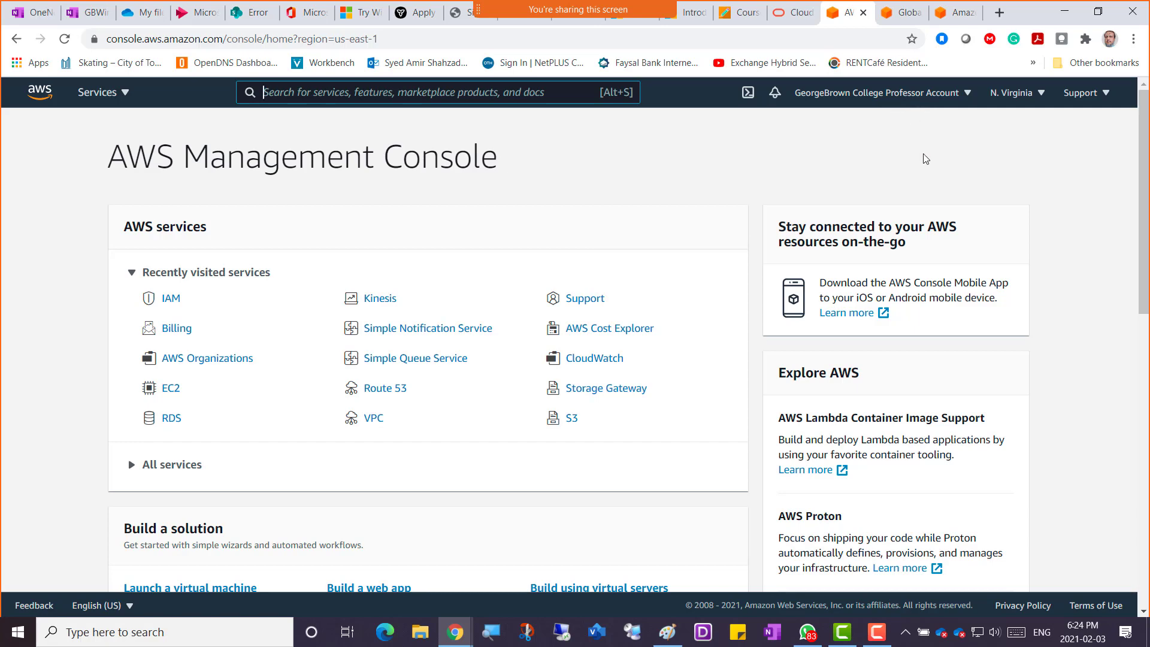
Review the region list again, then switch to the Regions and AZs page.
{"action": "left_click", "coordinate": [1040, 92]}
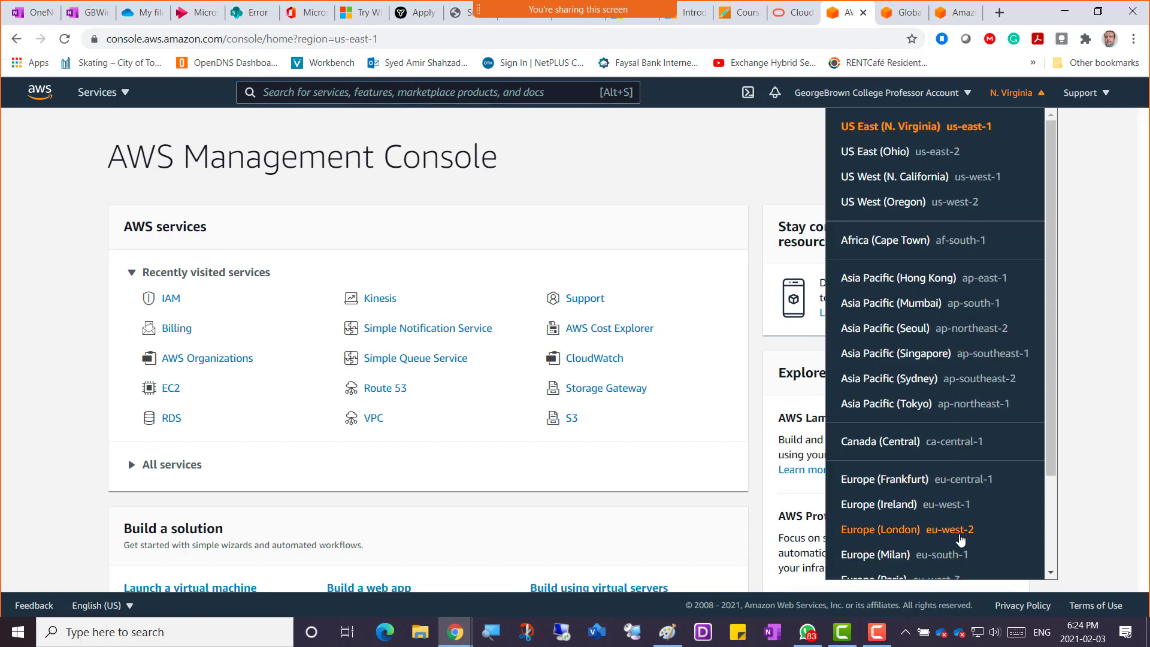
{"action": "scroll", "coordinate": [975, 507], "scroll_direction": "down", "scroll_amount": 2}
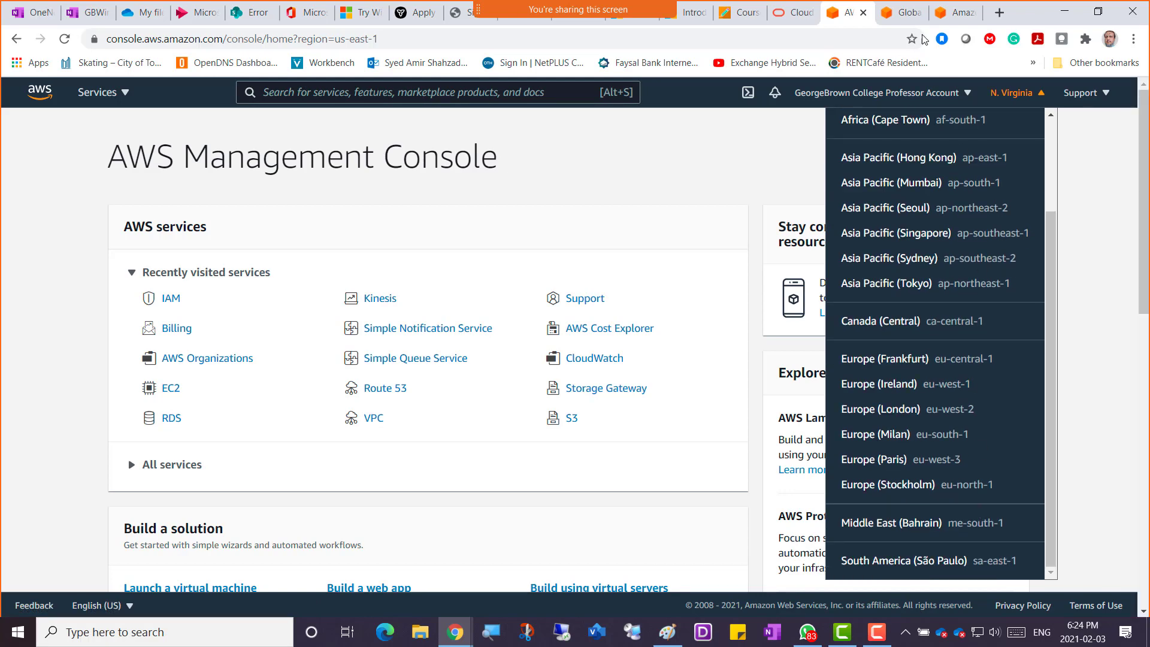
{"action": "left_click", "coordinate": [903, 12]}
{"action": "scroll", "coordinate": [640, 323], "scroll_direction": "down", "scroll_amount": 1}
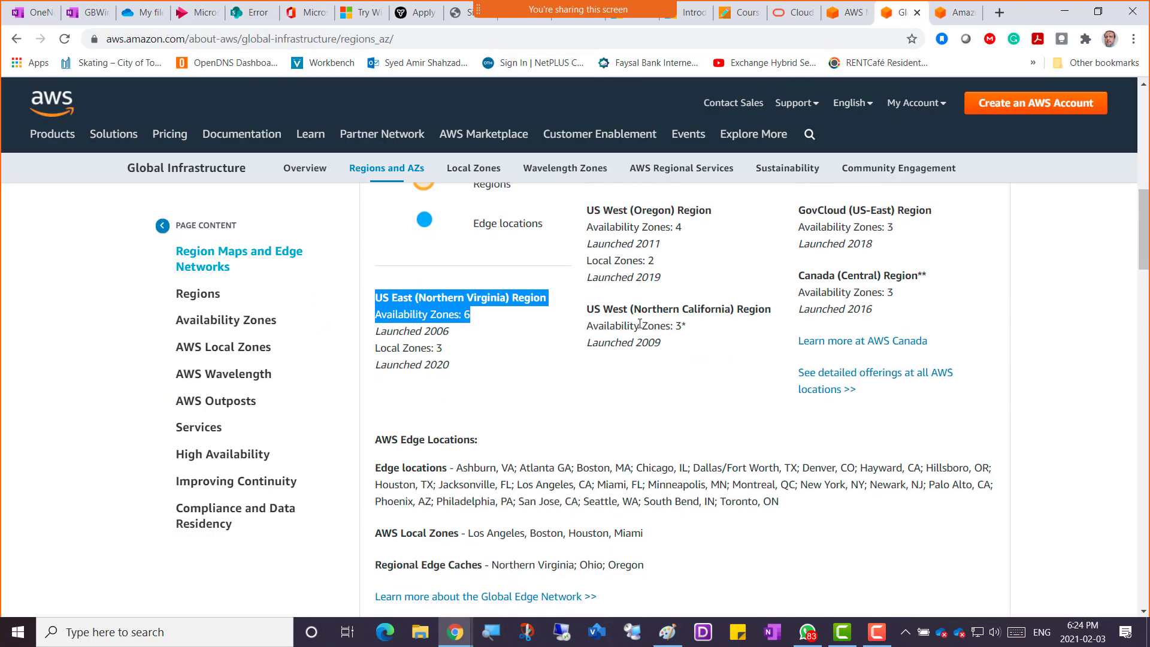
Check the Global Infrastructure overview's 24 regions and 77 zones, then return to the Management Console.
{"action": "scroll", "coordinate": [639, 324], "scroll_direction": "up", "scroll_amount": 6}
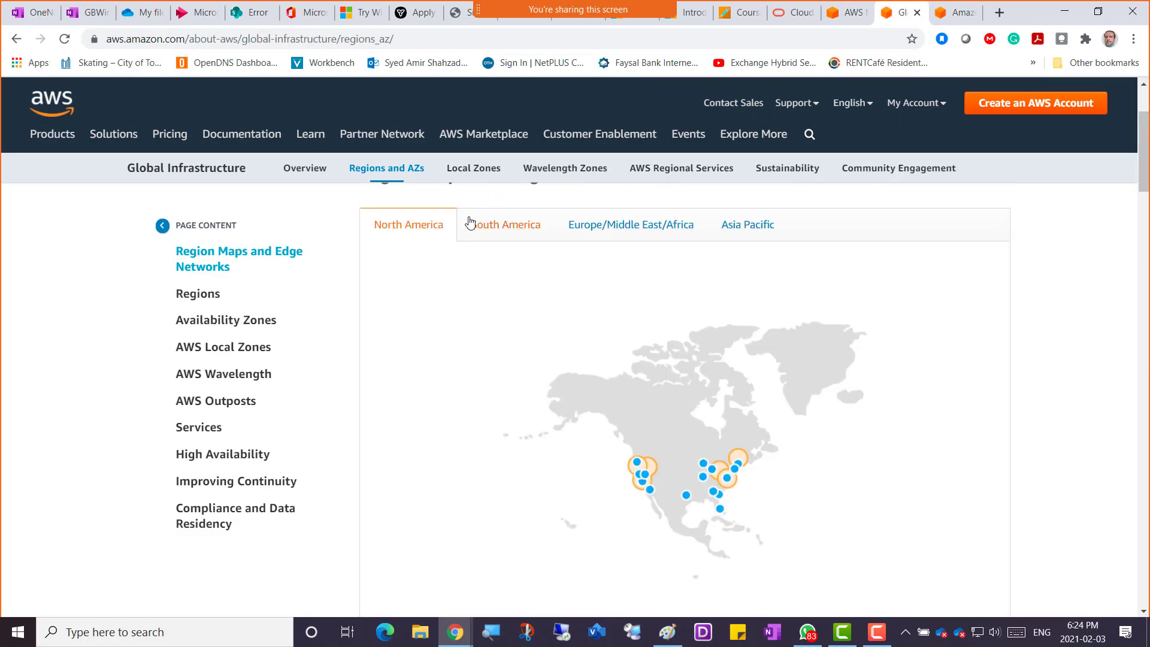
{"action": "left_click", "coordinate": [302, 171]}
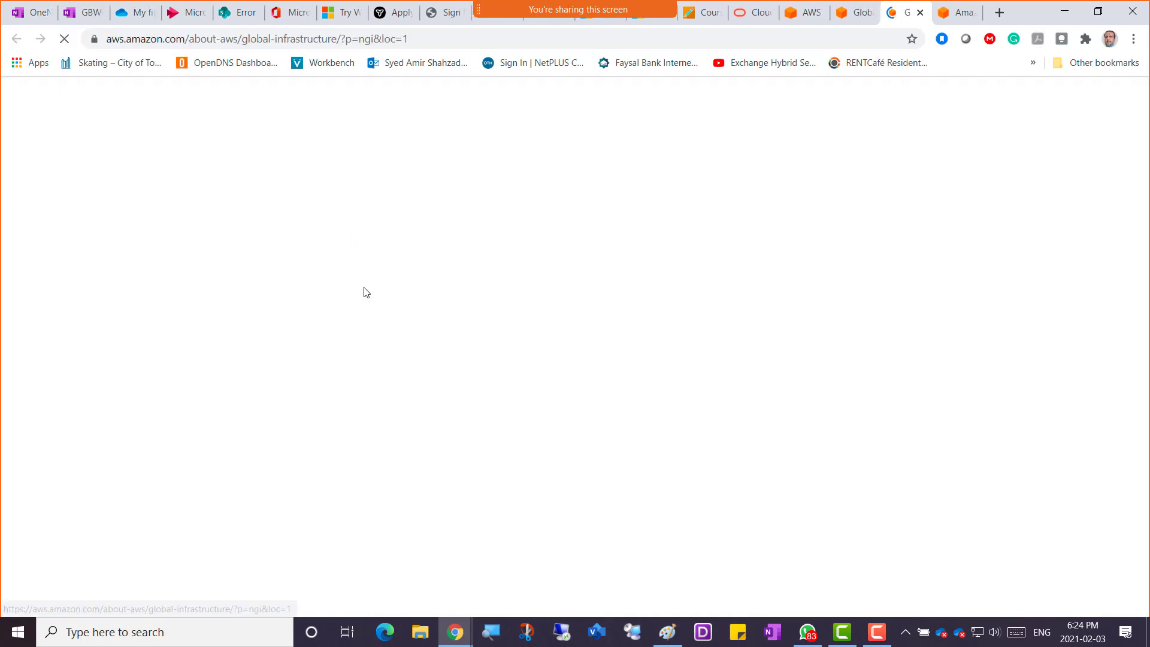
{"action": "scroll", "coordinate": [450, 370], "scroll_direction": "down", "scroll_amount": 3}
{"action": "scroll", "coordinate": [450, 370], "scroll_direction": "down", "scroll_amount": 2}
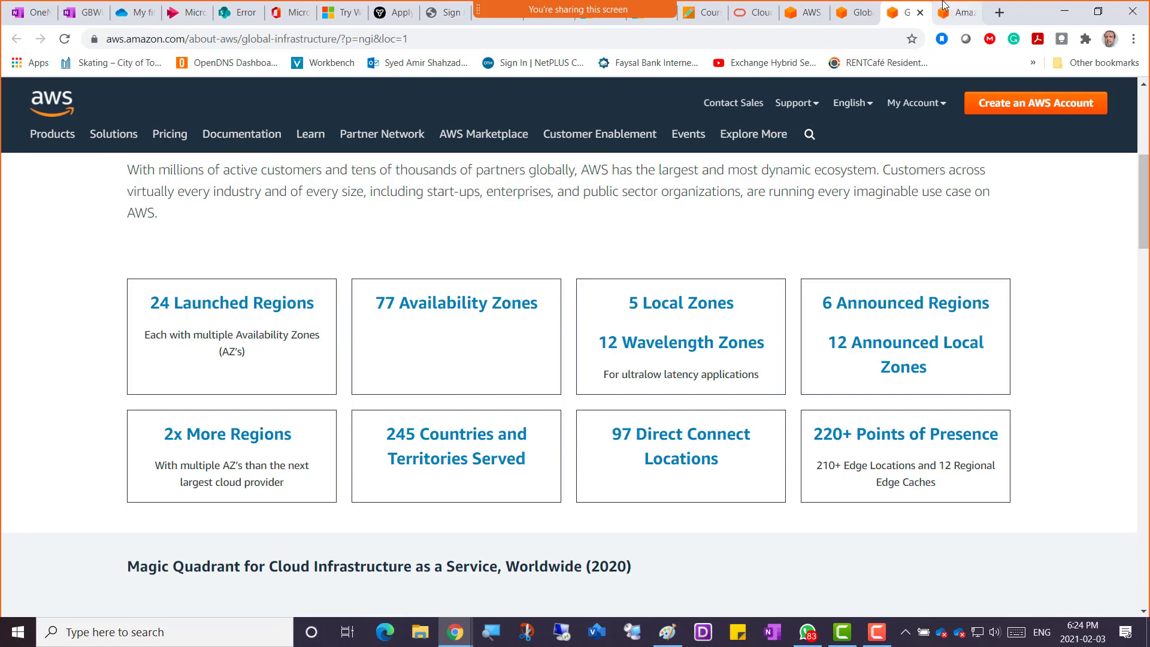
{"action": "left_click", "coordinate": [856, 17]}
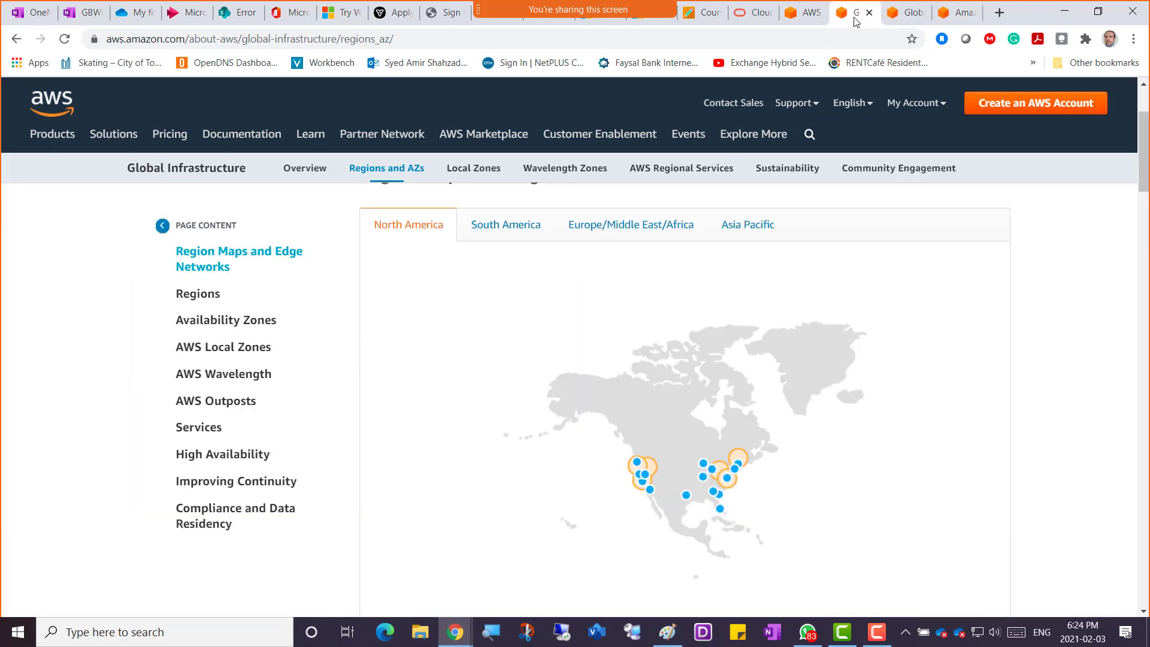
{"action": "left_click", "coordinate": [899, 19]}
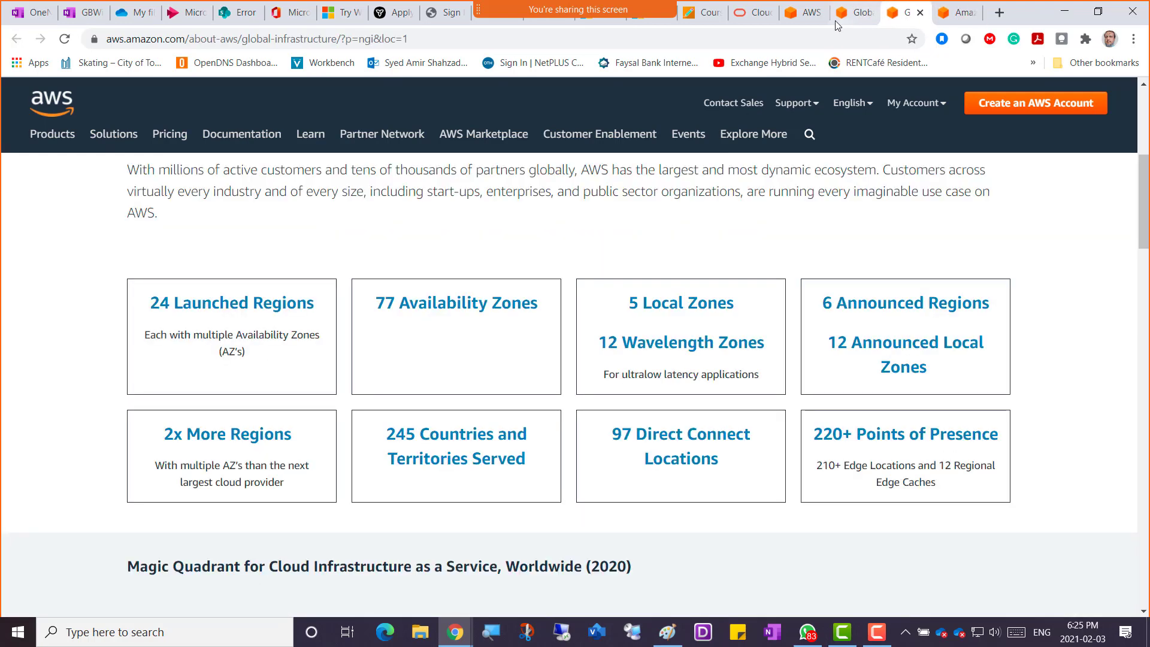
{"action": "left_click", "coordinate": [809, 14]}
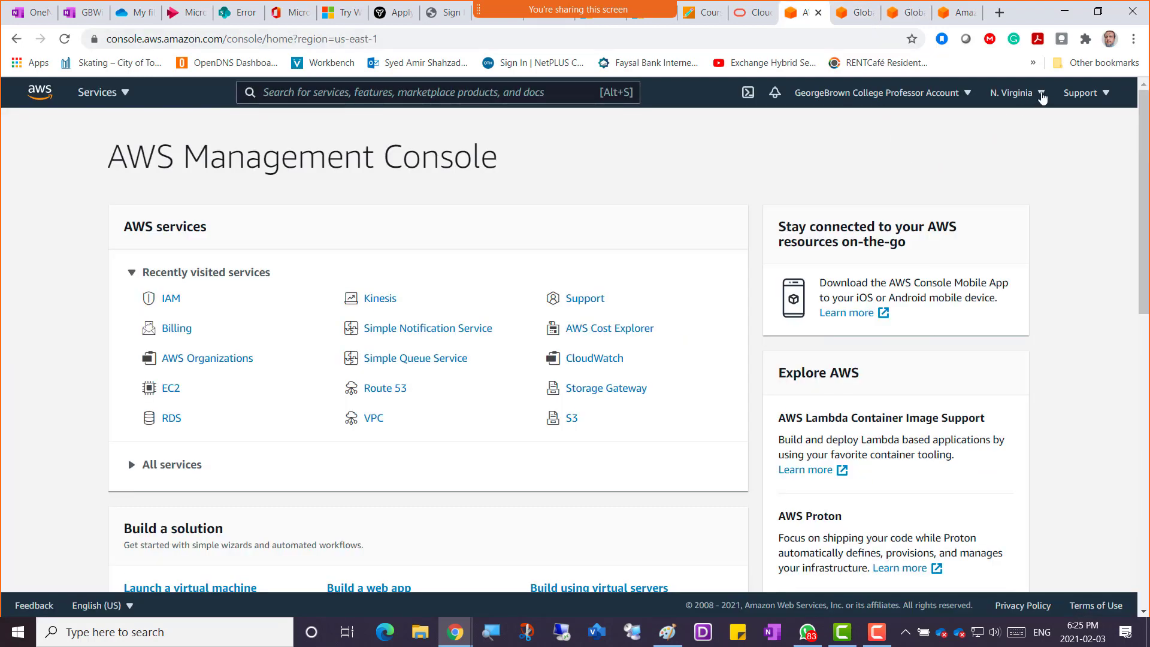
Open the N. Virginia region dropdown and scroll through the full list of AWS regions.
{"action": "left_click", "coordinate": [1041, 94]}
{"action": "scroll", "coordinate": [983, 269], "scroll_direction": "up", "scroll_amount": 2}
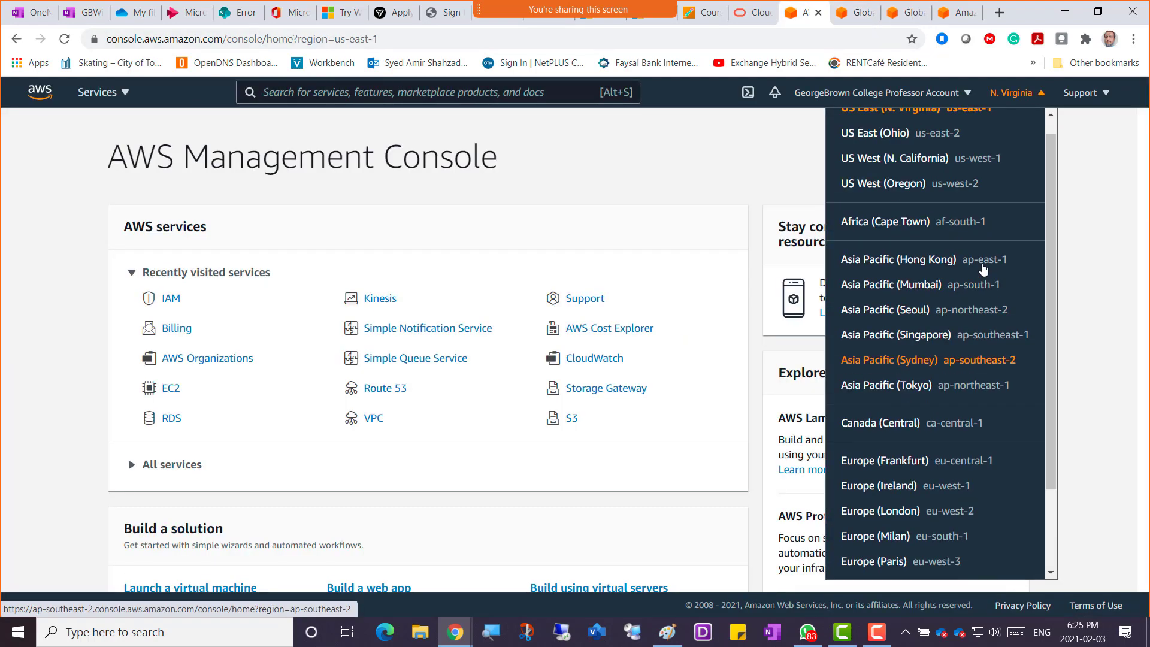
{"action": "scroll", "coordinate": [983, 269], "scroll_direction": "up", "scroll_amount": 1}
{"action": "scroll", "coordinate": [983, 269], "scroll_direction": "down", "scroll_amount": 2}
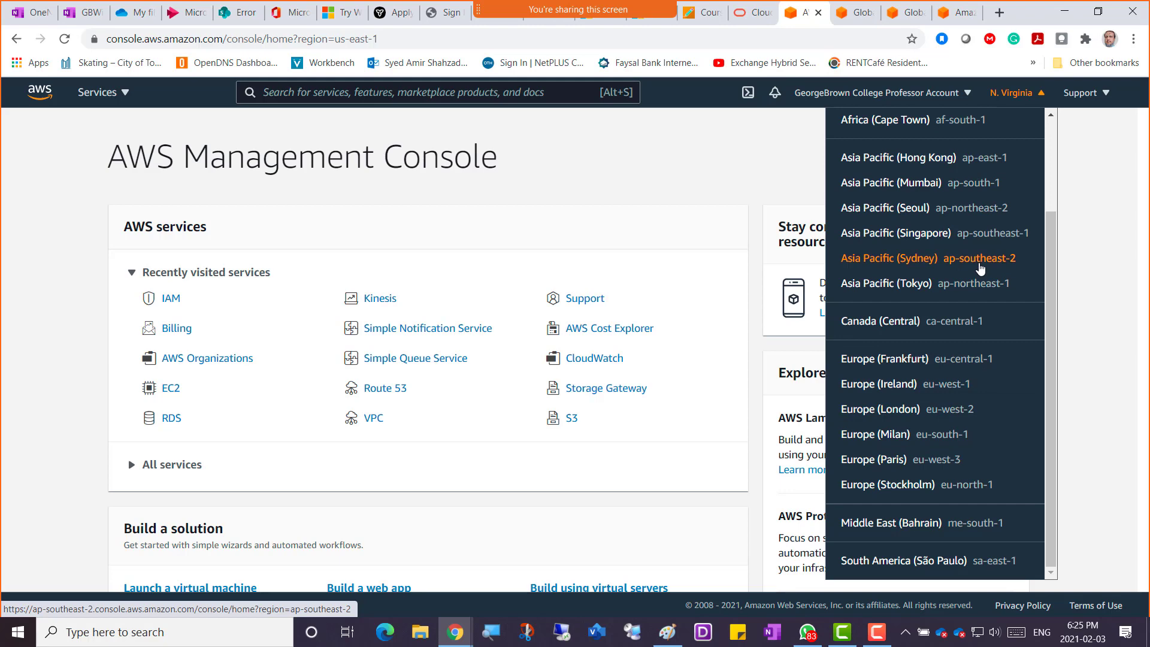
{"action": "scroll", "coordinate": [957, 240], "scroll_direction": "up", "scroll_amount": 2}
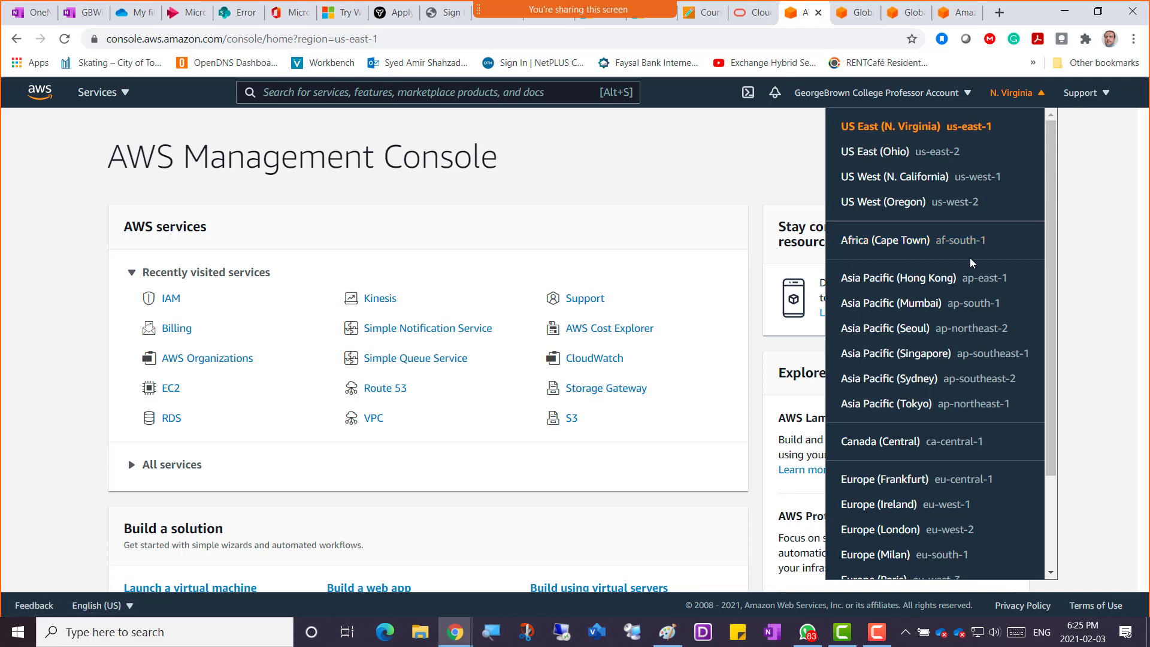
{"action": "scroll", "coordinate": [889, 313], "scroll_direction": "down", "scroll_amount": 2}
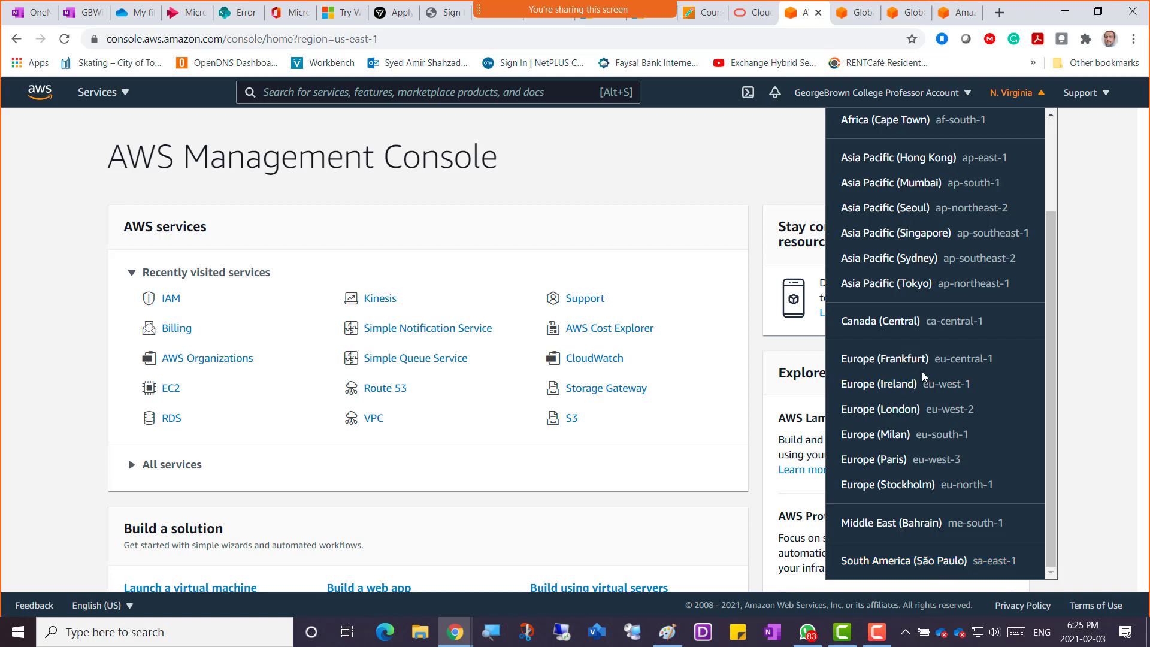
{"action": "scroll", "coordinate": [921, 371], "scroll_direction": "up", "scroll_amount": 3}
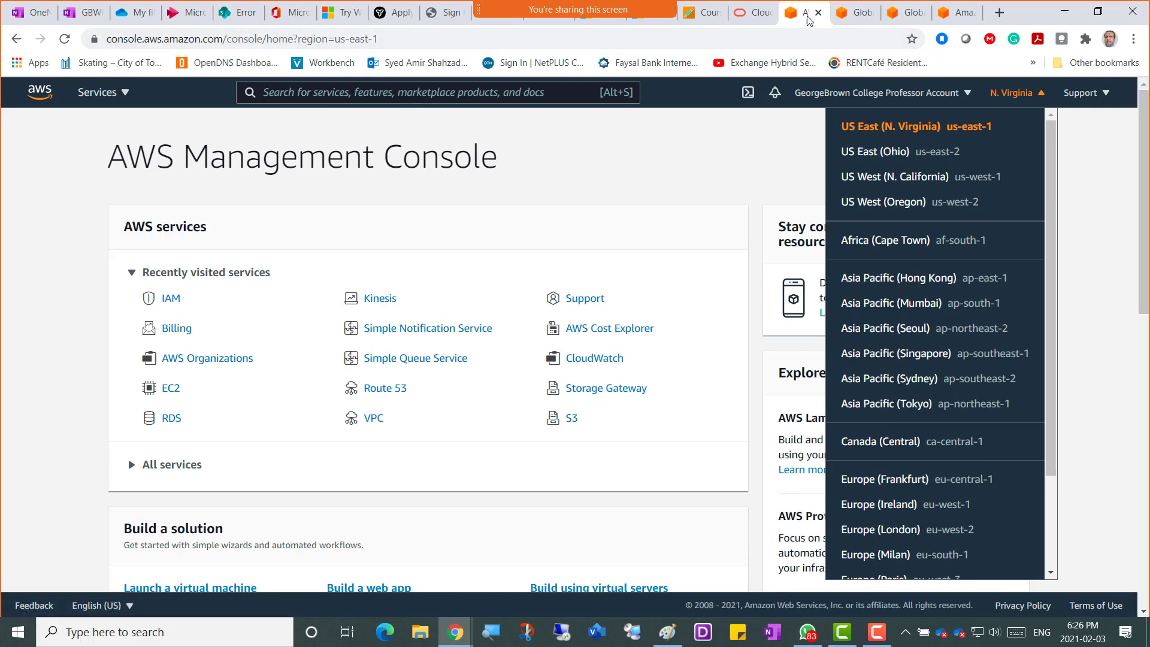
Switch to the Global Infrastructure overview tab and scroll through its region and Availability Zone counts.
{"action": "left_click", "coordinate": [854, 17]}
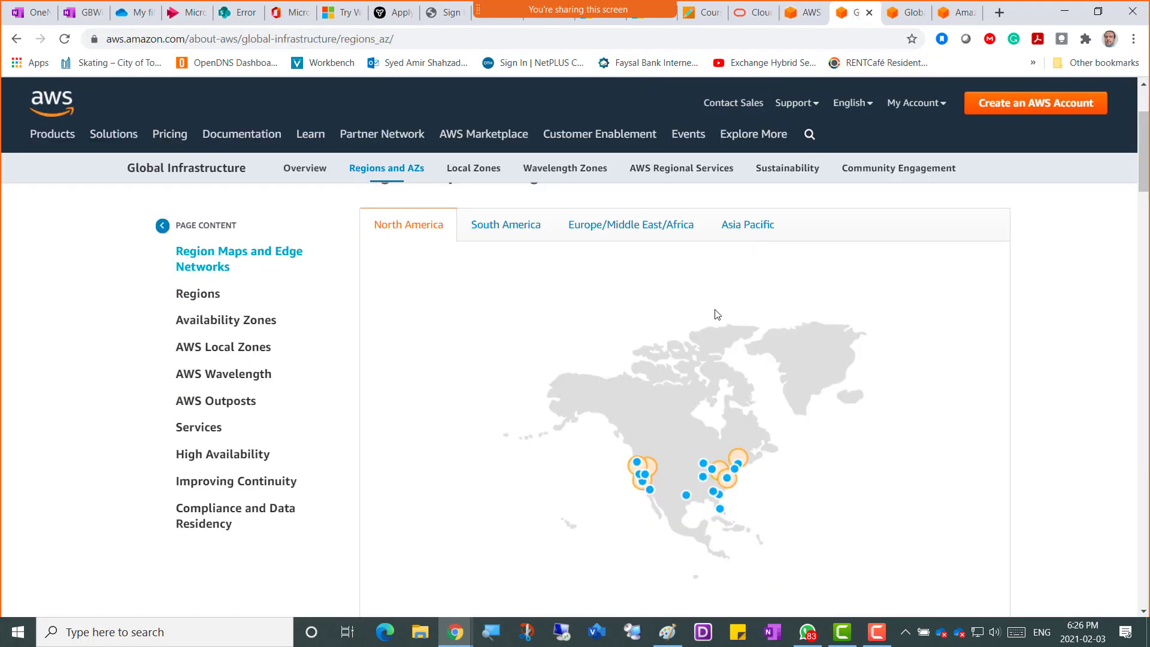
{"action": "left_click", "coordinate": [906, 14]}
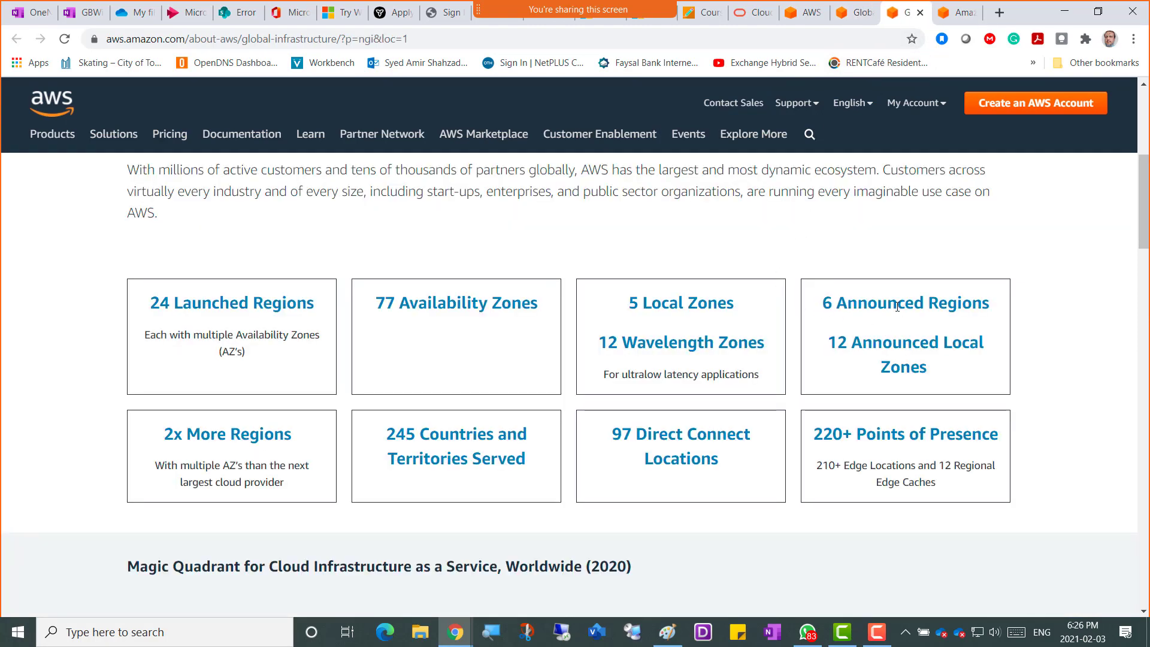
{"action": "scroll", "coordinate": [772, 367], "scroll_direction": "down", "scroll_amount": 4}
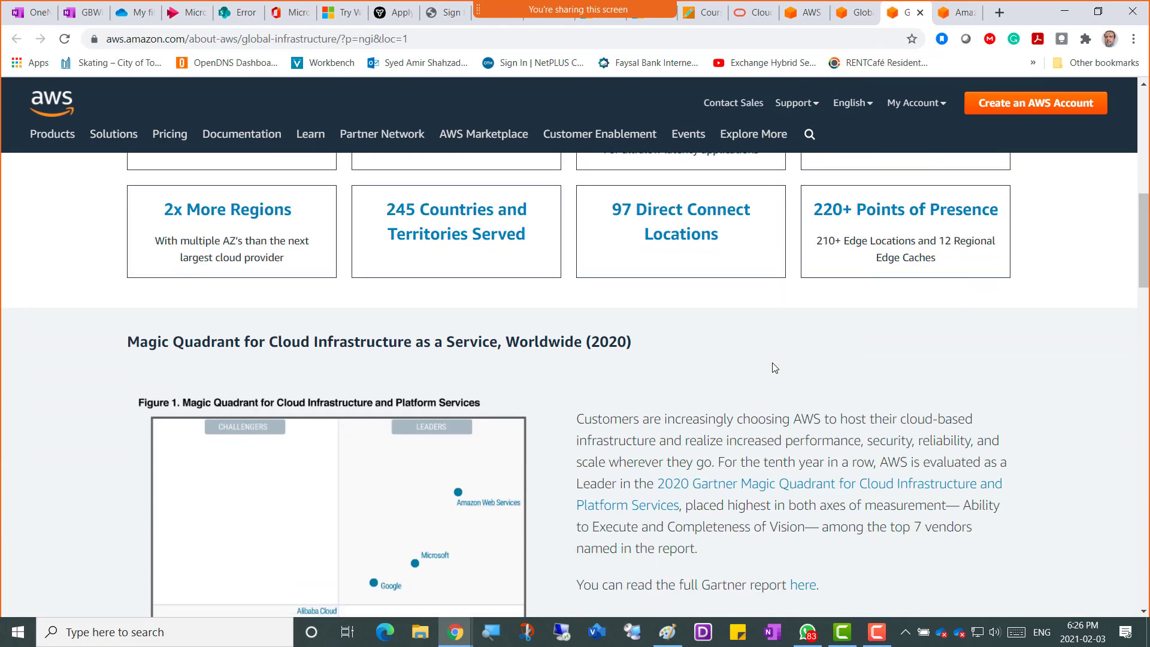
{"action": "scroll", "coordinate": [774, 367], "scroll_direction": "up", "scroll_amount": 10}
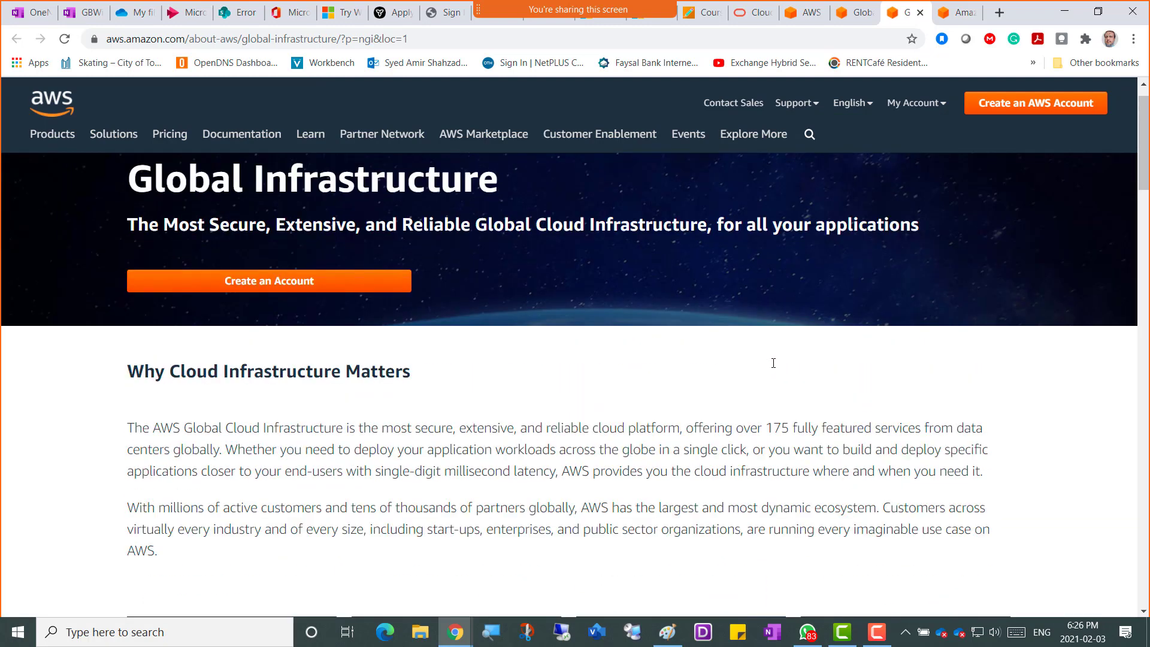
{"action": "scroll", "coordinate": [774, 365], "scroll_direction": "down", "scroll_amount": 6}
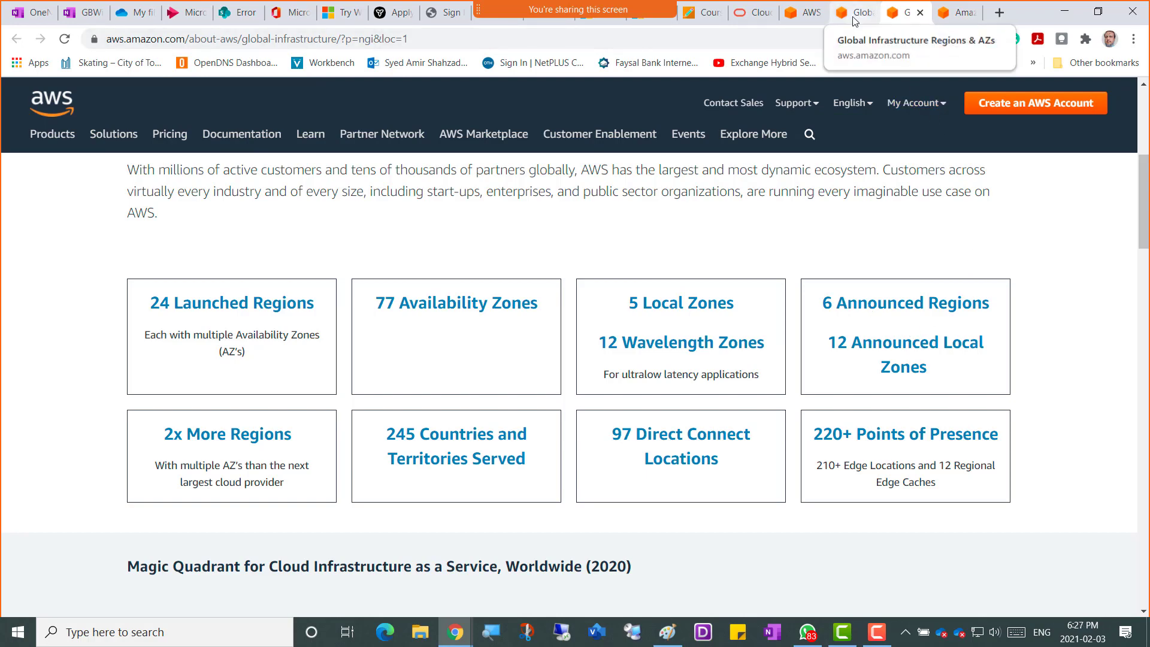
Recheck the console's region list, then highlight the '6 Announced Regions' figure on the overview.
{"action": "left_click", "coordinate": [802, 23]}
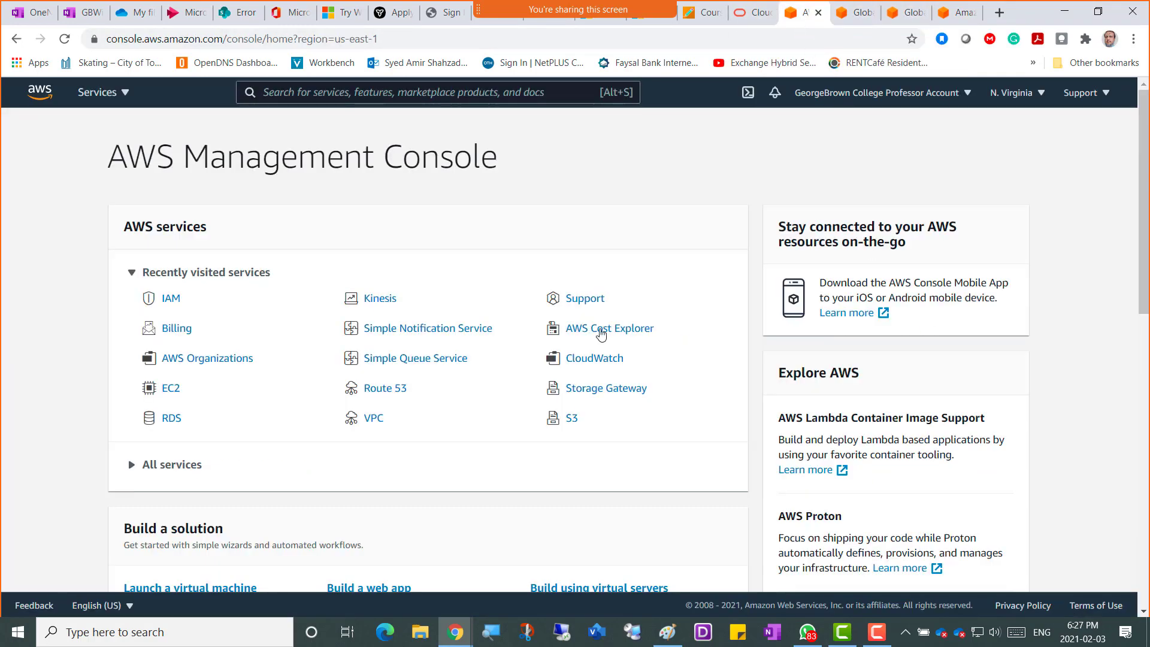
{"action": "left_click", "coordinate": [1041, 95]}
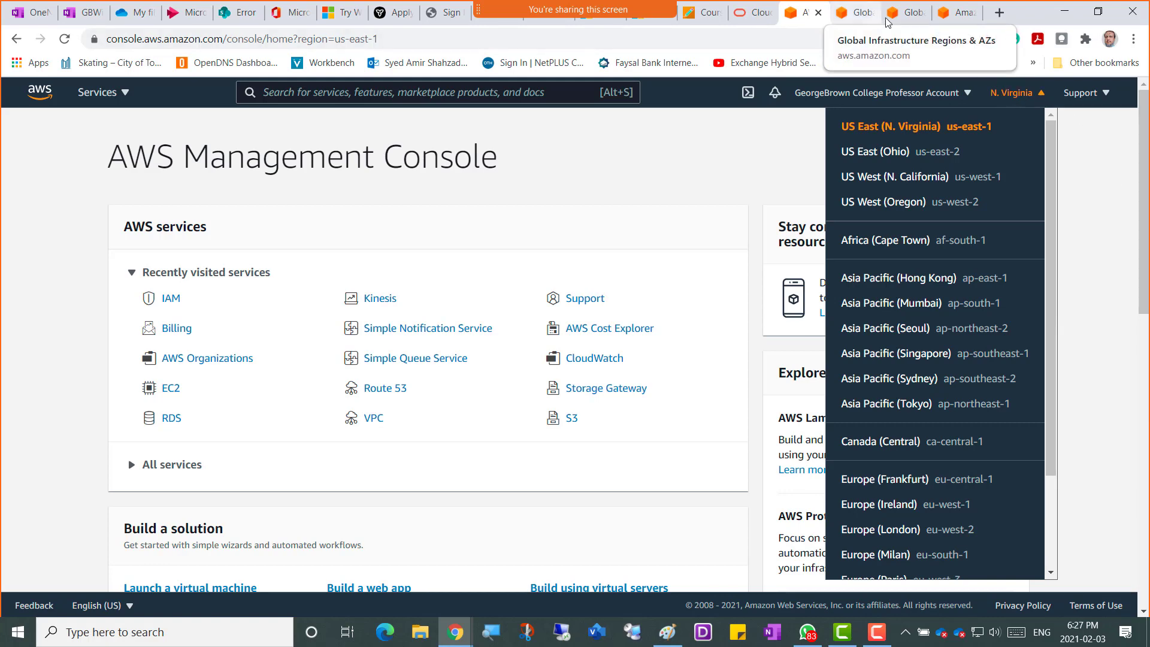
{"action": "left_click", "coordinate": [905, 12]}
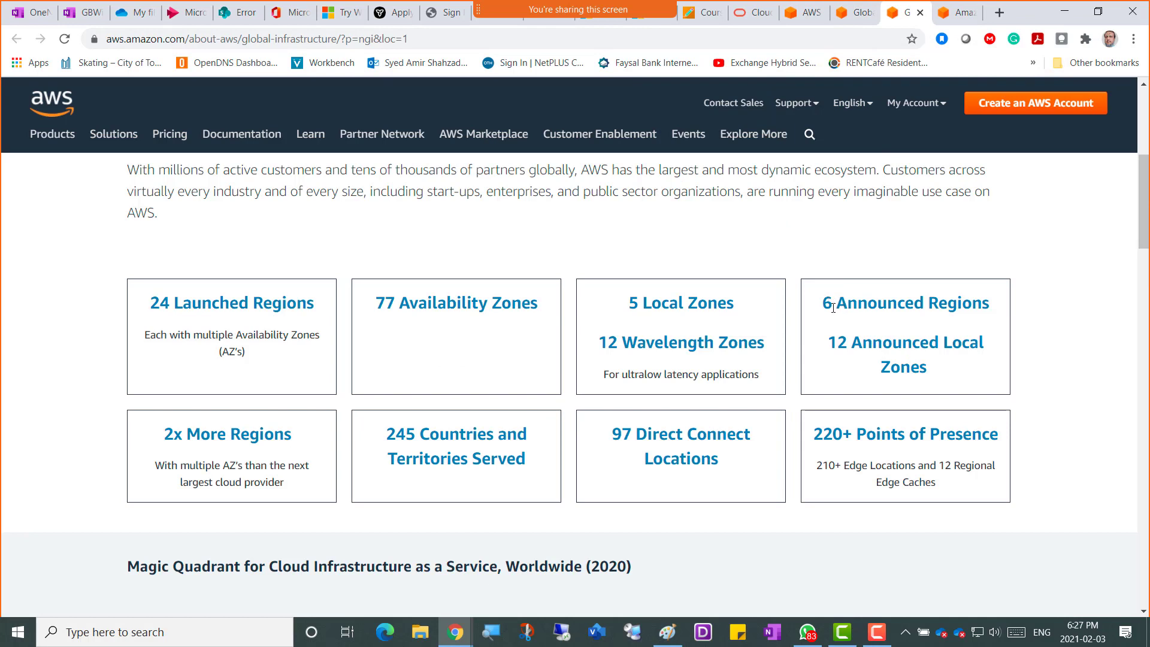
{"action": "left_click_drag", "start_coordinate": [830, 302], "coordinate": [991, 306]}
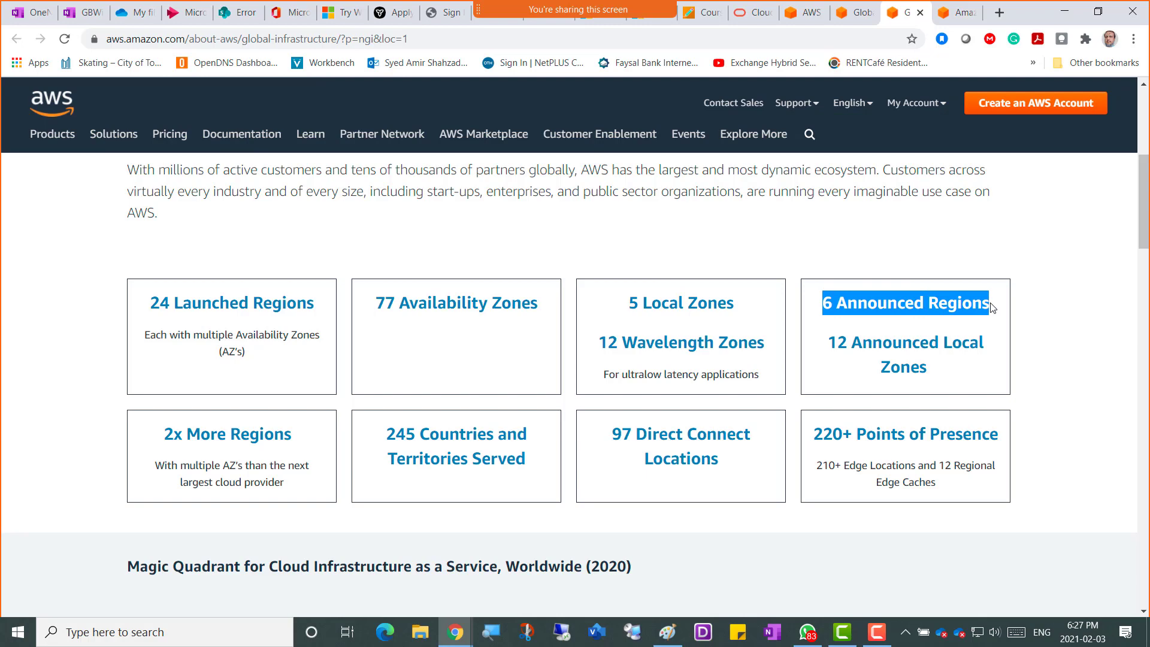
{"action": "scroll", "coordinate": [921, 301], "scroll_direction": "up", "scroll_amount": 5}
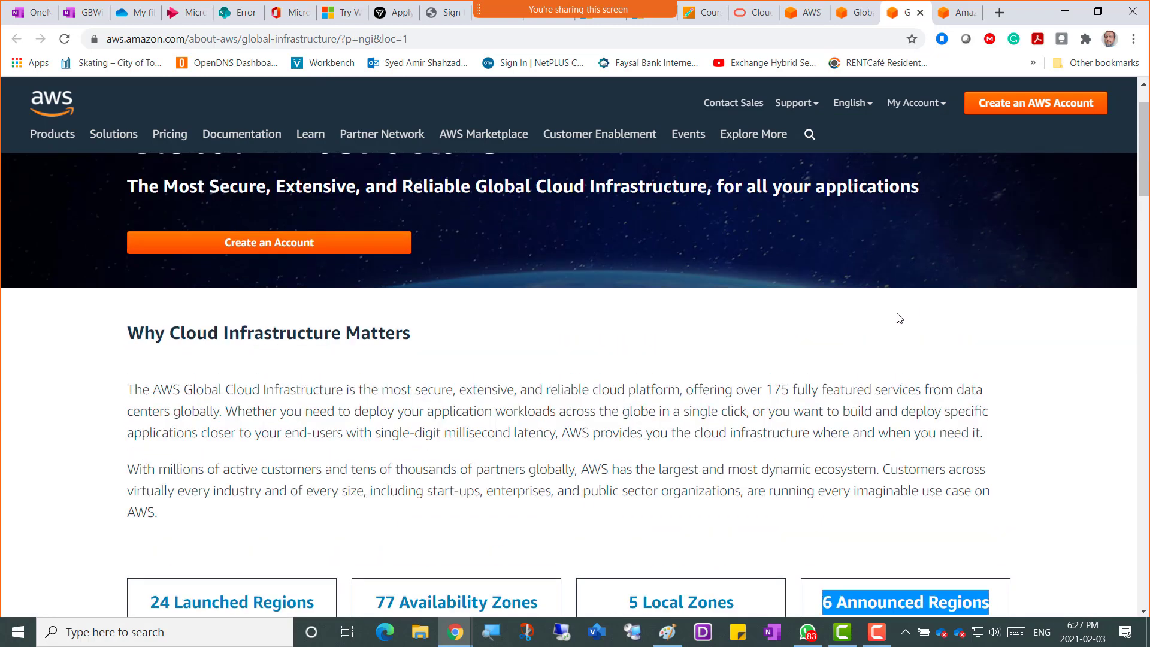
{"action": "scroll", "coordinate": [613, 381], "scroll_direction": "down", "scroll_amount": 11}
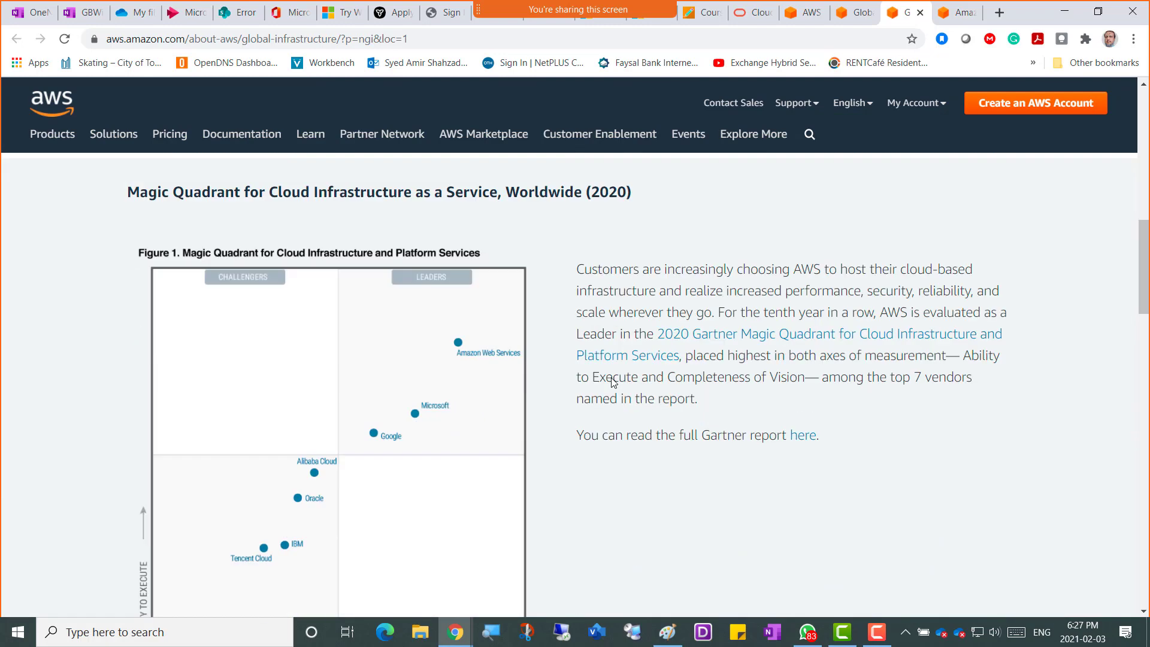
{"action": "scroll", "coordinate": [650, 375], "scroll_direction": "down", "scroll_amount": 7}
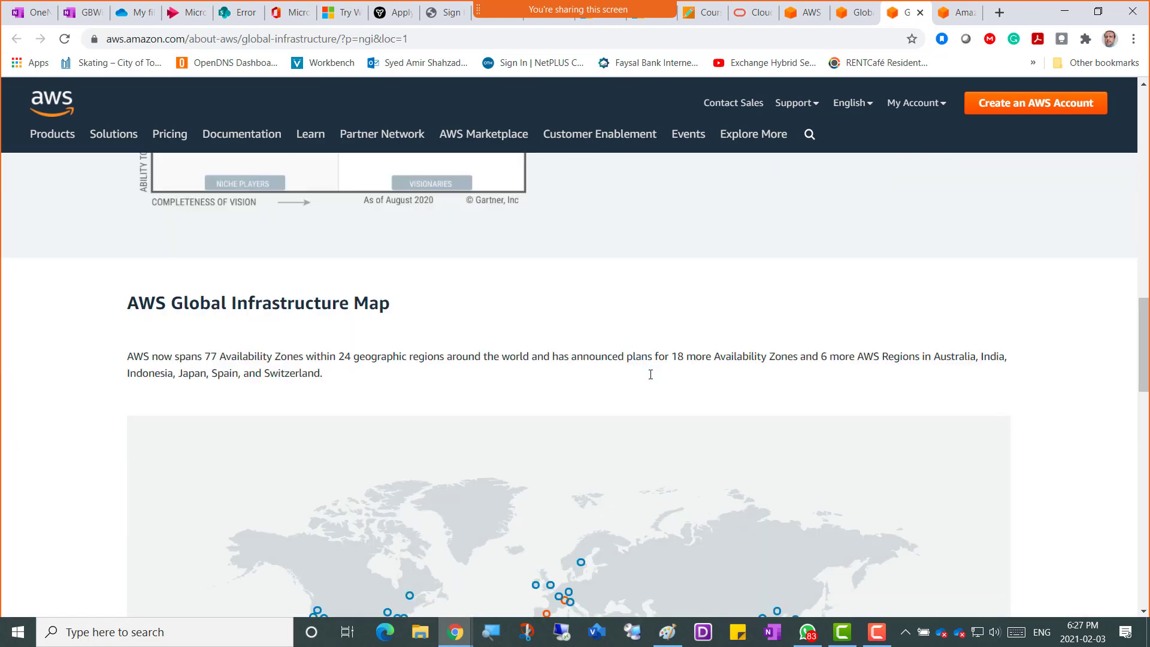
{"action": "scroll", "coordinate": [649, 374], "scroll_direction": "down", "scroll_amount": 5}
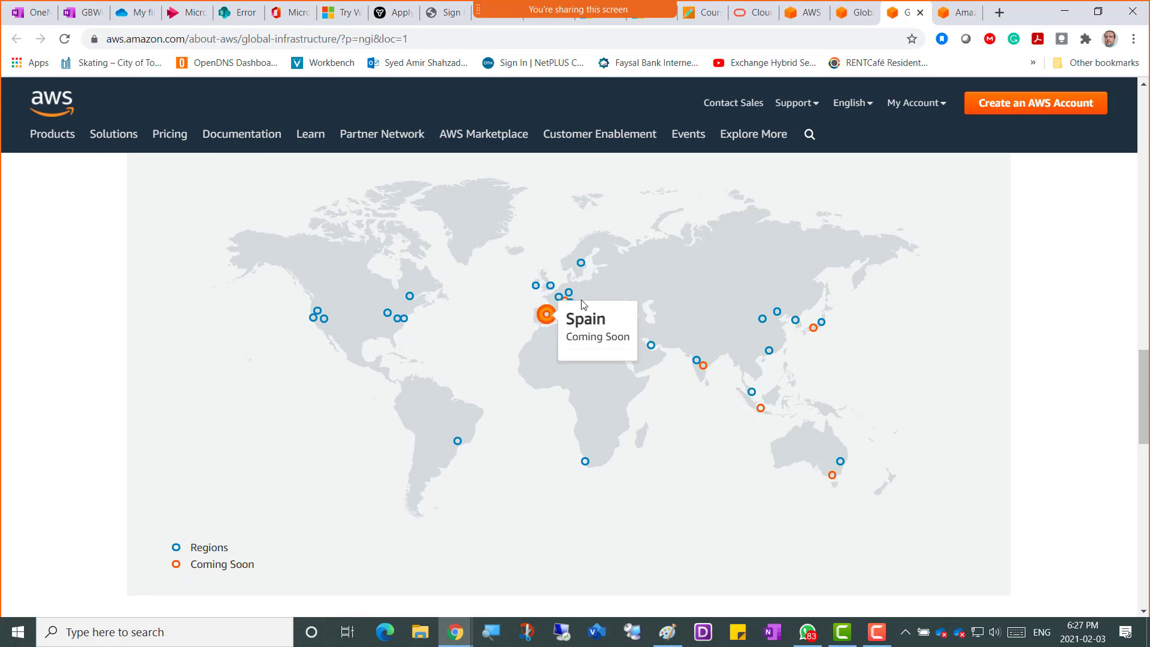
{"action": "mouse_move", "coordinate": [651, 345]}
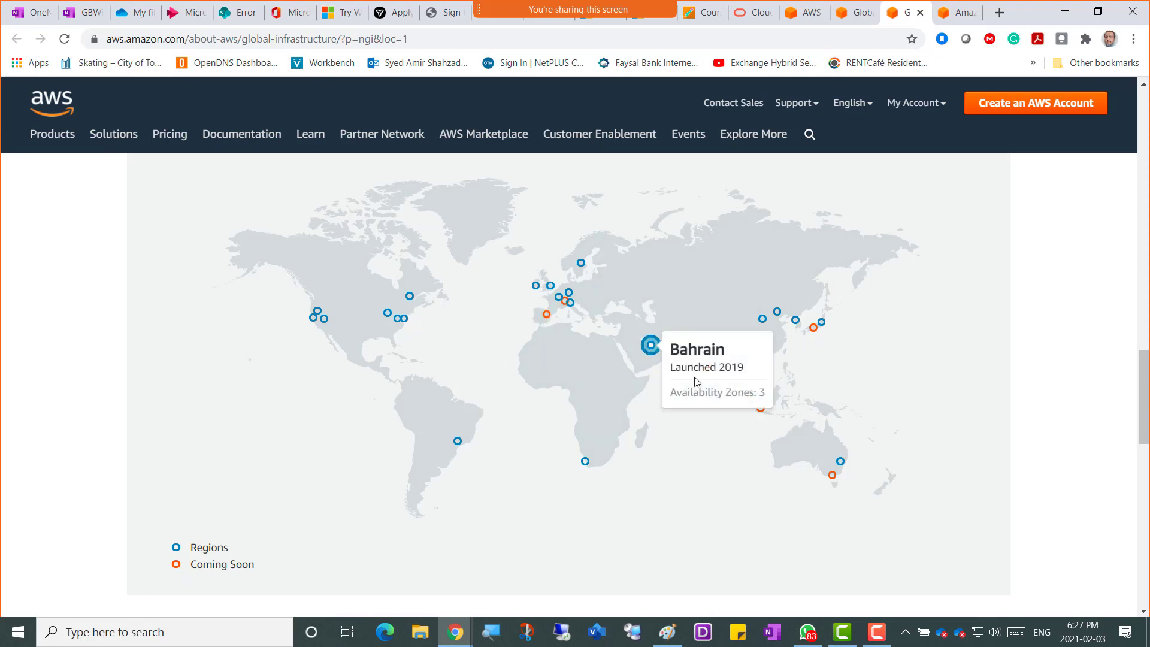
{"action": "mouse_move", "coordinate": [706, 375]}
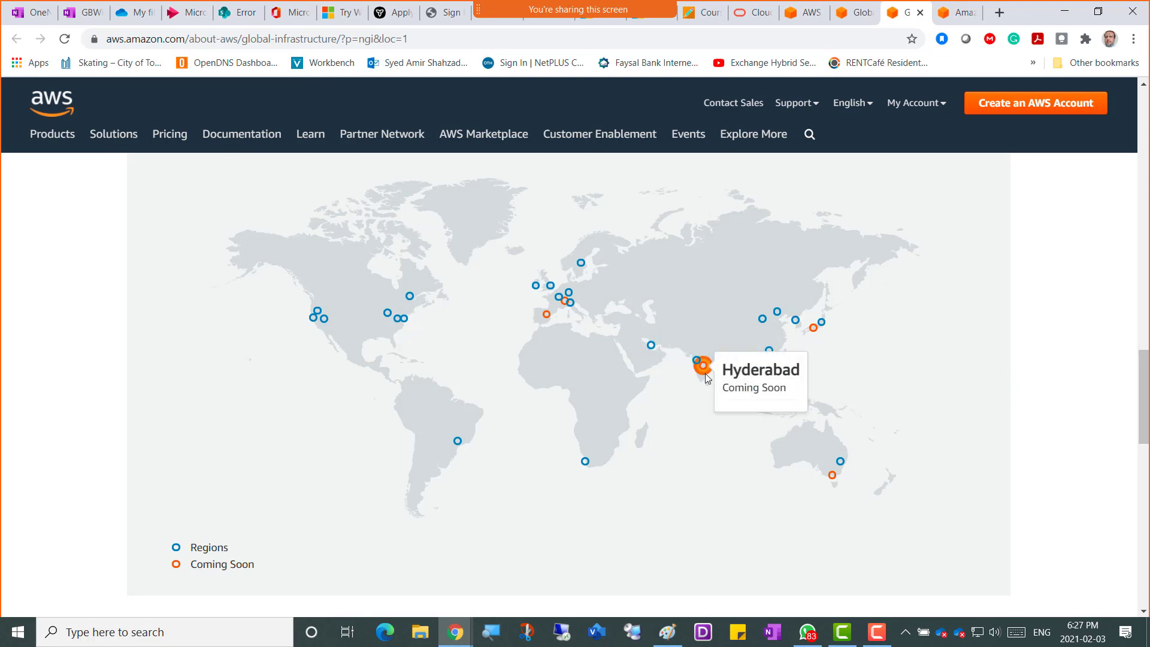
{"action": "mouse_move", "coordinate": [816, 336]}
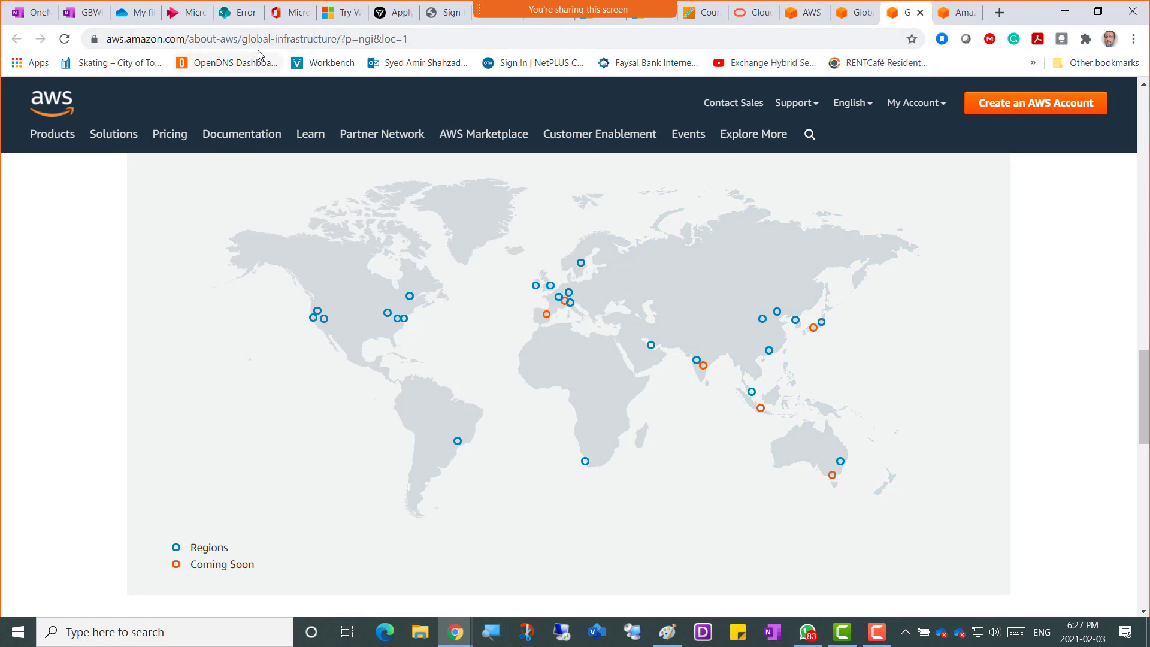
{"action": "left_click", "coordinate": [425, 37]}
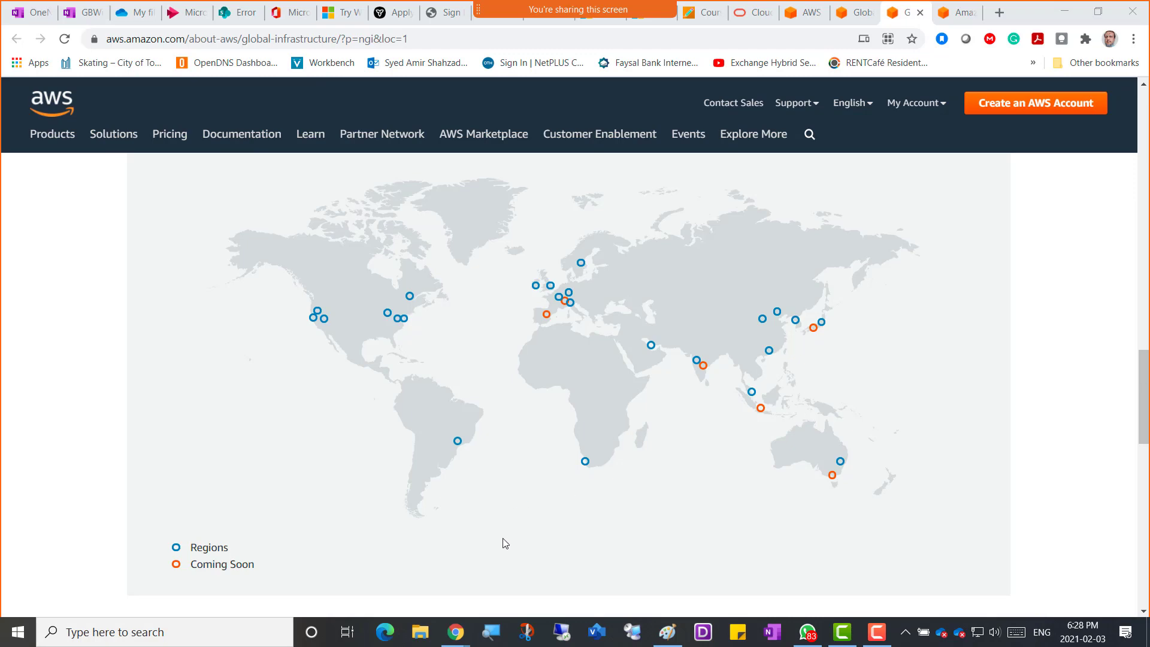
{"action": "left_click_drag", "start_coordinate": [1143, 397], "coordinate": [1147, 129]}
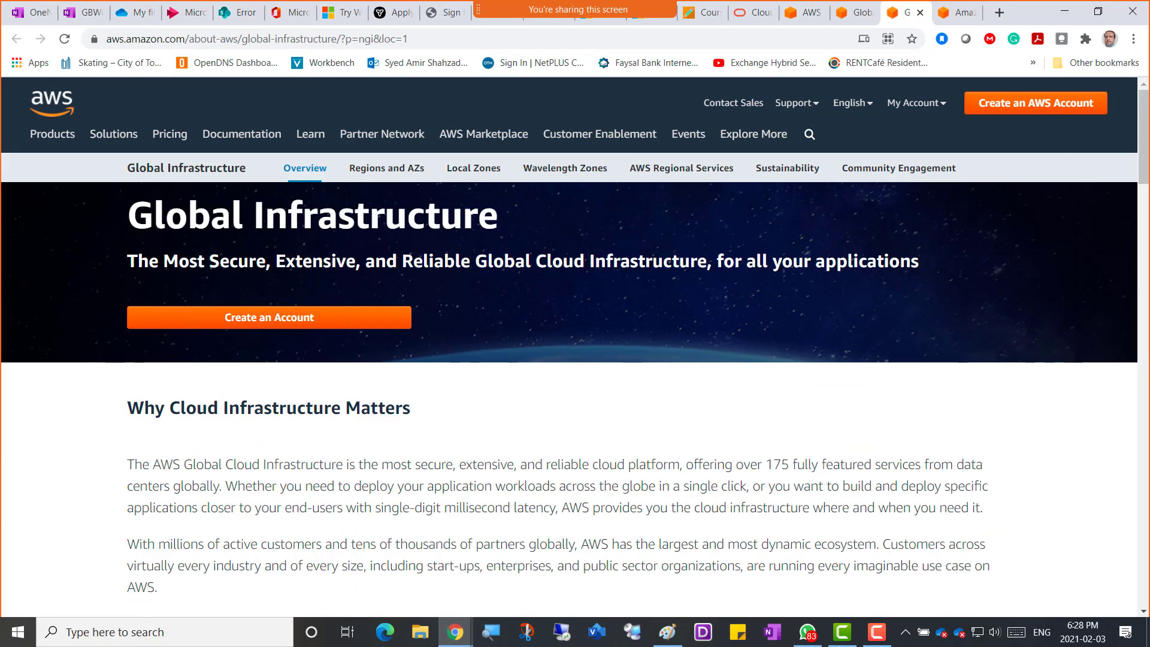
Copy the Global Infrastructure heading into a new OneNote bullet below the login URL.
{"action": "triple_click", "coordinate": [288, 224]}
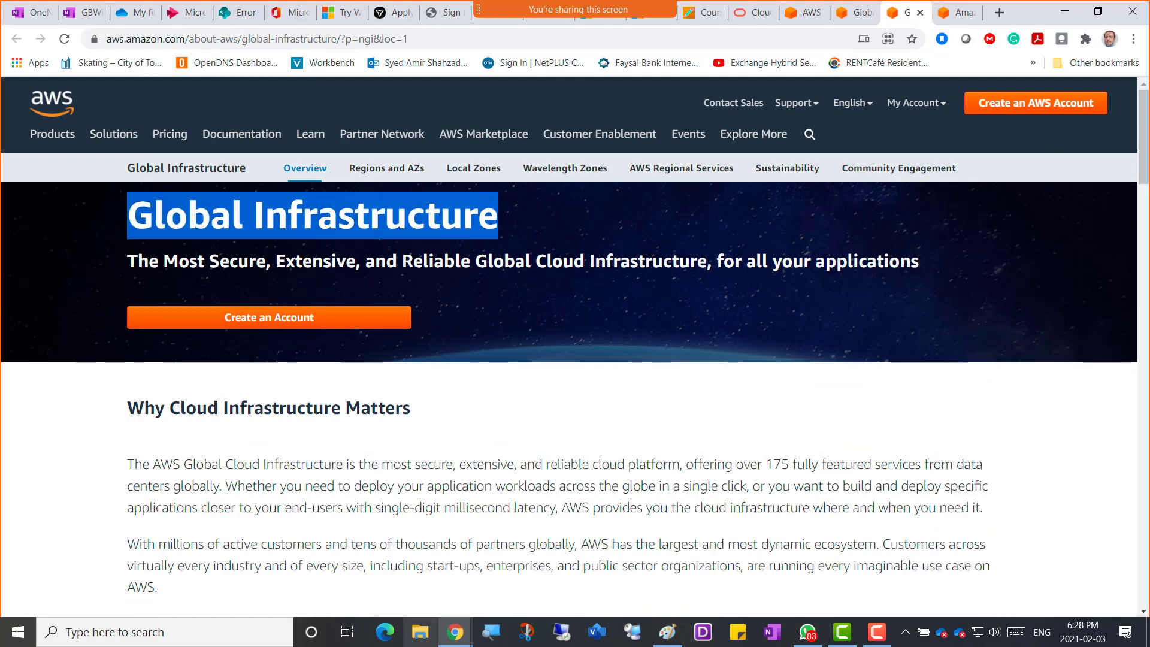
{"action": "left_click", "coordinate": [81, 13]}
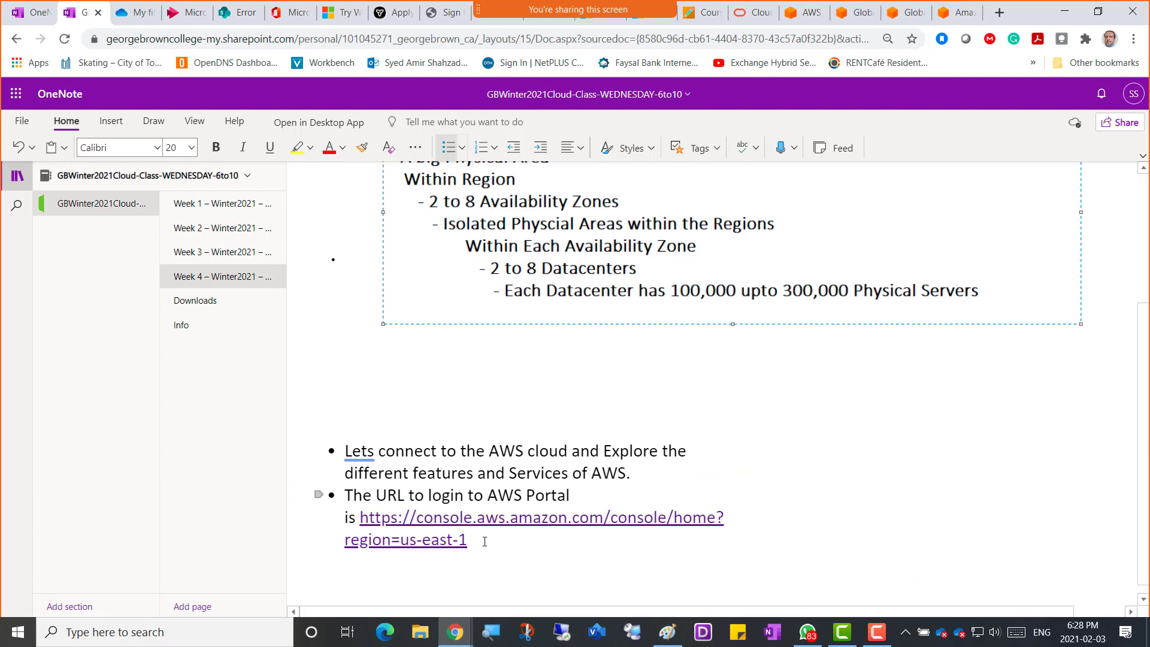
{"action": "key", "text": "Return"}
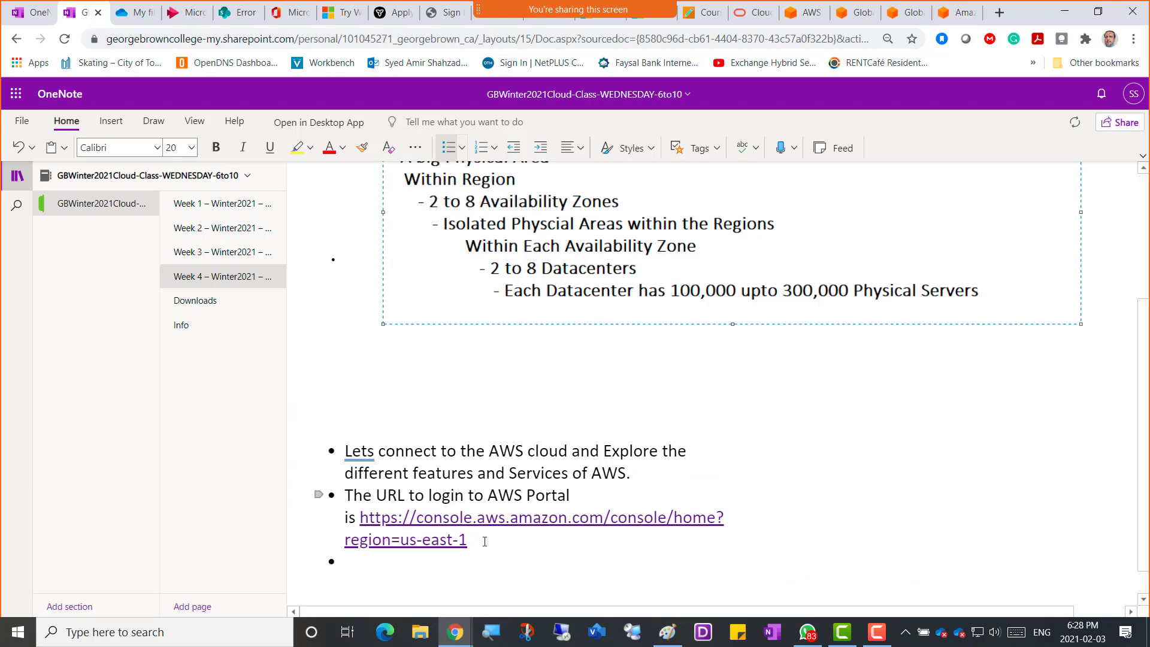
{"action": "key", "text": "Return"}
{"action": "key", "text": "Return"}
{"action": "key", "text": "Return"}
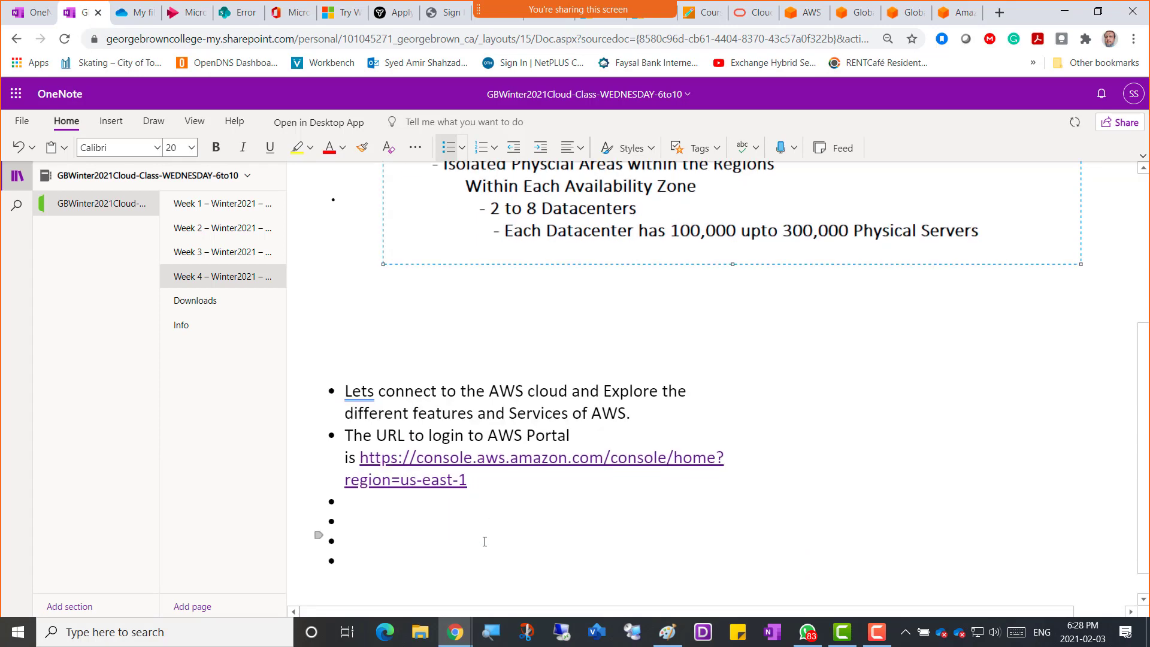
{"action": "key", "text": "shift+Up"}
{"action": "key", "text": "shift+Up"}
{"action": "key", "text": "shift+Up"}
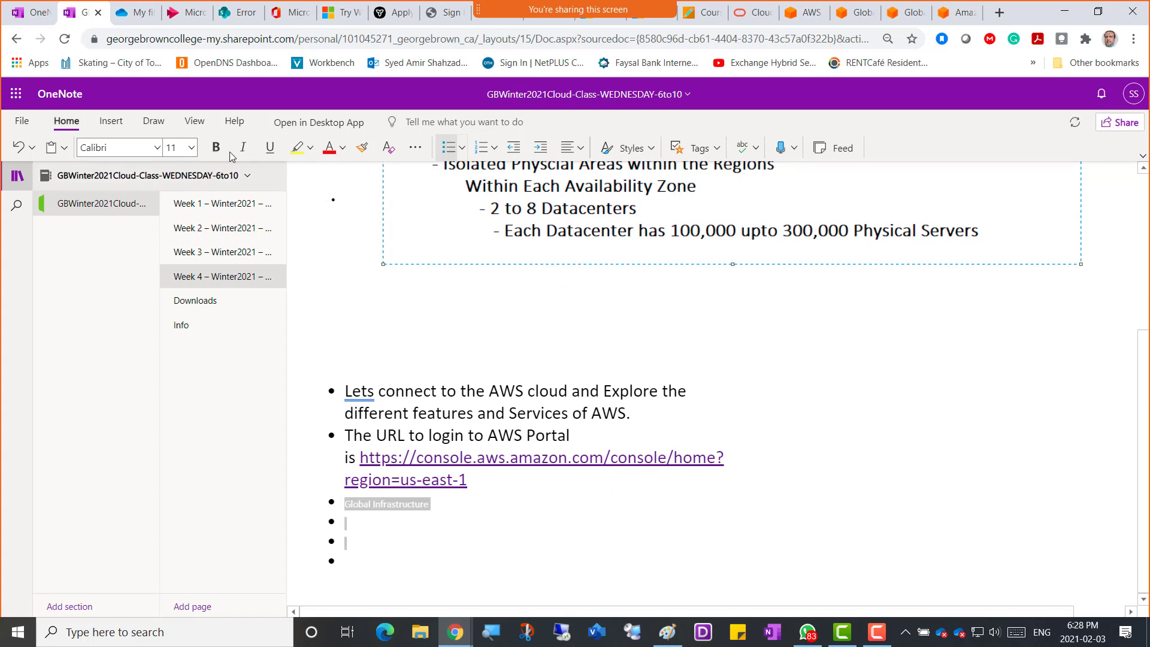
Format the Global Infrastructure heading as 20 pt, black and bold.
{"action": "left_click", "coordinate": [192, 149]}
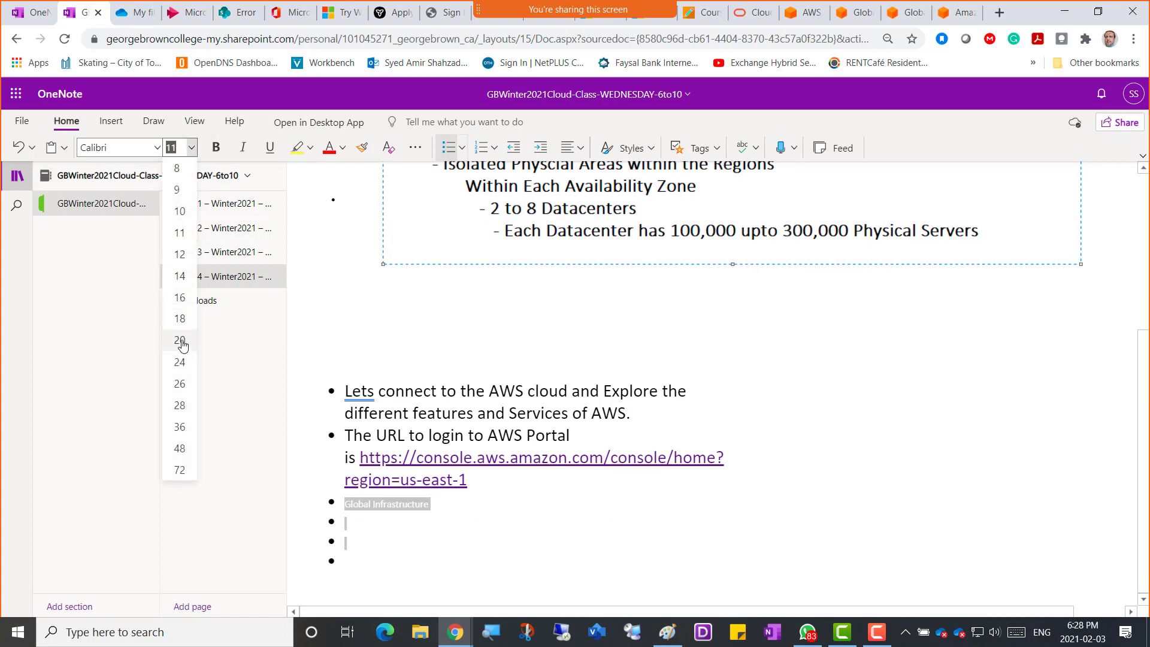
{"action": "left_click", "coordinate": [180, 341]}
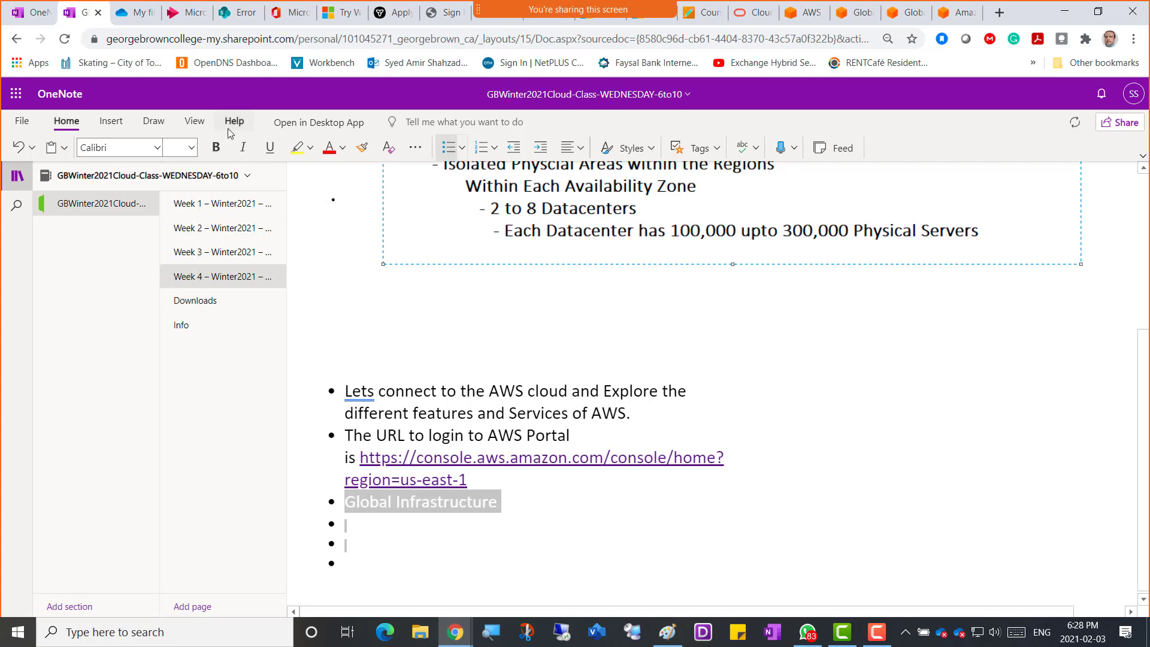
{"action": "left_click", "coordinate": [342, 148]}
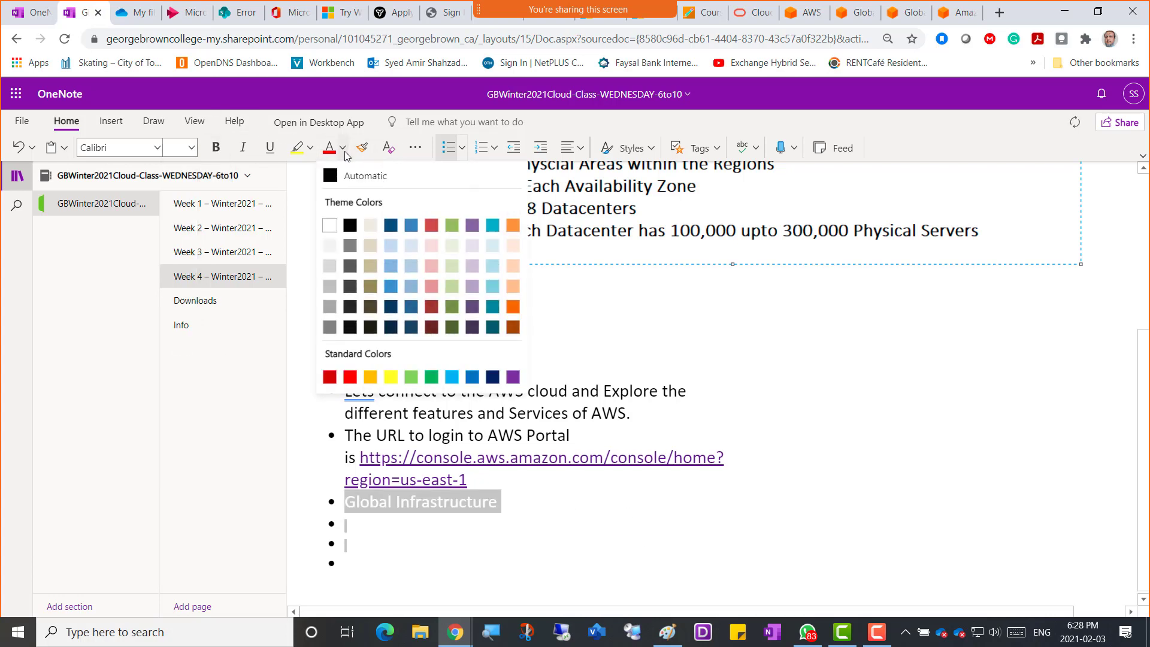
{"action": "left_click", "coordinate": [351, 224]}
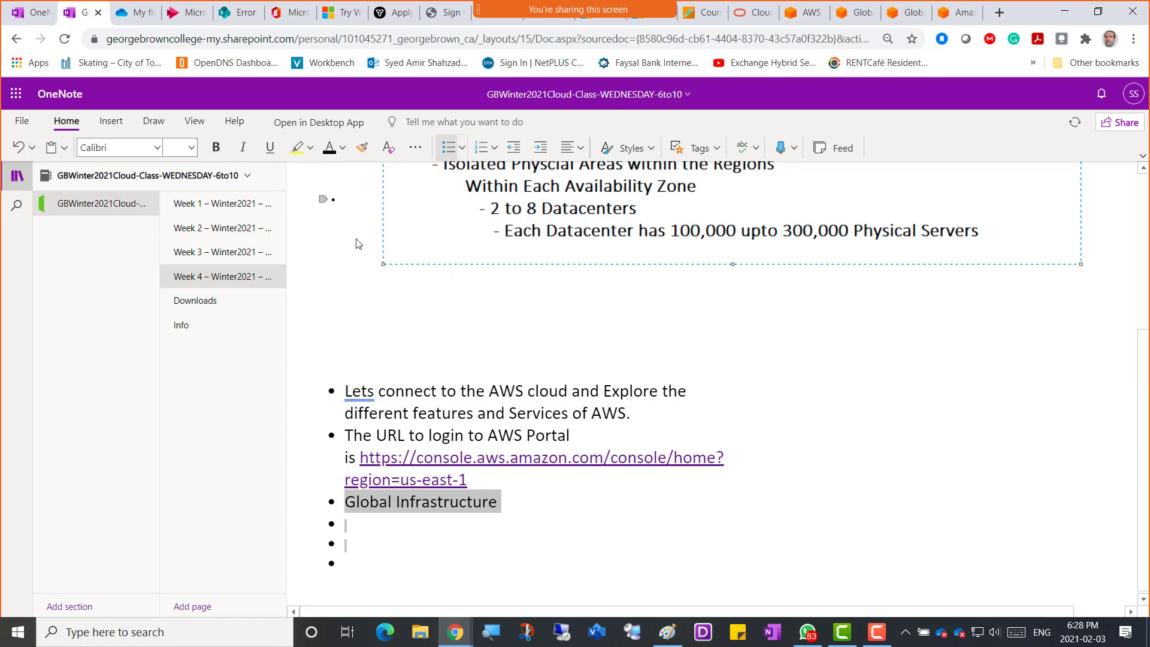
{"action": "left_click", "coordinate": [217, 147]}
{"action": "left_click", "coordinate": [530, 499]}
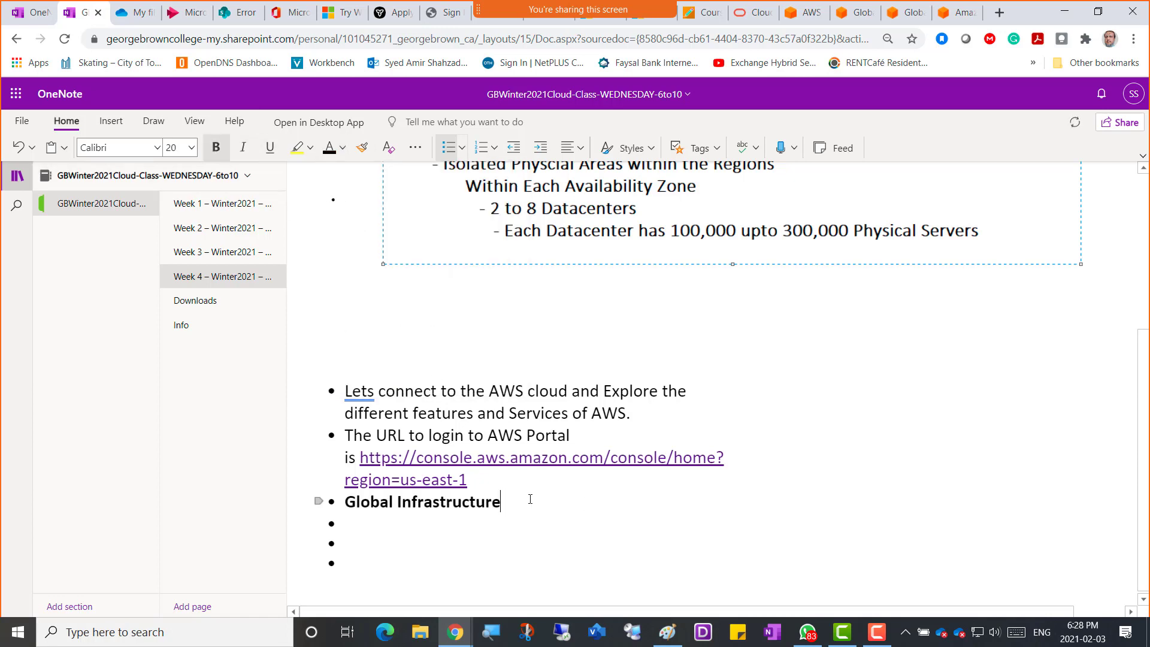
{"action": "key", "text": "Return"}
Copy the Global Infrastructure overview page URL and paste it beneath the heading in OneNote.
{"action": "left_click", "coordinate": [855, 12]}
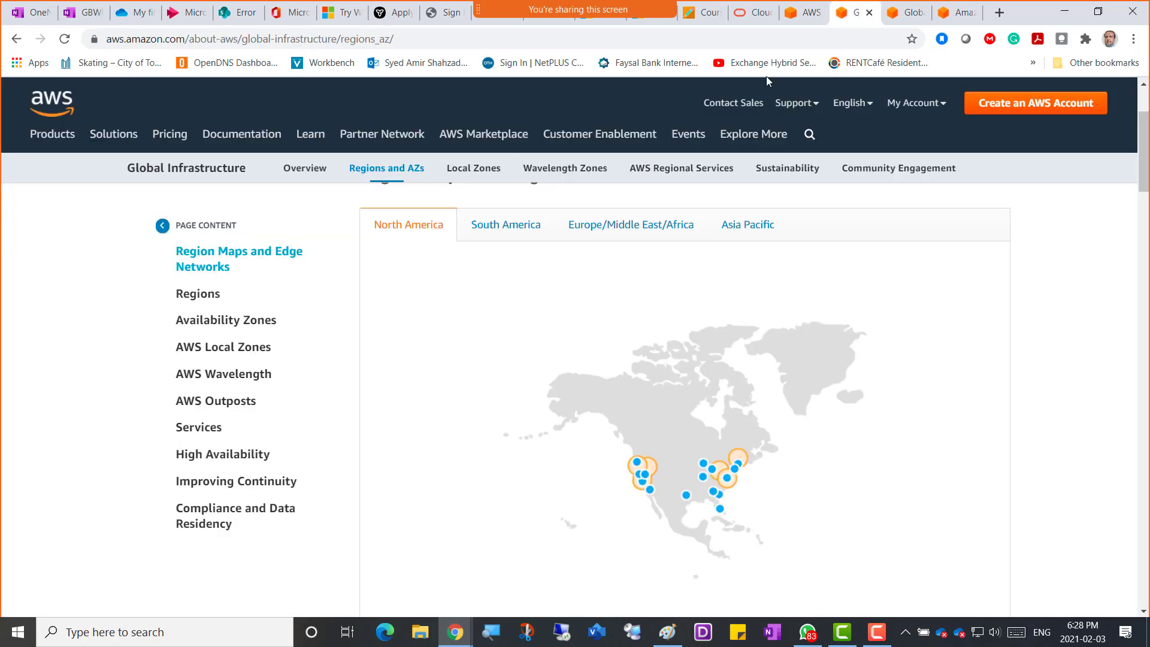
{"action": "scroll", "coordinate": [663, 247], "scroll_direction": "up", "scroll_amount": 2}
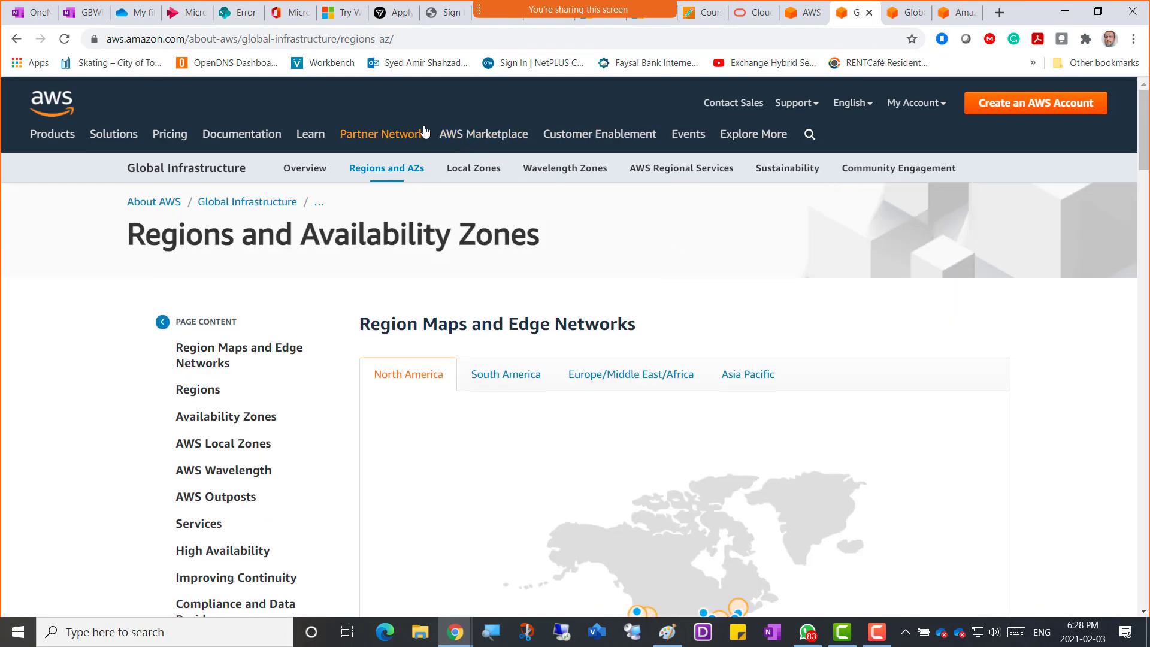
{"action": "left_click", "coordinate": [903, 13]}
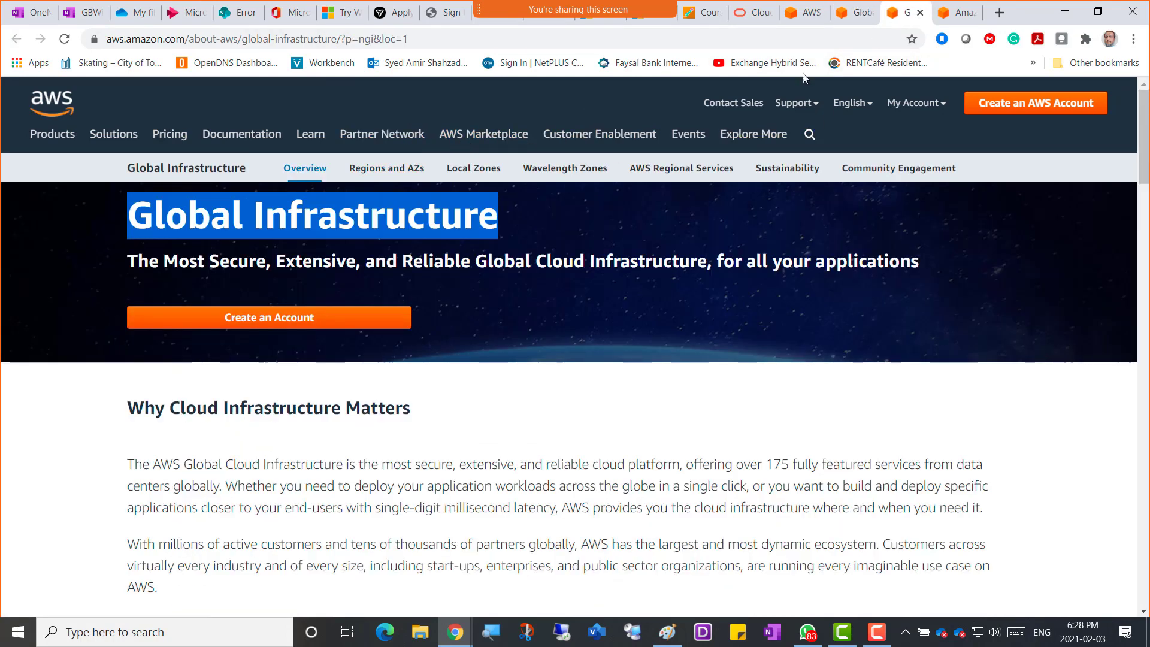
{"action": "left_click", "coordinate": [427, 41]}
{"action": "key", "text": "ctrl+c"}
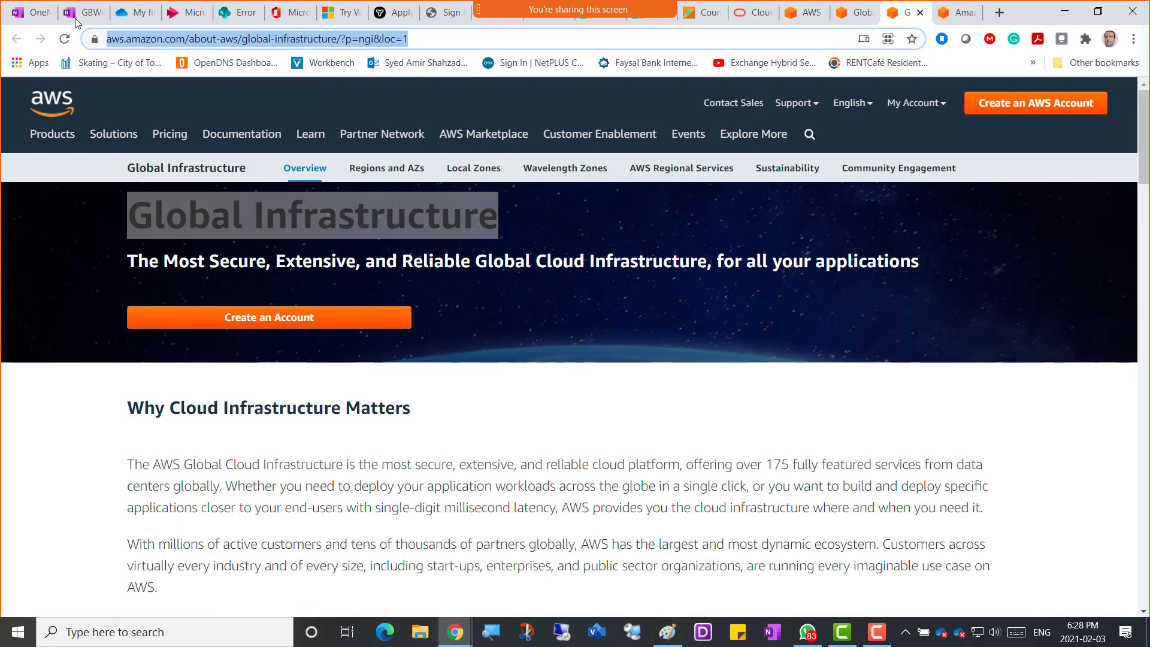
{"action": "left_click", "coordinate": [83, 12]}
{"action": "key", "text": "ctrl+v"}
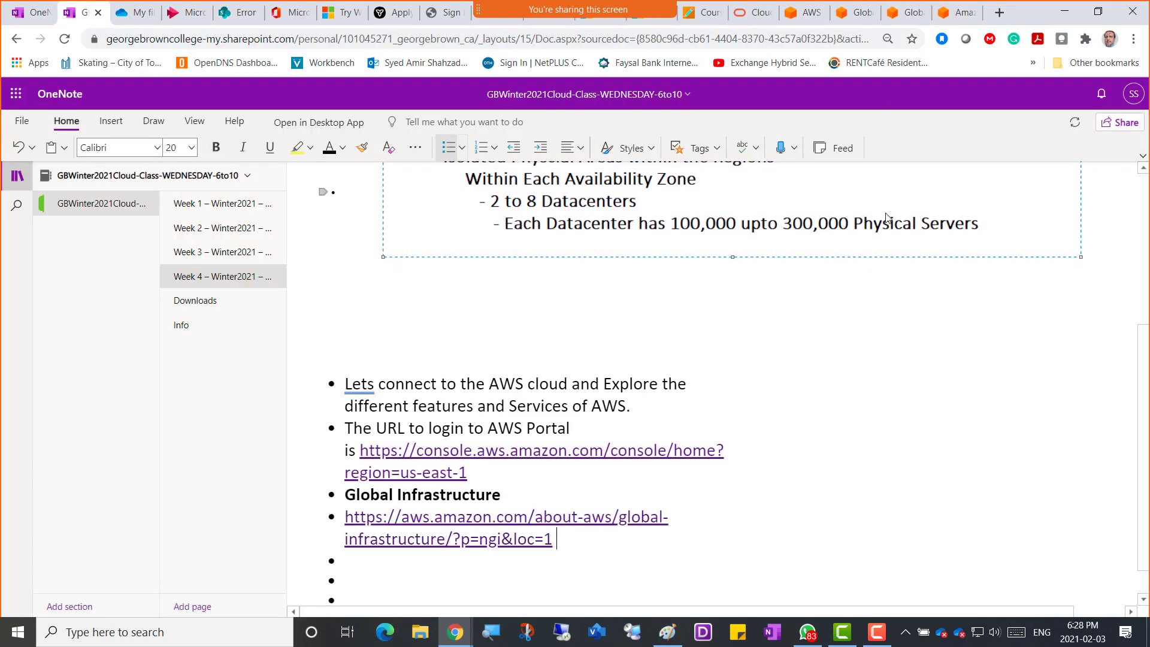
{"action": "left_click", "coordinate": [801, 12]}
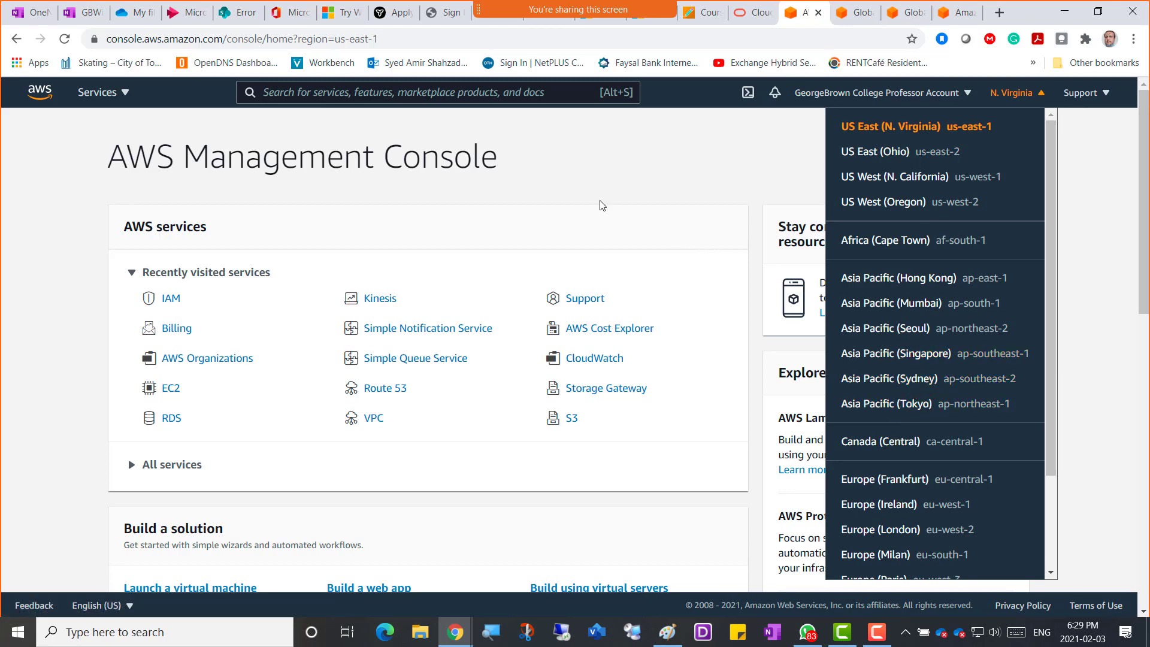
Dismiss the region dropdown, leaving US East (N. Virginia) as the current region.
{"action": "left_click", "coordinate": [617, 173]}
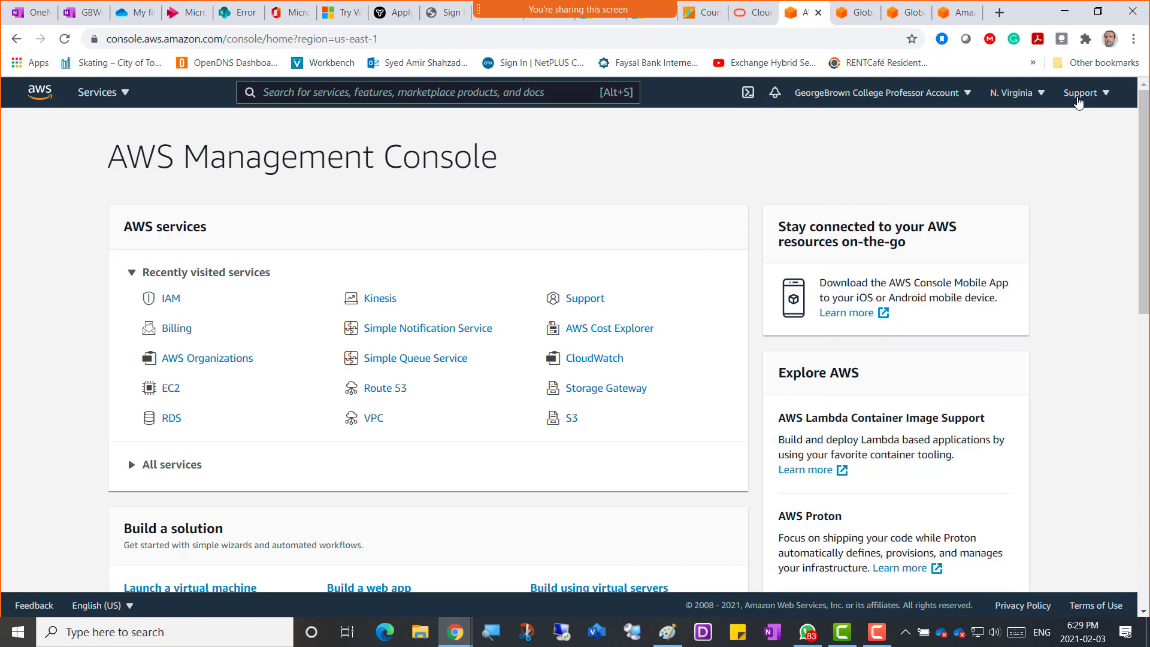
Open and close the Support and region menus, then open the account menu.
{"action": "left_click", "coordinate": [1107, 98]}
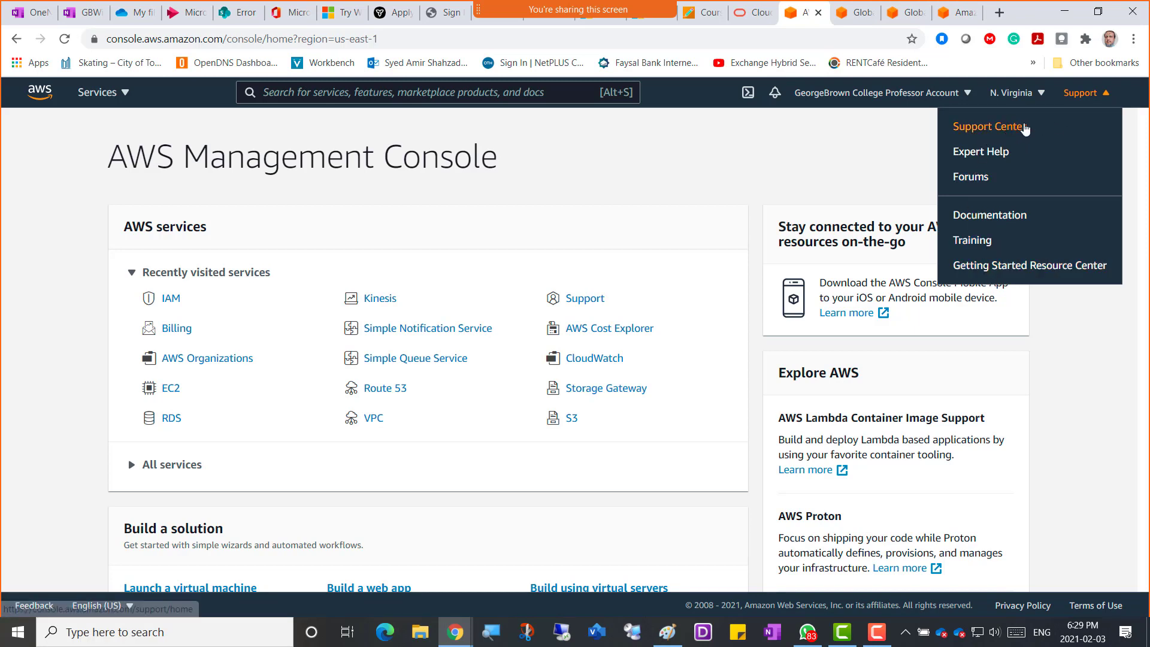
{"action": "left_click", "coordinate": [853, 145]}
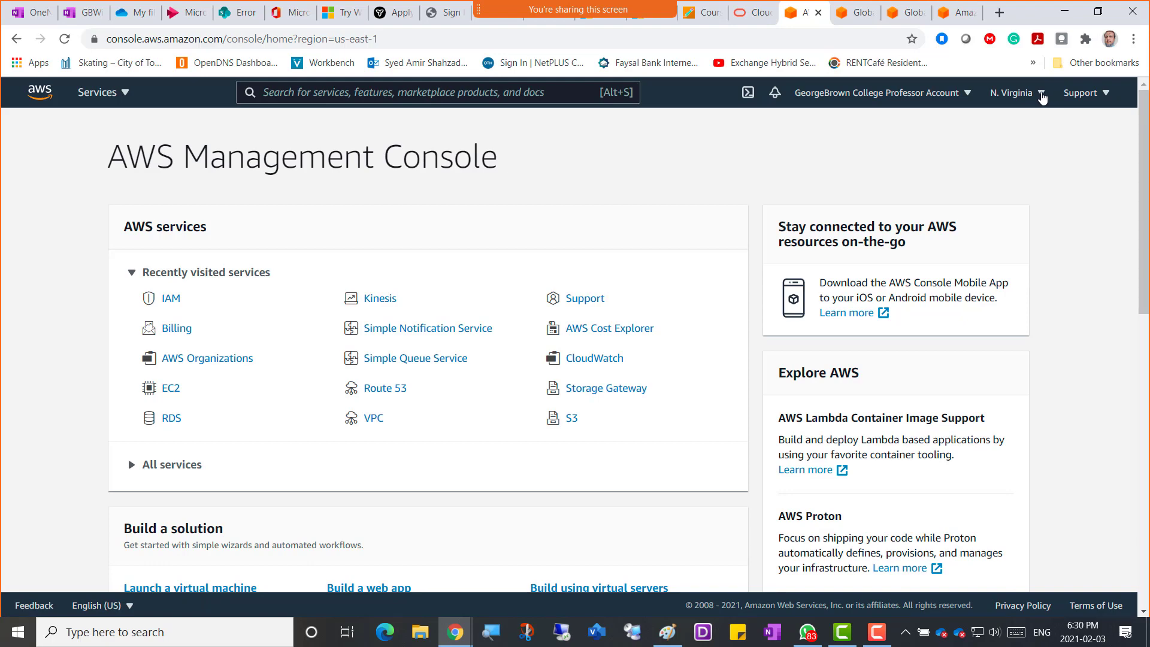
{"action": "left_click", "coordinate": [1043, 97]}
{"action": "left_click", "coordinate": [735, 125]}
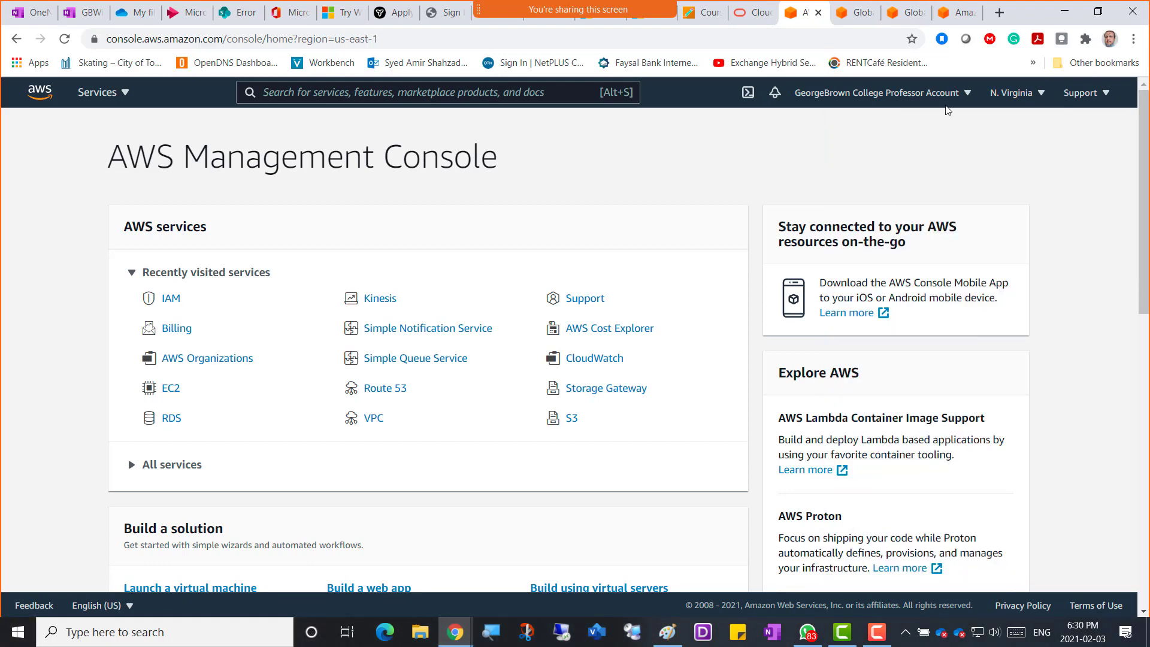
{"action": "left_click", "coordinate": [1036, 95]}
{"action": "left_click", "coordinate": [837, 125]}
{"action": "left_click", "coordinate": [965, 95]}
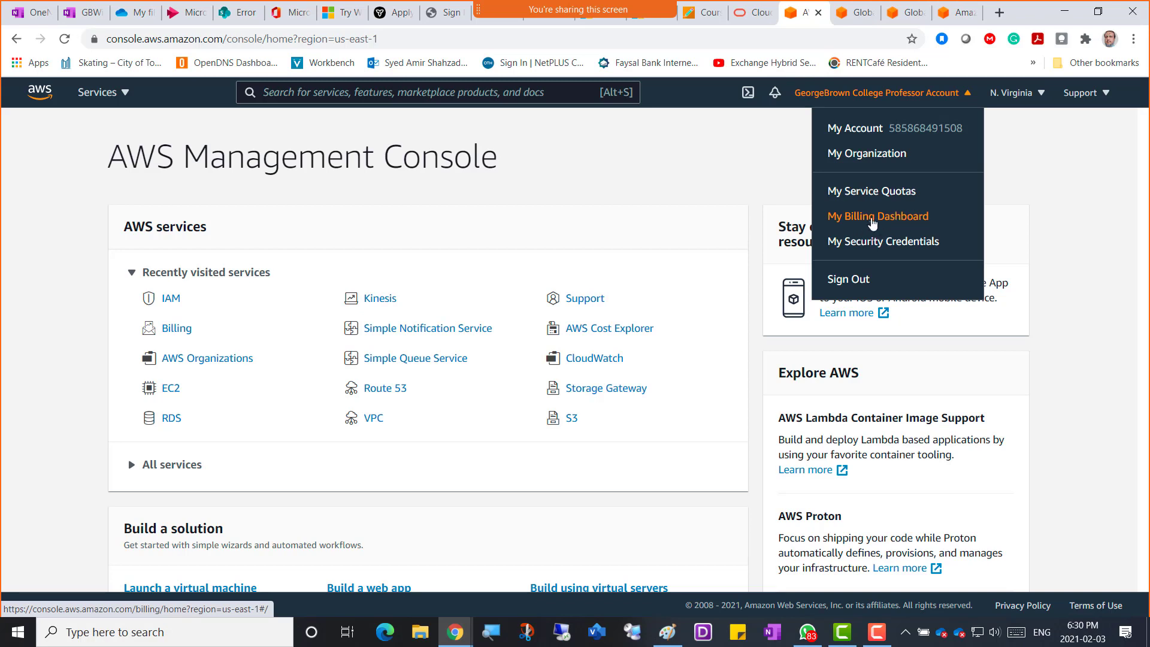
Open My Billing Dashboard and scroll through the $0.00 month-to-date February 2021 summary.
{"action": "left_click", "coordinate": [884, 220]}
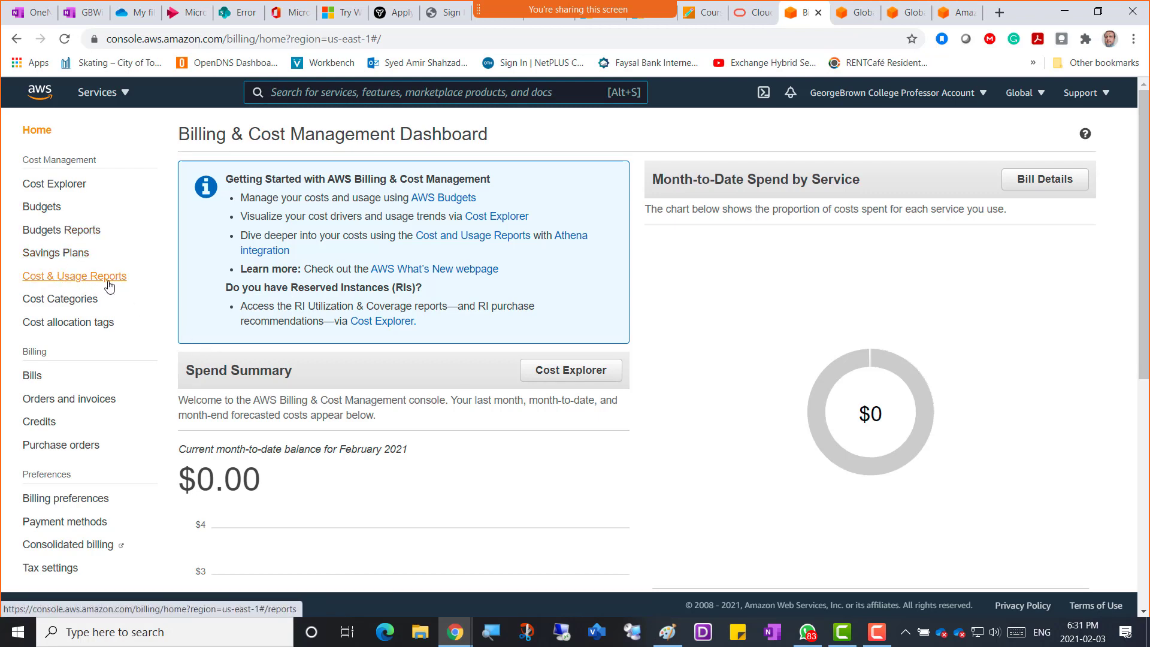
{"action": "scroll", "coordinate": [62, 350], "scroll_direction": "down", "scroll_amount": 1}
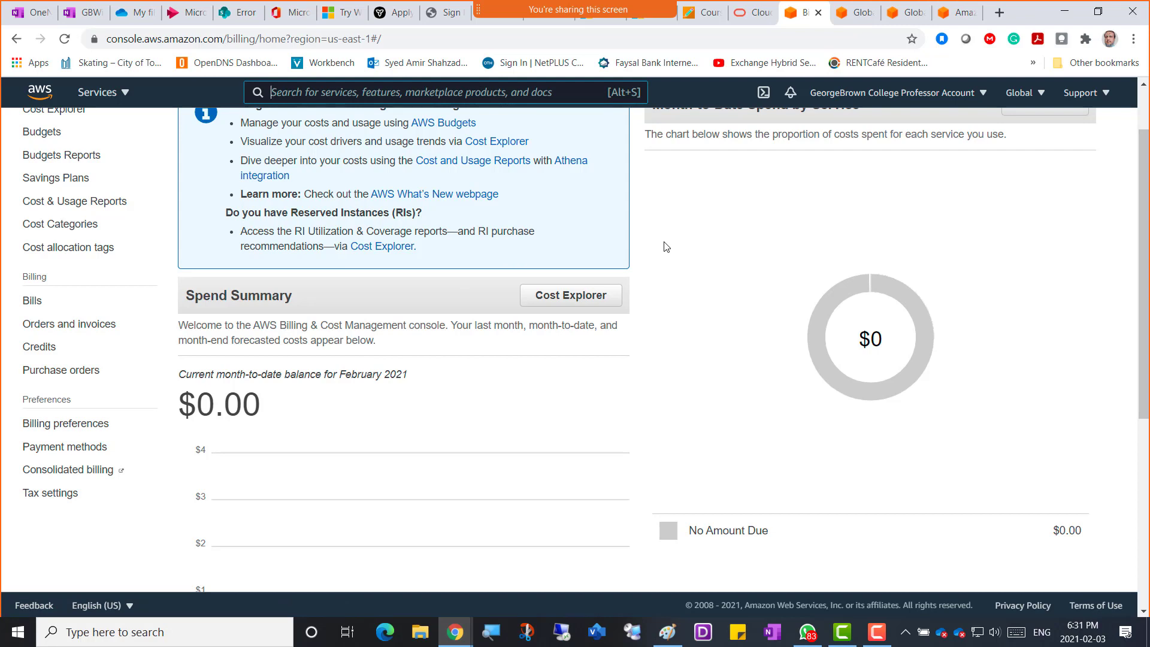
{"action": "scroll", "coordinate": [663, 246], "scroll_direction": "up", "scroll_amount": 2}
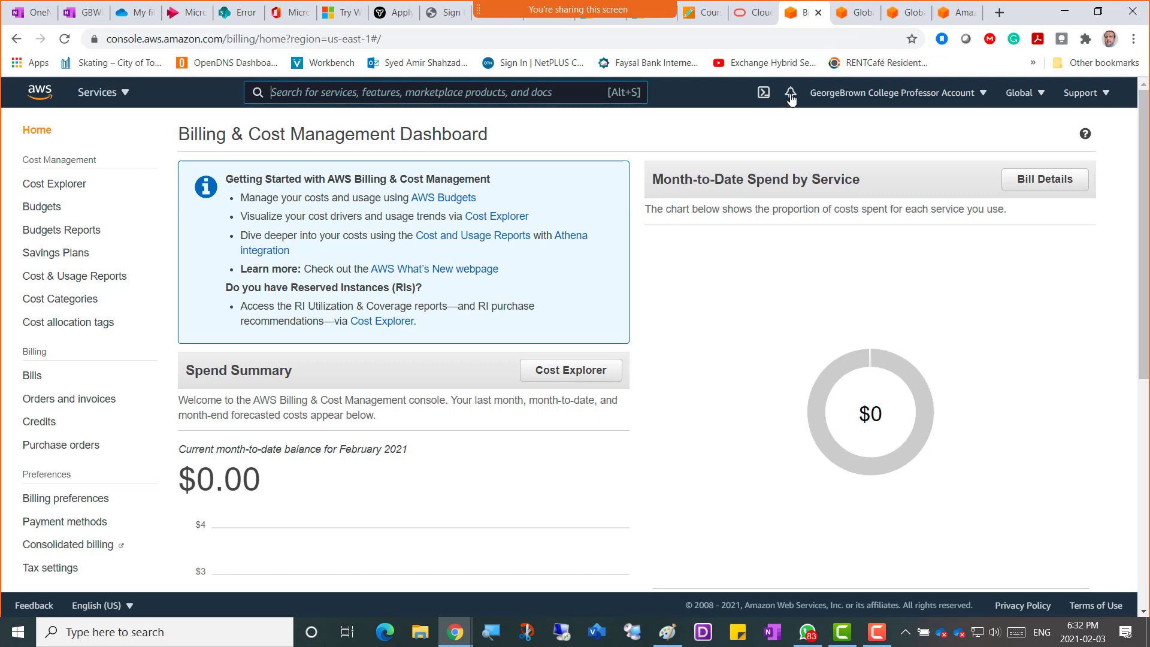
Check notifications, then scroll through the Services > All services list before returning to OneNote.
{"action": "left_click", "coordinate": [791, 100]}
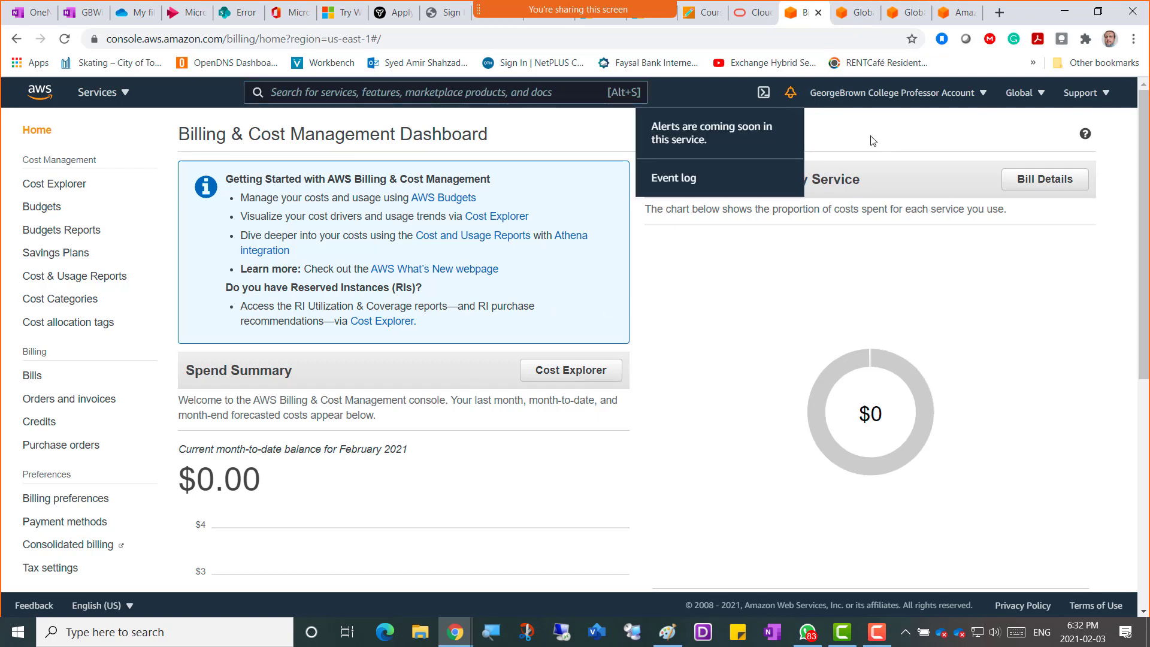
{"action": "left_click", "coordinate": [837, 131]}
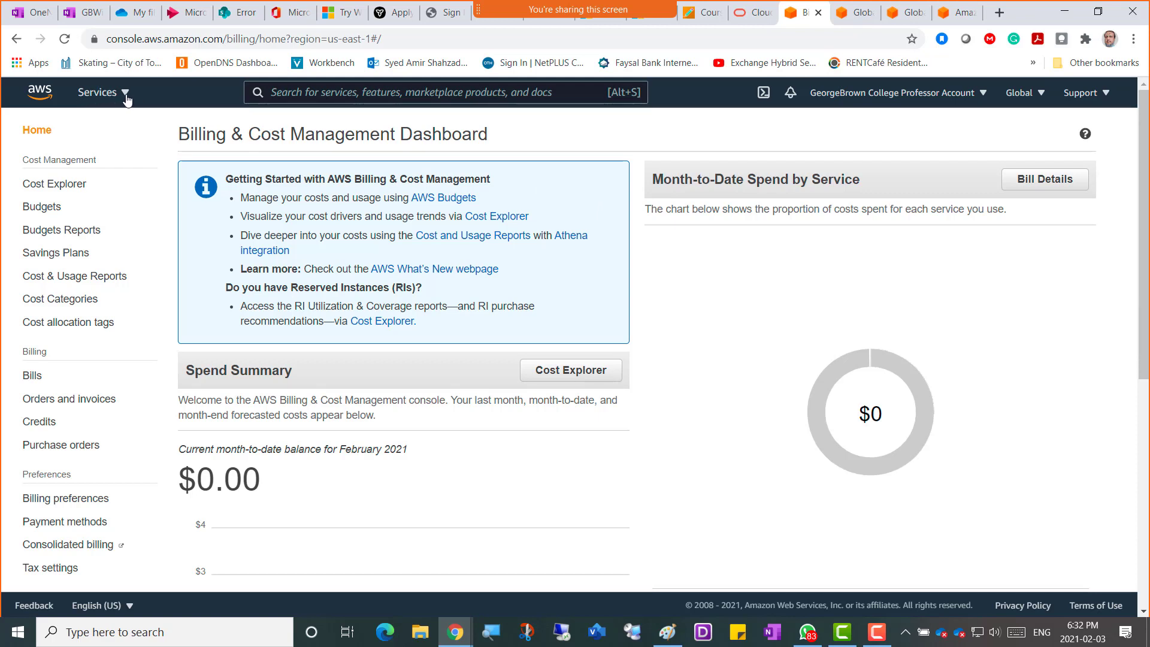
{"action": "left_click", "coordinate": [125, 94]}
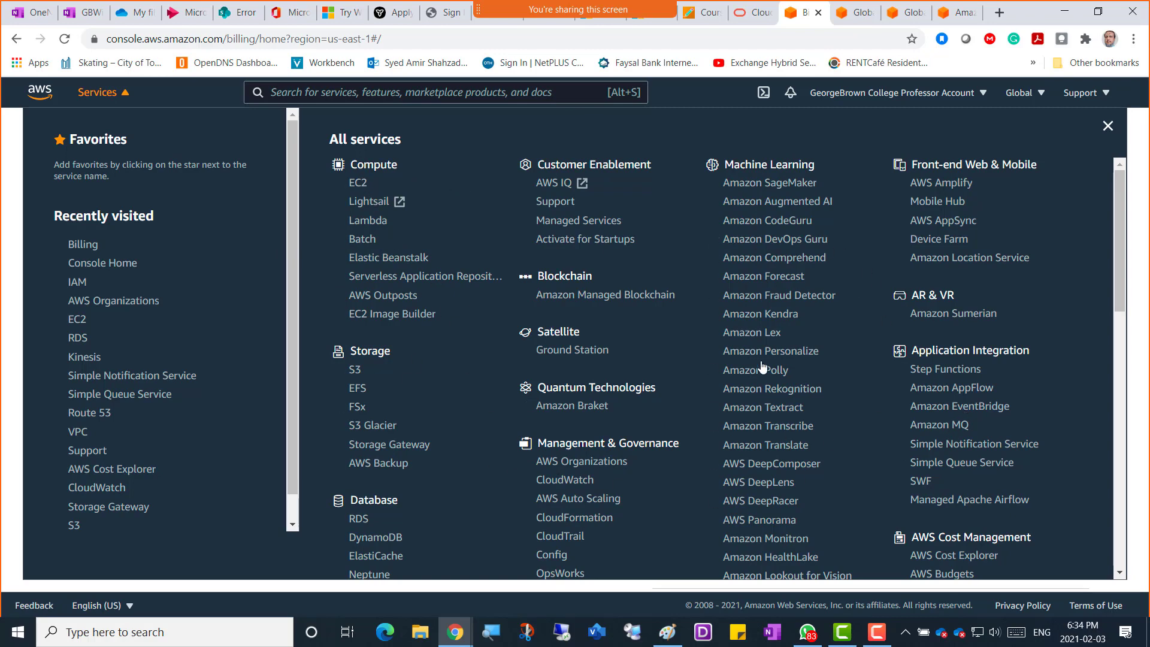
{"action": "scroll", "coordinate": [780, 324], "scroll_direction": "down", "scroll_amount": 3}
{"action": "scroll", "coordinate": [781, 324], "scroll_direction": "down", "scroll_amount": 10}
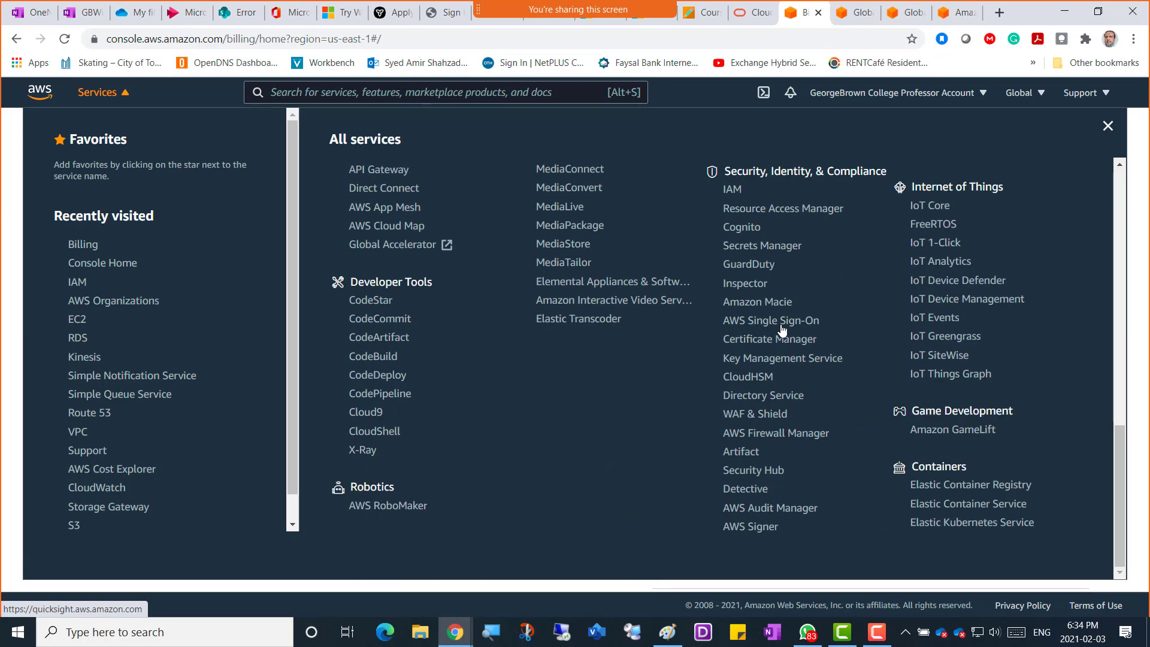
{"action": "scroll", "coordinate": [780, 329], "scroll_direction": "up", "scroll_amount": 10}
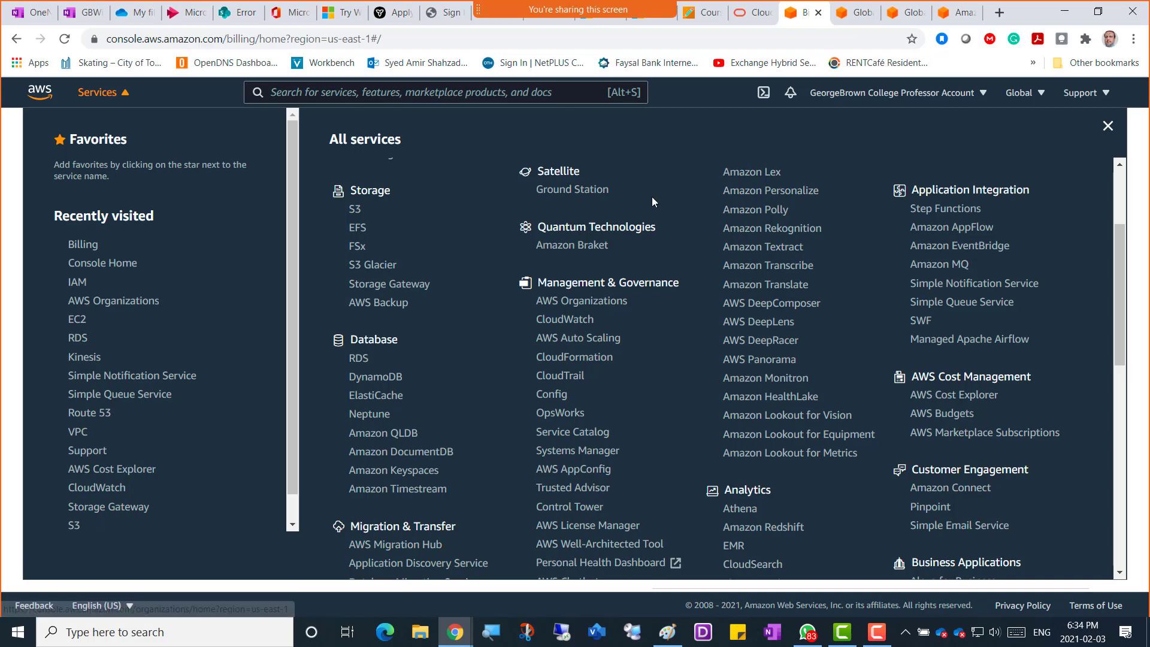
{"action": "scroll", "coordinate": [659, 190], "scroll_direction": "up", "scroll_amount": 3}
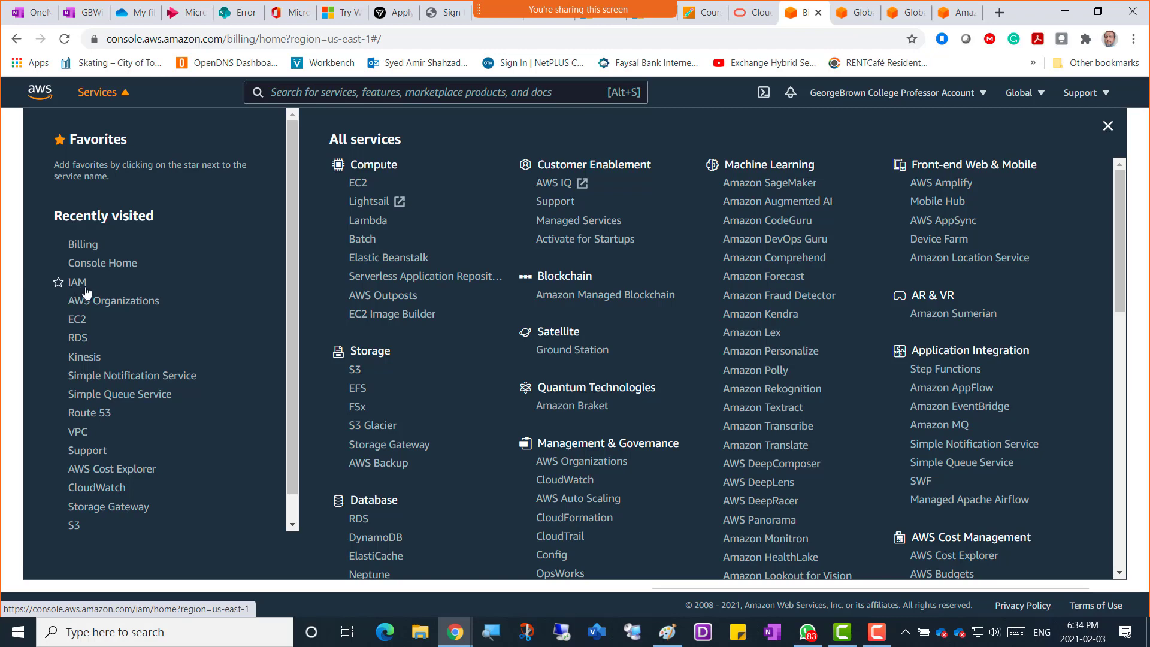
{"action": "left_click", "coordinate": [97, 17]}
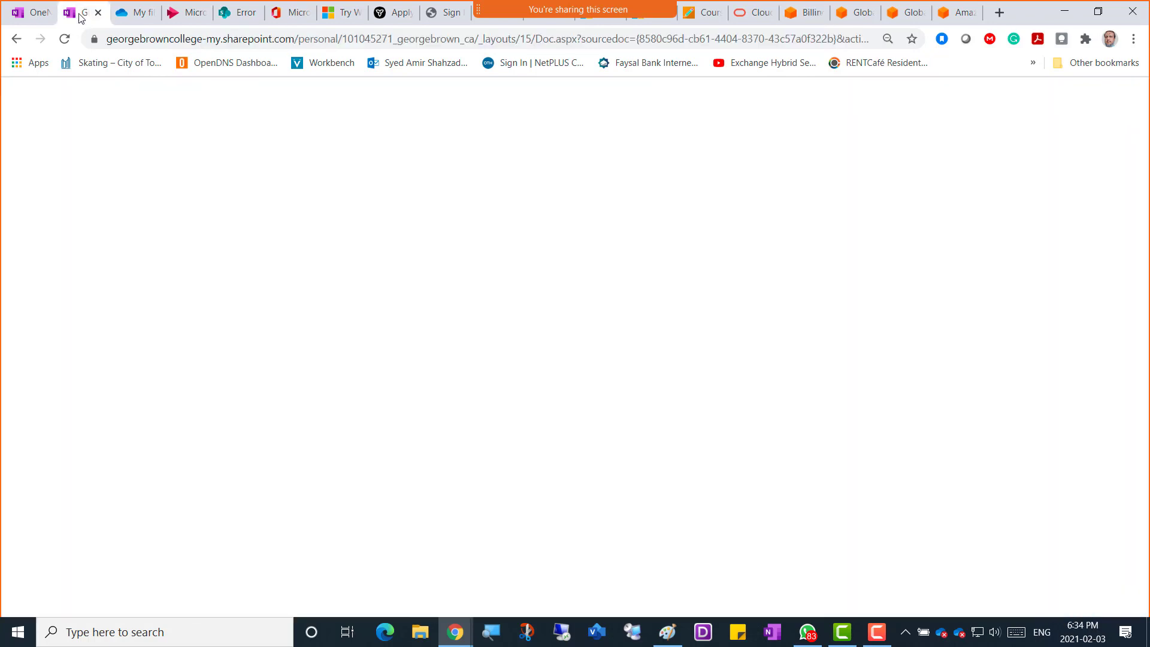
Write '----Lets go to IAM----' on the empty bullet and set it to 20 pt.
{"action": "left_click", "coordinate": [441, 562]}
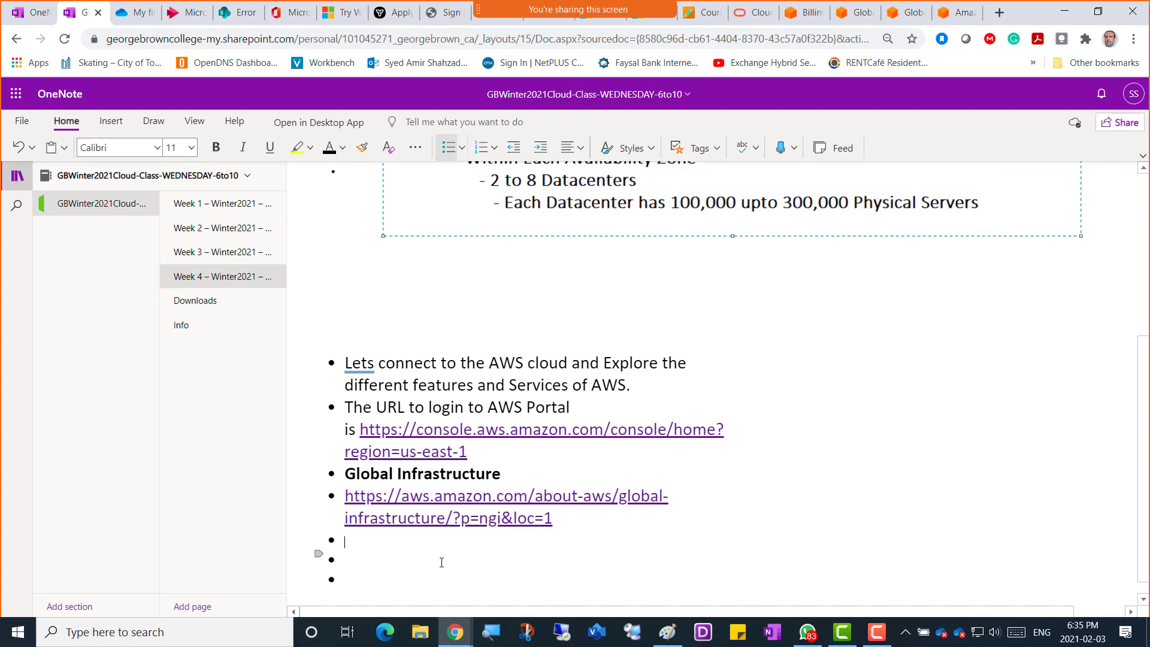
{"action": "type", "text": "----Lets go to IAM-----------------"}
{"action": "key", "text": "shift+Up"}
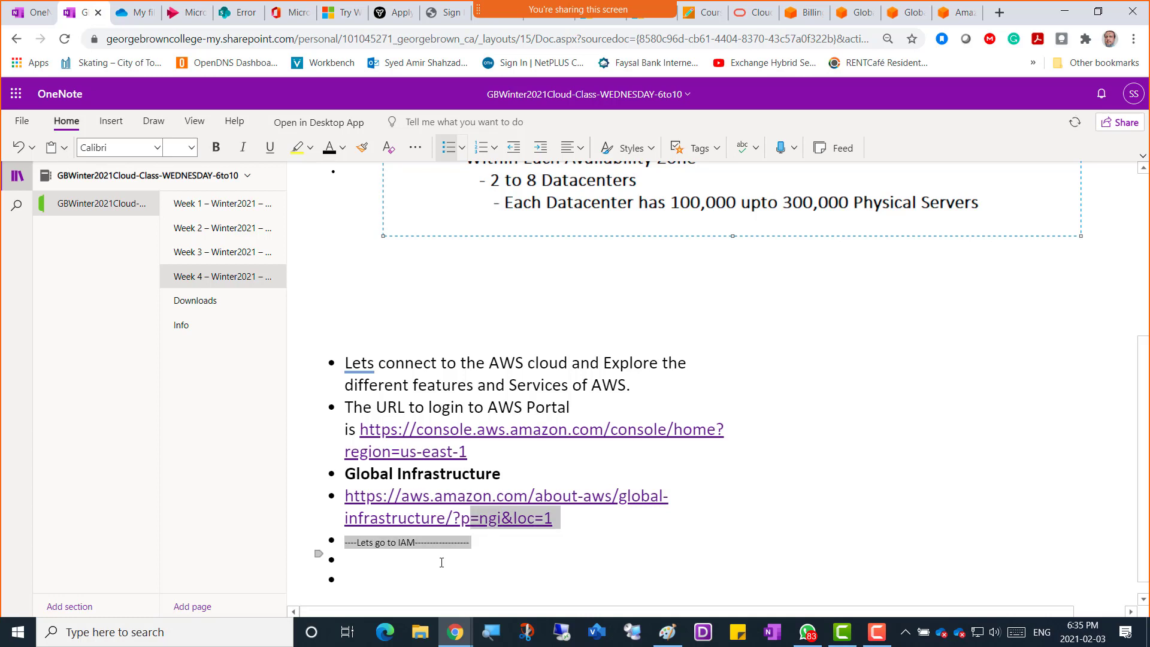
{"action": "key", "text": "shift+Right"}
{"action": "key", "text": "shift+Right"}
{"action": "key", "text": "shift+Right"}
{"action": "key", "text": "shift+Right"}
{"action": "key", "text": "shift+Right"}
{"action": "key", "text": "shift+Right"}
{"action": "key", "text": "shift+Right"}
{"action": "key", "text": "shift+Right"}
{"action": "key", "text": "shift+Right"}
{"action": "key", "text": "shift+Right"}
{"action": "key", "text": "shift+Right"}
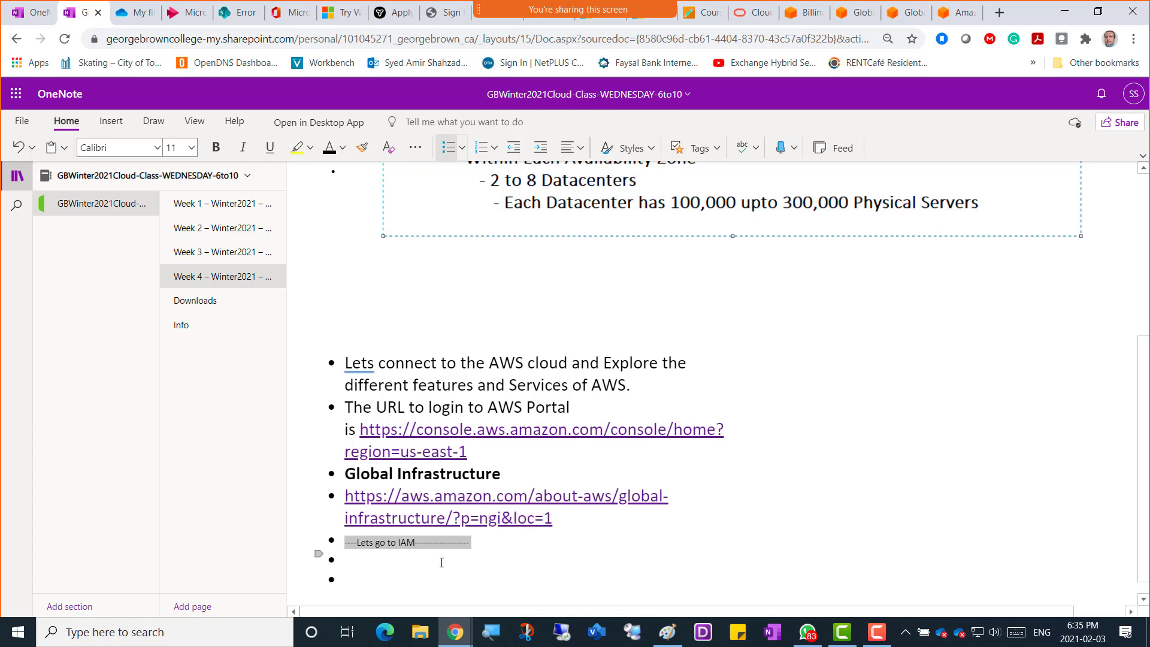
{"action": "left_click", "coordinate": [194, 154]}
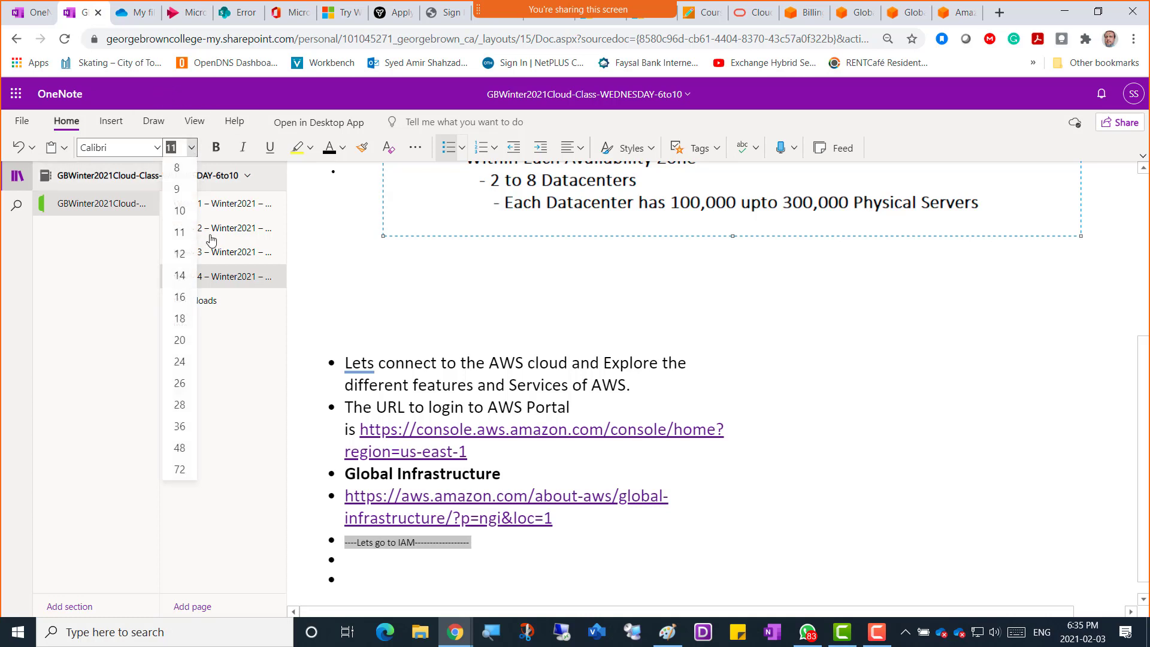
{"action": "left_click", "coordinate": [179, 337]}
{"action": "left_click", "coordinate": [595, 537]}
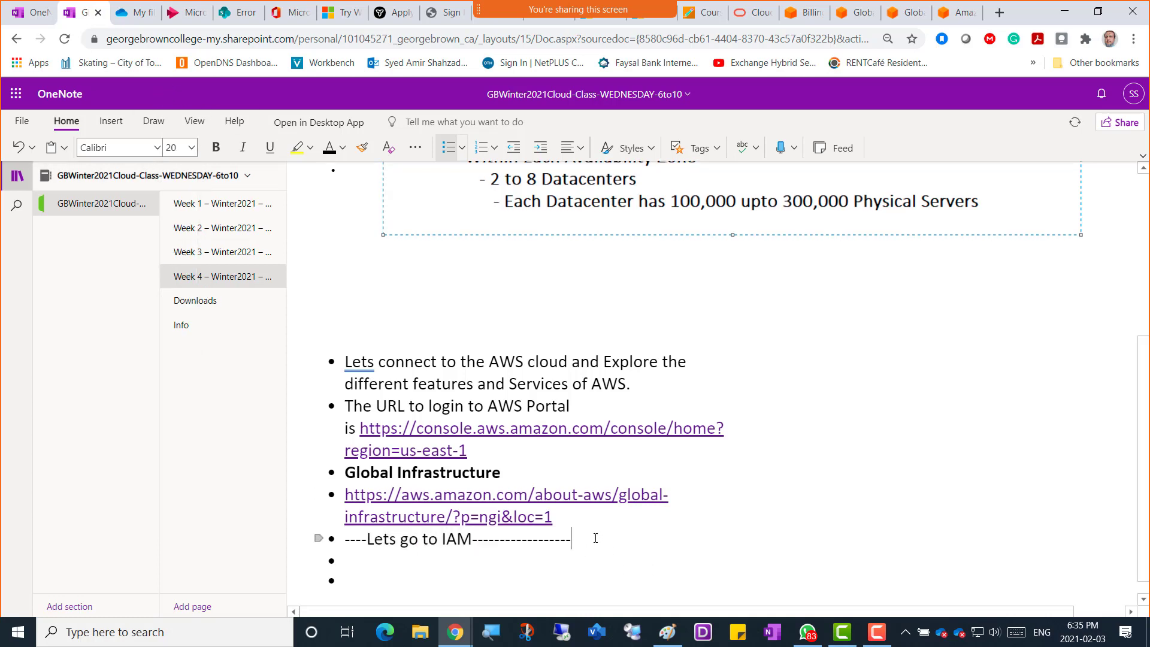
Add indented sub-points on Identity and Access Management, users/groups/policies, and Authentication/Authorization/Accounting.
{"action": "key", "text": "Return"}
{"action": "key", "text": "Tab"}
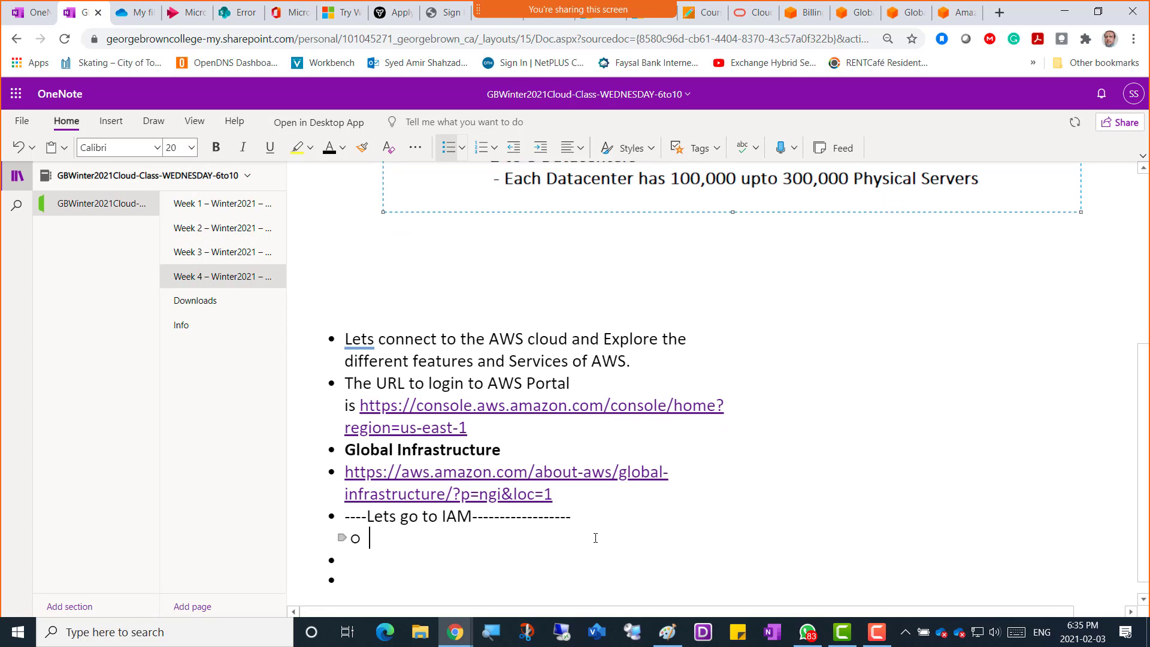
{"action": "type", "text": "Identity and Access "}
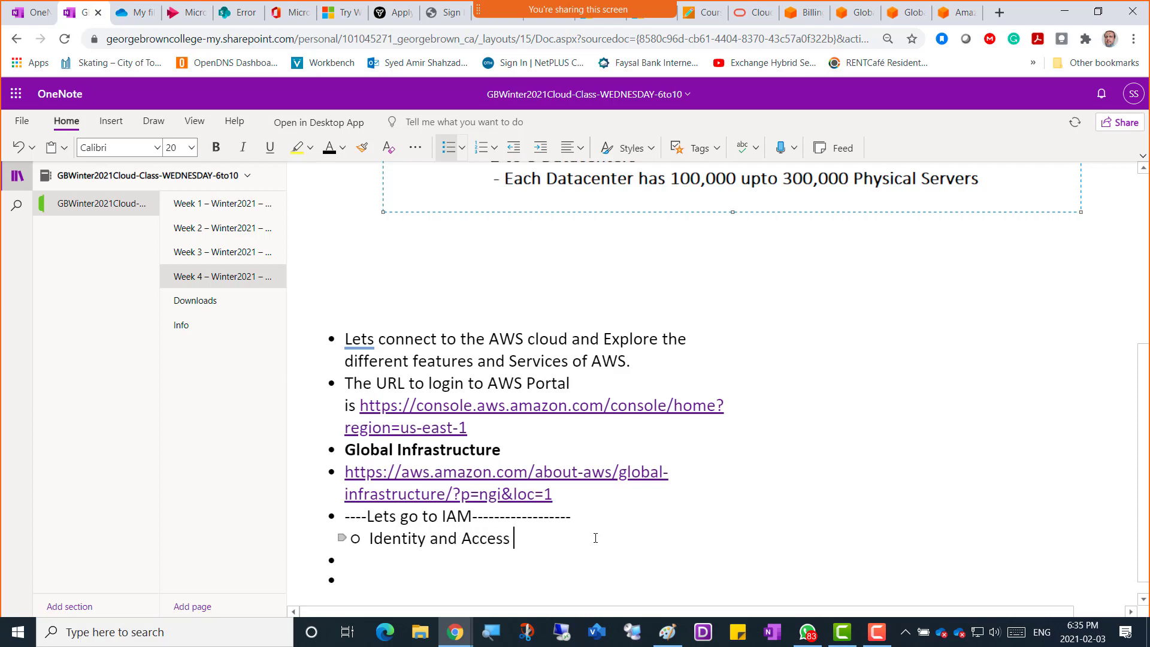
{"action": "type", "text": "Management"}
{"action": "key", "text": "Return"}
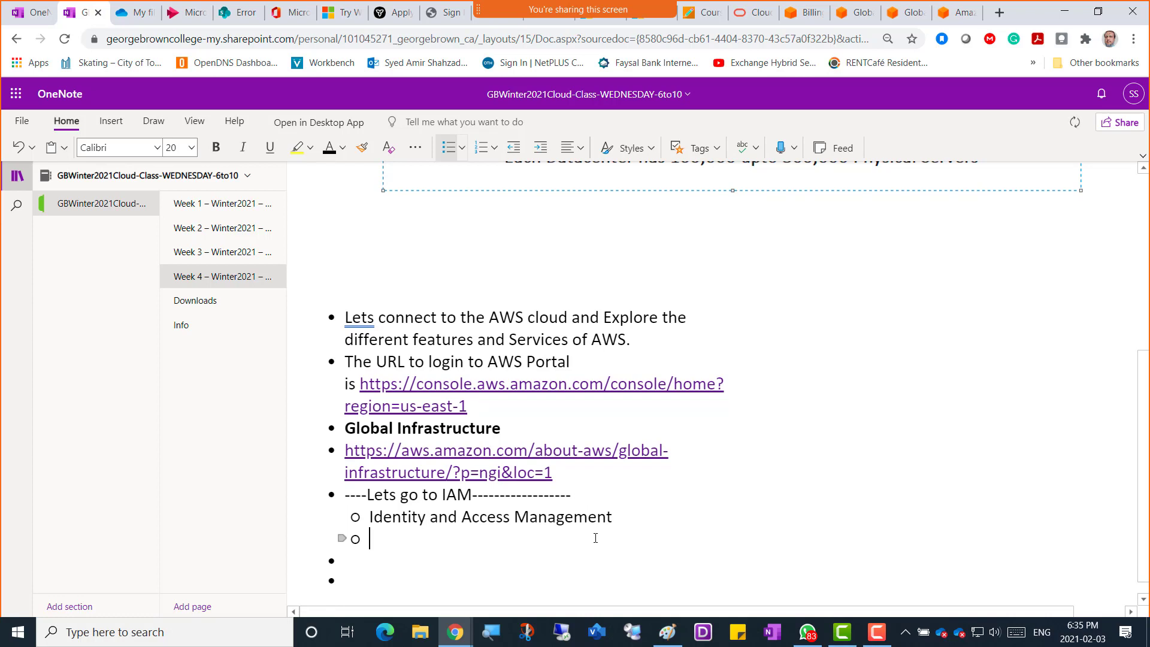
{"action": "type", "text": "We can create users, "}
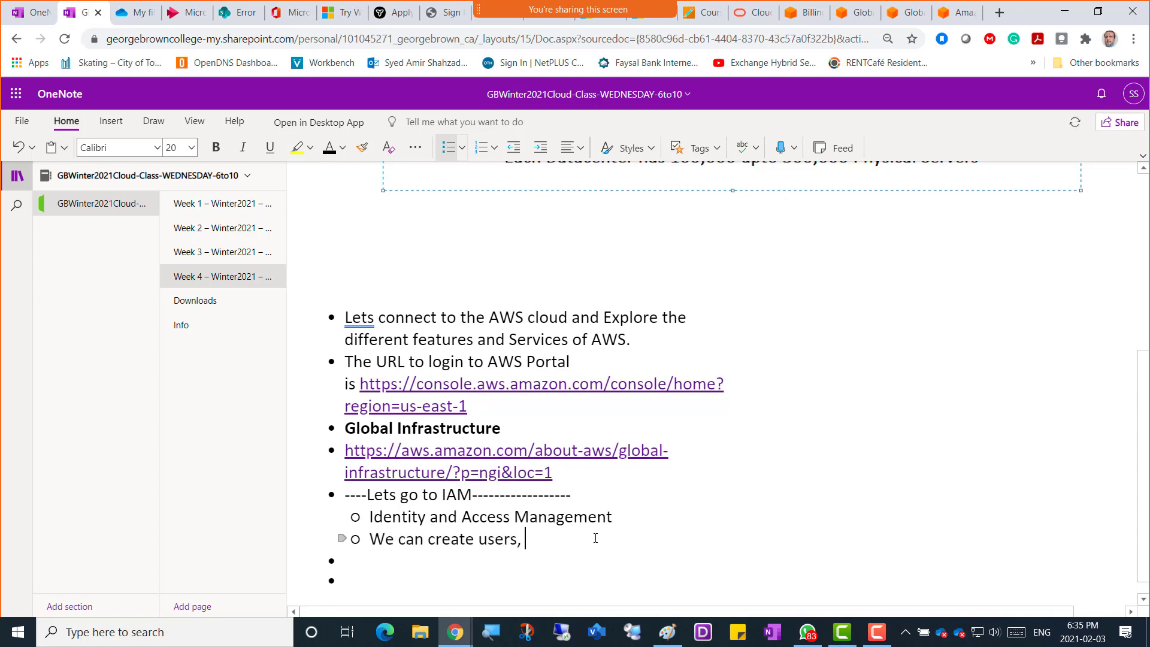
{"action": "type", "text": "Groups"}
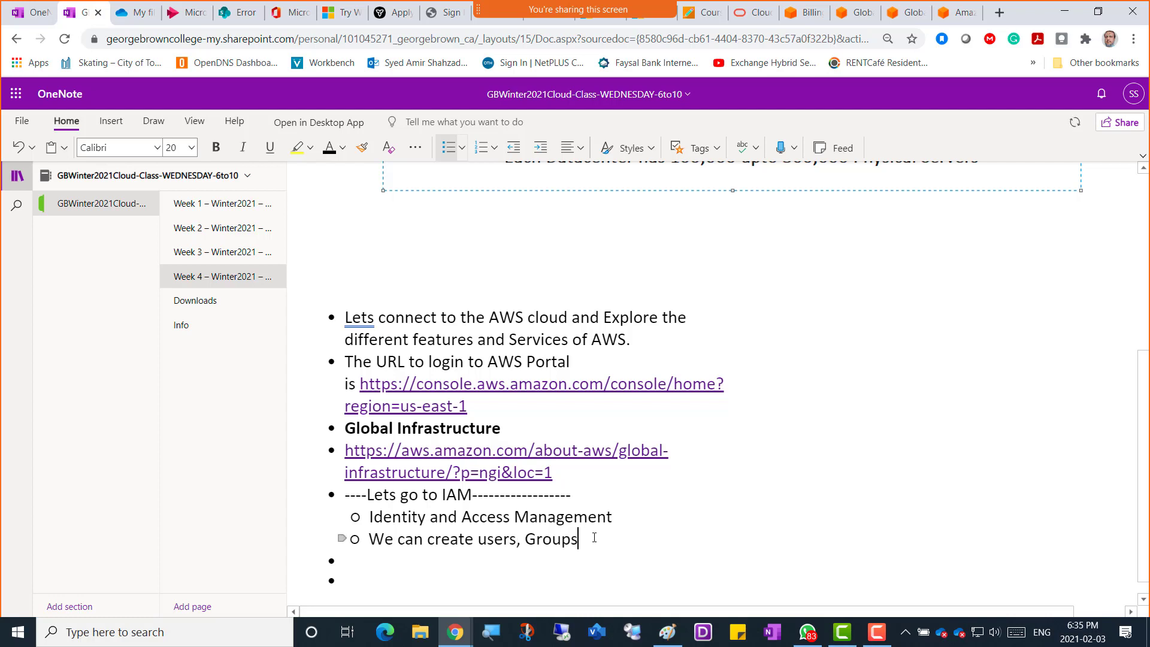
{"action": "type", "text": ", Polici"}
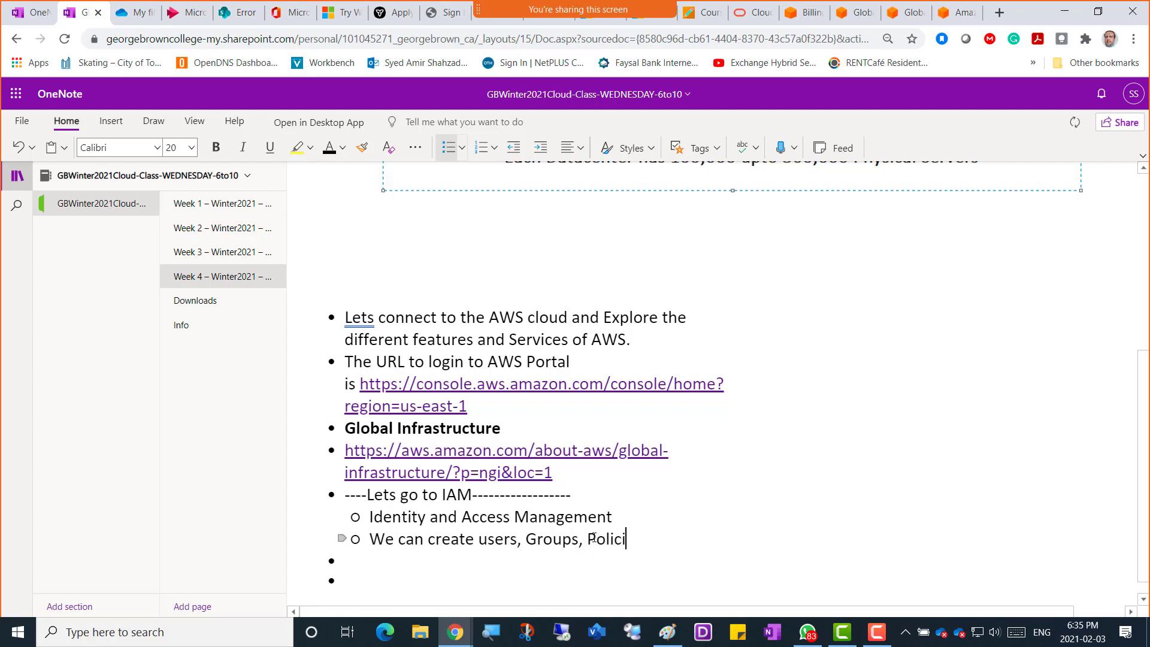
{"action": "type", "text": "es, Permissions"}
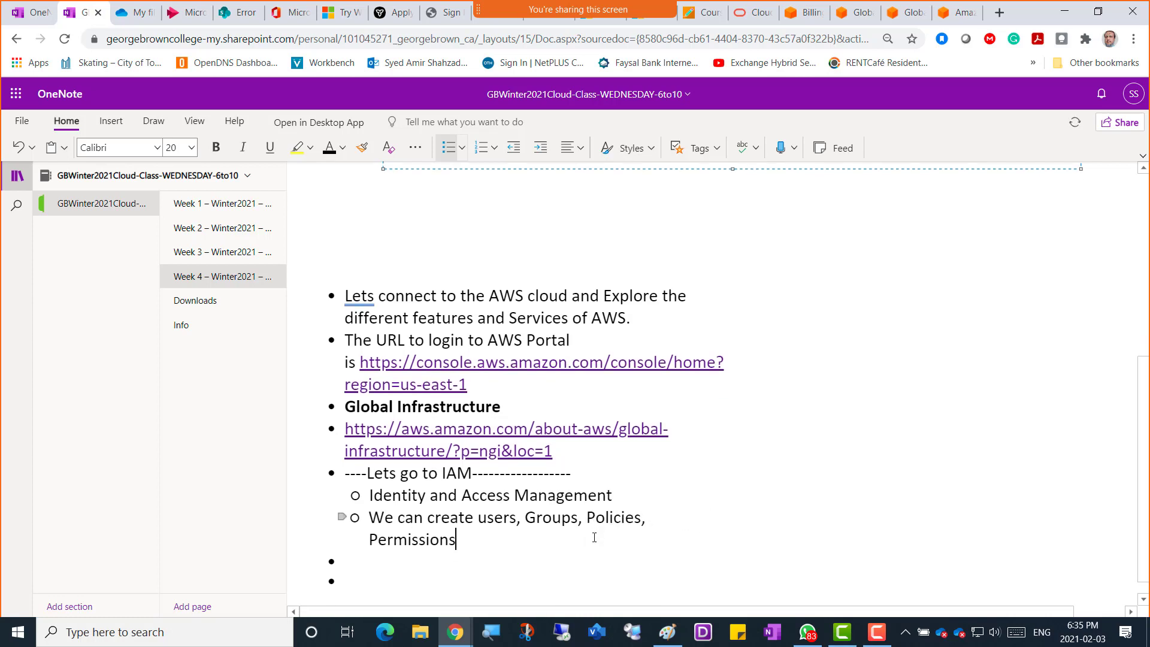
{"action": "type", "text": ", Roles etc"}
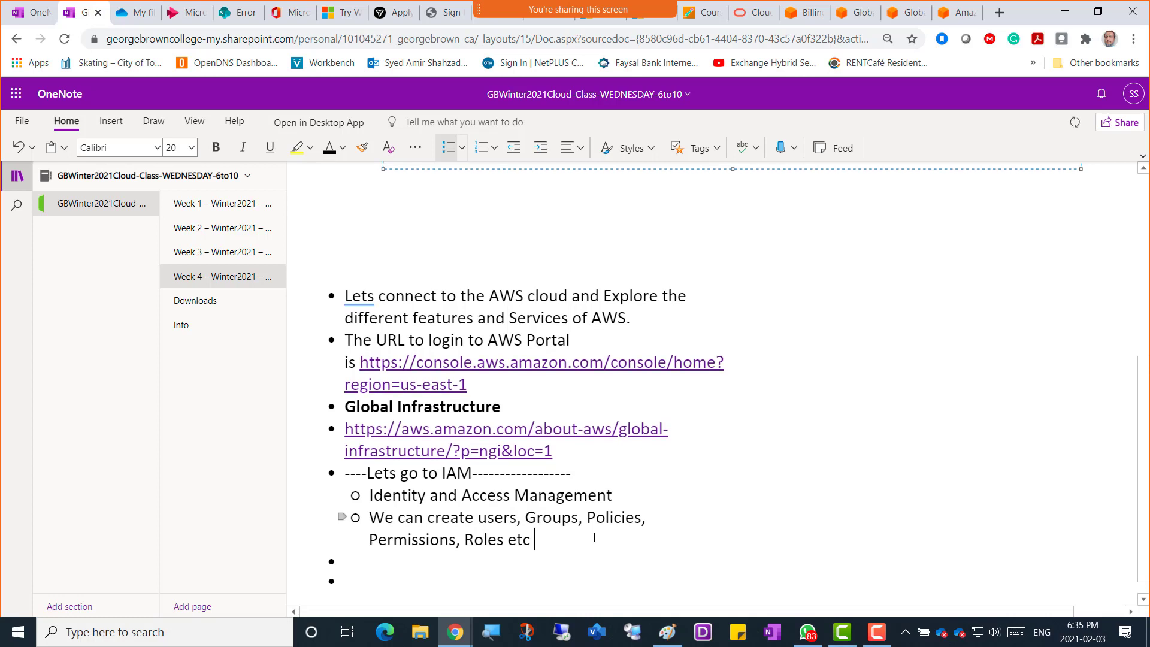
{"action": "key", "text": "Return"}
{"action": "type", "text": "We can a"}
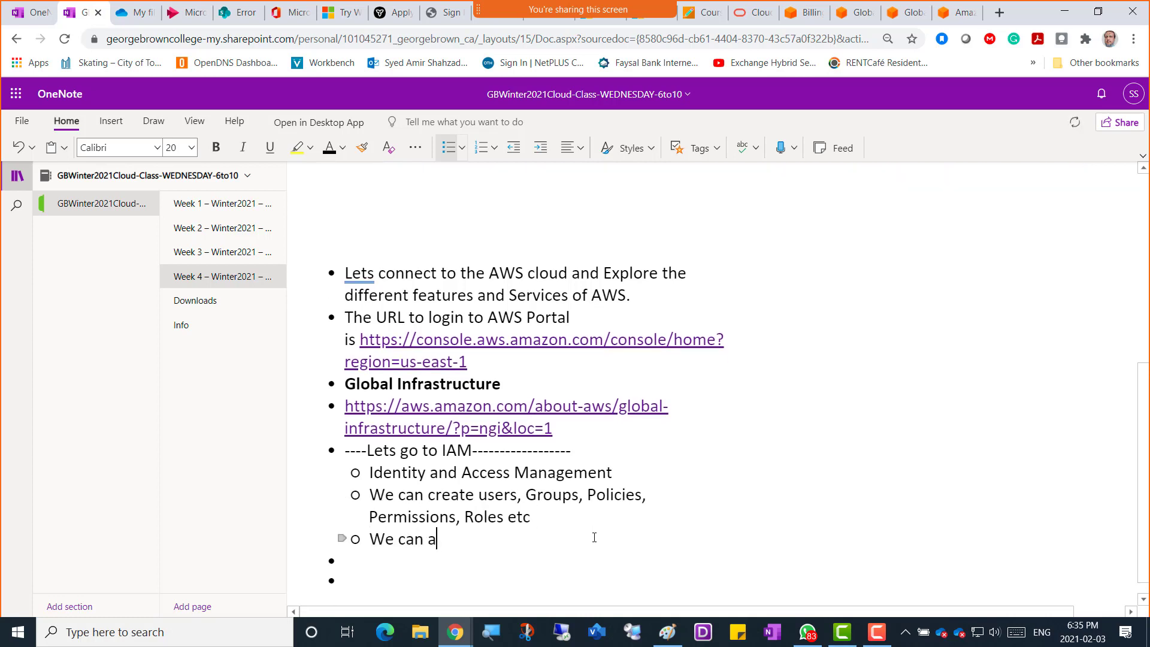
{"action": "type", "text": "lso configure "}
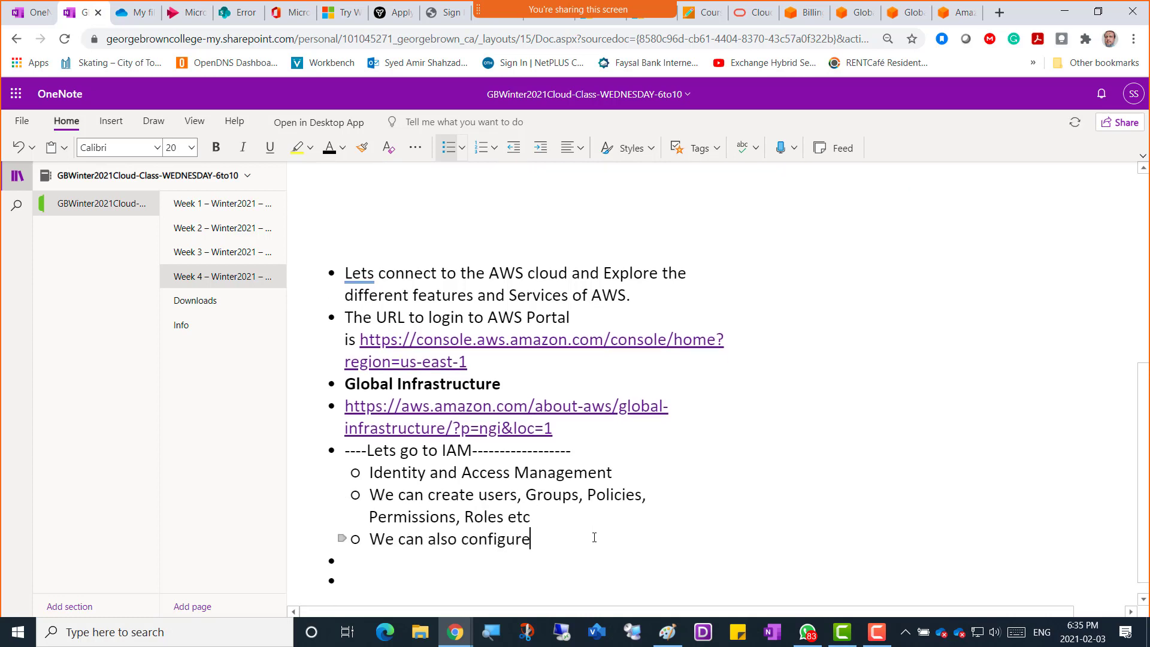
{"action": "type", "text": "Authe"}
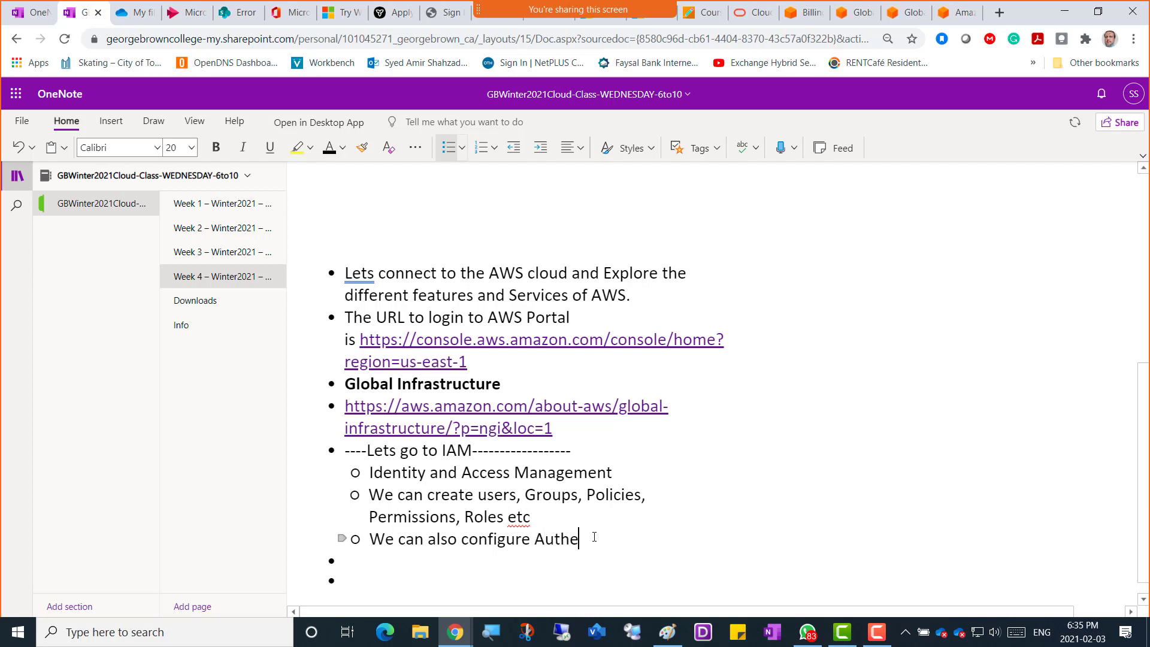
{"action": "type", "text": "ntication"}
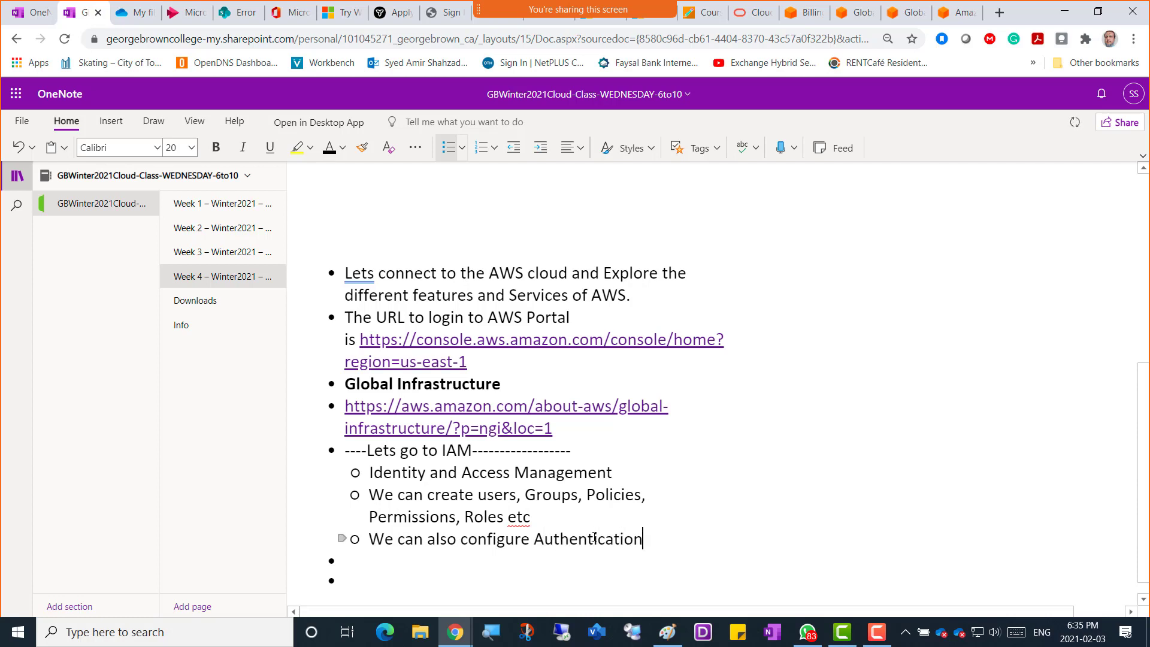
{"action": "type", "text": ", Auhtori"}
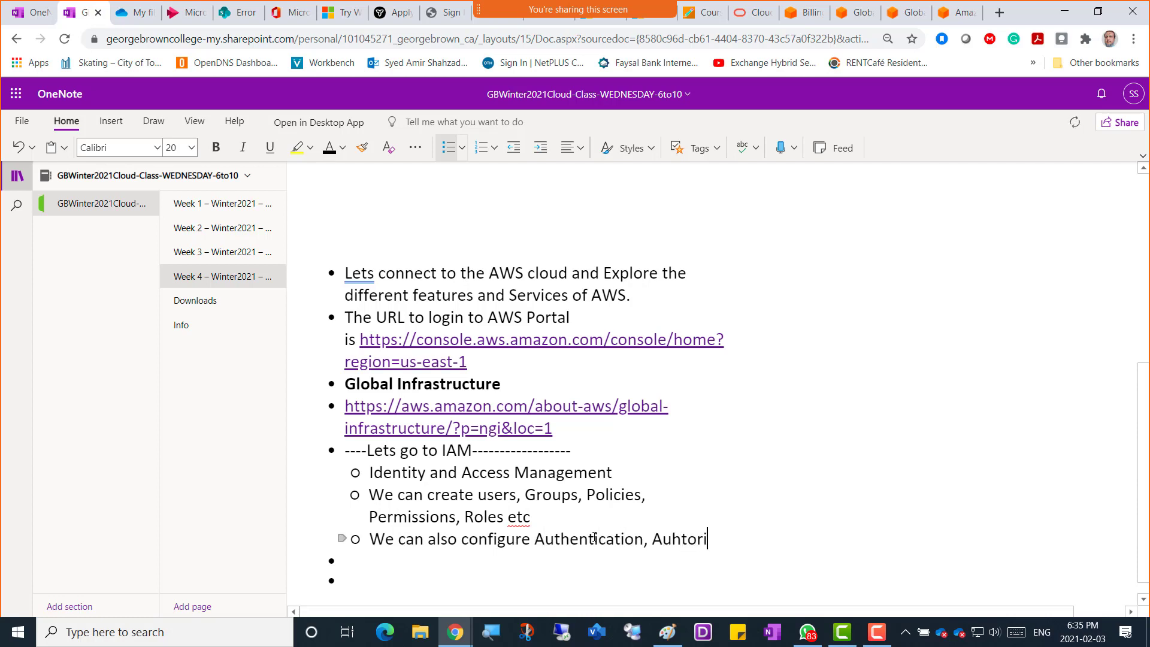
{"action": "type", "text": "zation and "}
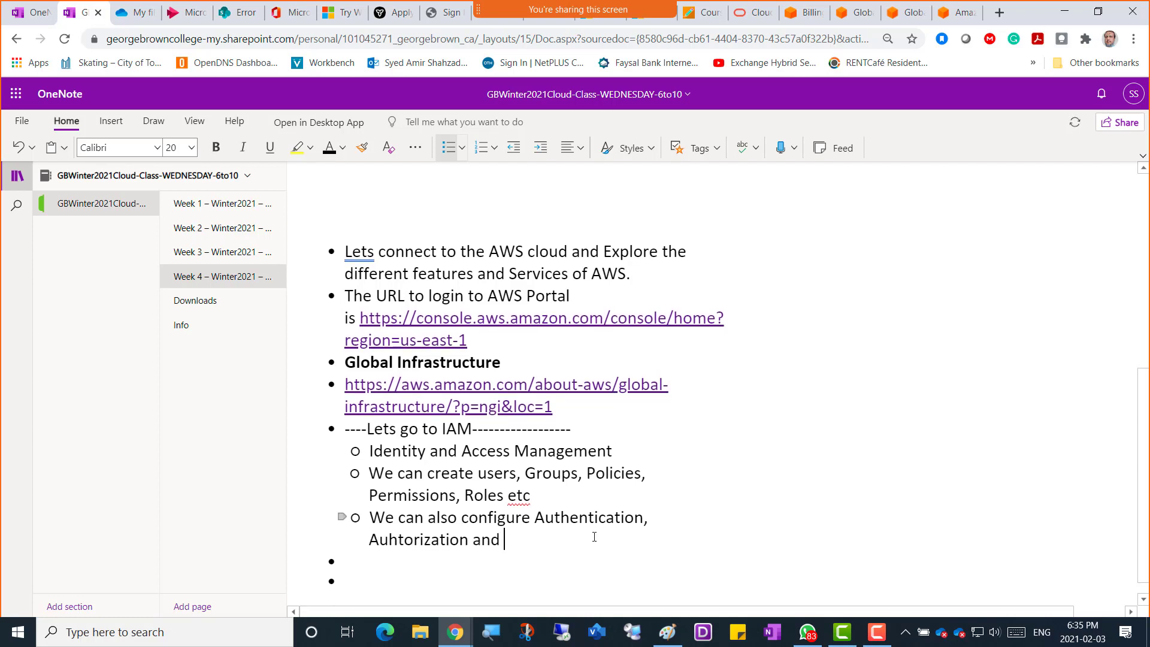
{"action": "type", "text": "Accounti"}
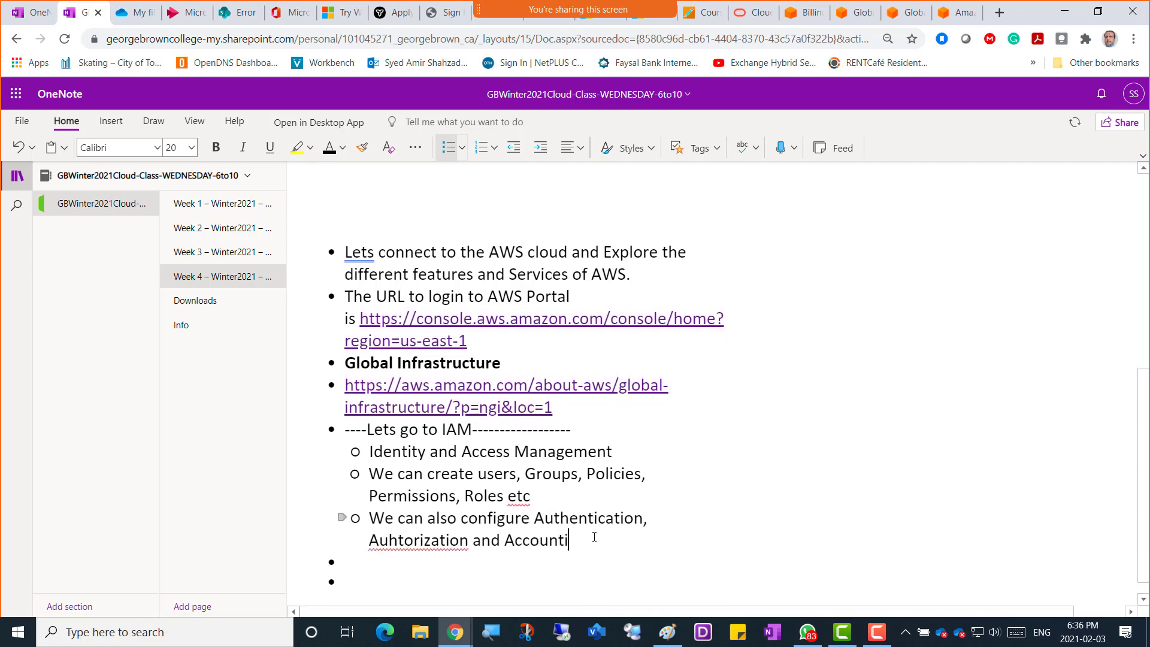
{"action": "type", "text": "ng here"}
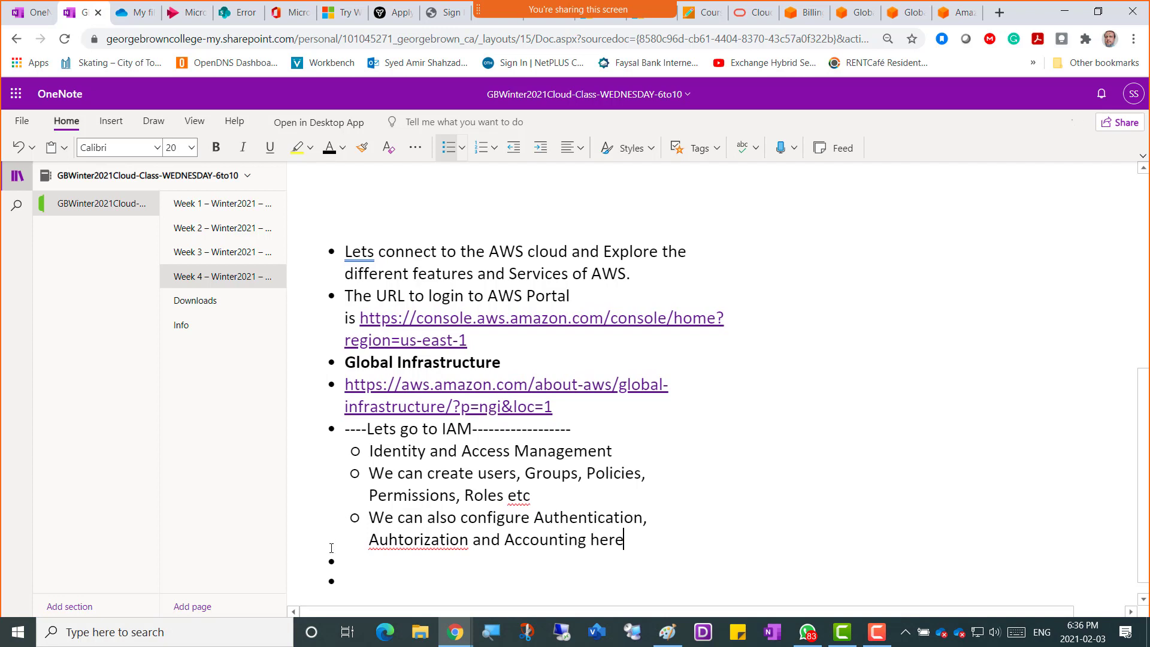
Correct 'Auhtorization' to 'Authorization' and bold the word IAM in the heading.
{"action": "right_click", "coordinate": [419, 539]}
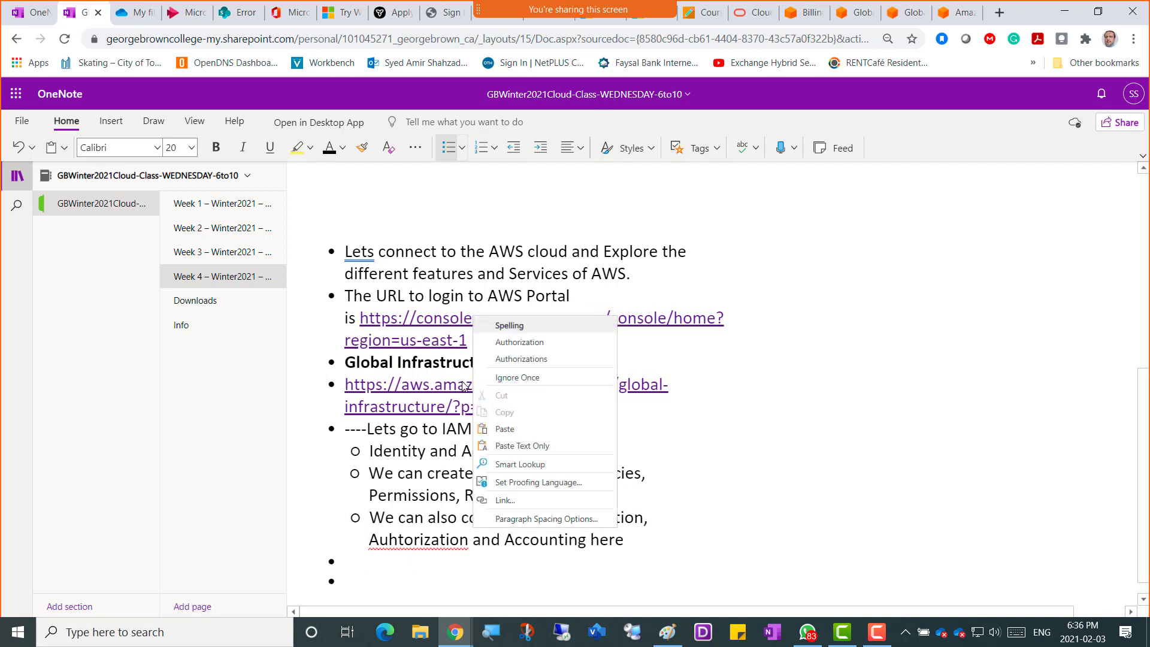
{"action": "left_click", "coordinate": [520, 343]}
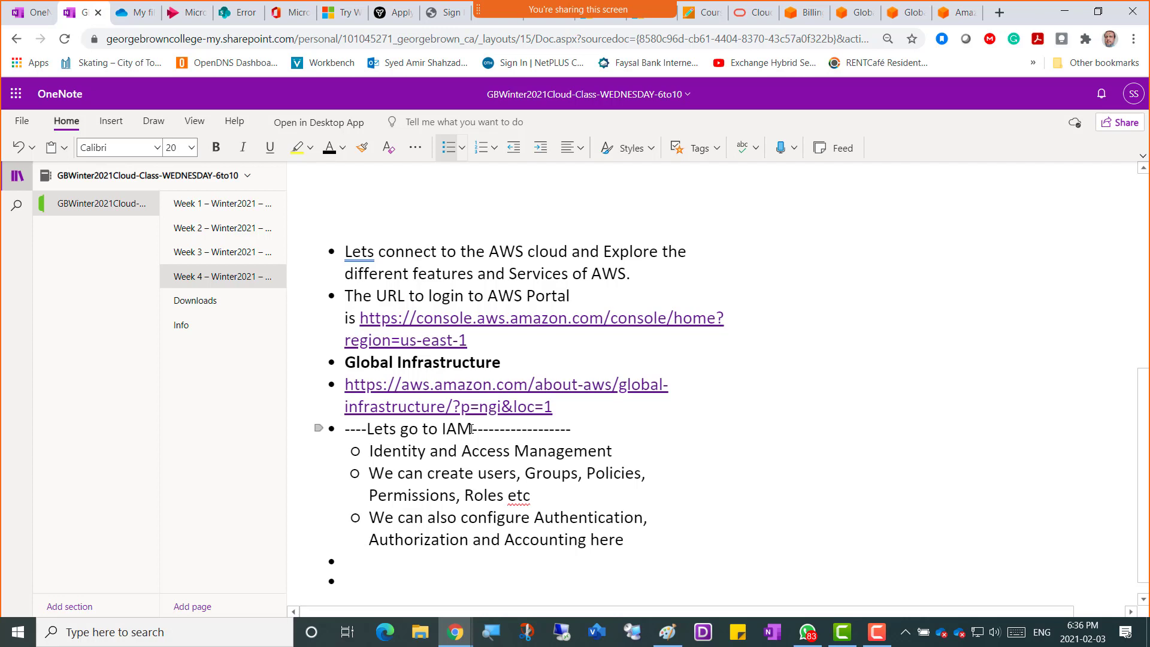
{"action": "left_click_drag", "start_coordinate": [471, 429], "coordinate": [441, 432]}
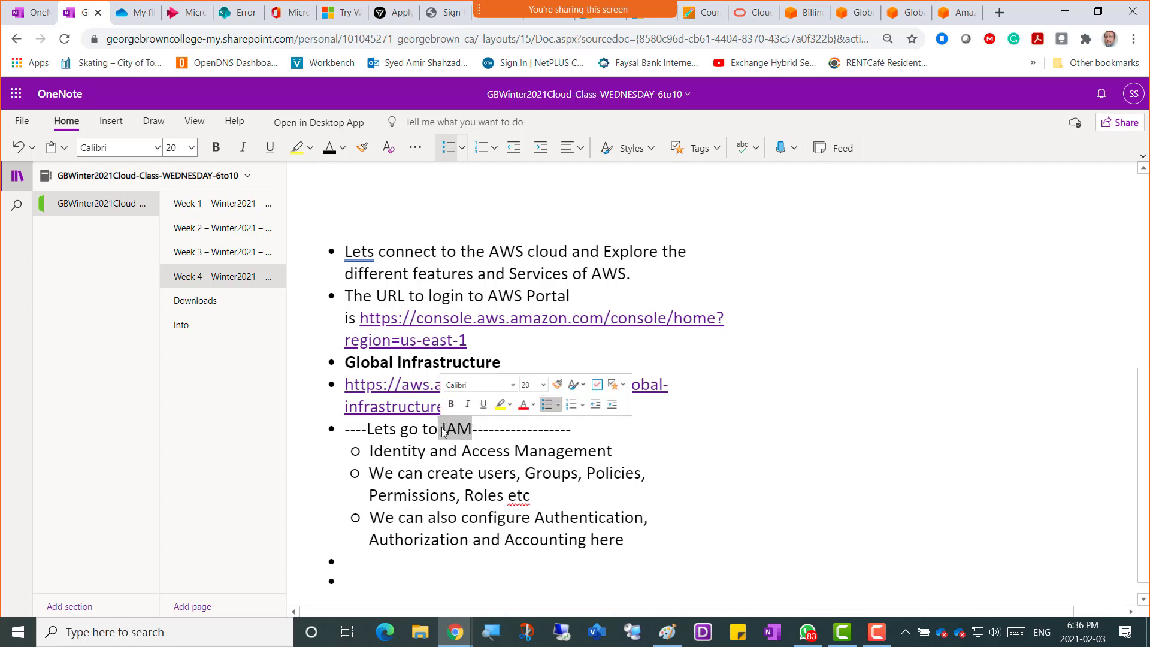
{"action": "left_click", "coordinate": [451, 403]}
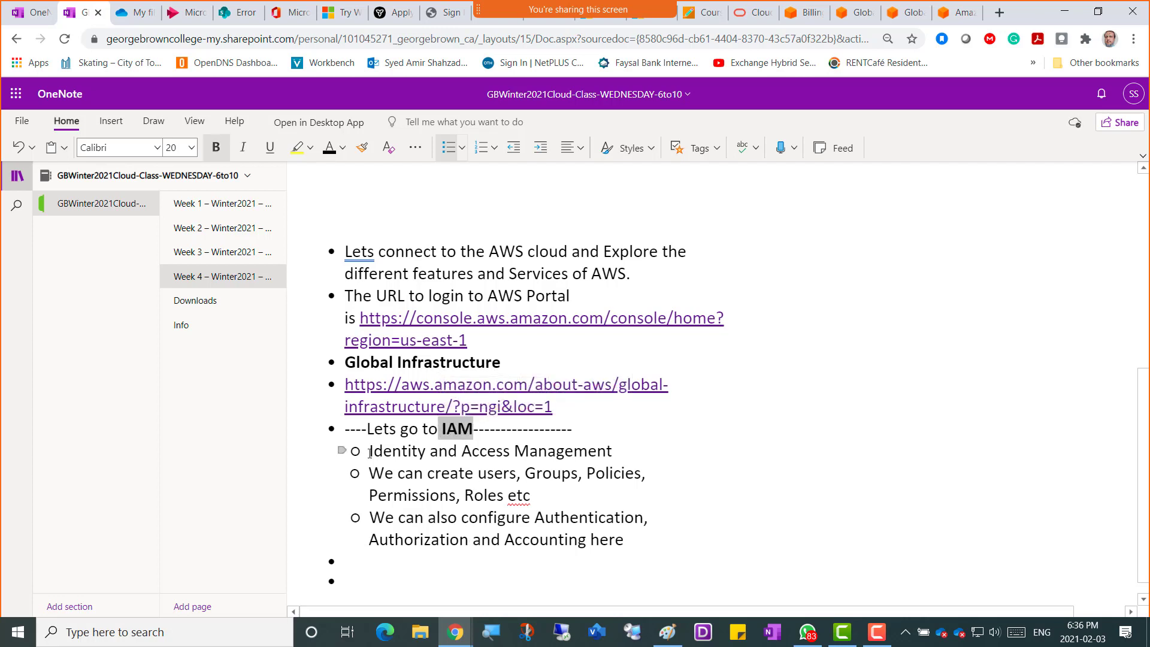
Bold the 'Identity and Access Management' line, then switch to the Paint region notes.
{"action": "left_click_drag", "start_coordinate": [370, 450], "coordinate": [612, 449]}
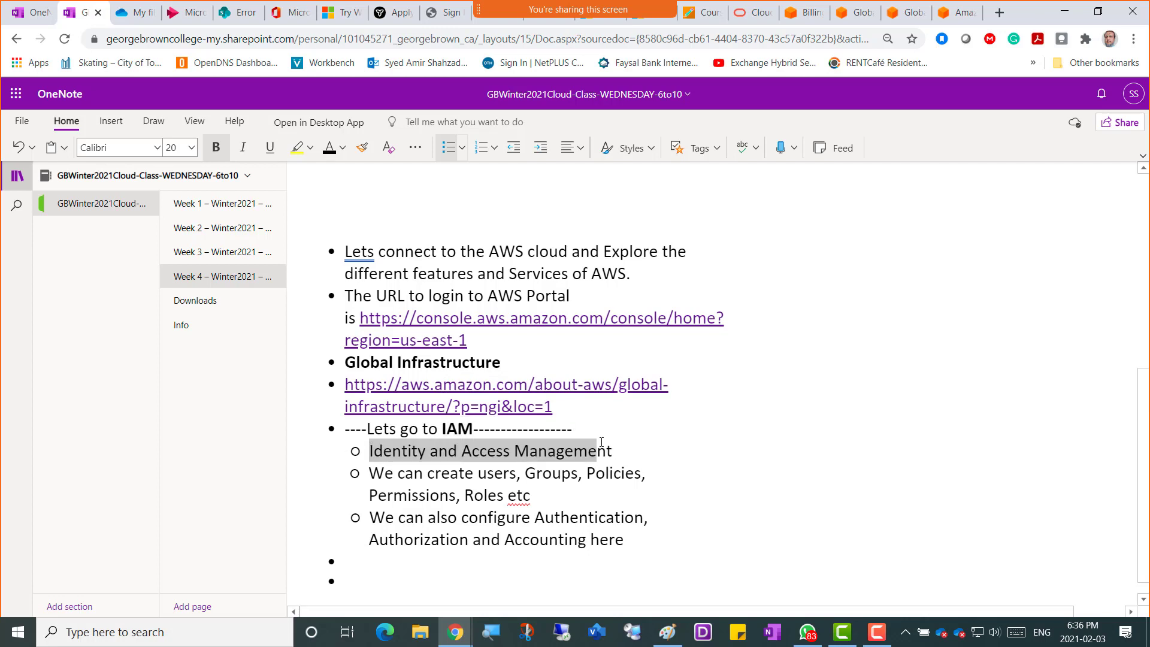
{"action": "left_click", "coordinate": [627, 432]}
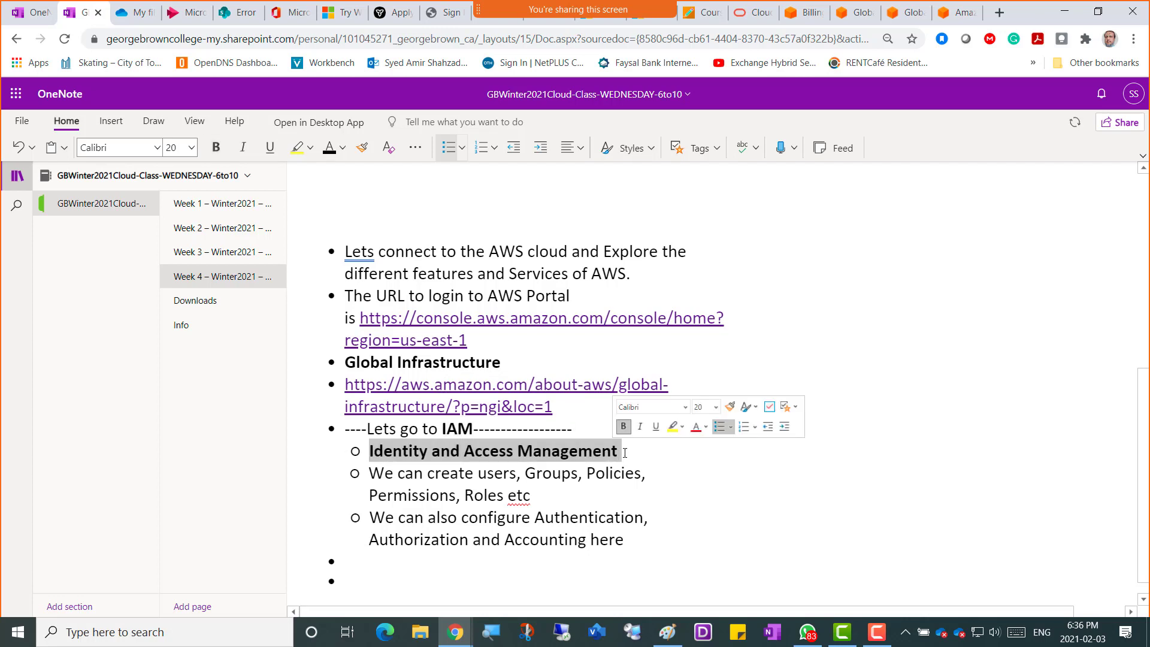
{"action": "left_click", "coordinate": [634, 539]}
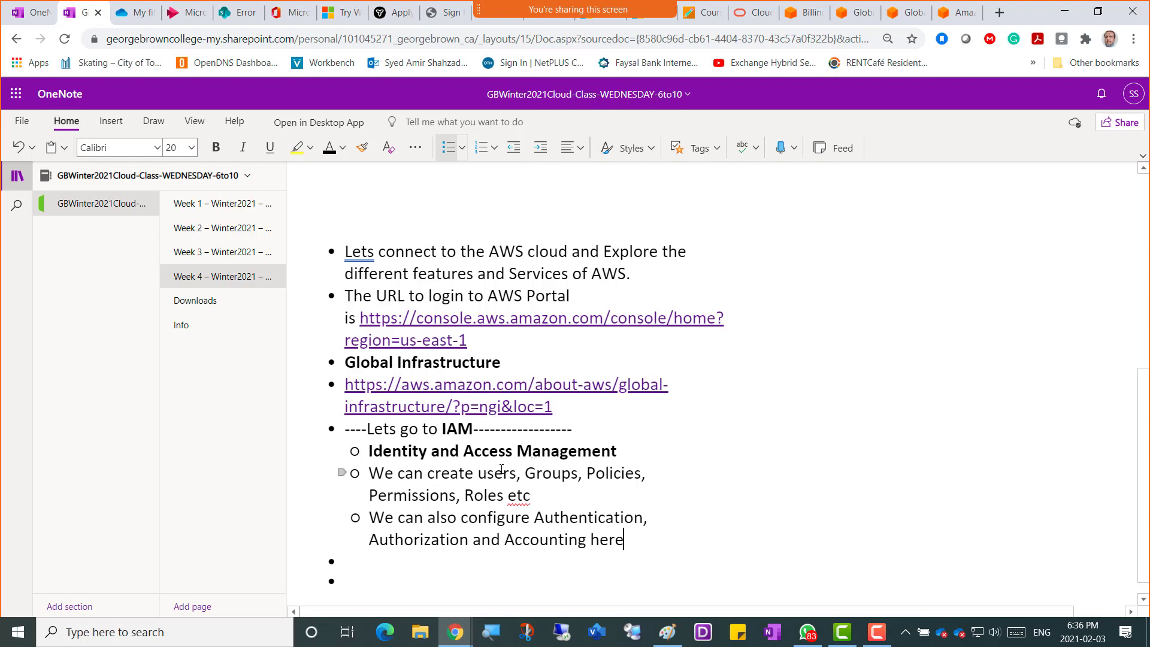
{"action": "key", "text": "alt+Tab"}
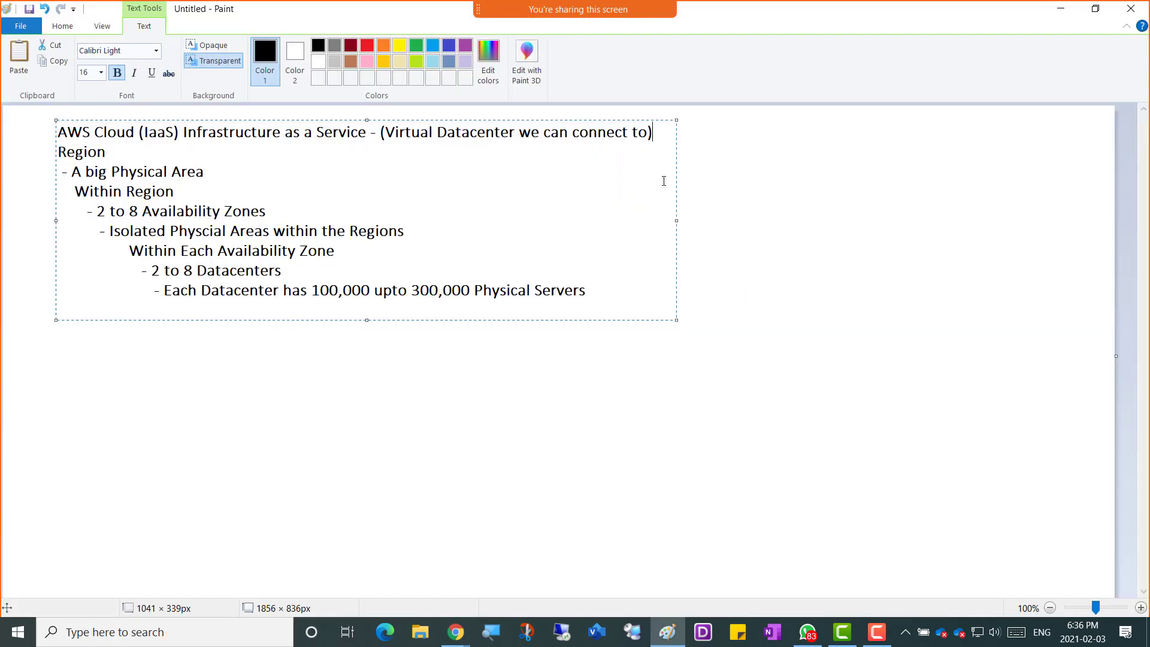
Return to Chrome's AWS console tab showing the full services list.
{"action": "key", "text": "alt+Tab"}
{"action": "left_click", "coordinate": [802, 16]}
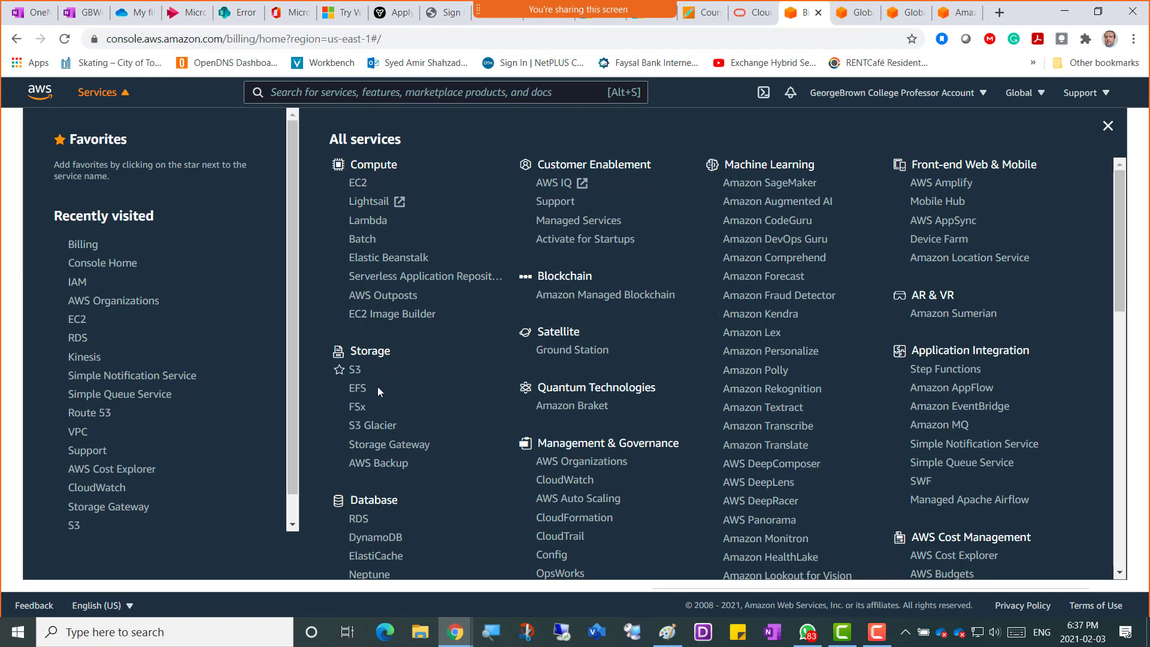
{"action": "scroll", "coordinate": [385, 507], "scroll_direction": "down", "scroll_amount": 4}
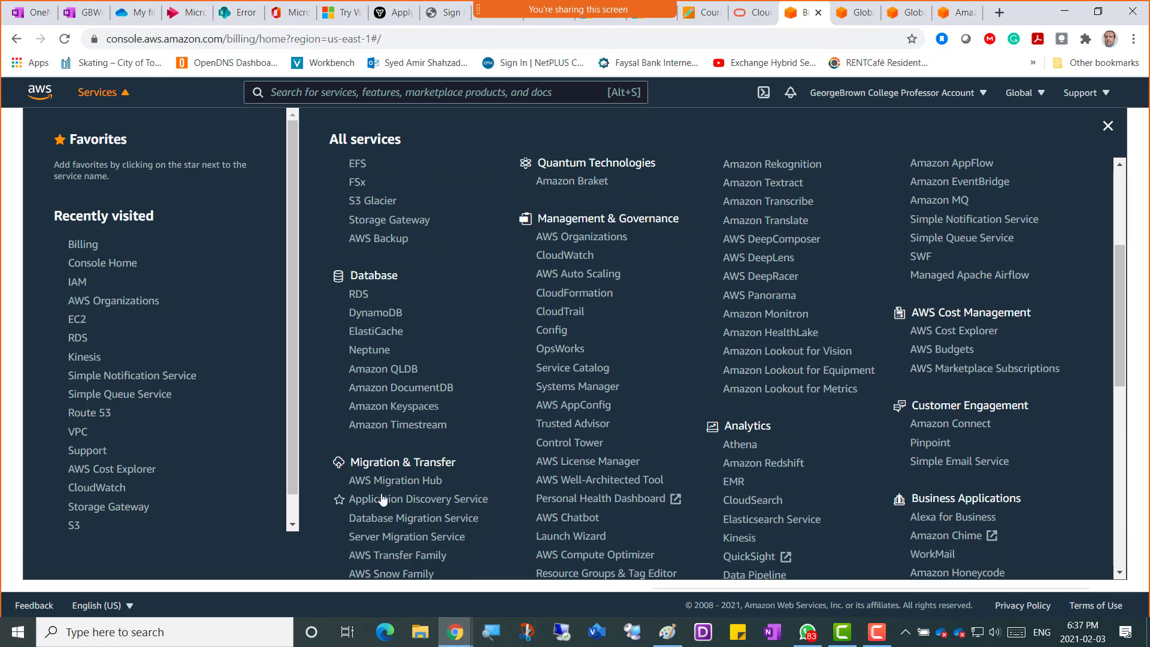
{"action": "scroll", "coordinate": [436, 472], "scroll_direction": "down", "scroll_amount": 3}
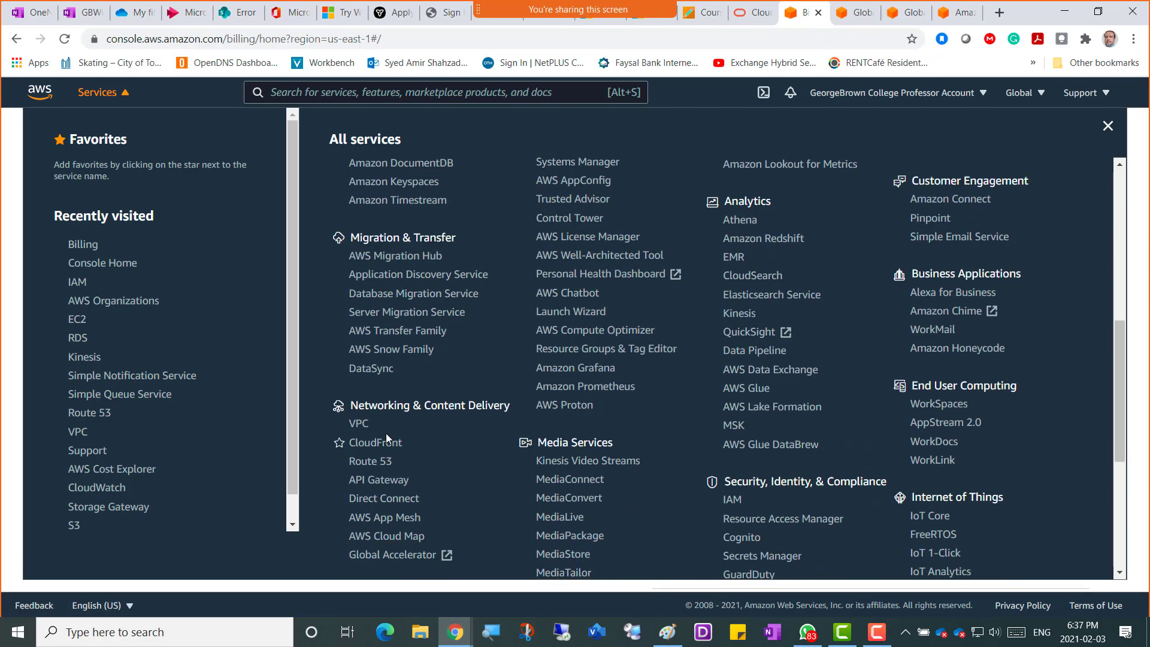
{"action": "scroll", "coordinate": [458, 418], "scroll_direction": "down", "scroll_amount": 3}
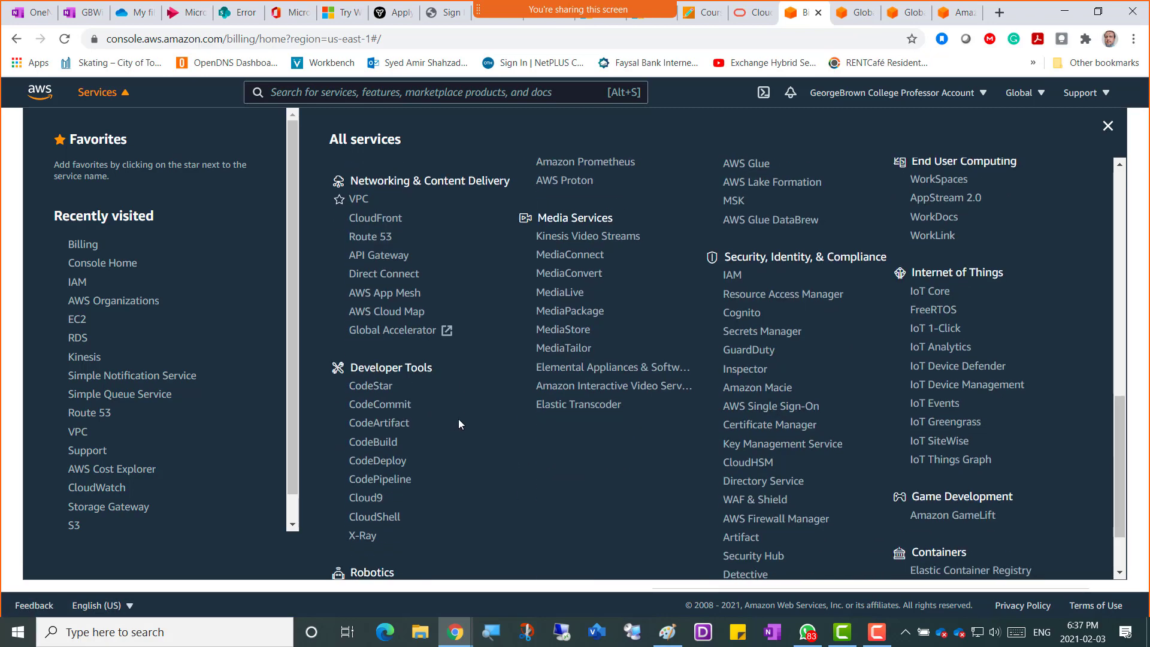
{"action": "scroll", "coordinate": [422, 386], "scroll_direction": "down", "scroll_amount": 1}
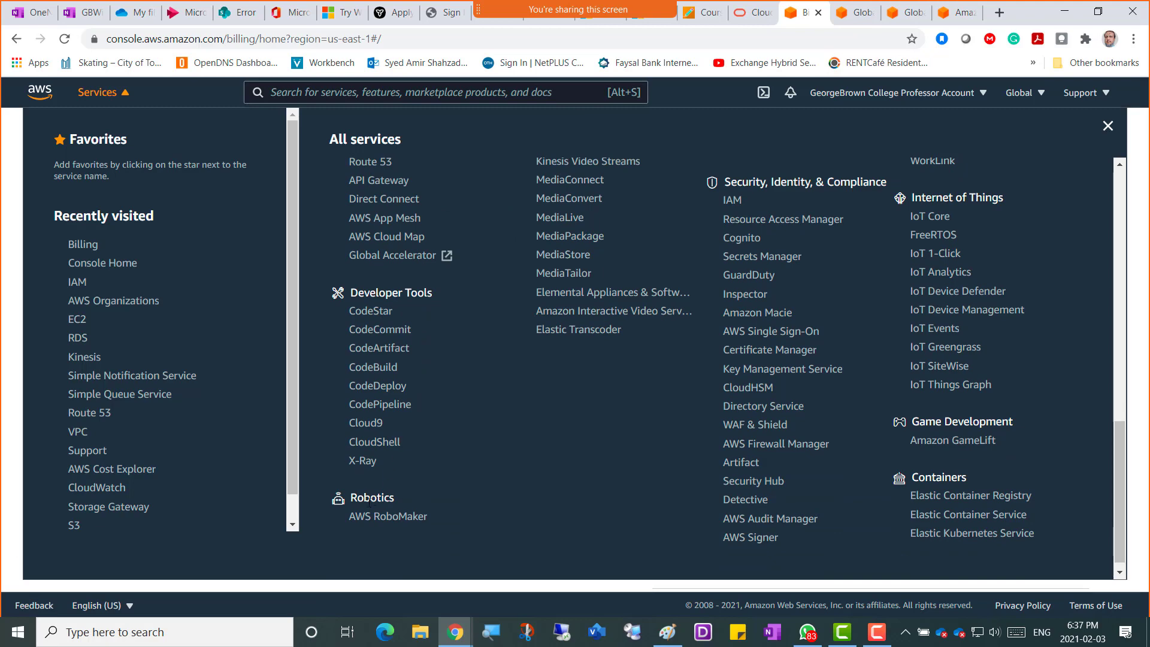
{"action": "scroll", "coordinate": [448, 441], "scroll_direction": "up", "scroll_amount": 10}
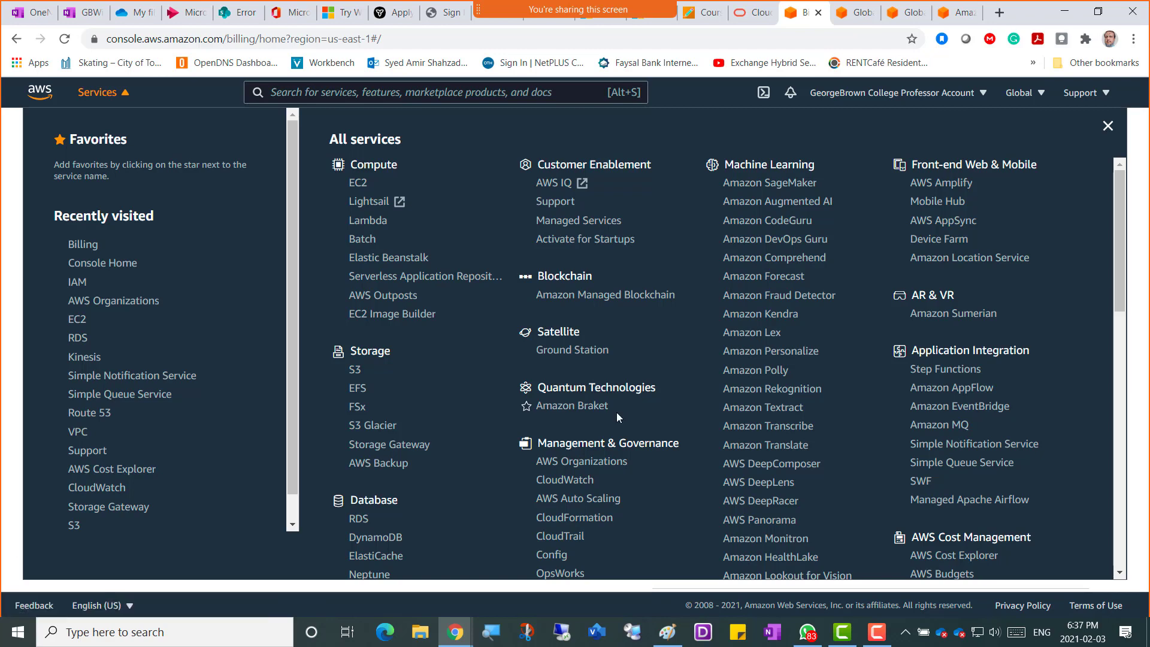
{"action": "scroll", "coordinate": [616, 412], "scroll_direction": "down", "scroll_amount": 1}
{"action": "scroll", "coordinate": [644, 432], "scroll_direction": "down", "scroll_amount": 3}
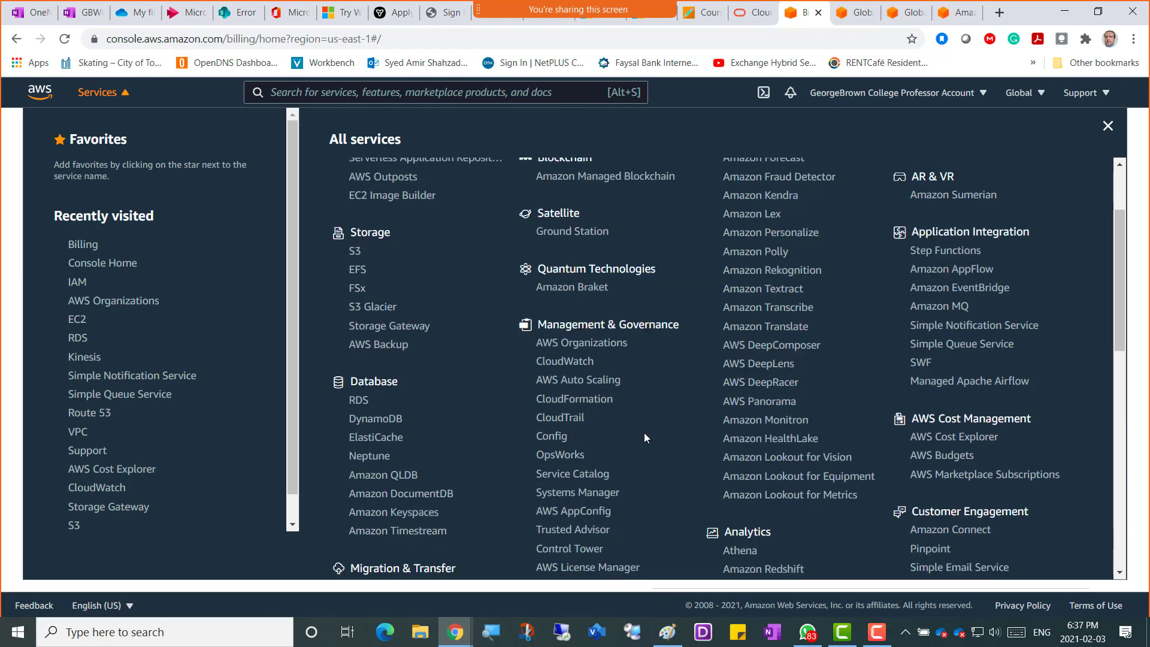
{"action": "scroll", "coordinate": [644, 433], "scroll_direction": "down", "scroll_amount": 4}
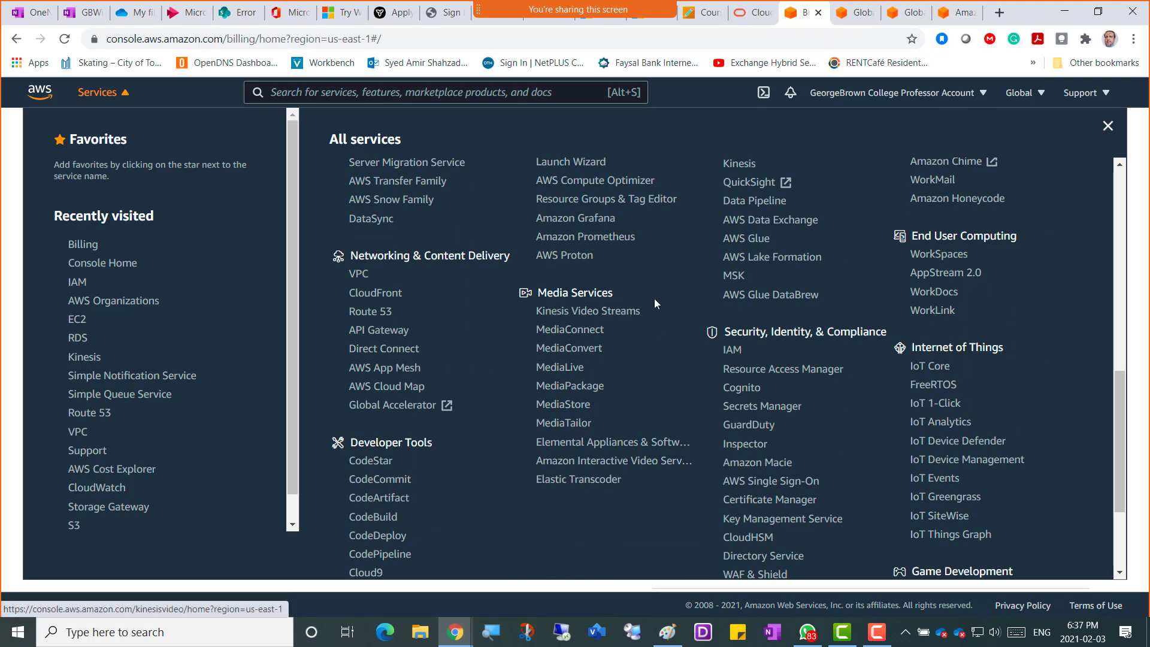
{"action": "scroll", "coordinate": [660, 307], "scroll_direction": "down", "scroll_amount": 2}
{"action": "scroll", "coordinate": [660, 307], "scroll_direction": "up", "scroll_amount": 10}
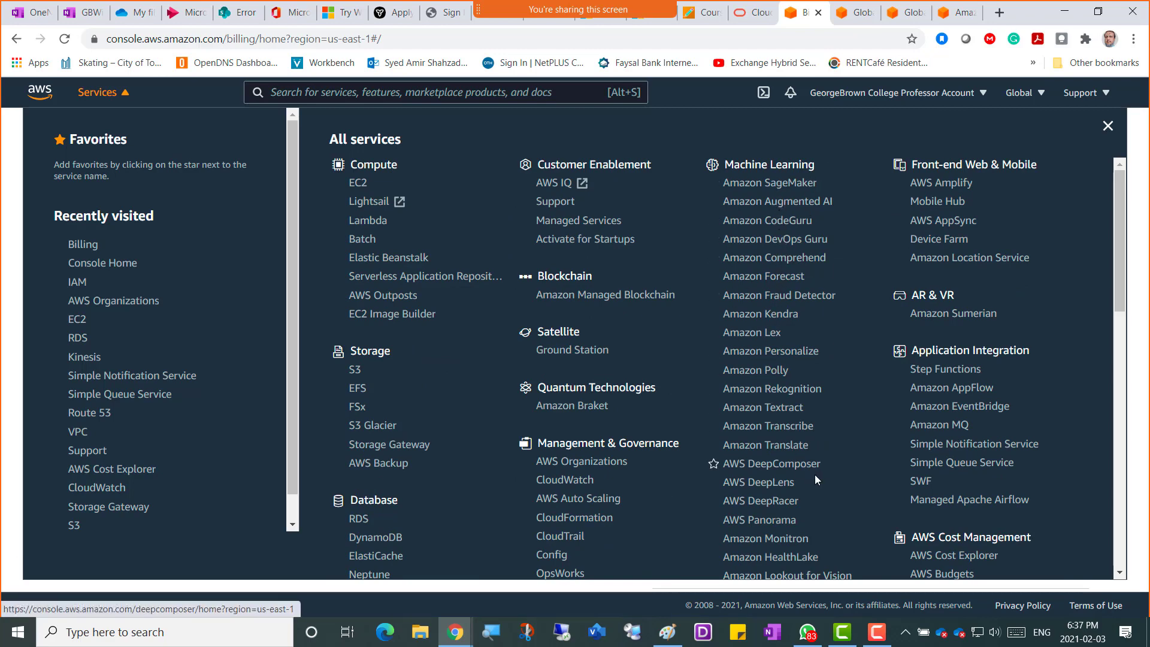
{"action": "scroll", "coordinate": [822, 481], "scroll_direction": "down", "scroll_amount": 5}
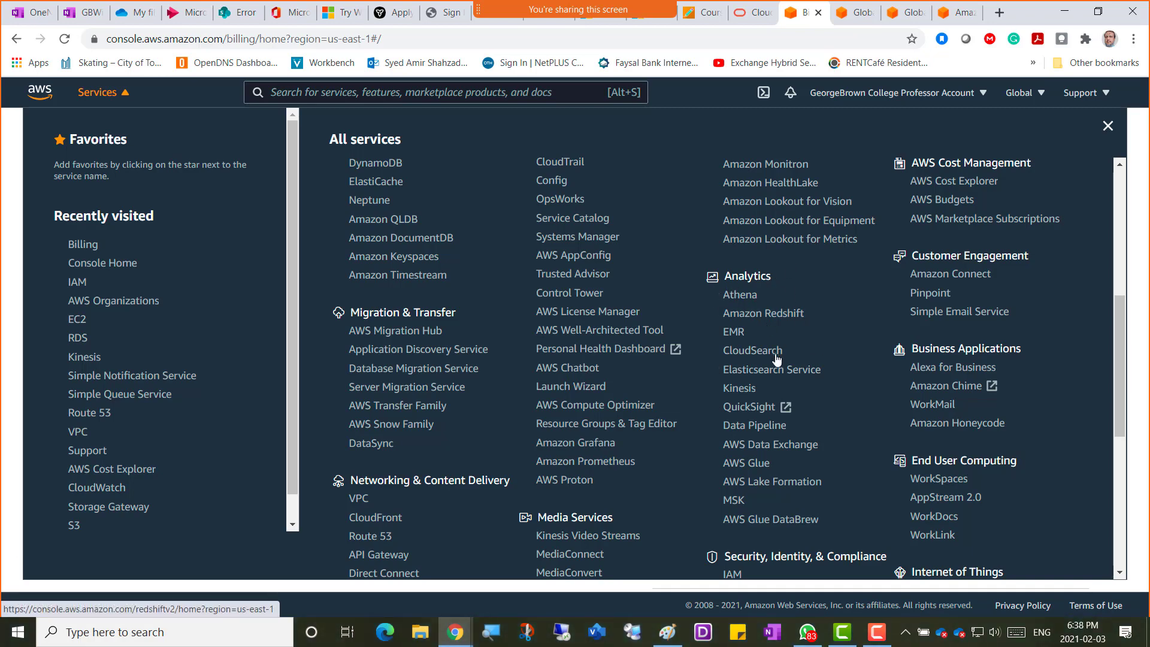
{"action": "scroll", "coordinate": [775, 361], "scroll_direction": "down", "scroll_amount": 2}
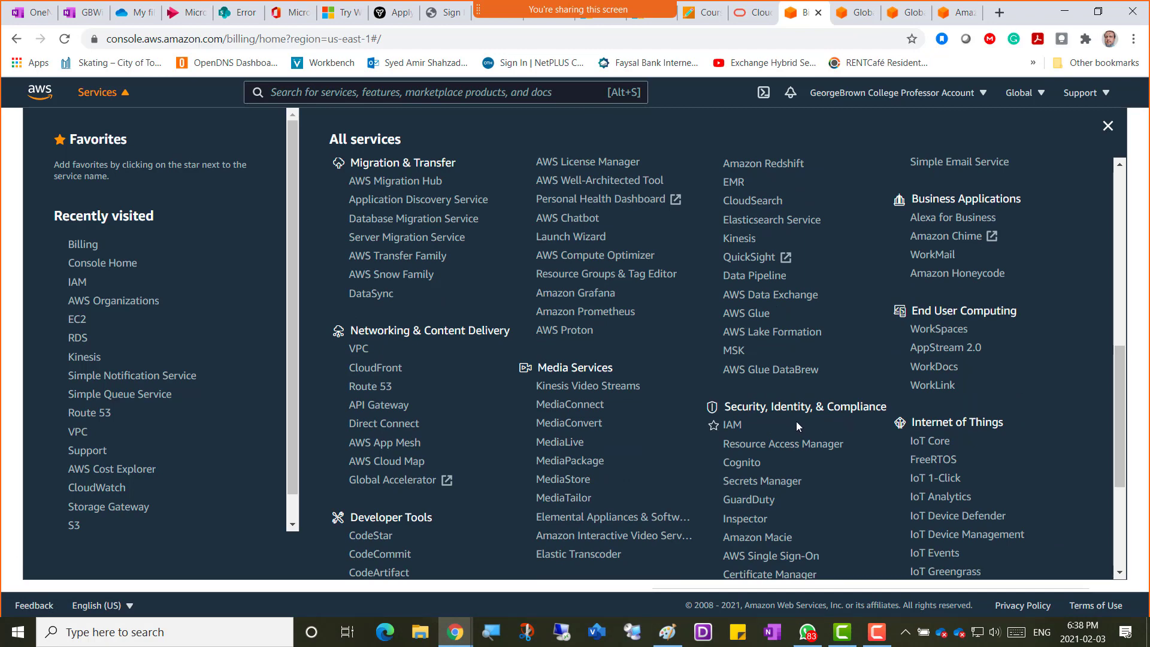
{"action": "scroll", "coordinate": [795, 422], "scroll_direction": "down", "scroll_amount": 1}
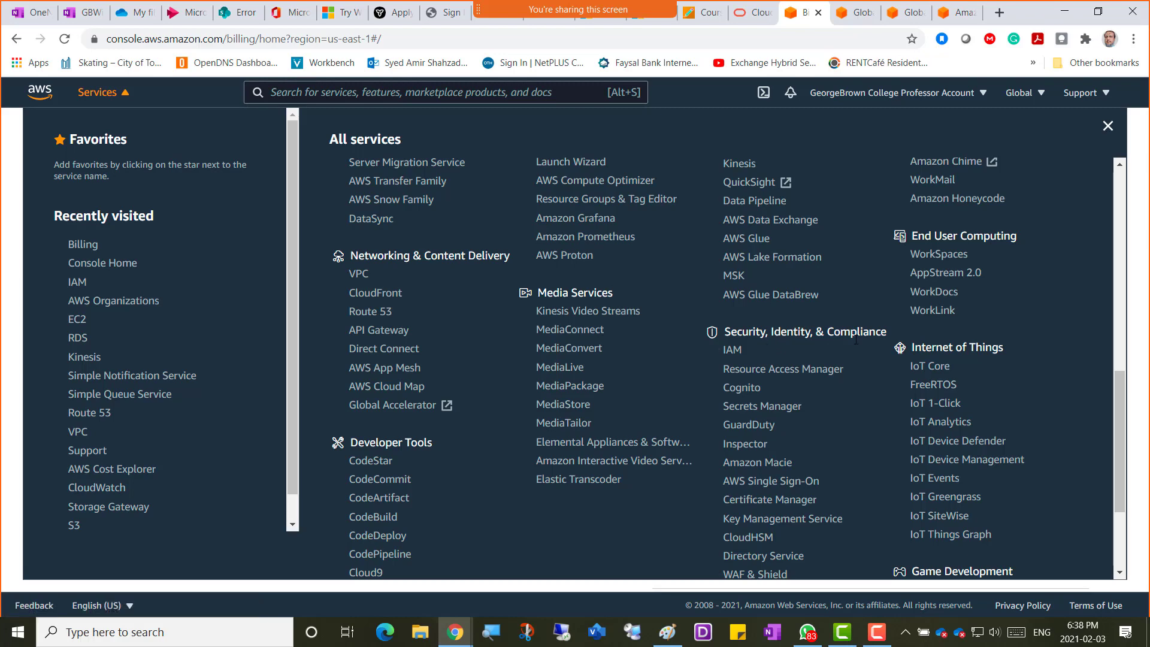
{"action": "scroll", "coordinate": [778, 333], "scroll_direction": "down", "scroll_amount": 3}
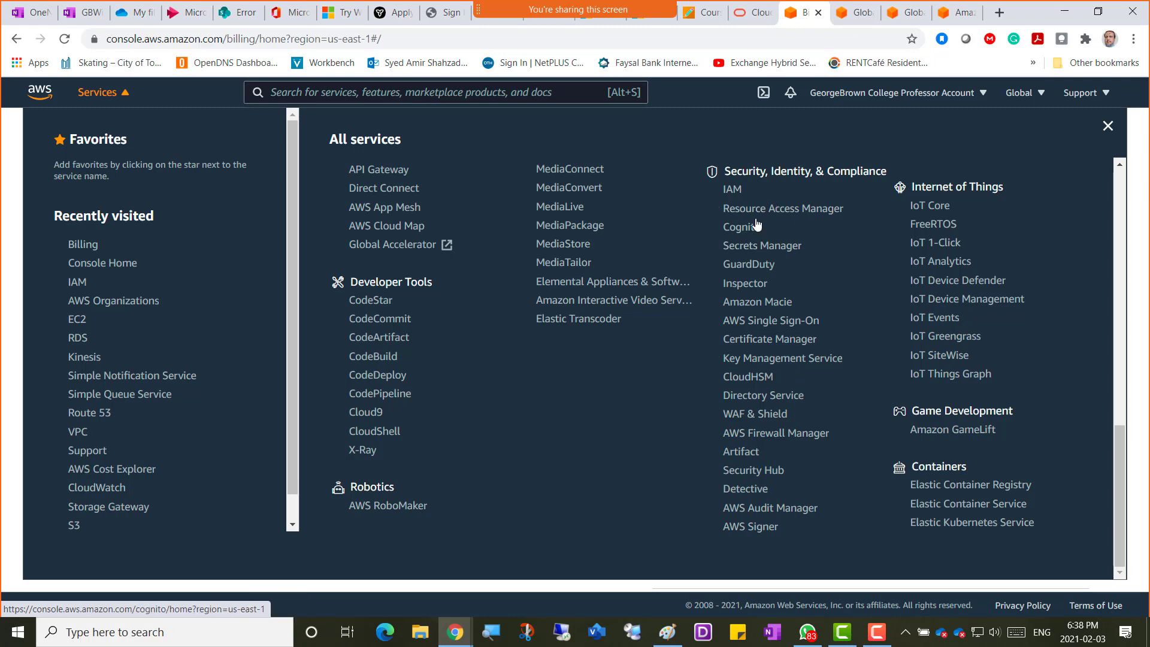
{"action": "scroll", "coordinate": [853, 242], "scroll_direction": "up", "scroll_amount": 10}
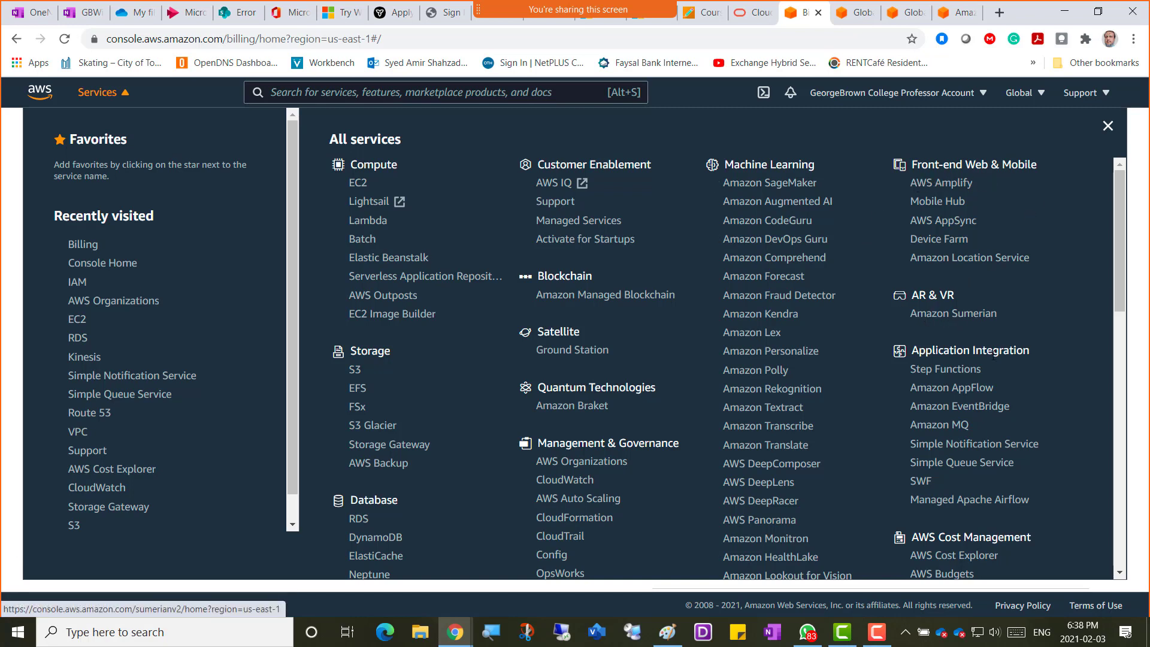
{"action": "scroll", "coordinate": [955, 365], "scroll_direction": "down", "scroll_amount": 2}
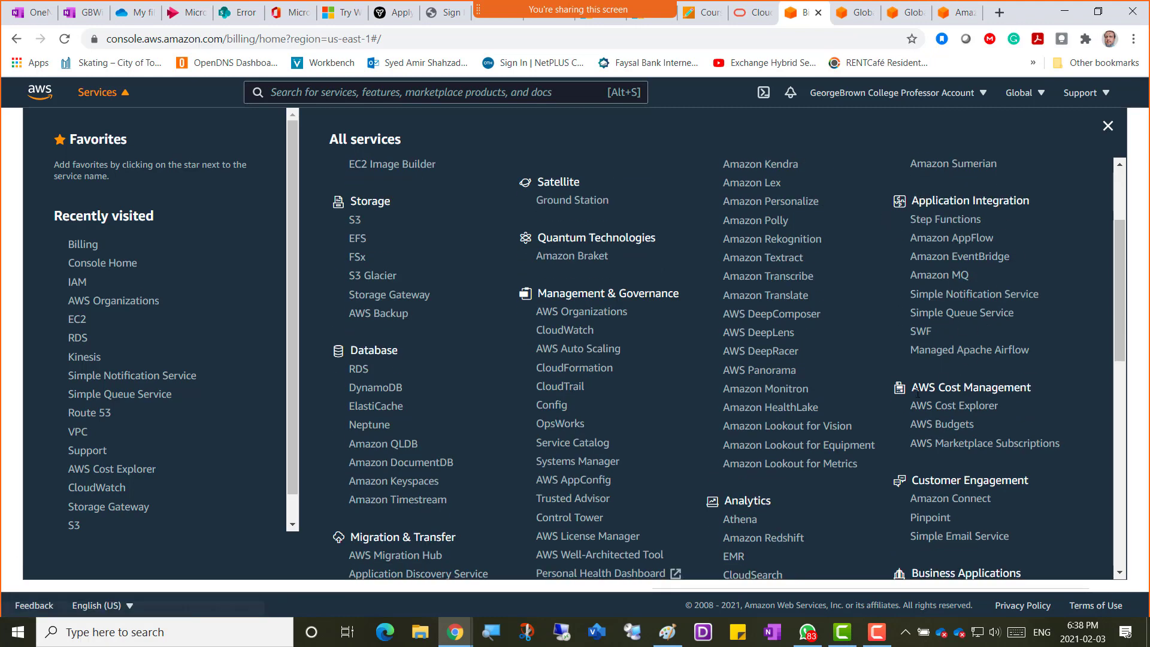
{"action": "scroll", "coordinate": [917, 393], "scroll_direction": "down", "scroll_amount": 3}
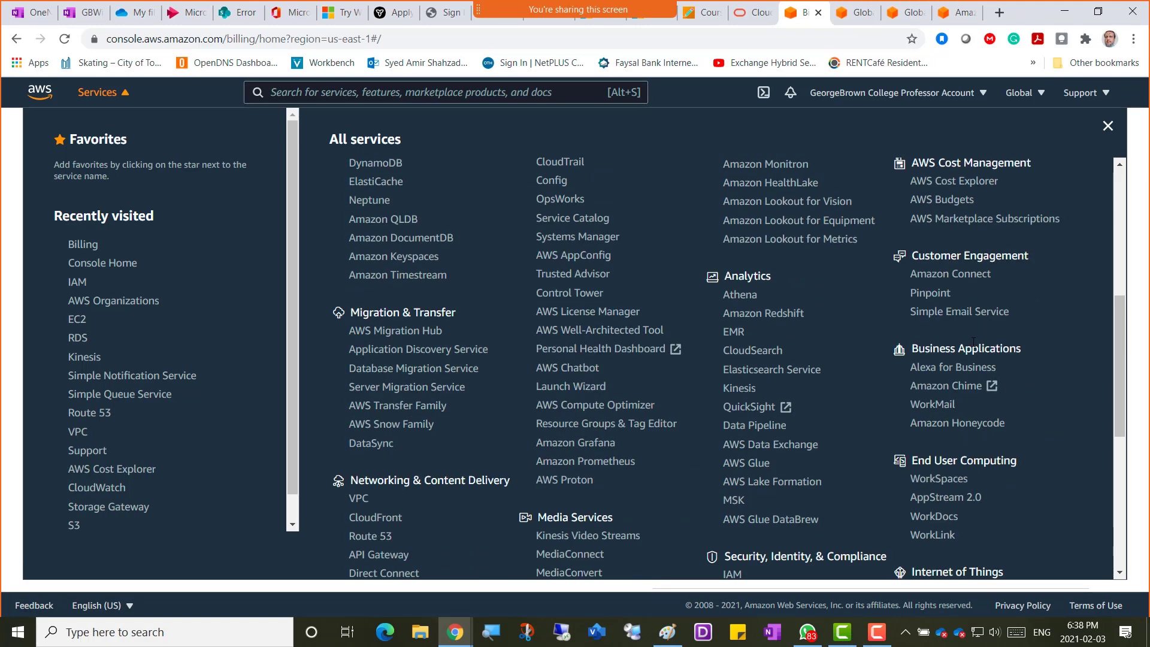
{"action": "scroll", "coordinate": [925, 369], "scroll_direction": "down", "scroll_amount": 2}
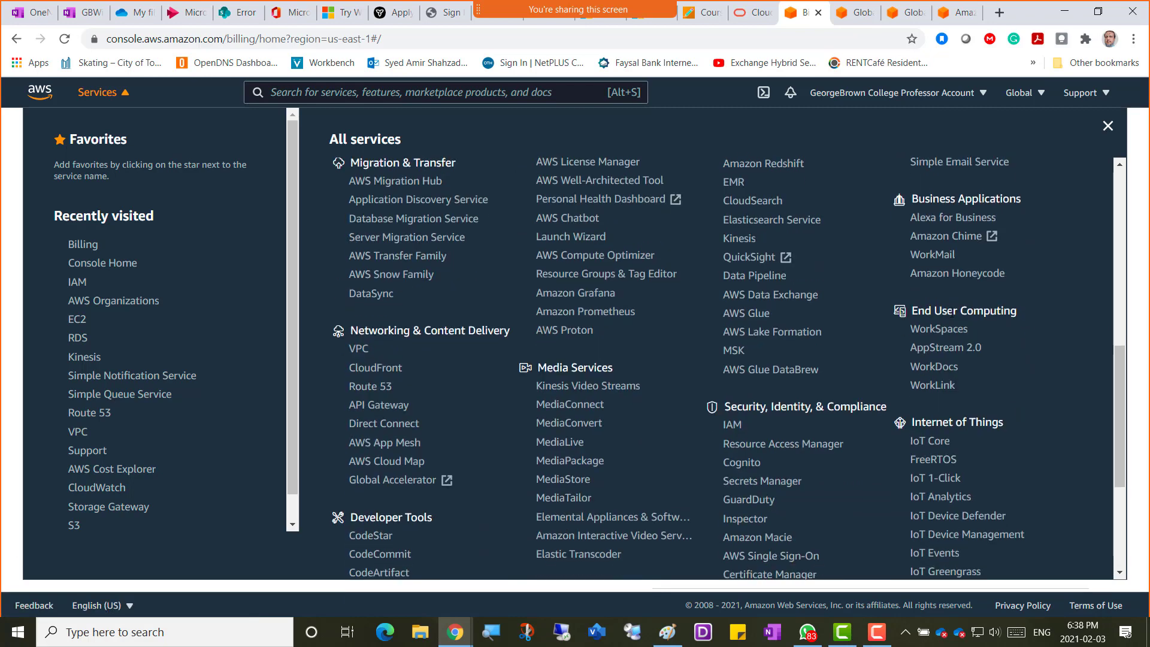
{"action": "scroll", "coordinate": [928, 374], "scroll_direction": "down", "scroll_amount": 2}
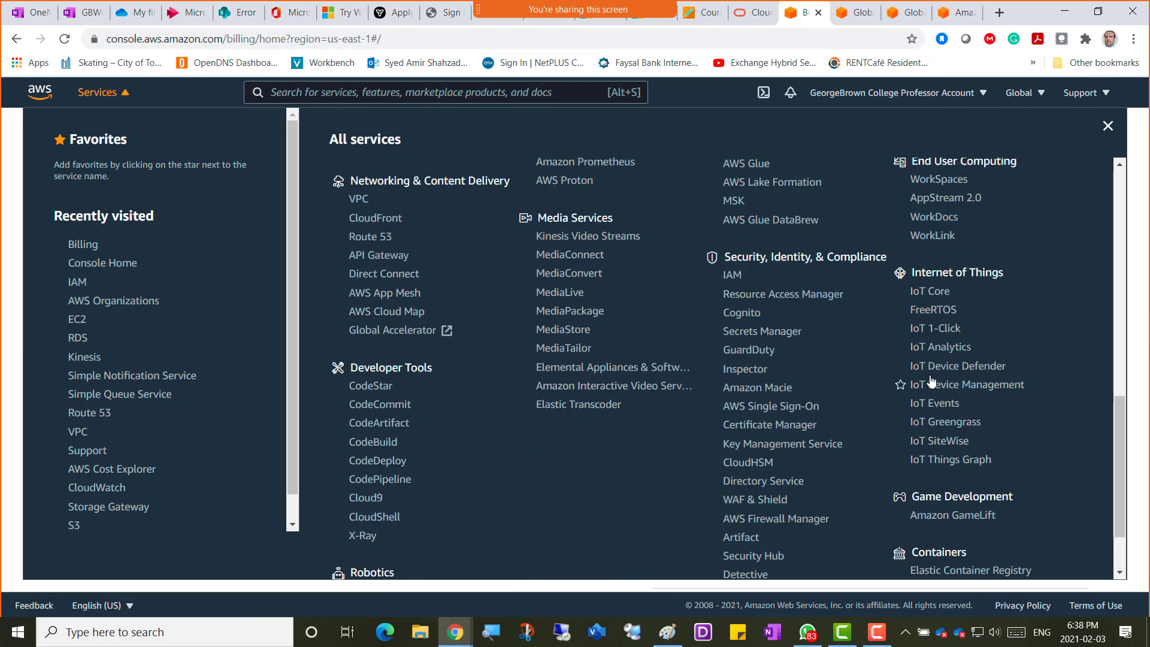
{"action": "scroll", "coordinate": [991, 376], "scroll_direction": "down", "scroll_amount": 1}
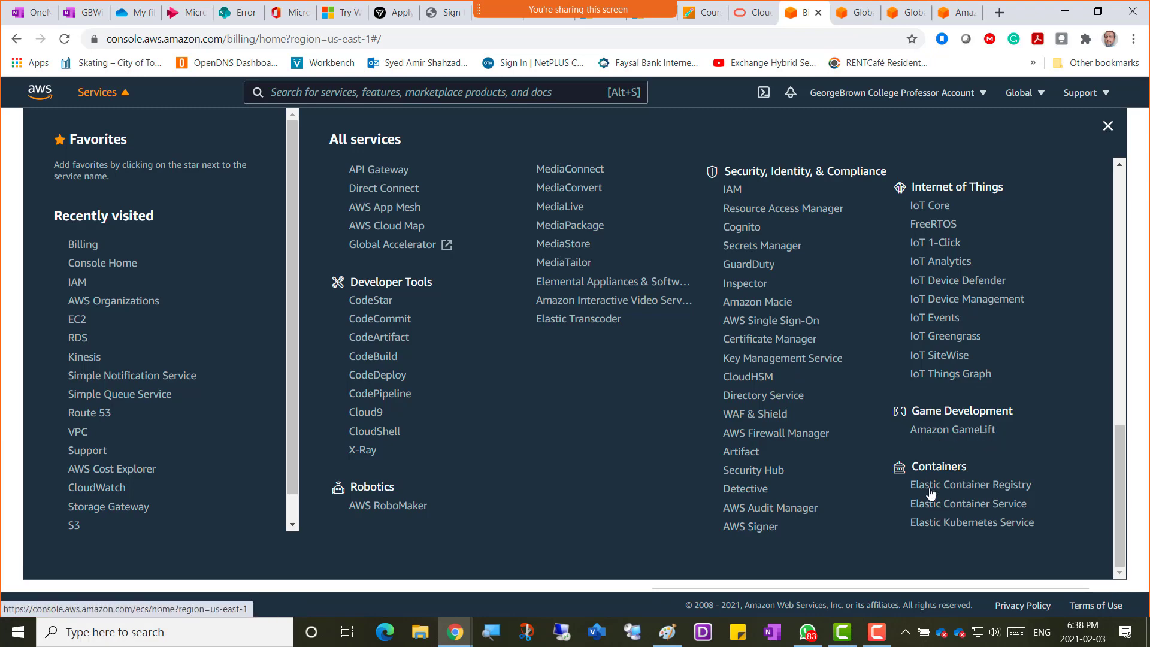
{"action": "scroll", "coordinate": [738, 281], "scroll_direction": "up", "scroll_amount": 2}
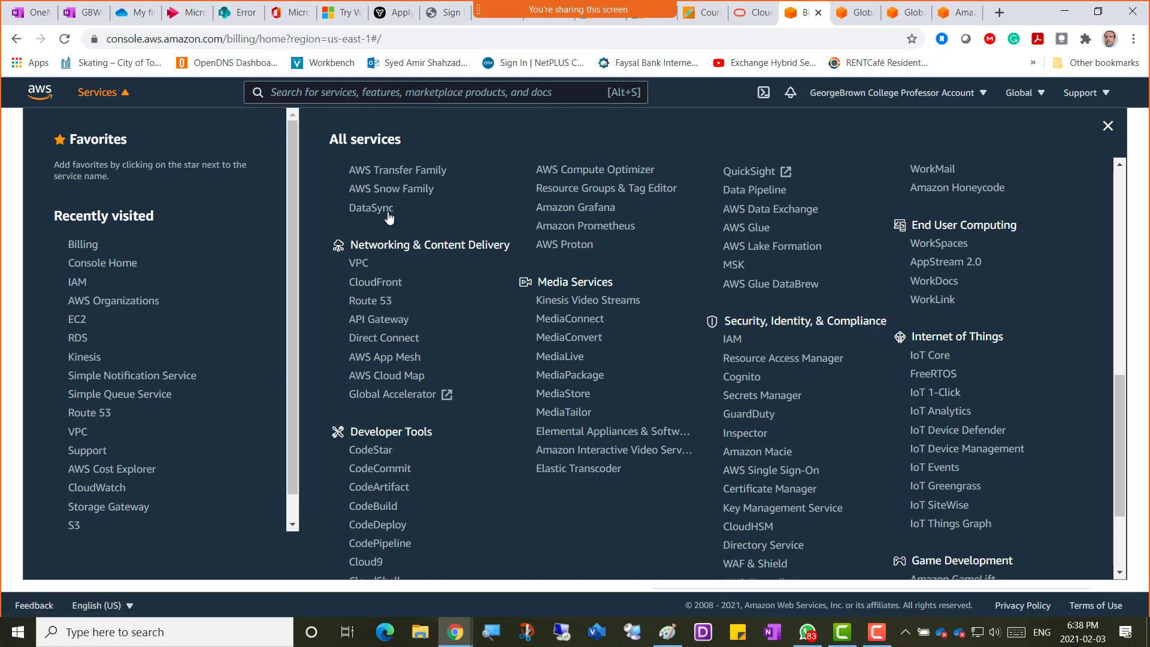
Open the IAM dashboard from the Services menu and select the IAM users sign-in URL.
{"action": "left_click", "coordinate": [732, 339]}
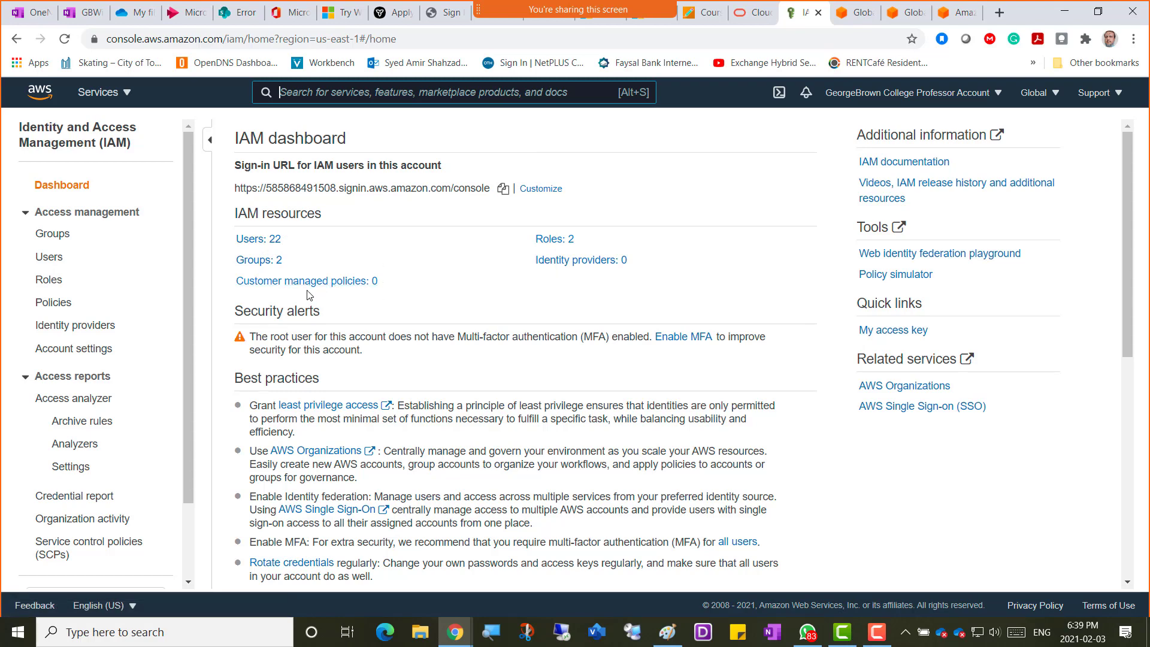
{"action": "triple_click", "coordinate": [235, 188]}
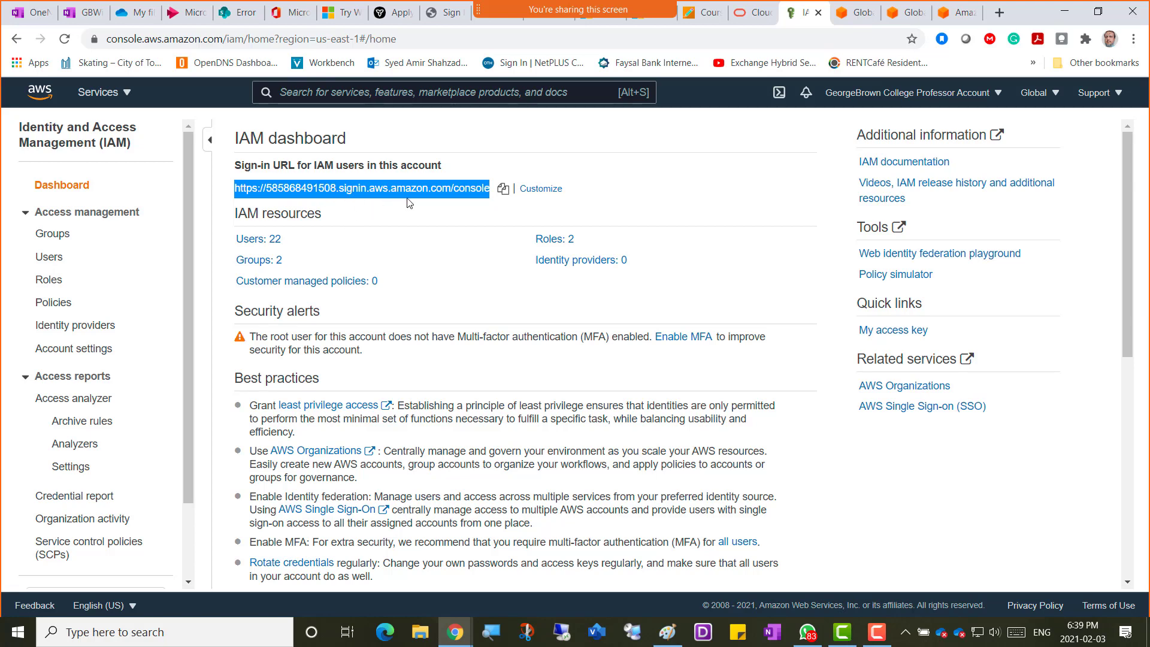
Enter the account alias WEDNESDAY-COMP3108Winter2021 and try to create it.
{"action": "left_click", "coordinate": [535, 190]}
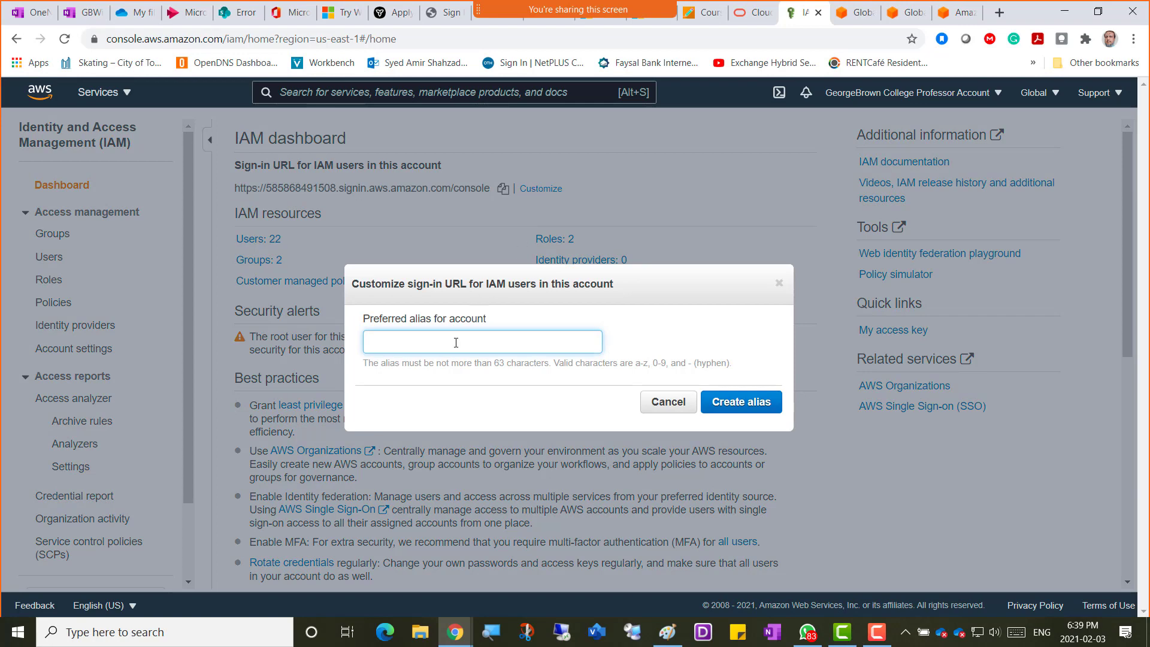
{"action": "type", "text": "COMP31"}
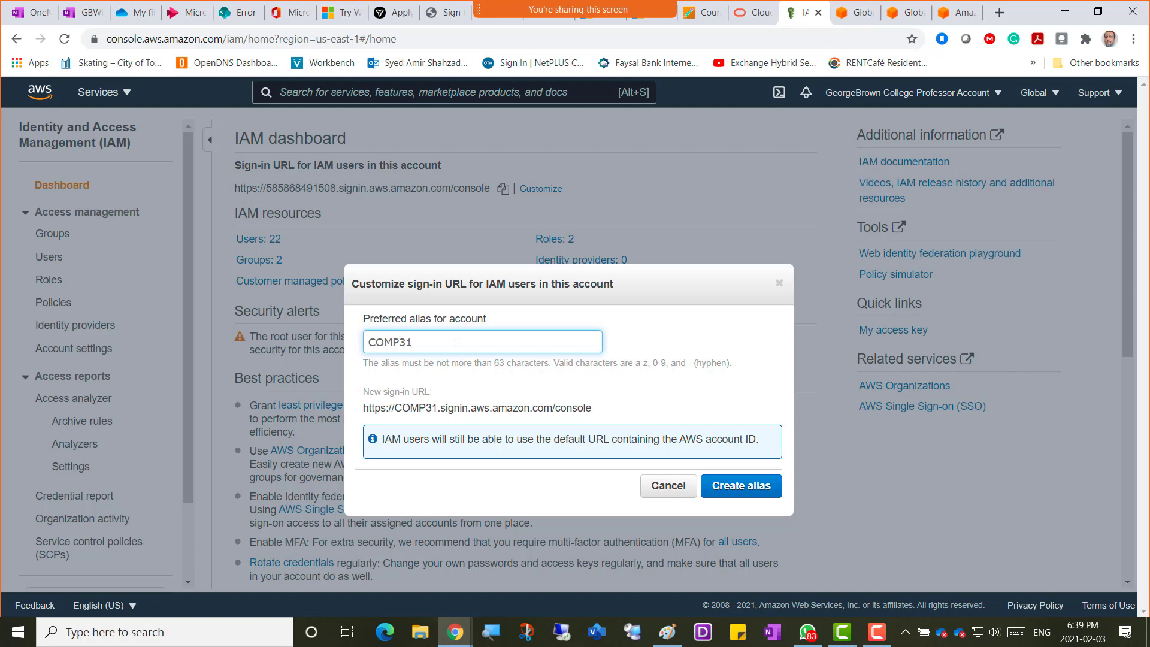
{"action": "type", "text": "08Winter"}
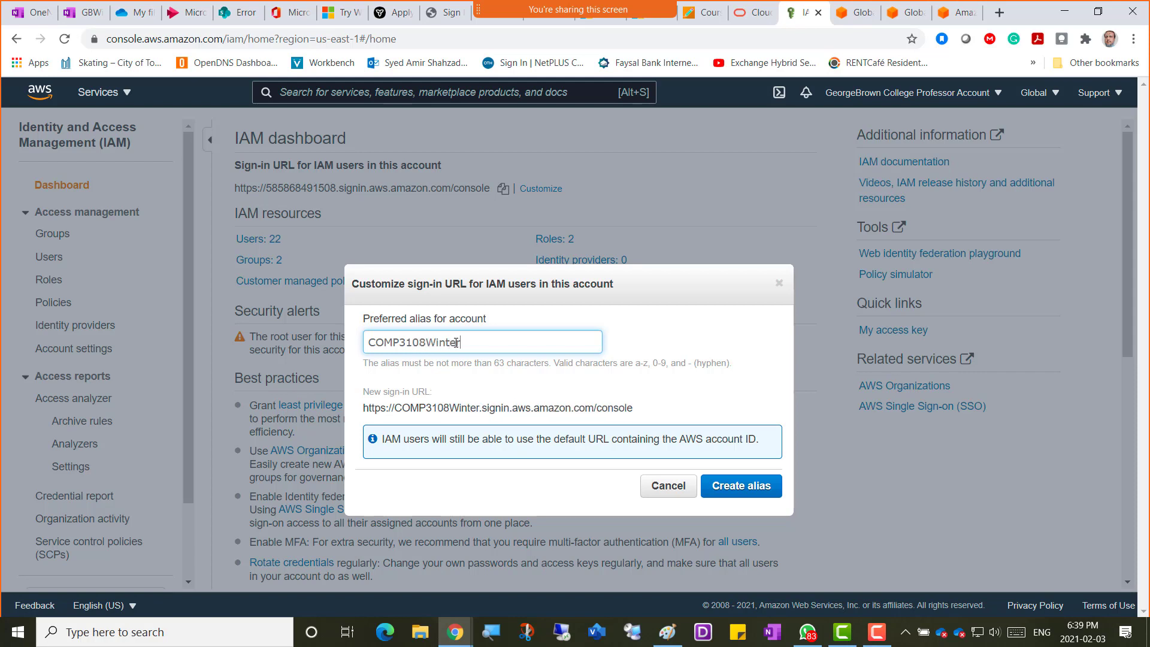
{"action": "type", "text": "20"}
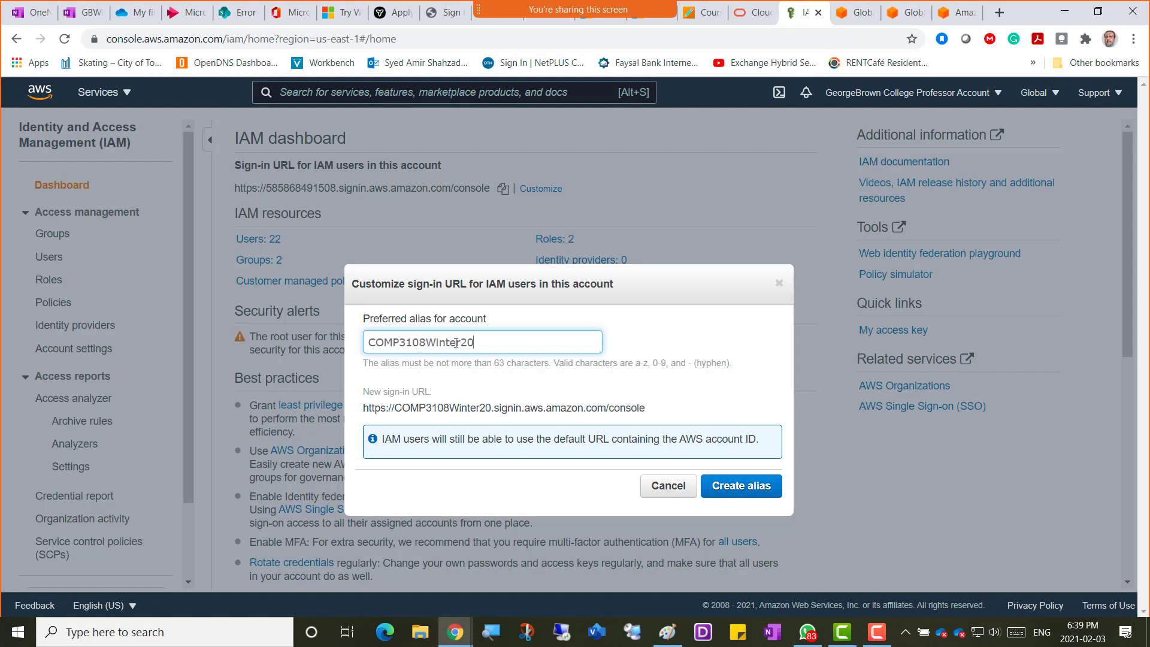
{"action": "type", "text": "21"}
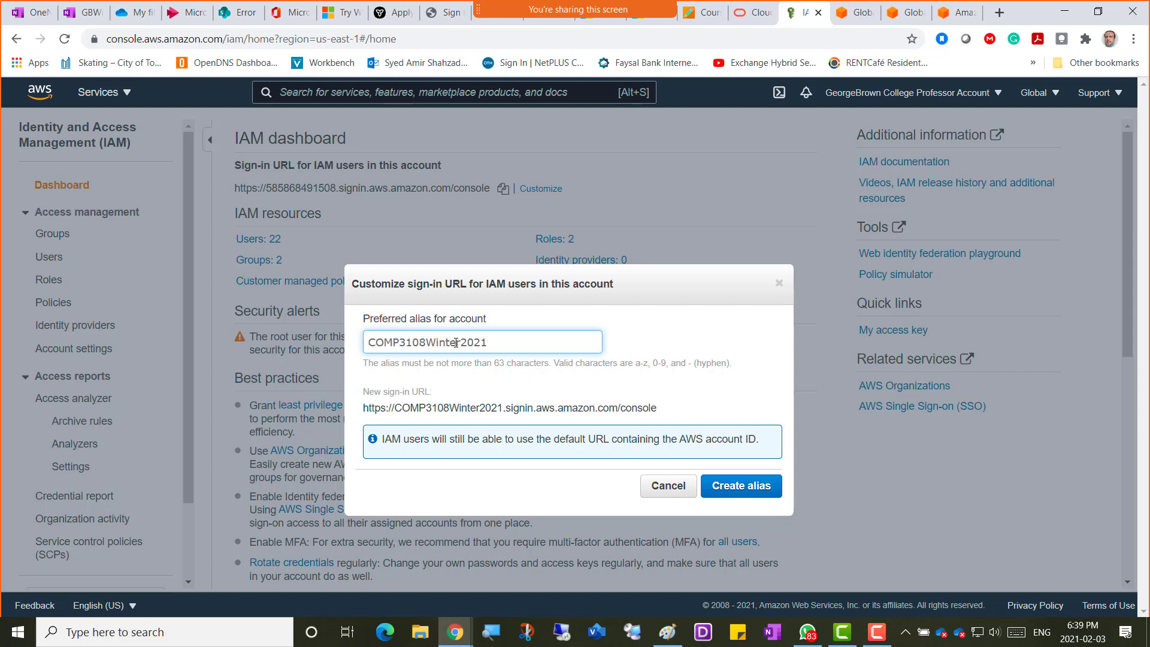
{"action": "key", "text": "Home"}
{"action": "type", "text": "WEDNES"}
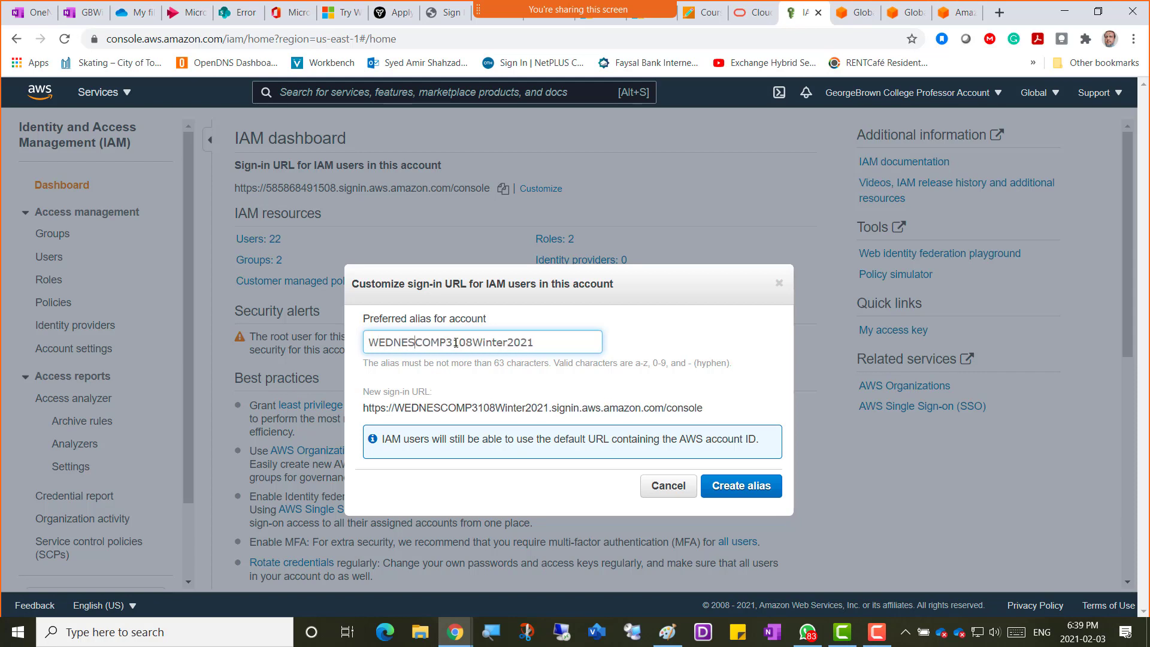
{"action": "type", "text": "DAY-"}
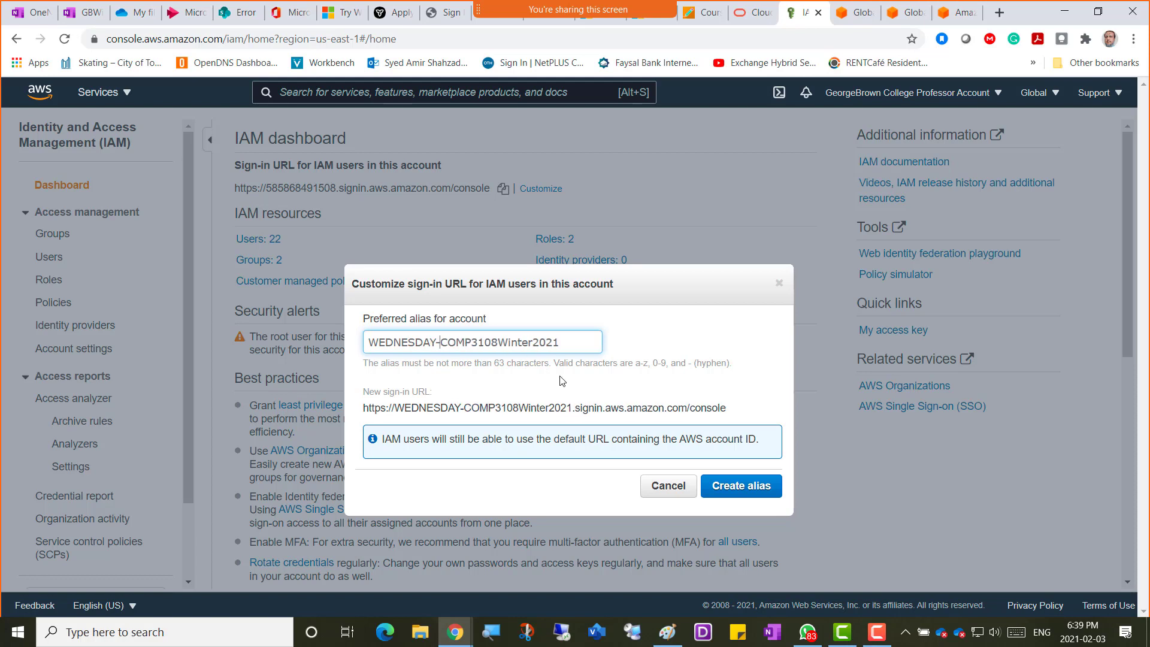
{"action": "left_click", "coordinate": [750, 491]}
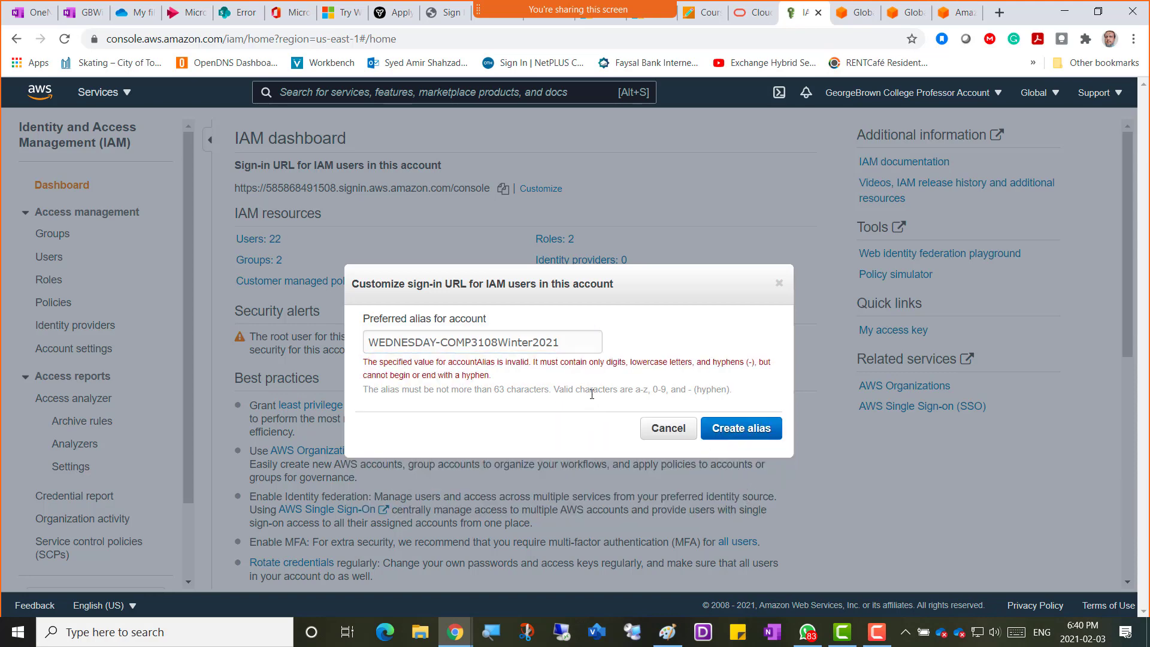
Lowercase the alias to wednesday-comp3108winter2021 to clear the error and create it.
{"action": "left_click", "coordinate": [565, 341]}
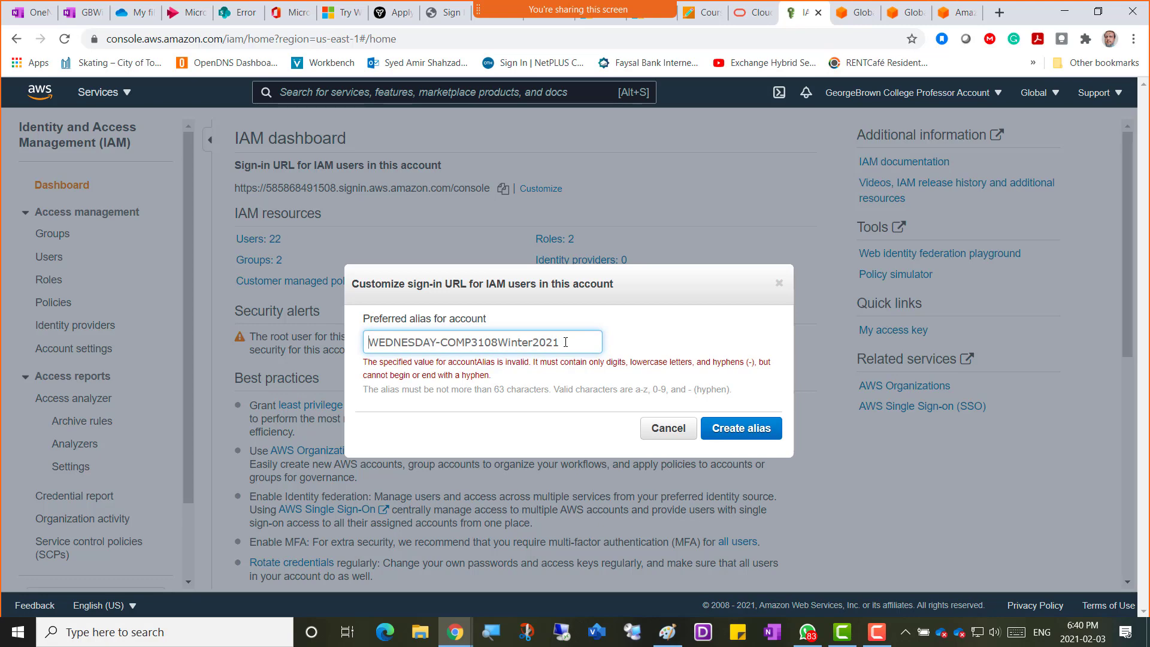
{"action": "key", "text": "shift+Right"}
{"action": "key", "text": "shift+Right"}
{"action": "key", "text": "shift+Right"}
{"action": "key", "text": "shift+Right"}
{"action": "key", "text": "shift+Right"}
{"action": "key", "text": "shift+Right"}
{"action": "key", "text": "shift+Right"}
{"action": "key", "text": "shift+Right"}
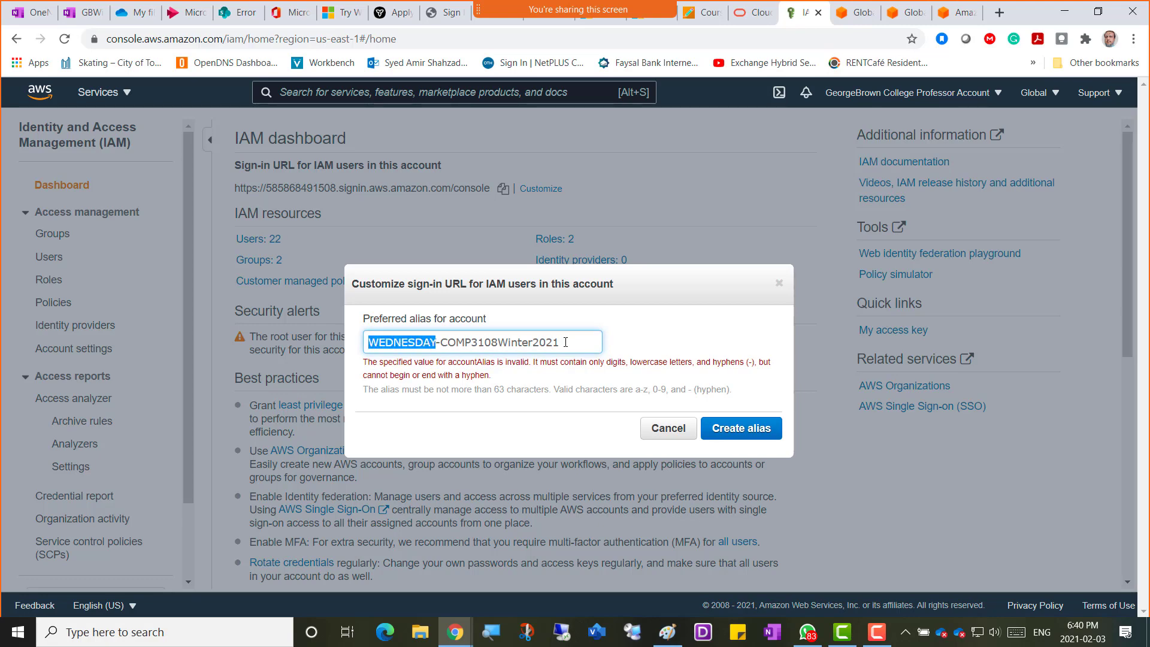
{"action": "type", "text": "wednesd"}
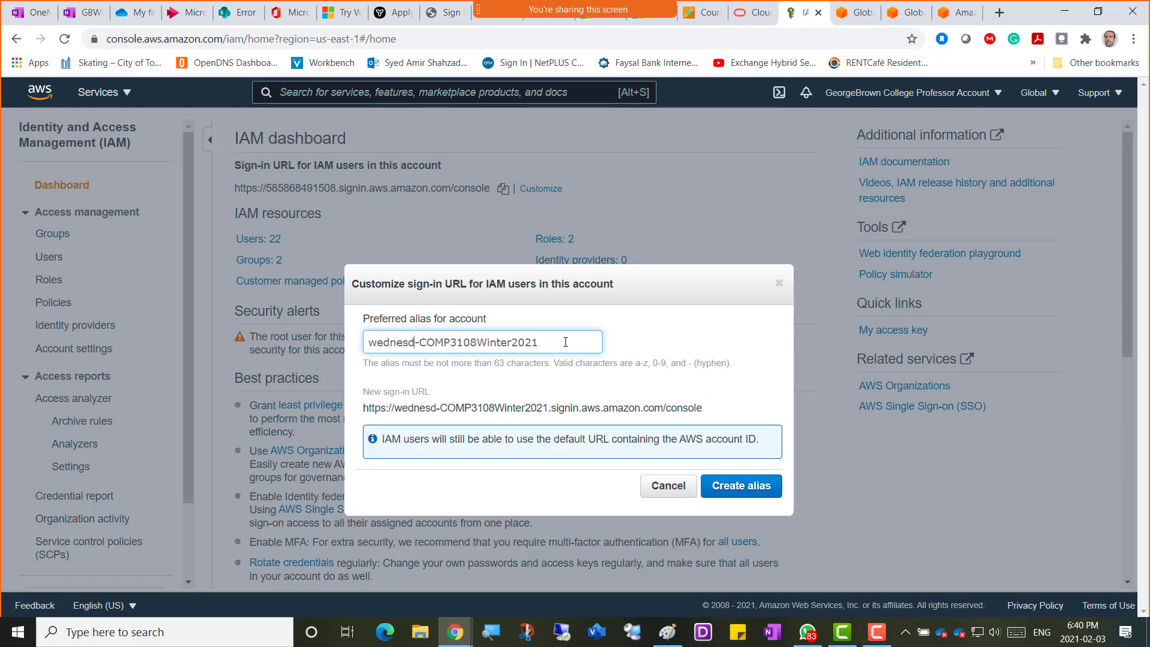
{"action": "type", "text": "ay"}
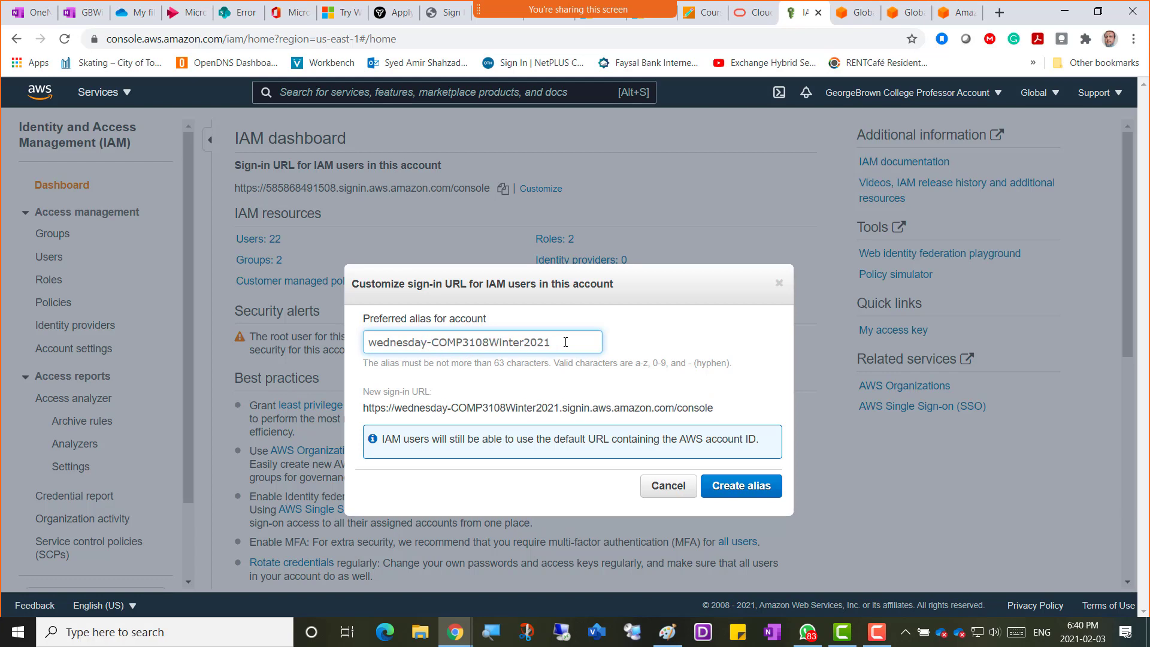
{"action": "key", "text": "shift+Right"}
{"action": "key", "text": "shift+Right"}
{"action": "key", "text": "shift+Right"}
{"action": "key", "text": "shift+Right"}
{"action": "type", "text": "comp"}
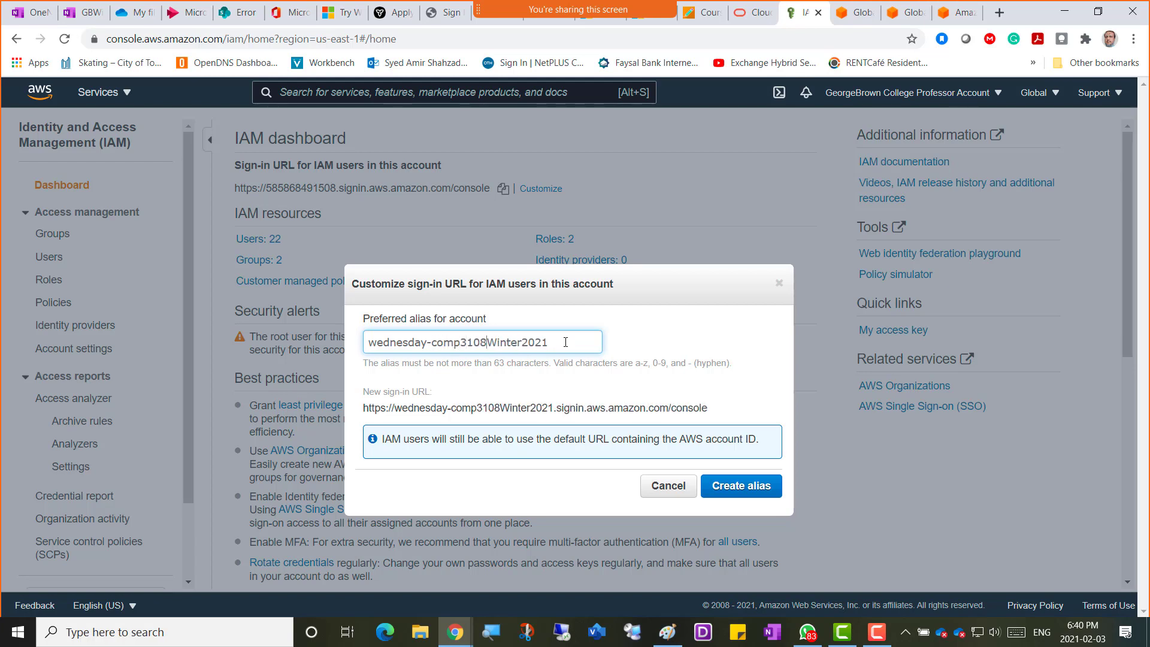
{"action": "key", "text": "shift+Right"}
{"action": "type", "text": "w"}
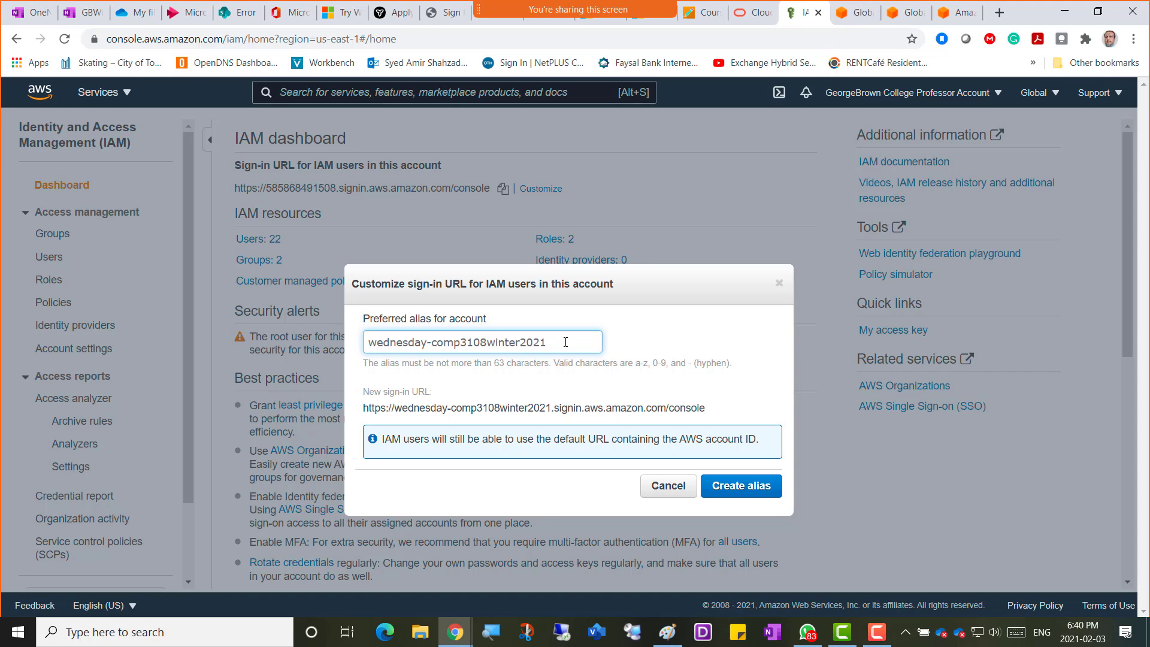
{"action": "left_click", "coordinate": [731, 488]}
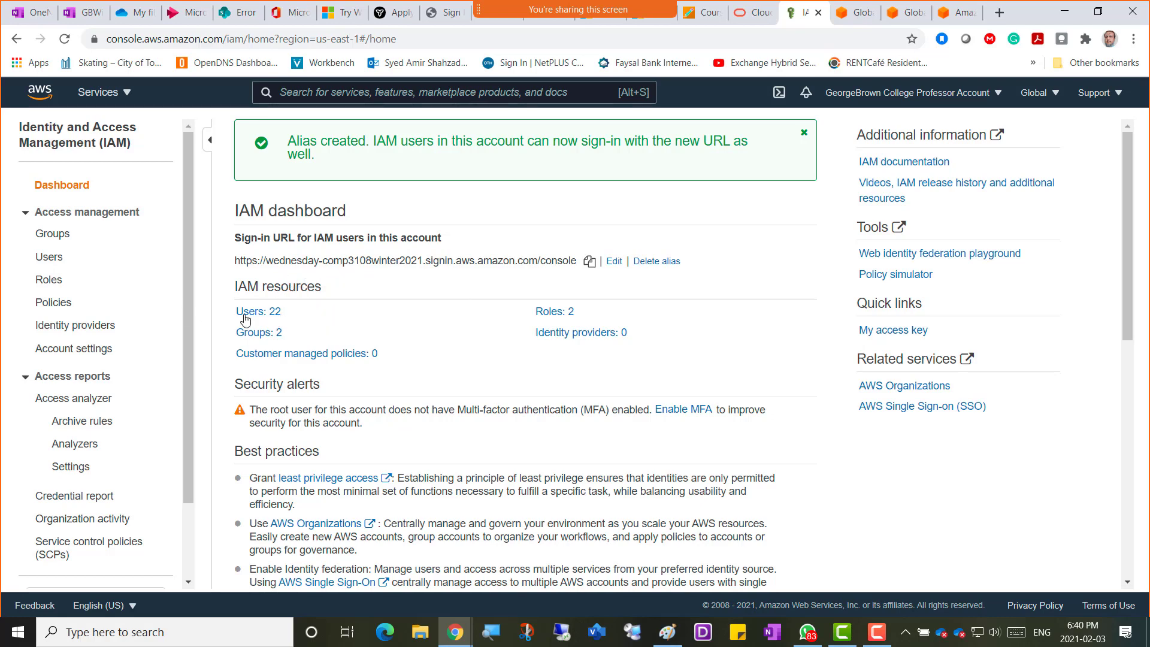
Open the IAM Users list and scroll through the 22 existing student accounts.
{"action": "left_click", "coordinate": [50, 258]}
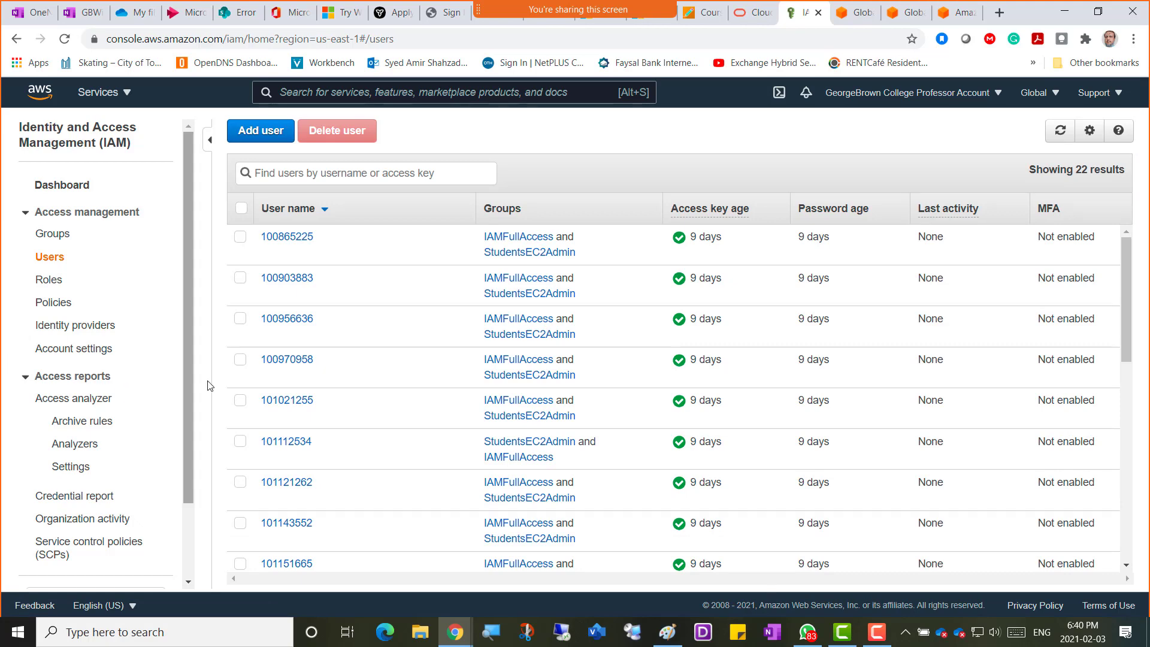
{"action": "scroll", "coordinate": [381, 431], "scroll_direction": "down", "scroll_amount": 1}
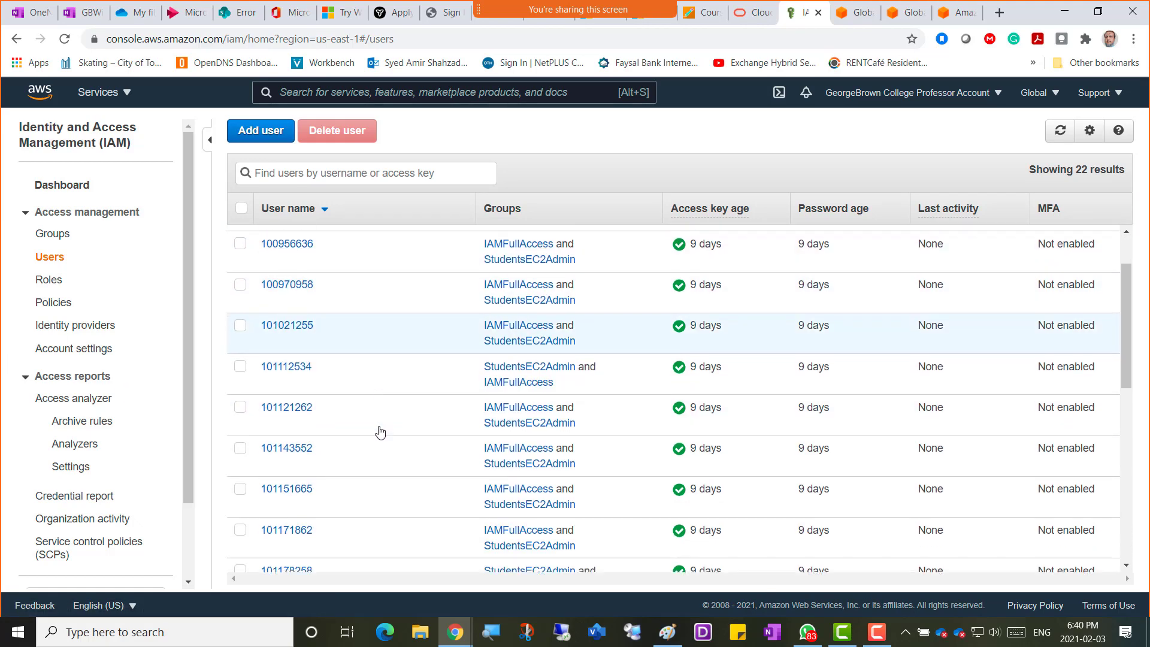
{"action": "scroll", "coordinate": [381, 431], "scroll_direction": "up", "scroll_amount": 1}
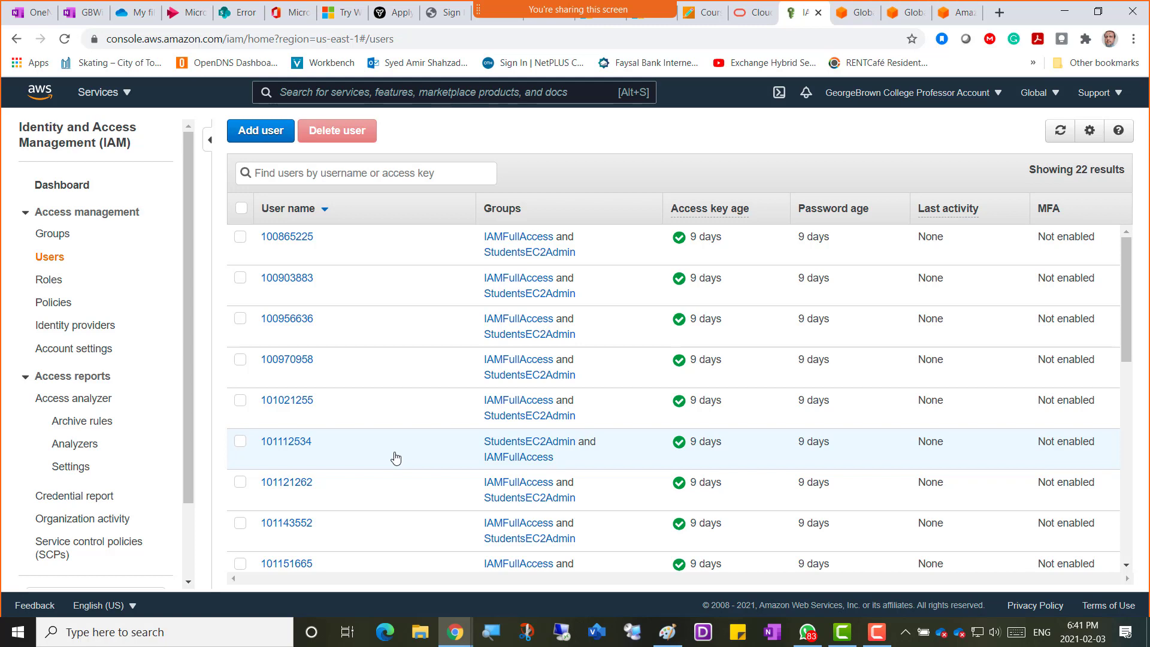
{"action": "scroll", "coordinate": [411, 473], "scroll_direction": "down", "scroll_amount": 4}
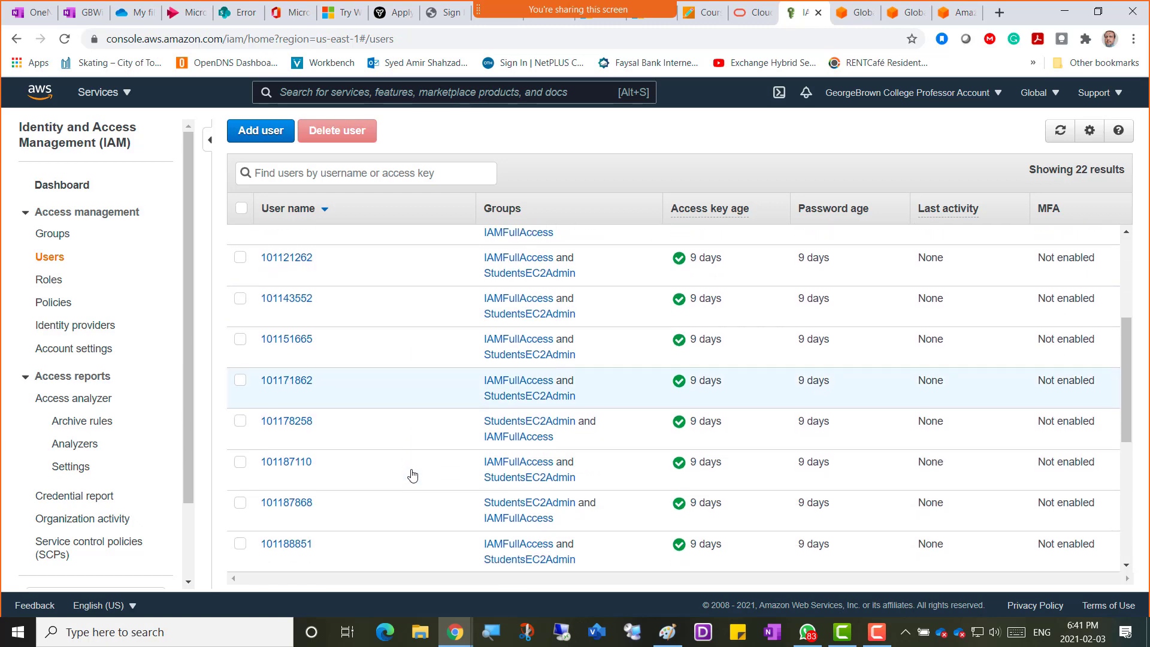
{"action": "scroll", "coordinate": [413, 475], "scroll_direction": "down", "scroll_amount": 1}
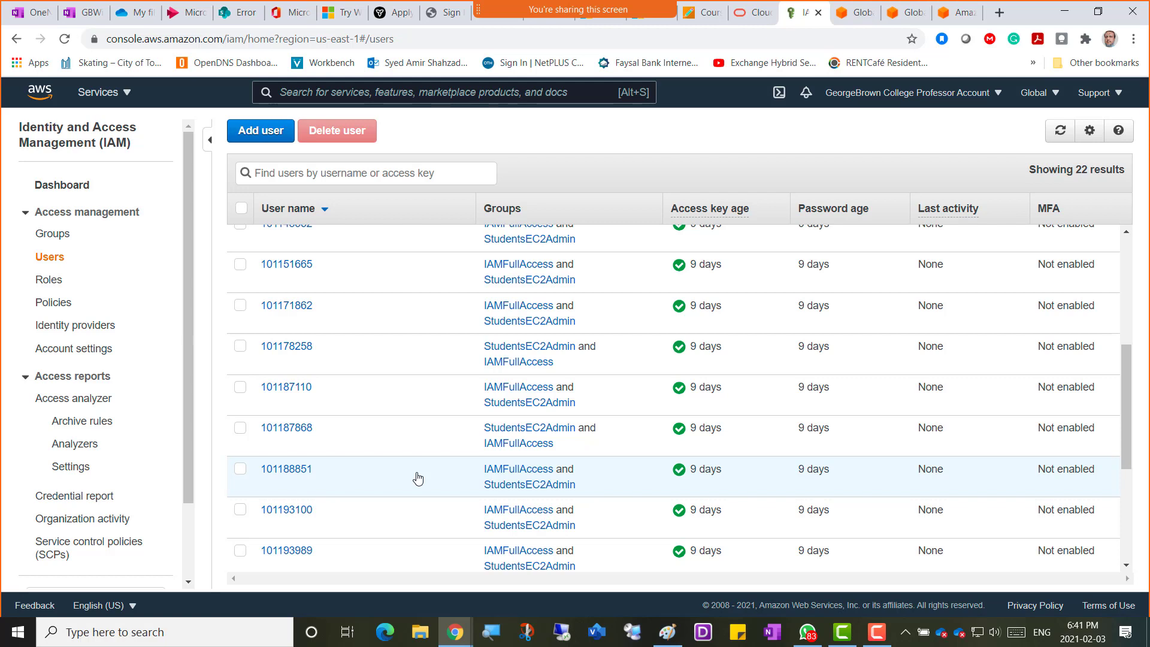
{"action": "scroll", "coordinate": [417, 478], "scroll_direction": "down", "scroll_amount": 3}
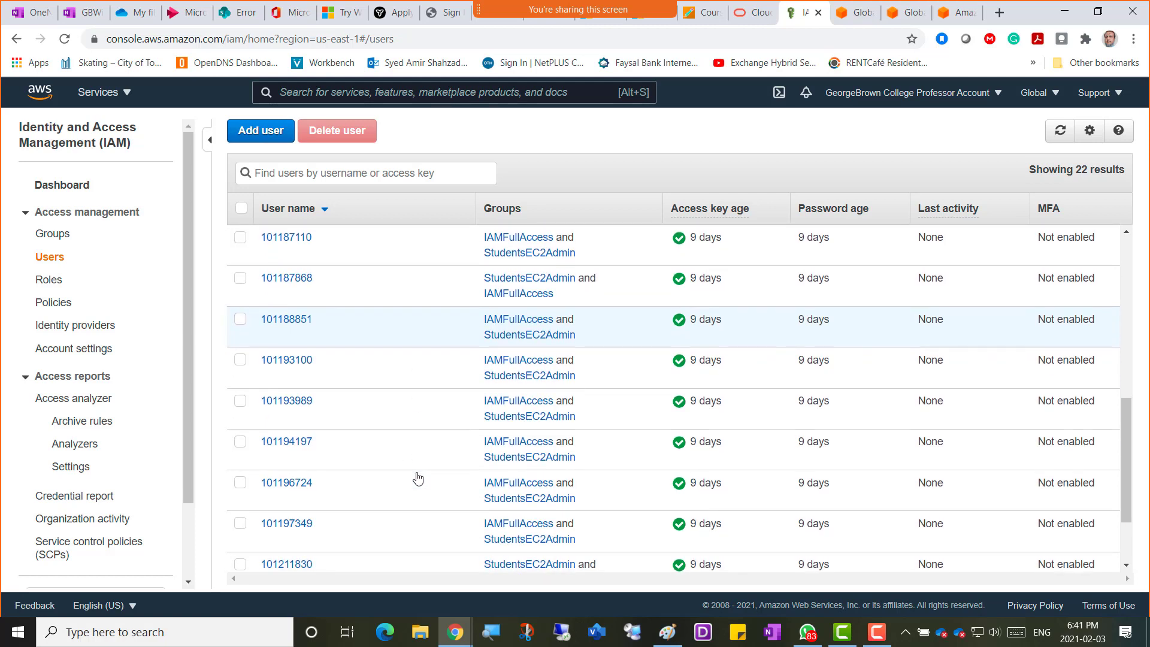
{"action": "scroll", "coordinate": [417, 478], "scroll_direction": "down", "scroll_amount": 2}
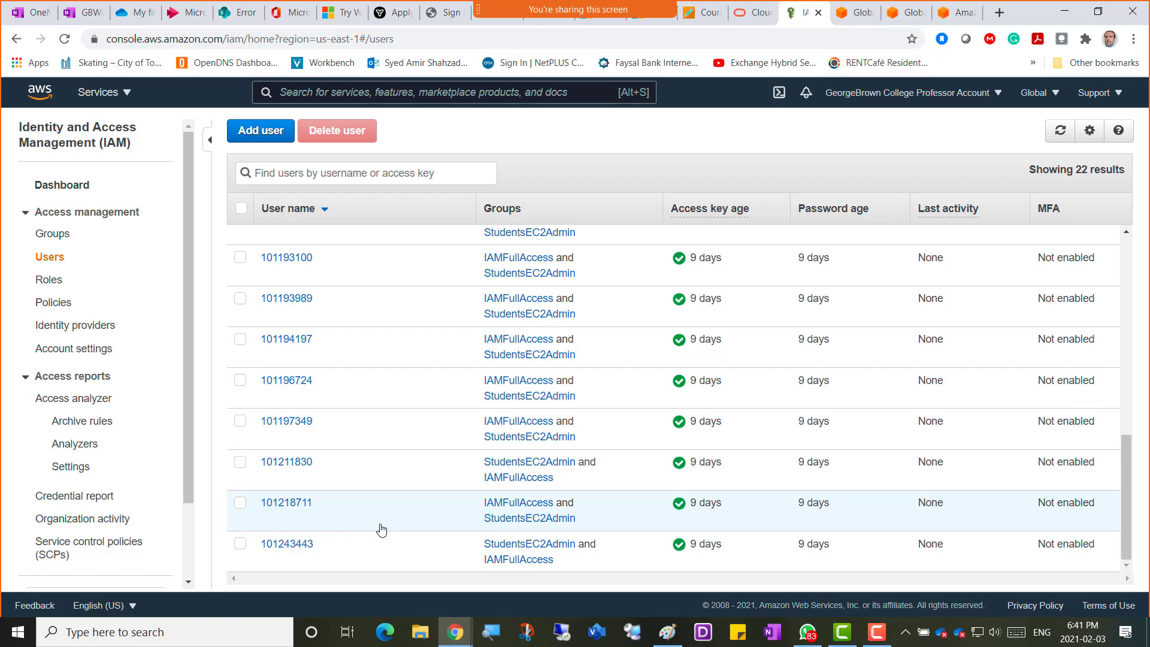
{"action": "scroll", "coordinate": [382, 530], "scroll_direction": "up", "scroll_amount": 10}
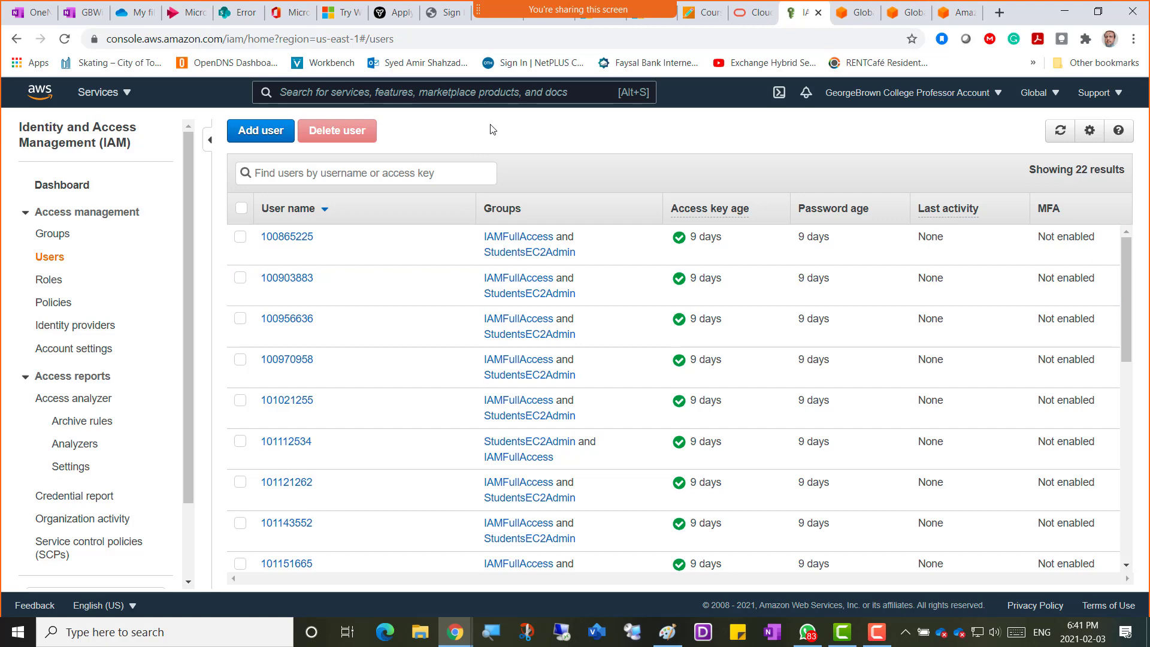
Start a new IAM user and replace the placeholder with the first student's pasted ID-based user name.
{"action": "left_click", "coordinate": [251, 137]}
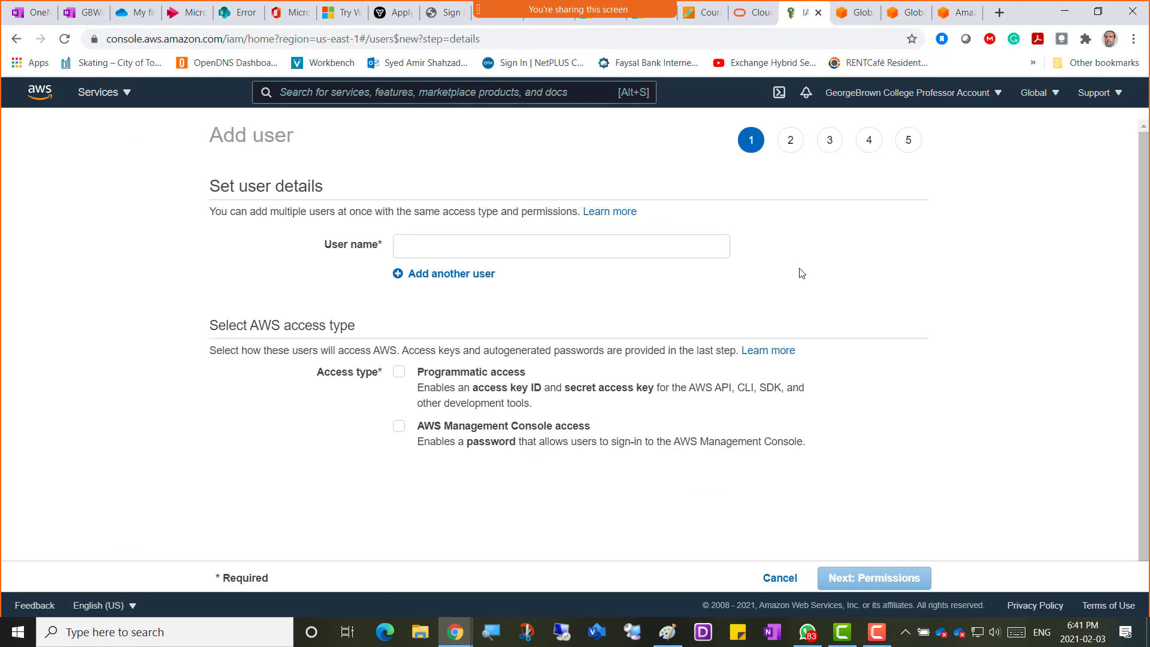
{"action": "left_click", "coordinate": [412, 245]}
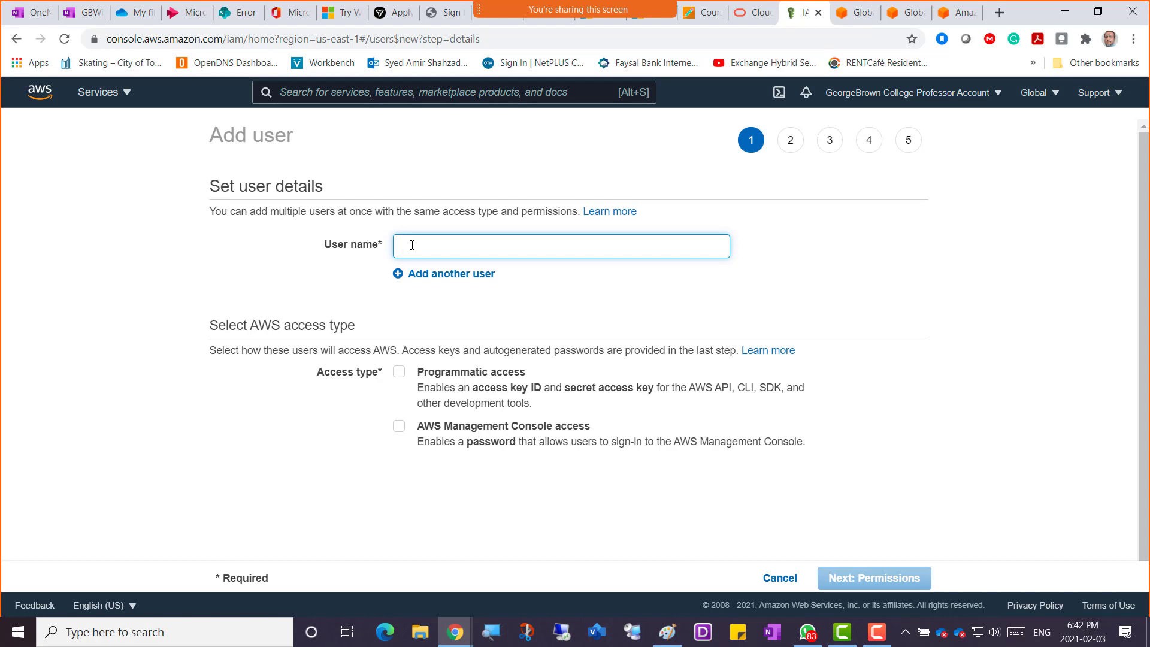
{"action": "type", "text": "Your"}
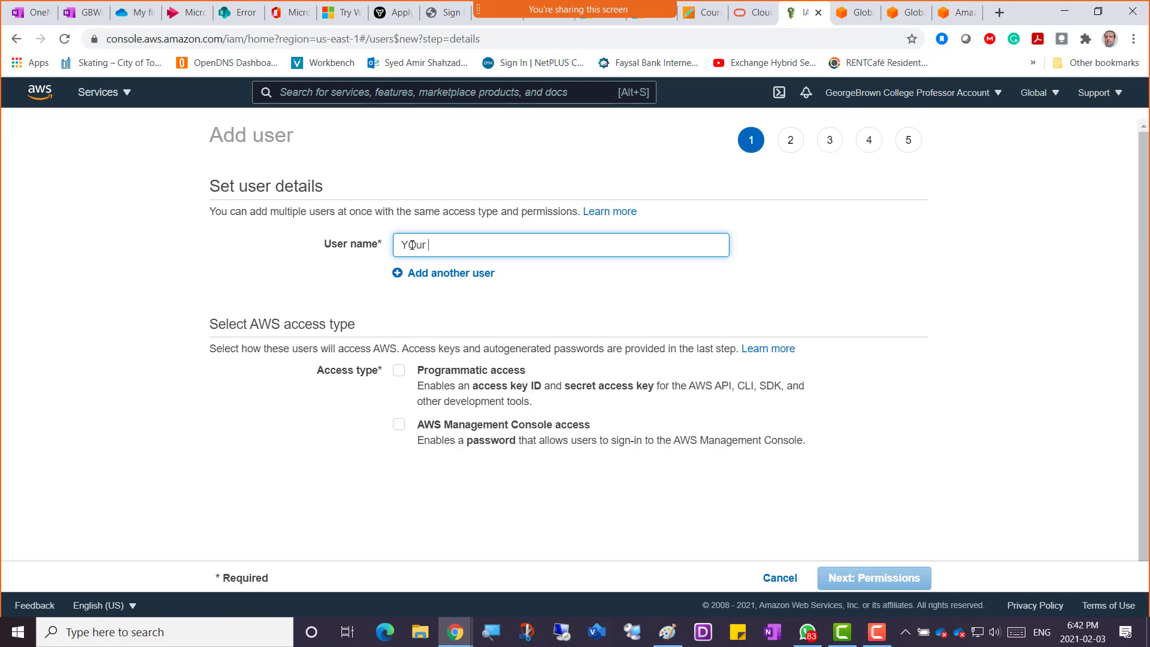
{"action": "type", "text": " College ID"}
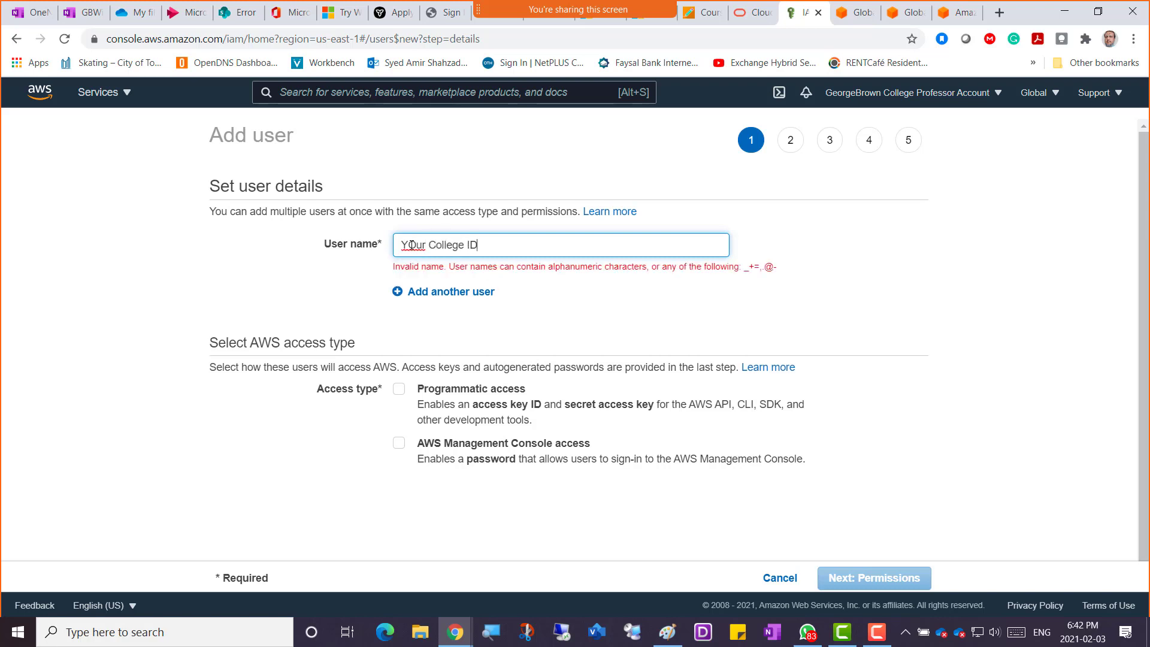
{"action": "type", "text": "-Amir"}
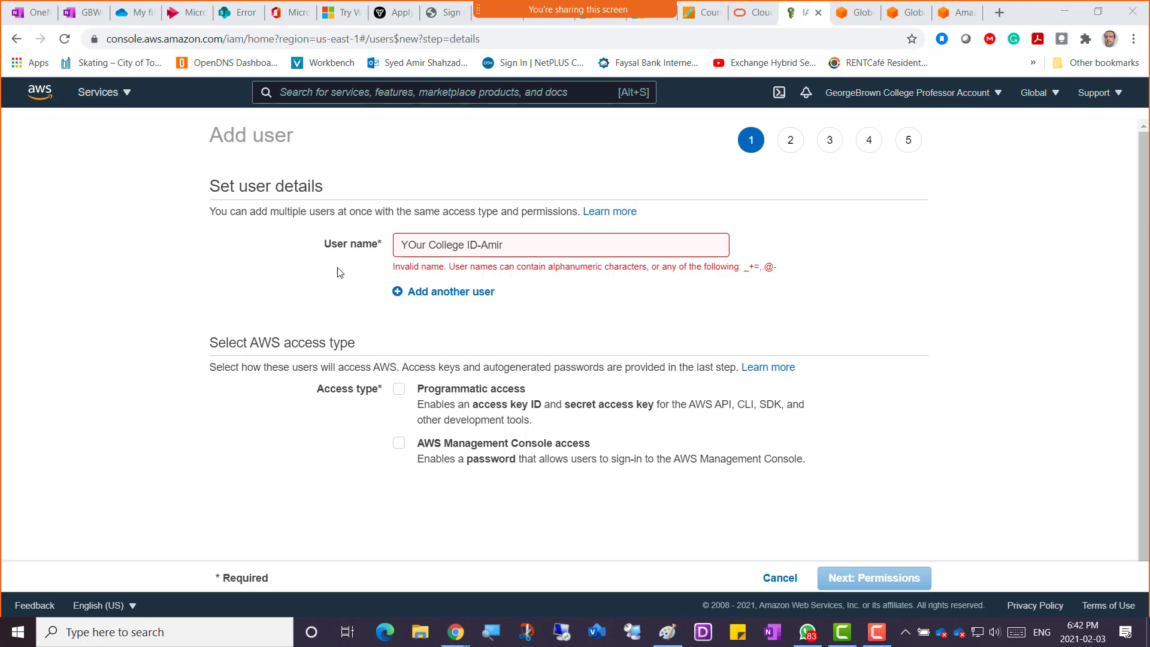
{"action": "left_click_drag", "start_coordinate": [506, 244], "coordinate": [372, 245]}
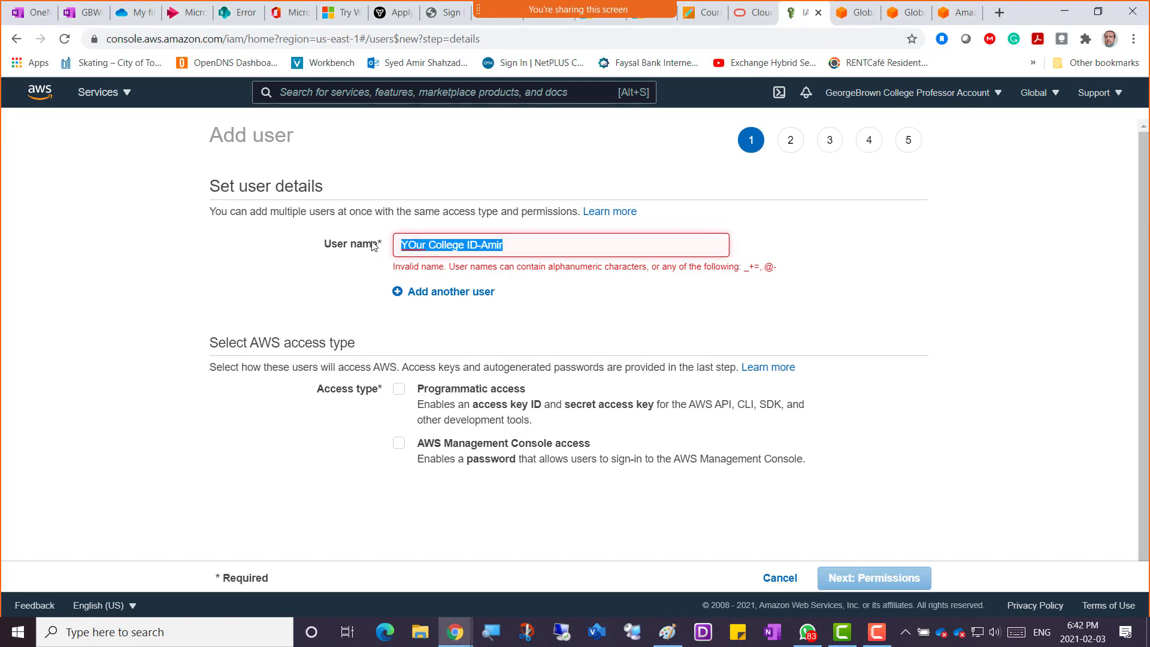
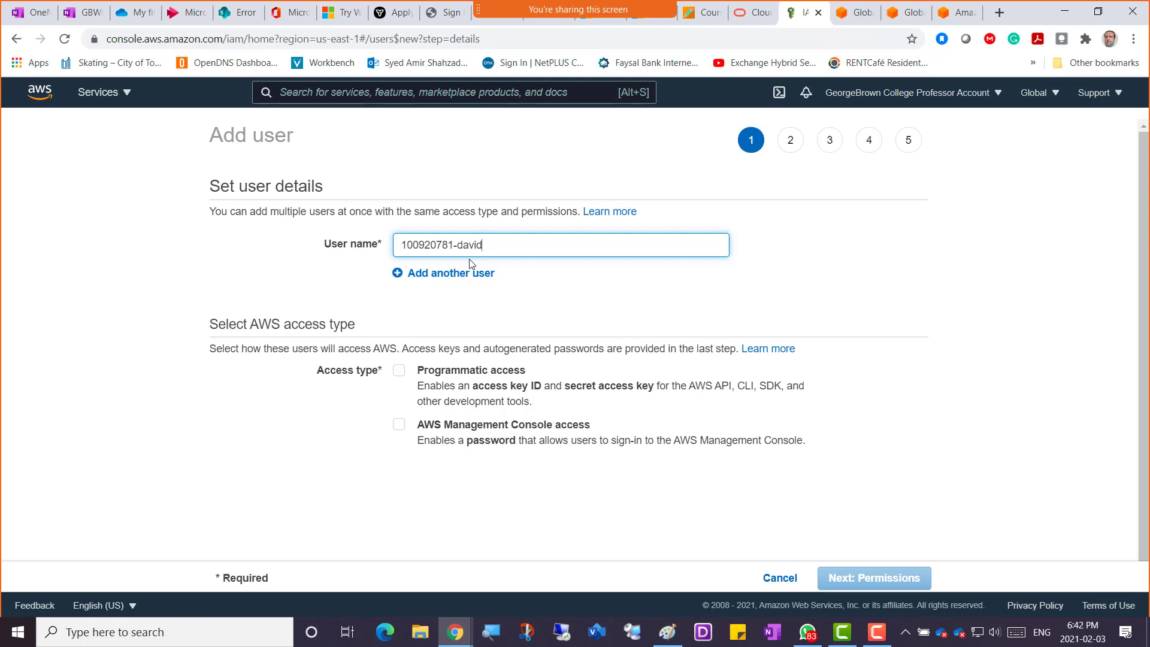
Add rows and paste the second and third students' ID-based user names.
{"action": "left_click", "coordinate": [435, 273]}
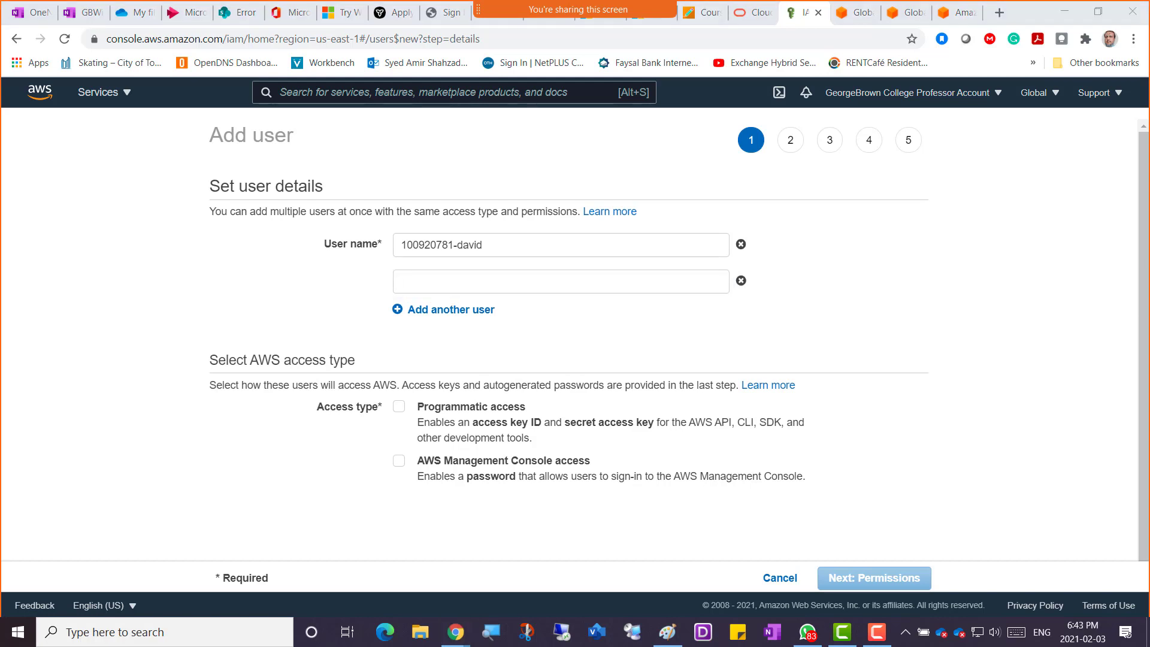
{"action": "left_click", "coordinate": [397, 282]}
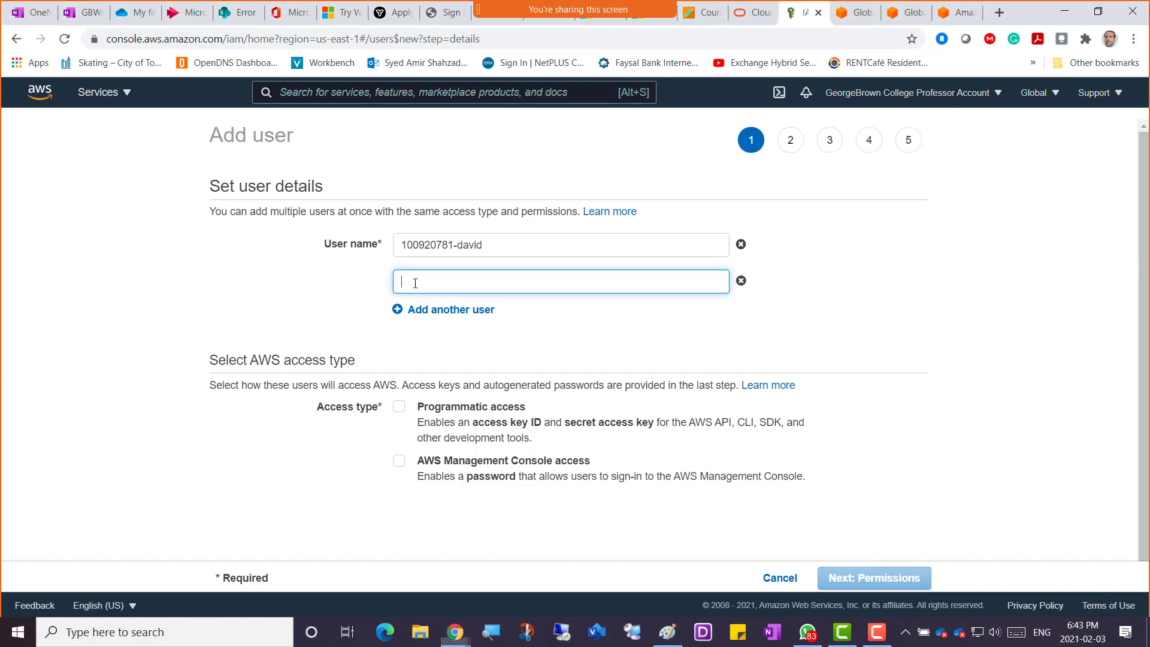
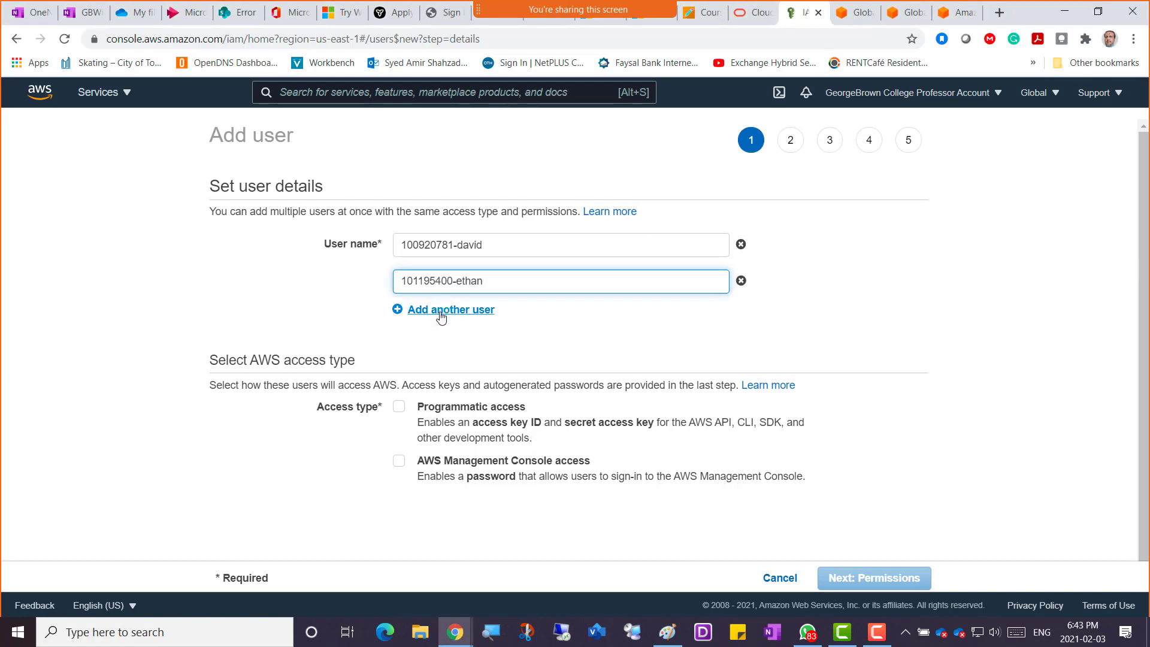
{"action": "left_click", "coordinate": [443, 310]}
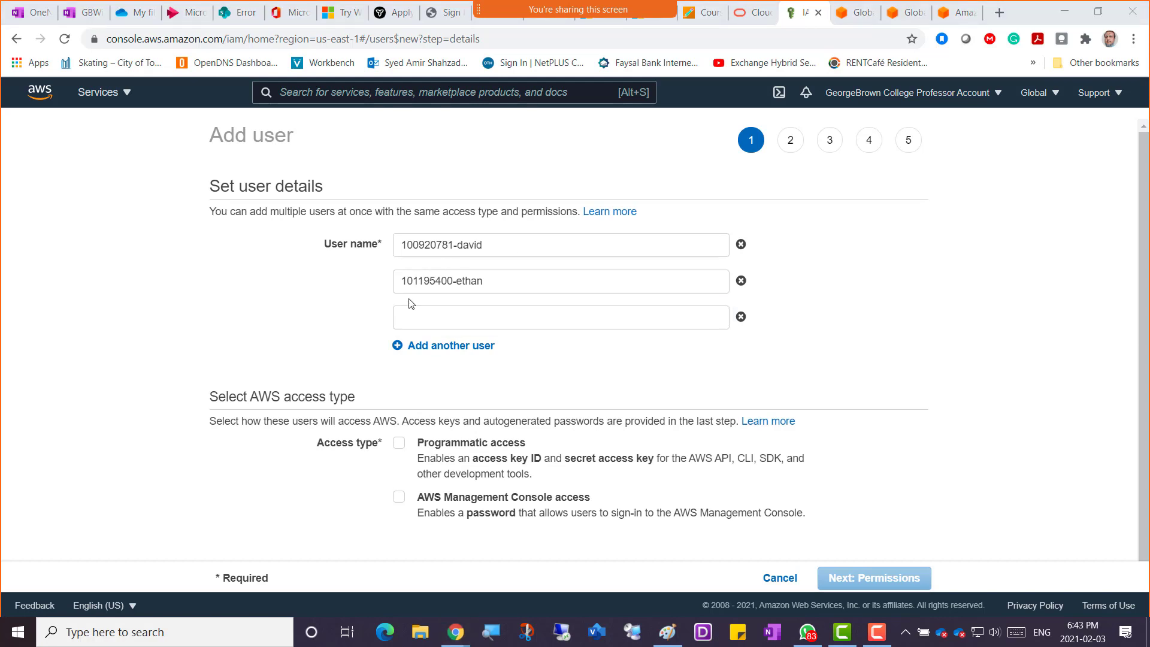
{"action": "left_click", "coordinate": [411, 314]}
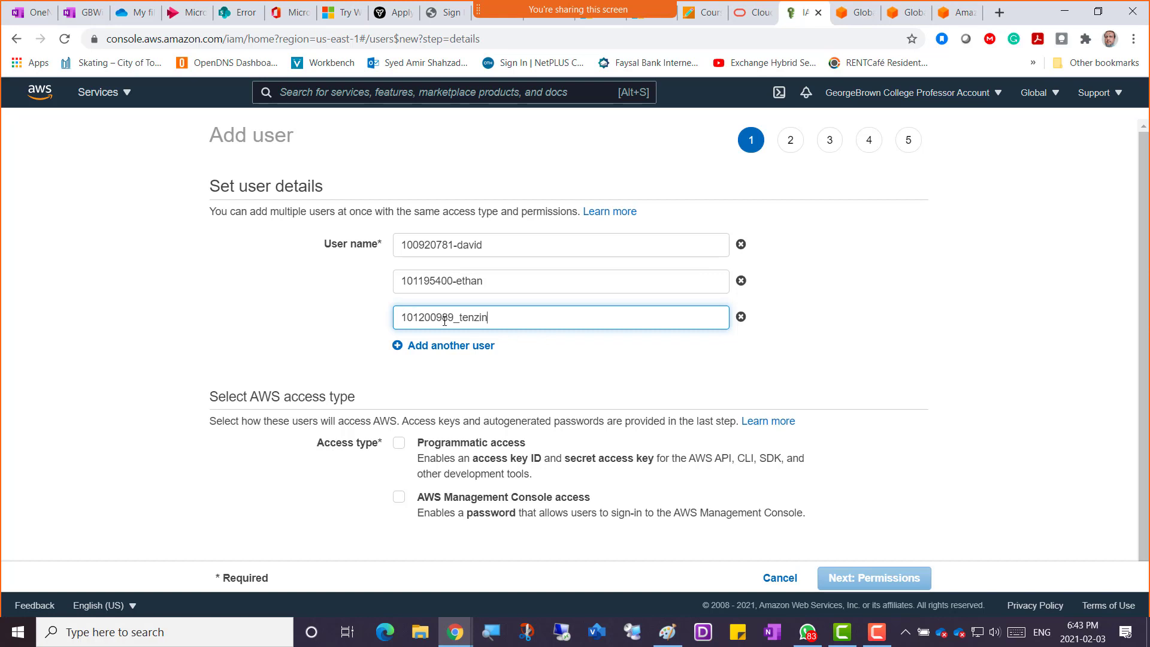
Paste the fourth and fifth students' user names, leaving an empty sixth row.
{"action": "left_click", "coordinate": [462, 345]}
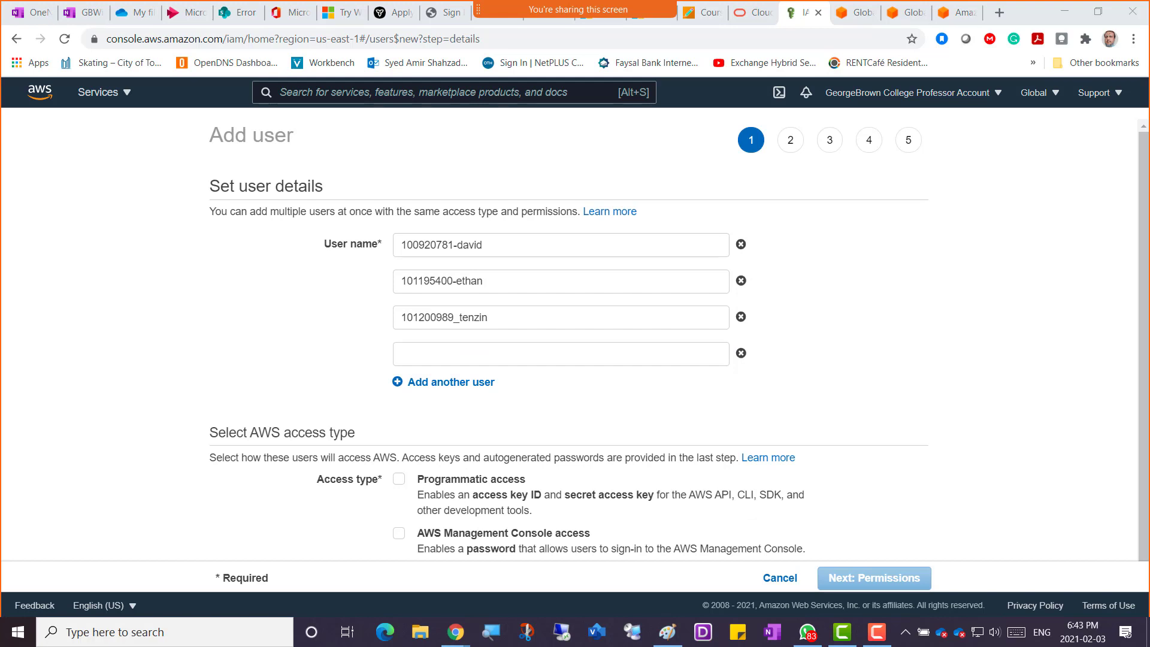
{"action": "left_click", "coordinate": [447, 357]}
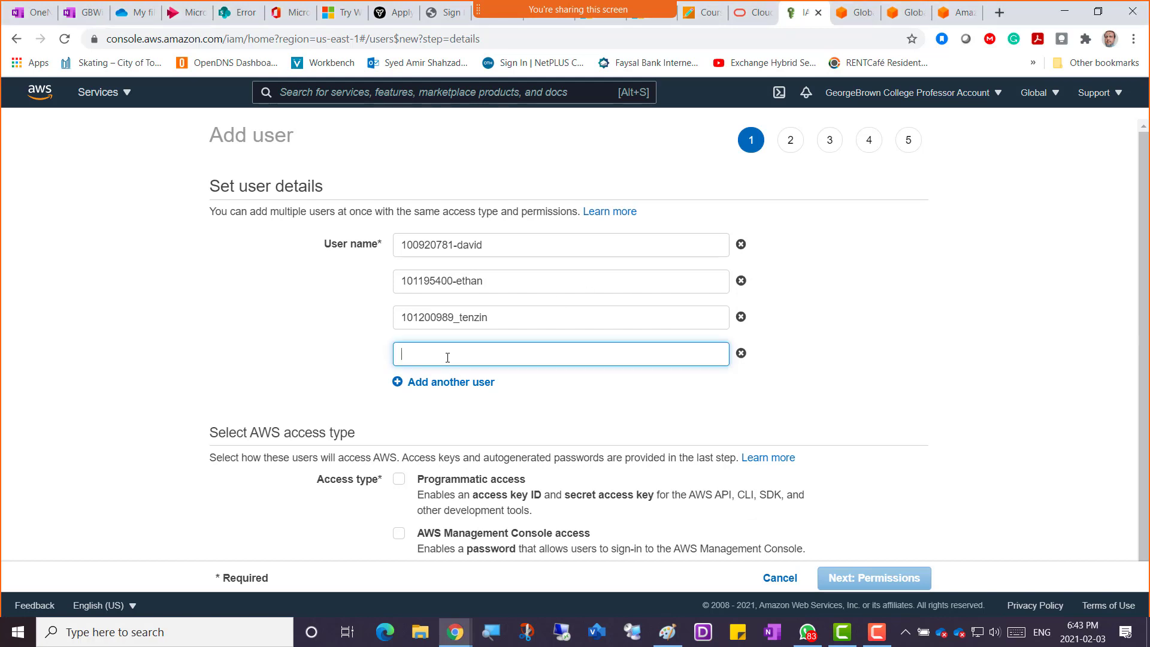
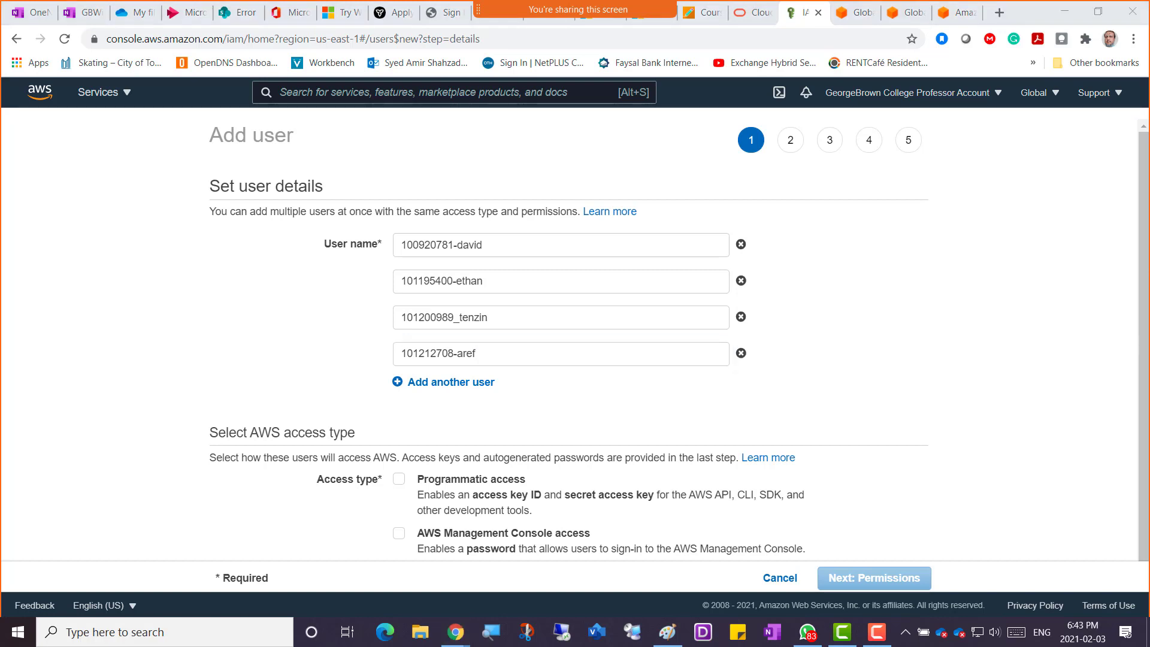
{"action": "left_click", "coordinate": [424, 382]}
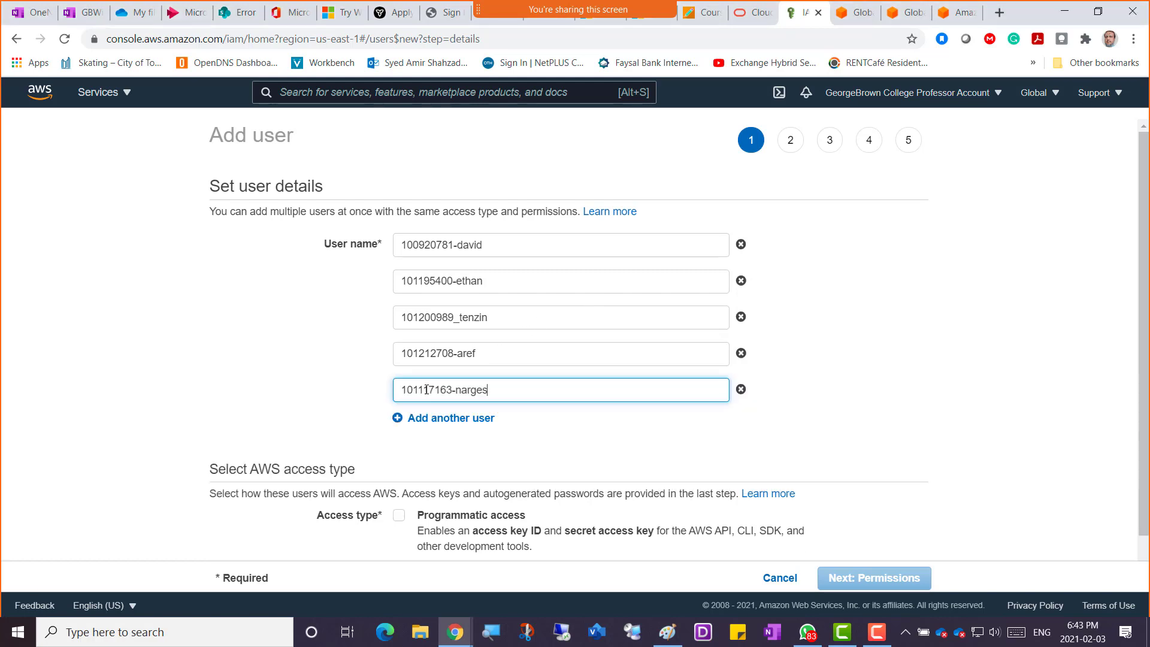
{"action": "left_click", "coordinate": [460, 417]}
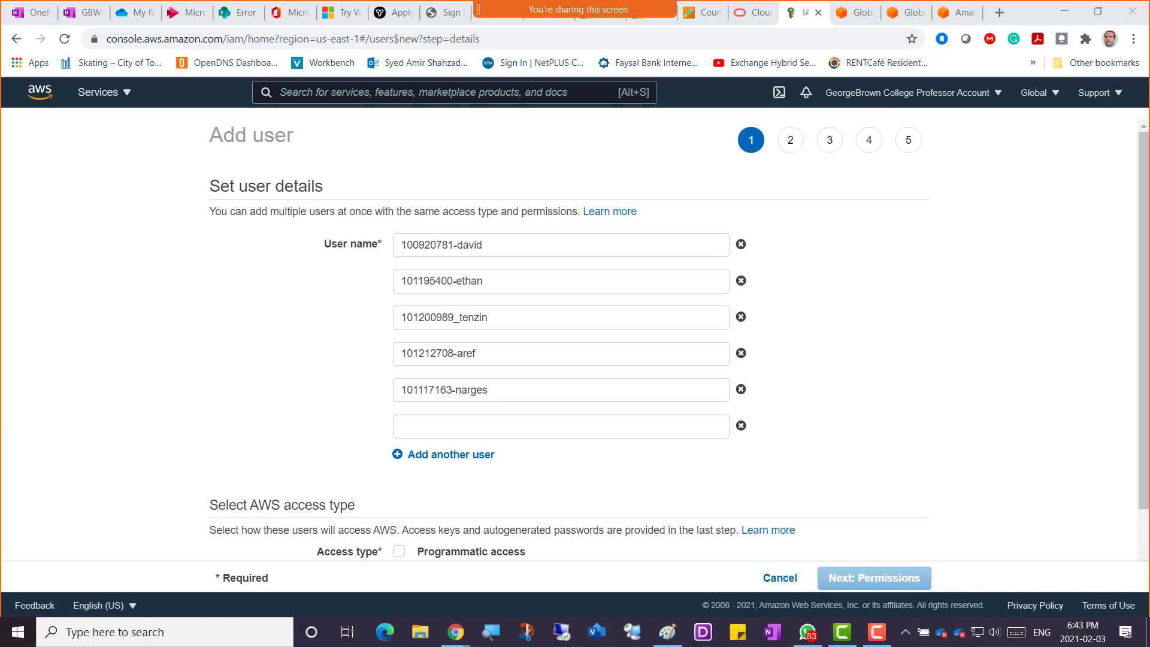
Fill the sixth user name, replacing the already-existing duplicate with the correct student's name.
{"action": "left_click", "coordinate": [409, 428]}
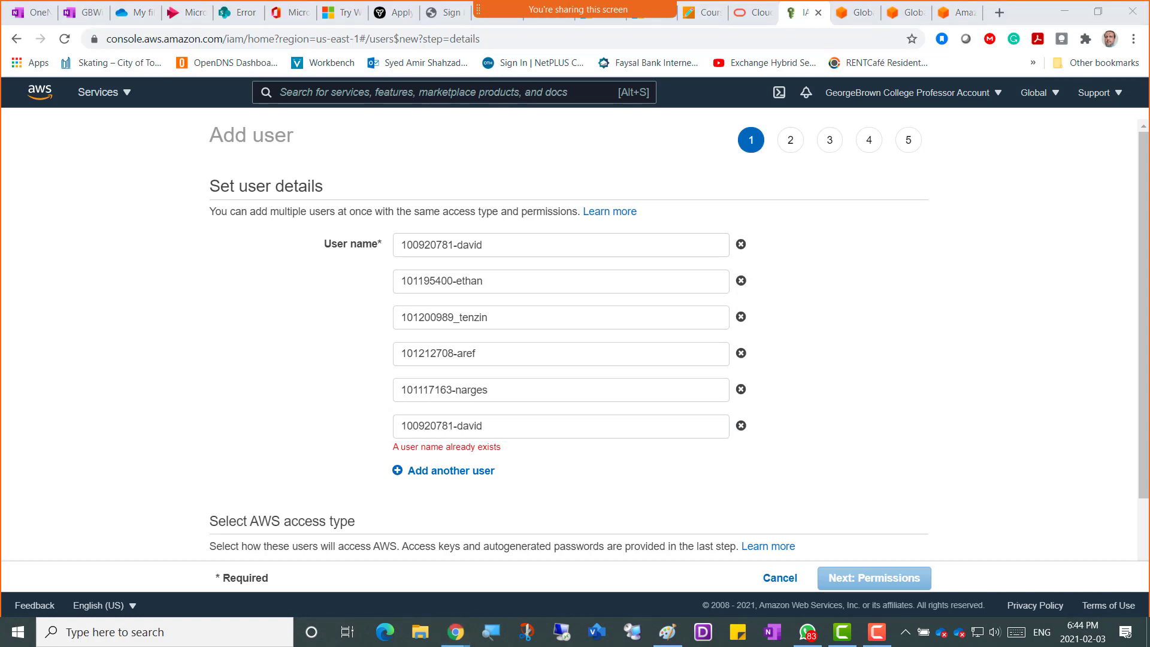
{"action": "left_click", "coordinate": [357, 422]}
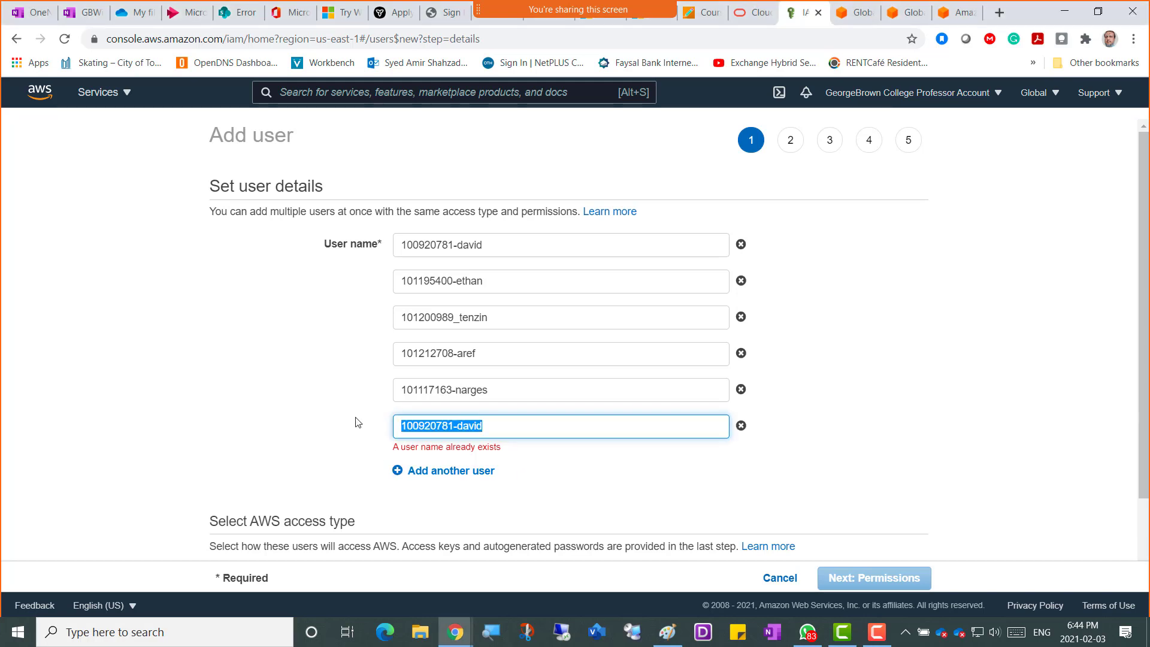
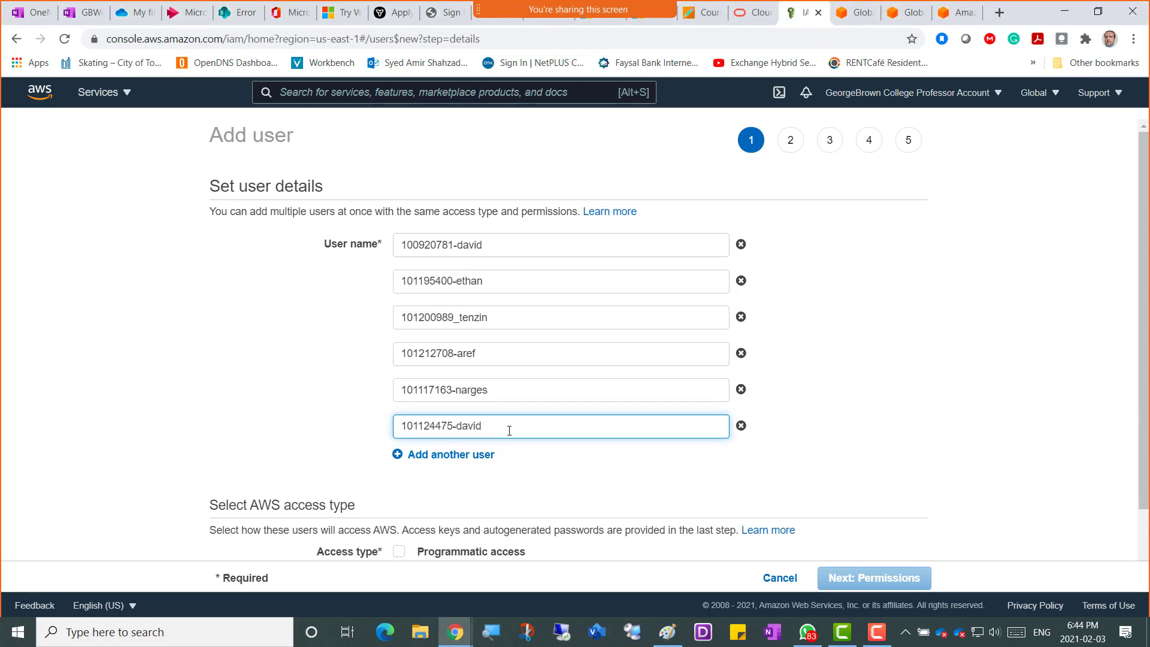
Add the seventh student's user name and an empty eighth row.
{"action": "left_click", "coordinate": [452, 456]}
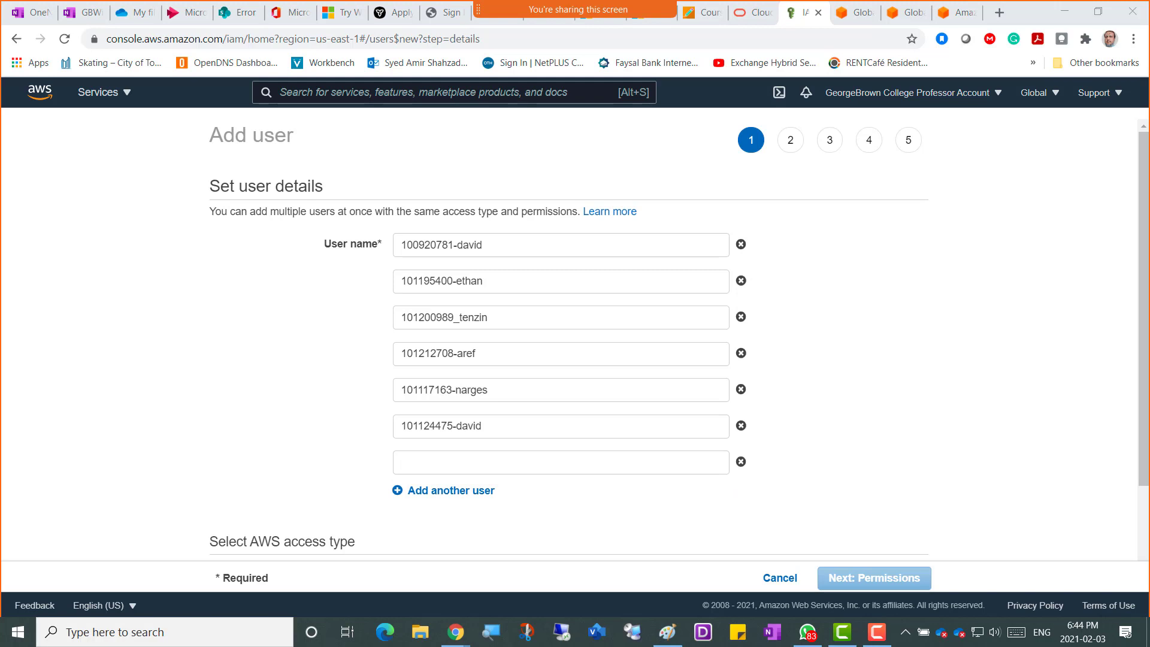
{"action": "left_click", "coordinate": [408, 465]}
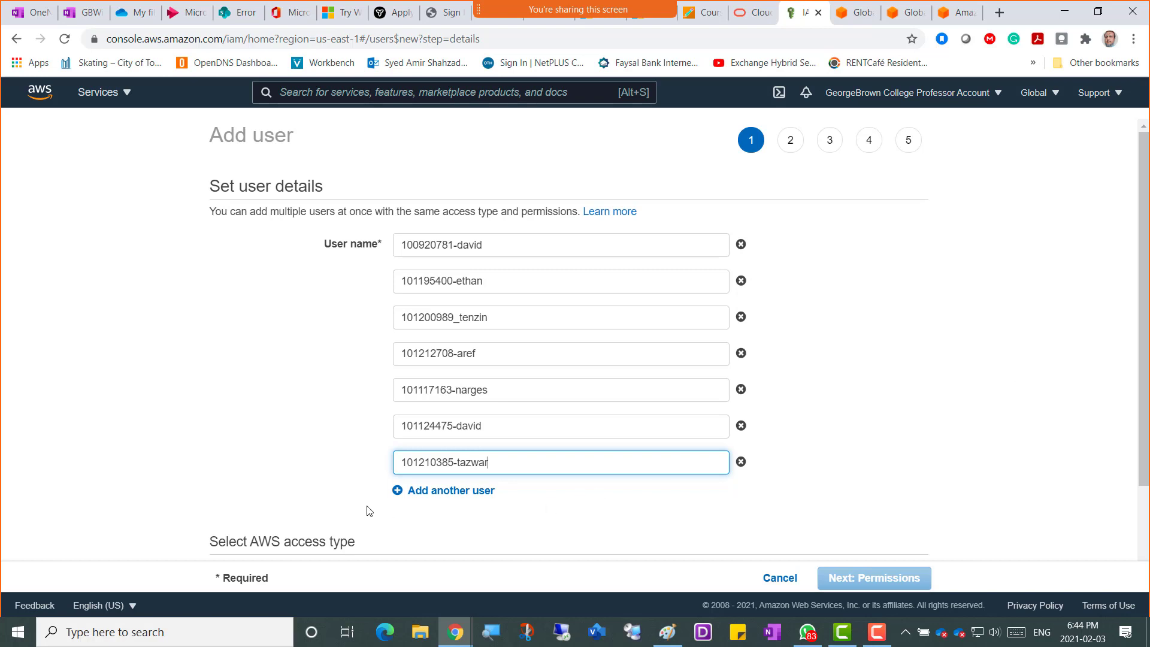
{"action": "left_click", "coordinate": [429, 491]}
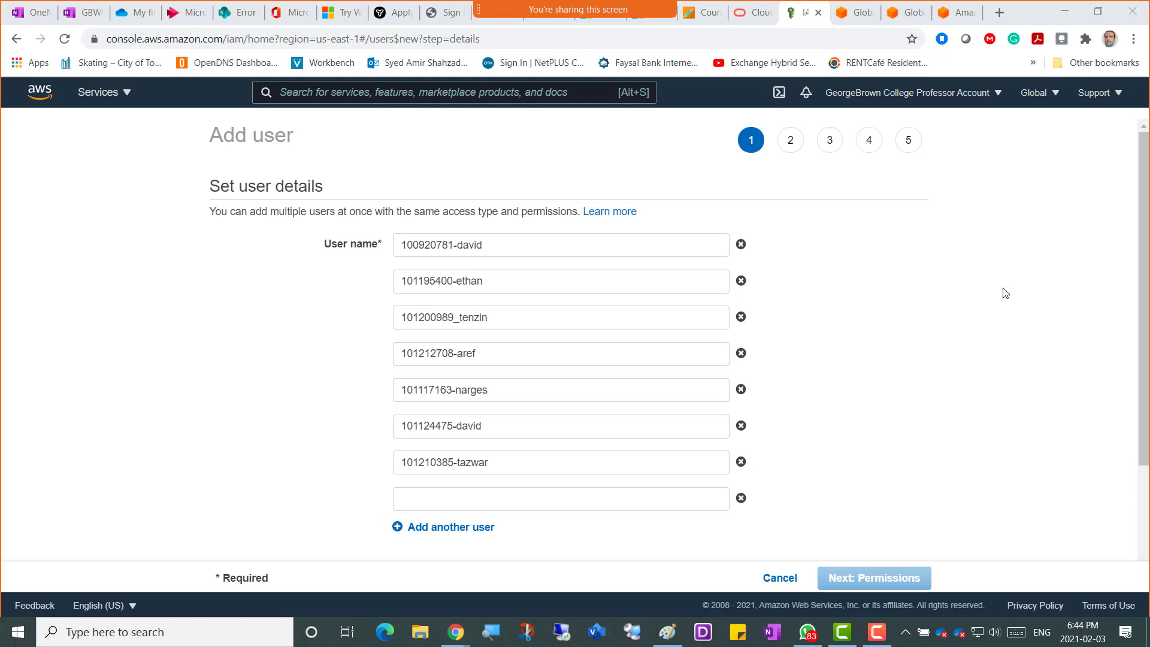
Paste the eighth and ninth students' user names into new rows.
{"action": "left_click", "coordinate": [468, 495]}
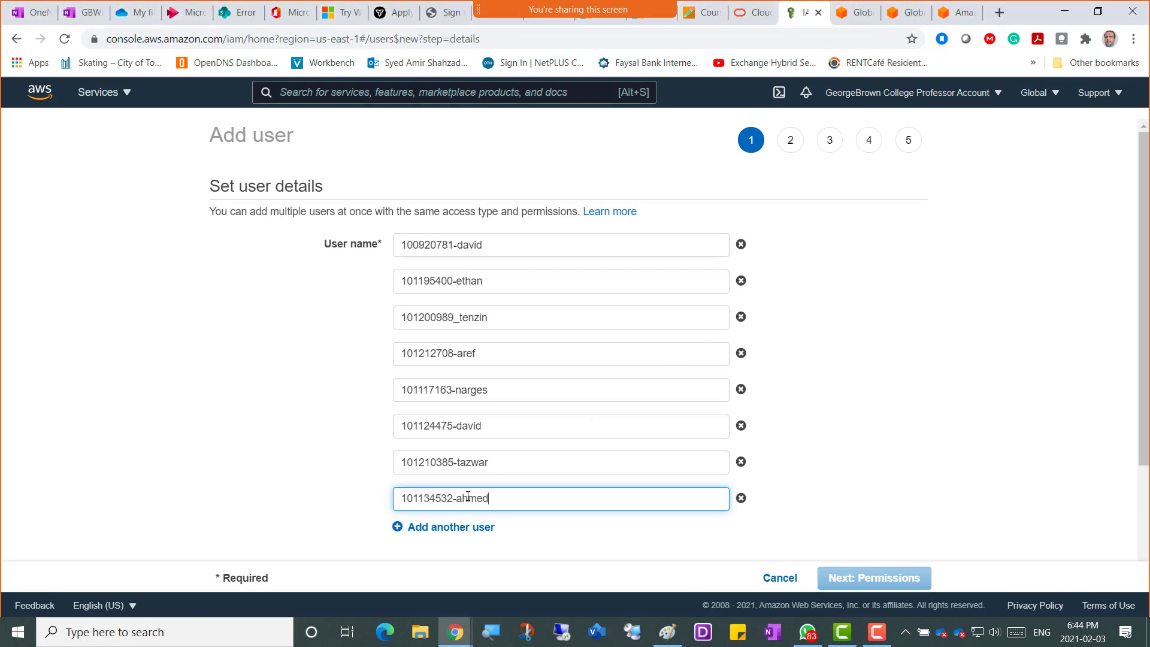
{"action": "left_click", "coordinate": [466, 533]}
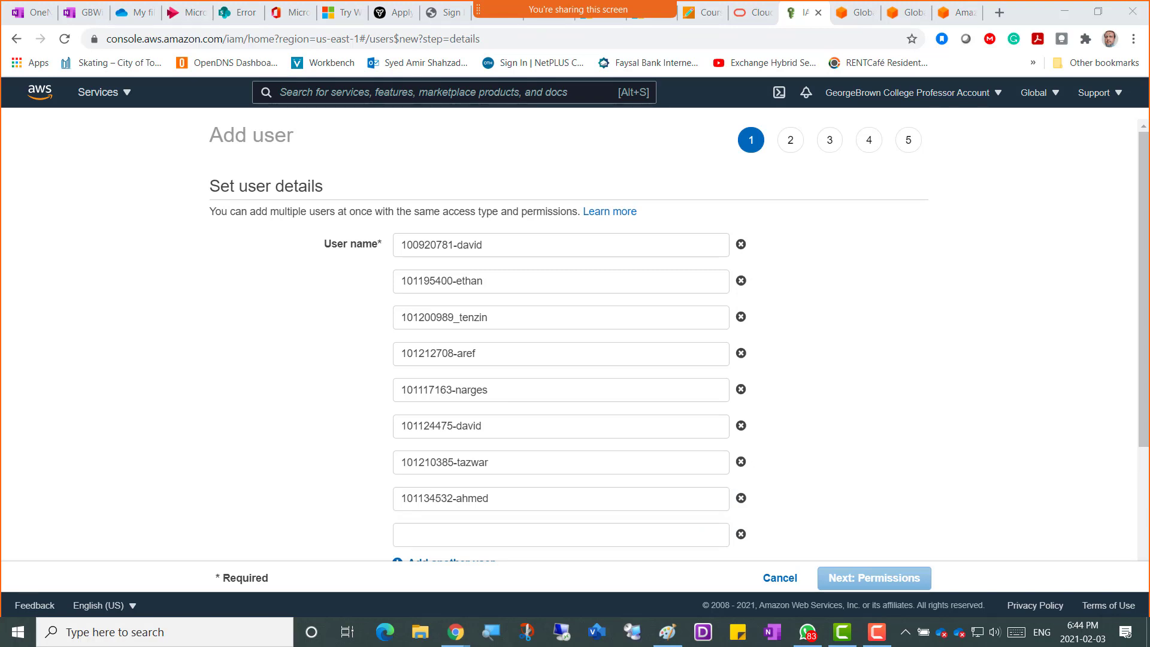
{"action": "left_click", "coordinate": [418, 540]}
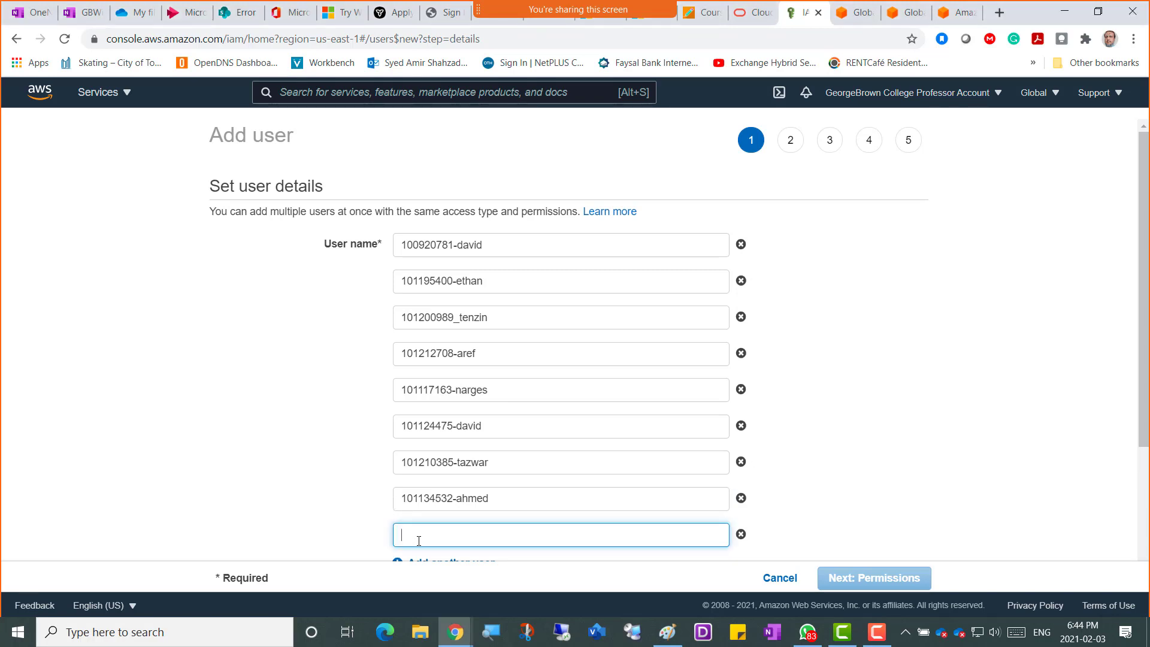
Add the tenth student's user name and review all ten entries.
{"action": "scroll", "coordinate": [857, 376], "scroll_direction": "down", "scroll_amount": 3}
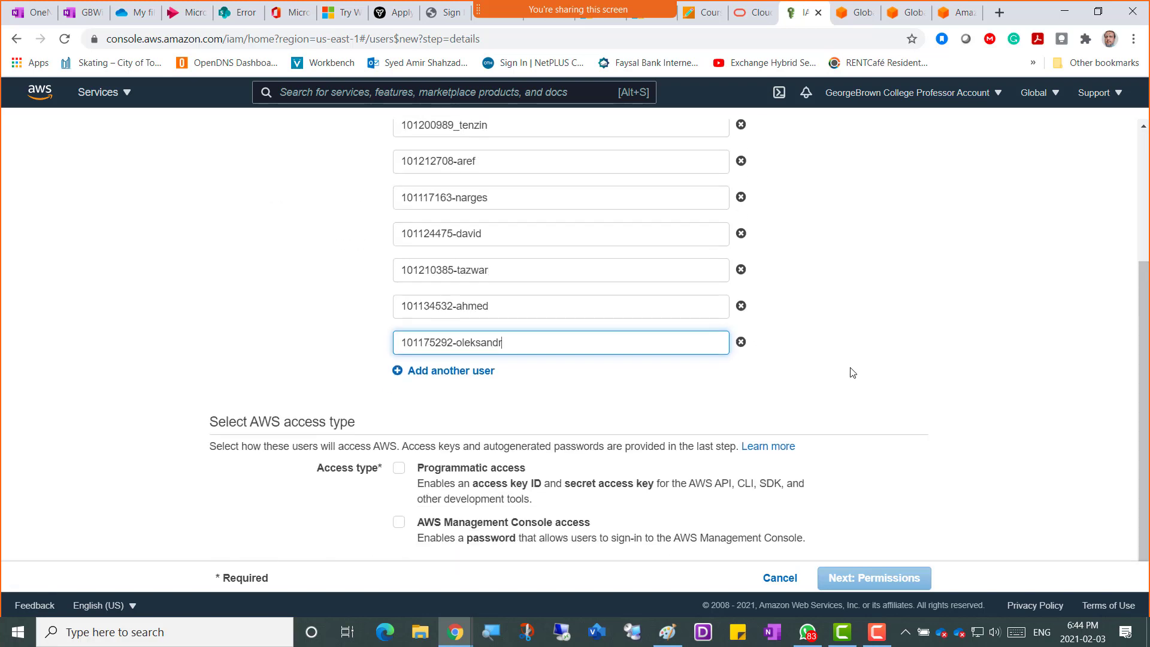
{"action": "left_click", "coordinate": [472, 371]}
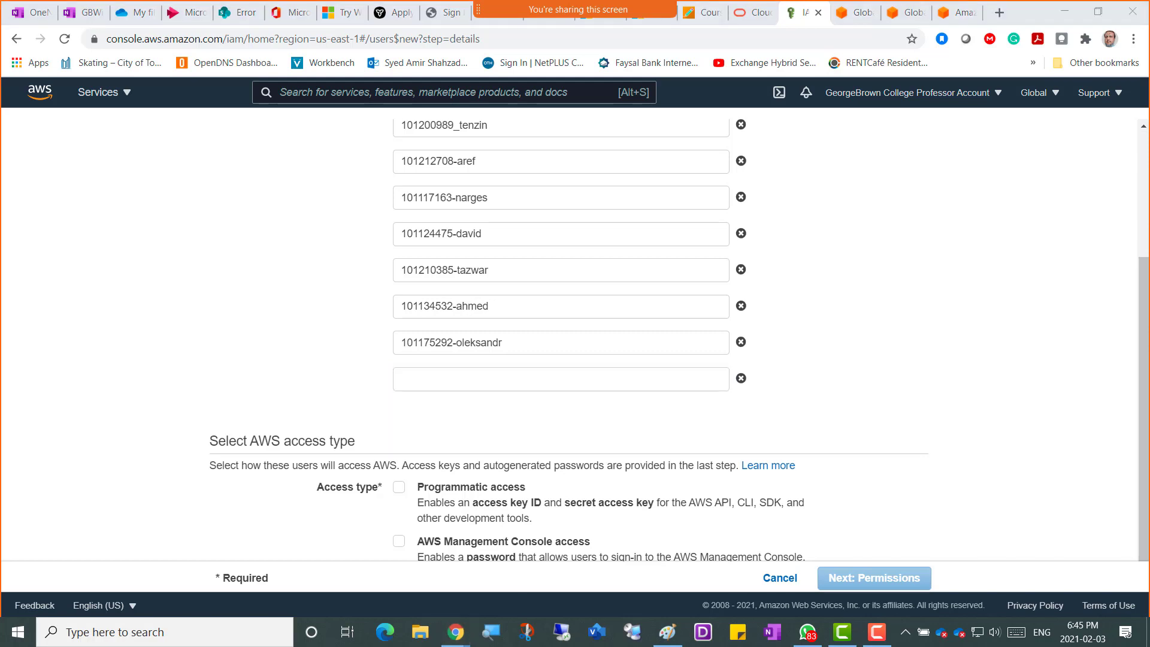
{"action": "left_click", "coordinate": [441, 380]}
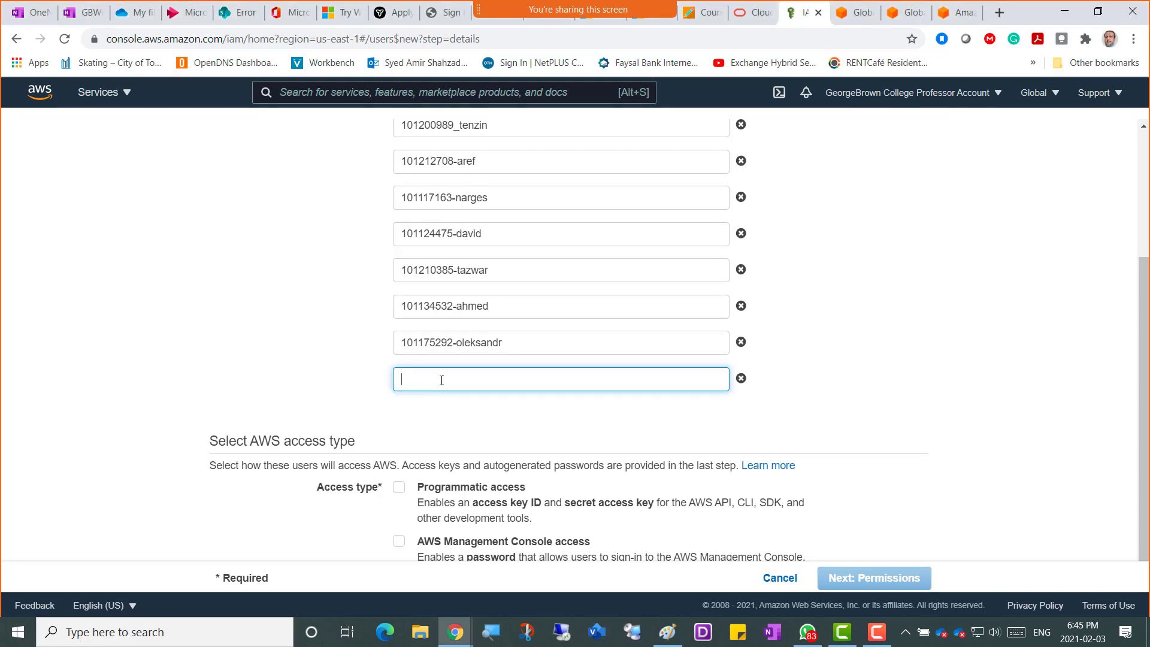
{"action": "scroll", "coordinate": [821, 366], "scroll_direction": "up", "scroll_amount": 3}
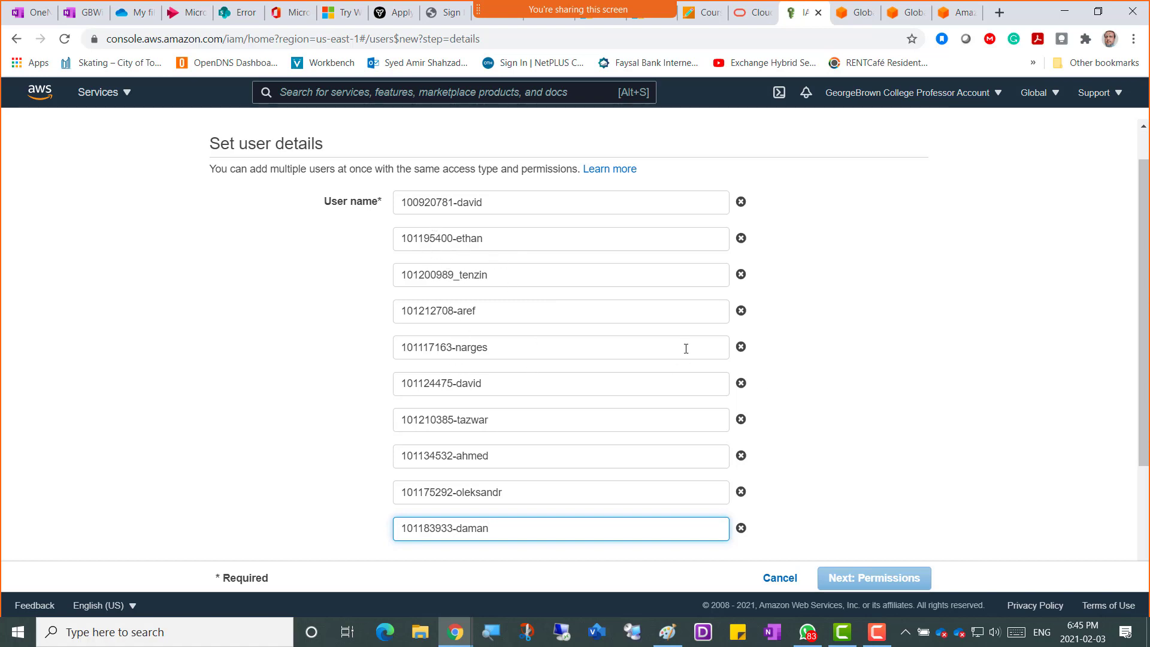
{"action": "scroll", "coordinate": [818, 367], "scroll_direction": "down", "scroll_amount": 1}
{"action": "scroll", "coordinate": [818, 366], "scroll_direction": "down", "scroll_amount": 2}
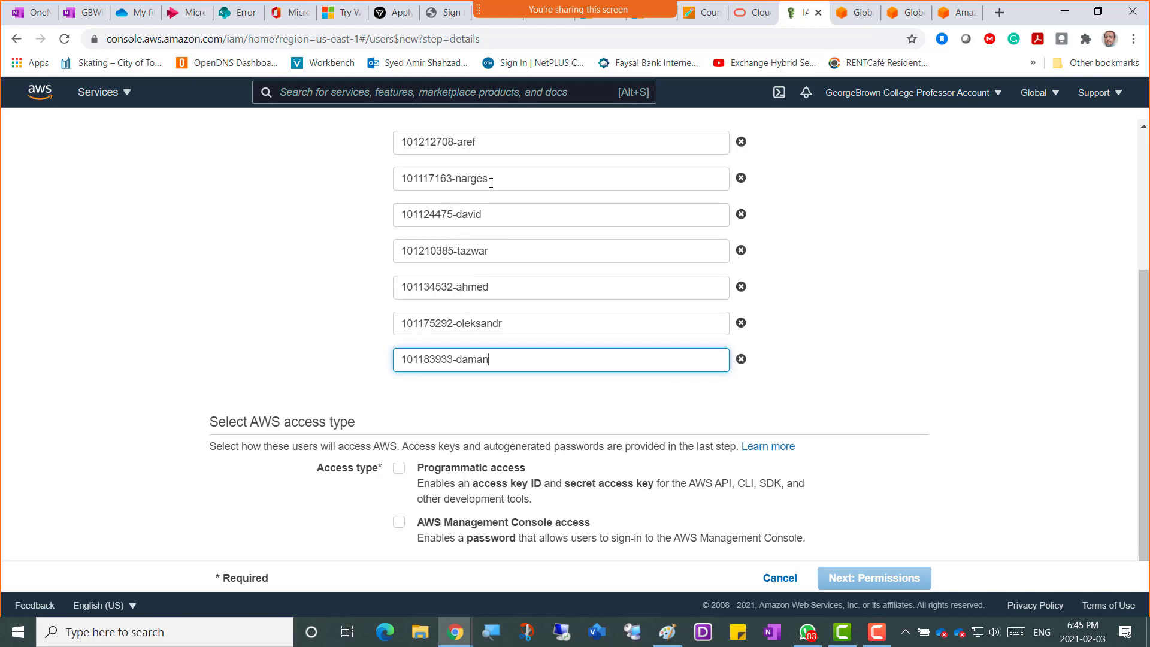
{"action": "scroll", "coordinate": [839, 286], "scroll_direction": "up", "scroll_amount": 3}
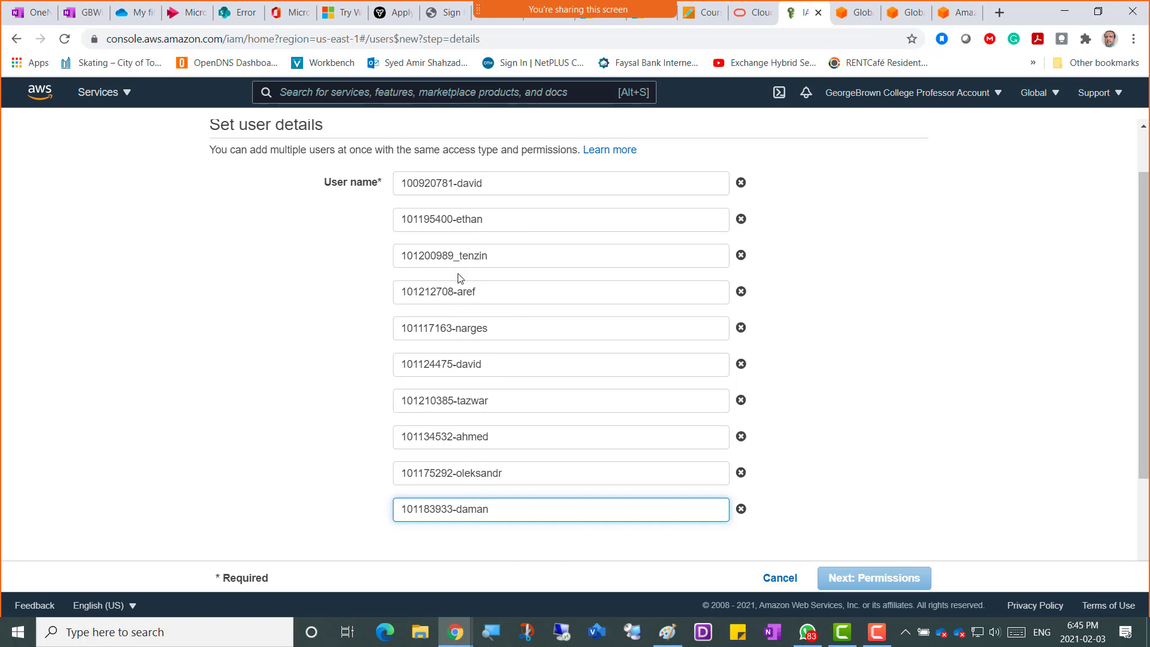
Change the underscore in the third user name to a hyphen.
{"action": "left_click_drag", "start_coordinate": [459, 256], "coordinate": [454, 256]}
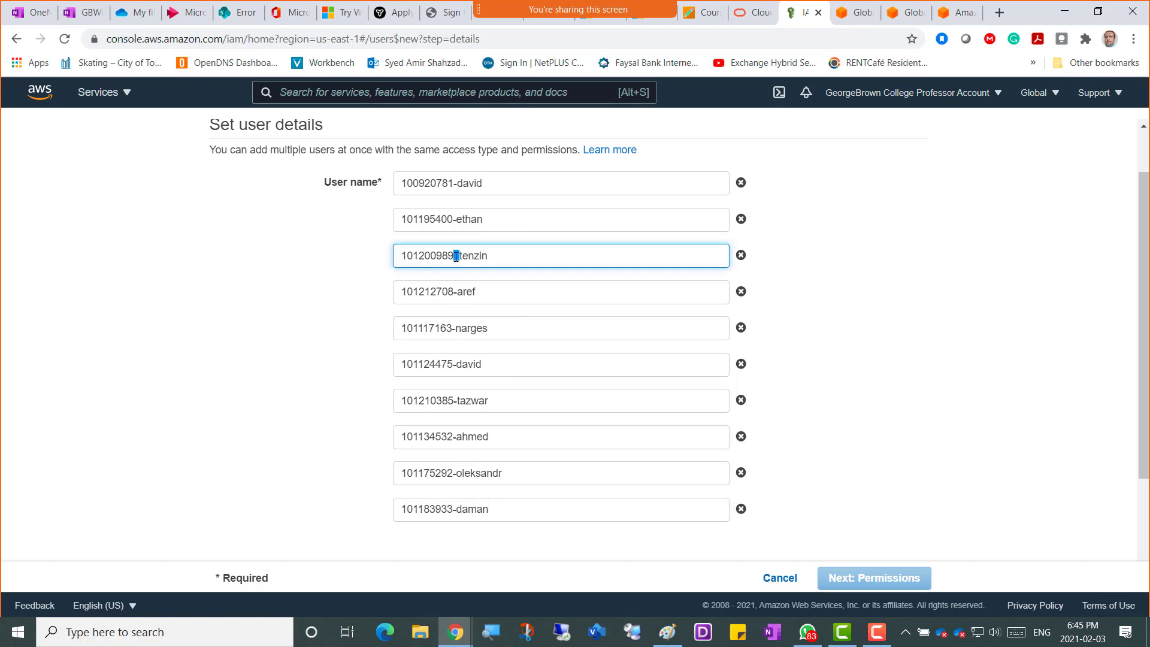
{"action": "type", "text": "-"}
{"action": "left_click", "coordinate": [971, 387]}
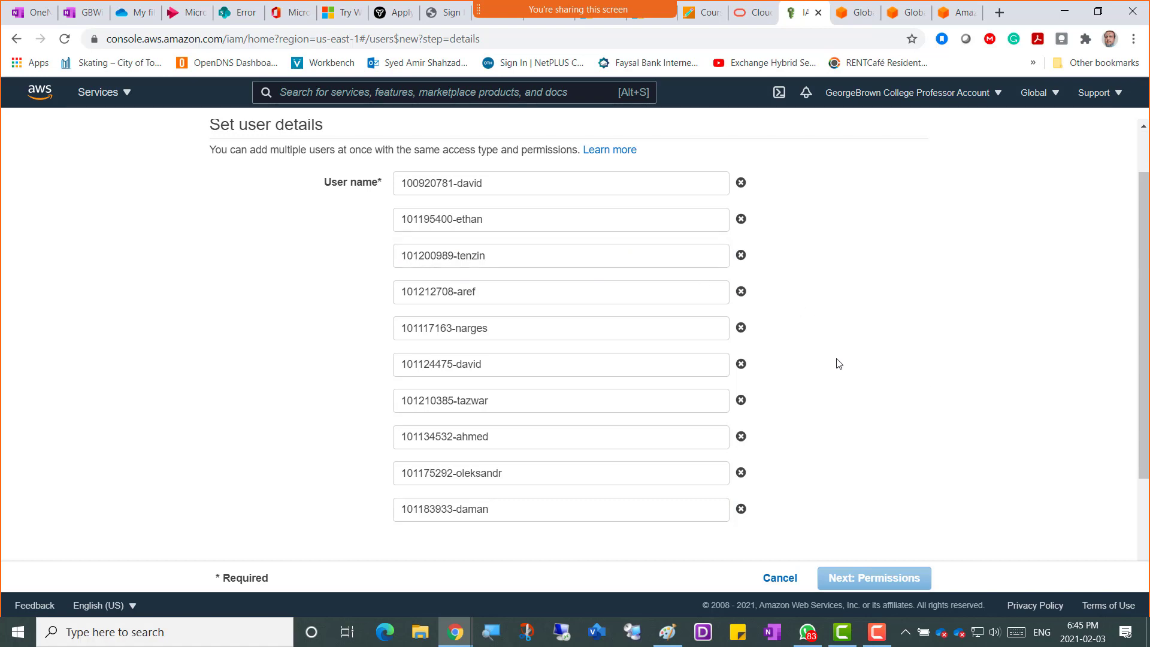
Tick Programmatic access as the access type for the new users.
{"action": "scroll", "coordinate": [838, 363], "scroll_direction": "down", "scroll_amount": 2}
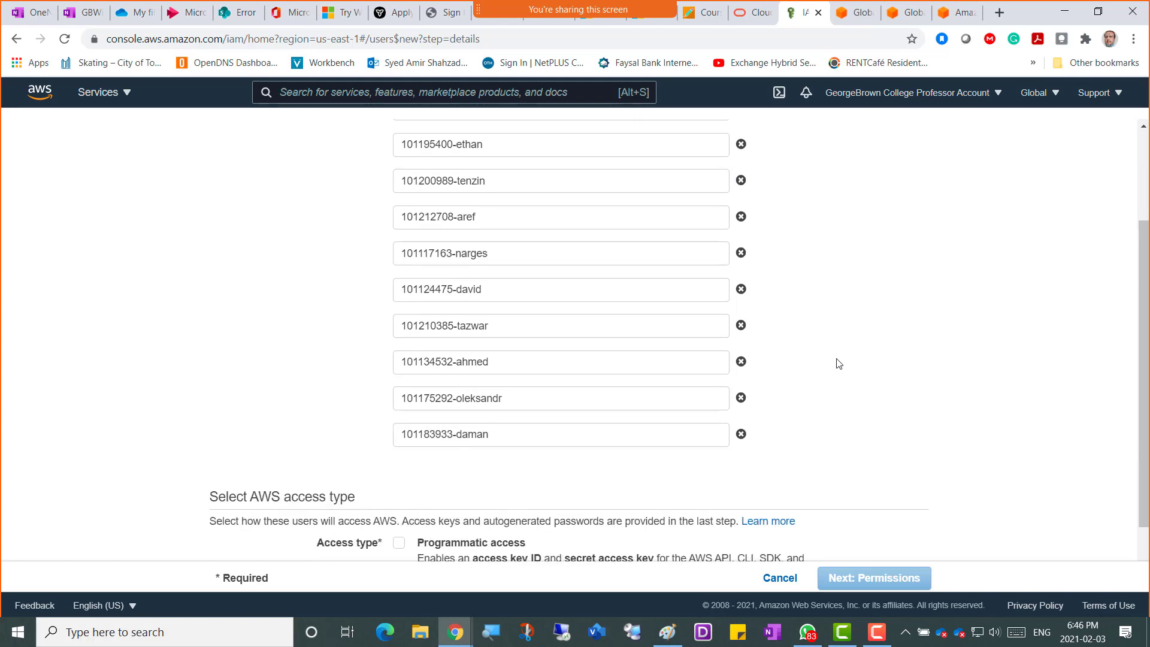
{"action": "scroll", "coordinate": [838, 363], "scroll_direction": "down", "scroll_amount": 2}
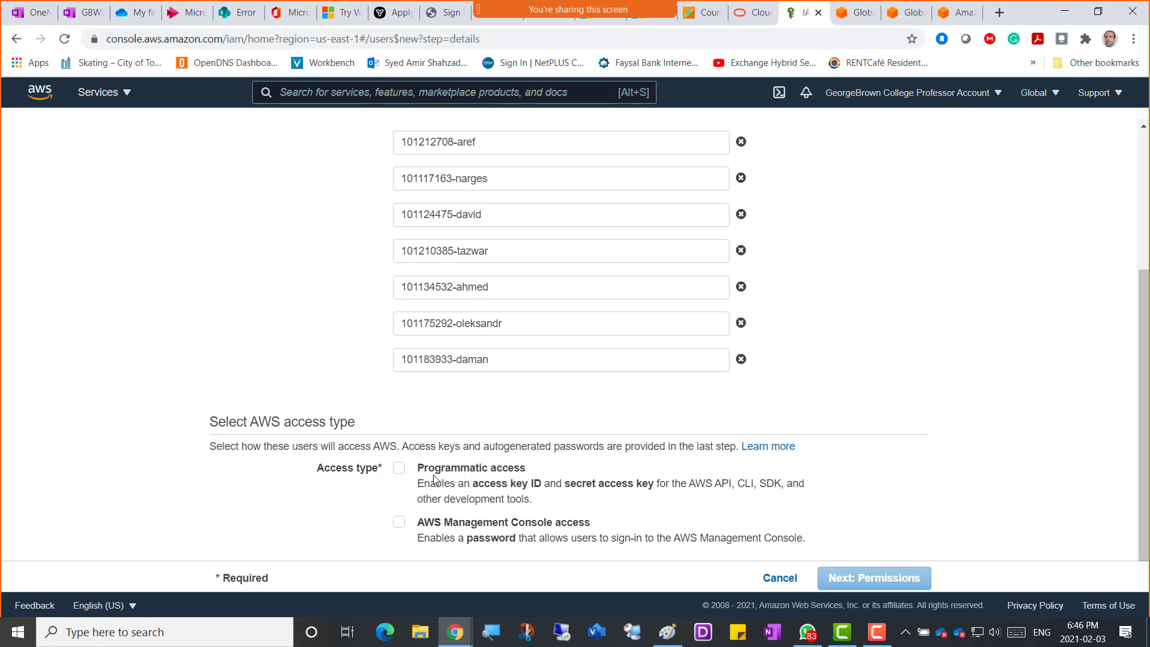
{"action": "left_click", "coordinate": [399, 468]}
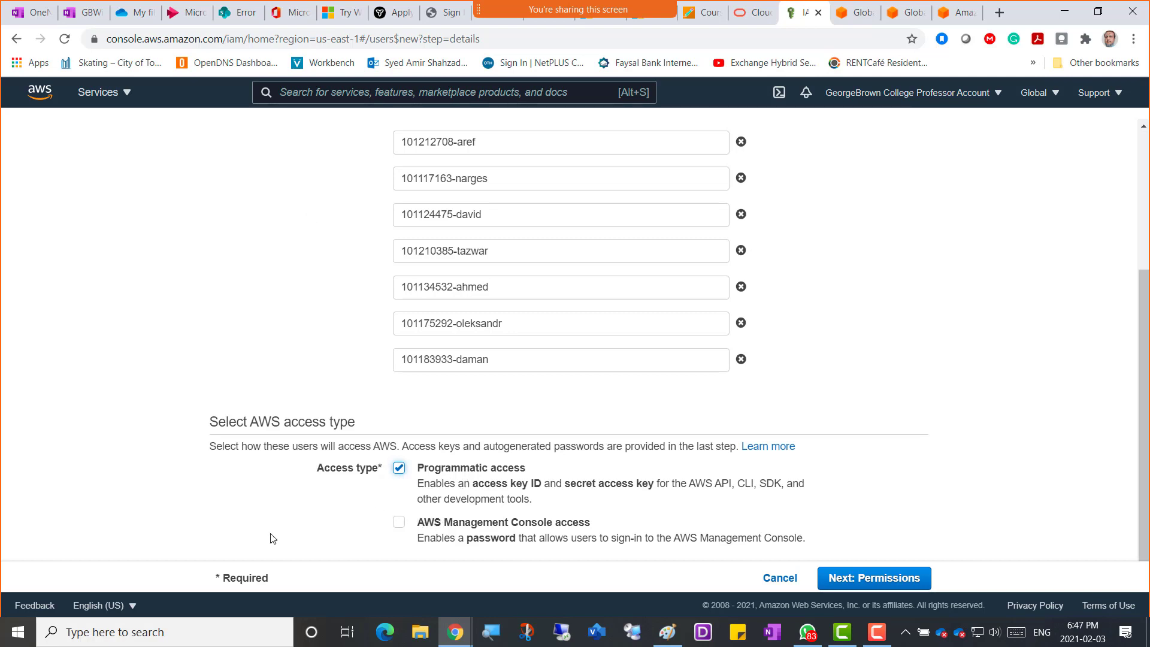
Enable AWS Management Console access alongside programmatic access and proceed to permissions.
{"action": "left_click", "coordinate": [406, 527]}
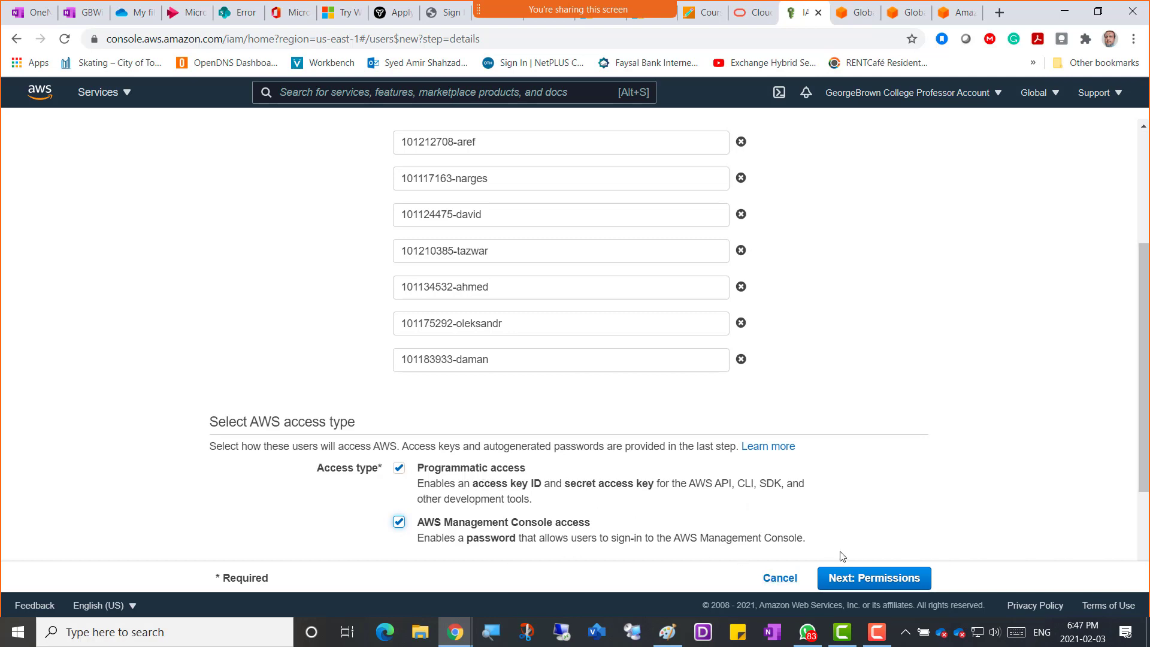
{"action": "left_click", "coordinate": [879, 579]}
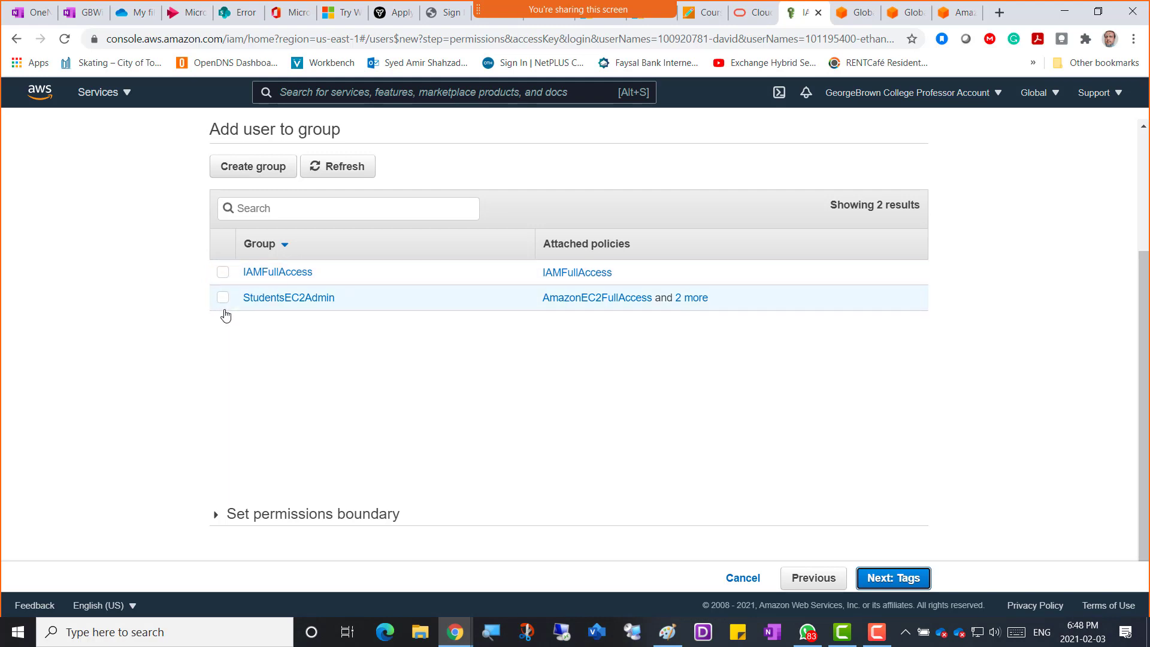
Put the users in the StudentsEC2Admin group after checking its attached policies in a separate tab.
{"action": "left_click", "coordinate": [223, 297]}
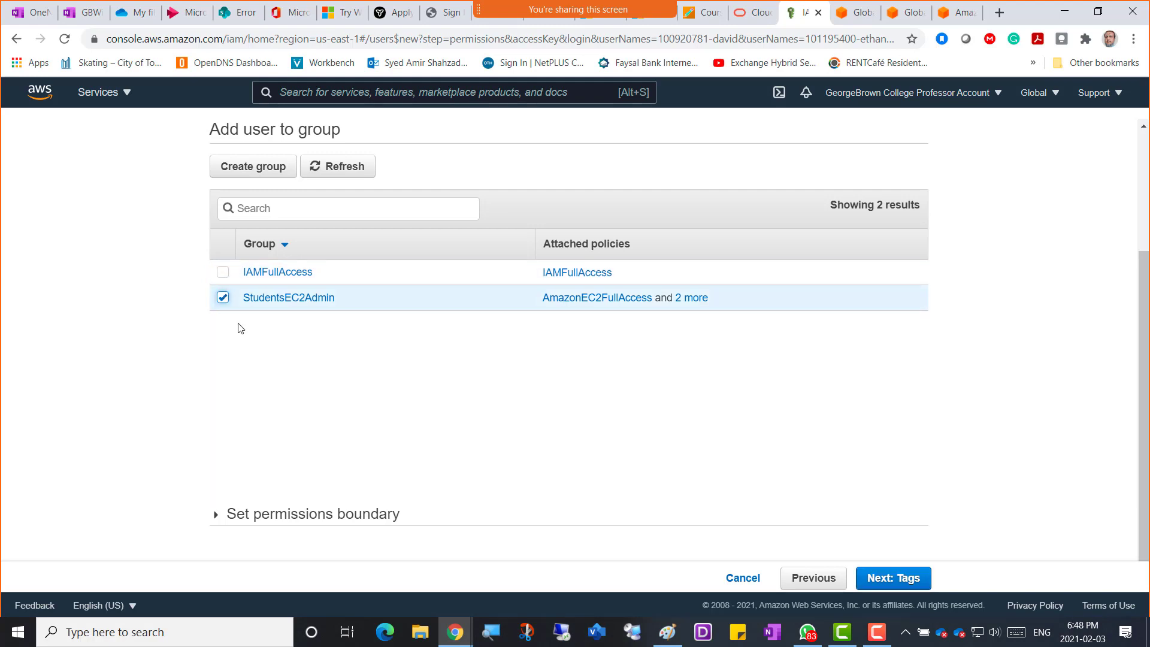
{"action": "left_click", "coordinate": [691, 301]}
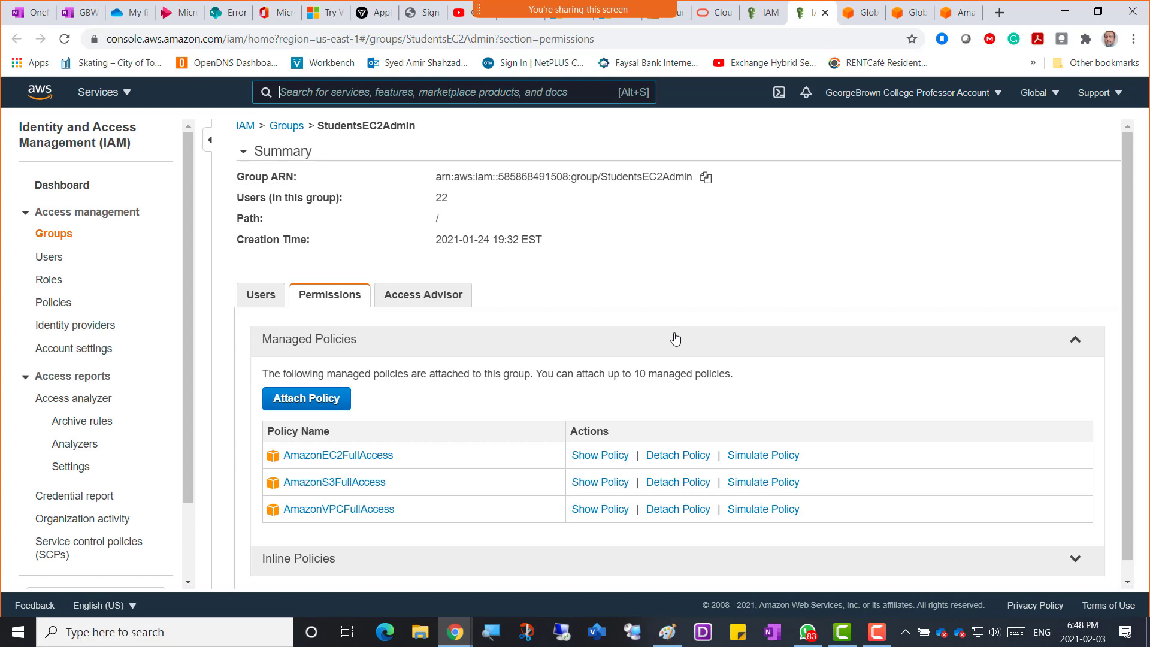
{"action": "left_click", "coordinate": [760, 12]}
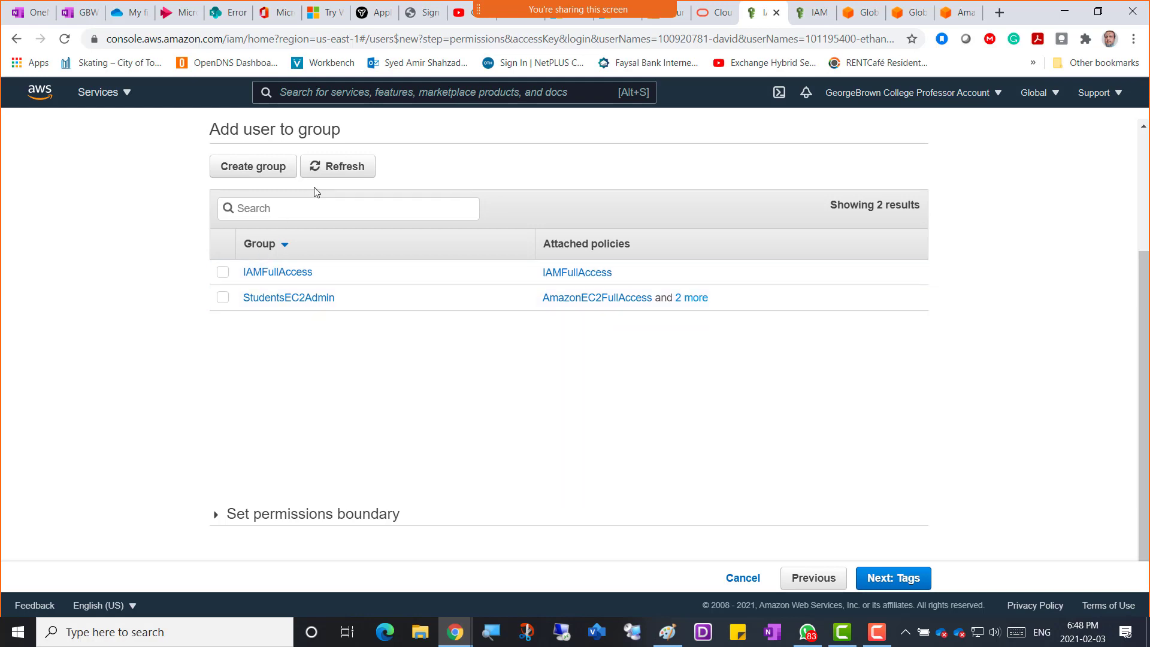
{"action": "left_click", "coordinate": [222, 299]}
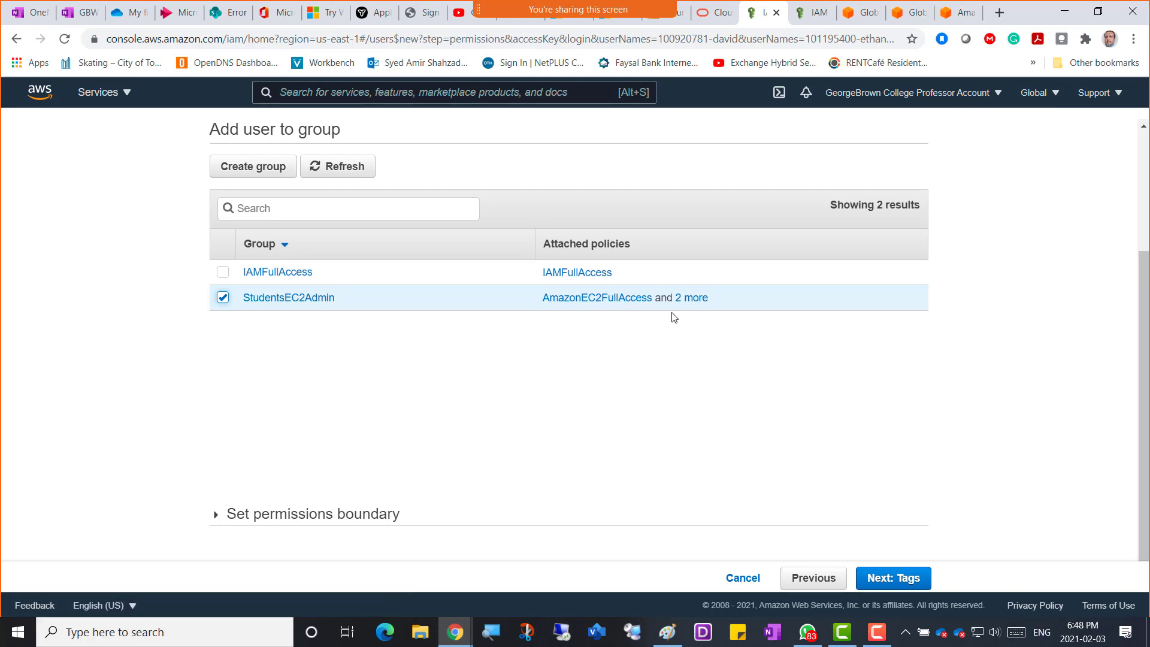
{"action": "left_click", "coordinate": [814, 18]}
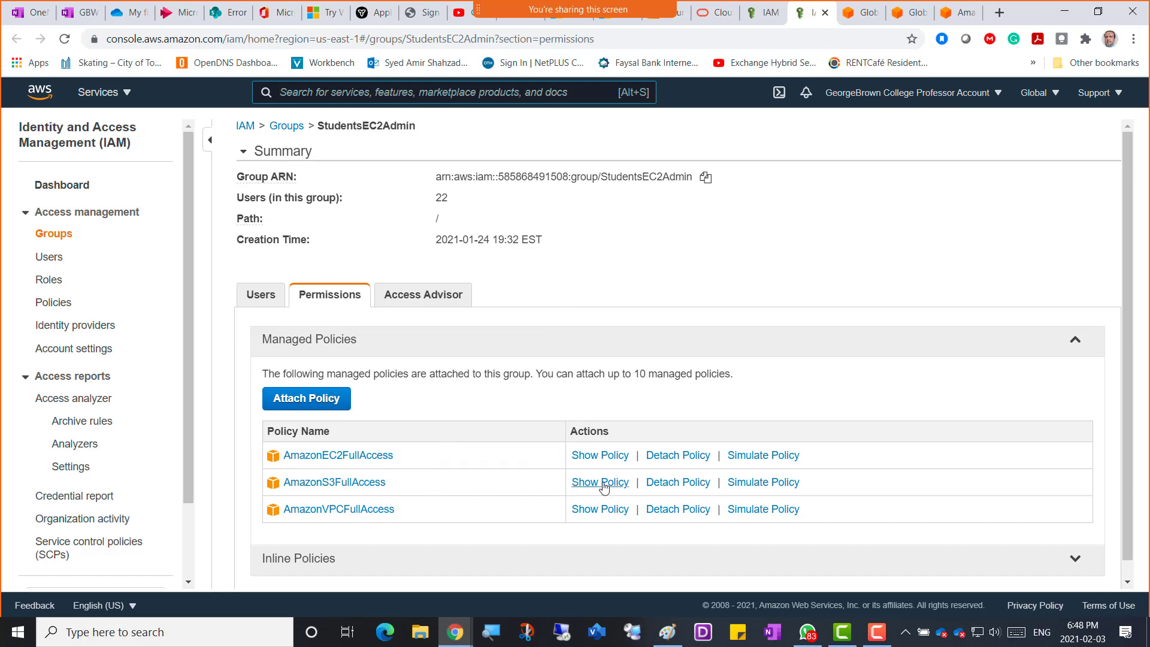
{"action": "left_click", "coordinate": [759, 13]}
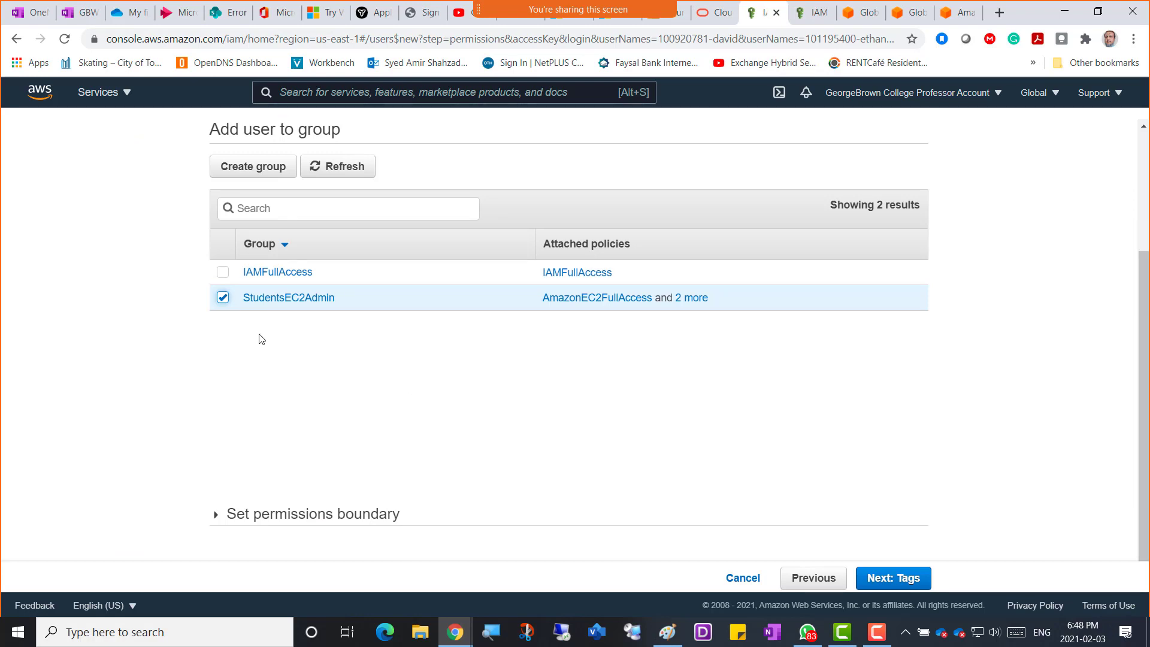
{"action": "left_click", "coordinate": [889, 581]}
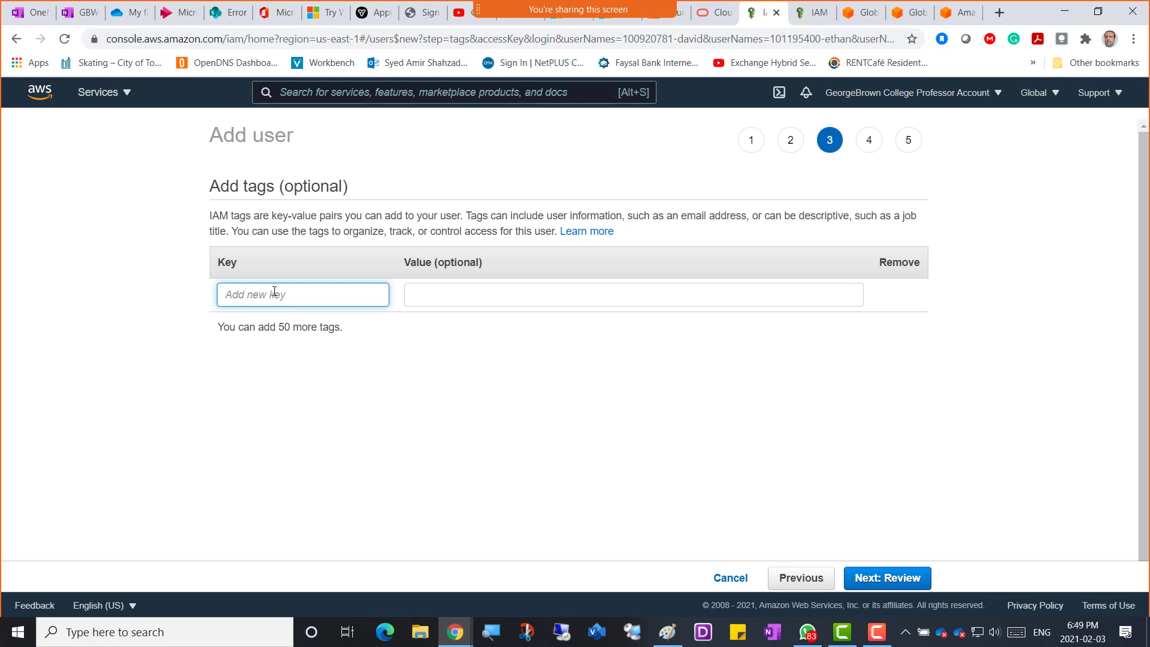
Add tags Department=IT, Course=COMP3108 and Day=Wednesday, then go to the review page.
{"action": "type", "text": "Depa"}
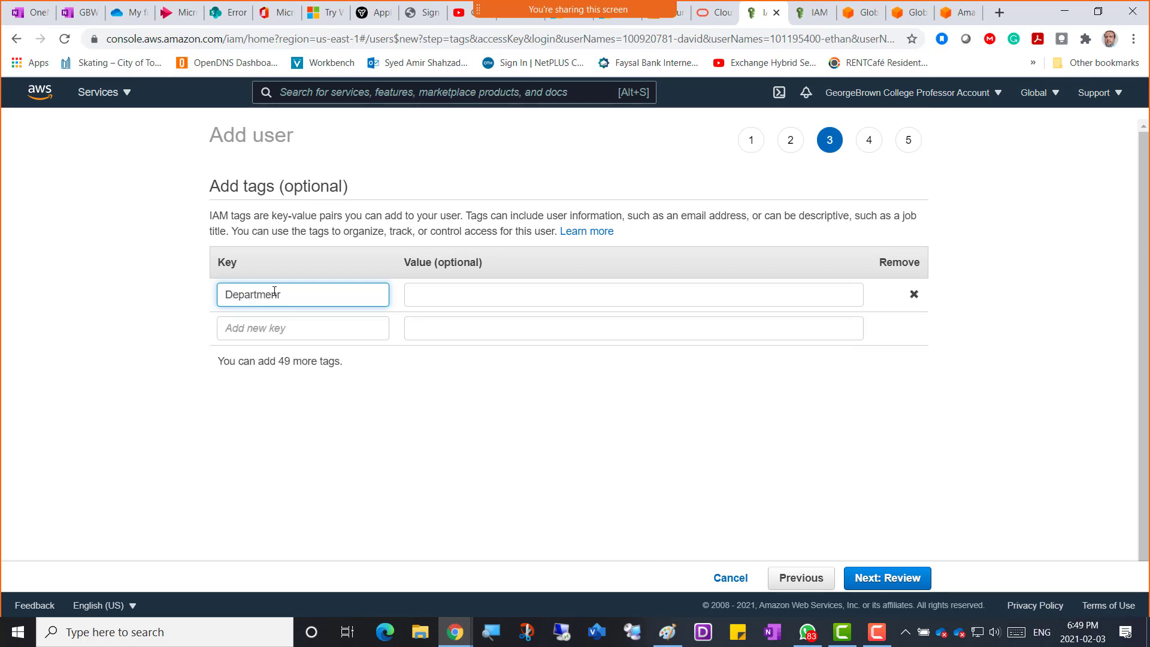
{"action": "type", "text": "rtment"}
{"action": "key", "text": "Tab"}
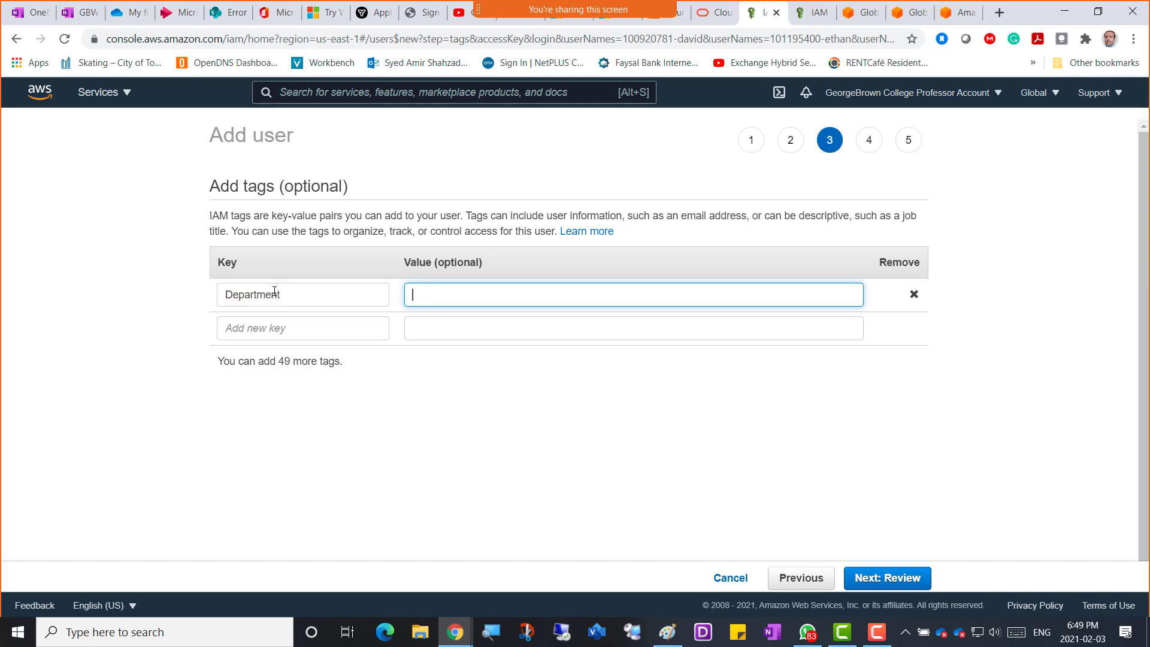
{"action": "left_click", "coordinate": [311, 328]}
{"action": "type", "text": "Cour"}
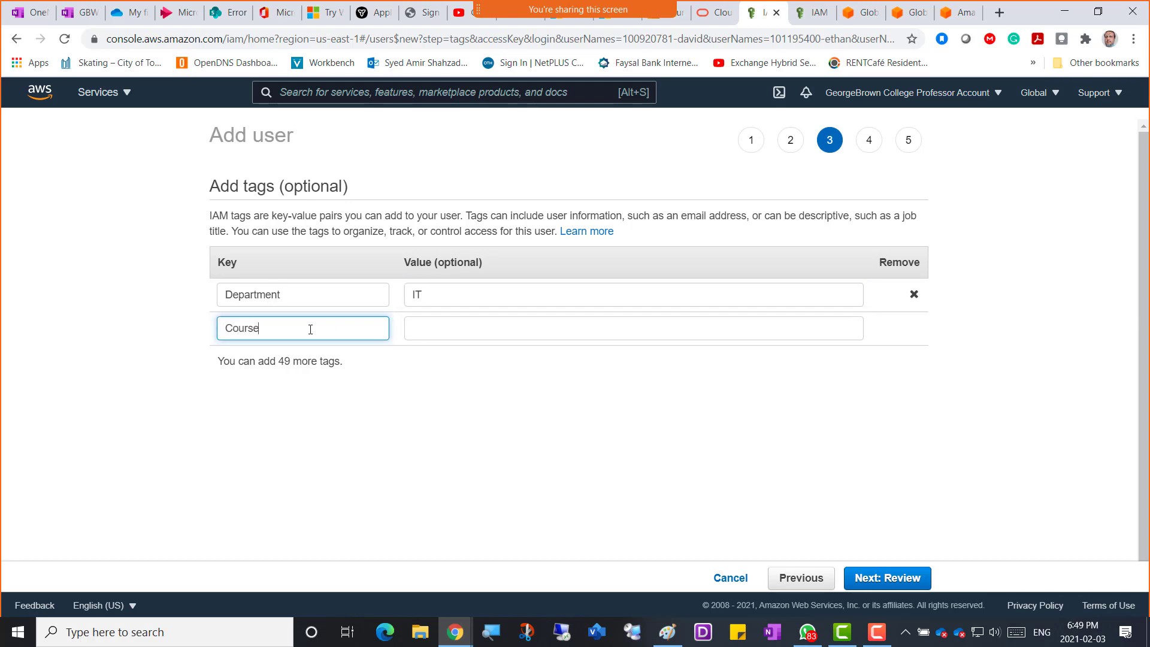
{"action": "type", "text": "se"}
{"action": "key", "text": "Tab"}
{"action": "type", "text": "COMP"}
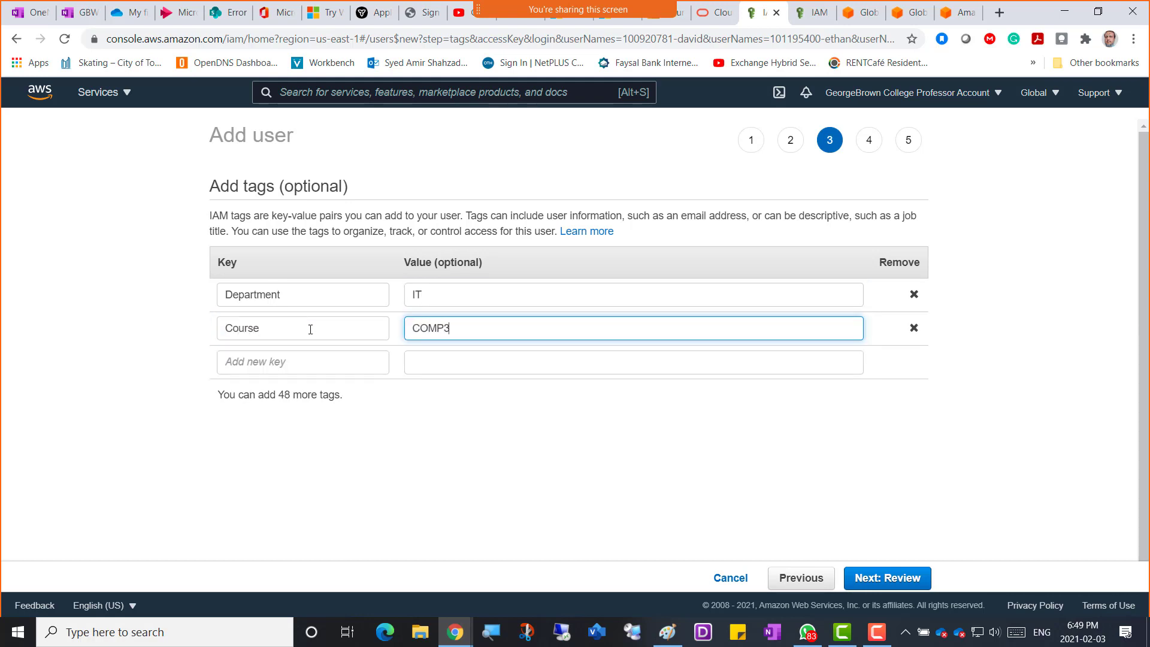
{"action": "key", "text": "Tab"}
{"action": "key", "text": "Tab"}
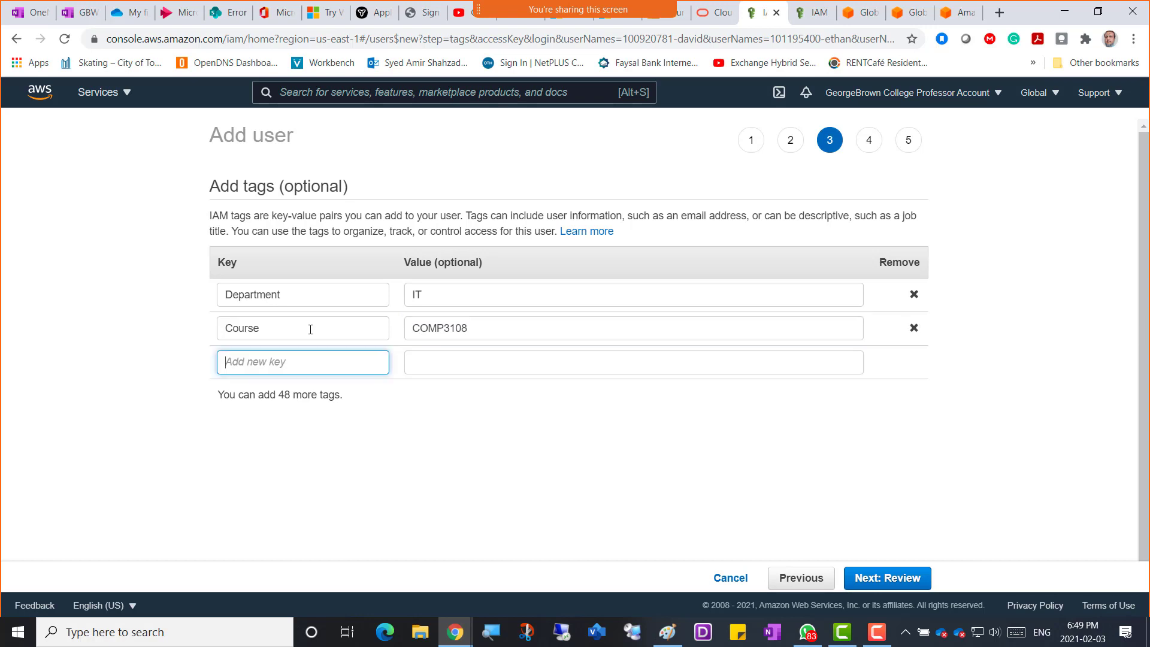
{"action": "type", "text": "Day"}
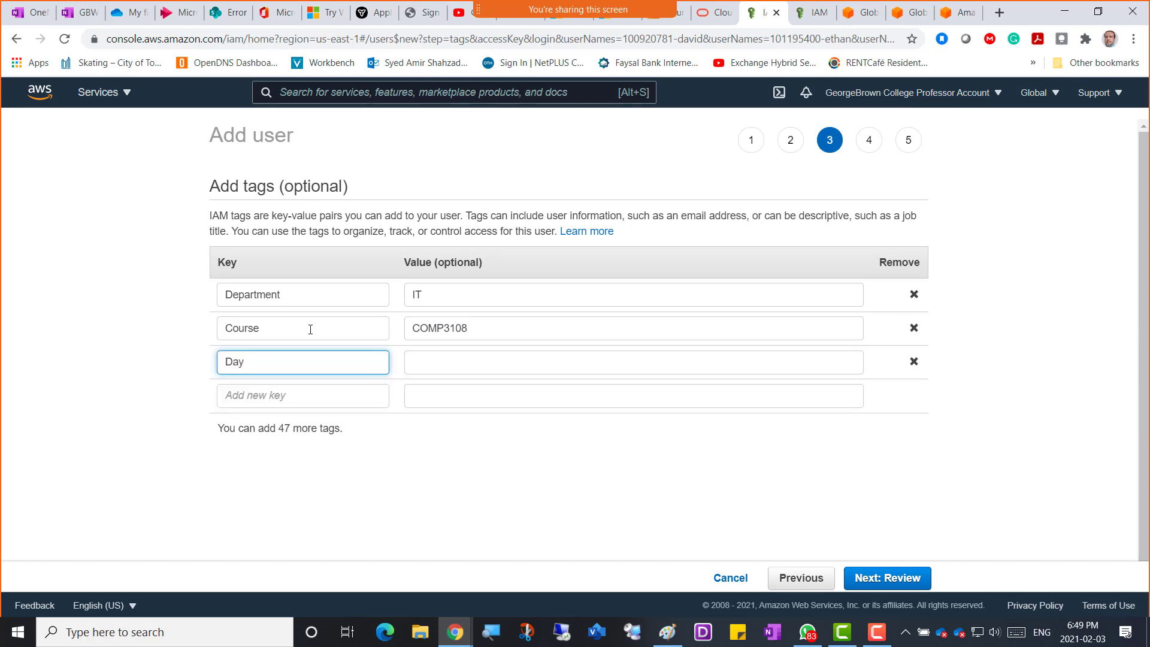
{"action": "key", "text": "Tab"}
{"action": "type", "text": "W"}
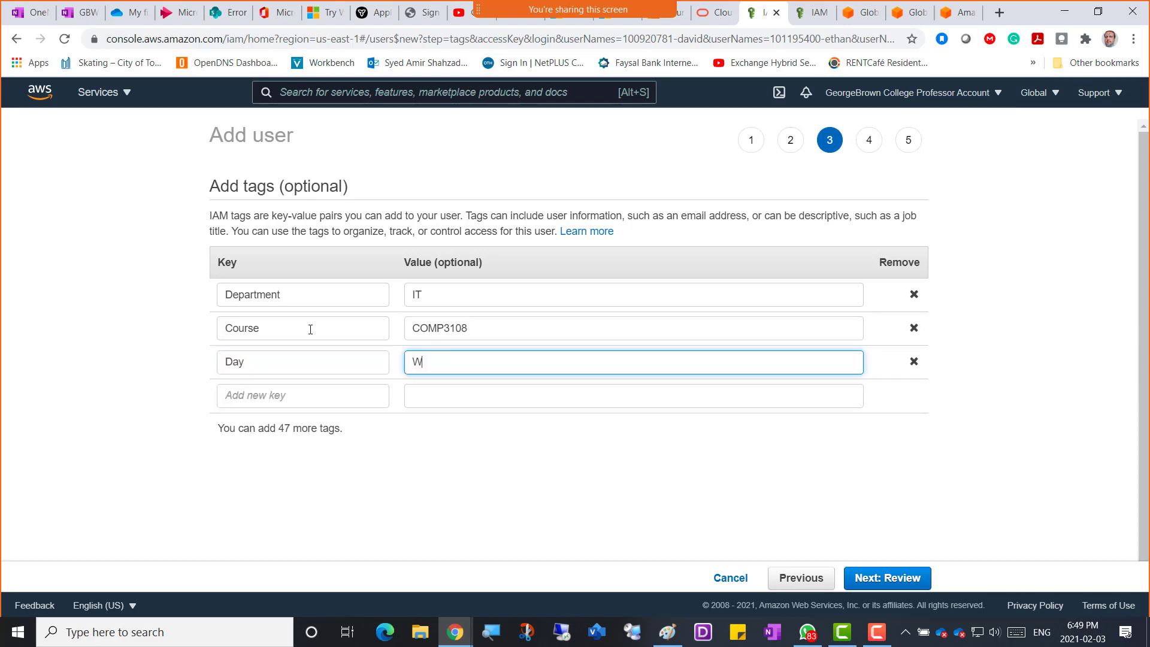
{"action": "type", "text": "ednesday"}
{"action": "left_click", "coordinate": [904, 583]}
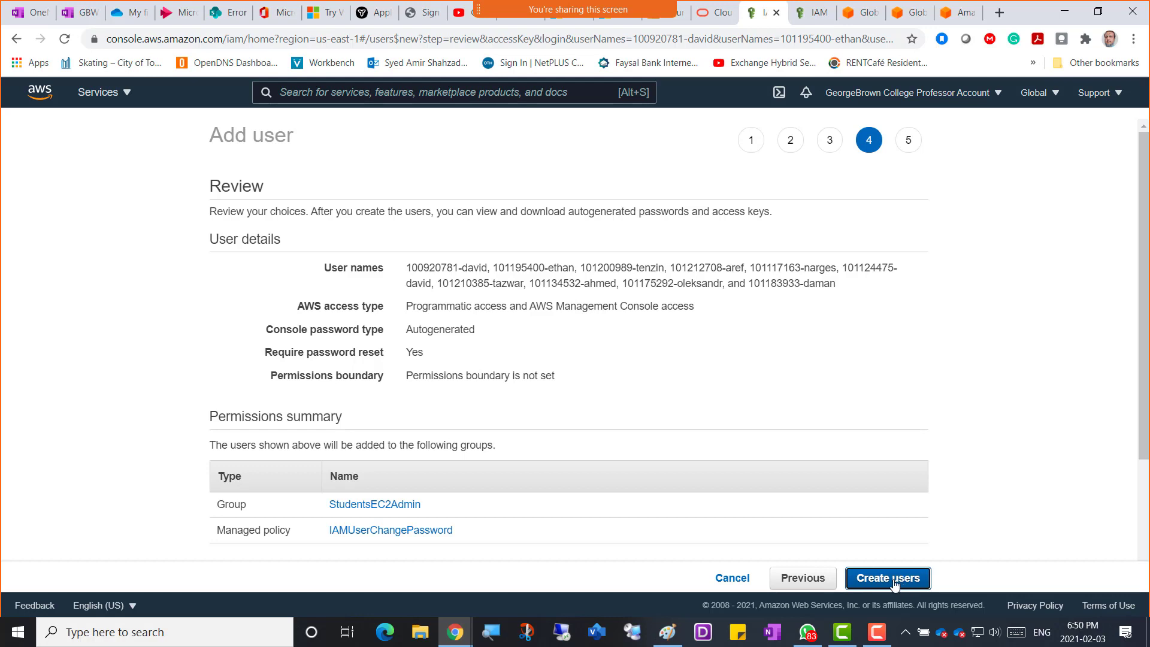
Create the new users and download their credentials as new_user_credentials.csv.
{"action": "left_click", "coordinate": [888, 581]}
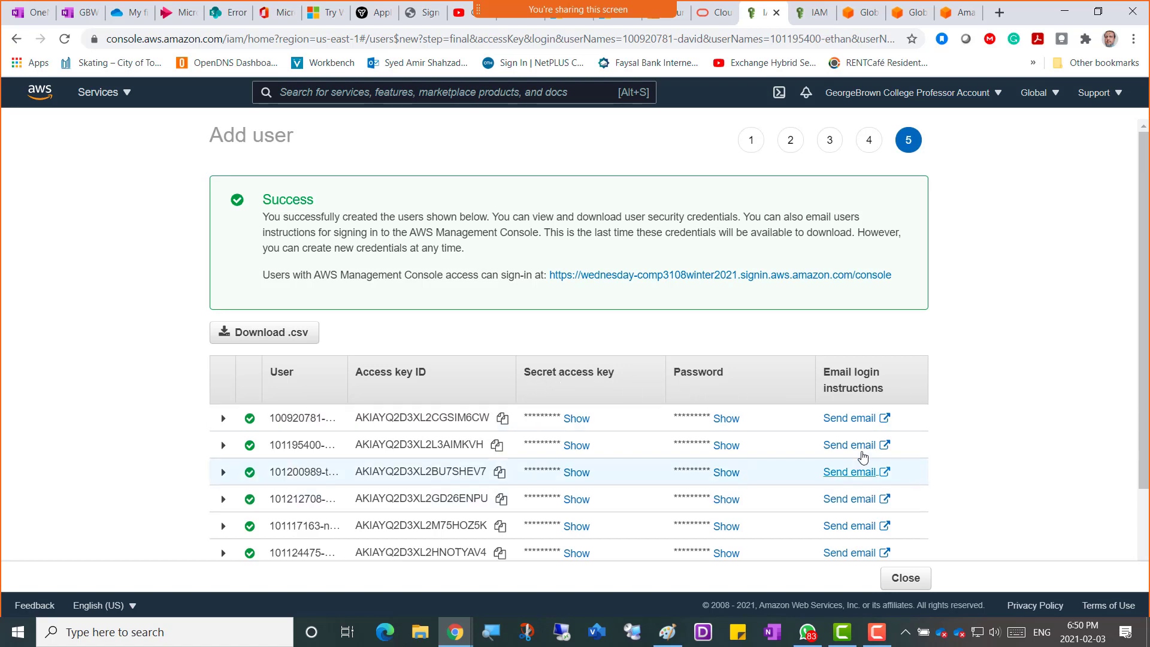
{"action": "left_click", "coordinate": [275, 331]}
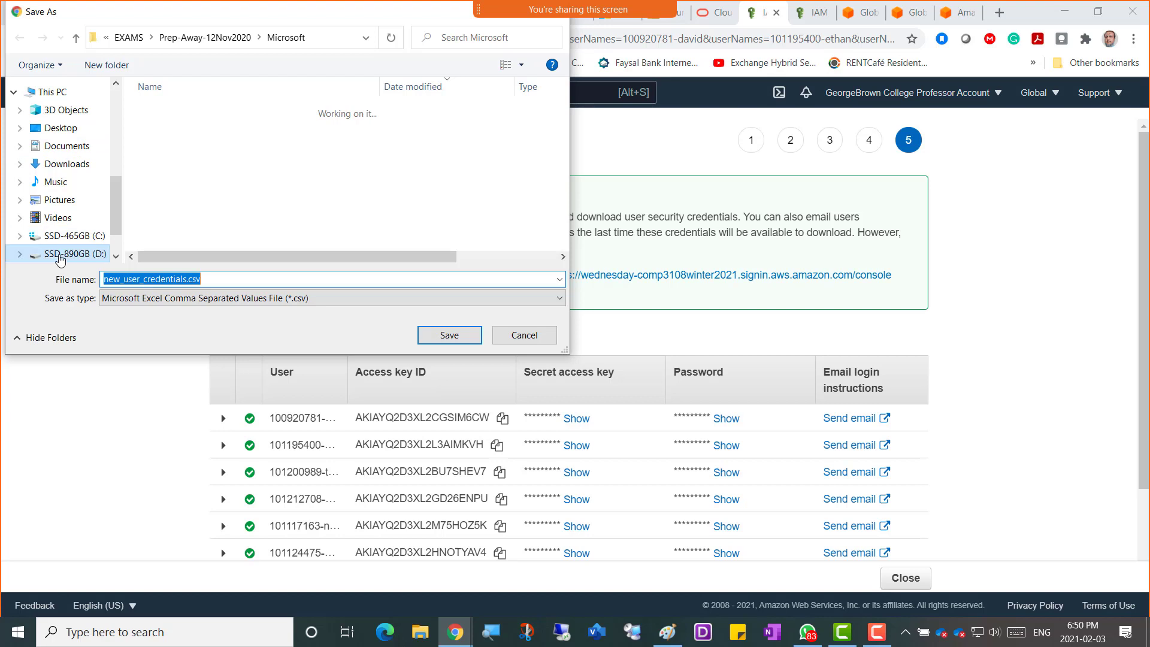
Browse the D: drive through EDU, Academies, GeorgeBrownCollege, 1 - Winter2021 to the course's DOCs folder.
{"action": "left_click", "coordinate": [63, 254]}
{"action": "double_click", "coordinate": [160, 122]}
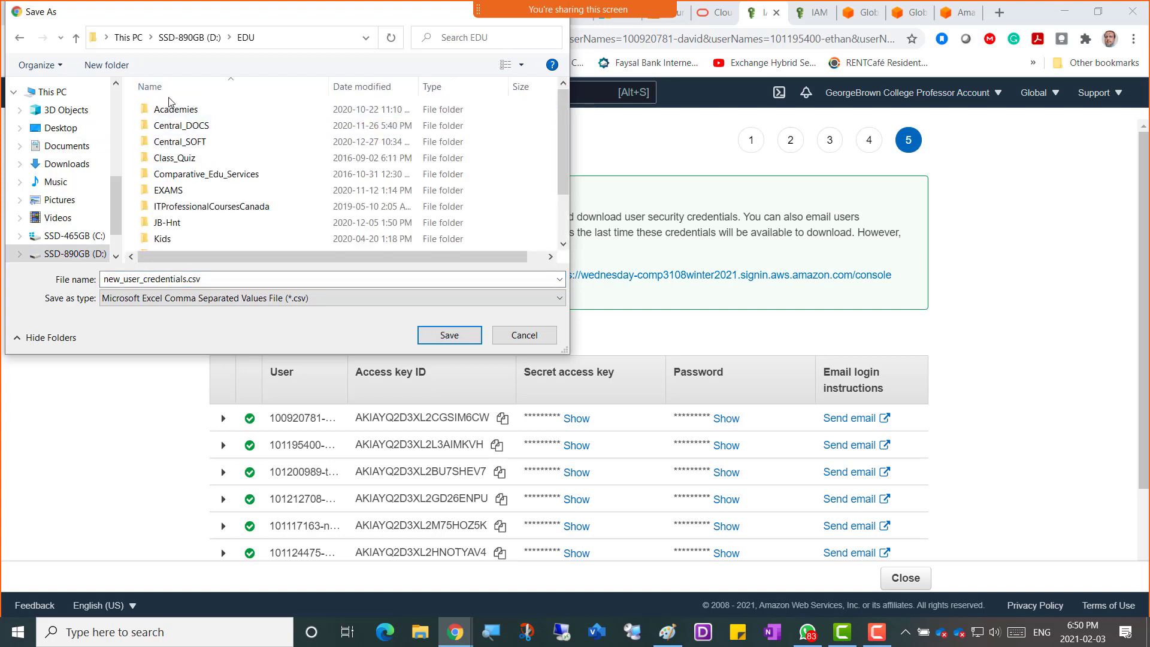
{"action": "double_click", "coordinate": [181, 127]}
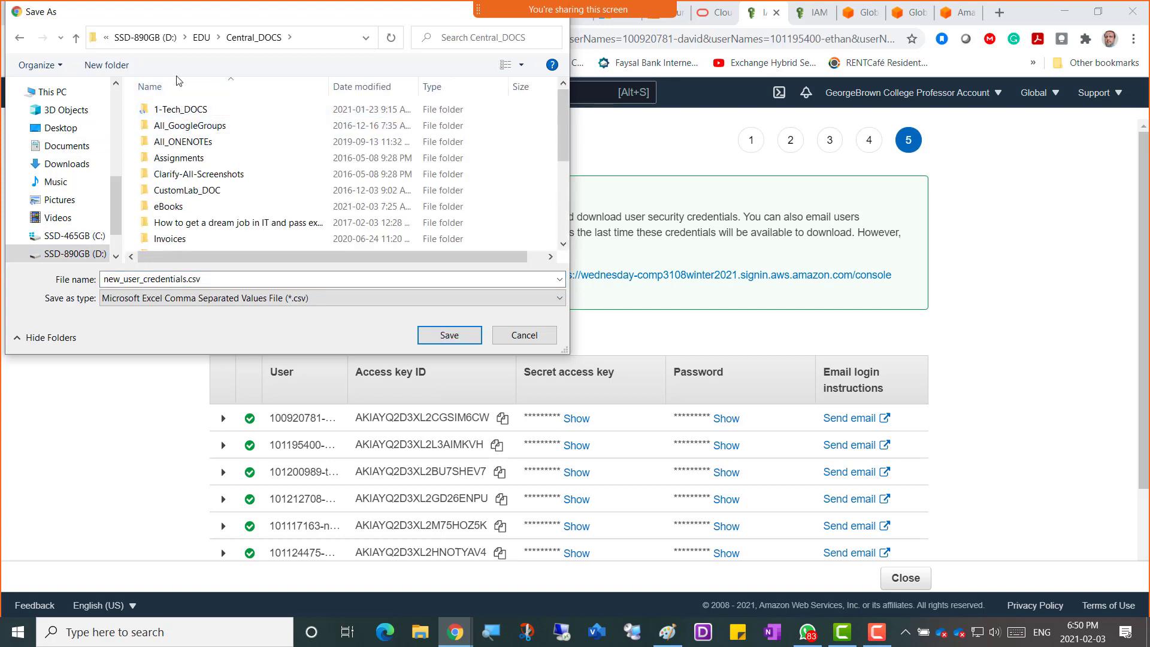
{"action": "left_click", "coordinate": [202, 37]}
{"action": "double_click", "coordinate": [178, 110]}
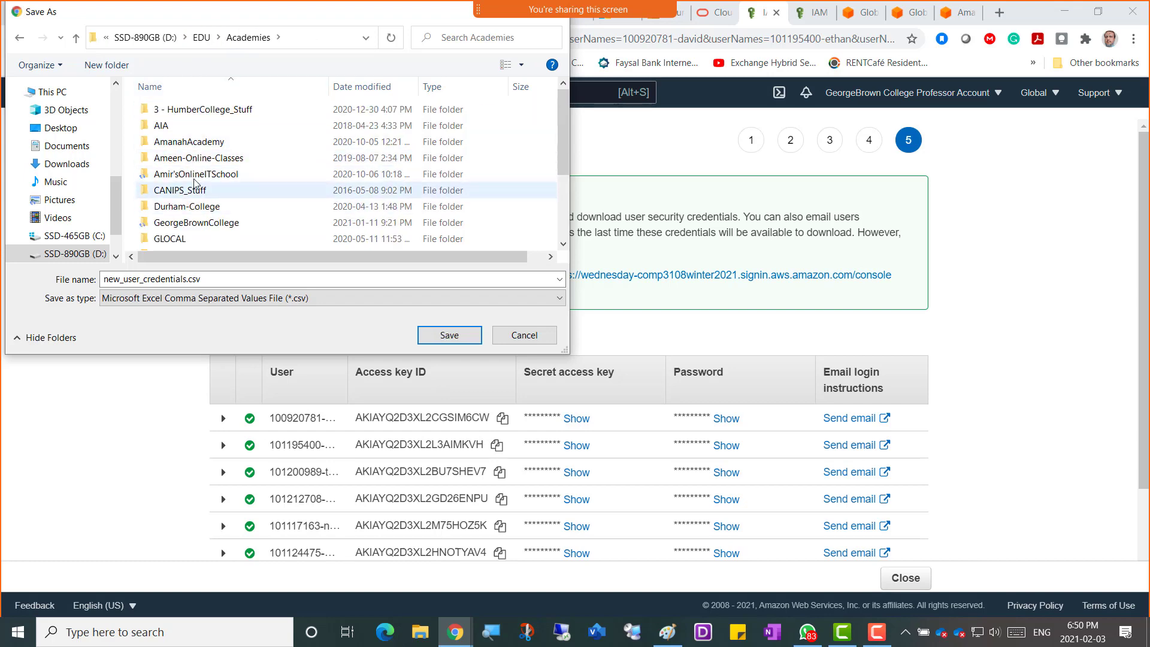
{"action": "double_click", "coordinate": [203, 223]}
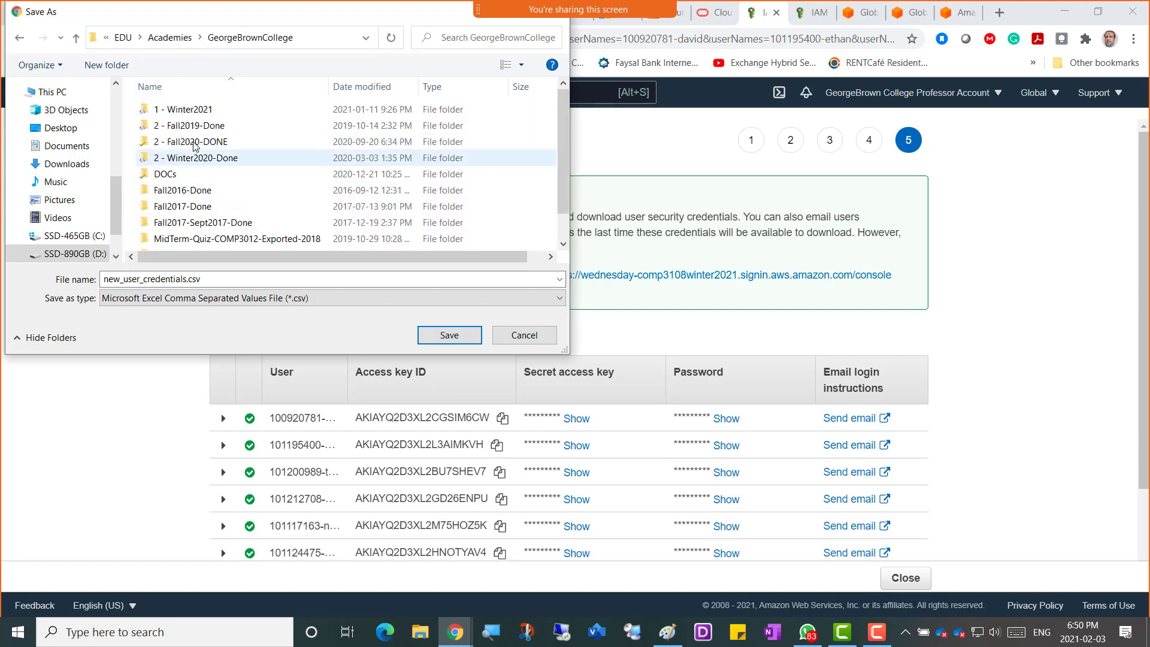
{"action": "double_click", "coordinate": [192, 111]}
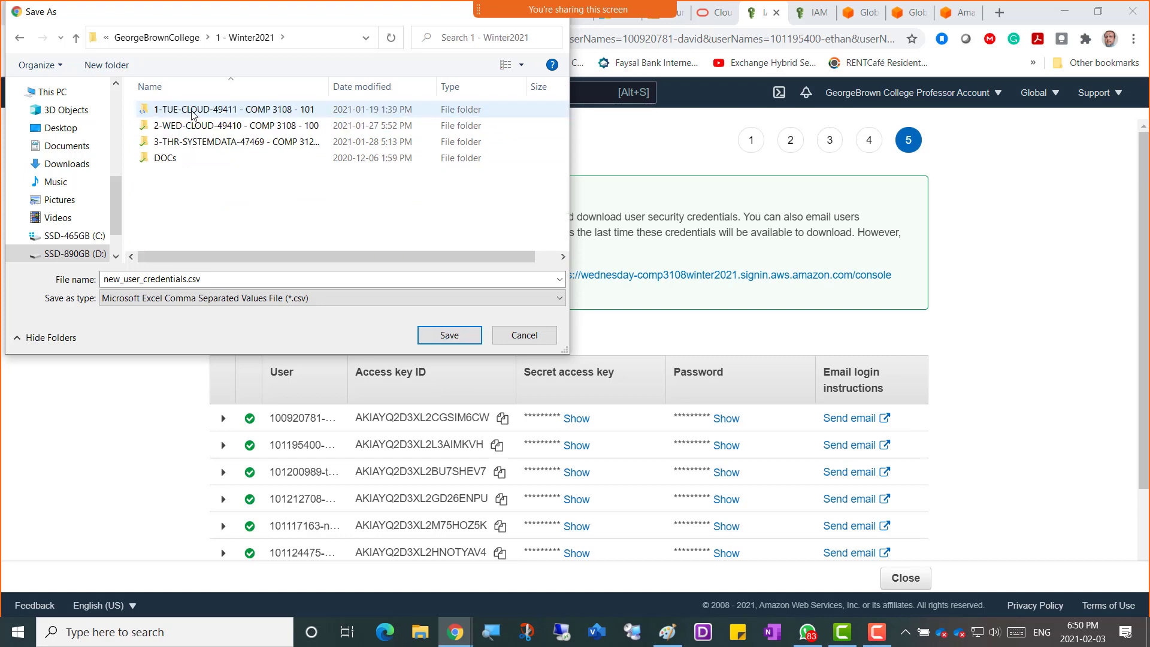
{"action": "left_click", "coordinate": [208, 126]}
{"action": "double_click", "coordinate": [209, 126]}
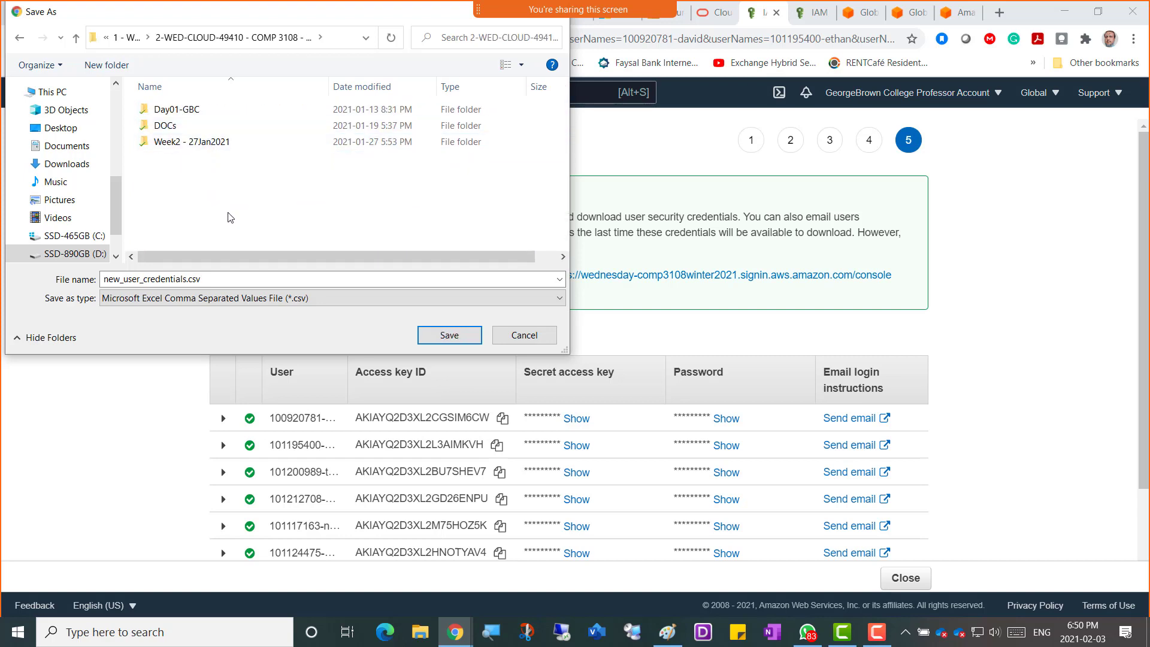
{"action": "double_click", "coordinate": [169, 126]}
Save the credentials file as Usernames-of-First-10-Students-FirstBatch.csv.
{"action": "left_click", "coordinate": [213, 277]}
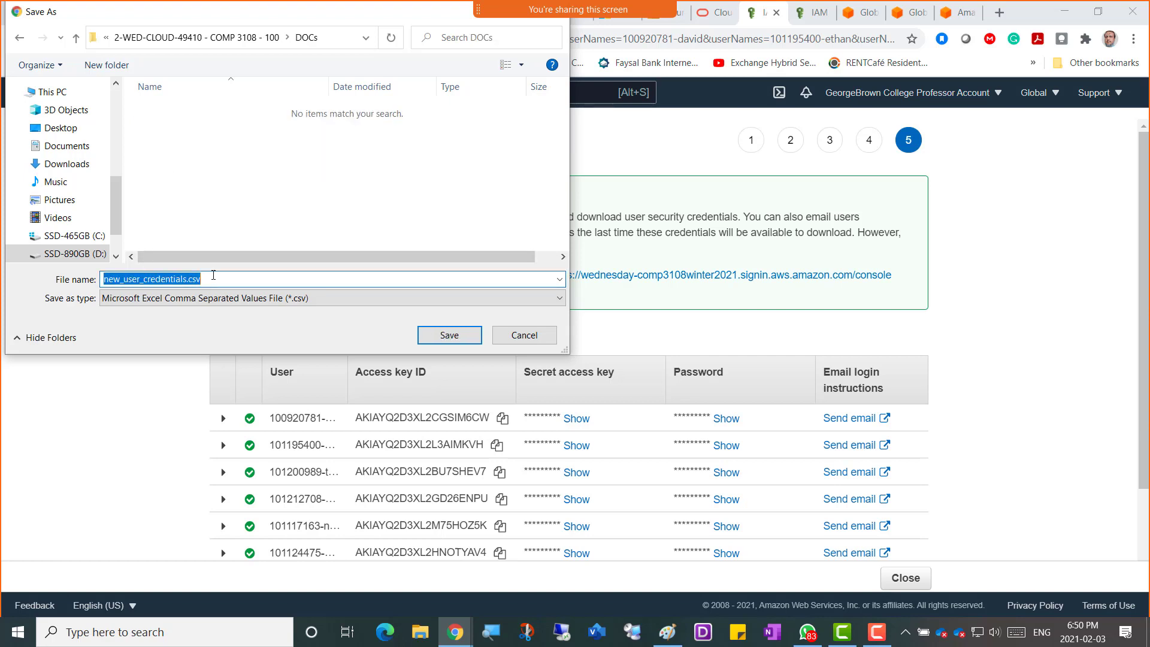
{"action": "type", "text": "Userna"}
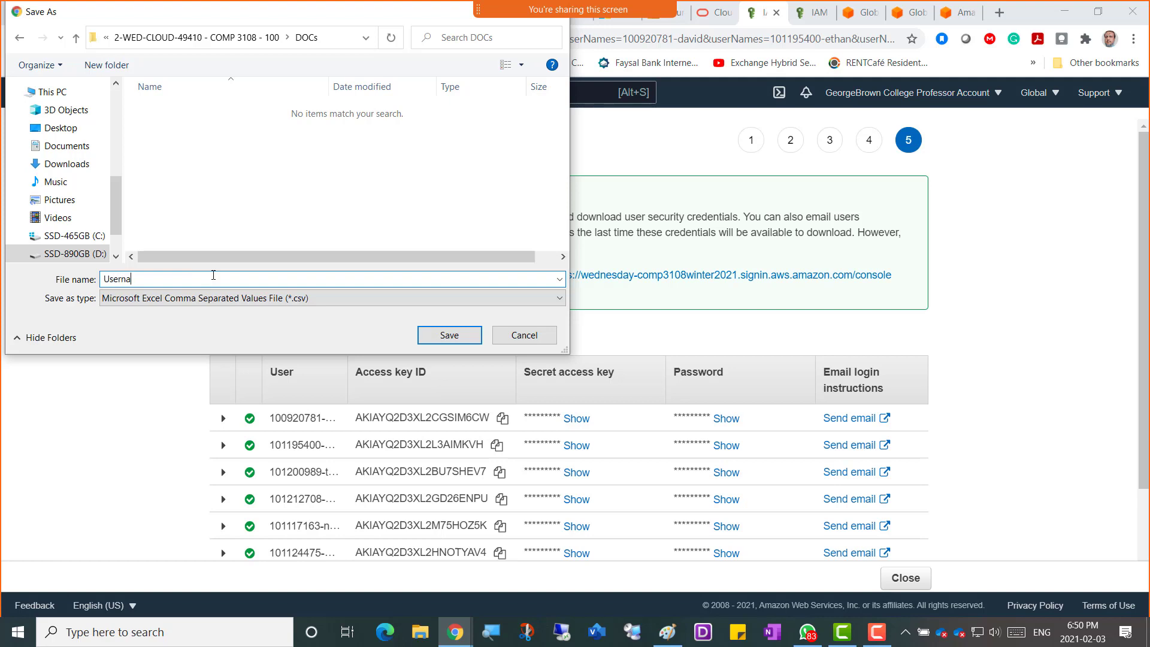
{"action": "type", "text": "mes-of-First-10-Students"}
{"action": "type", "text": "-FirstBatch"}
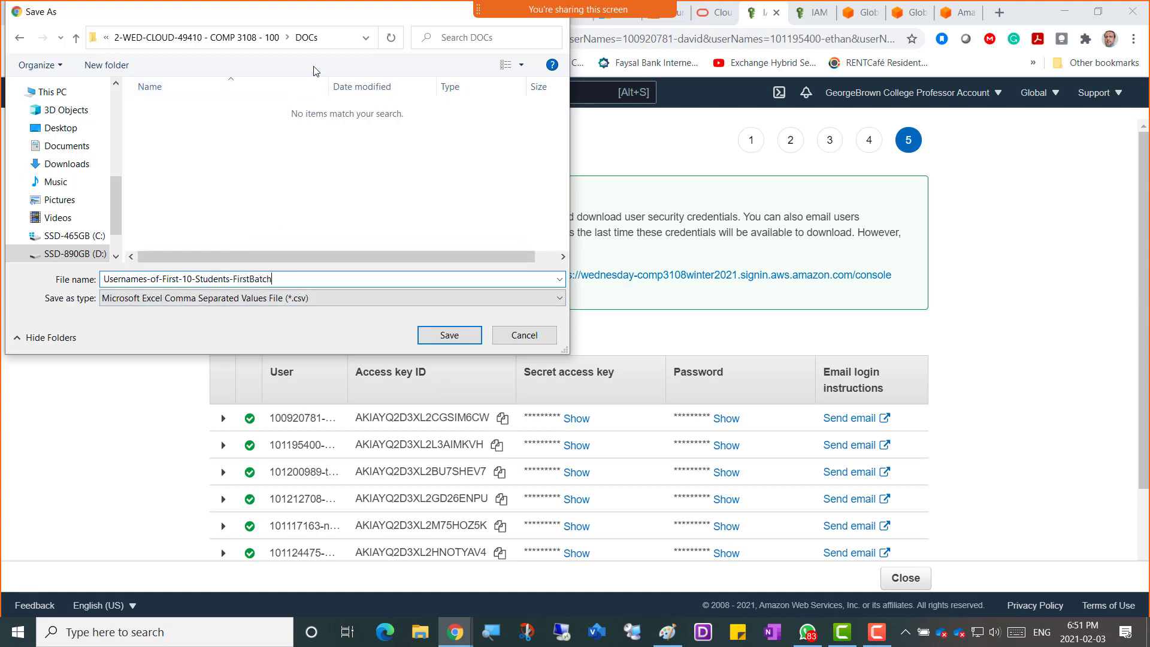
{"action": "left_click", "coordinate": [443, 338]}
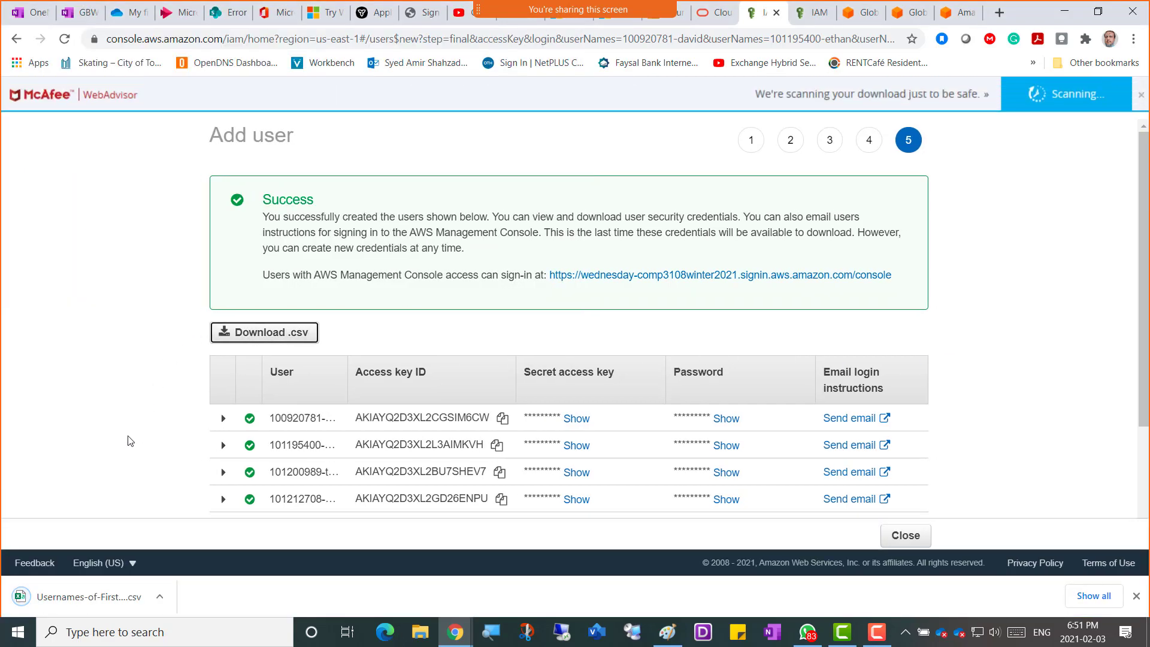
Open the downloaded CSV in Excel to review the ten users' credentials, then minimize Excel.
{"action": "left_click", "coordinate": [84, 598]}
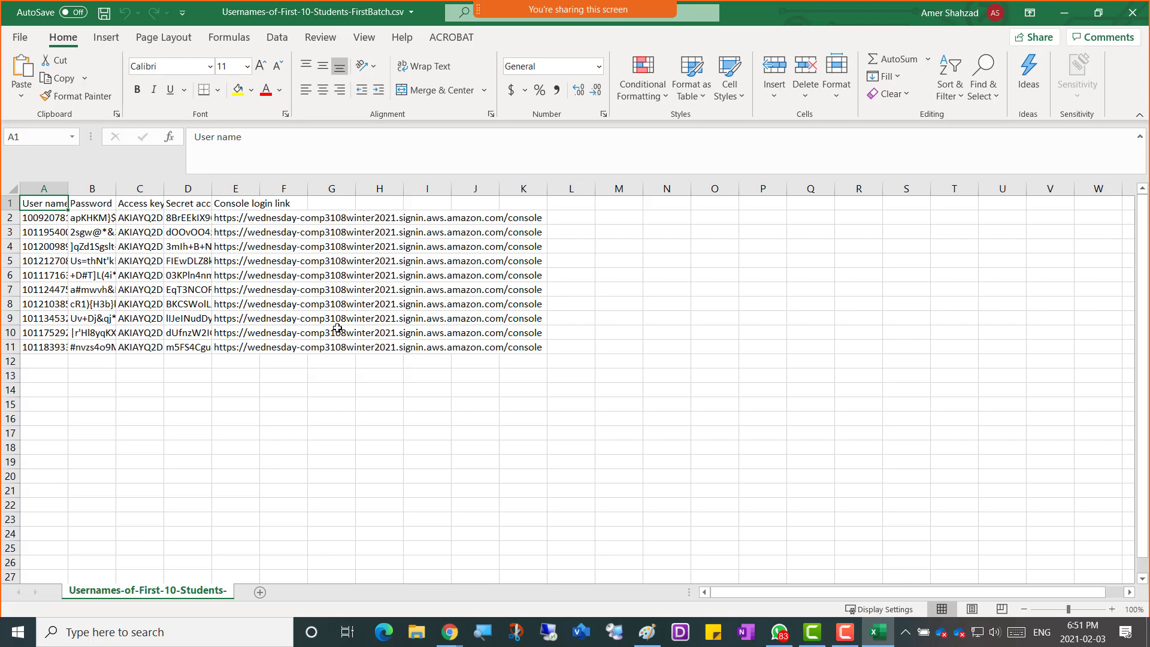
{"action": "left_click", "coordinate": [1064, 12]}
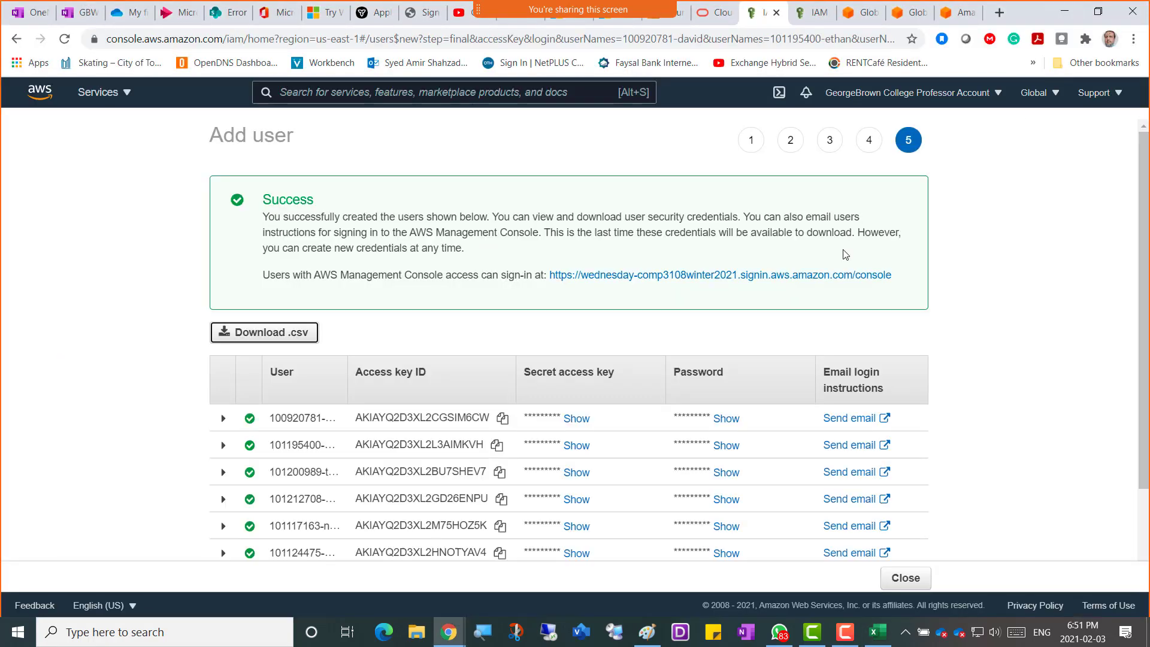
Close the credentials success page and start a new Add user batch.
{"action": "scroll", "coordinate": [1012, 410], "scroll_direction": "down", "scroll_amount": 2}
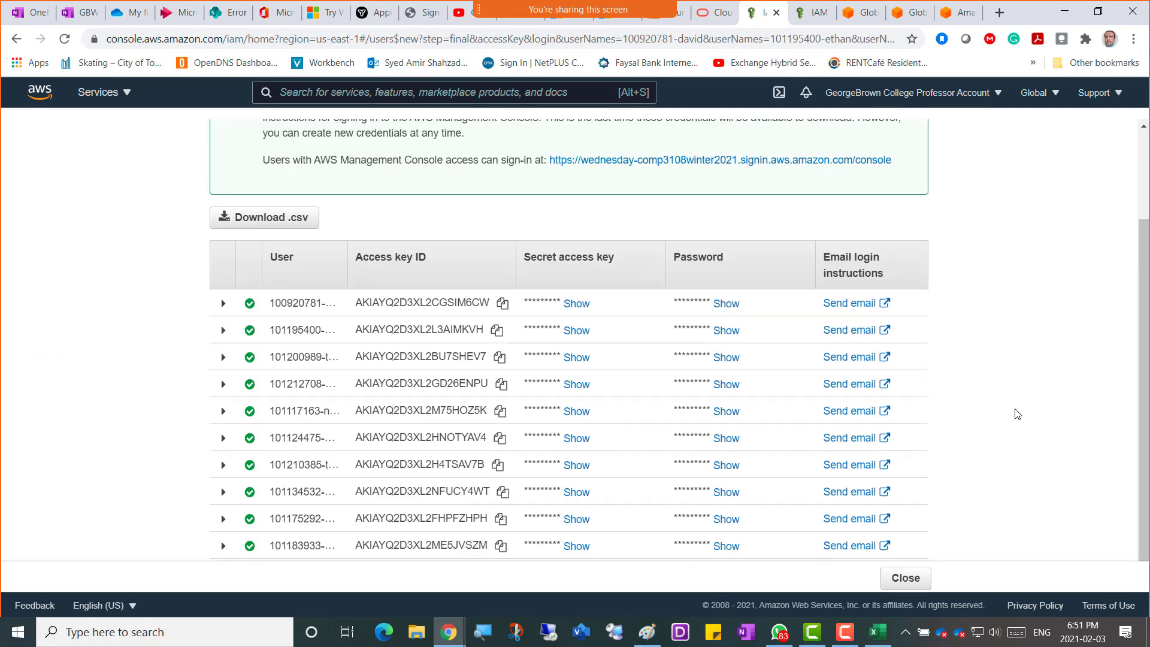
{"action": "scroll", "coordinate": [1016, 388], "scroll_direction": "up", "scroll_amount": 2}
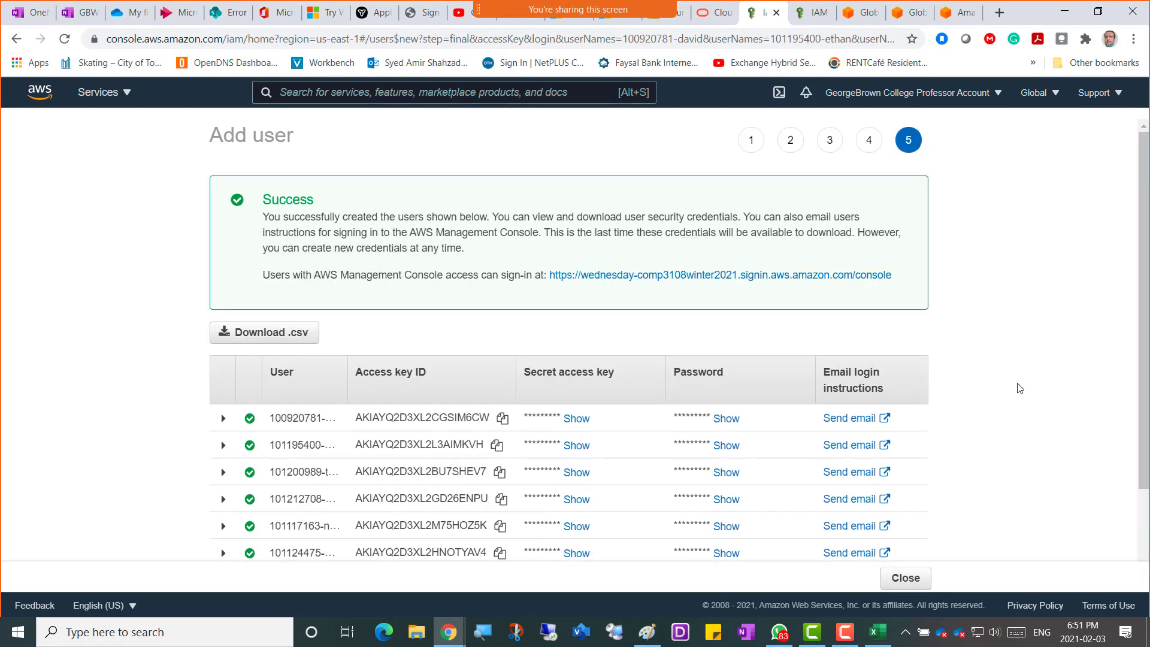
{"action": "scroll", "coordinate": [1020, 387], "scroll_direction": "down", "scroll_amount": 2}
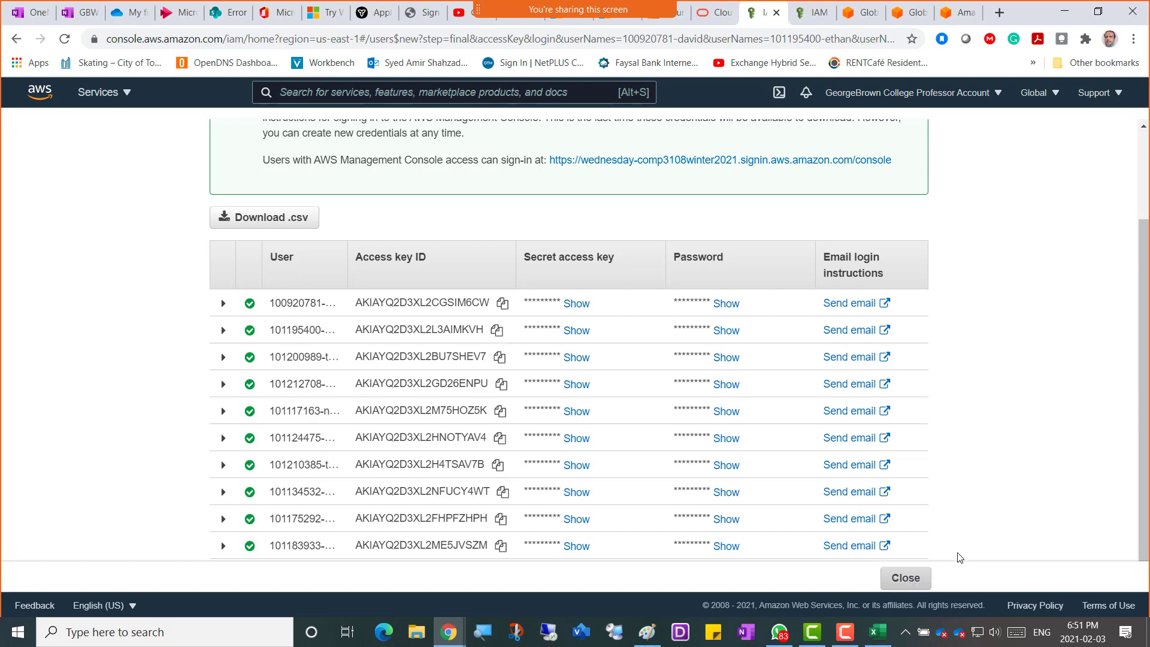
{"action": "scroll", "coordinate": [1008, 457], "scroll_direction": "up", "scroll_amount": 2}
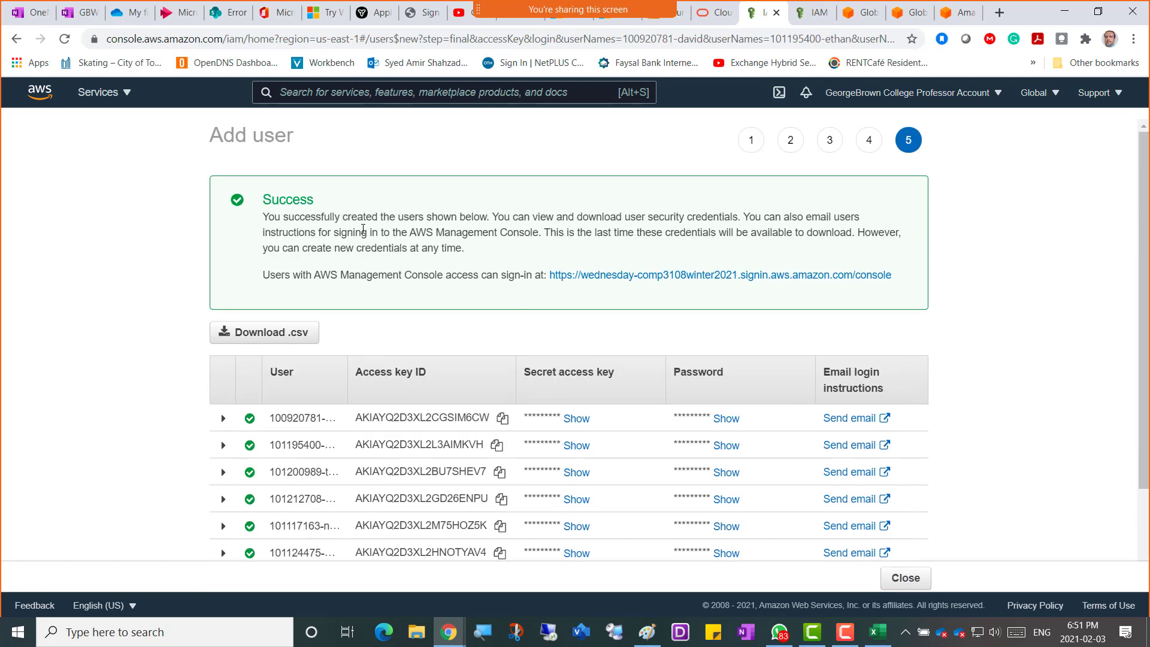
{"action": "scroll", "coordinate": [1014, 450], "scroll_direction": "down", "scroll_amount": 2}
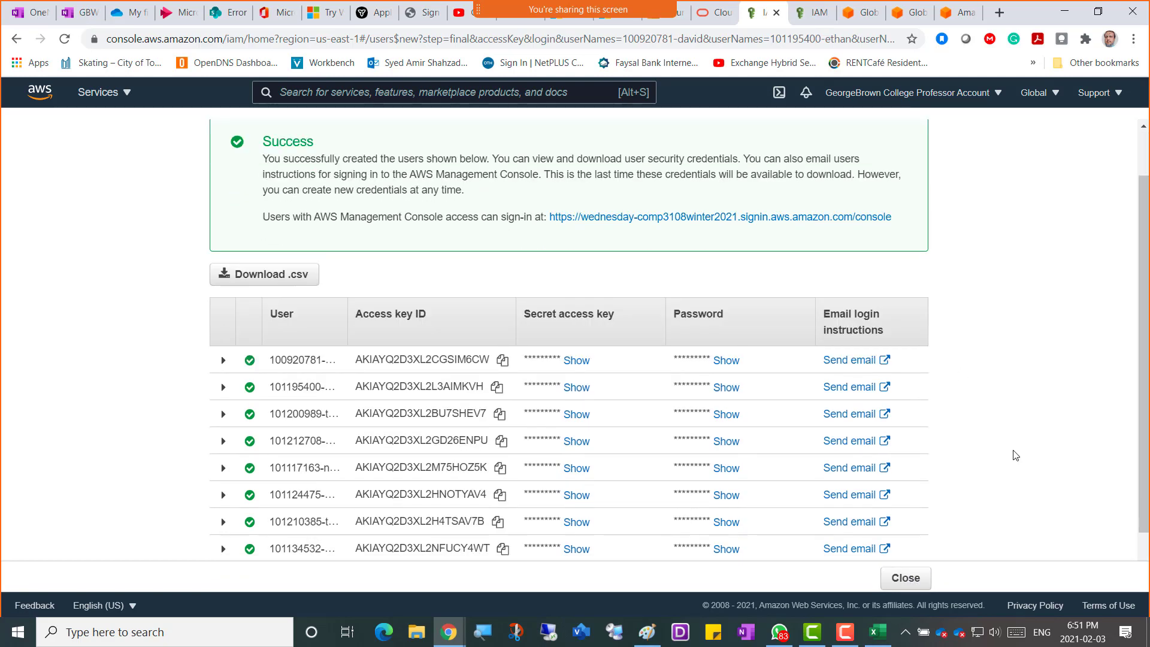
{"action": "left_click", "coordinate": [906, 580]}
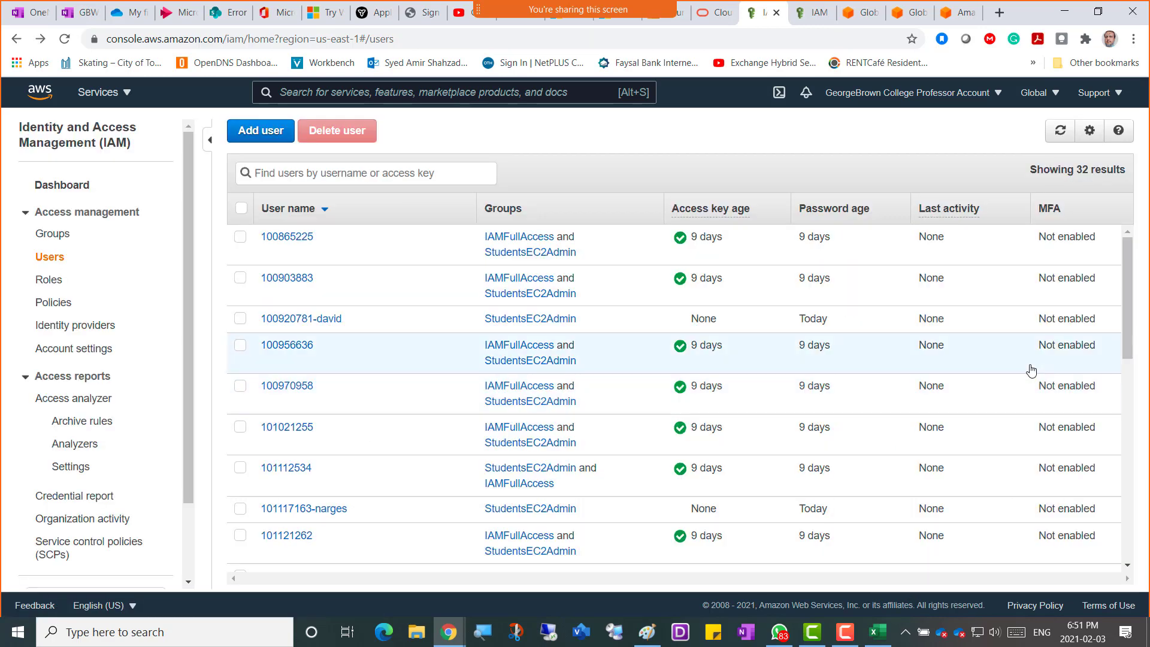
{"action": "left_click", "coordinate": [261, 134]}
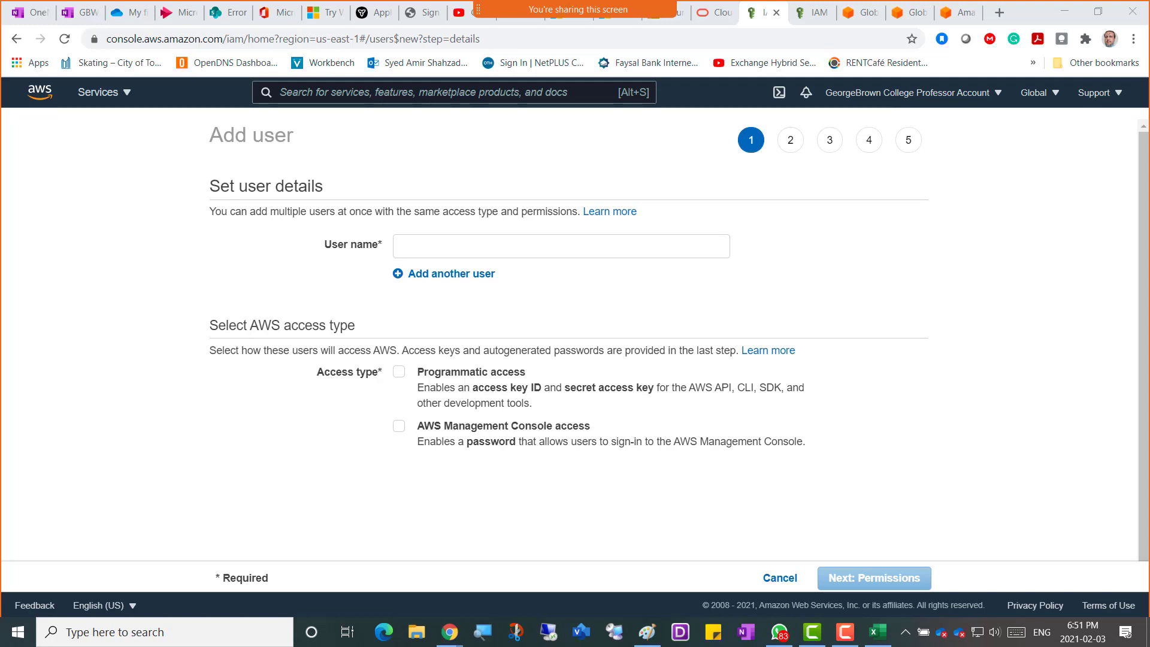
Paste the first two student user names, fixing the capital letter and spaces around the hyphen in the second.
{"action": "left_click", "coordinate": [405, 247]}
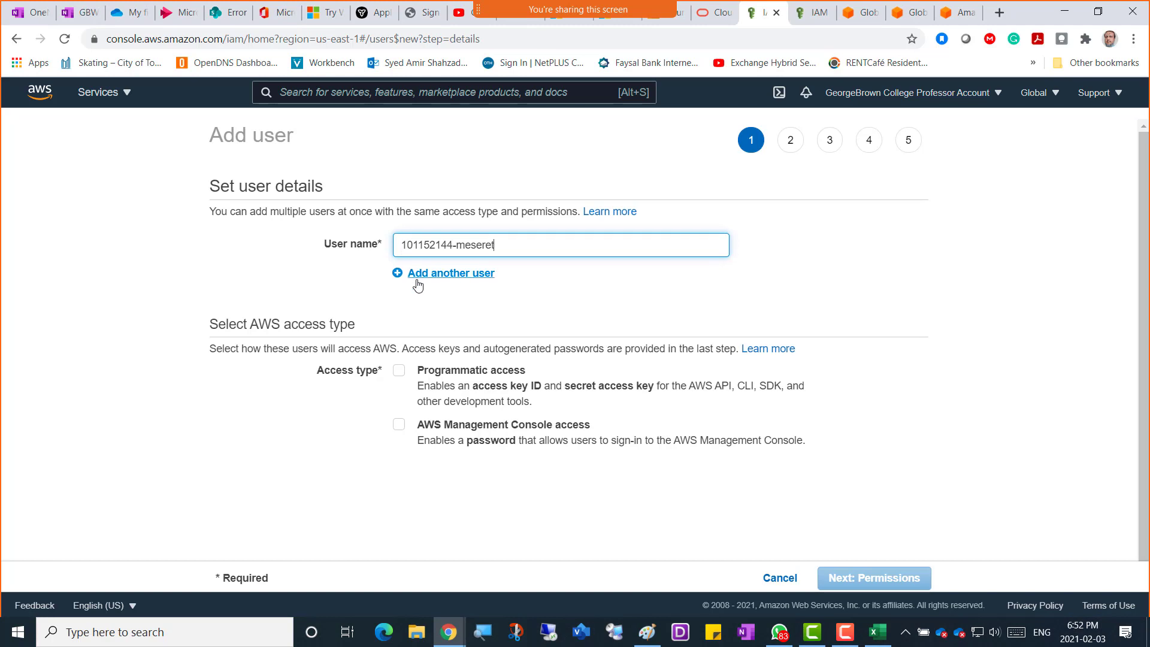
{"action": "left_click", "coordinate": [418, 274]}
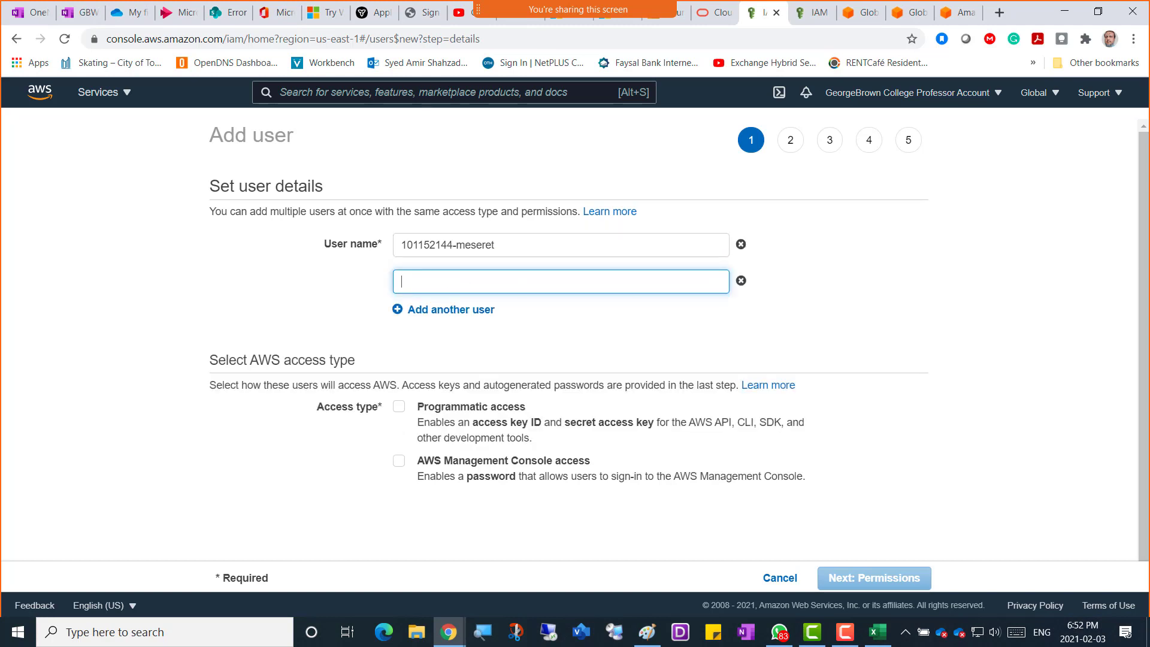
{"action": "key", "text": "alt+Tab"}
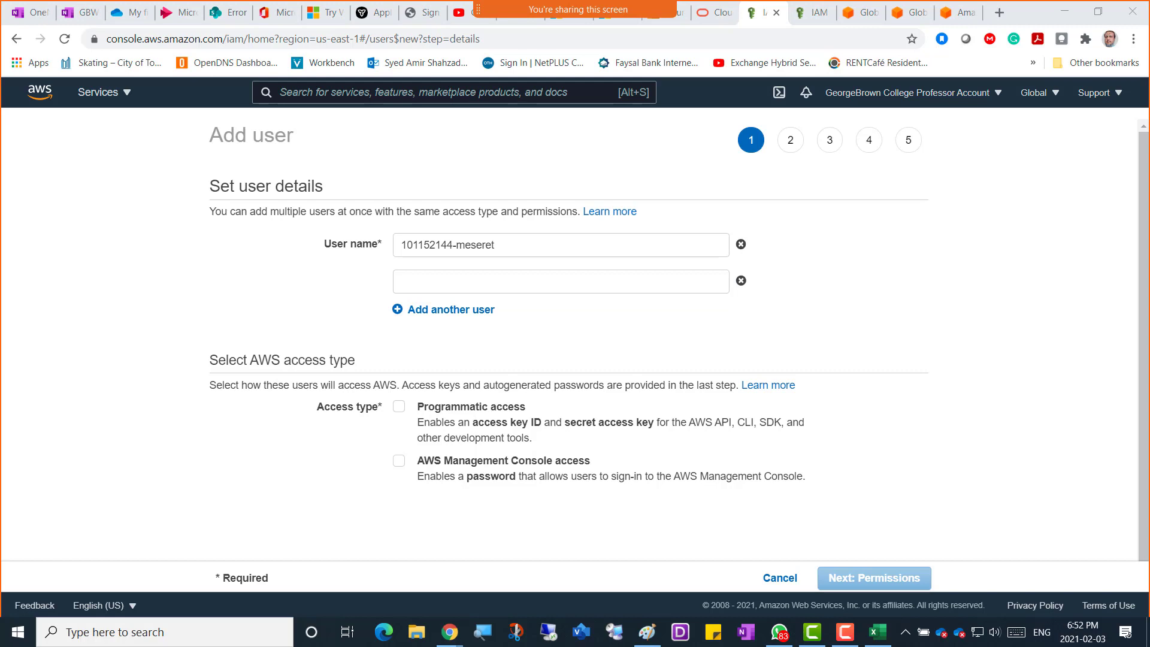
{"action": "left_click", "coordinate": [427, 279]}
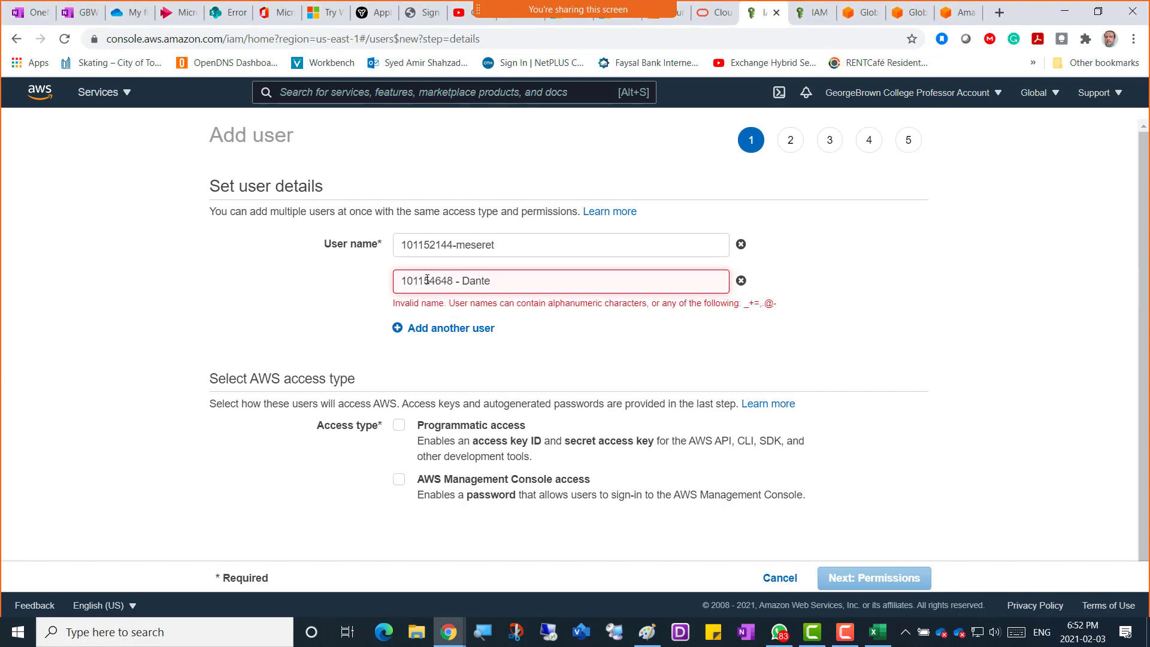
{"action": "key", "text": "shift+Left"}
{"action": "type", "text": "d"}
{"action": "key", "text": "Left"}
{"action": "key", "text": "BackSpace"}
{"action": "key", "text": "Left"}
{"action": "key", "text": "BackSpace"}
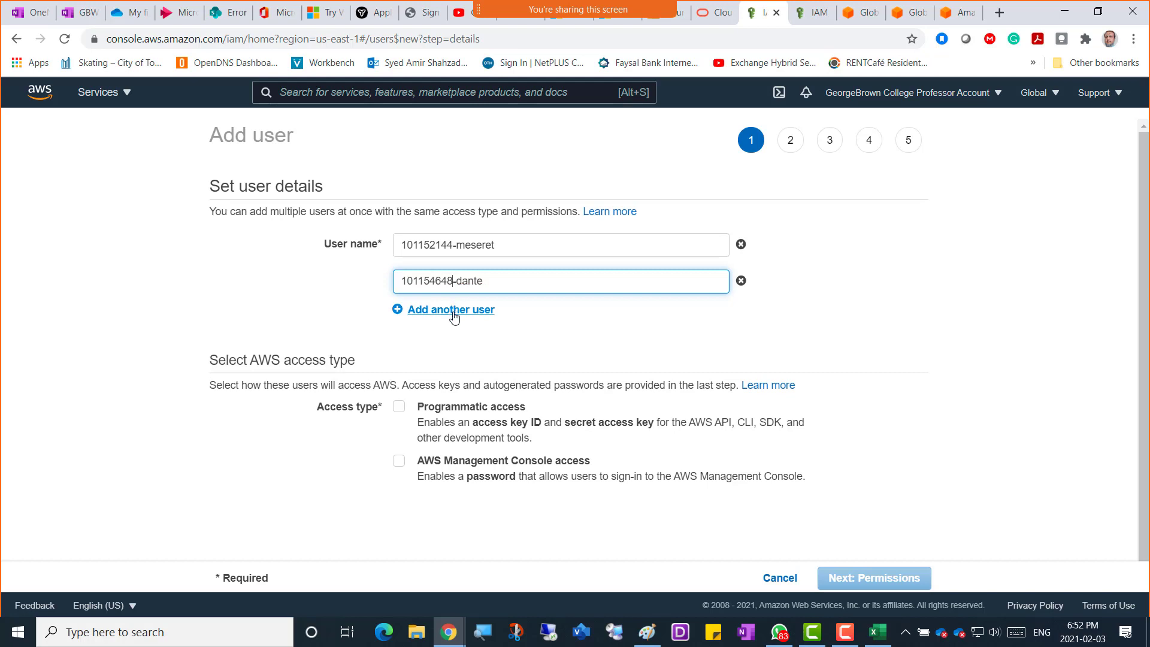
{"action": "left_click", "coordinate": [451, 309]}
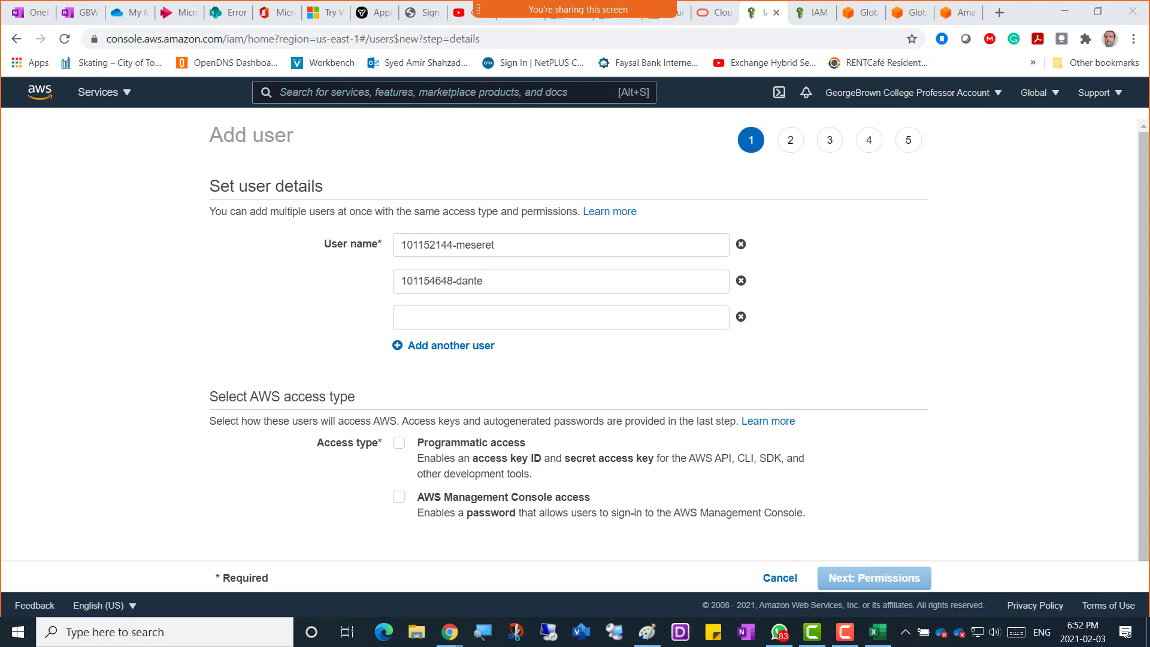
Paste the third, fourth and fifth student user names into new rows.
{"action": "left_click", "coordinate": [470, 318]}
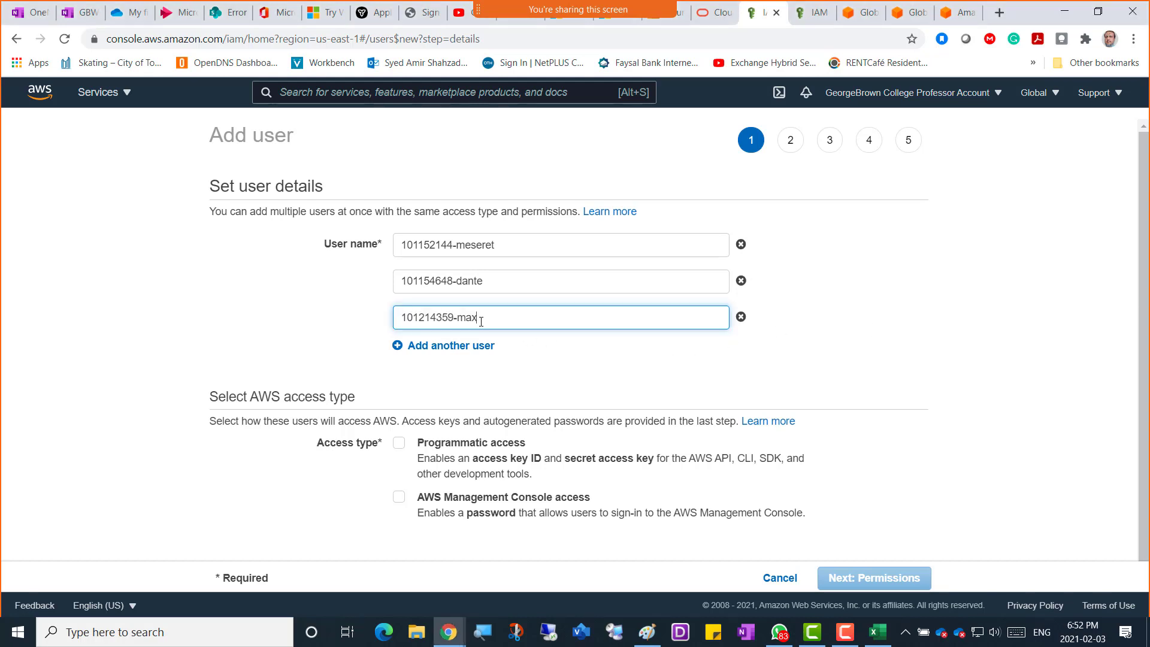
{"action": "left_click", "coordinate": [446, 345]}
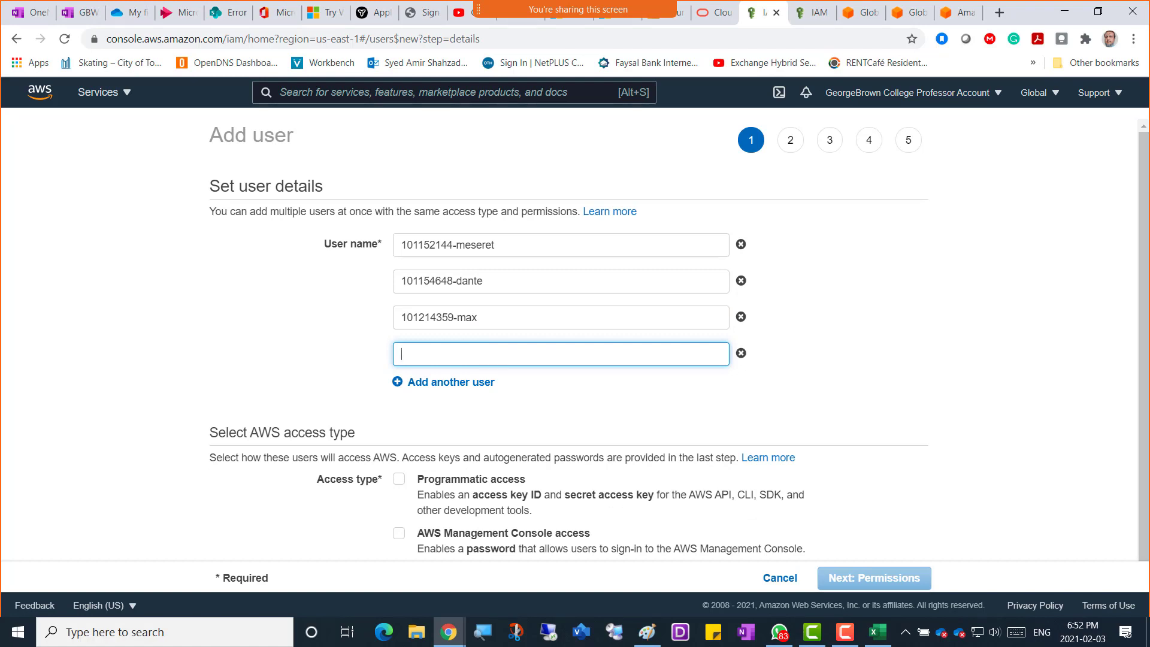
{"action": "key", "text": "alt+Tab"}
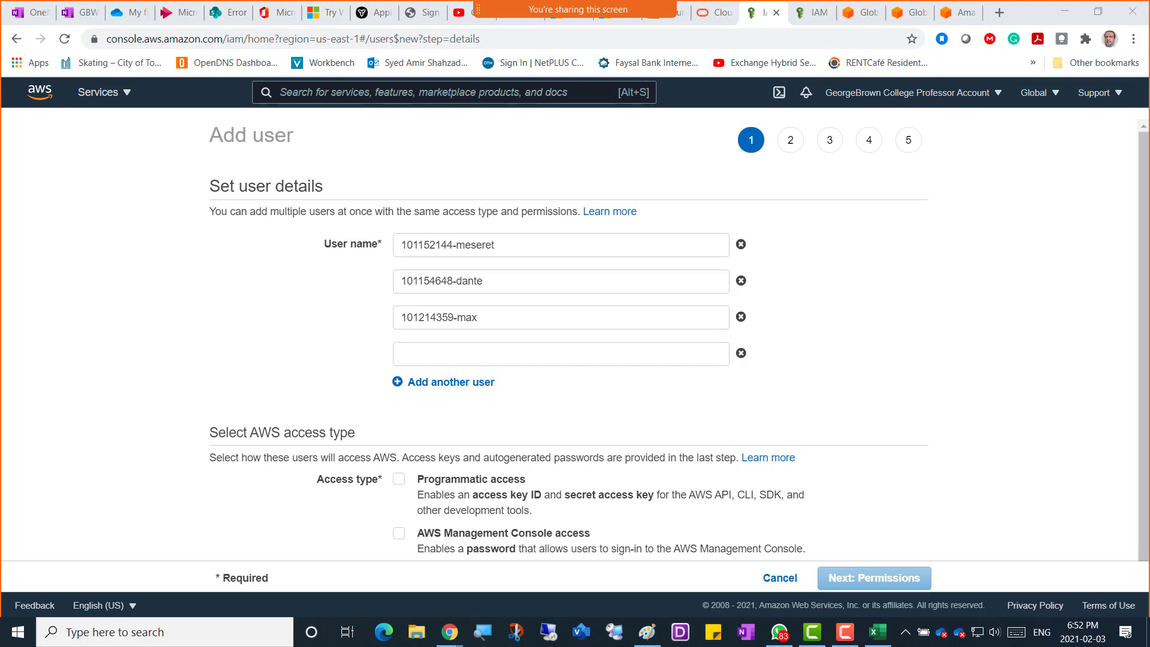
{"action": "left_click", "coordinate": [455, 353]}
{"action": "left_click", "coordinate": [454, 383]}
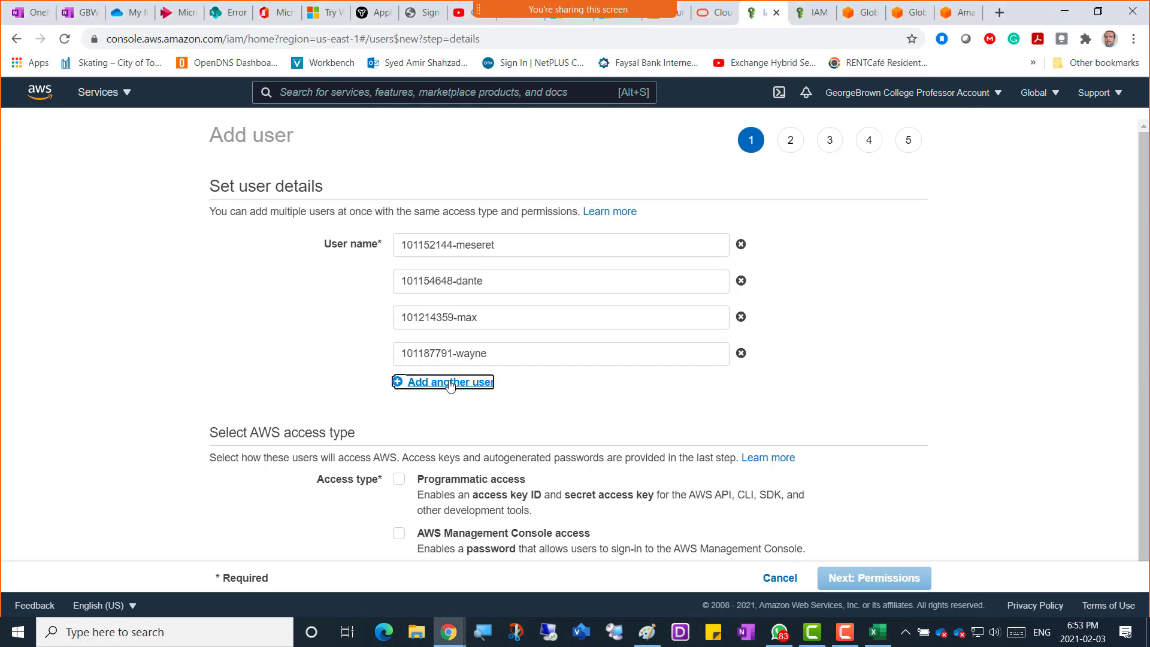
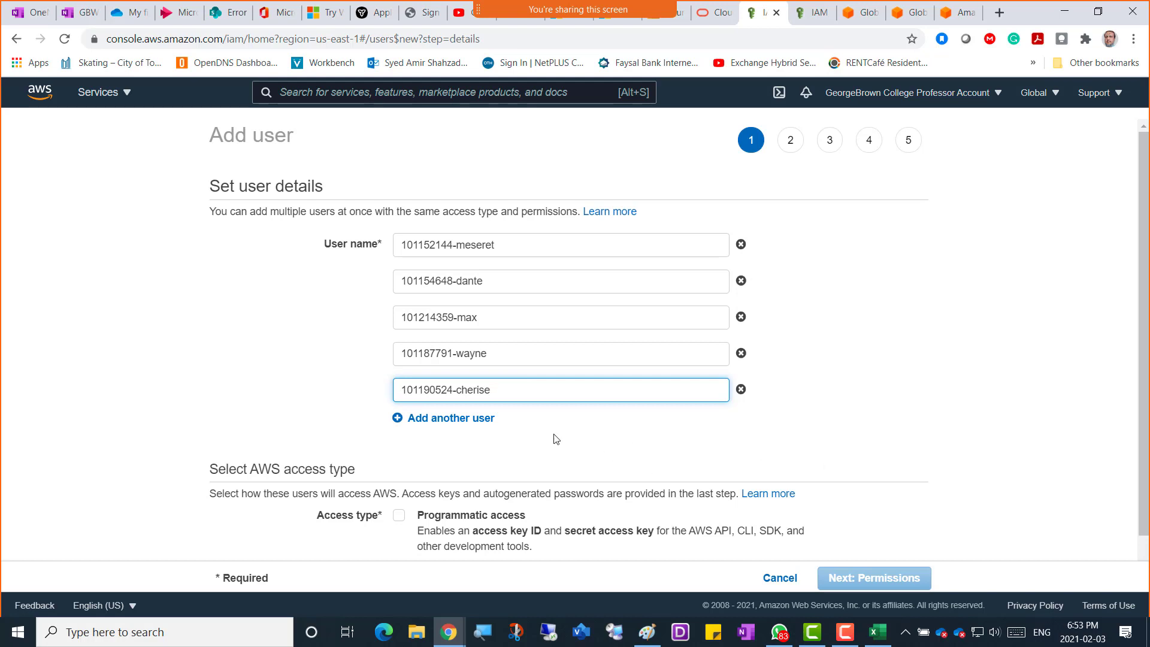
{"action": "left_click", "coordinate": [948, 408]}
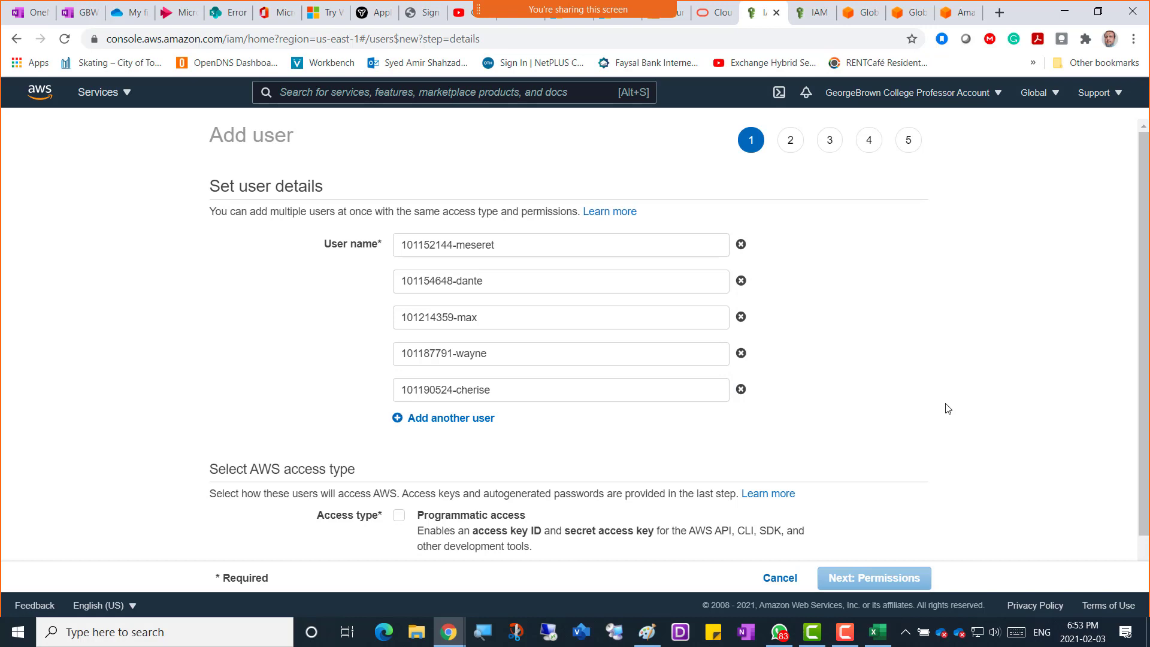
{"action": "scroll", "coordinate": [947, 408], "scroll_direction": "down", "scroll_amount": 1}
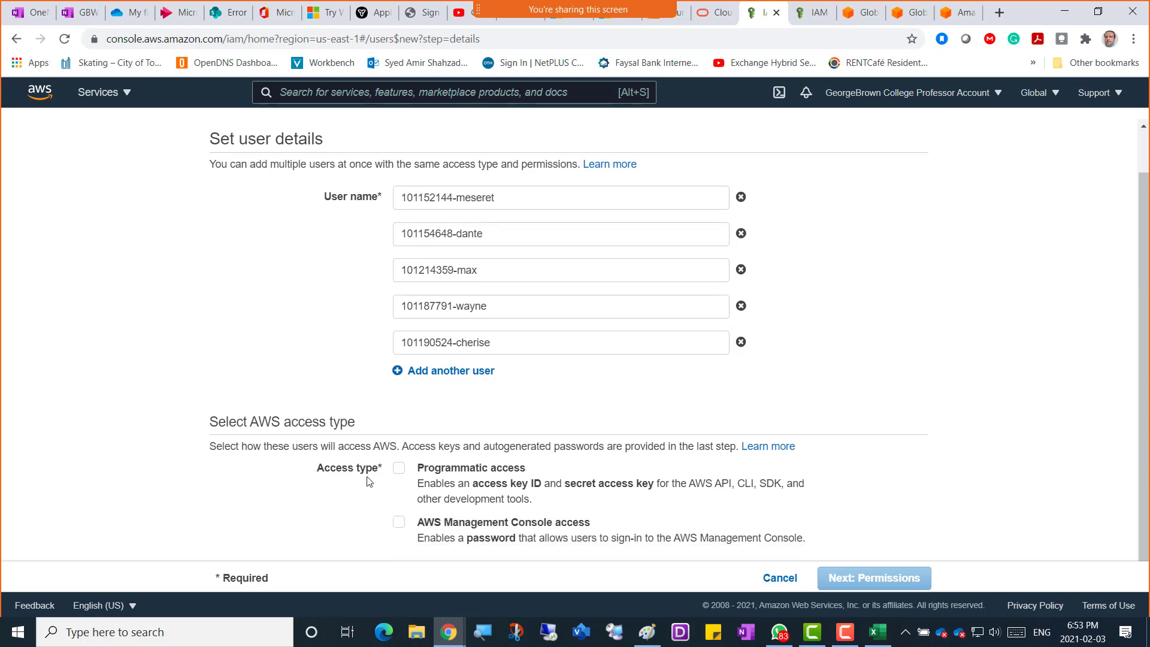
Give the five users programmatic and console access and add them to StudentsEC2Admin.
{"action": "left_click", "coordinate": [398, 468]}
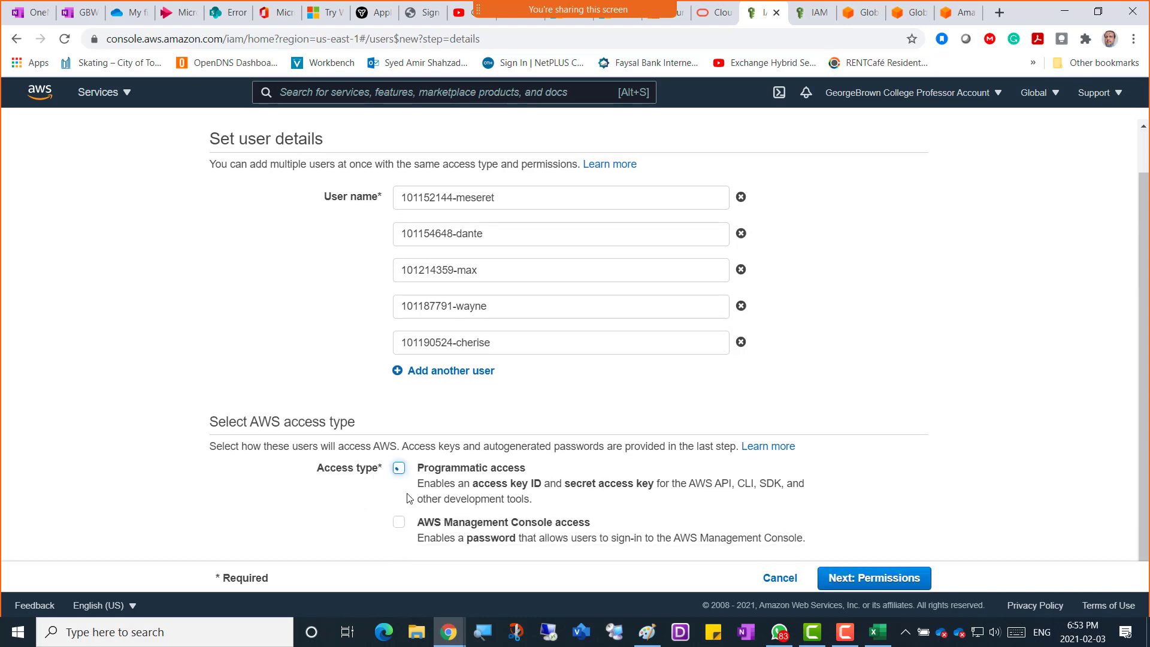
{"action": "left_click", "coordinate": [400, 522]}
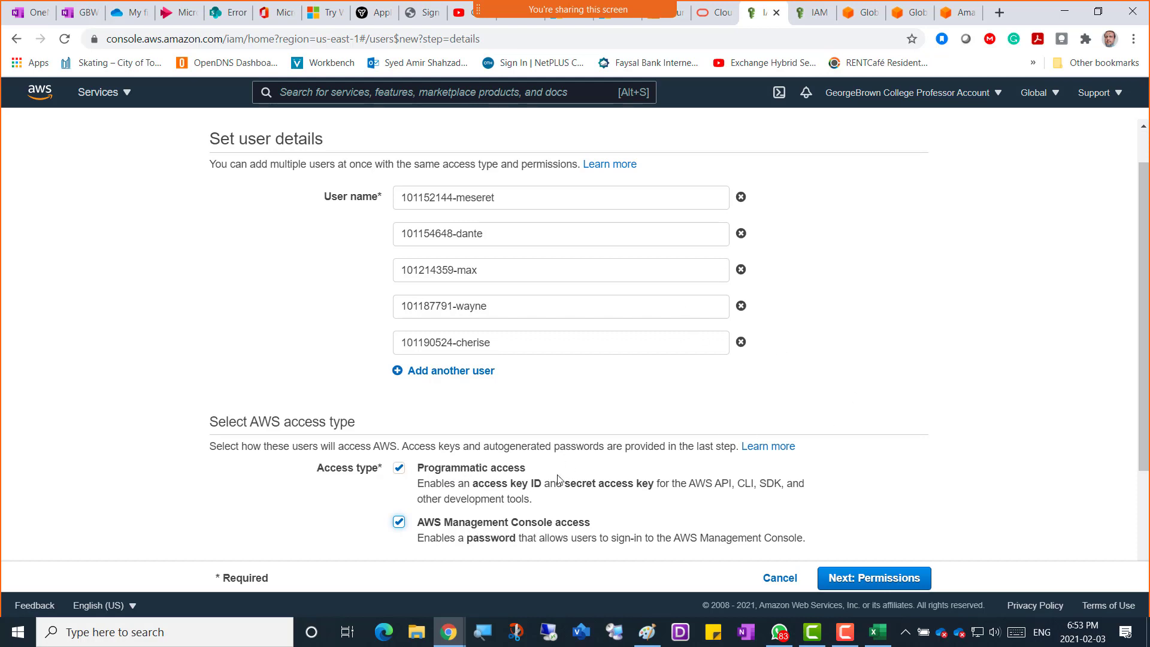
{"action": "left_click", "coordinate": [861, 578]}
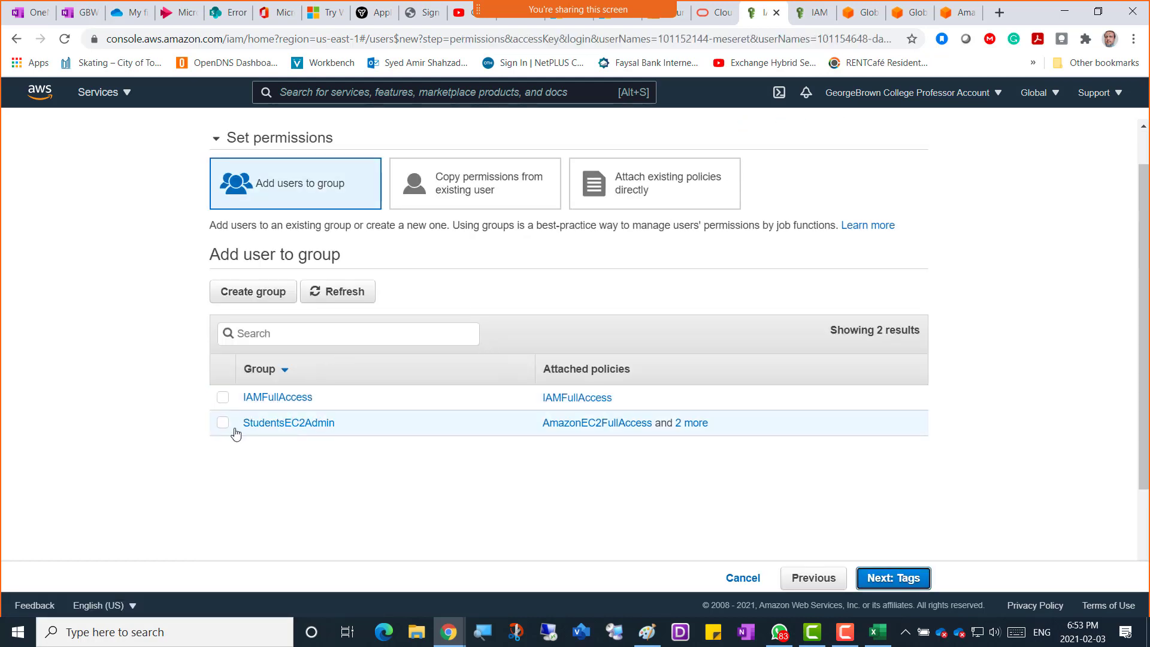
{"action": "left_click", "coordinate": [223, 425]}
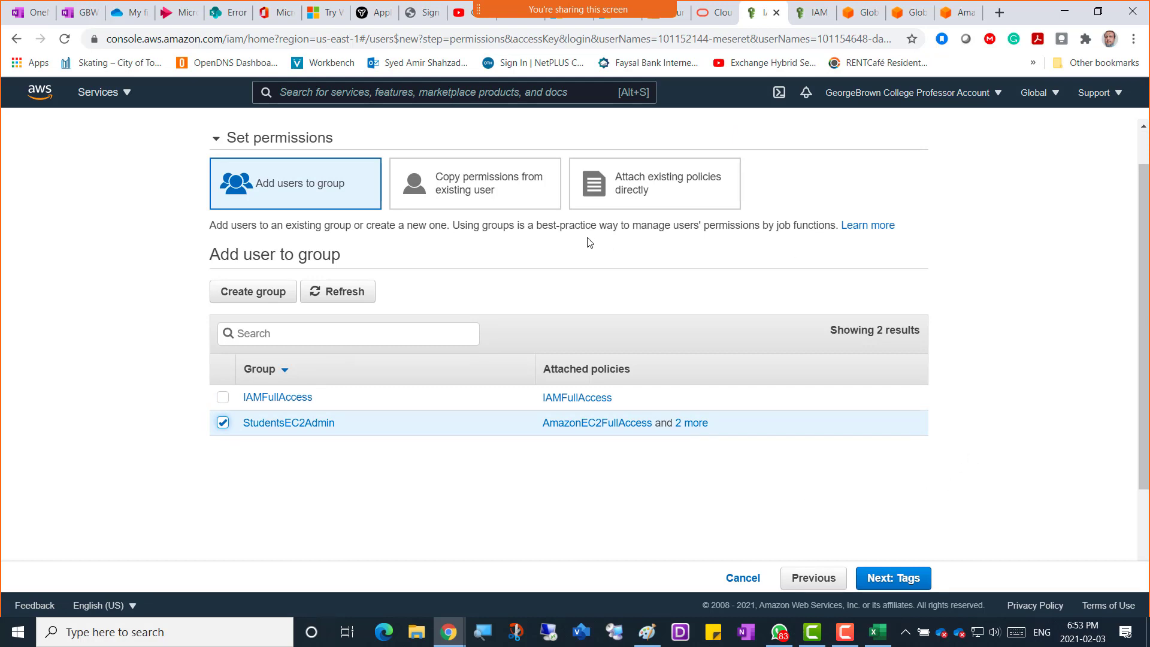
{"action": "left_click", "coordinate": [888, 582]}
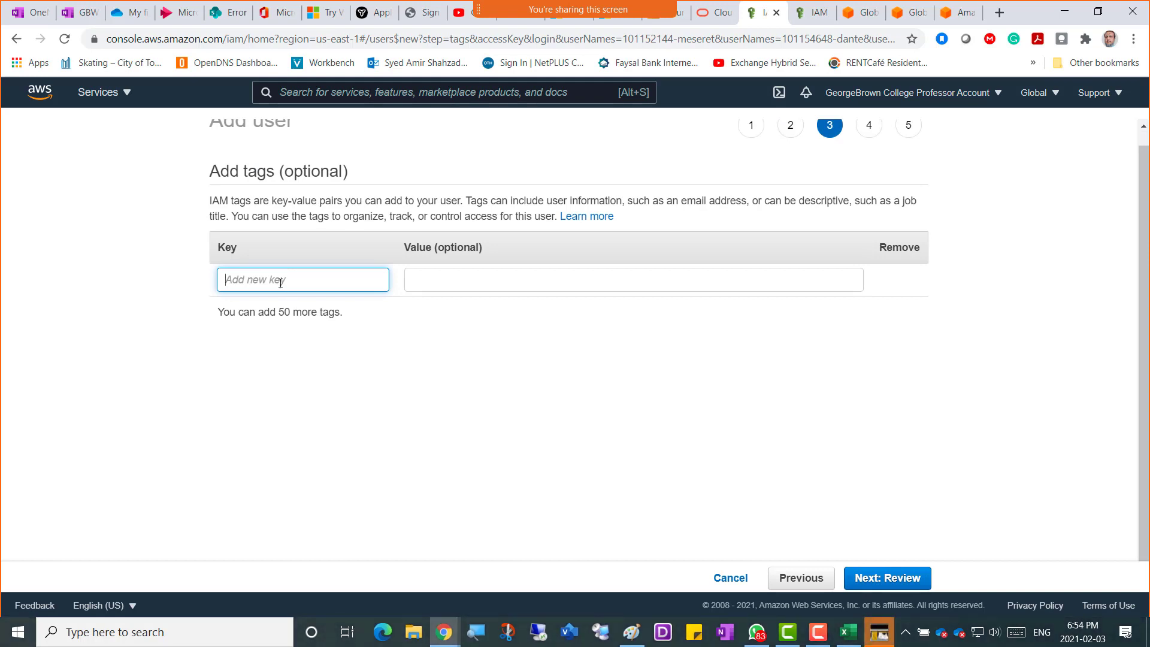
Tag the five users with Department=IT, Course=COMP3108 and Day=Wednesday.
{"action": "type", "text": "Department"}
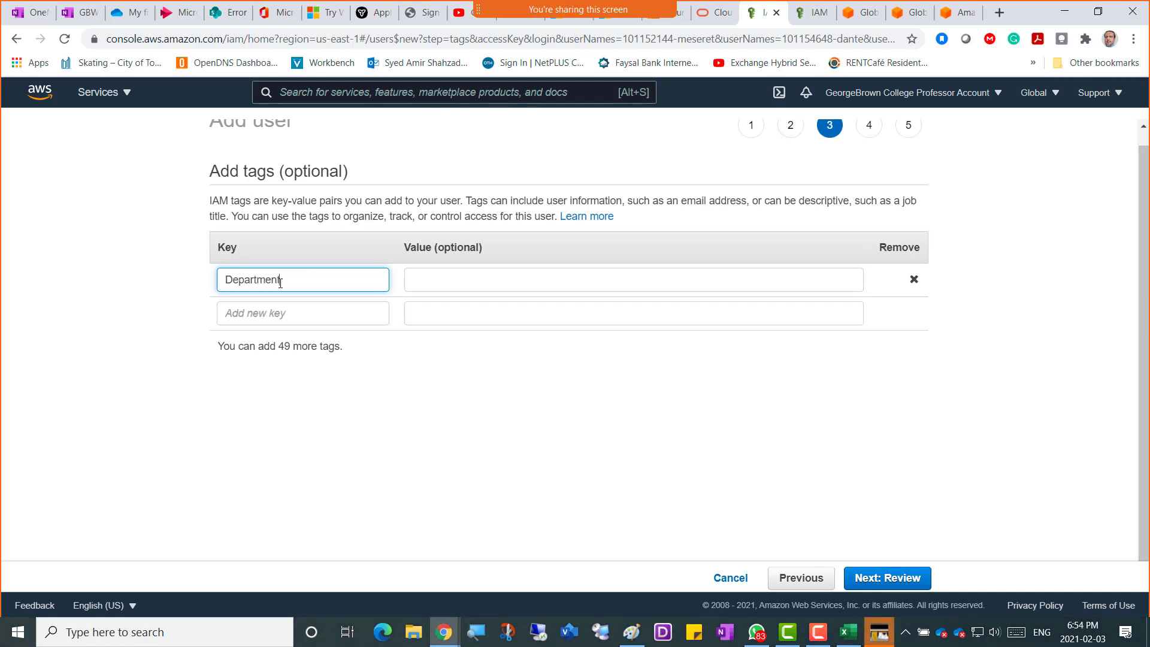
{"action": "key", "text": "Tab"}
{"action": "type", "text": "IT"}
{"action": "key", "text": "Tab"}
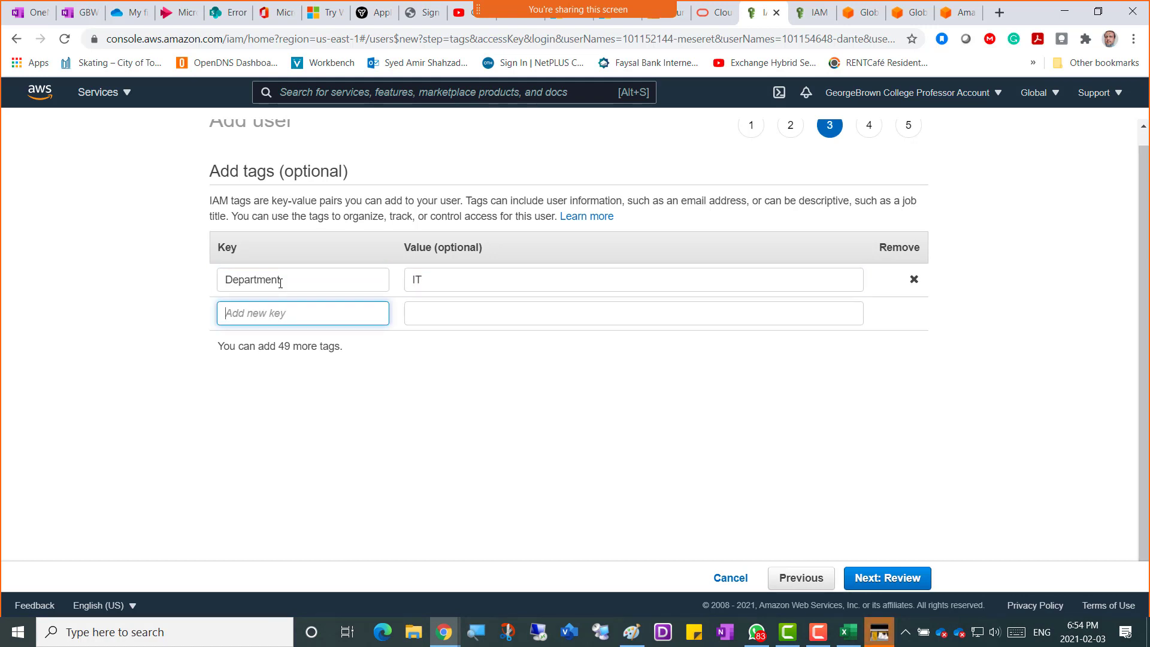
{"action": "type", "text": "Course"}
{"action": "key", "text": "Tab"}
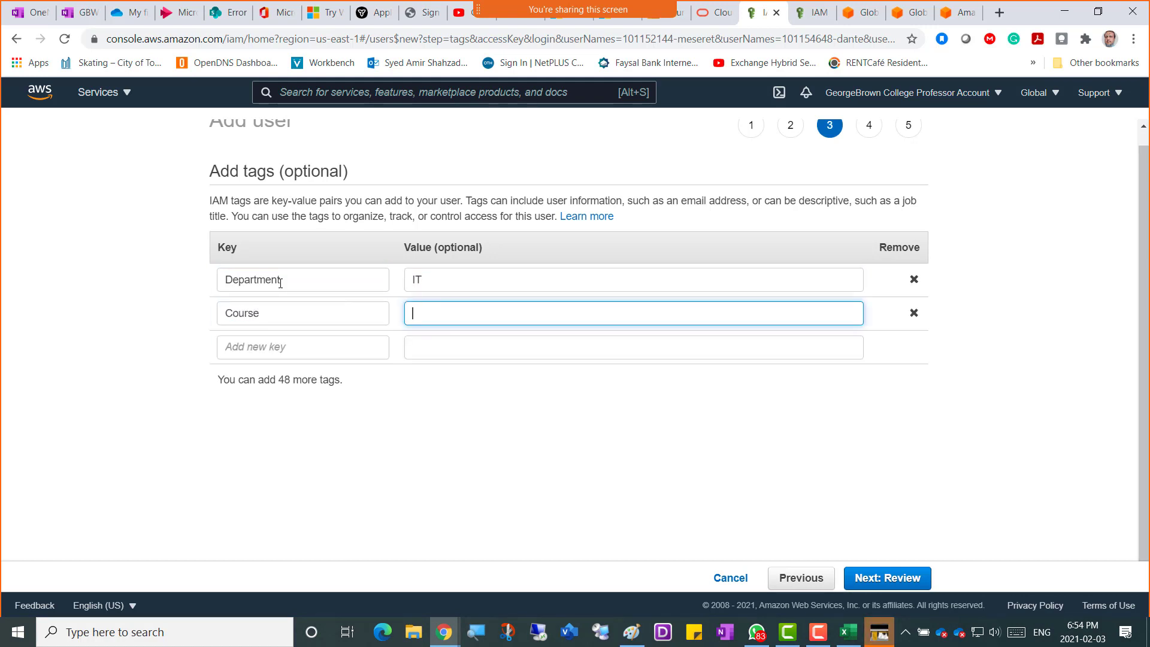
{"action": "type", "text": "COMP3108"}
{"action": "key", "text": "Tab"}
{"action": "key", "text": "Tab"}
{"action": "type", "text": "Day"}
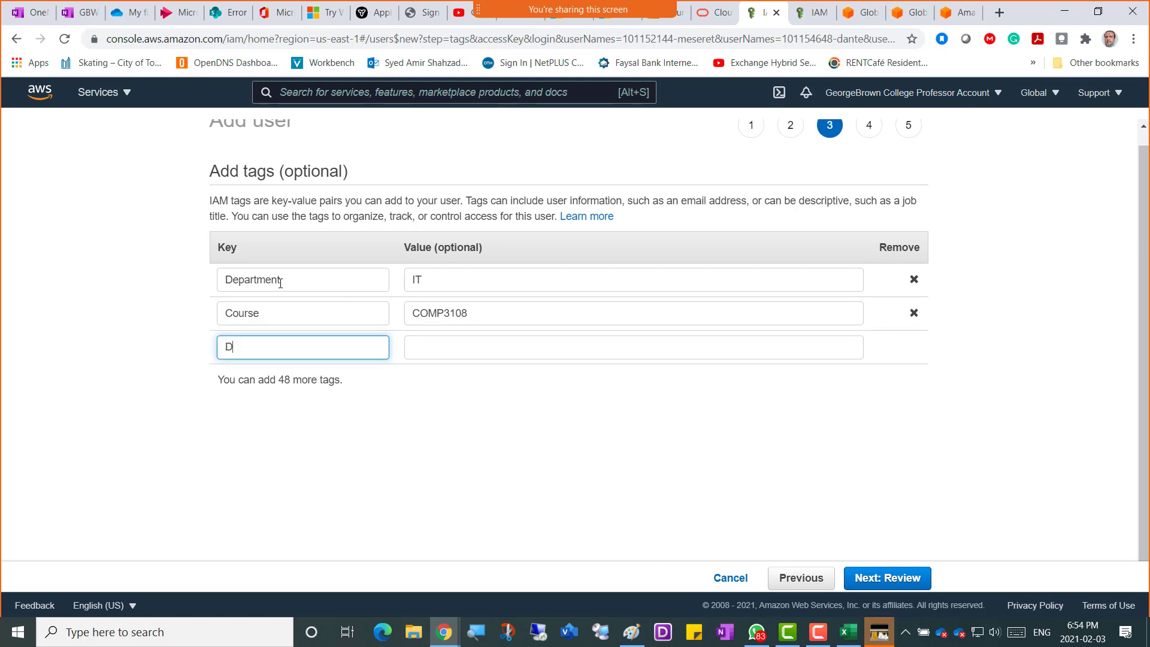
{"action": "key", "text": "Tab"}
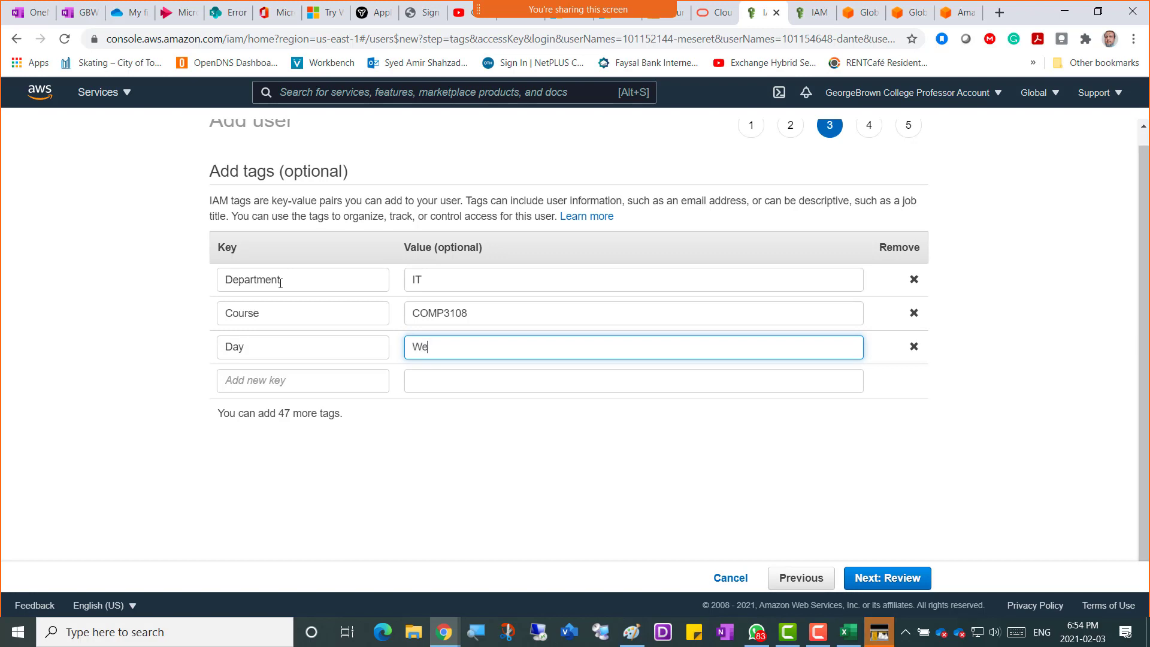
{"action": "type", "text": "Wednesday"}
Review and create the five user accounts, then download their credentials CSV.
{"action": "left_click", "coordinate": [906, 578]}
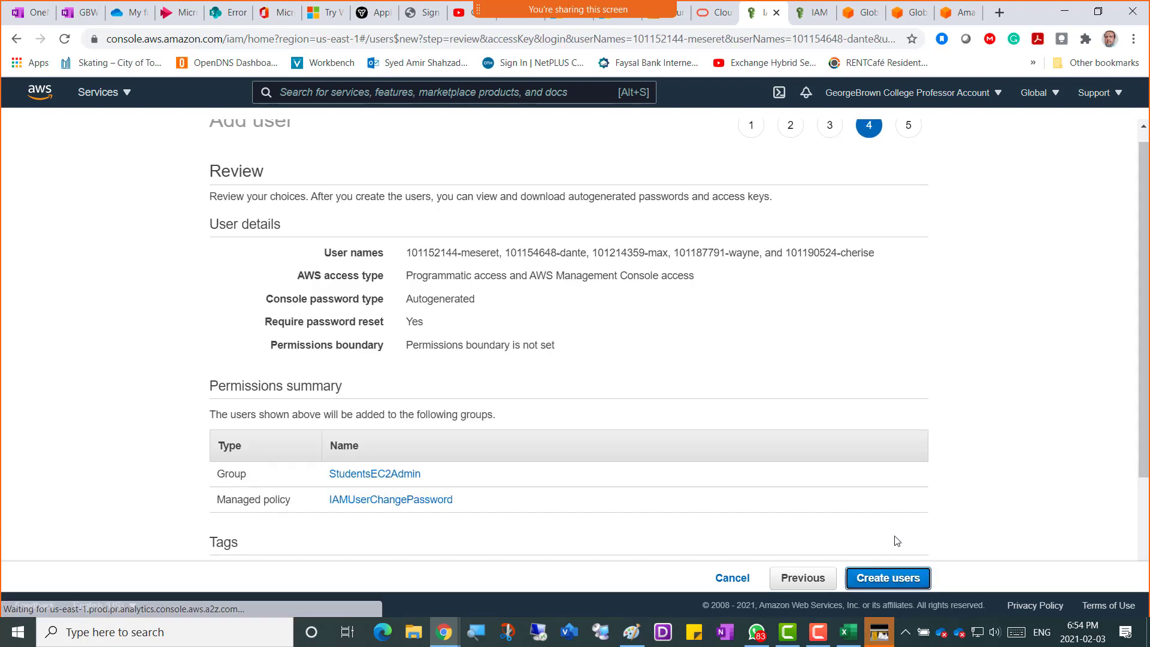
{"action": "left_click", "coordinate": [907, 578]}
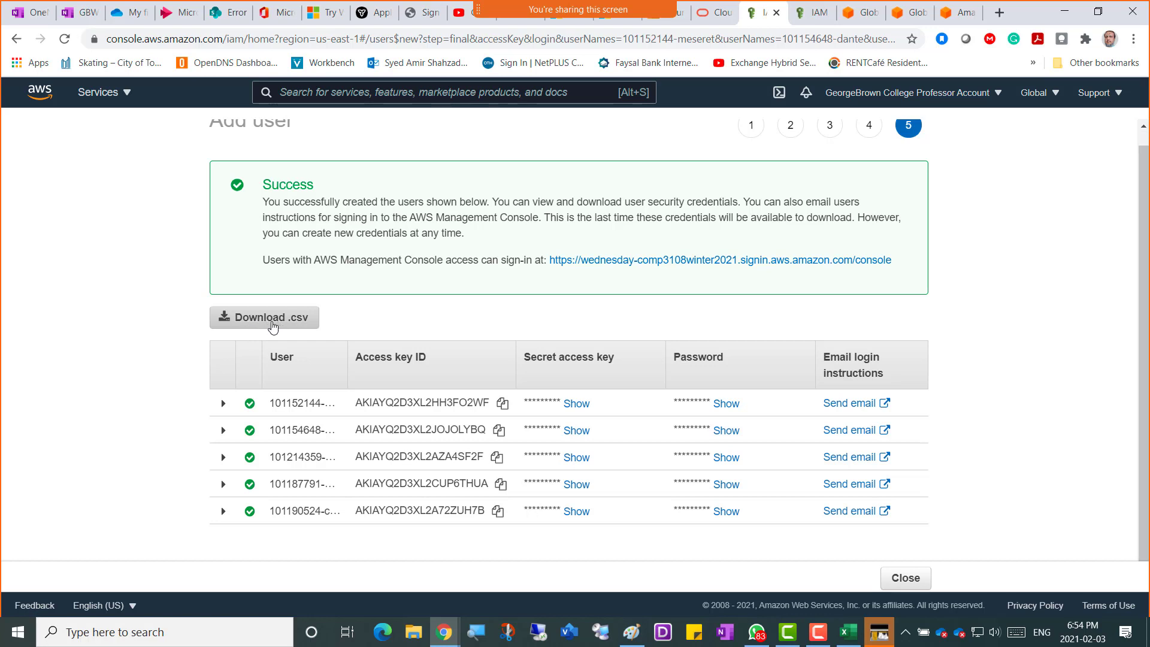
{"action": "left_click", "coordinate": [274, 325]}
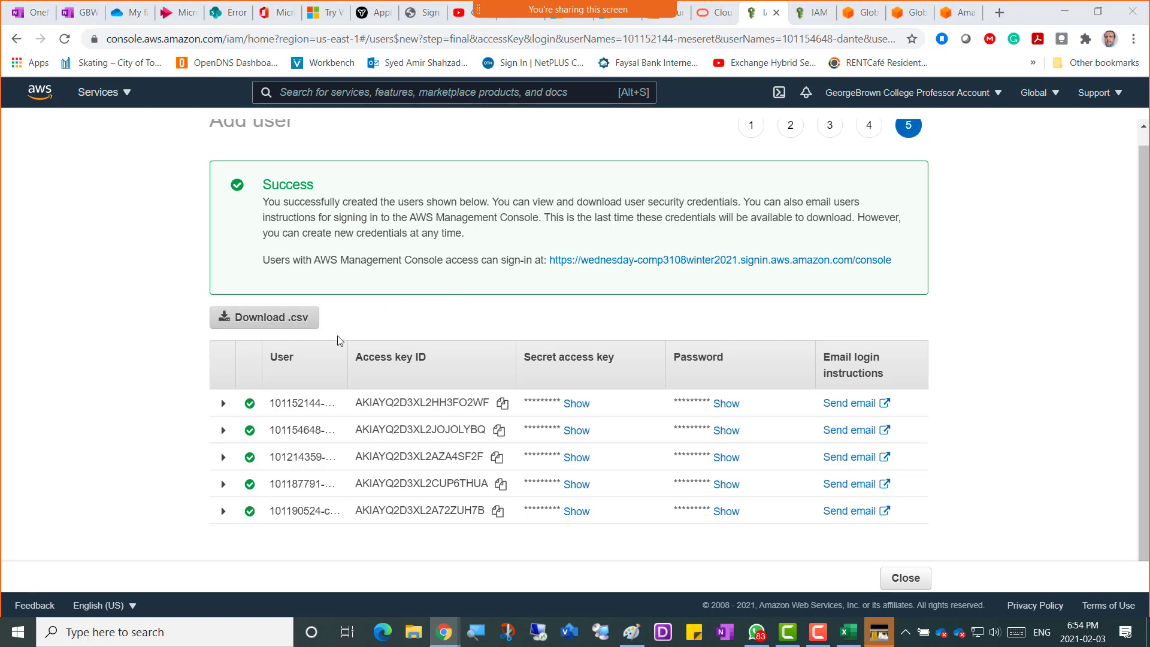
Save the credentials as Usernames-of-other-5-Students-2ndBatch.csv and close the wizard to the Users list.
{"action": "left_click", "coordinate": [221, 110]}
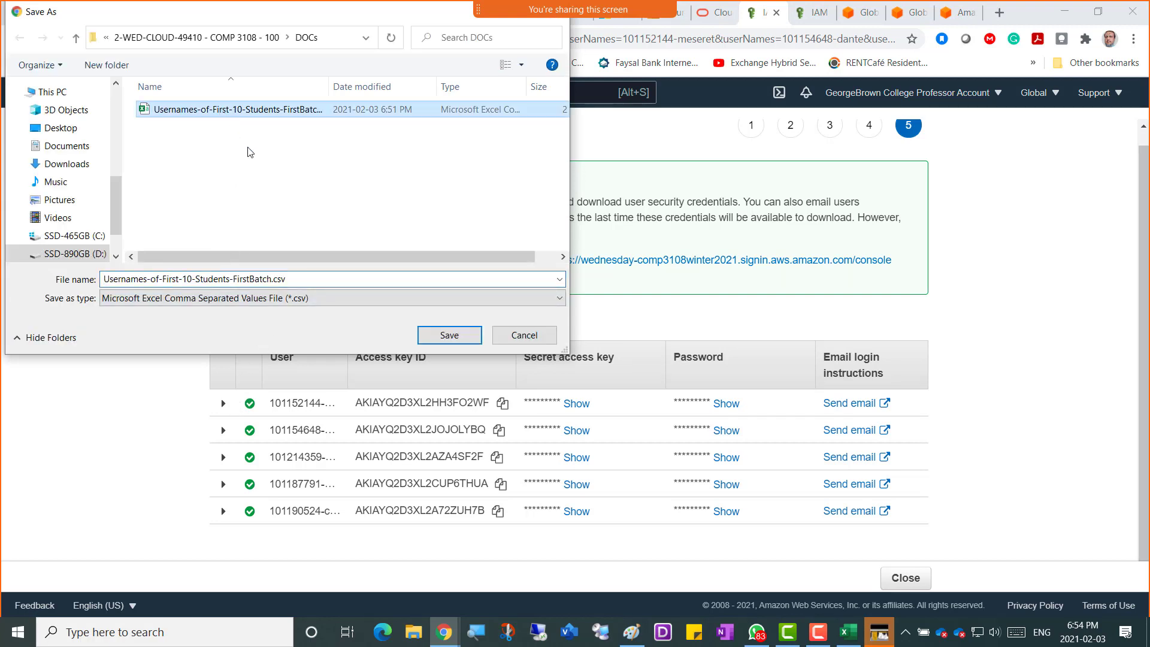
{"action": "left_click", "coordinate": [325, 279]}
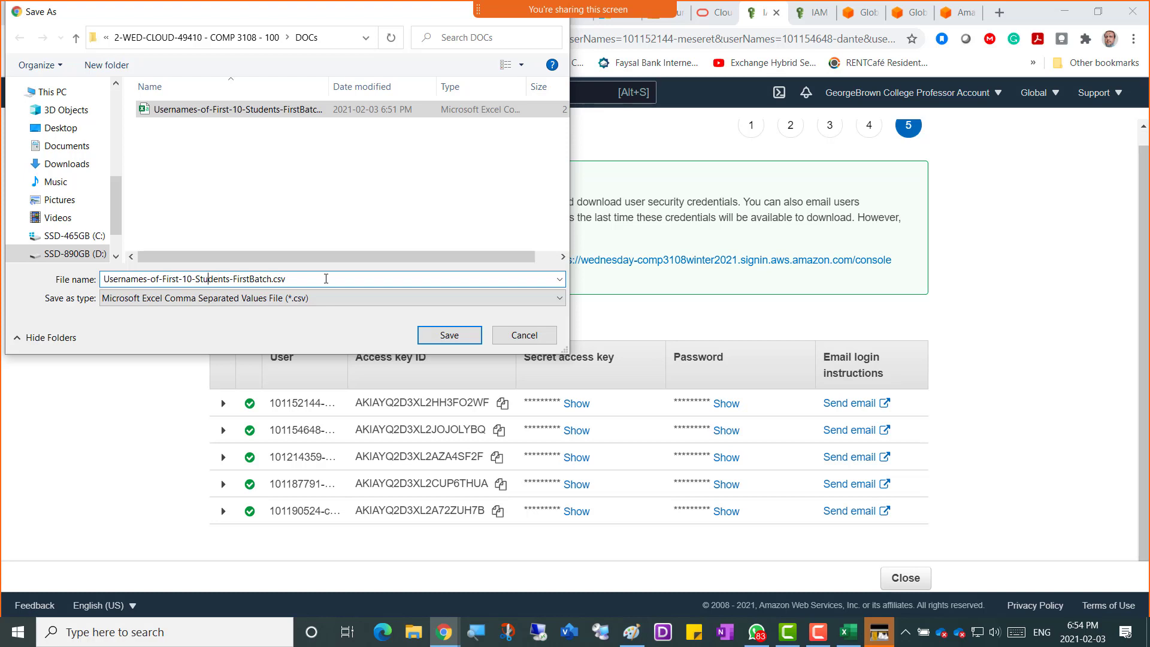
{"action": "key", "text": "Left"}
{"action": "key", "text": "Left"}
{"action": "key", "text": "Left"}
{"action": "key", "text": "shift+Right"}
{"action": "key", "text": "shift+Right"}
{"action": "key", "text": "shift+Right"}
{"action": "key", "text": "shift+Right"}
{"action": "key", "text": "shift+Right"}
{"action": "key", "text": "shift+Right"}
{"action": "key", "text": "shift+Right"}
{"action": "key", "text": "shift+Right"}
{"action": "type", "text": "other-"}
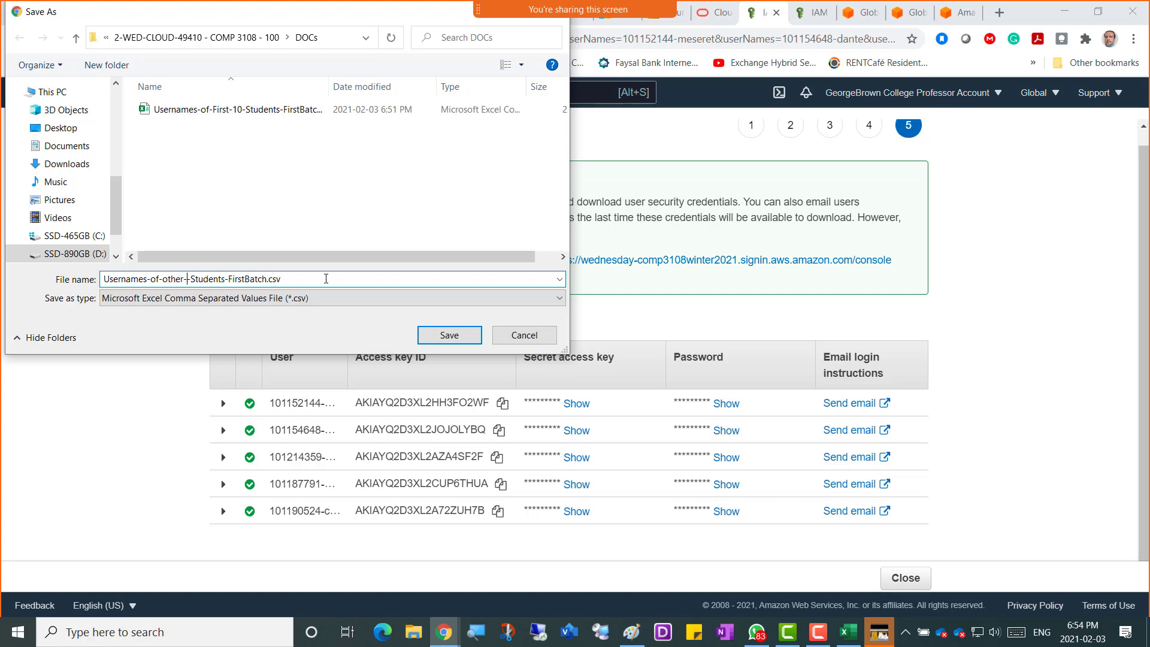
{"action": "type", "text": "5"}
{"action": "key", "text": "shift+Right"}
{"action": "key", "text": "shift+Right"}
{"action": "key", "text": "shift+Right"}
{"action": "key", "text": "shift+Right"}
{"action": "key", "text": "shift+Right"}
{"action": "type", "text": "2nd"}
{"action": "left_click", "coordinate": [461, 335]}
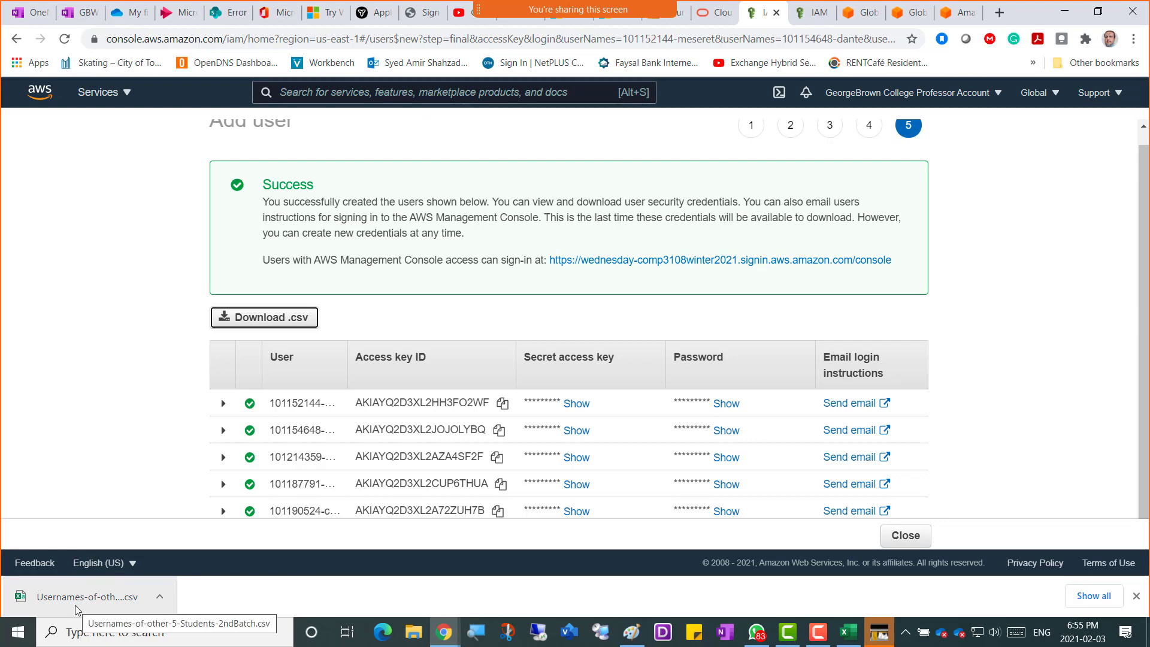
{"action": "left_click", "coordinate": [907, 535]}
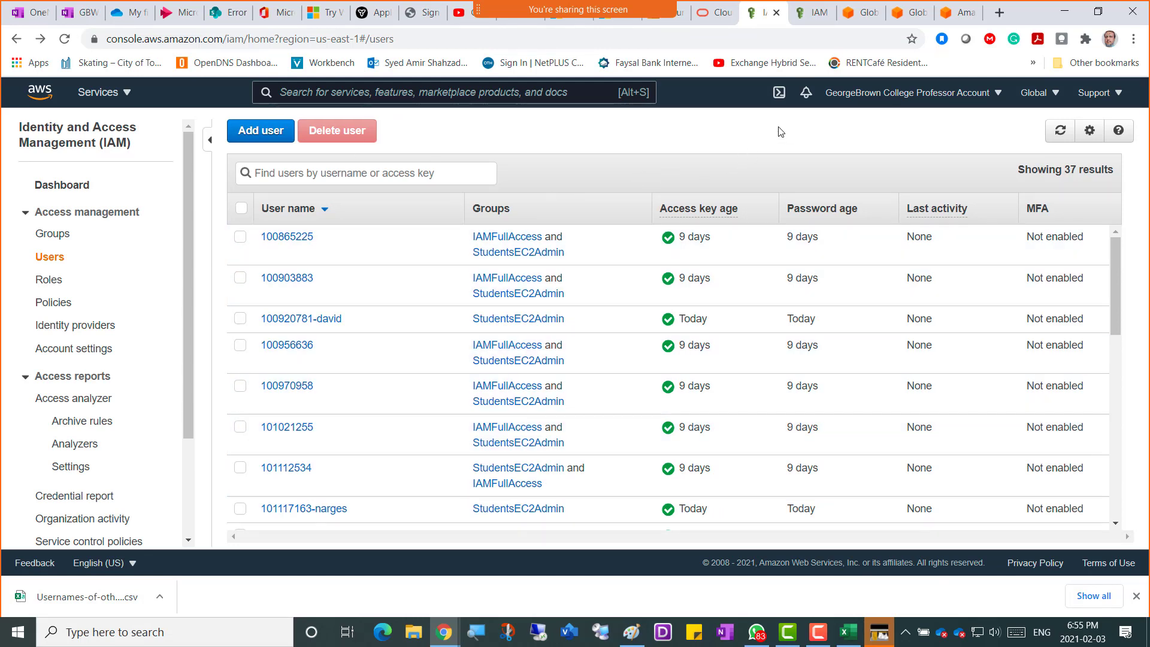
Open Usernames-of-other-5-Students-2ndBatch.csv, copy E2's console login URL, and return to IAM Users.
{"action": "left_click", "coordinate": [99, 601]}
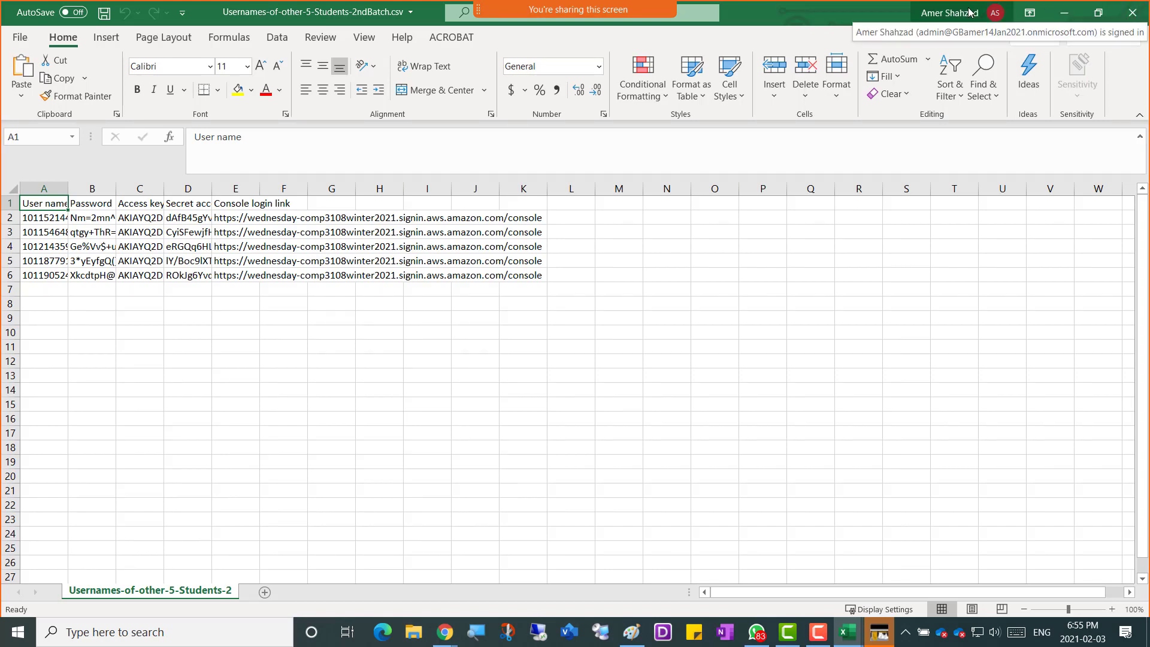
{"action": "left_click", "coordinate": [220, 219]}
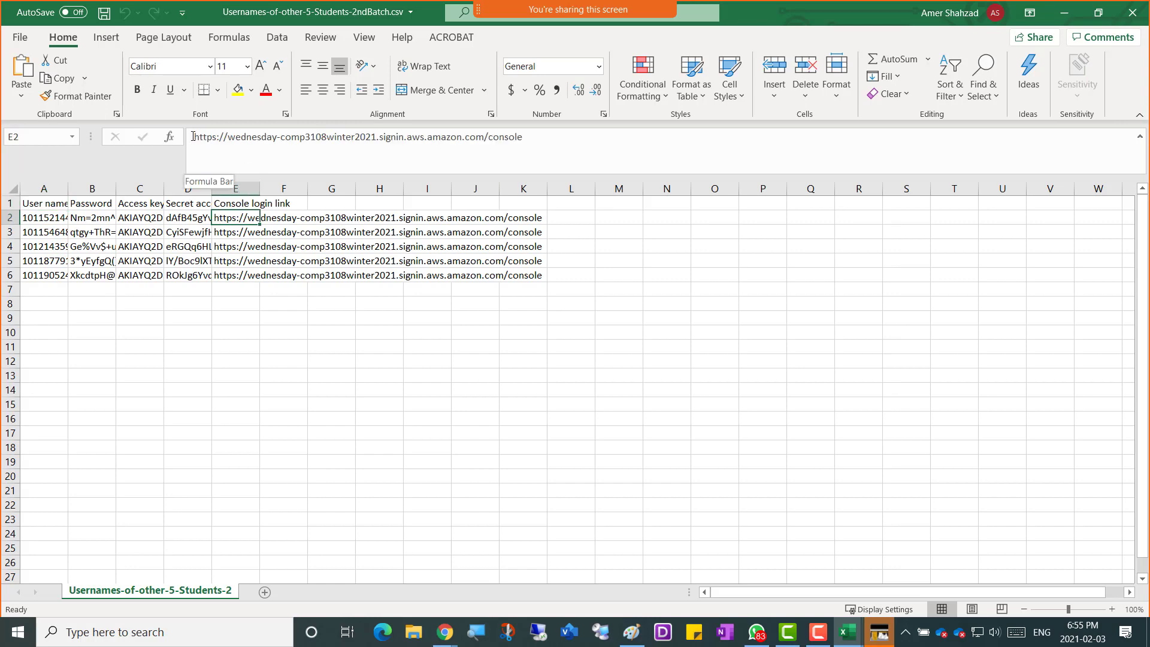
{"action": "left_click_drag", "start_coordinate": [194, 137], "coordinate": [524, 137]}
{"action": "key", "text": "ctrl+c"}
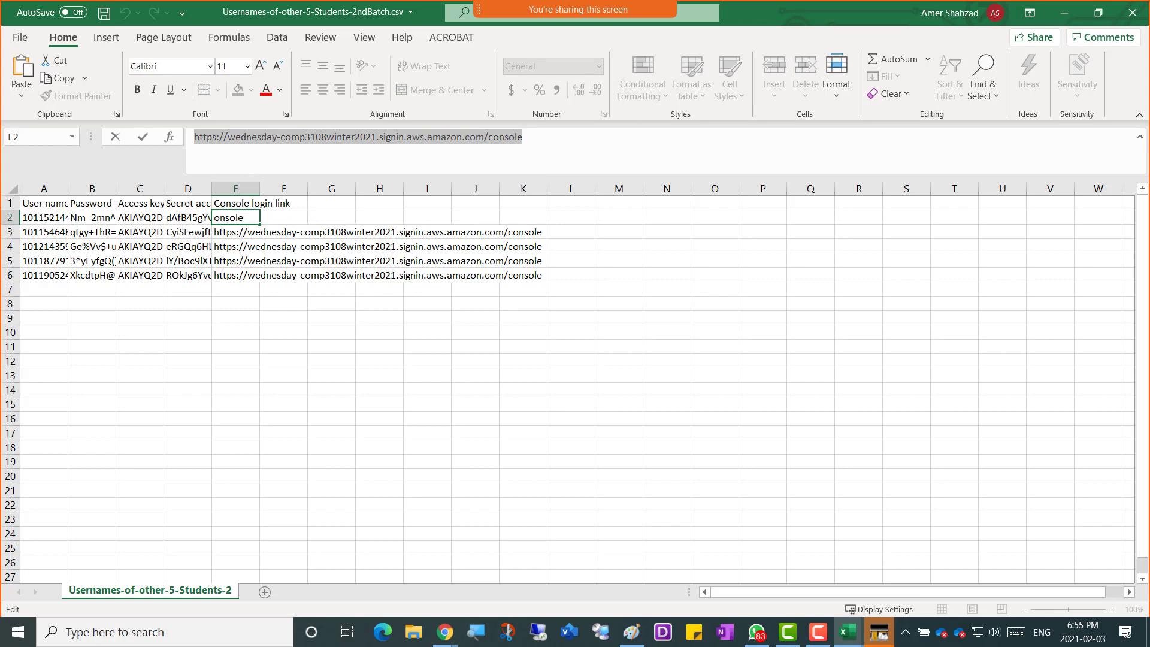
{"action": "key", "text": "alt+Tab"}
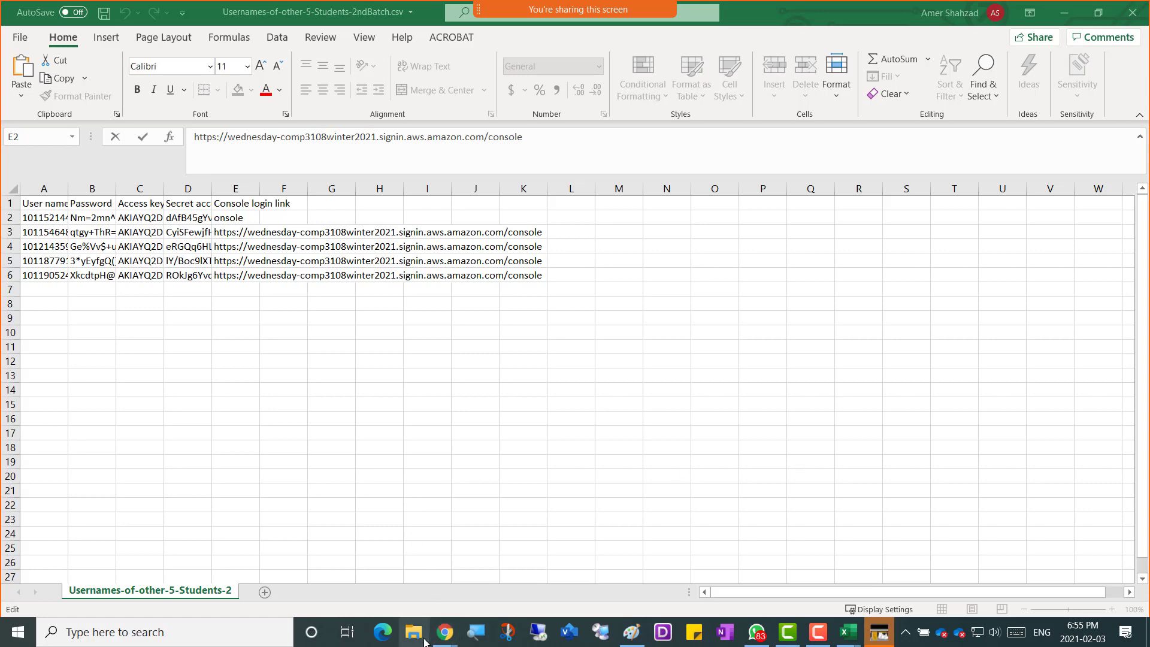
{"action": "mouse_move", "coordinate": [444, 631]}
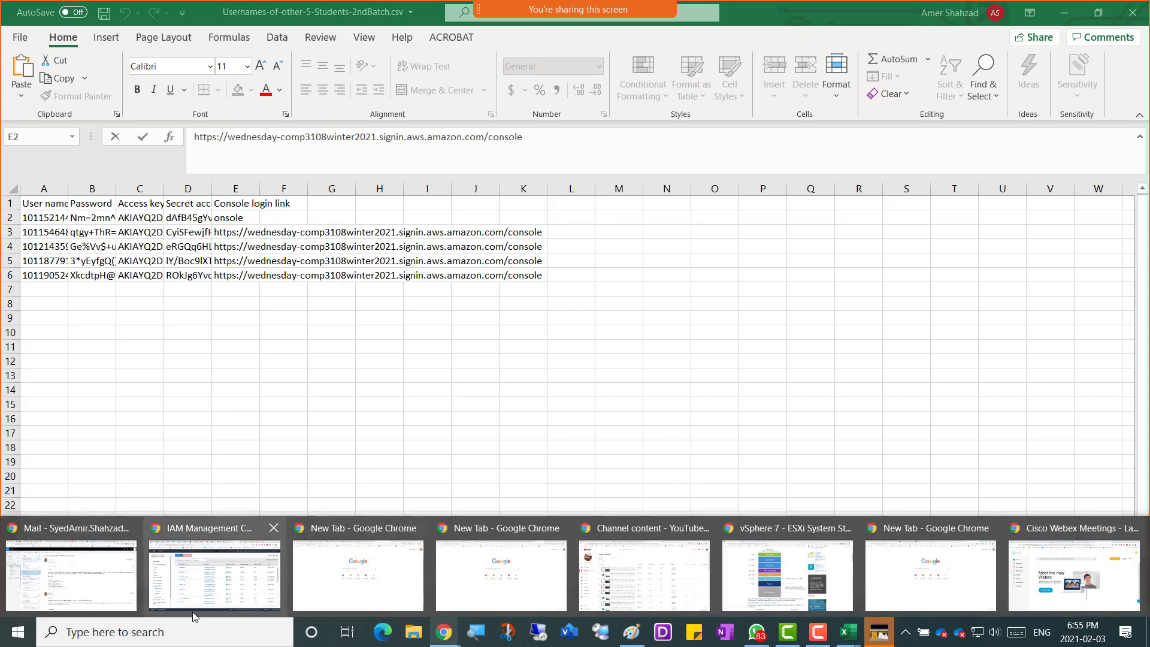
{"action": "left_click", "coordinate": [233, 584]}
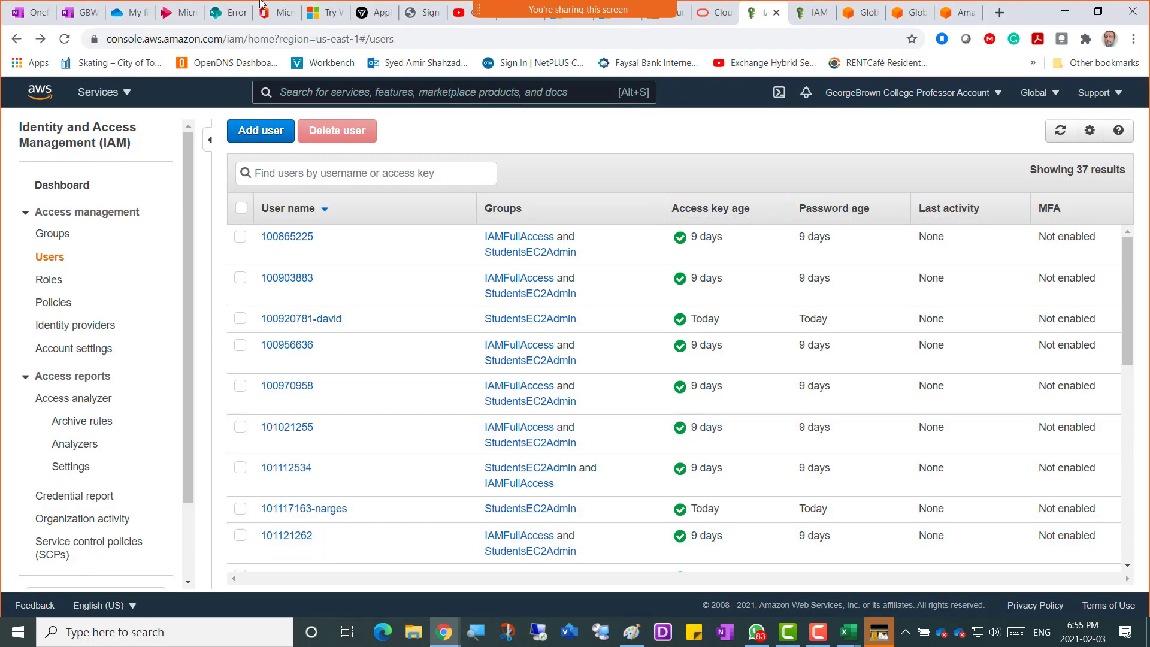
On the OneNote class page, add a bullet 'For students the login URL is' plus the pasted URL.
{"action": "left_click", "coordinate": [69, 18]}
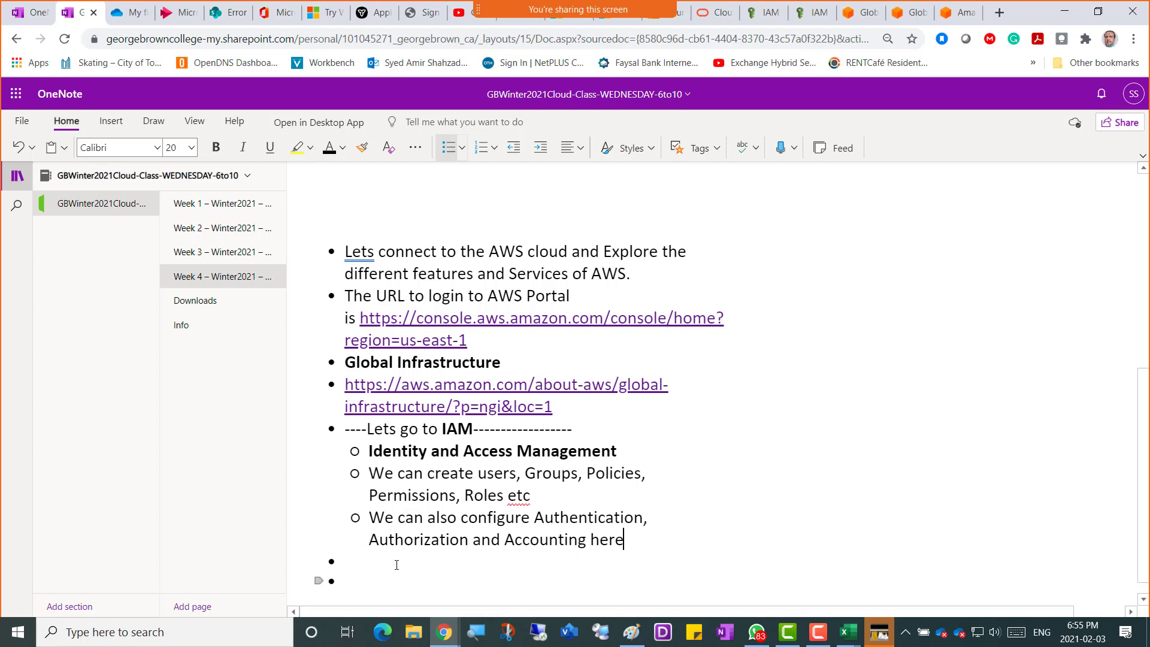
{"action": "left_click", "coordinate": [397, 565]}
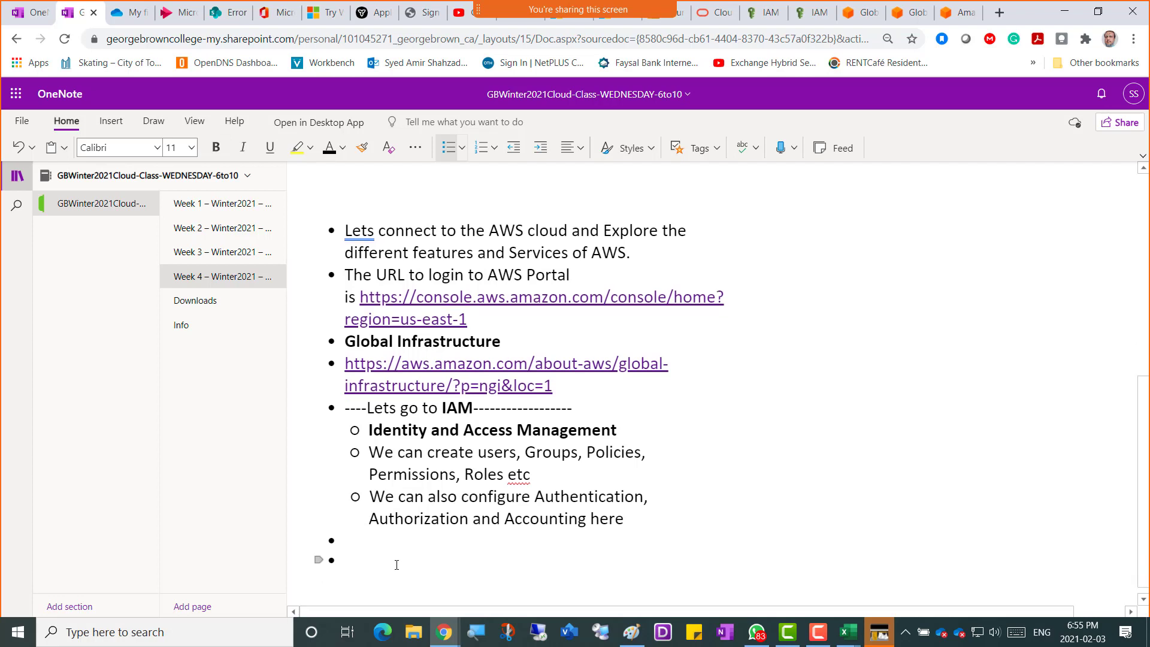
{"action": "type", "text": "For students the login URL is"}
{"action": "key", "text": "ctrl+v"}
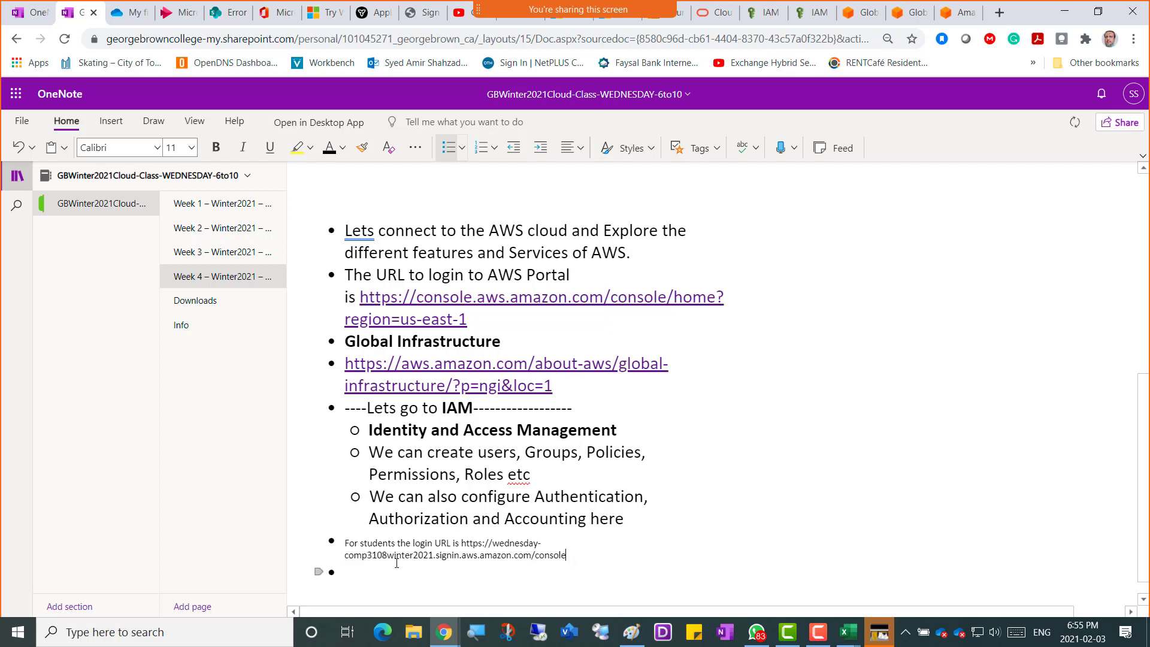
Set the student login line to font size 20 and go back to Excel.
{"action": "key", "text": "shift+Up"}
{"action": "key", "text": "shift+Up"}
{"action": "key", "text": "shift+Right"}
{"action": "key", "text": "shift+Right"}
{"action": "key", "text": "shift+Right"}
{"action": "key", "text": "shift+Right"}
{"action": "key", "text": "shift+Right"}
{"action": "key", "text": "shift+Right"}
{"action": "key", "text": "shift+Right"}
{"action": "key", "text": "shift+Right"}
{"action": "key", "text": "shift+Right"}
{"action": "key", "text": "shift+Right"}
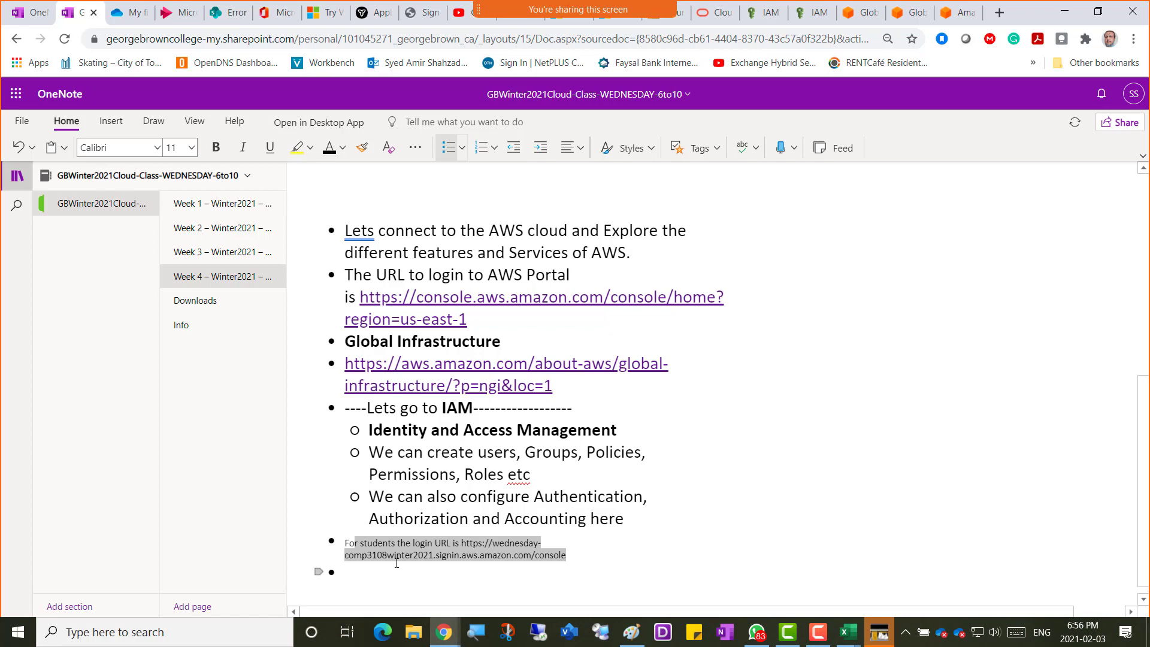
{"action": "left_click", "coordinate": [192, 147]}
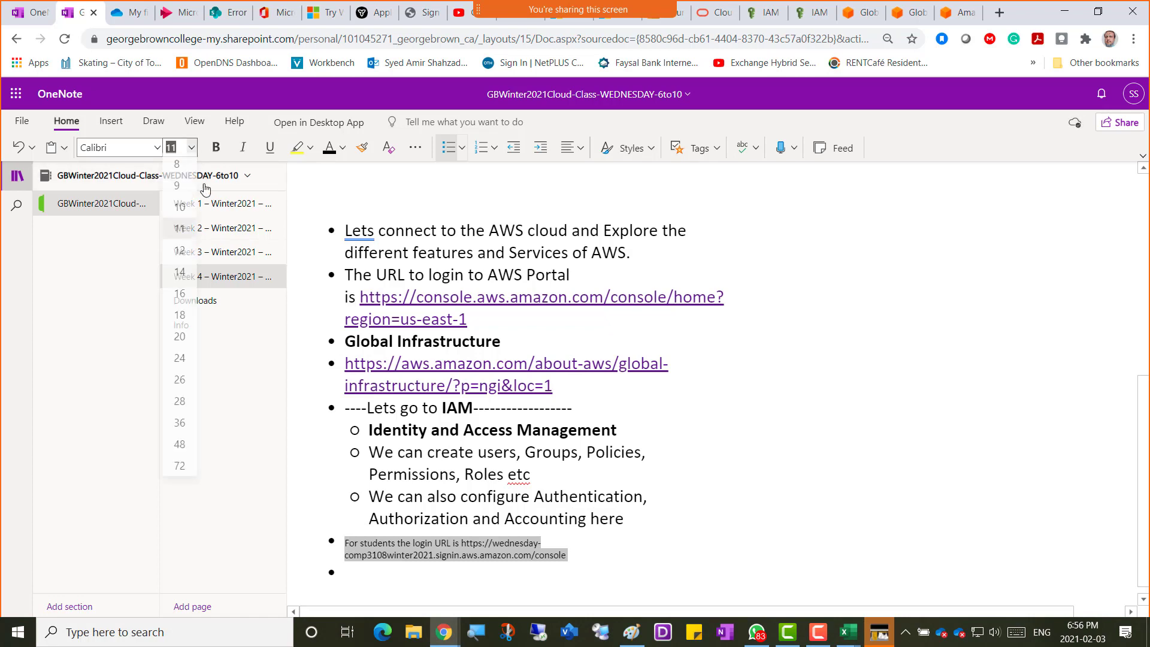
{"action": "left_click", "coordinate": [180, 336]}
{"action": "scroll", "coordinate": [725, 530], "scroll_direction": "down", "scroll_amount": 1}
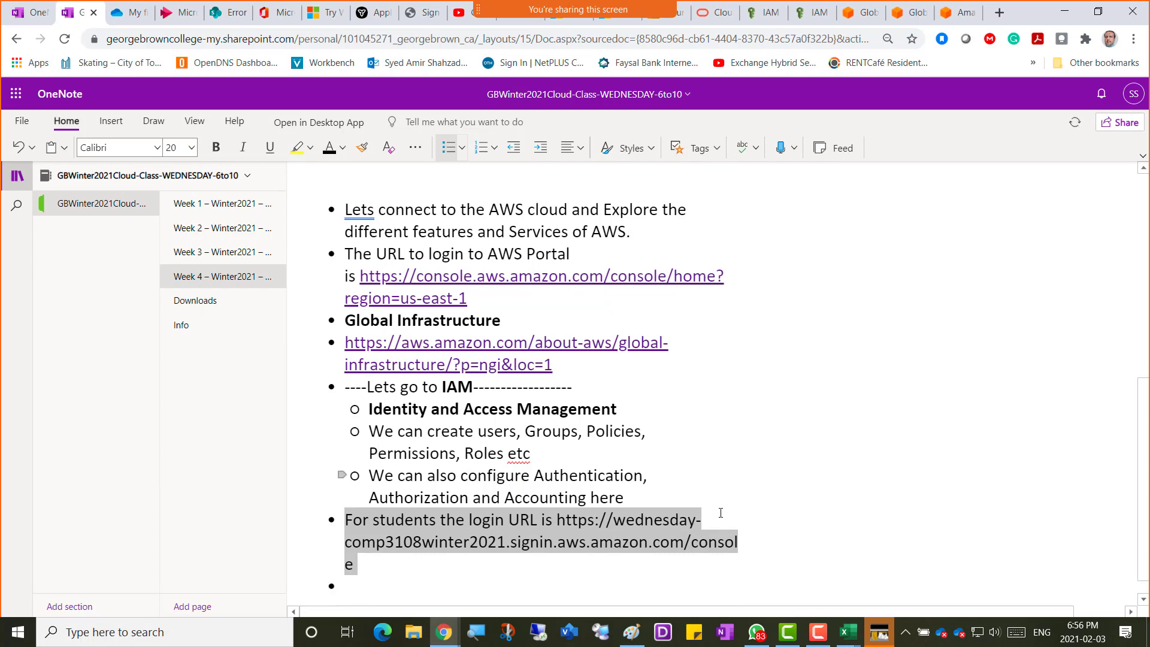
{"action": "left_click", "coordinate": [359, 540]}
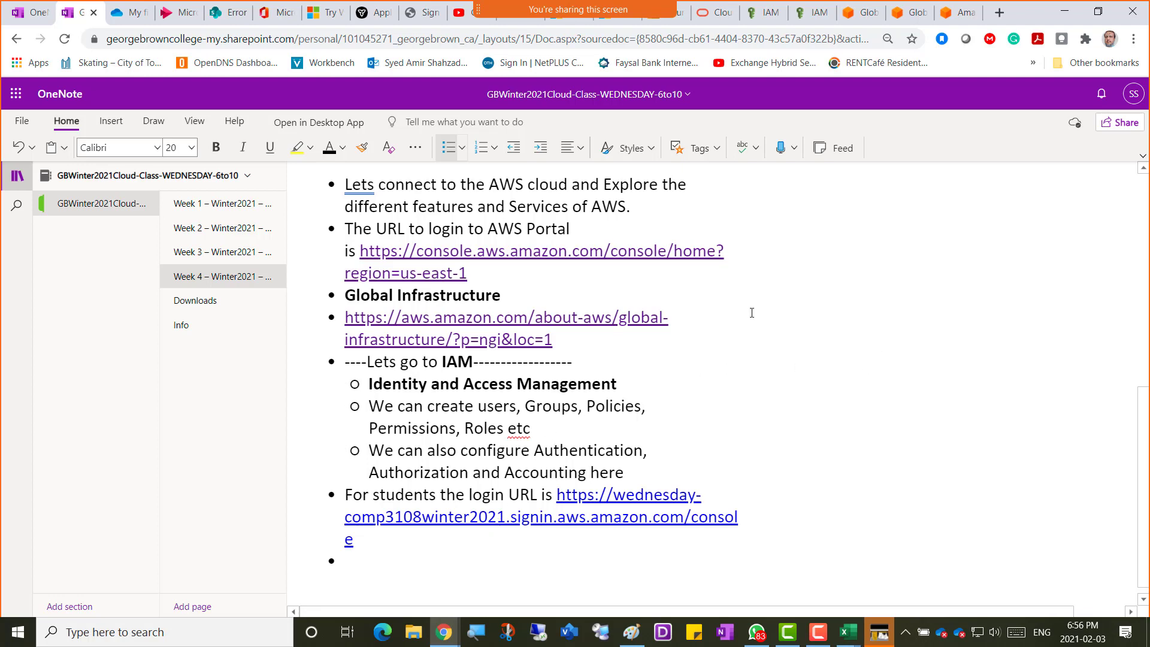
{"action": "left_click", "coordinate": [1064, 11]}
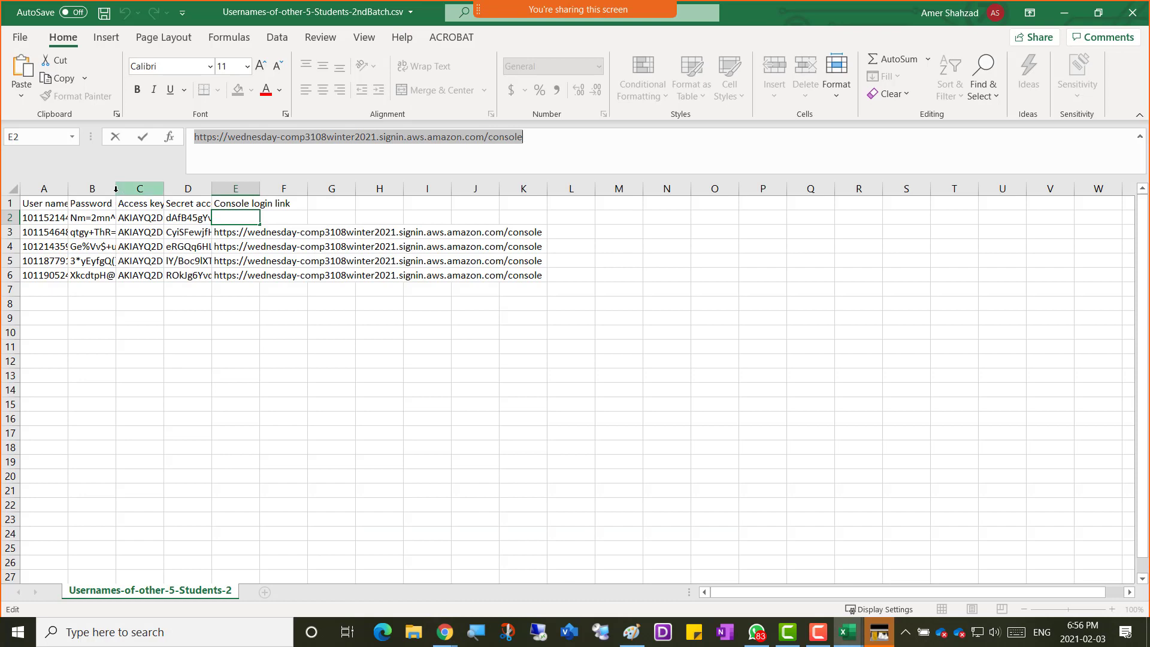
Widen columns A and B so full user names and passwords show.
{"action": "left_click", "coordinate": [154, 302]}
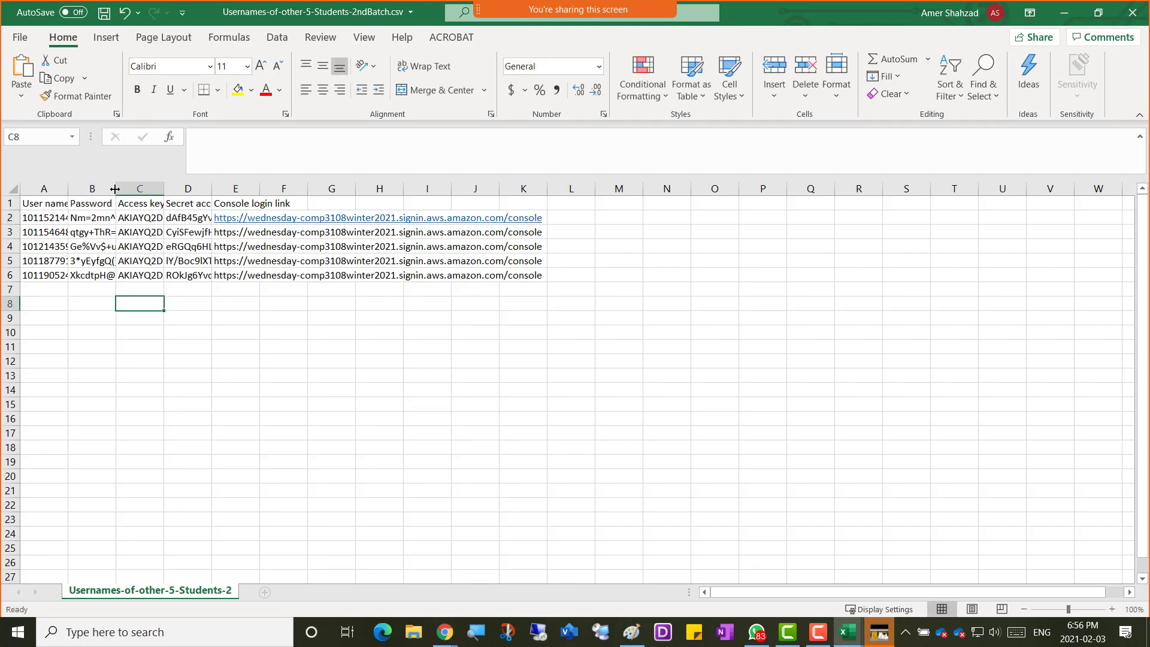
{"action": "left_click_drag", "start_coordinate": [115, 187], "coordinate": [232, 187]}
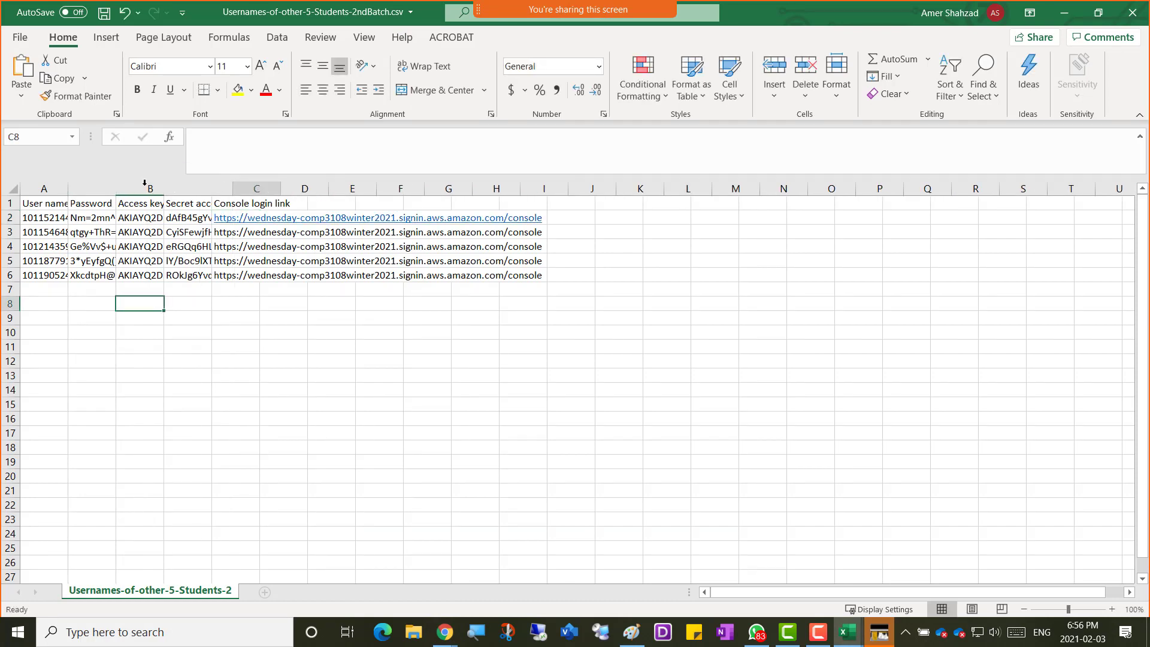
{"action": "left_click_drag", "start_coordinate": [67, 186], "coordinate": [142, 187]}
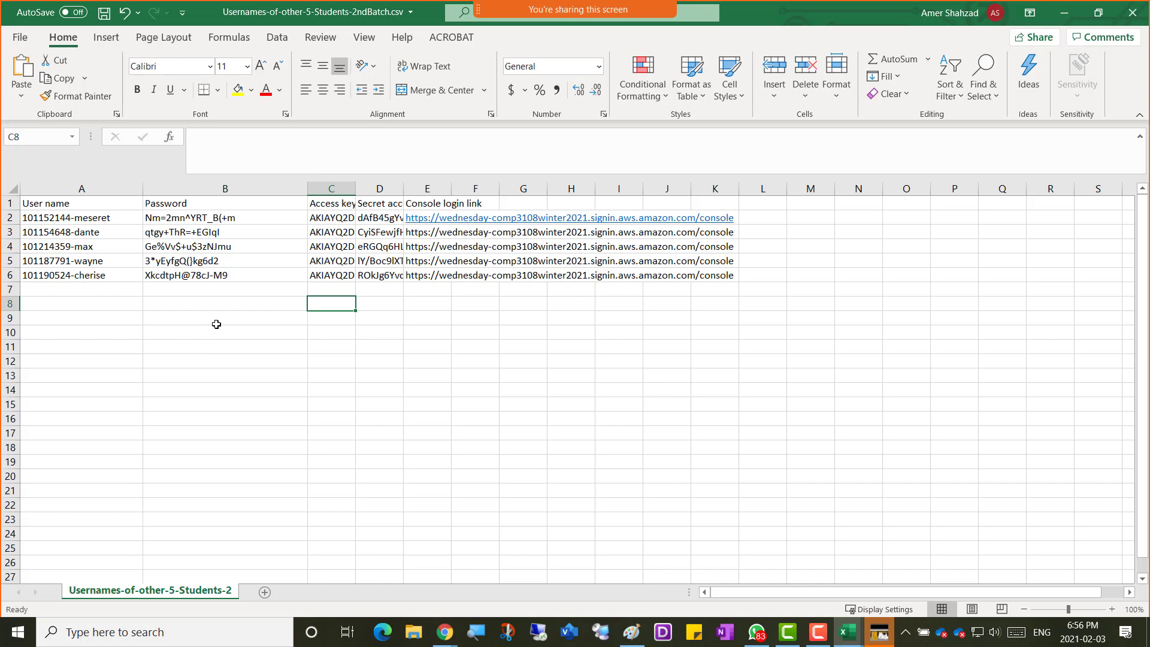
Copy the five students' user names and passwords in A2:B6.
{"action": "left_click", "coordinate": [27, 218]}
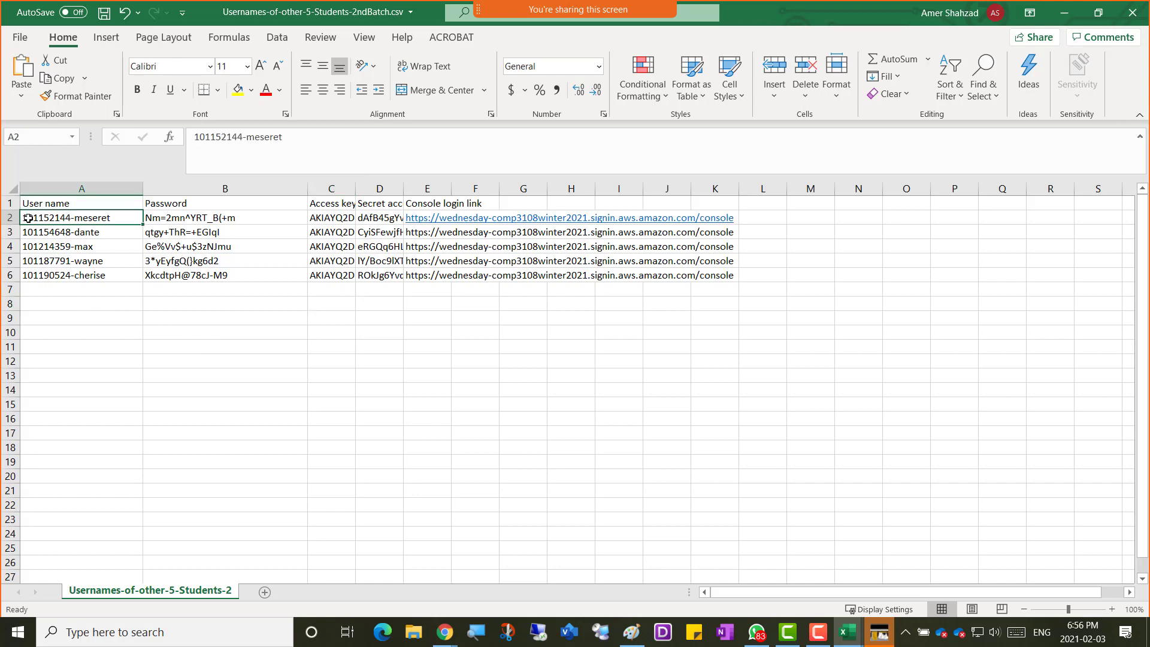
{"action": "key", "text": "shift+Right"}
{"action": "key", "text": "shift+Right"}
{"action": "key", "text": "shift+Down"}
{"action": "key", "text": "shift+Down"}
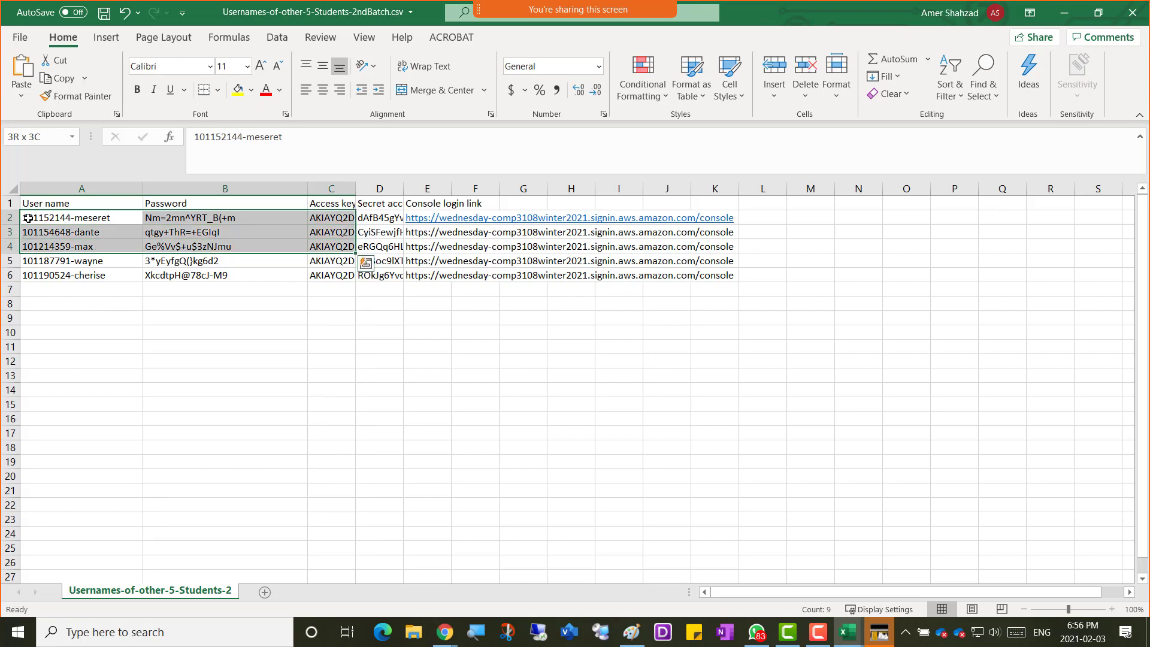
{"action": "key", "text": "shift+Down"}
{"action": "key", "text": "shift+Left"}
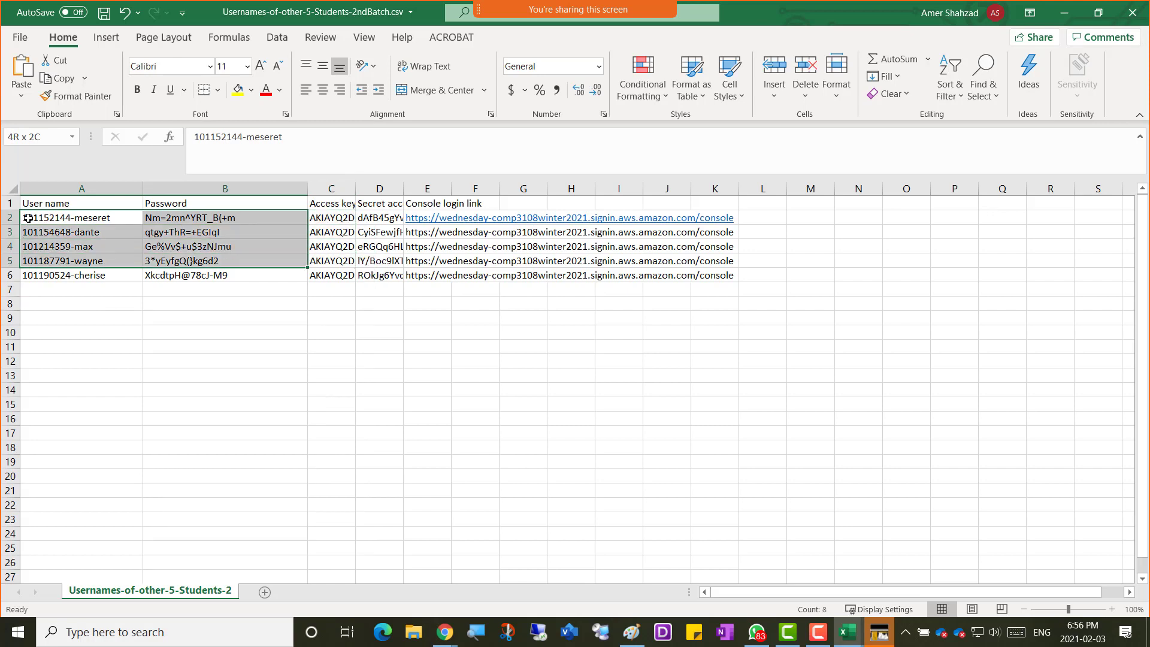
{"action": "key", "text": "shift+Down"}
{"action": "key", "text": "ctrl+c"}
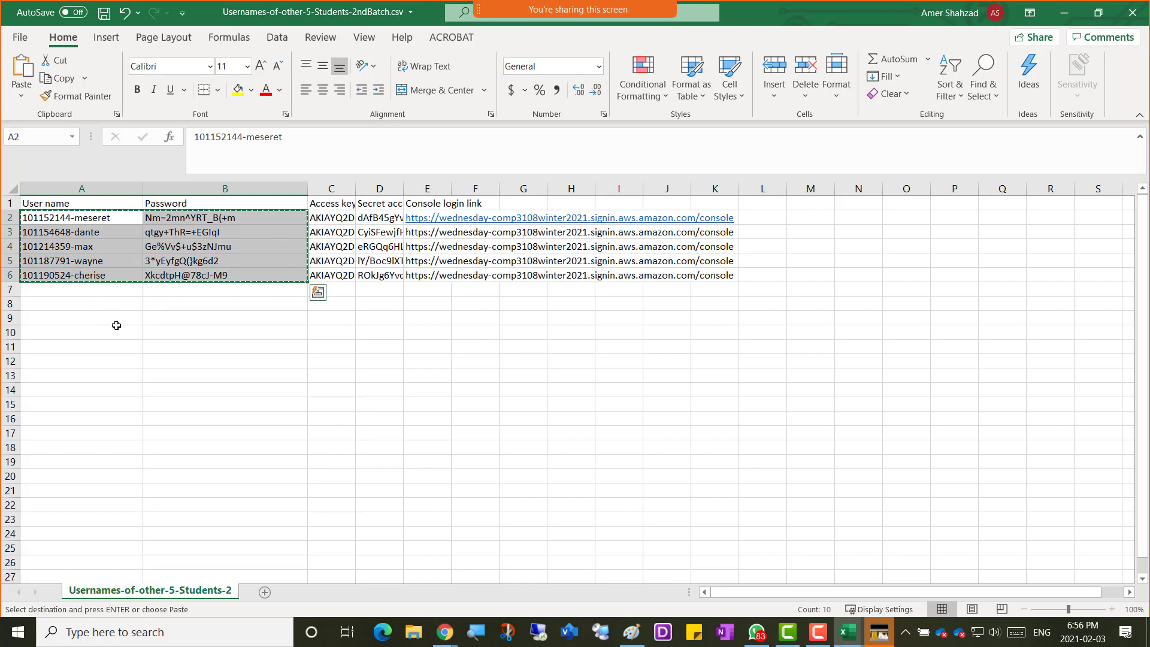
{"action": "right_click", "coordinate": [157, 230]}
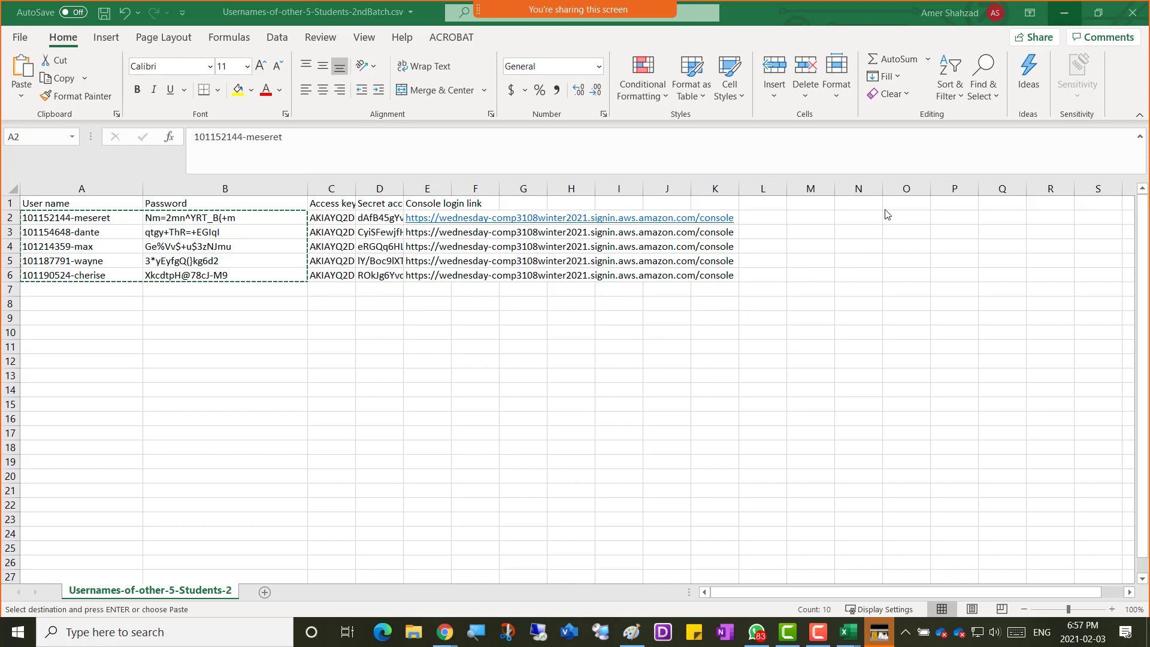
In the FirstBatch workbook, autofit columns A and B to their user names and passwords.
{"action": "left_click", "coordinate": [1064, 13]}
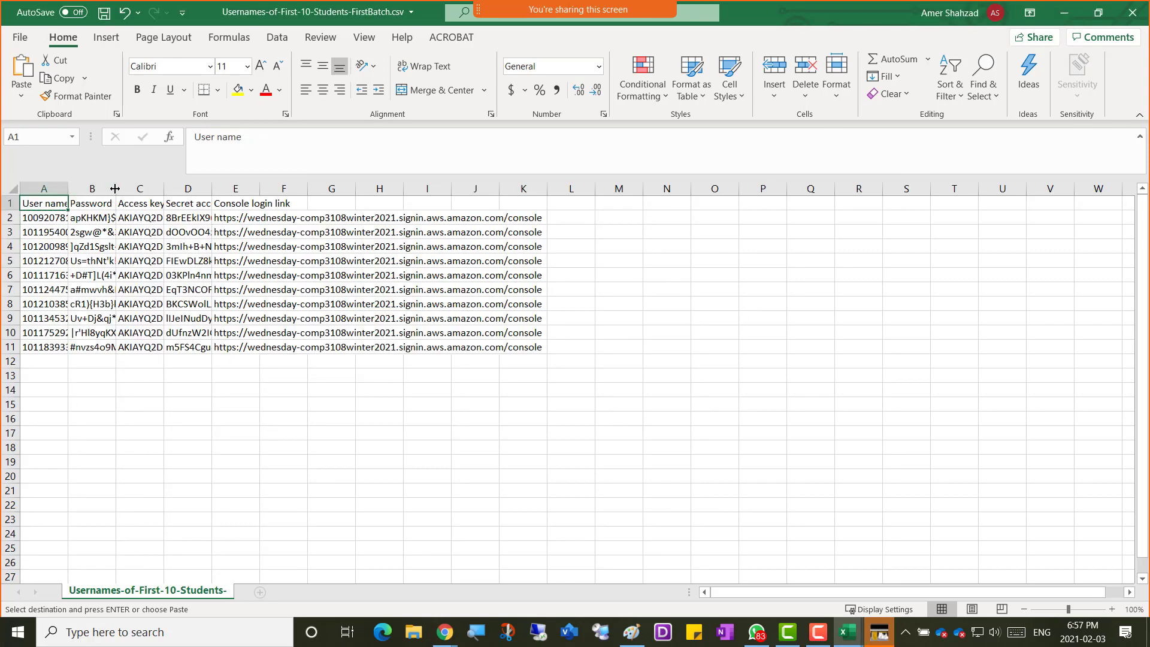
{"action": "left_click_drag", "start_coordinate": [67, 189], "coordinate": [67, 189]}
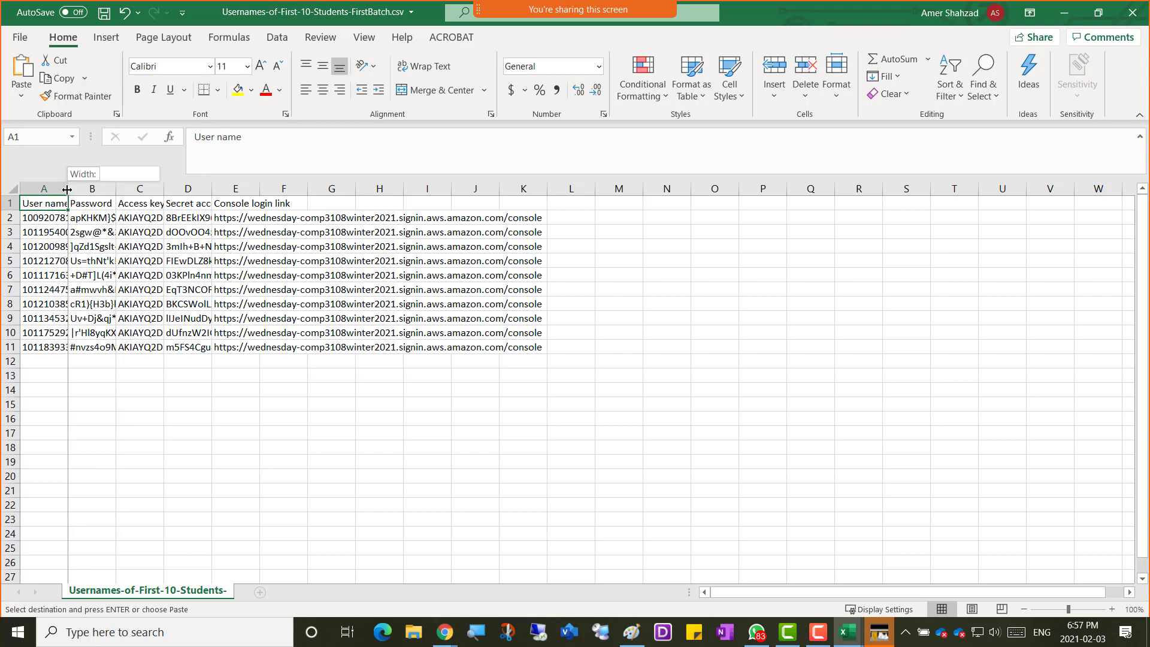
{"action": "double_click", "coordinate": [68, 189]}
{"action": "double_click", "coordinate": [170, 189]}
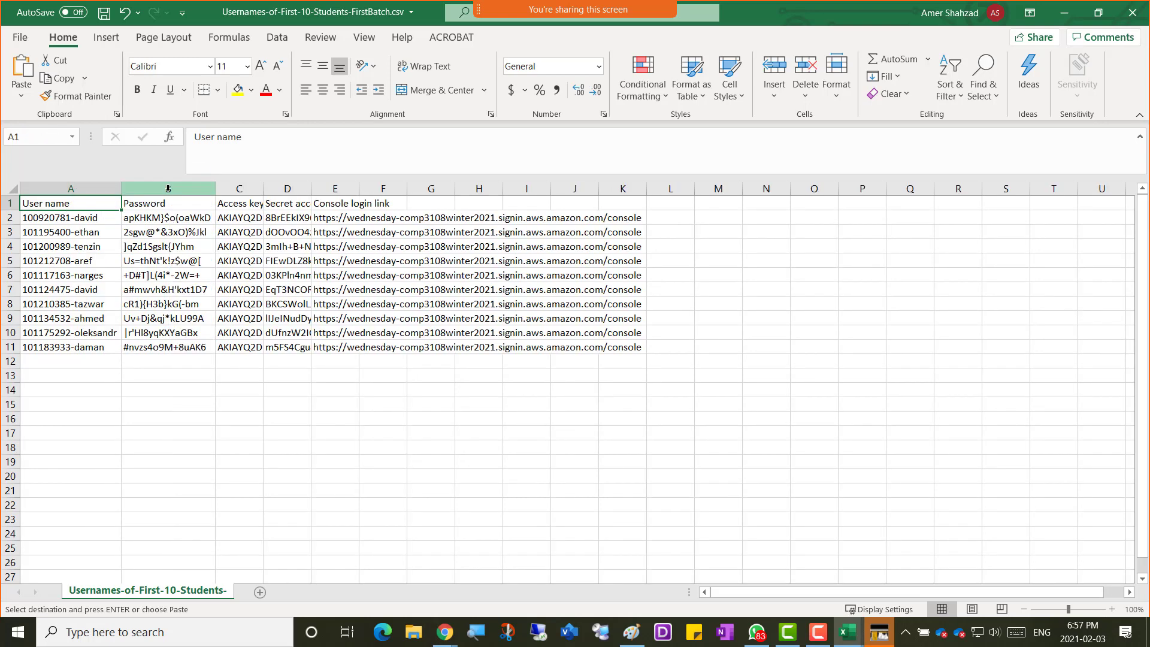
Copy the ten students' user names and passwords starting from A2.
{"action": "left_click", "coordinate": [46, 216]}
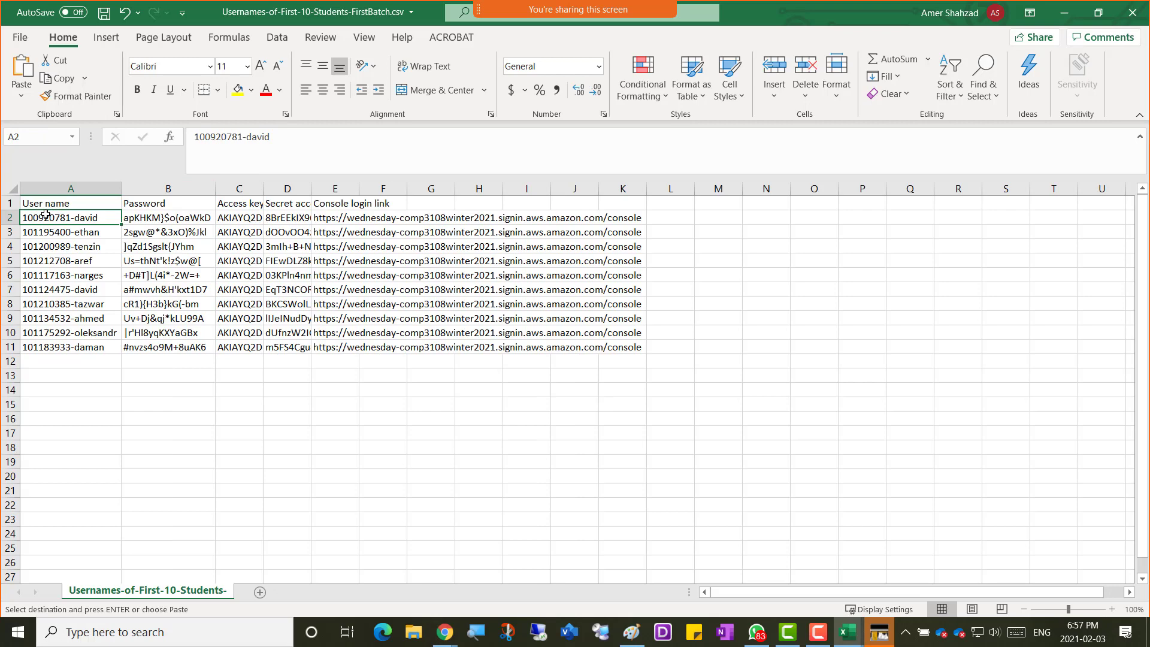
{"action": "key", "text": "shift+Right"}
{"action": "key", "text": "shift+Down"}
{"action": "key", "text": "shift+Down"}
{"action": "key", "text": "shift+Down"}
{"action": "key", "text": "shift+Down"}
{"action": "key", "text": "shift+Down"}
{"action": "key", "text": "shift+Down"}
{"action": "key", "text": "shift+Down"}
{"action": "key", "text": "shift+Down"}
{"action": "key", "text": "shift+Down"}
{"action": "key", "text": "shift+Down"}
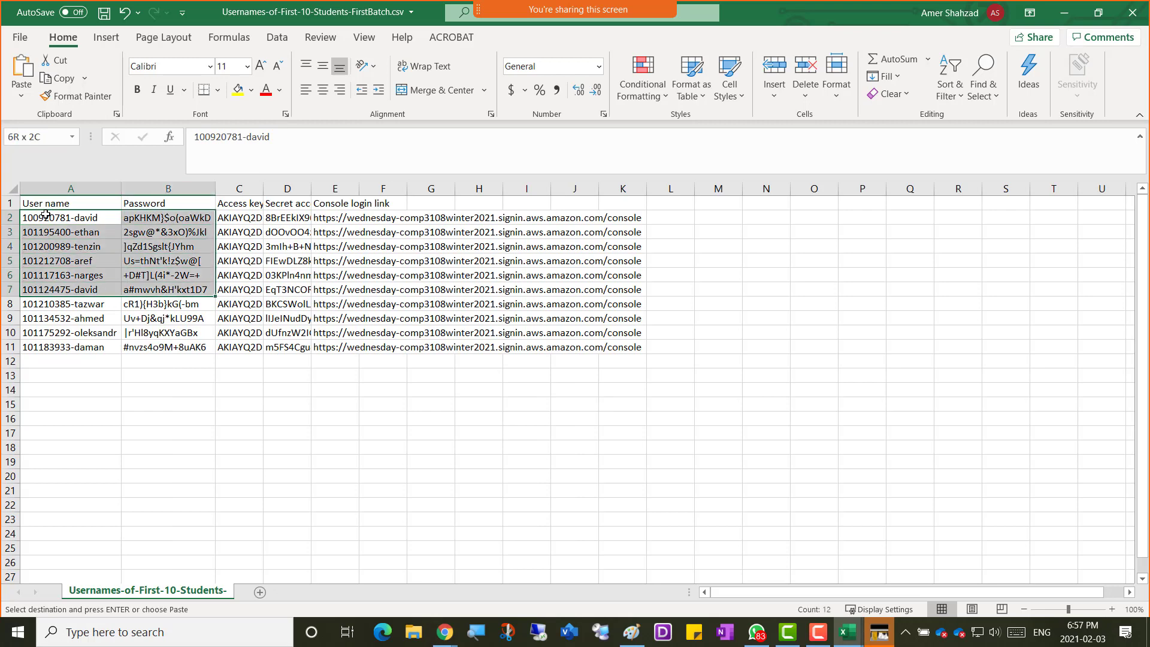
{"action": "key", "text": "ctrl+v"}
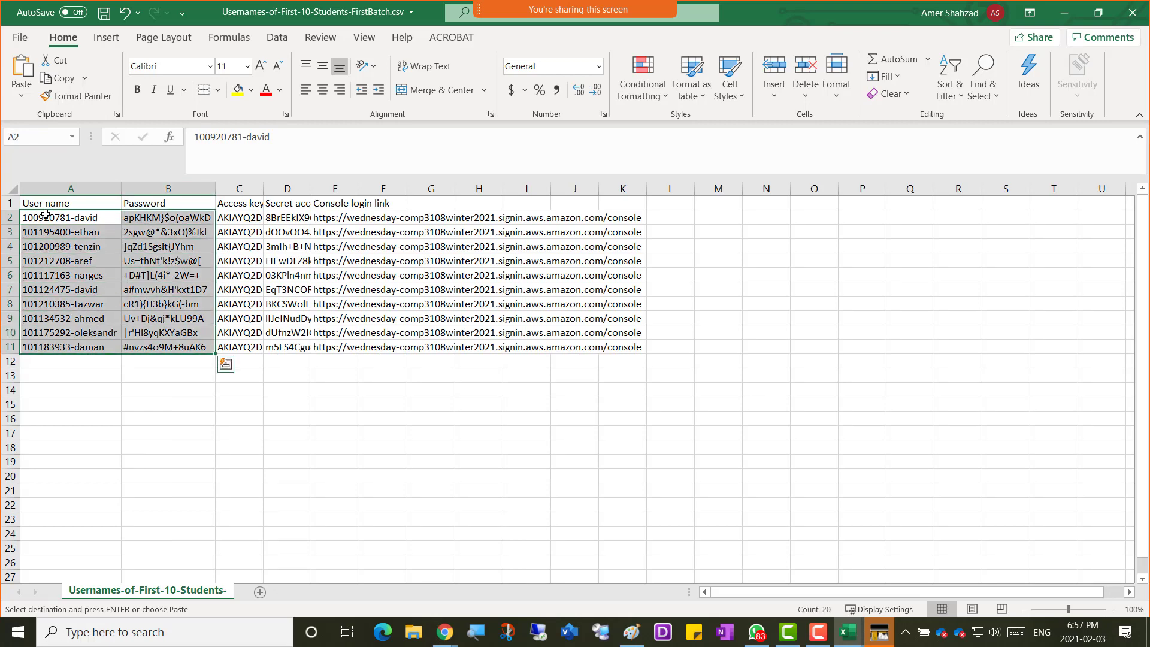
{"action": "key", "text": "ctrl+c"}
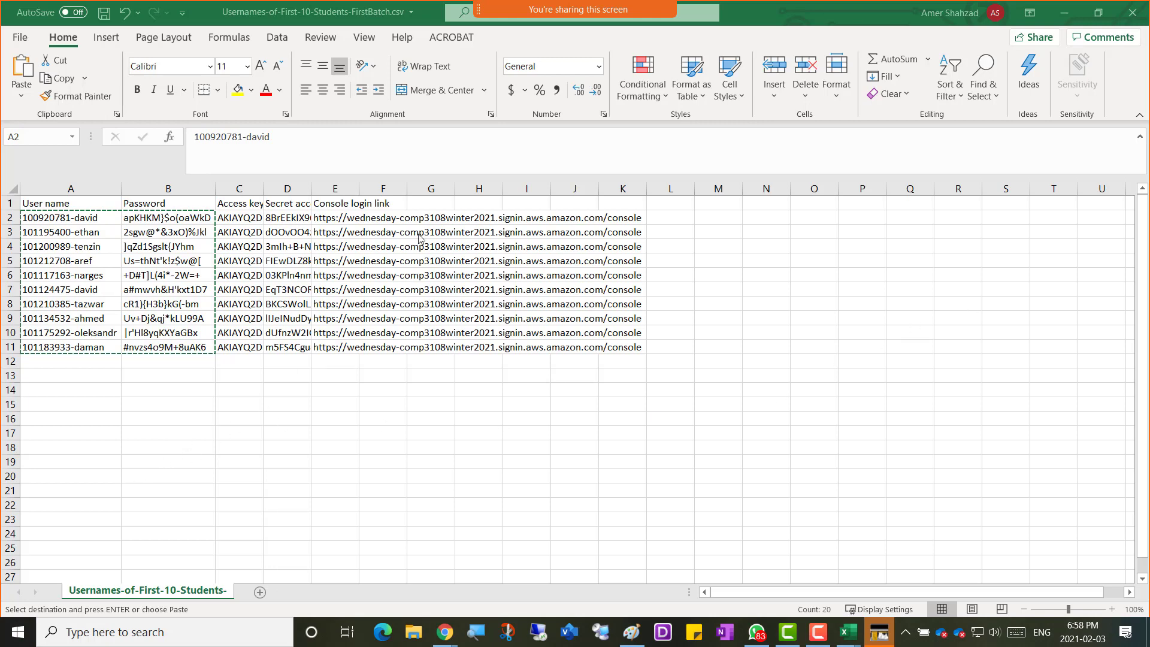
Copy the wednesday-comp3108winter2021 account alias from the console login URL in E2.
{"action": "key", "text": "ctrl+v"}
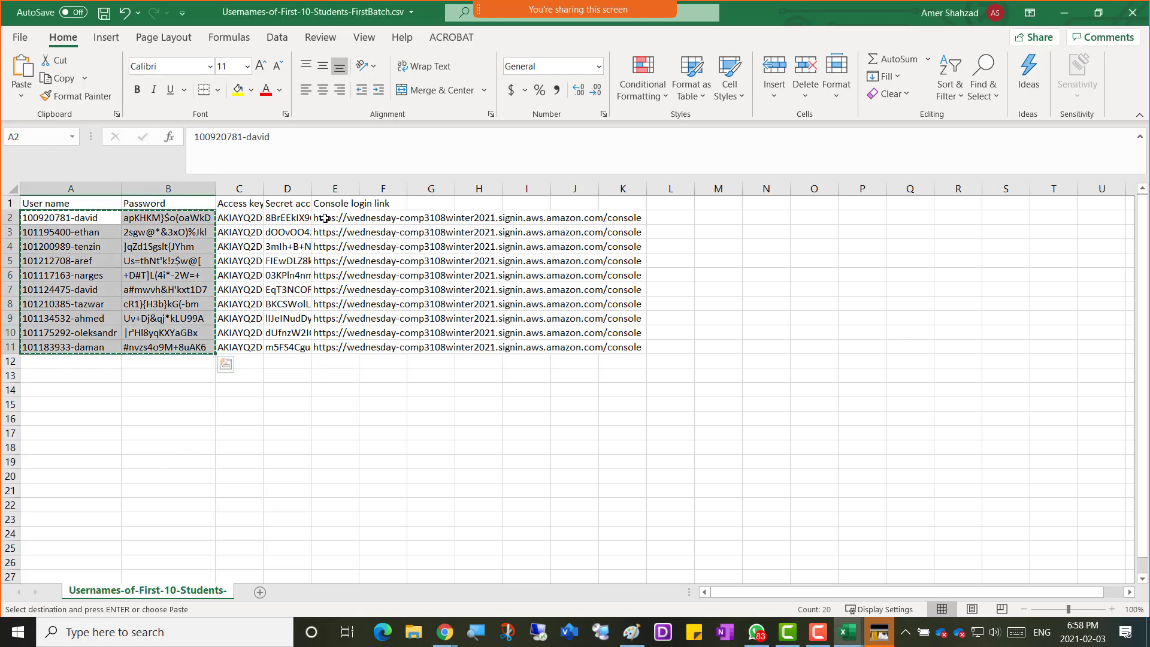
{"action": "left_click", "coordinate": [324, 218]}
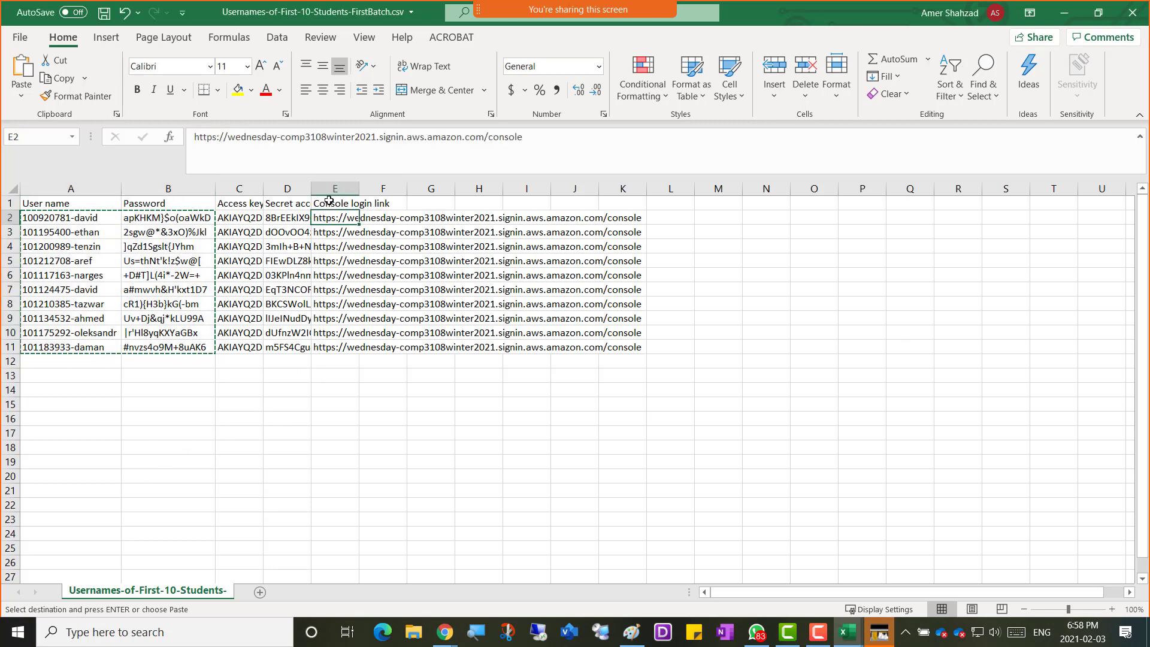
{"action": "mouse_move", "coordinate": [230, 139]}
{"action": "left_mouse_down"}
{"action": "mouse_move", "coordinate": [375, 137]}
{"action": "mouse_move", "coordinate": [228, 137]}
{"action": "left_mouse_up"}
{"action": "right_click", "coordinate": [233, 138]}
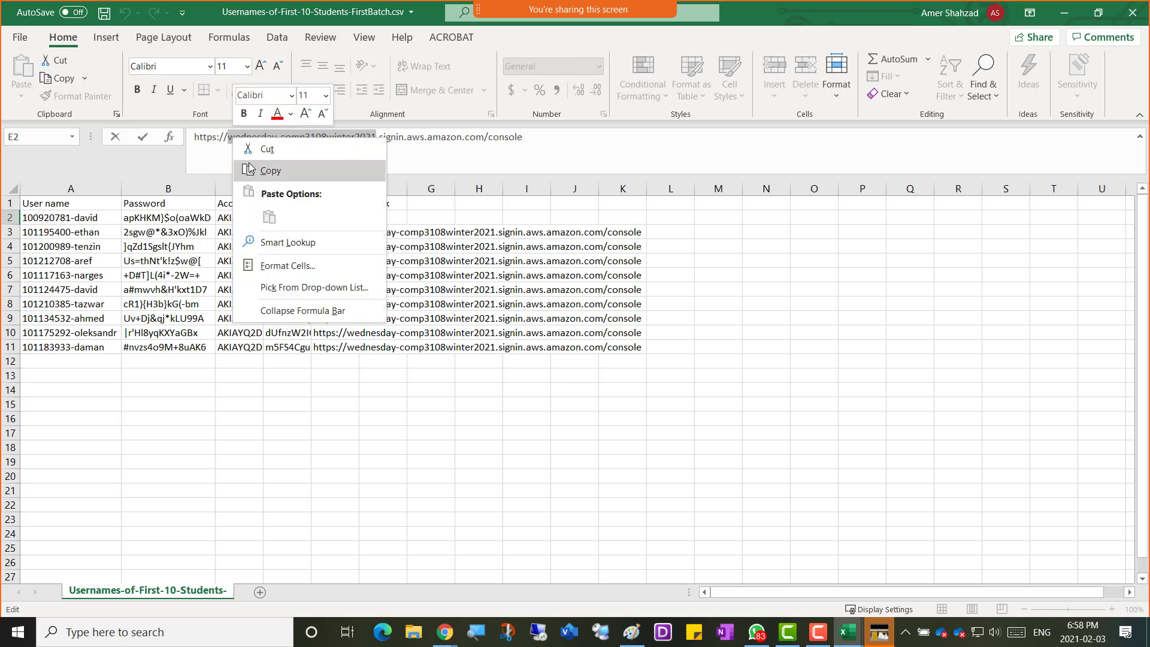
{"action": "left_click", "coordinate": [269, 170]}
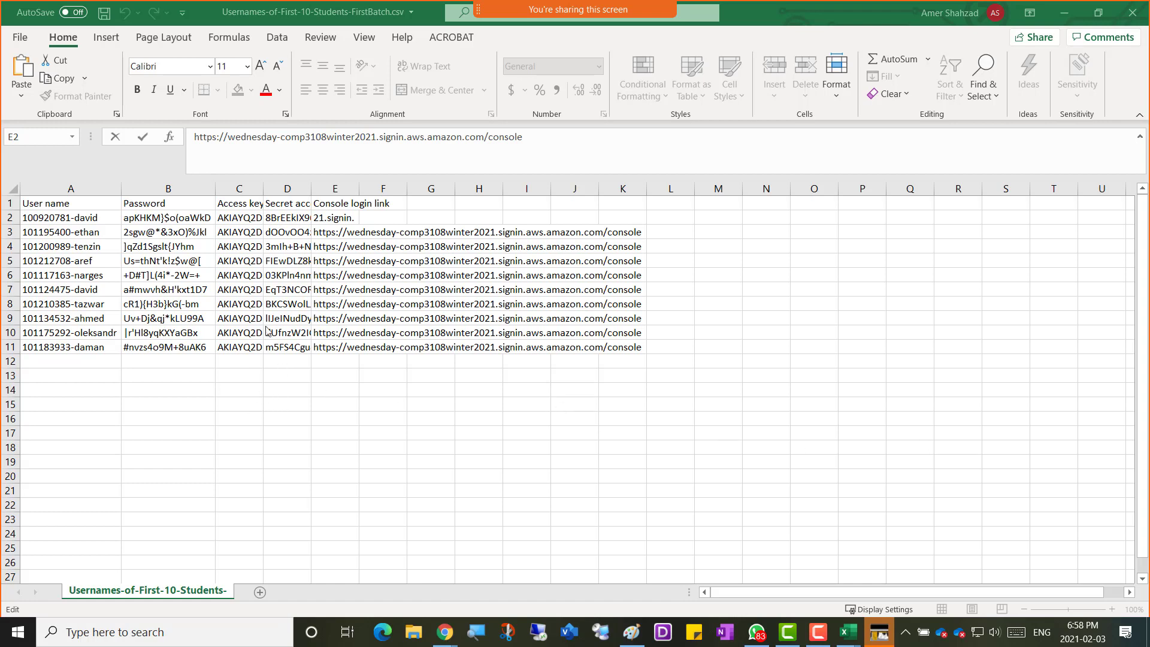
{"action": "double_click", "coordinate": [278, 139]}
{"action": "left_click", "coordinate": [303, 386]}
Commit the E2 edit and select user names in column A, ending on A10.
{"action": "left_click", "coordinate": [61, 218]}
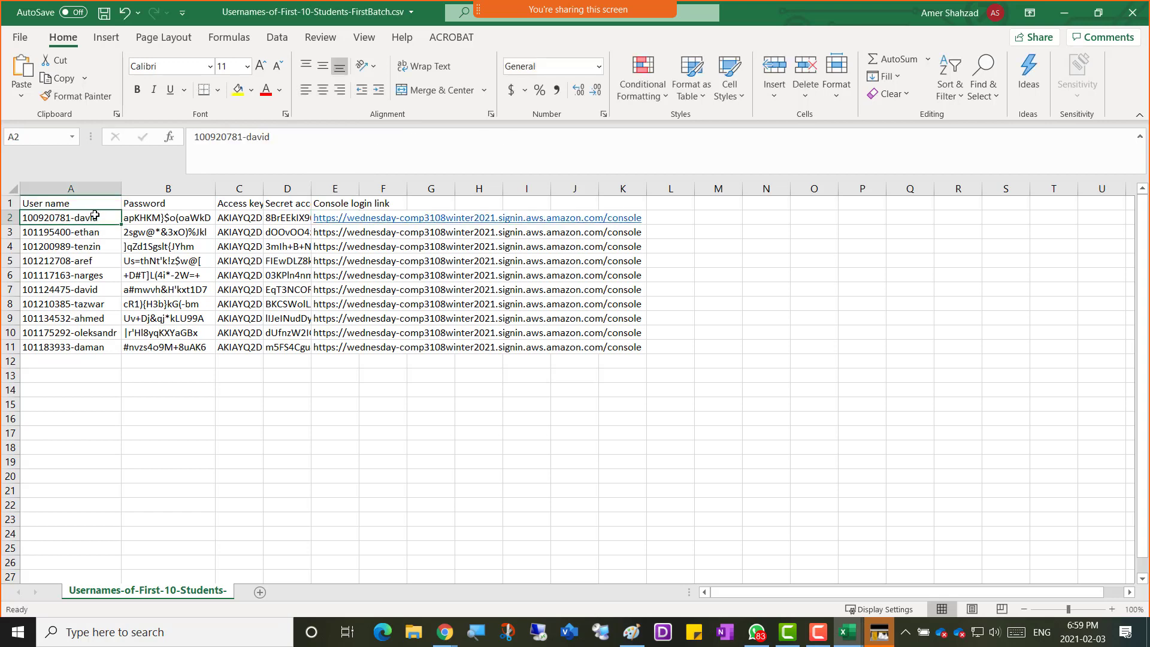
{"action": "left_click_drag", "start_coordinate": [93, 217], "coordinate": [90, 348]}
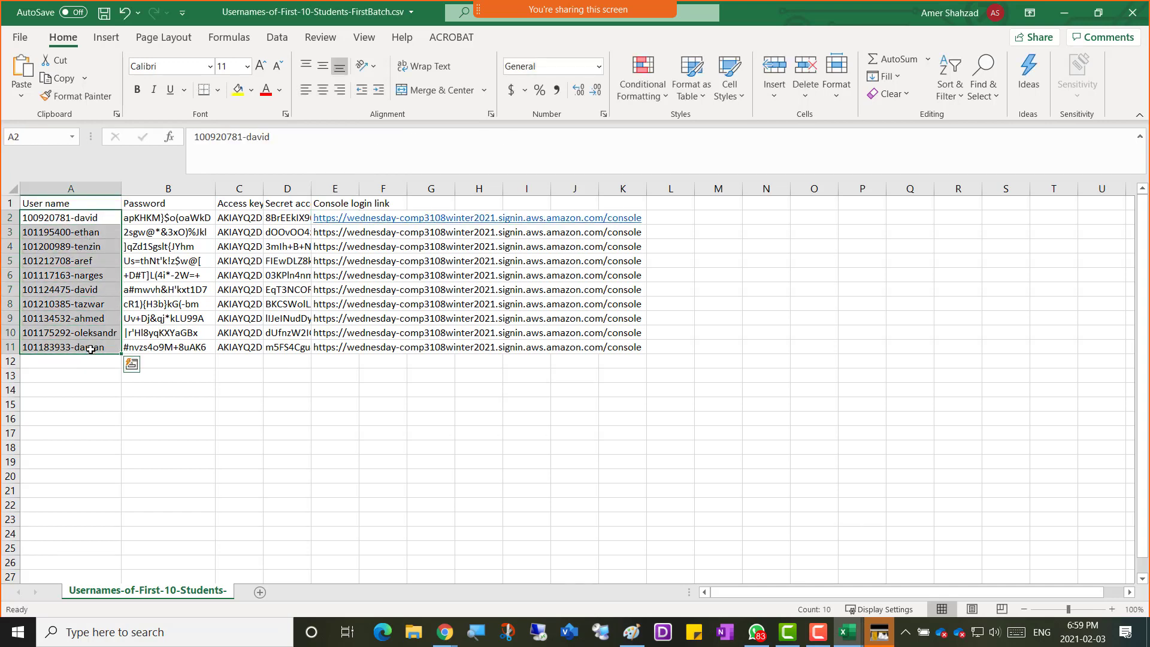
{"action": "left_click", "coordinate": [73, 360]}
{"action": "left_click", "coordinate": [58, 334]}
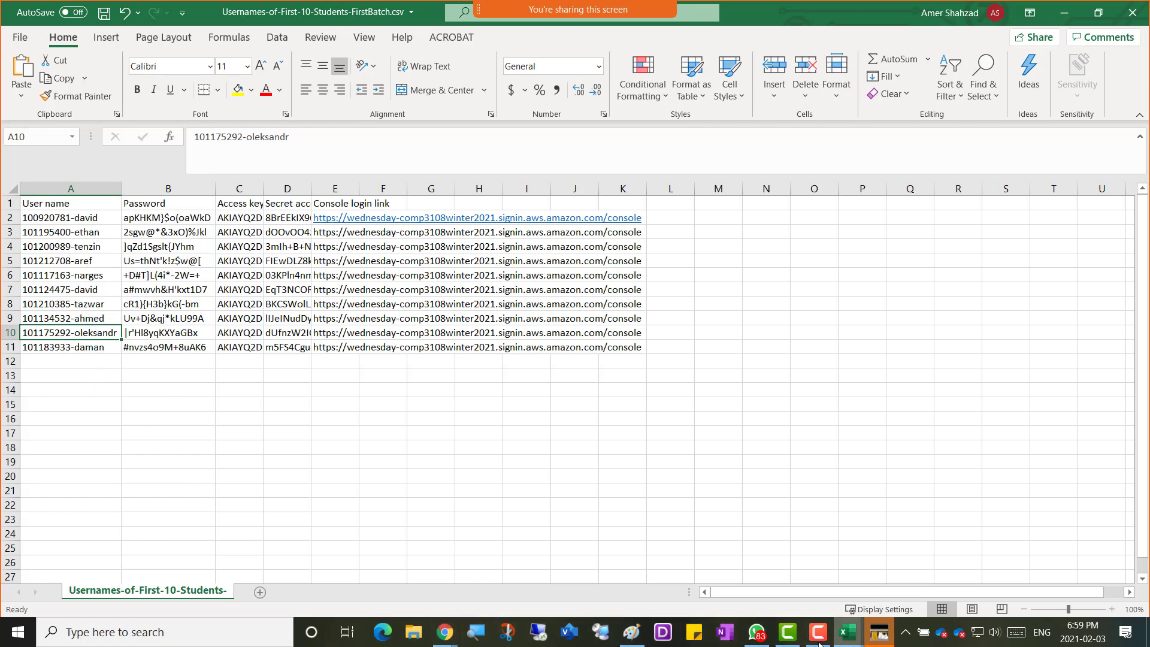
Switch to the second-batch workbook of five students.
{"action": "mouse_move", "coordinate": [756, 642]}
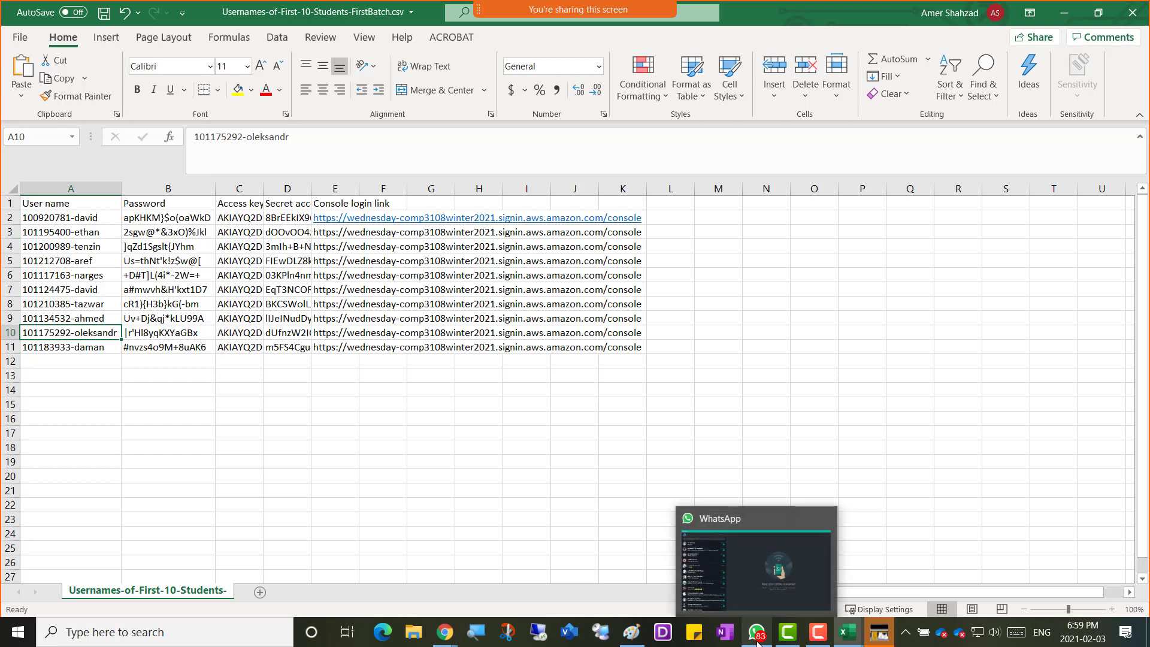
{"action": "mouse_move", "coordinate": [443, 639]}
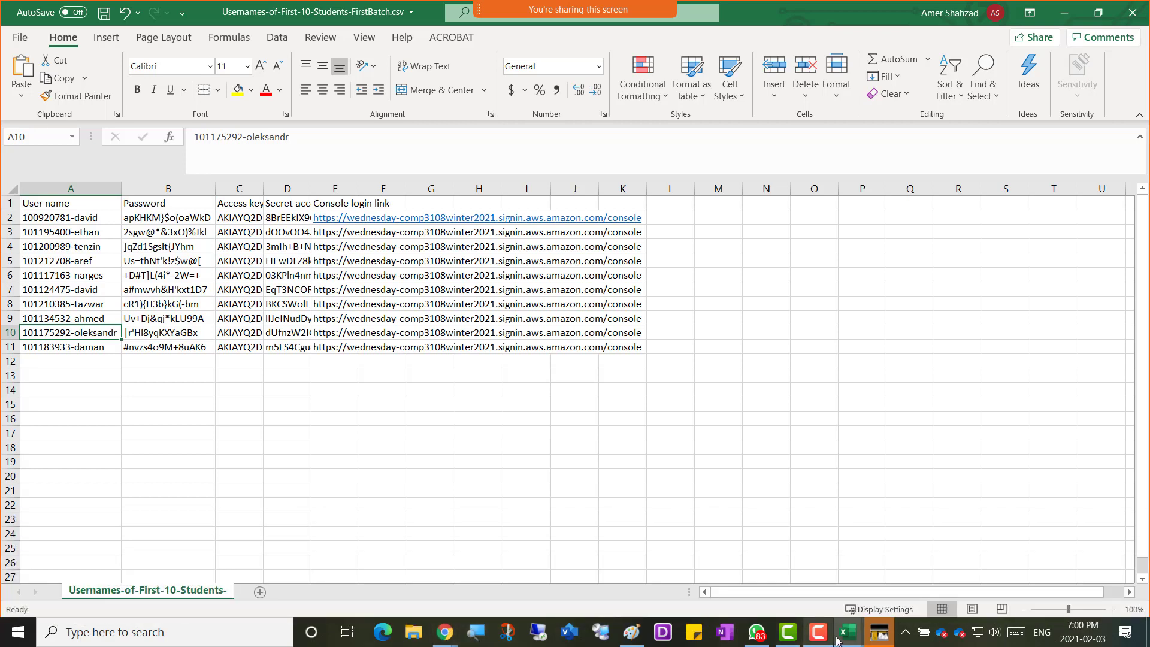
{"action": "mouse_move", "coordinate": [847, 639]}
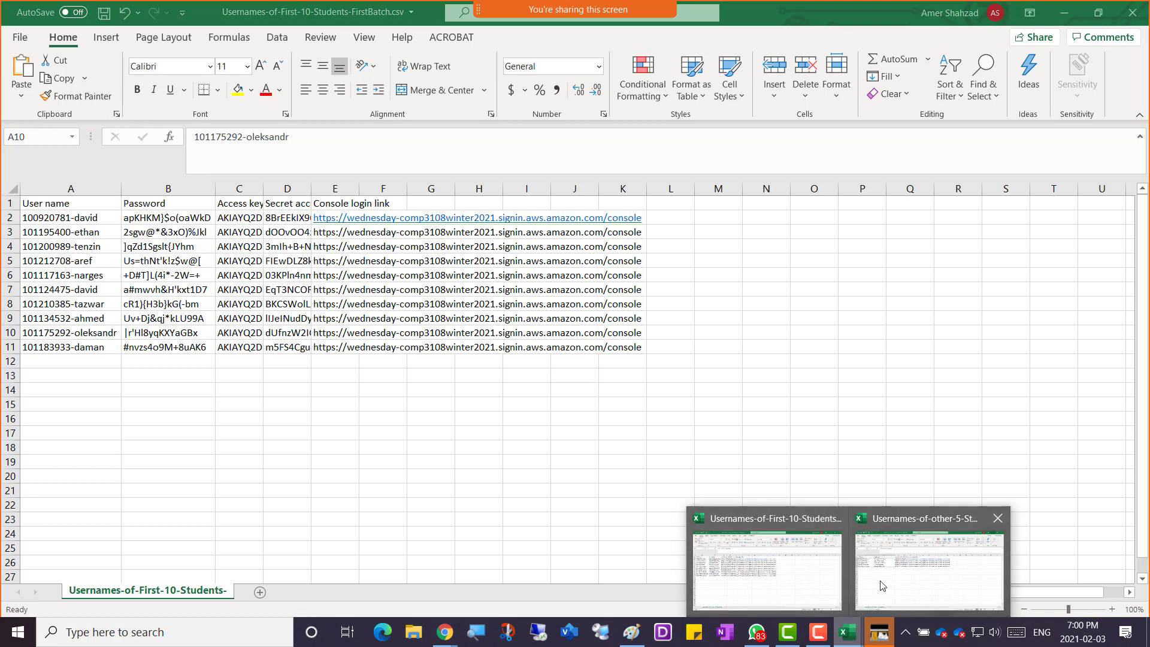
{"action": "left_click", "coordinate": [880, 583]}
{"action": "left_click", "coordinate": [62, 304]}
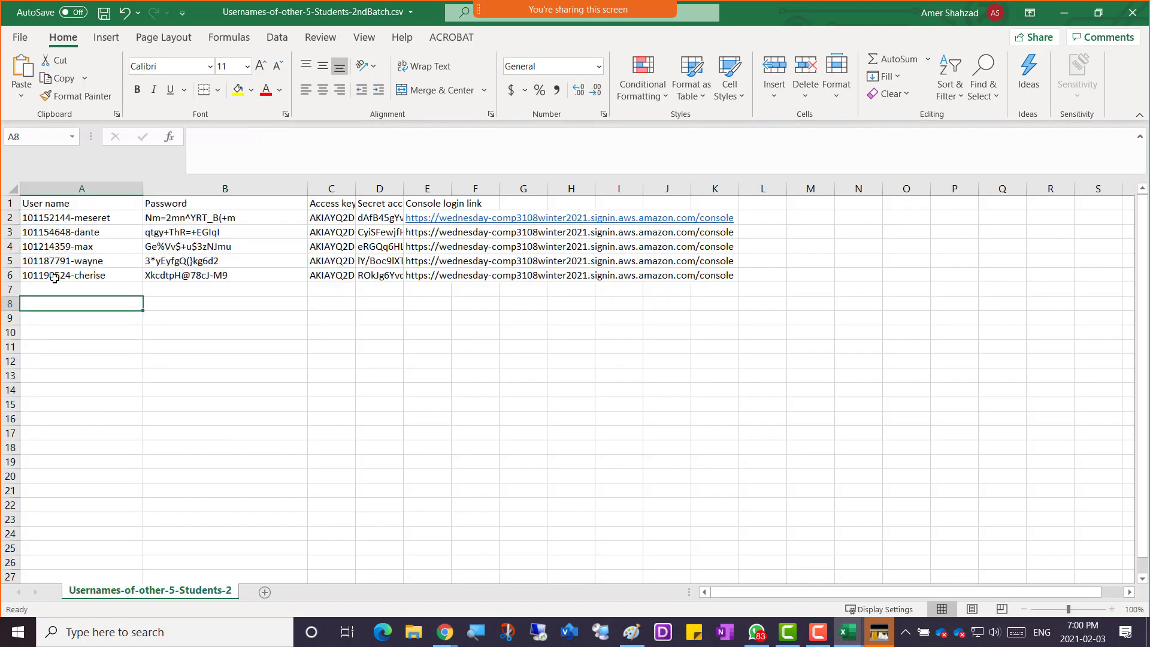
{"action": "left_click", "coordinate": [54, 277]}
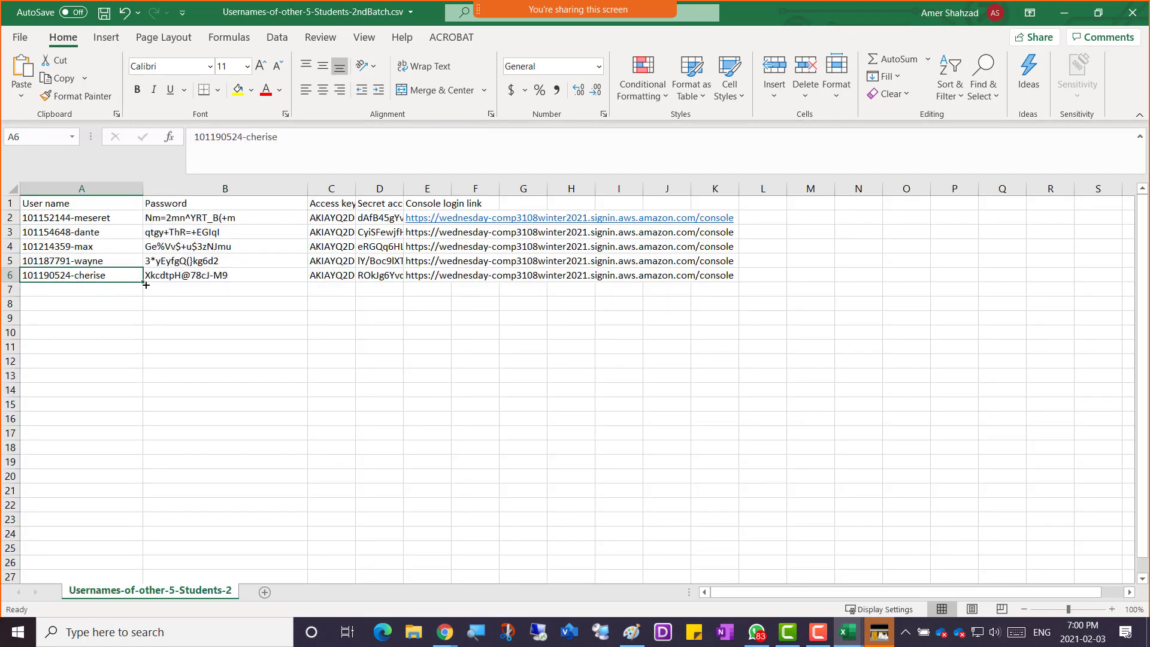
{"action": "left_click", "coordinate": [195, 276]}
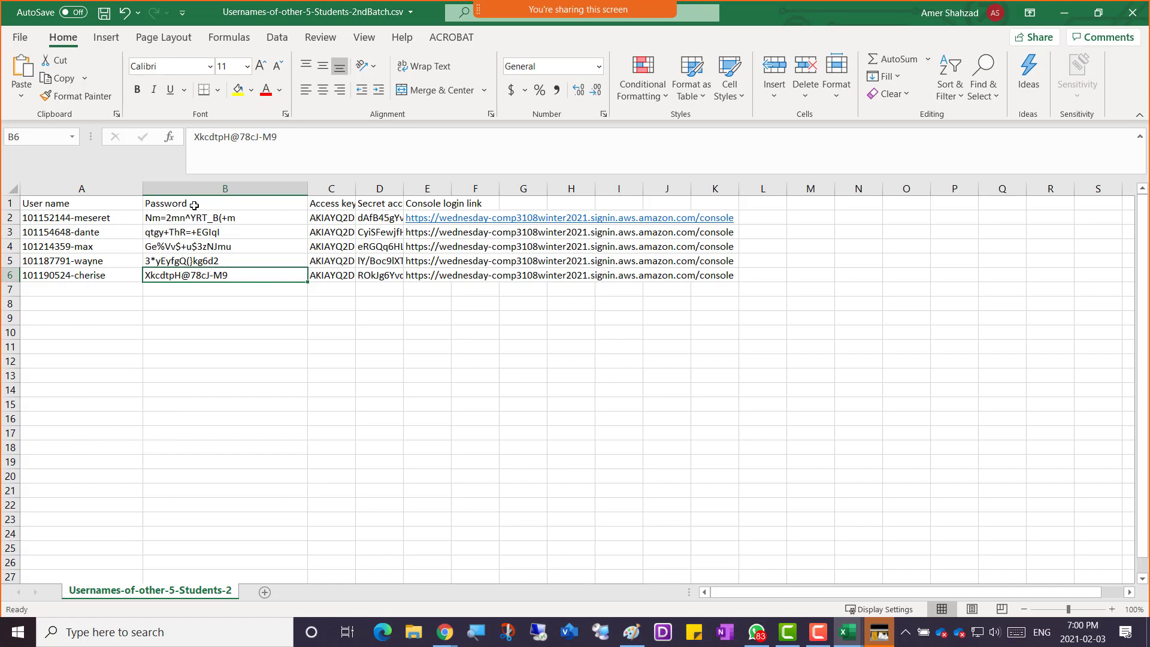
{"action": "left_click", "coordinate": [51, 277]}
{"action": "left_click_drag", "start_coordinate": [57, 205], "coordinate": [64, 284]}
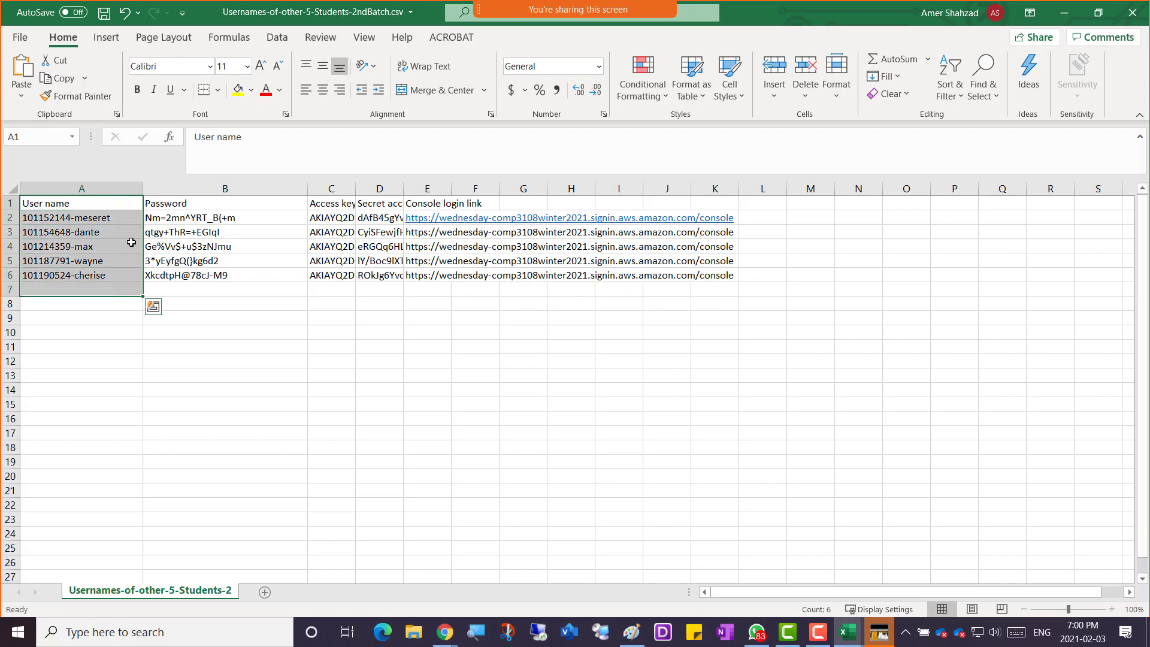
{"action": "left_click_drag", "start_coordinate": [185, 206], "coordinate": [198, 277]}
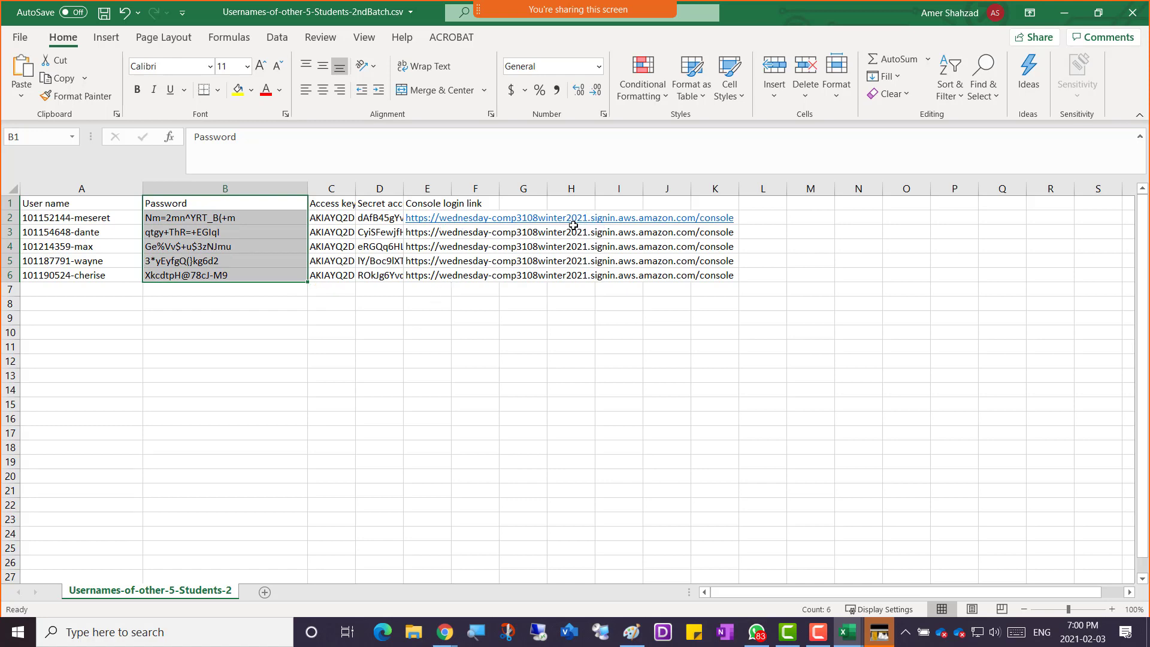
{"action": "left_click", "coordinate": [411, 306]}
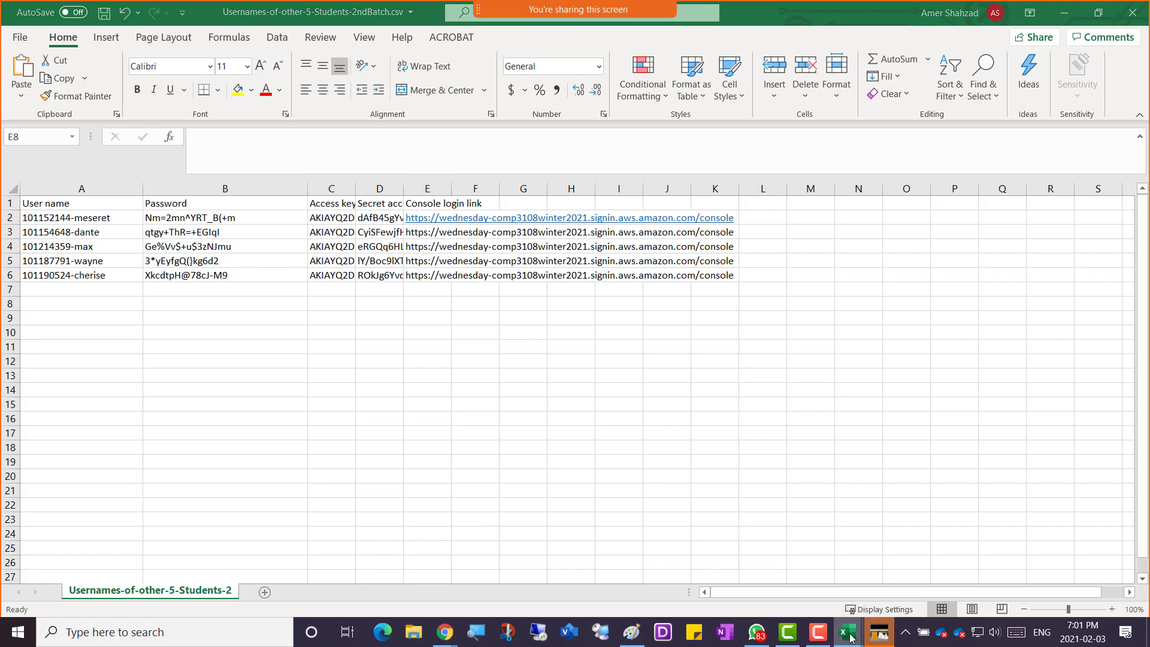
In the first-10-students workbook, copy wednesday-comp3108winter2021 from E3's console login URL.
{"action": "mouse_move", "coordinate": [837, 635]}
{"action": "left_click", "coordinate": [792, 586]}
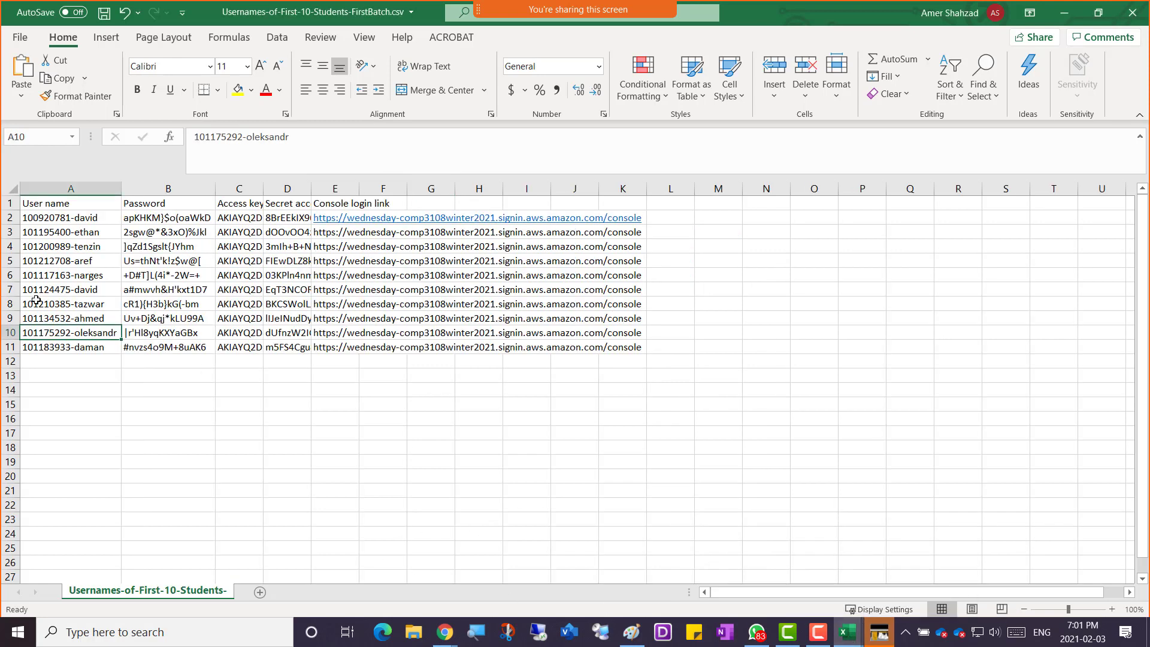
{"action": "left_click", "coordinate": [60, 247]}
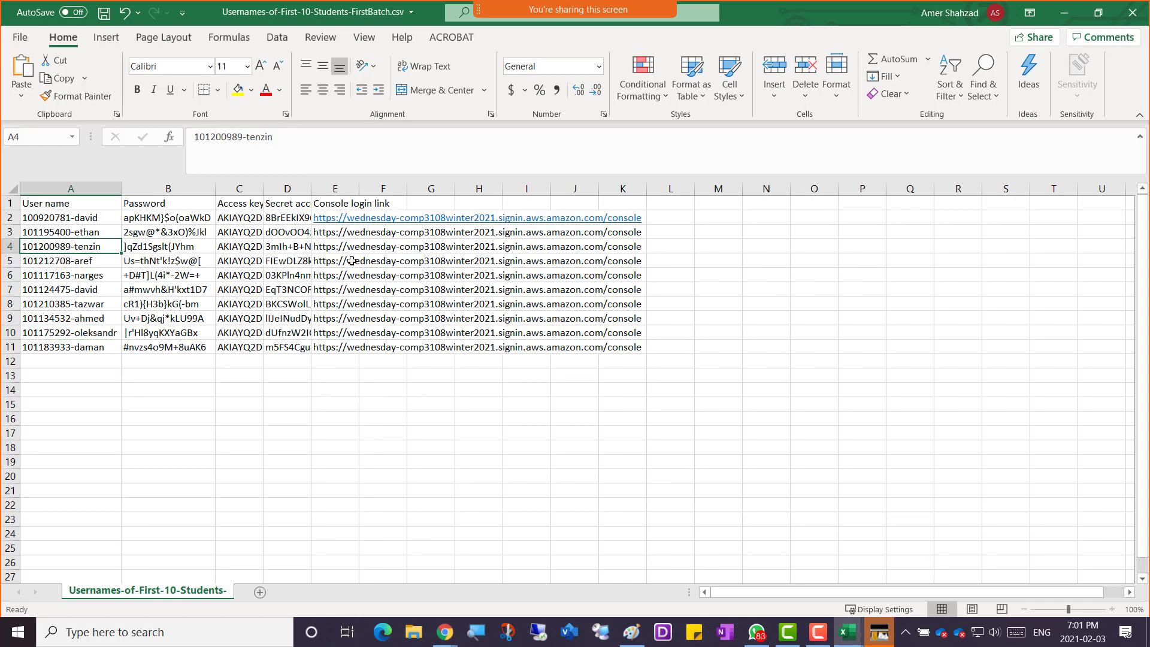
{"action": "left_click", "coordinate": [272, 234]}
{"action": "key", "text": "Right"}
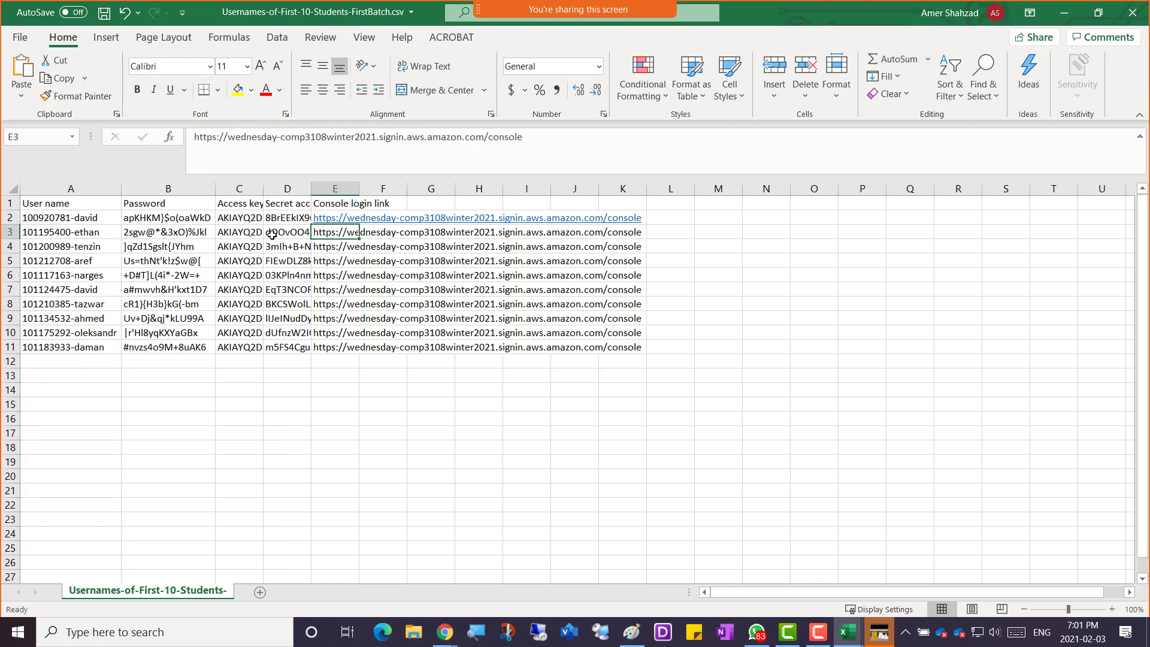
{"action": "mouse_move", "coordinate": [228, 138]}
{"action": "left_mouse_down"}
{"action": "mouse_move", "coordinate": [401, 135]}
{"action": "mouse_move", "coordinate": [228, 143]}
{"action": "left_mouse_up"}
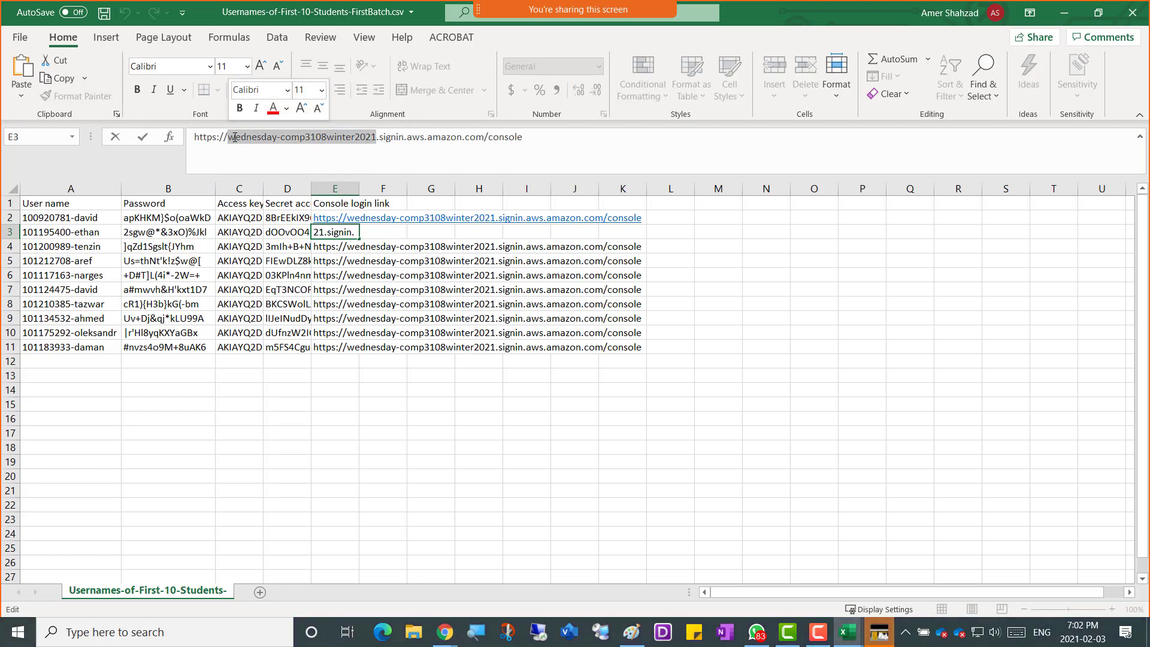
{"action": "right_click", "coordinate": [232, 135]}
{"action": "left_click", "coordinate": [297, 179]}
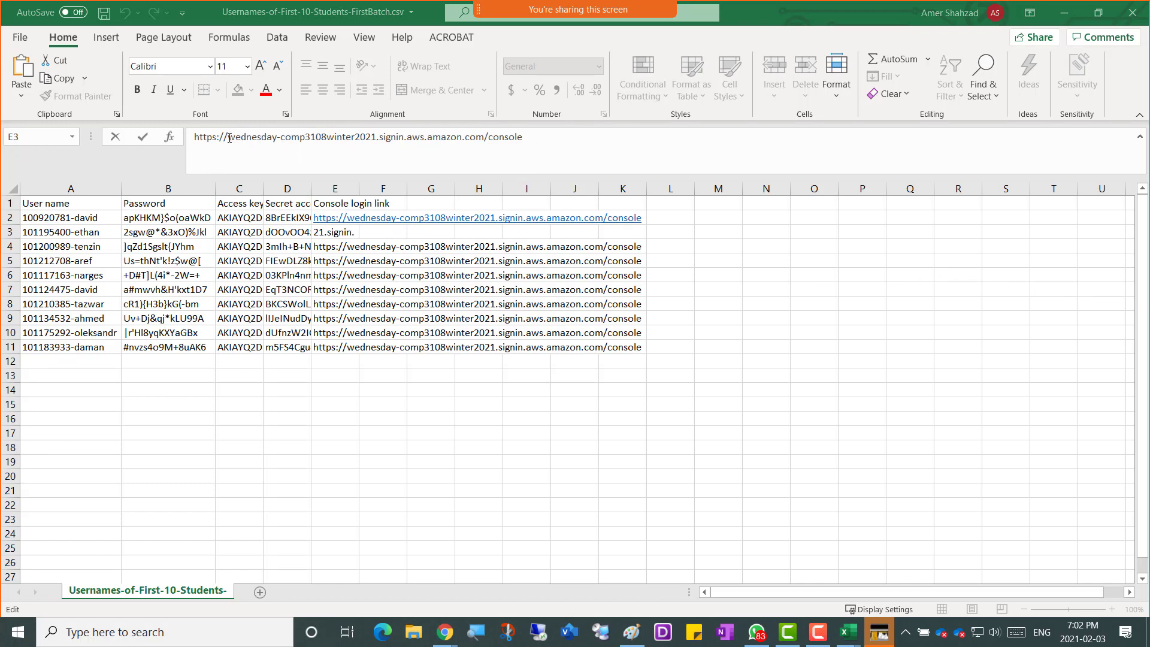
{"action": "left_click_drag", "start_coordinate": [227, 138], "coordinate": [376, 138]}
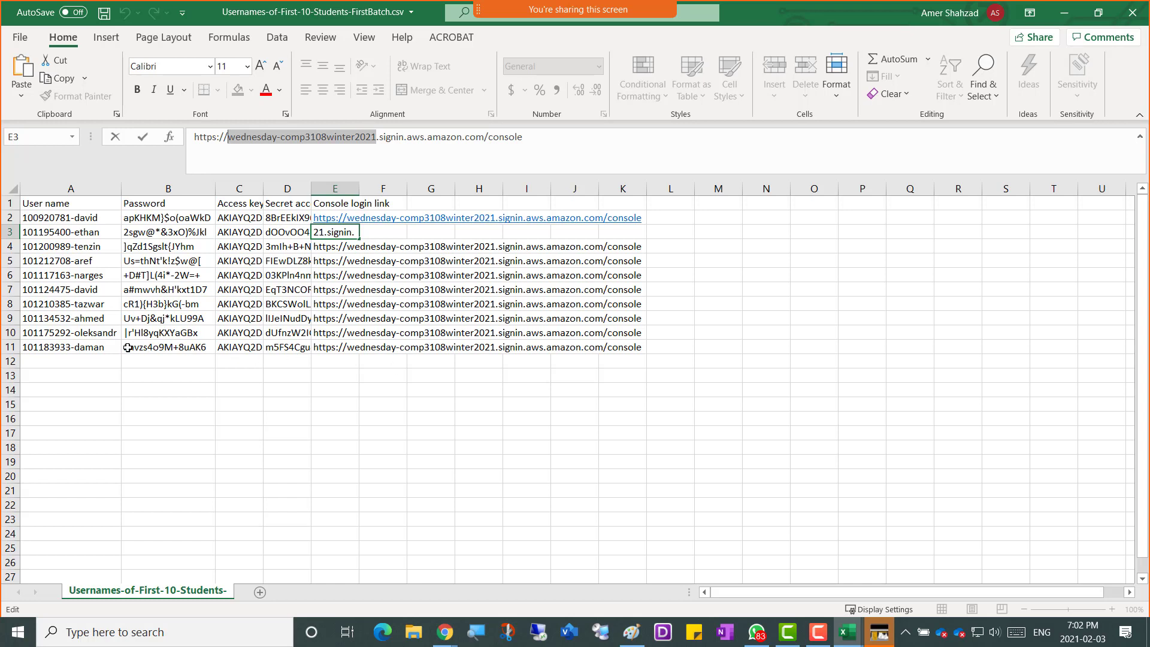
{"action": "left_click", "coordinate": [61, 244]}
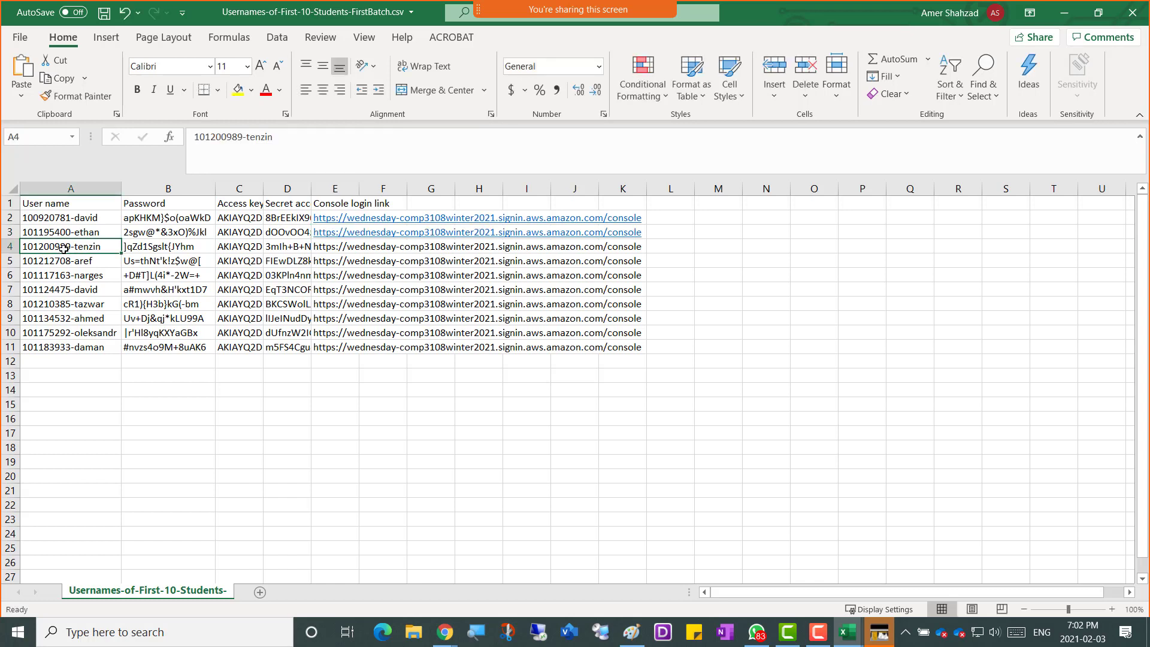
Copy the console login URL in E11 and switch to the OneNote class notes.
{"action": "left_click", "coordinate": [194, 247]}
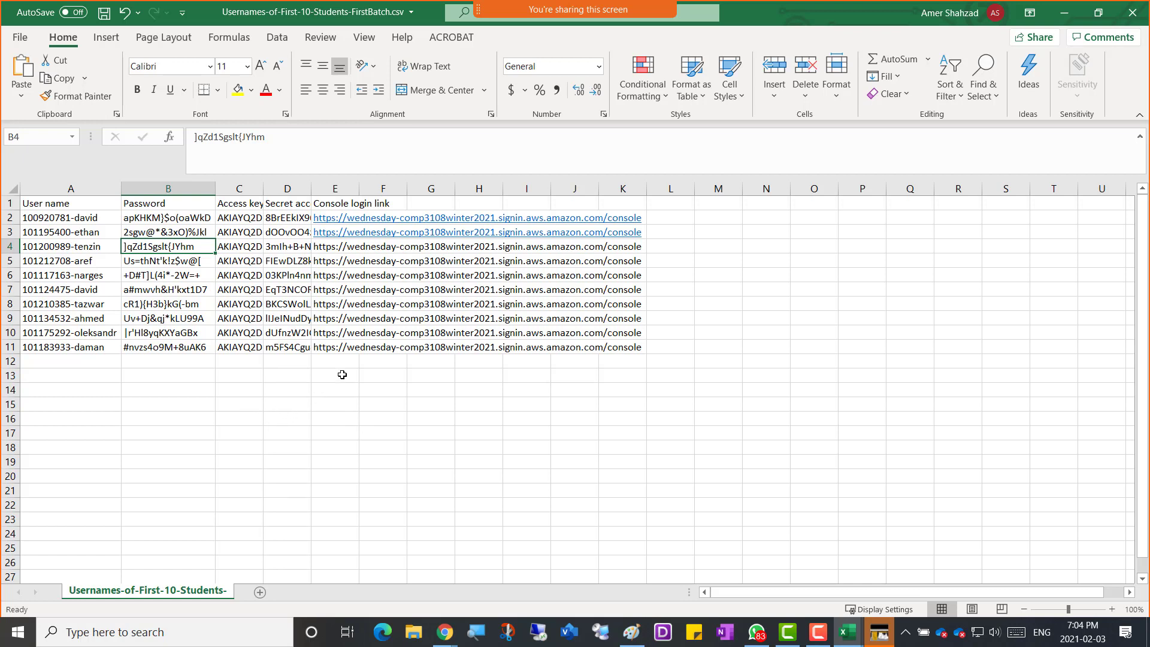
{"action": "left_click", "coordinate": [324, 350]}
{"action": "key", "text": "ctrl+c"}
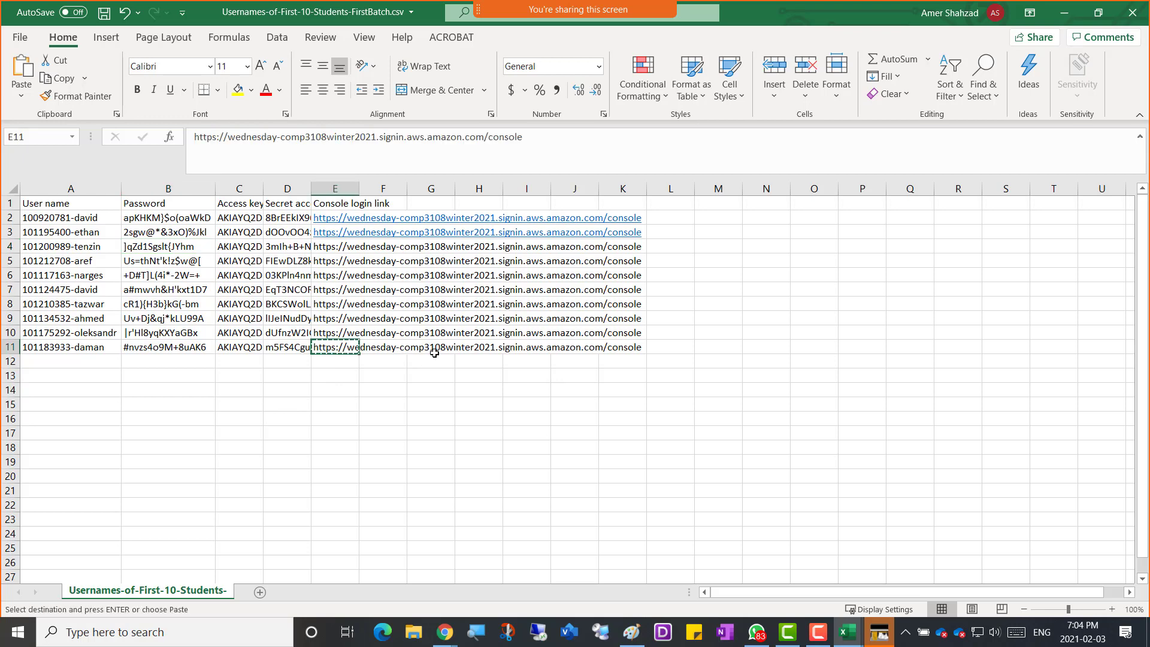
{"action": "key", "text": "alt+Tab"}
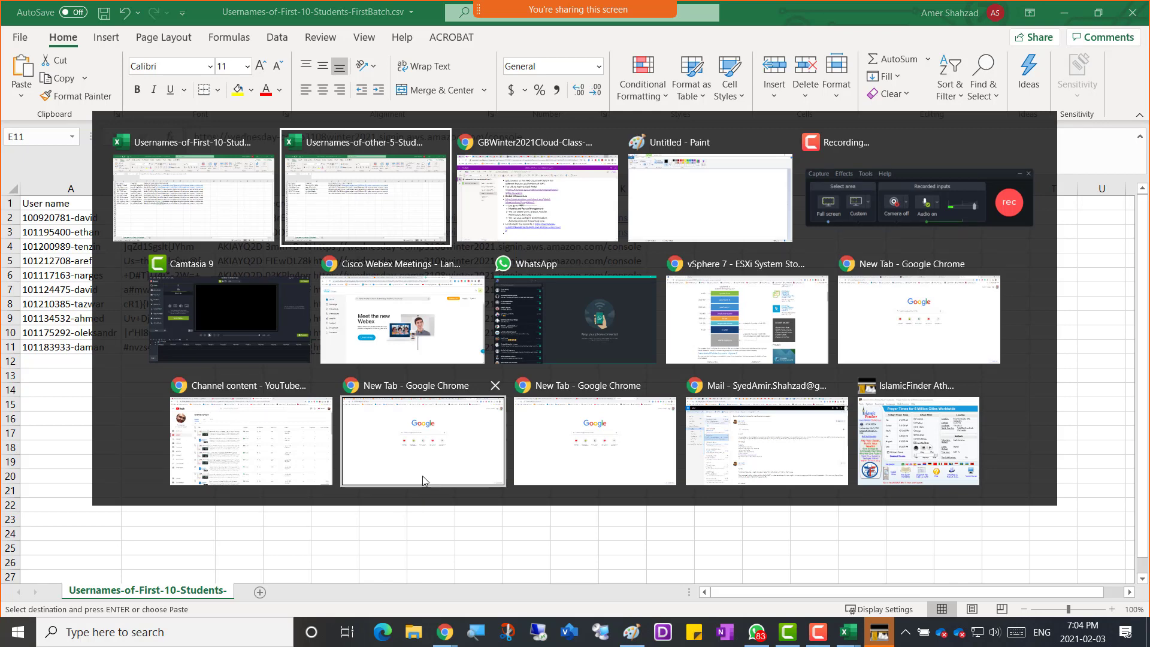
{"action": "key", "text": "alt+Tab"}
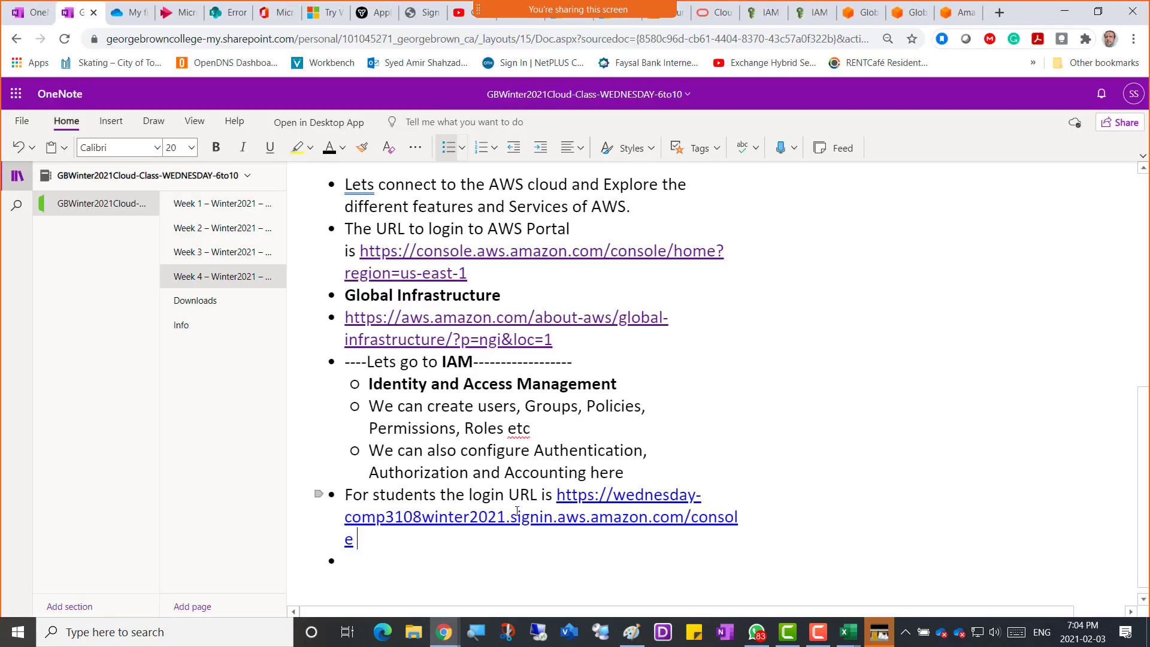
Add an 'Account ID = wednesday-comp3108winter2021' bullet using the alias copied from the login URL.
{"action": "left_click", "coordinate": [359, 562]}
{"action": "type", "text": "Account ID "}
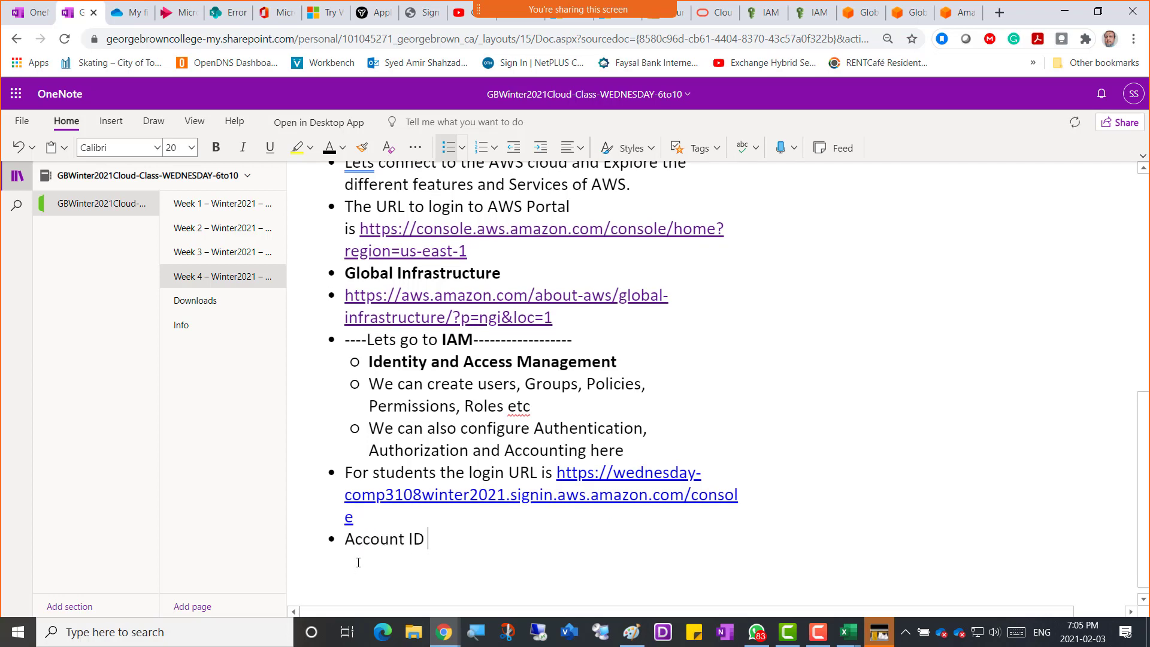
{"action": "type", "text": "="}
{"action": "key", "text": "Up"}
{"action": "key", "text": "Up"}
{"action": "key", "text": "Up"}
{"action": "key", "text": "Right"}
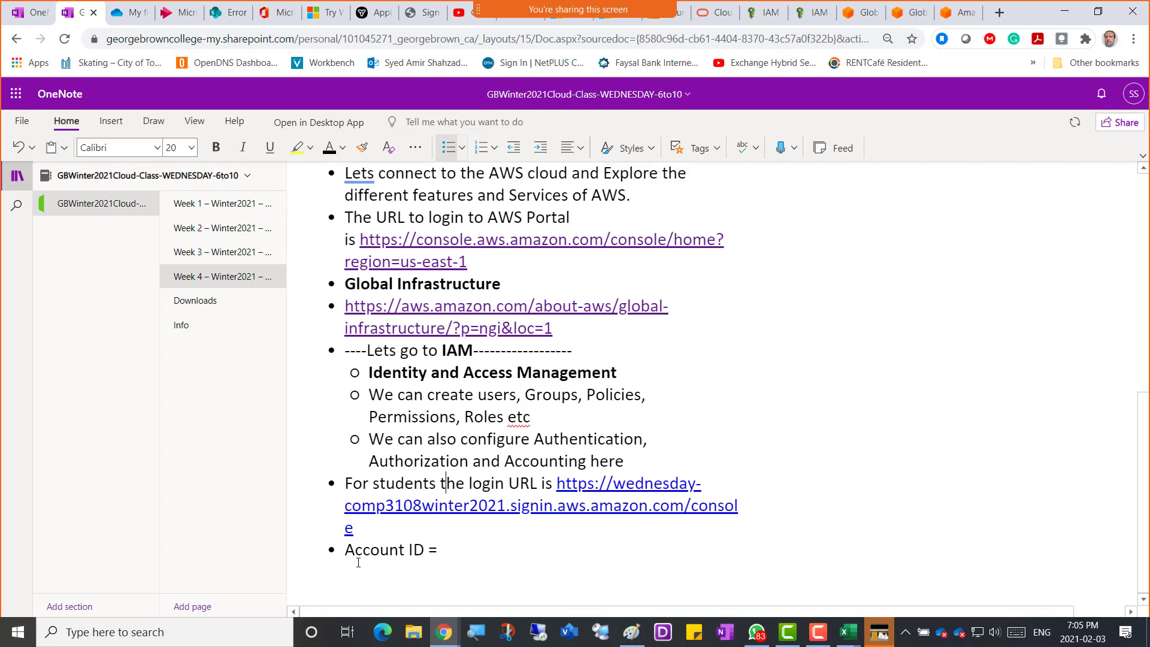
{"action": "key", "text": "Right"}
{"action": "key", "text": "Right"}
{"action": "key", "text": "Right"}
{"action": "key", "text": "Right"}
{"action": "key", "text": "Right"}
{"action": "key", "text": "Right"}
{"action": "key", "text": "Right"}
{"action": "key", "text": "Right"}
{"action": "key", "text": "Right"}
{"action": "key", "text": "Right"}
{"action": "key", "text": "Right"}
{"action": "key", "text": "Right"}
{"action": "key", "text": "Right"}
{"action": "key", "text": "Right"}
{"action": "key", "text": "Right"}
{"action": "key", "text": "Right"}
{"action": "key", "text": "Right"}
{"action": "key", "text": "Right"}
{"action": "key", "text": "Right"}
{"action": "key", "text": "Right"}
{"action": "key", "text": "shift+Right"}
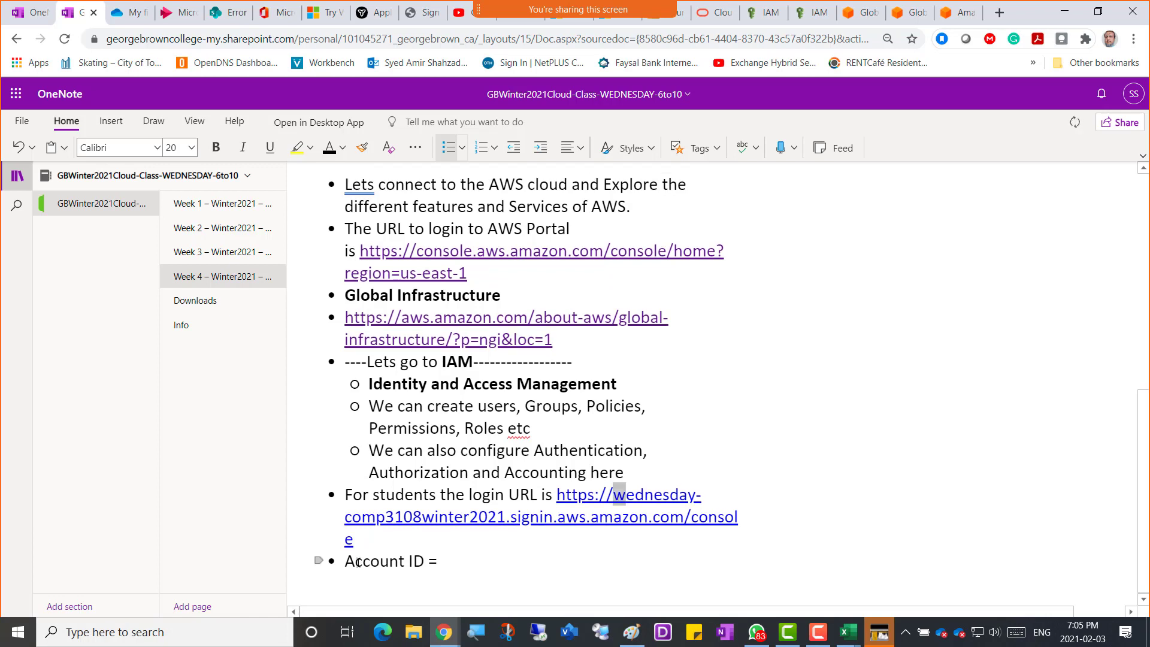
{"action": "key", "text": "shift+Right"}
{"action": "key", "text": "shift+Right"}
{"action": "key", "text": "shift+Right"}
{"action": "key", "text": "shift+Right"}
{"action": "key", "text": "shift+Right"}
{"action": "key", "text": "shift+Right"}
{"action": "key", "text": "shift+Right"}
{"action": "key", "text": "shift+Right"}
{"action": "key", "text": "shift+Right"}
{"action": "key", "text": "shift+Right"}
{"action": "key", "text": "shift+Right"}
{"action": "key", "text": "shift+Right"}
{"action": "key", "text": "shift+Right"}
{"action": "key", "text": "shift+Right"}
{"action": "key", "text": "shift+Right"}
{"action": "key", "text": "shift+Right"}
{"action": "key", "text": "shift+Right"}
{"action": "key", "text": "shift+Right"}
{"action": "key", "text": "shift+Right"}
{"action": "key", "text": "shift+Right"}
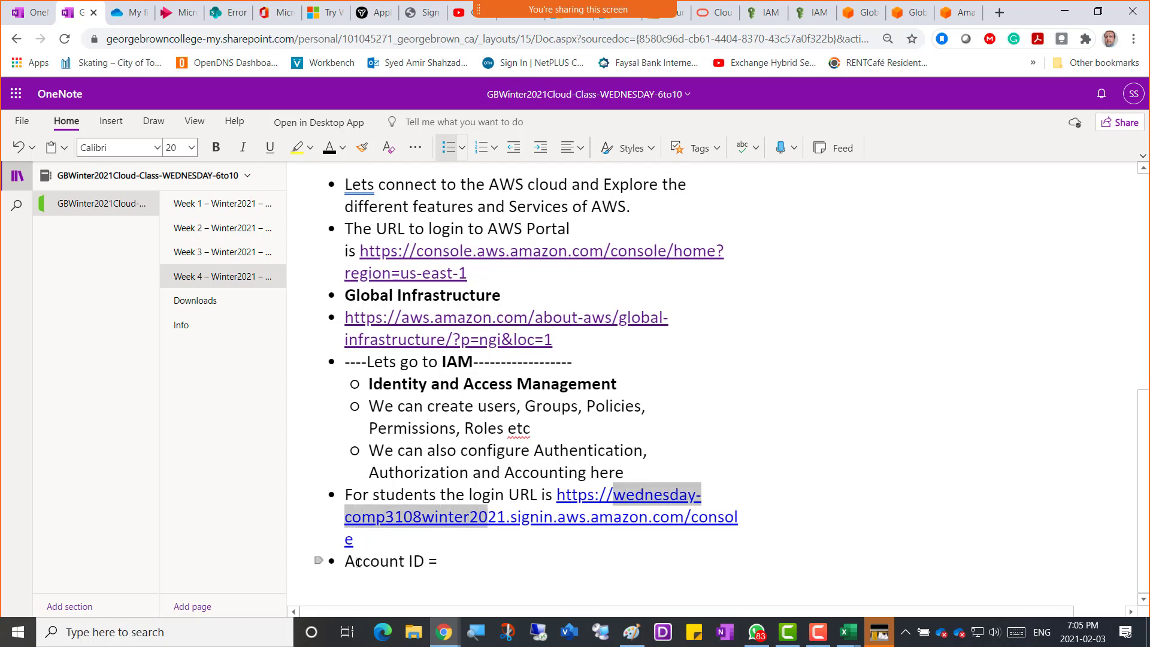
{"action": "key", "text": "shift+Right"}
{"action": "key", "text": "shift+Right"}
{"action": "key", "text": "ctrl+c"}
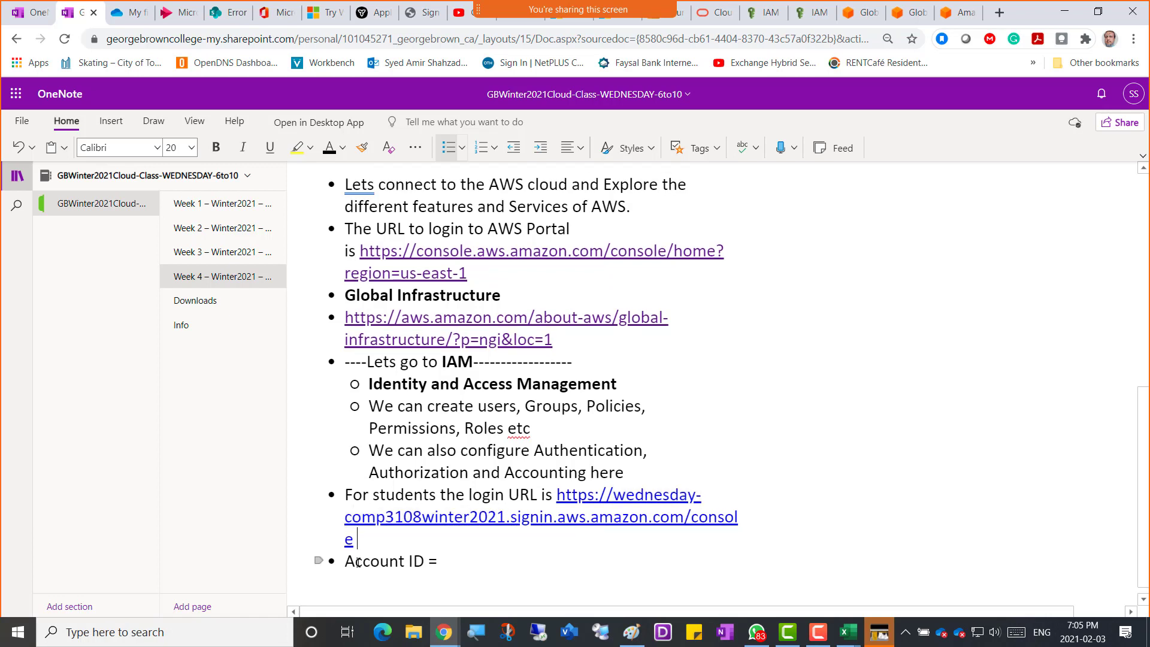
{"action": "key", "text": "Down"}
{"action": "key", "text": "Down"}
{"action": "key", "text": "End"}
{"action": "key", "text": "ctrl+v"}
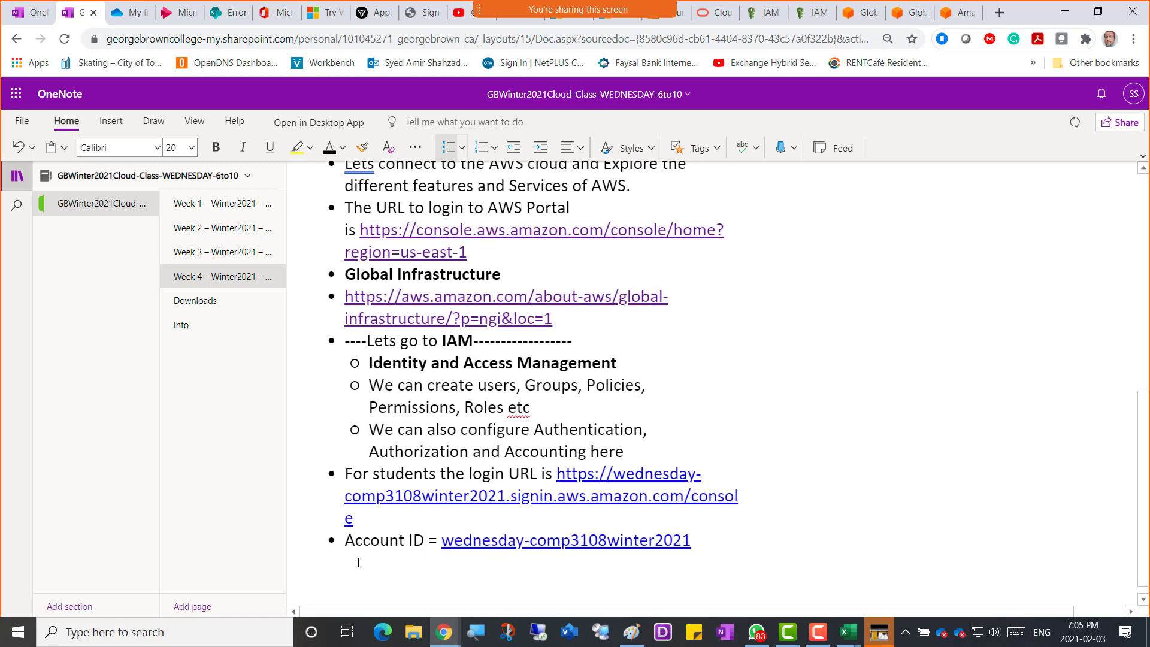
Add a Username bullet with a student sign-in name and a Pw note citing the Webex chat.
{"action": "key", "text": "Return"}
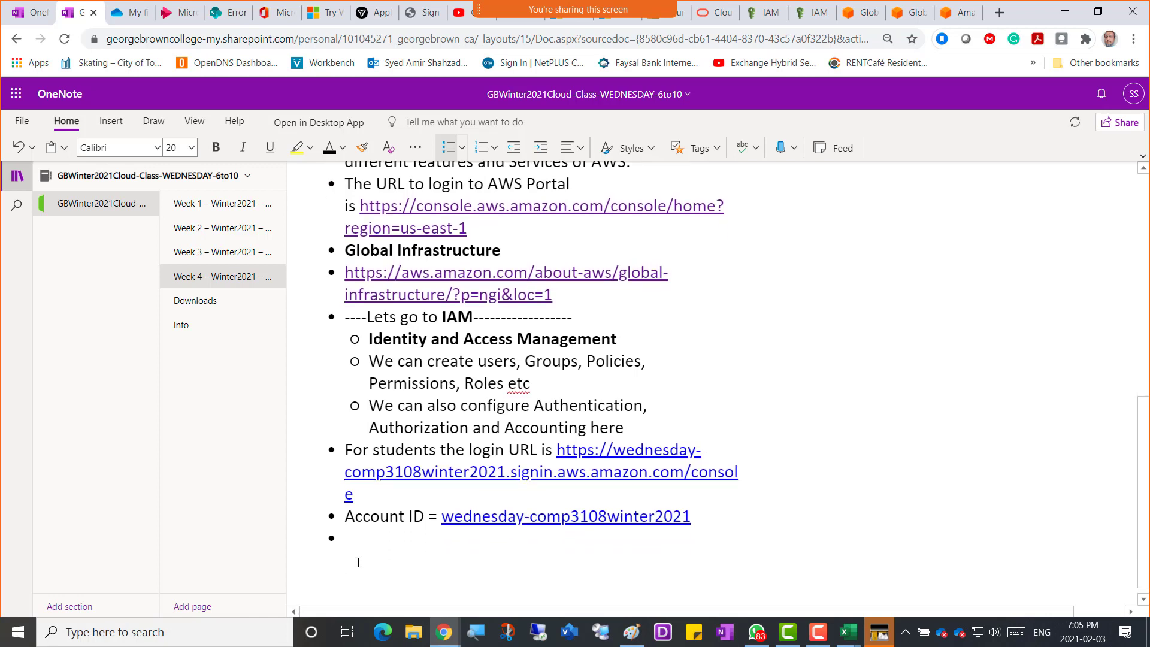
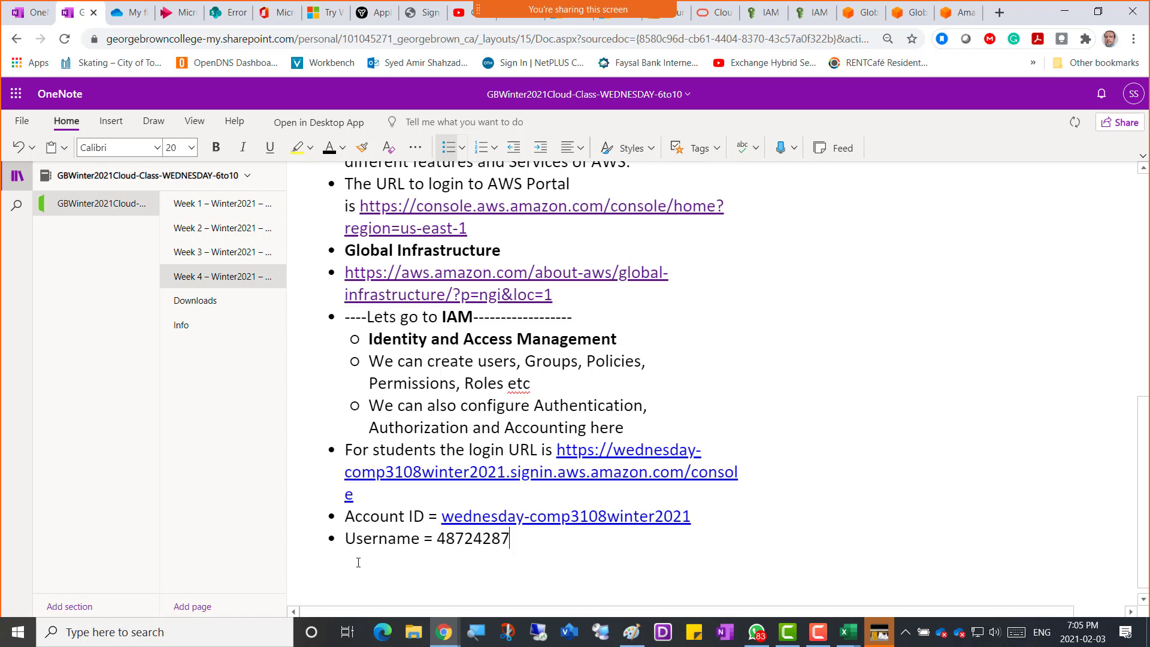
{"action": "key", "text": "Return"}
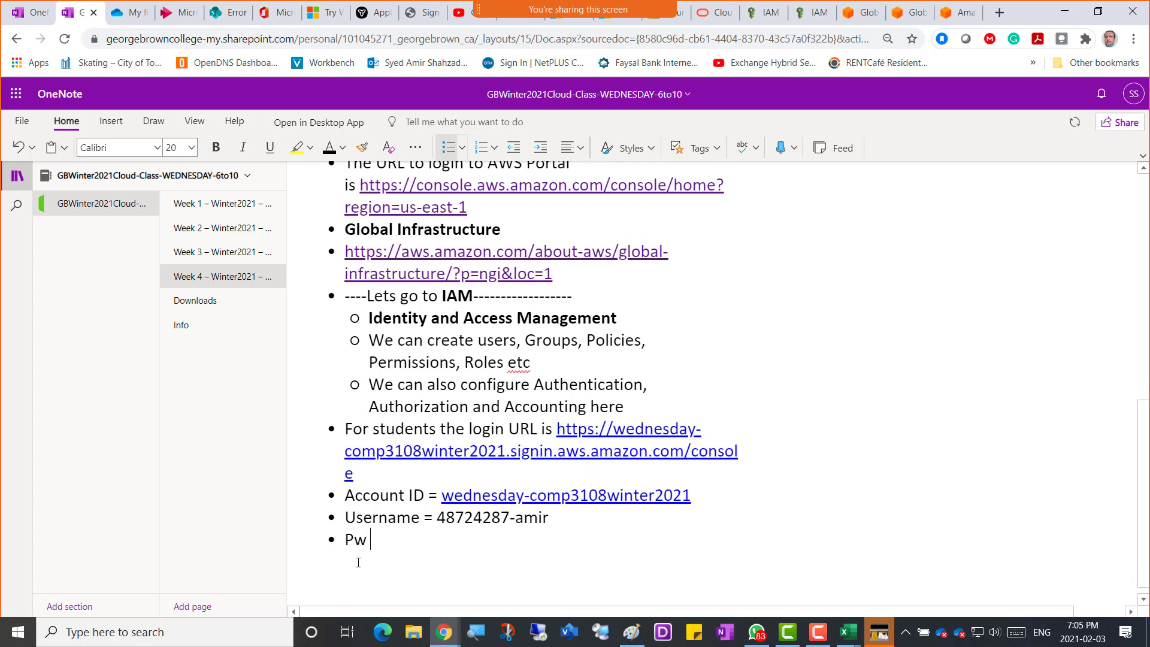
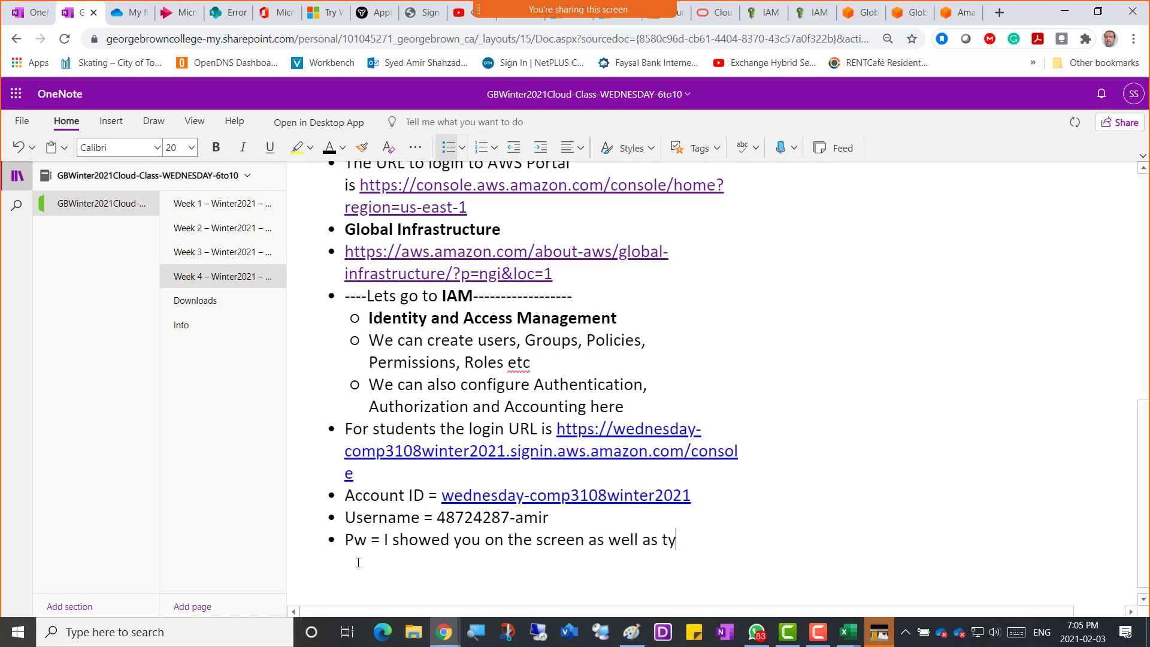
{"action": "key", "text": "BackSpace"}
{"action": "key", "text": "BackSpace"}
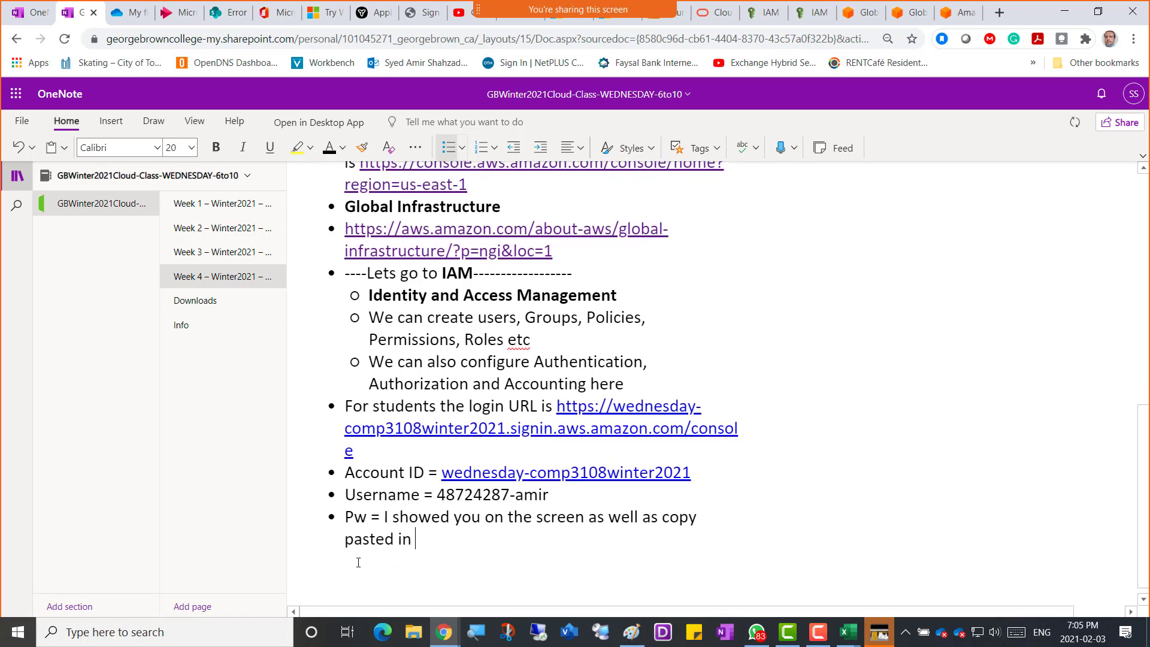
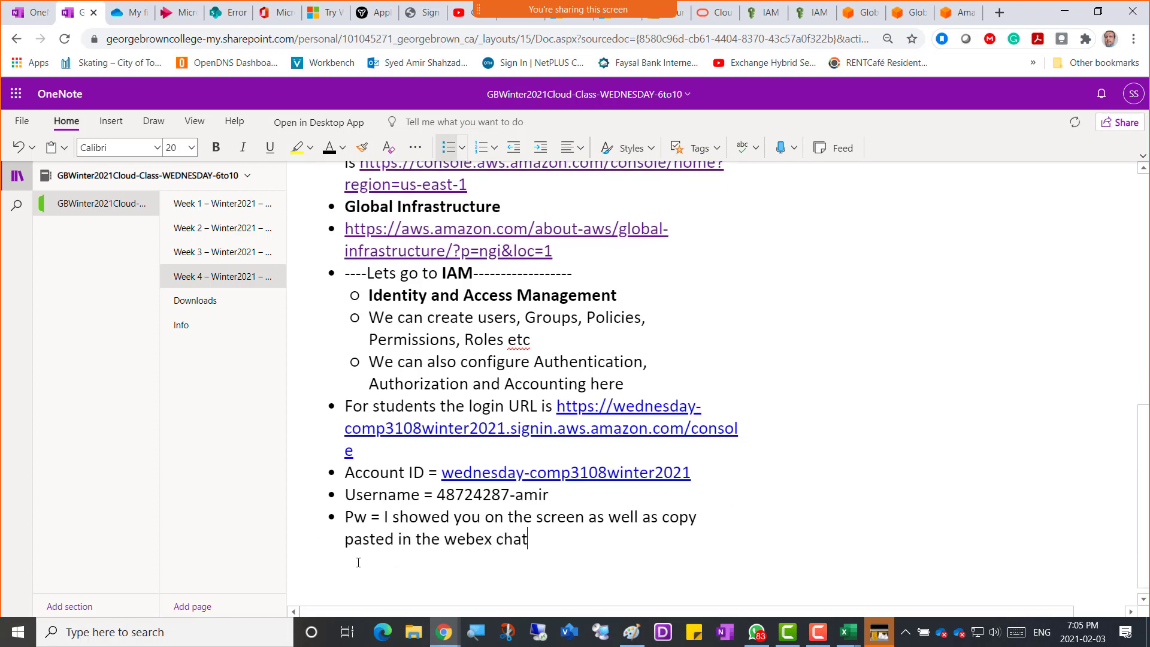
{"action": "key", "text": "Return"}
Copy the student login detail bullets from OneNote, then return to the AWS IAM Users page.
{"action": "left_click_drag", "start_coordinate": [525, 546], "coordinate": [346, 411]}
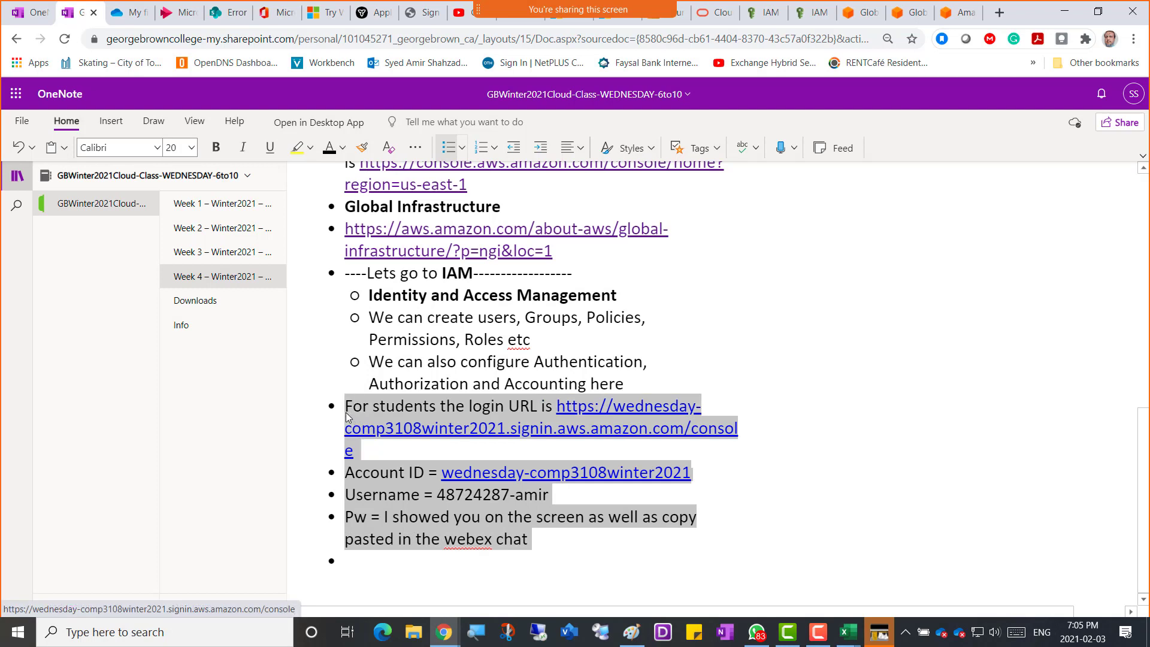
{"action": "right_click", "coordinate": [361, 410]}
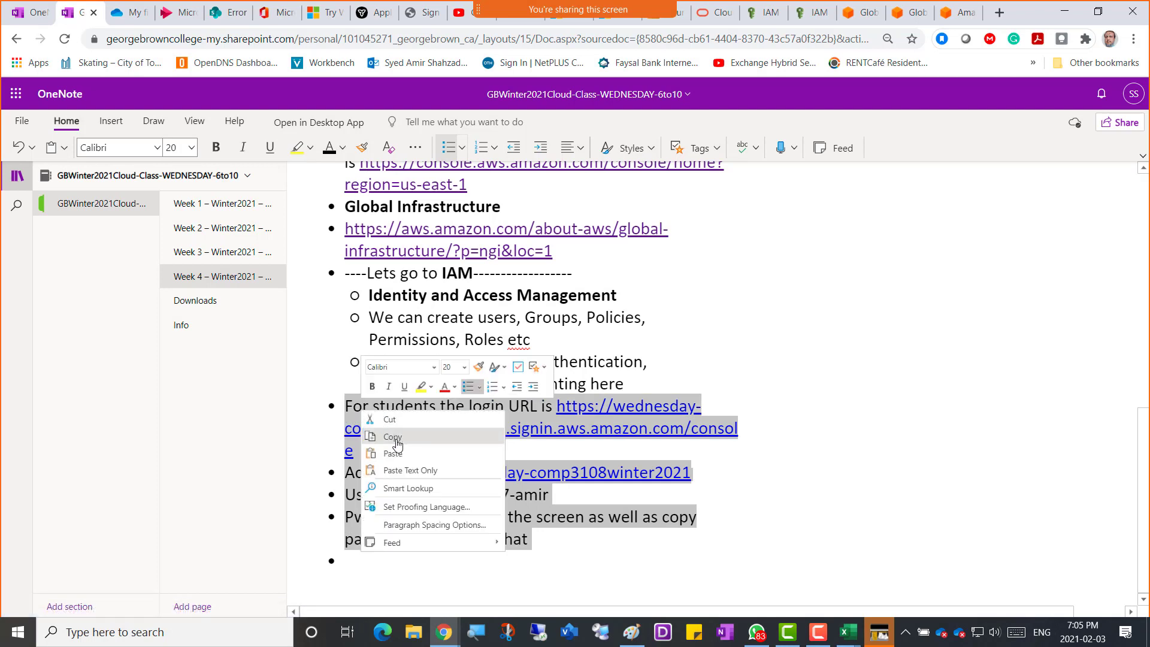
{"action": "left_click", "coordinate": [395, 469]}
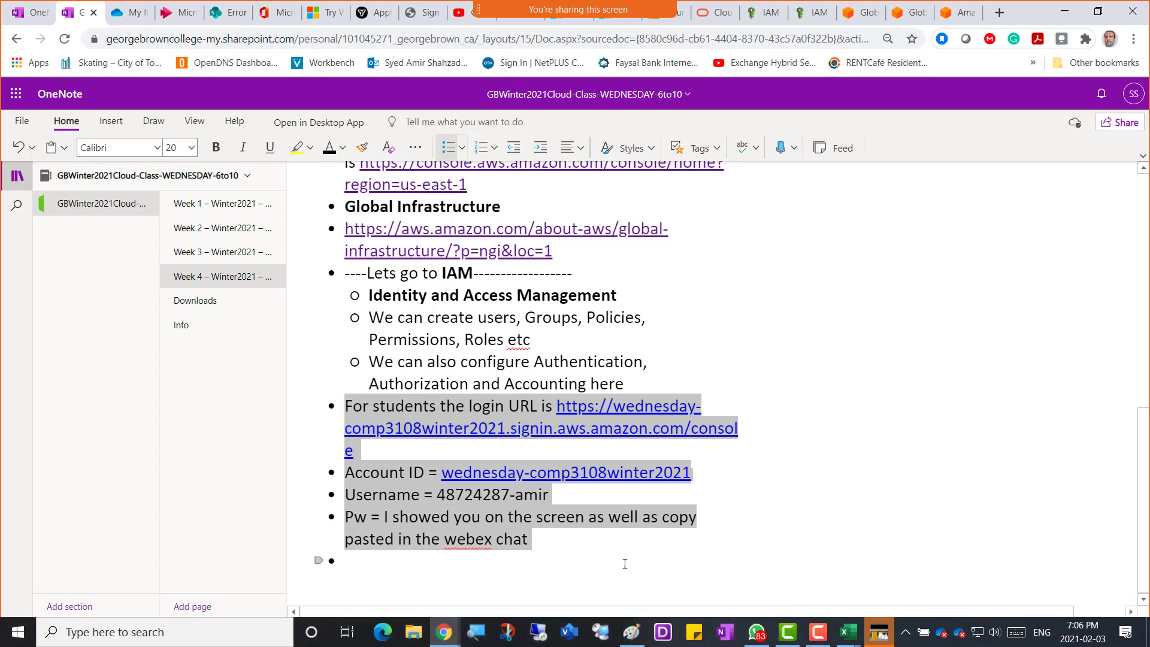
{"action": "left_click", "coordinate": [537, 547]}
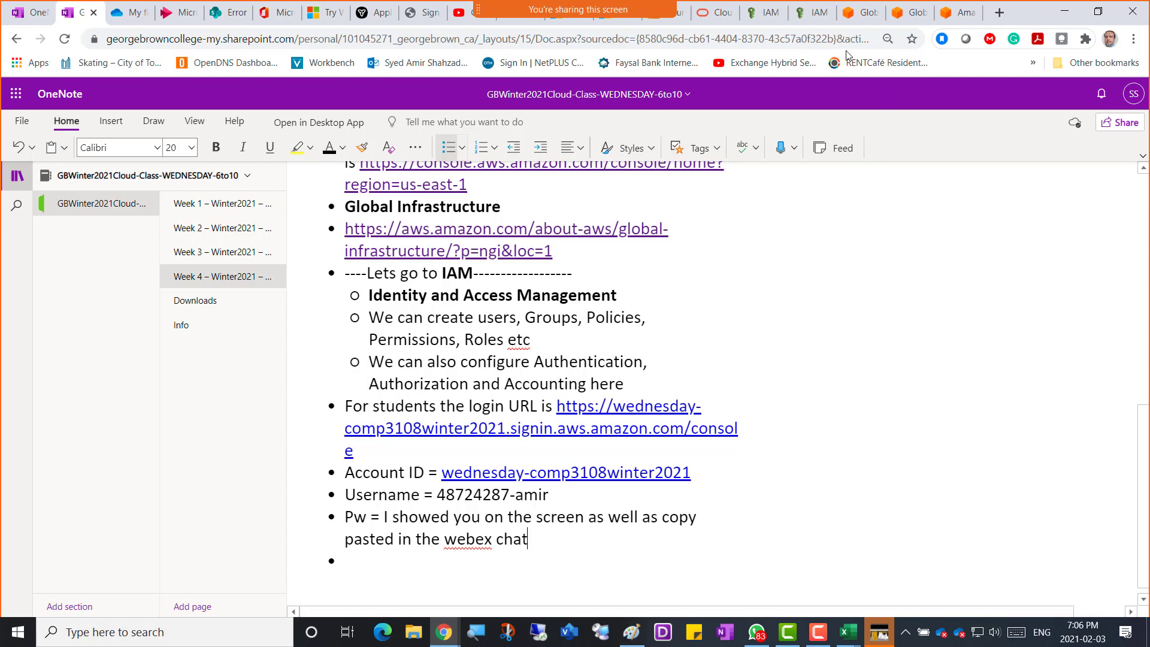
{"action": "left_click", "coordinate": [754, 18]}
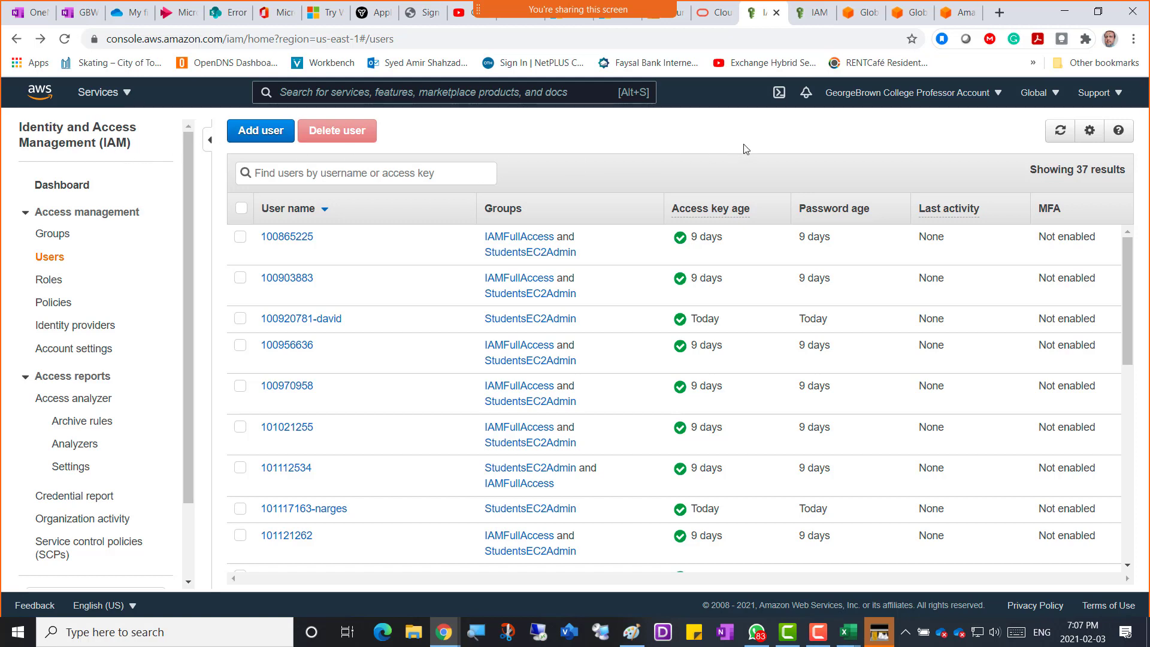
{"action": "left_click", "coordinate": [131, 96]}
{"action": "left_click", "coordinate": [129, 96]}
{"action": "left_click", "coordinate": [128, 95]}
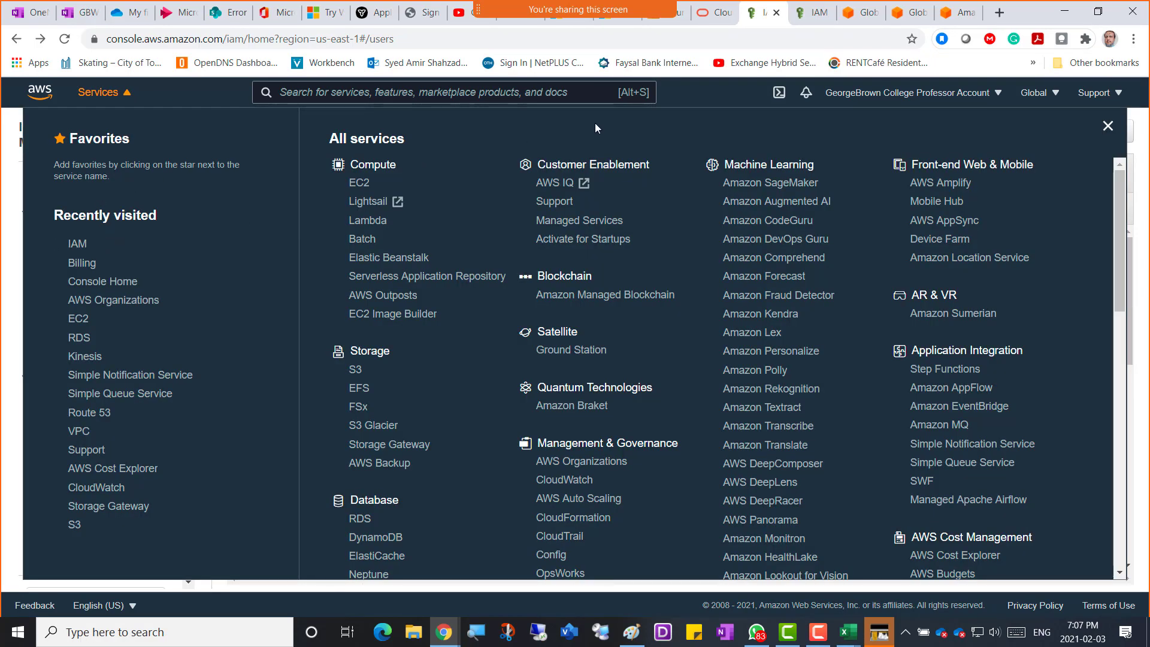
{"action": "left_click", "coordinate": [724, 93]}
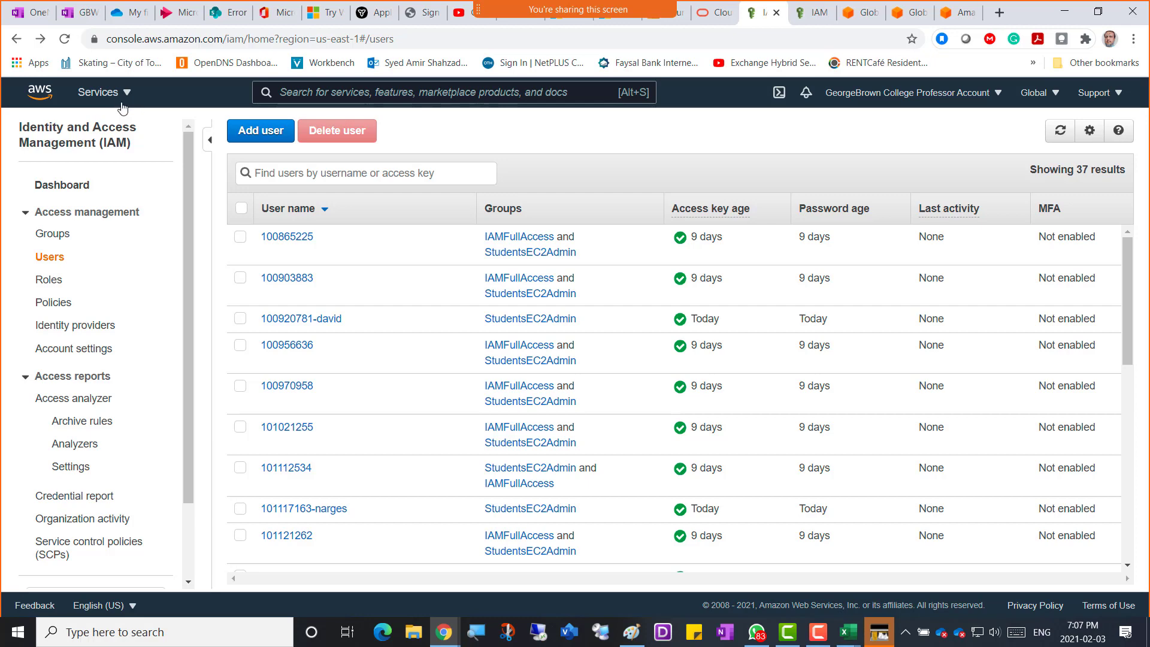
{"action": "left_click", "coordinate": [127, 96]}
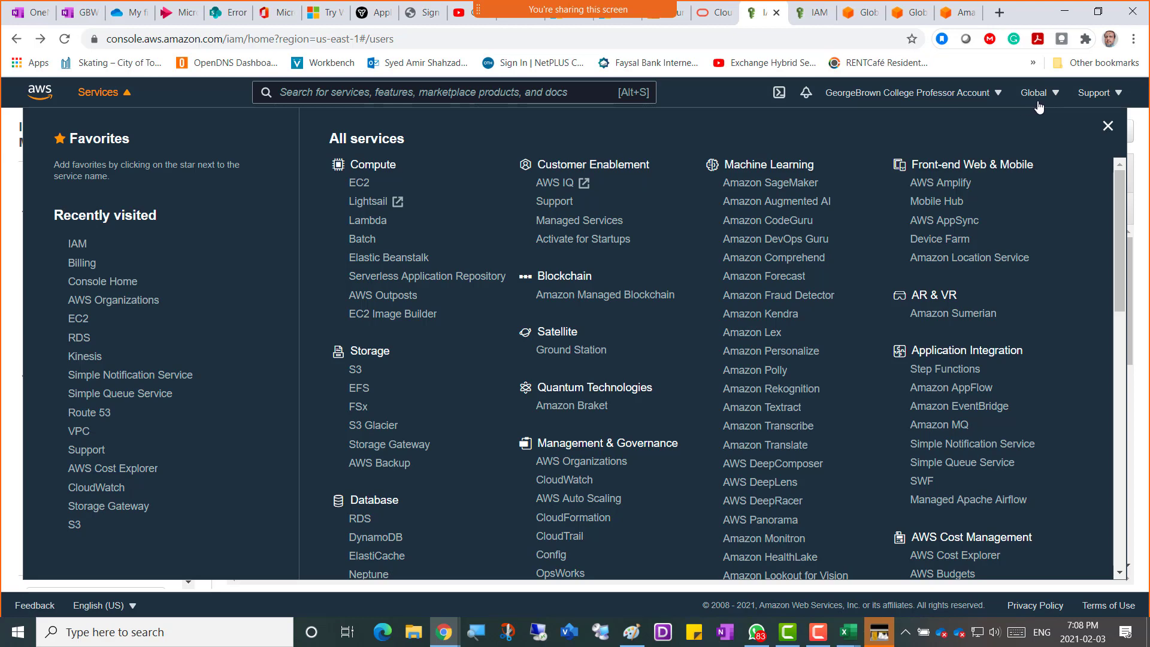
{"action": "left_click", "coordinate": [1056, 94]}
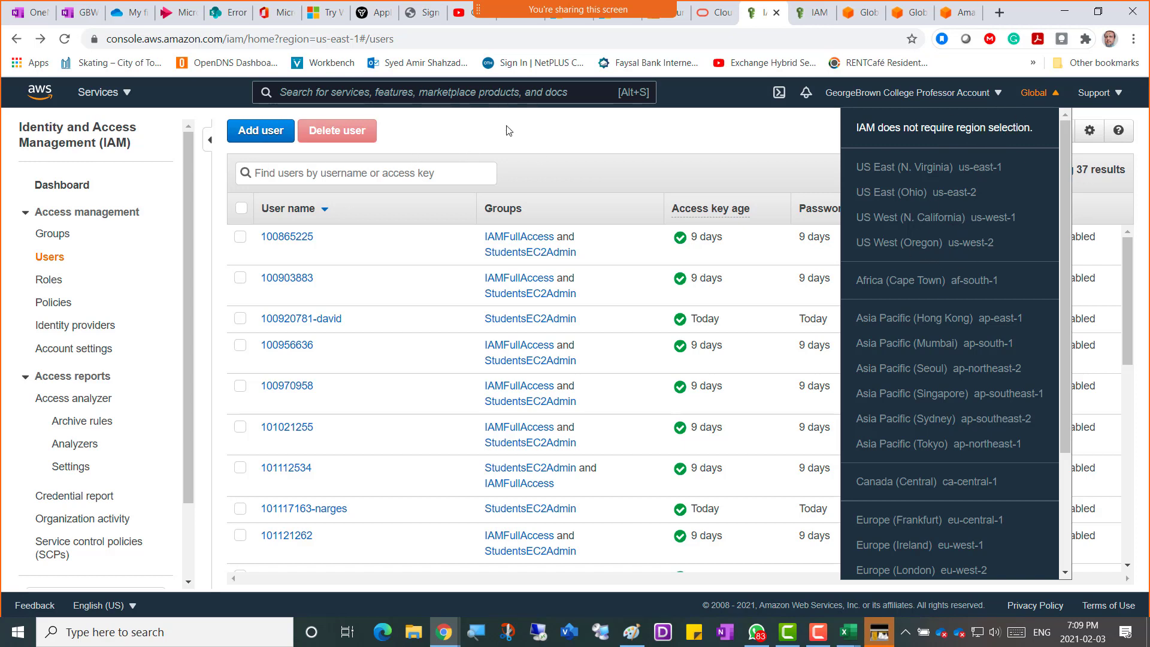
{"action": "left_click", "coordinate": [781, 147]}
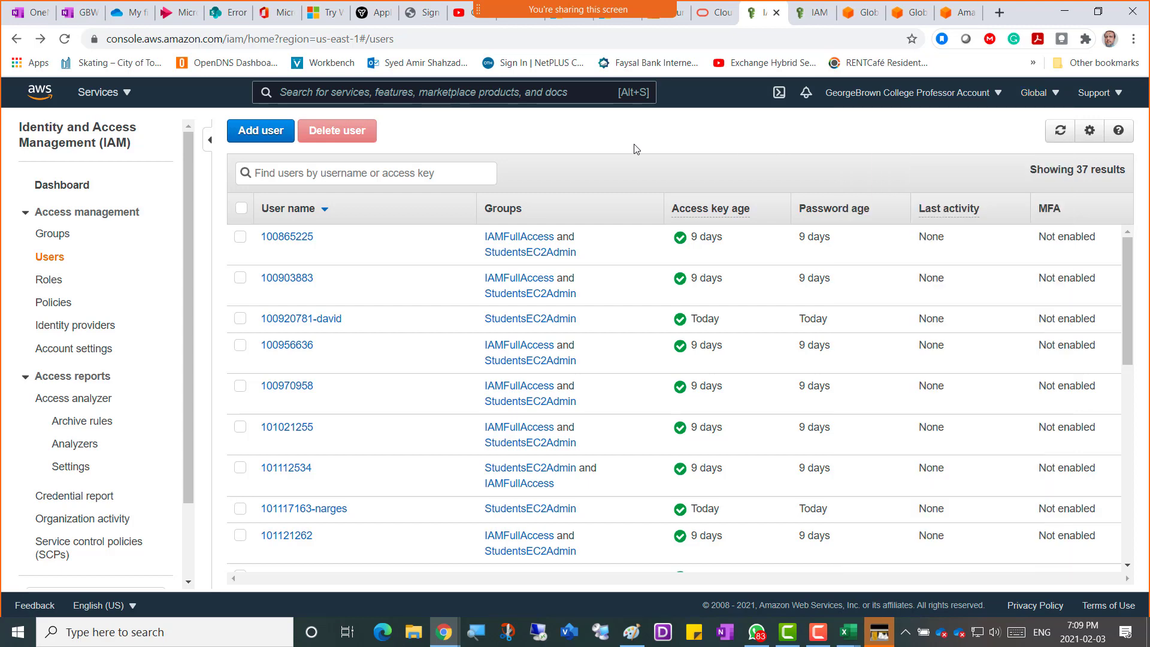
{"action": "left_click", "coordinate": [126, 96]}
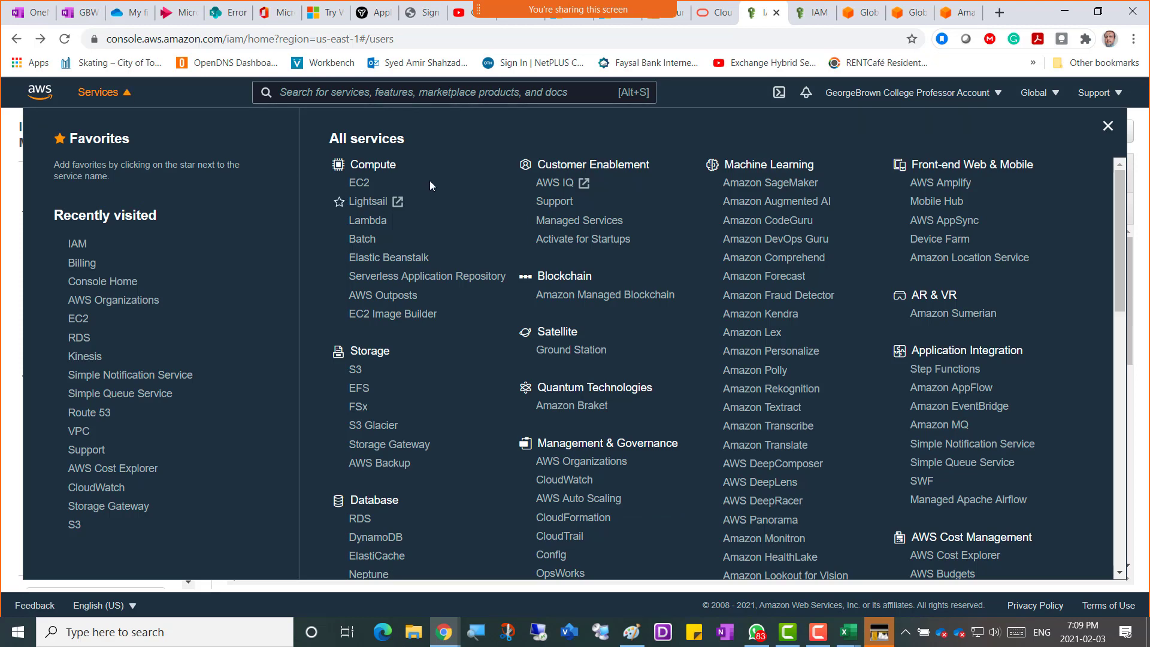
{"action": "left_click", "coordinate": [279, 91]}
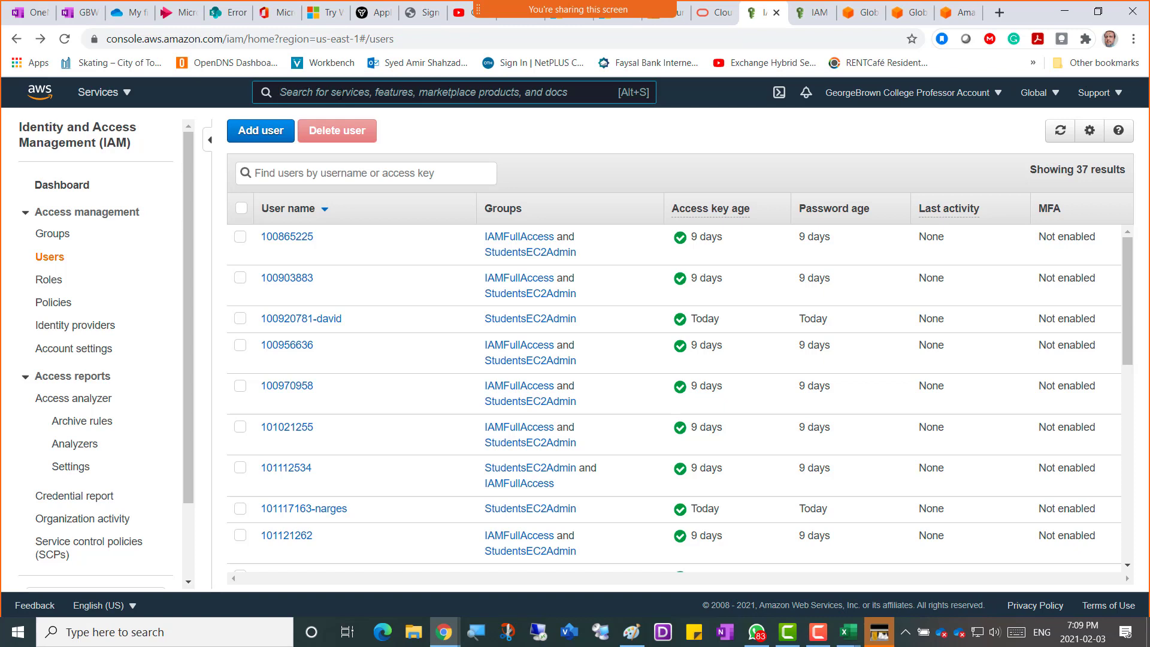
Search the console for IAM and open the IAM service dashboard.
{"action": "type", "text": "IAM"}
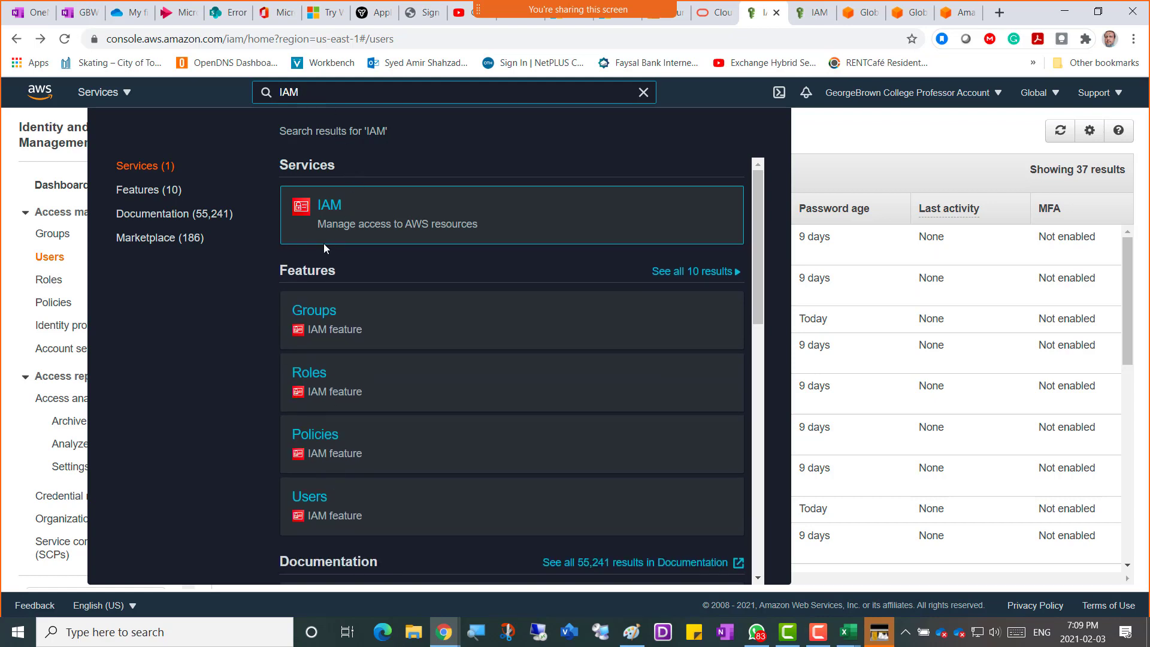
{"action": "mouse_move", "coordinate": [324, 244]}
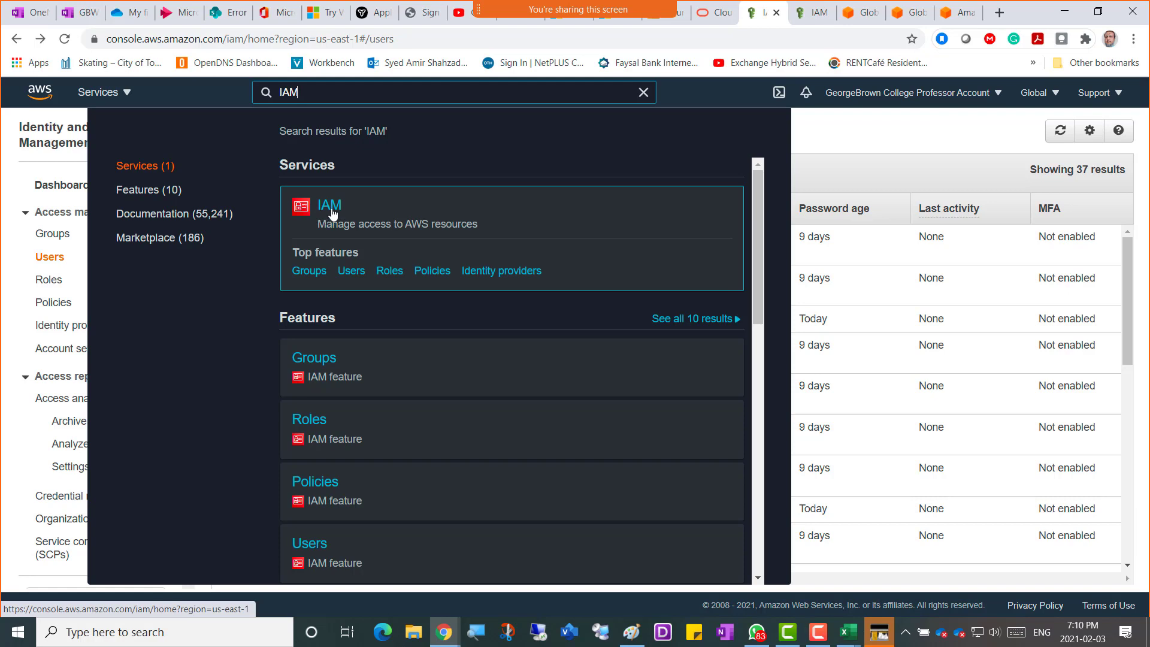
{"action": "left_click", "coordinate": [334, 214]}
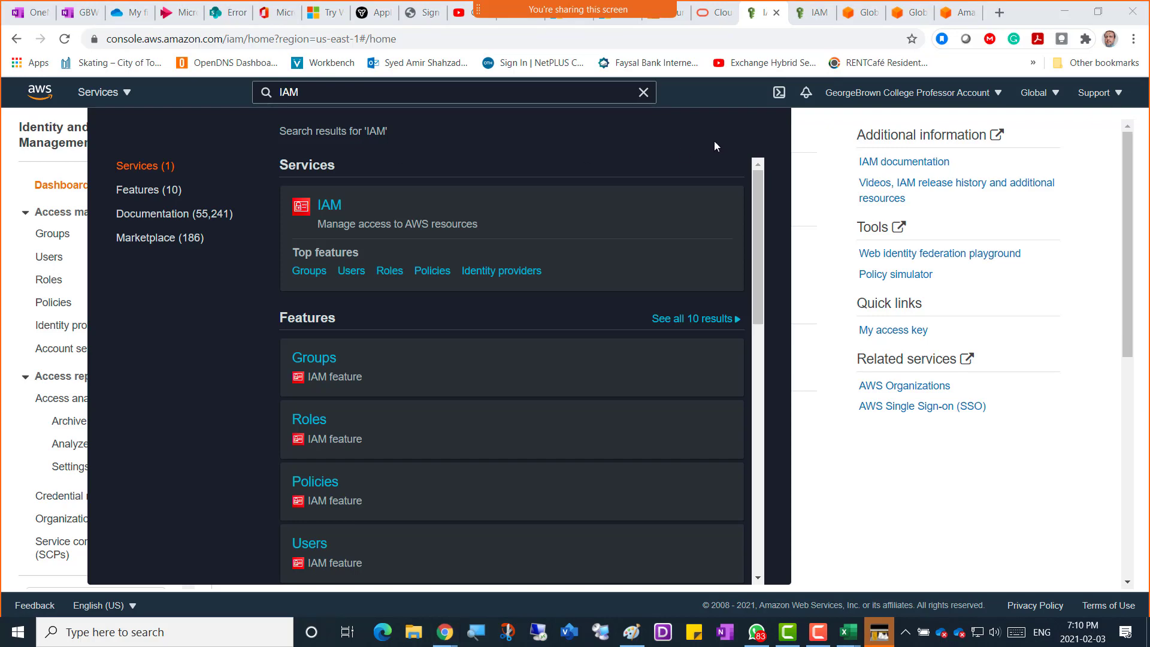
Go to IAM Groups and open the IAMFullAccess group's summary listing its 22 users.
{"action": "left_click", "coordinate": [1094, 152]}
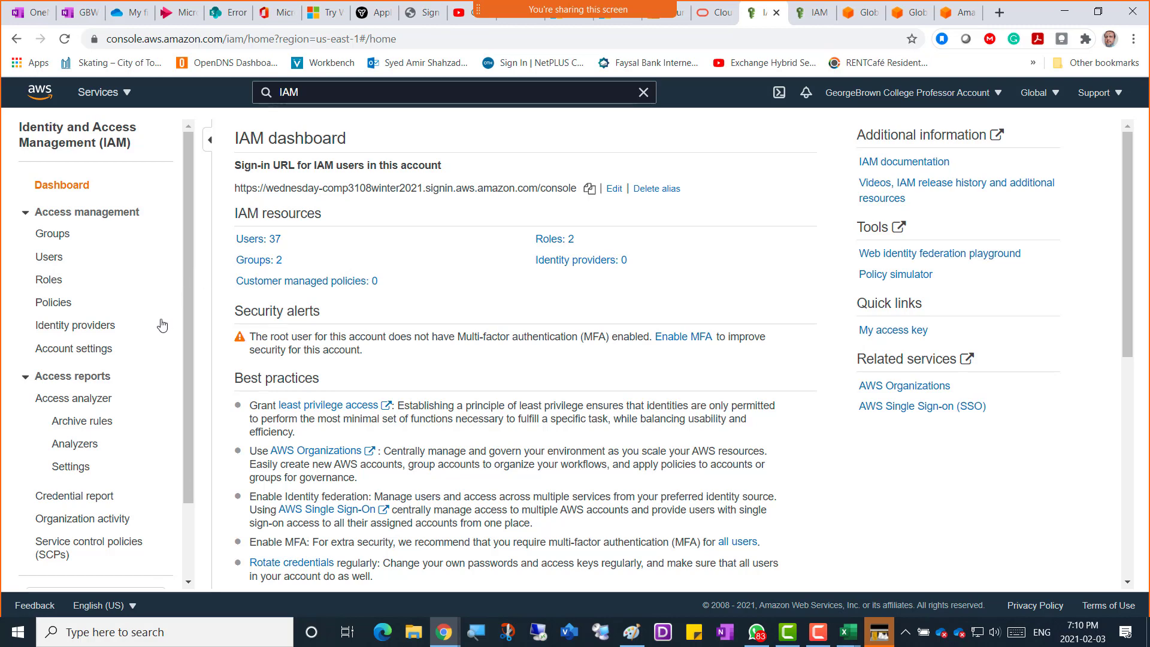
{"action": "scroll", "coordinate": [159, 327], "scroll_direction": "down", "scroll_amount": 2}
{"action": "scroll", "coordinate": [161, 327], "scroll_direction": "up", "scroll_amount": 1}
{"action": "scroll", "coordinate": [160, 327], "scroll_direction": "up", "scroll_amount": 1}
{"action": "scroll", "coordinate": [158, 327], "scroll_direction": "down", "scroll_amount": 3}
{"action": "scroll", "coordinate": [154, 327], "scroll_direction": "up", "scroll_amount": 3}
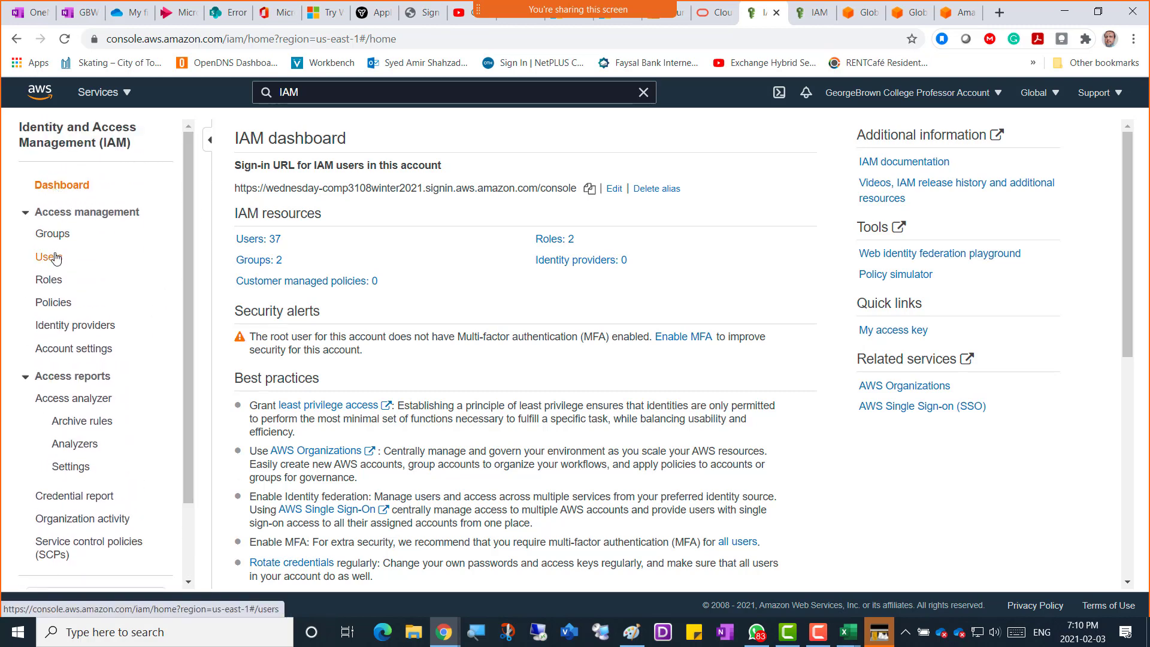
{"action": "left_click", "coordinate": [53, 234]}
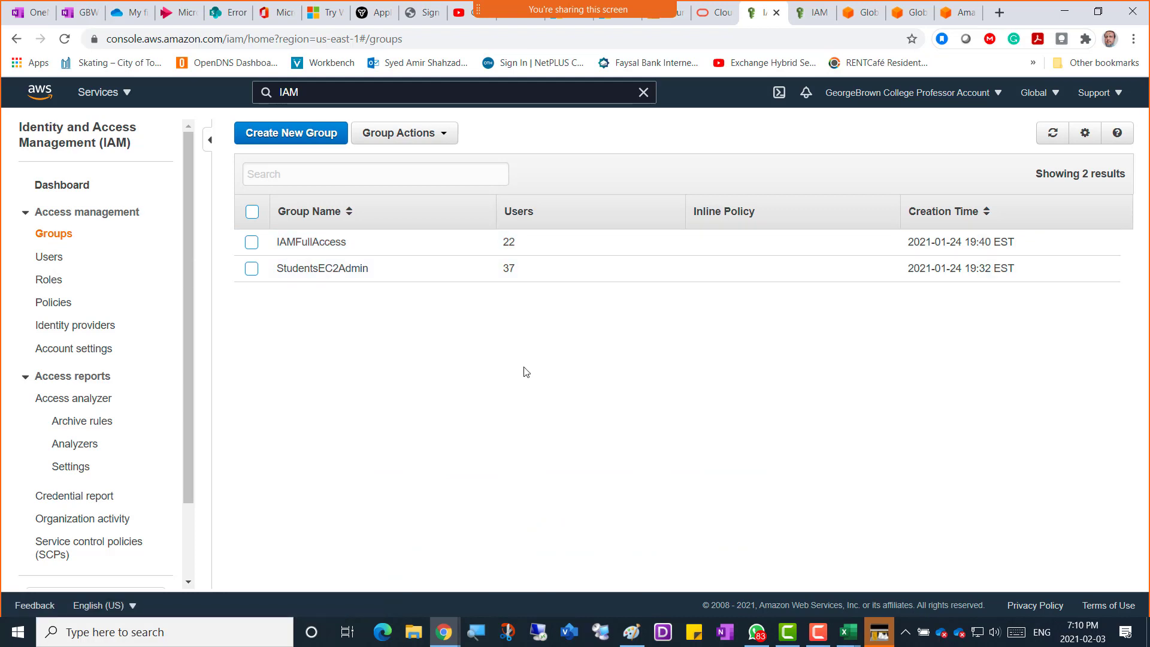
{"action": "left_click", "coordinate": [316, 243]}
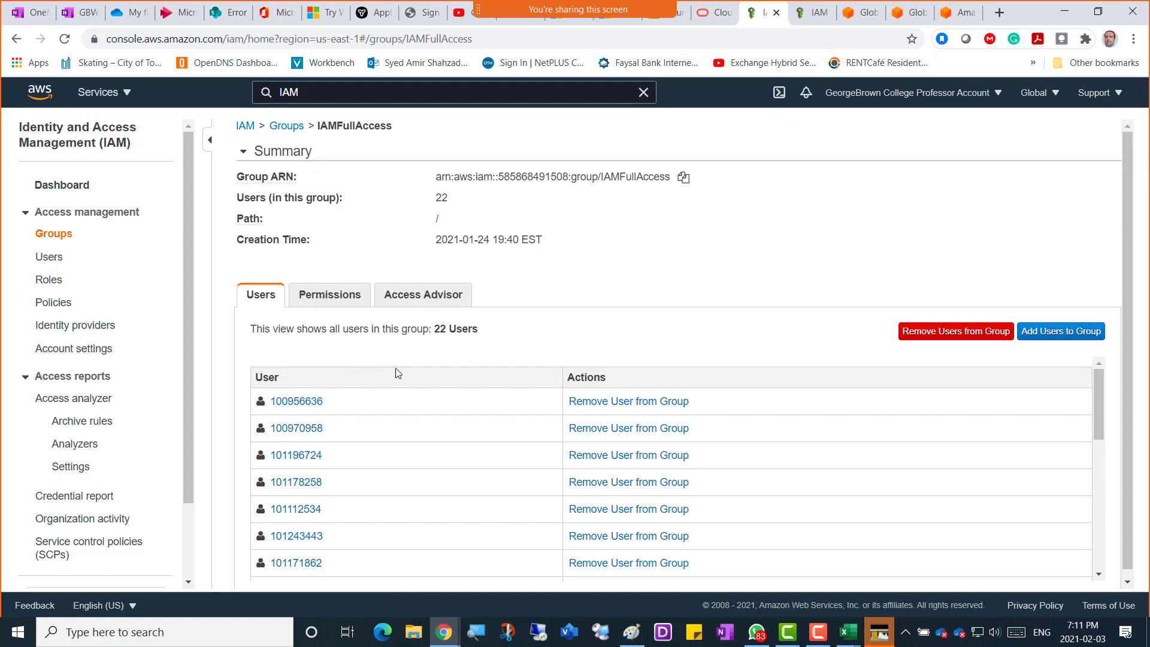
Remove the first five old users from the IAMFullAccess group.
{"action": "left_click", "coordinate": [658, 402]}
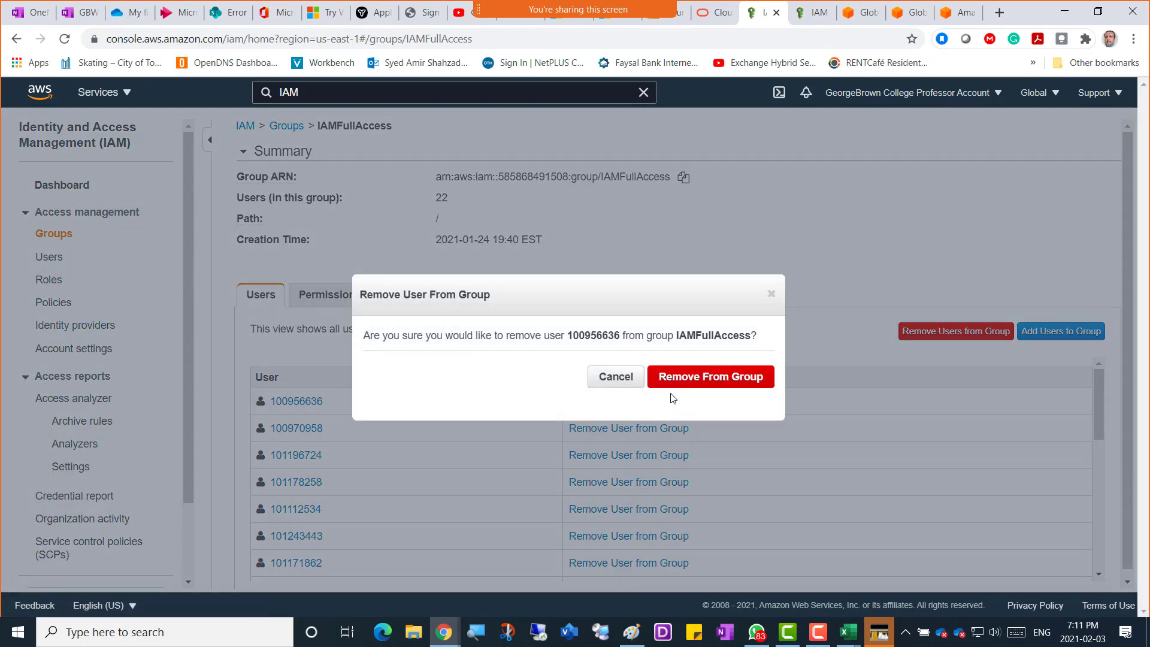
{"action": "left_click", "coordinate": [673, 381]}
{"action": "left_click", "coordinate": [660, 403]}
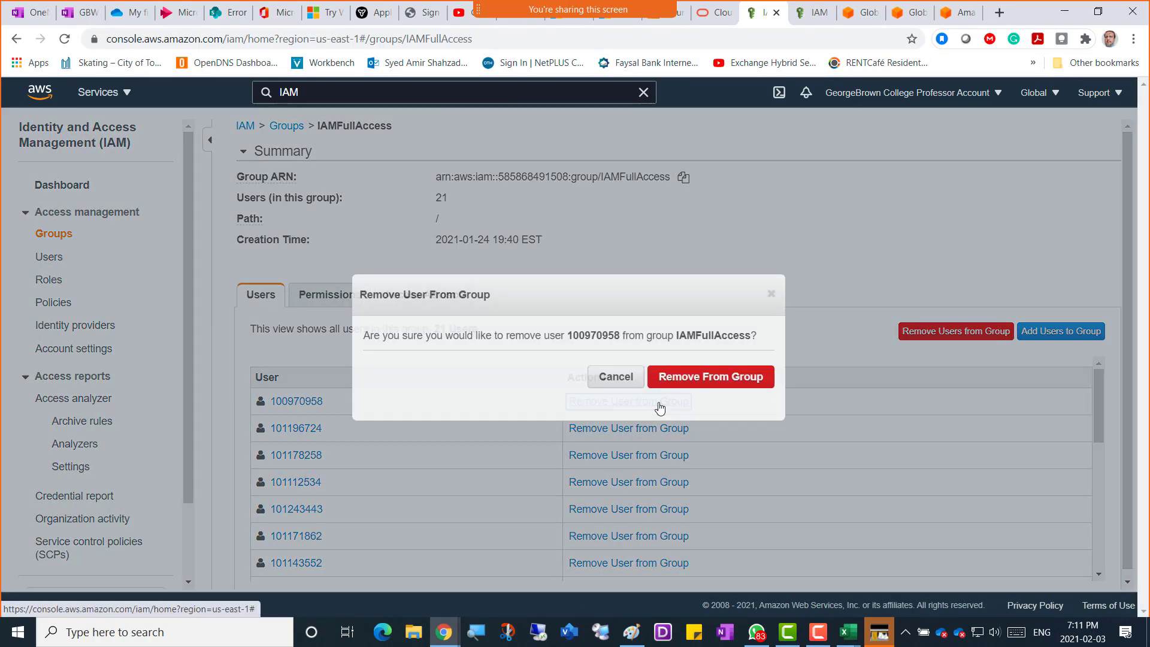
{"action": "left_click", "coordinate": [709, 379]}
{"action": "left_click", "coordinate": [658, 401]}
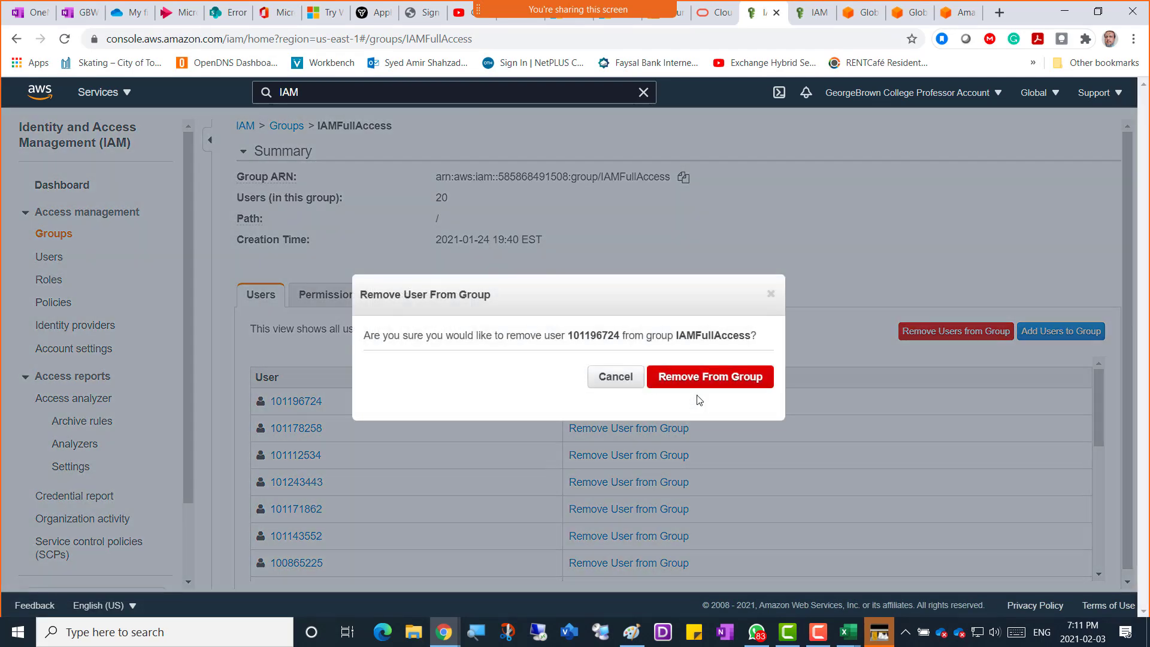
{"action": "left_click", "coordinate": [709, 381]}
{"action": "left_click", "coordinate": [659, 401]}
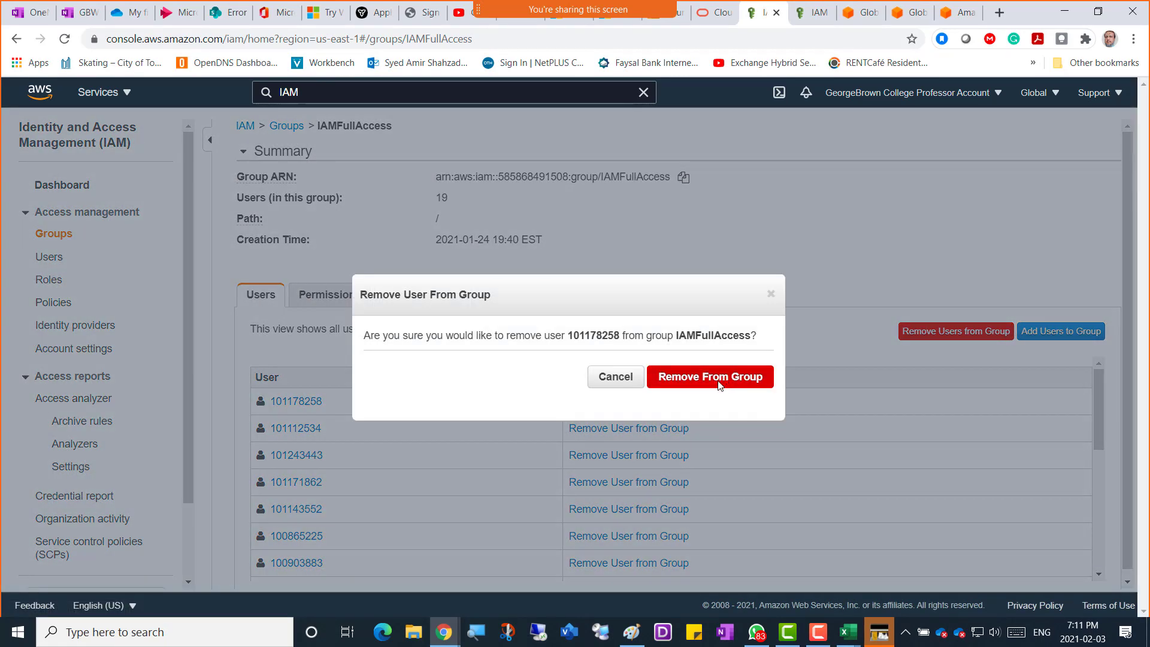
{"action": "left_click", "coordinate": [719, 382]}
{"action": "left_click", "coordinate": [658, 402]}
{"action": "left_click", "coordinate": [729, 380]}
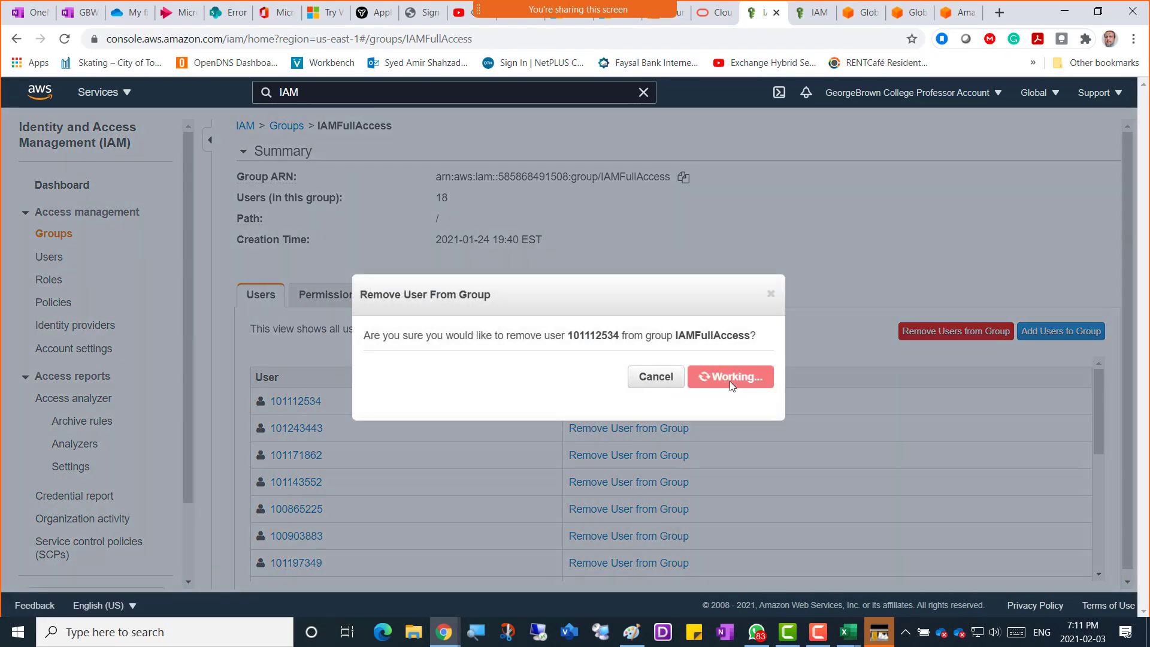
{"action": "scroll", "coordinate": [727, 440], "scroll_direction": "down", "scroll_amount": 5}
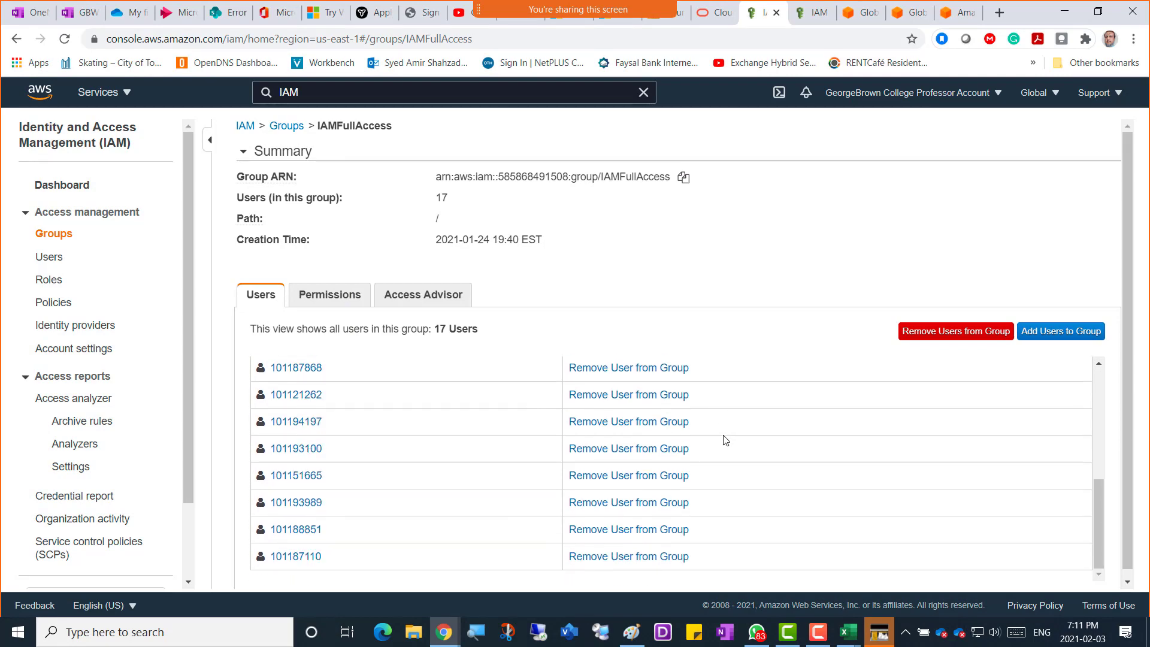
{"action": "scroll", "coordinate": [726, 440], "scroll_direction": "up", "scroll_amount": 5}
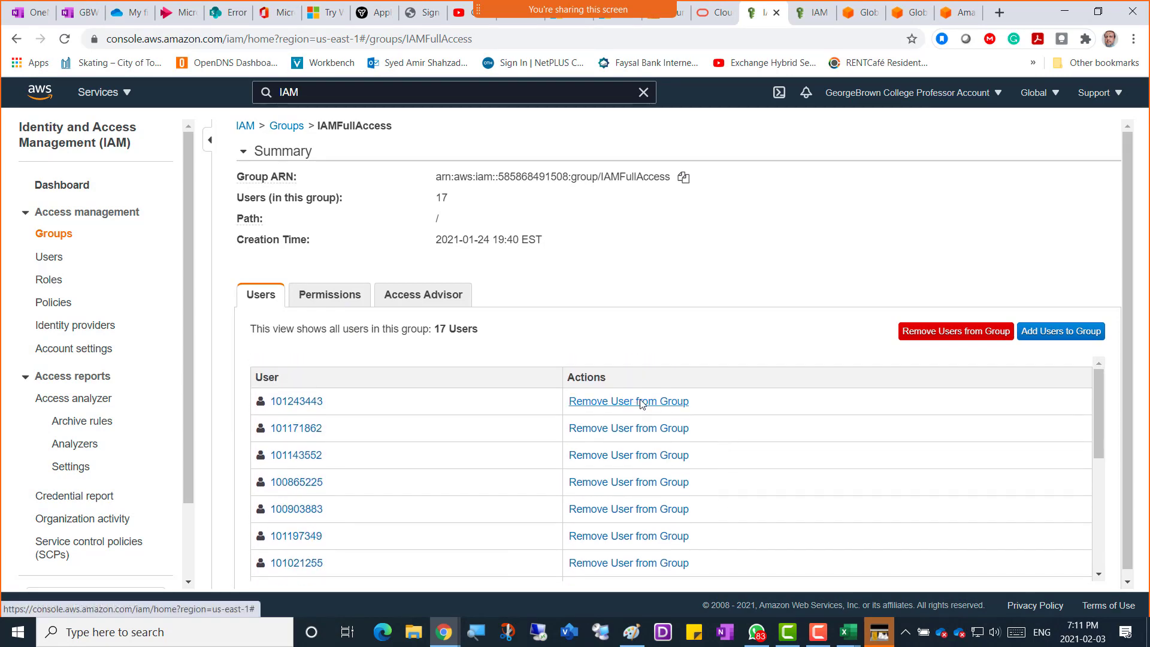
Remove the next nine old users from IAMFullAccess, confirming each removal.
{"action": "left_click", "coordinate": [632, 402]}
{"action": "left_click", "coordinate": [708, 376]}
{"action": "left_click", "coordinate": [634, 402]}
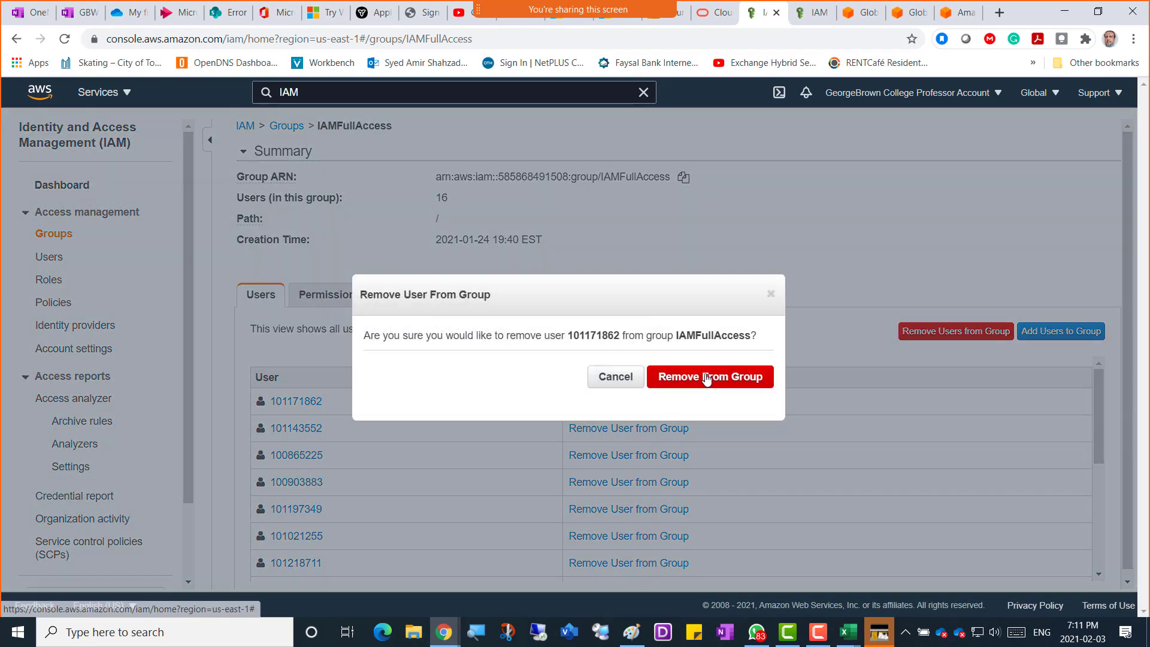
{"action": "left_click", "coordinate": [709, 378]}
{"action": "left_click", "coordinate": [657, 402]}
{"action": "left_click", "coordinate": [709, 377]}
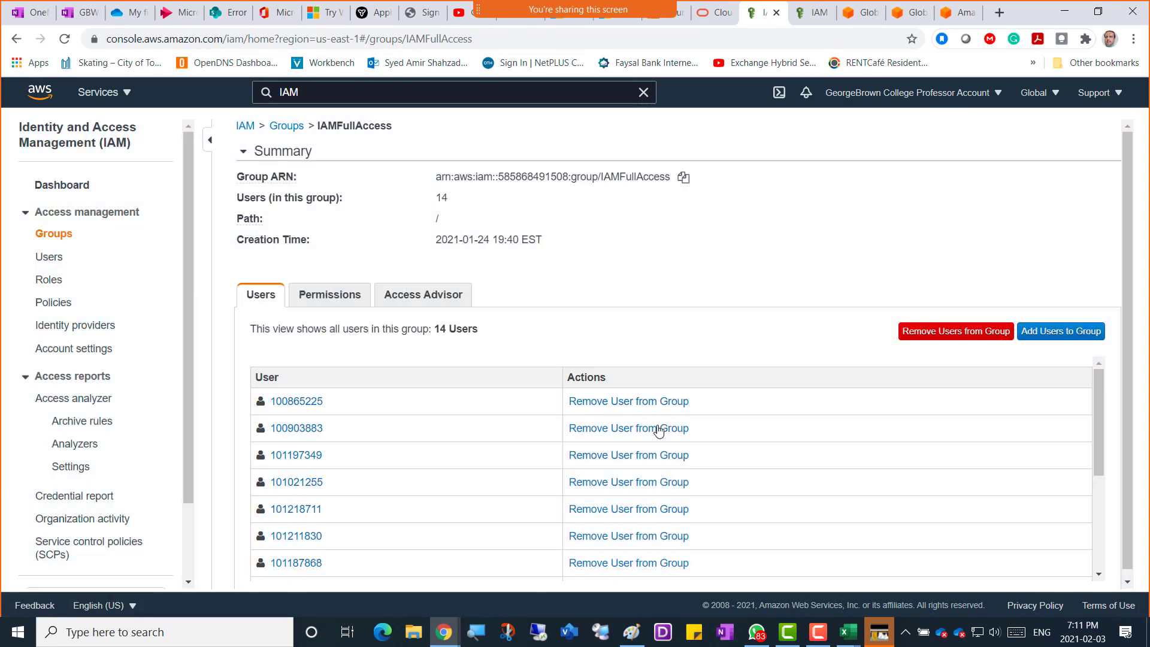
{"action": "left_click", "coordinate": [658, 428]}
{"action": "left_click", "coordinate": [709, 377]}
{"action": "left_click", "coordinate": [659, 427]}
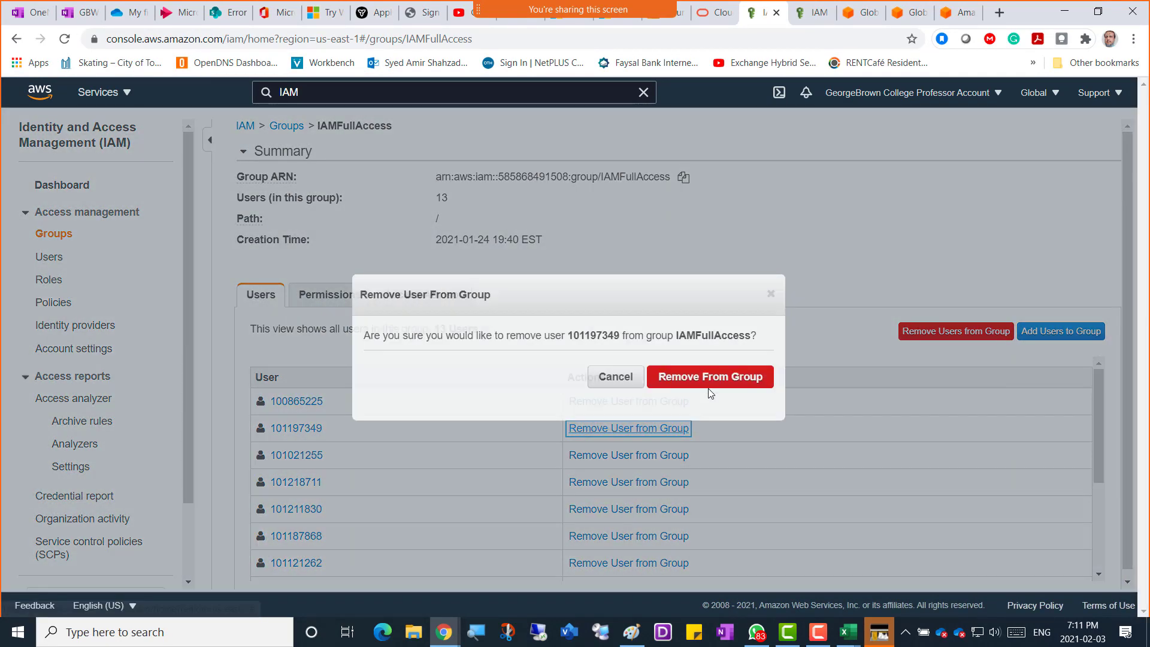
{"action": "left_click", "coordinate": [710, 382]}
{"action": "left_click", "coordinate": [644, 428]}
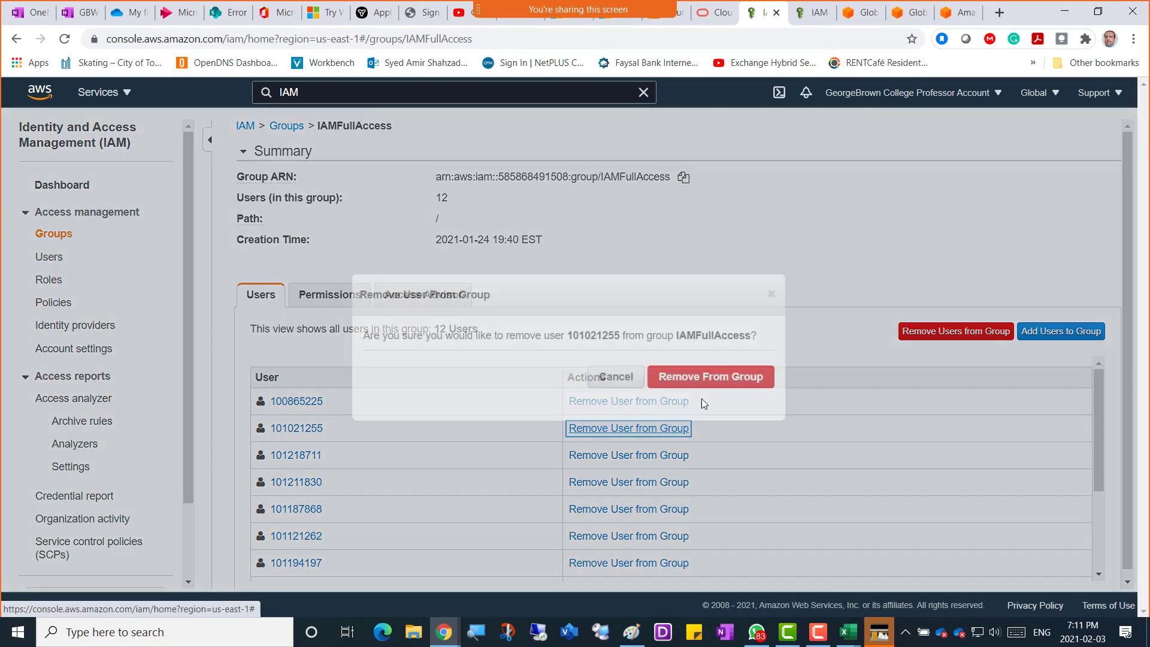
{"action": "left_click", "coordinate": [697, 384]}
{"action": "left_click", "coordinate": [646, 429]}
{"action": "left_click", "coordinate": [710, 377]}
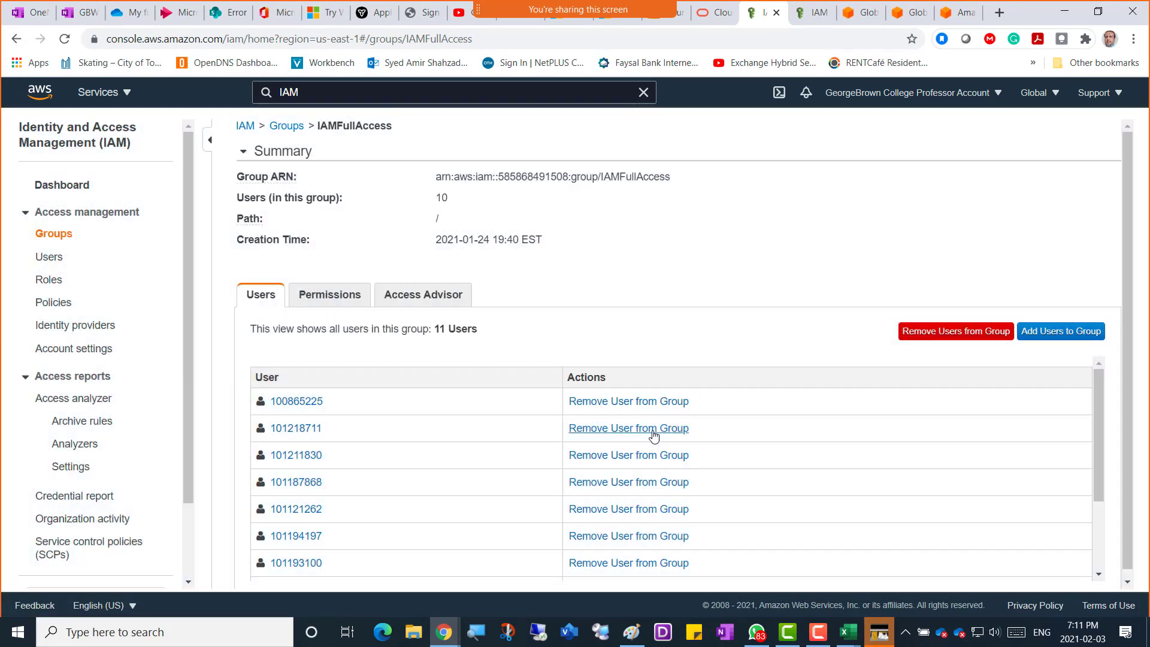
{"action": "left_click", "coordinate": [650, 429]}
{"action": "left_click", "coordinate": [709, 377]}
{"action": "left_click", "coordinate": [655, 429]}
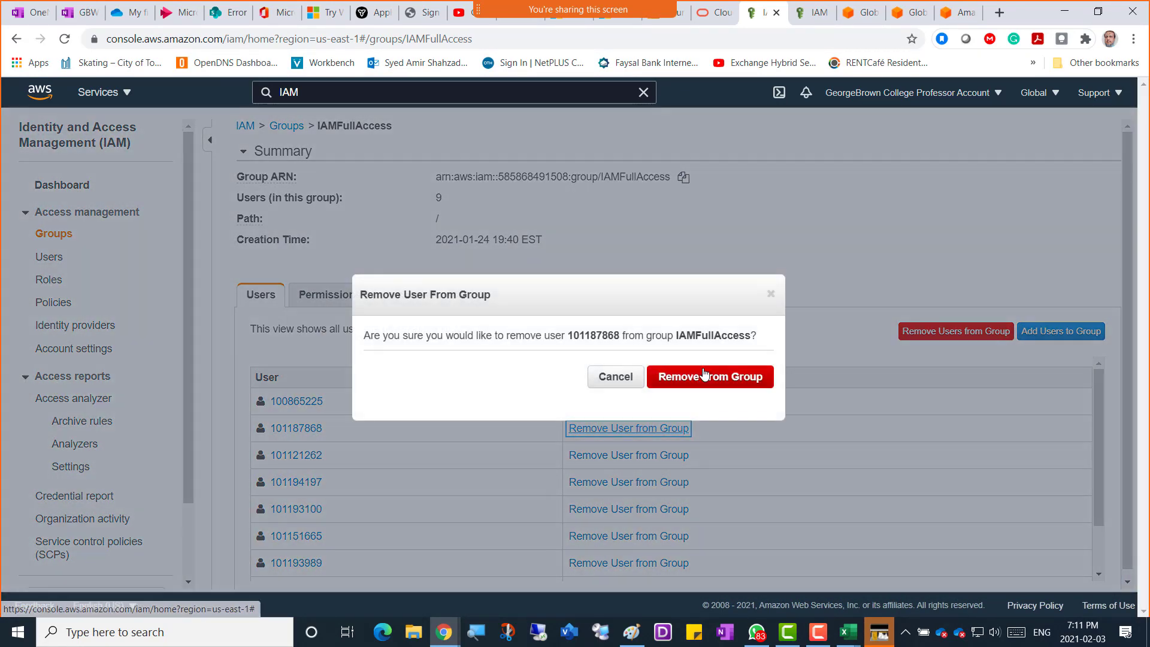
{"action": "left_click", "coordinate": [709, 377]}
Remove the last eight old users, leaving IAMFullAccess with 0 users.
{"action": "left_click", "coordinate": [655, 429]}
{"action": "left_click", "coordinate": [709, 376]}
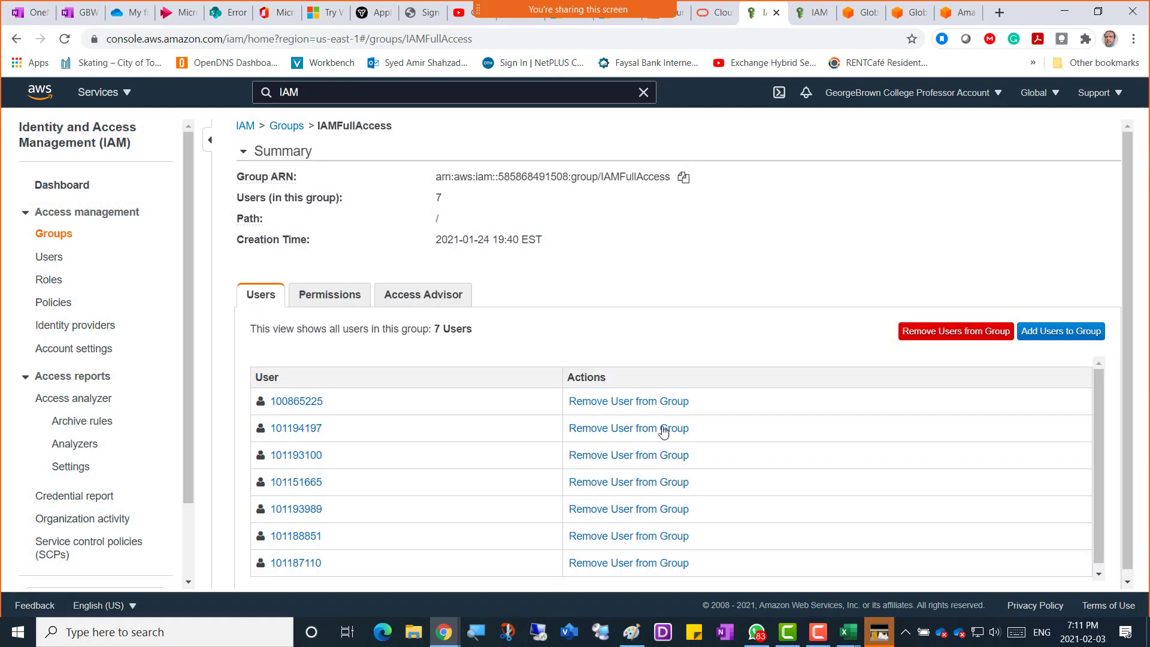
{"action": "left_click", "coordinate": [636, 429]}
{"action": "left_click", "coordinate": [709, 377]}
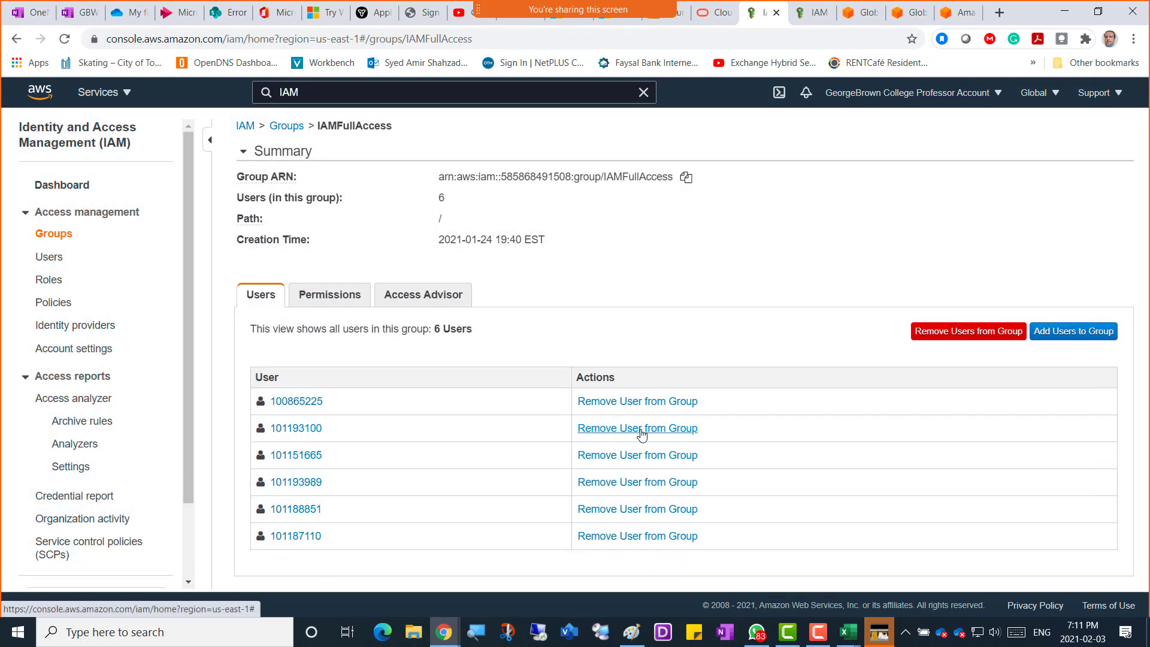
{"action": "left_click", "coordinate": [642, 429]}
{"action": "left_click", "coordinate": [691, 377]}
{"action": "left_click", "coordinate": [655, 401]}
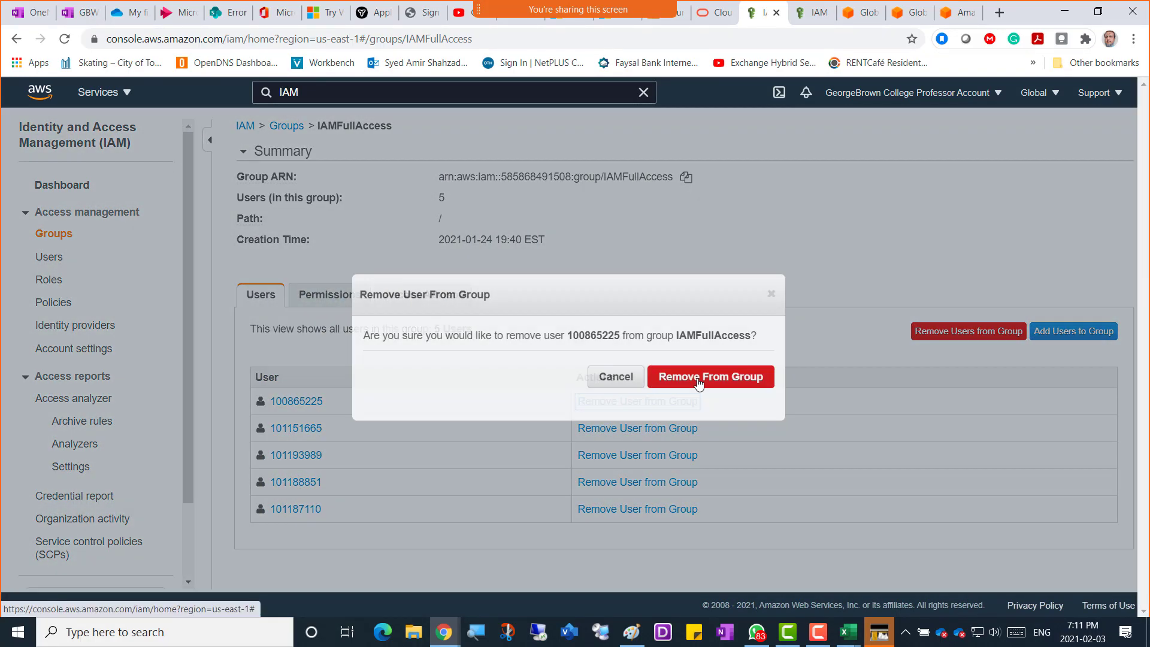
{"action": "left_click", "coordinate": [706, 379]}
{"action": "left_click", "coordinate": [637, 402]}
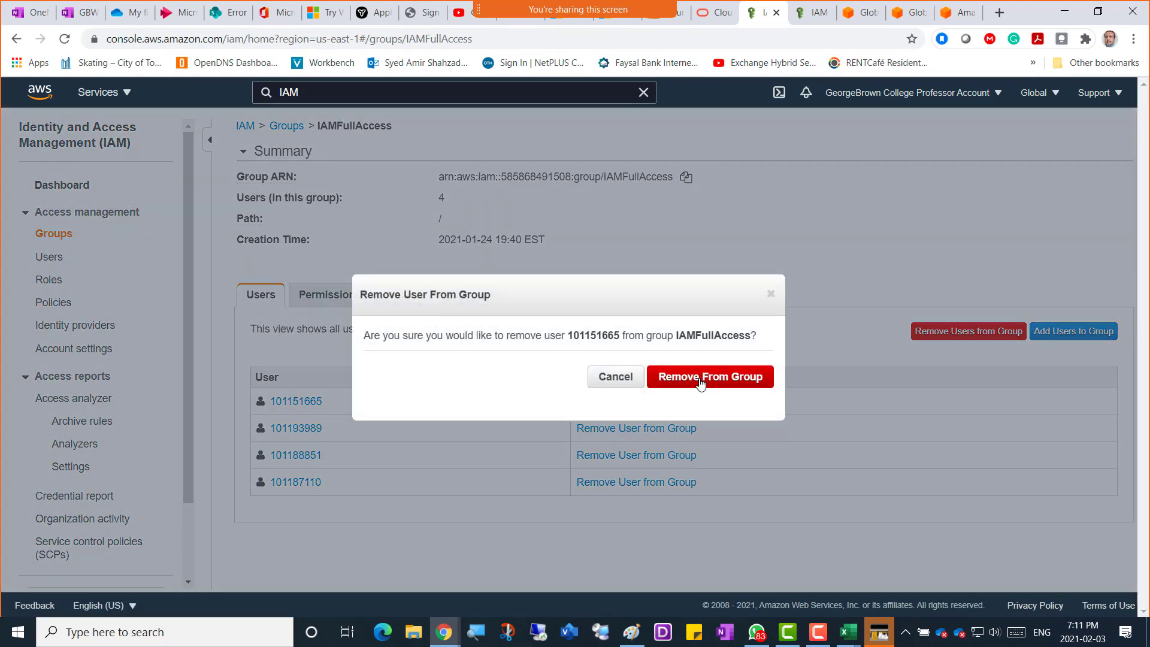
{"action": "left_click", "coordinate": [703, 376]}
{"action": "left_click", "coordinate": [637, 407]}
{"action": "left_click", "coordinate": [709, 376]}
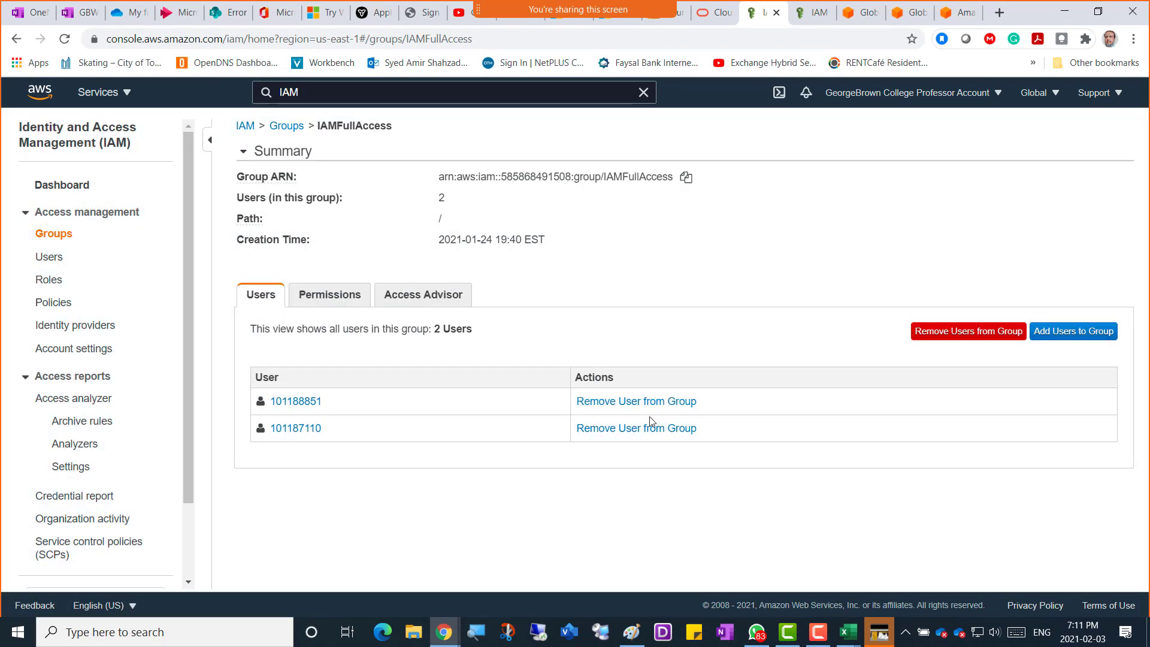
{"action": "left_click", "coordinate": [663, 405]}
{"action": "left_click", "coordinate": [770, 379]}
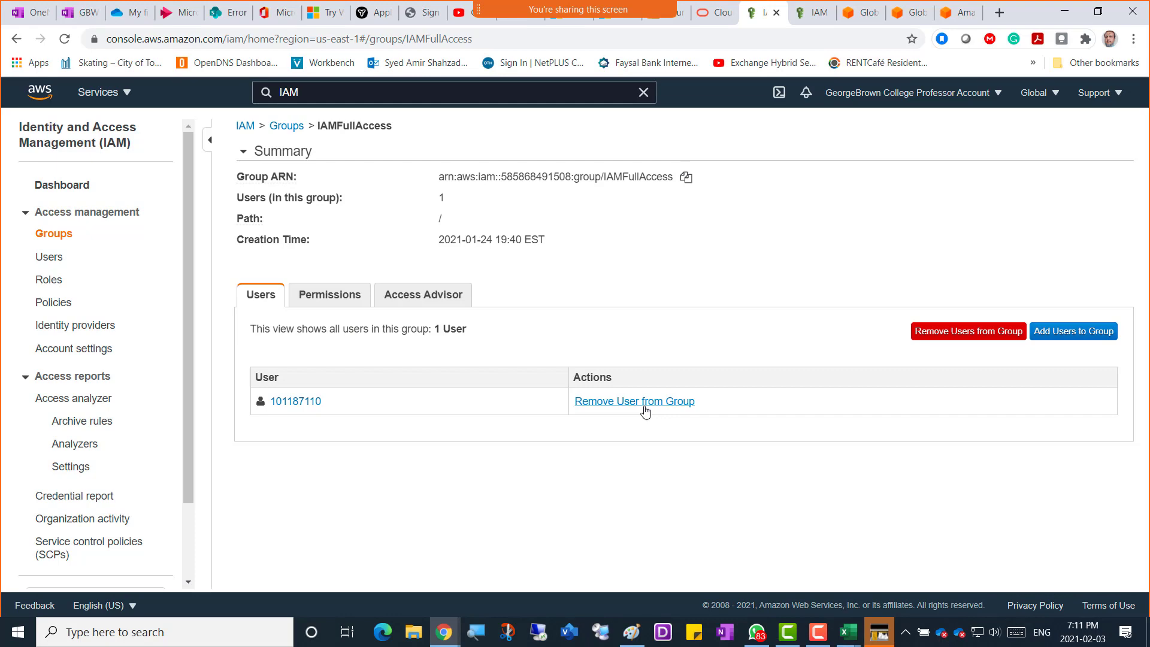
{"action": "left_click", "coordinate": [646, 402]}
{"action": "left_click", "coordinate": [715, 378]}
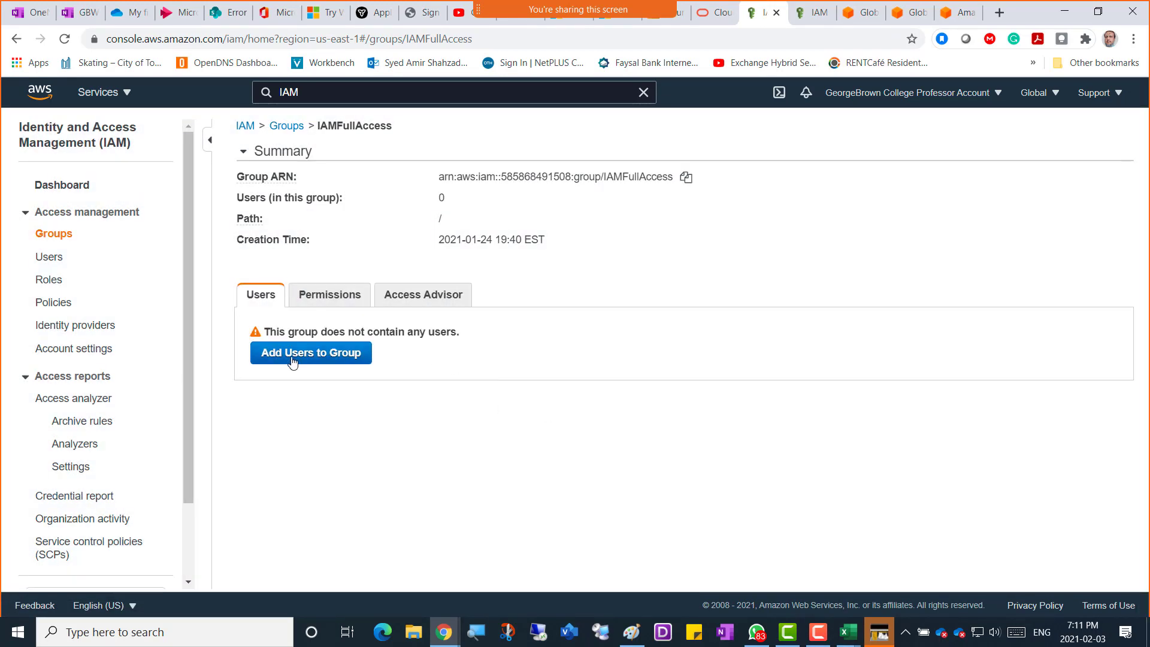
{"action": "left_click", "coordinate": [306, 353]}
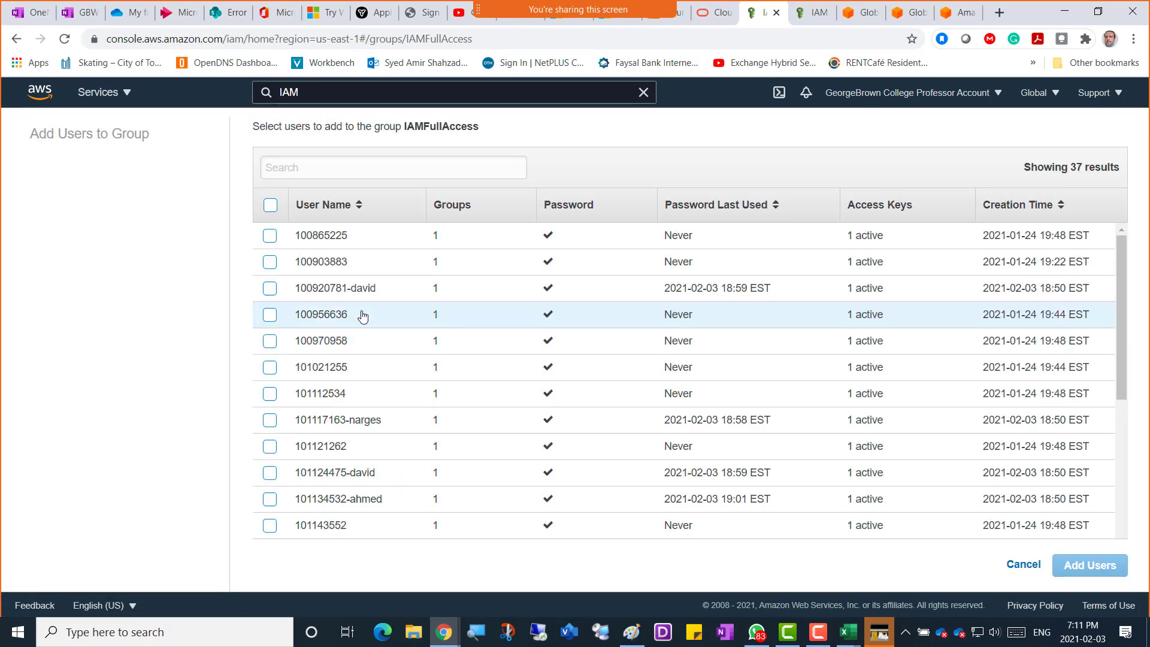
Tick the first eight student accounts created on 2021-02-03.
{"action": "left_click", "coordinate": [269, 289]}
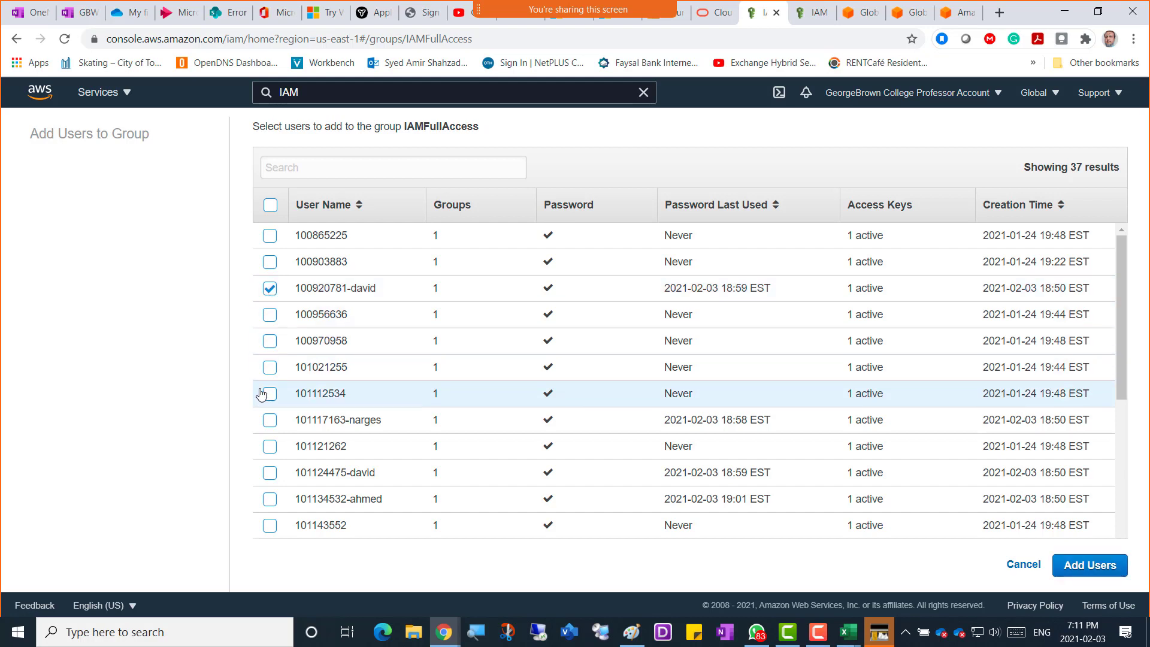
{"action": "left_click", "coordinate": [267, 419]}
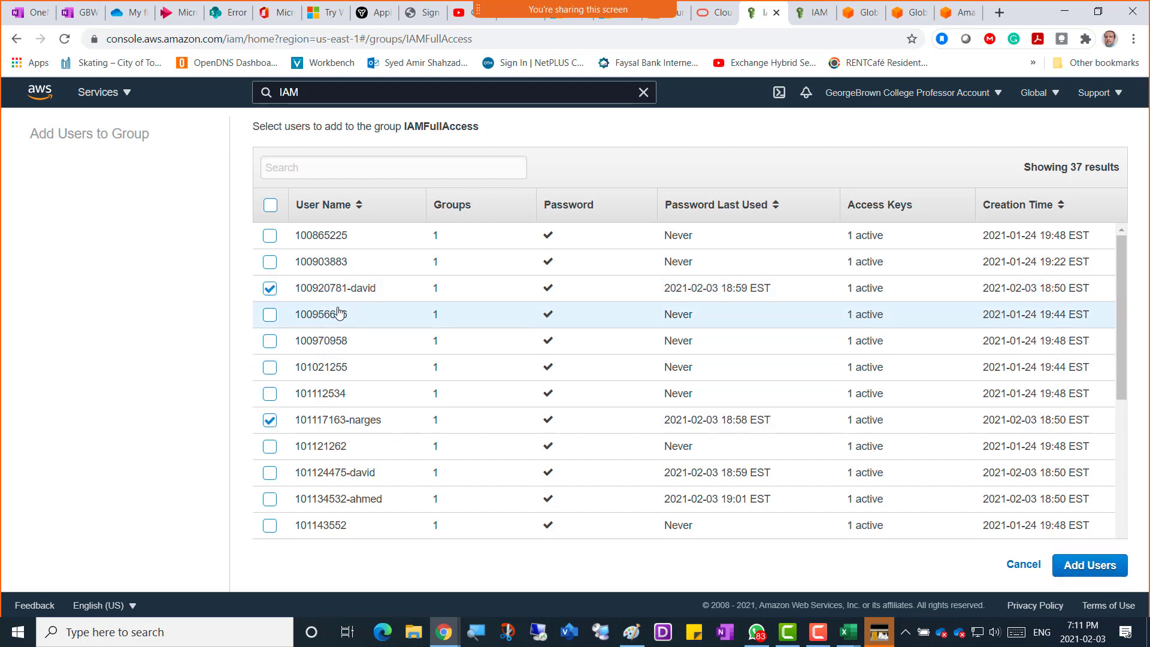
{"action": "scroll", "coordinate": [363, 327], "scroll_direction": "down", "scroll_amount": 1}
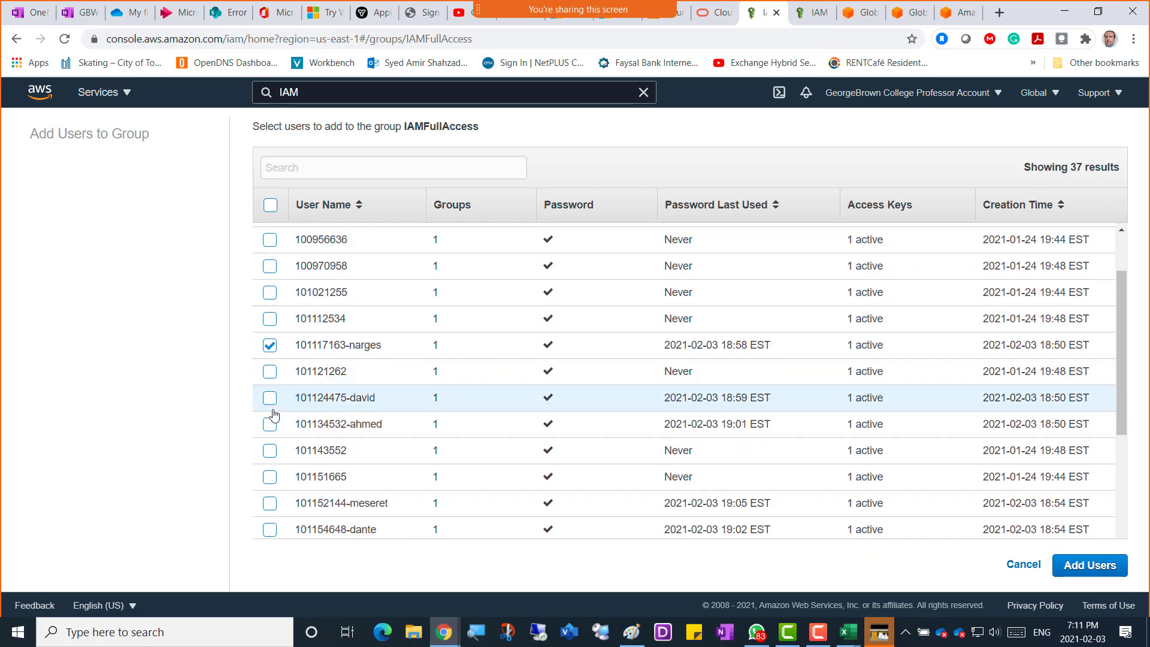
{"action": "left_click", "coordinate": [270, 398]}
{"action": "left_click", "coordinate": [270, 424]}
{"action": "scroll", "coordinate": [333, 403], "scroll_direction": "down", "scroll_amount": 2}
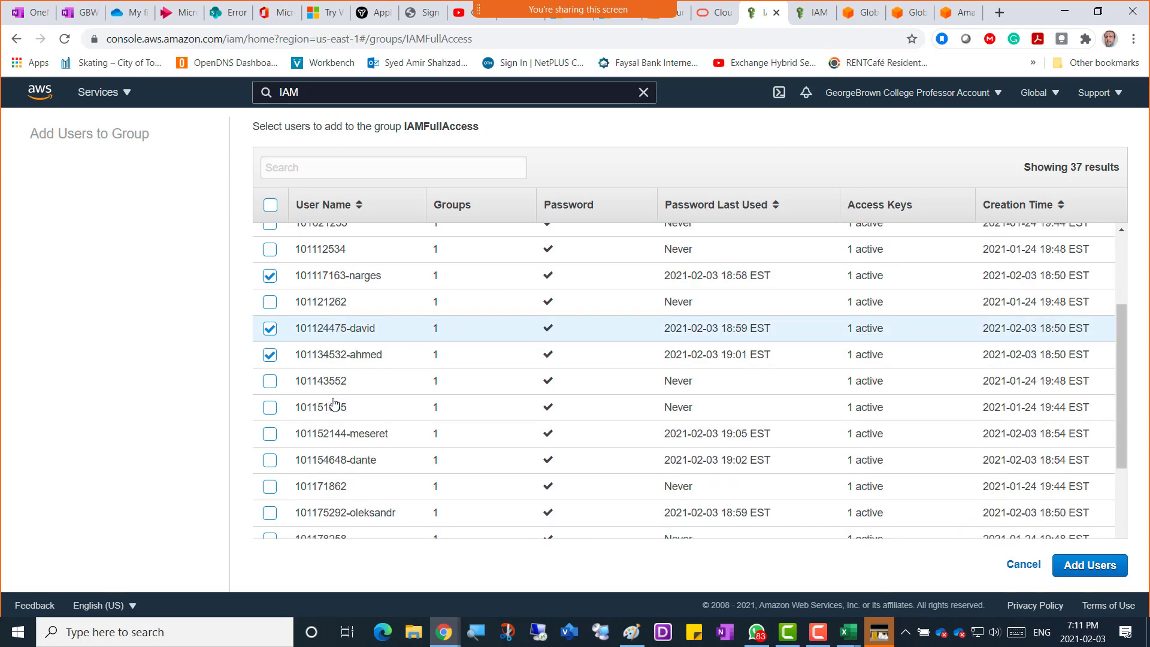
{"action": "left_click", "coordinate": [269, 354]}
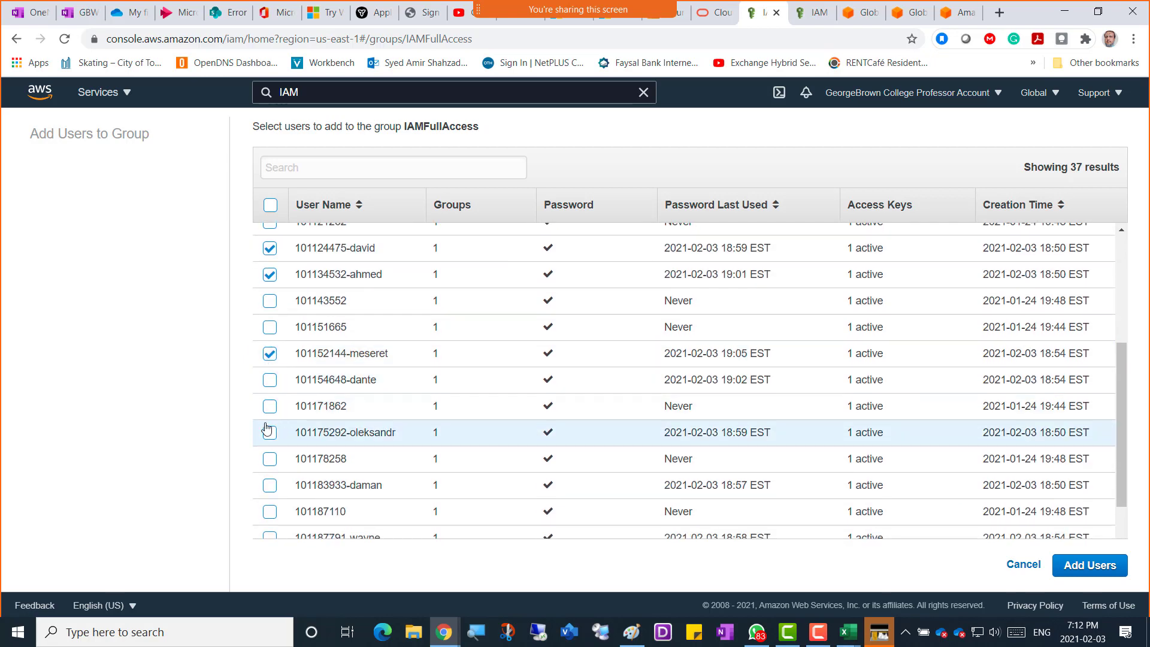
{"action": "left_click", "coordinate": [269, 380]}
{"action": "left_click", "coordinate": [270, 432]}
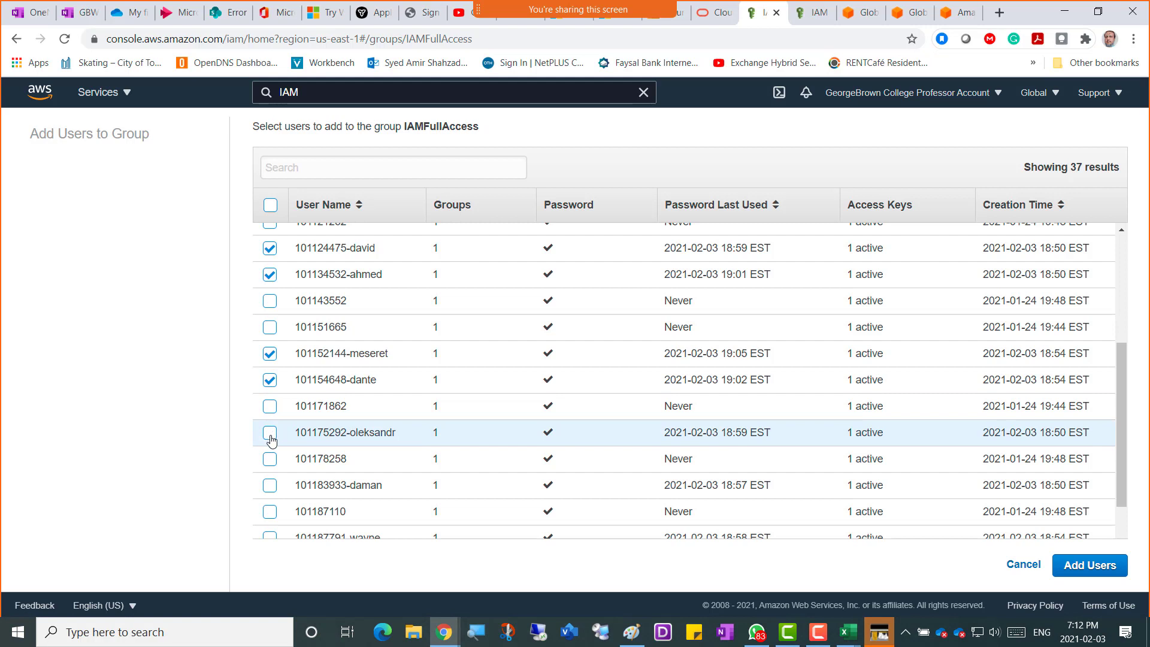
{"action": "left_click", "coordinate": [270, 485]}
Tick the remaining seven 2021-02-03 student accounts and add all selected users to IAMFullAccess.
{"action": "scroll", "coordinate": [326, 455], "scroll_direction": "down", "scroll_amount": 3}
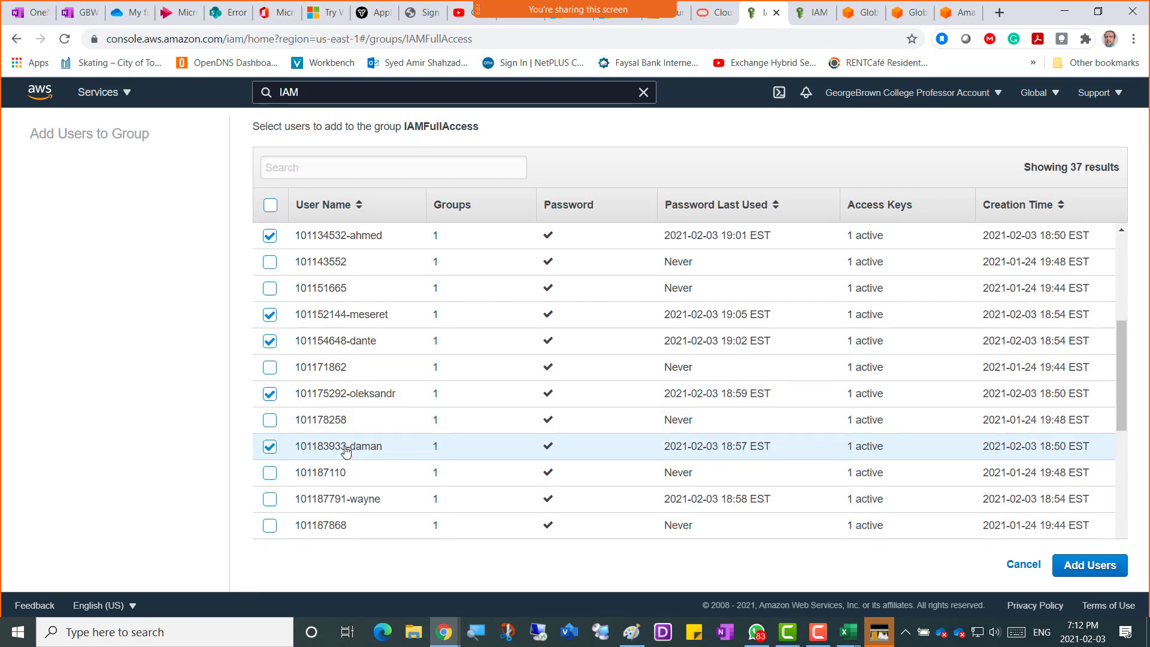
{"action": "left_click", "coordinate": [269, 370]}
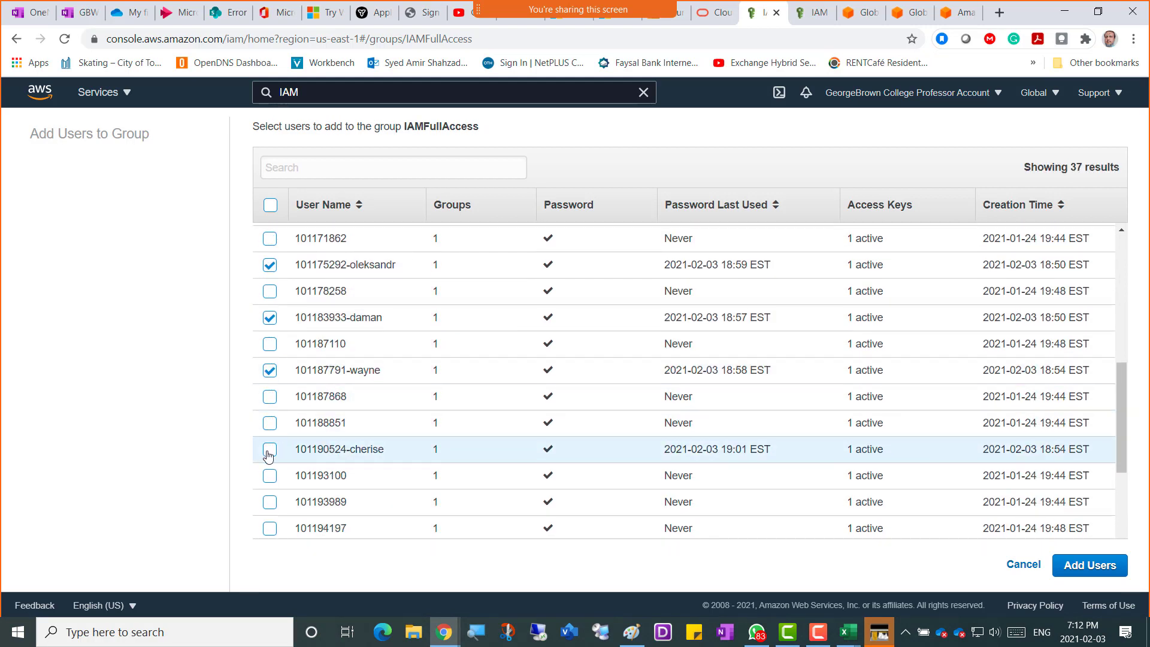
{"action": "left_click", "coordinate": [269, 451]}
{"action": "scroll", "coordinate": [353, 443], "scroll_direction": "down", "scroll_amount": 4}
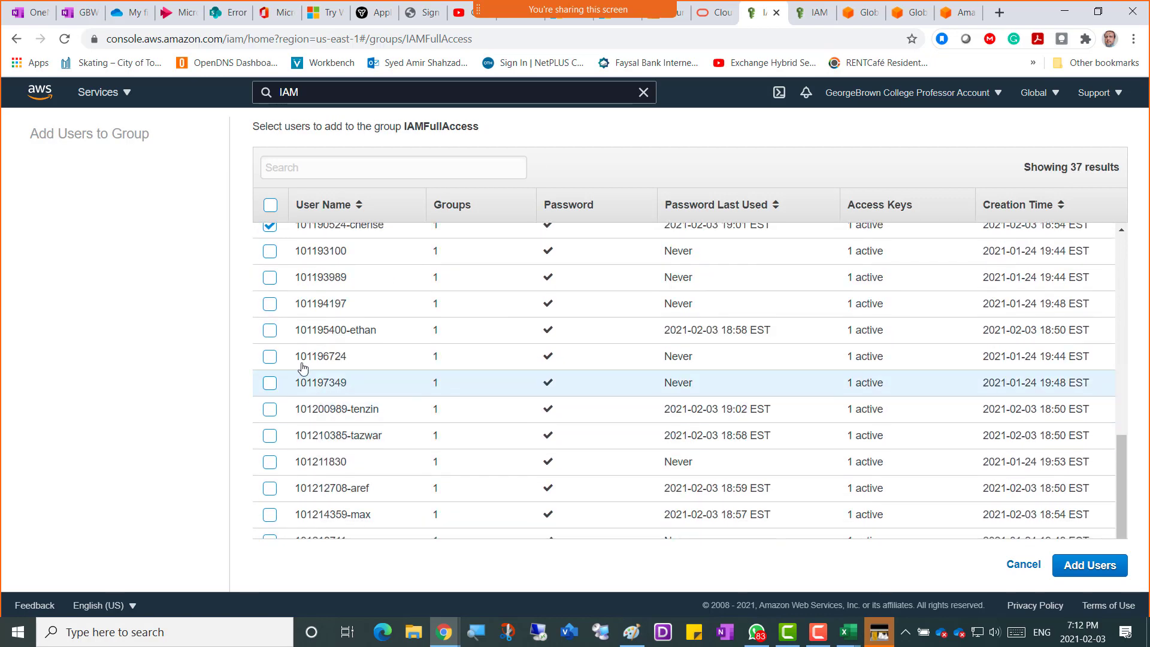
{"action": "left_click", "coordinate": [269, 333]}
{"action": "left_click", "coordinate": [270, 411]}
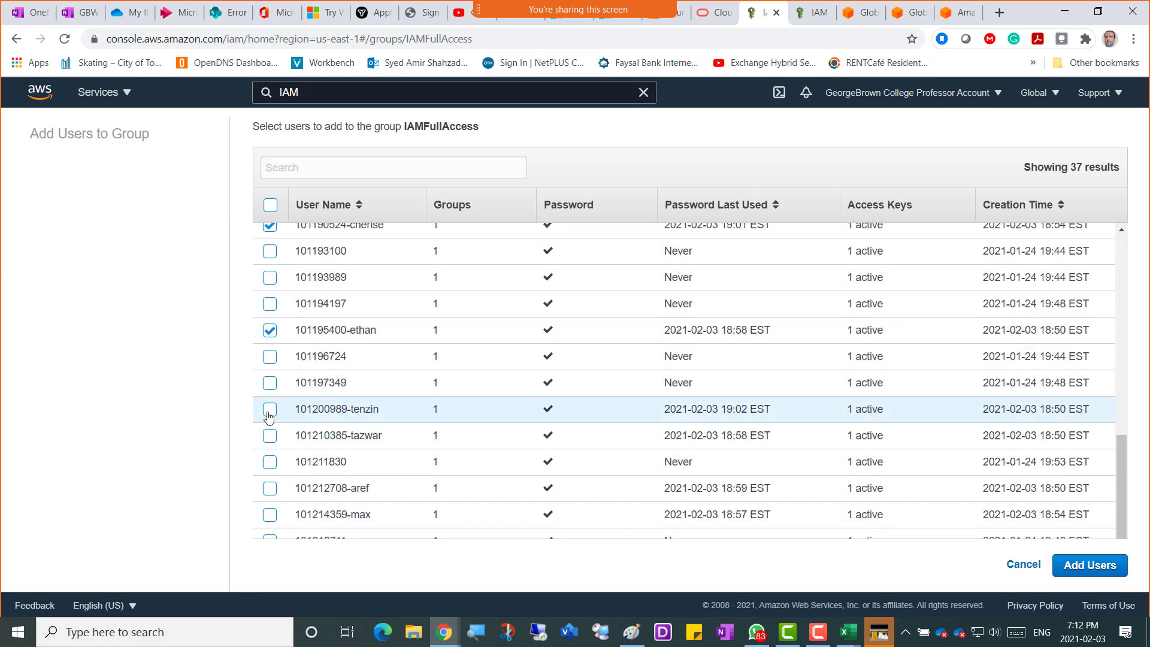
{"action": "left_click", "coordinate": [270, 437]}
{"action": "left_click", "coordinate": [269, 488]}
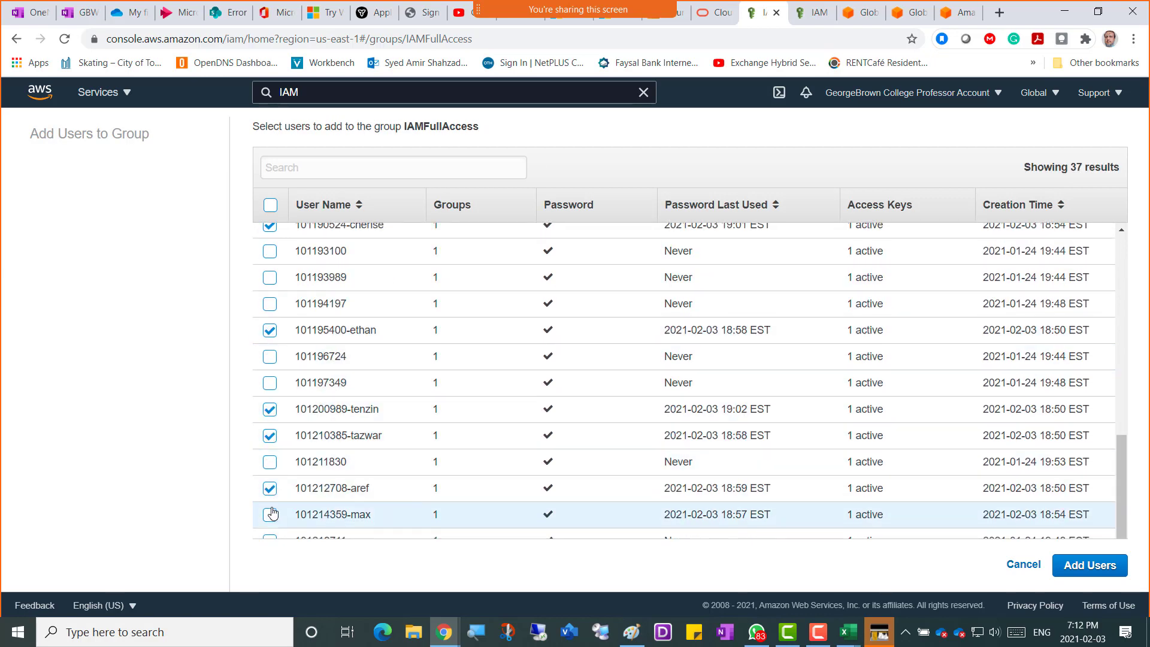
{"action": "left_click", "coordinate": [269, 515]}
{"action": "scroll", "coordinate": [367, 465], "scroll_direction": "down", "scroll_amount": 1}
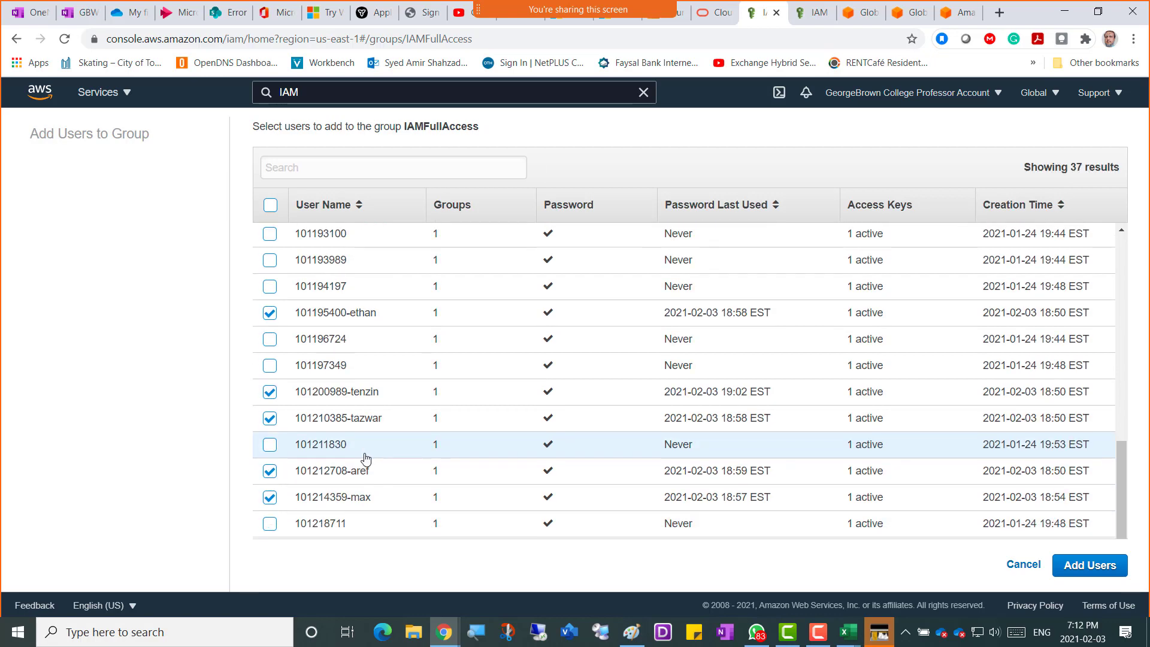
{"action": "scroll", "coordinate": [366, 458], "scroll_direction": "up", "scroll_amount": 1}
{"action": "scroll", "coordinate": [367, 457], "scroll_direction": "up", "scroll_amount": 8}
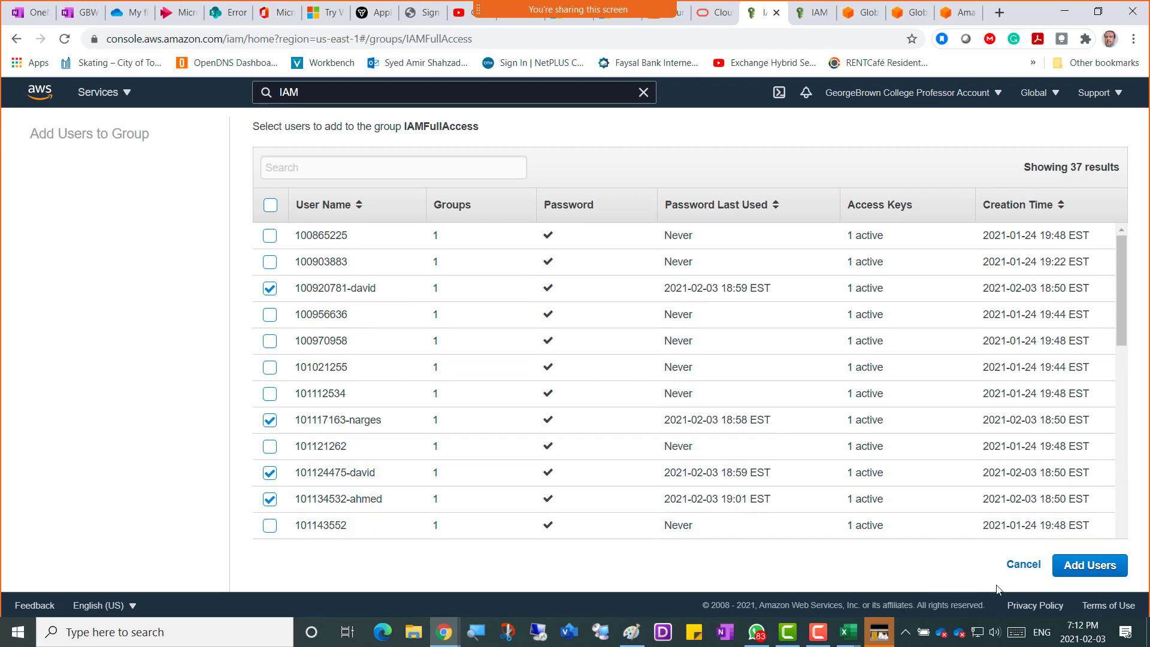
{"action": "left_click", "coordinate": [1053, 562]}
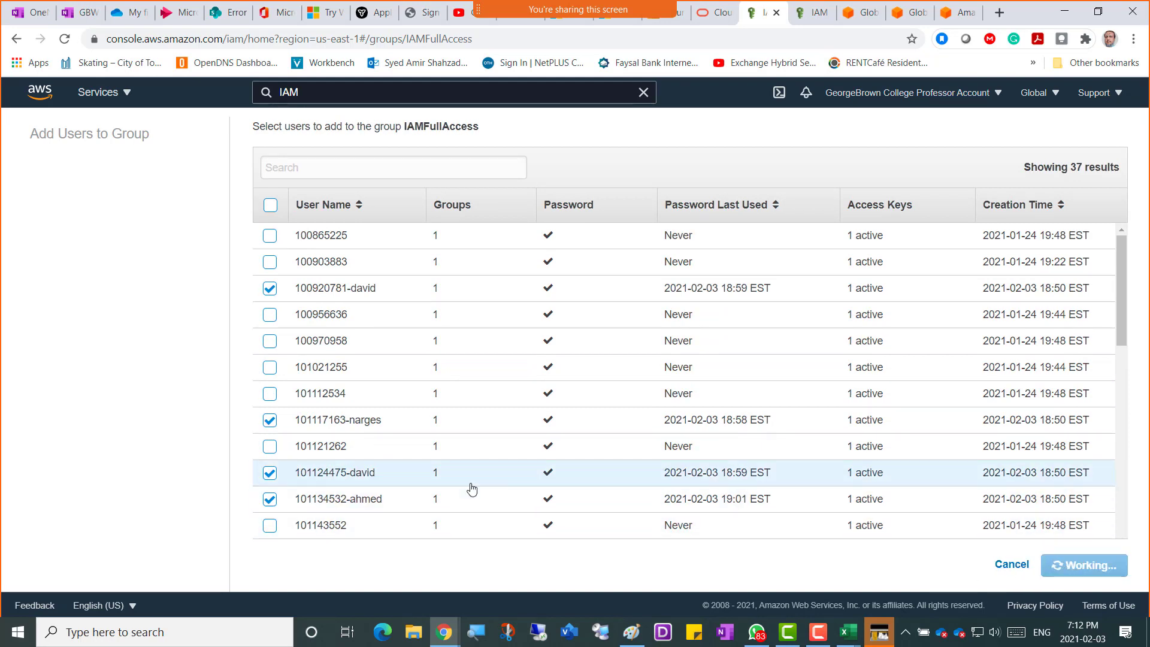
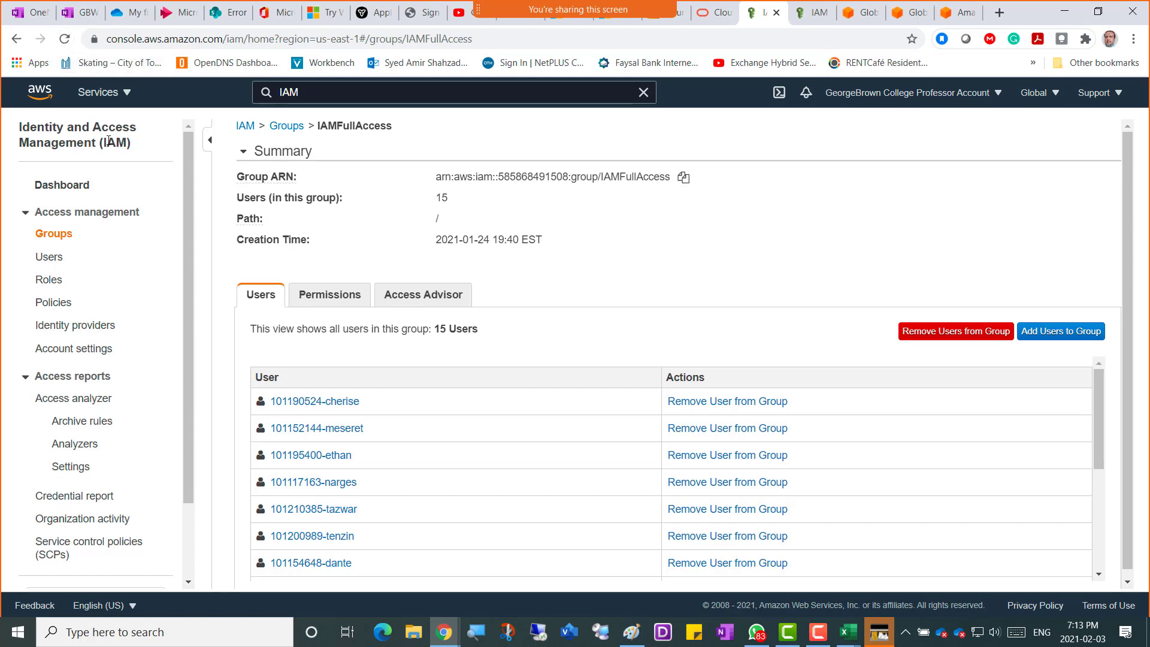
Search the AWS services for IAM and open the IAM dashboard.
{"action": "left_click", "coordinate": [122, 93]}
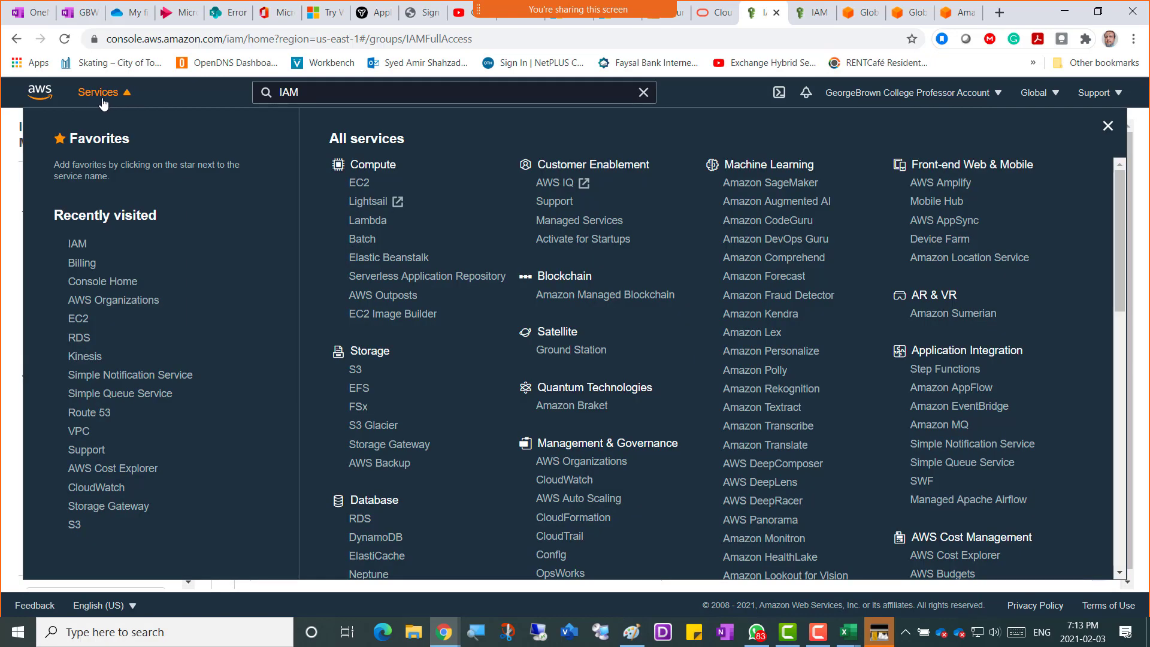
{"action": "left_click", "coordinate": [324, 93]}
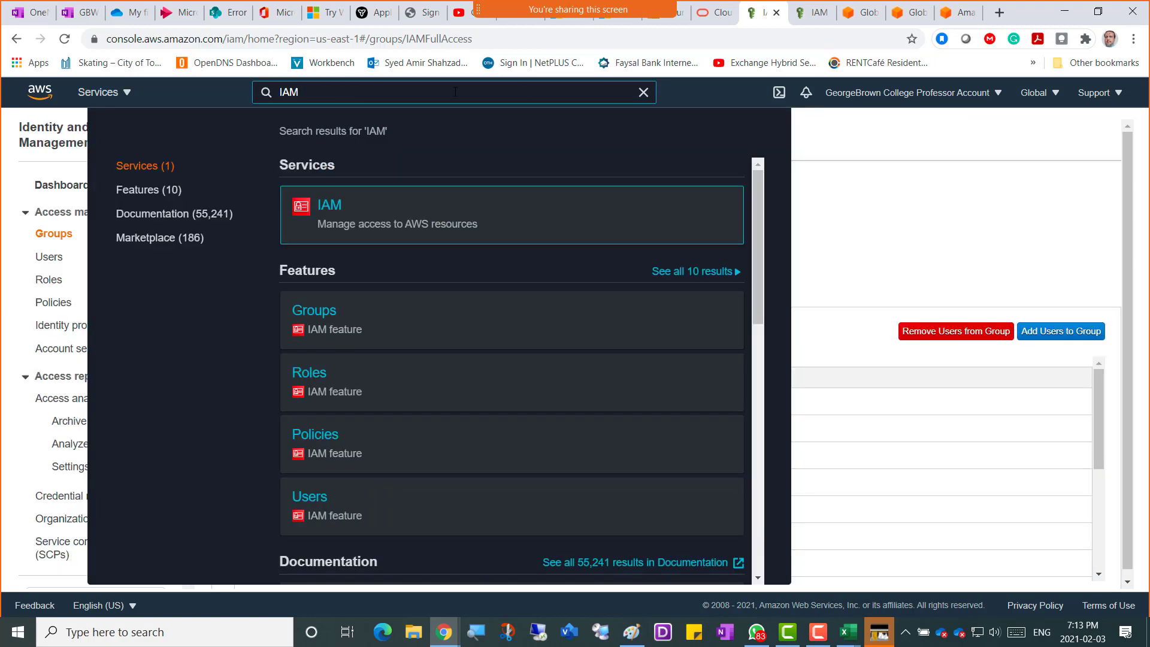
{"action": "left_click", "coordinate": [643, 92]}
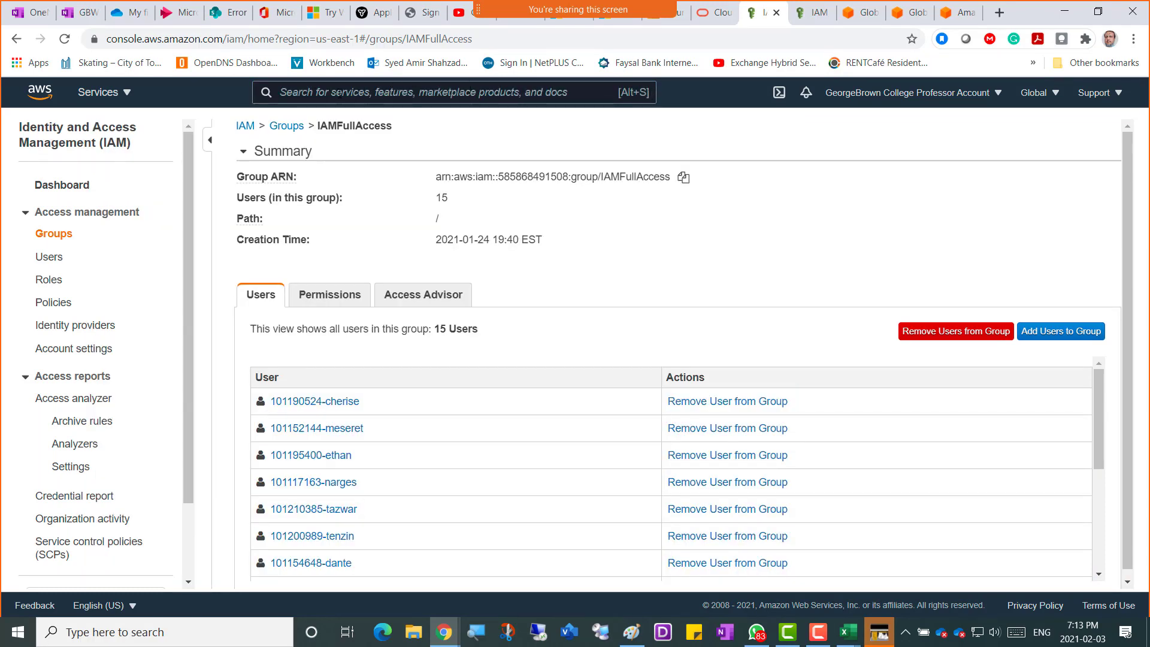
{"action": "left_click", "coordinate": [338, 93]}
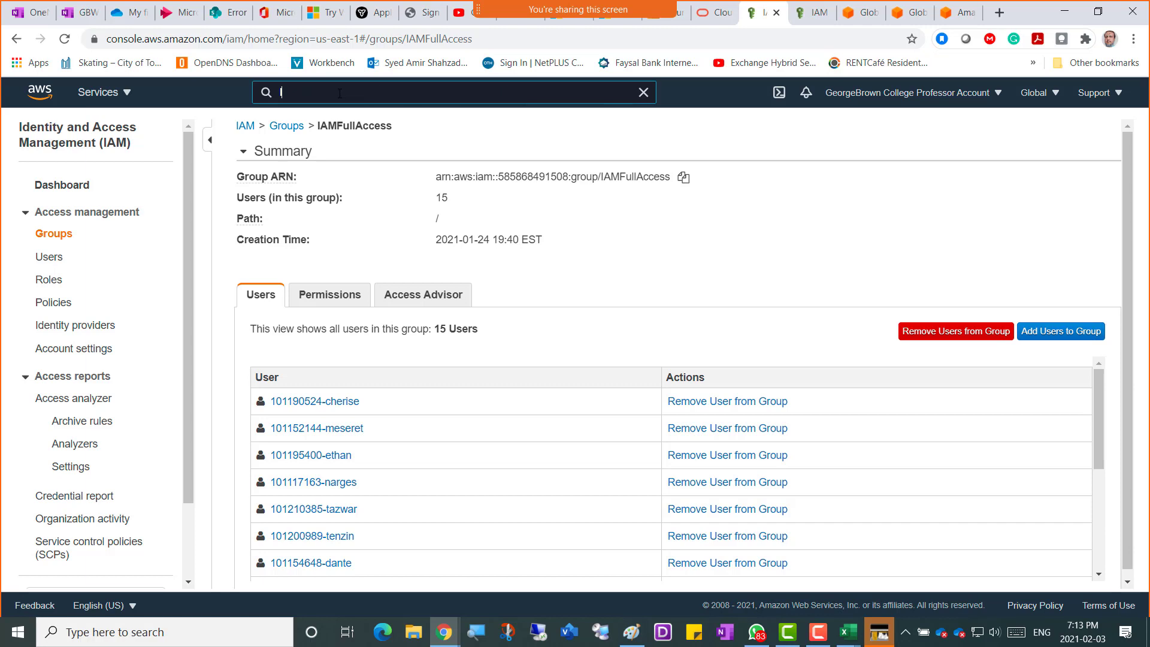
{"action": "type", "text": "IAM"}
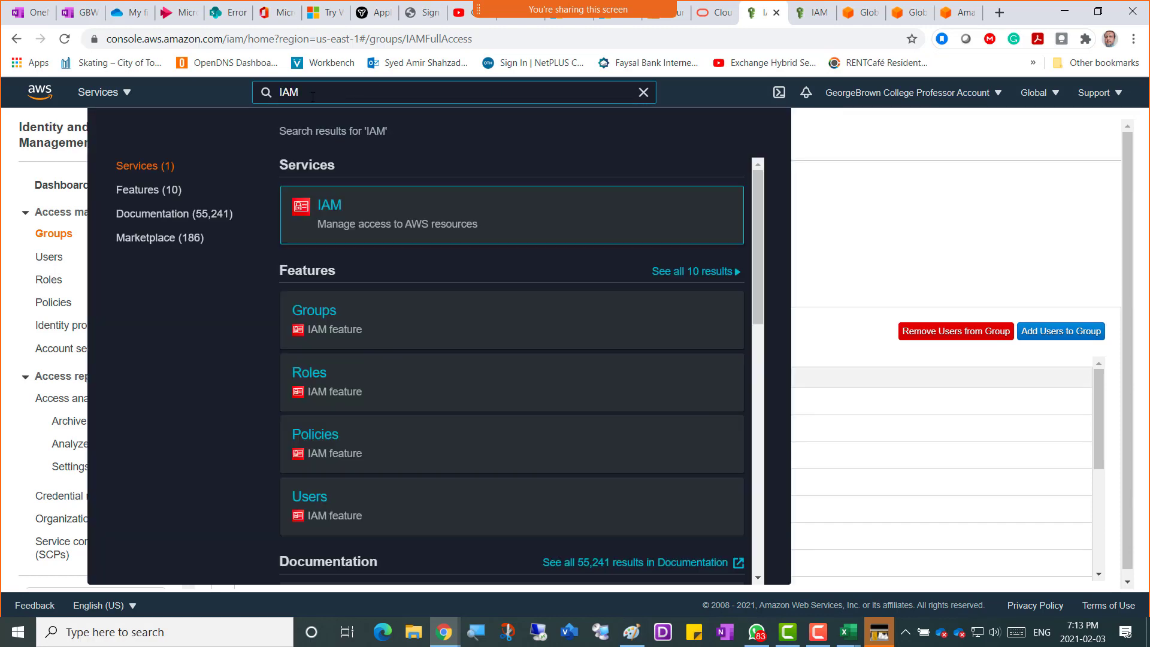
{"action": "mouse_move", "coordinate": [333, 217]}
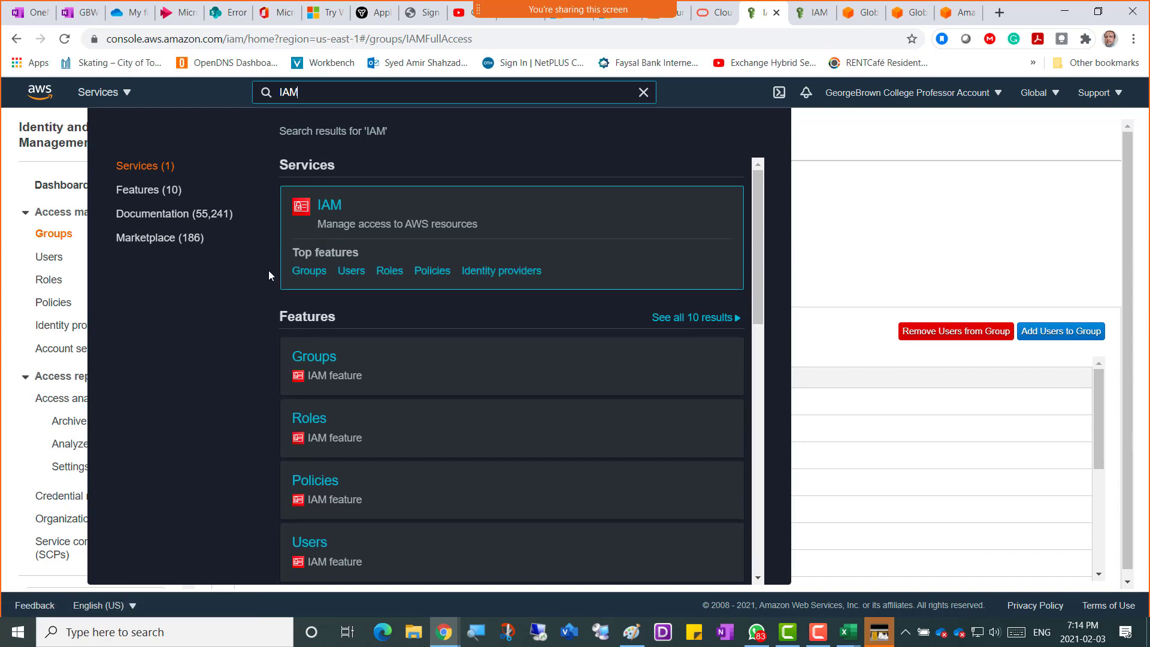
{"action": "left_click", "coordinate": [844, 134]}
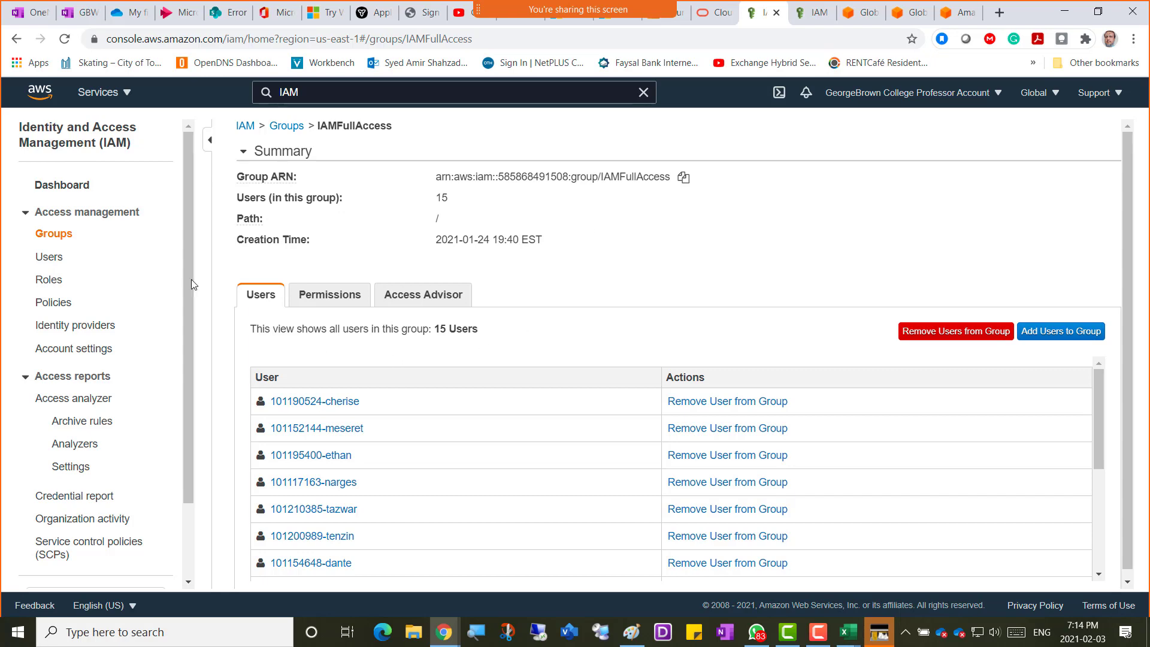
{"action": "left_click", "coordinate": [245, 126]}
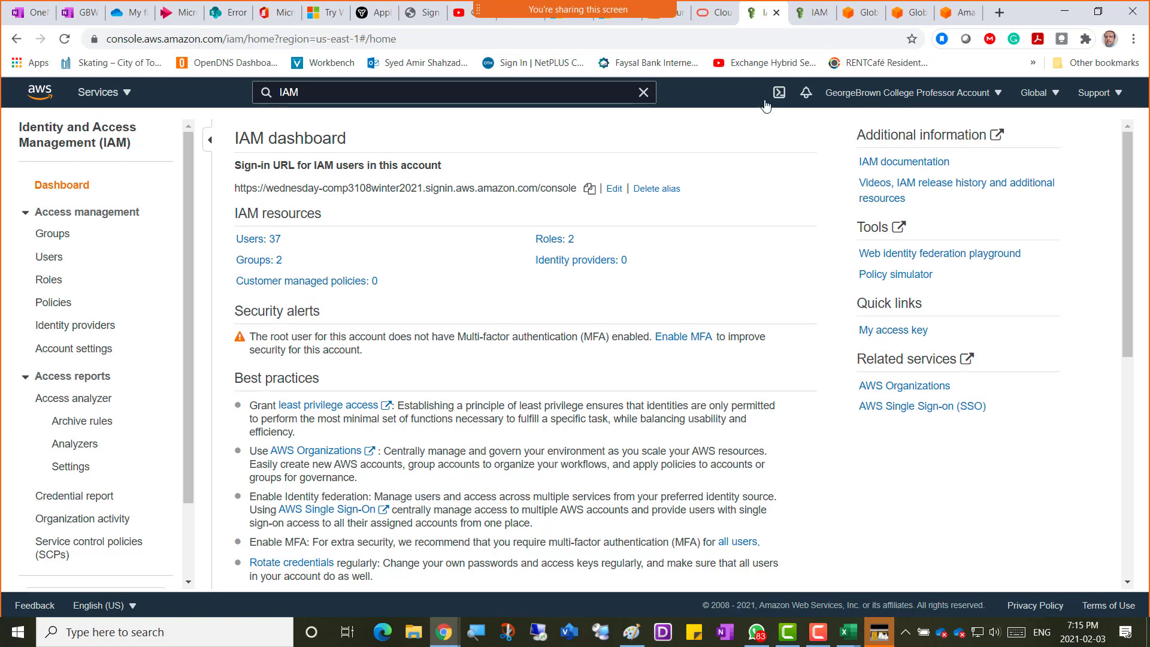
Snip a screenshot of the whole IAM dashboard with Win+Shift+S.
{"action": "key", "text": "super+shift+s"}
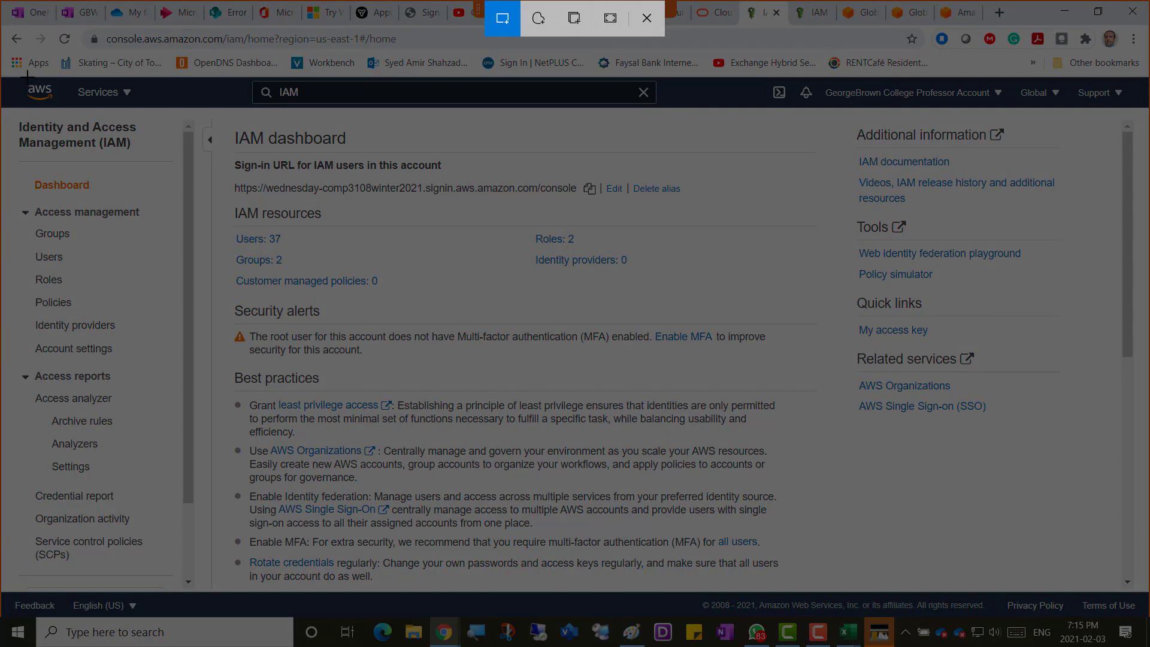
{"action": "mouse_move", "coordinate": [27, 75]}
{"action": "left_mouse_down"}
{"action": "mouse_move", "coordinate": [754, 294]}
{"action": "mouse_move", "coordinate": [1123, 592]}
{"action": "mouse_move", "coordinate": [1084, 585]}
{"action": "mouse_move", "coordinate": [1083, 539]}
{"action": "mouse_move", "coordinate": [1083, 582]}
{"action": "left_mouse_up"}
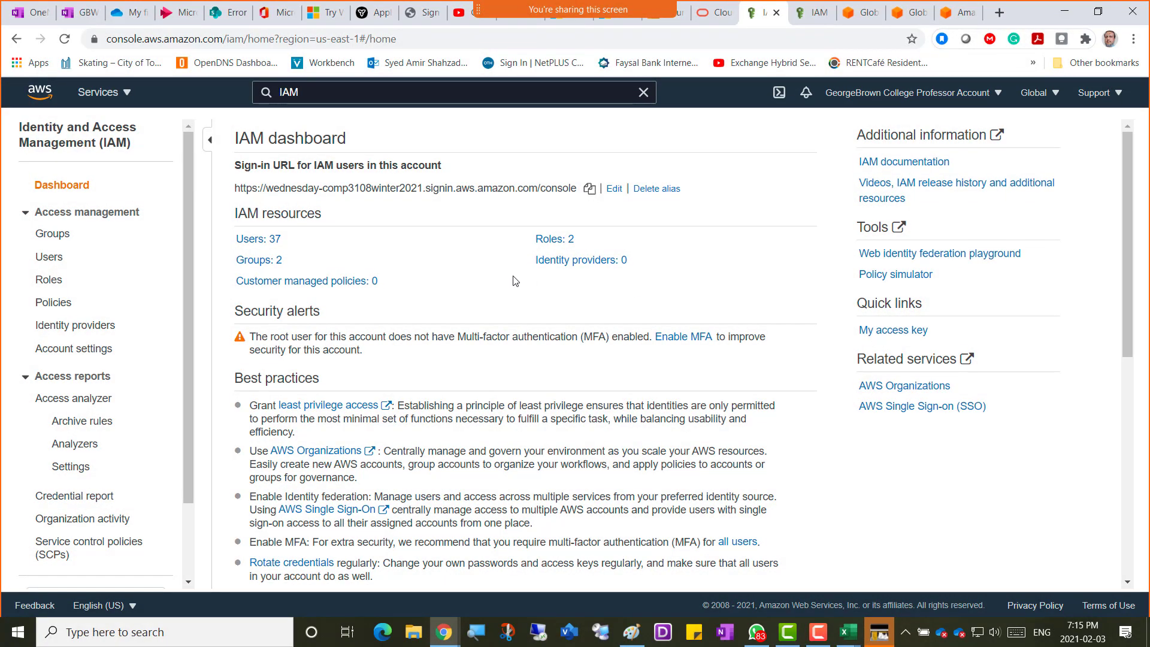
{"action": "left_click", "coordinate": [444, 632]}
Write 'Screenshot 1 = AWS IAM' on the empty bullet and paste the dashboard screenshot beneath it.
{"action": "left_click", "coordinate": [80, 12]}
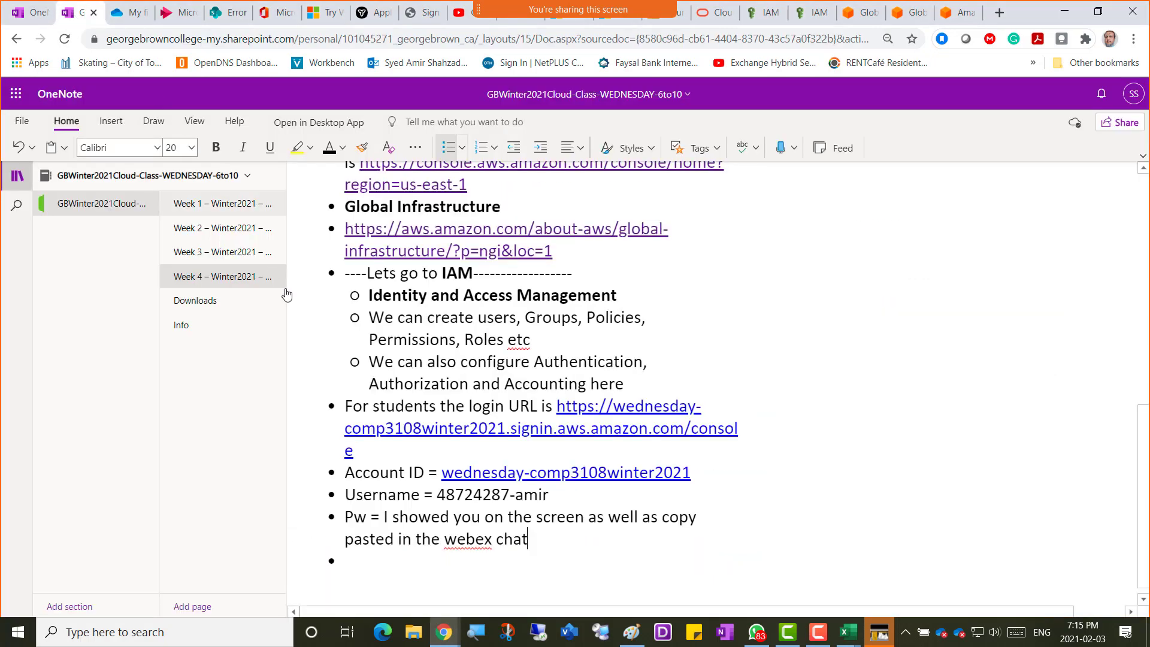
{"action": "left_click", "coordinate": [362, 571]}
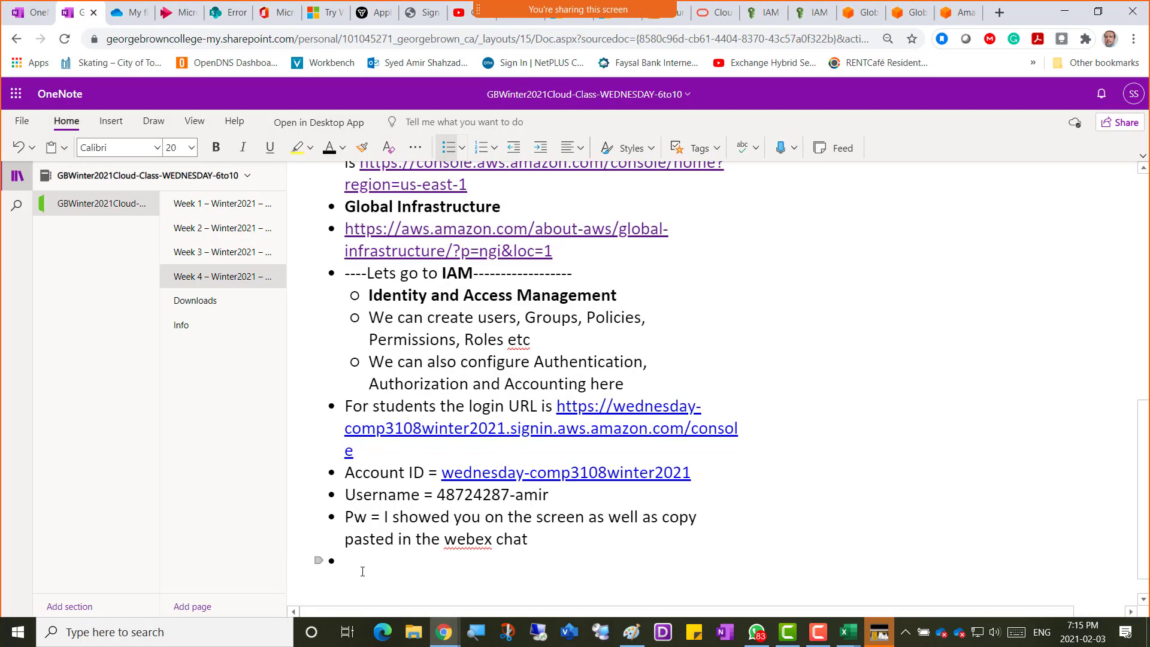
{"action": "type", "text": "Screen"}
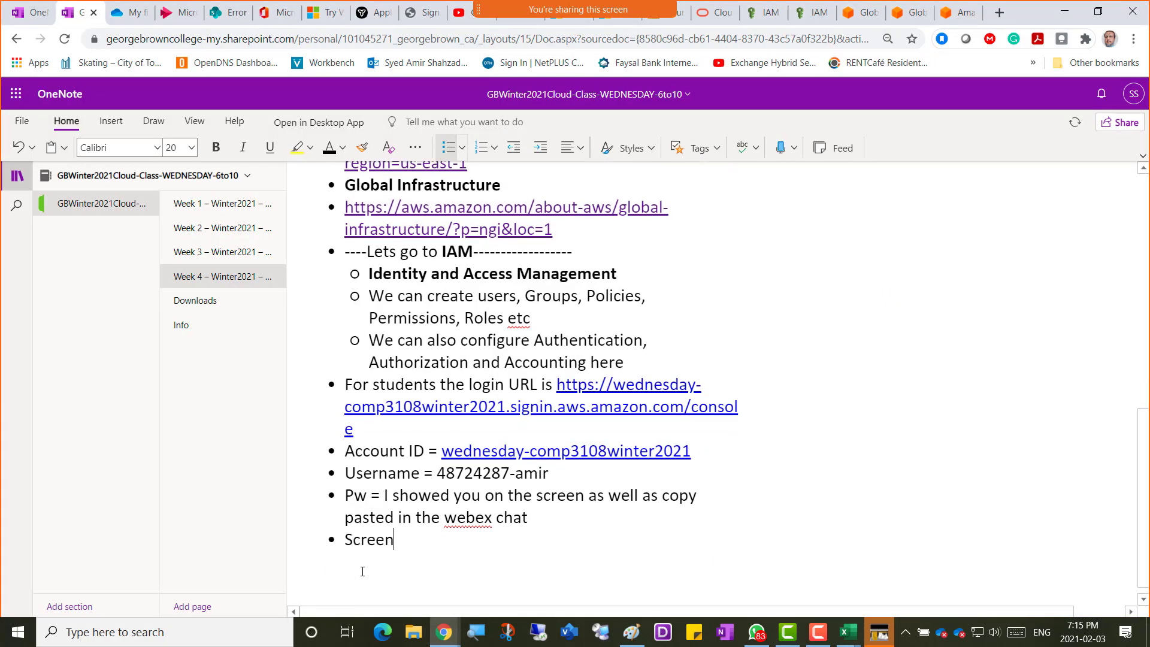
{"action": "type", "text": "shot 1 = AWS IAM"}
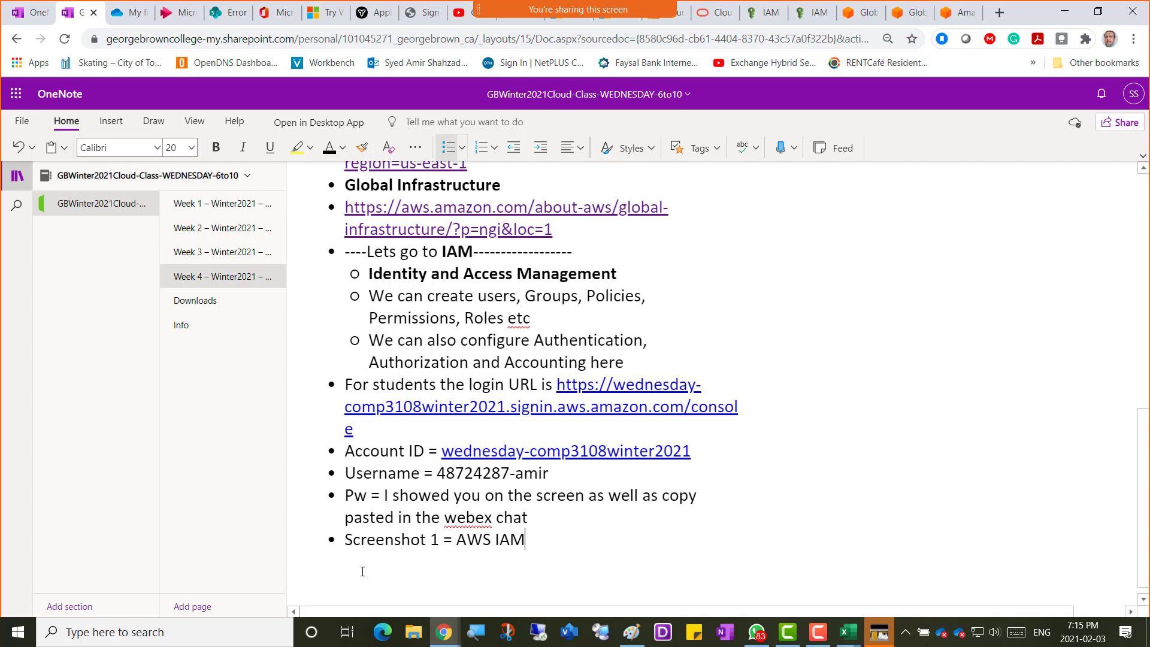
{"action": "key", "text": "ctrl+v"}
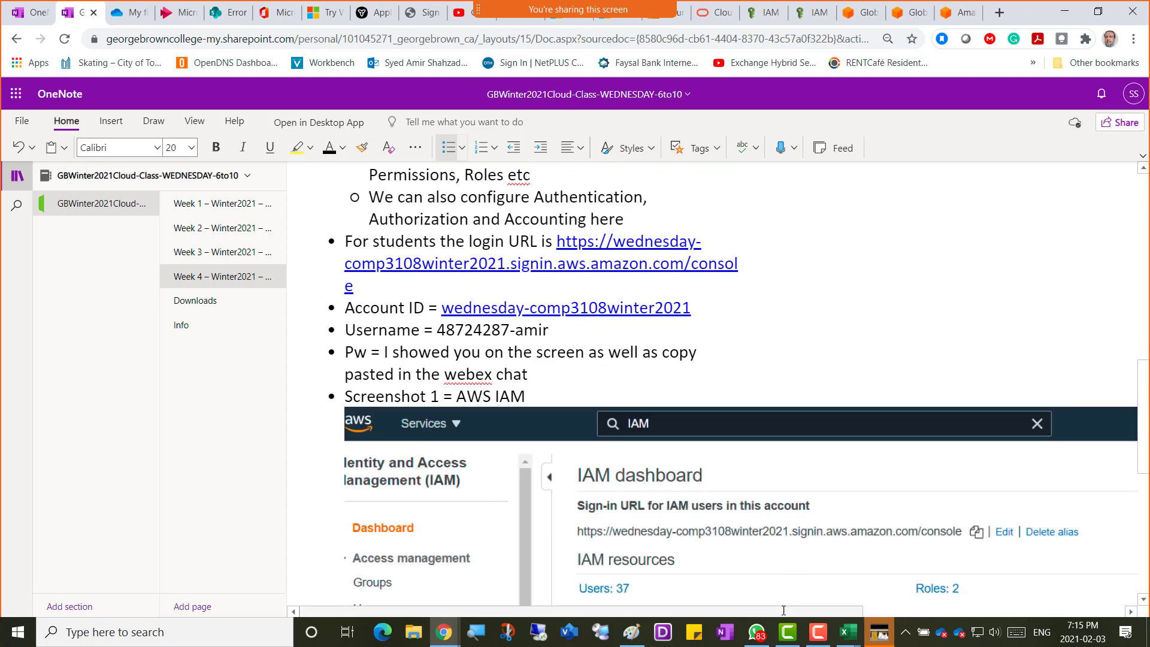
{"action": "left_click_drag", "start_coordinate": [802, 612], "coordinate": [1042, 611]}
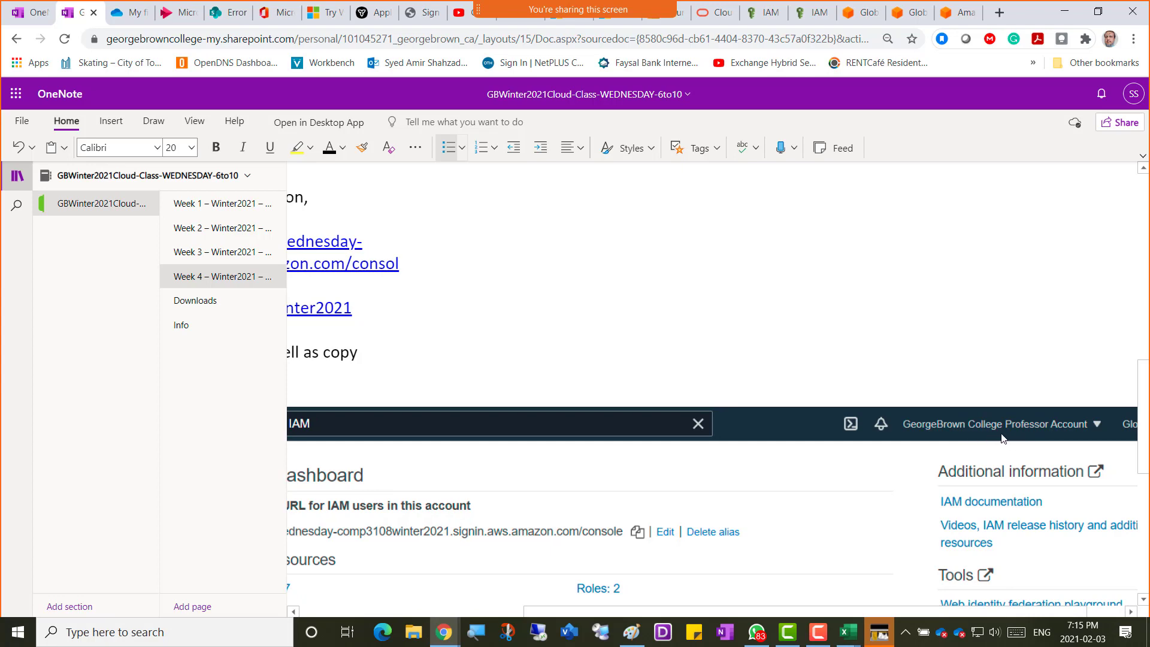
{"action": "left_click_drag", "start_coordinate": [846, 612], "coordinate": [622, 612]}
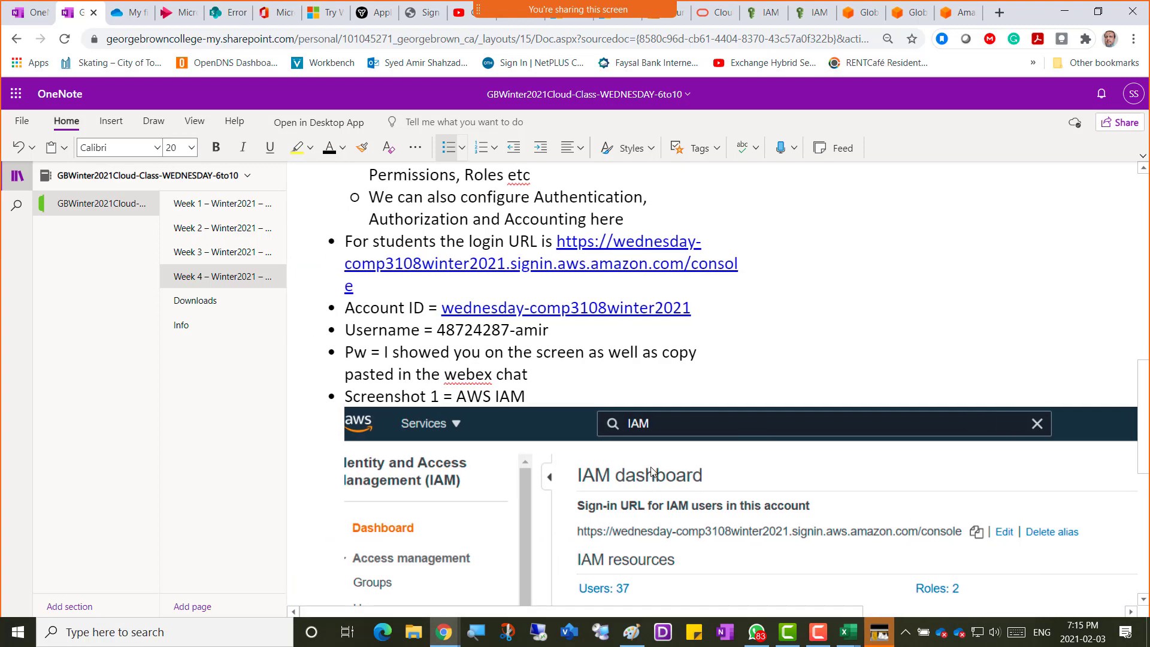
{"action": "scroll", "coordinate": [669, 469], "scroll_direction": "down", "scroll_amount": 1}
{"action": "scroll", "coordinate": [669, 469], "scroll_direction": "down", "scroll_amount": 2}
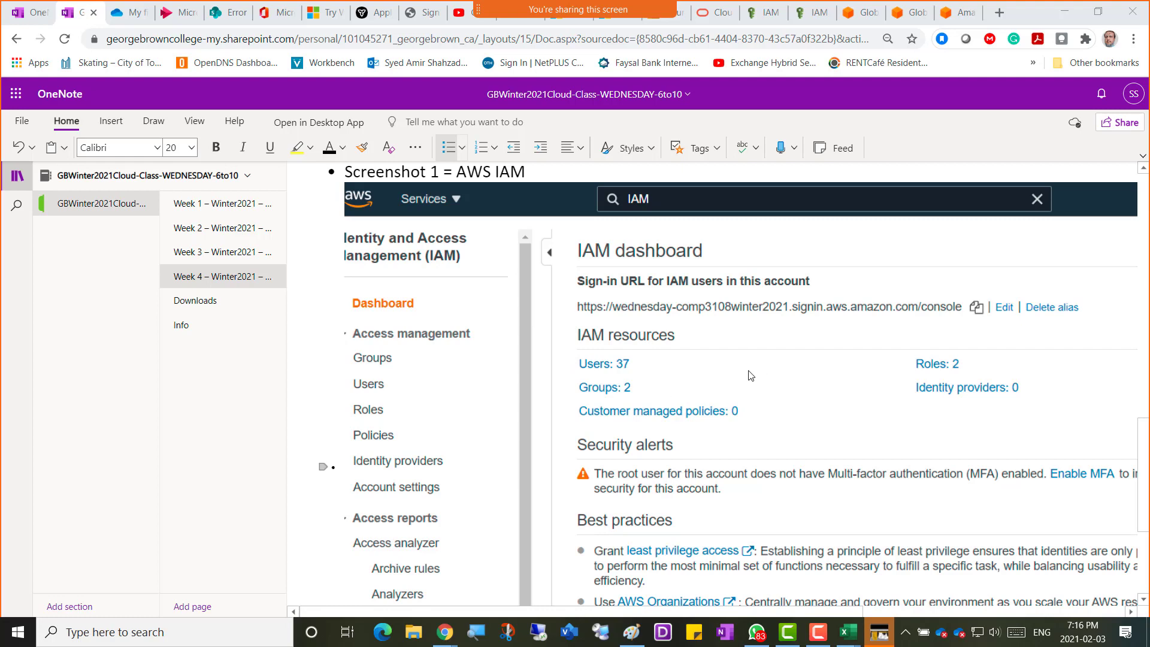
Switch over to the Excel usernames spreadsheet.
{"action": "key", "text": "alt+Tab"}
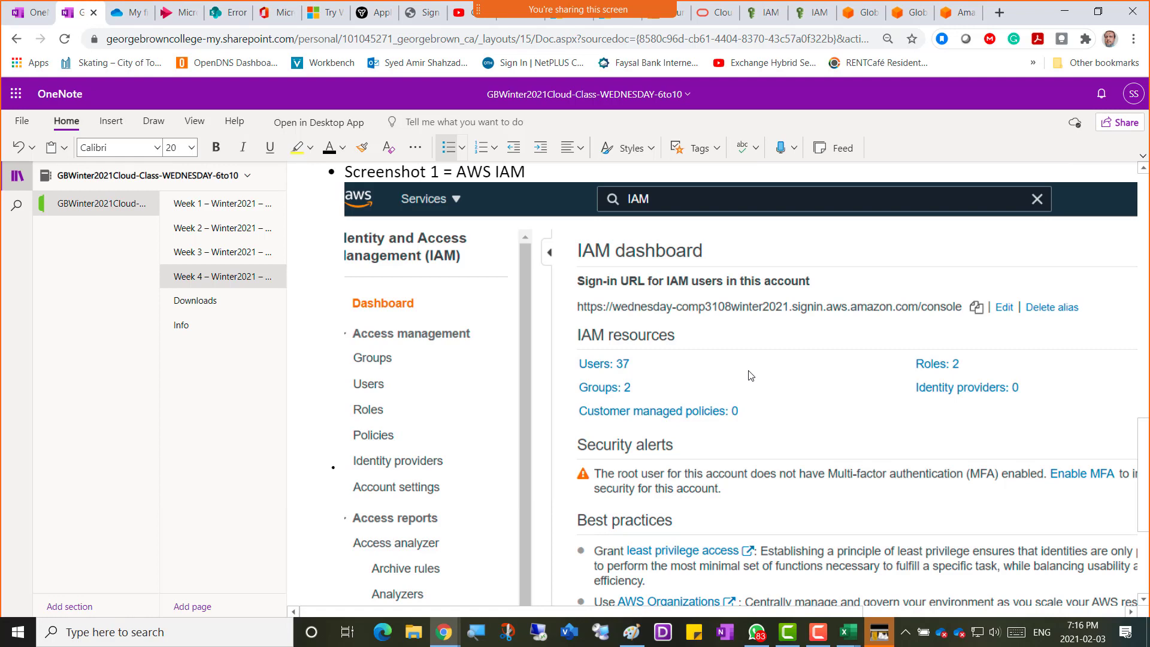
{"action": "key", "text": "alt+Tab"}
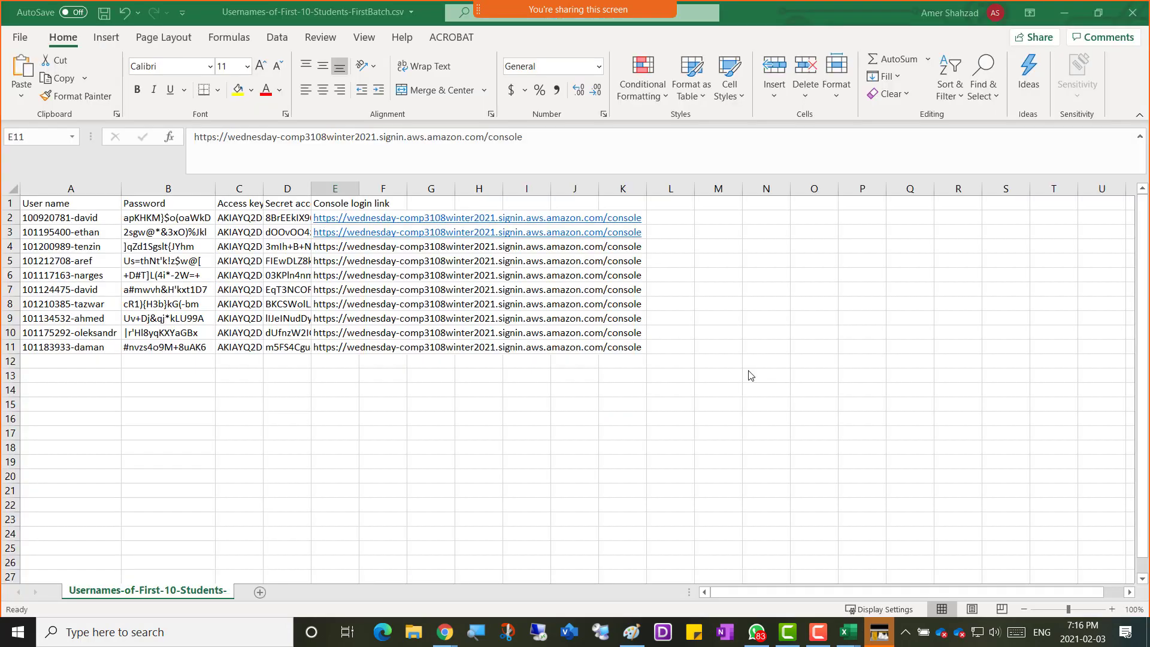
{"action": "key", "text": "alt+Tab"}
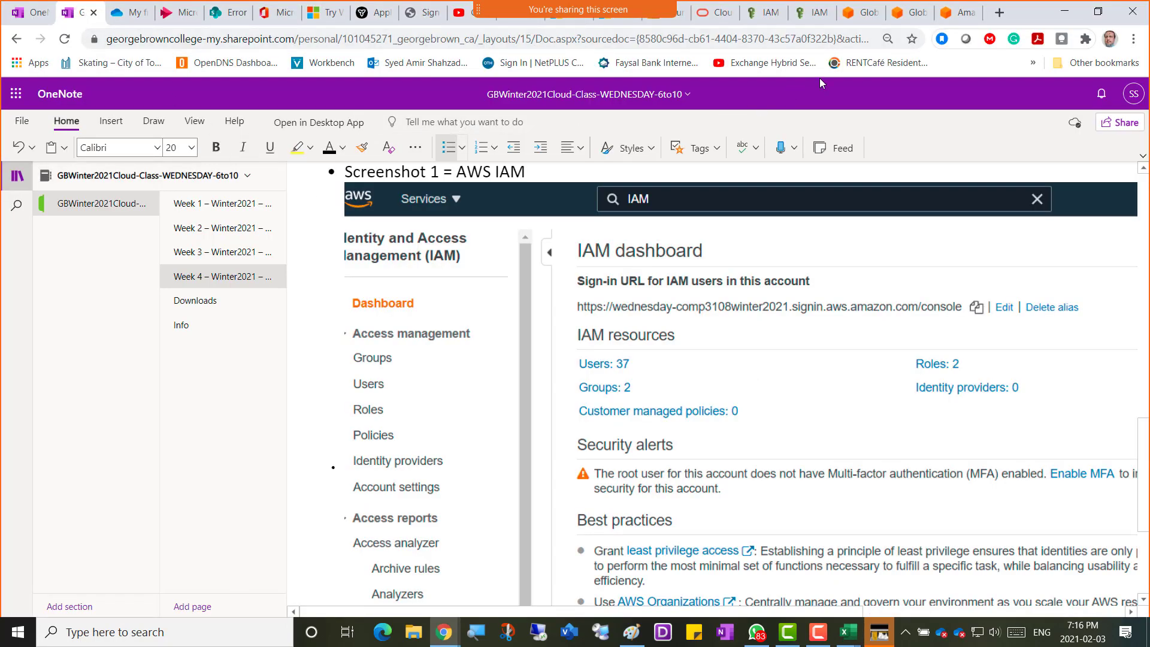
Switch back to the Chrome IAM dashboard tab showing 37 users, 2 groups and 2 roles.
{"action": "left_click", "coordinate": [766, 13]}
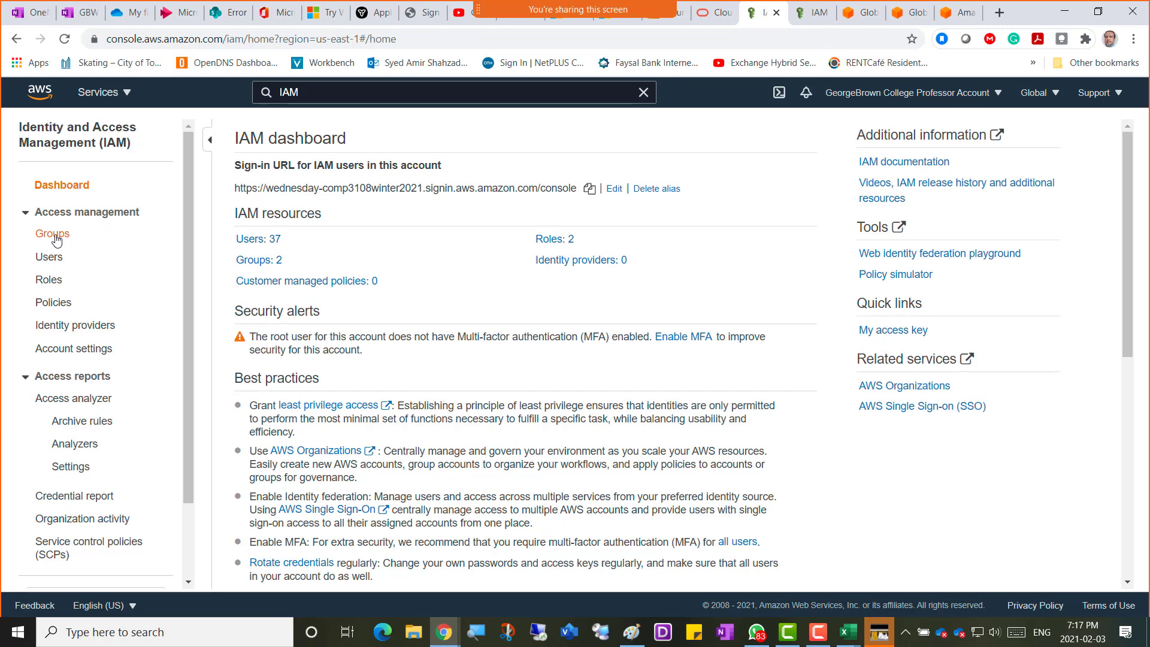
Open the IAM Groups list with IAMFullAccess (15 users) and StudentsEC2Admin (37 users).
{"action": "left_click", "coordinate": [50, 257]}
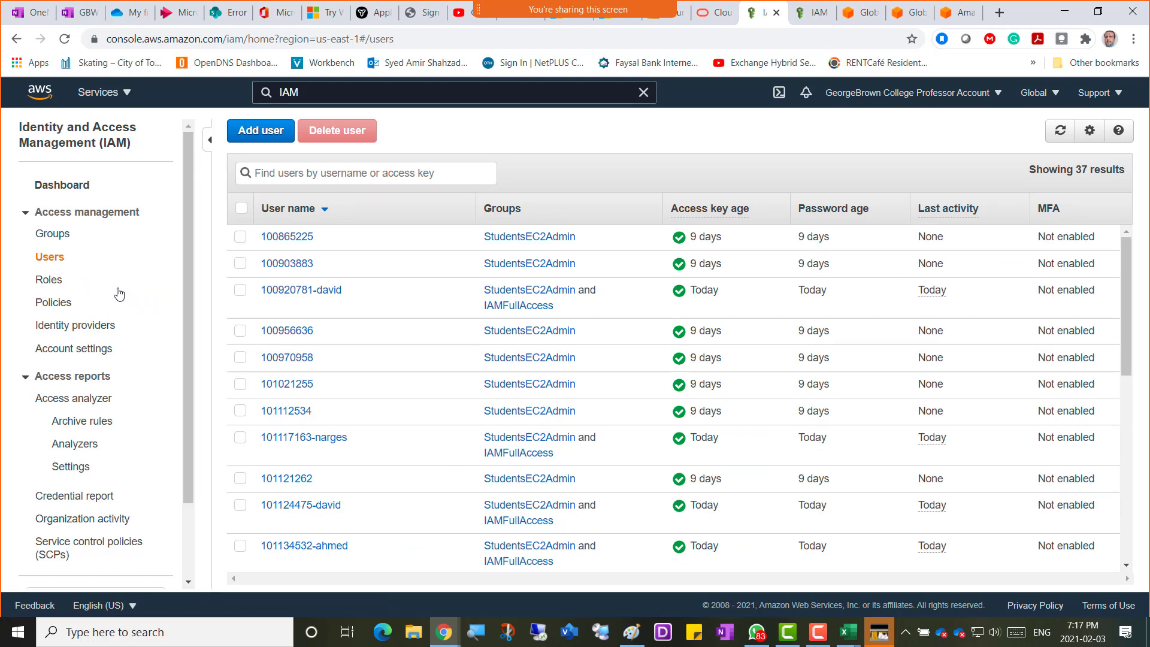
{"action": "left_click", "coordinate": [53, 240]}
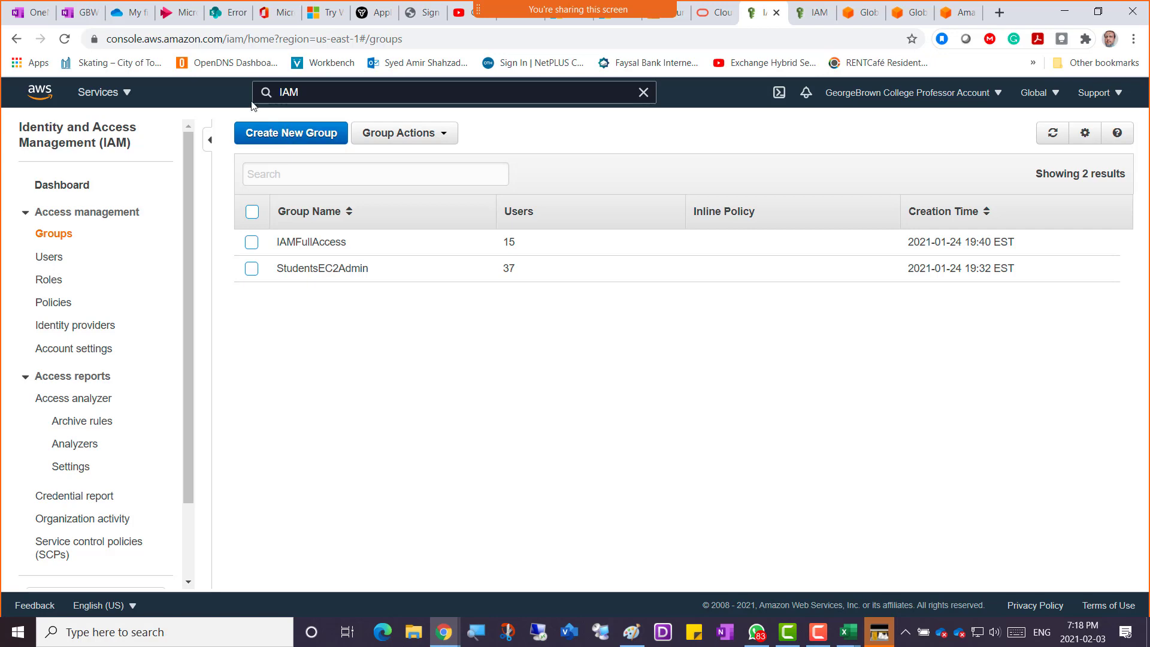
Insert 'Every student is allotted $50 worth of Service Usage' above the login URL bullet, fixing the spelling.
{"action": "left_click", "coordinate": [81, 12]}
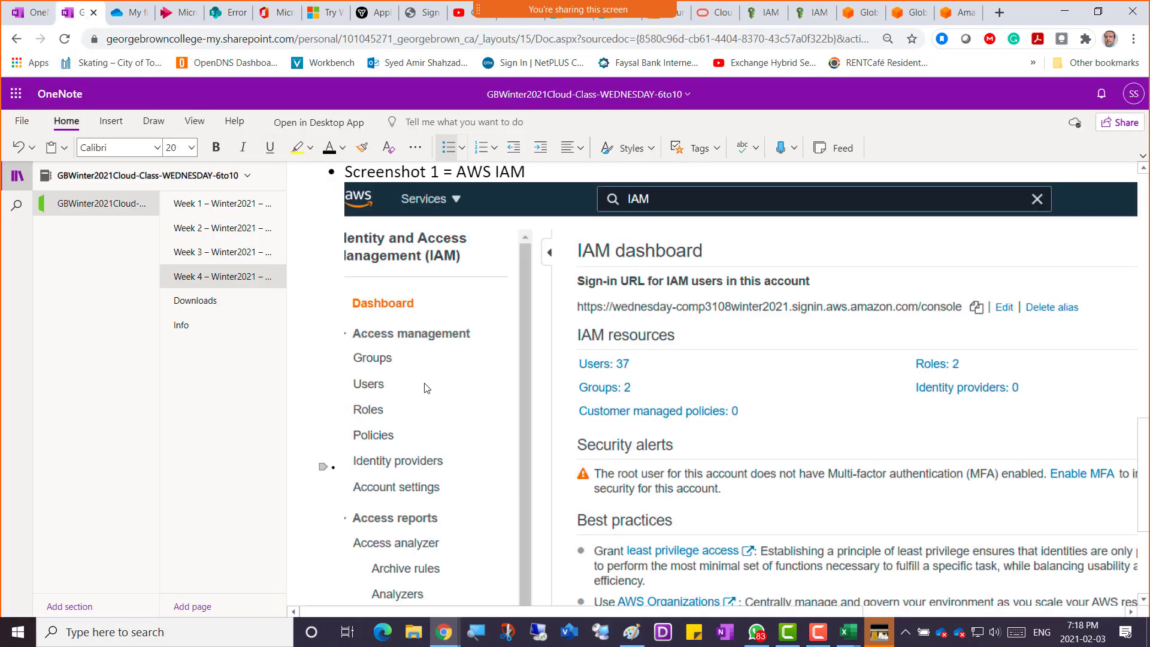
{"action": "scroll", "coordinate": [444, 400], "scroll_direction": "up", "scroll_amount": 7}
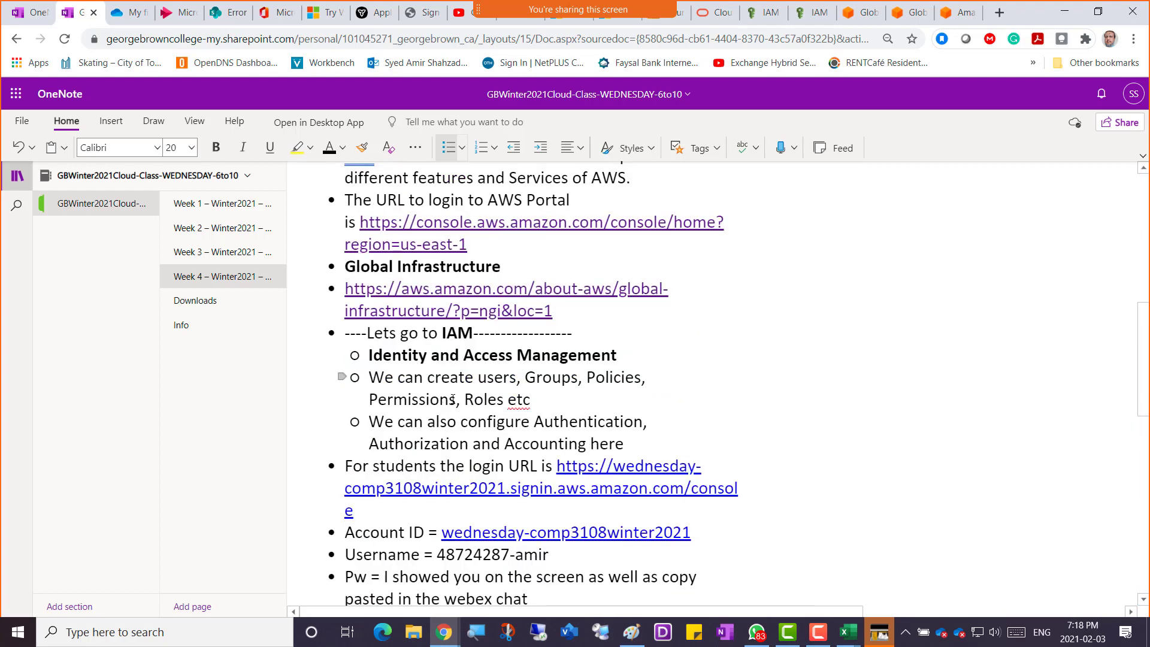
{"action": "scroll", "coordinate": [446, 403], "scroll_direction": "down", "scroll_amount": 4}
{"action": "scroll", "coordinate": [502, 351], "scroll_direction": "up", "scroll_amount": 2}
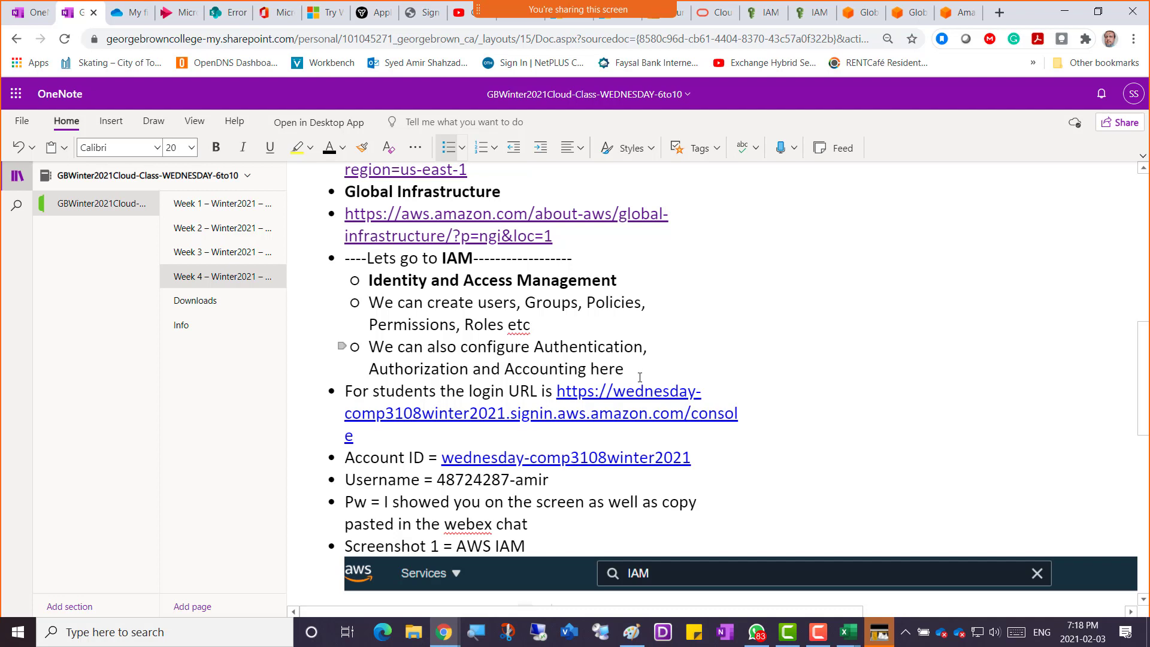
{"action": "left_click", "coordinate": [346, 391]}
{"action": "key", "text": "Return"}
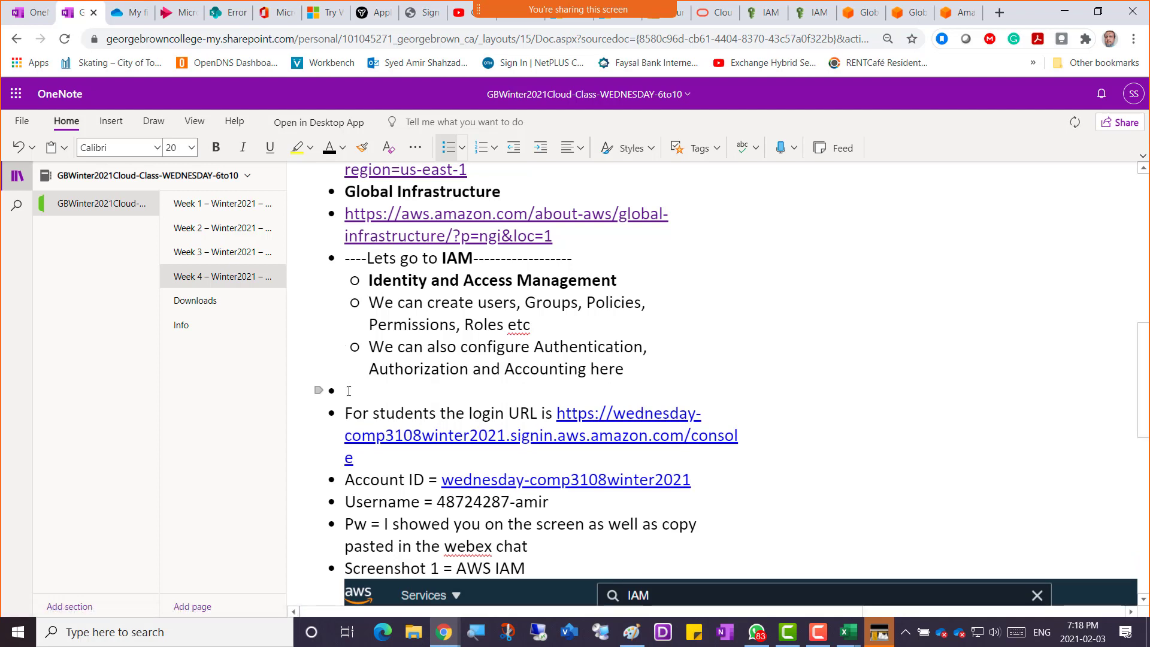
{"action": "type", "text": "Every student is "}
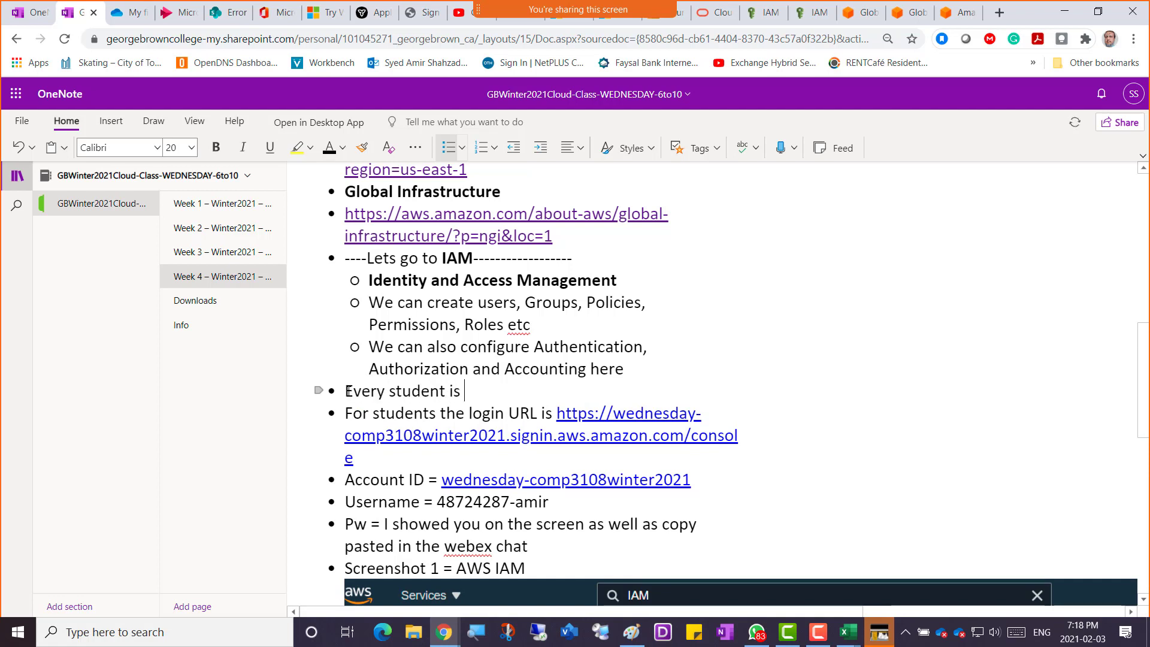
{"action": "type", "text": "alloted $50 wor"}
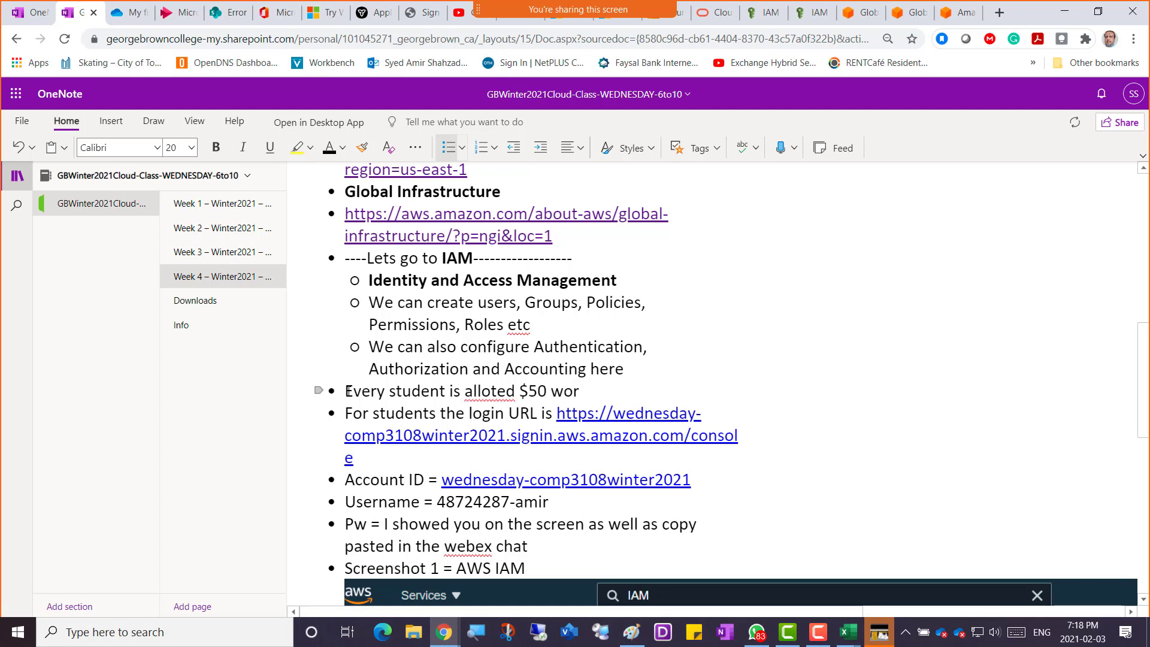
{"action": "type", "text": "th of Service Usa"}
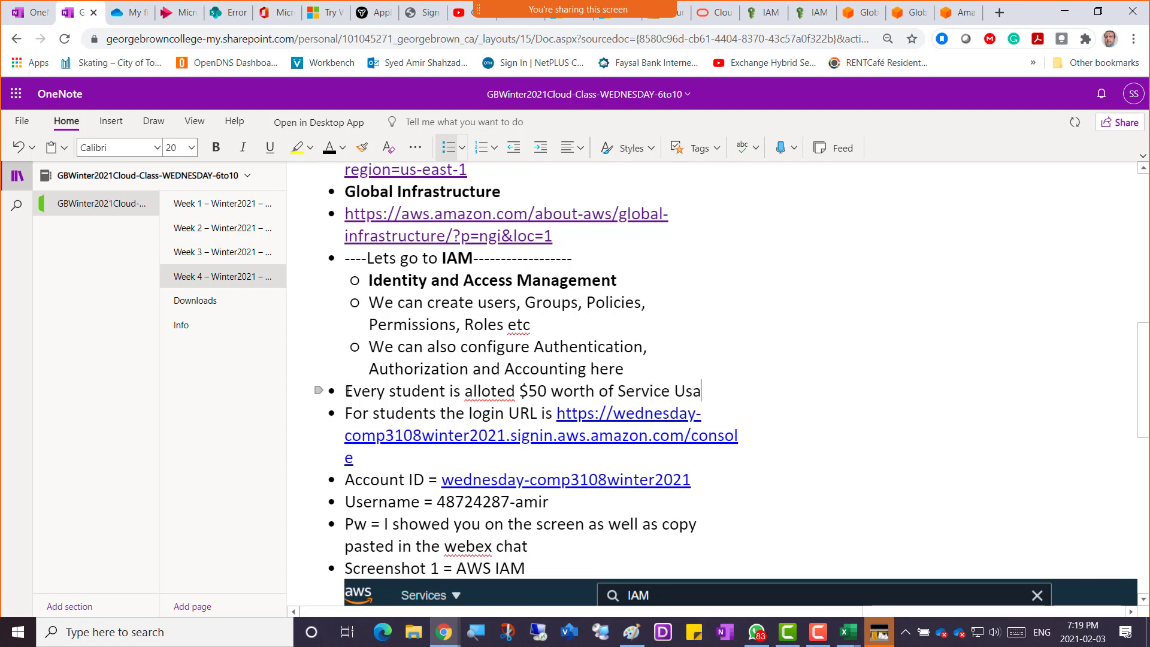
{"action": "type", "text": "ge"}
{"action": "right_click", "coordinate": [486, 393]}
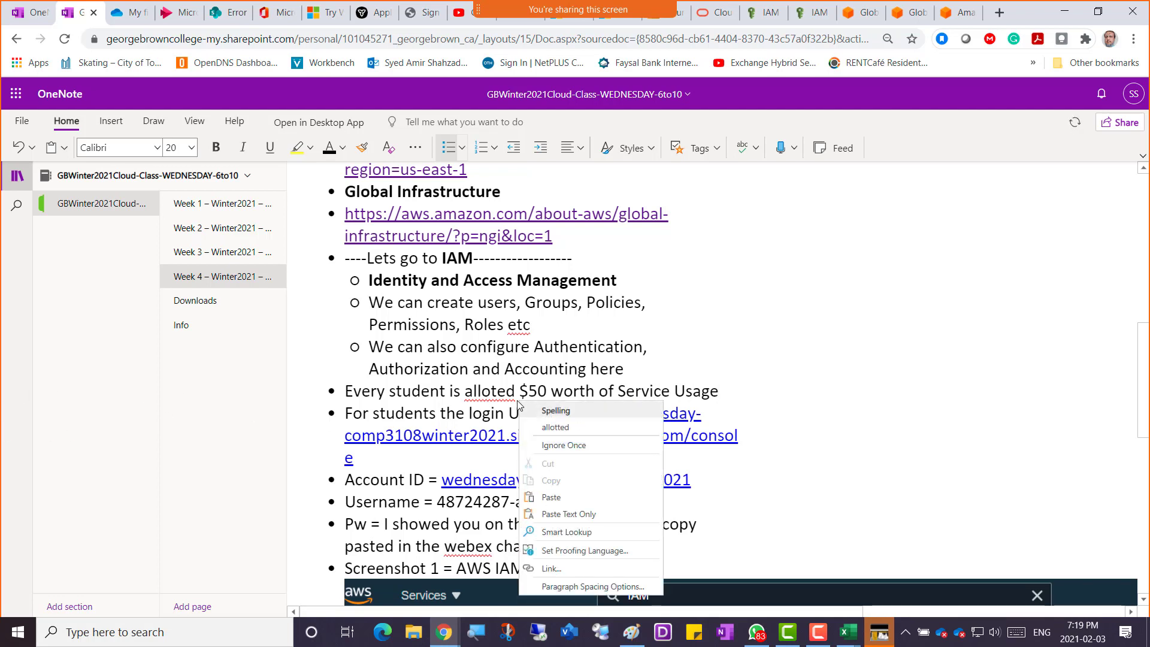
{"action": "left_click", "coordinate": [554, 429]}
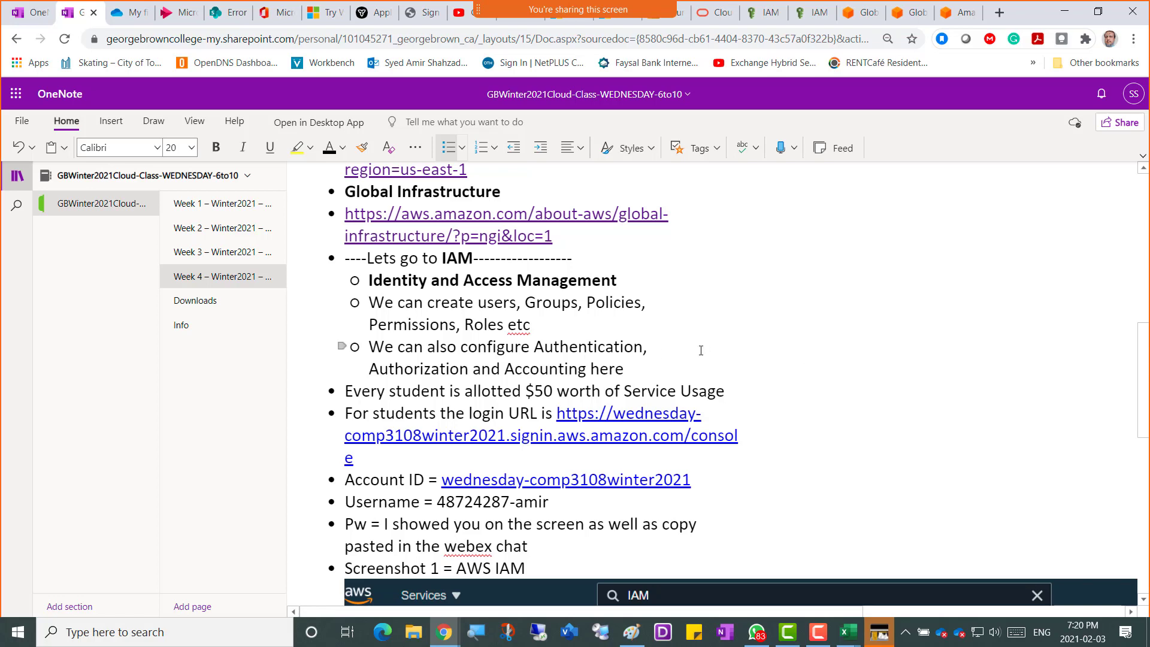
{"action": "scroll", "coordinate": [699, 335], "scroll_direction": "up", "scroll_amount": 8}
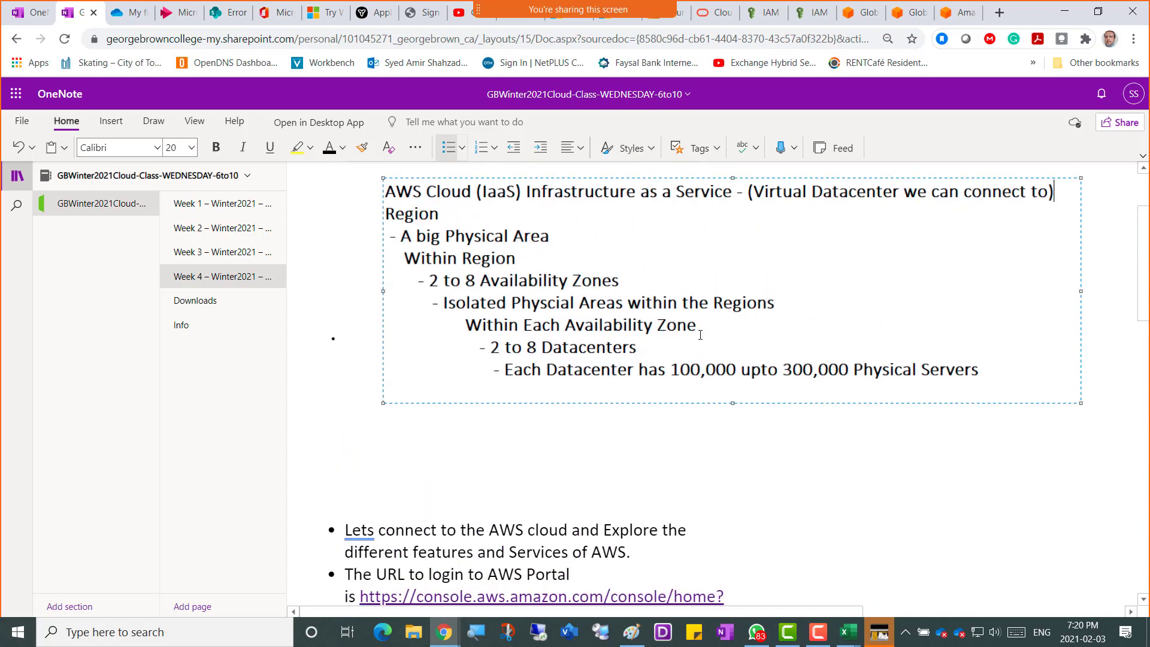
{"action": "scroll", "coordinate": [700, 335], "scroll_direction": "up", "scroll_amount": 3}
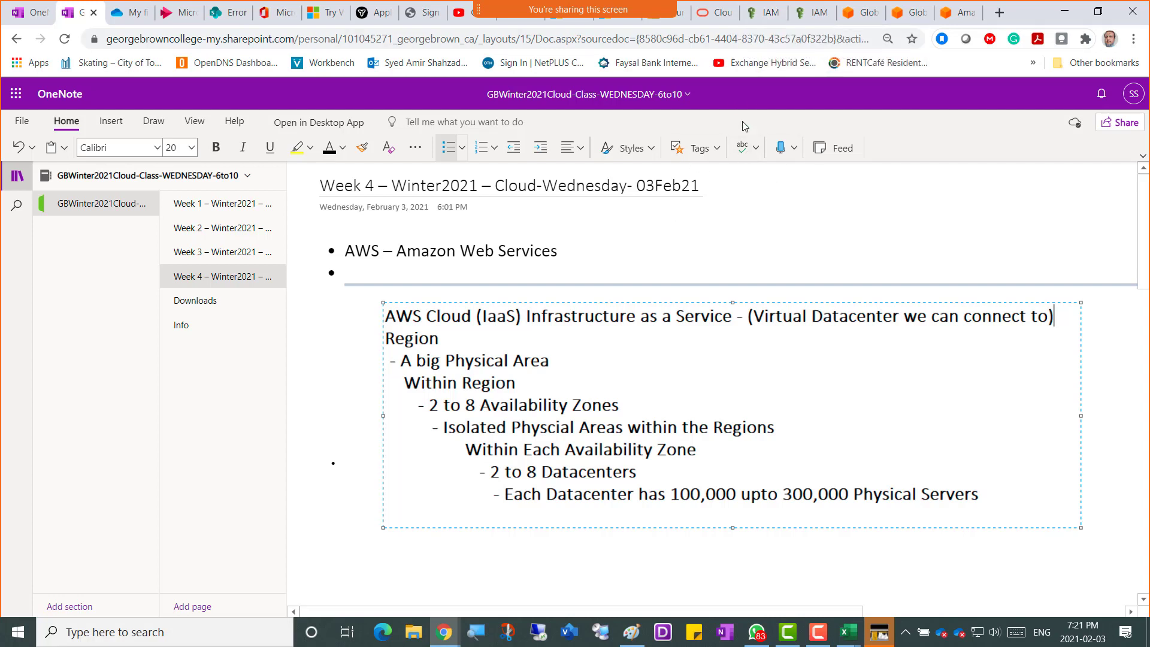
{"action": "left_click", "coordinate": [759, 23]}
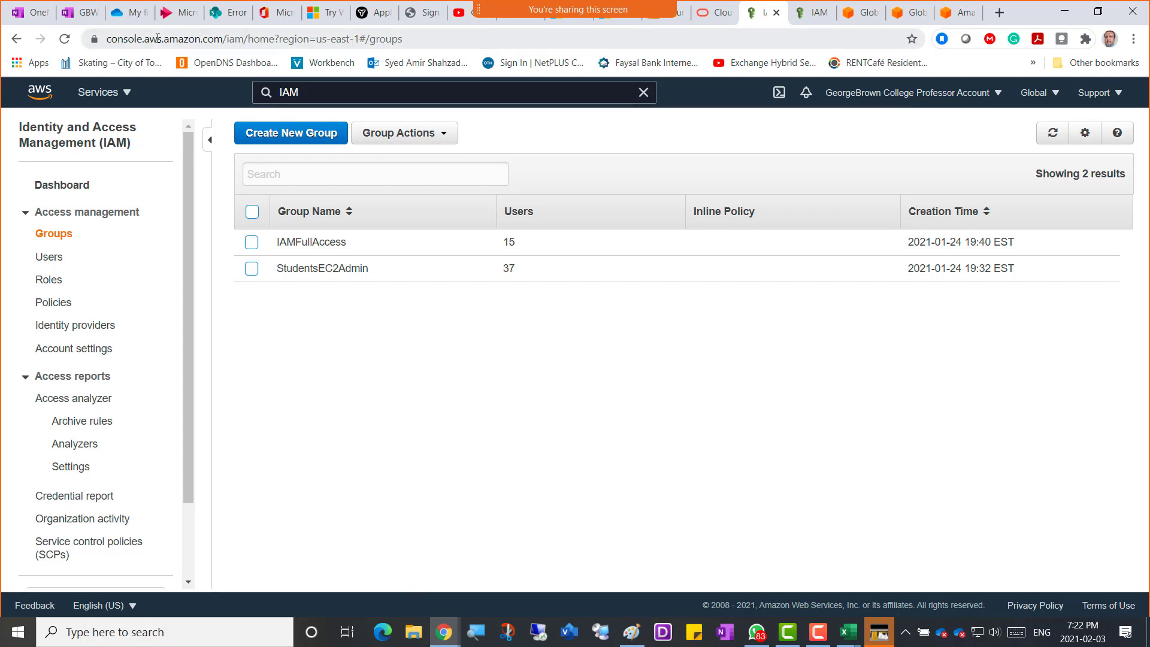
{"action": "left_click", "coordinate": [78, 12]}
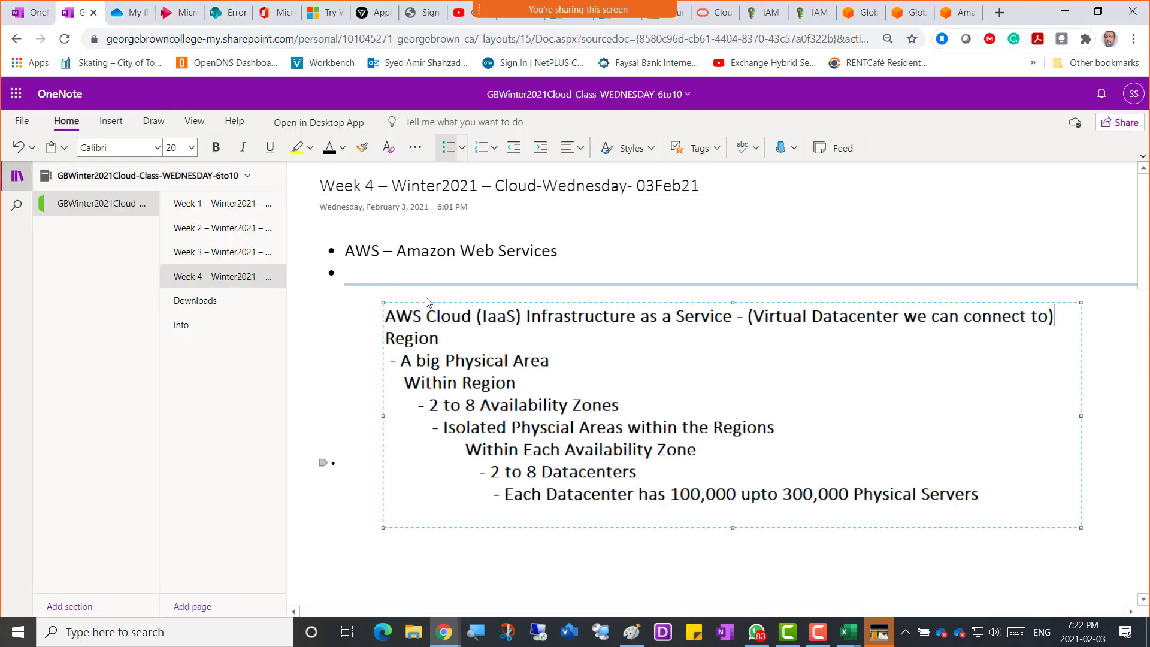
Scroll past the IAM screenshot and place the cursor on the empty bottom bullet.
{"action": "scroll", "coordinate": [427, 301], "scroll_direction": "down", "scroll_amount": 10}
{"action": "scroll", "coordinate": [426, 300], "scroll_direction": "down", "scroll_amount": 3}
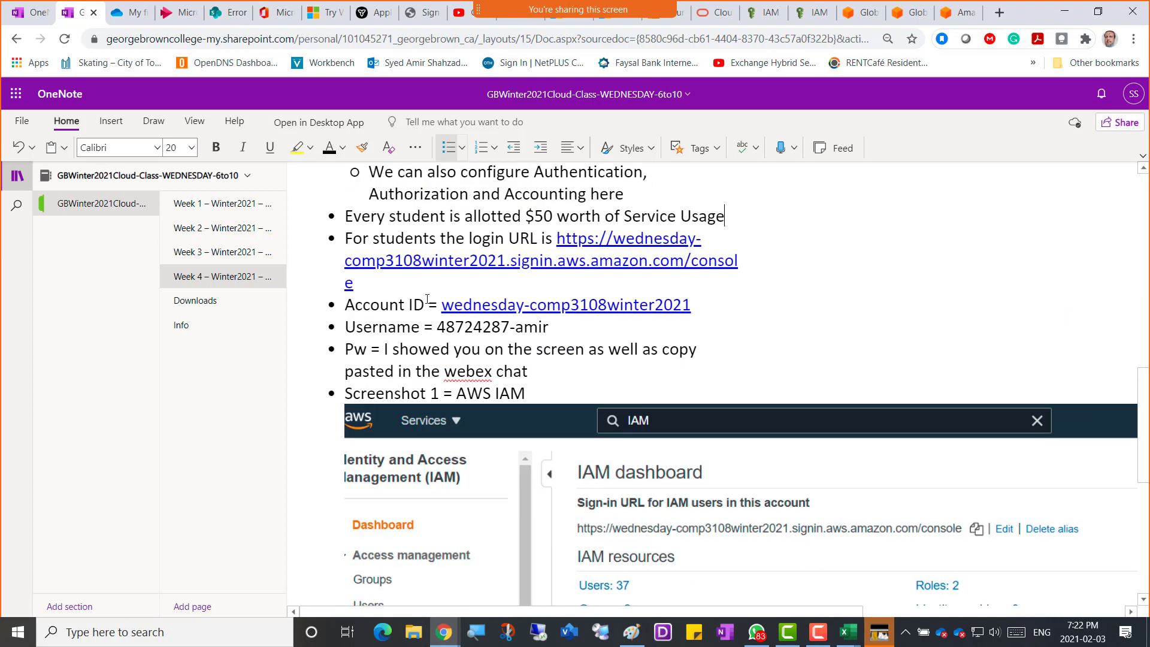
{"action": "scroll", "coordinate": [427, 301], "scroll_direction": "down", "scroll_amount": 5}
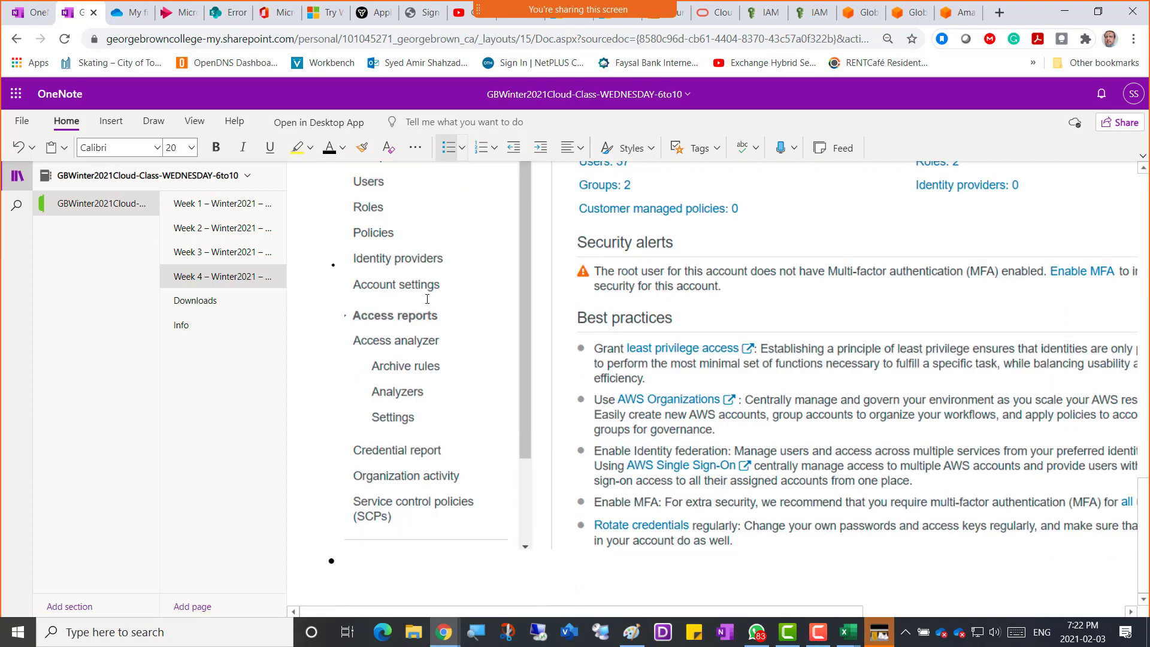
{"action": "scroll", "coordinate": [420, 335], "scroll_direction": "up", "scroll_amount": 4}
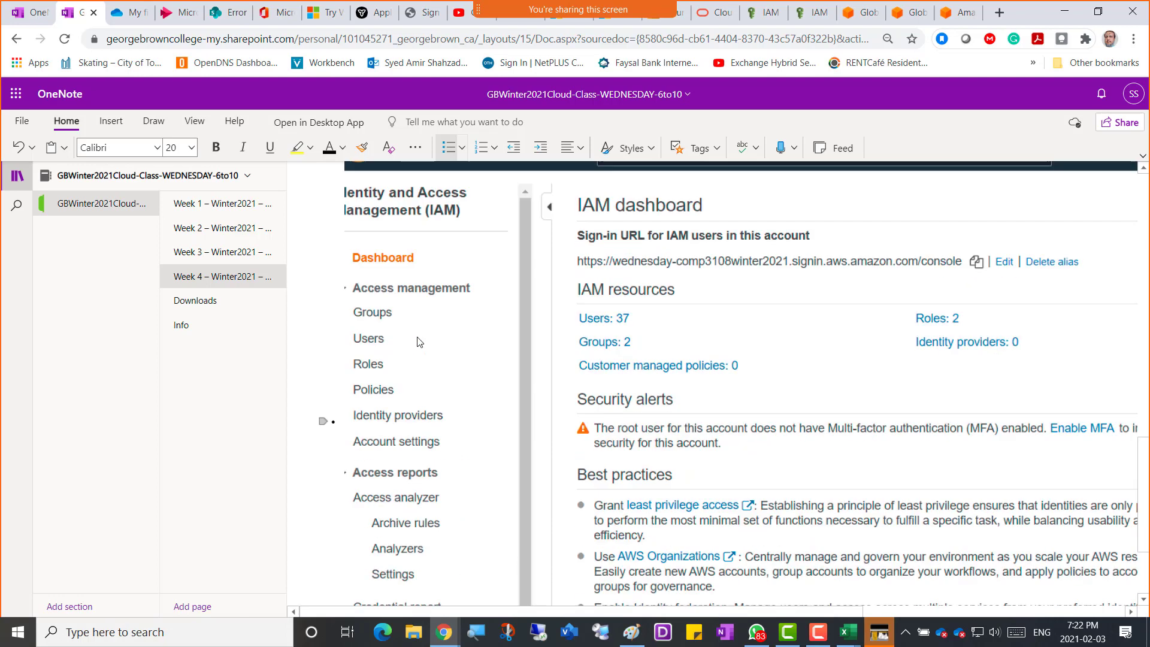
{"action": "scroll", "coordinate": [411, 303], "scroll_direction": "up", "scroll_amount": 1}
{"action": "left_click_drag", "start_coordinate": [344, 268], "coordinate": [523, 269]}
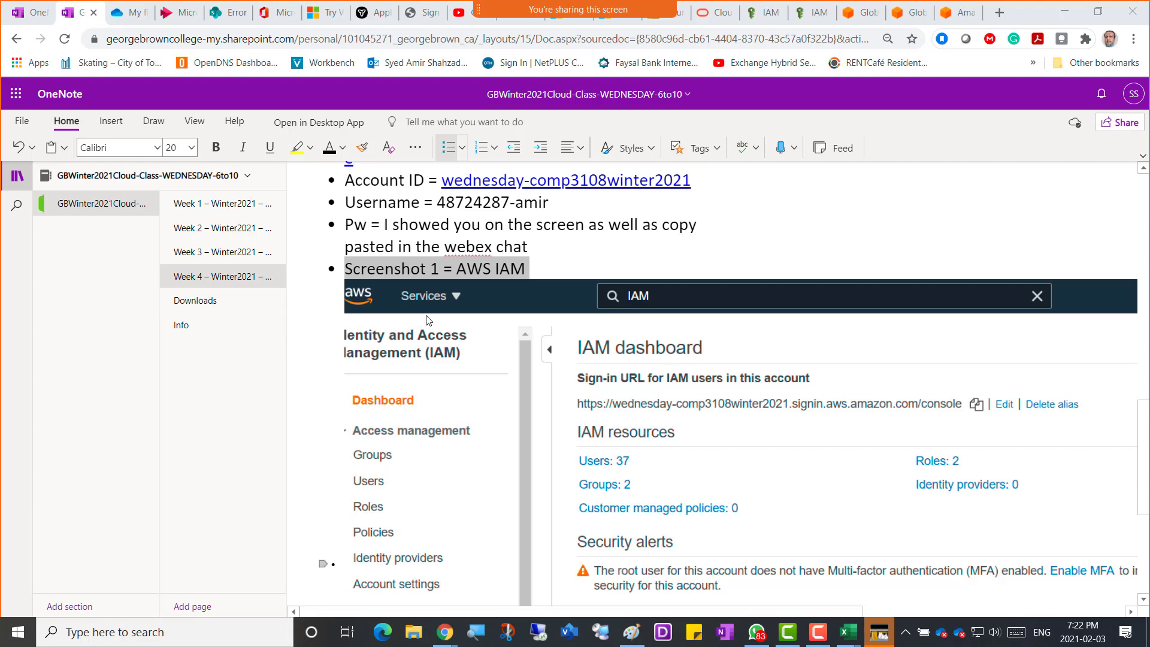
{"action": "scroll", "coordinate": [452, 286], "scroll_direction": "down", "scroll_amount": 5}
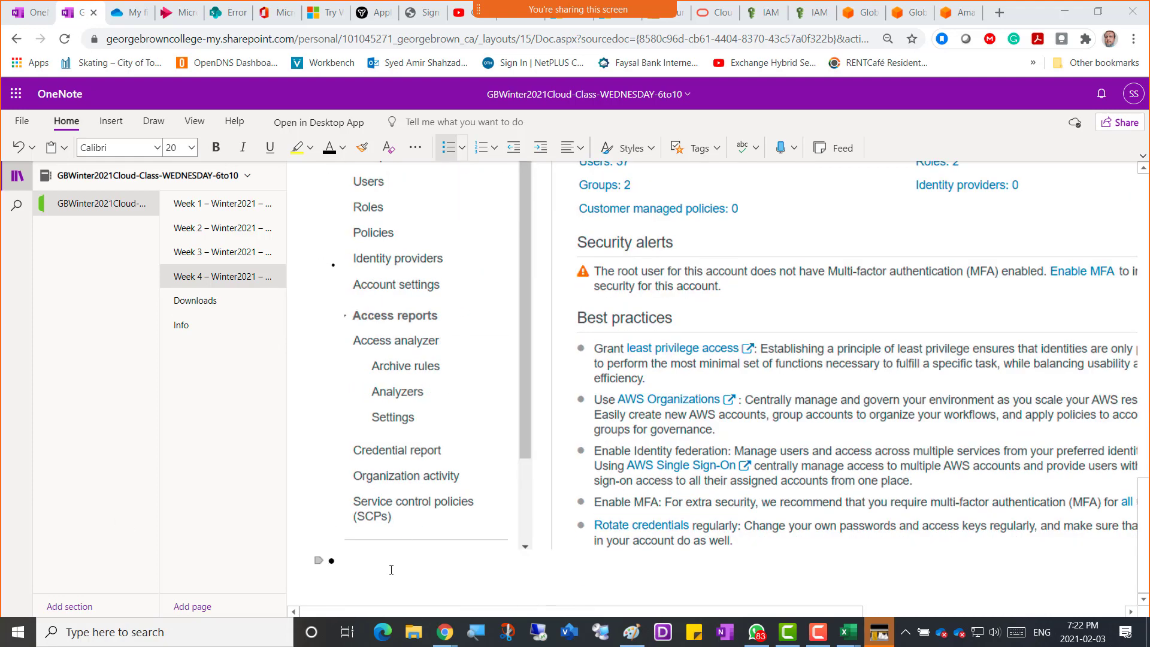
{"action": "left_click", "coordinate": [374, 562]}
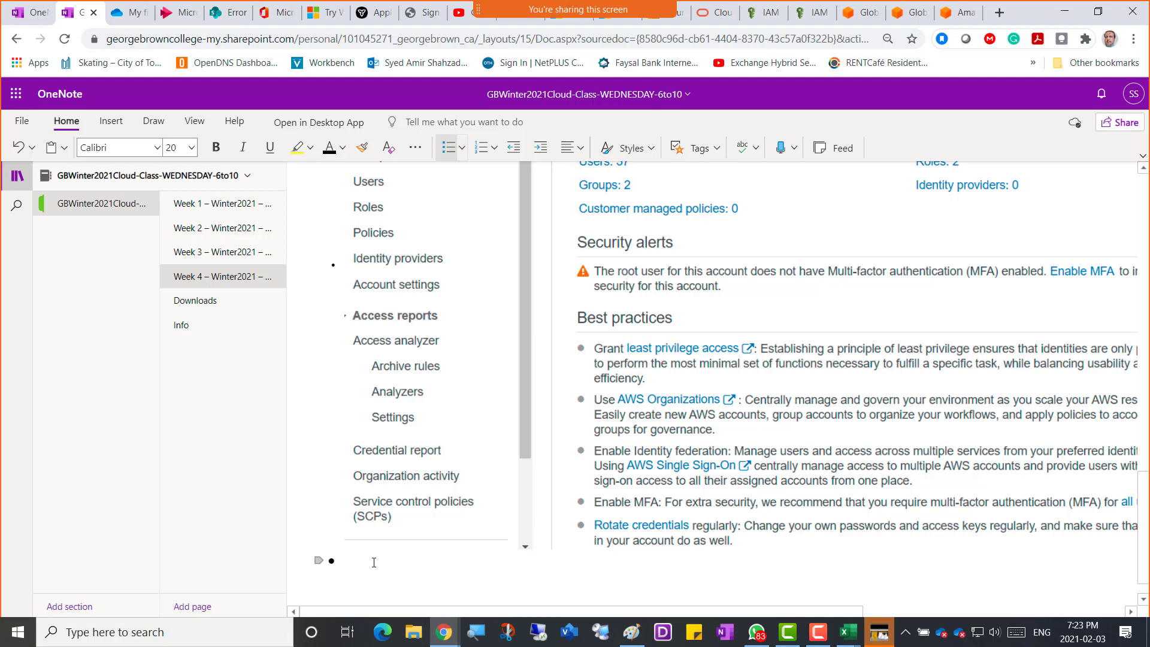
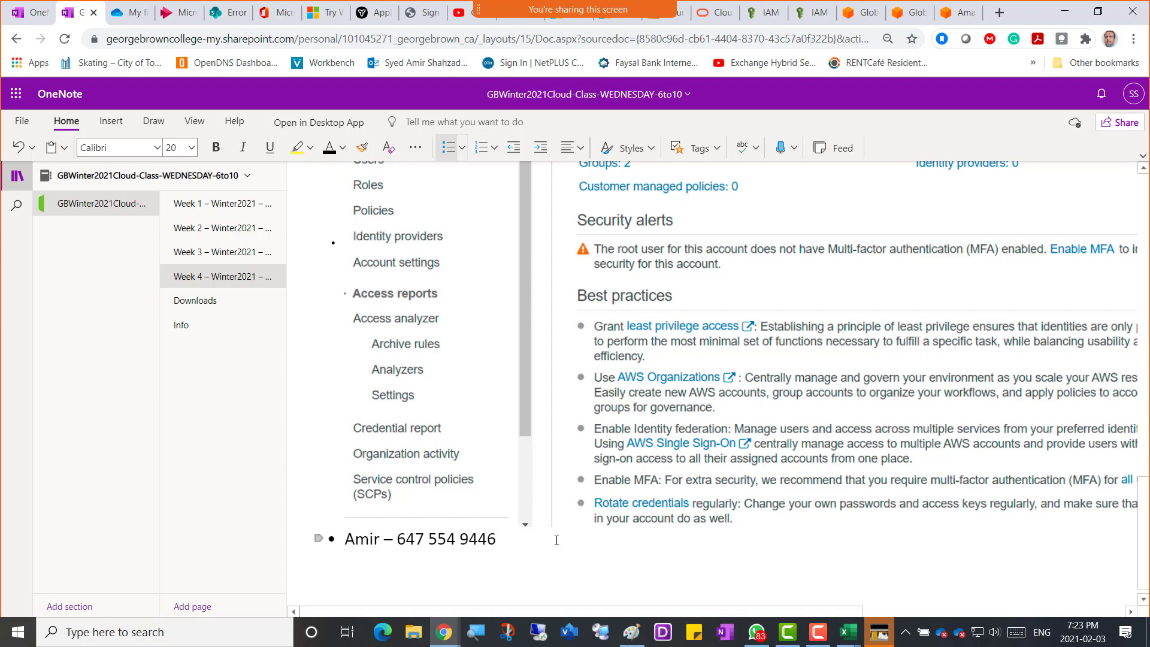
{"action": "type", "text": "– plz say hello to me :-)"}
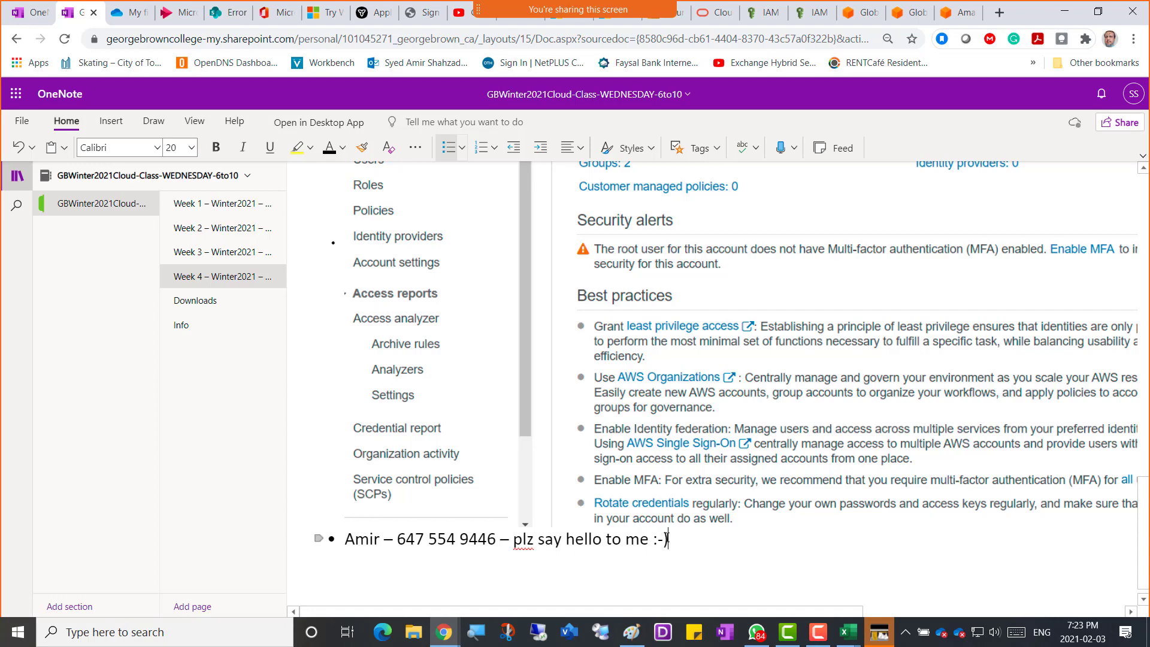
{"action": "left_click_drag", "start_coordinate": [665, 539], "coordinate": [350, 567]}
{"action": "right_click", "coordinate": [352, 566]}
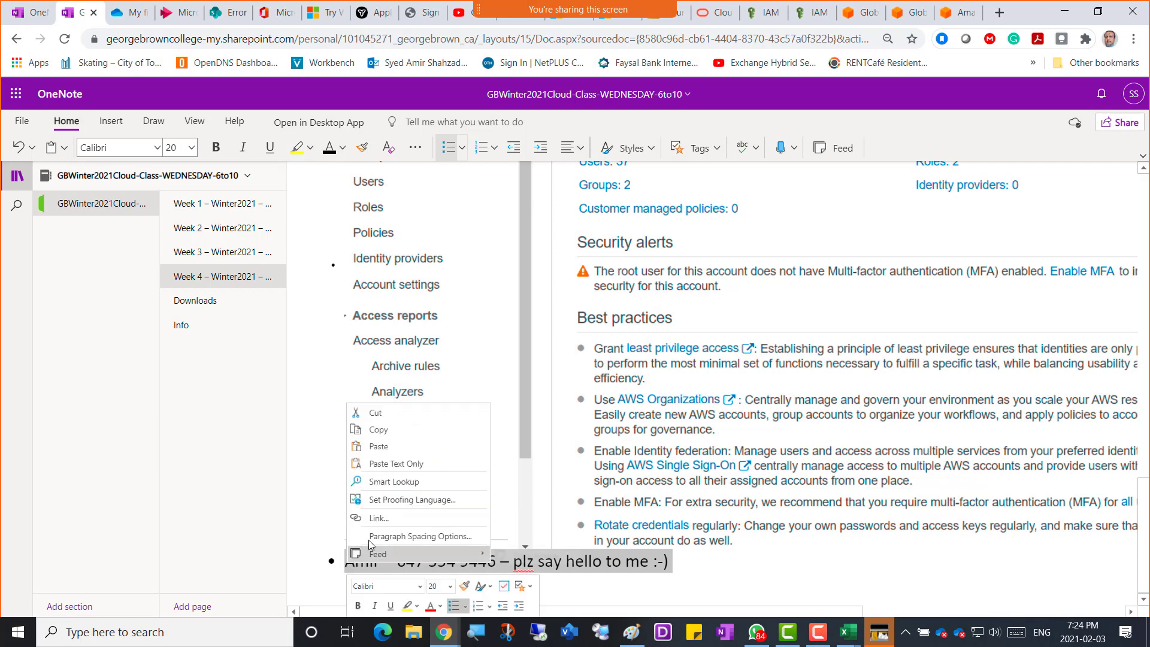
{"action": "left_click", "coordinate": [411, 440]}
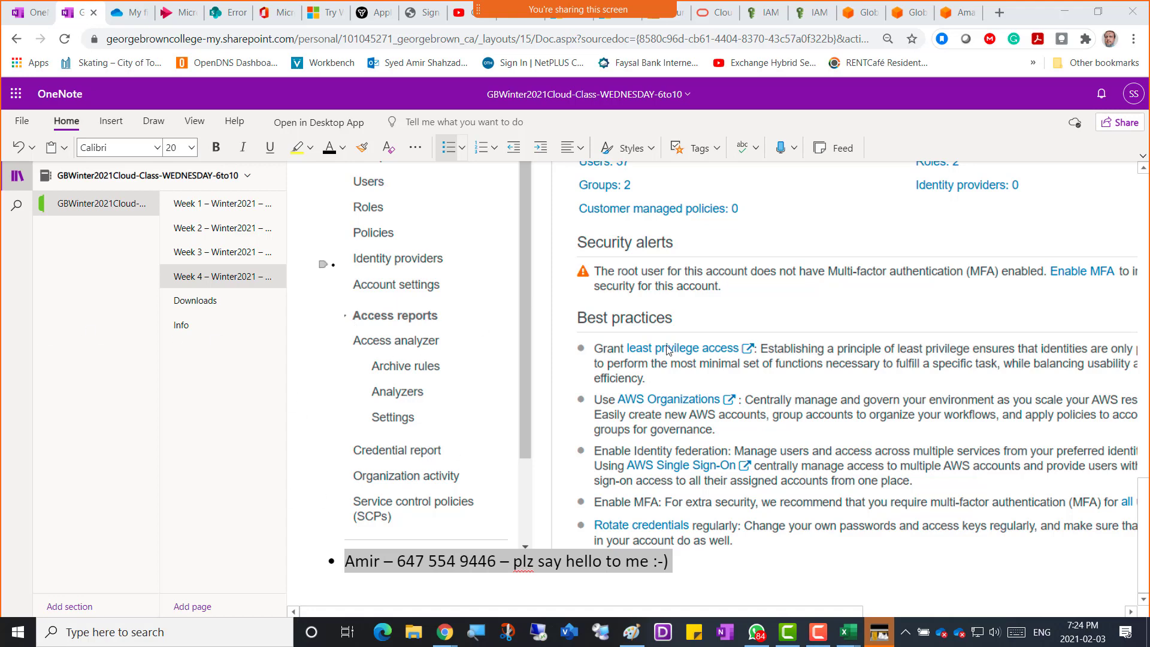
{"action": "key", "text": "alt+Tab"}
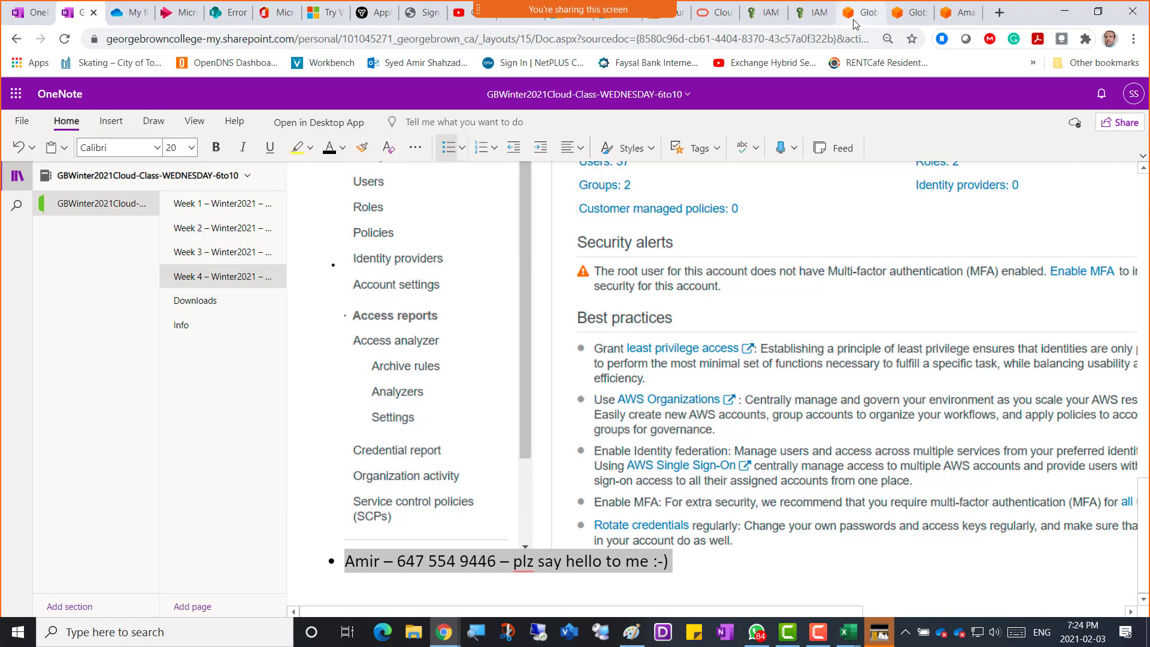
Return to the IAM Groups page and launch Create New Group at Step 1: Group Name.
{"action": "left_click", "coordinate": [763, 13]}
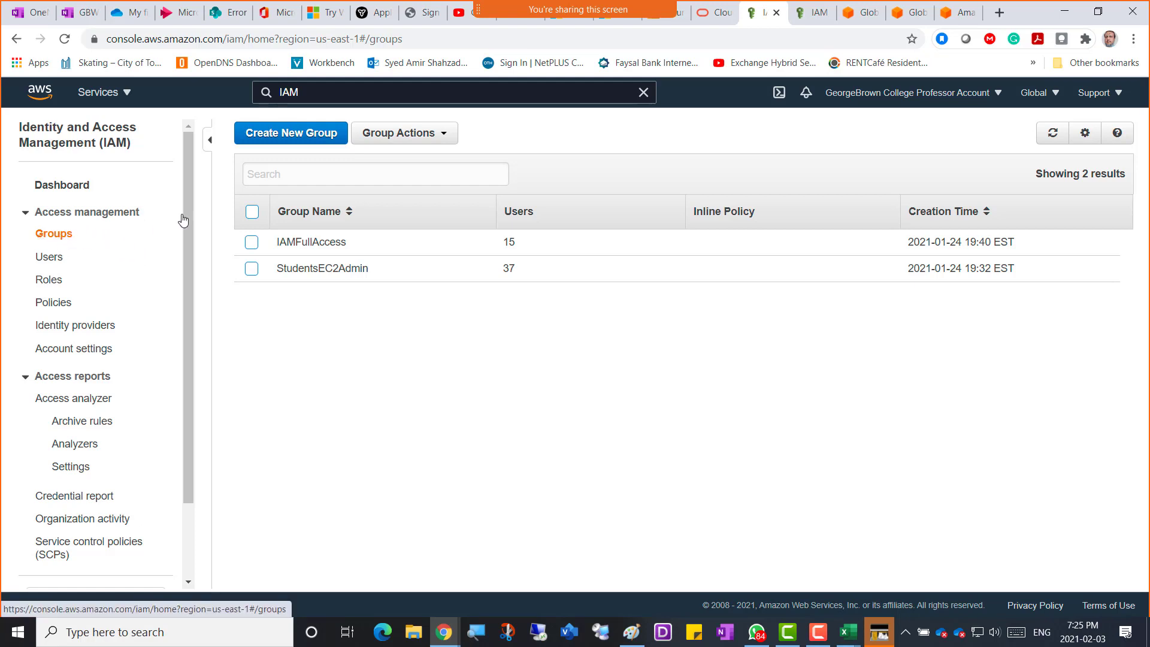
{"action": "left_click", "coordinate": [299, 143]}
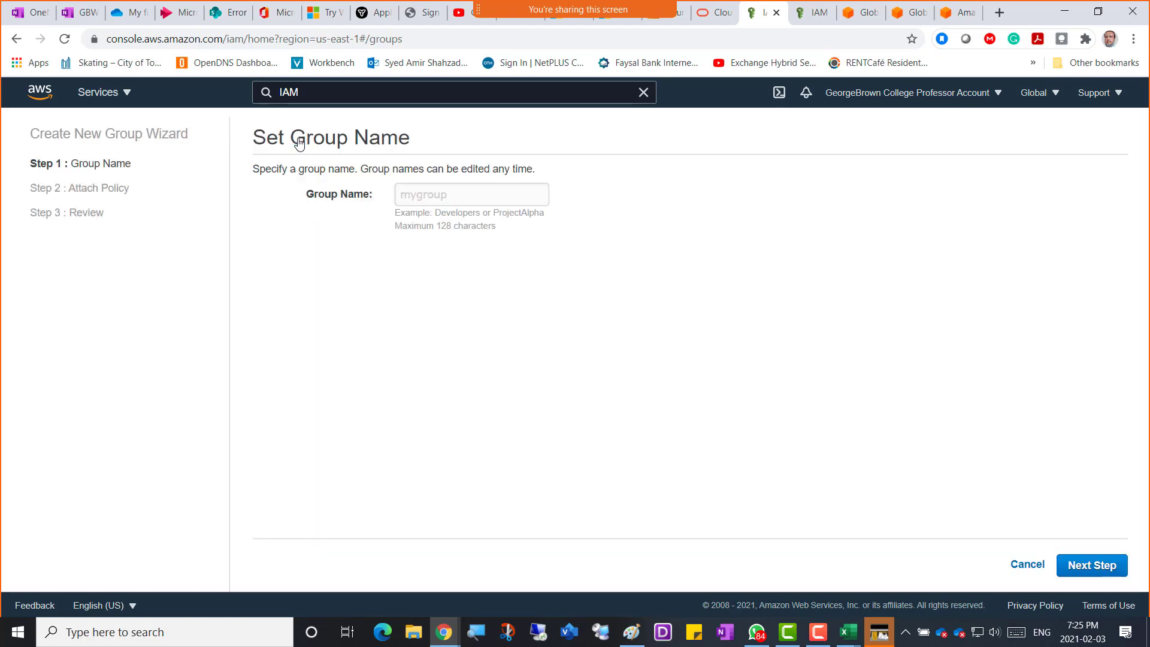
Name the group with the first name plus '-SalesGroup' and proceed to attaching policies.
{"action": "left_click", "coordinate": [427, 198]}
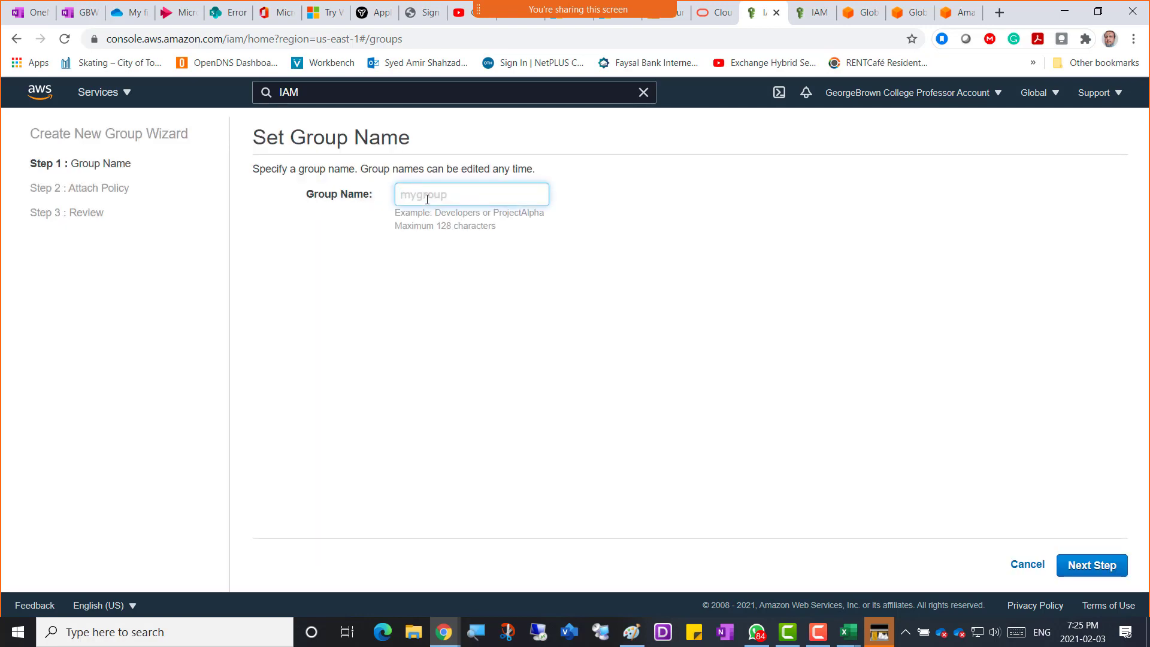
{"action": "type", "text": "amir-SalesGroup"}
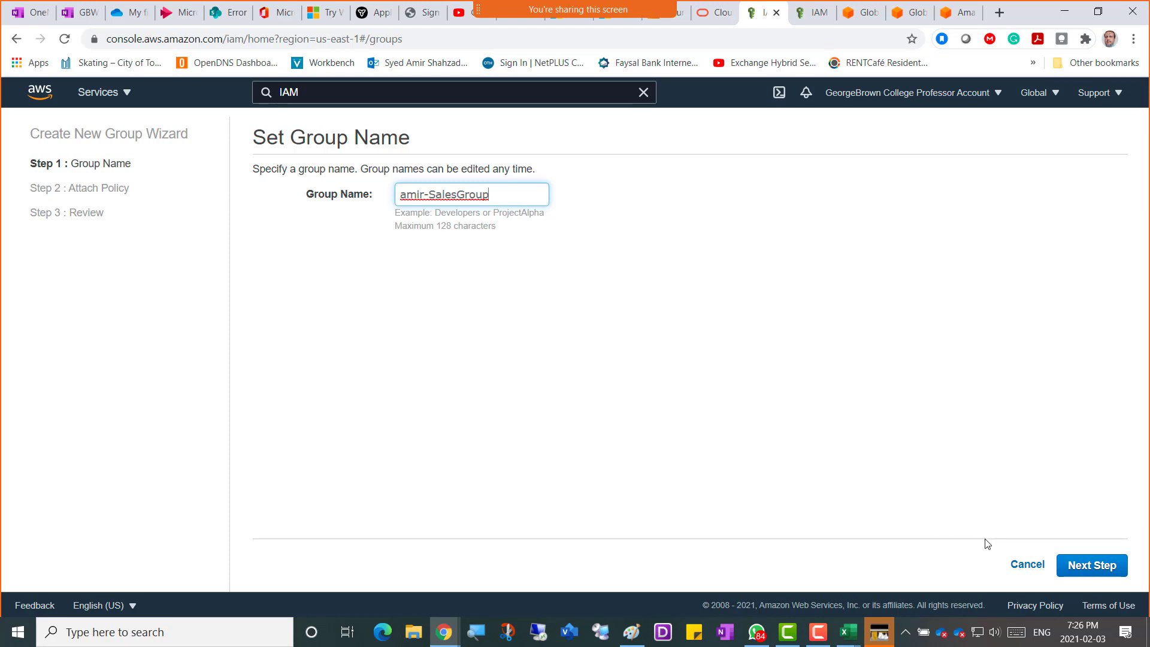
{"action": "left_click", "coordinate": [1091, 567]}
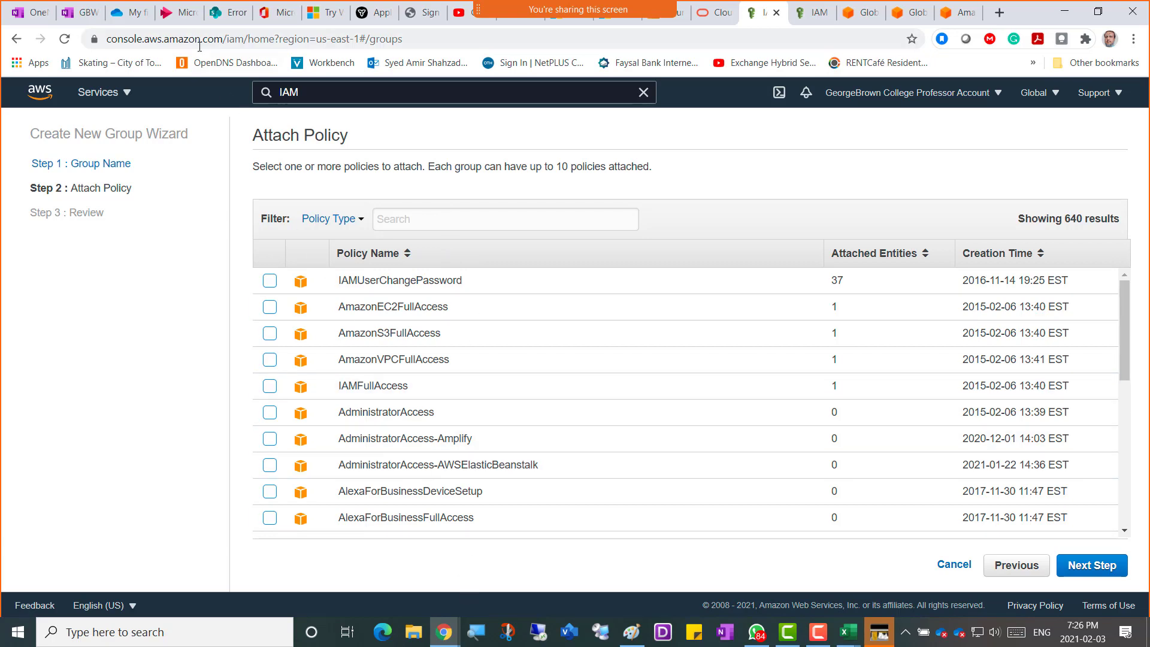
Add a new bullet 'AWS POlicy is a collection of Permissions' at the end of the notes.
{"action": "left_click", "coordinate": [76, 12]}
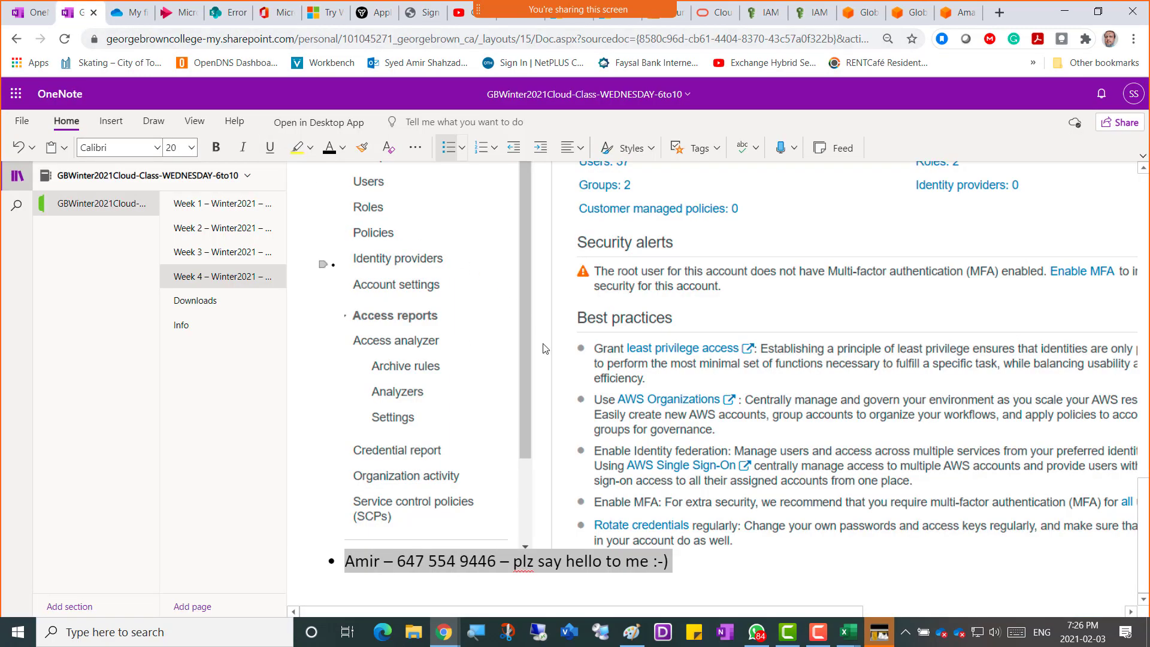
{"action": "left_click", "coordinate": [705, 559]}
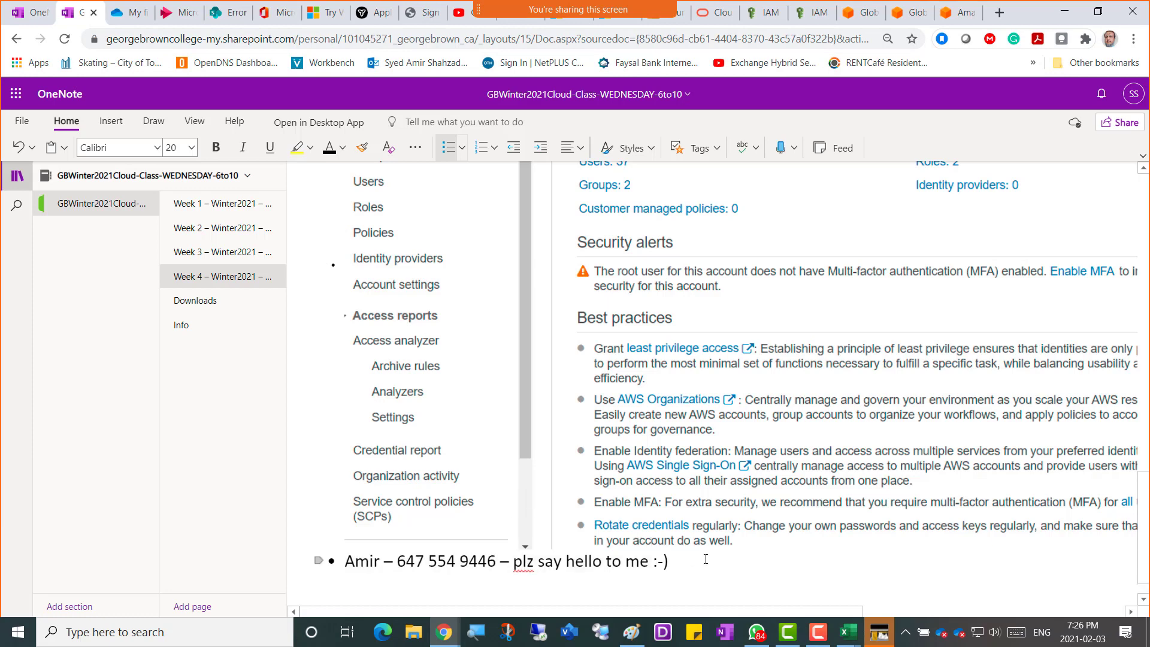
{"action": "key", "text": "Return"}
{"action": "type", "text": "A"}
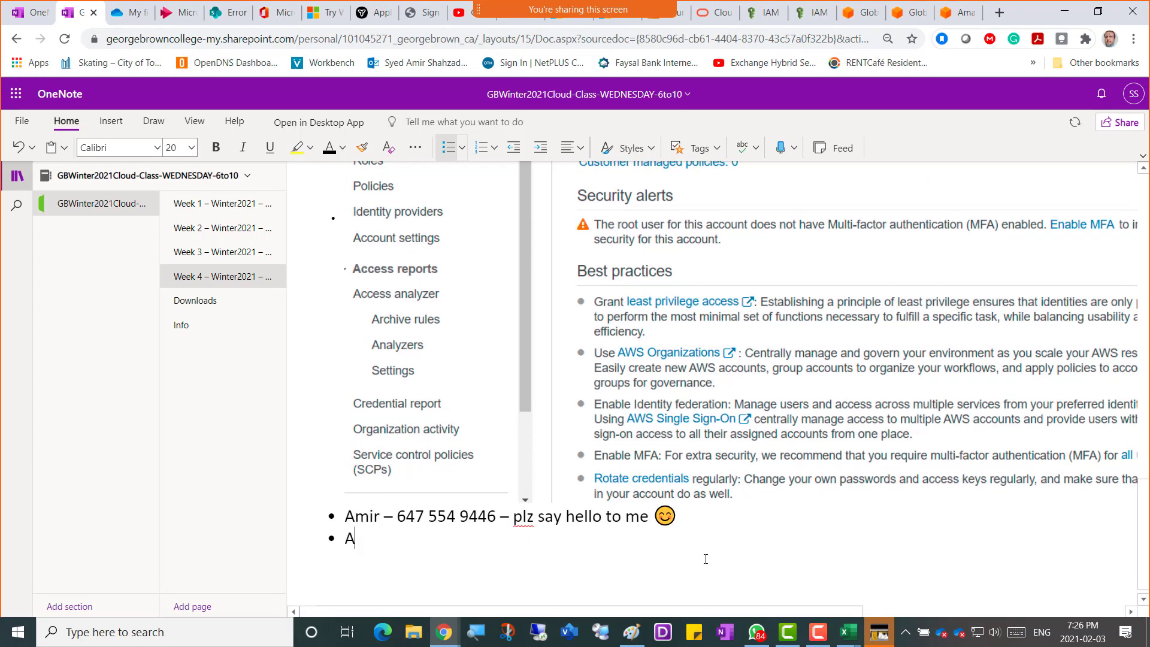
{"action": "type", "text": "WS POlicy is a collection"}
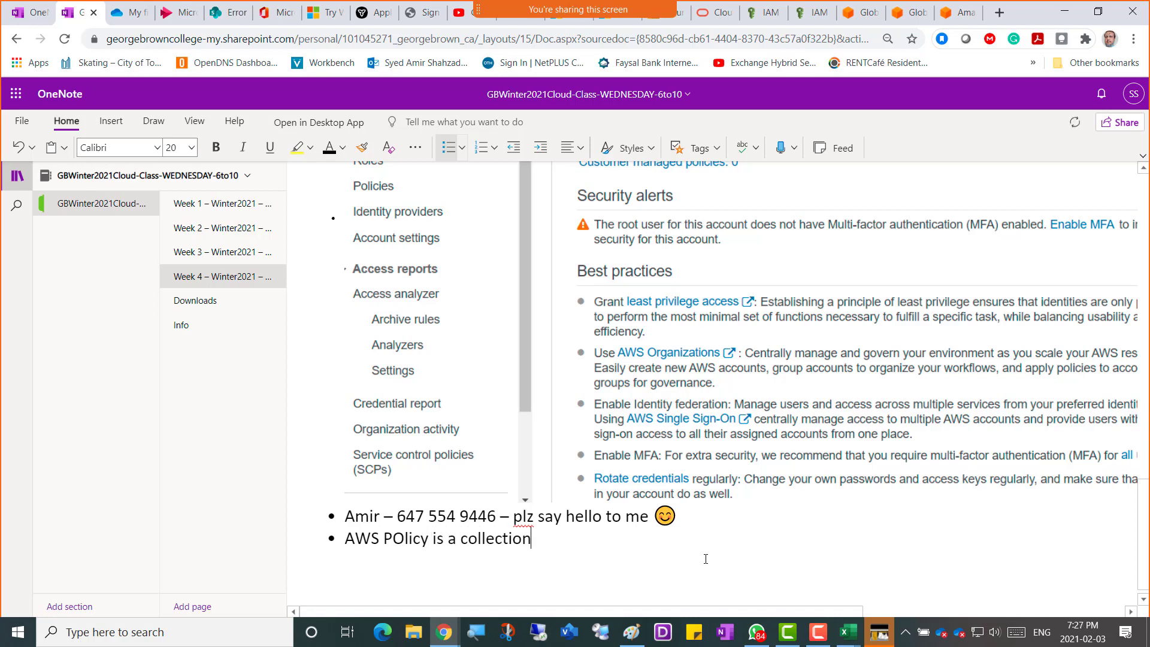
{"action": "type", "text": " of Permissions"}
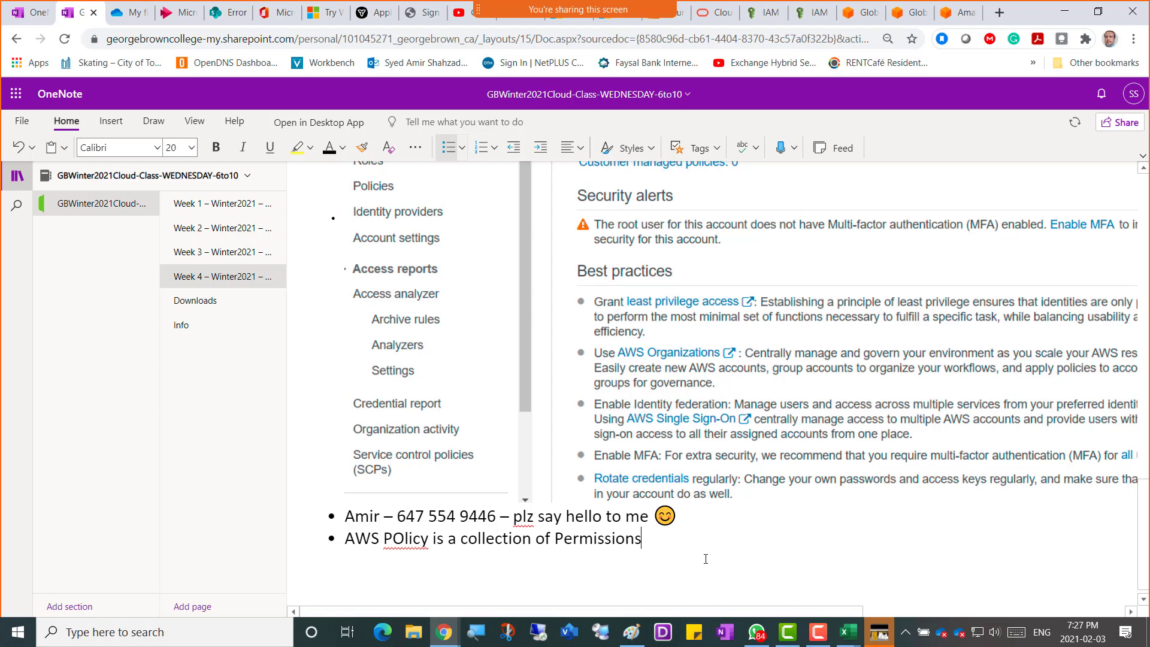
Add sub-points: policies attach to a User or Group, custom policies, 200+ services.
{"action": "key", "text": "Return"}
{"action": "key", "text": "Tab"}
{"action": "type", "text": "We c"}
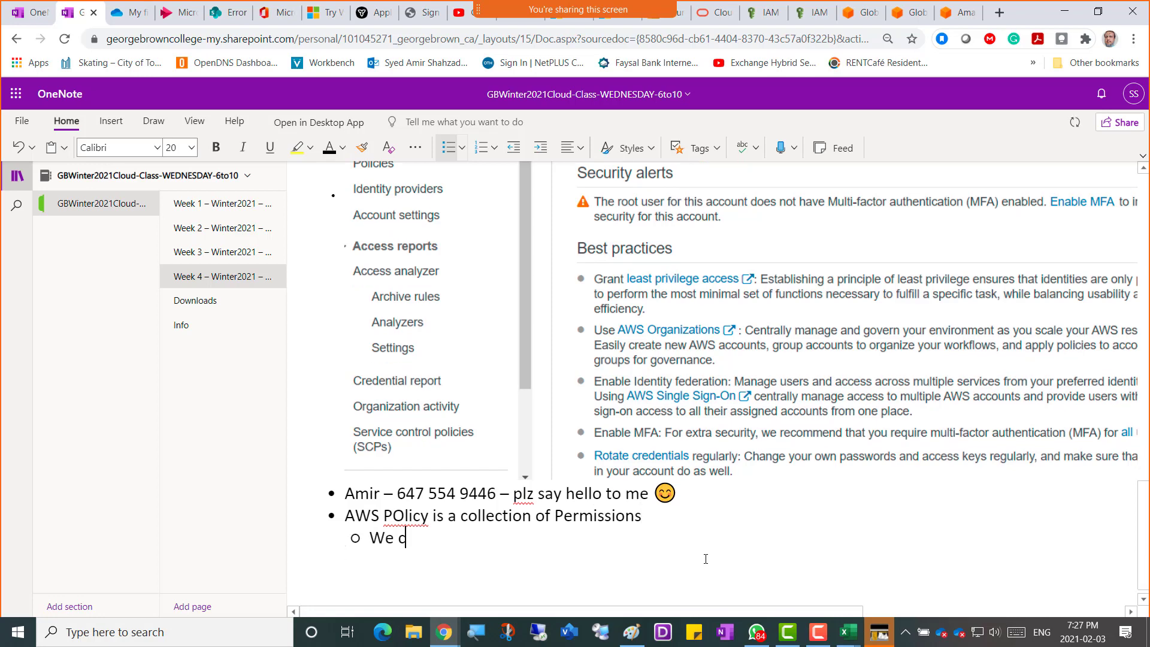
{"action": "type", "text": "an connect policy to"}
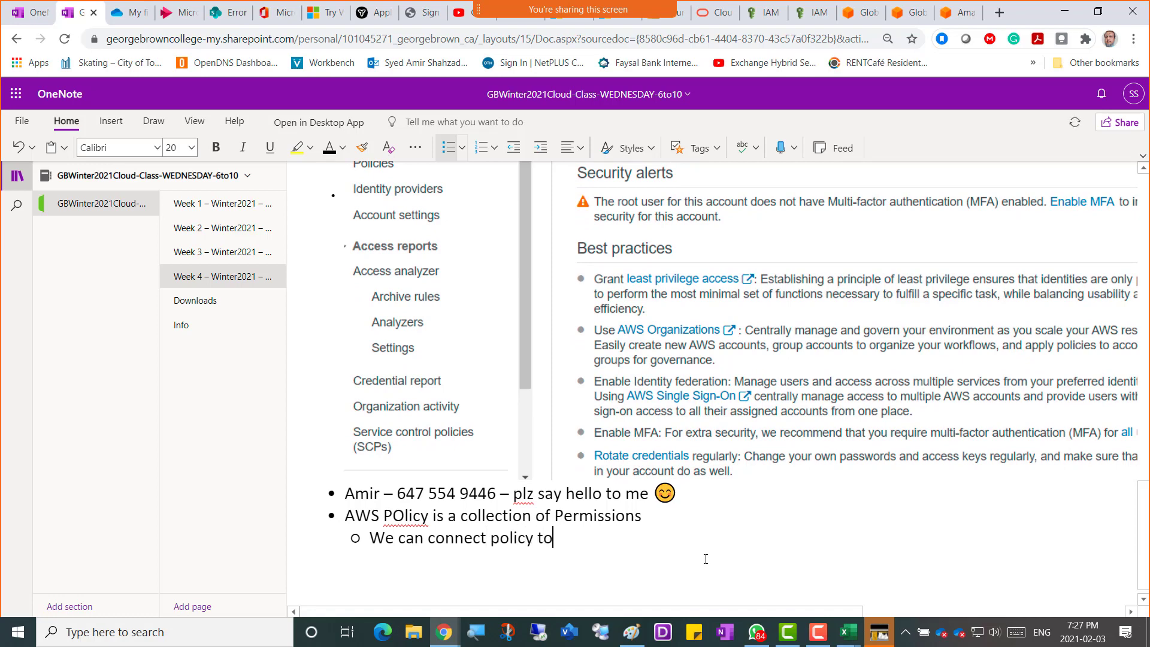
{"action": "type", "text": " a User "}
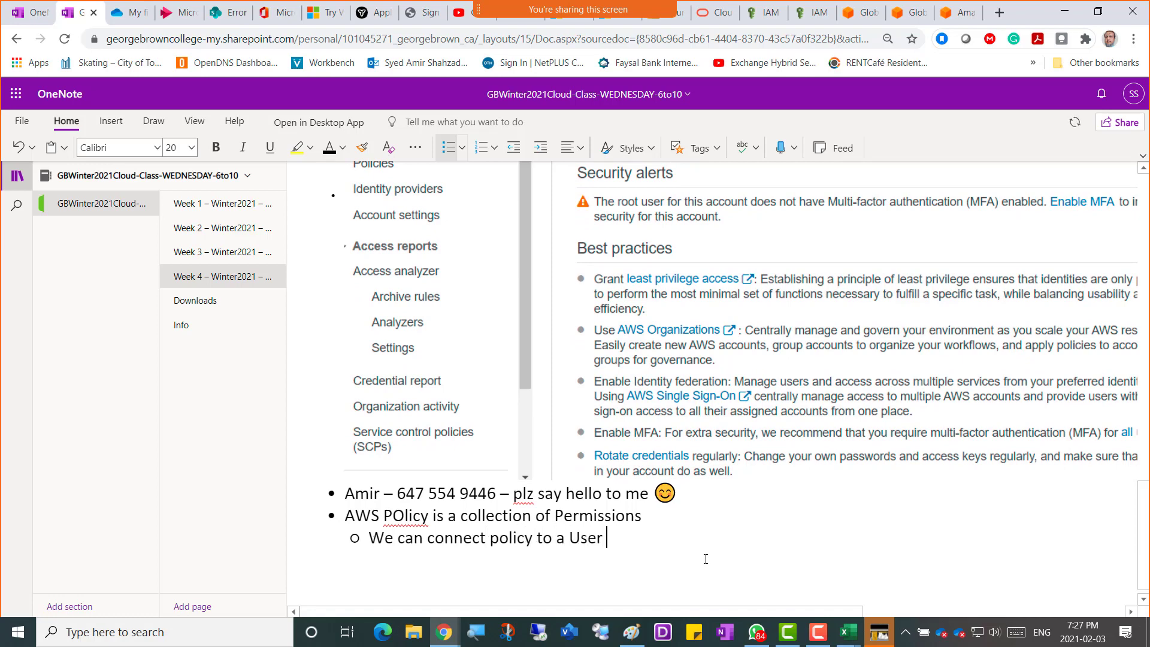
{"action": "type", "text": "or a Group"}
{"action": "key", "text": "Return"}
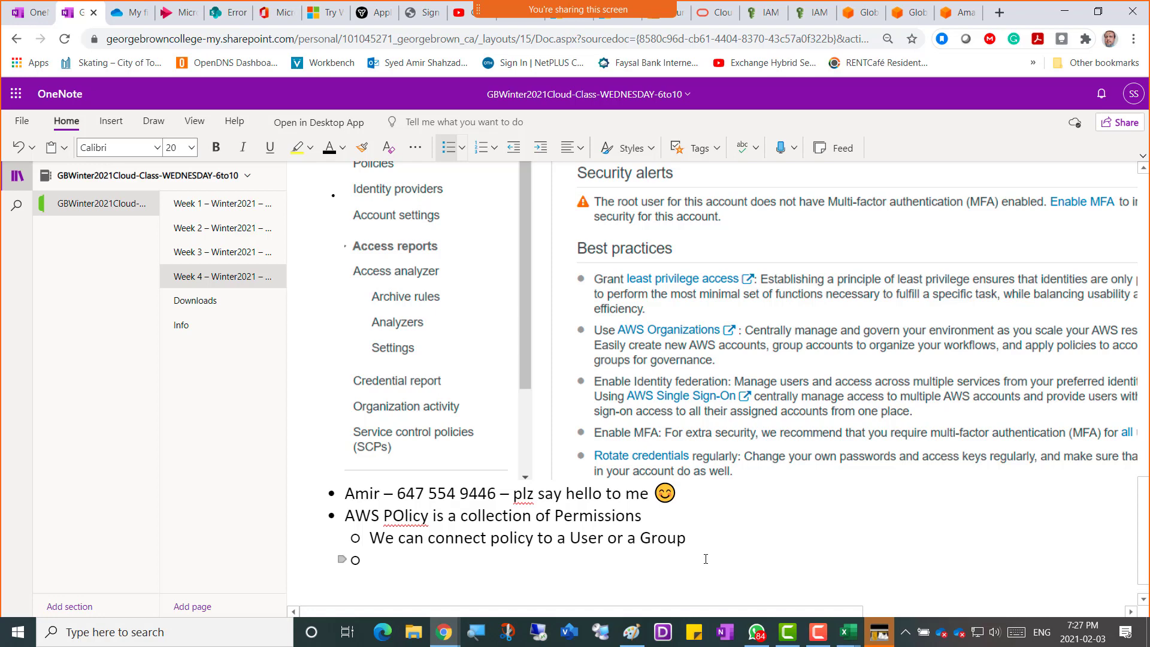
{"action": "type", "text": "We can cr"}
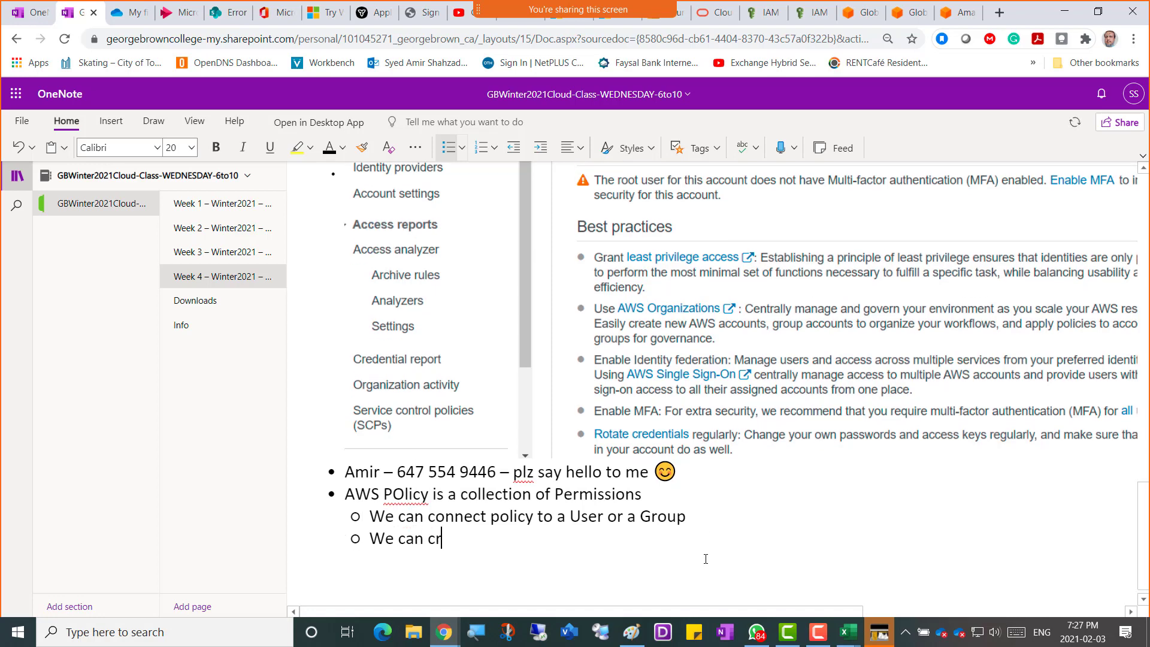
{"action": "type", "text": "eate our own custom polic"}
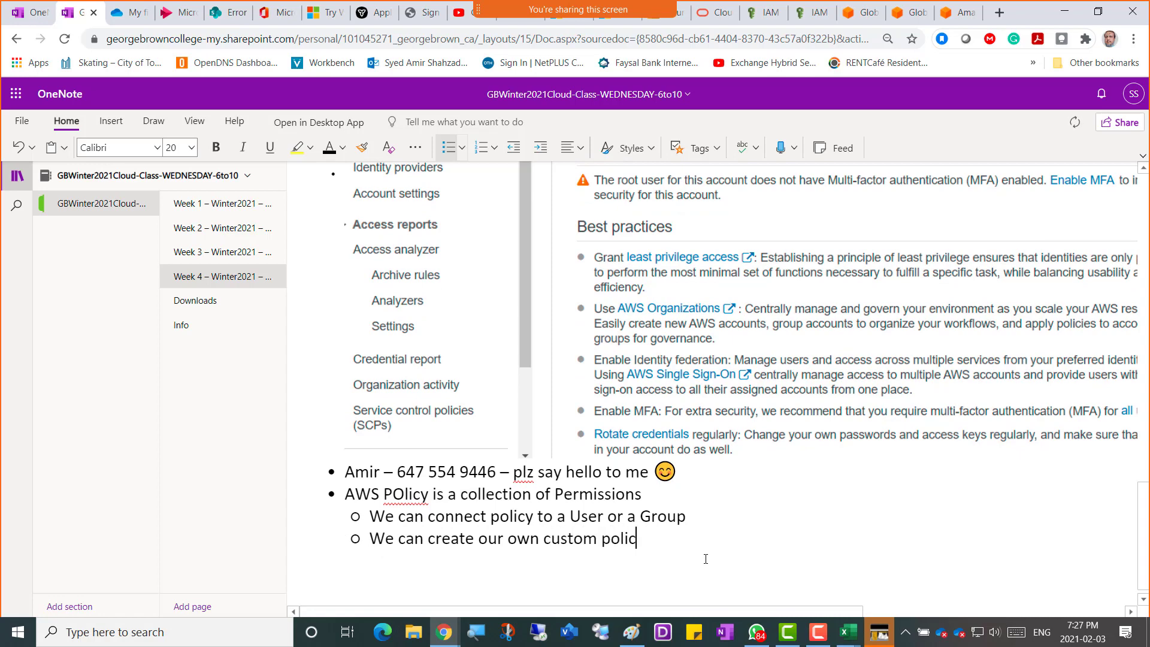
{"action": "type", "text": "ies as well"}
{"action": "key", "text": "Return"}
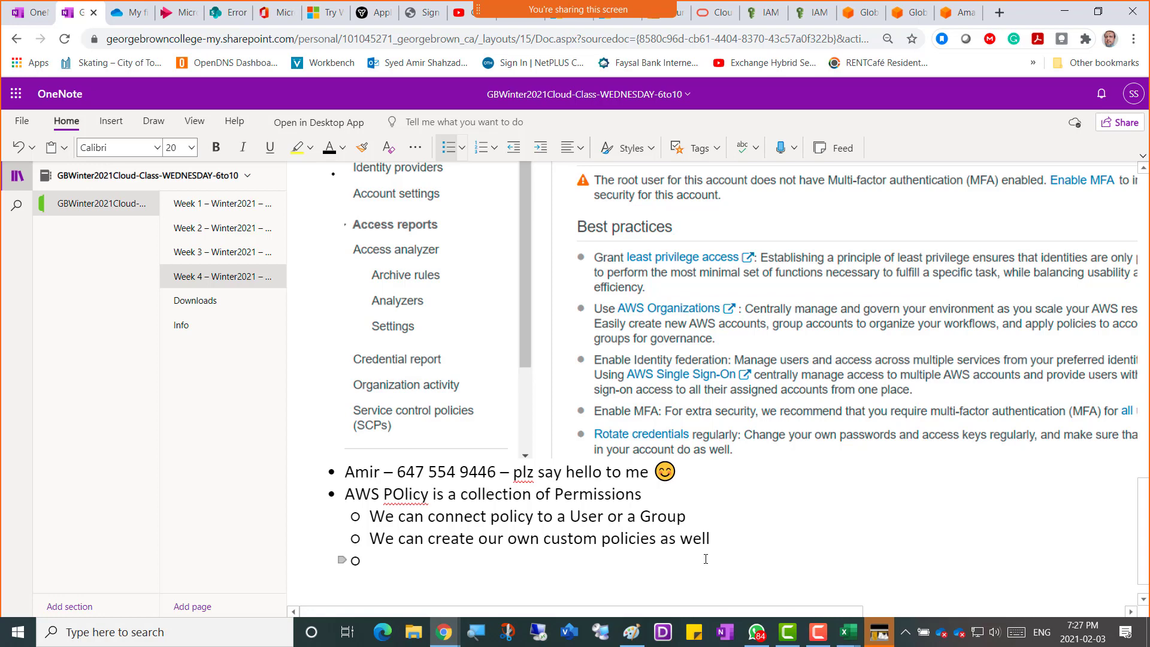
{"action": "type", "text": "There are ma"}
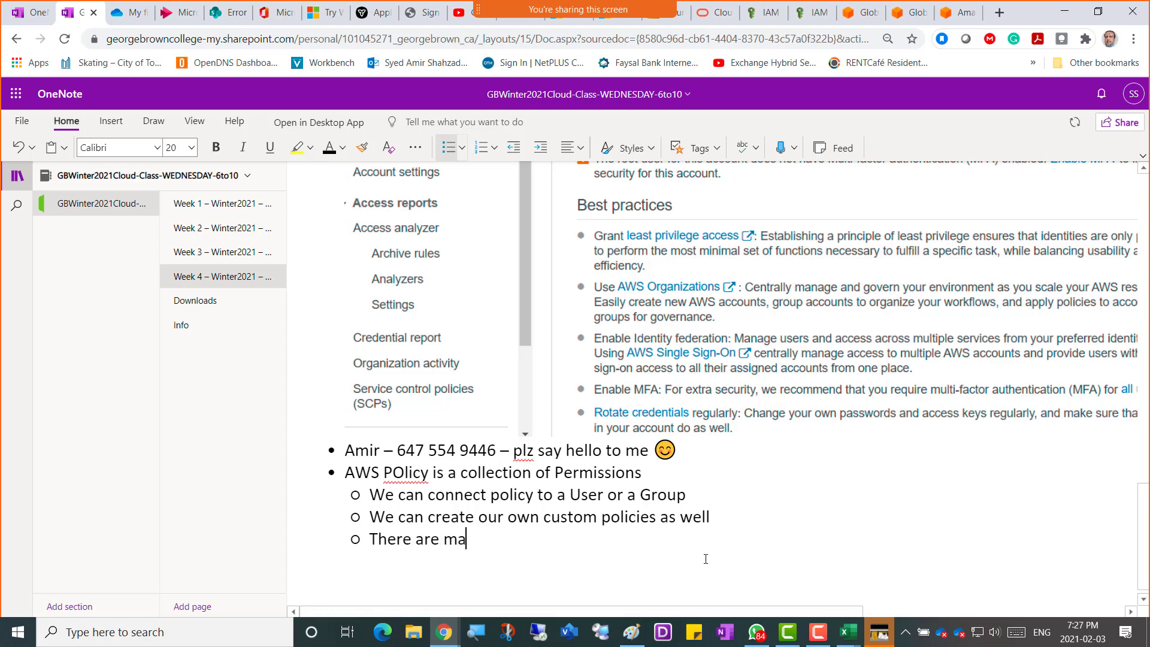
{"action": "type", "text": "ny policies for 2"}
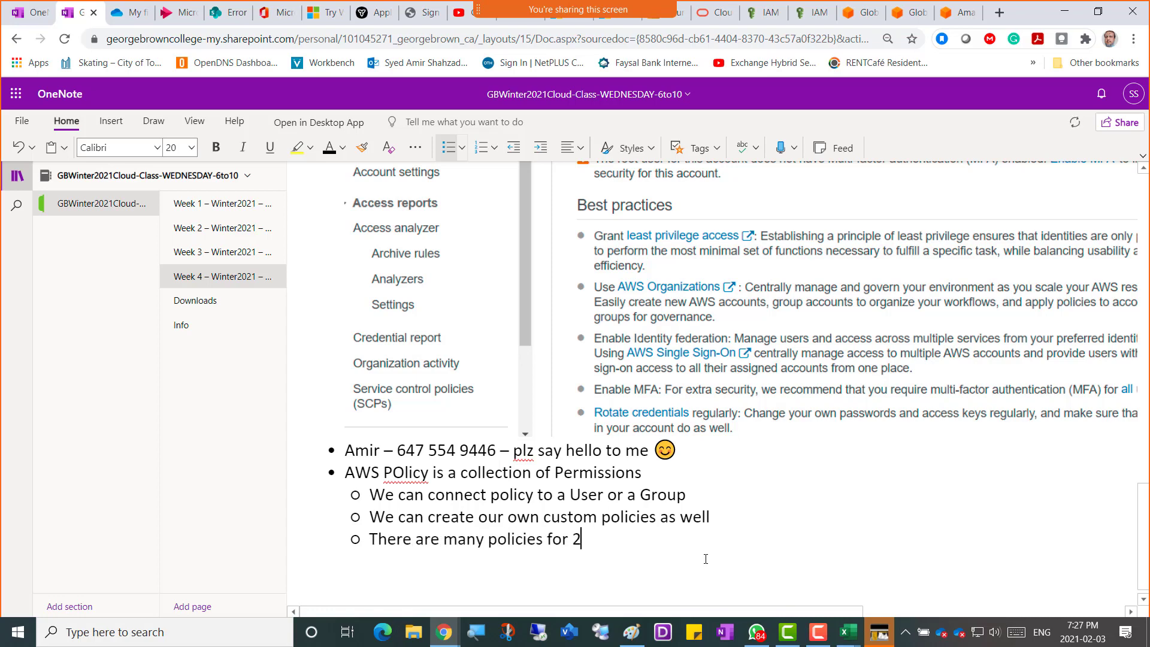
{"action": "type", "text": "00"}
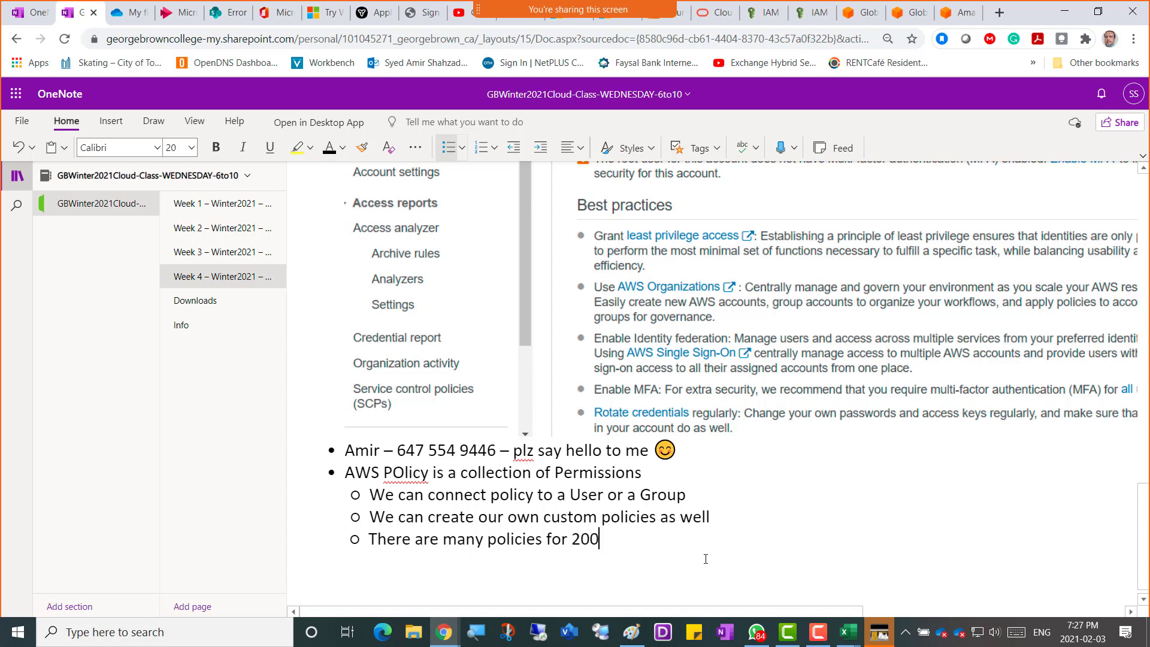
{"action": "type", "text": "+ services "}
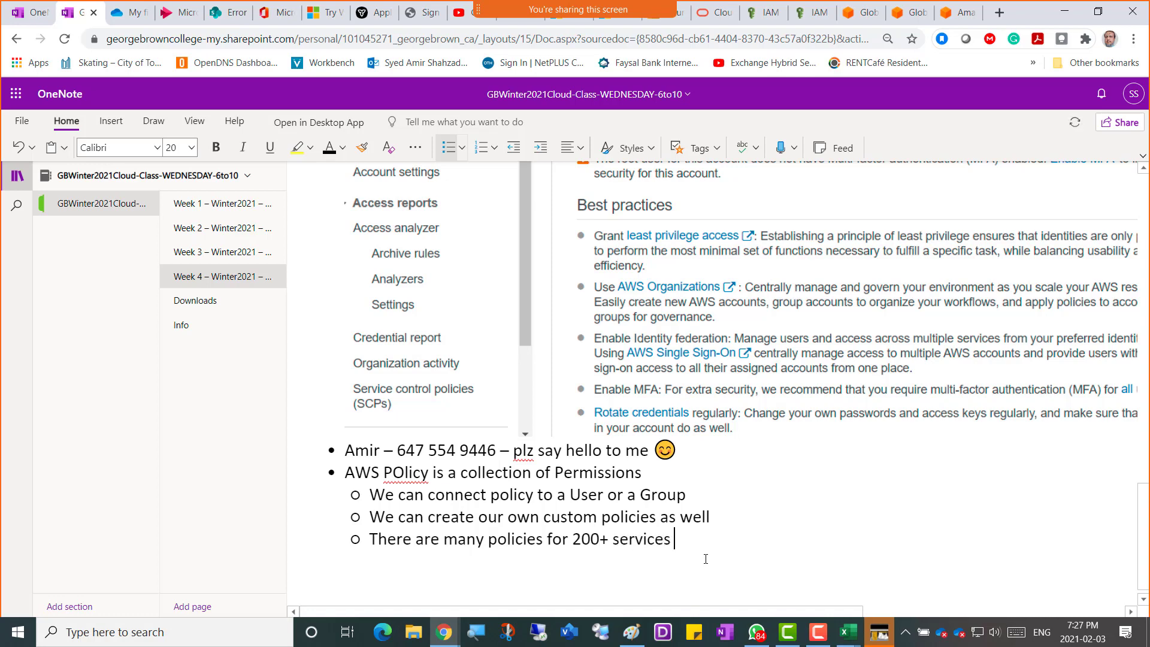
{"action": "type", "text": "in AWS"}
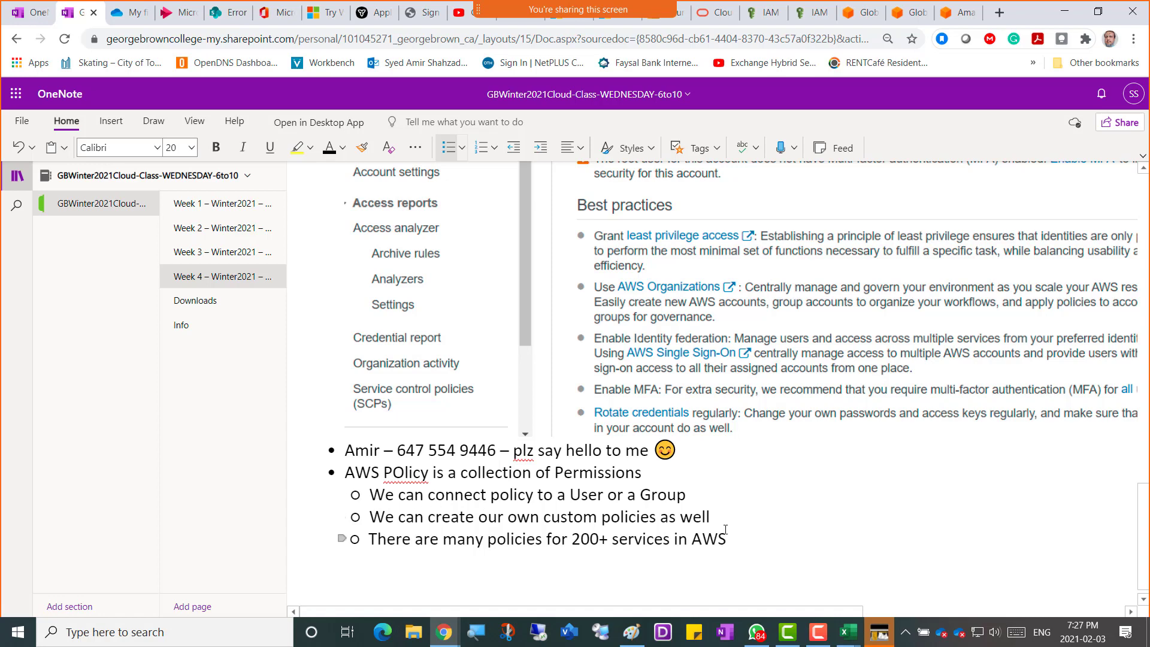
{"action": "key", "text": "alt+Tab"}
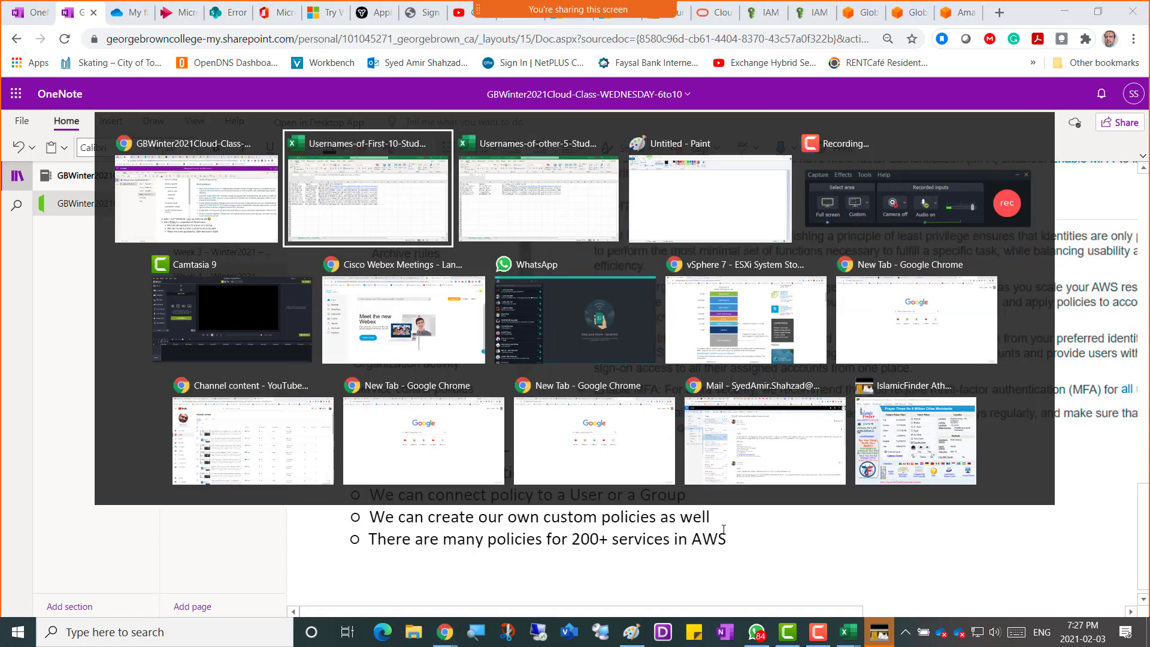
{"action": "key", "text": "alt+Tab"}
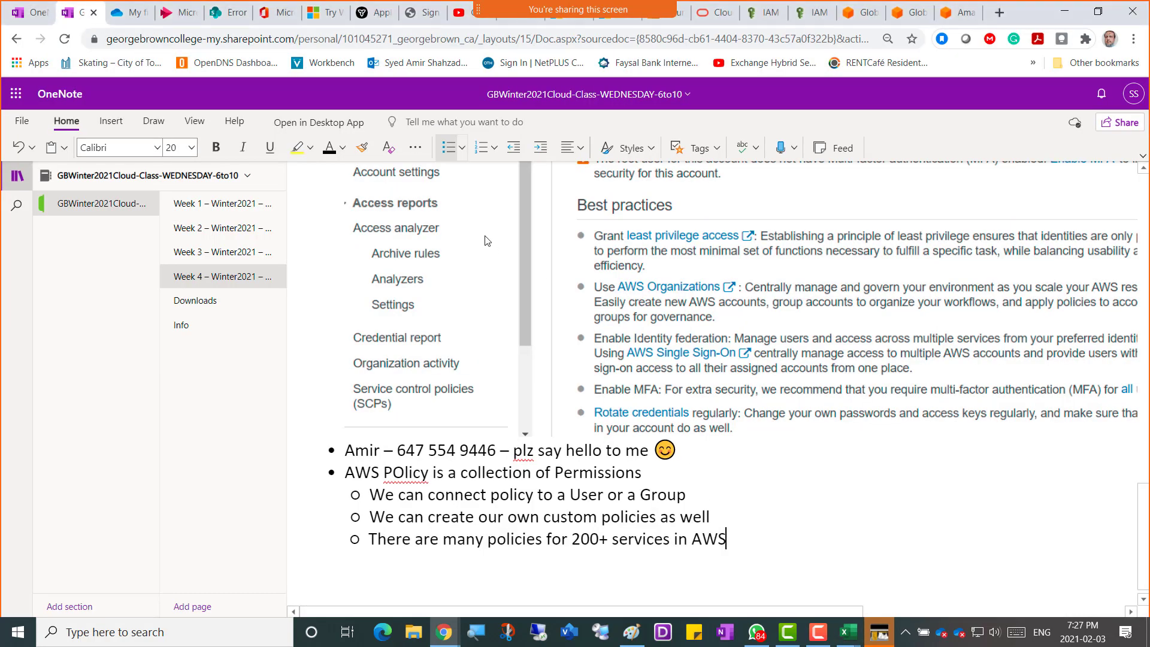
Scroll through the 640 policies listed in the group wizard's Attach Policy step.
{"action": "left_click", "coordinate": [765, 13]}
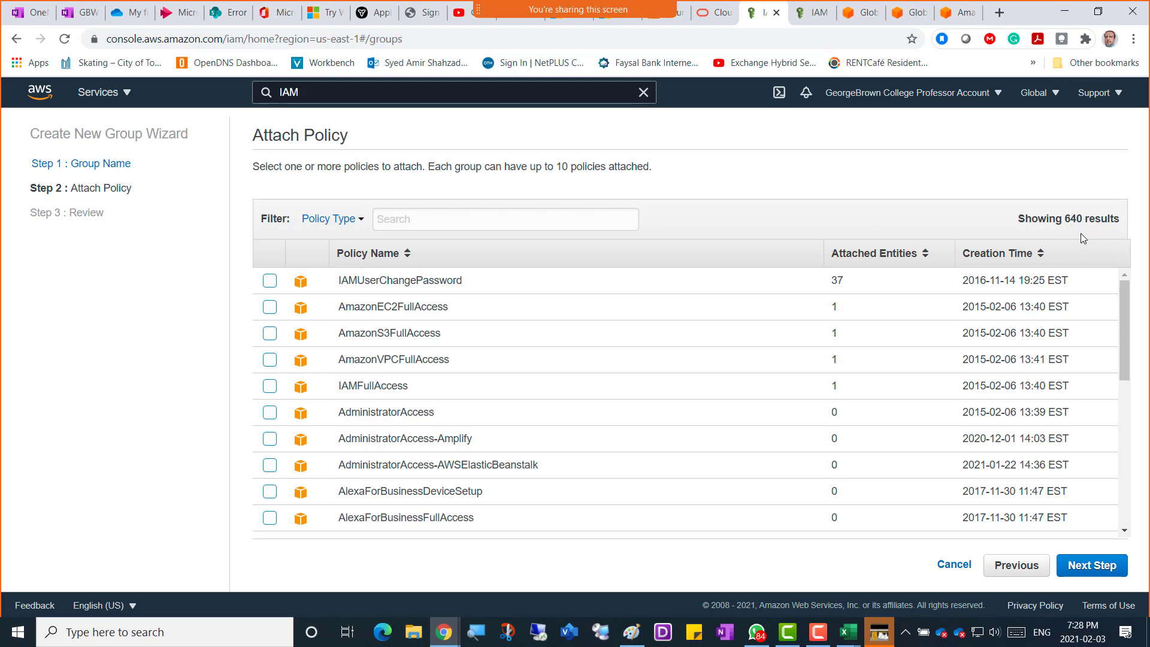
{"action": "scroll", "coordinate": [1125, 314], "scroll_direction": "down", "scroll_amount": 5}
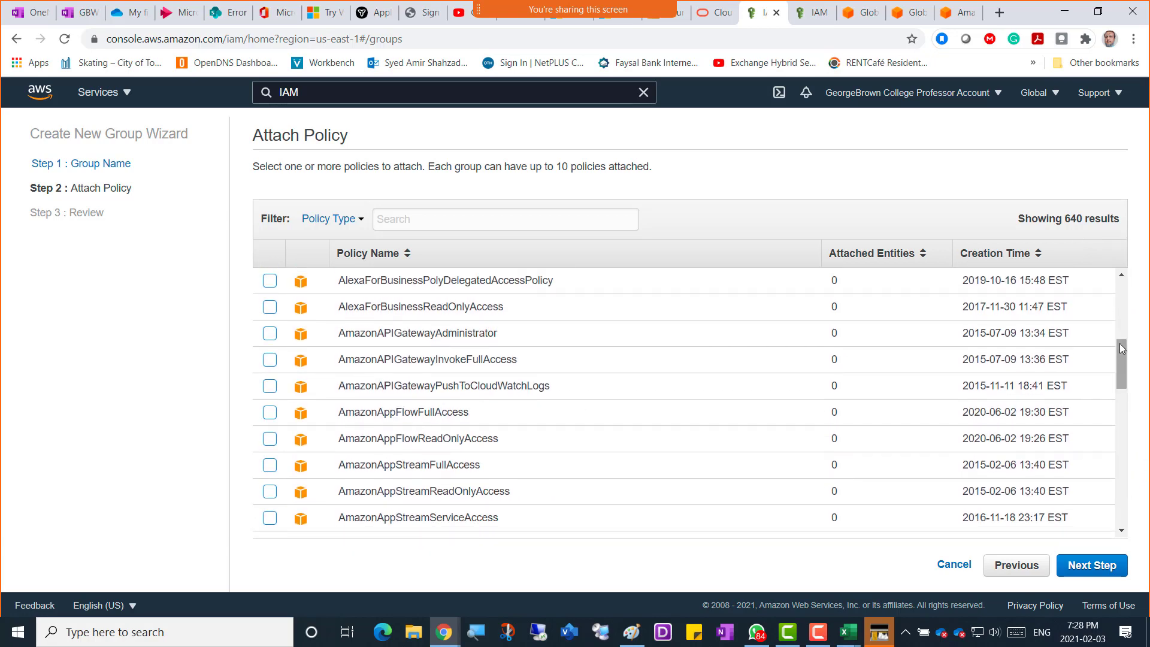
{"action": "left_click_drag", "start_coordinate": [1121, 356], "coordinate": [1120, 483]}
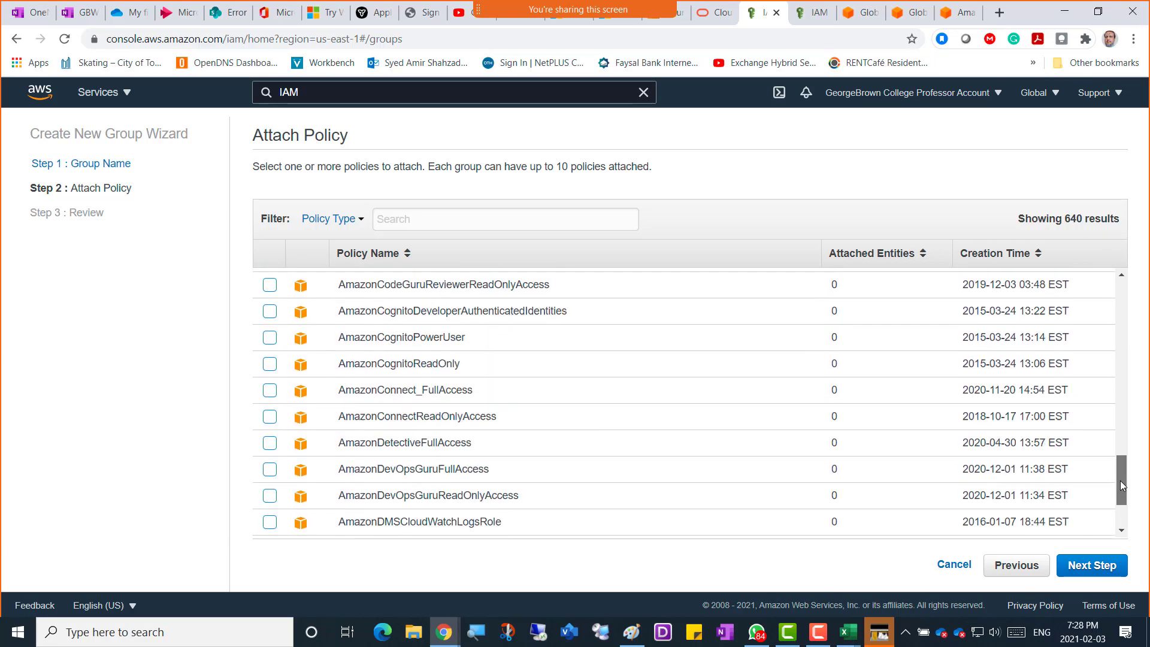
{"action": "left_click_drag", "start_coordinate": [1122, 429], "coordinate": [1128, 525]}
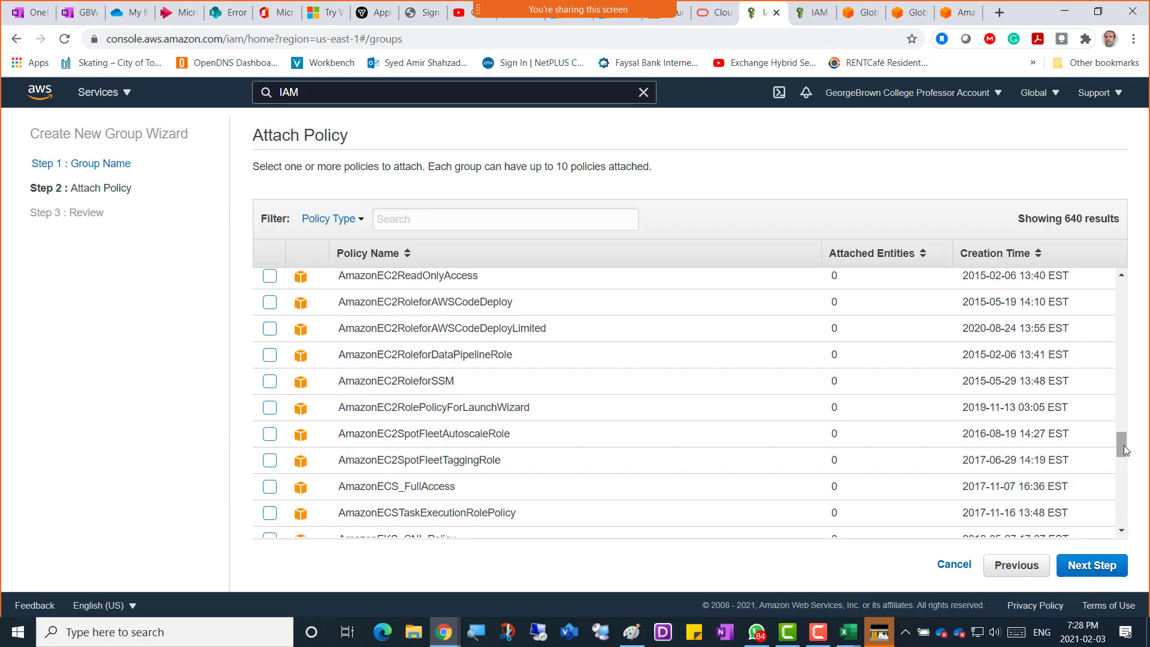
{"action": "left_click_drag", "start_coordinate": [1124, 450], "coordinate": [1128, 515]}
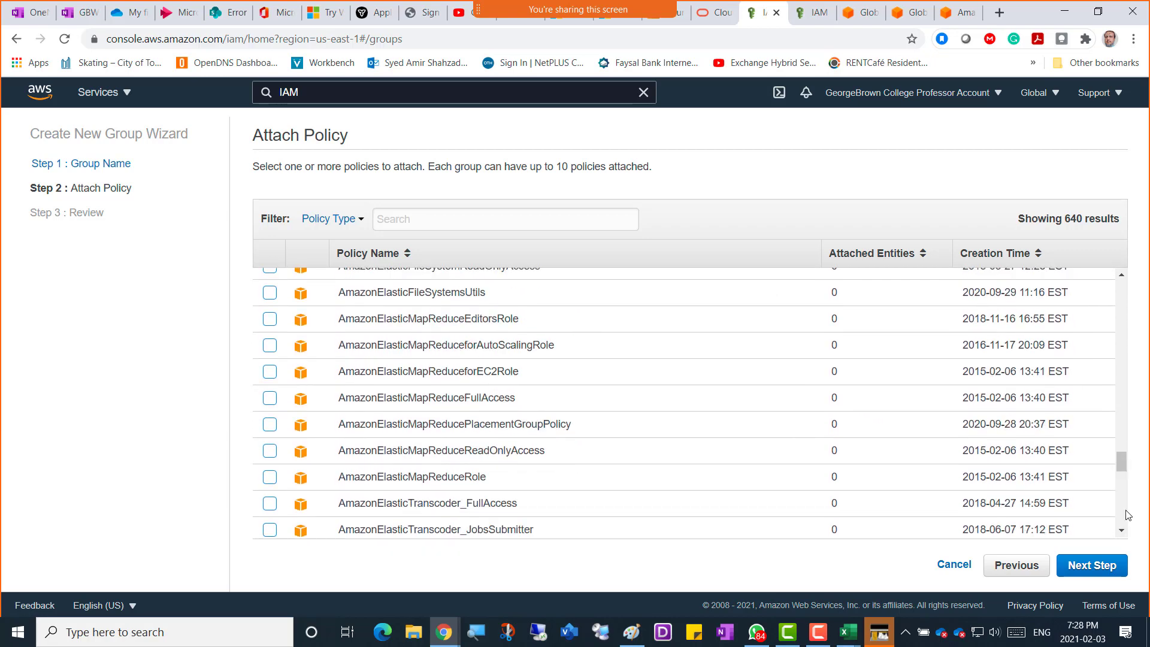
{"action": "left_click_drag", "start_coordinate": [1122, 464], "coordinate": [1121, 332]}
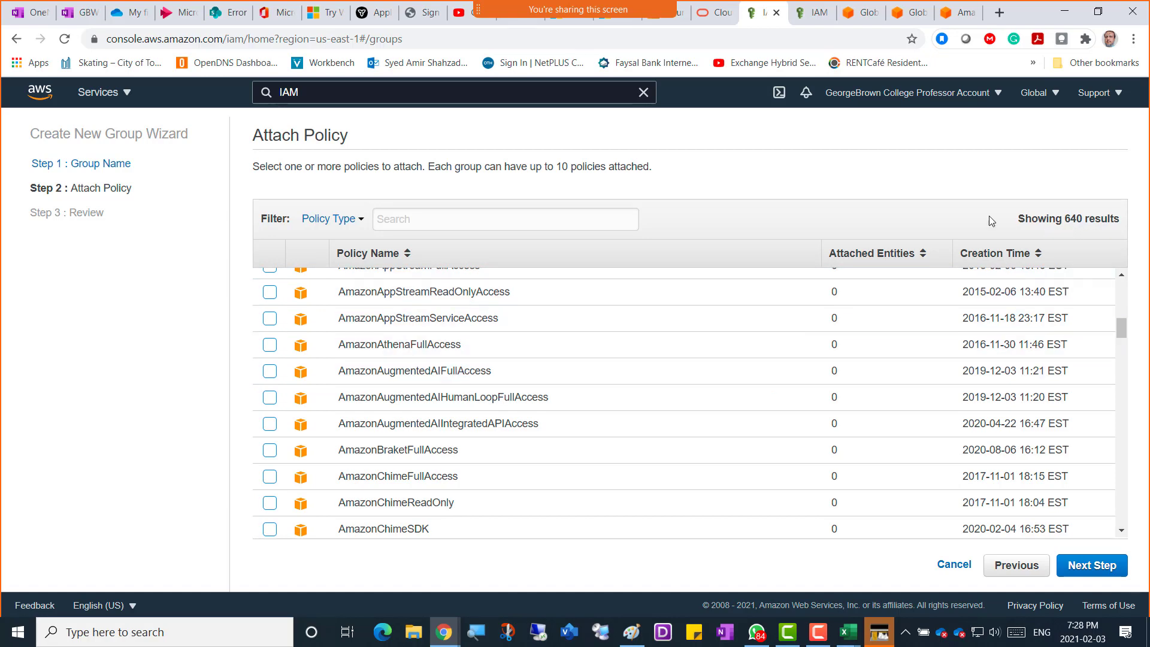
{"action": "key", "text": "alt+Tab"}
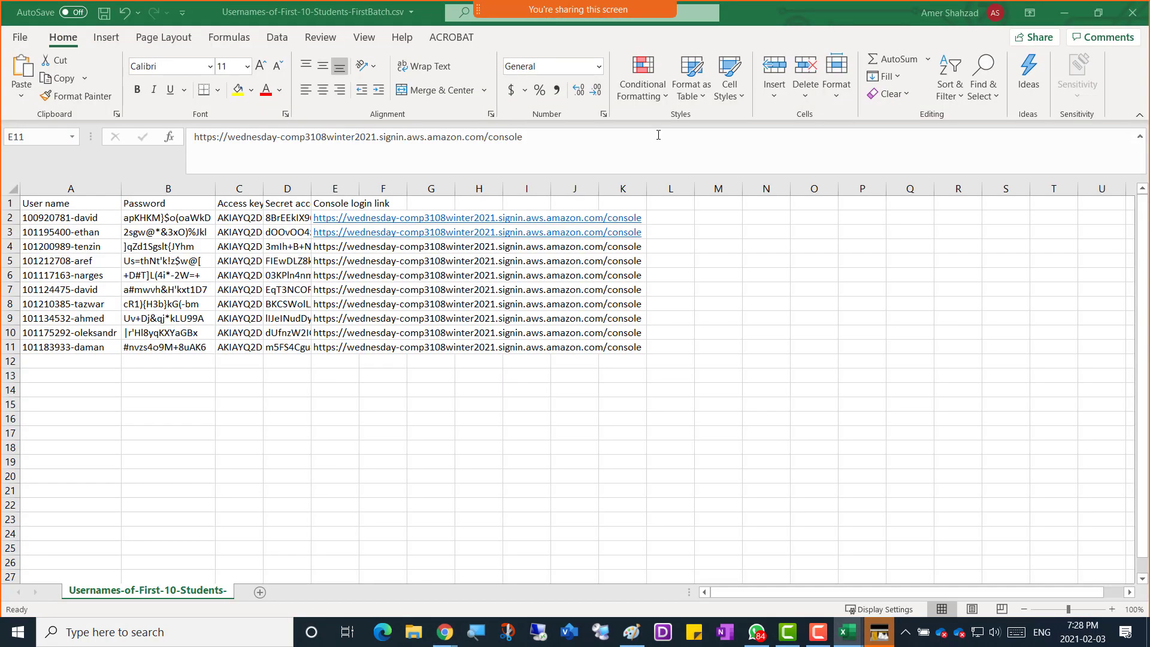
Add the sub-bullet 'There are 640 Policies in AWS' to the OneNote policy notes.
{"action": "key", "text": "alt+Tab"}
{"action": "left_click", "coordinate": [80, 18]}
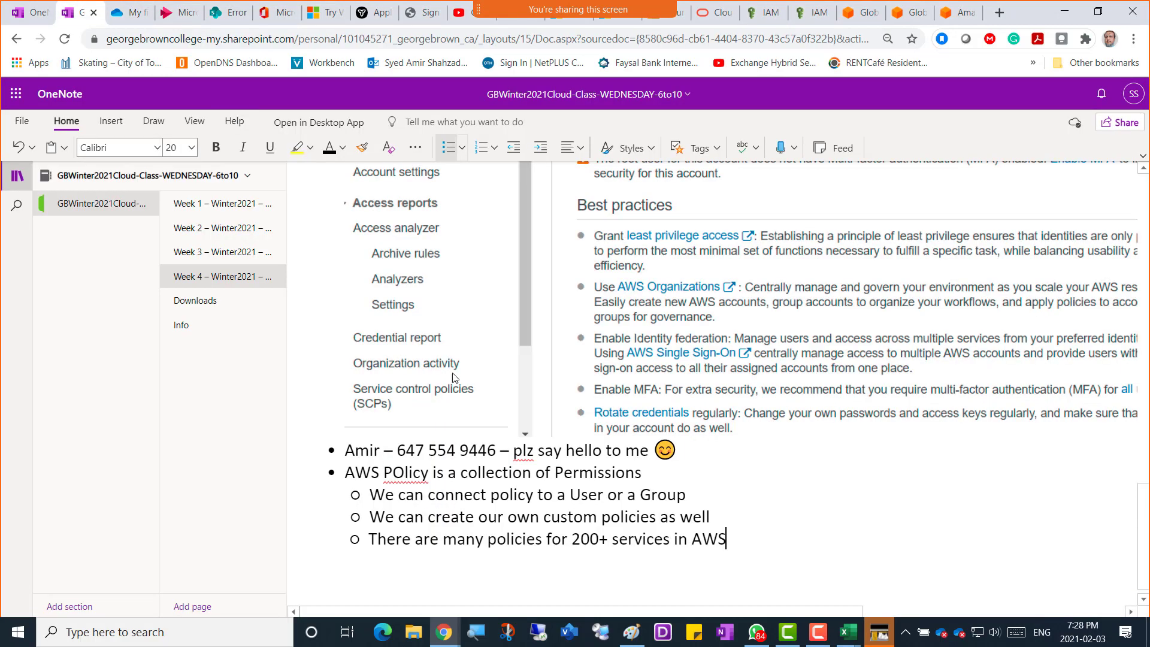
{"action": "key", "text": "Return"}
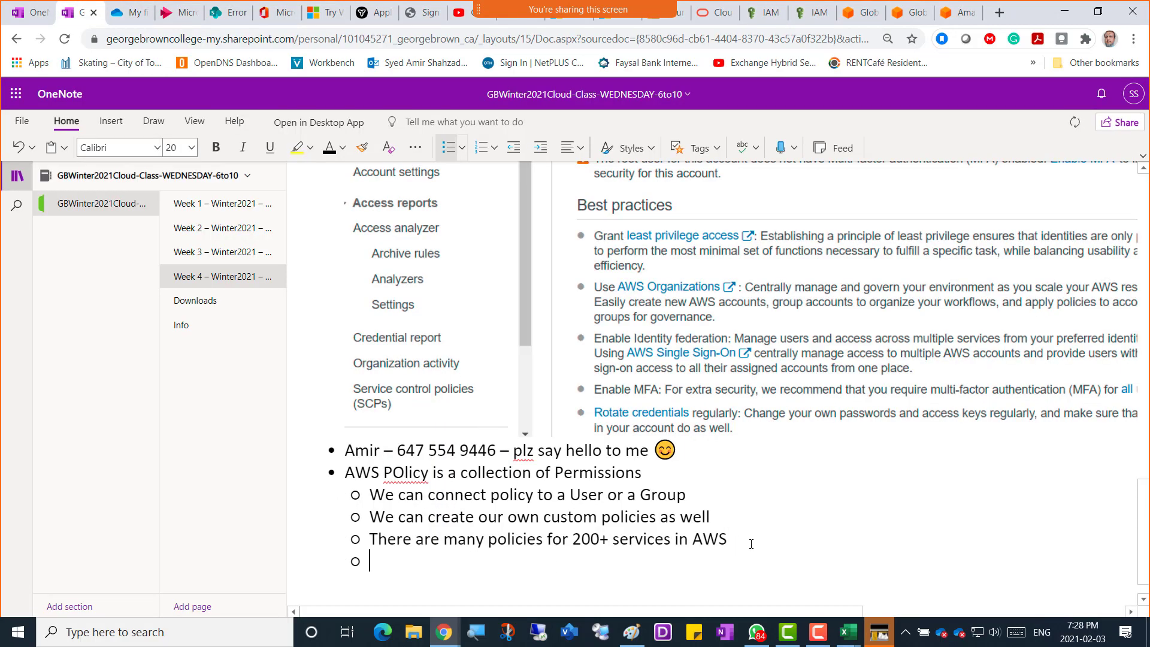
{"action": "type", "text": "Tehre"}
{"action": "key", "text": "BackSpace"}
{"action": "key", "text": "BackSpace"}
{"action": "key", "text": "BackSpace"}
{"action": "key", "text": "BackSpace"}
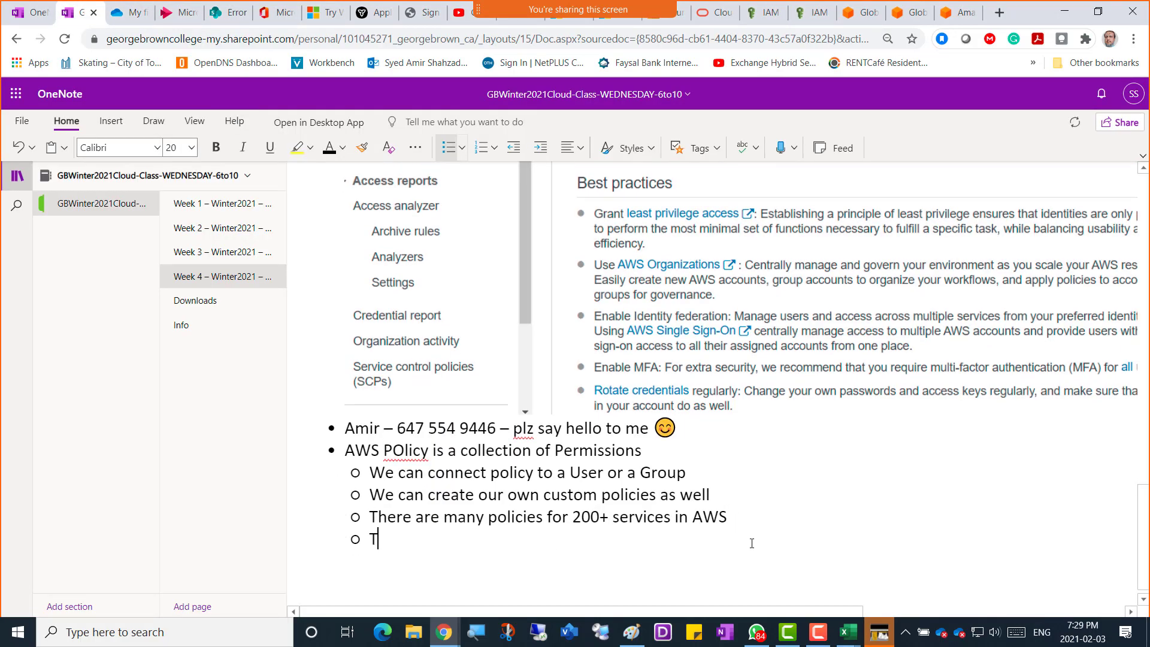
{"action": "type", "text": "here are 640 "}
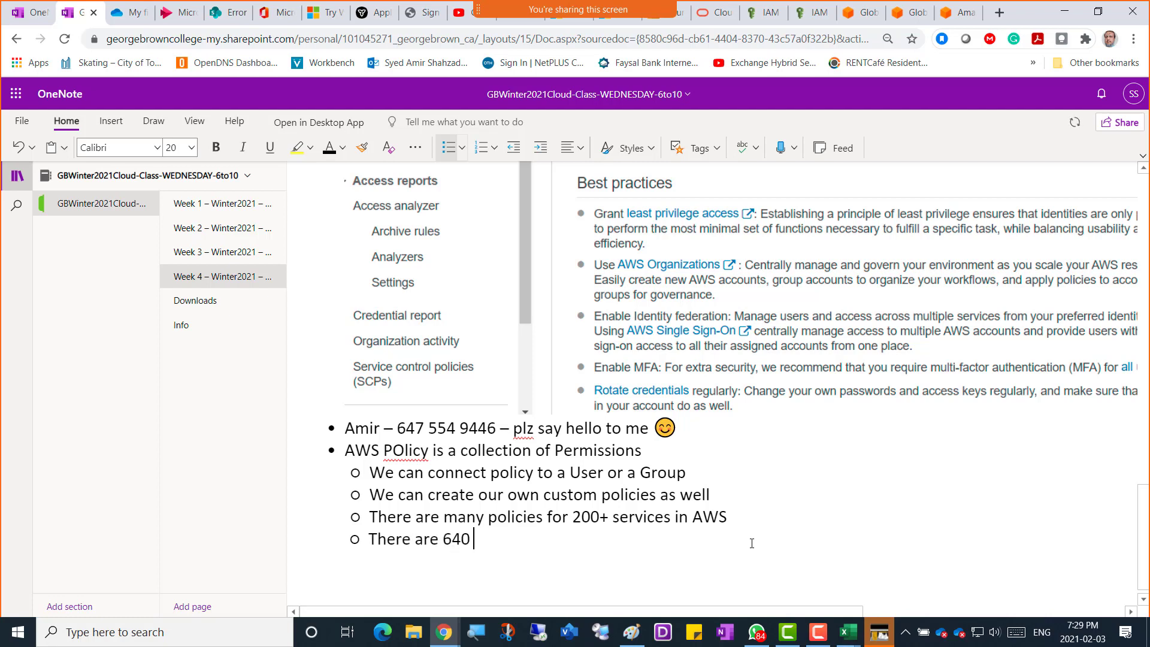
{"action": "type", "text": "Policies in AWS"}
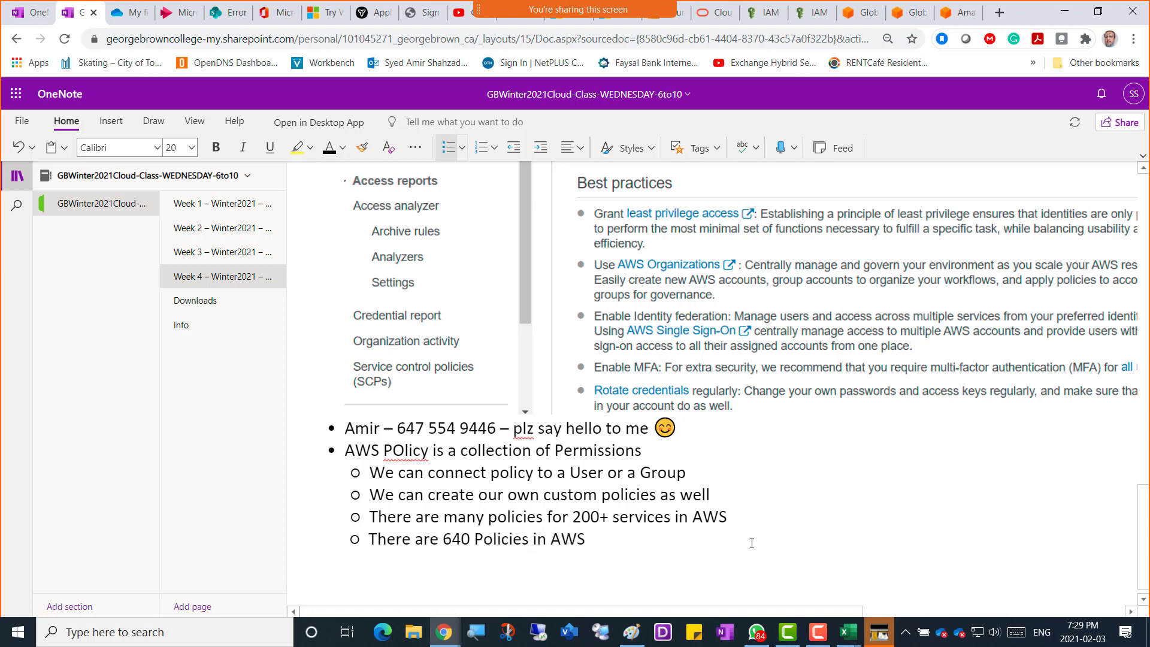
{"action": "key", "text": "alt+Tab"}
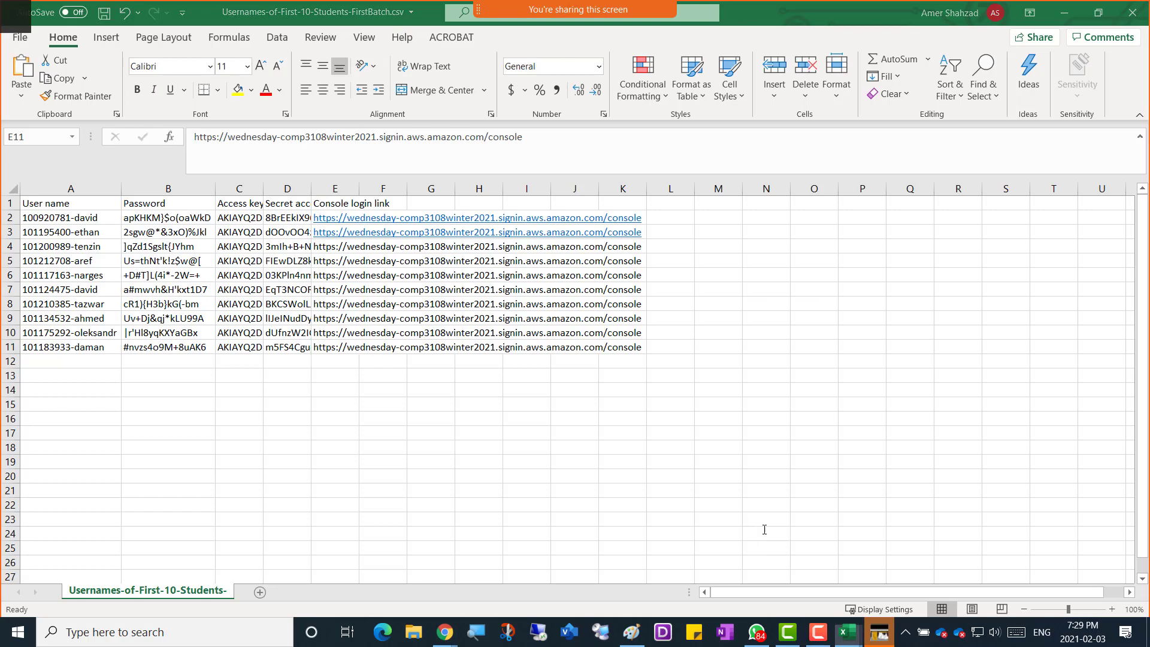
{"action": "key", "text": "alt+Tab"}
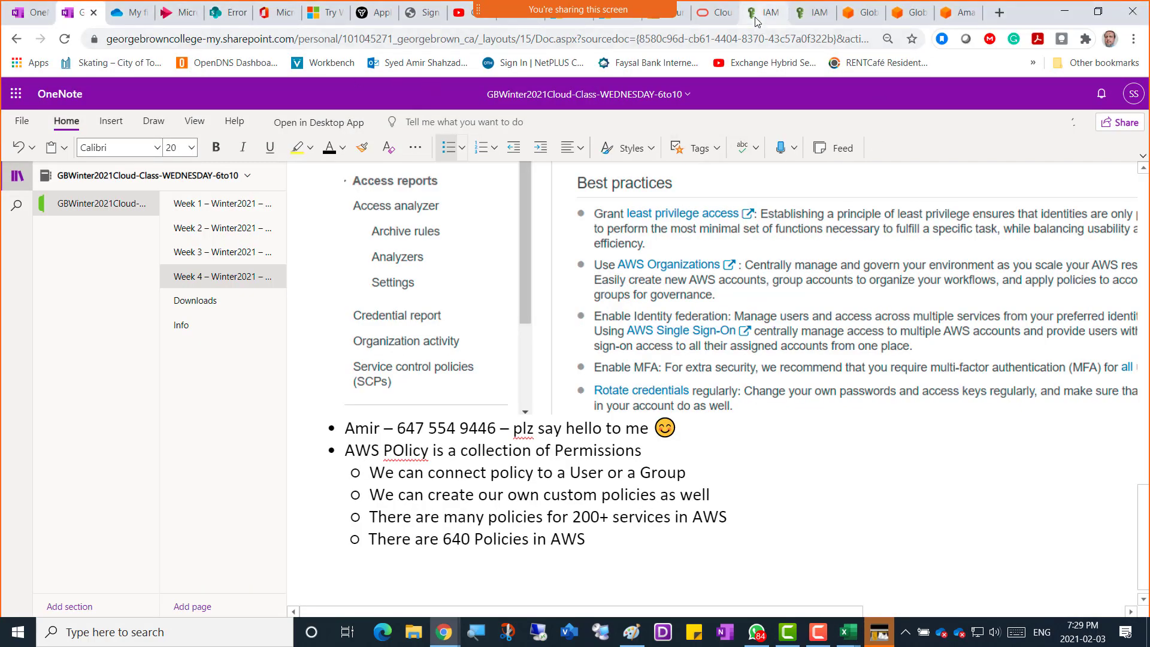
Filter the policy list by 'database' and tick DatabaseAdministrator for the group.
{"action": "left_click", "coordinate": [760, 13]}
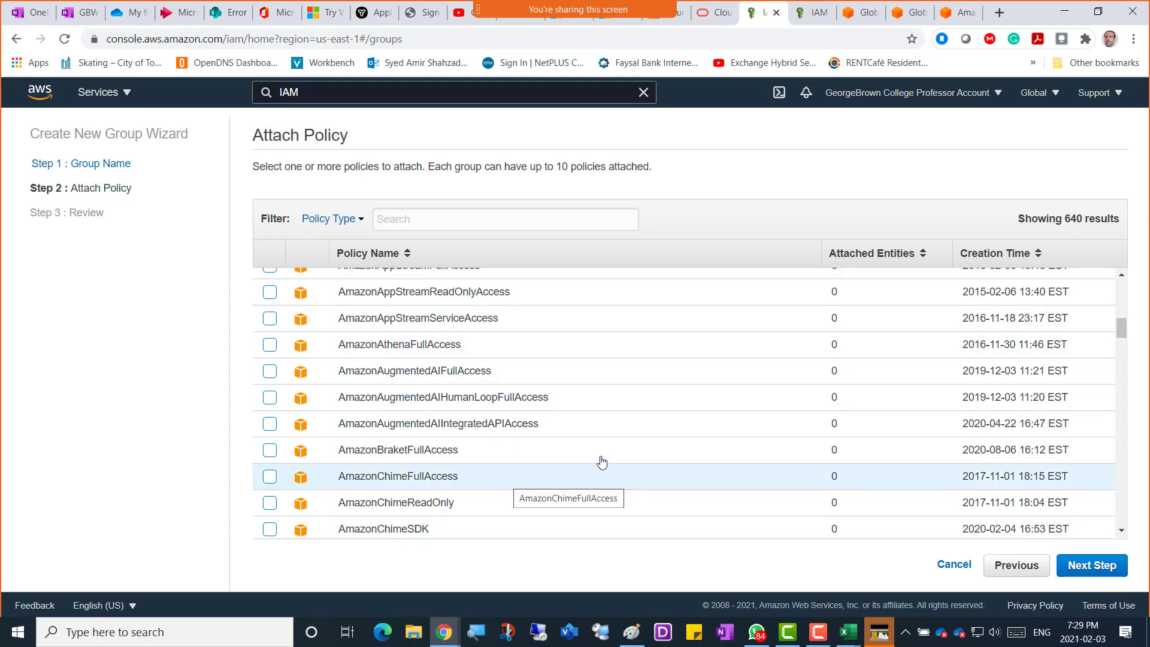
{"action": "left_click", "coordinate": [426, 219]}
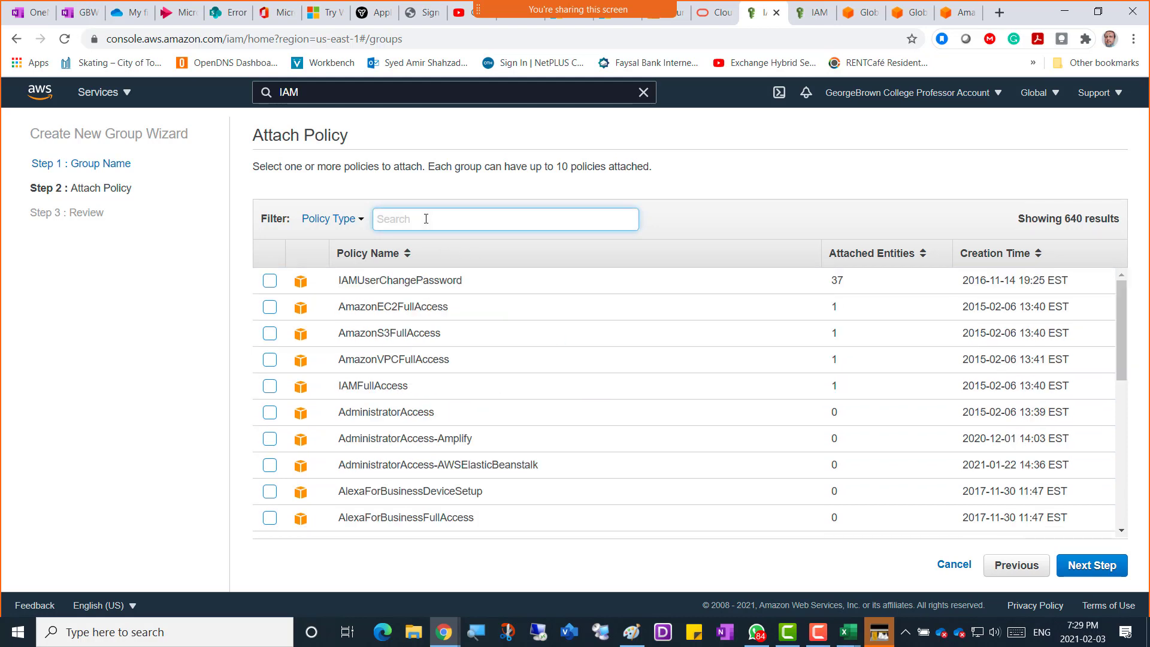
{"action": "type", "text": "d"}
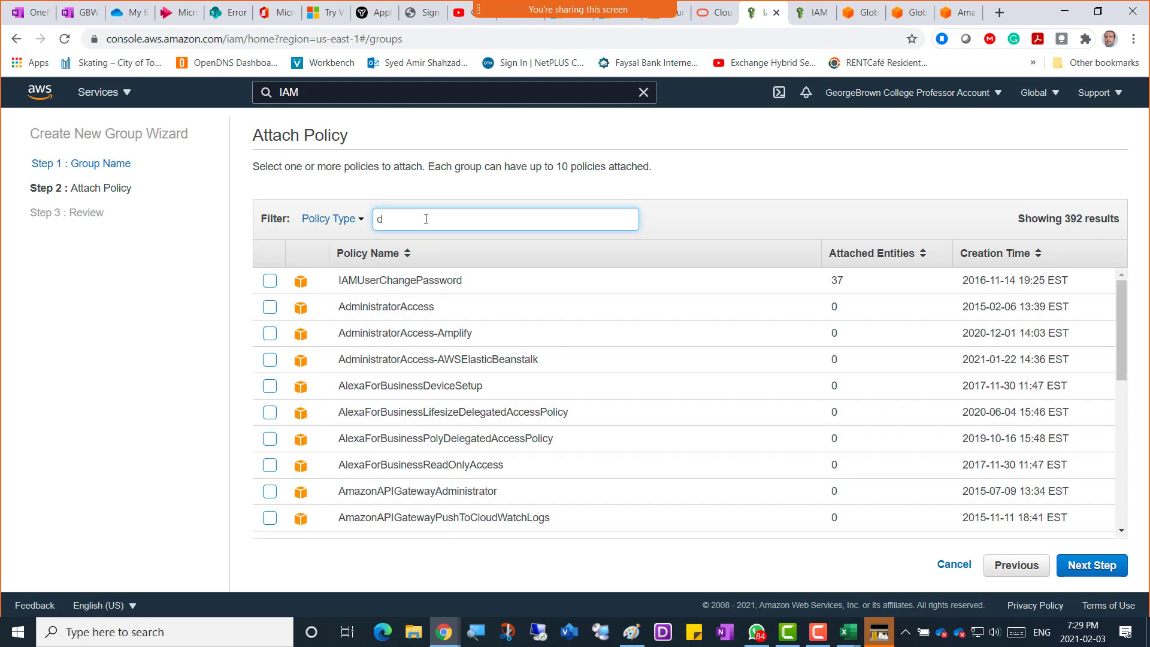
{"action": "type", "text": "atabase"}
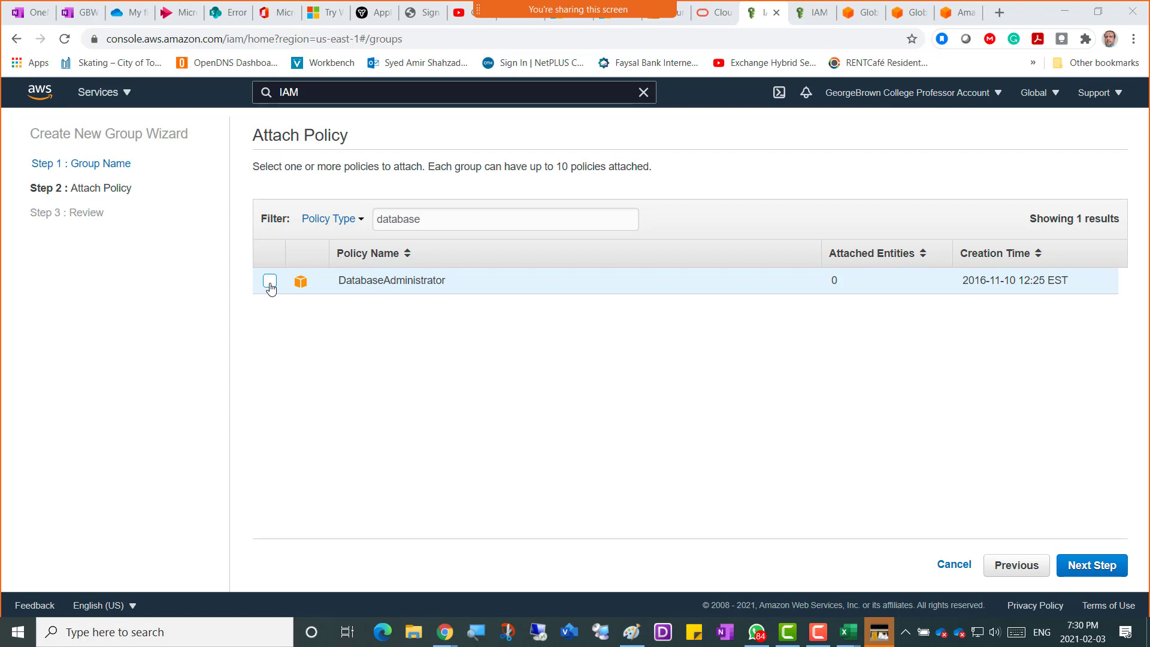
{"action": "left_click", "coordinate": [270, 283]}
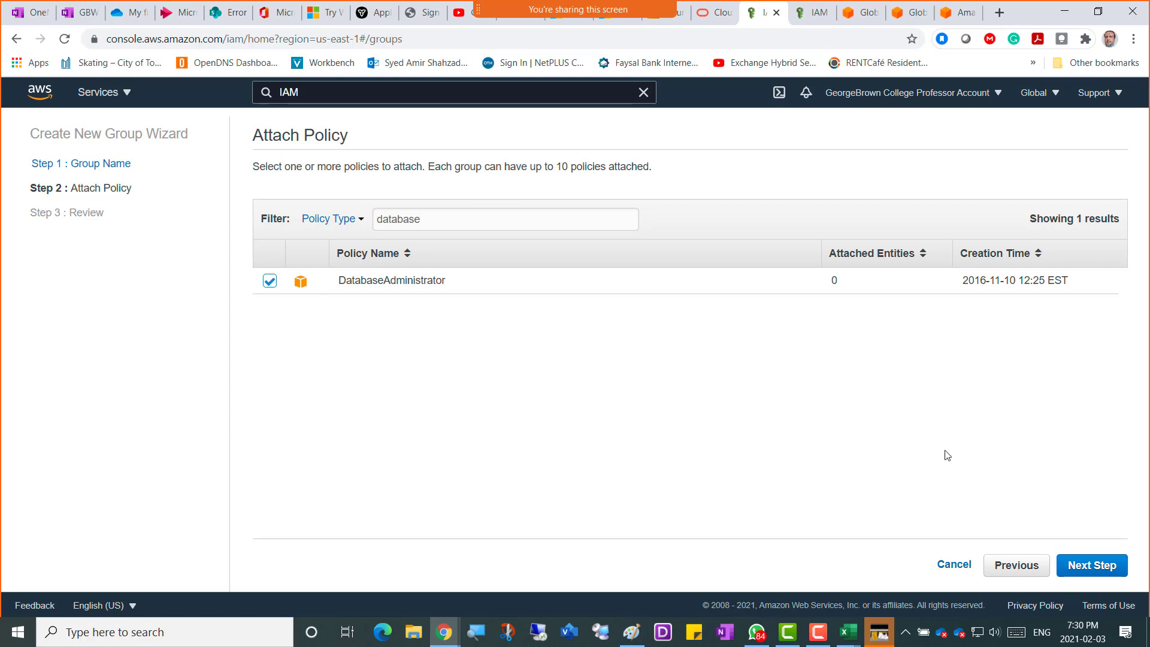
Advance to the Review step showing amir-SalesGroup with the DatabaseAdministrator policy.
{"action": "left_click", "coordinate": [1100, 572]}
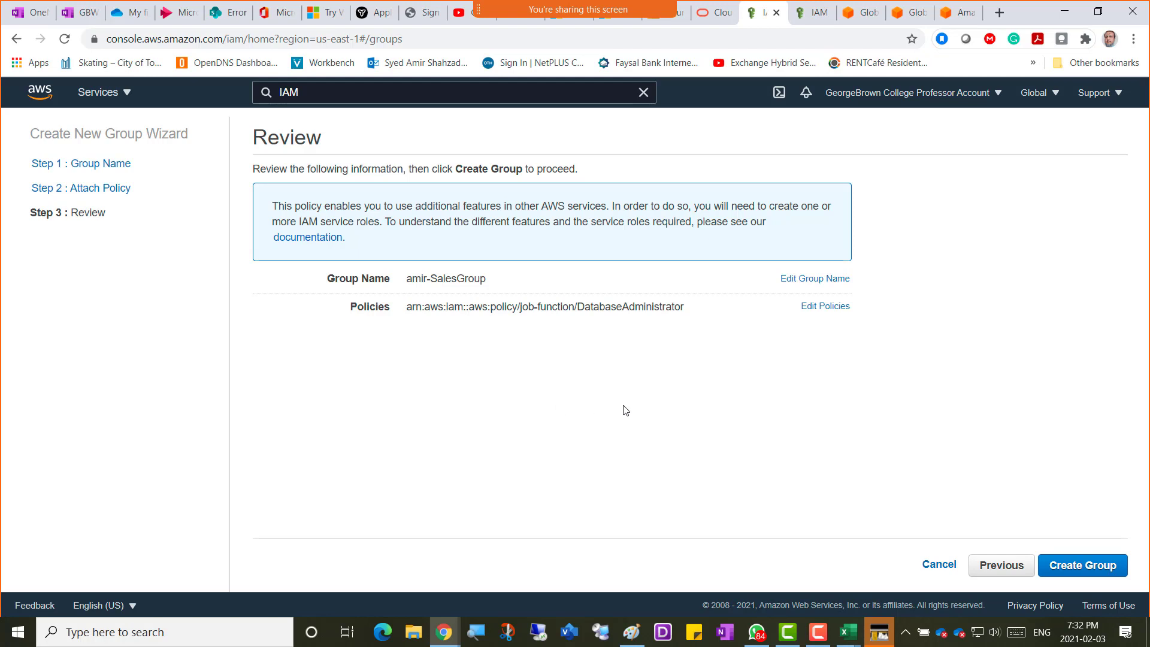
Return to Attach Policy and search 'database' to confirm DatabaseAdministrator is still ticked.
{"action": "left_click", "coordinate": [990, 568]}
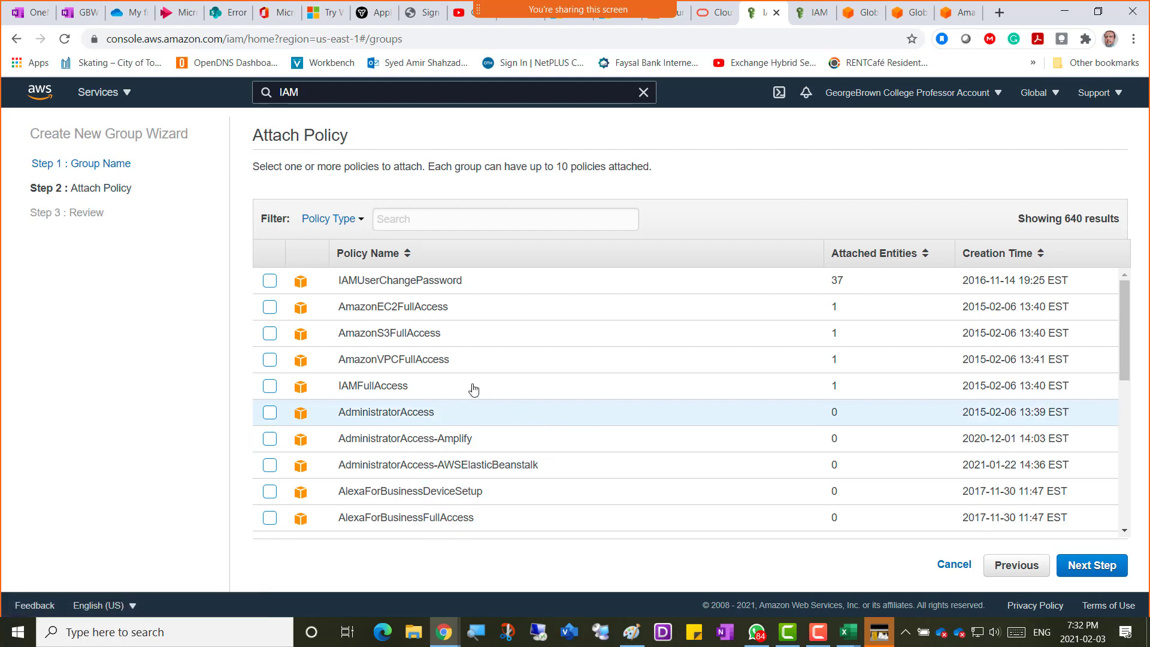
{"action": "left_click", "coordinate": [409, 217]}
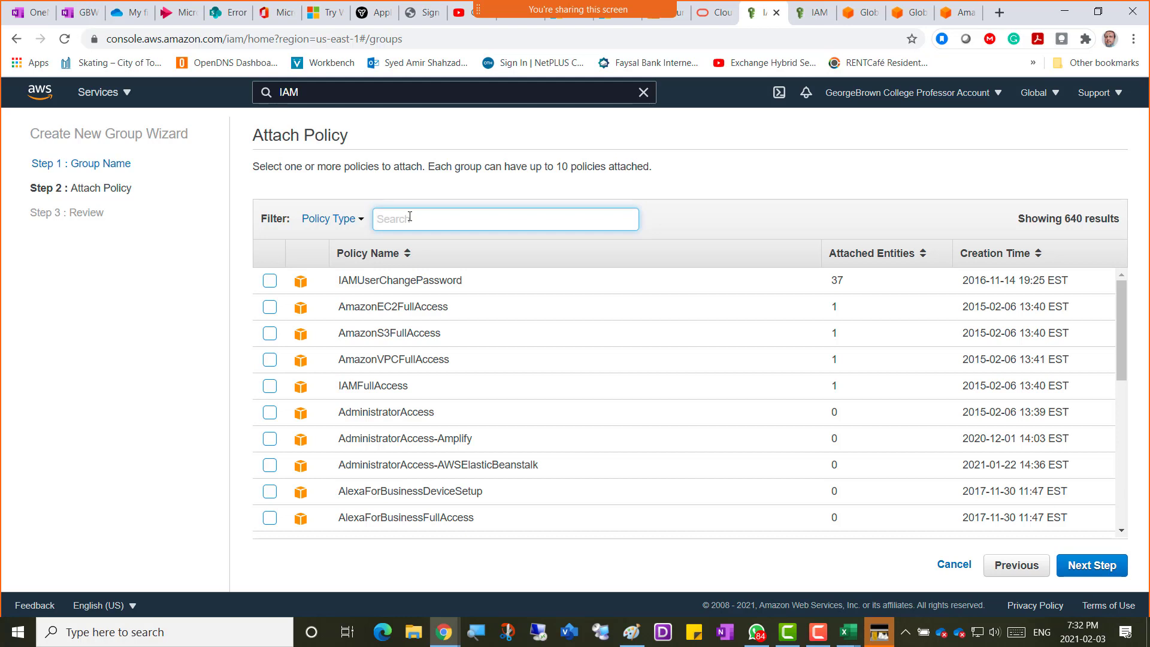
{"action": "type", "text": "database"}
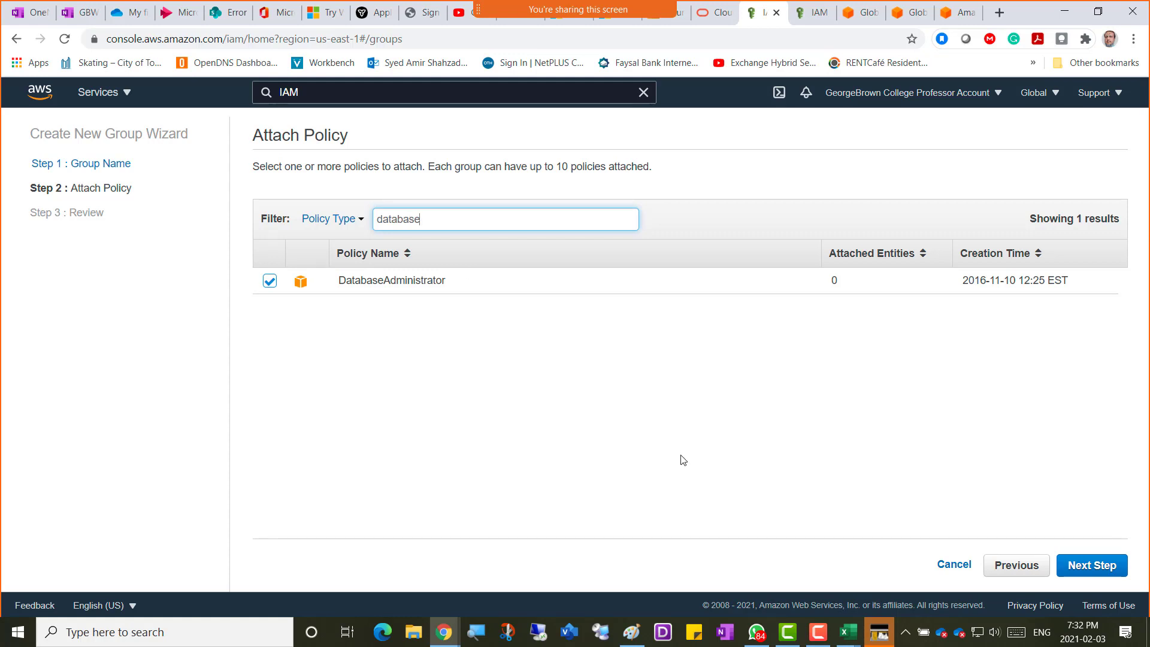
Go back to the Review step and snip a screenshot of the amir-SalesGroup review page.
{"action": "left_click", "coordinate": [1097, 570]}
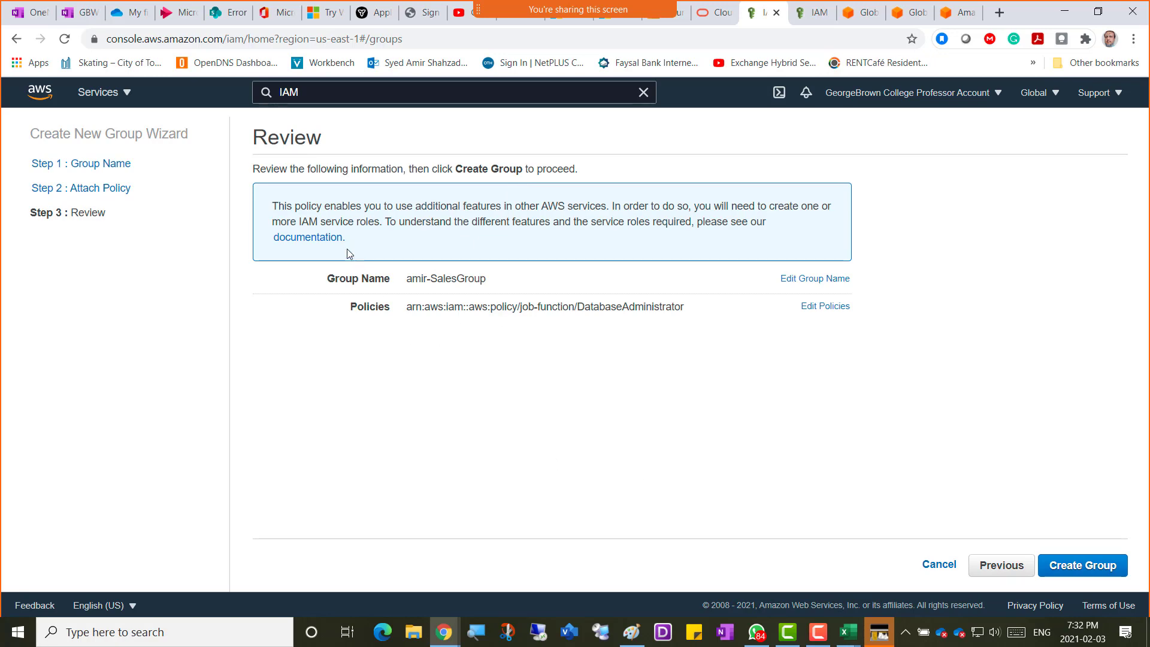
{"action": "key", "text": "super+shift+s"}
{"action": "left_click_drag", "start_coordinate": [28, 79], "coordinate": [1025, 557]}
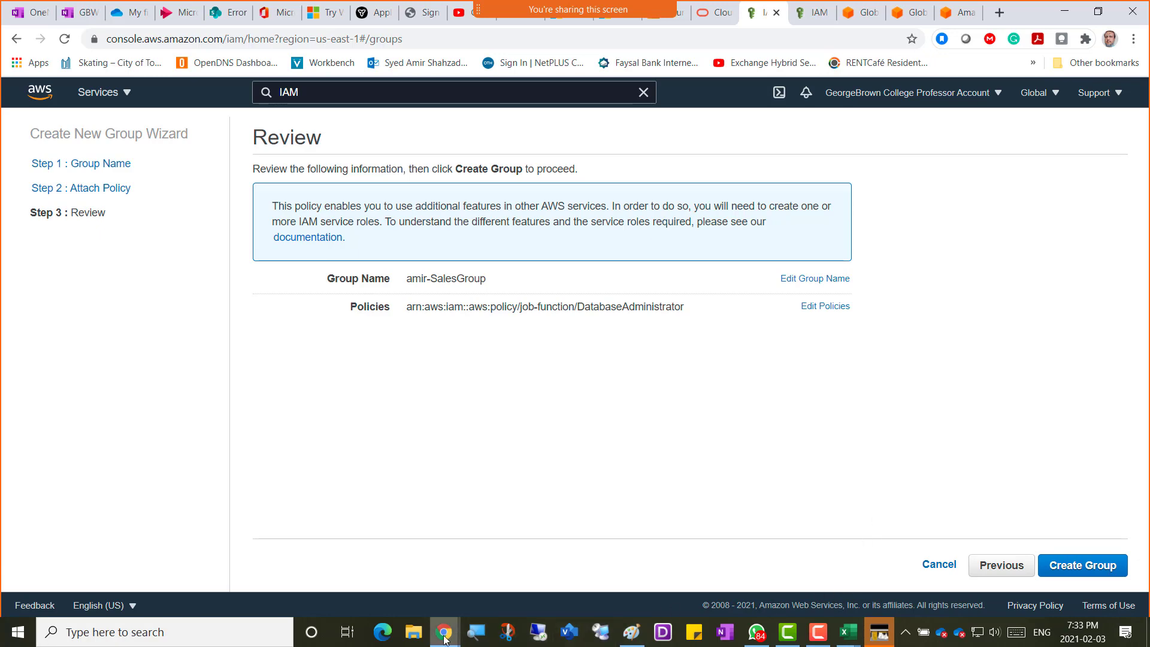
{"action": "left_click", "coordinate": [76, 13]}
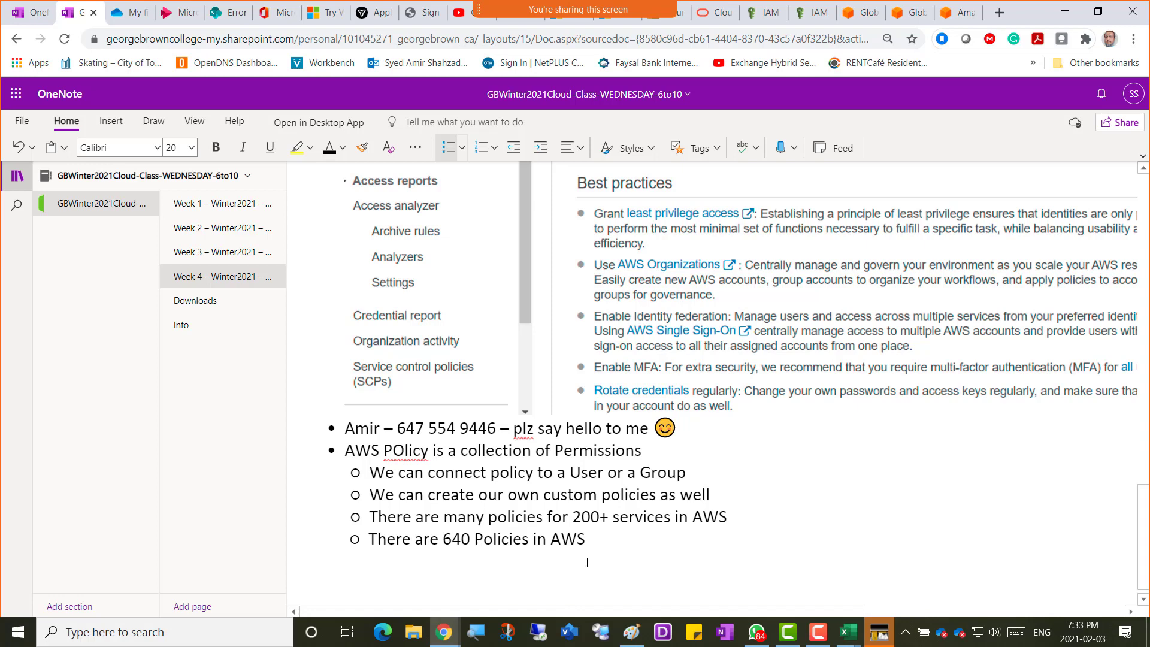
Add a top-level bullet 'Screenshot 2 = Create a Group' and paste the review screenshot below it.
{"action": "key", "text": "Return"}
{"action": "key", "text": "Return"}
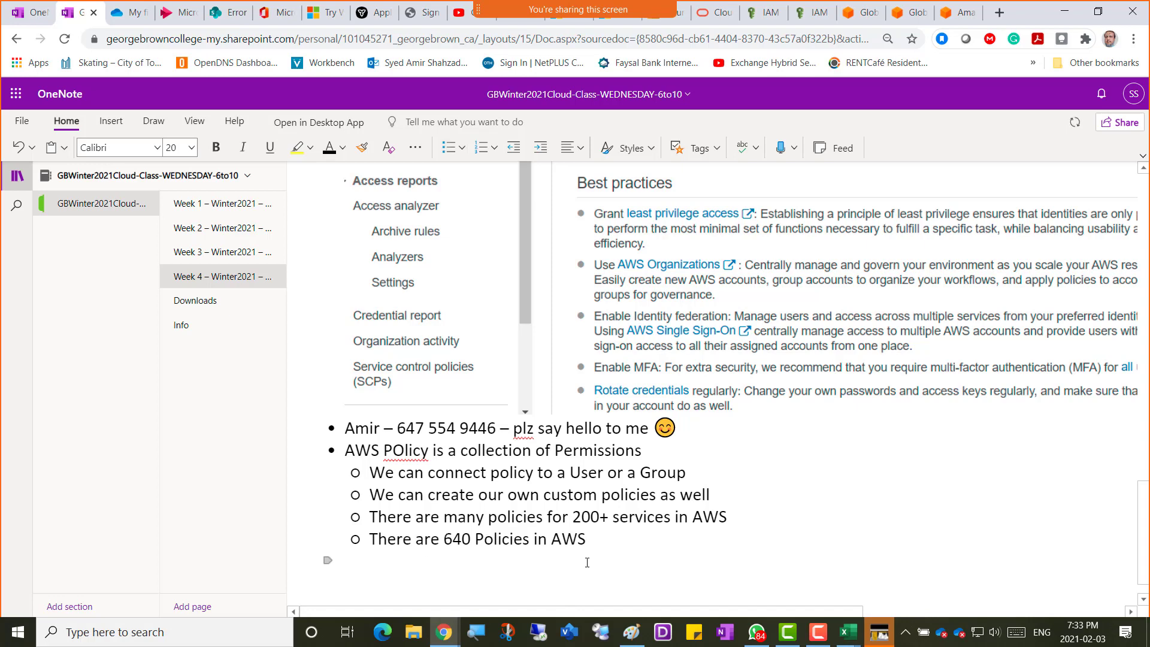
{"action": "key", "text": "ctrl+period"}
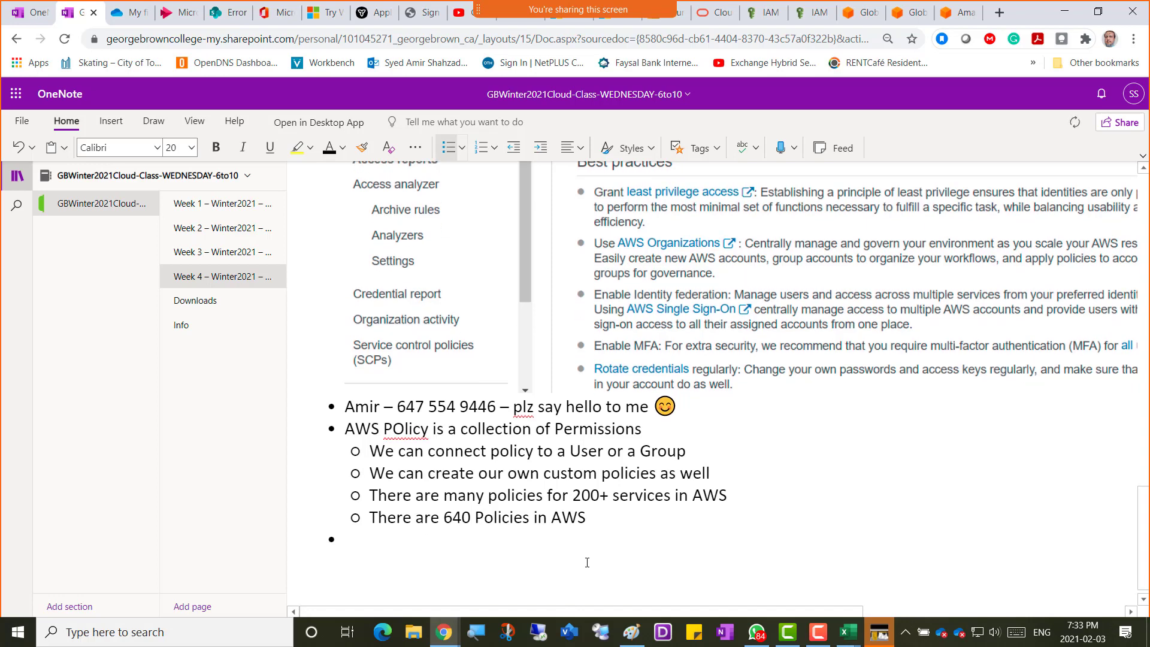
{"action": "type", "text": "Screenshot "}
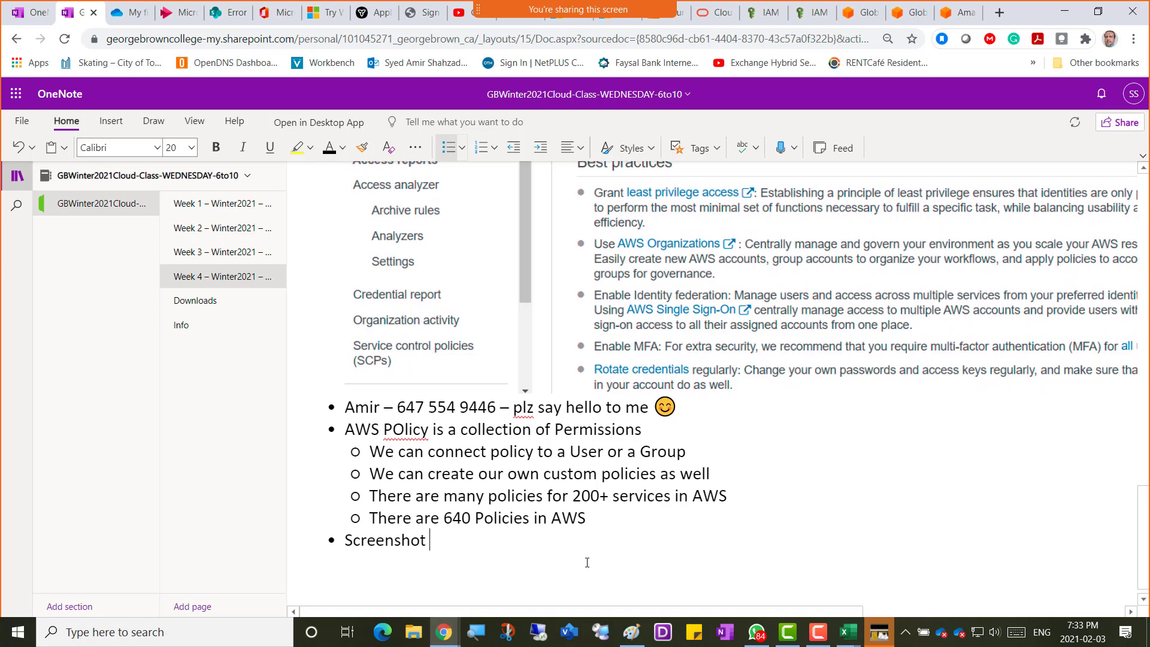
{"action": "type", "text": "2 = Create a Group"}
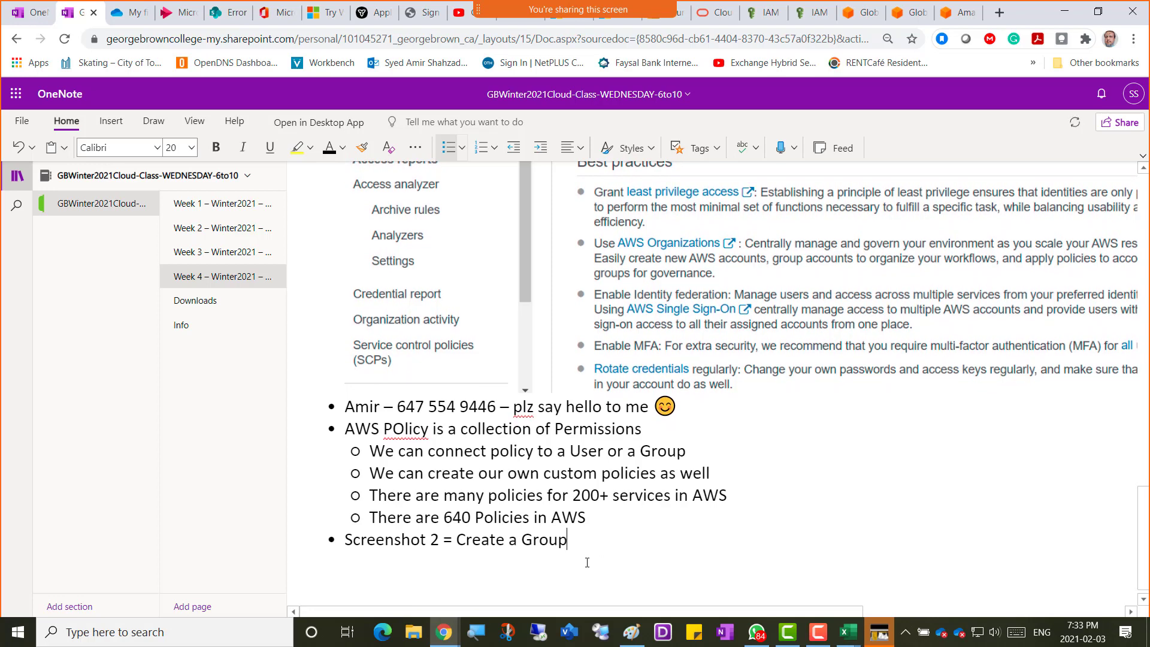
{"action": "key", "text": "Return"}
{"action": "key", "text": "ctrl+v"}
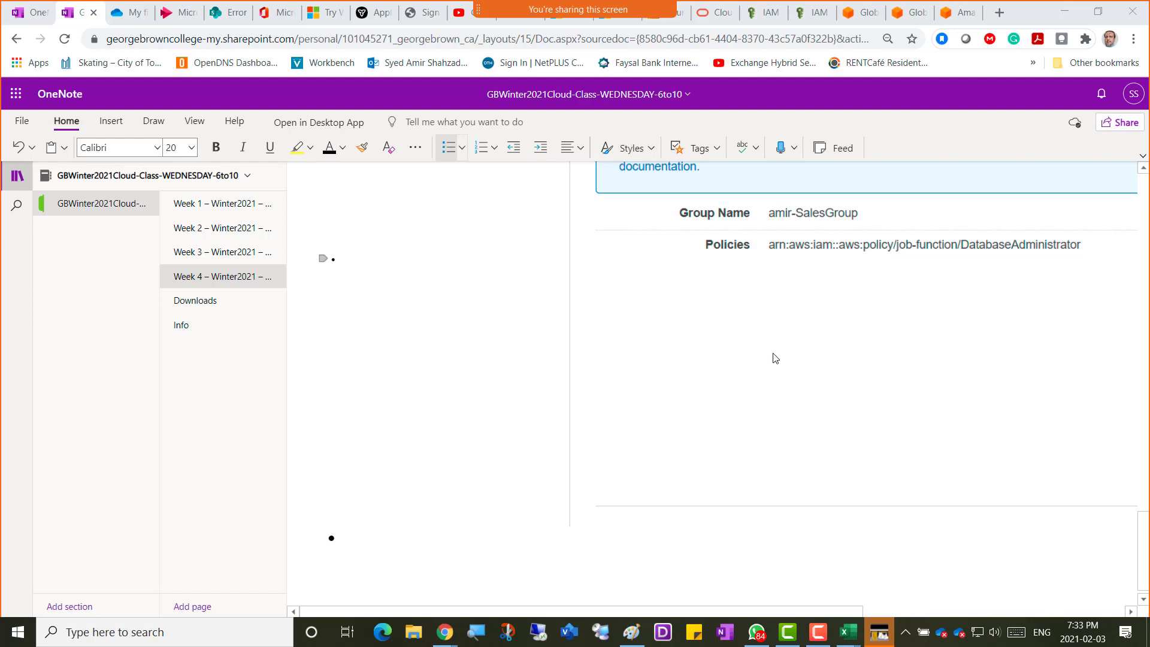
Check the pasted review screenshot in the notes, then return to the AWS review page.
{"action": "scroll", "coordinate": [775, 358], "scroll_direction": "up", "scroll_amount": 8}
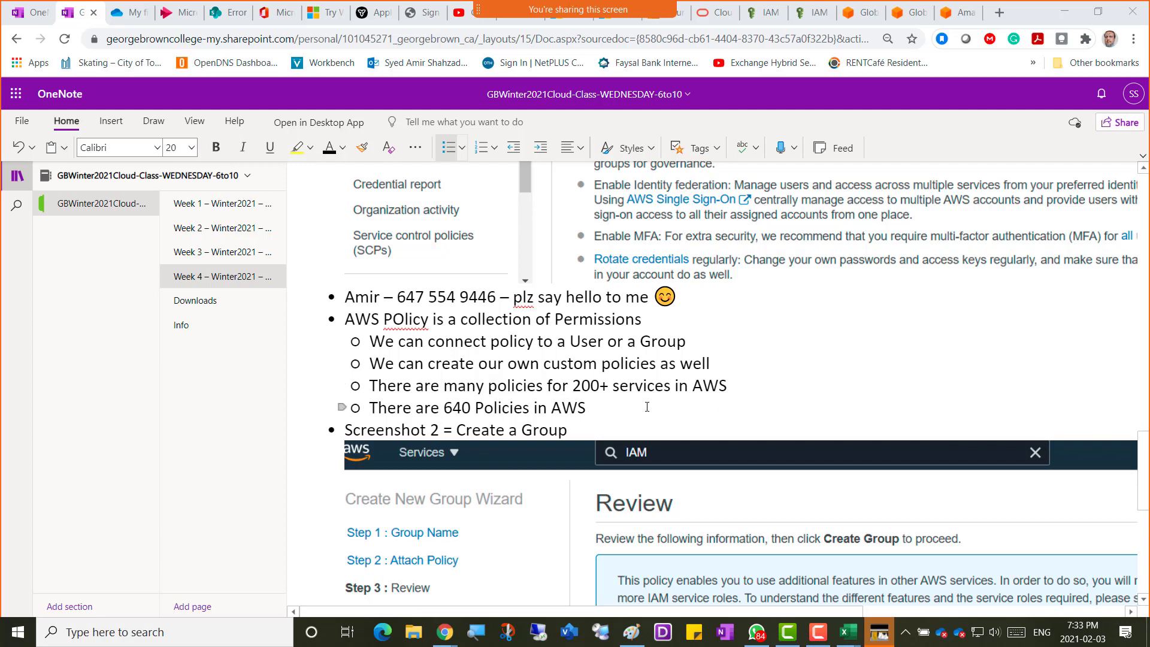
{"action": "scroll", "coordinate": [647, 407], "scroll_direction": "down", "scroll_amount": 5}
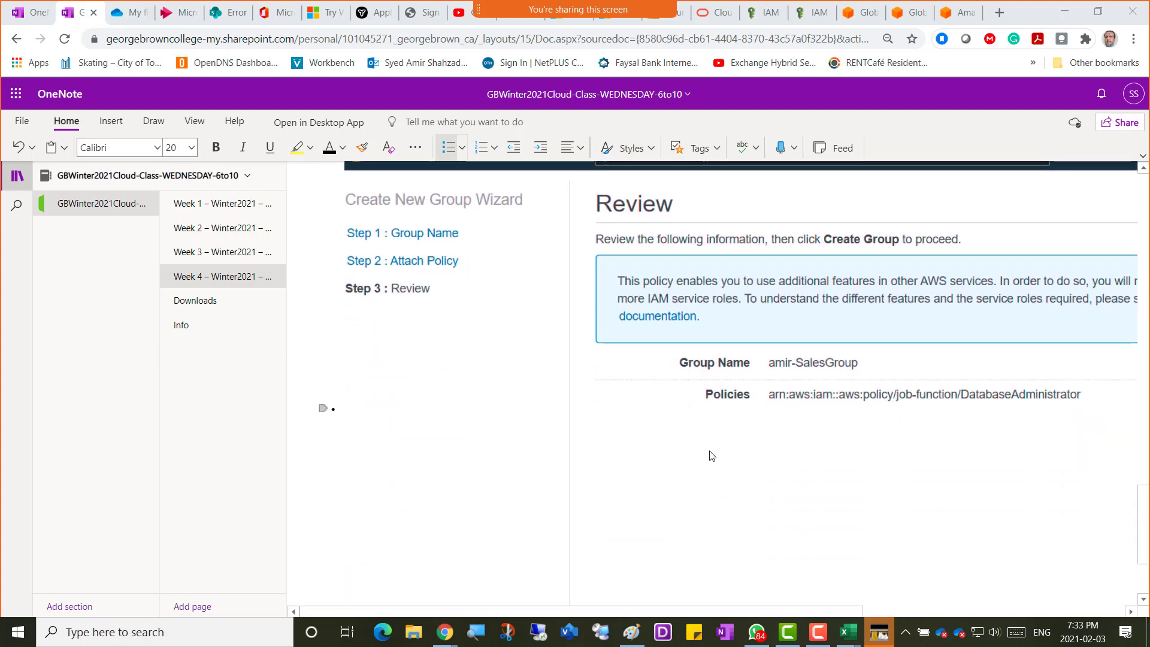
{"action": "left_click", "coordinate": [766, 13]}
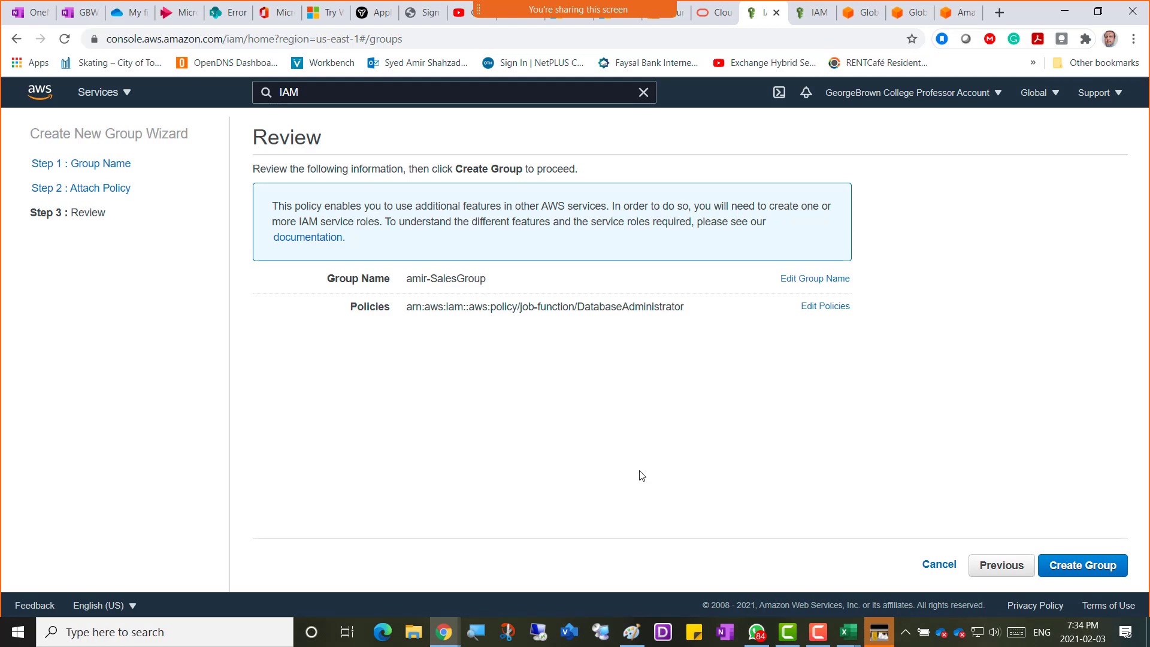
Create amir-SalesGroup, then reload the Groups list until all 17 students' sales groups show.
{"action": "left_click", "coordinate": [1080, 573]}
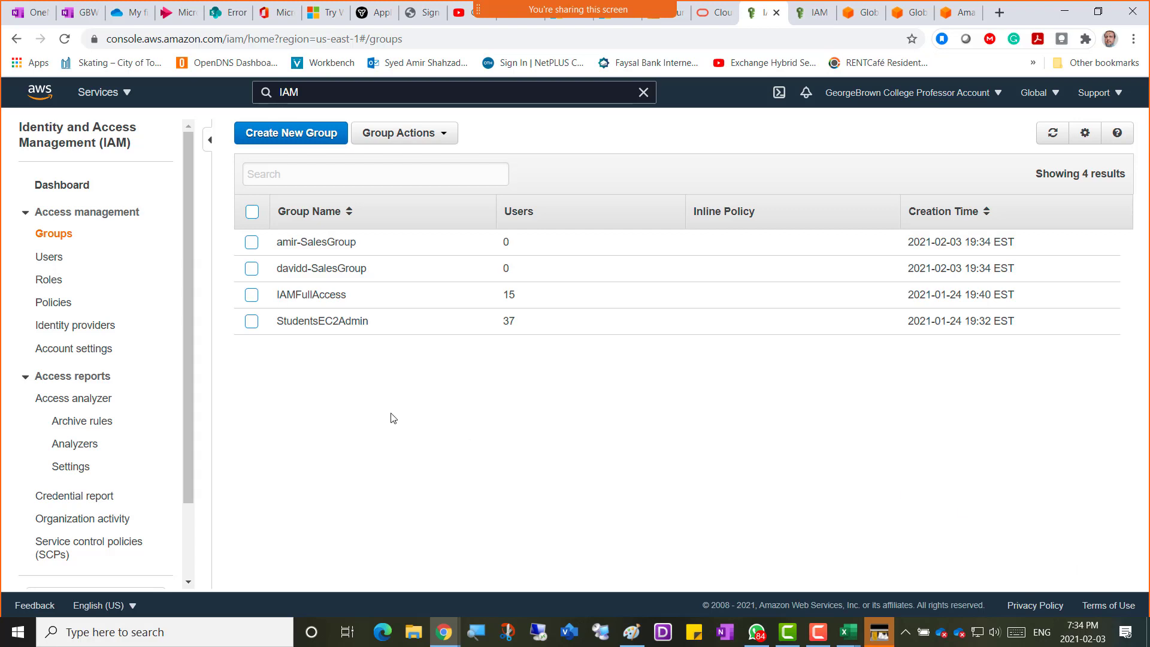
{"action": "left_click", "coordinate": [65, 46]}
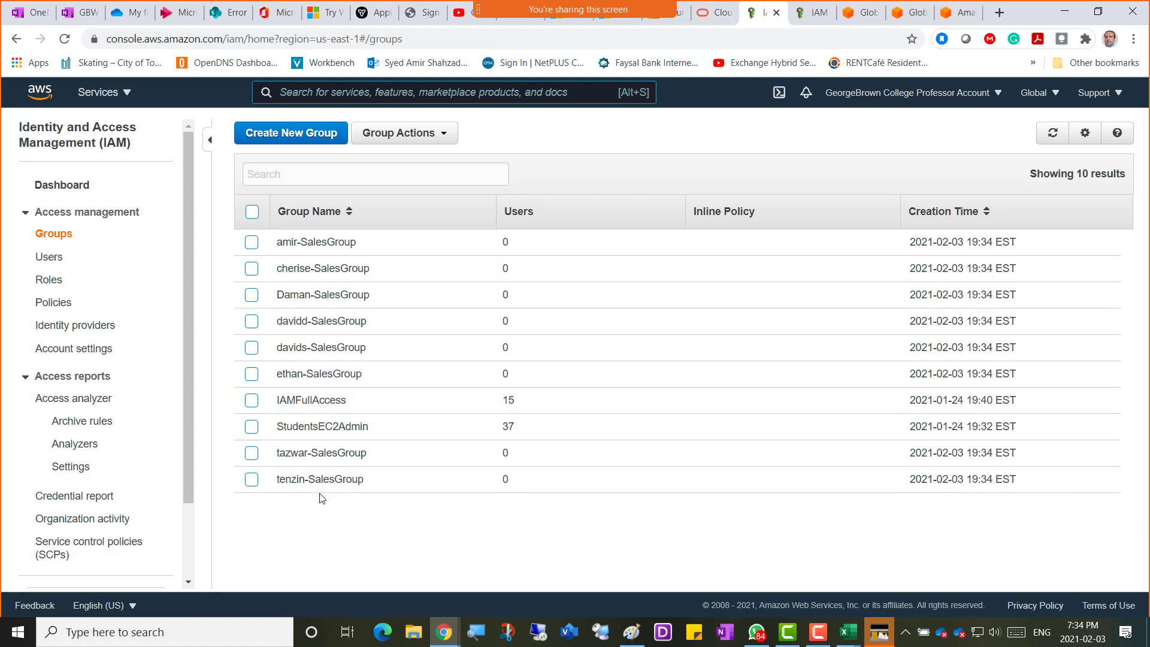
{"action": "left_click", "coordinate": [65, 38]}
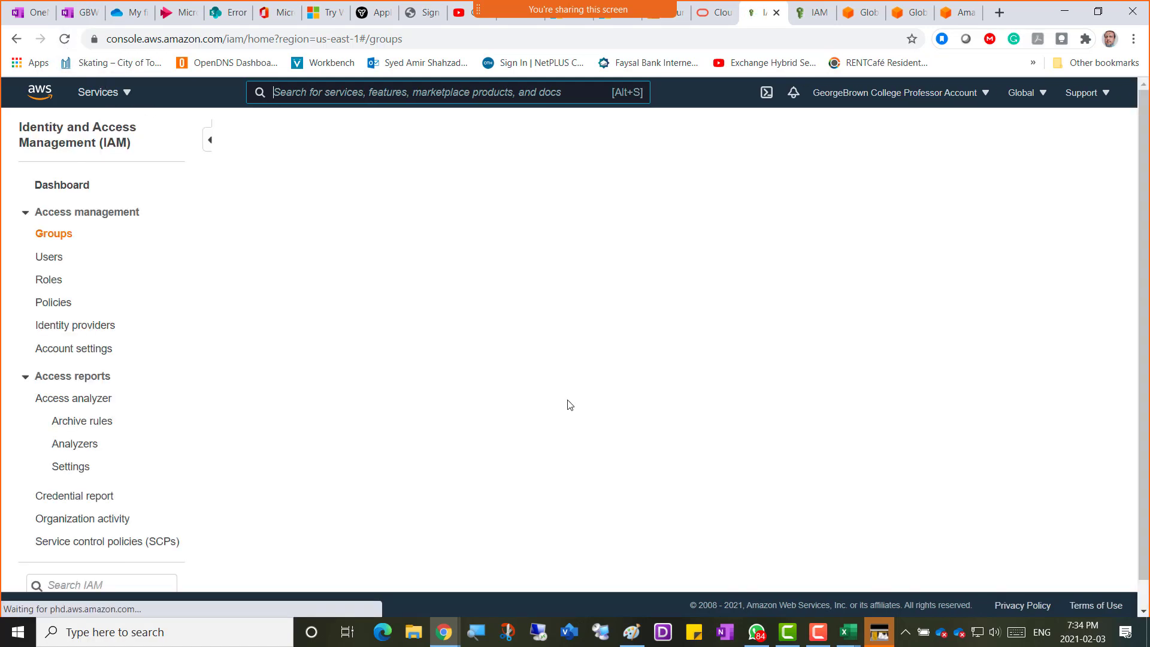
{"action": "scroll", "coordinate": [566, 400], "scroll_direction": "down", "scroll_amount": 1}
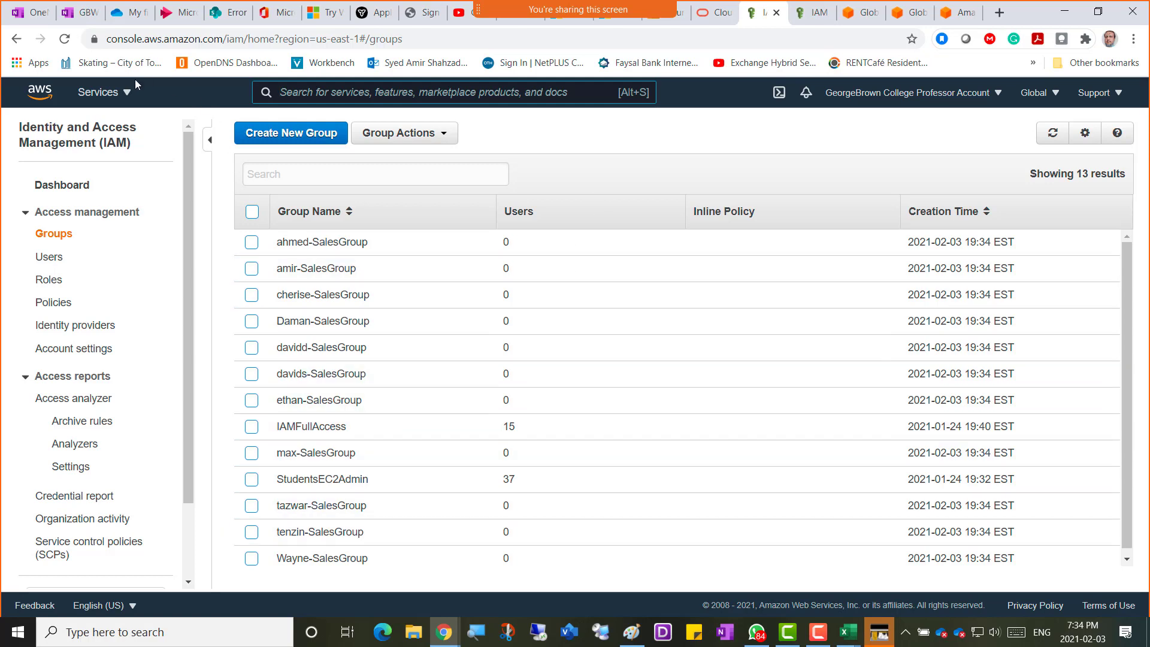
{"action": "left_click", "coordinate": [64, 38]}
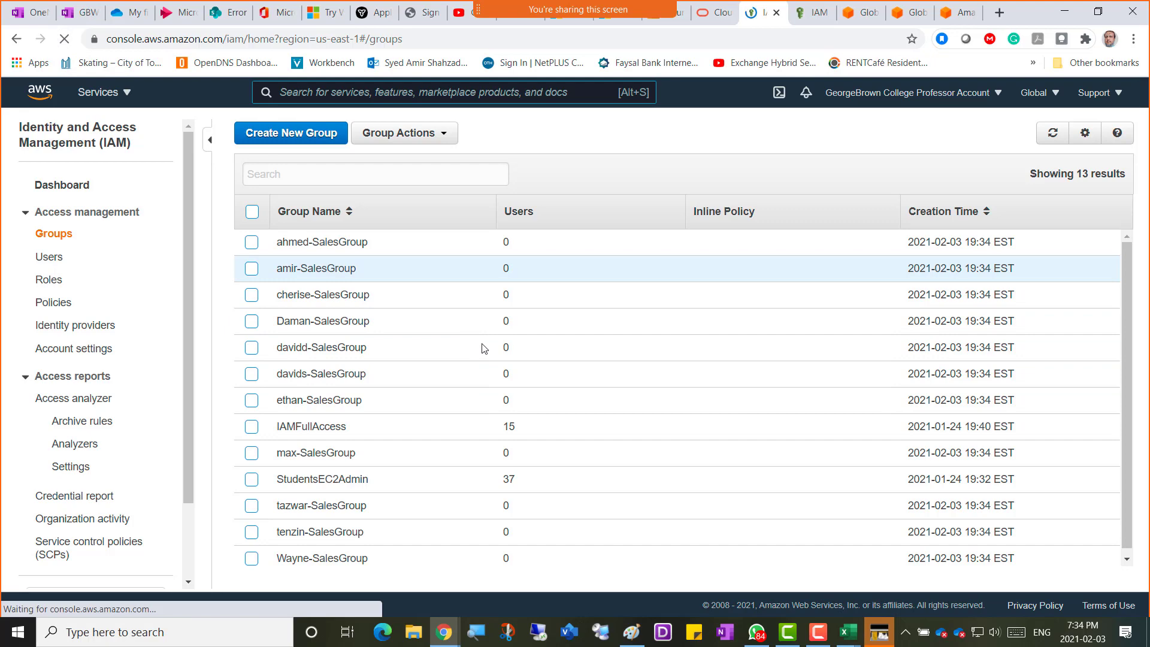
{"action": "scroll", "coordinate": [474, 367], "scroll_direction": "down", "scroll_amount": 3}
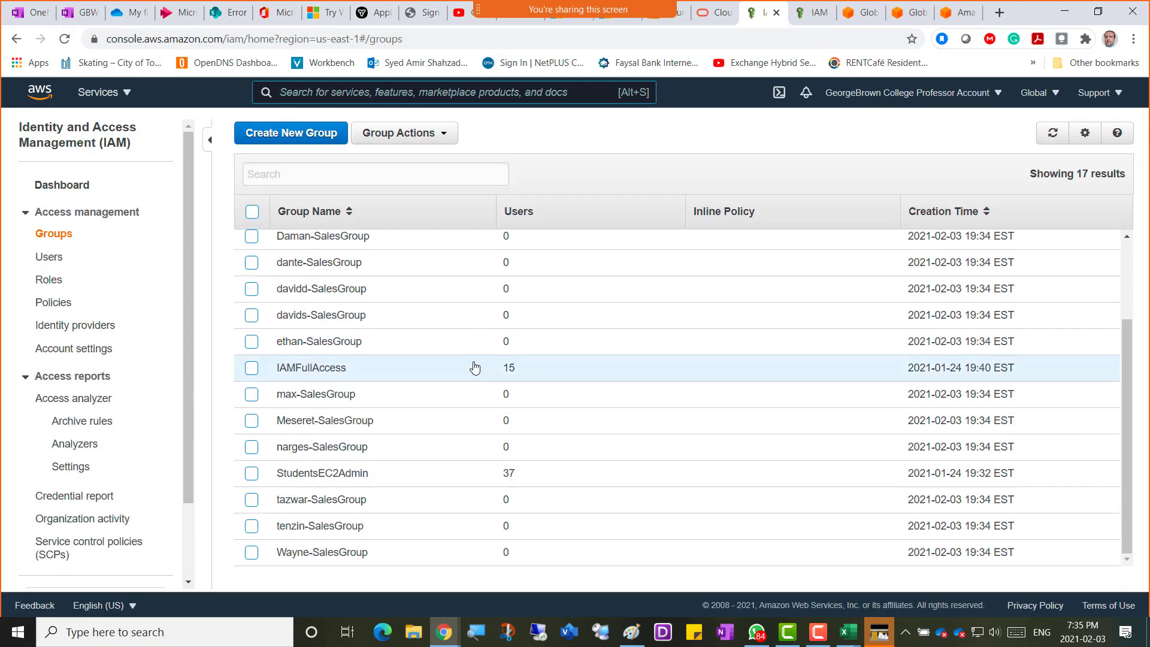
{"action": "scroll", "coordinate": [474, 367], "scroll_direction": "up", "scroll_amount": 2}
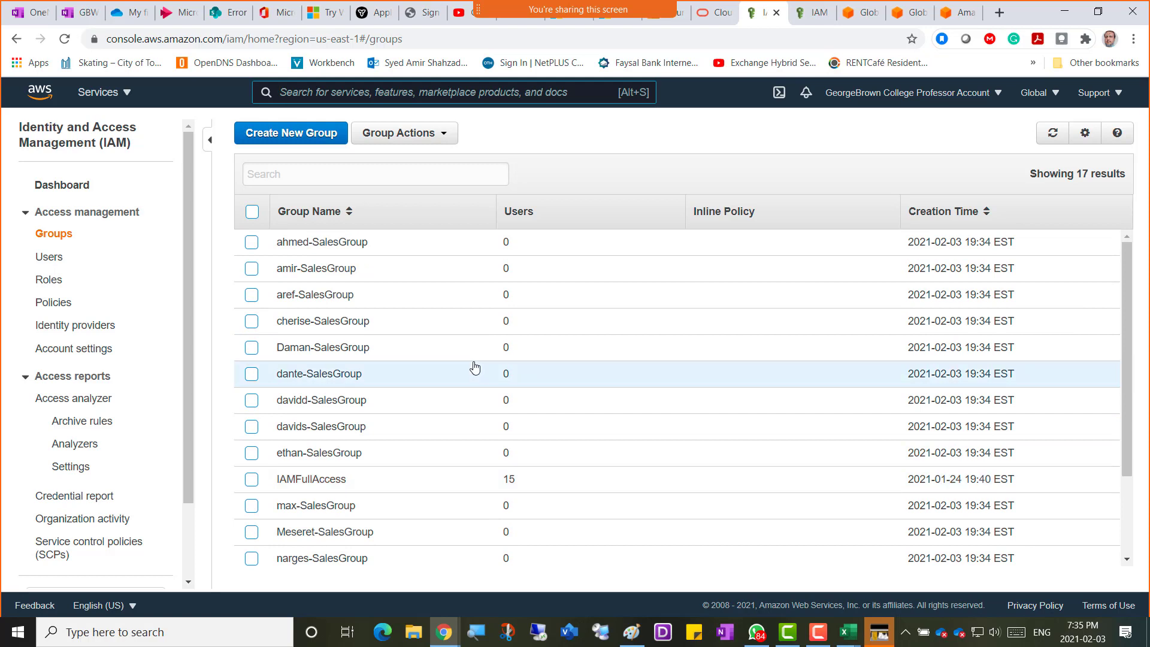
{"action": "scroll", "coordinate": [475, 367], "scroll_direction": "down", "scroll_amount": 3}
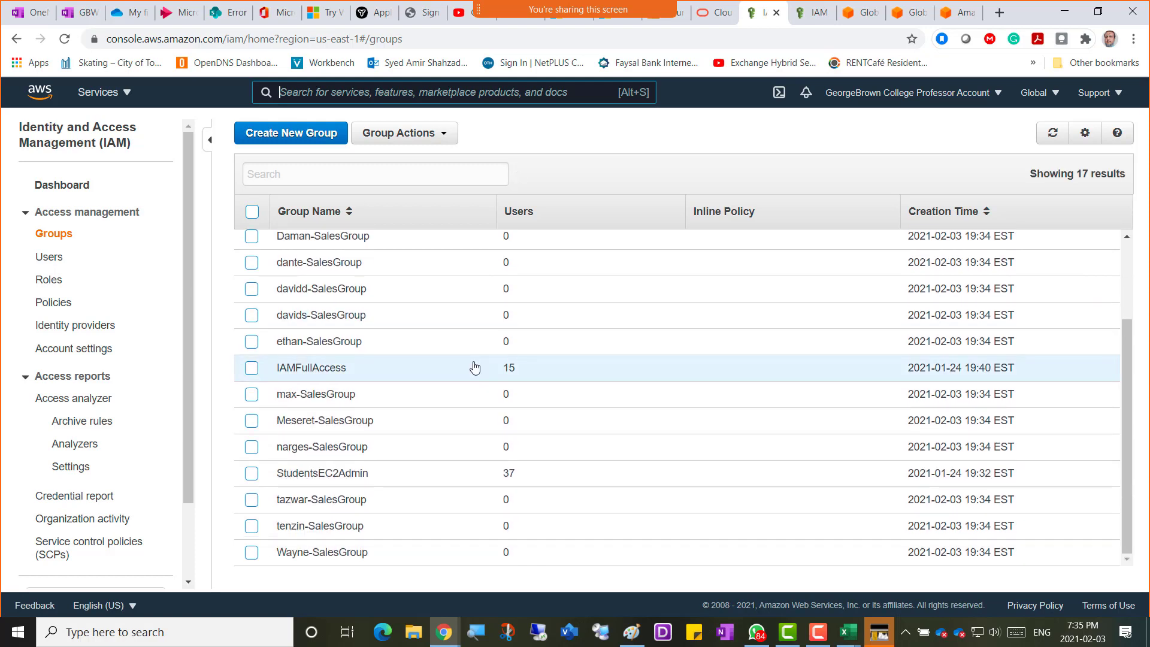
{"action": "scroll", "coordinate": [474, 367], "scroll_direction": "up", "scroll_amount": 2}
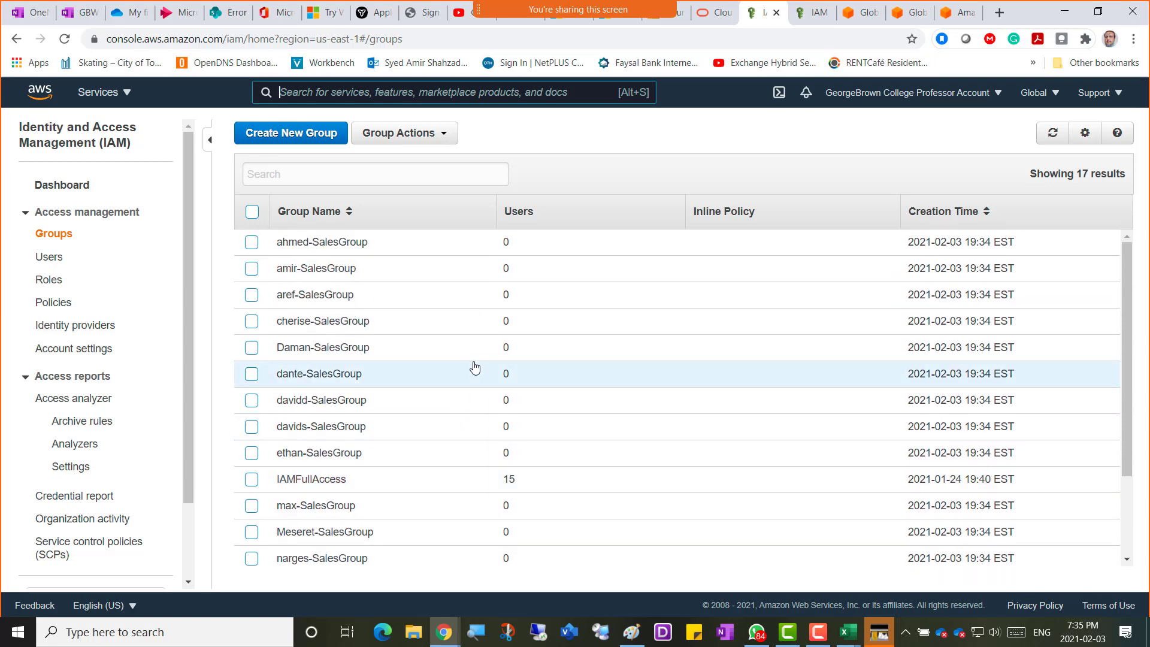
{"action": "scroll", "coordinate": [475, 367], "scroll_direction": "down", "scroll_amount": 3}
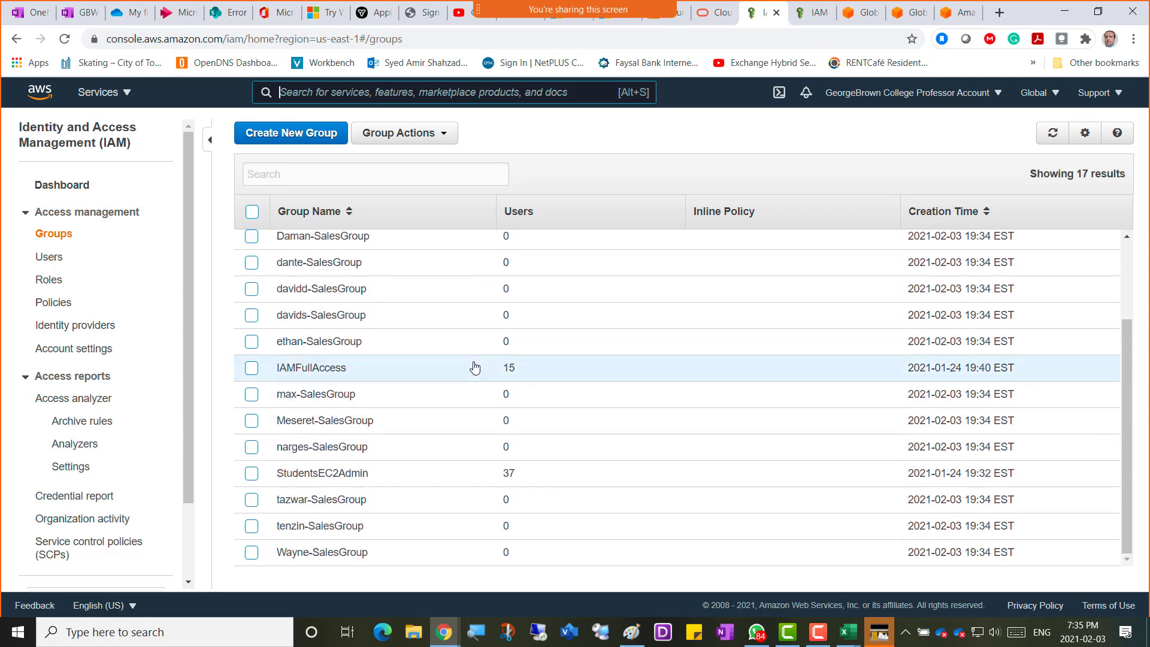
{"action": "scroll", "coordinate": [475, 367], "scroll_direction": "up", "scroll_amount": 3}
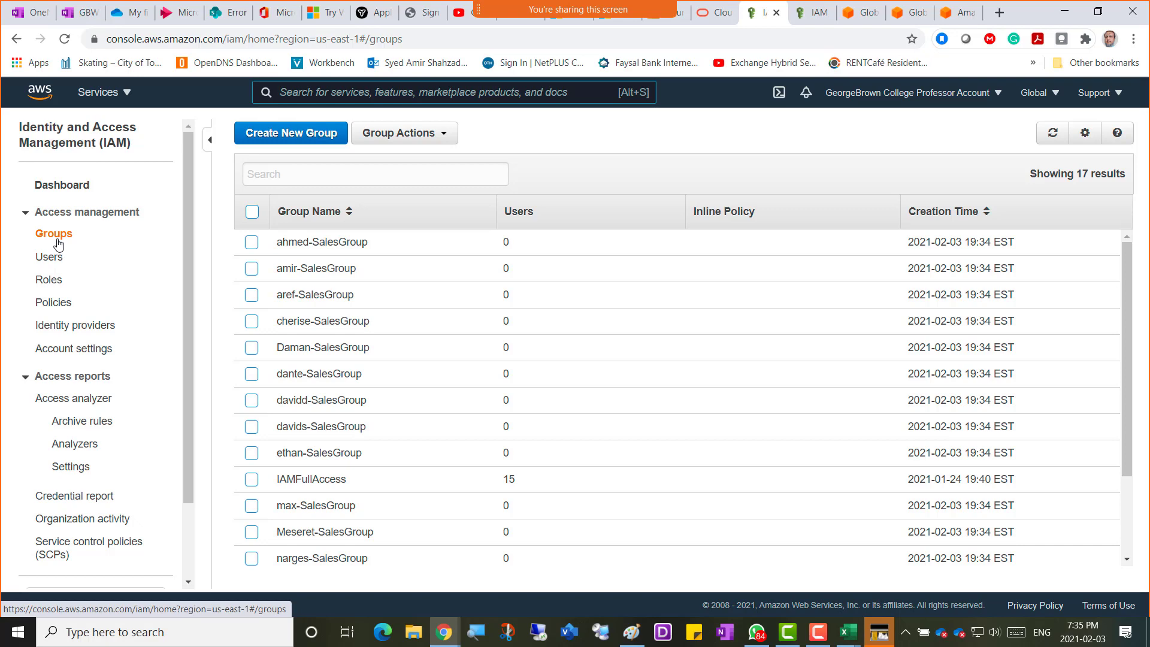
Go via Users to the IAM Roles page listing 2 roles.
{"action": "left_click", "coordinate": [54, 258]}
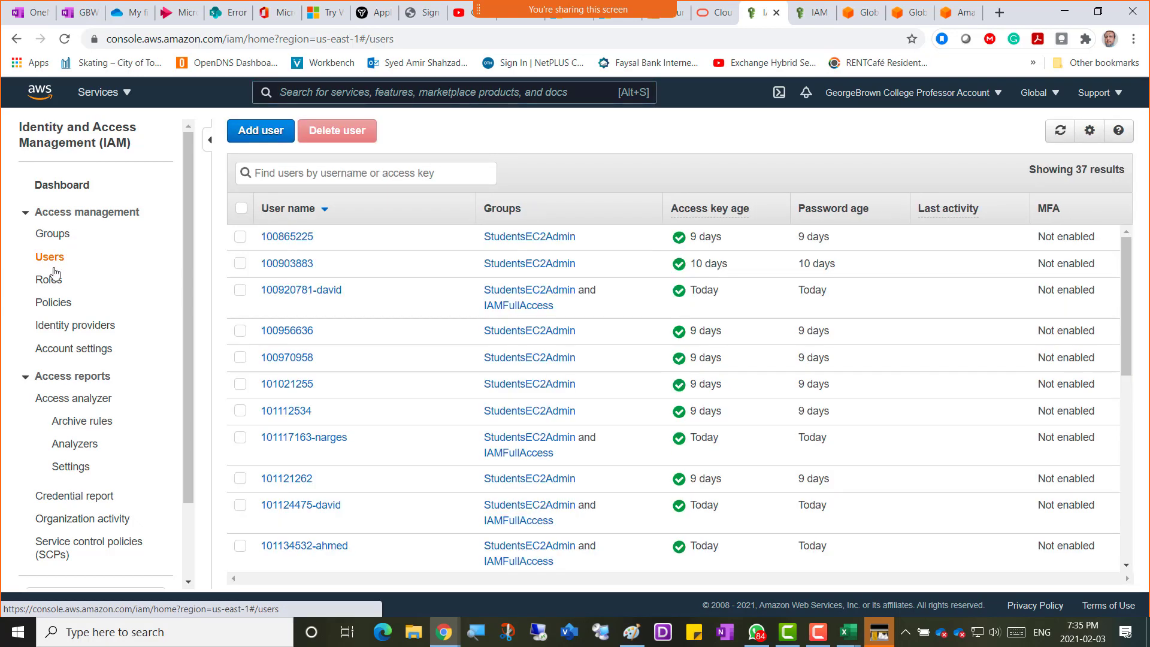
{"action": "left_click", "coordinate": [54, 285]}
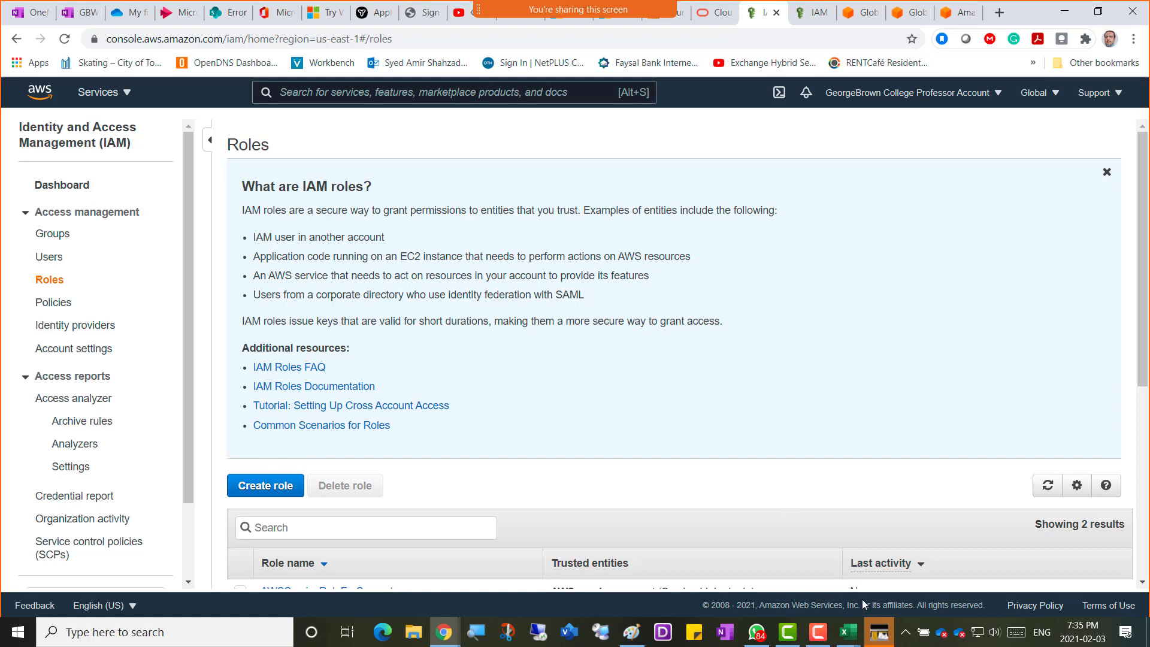
{"action": "mouse_move", "coordinate": [821, 642]}
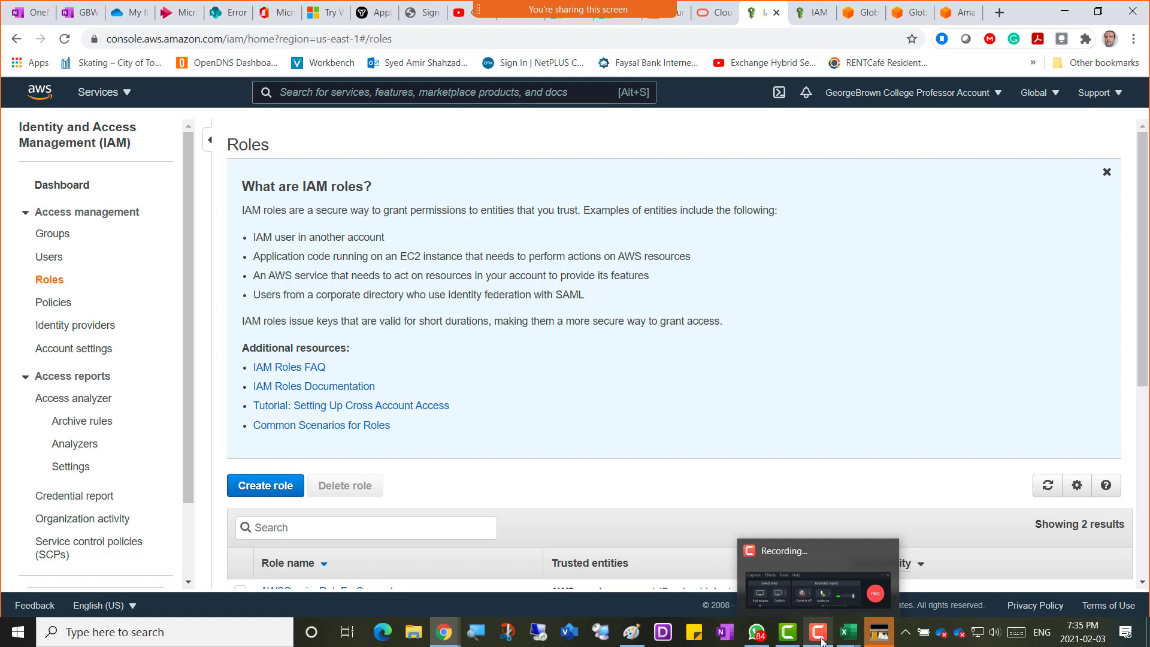
Enable ScreenDraw and underline 'user in' and the account name on the Roles page.
{"action": "left_click", "coordinate": [819, 634]}
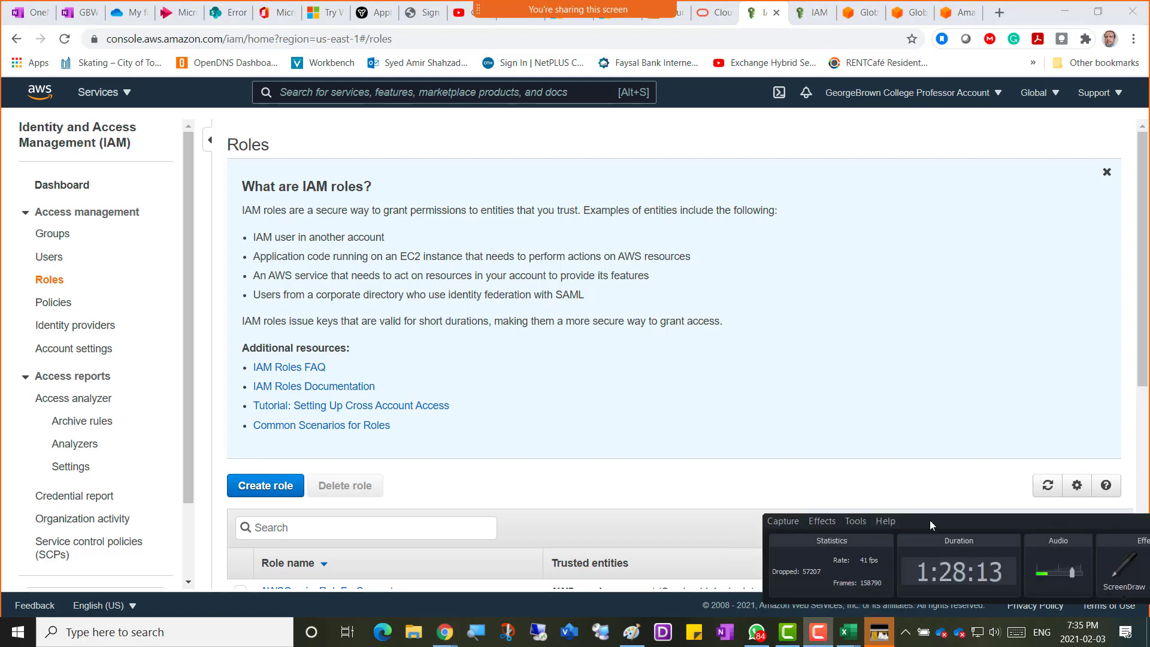
{"action": "left_click_drag", "start_coordinate": [950, 519], "coordinate": [439, 536]}
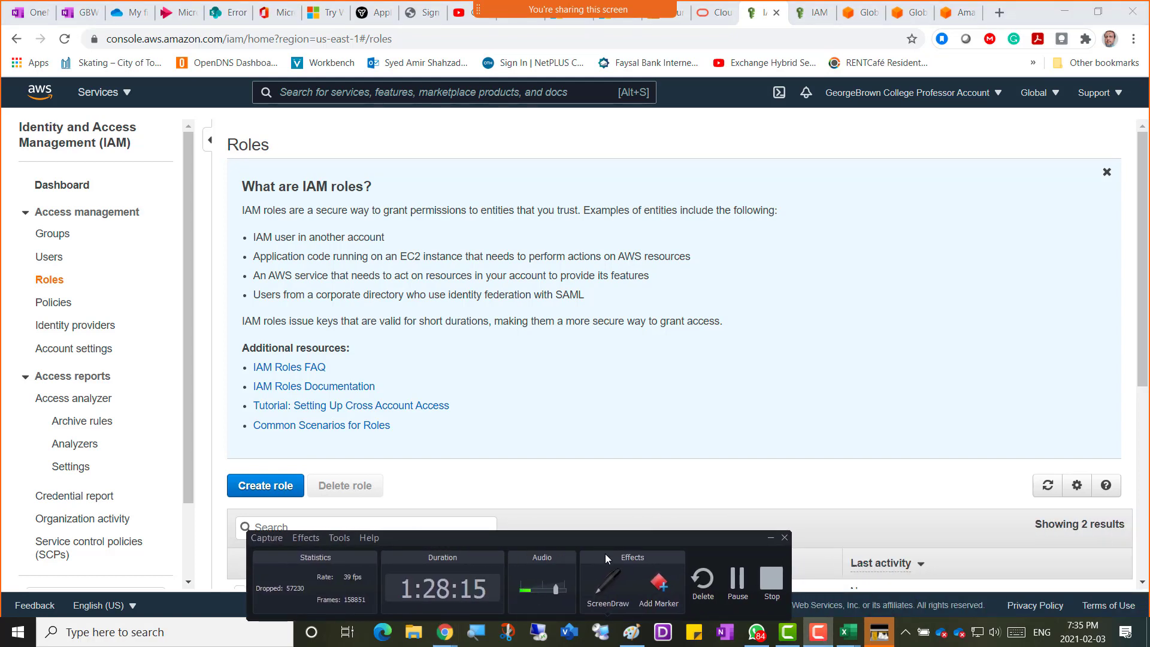
{"action": "left_click", "coordinate": [619, 591]}
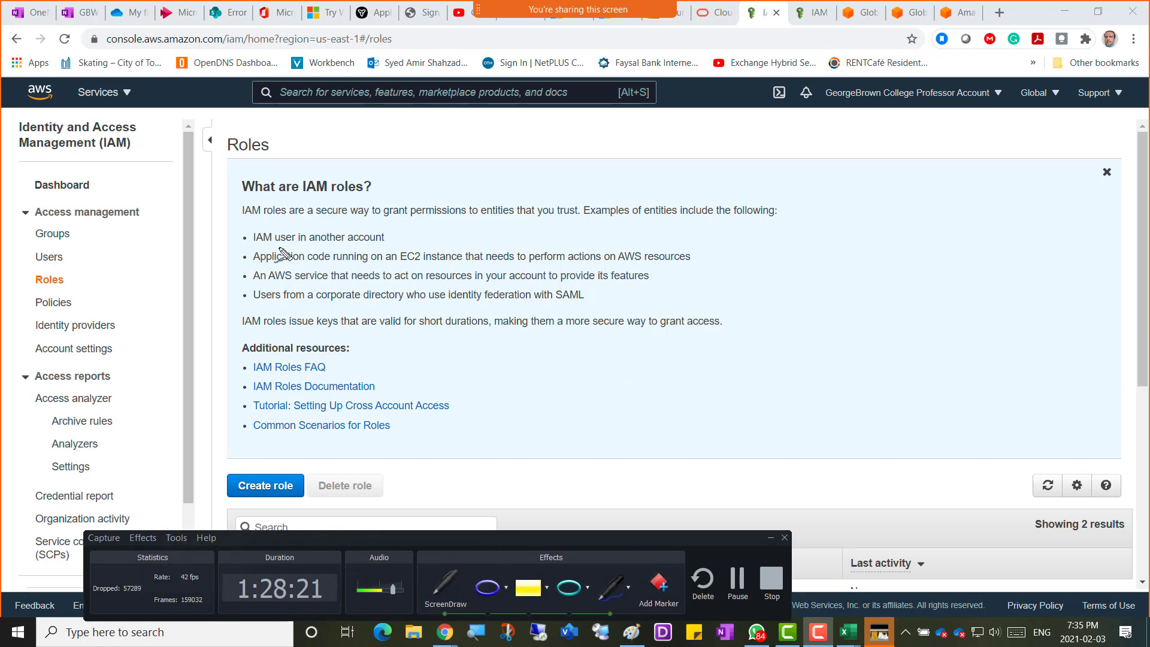
{"action": "left_click_drag", "start_coordinate": [278, 246], "coordinate": [325, 246]}
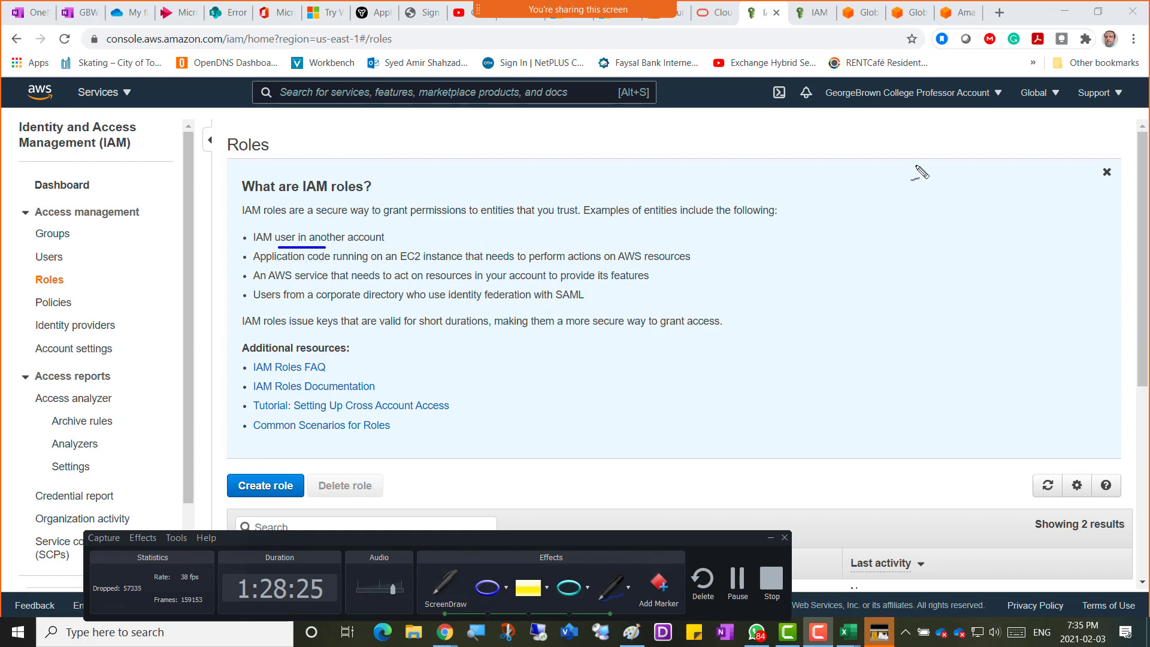
{"action": "left_click_drag", "start_coordinate": [905, 108], "coordinate": [982, 102]}
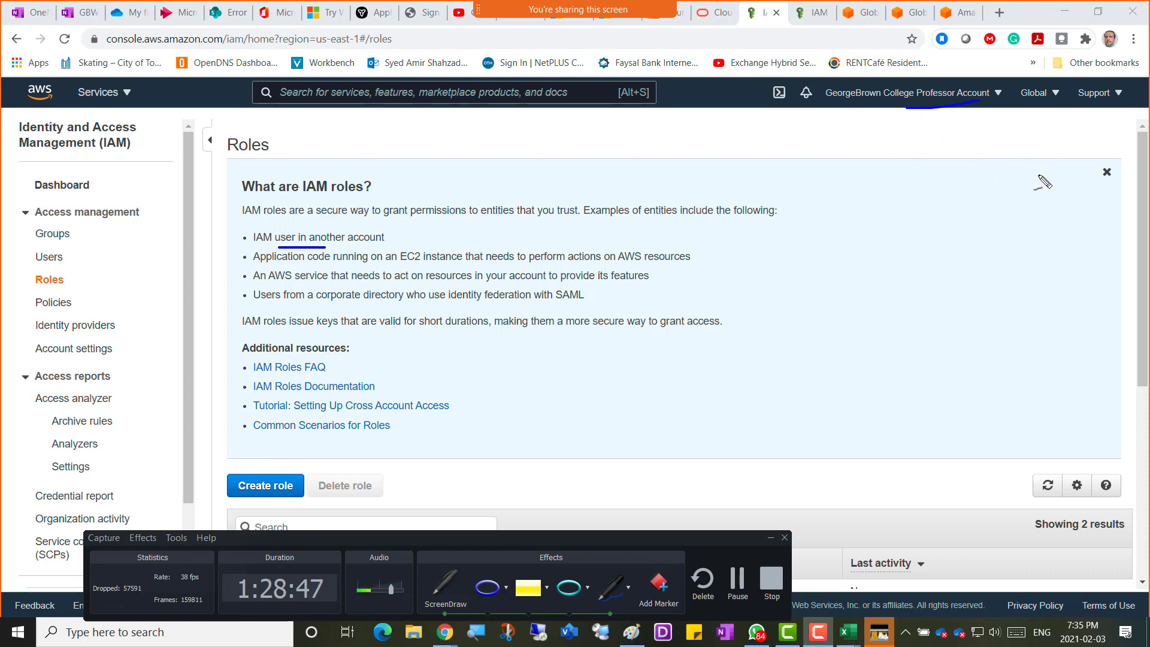
Sketch AWS1 and AWS2 beside the info box, with an arrow from EC2 to AWS1.
{"action": "mouse_move", "coordinate": [1029, 170]}
{"action": "left_mouse_down"}
{"action": "mouse_move", "coordinate": [1028, 149]}
{"action": "mouse_move", "coordinate": [1052, 157]}
{"action": "mouse_move", "coordinate": [1085, 144]}
{"action": "mouse_move", "coordinate": [1109, 116]}
{"action": "mouse_move", "coordinate": [1117, 145]}
{"action": "mouse_move", "coordinate": [1133, 141]}
{"action": "left_mouse_up"}
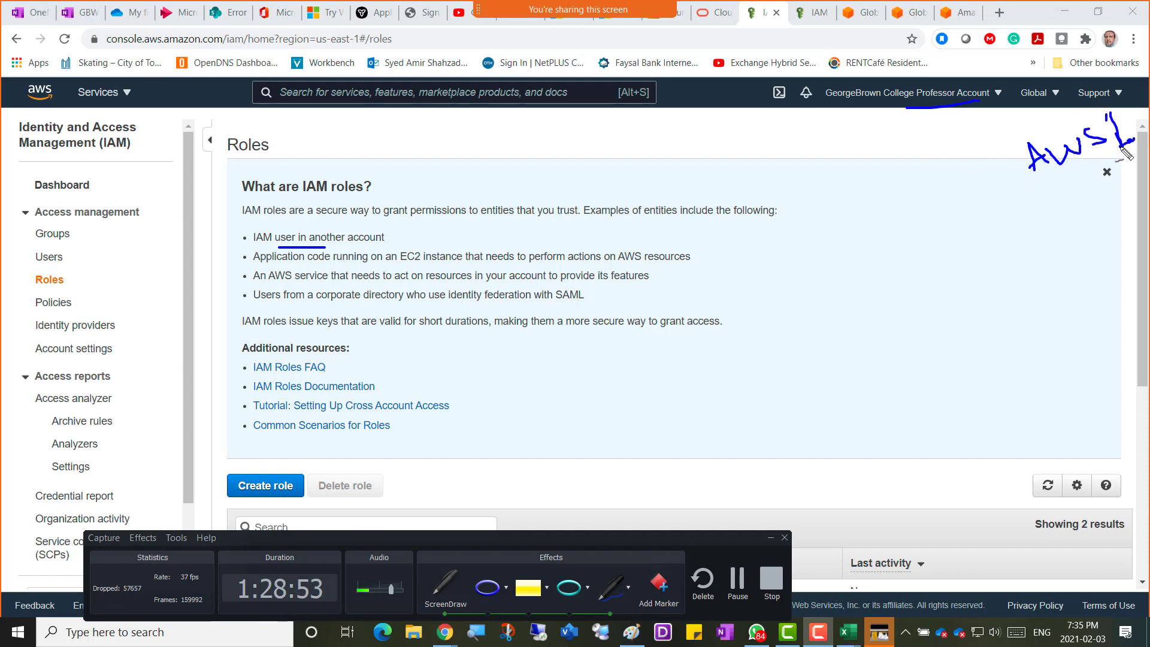
{"action": "mouse_move", "coordinate": [1008, 303]}
{"action": "left_mouse_down"}
{"action": "mouse_move", "coordinate": [1073, 251]}
{"action": "mouse_move", "coordinate": [1098, 259]}
{"action": "left_mouse_up"}
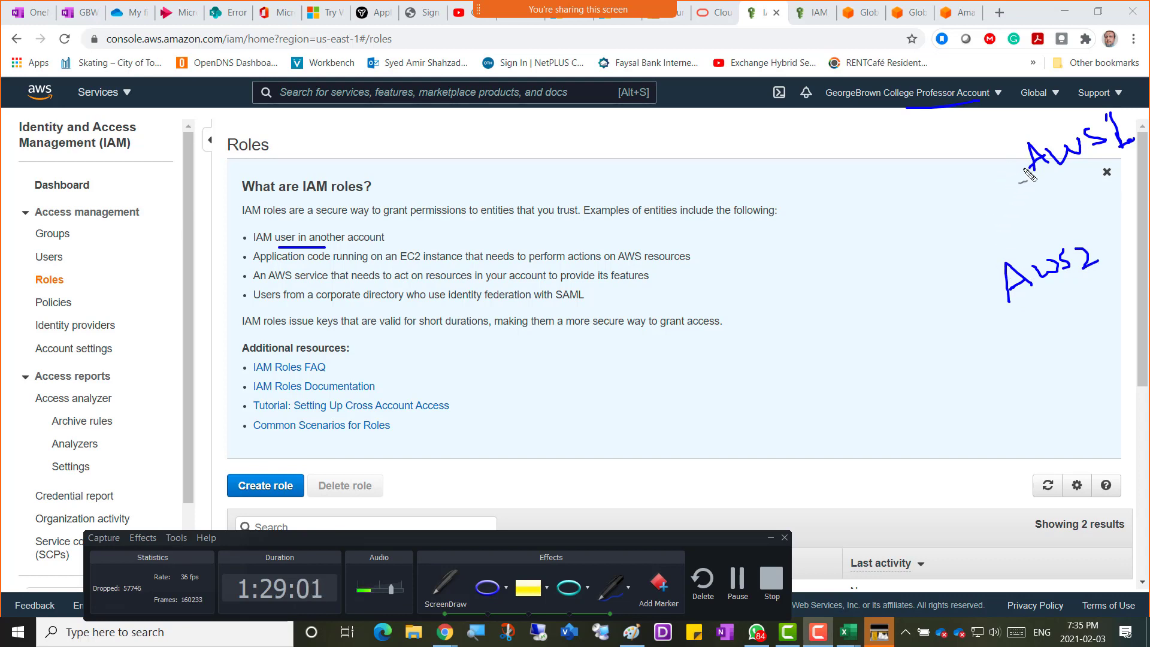
{"action": "left_click_drag", "start_coordinate": [1025, 167], "coordinate": [995, 183]}
{"action": "mouse_move", "coordinate": [875, 185]}
{"action": "left_mouse_down"}
{"action": "mouse_move", "coordinate": [870, 223]}
{"action": "mouse_move", "coordinate": [870, 202]}
{"action": "mouse_move", "coordinate": [885, 217]}
{"action": "mouse_move", "coordinate": [908, 184]}
{"action": "mouse_move", "coordinate": [913, 195]}
{"action": "left_mouse_up"}
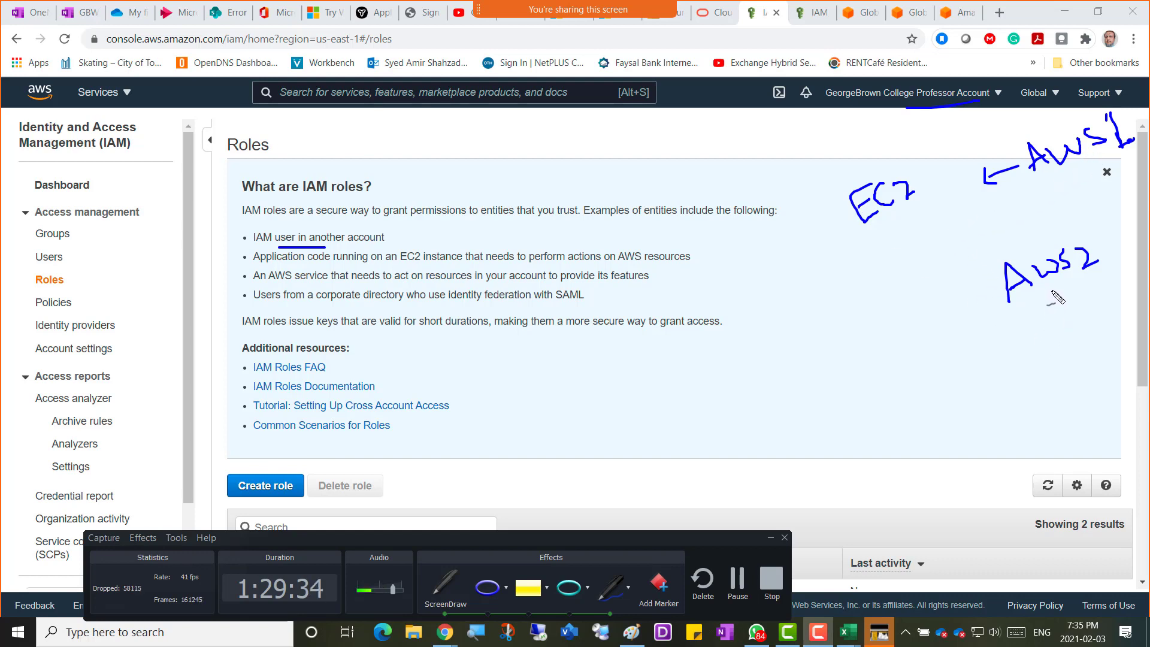
Draw an arrow from AWS2 to EC2 and label a user under each account.
{"action": "mouse_move", "coordinate": [1052, 290]}
{"action": "left_mouse_down"}
{"action": "mouse_move", "coordinate": [1055, 321]}
{"action": "mouse_move", "coordinate": [1033, 353]}
{"action": "mouse_move", "coordinate": [949, 335]}
{"action": "mouse_move", "coordinate": [887, 222]}
{"action": "mouse_move", "coordinate": [898, 223]}
{"action": "left_mouse_up"}
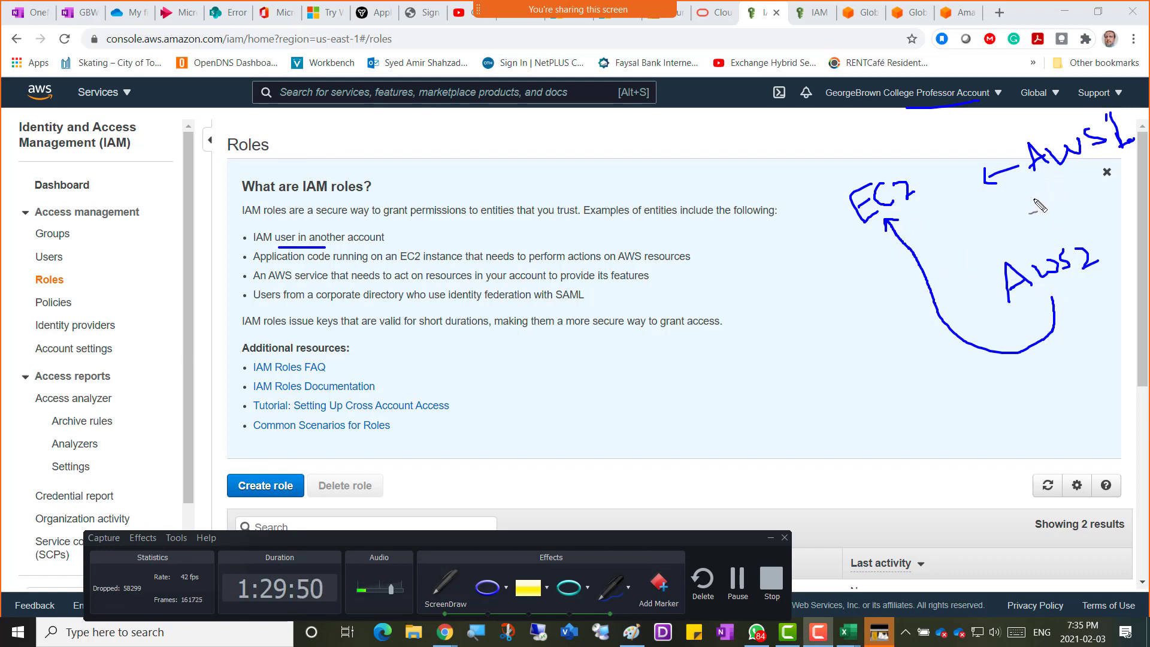
{"action": "mouse_move", "coordinate": [1018, 192]}
{"action": "left_mouse_down"}
{"action": "mouse_move", "coordinate": [1029, 209]}
{"action": "mouse_move", "coordinate": [1077, 190]}
{"action": "left_mouse_up"}
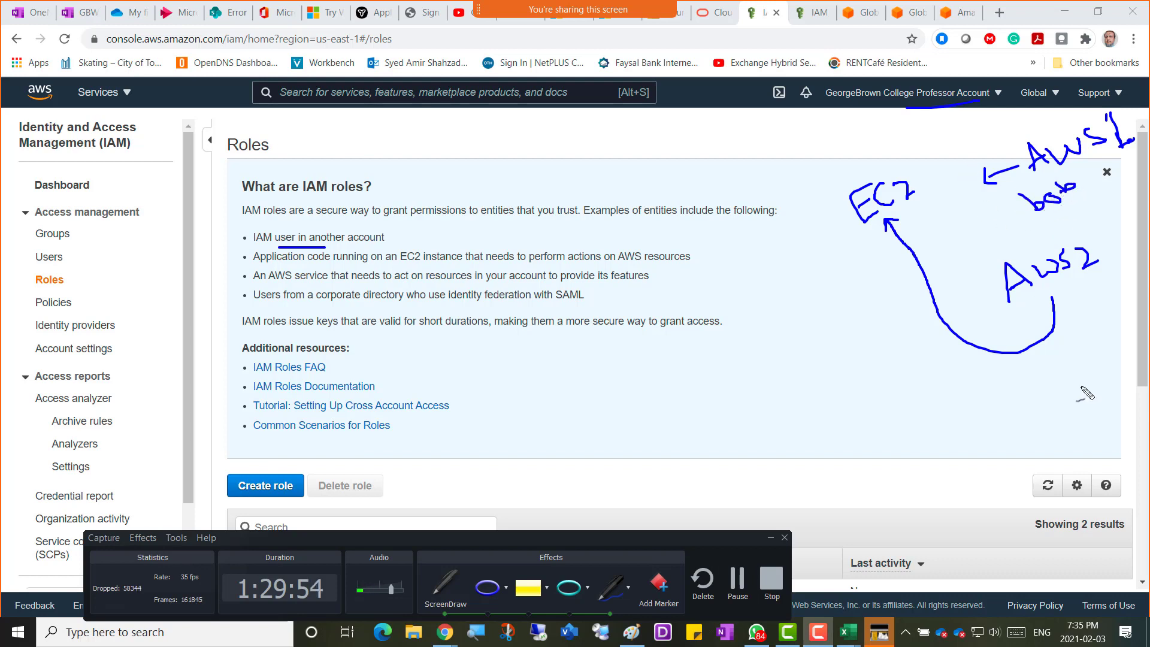
{"action": "mouse_move", "coordinate": [1031, 363]}
{"action": "left_mouse_down"}
{"action": "mouse_move", "coordinate": [1043, 366]}
{"action": "mouse_move", "coordinate": [1040, 395]}
{"action": "mouse_move", "coordinate": [1034, 384]}
{"action": "mouse_move", "coordinate": [1084, 383]}
{"action": "mouse_move", "coordinate": [1093, 366]}
{"action": "left_mouse_up"}
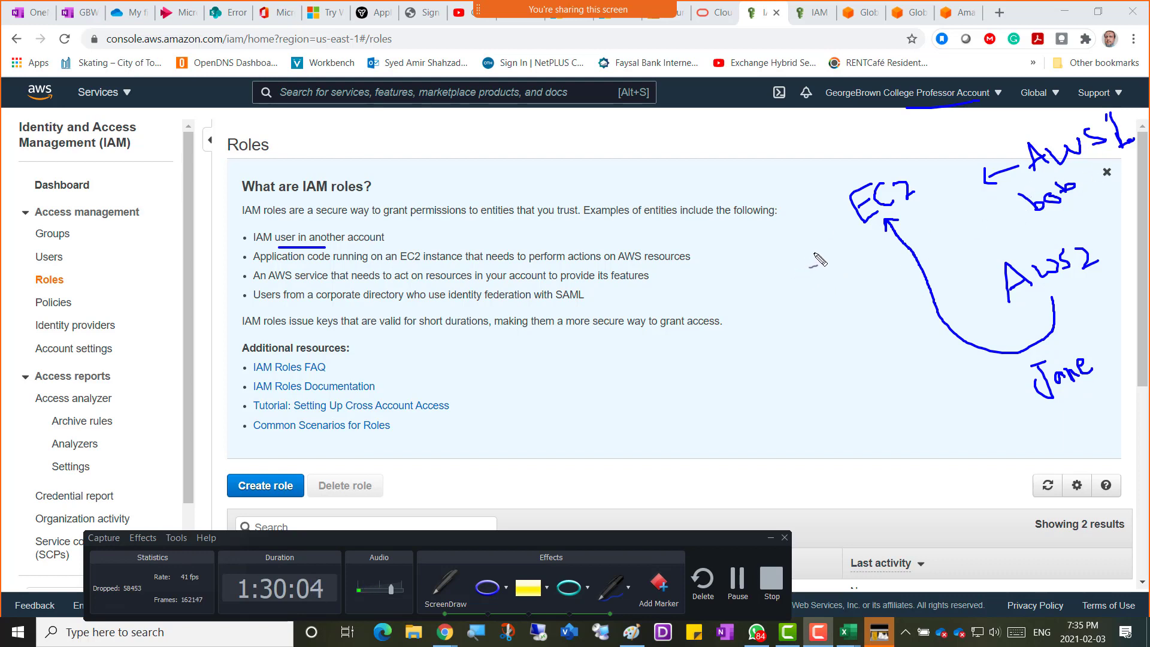
Write 'Role' with a stack of hatching lines and 'permissions' beneath, linked to the first user.
{"action": "mouse_move", "coordinate": [813, 250]}
{"action": "left_mouse_down"}
{"action": "mouse_move", "coordinate": [819, 285]}
{"action": "mouse_move", "coordinate": [878, 272]}
{"action": "left_mouse_up"}
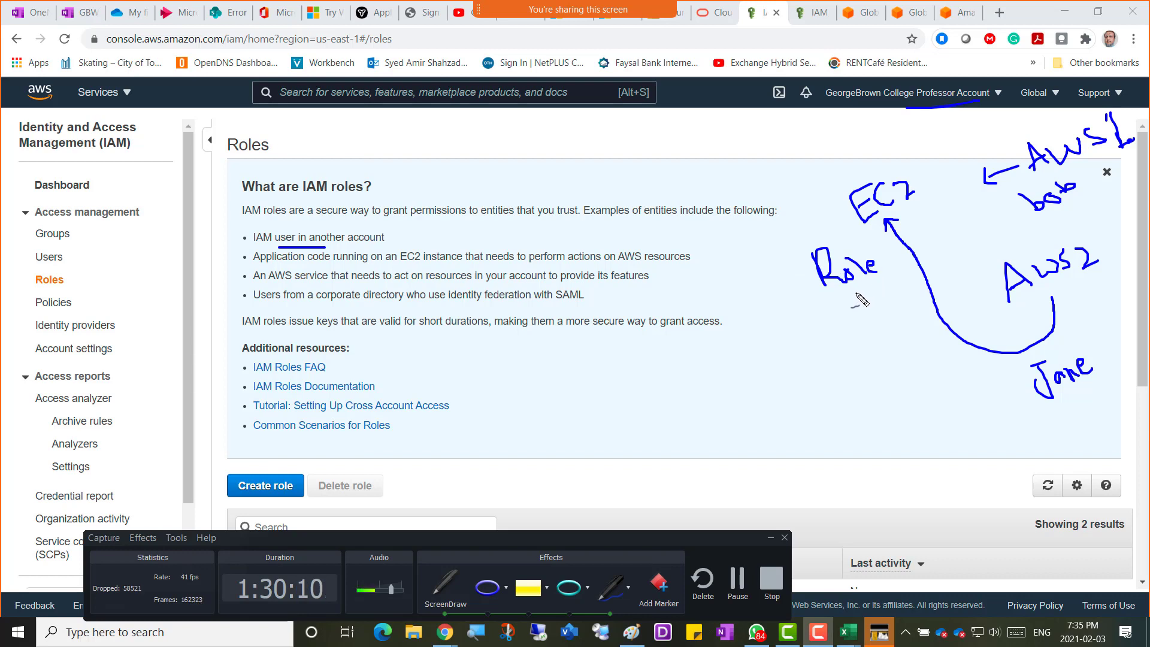
{"action": "left_click_drag", "start_coordinate": [849, 295], "coordinate": [868, 290]}
{"action": "left_click_drag", "start_coordinate": [852, 304], "coordinate": [869, 298]}
{"action": "left_click_drag", "start_coordinate": [855, 311], "coordinate": [877, 313]}
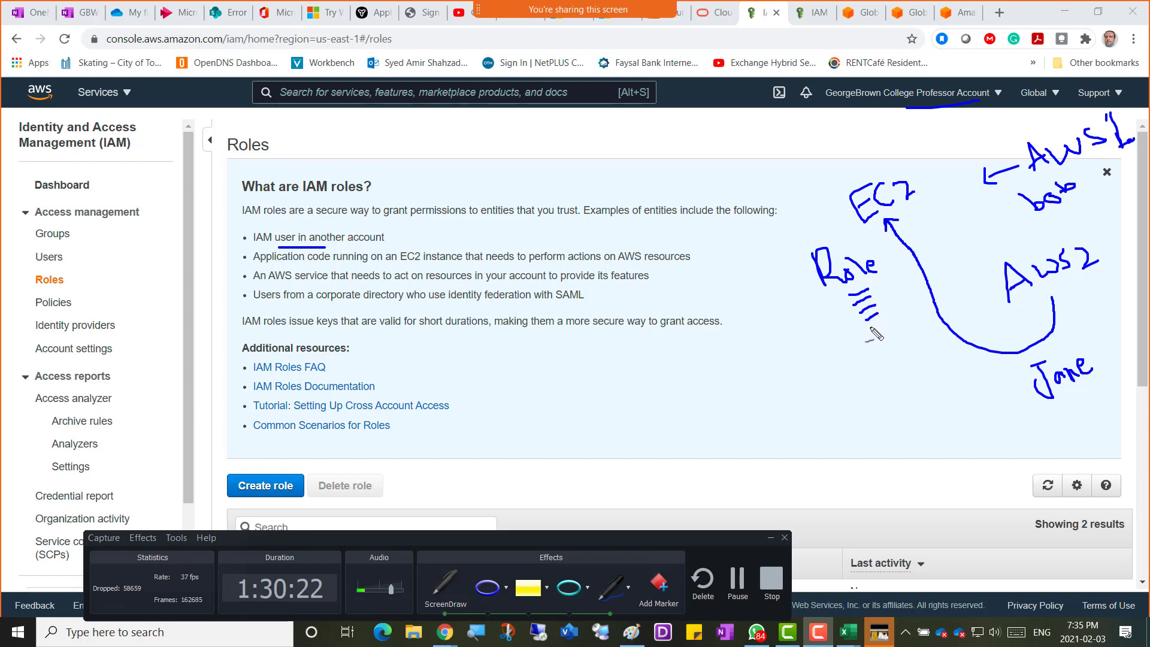
{"action": "left_click_drag", "start_coordinate": [864, 327], "coordinate": [894, 325]}
{"action": "mouse_move", "coordinate": [807, 359]}
{"action": "left_mouse_down"}
{"action": "mouse_move", "coordinate": [851, 339]}
{"action": "mouse_move", "coordinate": [868, 350]}
{"action": "mouse_move", "coordinate": [906, 339]}
{"action": "mouse_move", "coordinate": [892, 335]}
{"action": "left_mouse_up"}
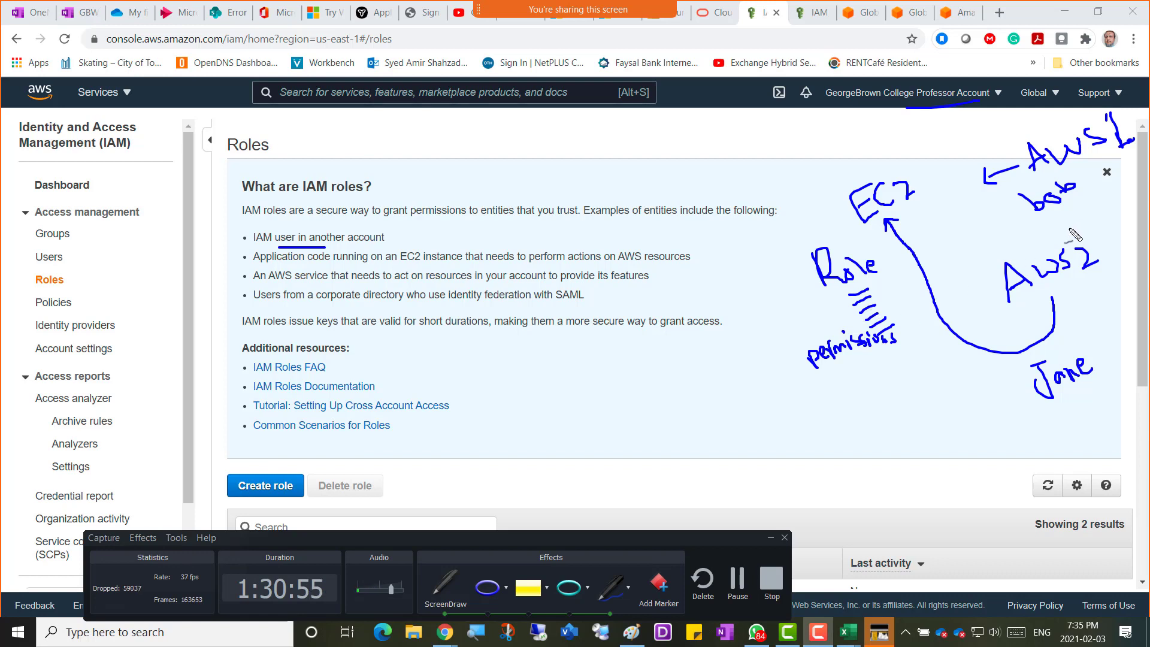
{"action": "left_click_drag", "start_coordinate": [1029, 214], "coordinate": [901, 277]}
{"action": "left_click_drag", "start_coordinate": [804, 279], "coordinate": [793, 280]}
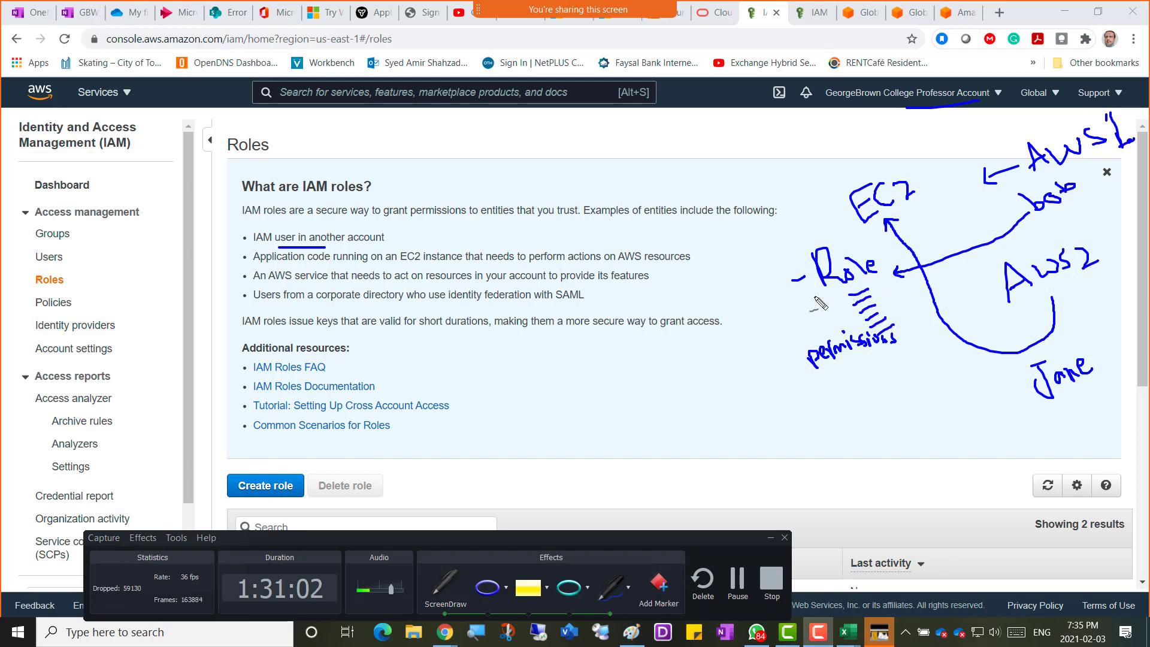
Arrow the Role's permissions to the second user; underline 'IAM user', 'code running', 'that needs', 'actions'.
{"action": "mouse_move", "coordinate": [804, 277]}
{"action": "left_mouse_down"}
{"action": "mouse_move", "coordinate": [786, 293]}
{"action": "mouse_move", "coordinate": [817, 332]}
{"action": "mouse_move", "coordinate": [813, 317]}
{"action": "left_mouse_up"}
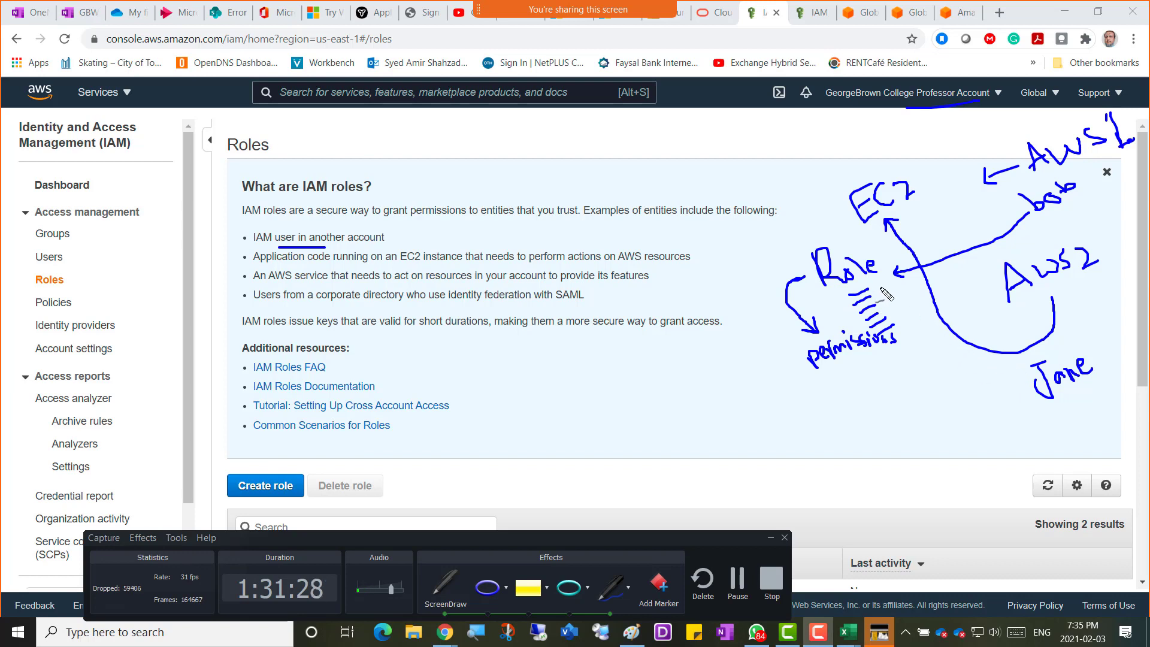
{"action": "left_click_drag", "start_coordinate": [875, 282], "coordinate": [987, 374]}
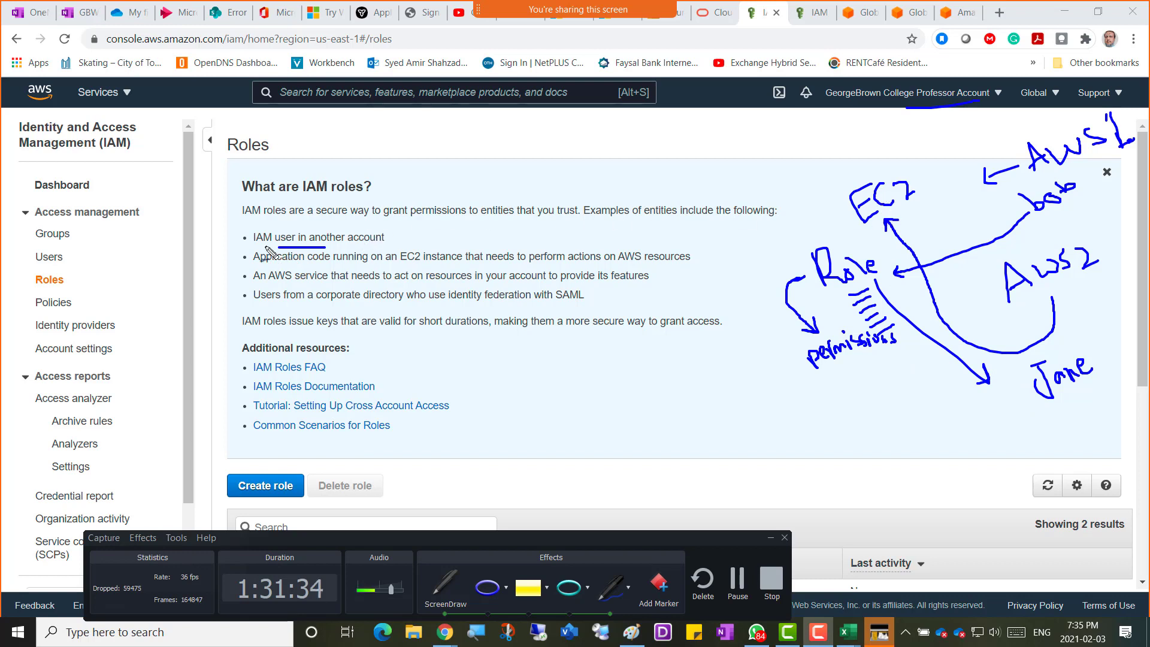
{"action": "left_click_drag", "start_coordinate": [264, 246], "coordinate": [293, 247]}
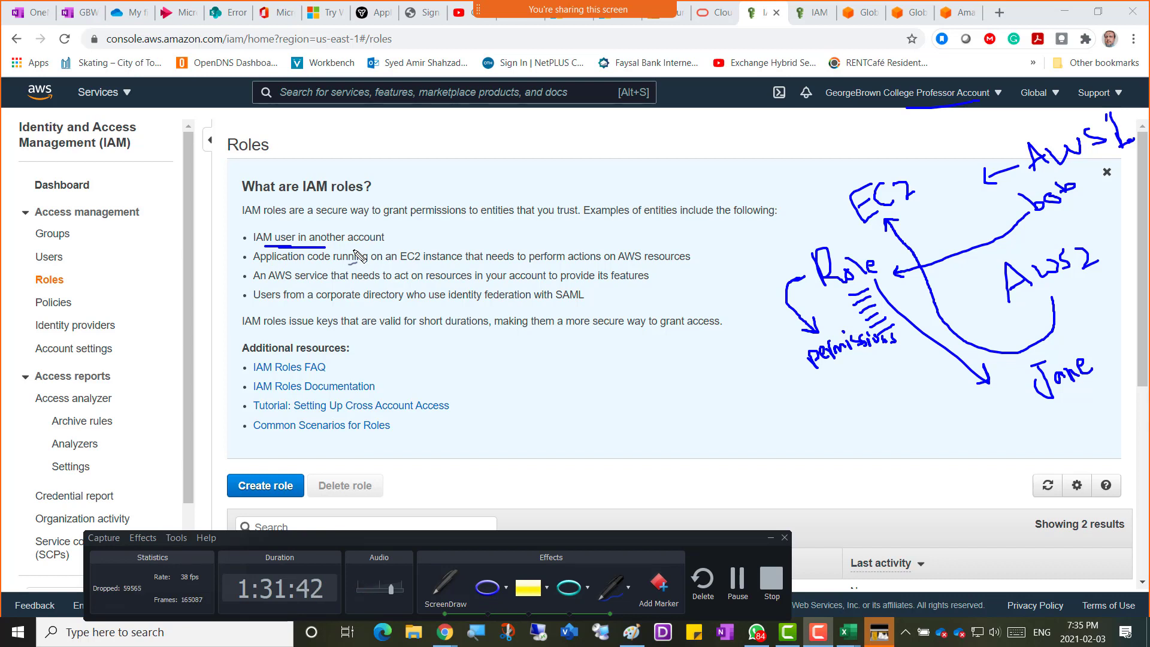
{"action": "left_click_drag", "start_coordinate": [302, 262], "coordinate": [494, 262]}
{"action": "left_click_drag", "start_coordinate": [567, 262], "coordinate": [652, 262]}
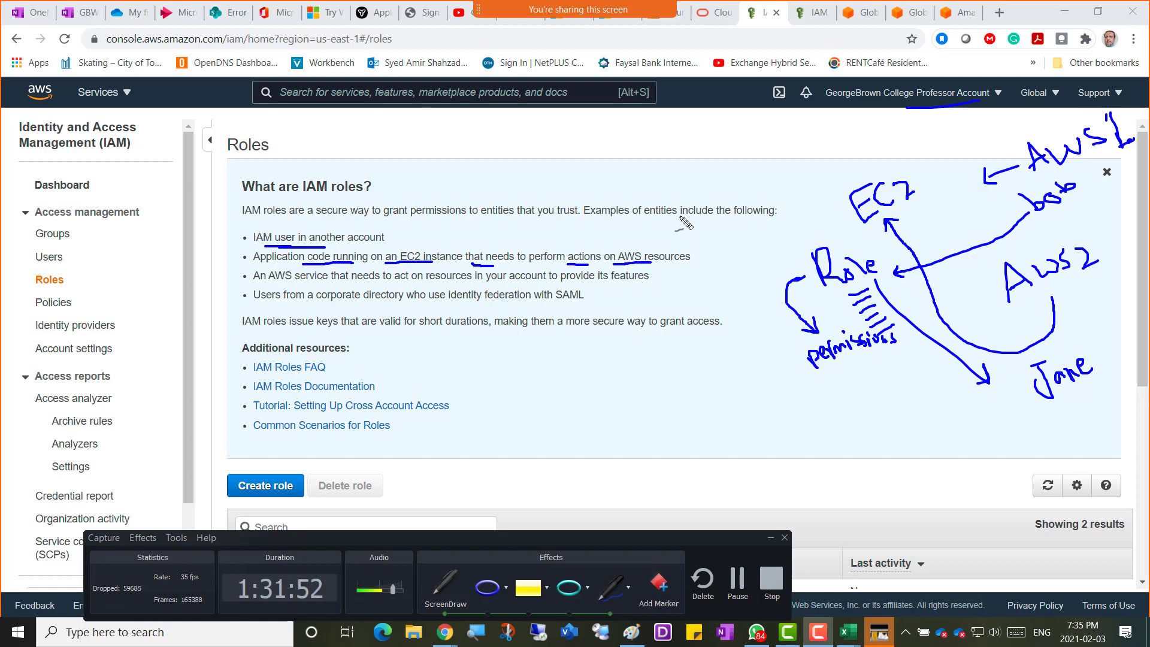
Sketch a box labelled VM containing 'code' and 'OS'.
{"action": "mouse_move", "coordinate": [533, 131]}
{"action": "left_mouse_down"}
{"action": "mouse_move", "coordinate": [608, 190]}
{"action": "mouse_move", "coordinate": [545, 158]}
{"action": "mouse_move", "coordinate": [534, 131]}
{"action": "left_mouse_up"}
{"action": "left_click_drag", "start_coordinate": [486, 166], "coordinate": [536, 168]}
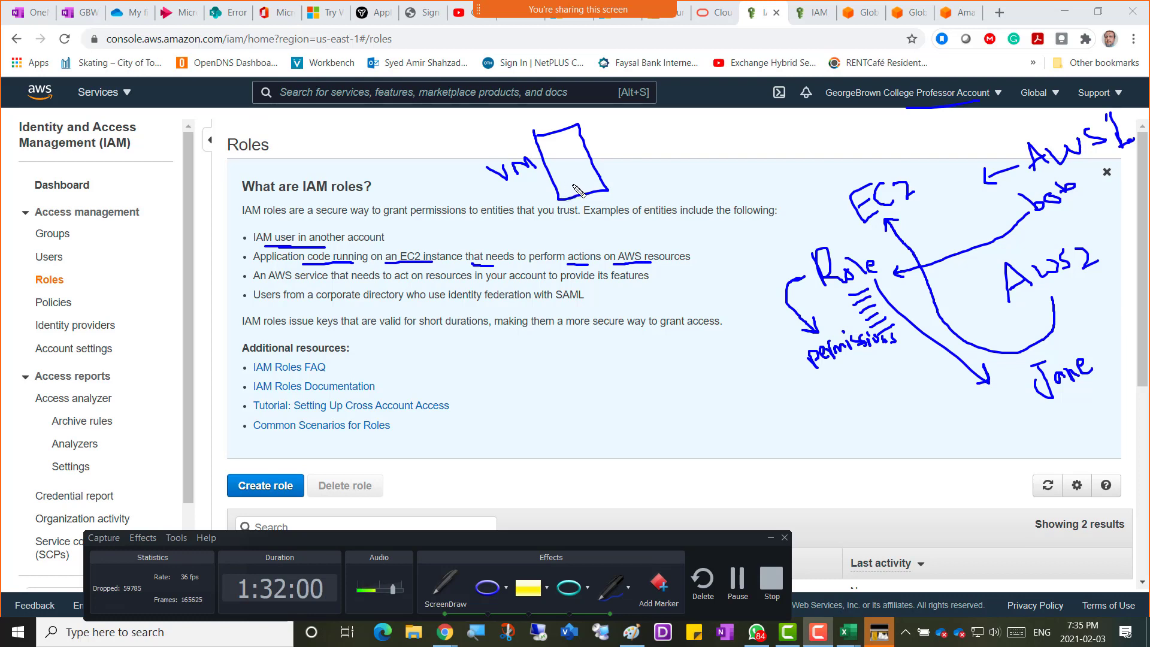
{"action": "left_click_drag", "start_coordinate": [566, 182], "coordinate": [573, 189]}
{"action": "mouse_move", "coordinate": [553, 147]}
{"action": "left_mouse_down"}
{"action": "mouse_move", "coordinate": [543, 157]}
{"action": "mouse_move", "coordinate": [570, 159]}
{"action": "mouse_move", "coordinate": [582, 144]}
{"action": "left_mouse_up"}
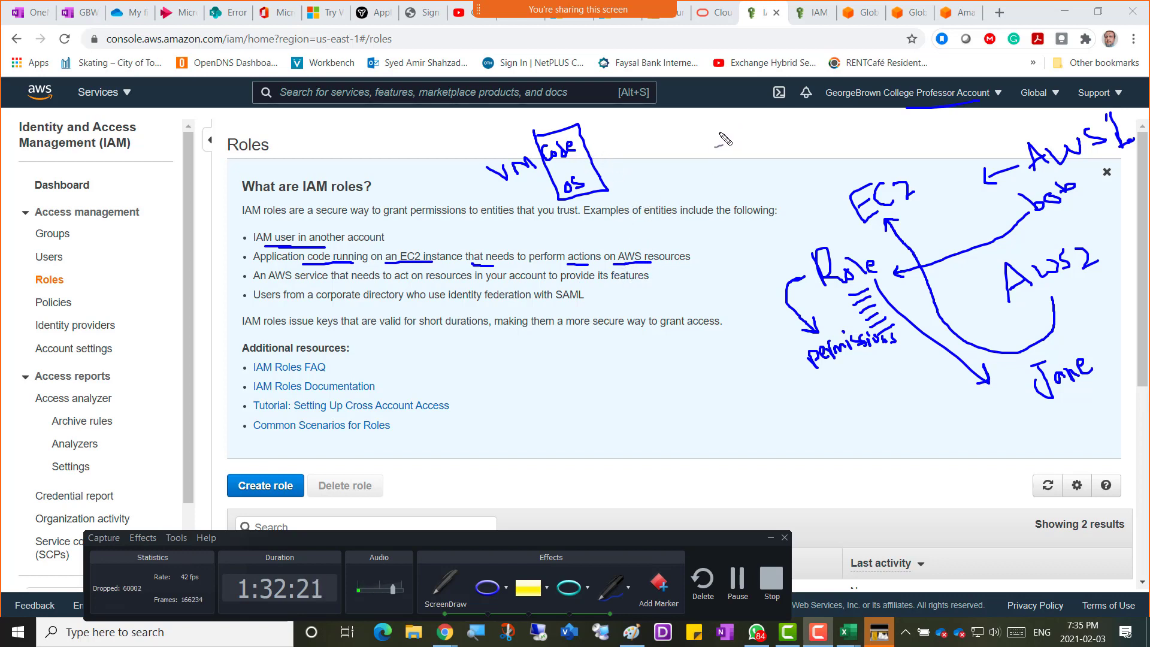
Draw a second box labelled user, group, database, with an arrow from the VM box into it.
{"action": "mouse_move", "coordinate": [713, 130]}
{"action": "left_mouse_down"}
{"action": "mouse_move", "coordinate": [731, 125]}
{"action": "mouse_move", "coordinate": [754, 166]}
{"action": "mouse_move", "coordinate": [713, 132]}
{"action": "mouse_move", "coordinate": [802, 129]}
{"action": "mouse_move", "coordinate": [789, 157]}
{"action": "mouse_move", "coordinate": [808, 162]}
{"action": "mouse_move", "coordinate": [839, 127]}
{"action": "left_mouse_up"}
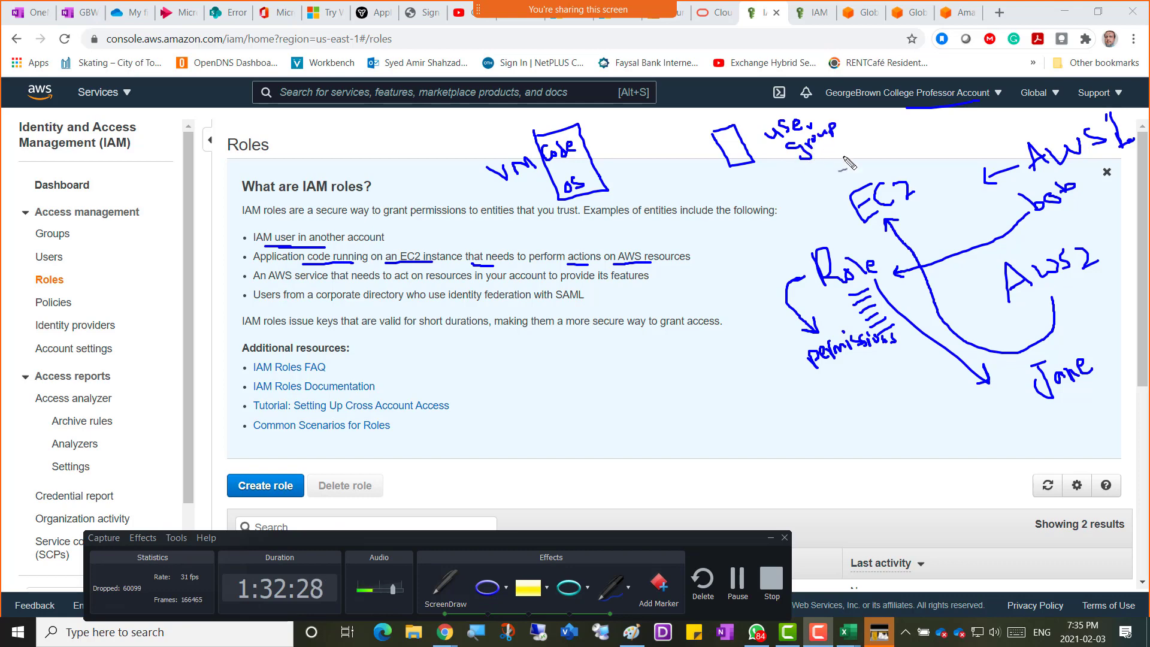
{"action": "mouse_move", "coordinate": [799, 169]}
{"action": "left_mouse_down"}
{"action": "mouse_move", "coordinate": [821, 174]}
{"action": "mouse_move", "coordinate": [841, 149]}
{"action": "left_mouse_up"}
{"action": "left_click_drag", "start_coordinate": [847, 149], "coordinate": [878, 137]}
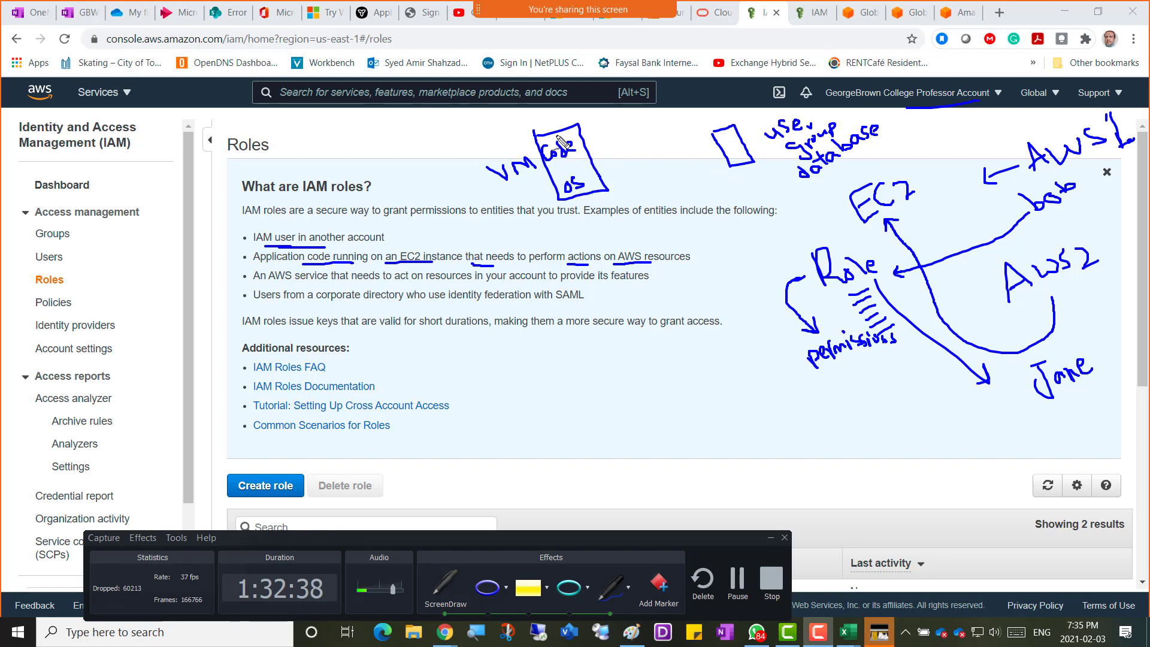
{"action": "mouse_move", "coordinate": [558, 136]}
{"action": "left_mouse_down"}
{"action": "mouse_move", "coordinate": [638, 122]}
{"action": "mouse_move", "coordinate": [712, 135]}
{"action": "mouse_move", "coordinate": [700, 133]}
{"action": "left_mouse_up"}
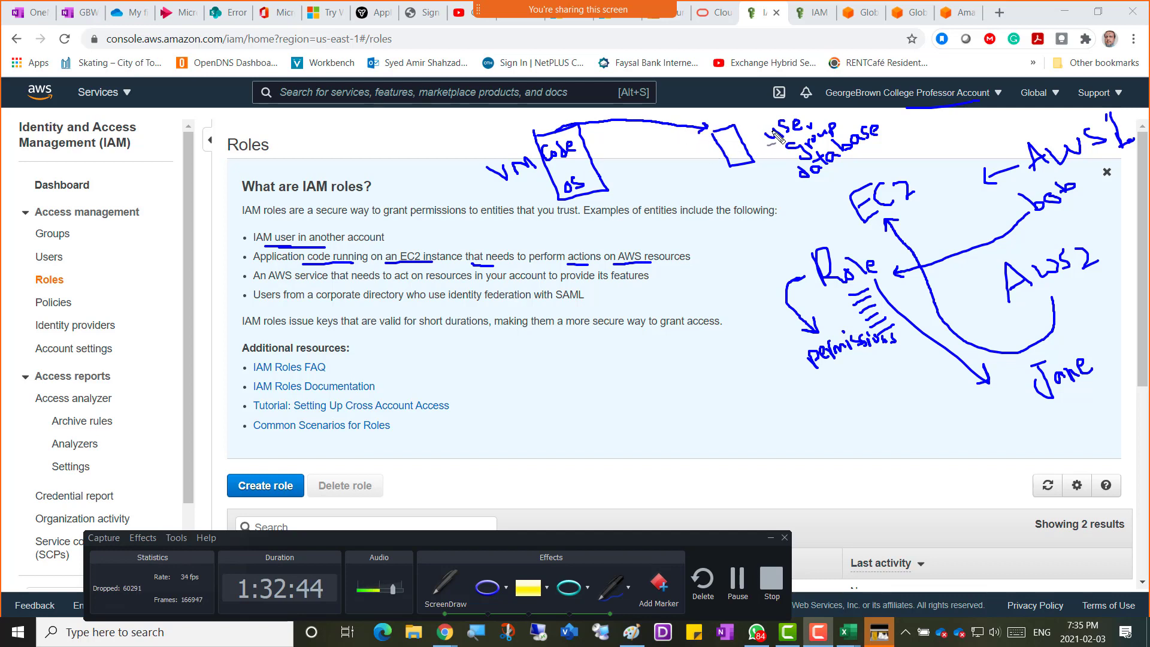
{"action": "left_click_drag", "start_coordinate": [807, 138], "coordinate": [822, 118]}
{"action": "mouse_move", "coordinate": [701, 124]}
{"action": "left_mouse_down"}
{"action": "mouse_move", "coordinate": [752, 103]}
{"action": "mouse_move", "coordinate": [742, 118]}
{"action": "left_mouse_up"}
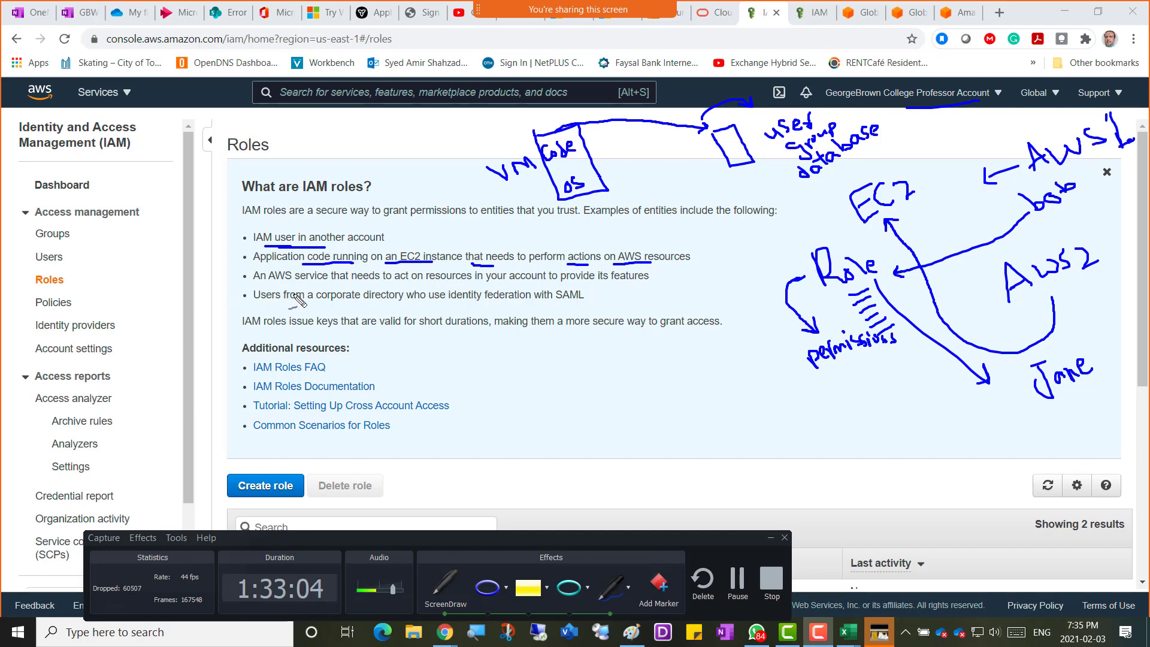
Underline the AWS service and corporate directory examples and mark up the EC2 diagram.
{"action": "left_click_drag", "start_coordinate": [267, 280], "coordinate": [371, 285]}
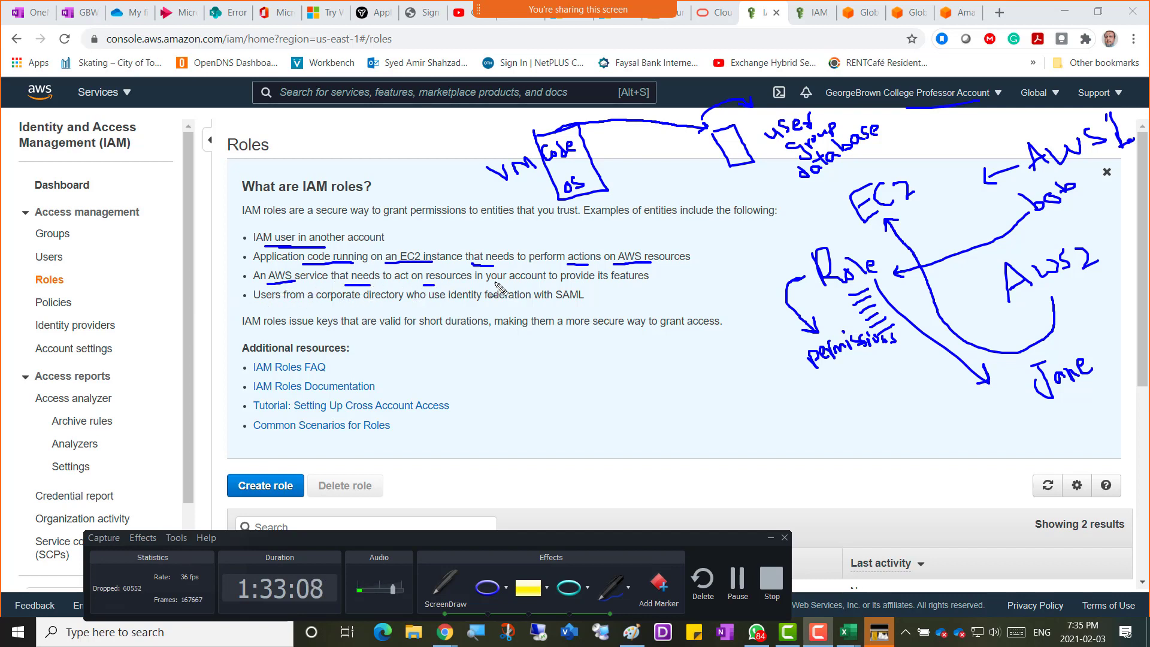
{"action": "left_click_drag", "start_coordinate": [484, 286], "coordinate": [604, 284]}
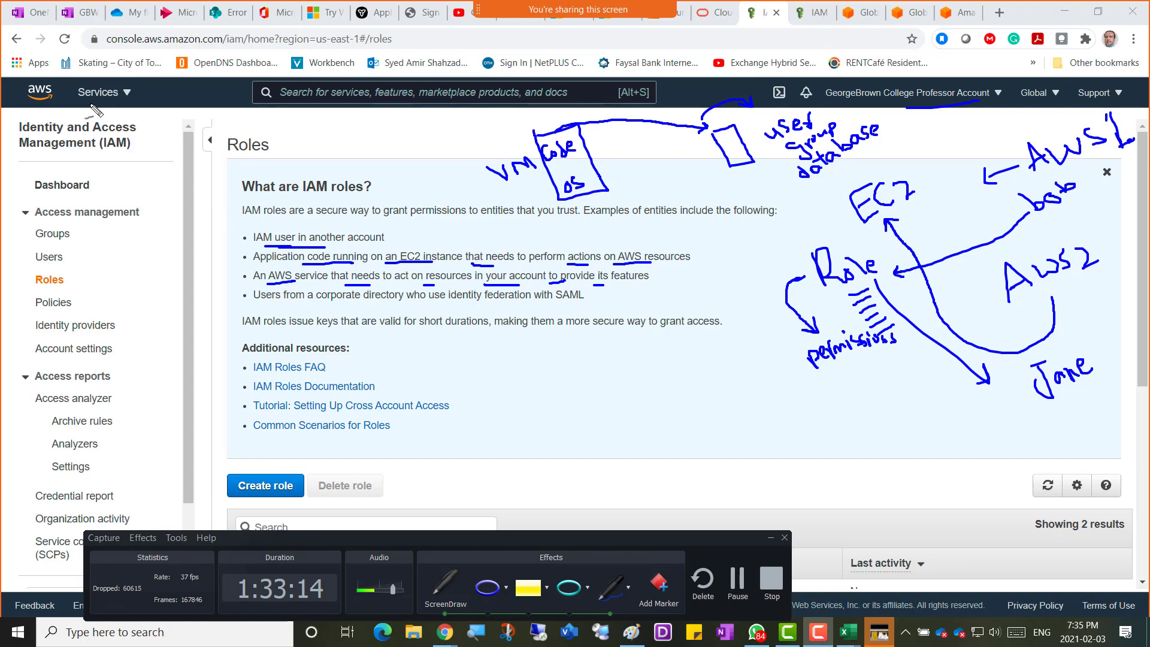
{"action": "left_click_drag", "start_coordinate": [79, 102], "coordinate": [105, 100]}
{"action": "left_click_drag", "start_coordinate": [847, 112], "coordinate": [886, 110]}
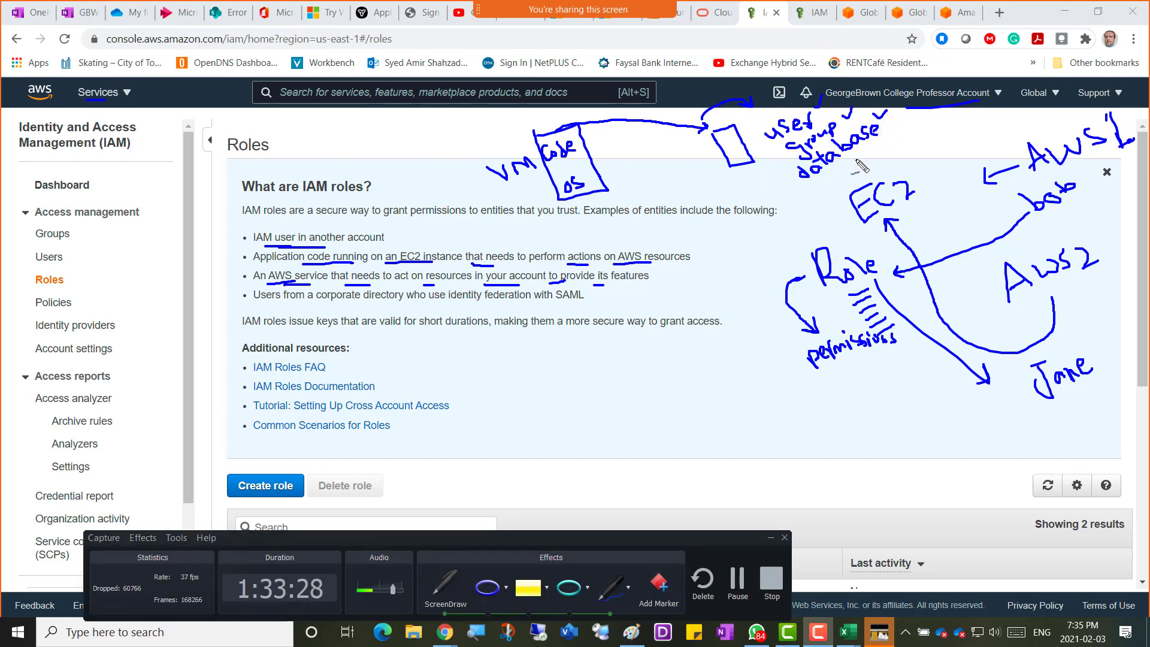
{"action": "left_click_drag", "start_coordinate": [860, 157], "coordinate": [865, 162]}
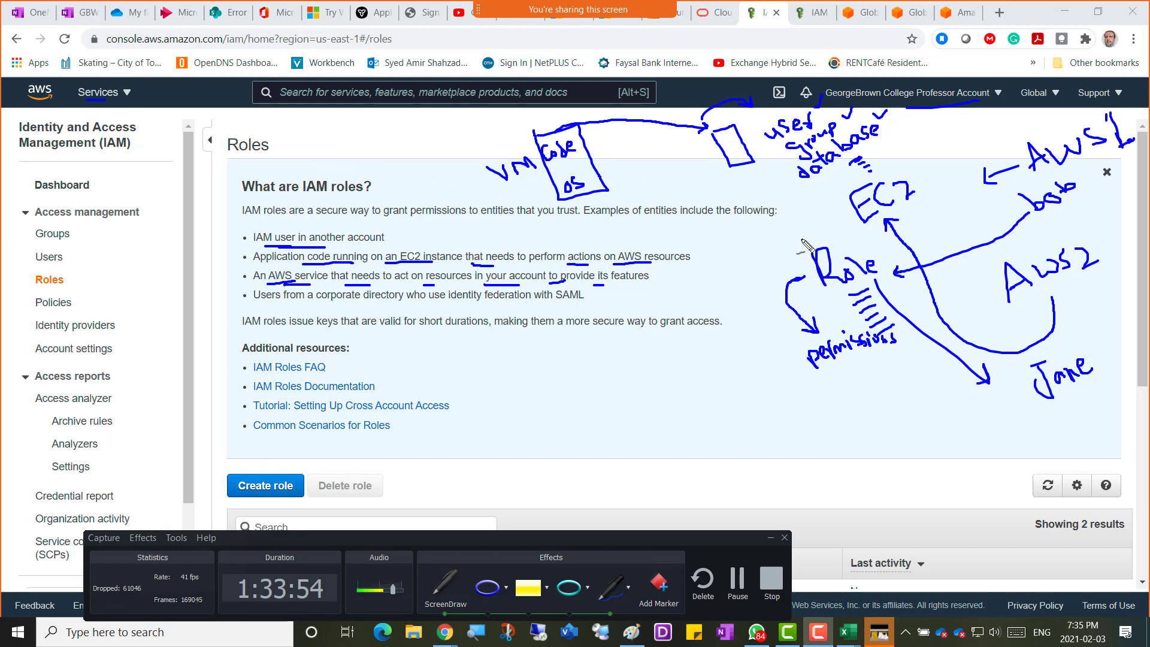
{"action": "left_click_drag", "start_coordinate": [865, 226], "coordinate": [918, 207]}
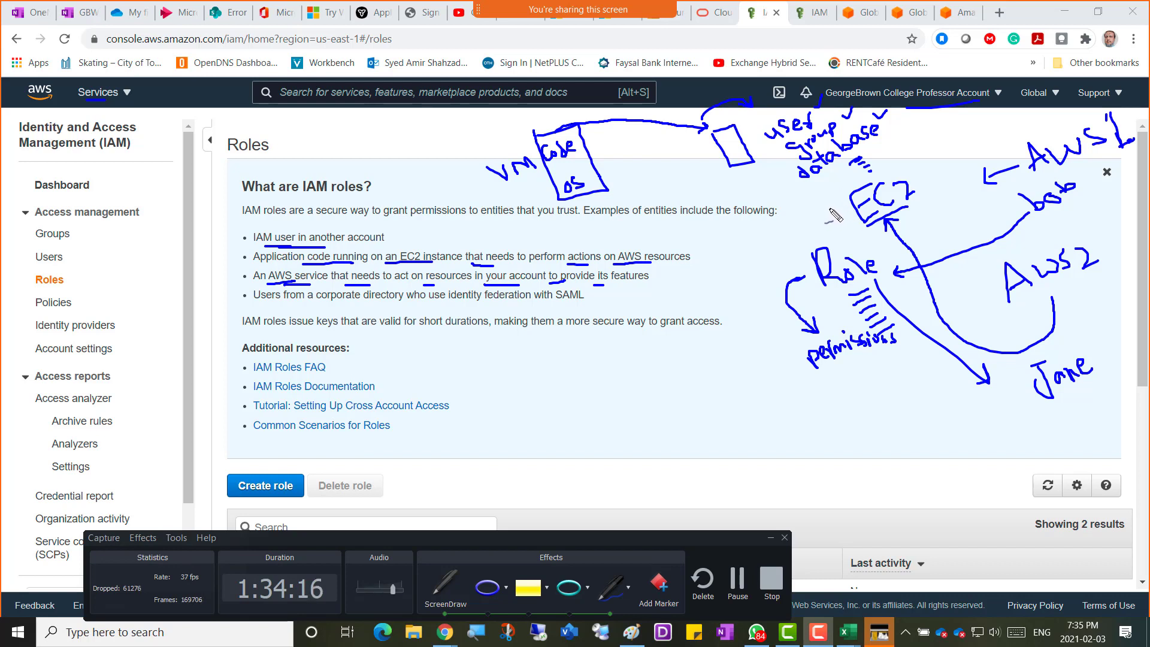
{"action": "mouse_move", "coordinate": [829, 207]}
{"action": "left_mouse_down"}
{"action": "mouse_move", "coordinate": [850, 242]}
{"action": "mouse_move", "coordinate": [785, 212]}
{"action": "mouse_move", "coordinate": [786, 189]}
{"action": "left_mouse_up"}
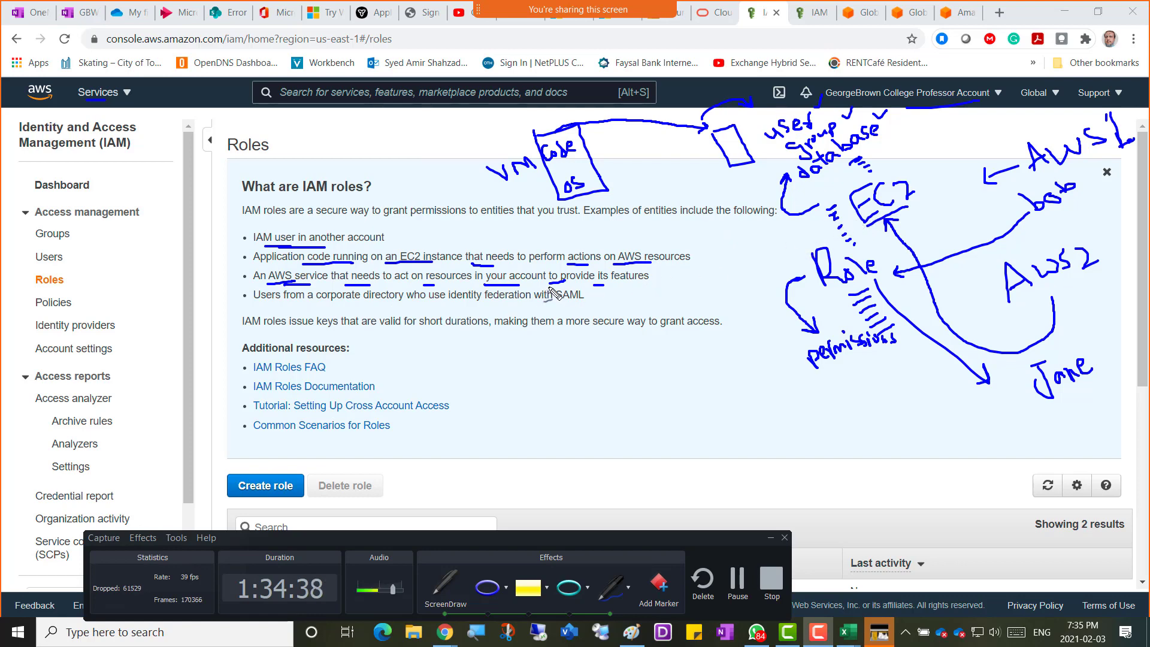
{"action": "left_click_drag", "start_coordinate": [274, 305], "coordinate": [570, 304]}
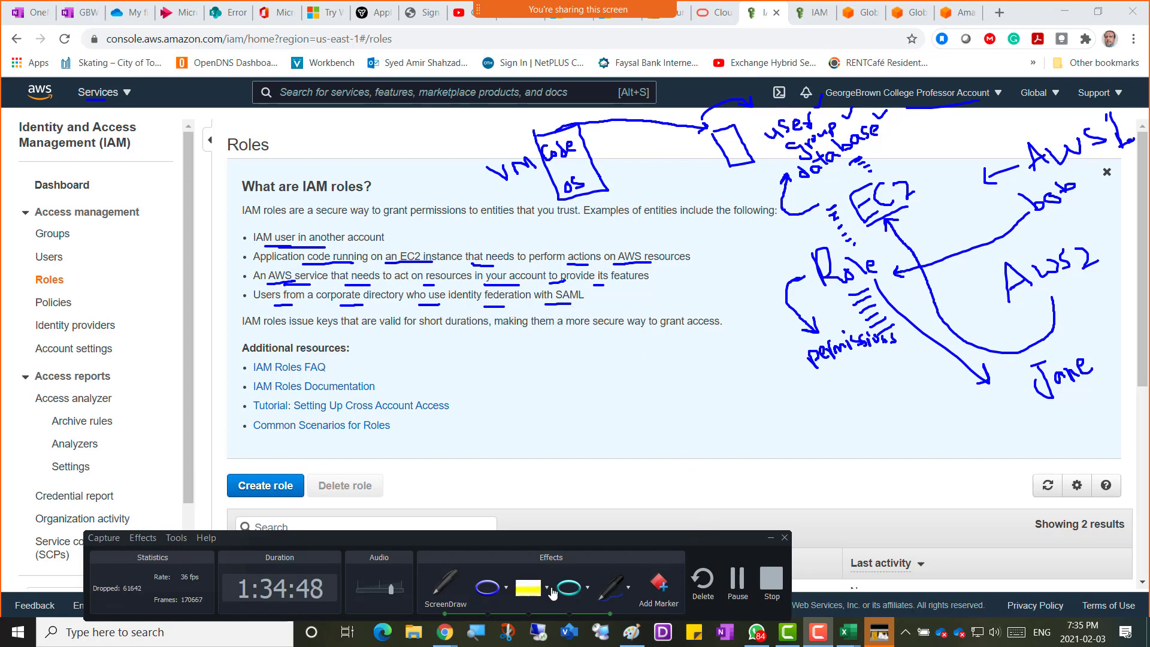
Draw a cyan upward arrow under the Tutorial link, then set the pen colour to red.
{"action": "left_click", "coordinate": [629, 592]}
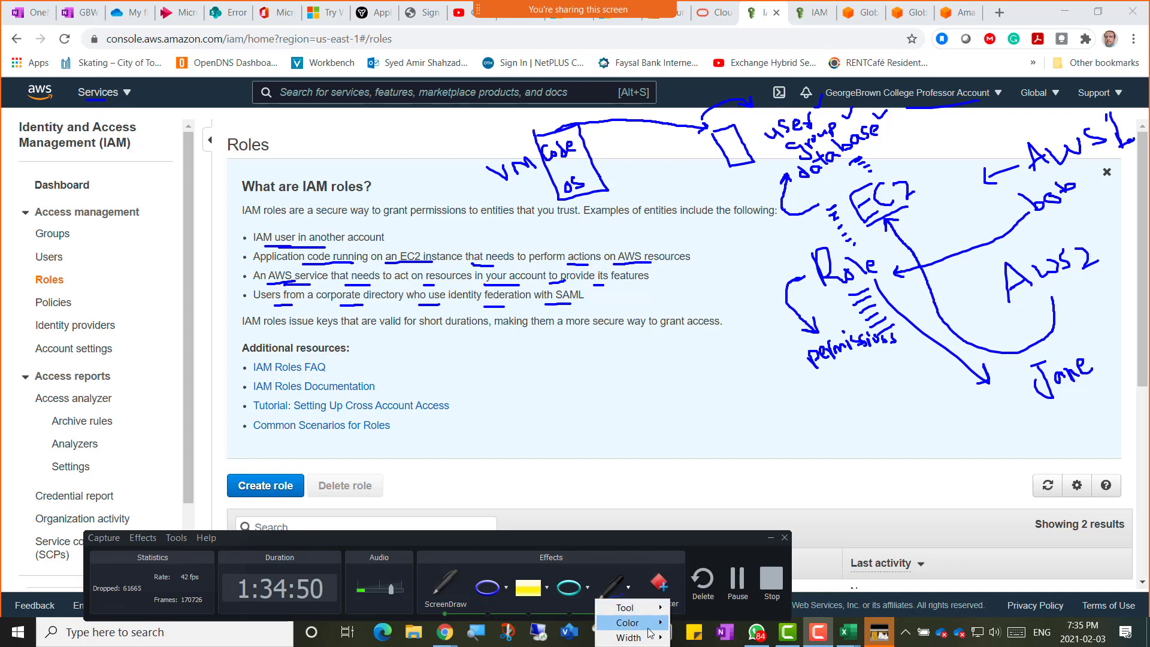
{"action": "mouse_move", "coordinate": [636, 623]}
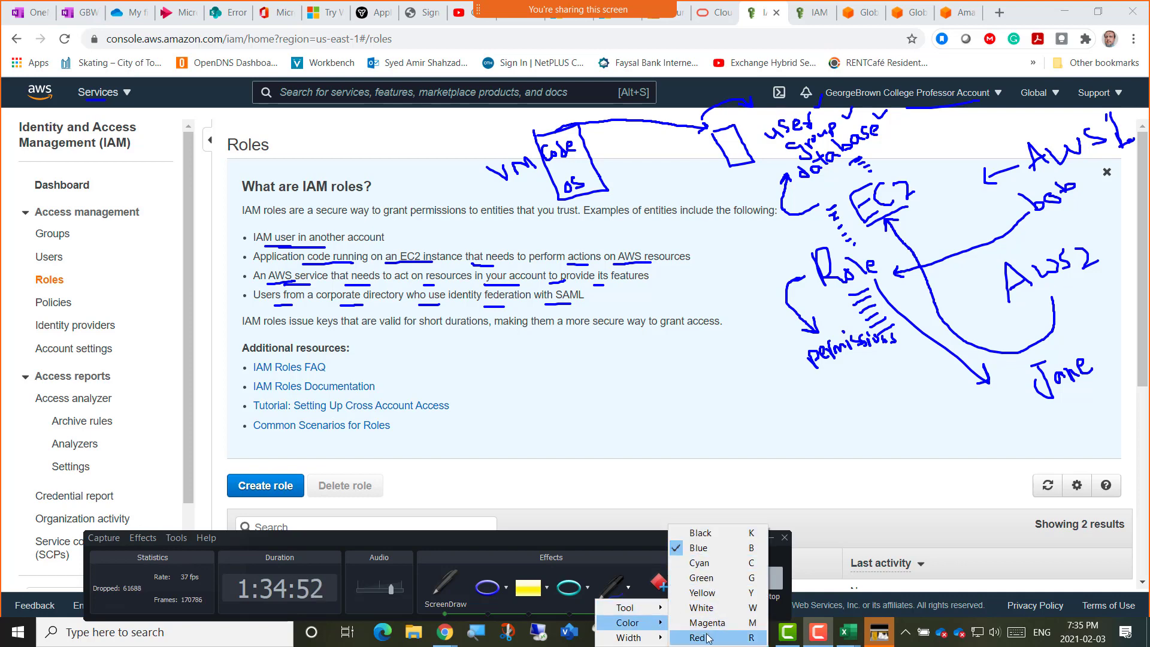
{"action": "left_click", "coordinate": [699, 563]}
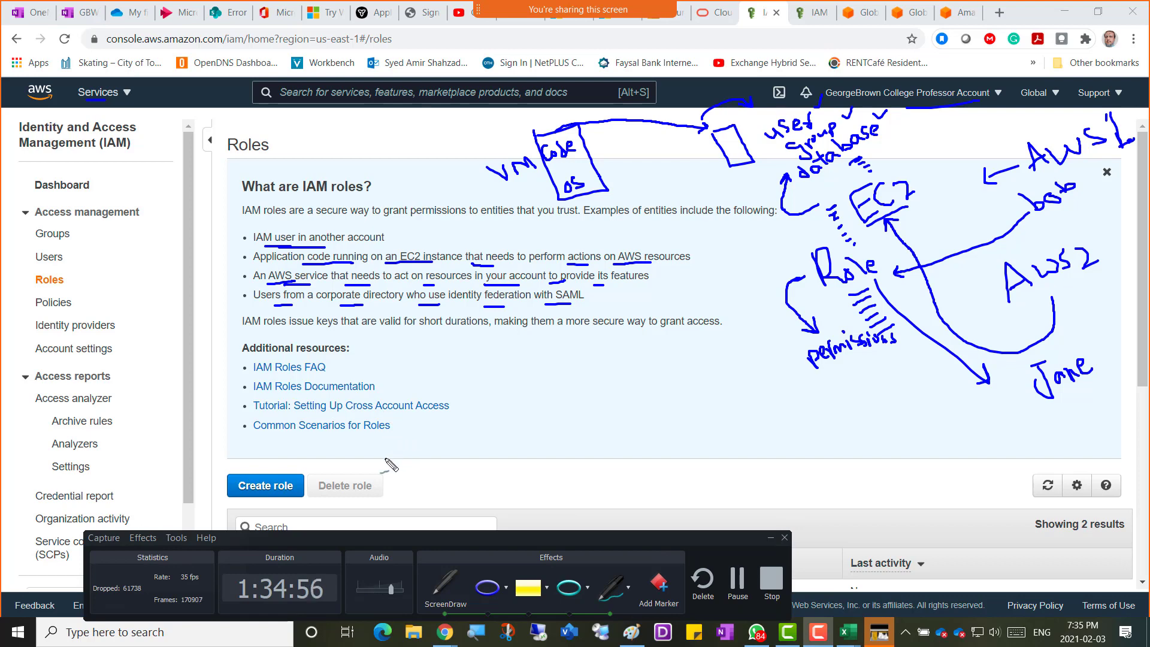
{"action": "left_click_drag", "start_coordinate": [343, 476], "coordinate": [342, 460]}
{"action": "left_click_drag", "start_coordinate": [356, 422], "coordinate": [397, 463]}
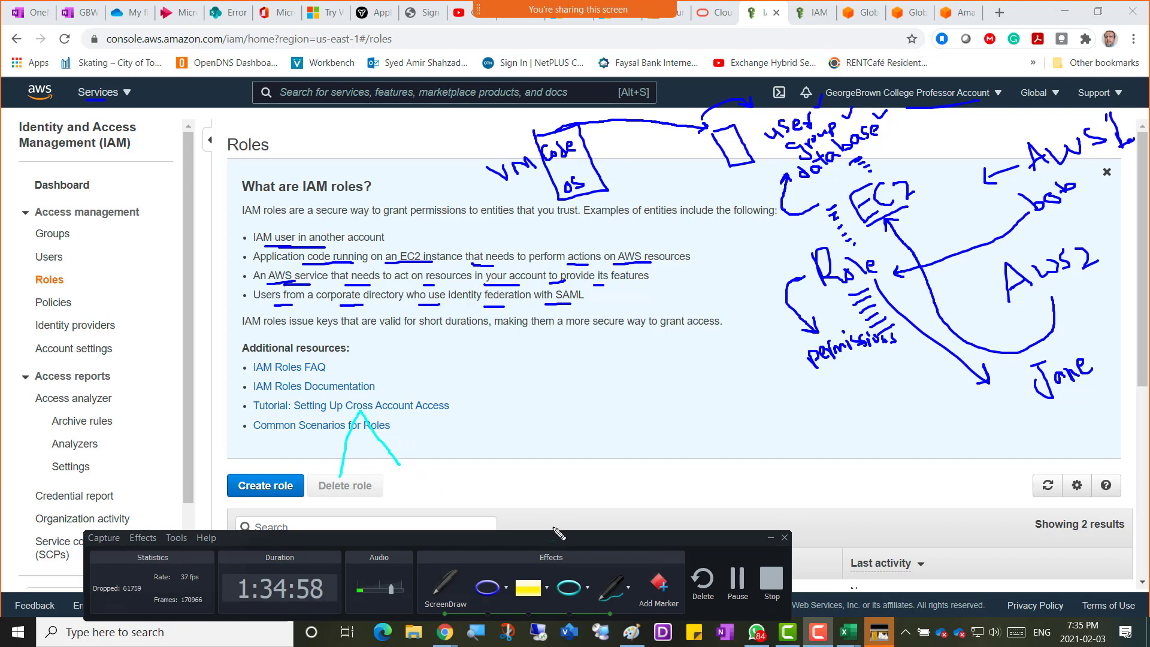
{"action": "left_click", "coordinate": [628, 591]}
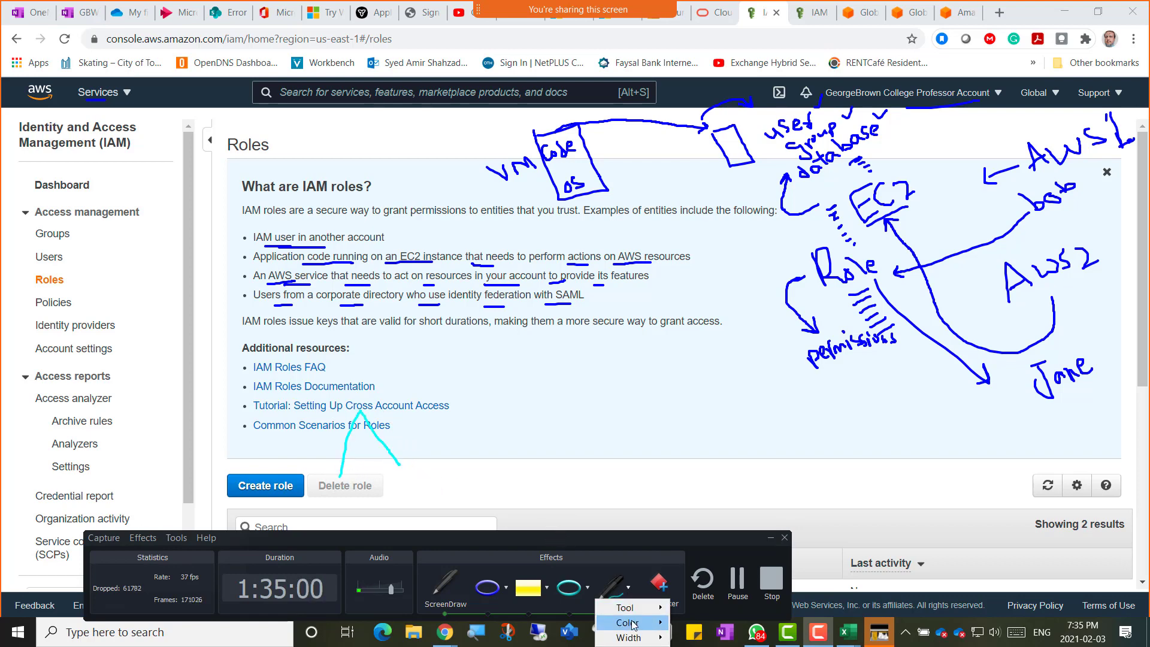
{"action": "mouse_move", "coordinate": [629, 622]}
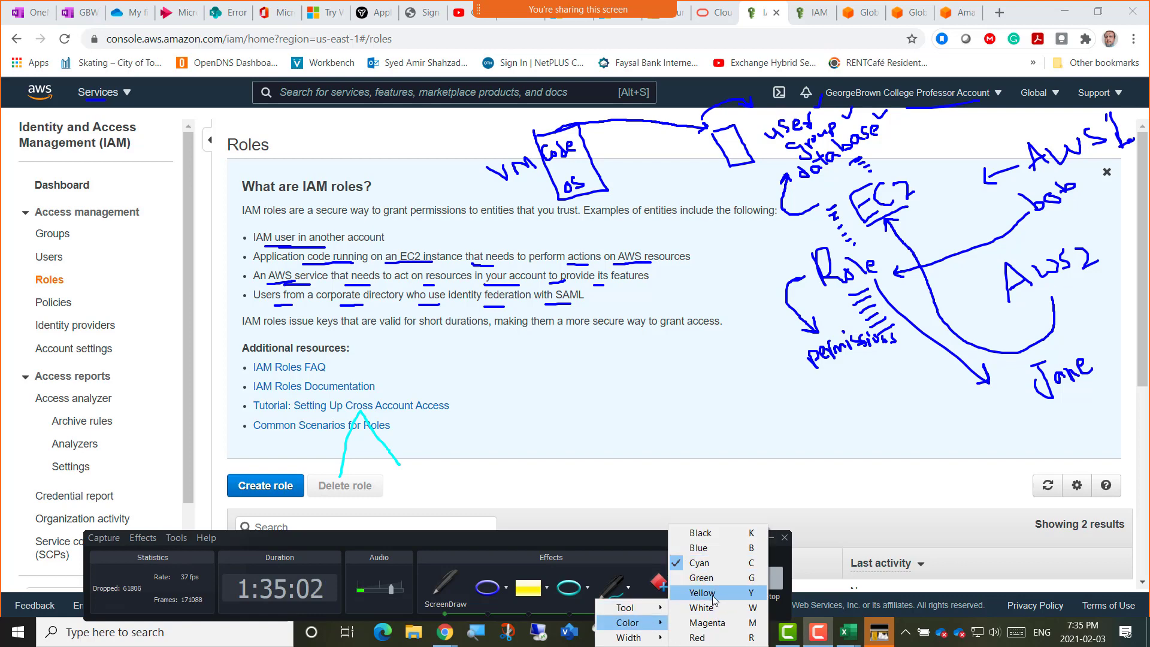
{"action": "left_click", "coordinate": [710, 638]}
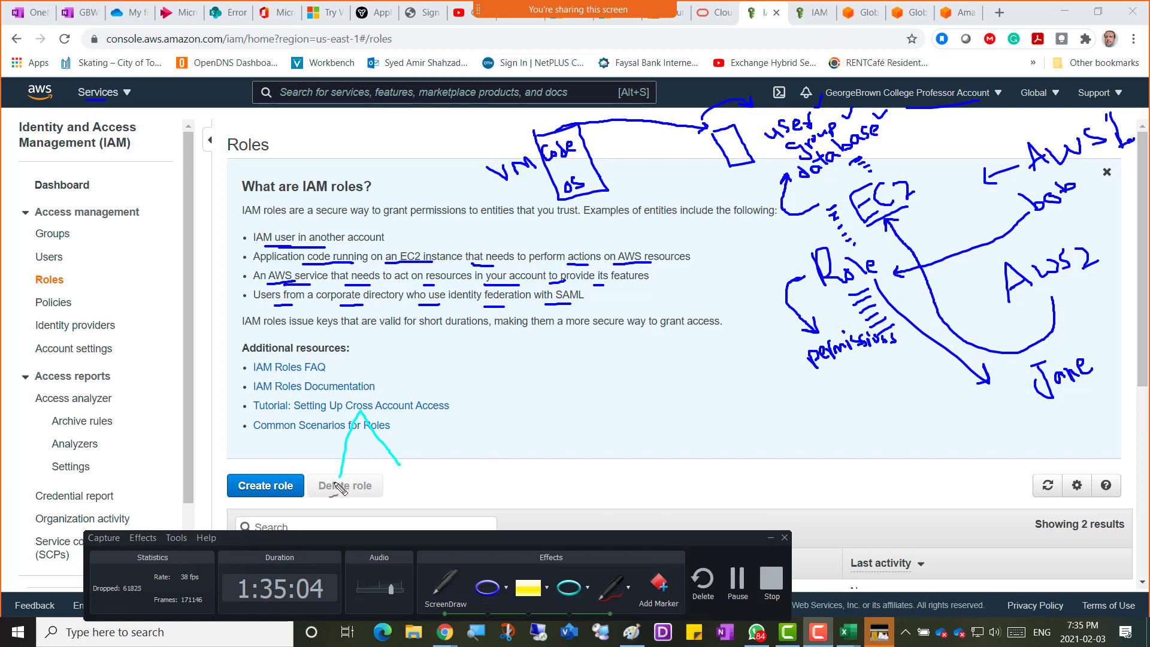
Trace a red triangle over the cyan arrow, draw a box beside it and write ADFS.
{"action": "mouse_move", "coordinate": [340, 477]}
{"action": "left_mouse_down"}
{"action": "mouse_move", "coordinate": [352, 428]}
{"action": "mouse_move", "coordinate": [374, 432]}
{"action": "mouse_move", "coordinate": [395, 466]}
{"action": "mouse_move", "coordinate": [338, 475]}
{"action": "left_mouse_up"}
{"action": "mouse_move", "coordinate": [320, 414]}
{"action": "left_mouse_down"}
{"action": "mouse_move", "coordinate": [336, 393]}
{"action": "mouse_move", "coordinate": [350, 416]}
{"action": "mouse_move", "coordinate": [365, 383]}
{"action": "mouse_move", "coordinate": [375, 392]}
{"action": "left_mouse_up"}
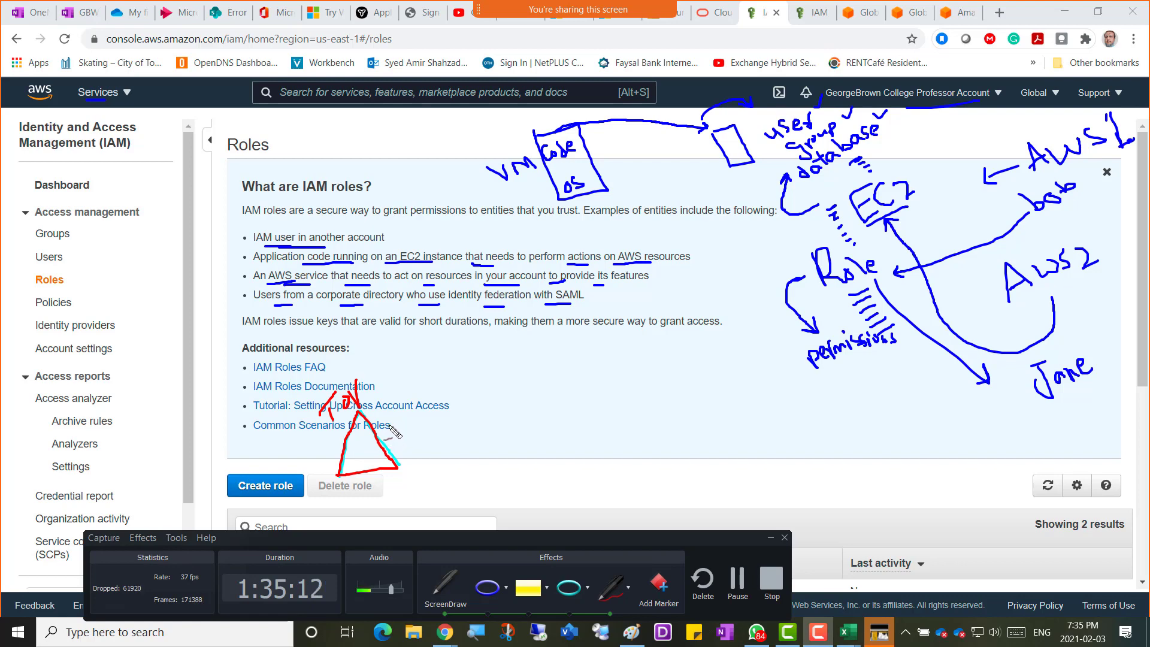
{"action": "mouse_move", "coordinate": [392, 426]}
{"action": "left_mouse_down"}
{"action": "mouse_move", "coordinate": [412, 429]}
{"action": "mouse_move", "coordinate": [421, 450]}
{"action": "mouse_move", "coordinate": [396, 451]}
{"action": "mouse_move", "coordinate": [389, 419]}
{"action": "mouse_move", "coordinate": [437, 416]}
{"action": "mouse_move", "coordinate": [455, 428]}
{"action": "mouse_move", "coordinate": [434, 447]}
{"action": "mouse_move", "coordinate": [427, 426]}
{"action": "mouse_move", "coordinate": [465, 409]}
{"action": "left_mouse_up"}
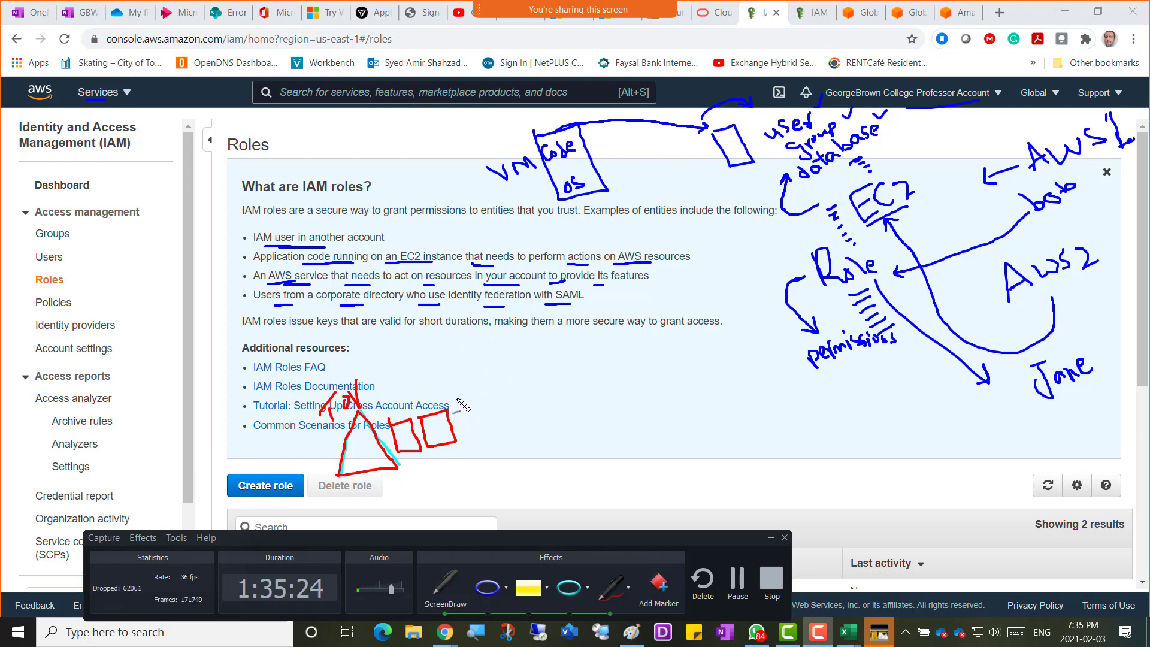
{"action": "mouse_move", "coordinate": [442, 398]}
{"action": "left_mouse_down"}
{"action": "mouse_move", "coordinate": [484, 390]}
{"action": "mouse_move", "coordinate": [483, 377]}
{"action": "mouse_move", "coordinate": [489, 409]}
{"action": "left_mouse_up"}
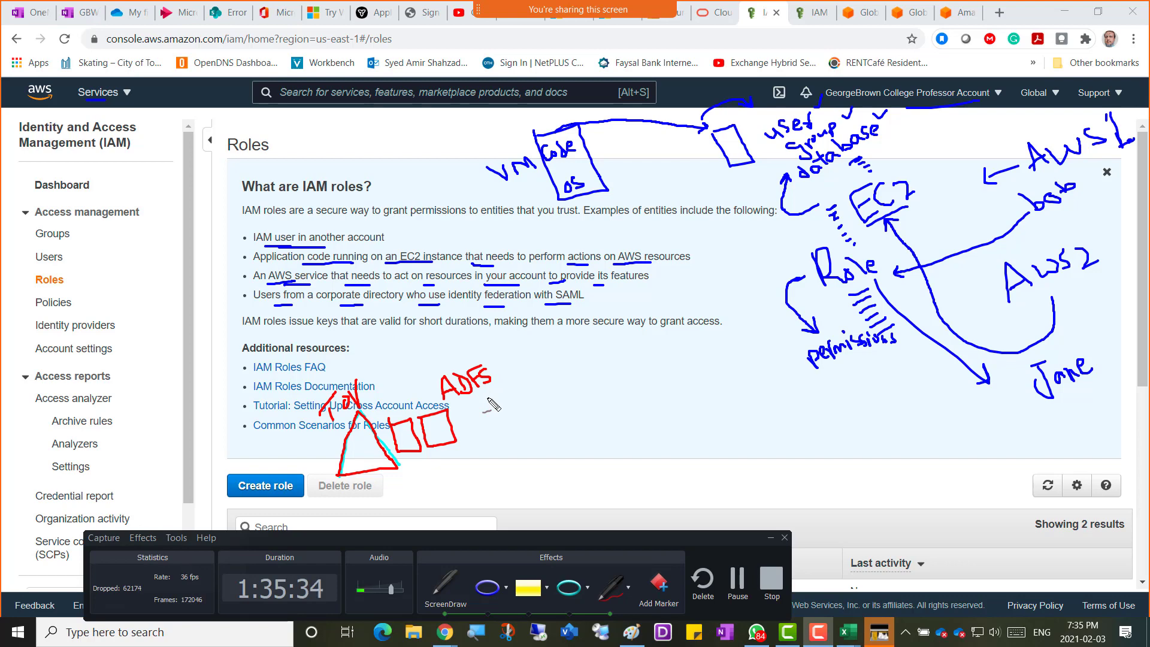
{"action": "left_click", "coordinate": [628, 587]}
In green, underline ADFS, arrow the triangle to the boxes, and draw an SSO-labelled curve up to AWS.
{"action": "mouse_move", "coordinate": [635, 622]}
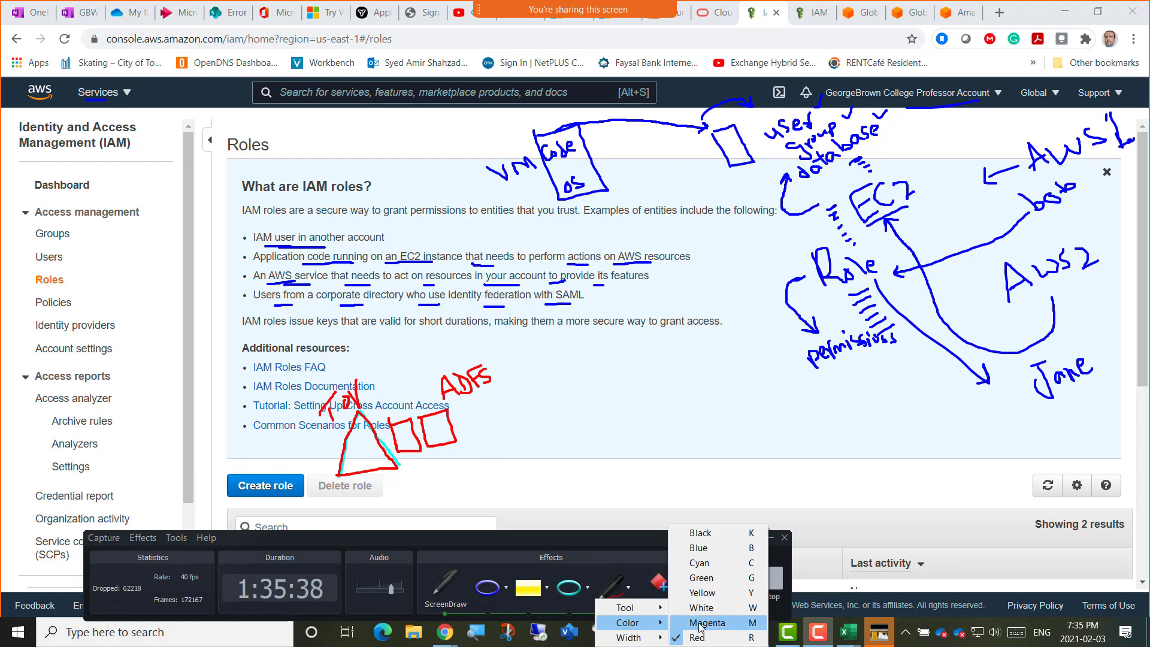
{"action": "left_click", "coordinate": [712, 577]}
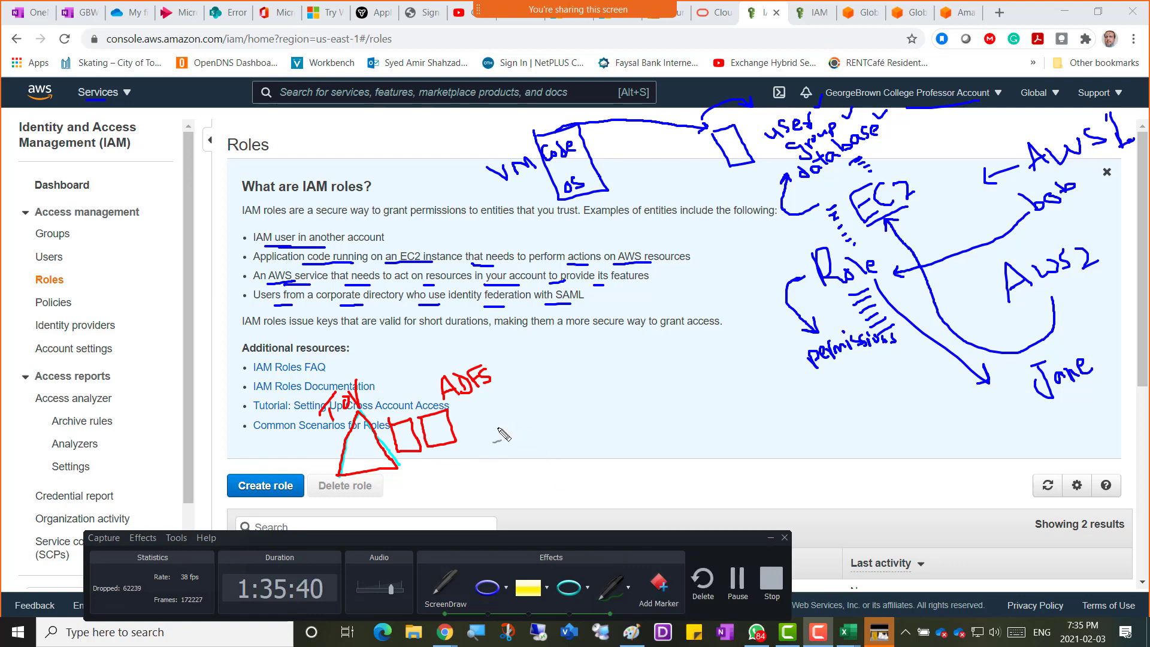
{"action": "left_click_drag", "start_coordinate": [452, 403], "coordinate": [486, 393]}
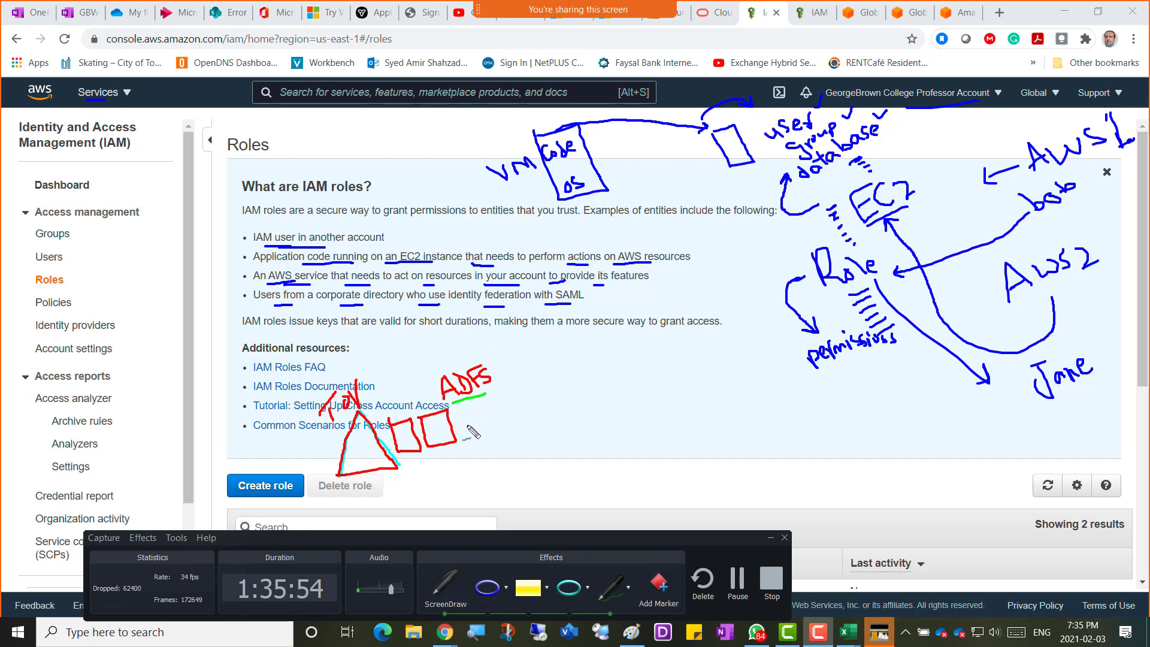
{"action": "mouse_move", "coordinate": [380, 484]}
{"action": "left_mouse_down"}
{"action": "mouse_move", "coordinate": [415, 486]}
{"action": "mouse_move", "coordinate": [422, 472]}
{"action": "mouse_move", "coordinate": [400, 455]}
{"action": "mouse_move", "coordinate": [442, 433]}
{"action": "left_mouse_up"}
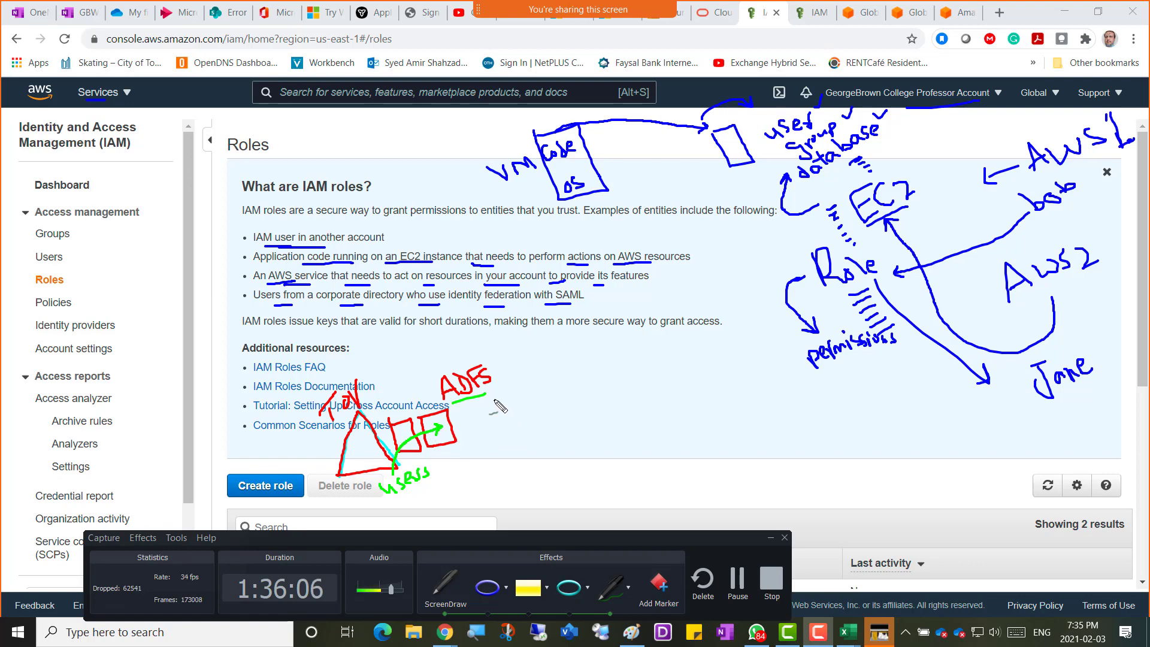
{"action": "mouse_move", "coordinate": [482, 399]}
{"action": "left_mouse_down"}
{"action": "mouse_move", "coordinate": [554, 413]}
{"action": "mouse_move", "coordinate": [640, 326]}
{"action": "mouse_move", "coordinate": [657, 262]}
{"action": "mouse_move", "coordinate": [652, 208]}
{"action": "mouse_move", "coordinate": [657, 229]}
{"action": "mouse_move", "coordinate": [676, 210]}
{"action": "mouse_move", "coordinate": [688, 216]}
{"action": "mouse_move", "coordinate": [693, 198]}
{"action": "mouse_move", "coordinate": [684, 207]}
{"action": "left_mouse_up"}
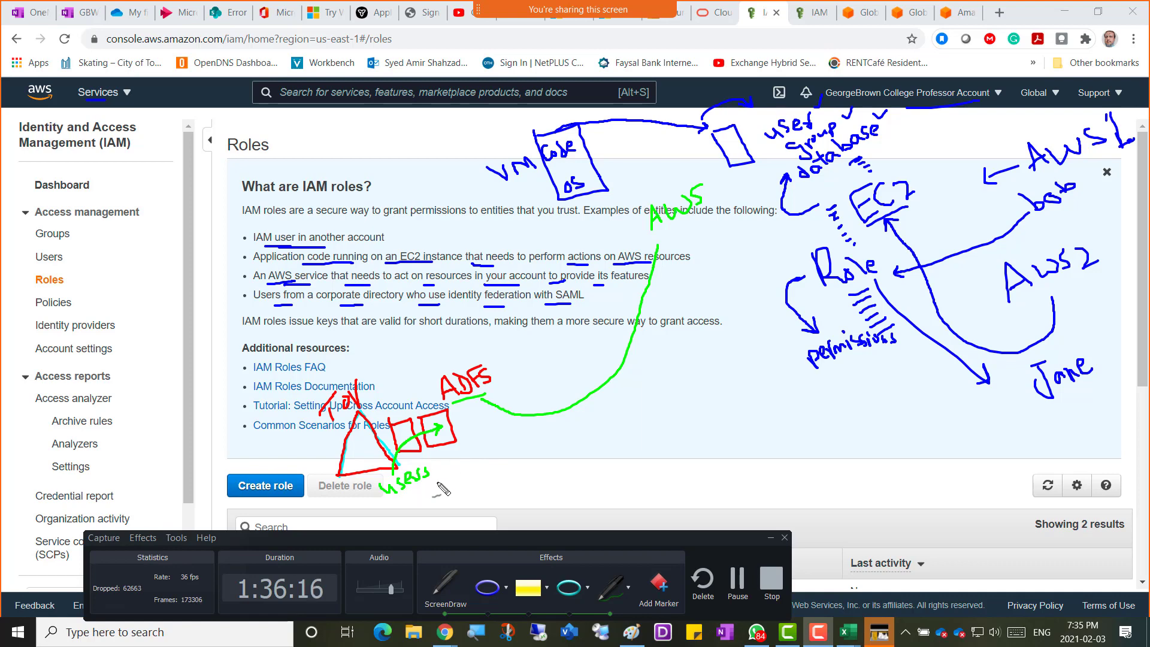
{"action": "mouse_move", "coordinate": [627, 377]}
{"action": "left_mouse_down"}
{"action": "mouse_move", "coordinate": [610, 411]}
{"action": "mouse_move", "coordinate": [643, 394]}
{"action": "mouse_move", "coordinate": [636, 408]}
{"action": "left_mouse_up"}
{"action": "left_click_drag", "start_coordinate": [672, 372], "coordinate": [671, 376]}
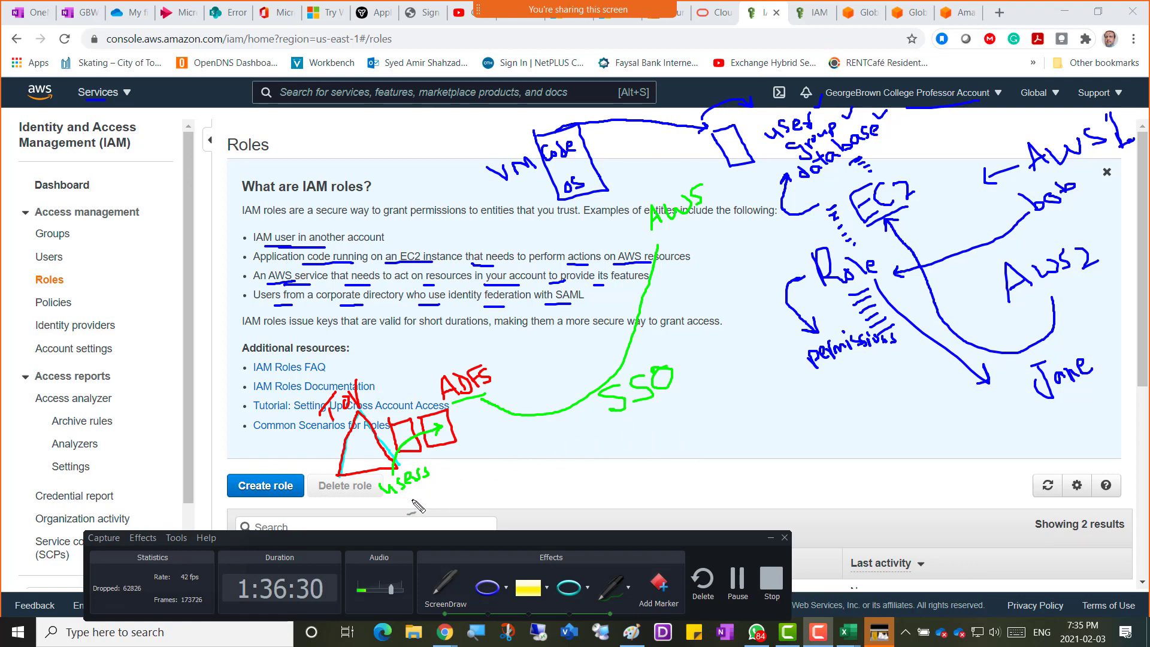
Add green marks under users and SSO, and underline 'corporate directory' and 'are IAM roles'.
{"action": "left_click_drag", "start_coordinate": [417, 496], "coordinate": [437, 513]}
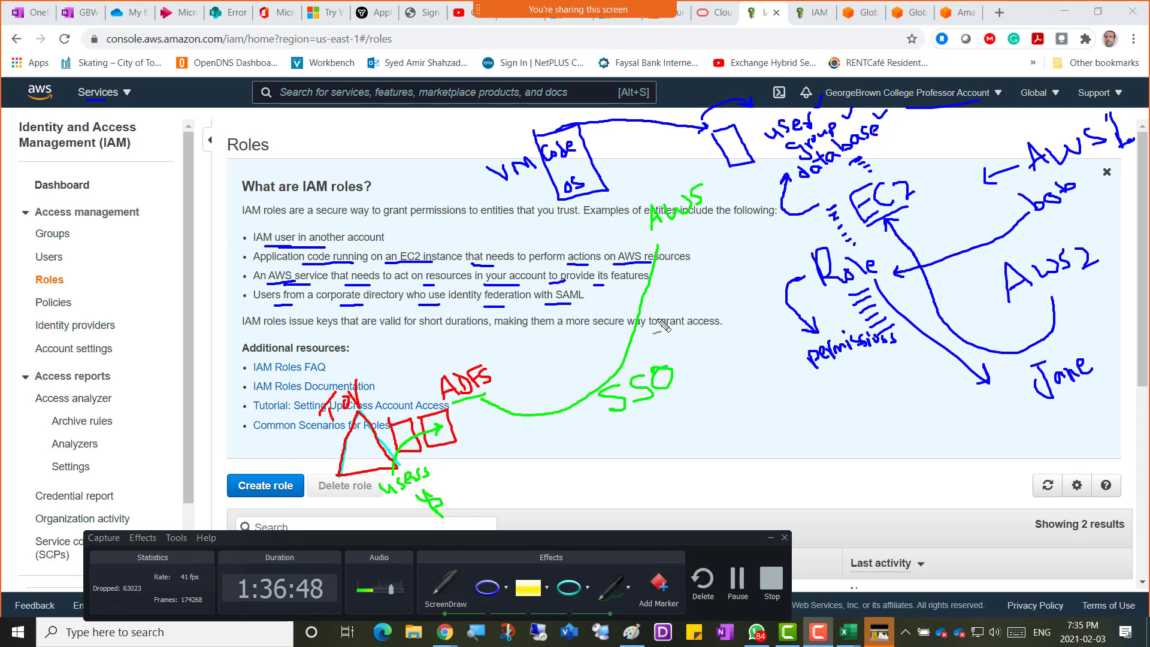
{"action": "left_click_drag", "start_coordinate": [613, 430], "coordinate": [725, 380]}
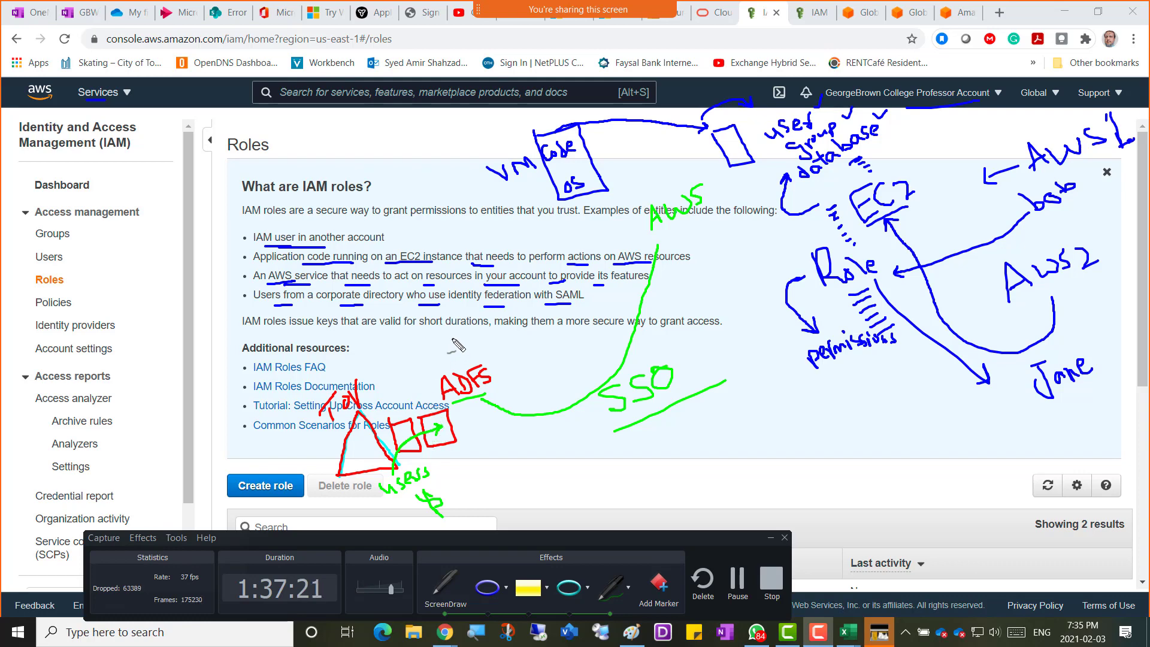
{"action": "left_click_drag", "start_coordinate": [330, 303], "coordinate": [371, 302]}
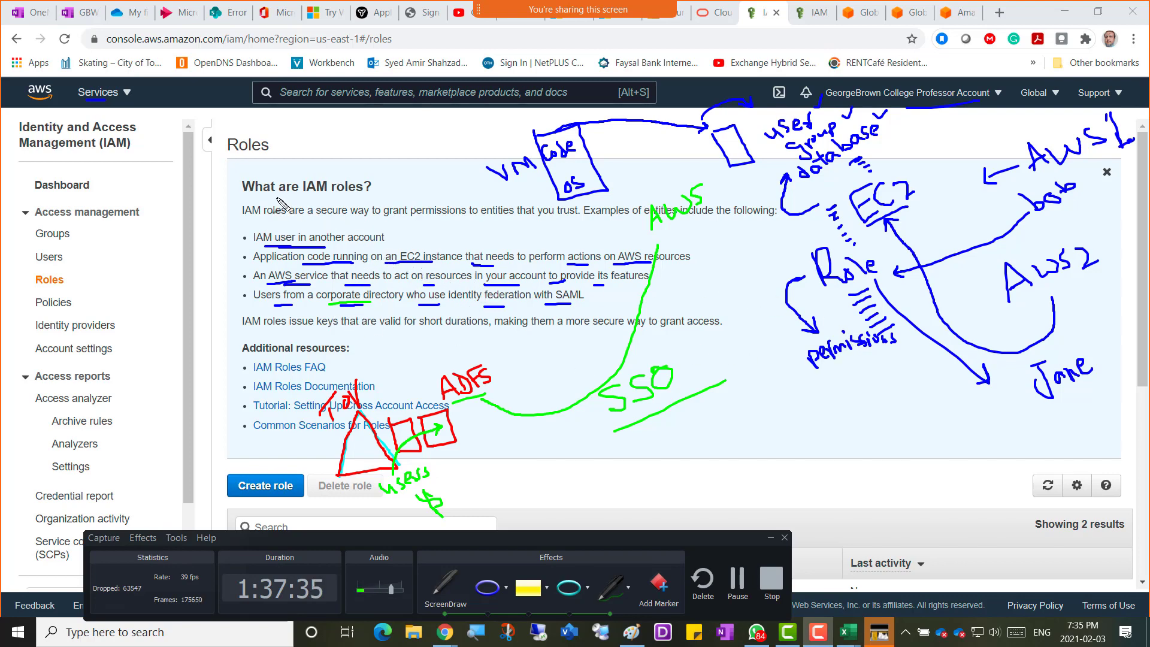
{"action": "left_click_drag", "start_coordinate": [279, 196], "coordinate": [346, 195]}
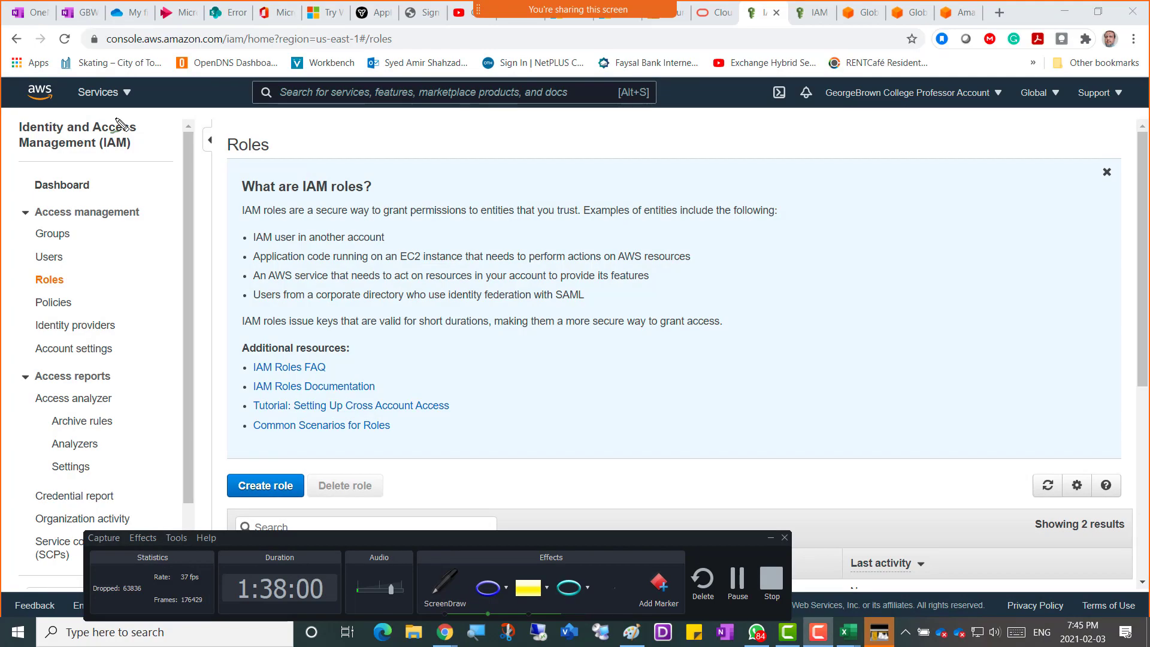
Commit the AWS notes text onto the existing Paint canvas.
{"action": "left_click", "coordinate": [632, 634]}
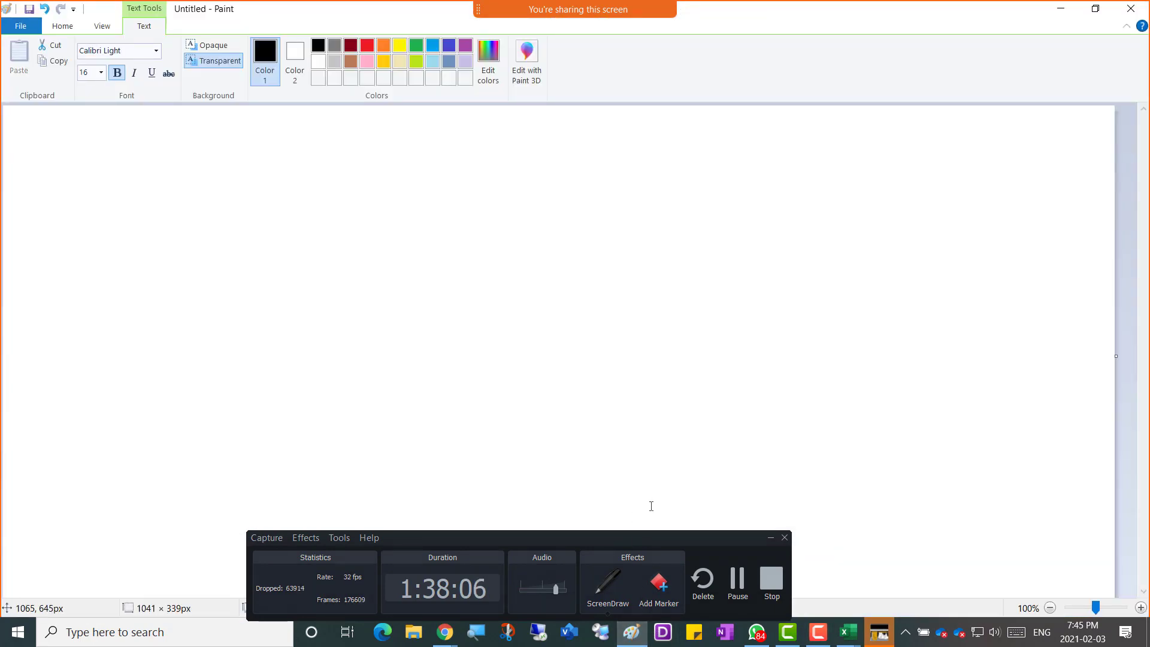
{"action": "left_click", "coordinate": [770, 537]}
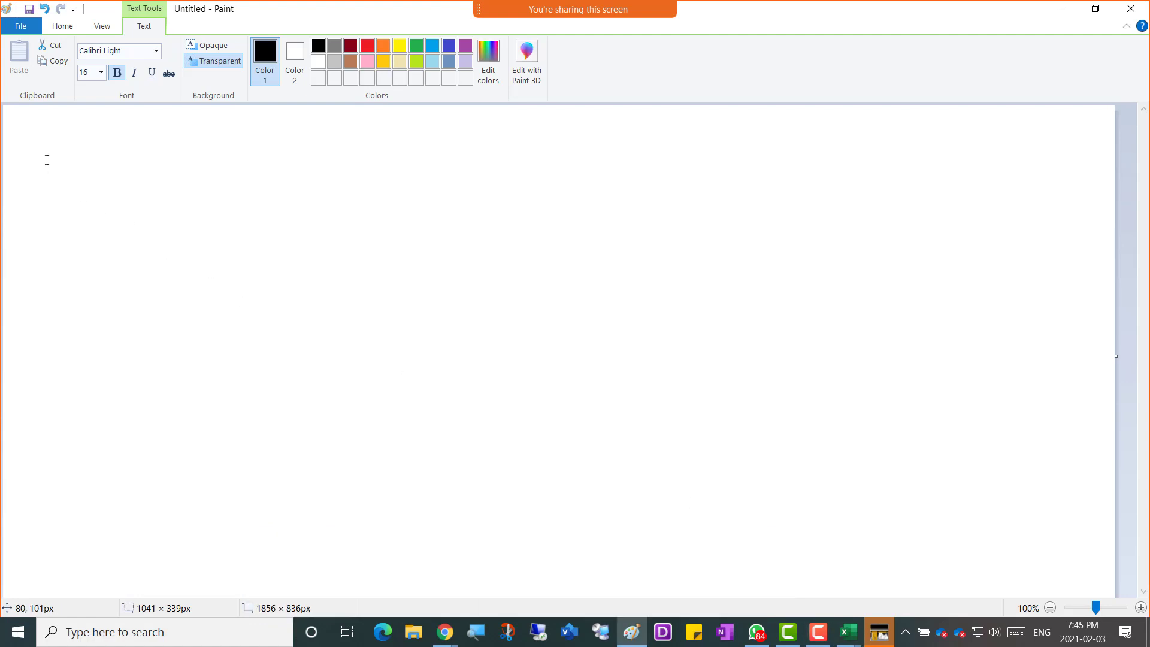
{"action": "left_click", "coordinate": [40, 137]}
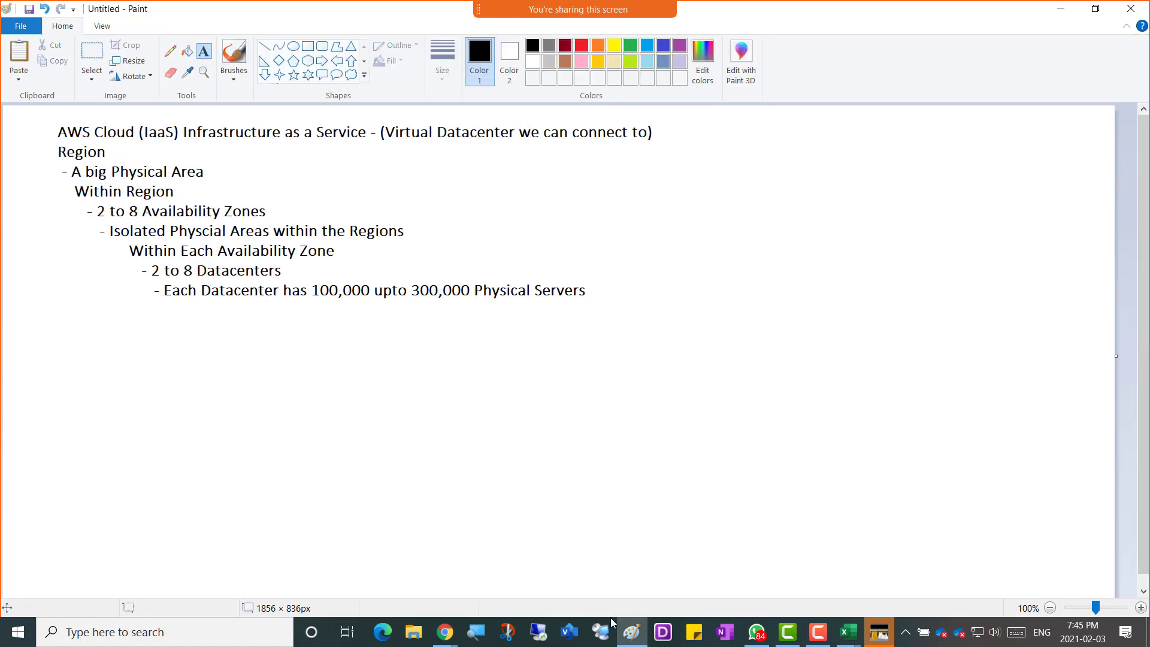
Paste the annotated IAM Roles screenshot into a new Paint window, shifted up and left.
{"action": "right_click", "coordinate": [629, 626]}
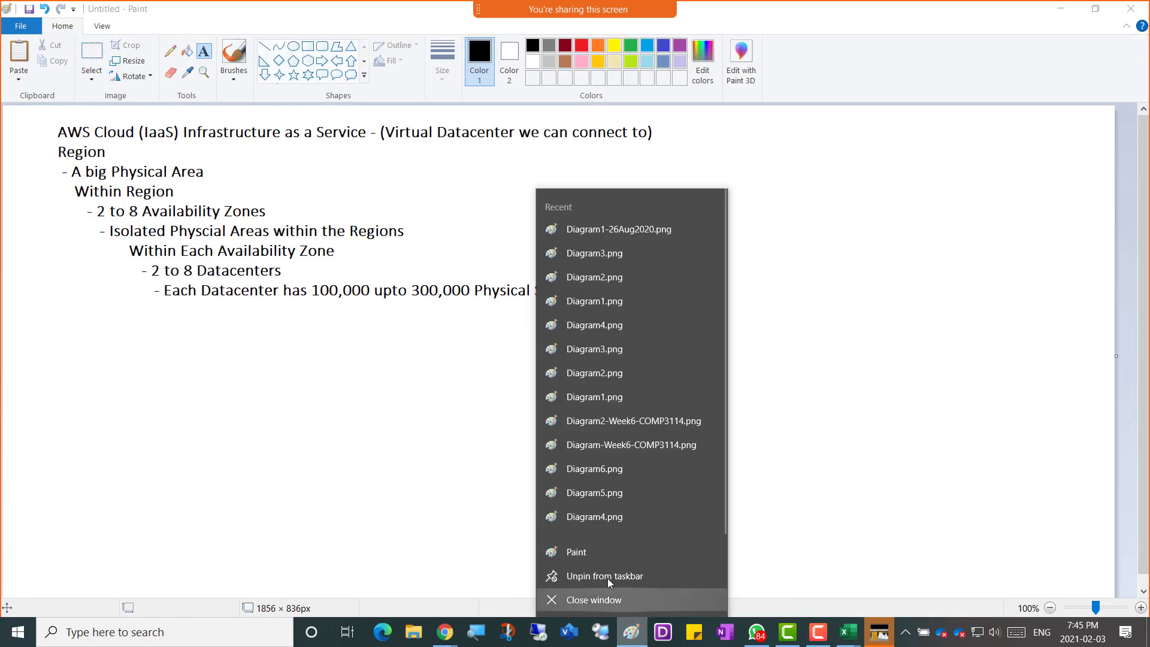
{"action": "left_click", "coordinate": [585, 551]}
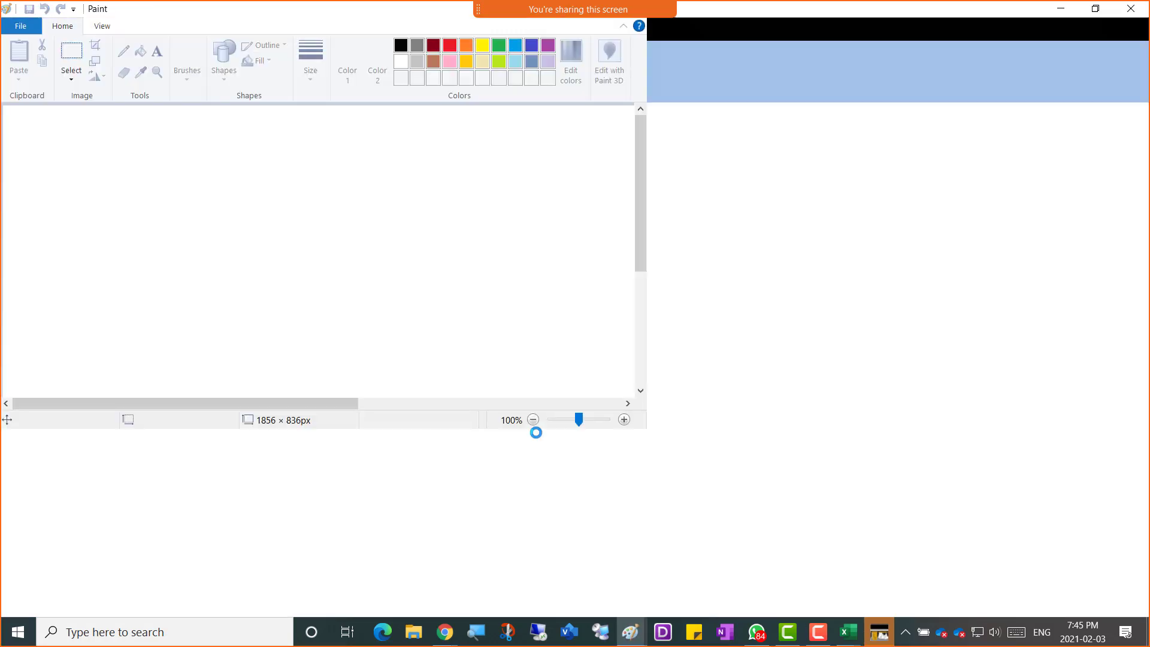
{"action": "key", "text": "ctrl+v"}
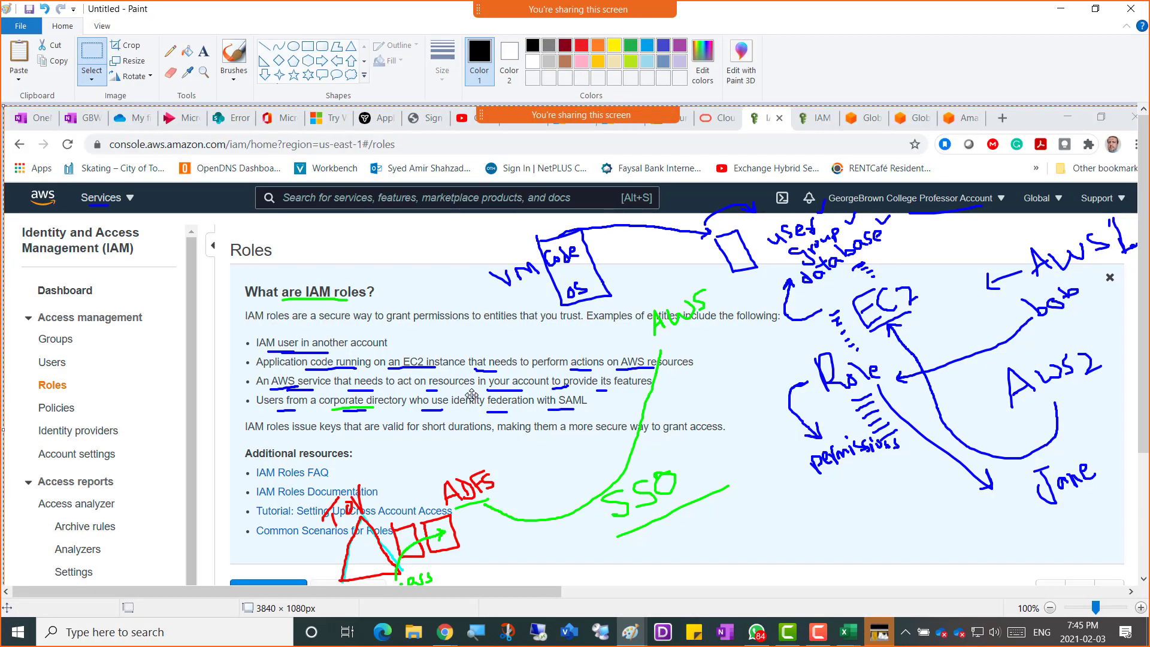
{"action": "left_click_drag", "start_coordinate": [524, 469], "coordinate": [500, 426]}
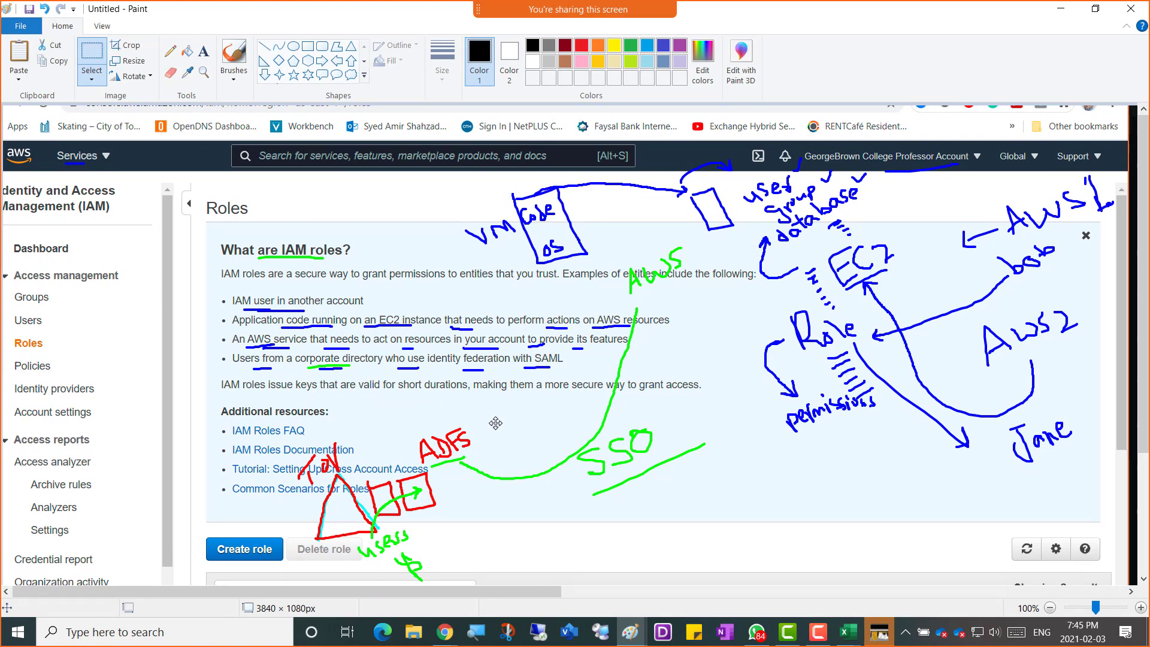
{"action": "key", "text": "super+shift+s"}
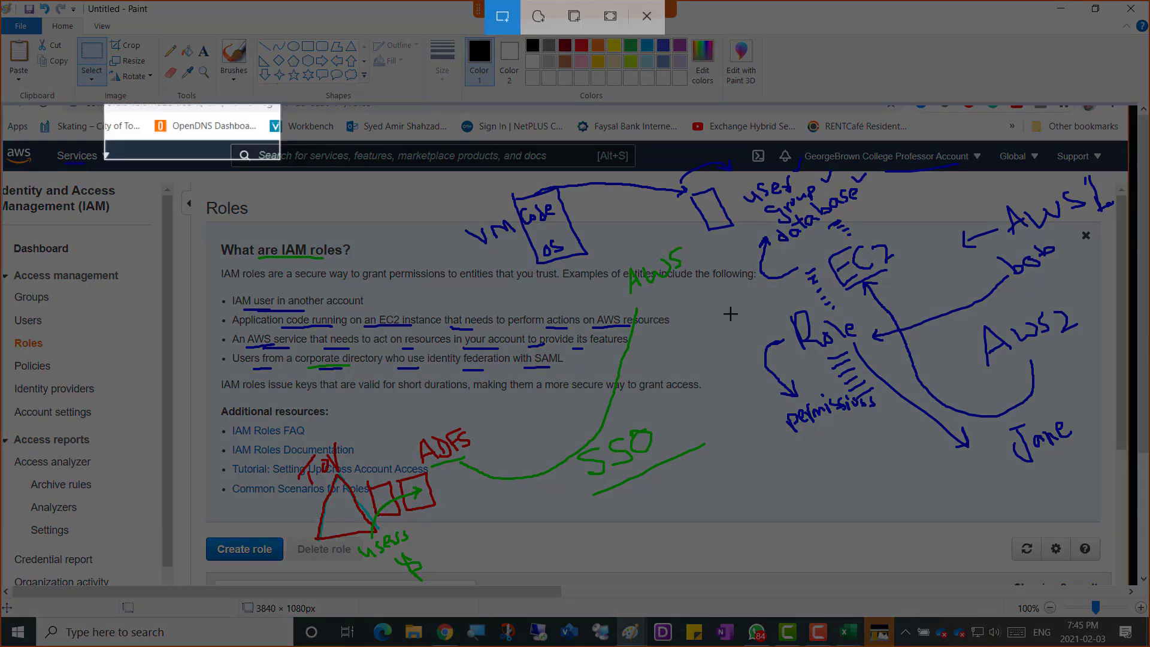
Snip the annotated Roles page and paste it into the OneNote class notes page.
{"action": "mouse_move", "coordinate": [730, 313]}
{"action": "left_mouse_down"}
{"action": "mouse_move", "coordinate": [1034, 507]}
{"action": "mouse_move", "coordinate": [1143, 608]}
{"action": "mouse_move", "coordinate": [1121, 584]}
{"action": "left_mouse_up"}
{"action": "left_click", "coordinate": [443, 633]}
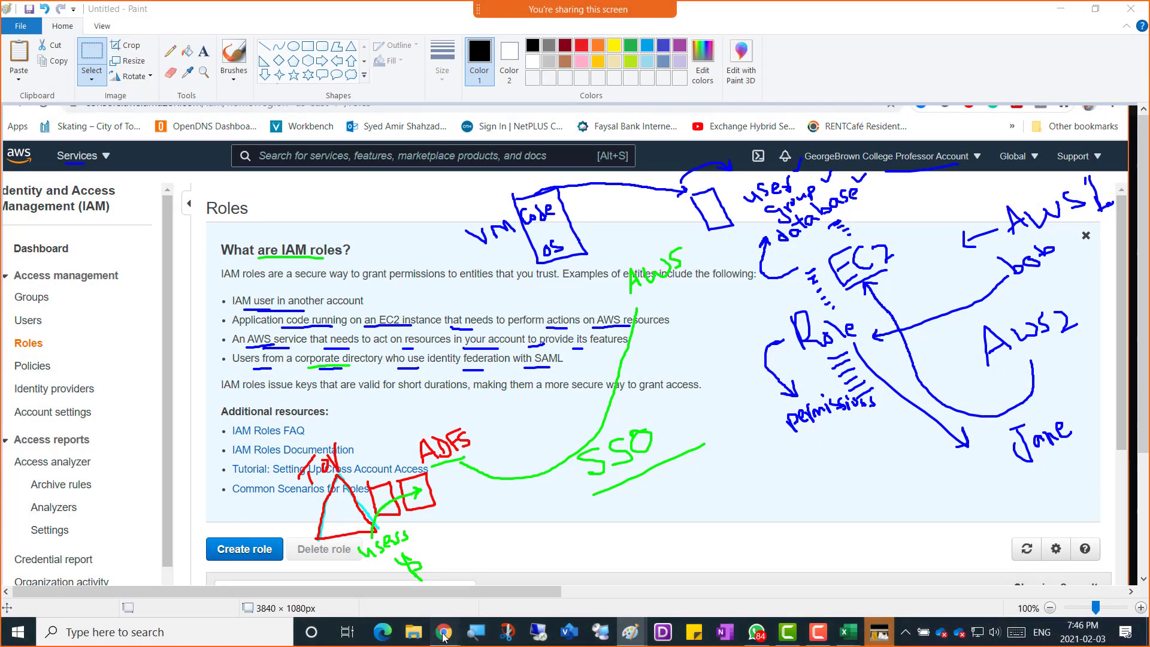
{"action": "left_click", "coordinate": [165, 568]}
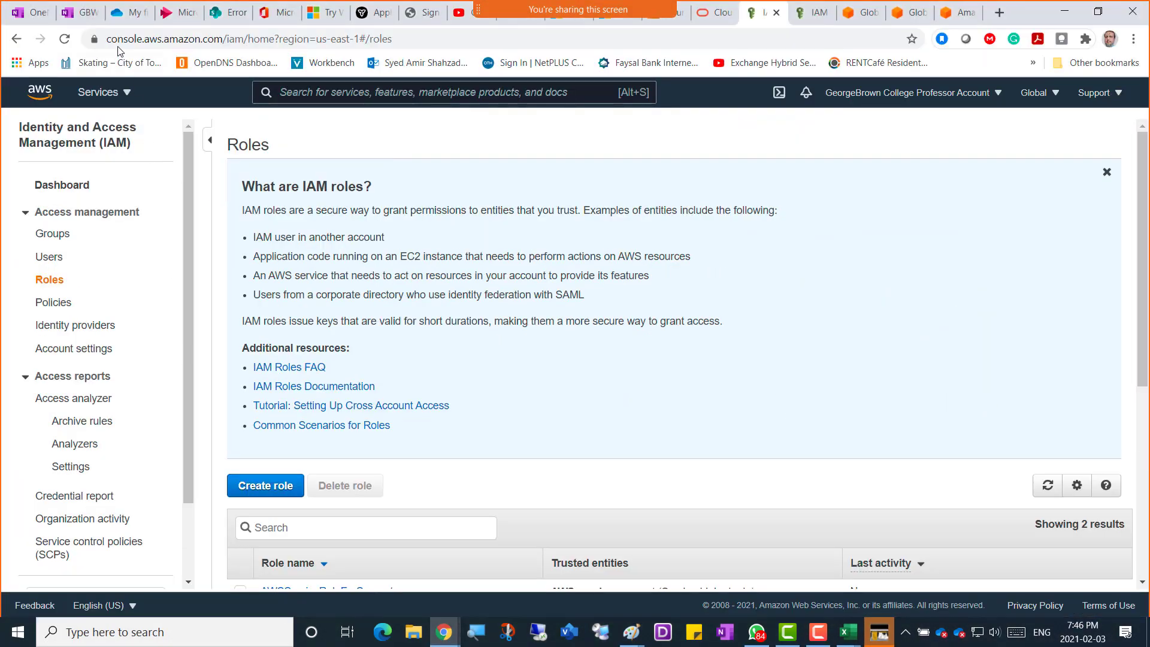
{"action": "left_click", "coordinate": [78, 12]}
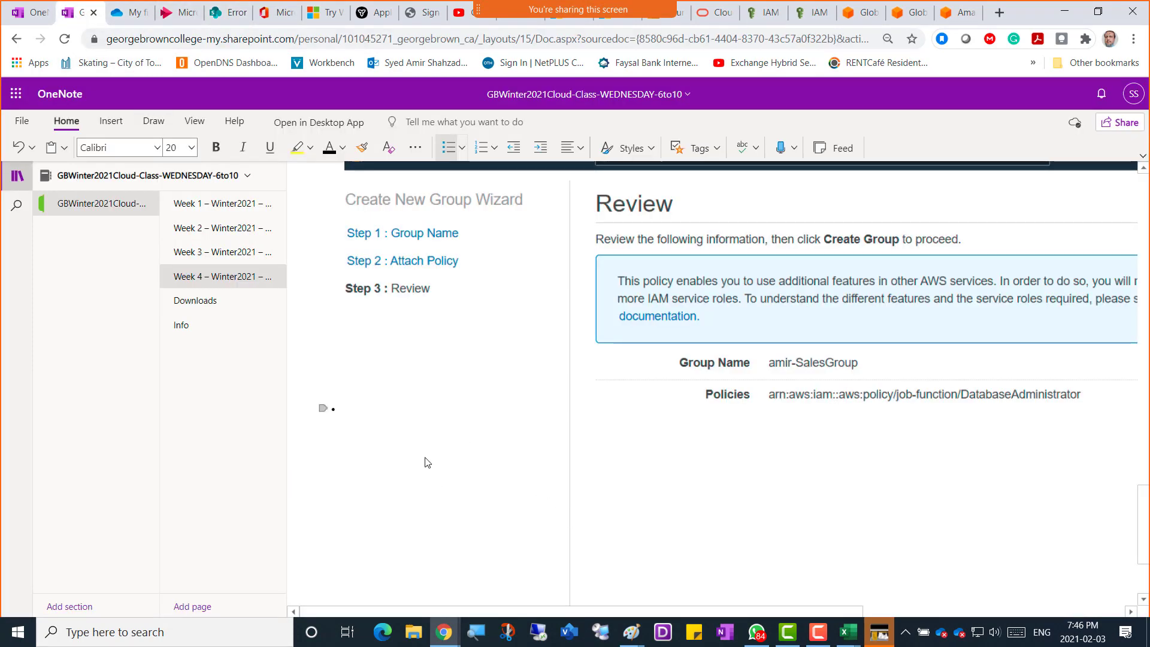
{"action": "scroll", "coordinate": [427, 462], "scroll_direction": "down", "scroll_amount": 3}
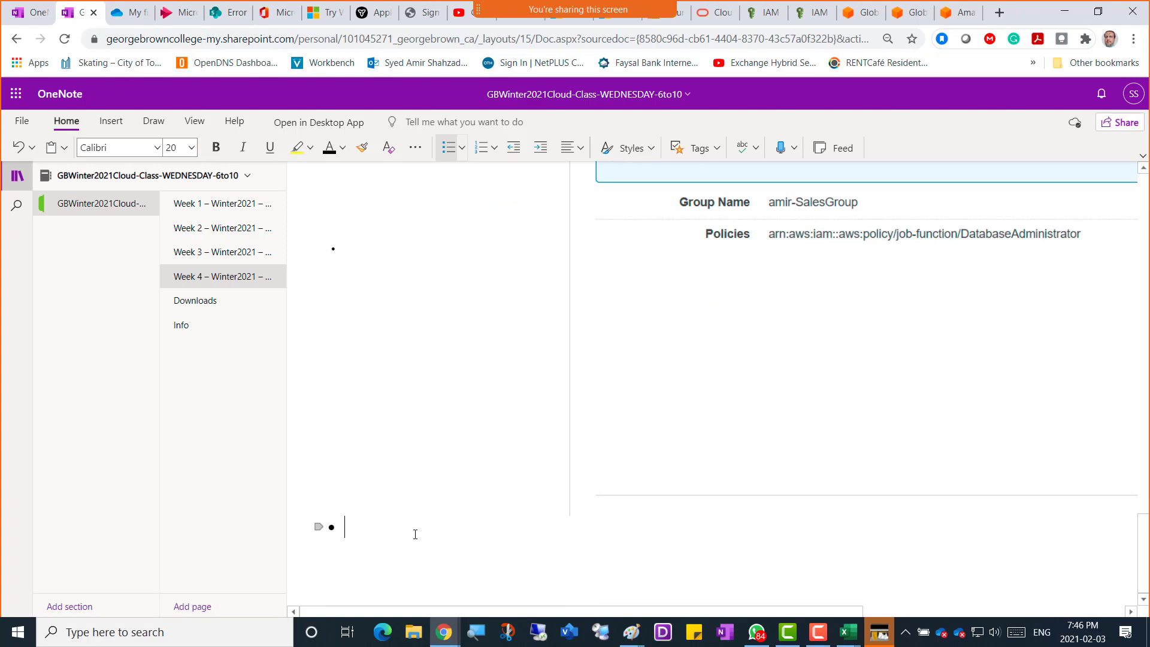
{"action": "key", "text": "ctrl+v"}
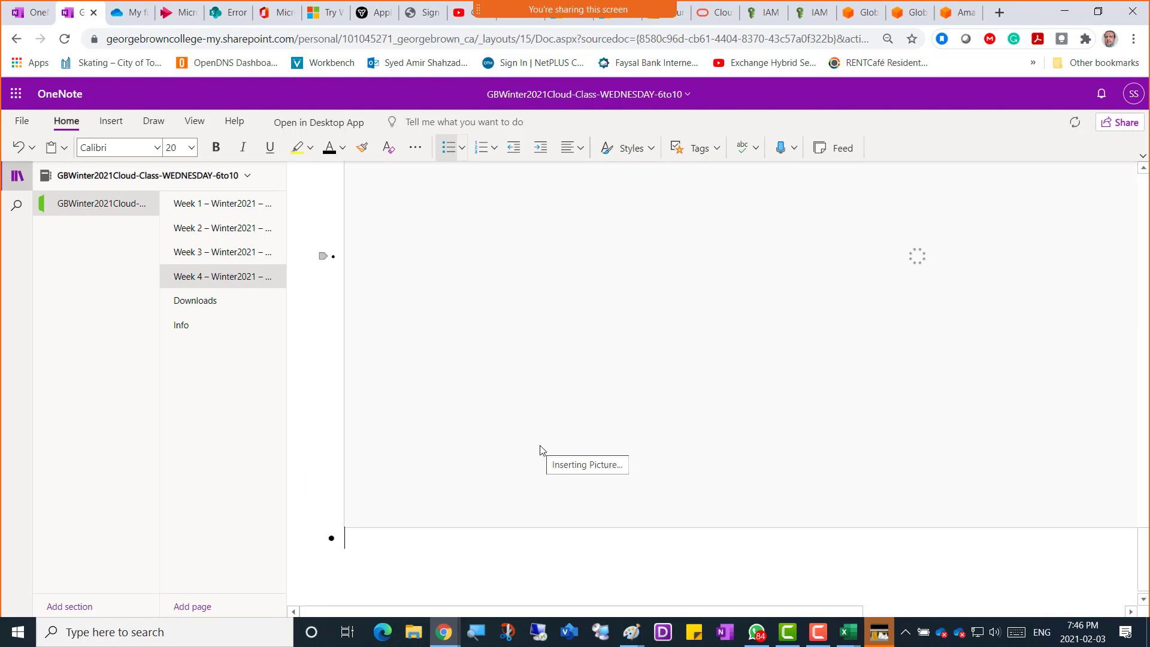
Return to the IAM Roles console tab in the browser.
{"action": "key", "text": "alt+Tab"}
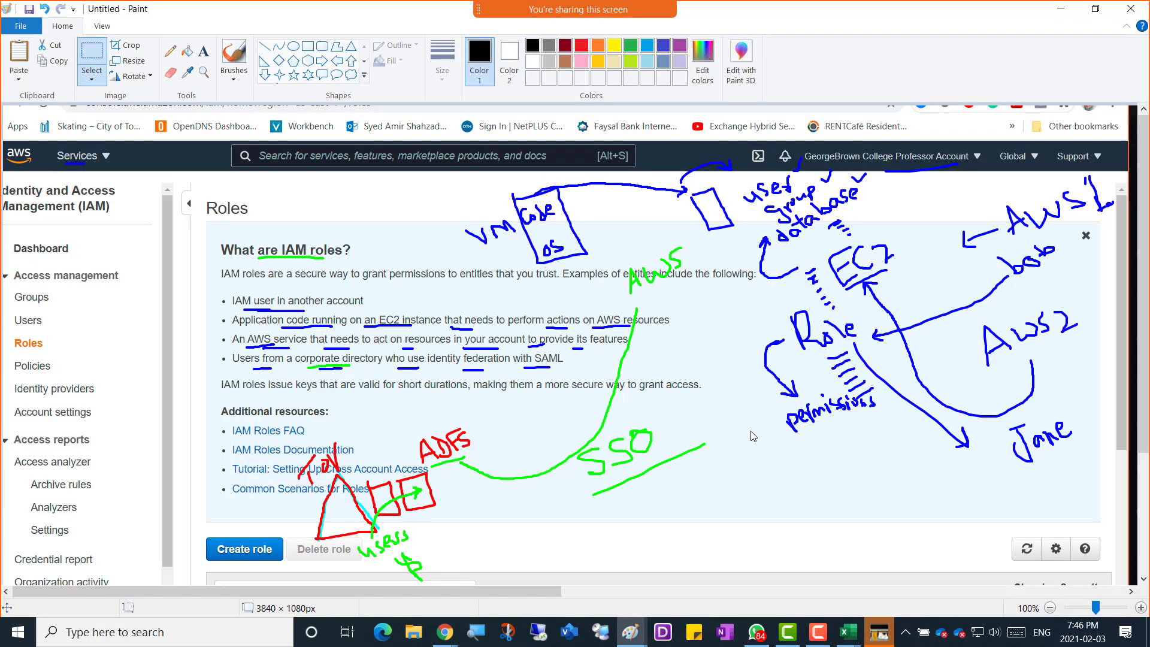
{"action": "key", "text": "alt+Tab"}
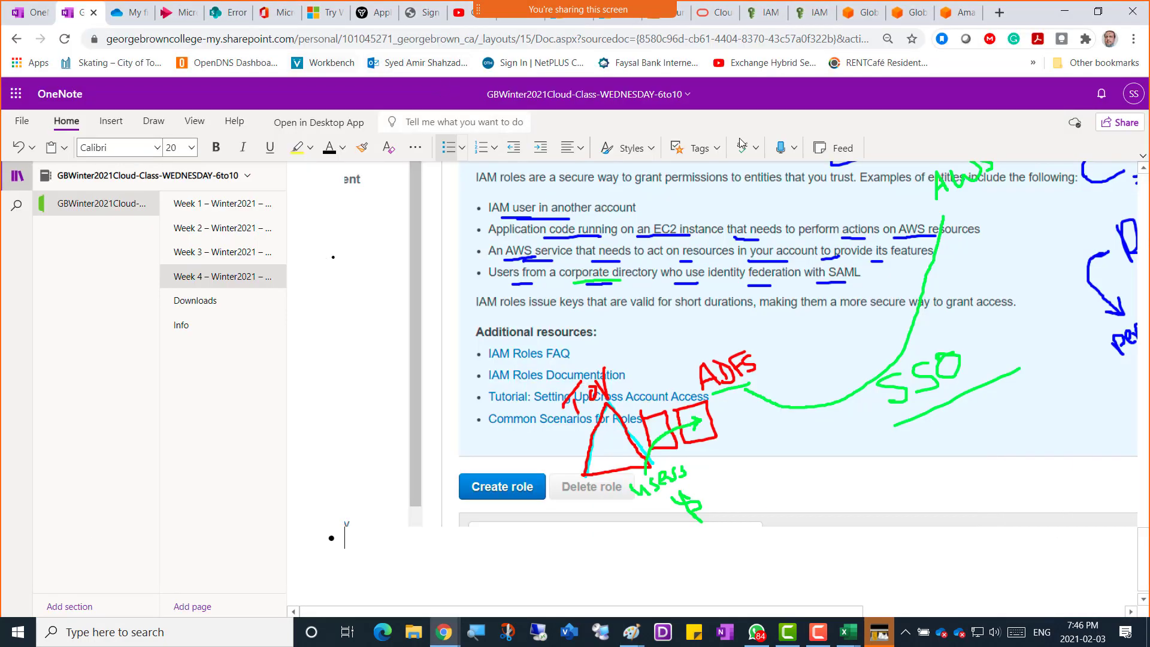
{"action": "left_click", "coordinate": [761, 14]}
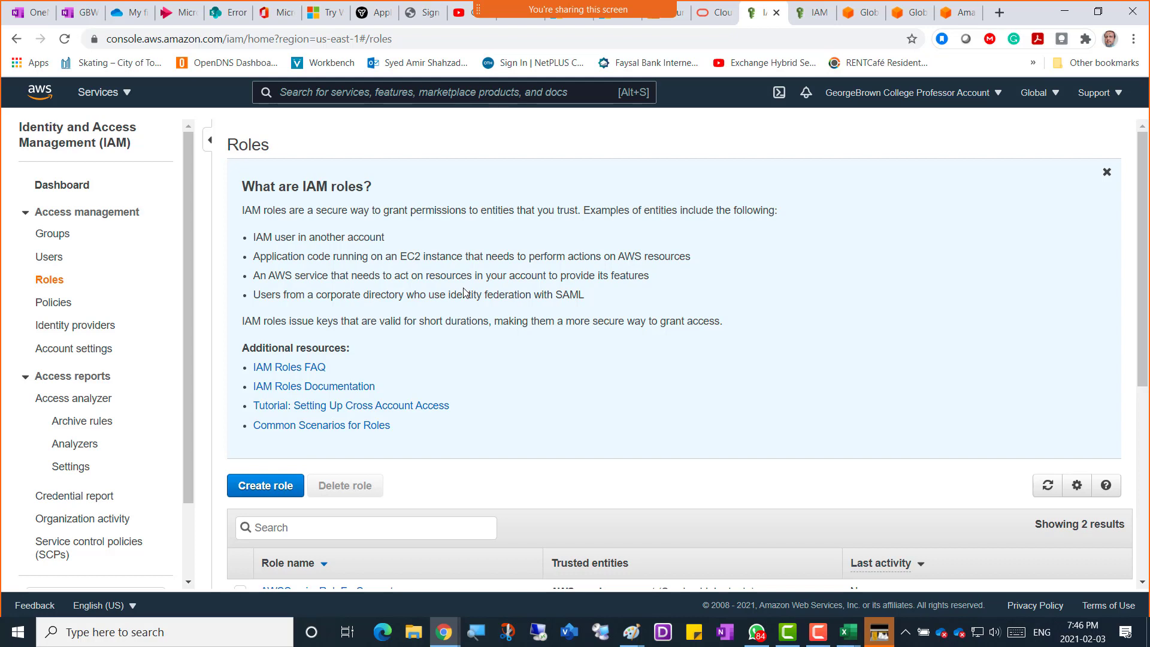
{"action": "scroll", "coordinate": [382, 296], "scroll_direction": "down", "scroll_amount": 3}
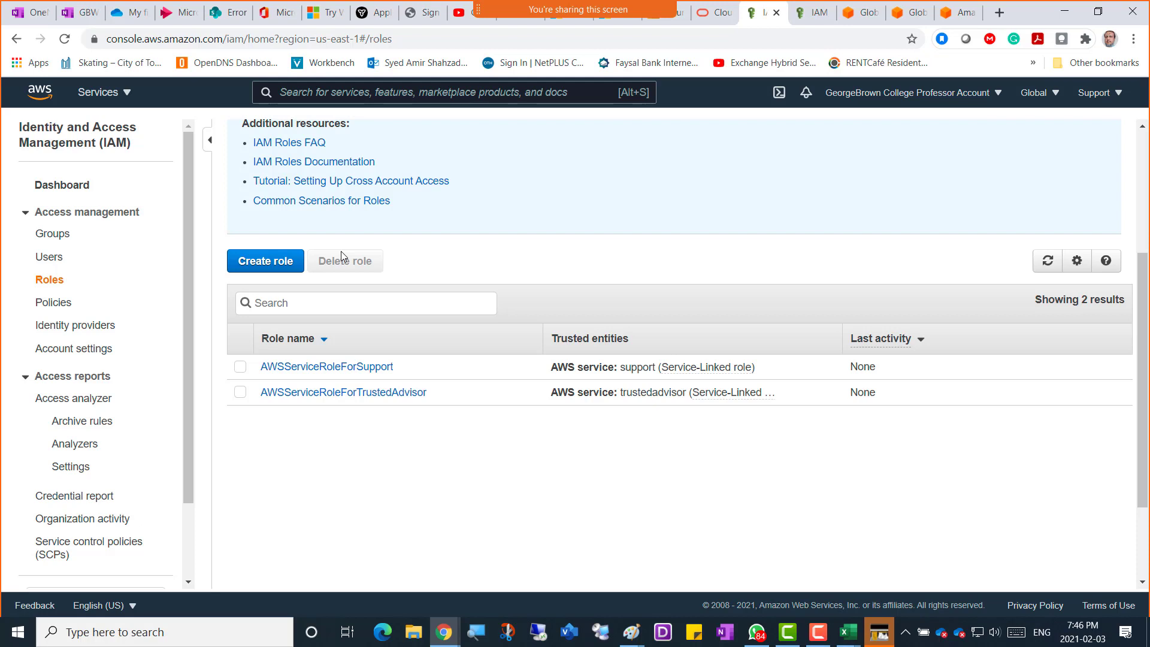
Begin a new AWS-service role with the EC2 use case, and turn on ScreenDraw.
{"action": "left_click", "coordinate": [256, 267]}
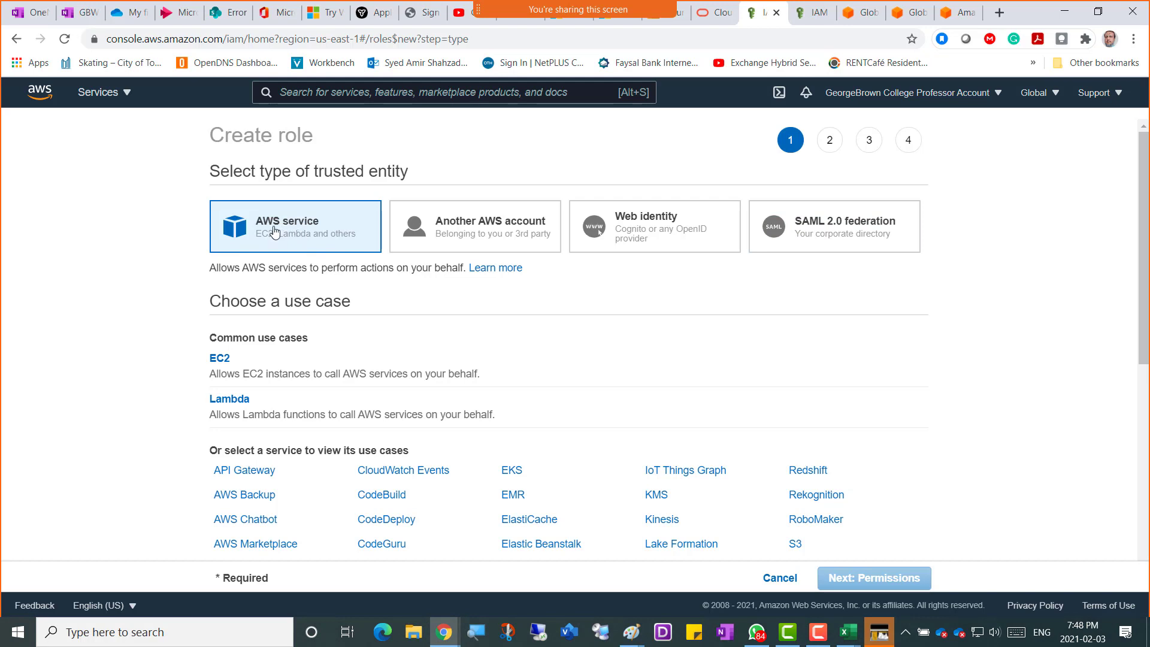
{"action": "left_click", "coordinate": [222, 370]}
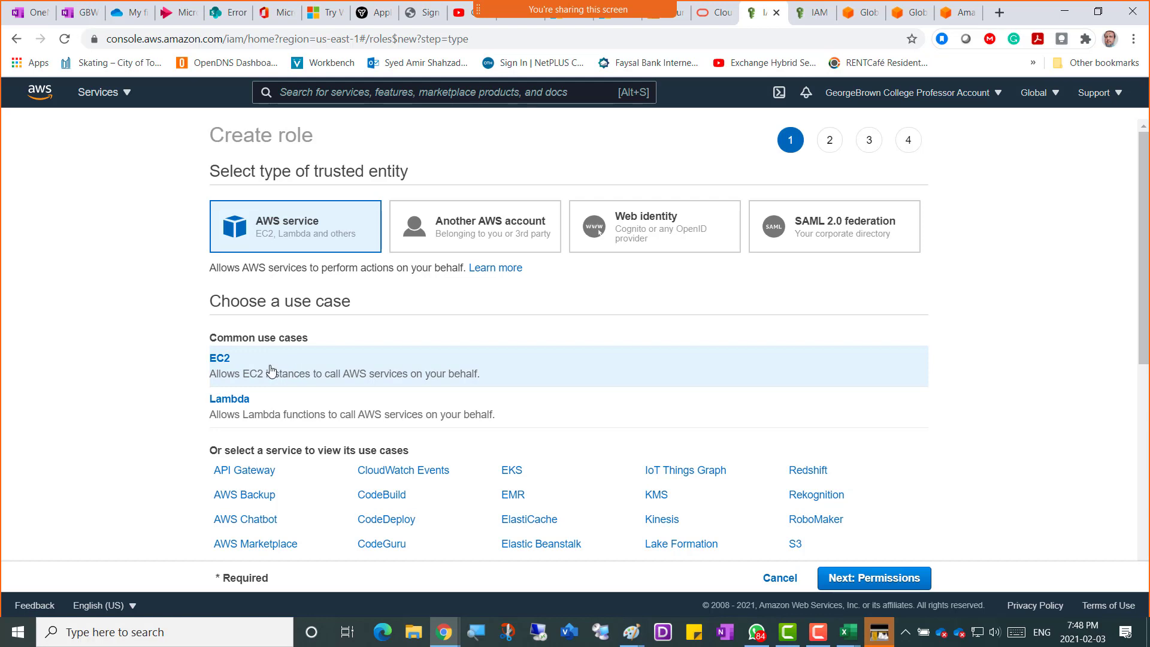
{"action": "scroll", "coordinate": [142, 349], "scroll_direction": "down", "scroll_amount": 3}
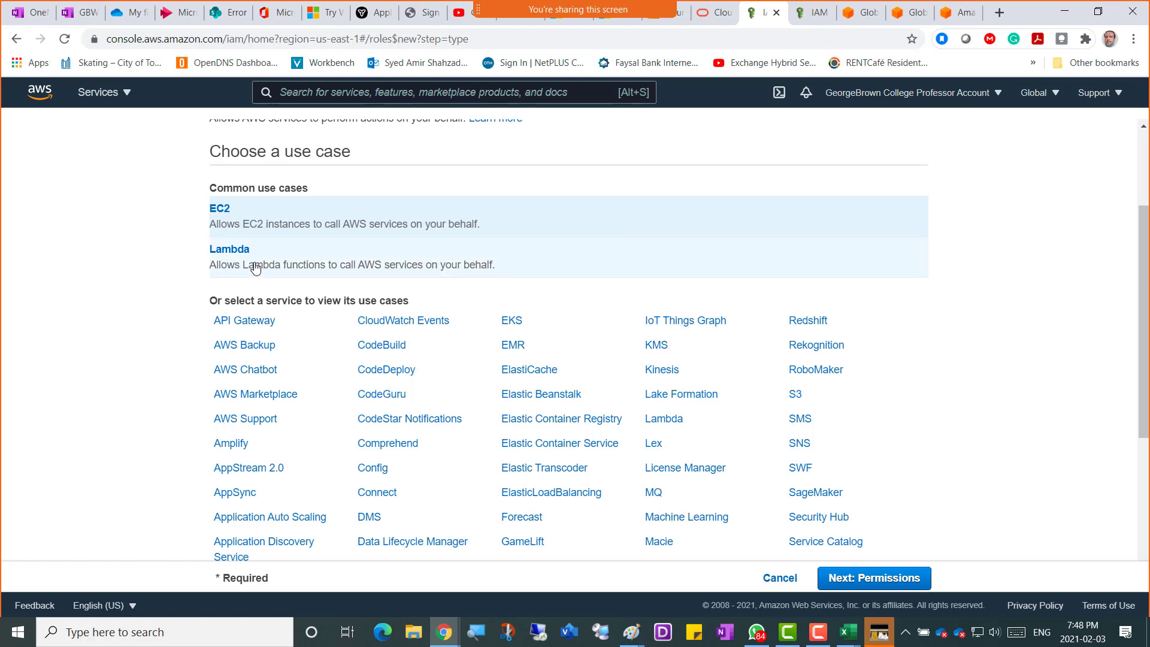
{"action": "left_click", "coordinate": [817, 632]}
{"action": "left_click", "coordinate": [616, 590]}
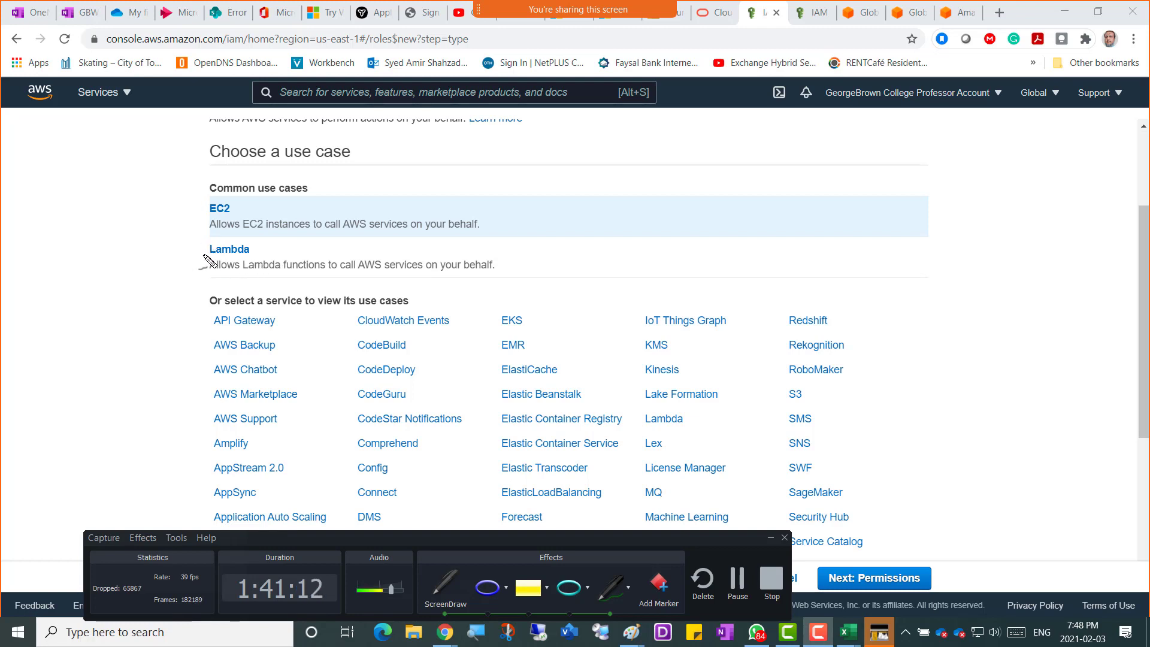
Draw a green arrow to Lambda and write 'Code' (underlined) and '4 Servers' in the left margin.
{"action": "left_click_drag", "start_coordinate": [206, 251], "coordinate": [170, 271]}
{"action": "mouse_move", "coordinate": [38, 237]}
{"action": "left_mouse_down"}
{"action": "mouse_move", "coordinate": [18, 238]}
{"action": "mouse_move", "coordinate": [41, 224]}
{"action": "mouse_move", "coordinate": [82, 231]}
{"action": "mouse_move", "coordinate": [89, 210]}
{"action": "left_mouse_up"}
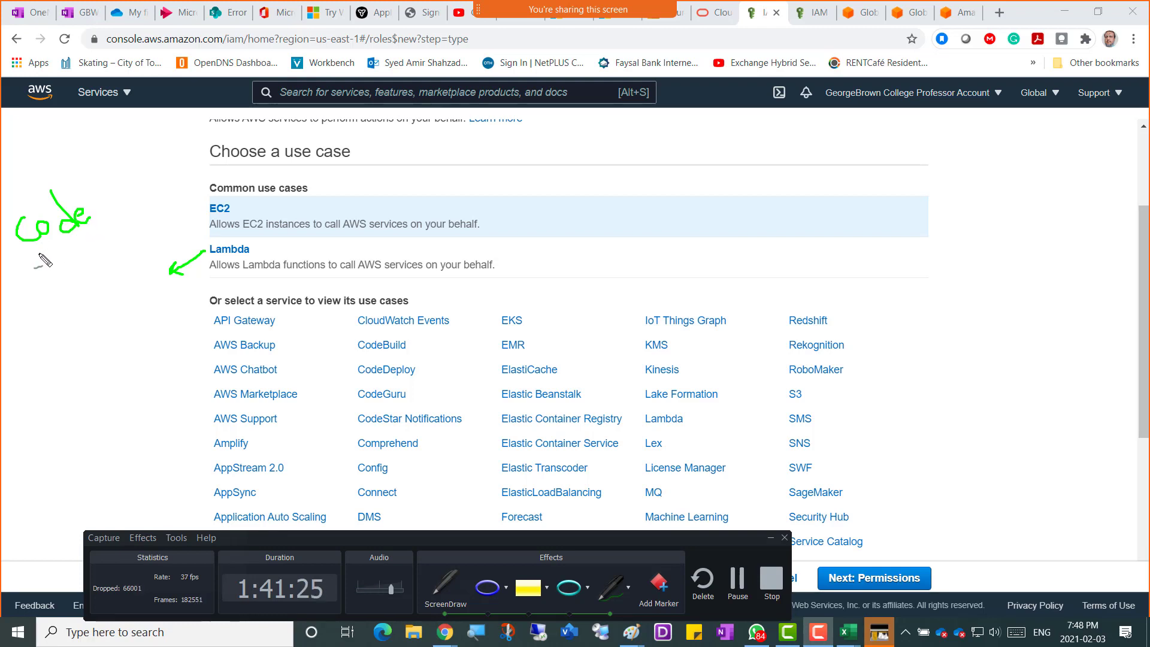
{"action": "left_click_drag", "start_coordinate": [37, 256], "coordinate": [99, 230]}
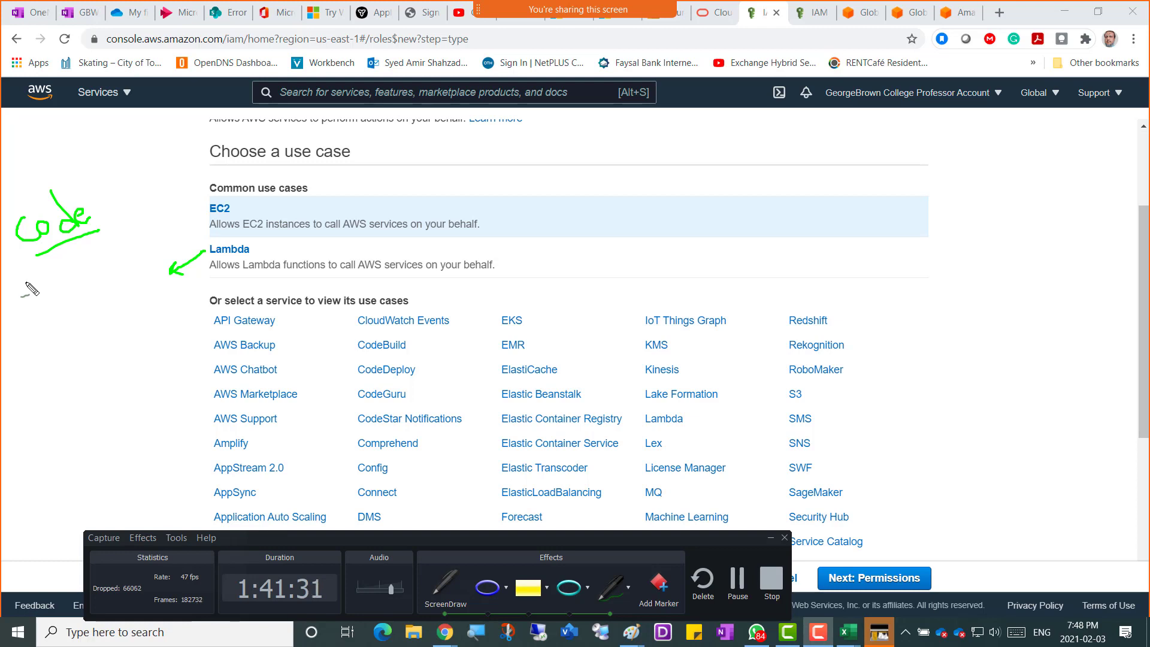
{"action": "mouse_move", "coordinate": [25, 283]}
{"action": "left_mouse_down"}
{"action": "mouse_move", "coordinate": [68, 293]}
{"action": "mouse_move", "coordinate": [165, 251]}
{"action": "left_mouse_up"}
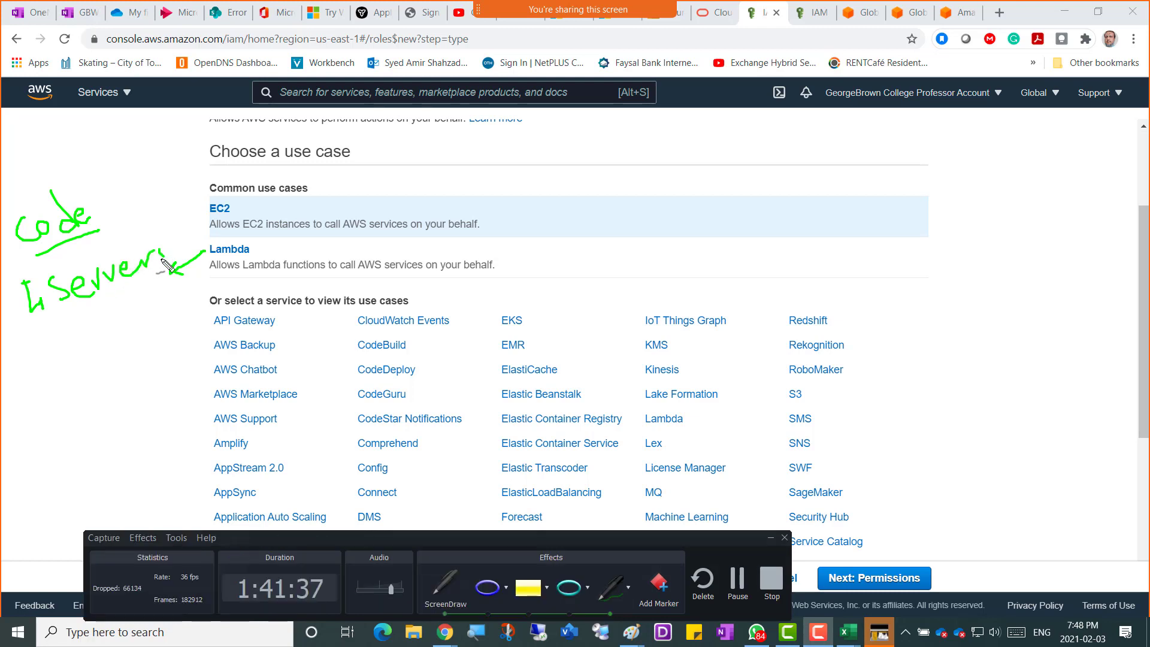
{"action": "left_click_drag", "start_coordinate": [96, 265], "coordinate": [97, 286]}
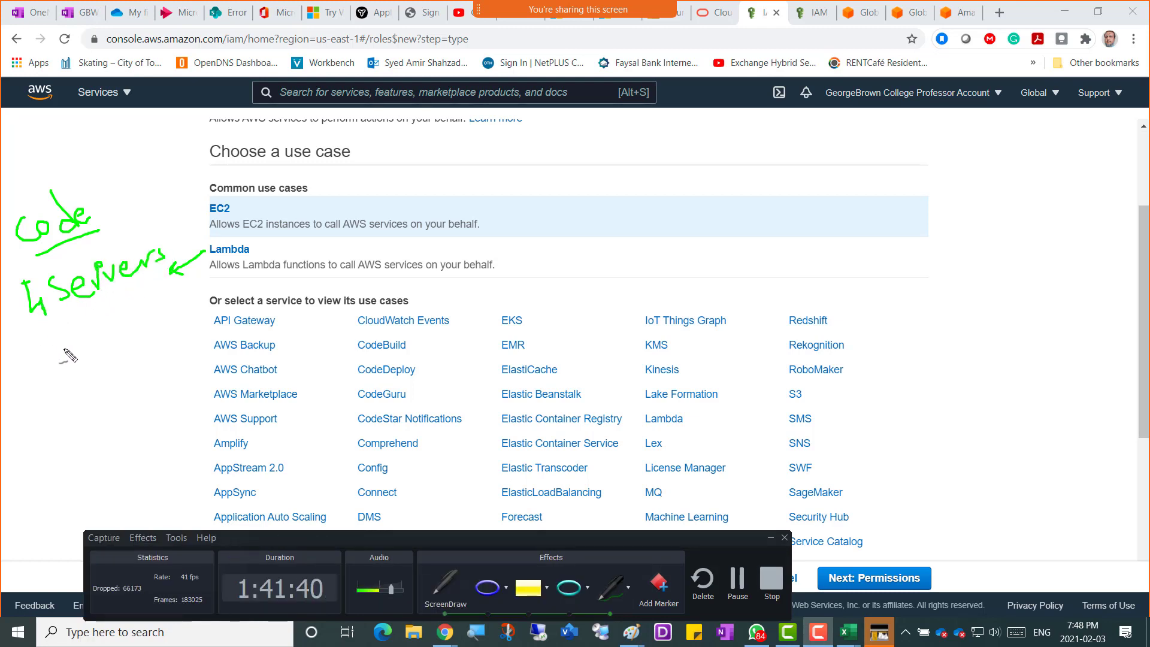
Write '32 core CPU', '1TB Ram' and '50TB disk' below, undoing one stray stroke.
{"action": "mouse_move", "coordinate": [47, 342]}
{"action": "left_mouse_down"}
{"action": "mouse_move", "coordinate": [37, 341]}
{"action": "mouse_move", "coordinate": [66, 347]}
{"action": "mouse_move", "coordinate": [145, 317]}
{"action": "mouse_move", "coordinate": [145, 300]}
{"action": "mouse_move", "coordinate": [161, 315]}
{"action": "mouse_move", "coordinate": [143, 311]}
{"action": "mouse_move", "coordinate": [185, 285]}
{"action": "left_mouse_up"}
{"action": "key", "text": "ctrl+z"}
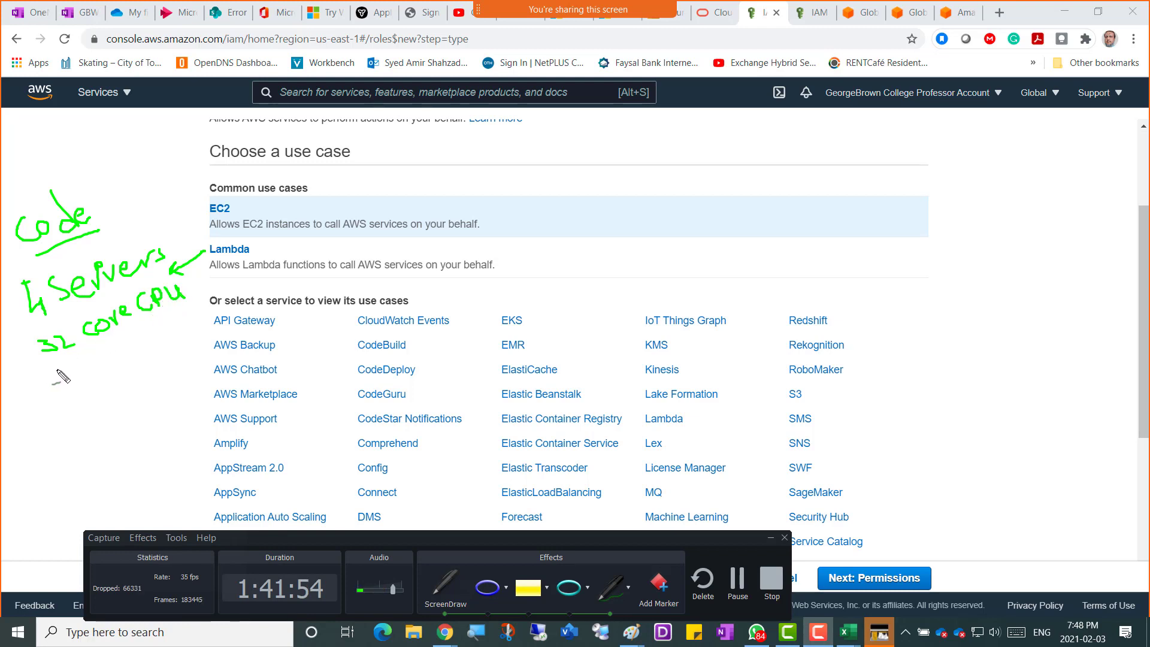
{"action": "mouse_move", "coordinate": [58, 370]}
{"action": "left_mouse_down"}
{"action": "mouse_move", "coordinate": [75, 382]}
{"action": "mouse_move", "coordinate": [99, 357]}
{"action": "mouse_move", "coordinate": [103, 376]}
{"action": "mouse_move", "coordinate": [178, 329]}
{"action": "left_mouse_up"}
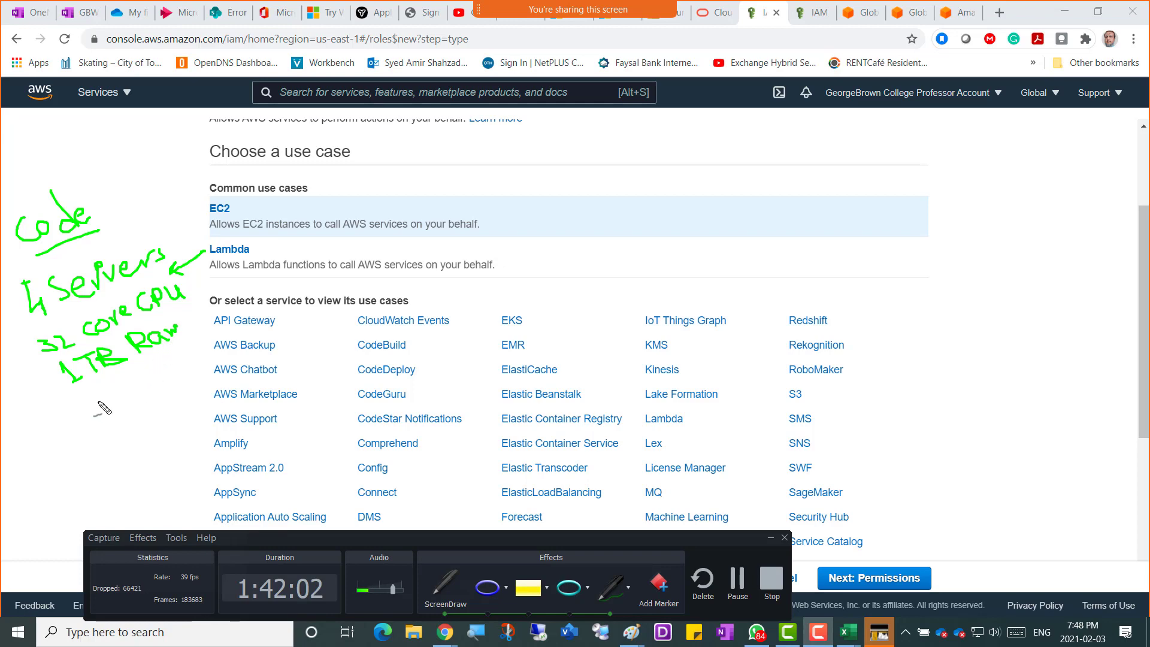
{"action": "mouse_move", "coordinate": [79, 418]}
{"action": "left_mouse_down"}
{"action": "mouse_move", "coordinate": [96, 395]}
{"action": "mouse_move", "coordinate": [105, 413]}
{"action": "mouse_move", "coordinate": [113, 397]}
{"action": "mouse_move", "coordinate": [116, 413]}
{"action": "mouse_move", "coordinate": [123, 389]}
{"action": "mouse_move", "coordinate": [129, 404]}
{"action": "left_mouse_up"}
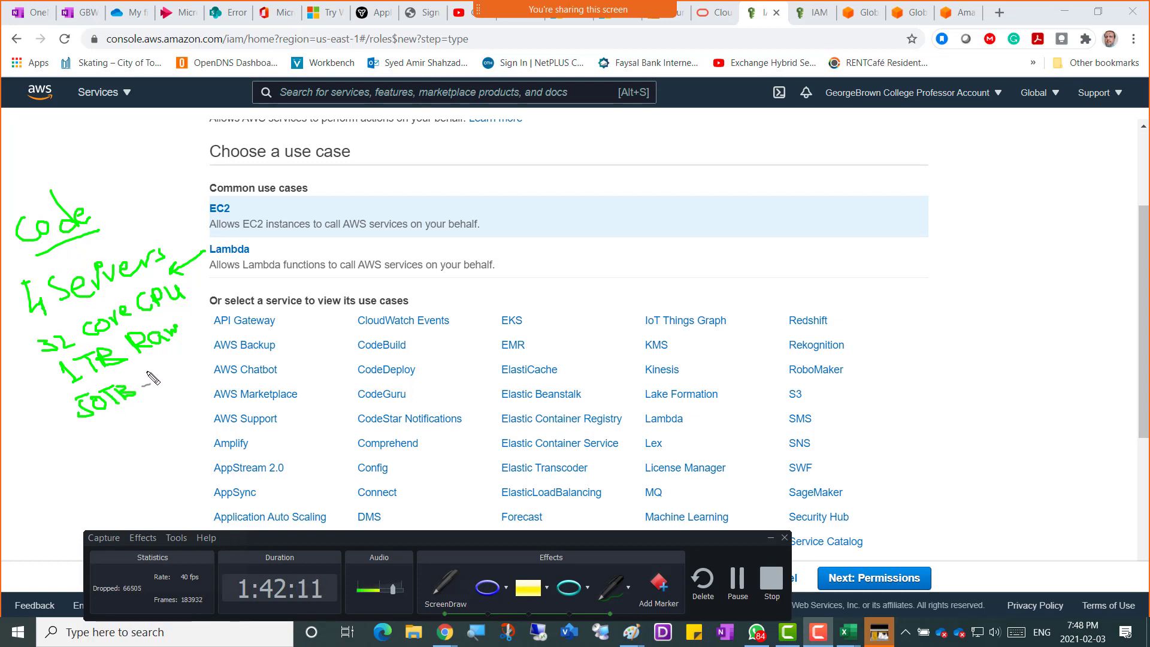
{"action": "mouse_move", "coordinate": [165, 378]}
{"action": "left_mouse_down"}
{"action": "mouse_move", "coordinate": [155, 389]}
{"action": "mouse_move", "coordinate": [169, 391]}
{"action": "mouse_move", "coordinate": [186, 364]}
{"action": "left_mouse_up"}
{"action": "left_click_drag", "start_coordinate": [185, 364], "coordinate": [196, 368]}
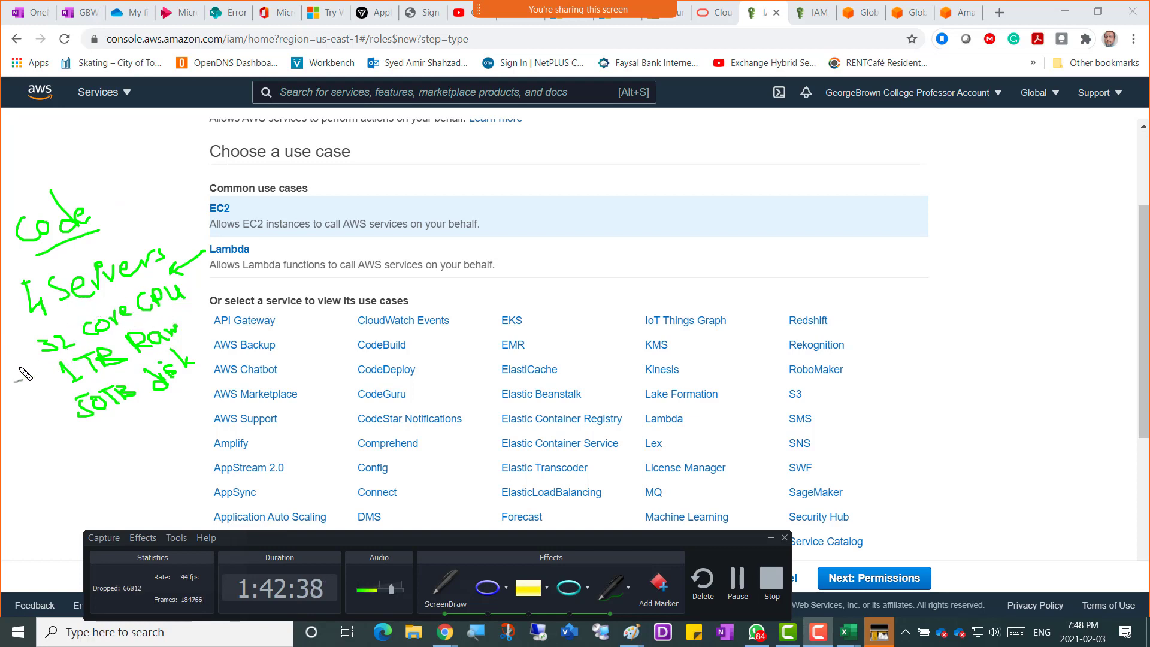
Add dash markers to the 32 core CPU, 1TB Ram and 50TB disk notes.
{"action": "left_click_drag", "start_coordinate": [15, 369], "coordinate": [33, 359]}
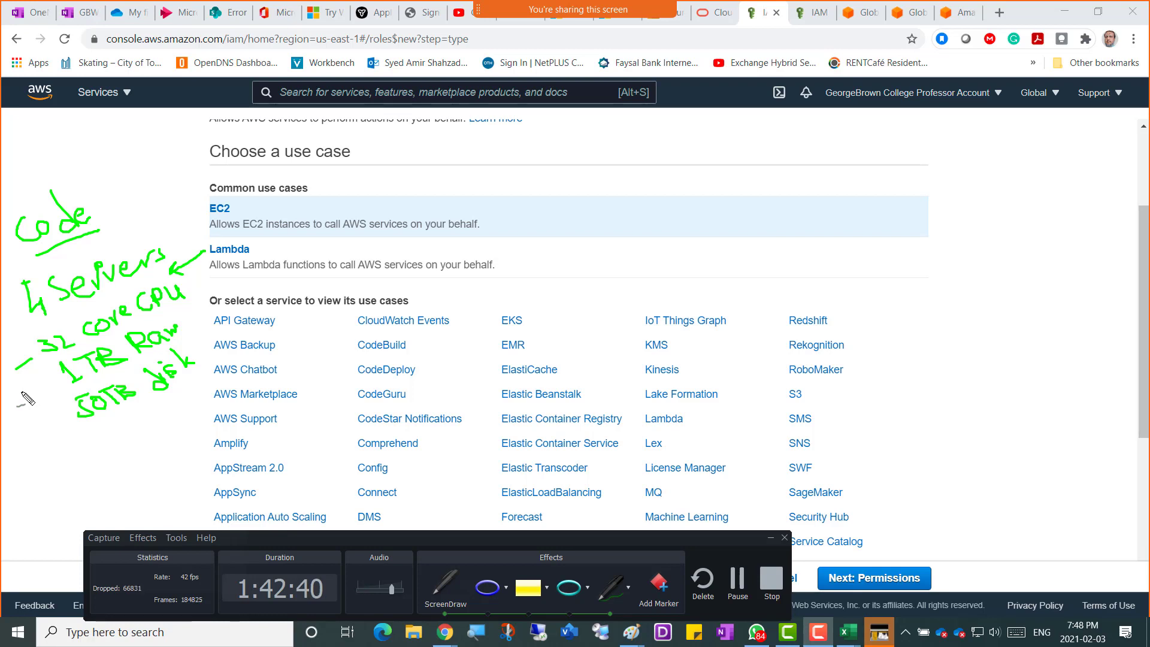
{"action": "left_click_drag", "start_coordinate": [27, 404], "coordinate": [63, 382]}
{"action": "left_click_drag", "start_coordinate": [37, 441], "coordinate": [49, 436]}
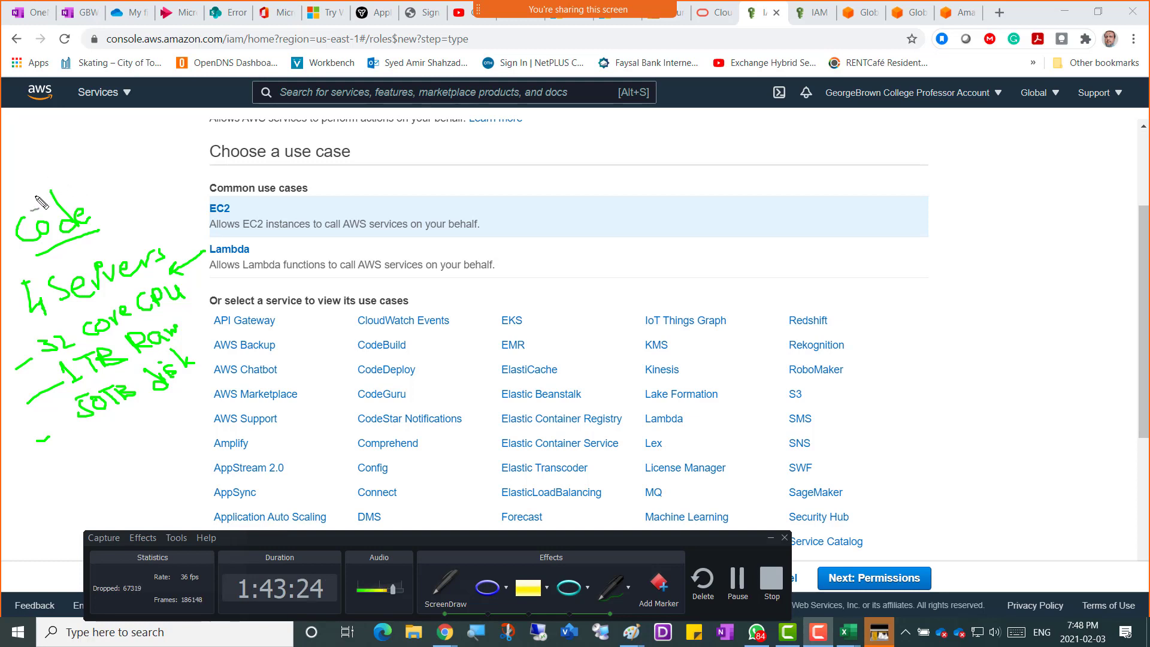
Write a 'Java add-on' note above Code, joined by a curve, and underline Lambda.
{"action": "mouse_move", "coordinate": [32, 205]}
{"action": "left_mouse_down"}
{"action": "mouse_move", "coordinate": [41, 160]}
{"action": "mouse_move", "coordinate": [75, 157]}
{"action": "mouse_move", "coordinate": [197, 241]}
{"action": "mouse_move", "coordinate": [185, 241]}
{"action": "left_mouse_up"}
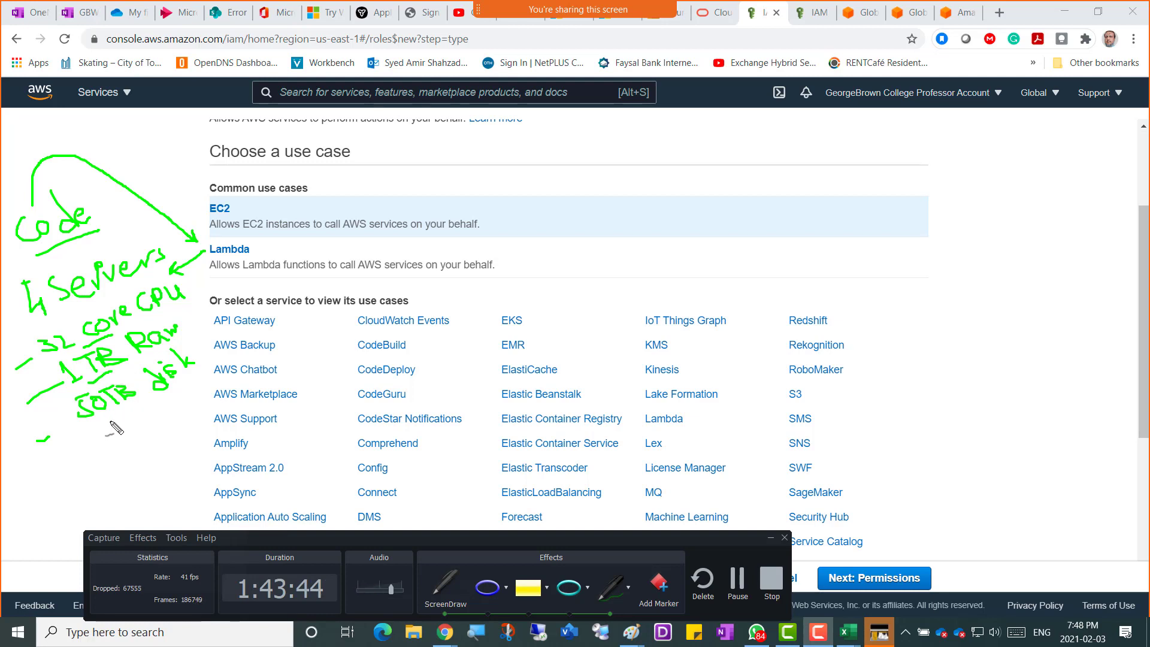
{"action": "left_click_drag", "start_coordinate": [107, 425], "coordinate": [157, 407]}
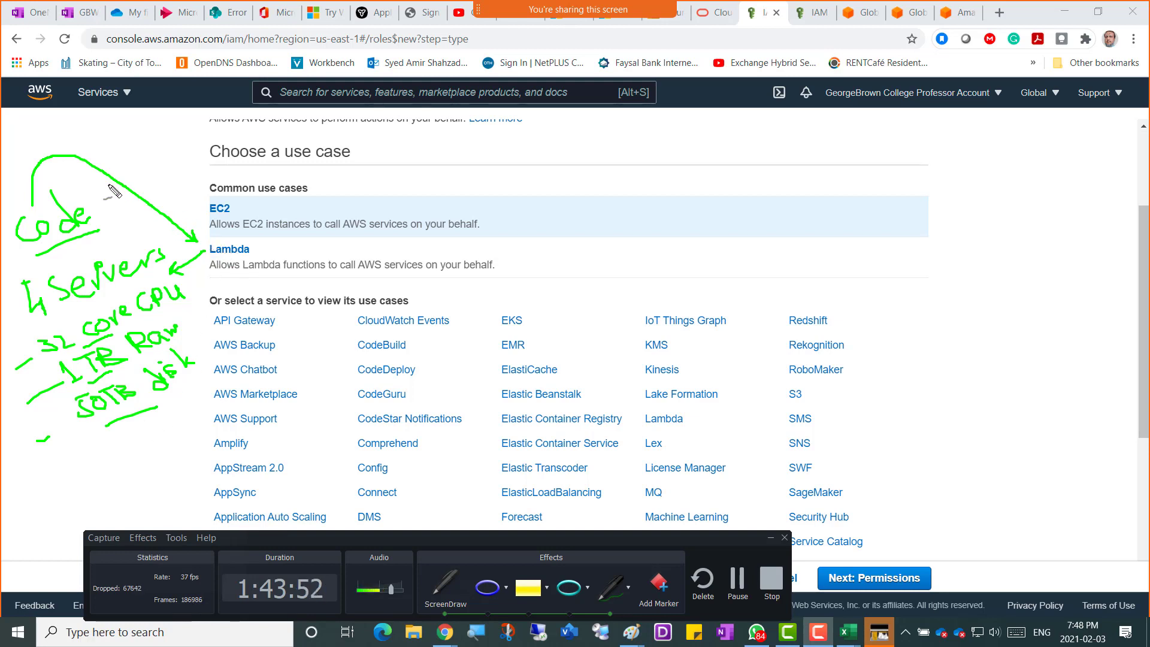
{"action": "mouse_move", "coordinate": [91, 150]}
{"action": "left_mouse_down"}
{"action": "mouse_move", "coordinate": [99, 133]}
{"action": "mouse_move", "coordinate": [89, 147]}
{"action": "mouse_move", "coordinate": [145, 123]}
{"action": "mouse_move", "coordinate": [119, 161]}
{"action": "mouse_move", "coordinate": [154, 155]}
{"action": "mouse_move", "coordinate": [191, 119]}
{"action": "left_mouse_up"}
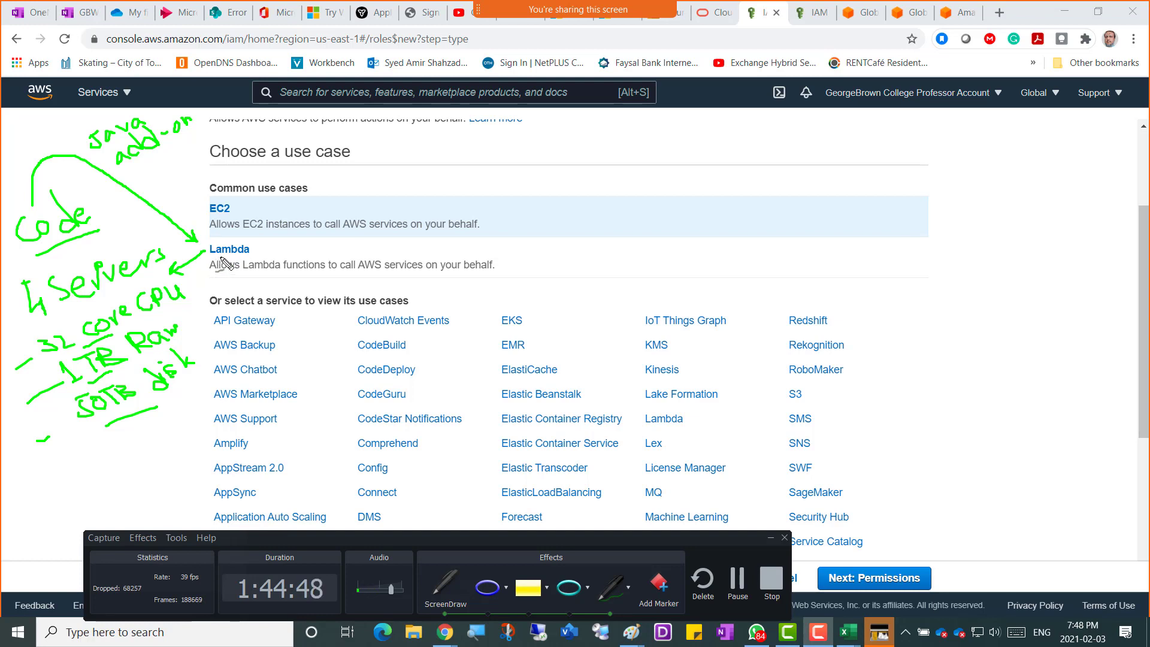
{"action": "left_click_drag", "start_coordinate": [212, 257], "coordinate": [237, 256]}
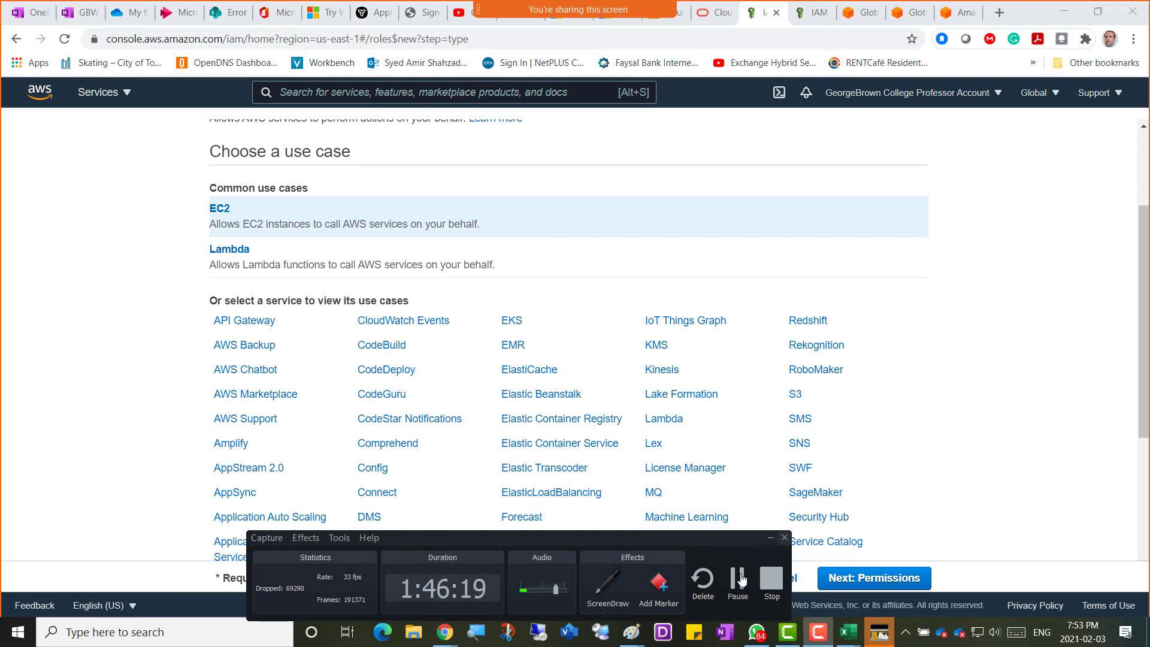
Paste the annotated use-case screenshot into Paint and snip the annotated area.
{"action": "mouse_move", "coordinate": [630, 632]}
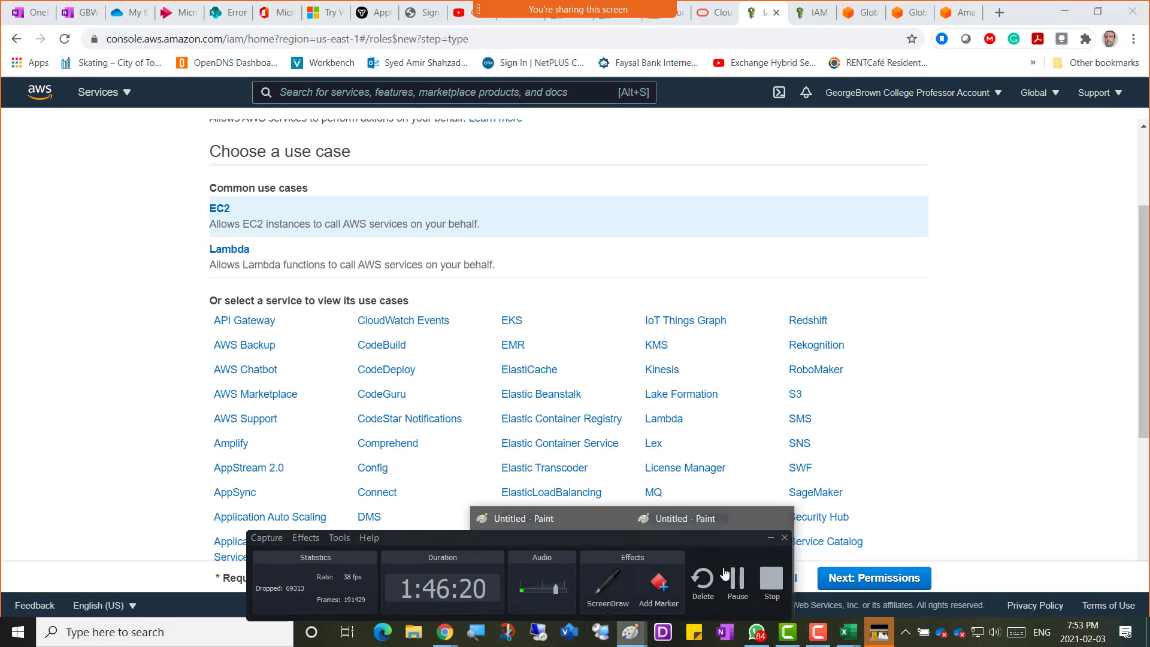
{"action": "left_click", "coordinate": [769, 538]}
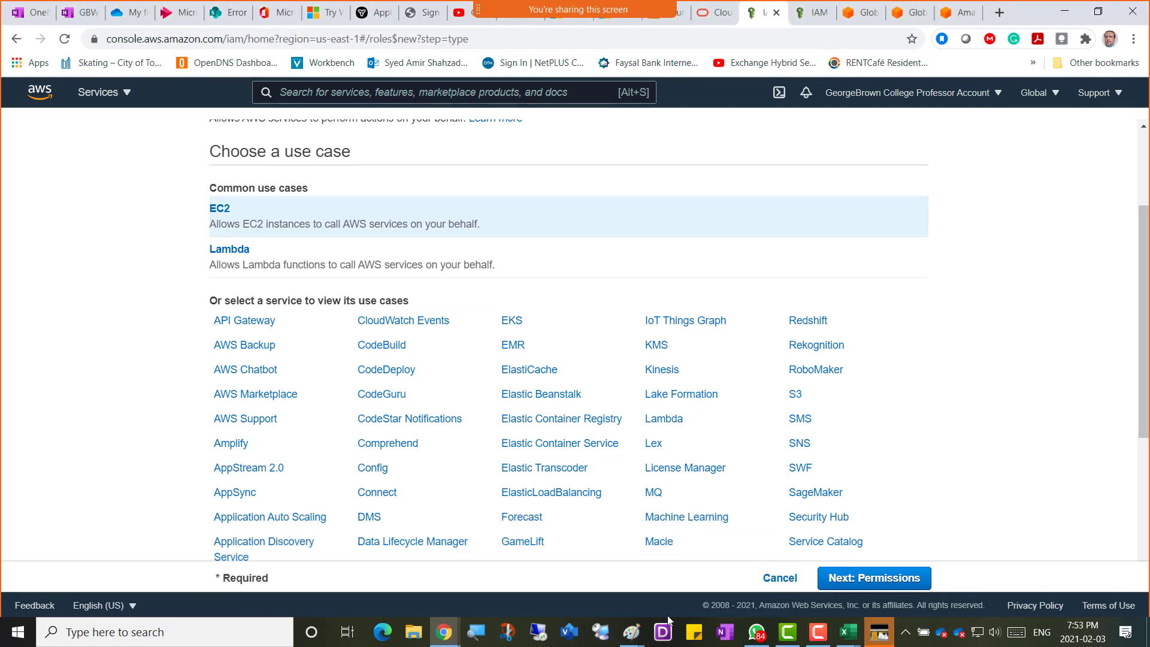
{"action": "mouse_move", "coordinate": [633, 632]}
{"action": "left_click", "coordinate": [691, 555]}
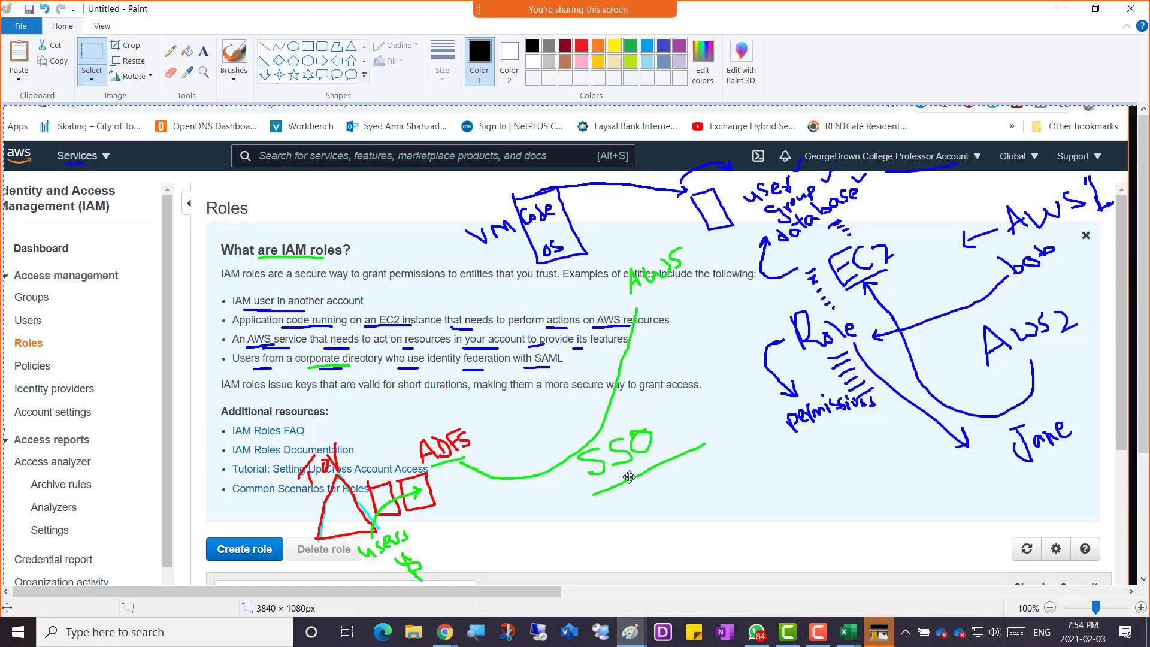
{"action": "key", "text": "ctrl+v"}
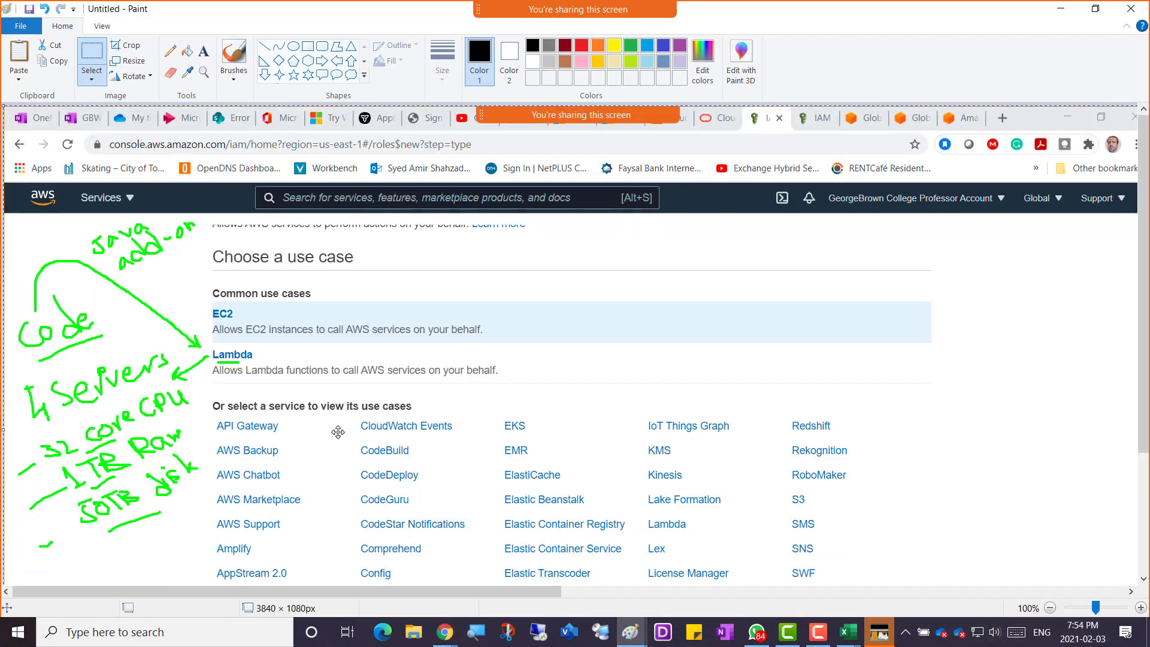
{"action": "key", "text": "super+shift+s"}
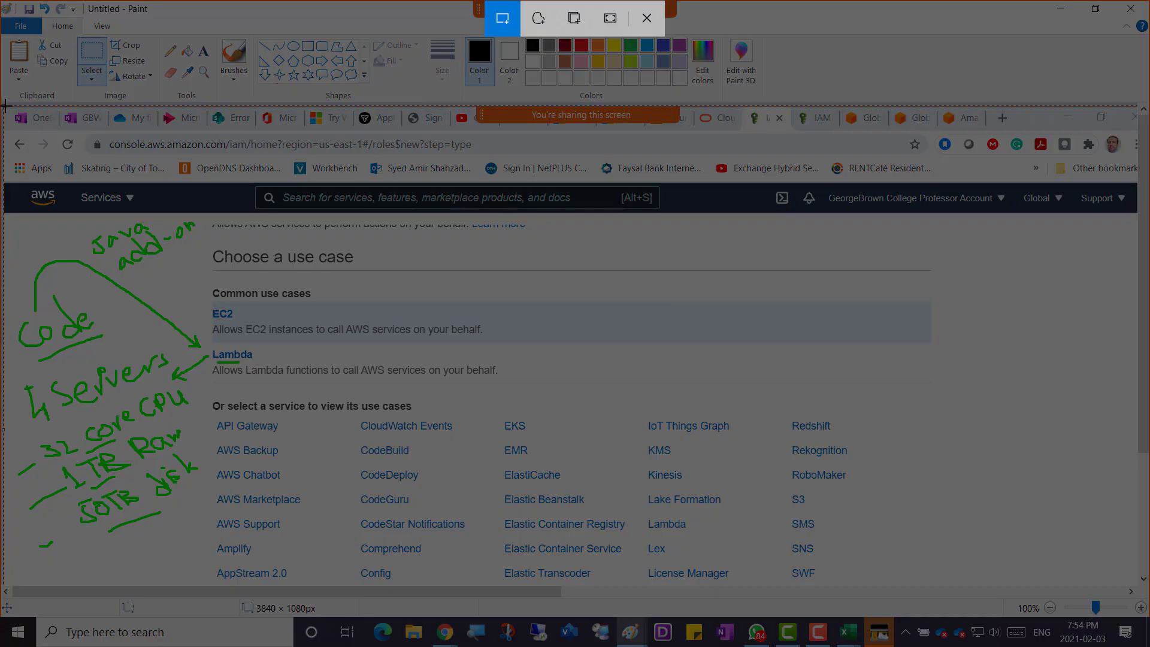
{"action": "mouse_move", "coordinate": [5, 105]}
{"action": "left_mouse_down"}
{"action": "mouse_move", "coordinate": [508, 453]}
{"action": "mouse_move", "coordinate": [575, 602]}
{"action": "mouse_move", "coordinate": [519, 585]}
{"action": "mouse_move", "coordinate": [517, 606]}
{"action": "left_mouse_up"}
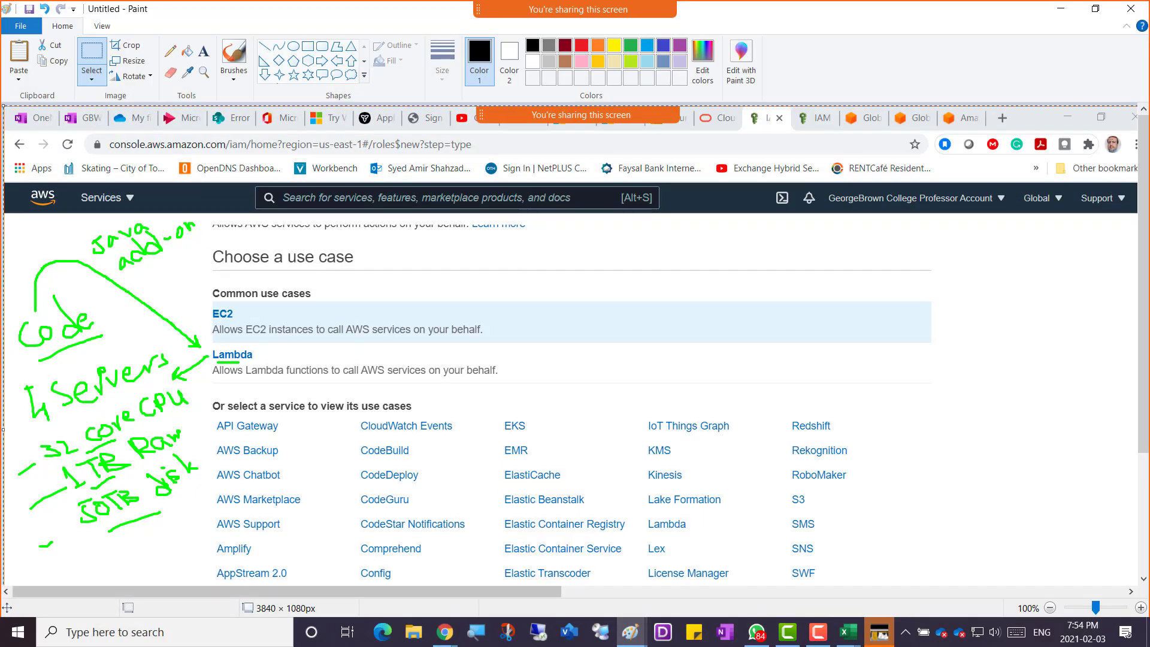
Bring up the OneNote Week 4 class notes page with the snipped image inserted below the IAM roles notes.
{"action": "mouse_move", "coordinate": [444, 632]}
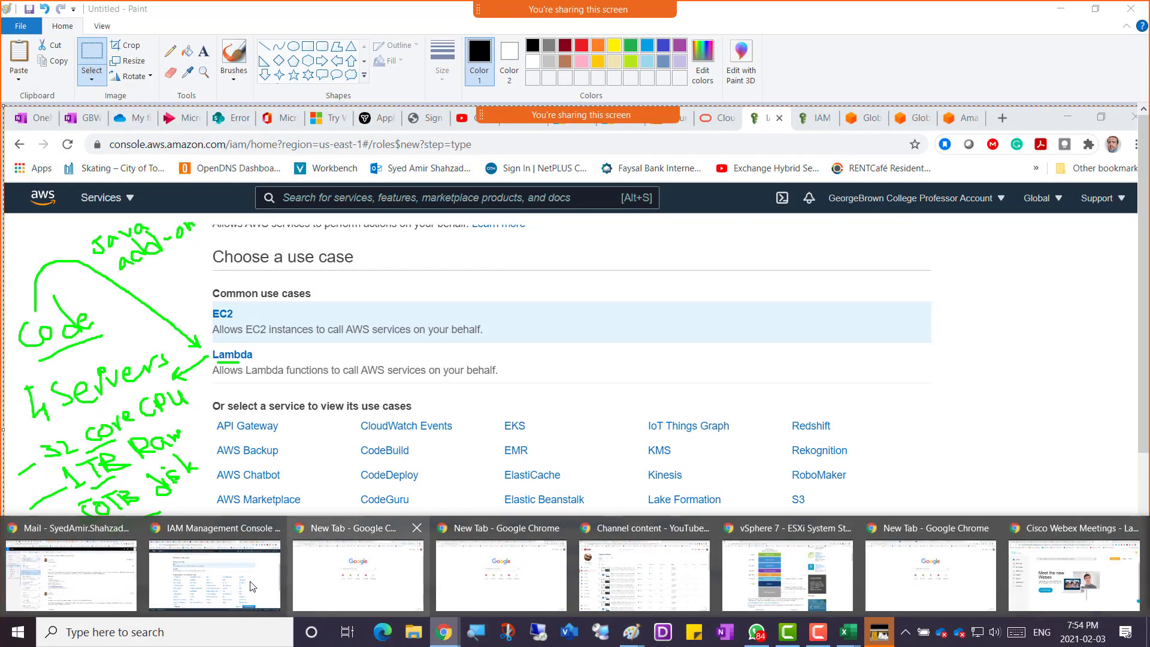
{"action": "left_click", "coordinate": [252, 587]}
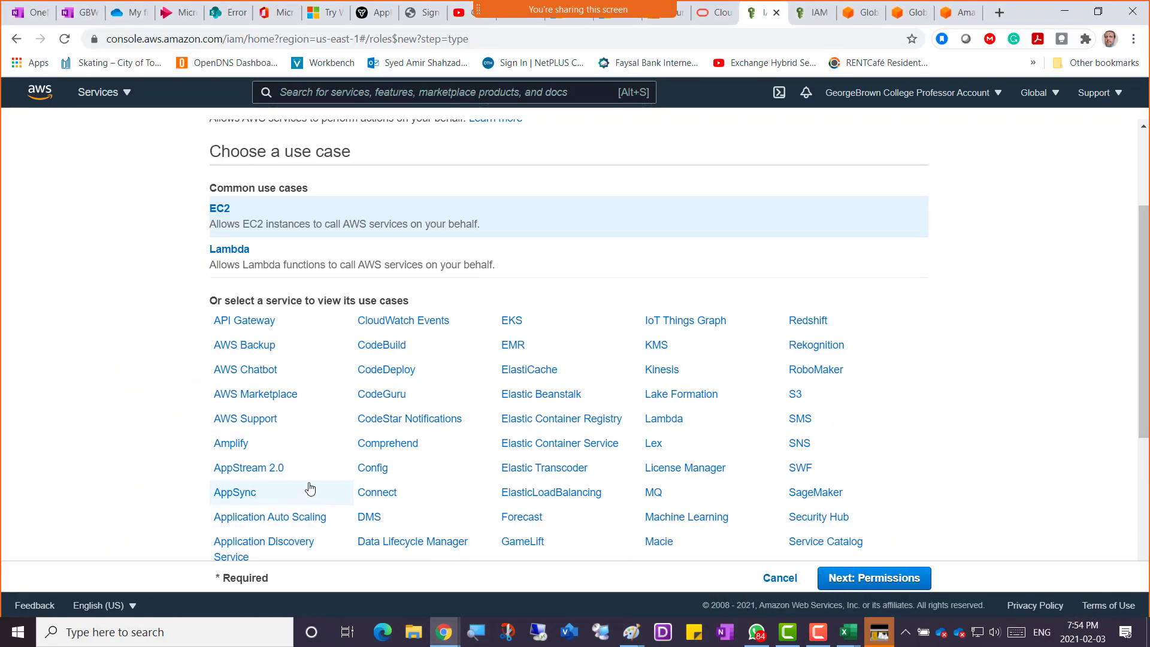
{"action": "left_click", "coordinate": [83, 13]}
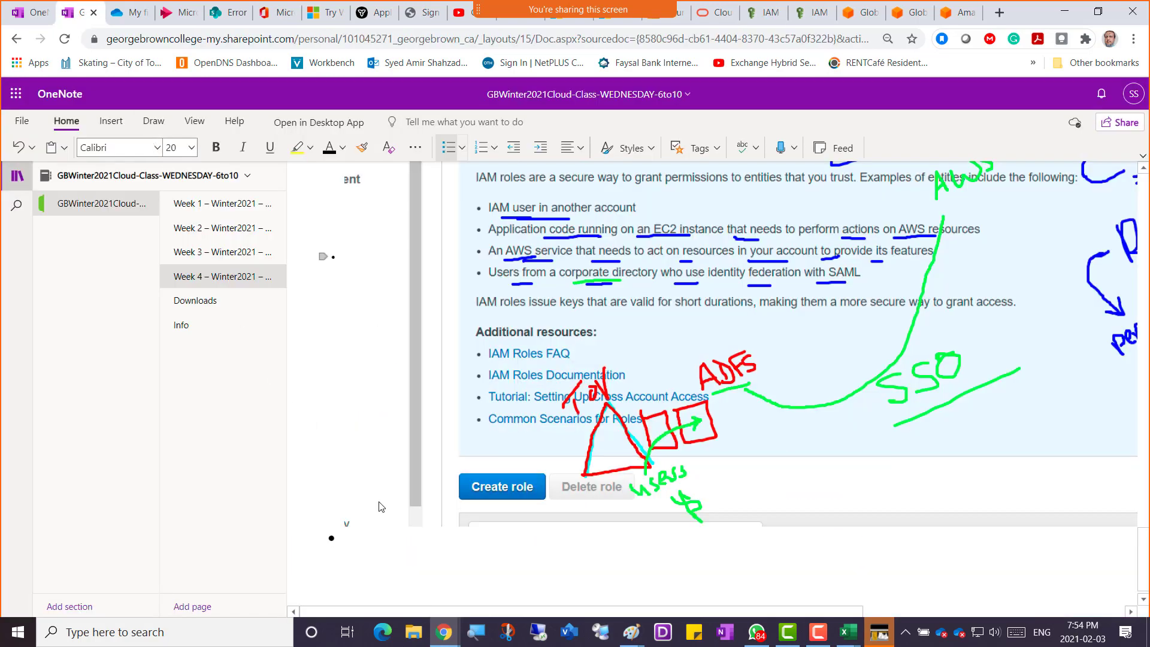
{"action": "key", "text": "alt+Tab"}
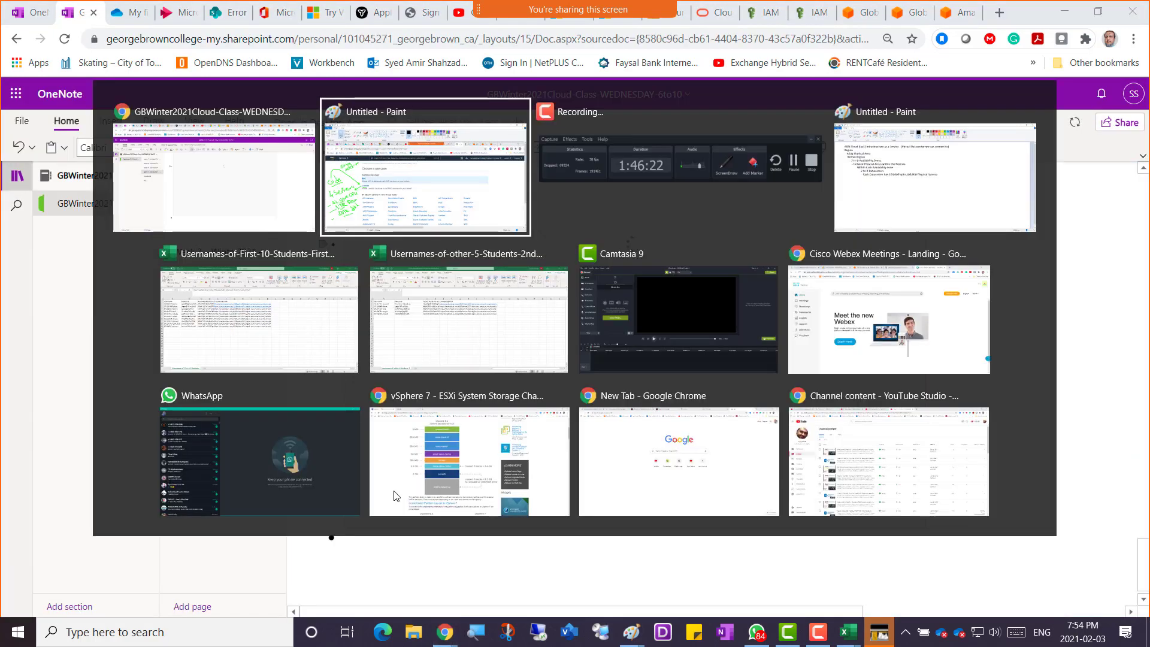
{"action": "key", "text": "alt+Tab"}
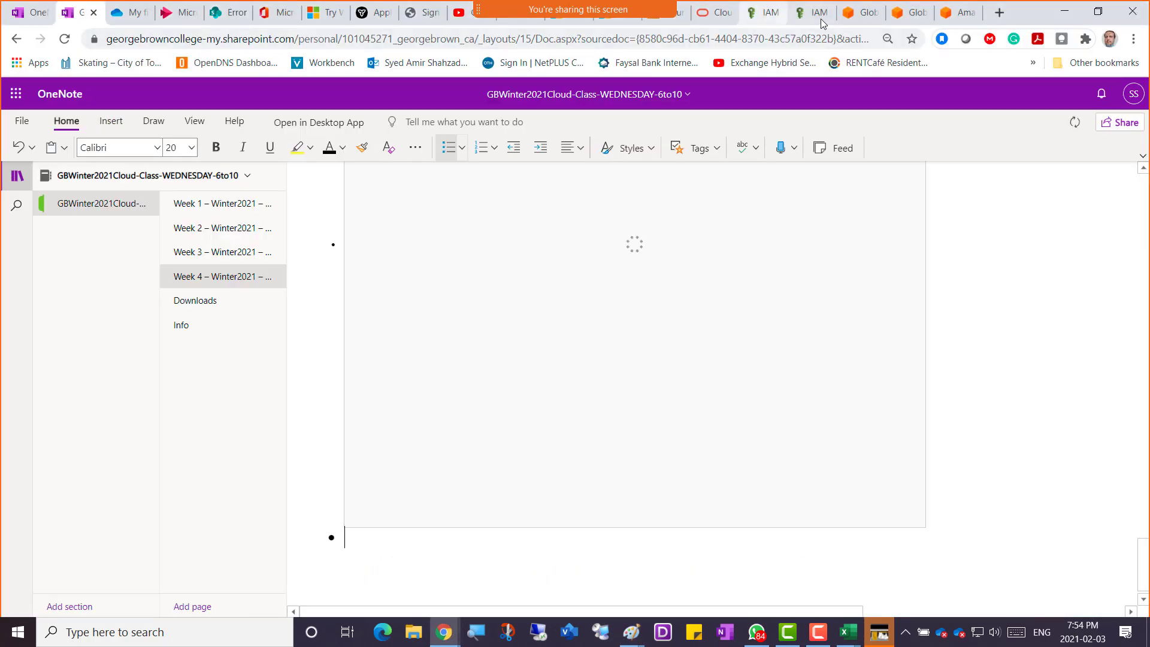
Back in IAM, keep EC2 as the trusted service and continue to permissions.
{"action": "left_click", "coordinate": [764, 13]}
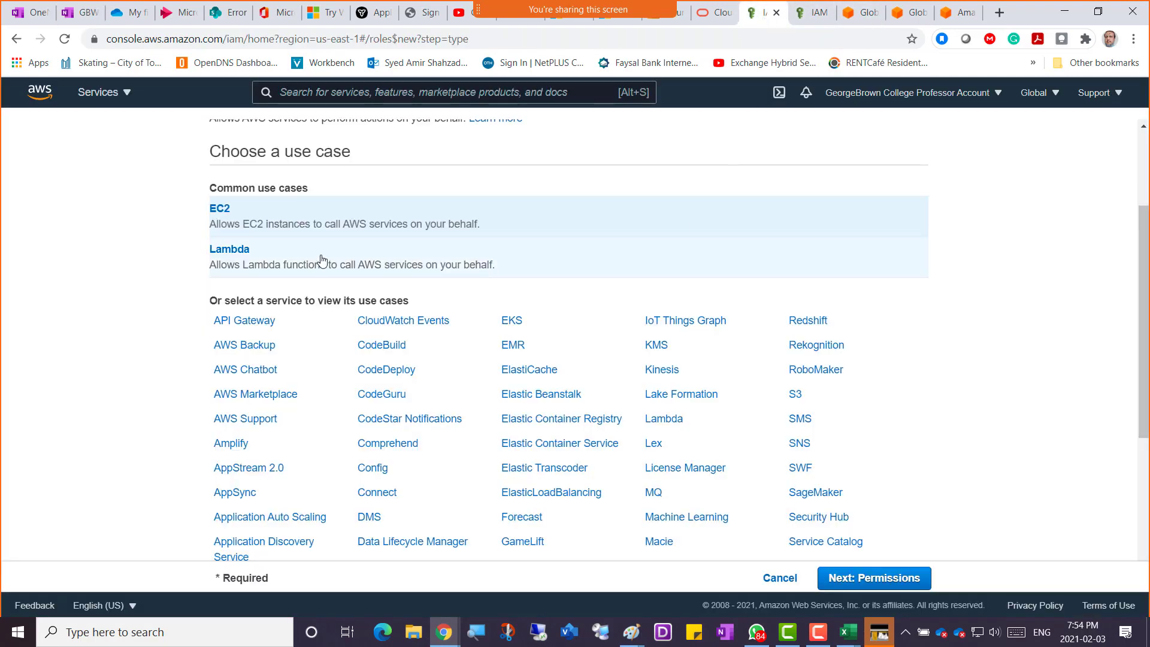
{"action": "scroll", "coordinate": [177, 211], "scroll_direction": "up", "scroll_amount": 3}
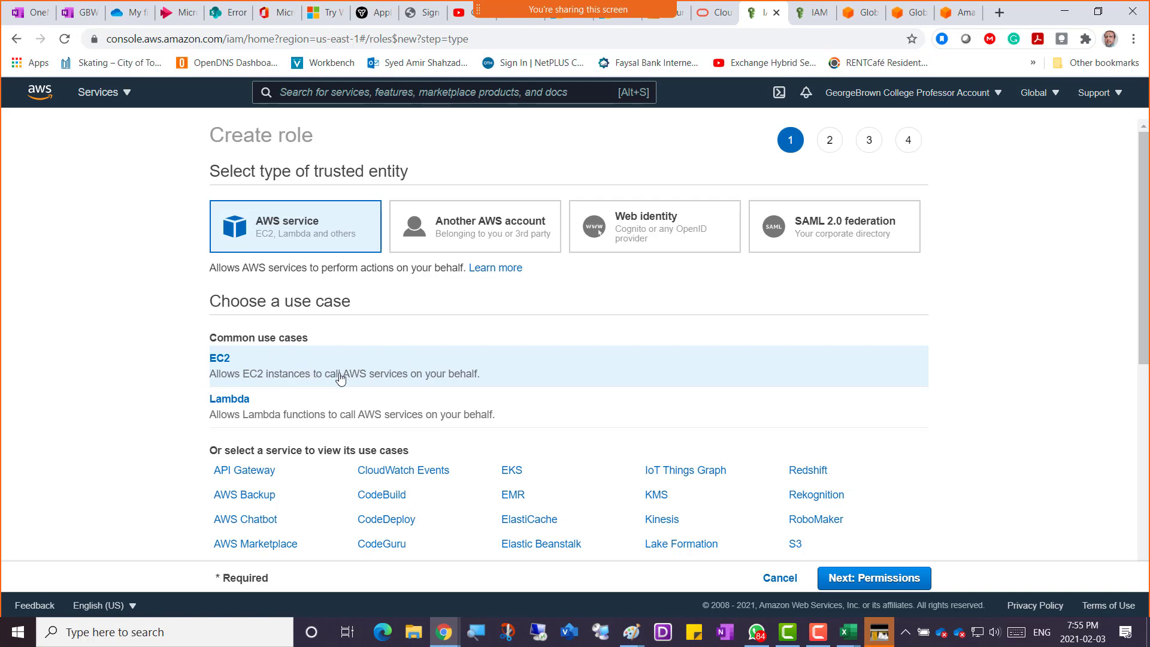
{"action": "left_click", "coordinate": [868, 578]}
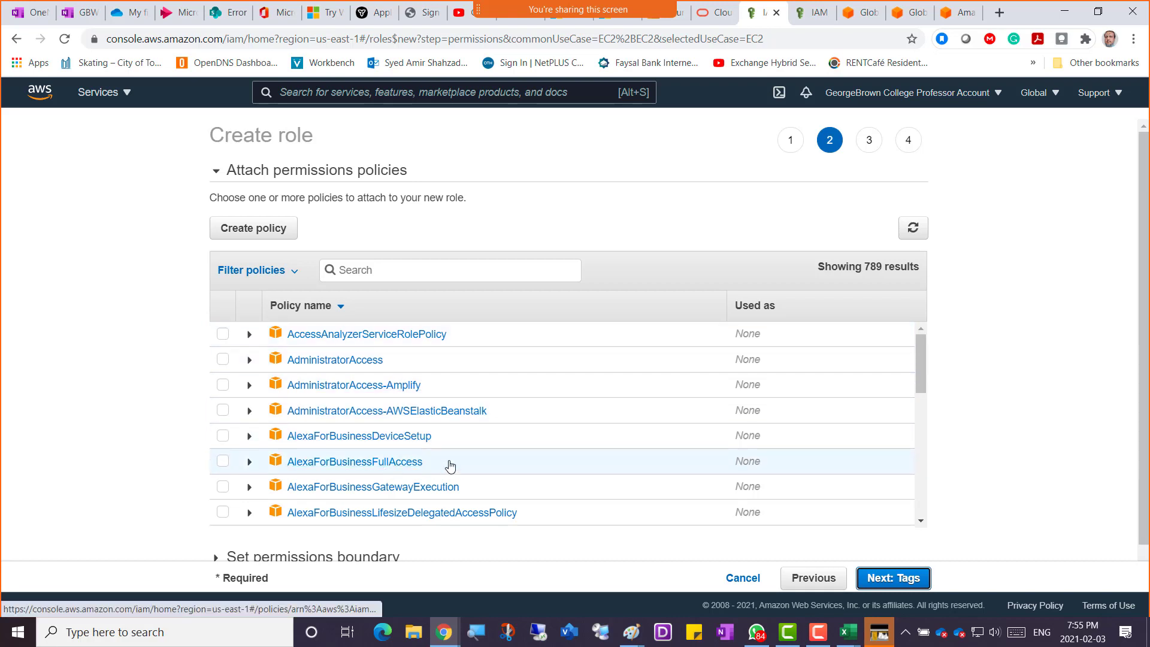
Filter the policy list by 'ec2full'.
{"action": "left_click", "coordinate": [382, 271]}
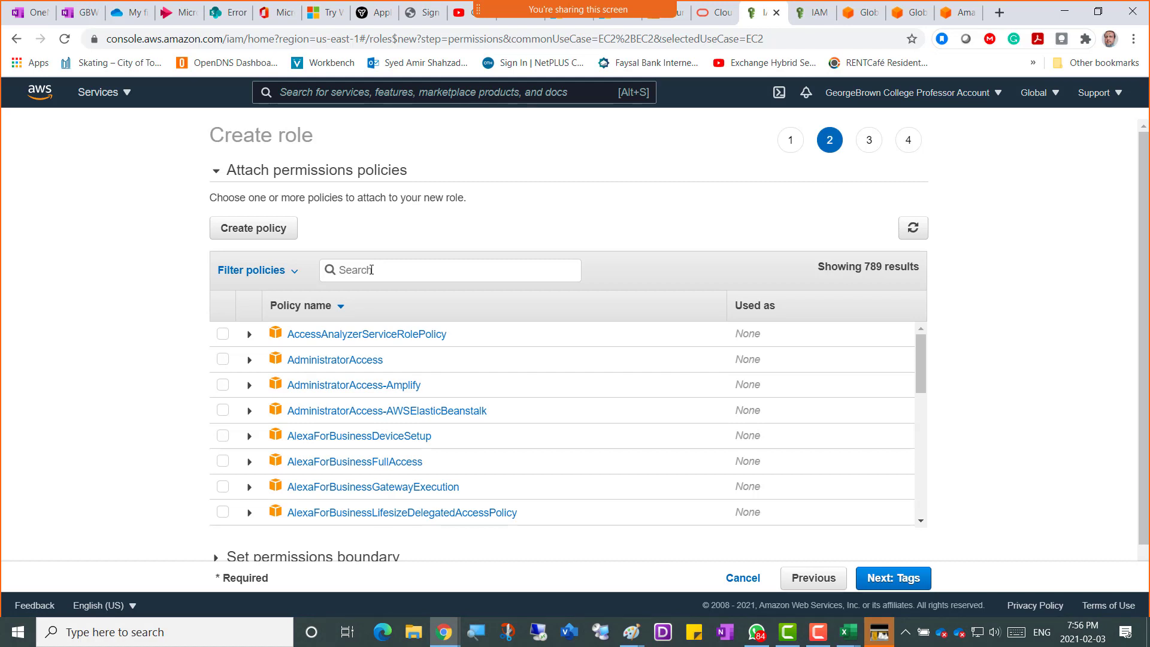
{"action": "type", "text": "ec2full"}
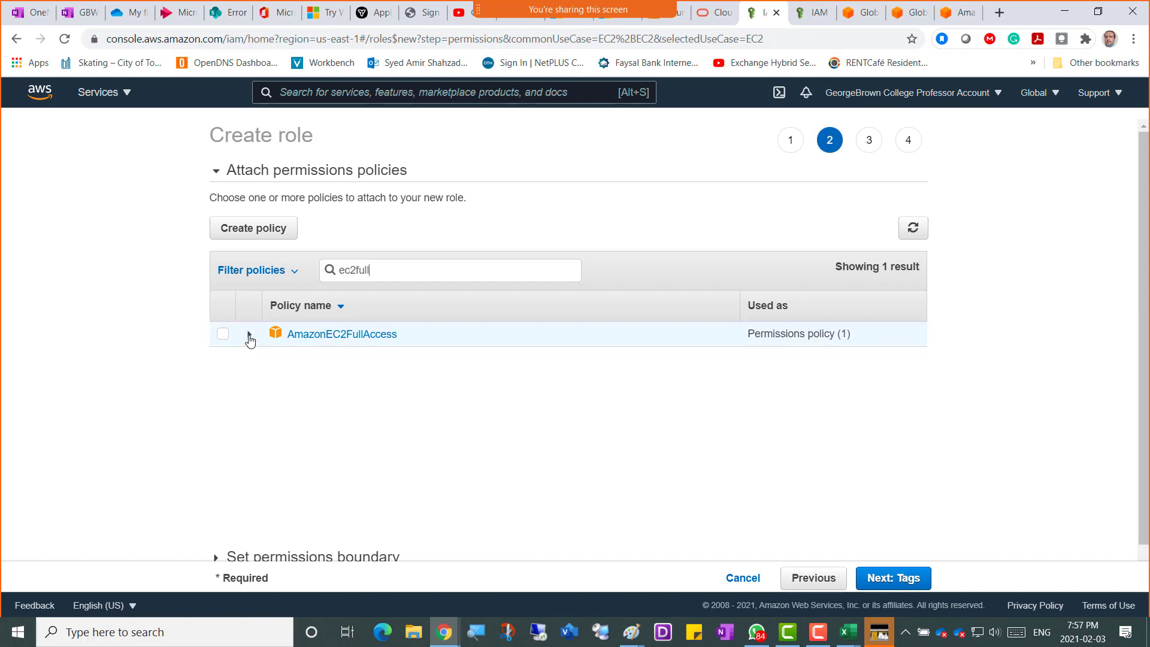
Expand AmazonEC2FullAccess and browse its policy summary of full-access services.
{"action": "left_click", "coordinate": [250, 336]}
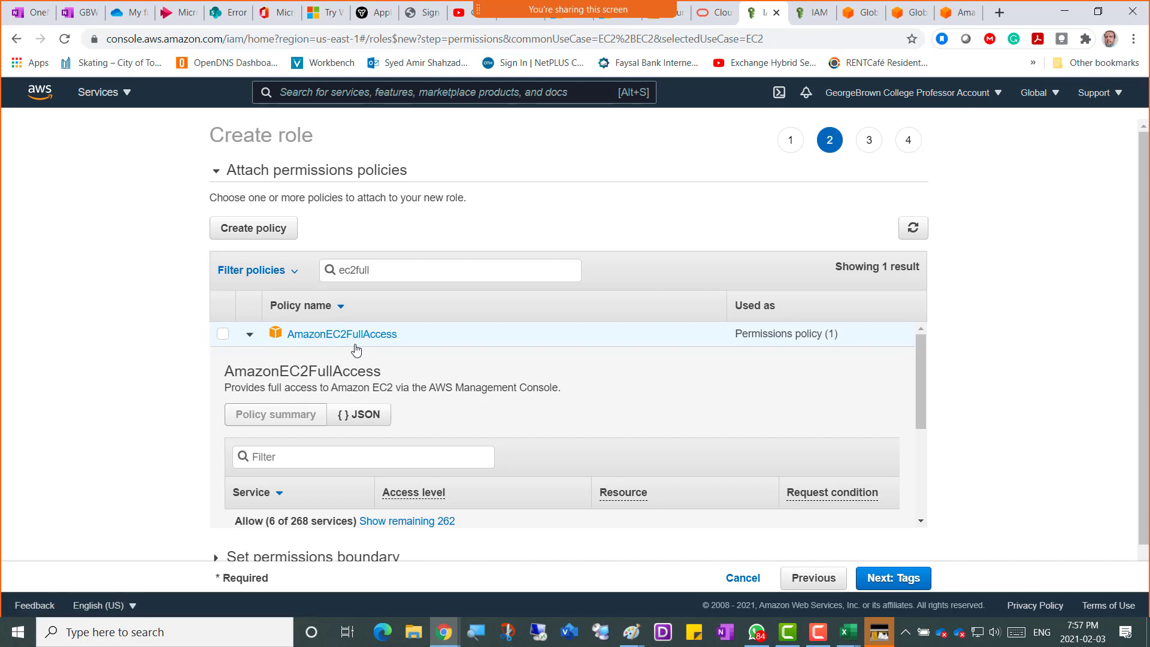
{"action": "left_click", "coordinate": [250, 335]}
{"action": "left_click", "coordinate": [250, 335]}
{"action": "scroll", "coordinate": [458, 375], "scroll_direction": "down", "scroll_amount": 3}
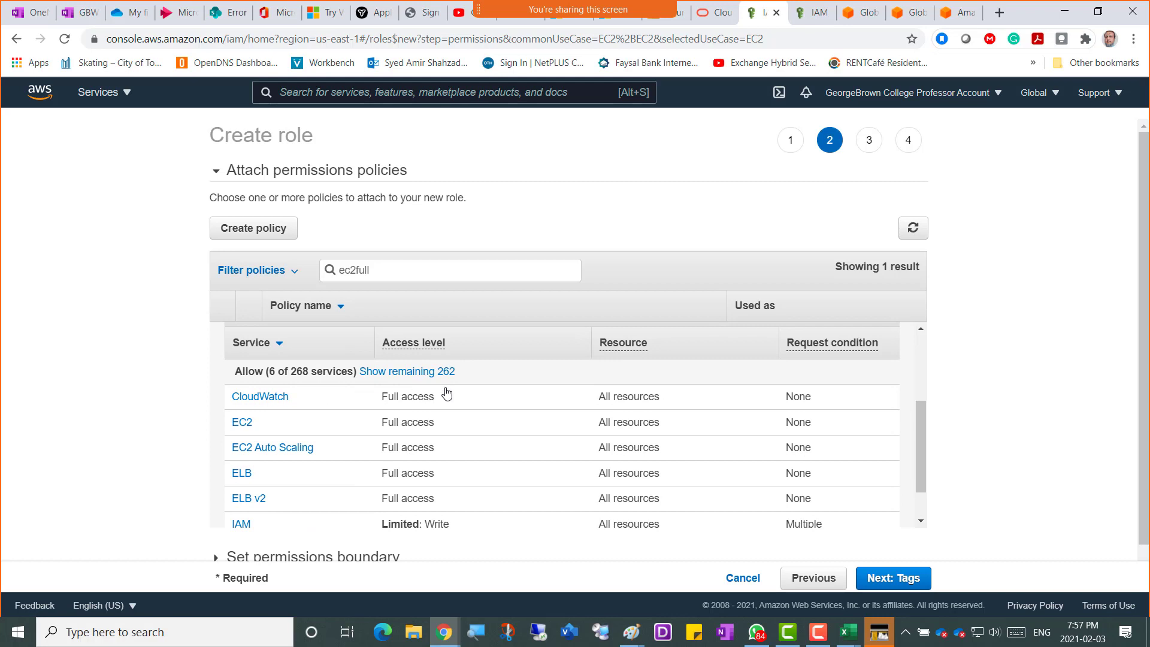
{"action": "scroll", "coordinate": [442, 404], "scroll_direction": "up", "scroll_amount": 3}
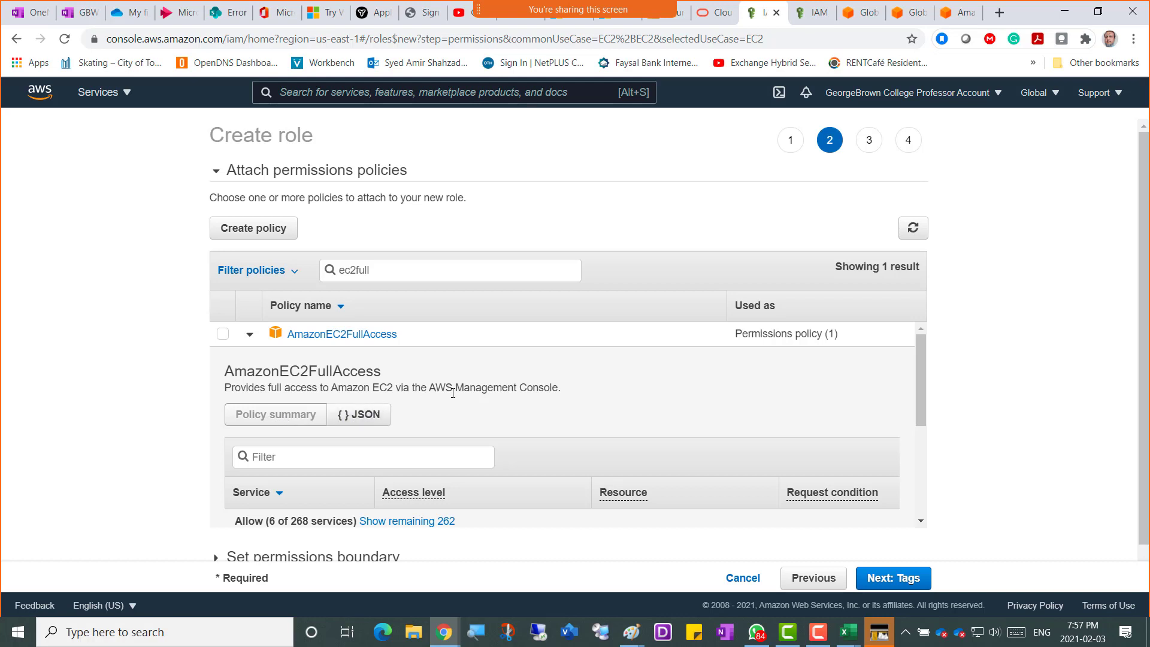
{"action": "scroll", "coordinate": [453, 393], "scroll_direction": "down", "scroll_amount": 3}
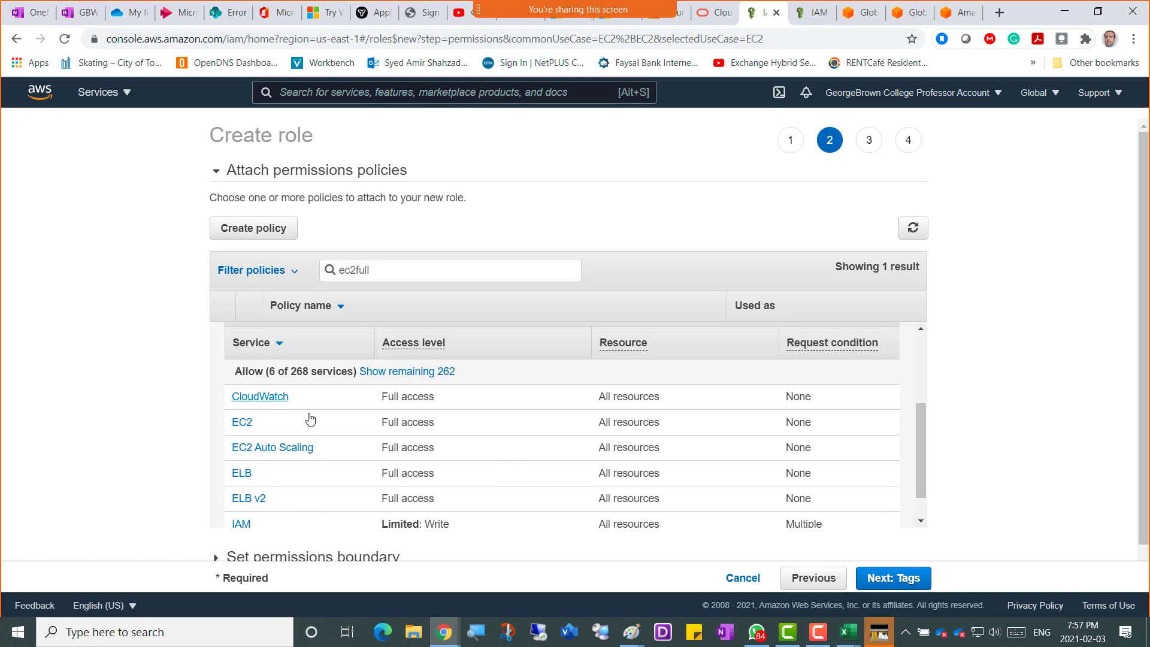
{"action": "scroll", "coordinate": [303, 452], "scroll_direction": "up", "scroll_amount": 2}
{"action": "scroll", "coordinate": [284, 475], "scroll_direction": "down", "scroll_amount": 2}
{"action": "scroll", "coordinate": [284, 476], "scroll_direction": "down", "scroll_amount": 2}
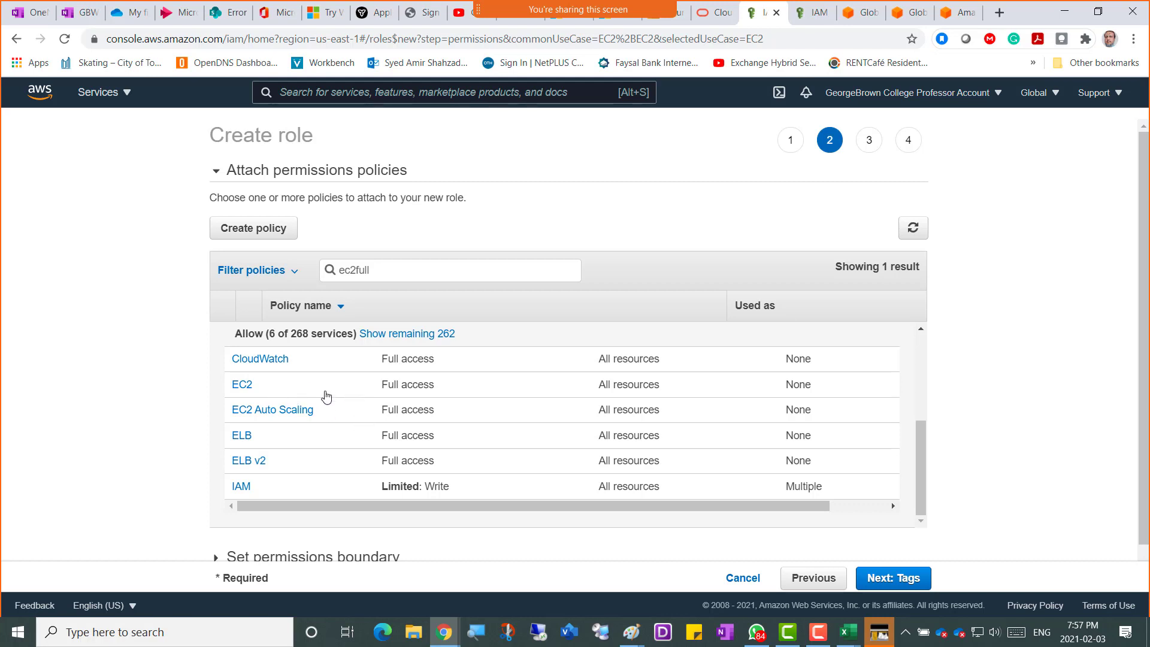
{"action": "scroll", "coordinate": [329, 395], "scroll_direction": "up", "scroll_amount": 1}
{"action": "scroll", "coordinate": [329, 396], "scroll_direction": "down", "scroll_amount": 1}
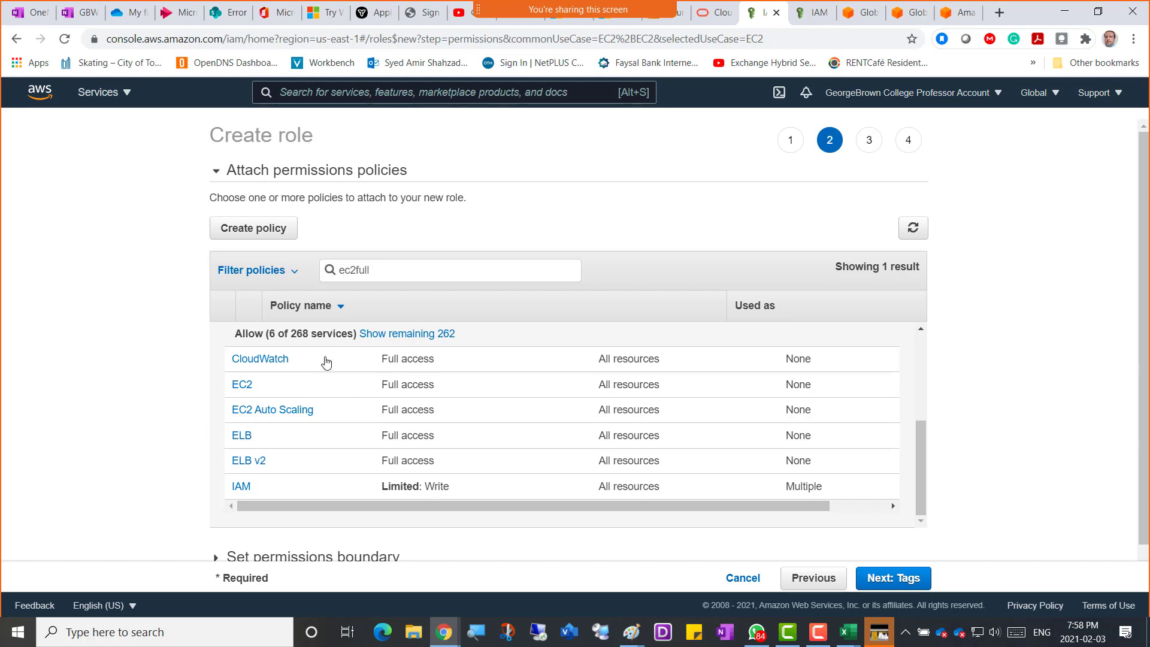
{"action": "scroll", "coordinate": [367, 406], "scroll_direction": "up", "scroll_amount": 3}
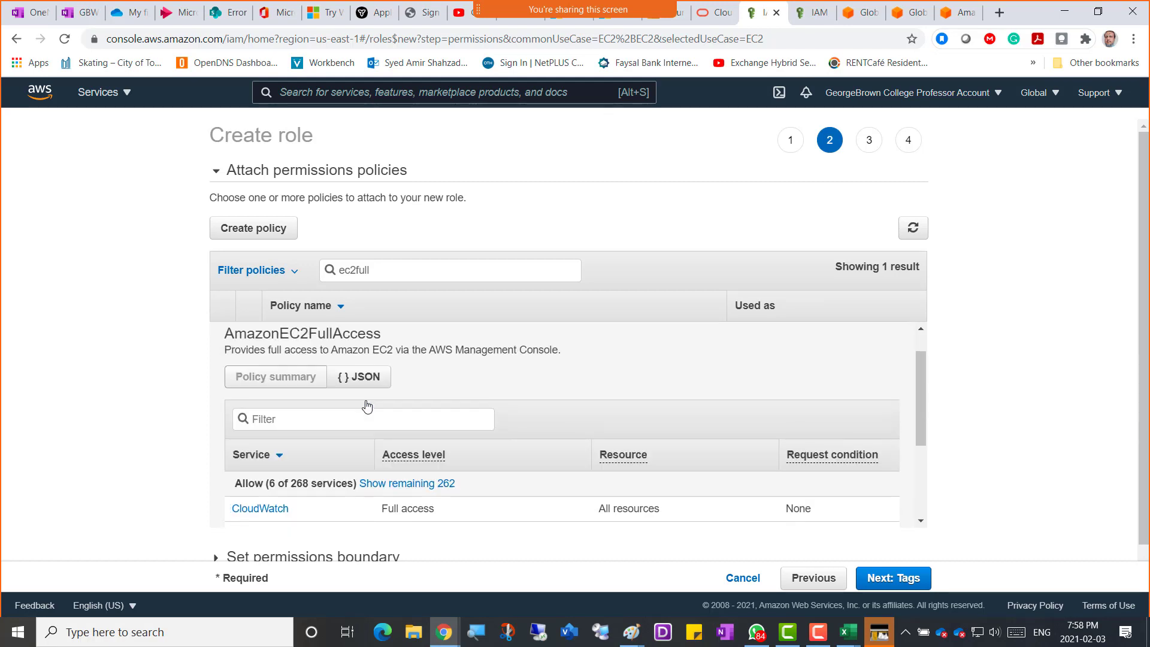
{"action": "scroll", "coordinate": [367, 405], "scroll_direction": "up", "scroll_amount": 2}
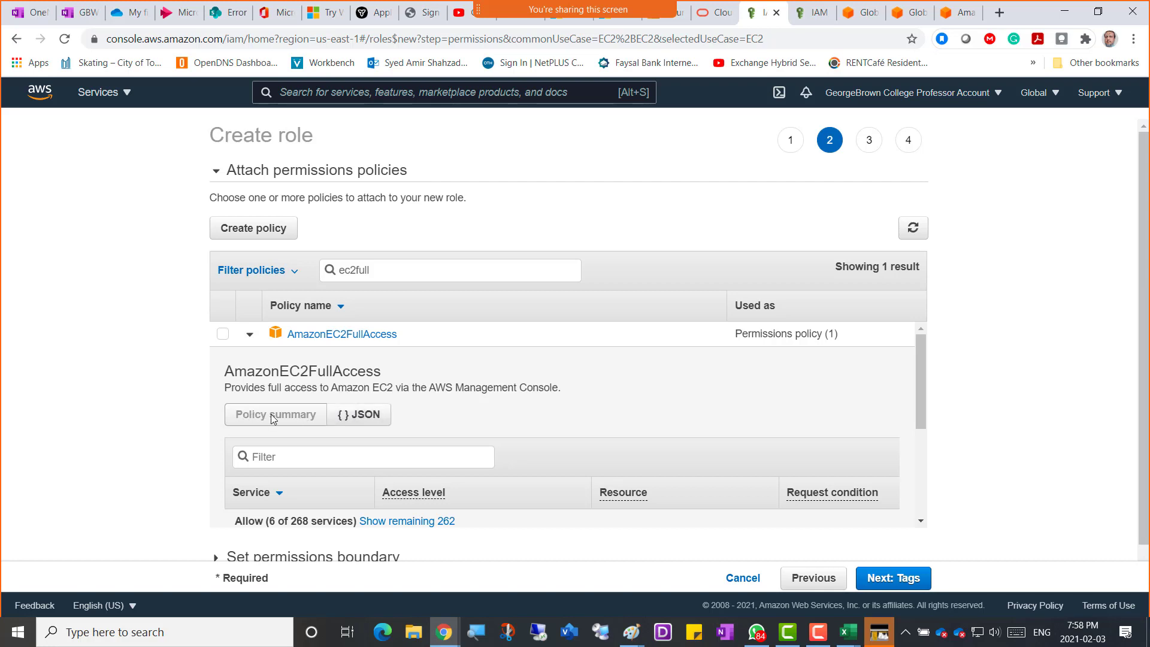
{"action": "left_click", "coordinate": [348, 418]}
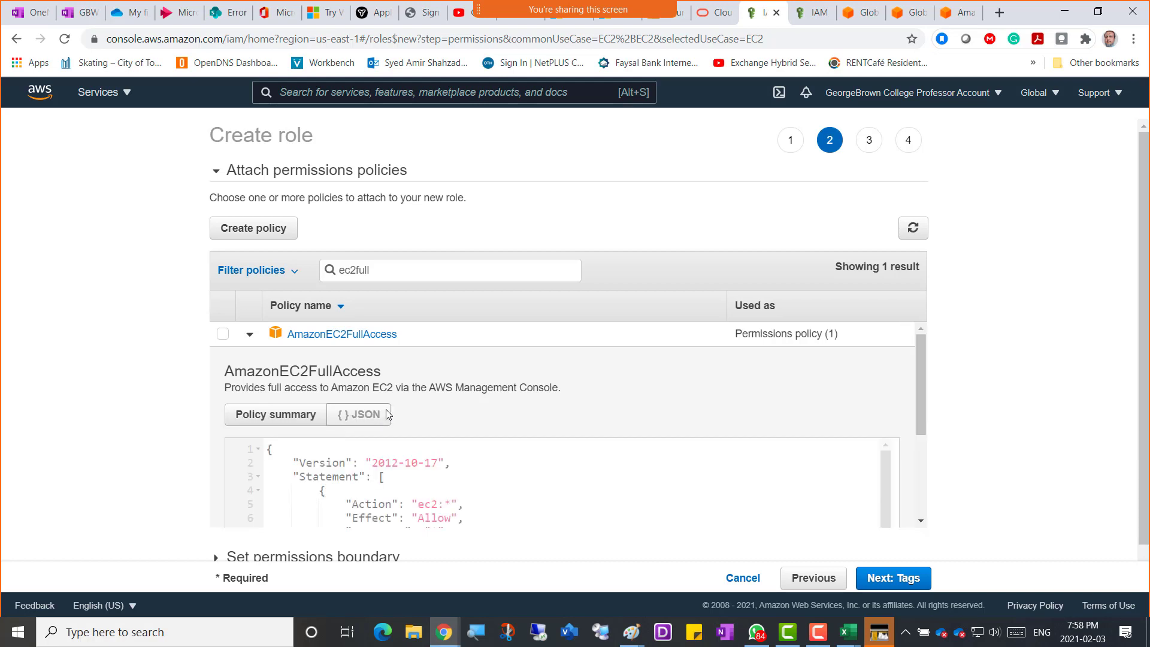
{"action": "scroll", "coordinate": [662, 424], "scroll_direction": "down", "scroll_amount": 1}
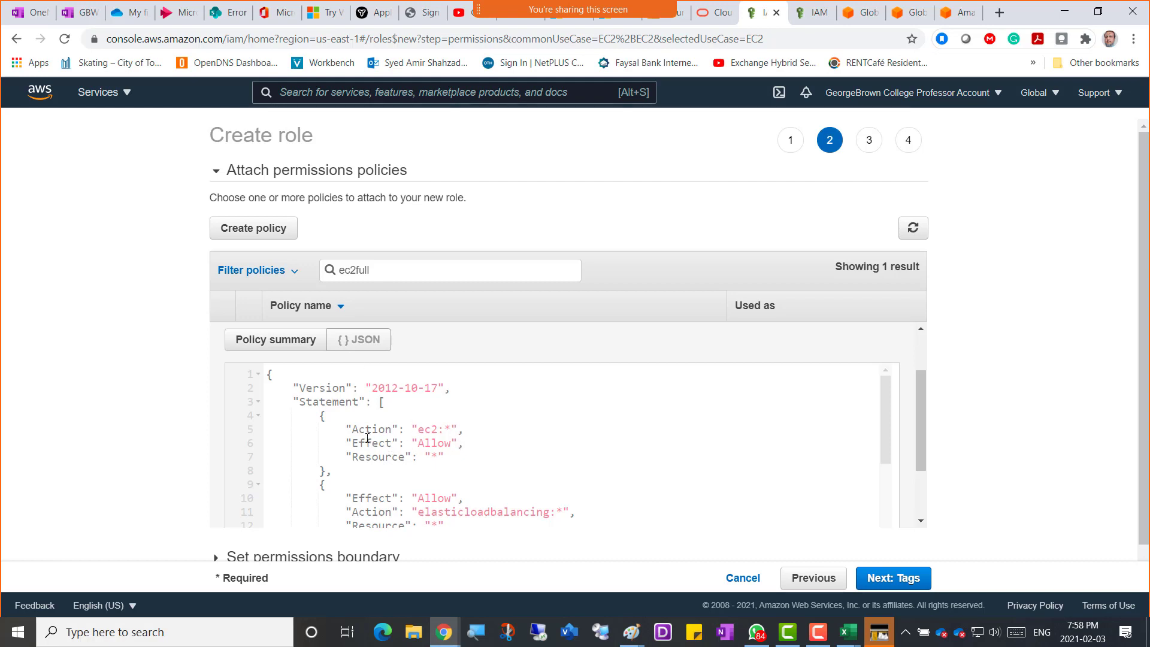
{"action": "left_click_drag", "start_coordinate": [439, 431], "coordinate": [436, 458]}
{"action": "scroll", "coordinate": [580, 465], "scroll_direction": "down", "scroll_amount": 1}
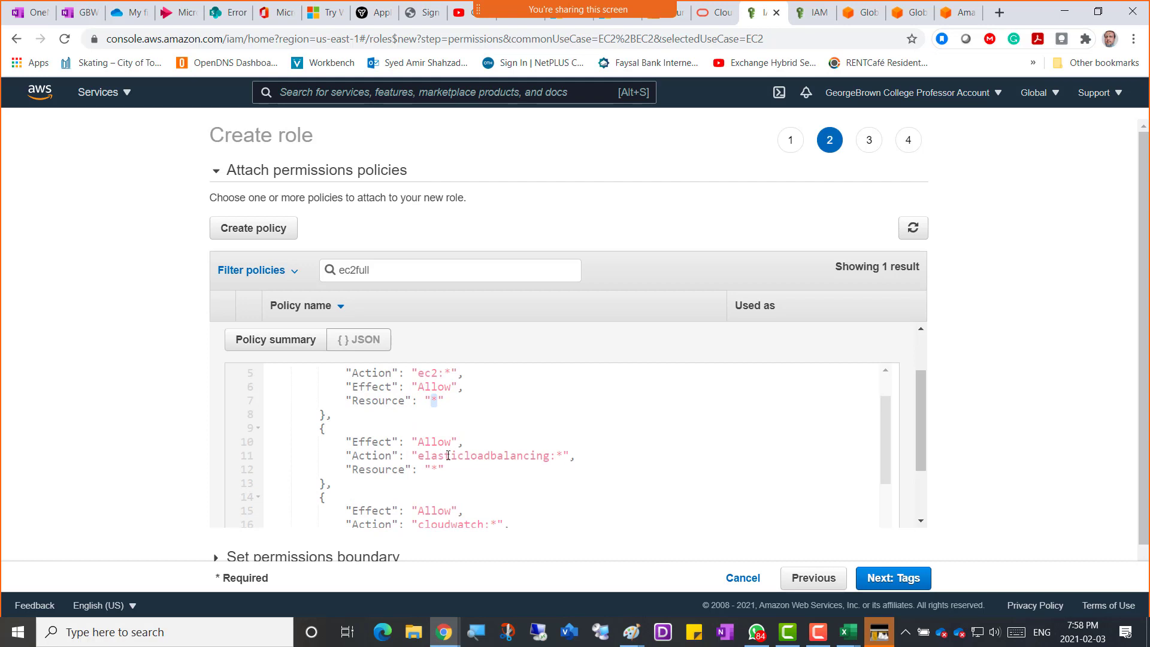
{"action": "double_click", "coordinate": [421, 458]}
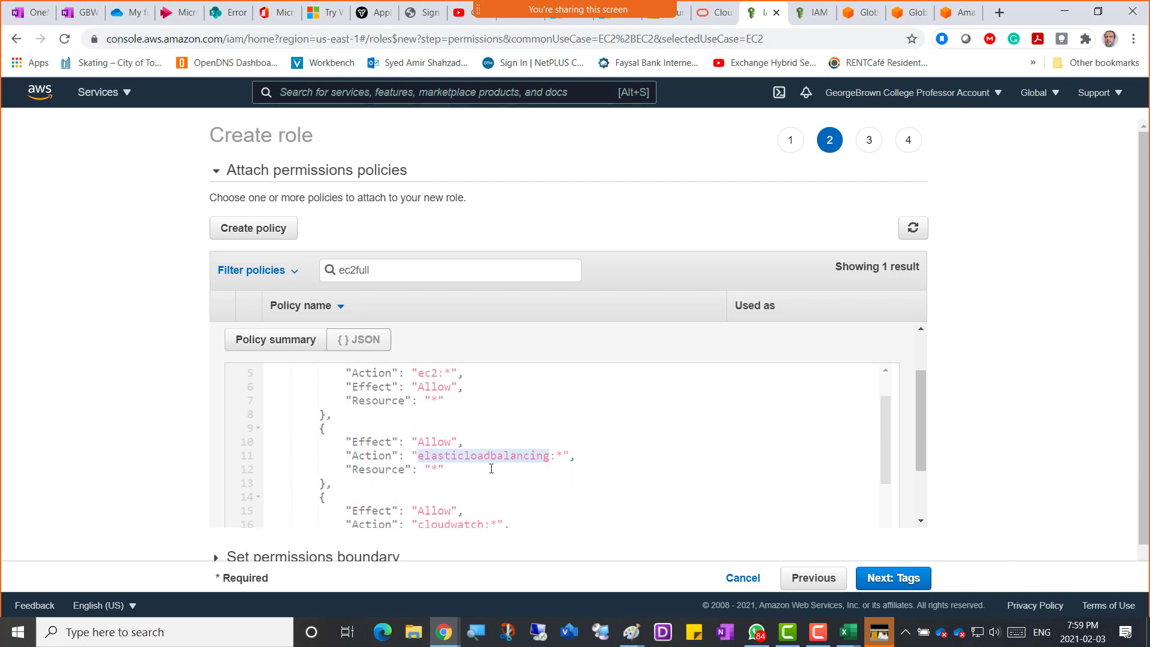
{"action": "left_click_drag", "start_coordinate": [431, 472], "coordinate": [438, 471]}
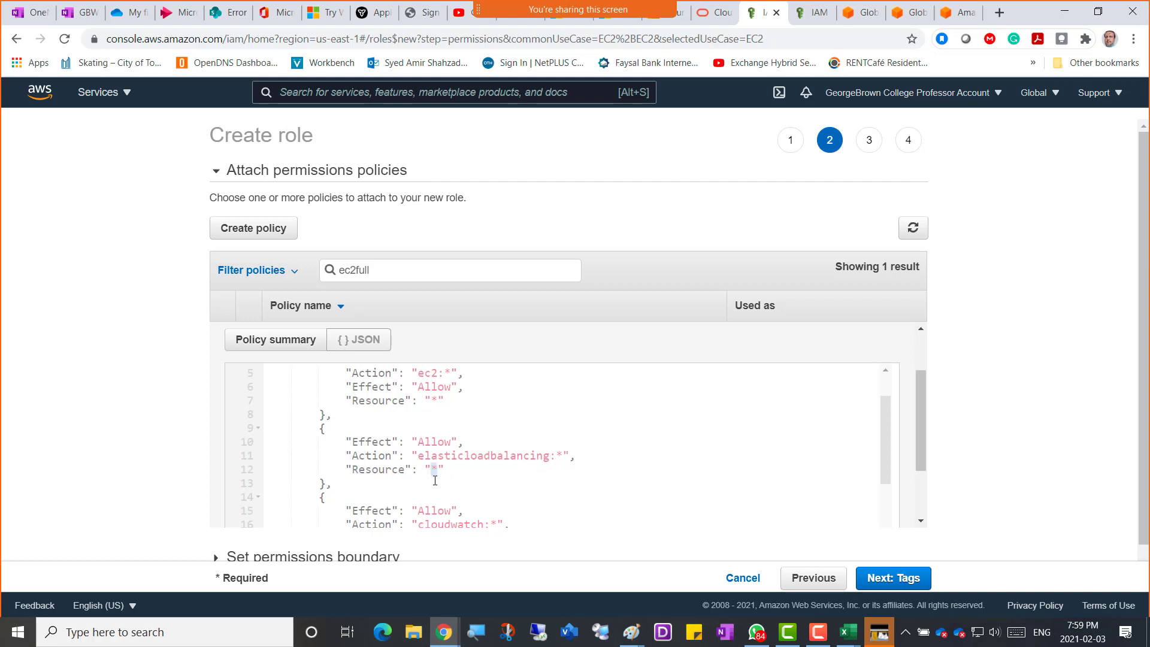
{"action": "scroll", "coordinate": [543, 450], "scroll_direction": "down", "scroll_amount": 3}
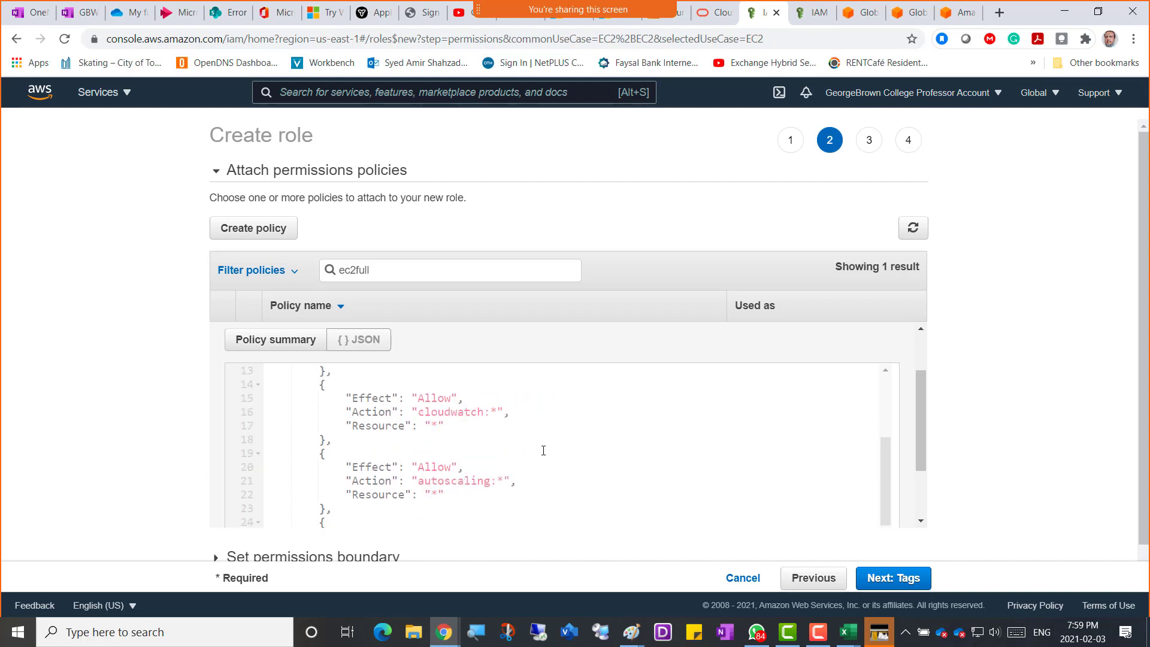
{"action": "scroll", "coordinate": [543, 451], "scroll_direction": "down", "scroll_amount": 3}
{"action": "scroll", "coordinate": [543, 450], "scroll_direction": "up", "scroll_amount": 7}
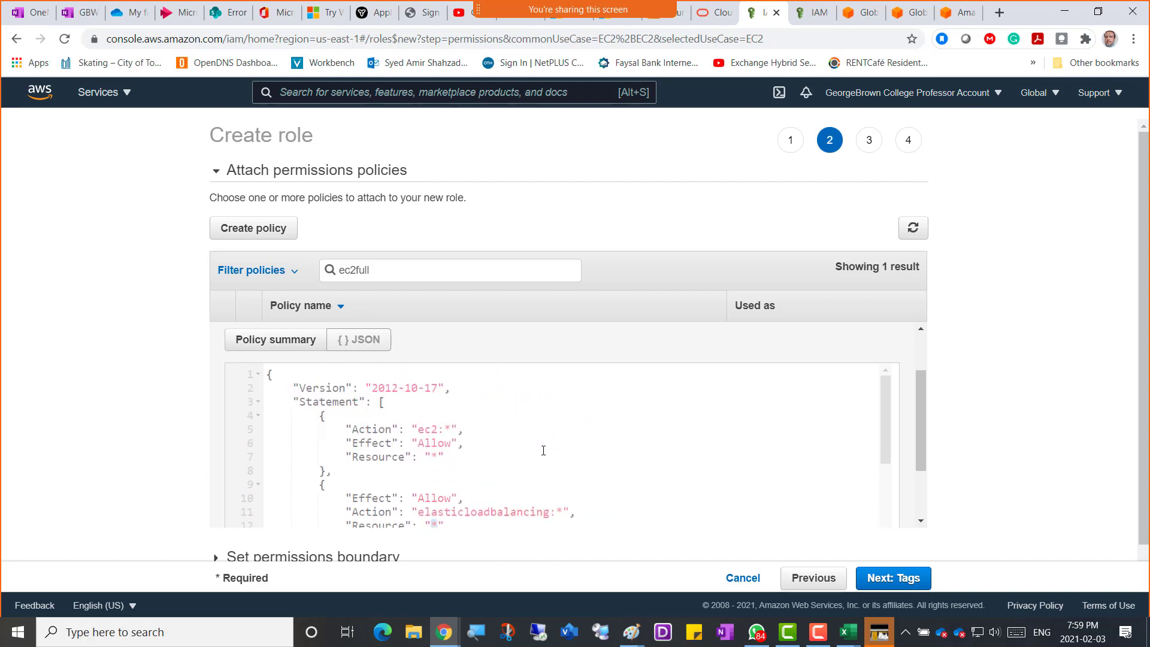
{"action": "scroll", "coordinate": [384, 421], "scroll_direction": "up", "scroll_amount": 2}
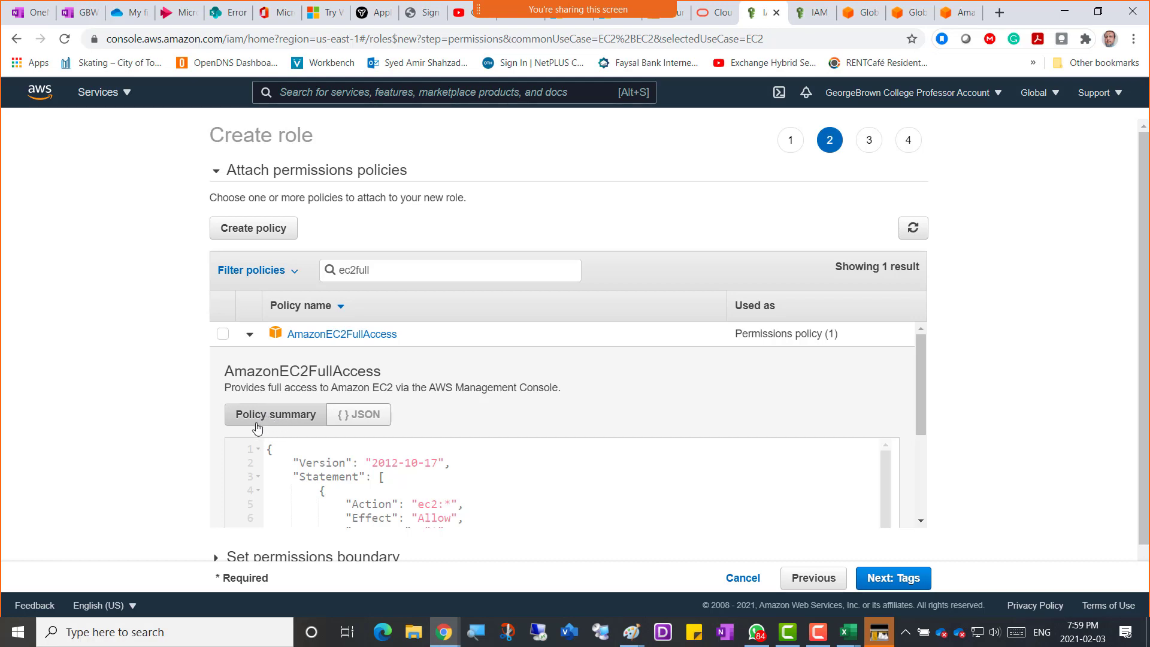
Collapse the AmazonEC2FullAccess details and select it for the role.
{"action": "left_click", "coordinate": [250, 337]}
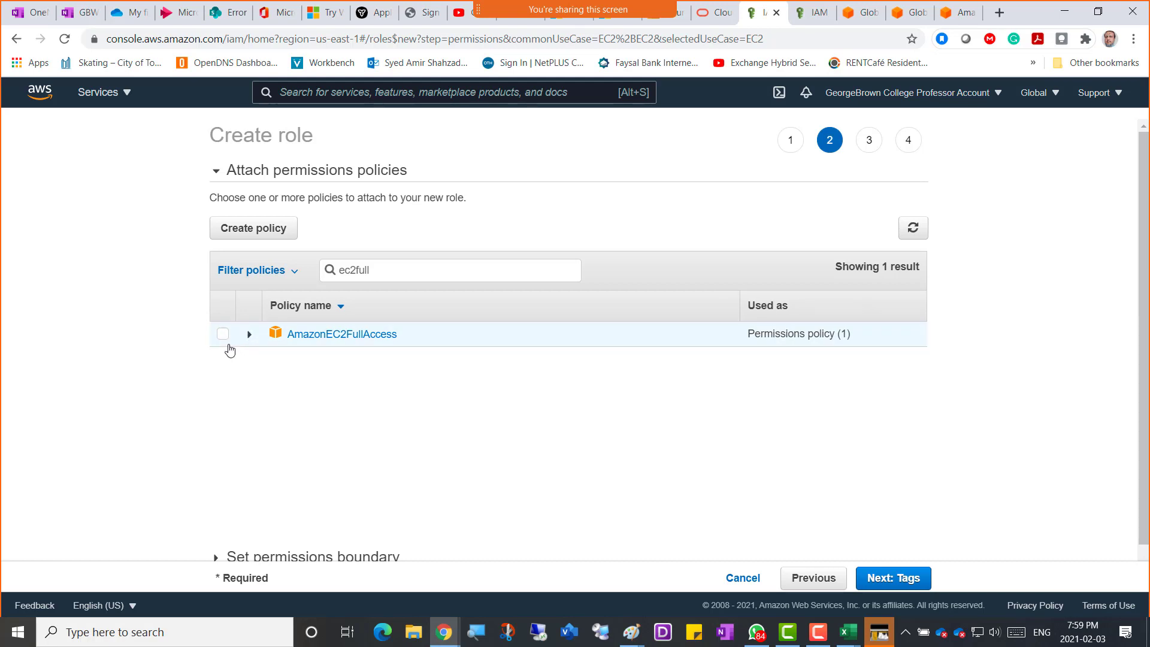
{"action": "left_click", "coordinate": [222, 338]}
On the tags step, add a tag with key Role and value EC2FullAccess.
{"action": "left_click", "coordinate": [898, 579]}
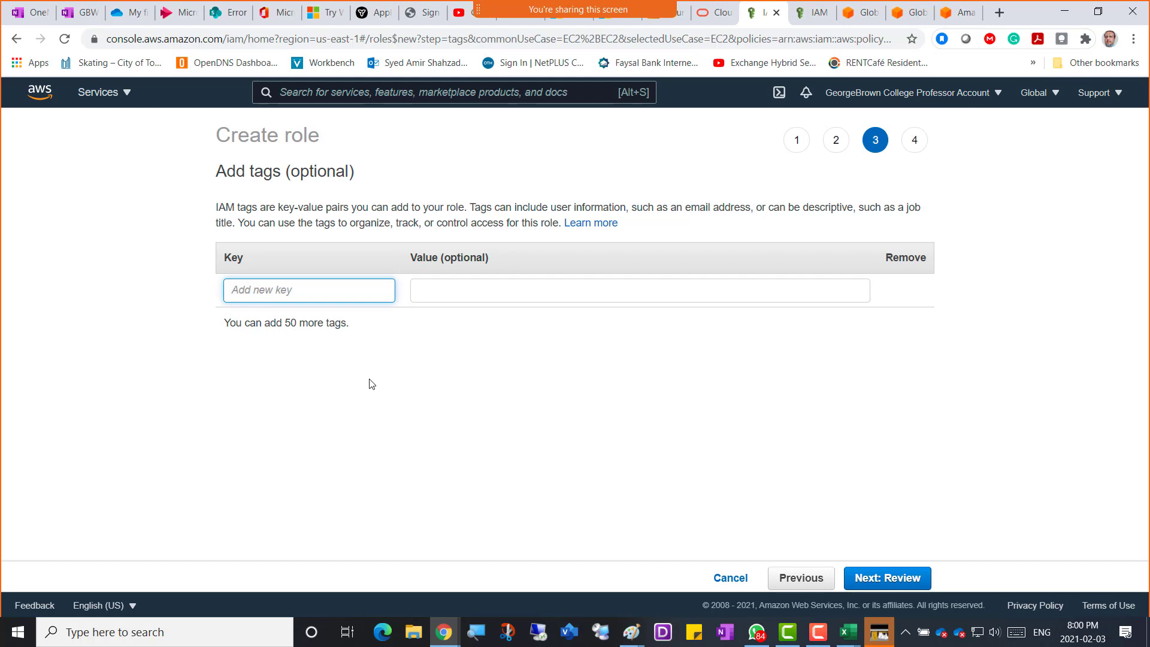
{"action": "type", "text": "Role"}
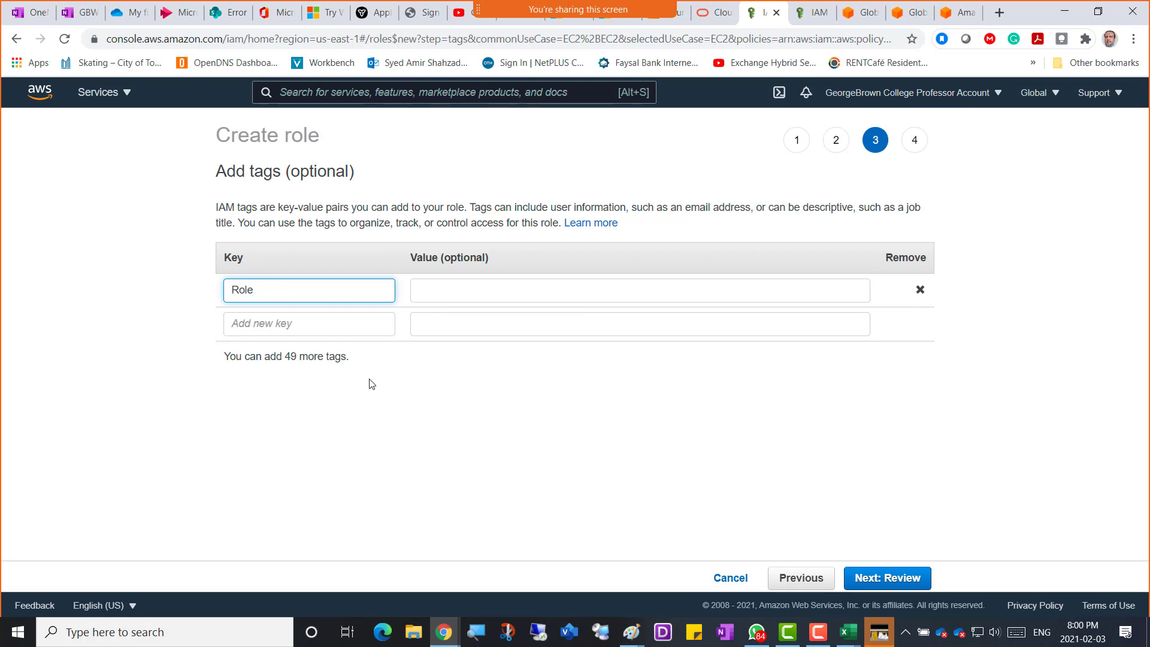
{"action": "key", "text": "Tab"}
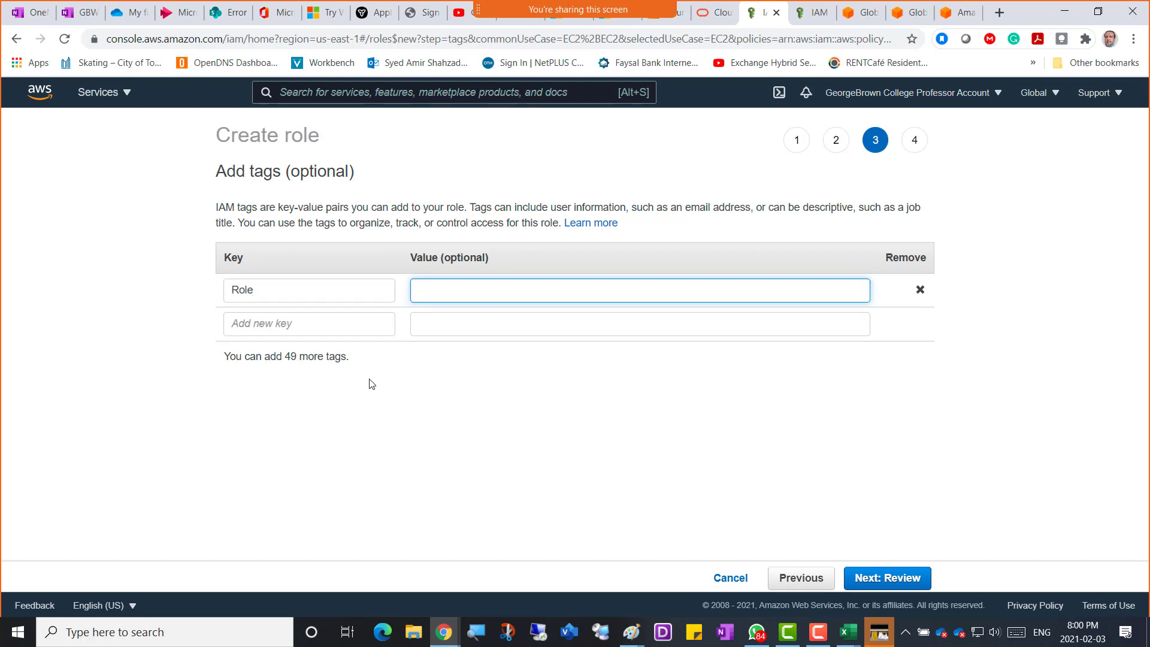
{"action": "type", "text": "EC2FullAccess"}
On the Review step, name the role with the owner's name followed by -Role-EC2FullAccess.
{"action": "left_click", "coordinate": [887, 580]}
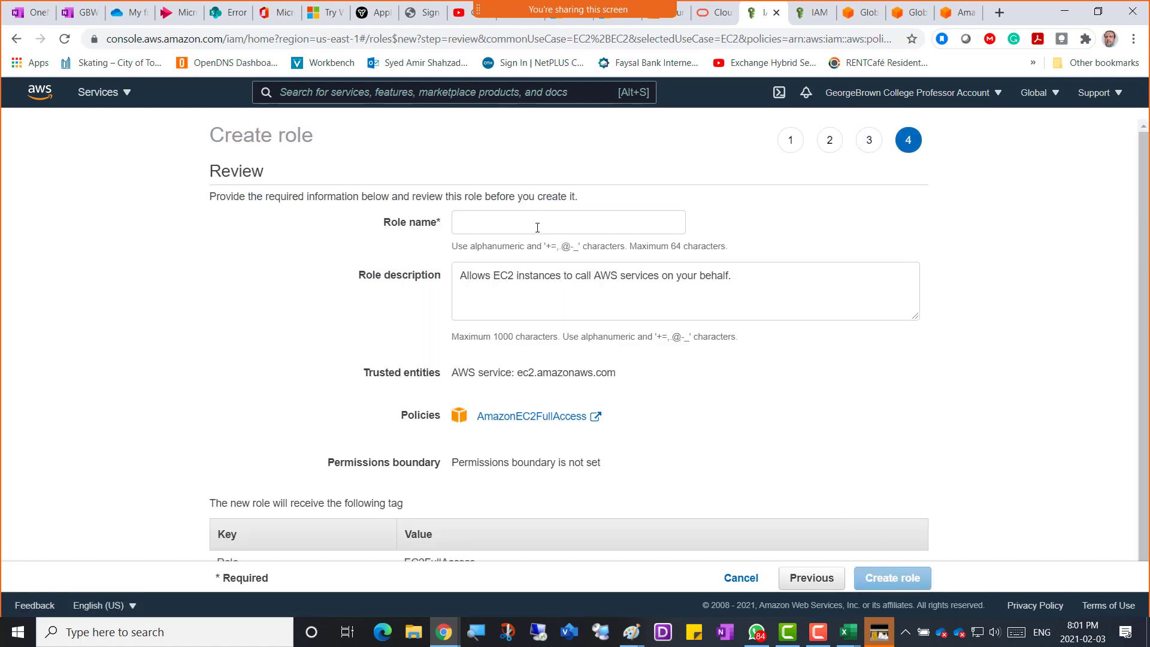
{"action": "left_click", "coordinate": [498, 222]}
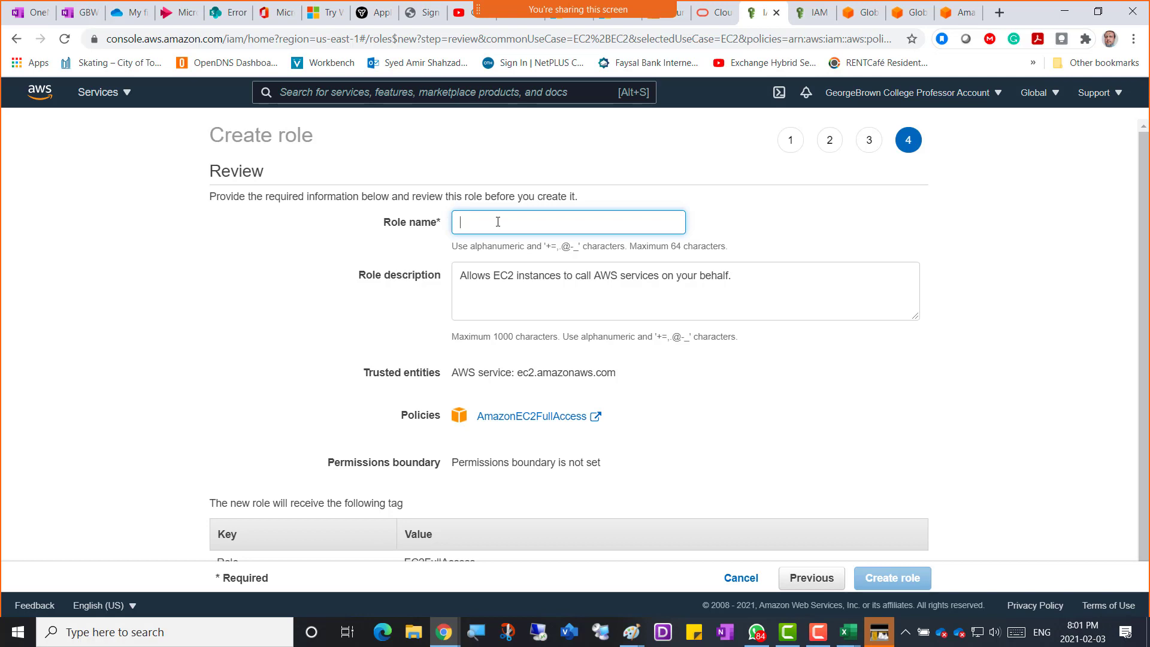
{"action": "type", "text": "Amir"}
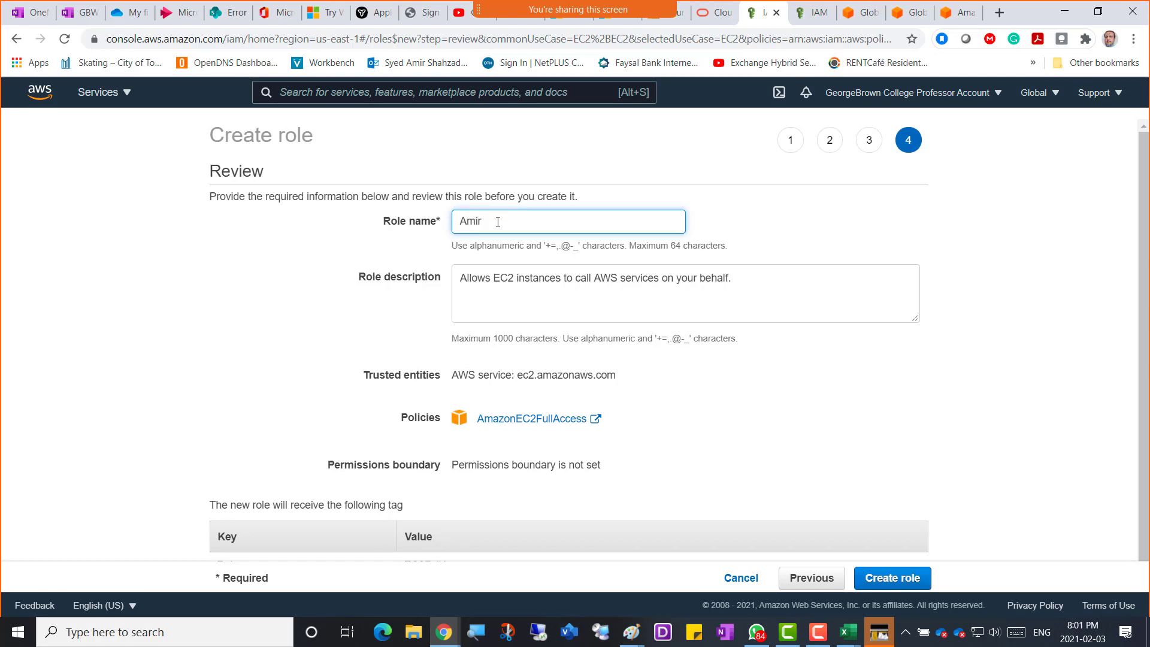
{"action": "type", "text": "-Role-EC2FullAccess"}
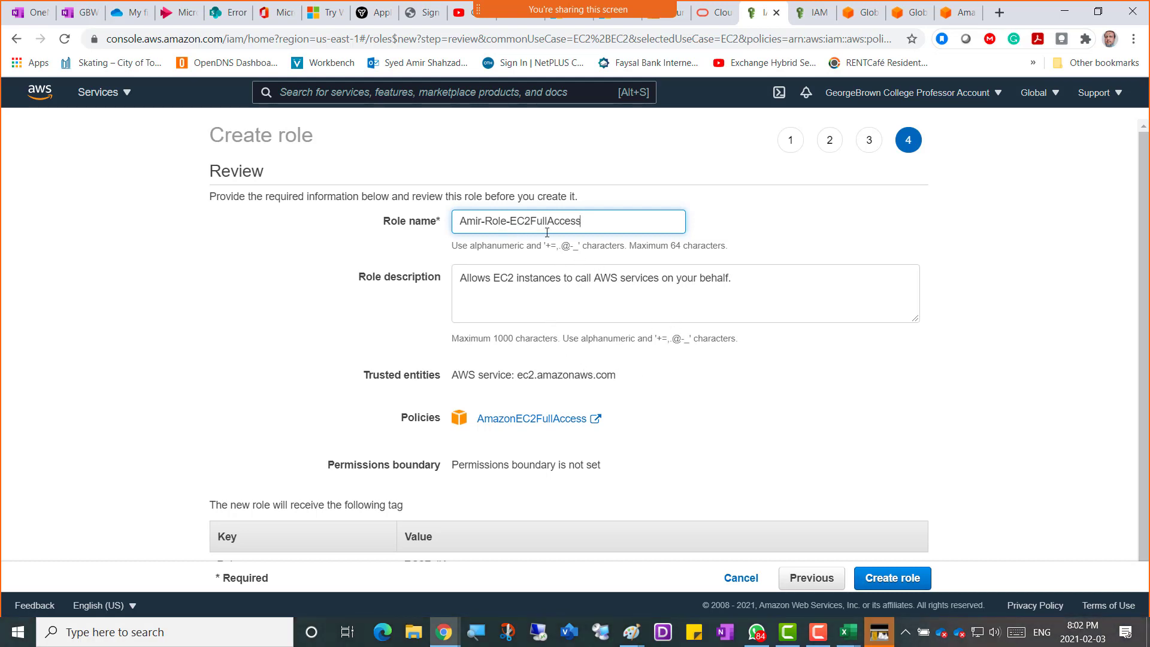
{"action": "scroll", "coordinate": [821, 450], "scroll_direction": "down", "scroll_amount": 1}
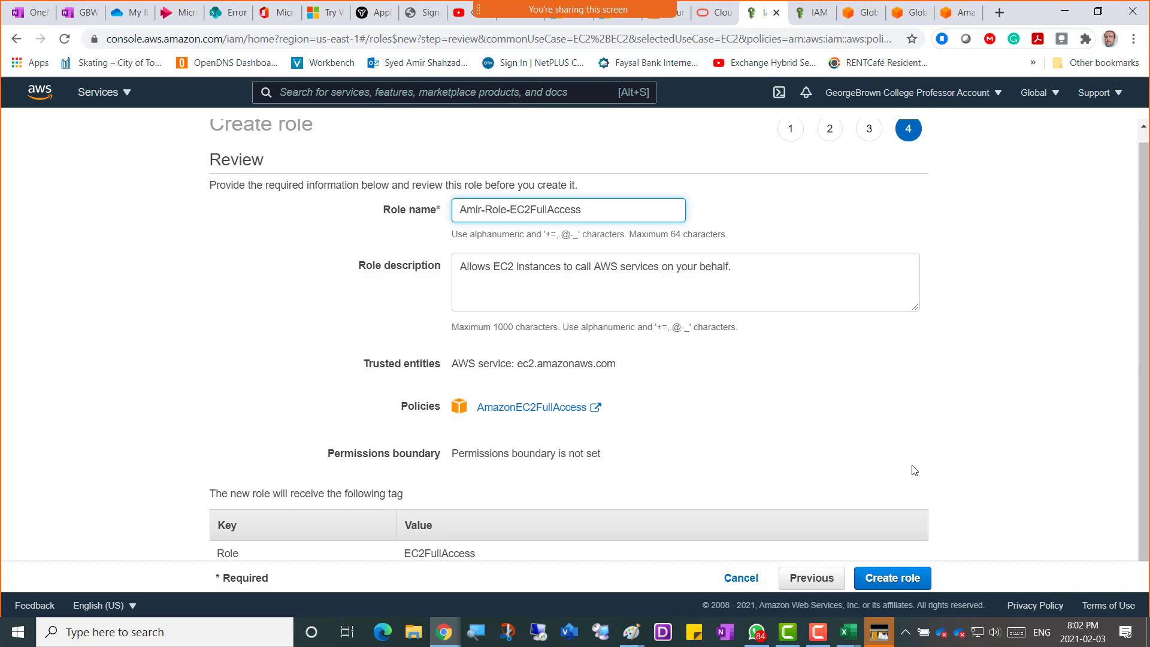
Snip the role review page and paste it into OneNote under the caption 'Screenshot 3 = creating a role'.
{"action": "key", "text": "super+shift+s"}
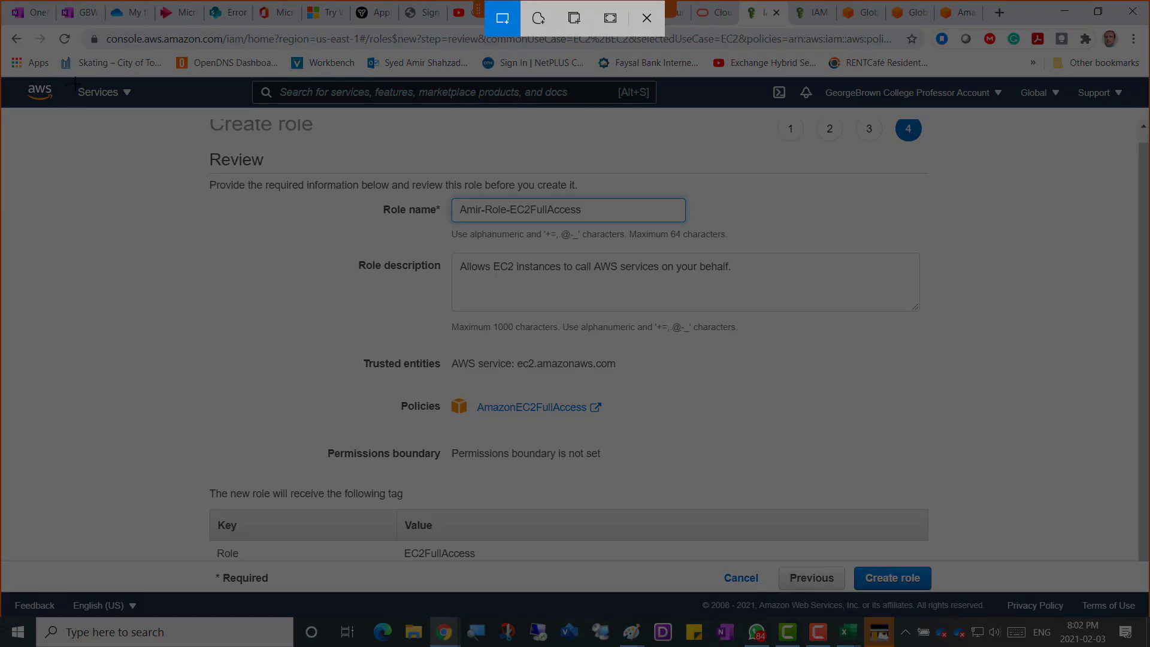
{"action": "mouse_move", "coordinate": [73, 82]}
{"action": "left_mouse_down"}
{"action": "mouse_move", "coordinate": [847, 448]}
{"action": "mouse_move", "coordinate": [1004, 606]}
{"action": "left_mouse_up"}
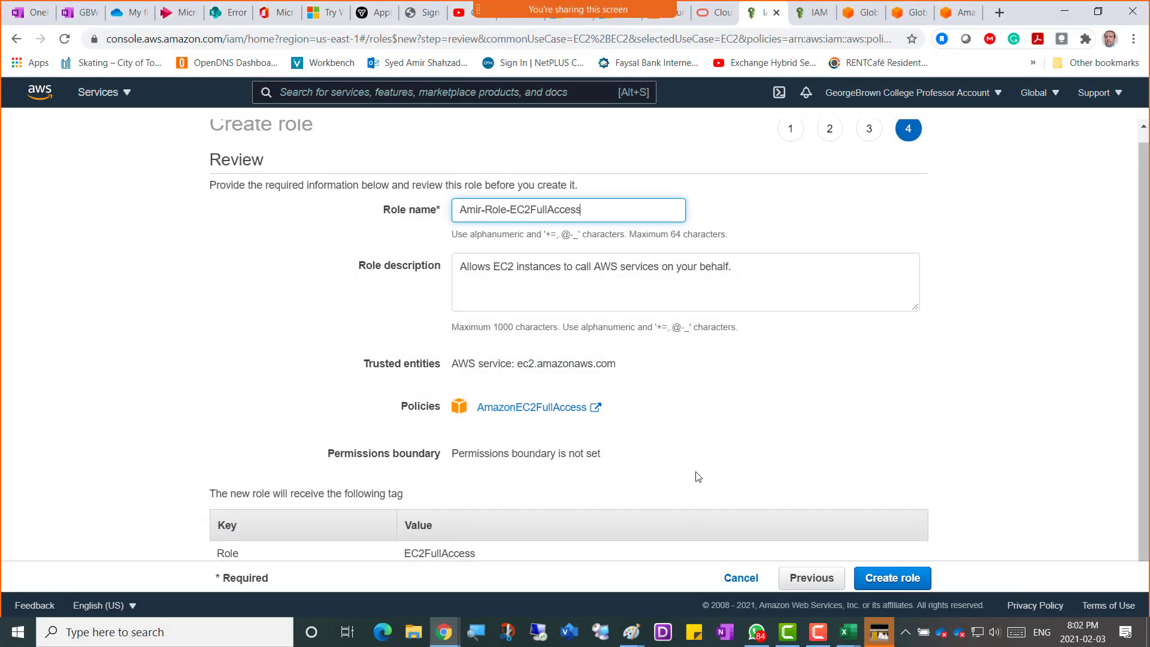
{"action": "mouse_move", "coordinate": [449, 636]}
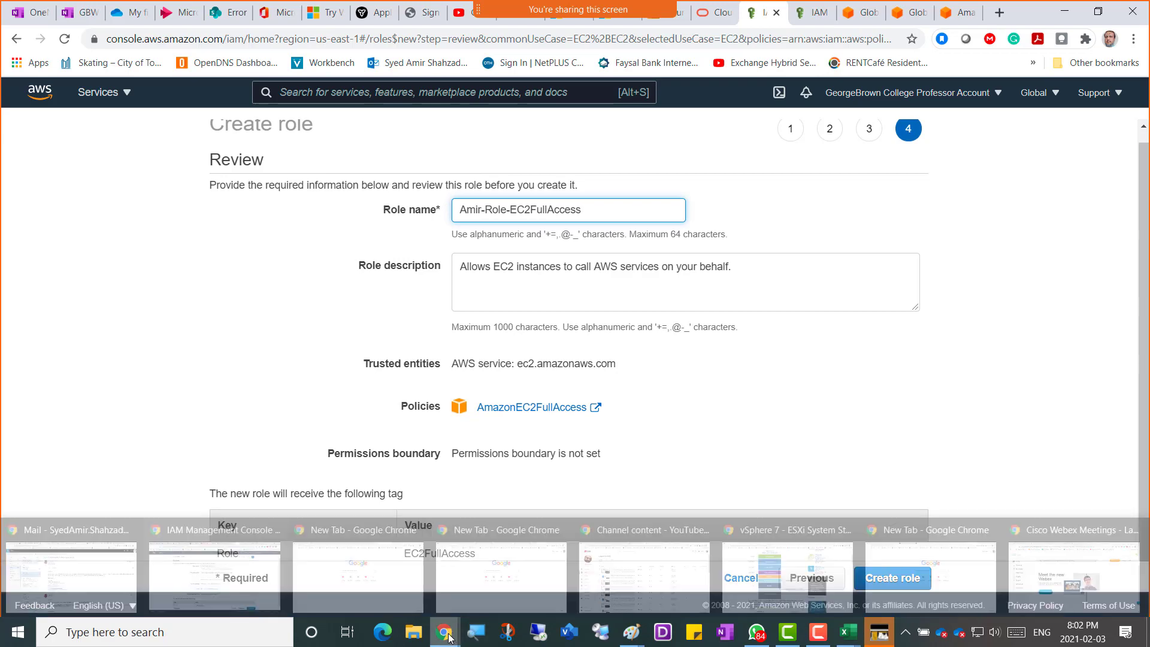
{"action": "left_click", "coordinate": [96, 14]}
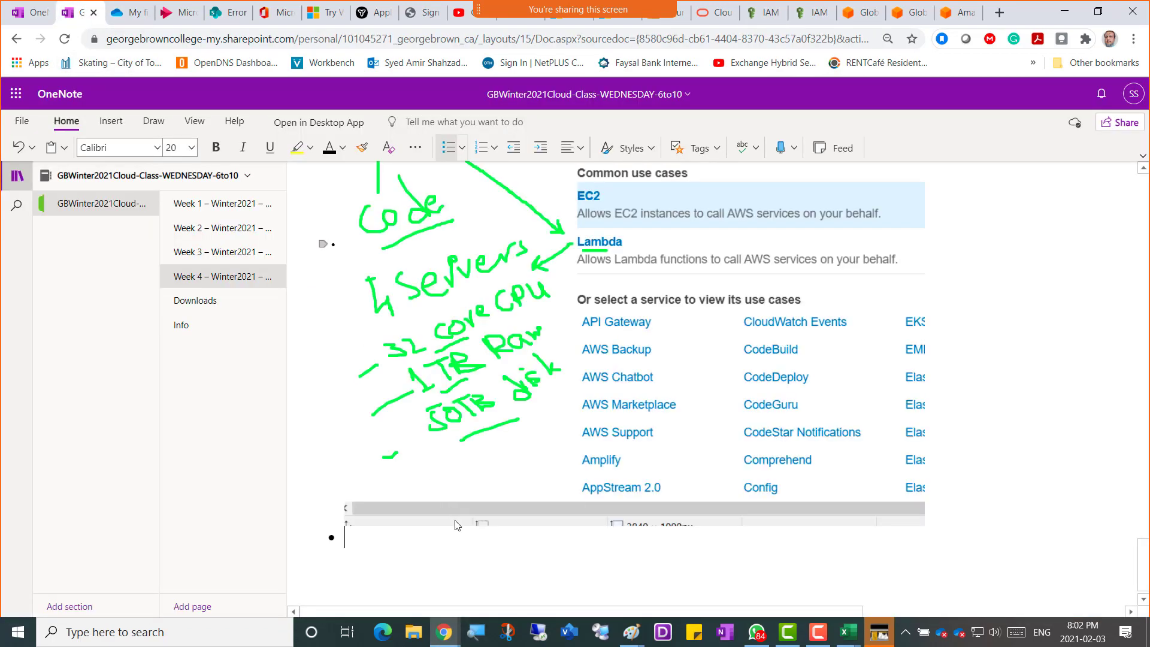
{"action": "type", "text": "Screenshot 3 = c"}
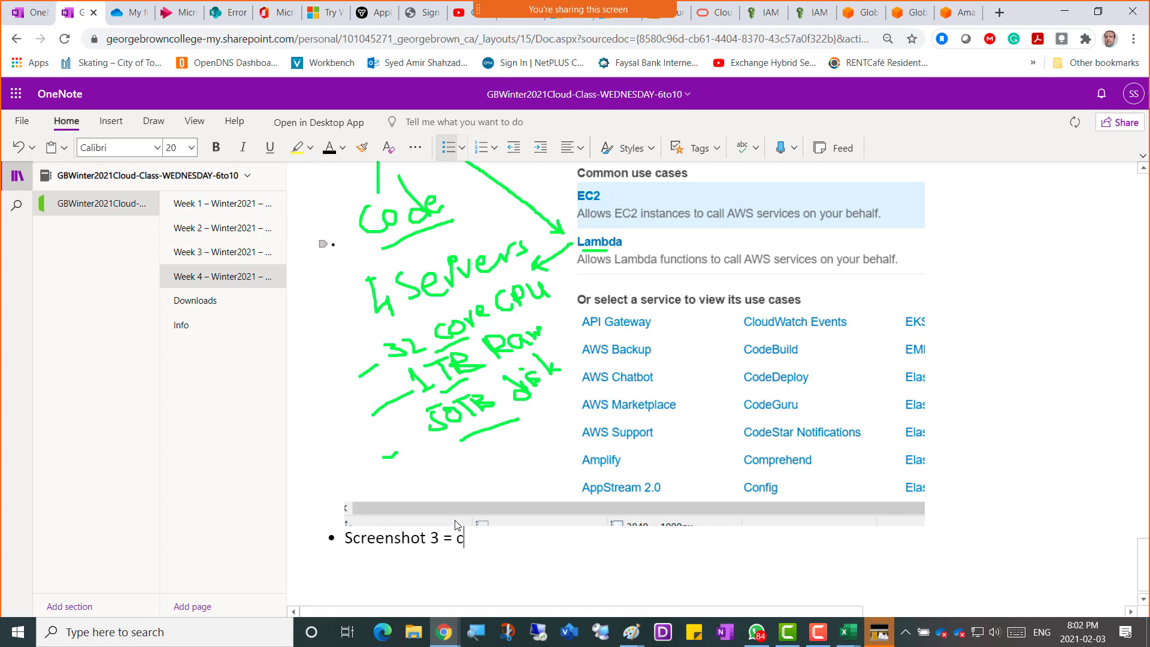
{"action": "type", "text": "reating a role"}
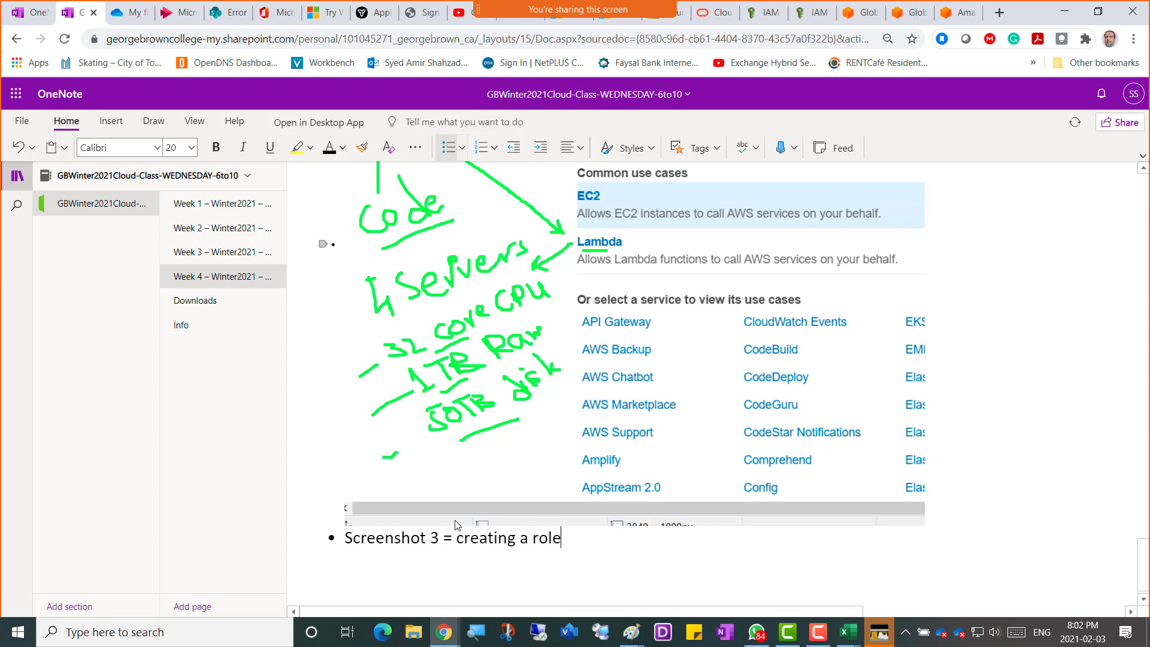
{"action": "key", "text": "Return"}
{"action": "key", "text": "ctrl+v"}
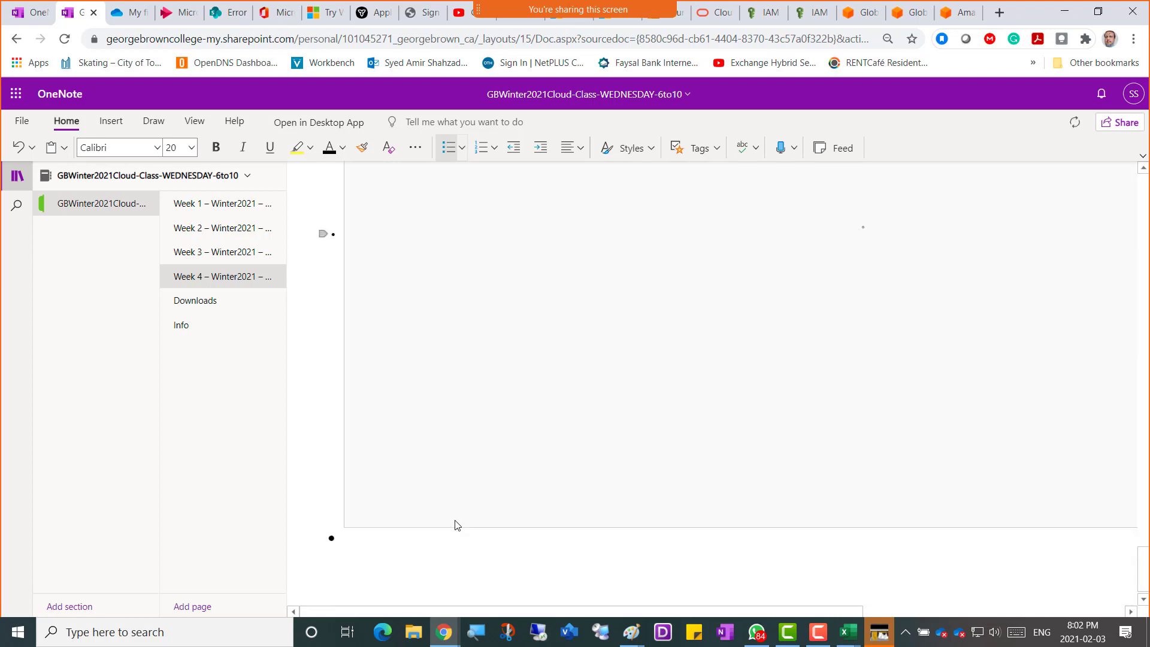
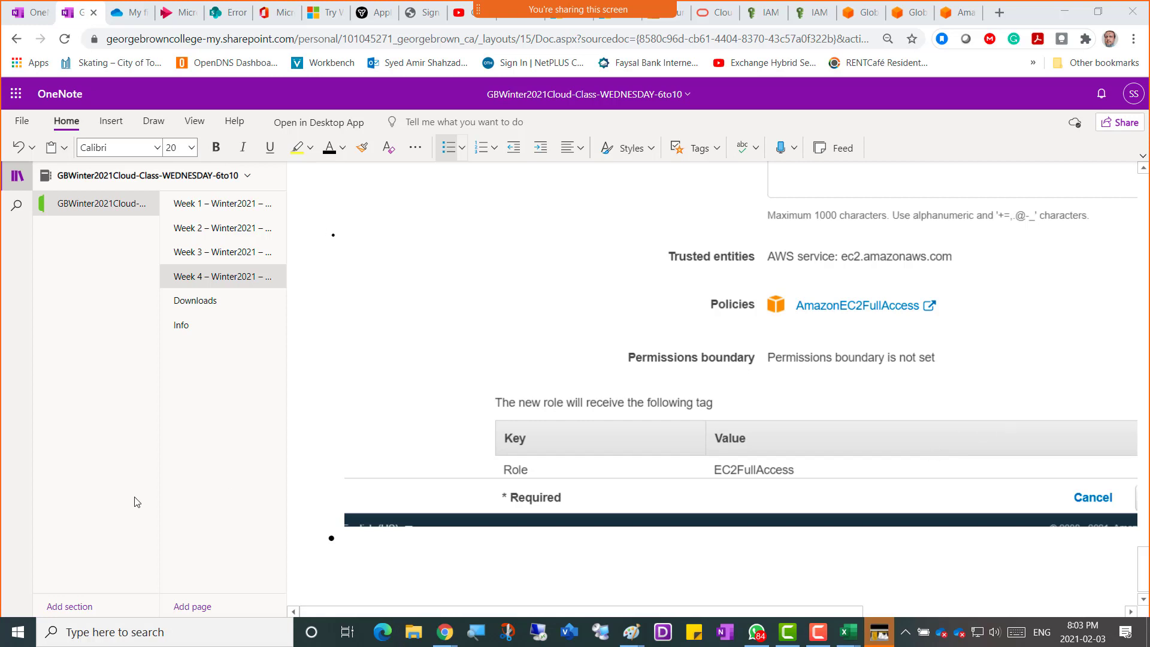
Return from OneNote to the IAM review page showing AmazonEC2FullAccess and the EC2FullAccess tag.
{"action": "scroll", "coordinate": [465, 495], "scroll_direction": "up", "scroll_amount": 6}
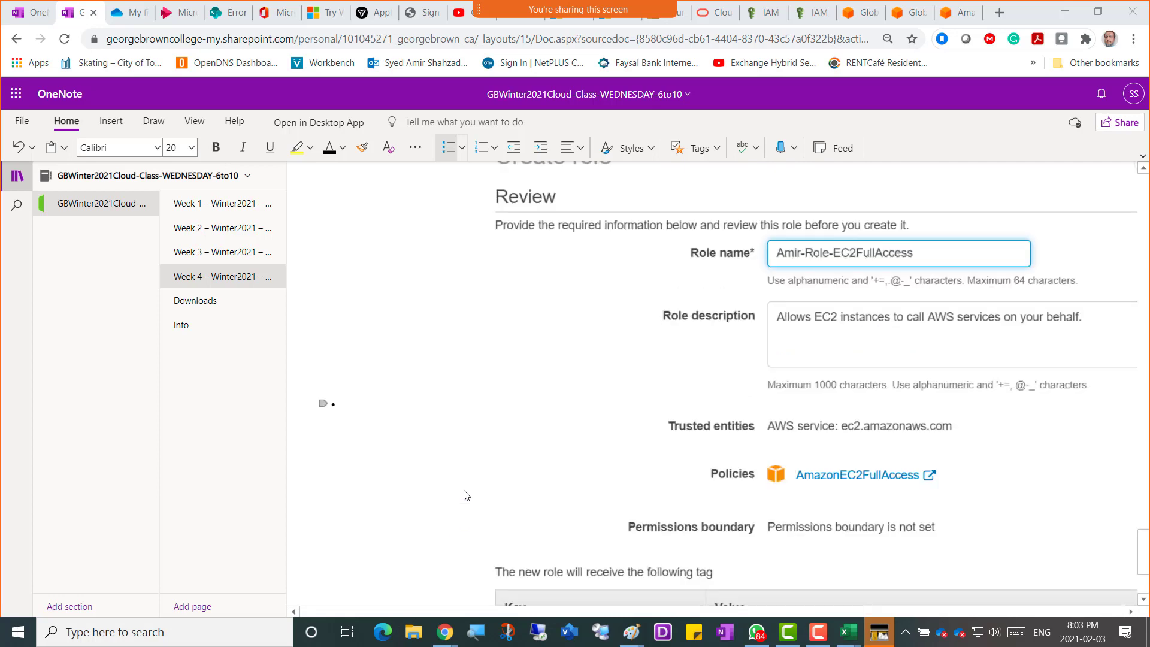
{"action": "scroll", "coordinate": [465, 495], "scroll_direction": "down", "scroll_amount": 6}
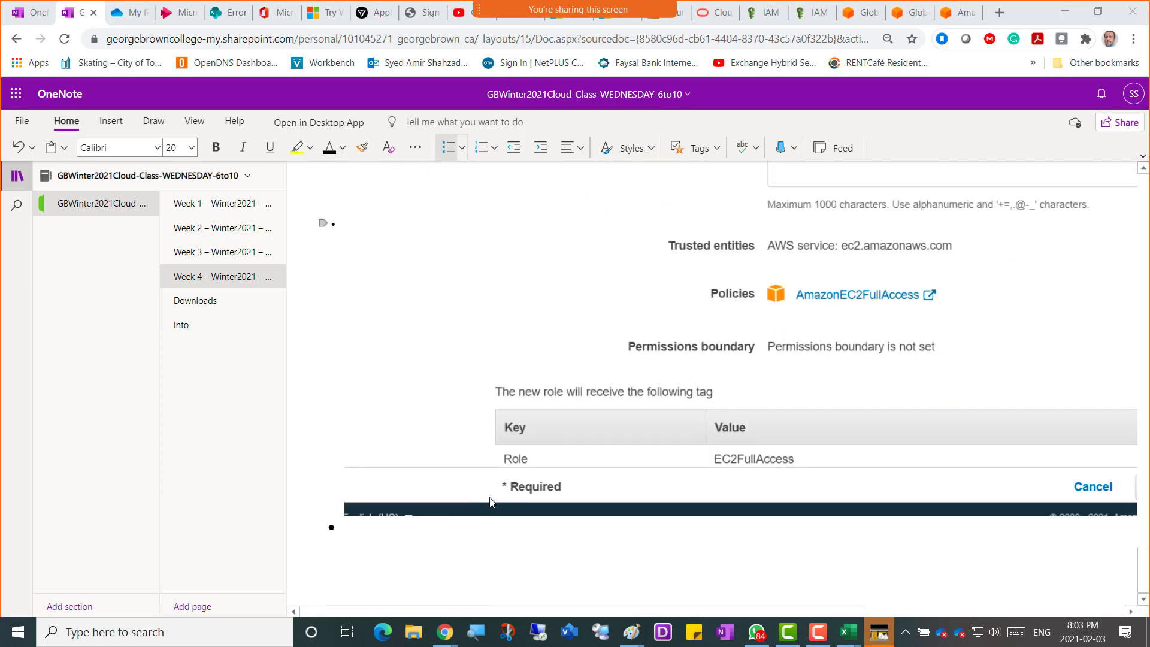
{"action": "left_click", "coordinate": [758, 15]}
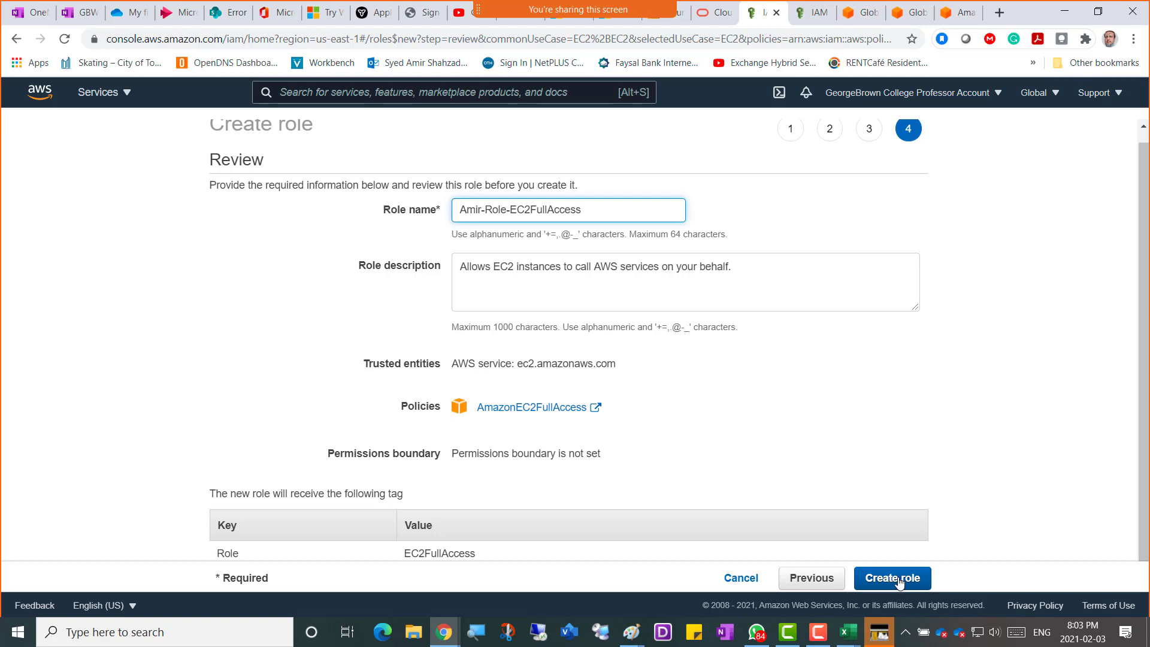
Create the EC2 full-access role and reload the IAM Roles list until it shows 16 roles.
{"action": "left_click", "coordinate": [902, 579]}
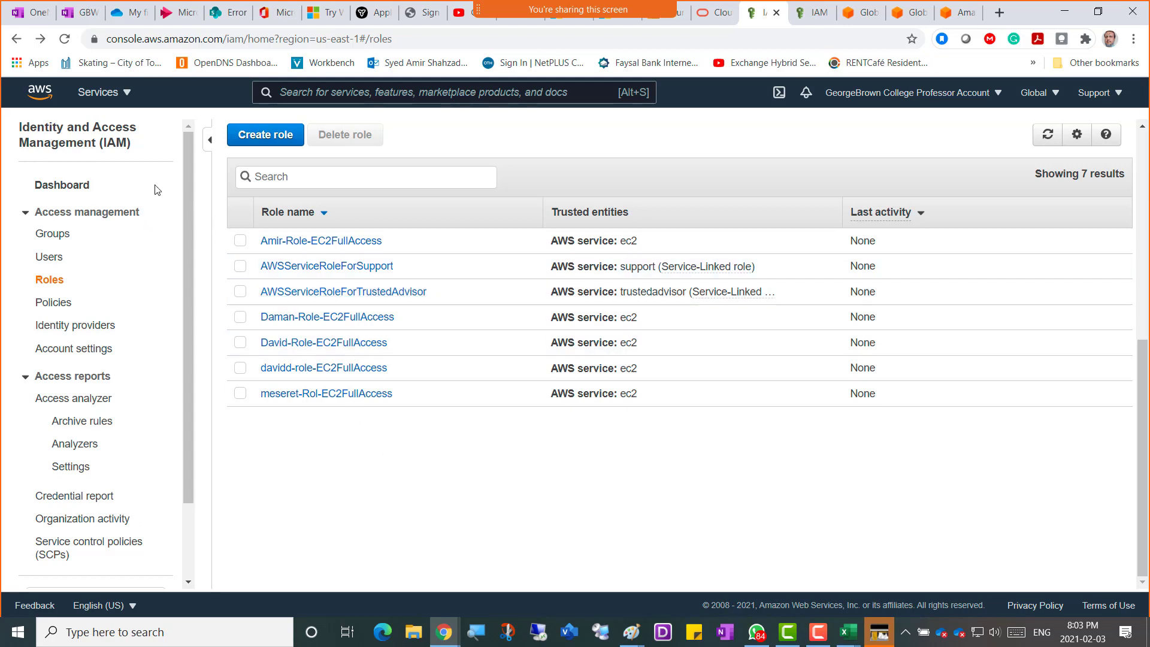
{"action": "left_click", "coordinate": [64, 39]}
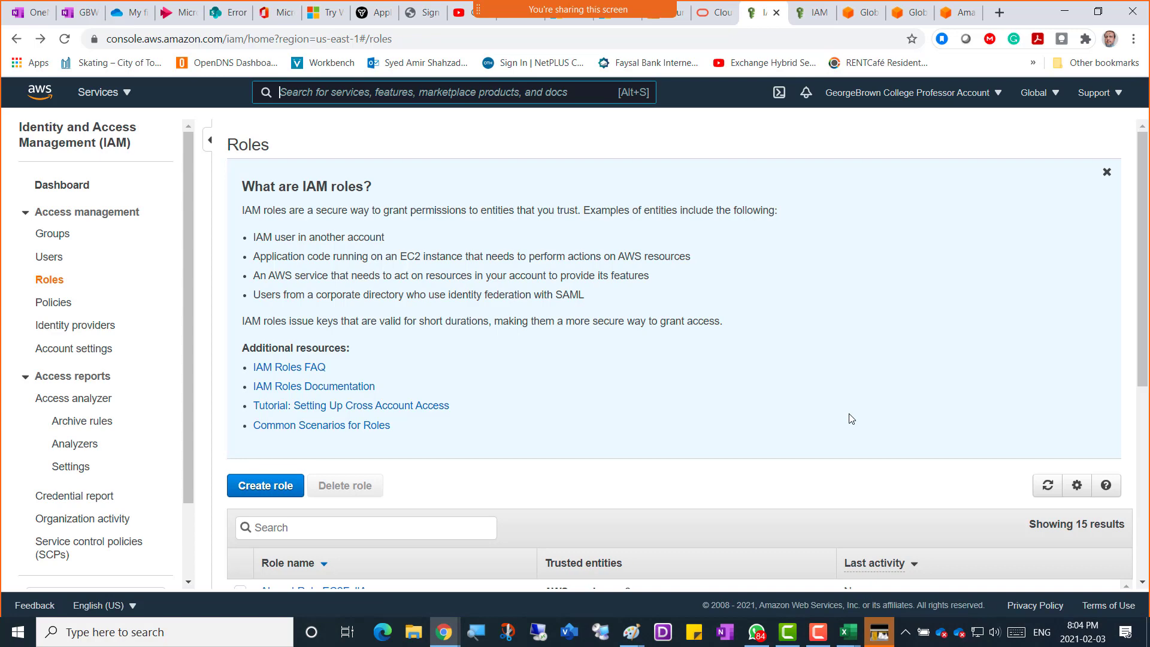
{"action": "scroll", "coordinate": [614, 378], "scroll_direction": "down", "scroll_amount": 7}
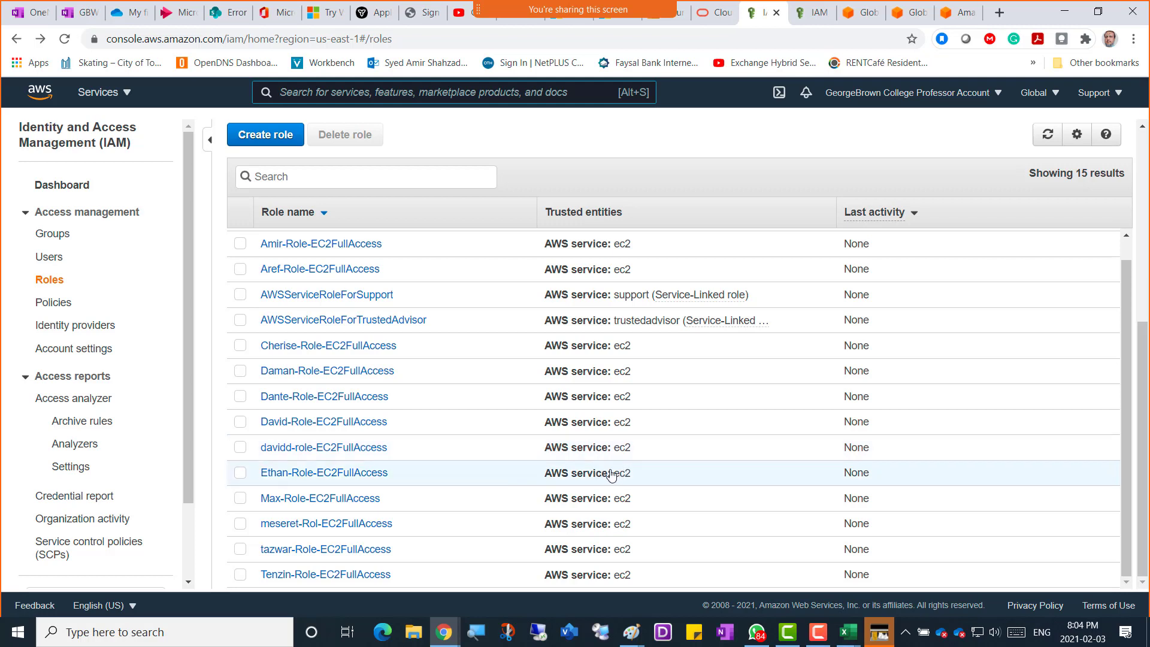
{"action": "left_click", "coordinate": [65, 39]}
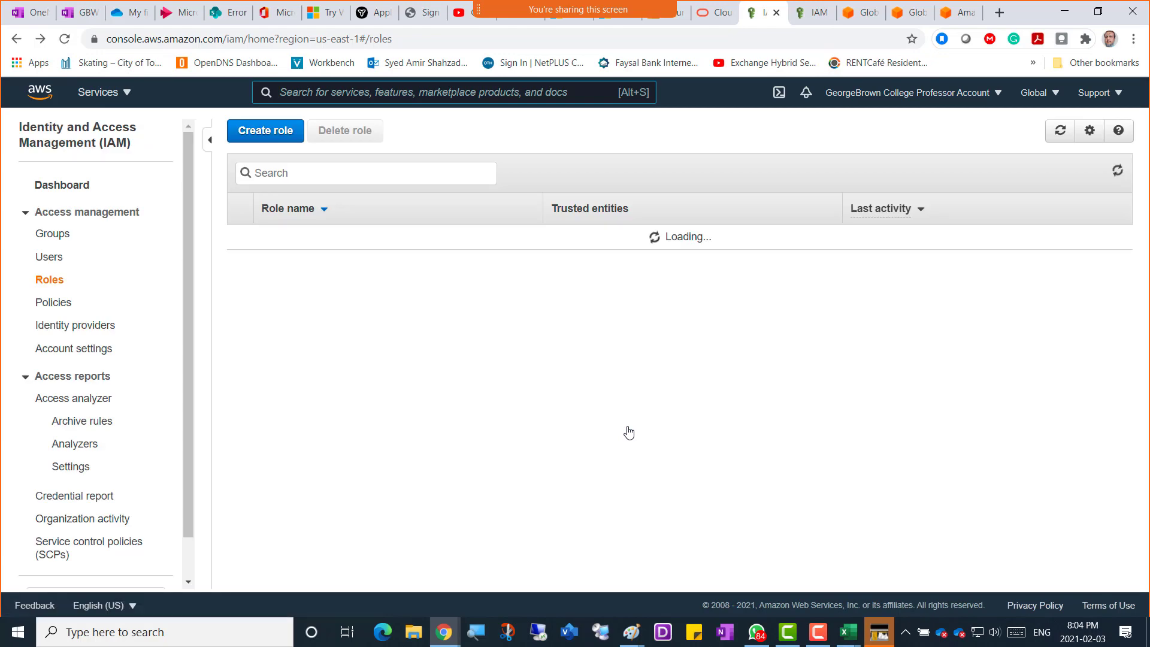
{"action": "scroll", "coordinate": [628, 431], "scroll_direction": "down", "scroll_amount": 6}
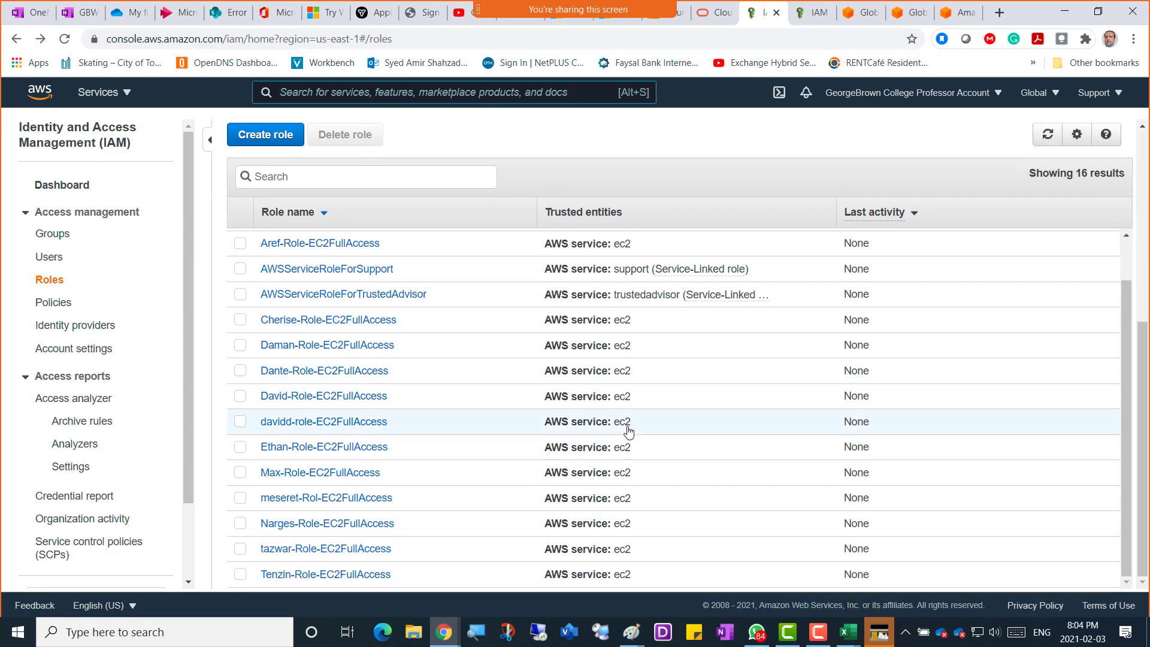
{"action": "scroll", "coordinate": [628, 431], "scroll_direction": "up", "scroll_amount": 1}
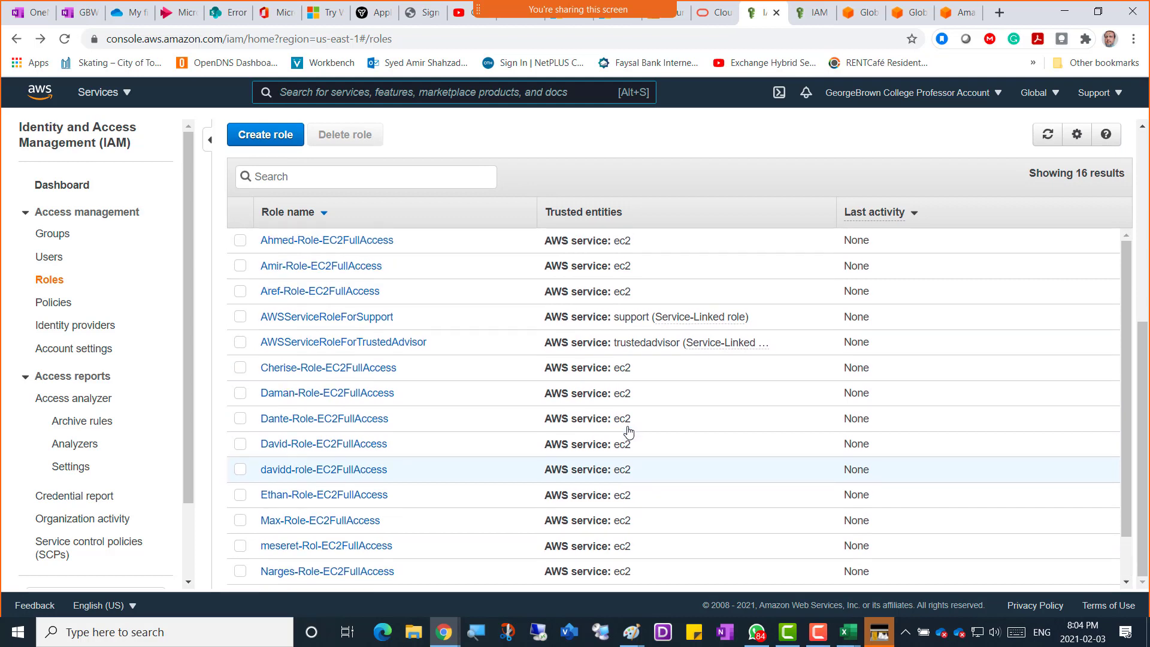
{"action": "scroll", "coordinate": [628, 431], "scroll_direction": "down", "scroll_amount": 1}
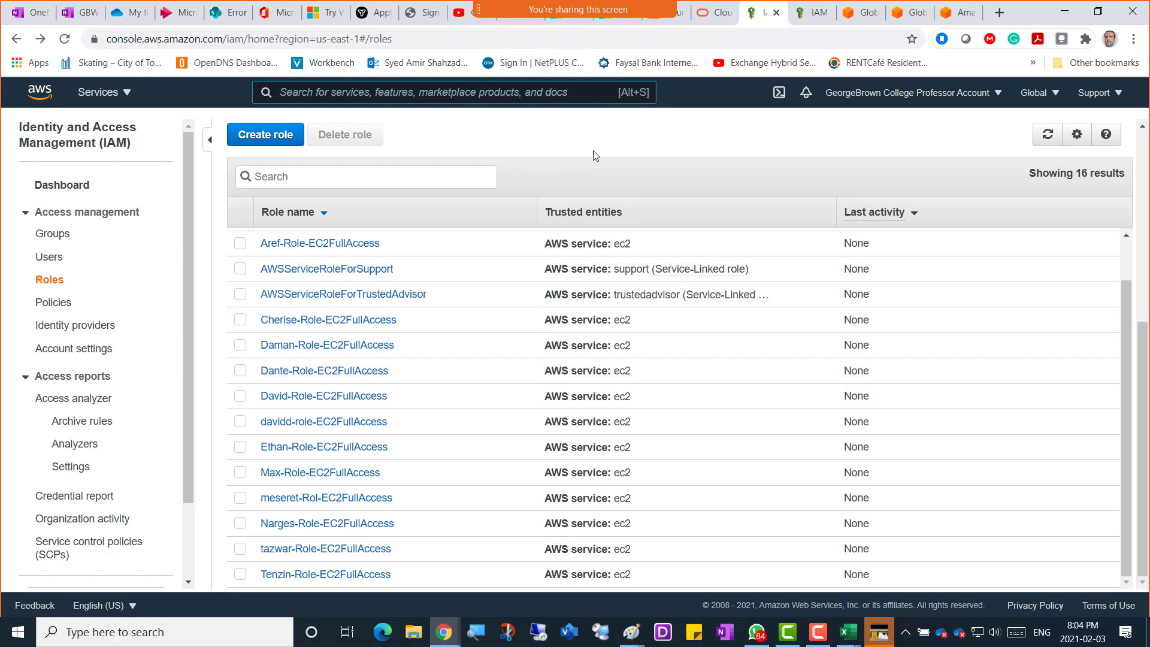
{"action": "left_click", "coordinate": [612, 130]}
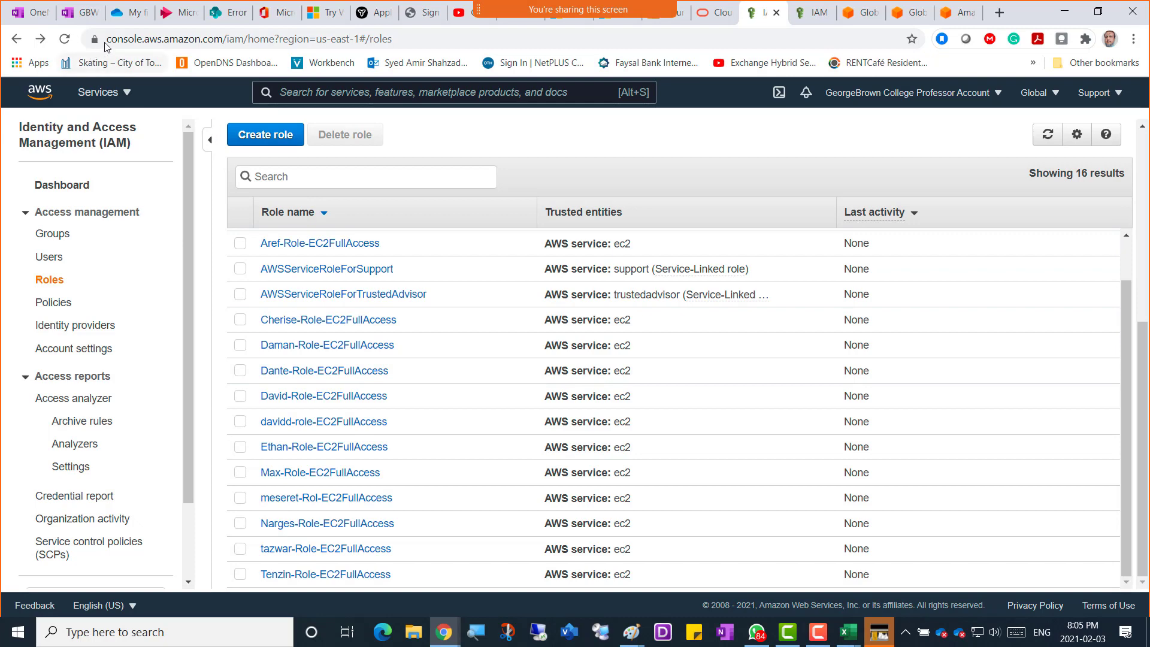
On the Week 4 page, add the break note 'Clas Starts 8:25' and the WhatsApp invitation, then start a new bullet.
{"action": "left_click", "coordinate": [80, 12]}
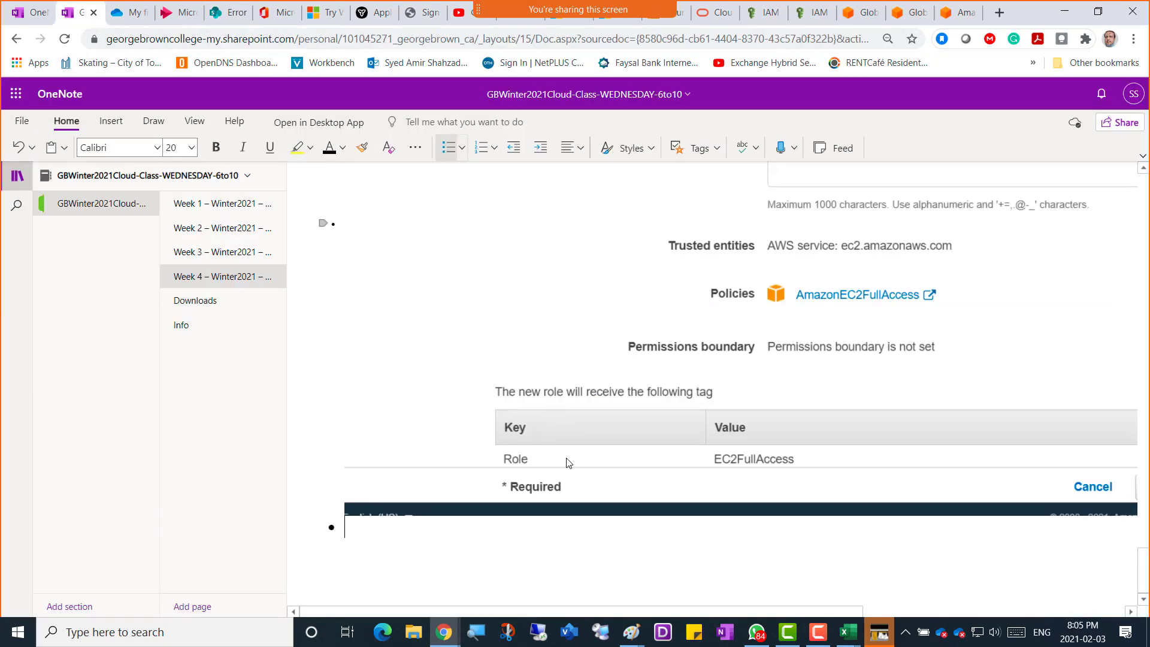
{"action": "left_click", "coordinate": [495, 531]}
{"action": "type", "text": "------------Break-"}
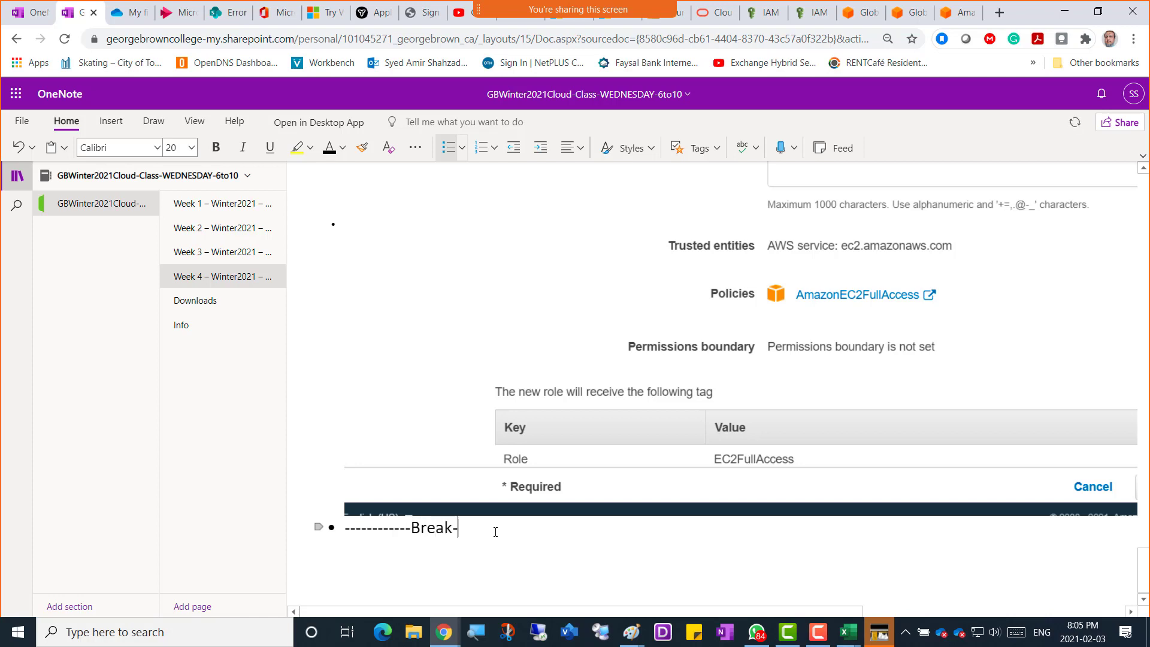
{"action": "type", "text": "--------------Clas Starts 8:"}
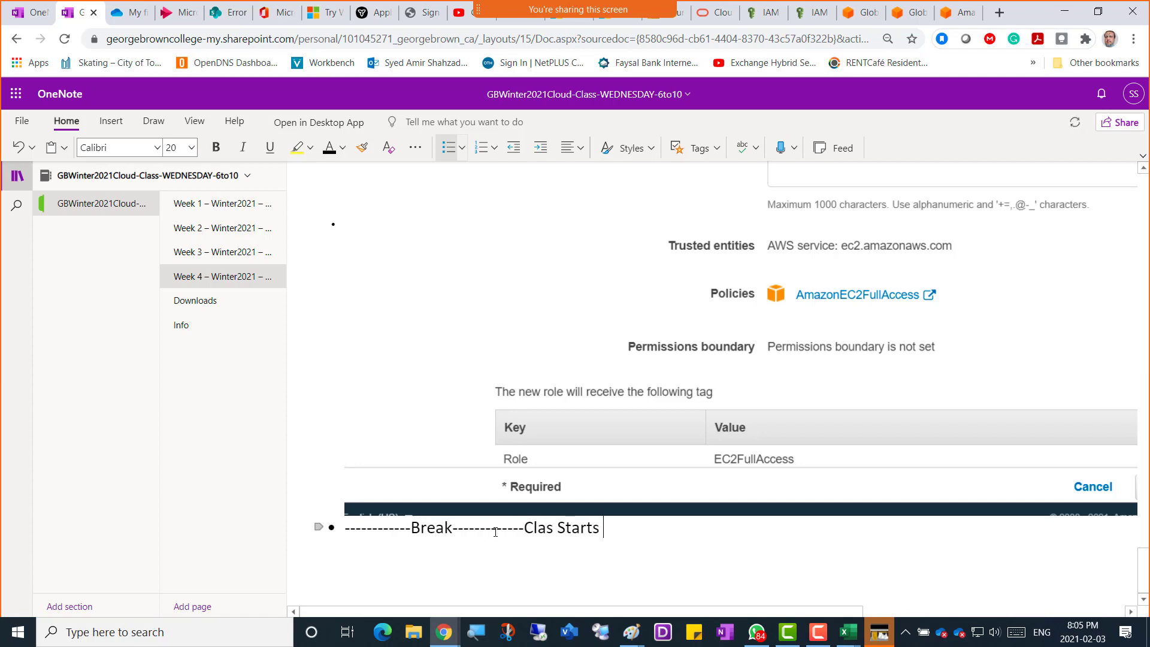
{"action": "type", "text": "25------------"}
{"action": "left_click", "coordinate": [818, 631]}
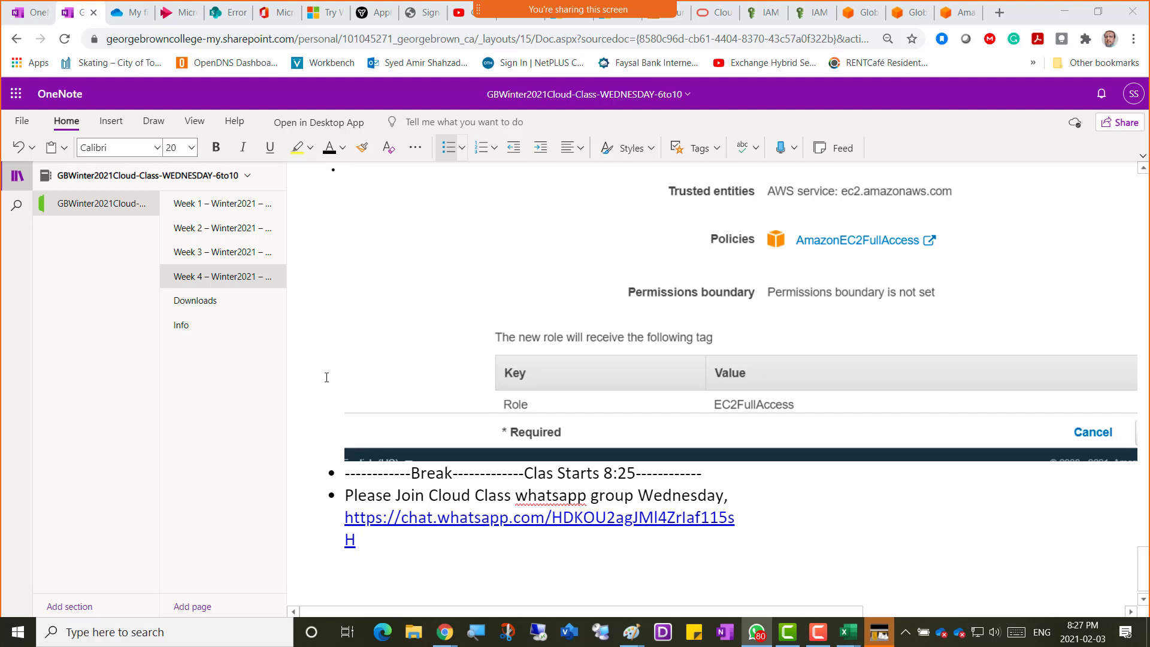
{"action": "left_click", "coordinate": [378, 546]}
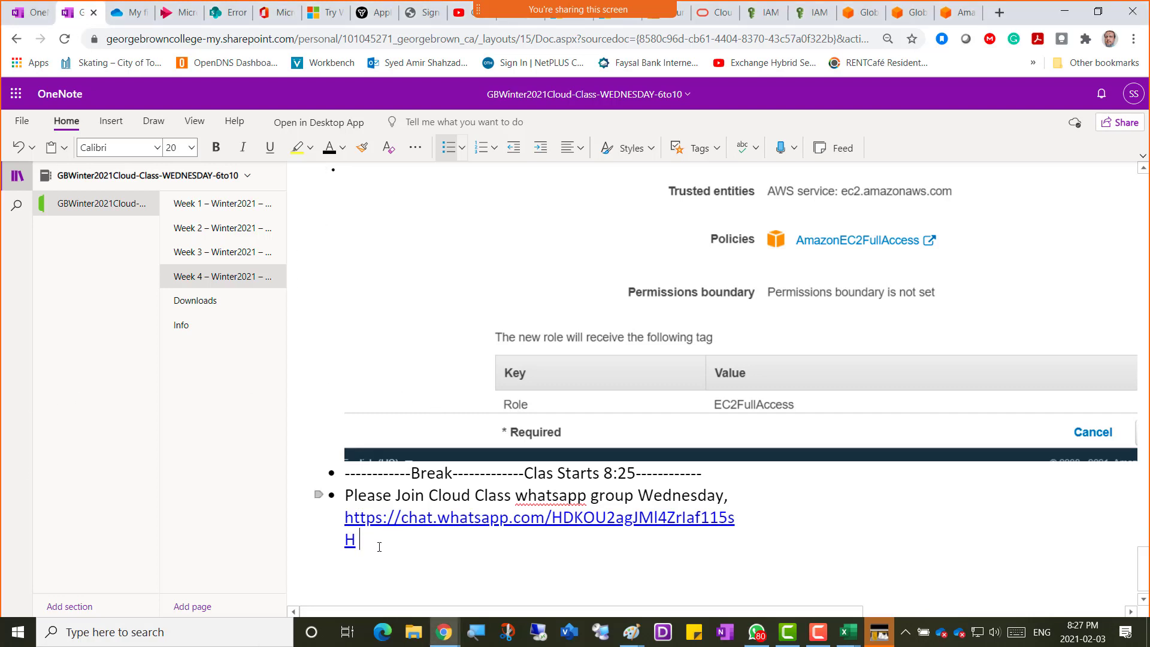
{"action": "key", "text": "Return"}
{"action": "left_click_drag", "start_coordinate": [359, 542], "coordinate": [351, 498]}
{"action": "right_click", "coordinate": [351, 499]}
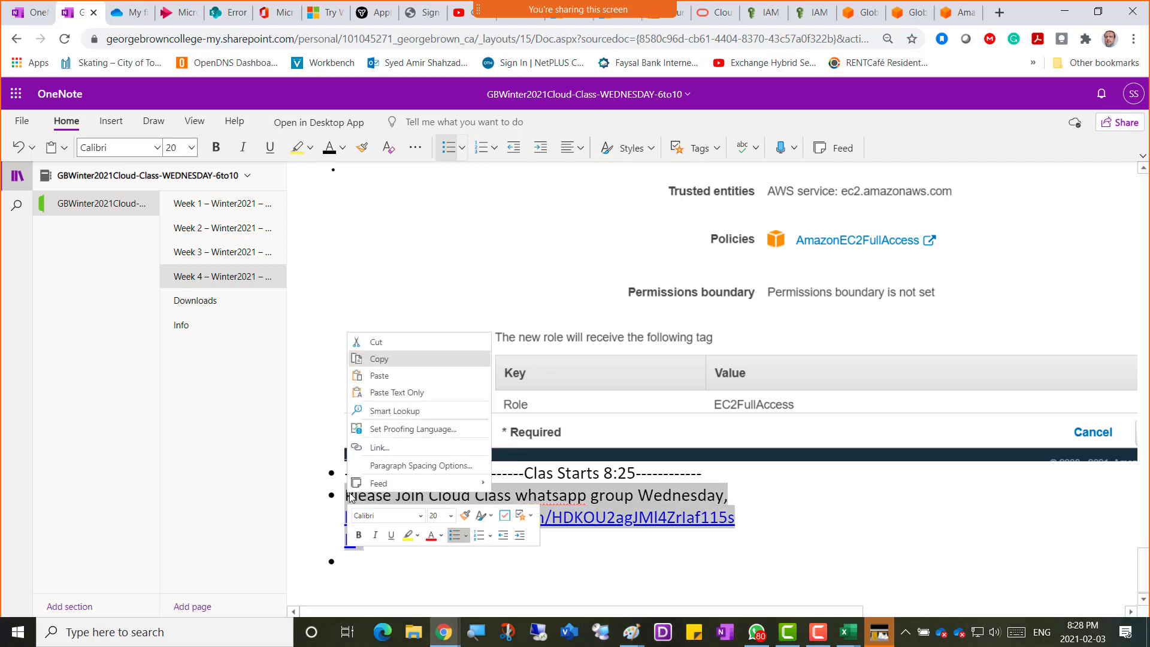
{"action": "left_click", "coordinate": [414, 362]}
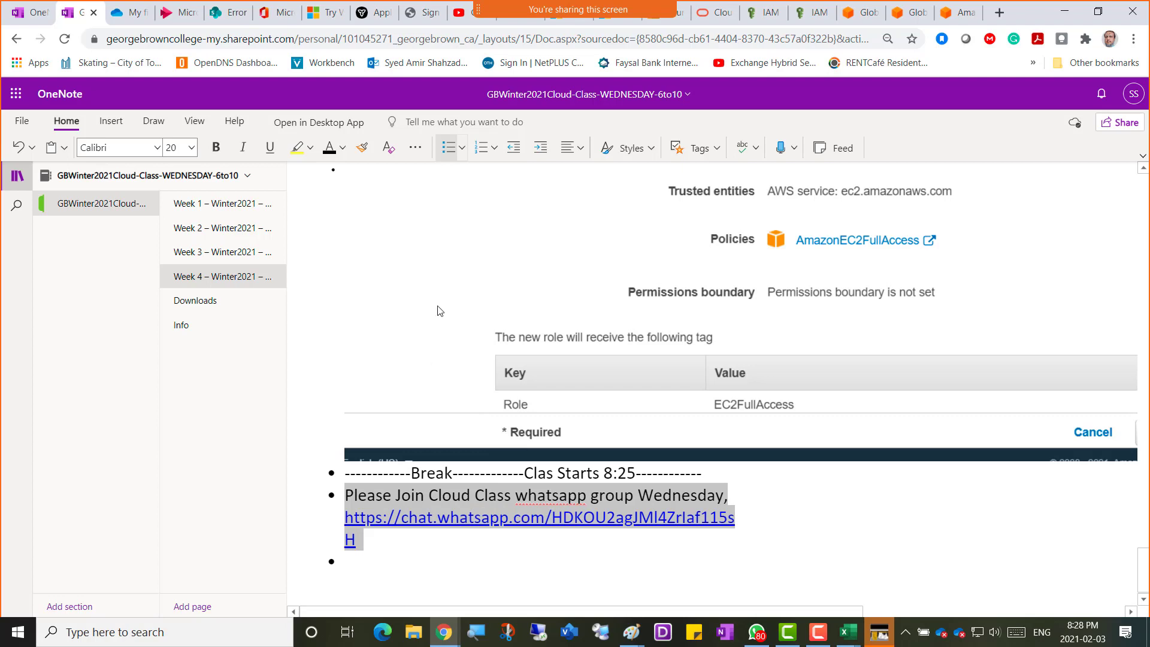
{"action": "left_click", "coordinate": [192, 330]}
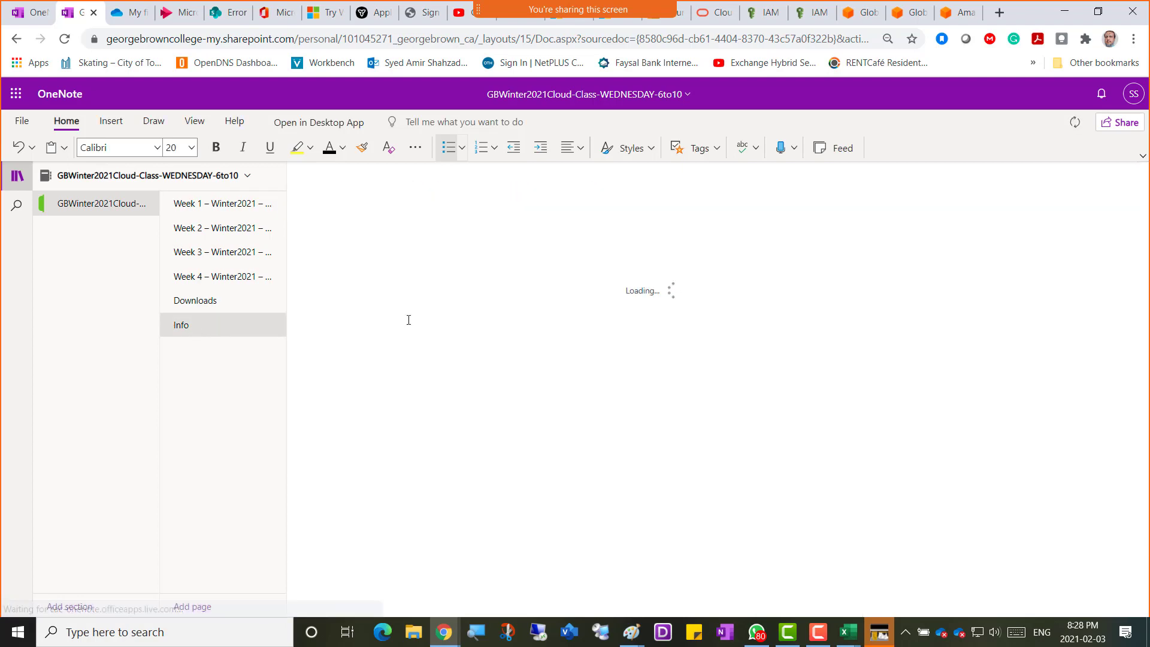
{"action": "left_click", "coordinate": [345, 250]}
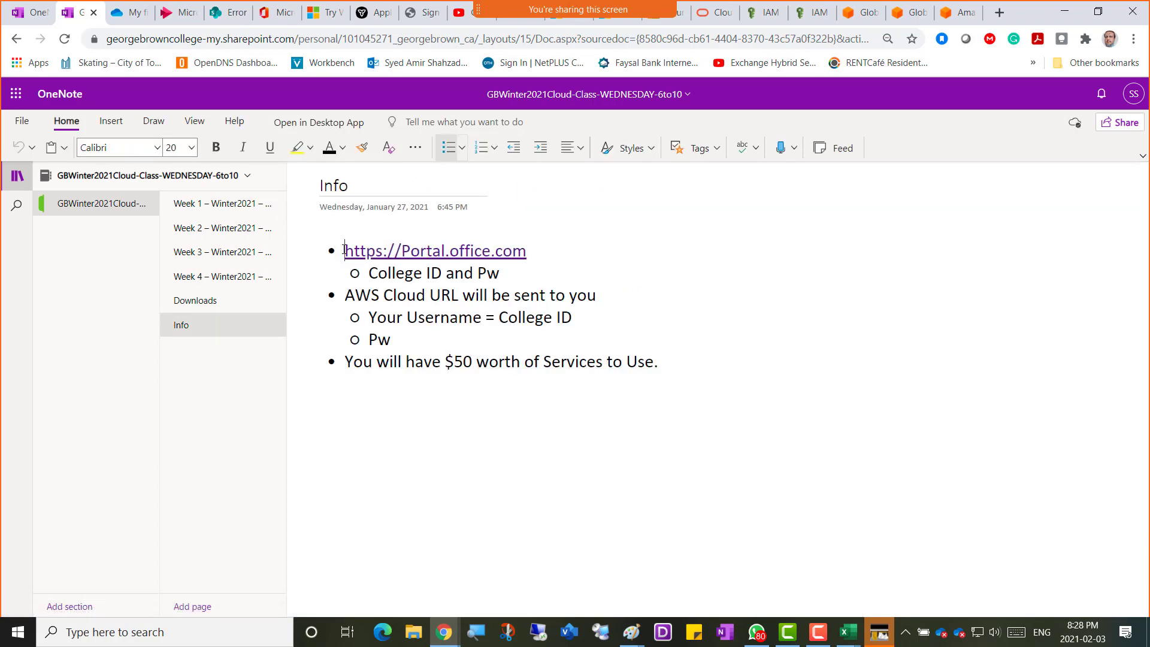
{"action": "key", "text": "Return"}
{"action": "key", "text": "Up"}
{"action": "key", "text": "ctrl+v"}
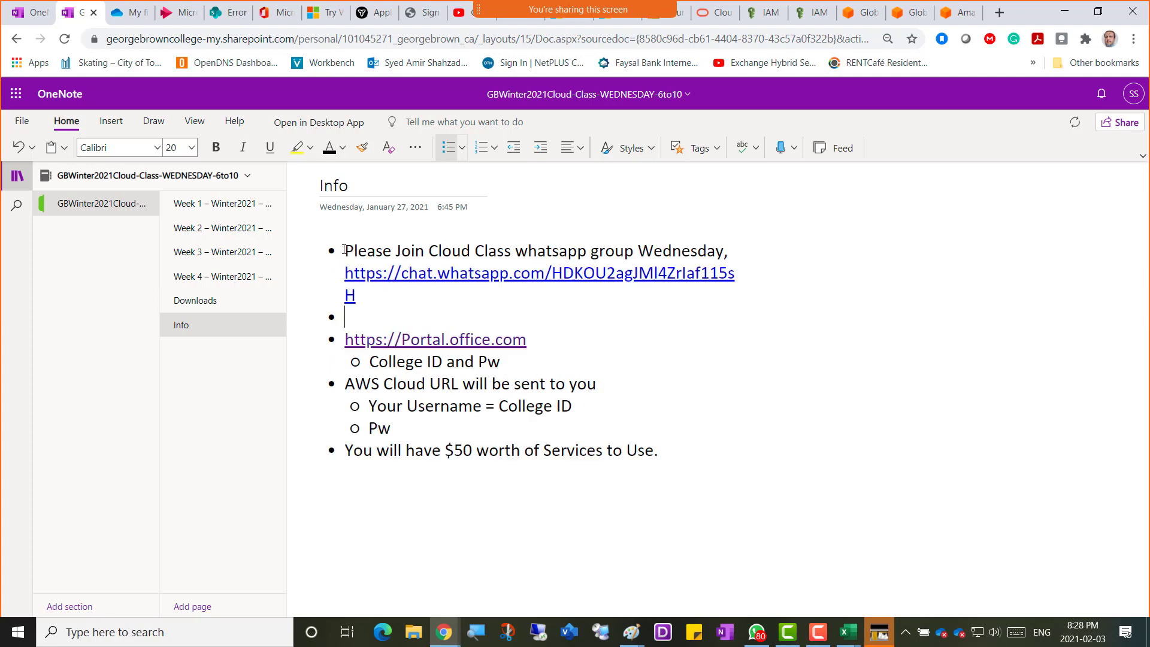
Go back to the Week 4 page, then return to the AWS IAM Roles list.
{"action": "left_click", "coordinate": [201, 276]}
{"action": "scroll", "coordinate": [429, 437], "scroll_direction": "down", "scroll_amount": 20}
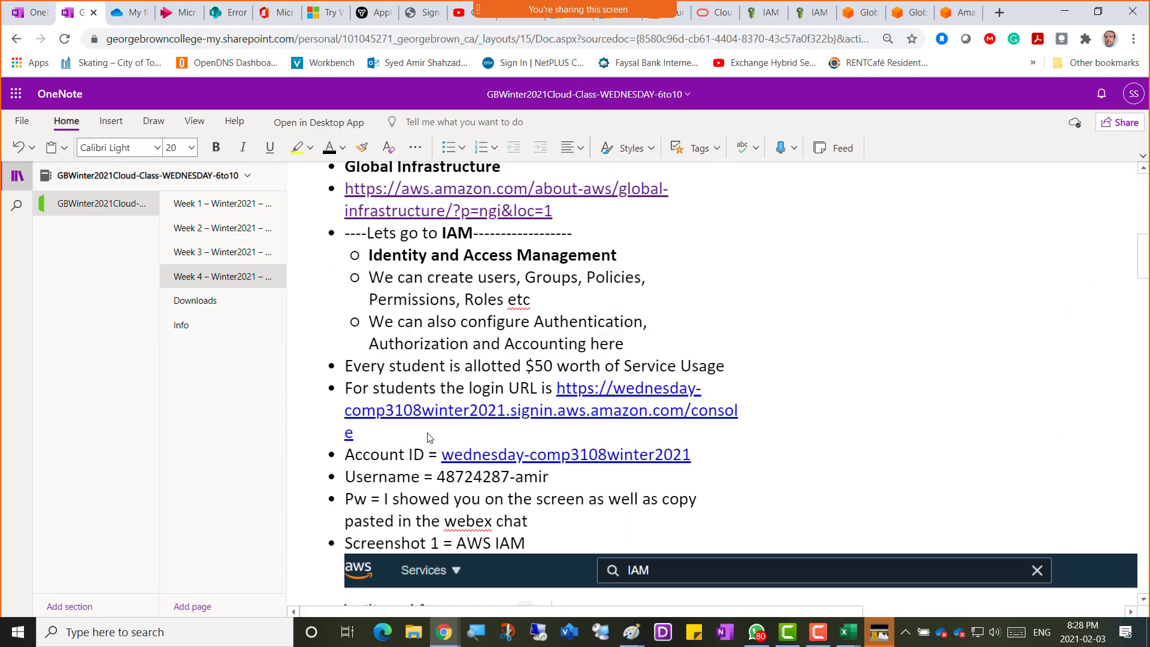
{"action": "scroll", "coordinate": [428, 437], "scroll_direction": "down", "scroll_amount": 15}
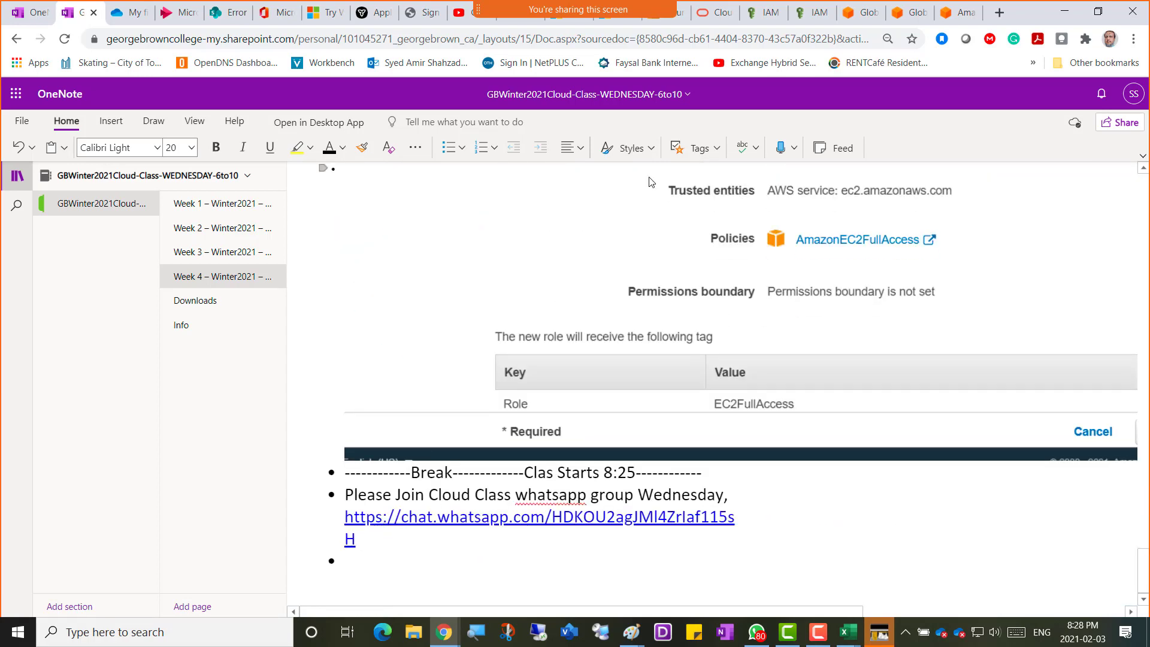
{"action": "left_click", "coordinate": [755, 21]}
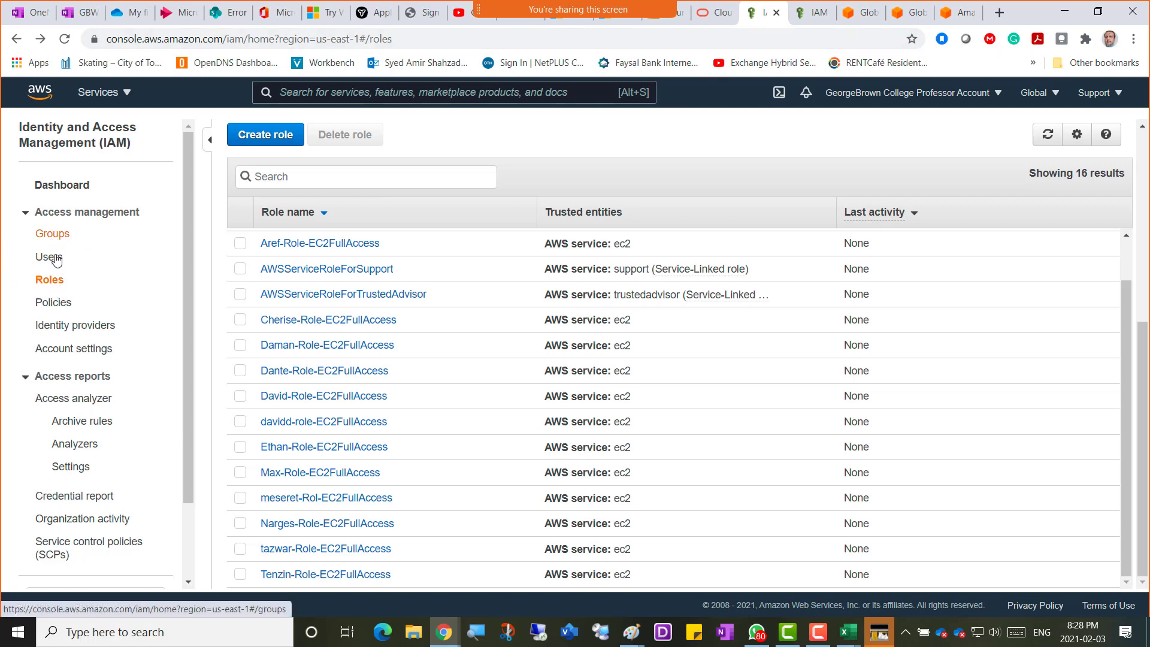
{"action": "left_click", "coordinate": [55, 304]}
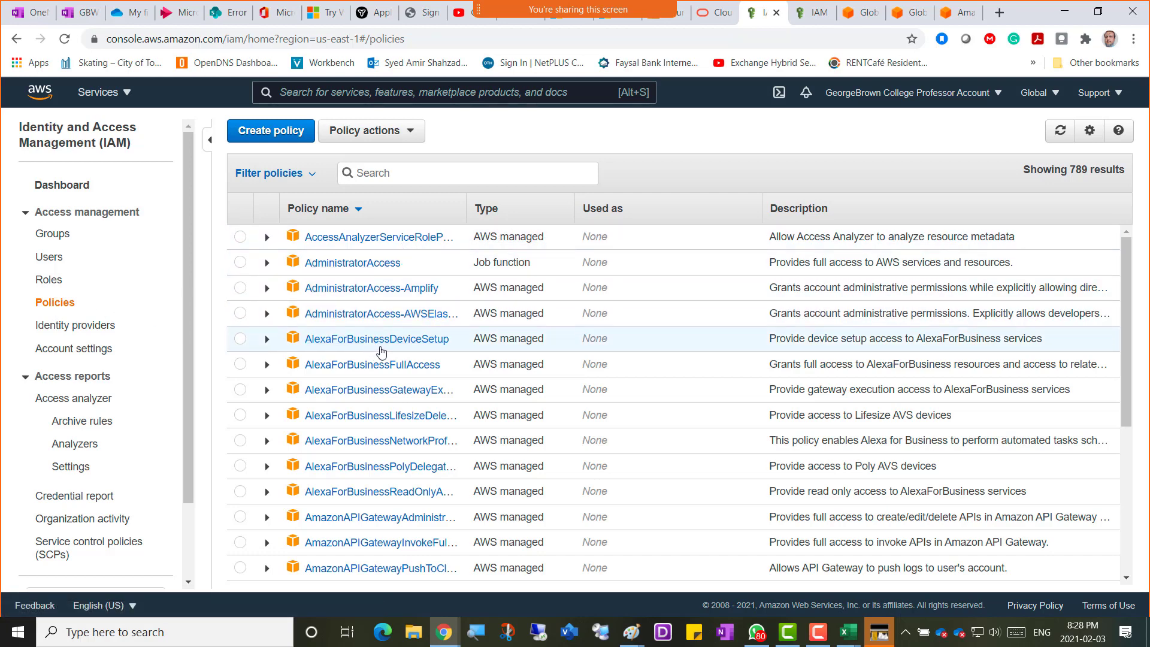
{"action": "scroll", "coordinate": [377, 353], "scroll_direction": "down", "scroll_amount": 5}
{"action": "scroll", "coordinate": [381, 350], "scroll_direction": "down", "scroll_amount": 15}
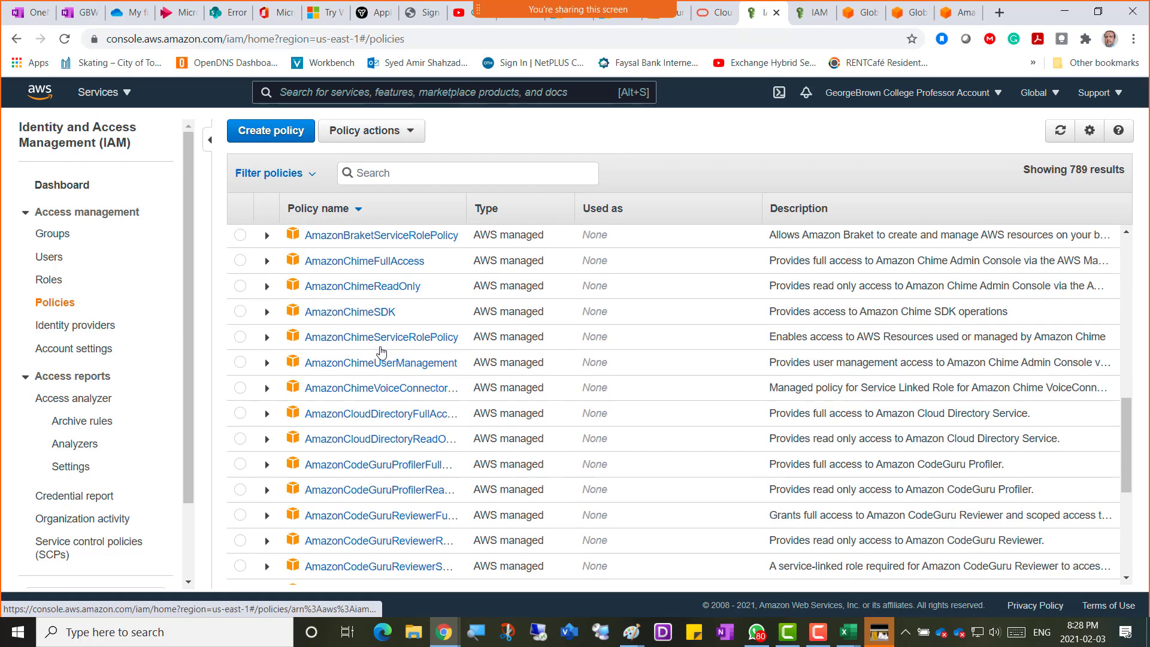
{"action": "scroll", "coordinate": [381, 351], "scroll_direction": "down", "scroll_amount": 12}
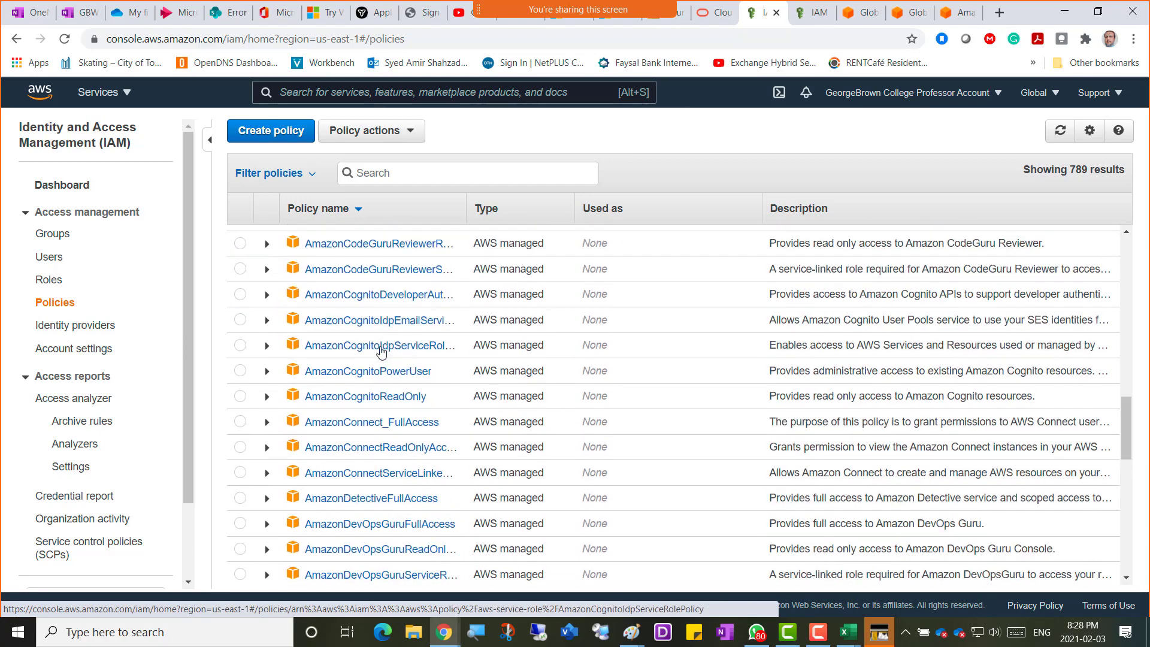
{"action": "scroll", "coordinate": [381, 351], "scroll_direction": "down", "scroll_amount": 12}
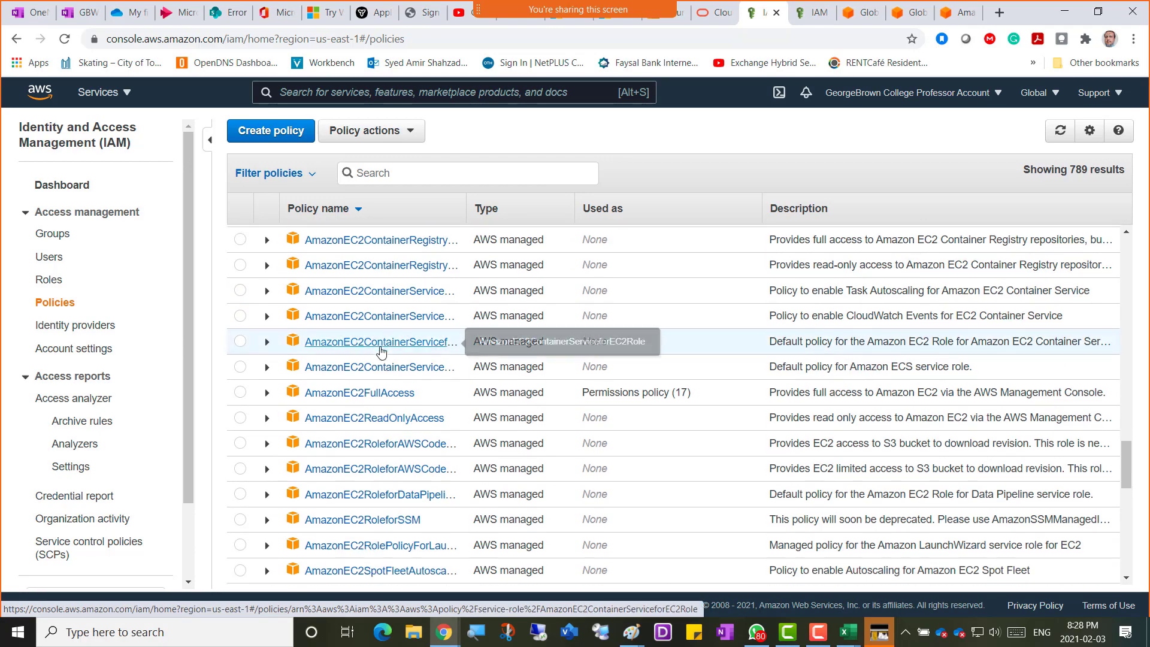
{"action": "scroll", "coordinate": [381, 351], "scroll_direction": "down", "scroll_amount": 8}
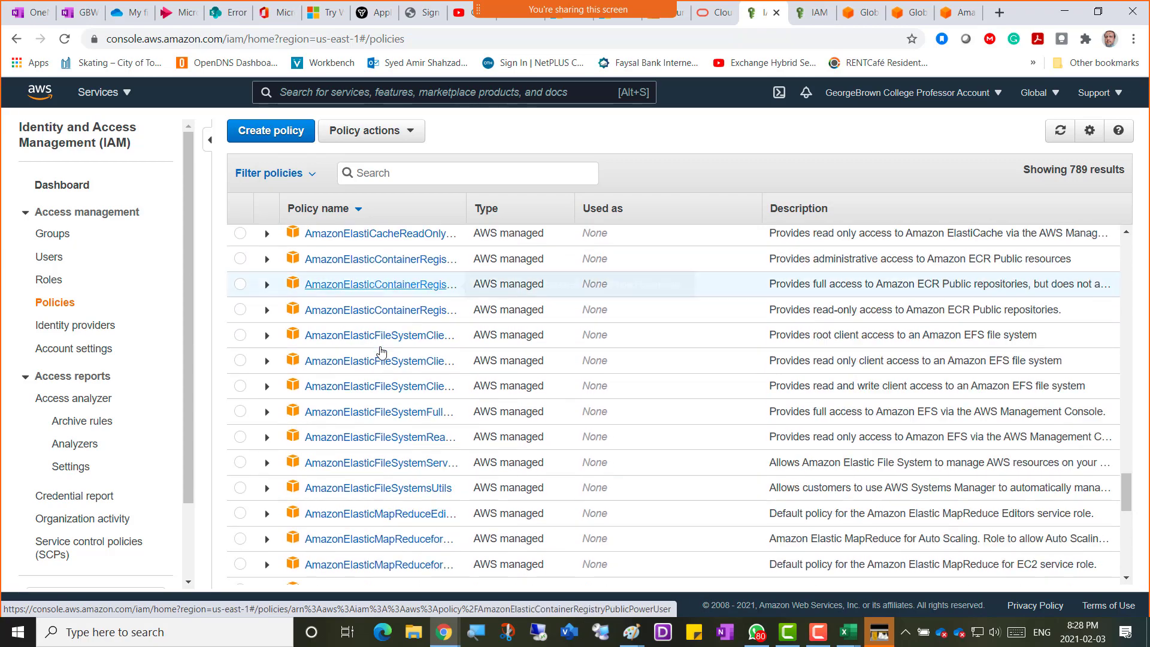
{"action": "scroll", "coordinate": [381, 351], "scroll_direction": "up", "scroll_amount": 16}
{"action": "scroll", "coordinate": [381, 351], "scroll_direction": "up", "scroll_amount": 20}
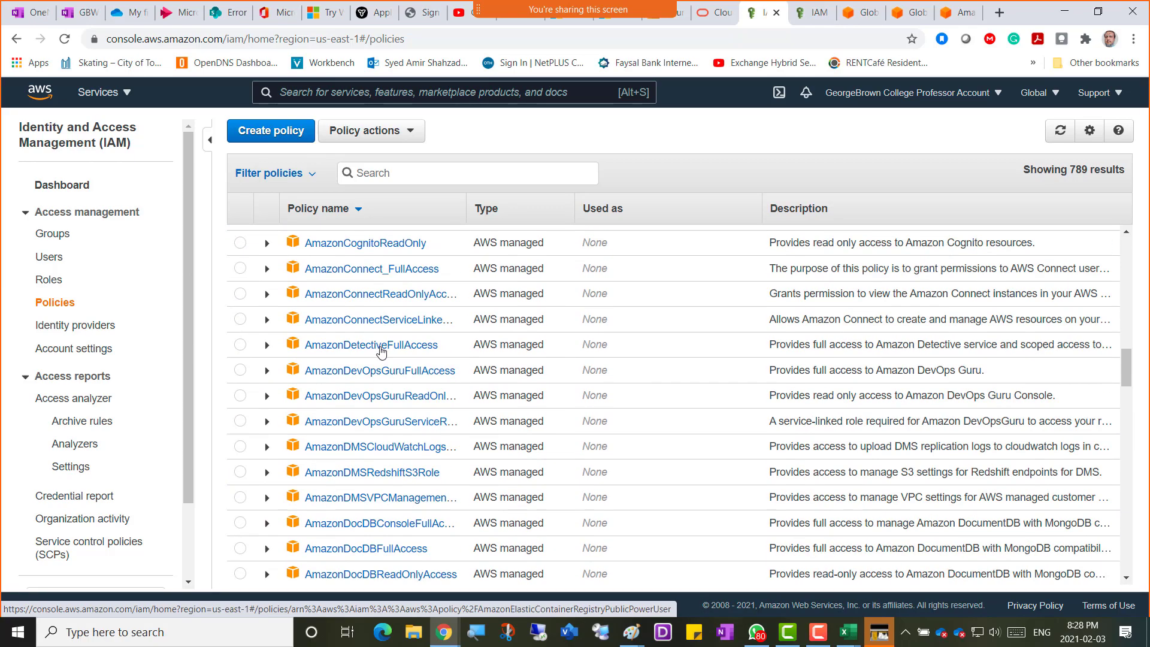
{"action": "scroll", "coordinate": [381, 351], "scroll_direction": "up", "scroll_amount": 1}
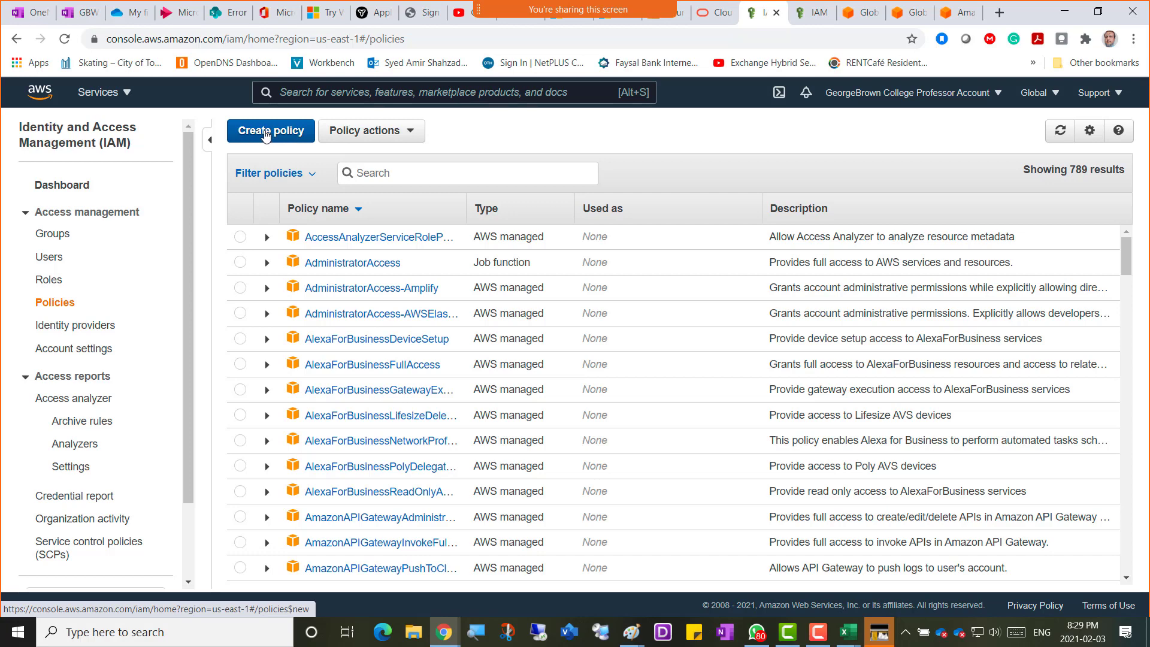
Start a new policy and preview its JSON before returning to the Visual editor.
{"action": "left_click", "coordinate": [266, 134]}
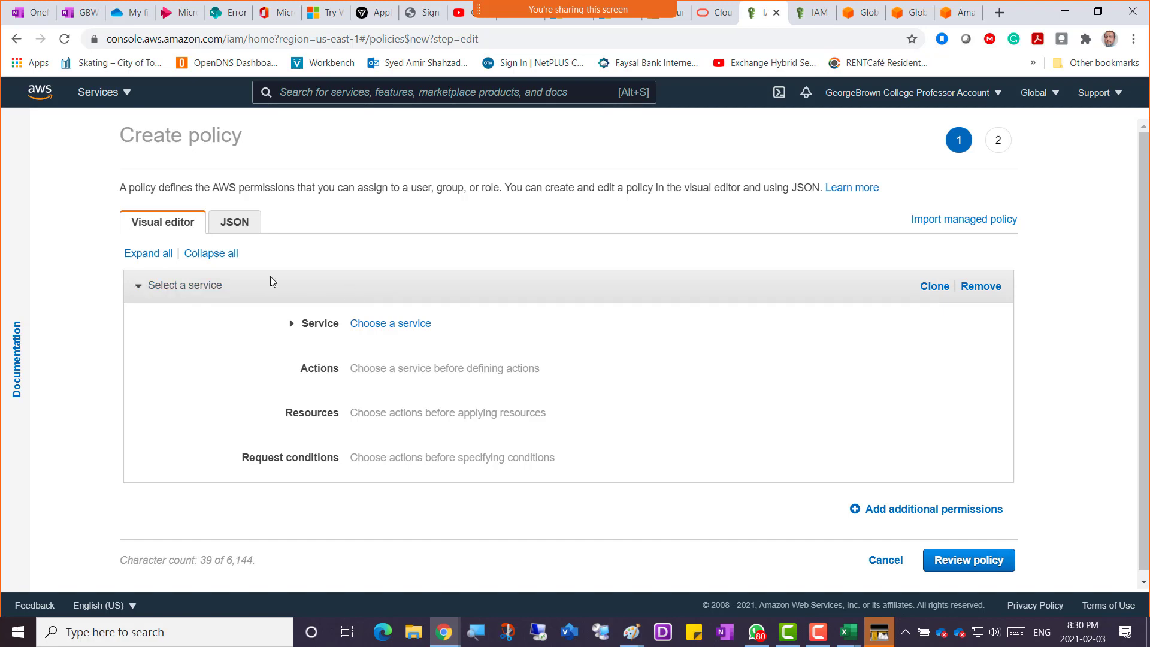
{"action": "left_click", "coordinate": [240, 224]}
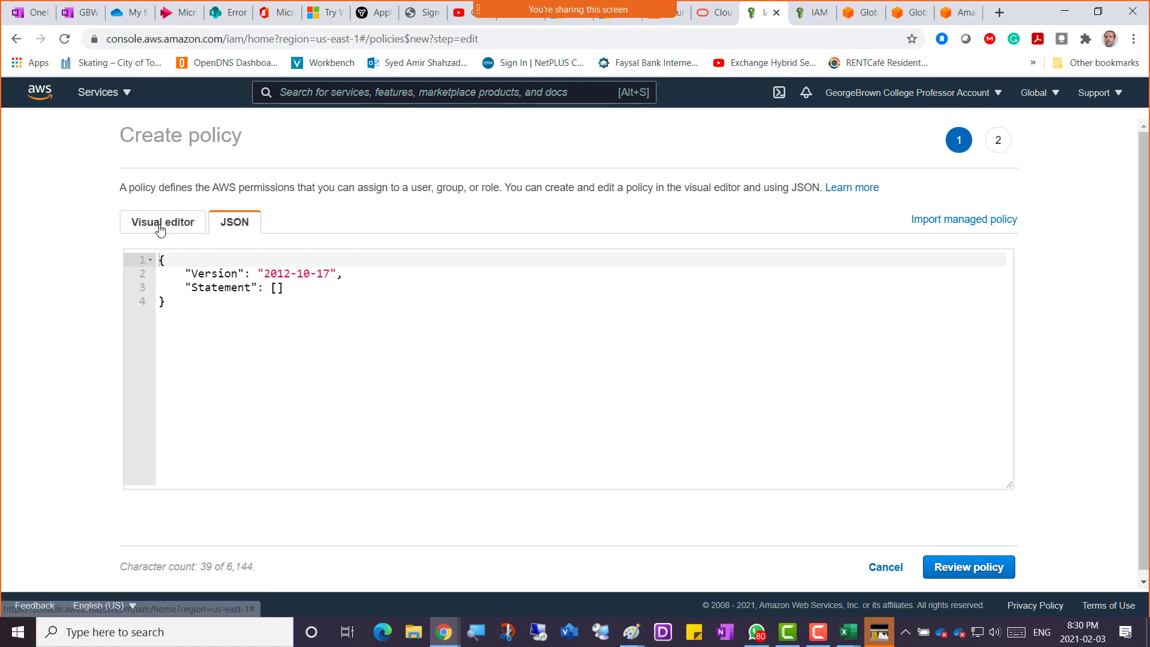
{"action": "left_click", "coordinate": [161, 226]}
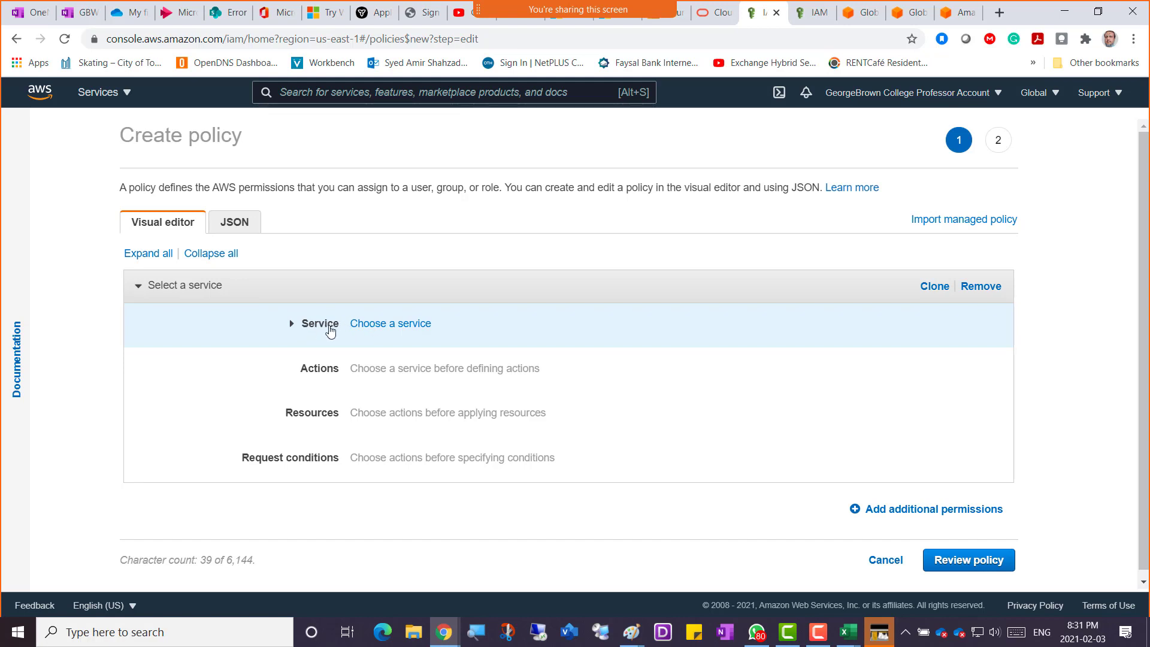
Open the service chooser and browse the list of available AWS services.
{"action": "left_click", "coordinate": [394, 325]}
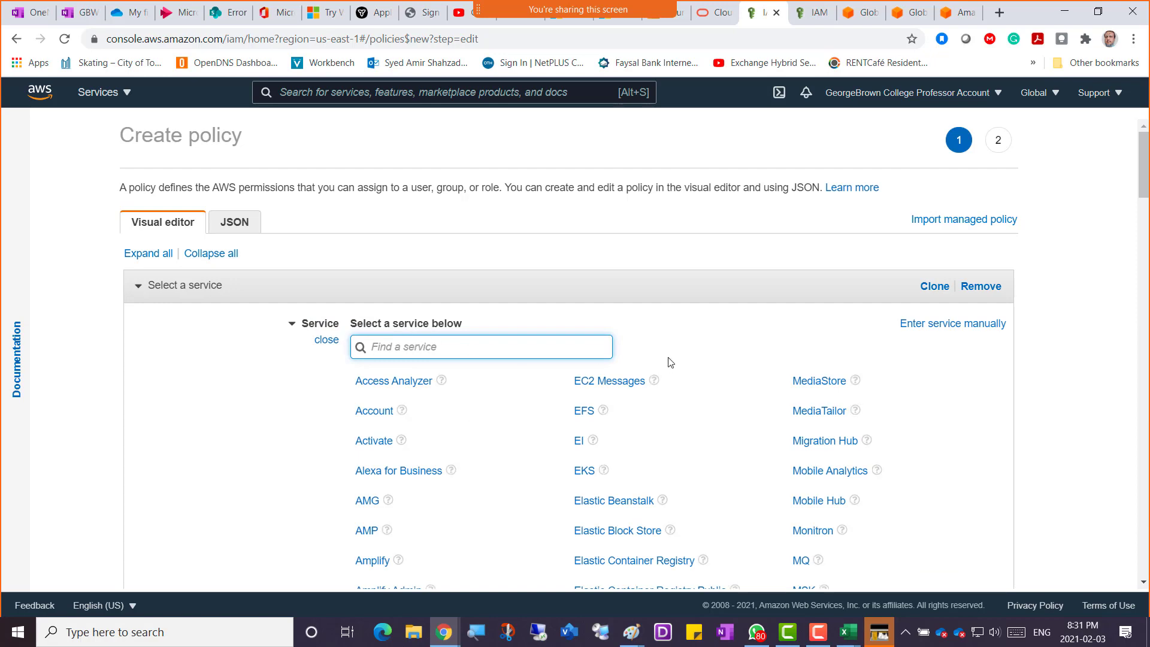
{"action": "scroll", "coordinate": [953, 436], "scroll_direction": "down", "scroll_amount": 1}
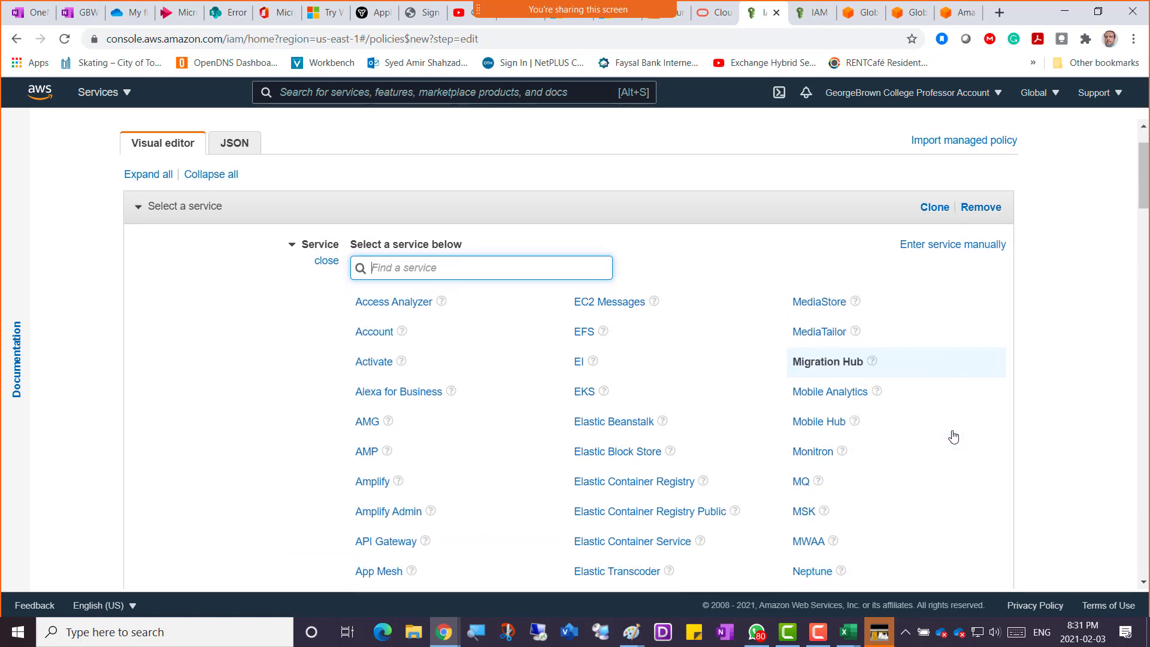
{"action": "scroll", "coordinate": [953, 436], "scroll_direction": "down", "scroll_amount": 15}
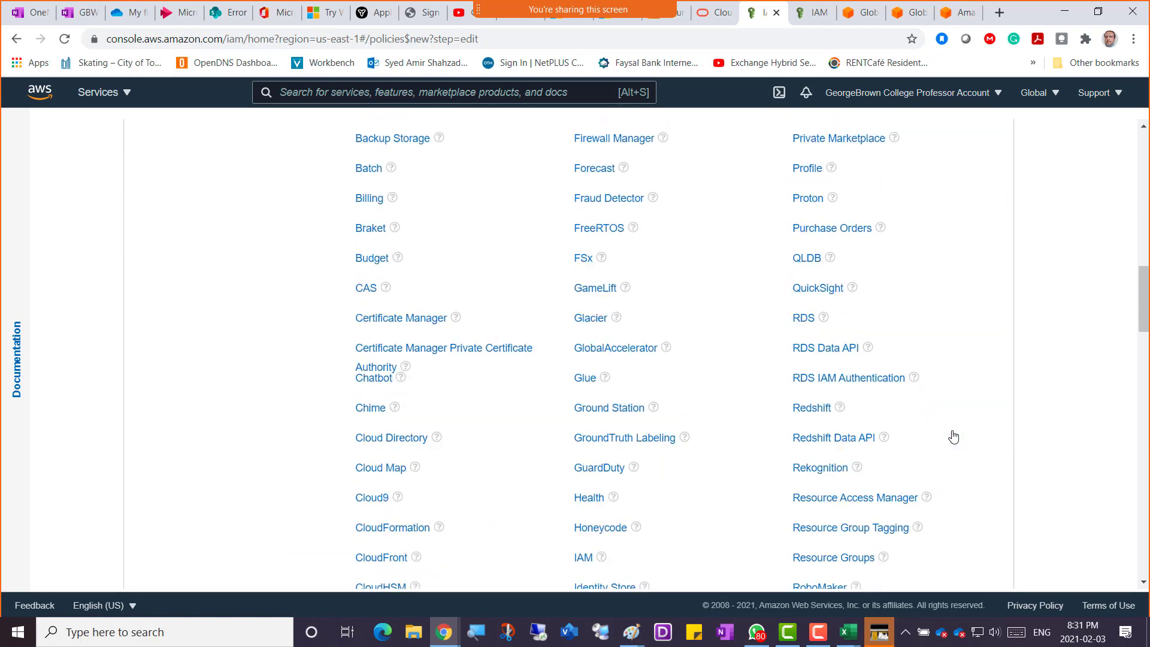
{"action": "scroll", "coordinate": [953, 436], "scroll_direction": "down", "scroll_amount": 6}
{"action": "scroll", "coordinate": [953, 437], "scroll_direction": "down", "scroll_amount": 2}
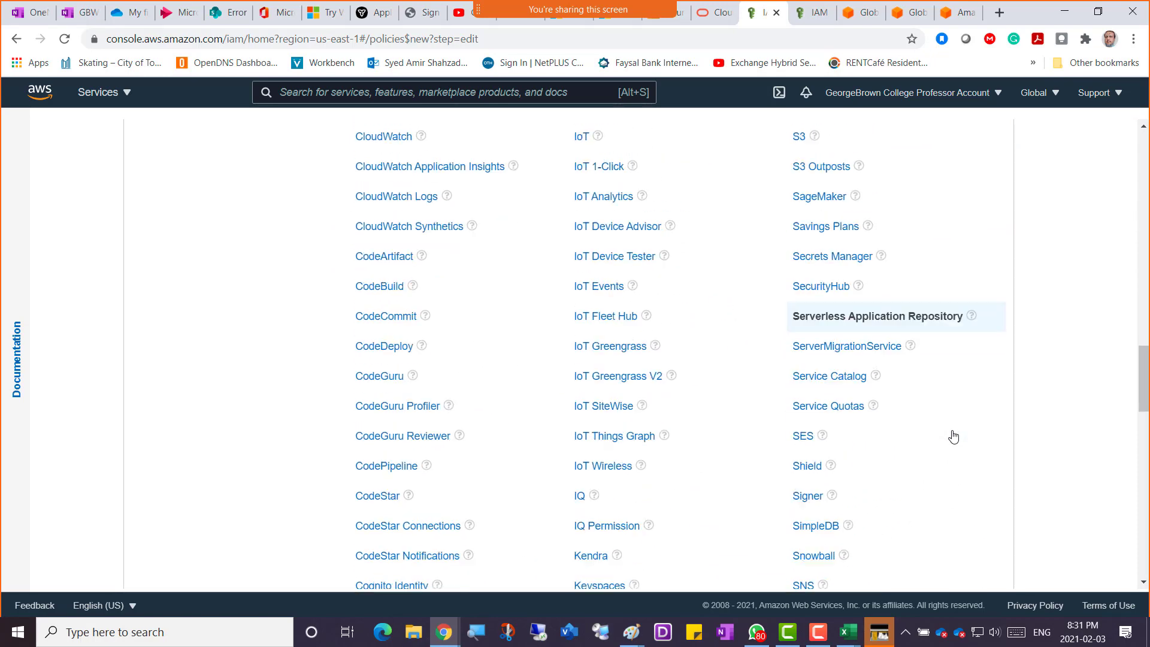
{"action": "scroll", "coordinate": [953, 436], "scroll_direction": "down", "scroll_amount": 6}
{"action": "scroll", "coordinate": [954, 437], "scroll_direction": "down", "scroll_amount": 6}
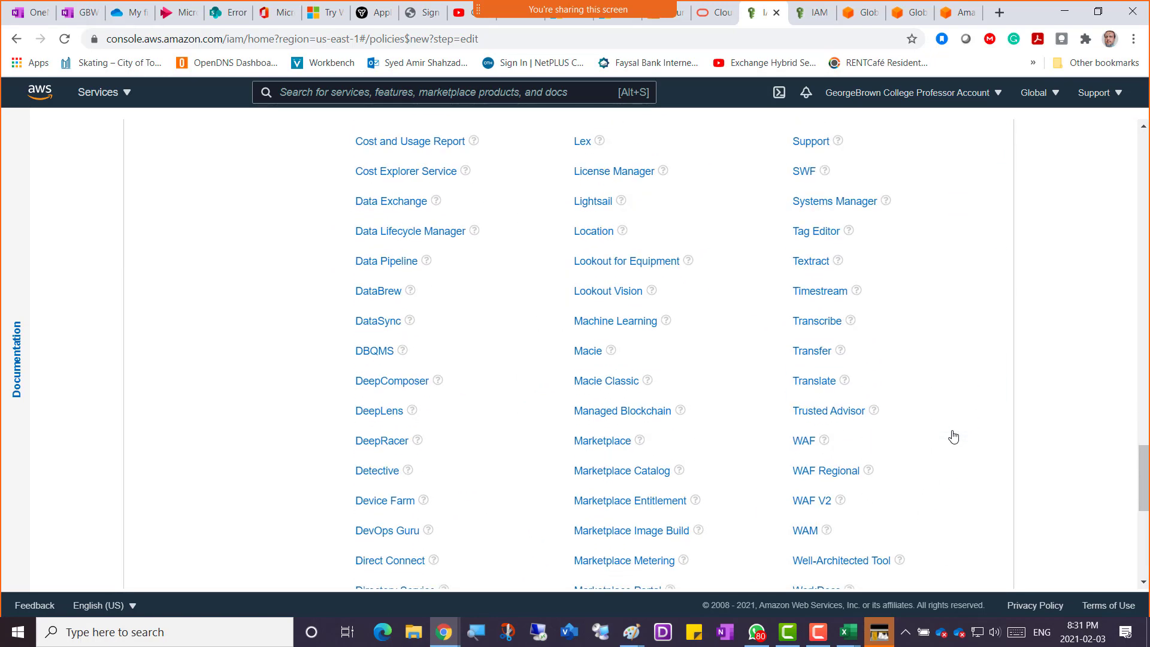
{"action": "scroll", "coordinate": [954, 437], "scroll_direction": "down", "scroll_amount": 6}
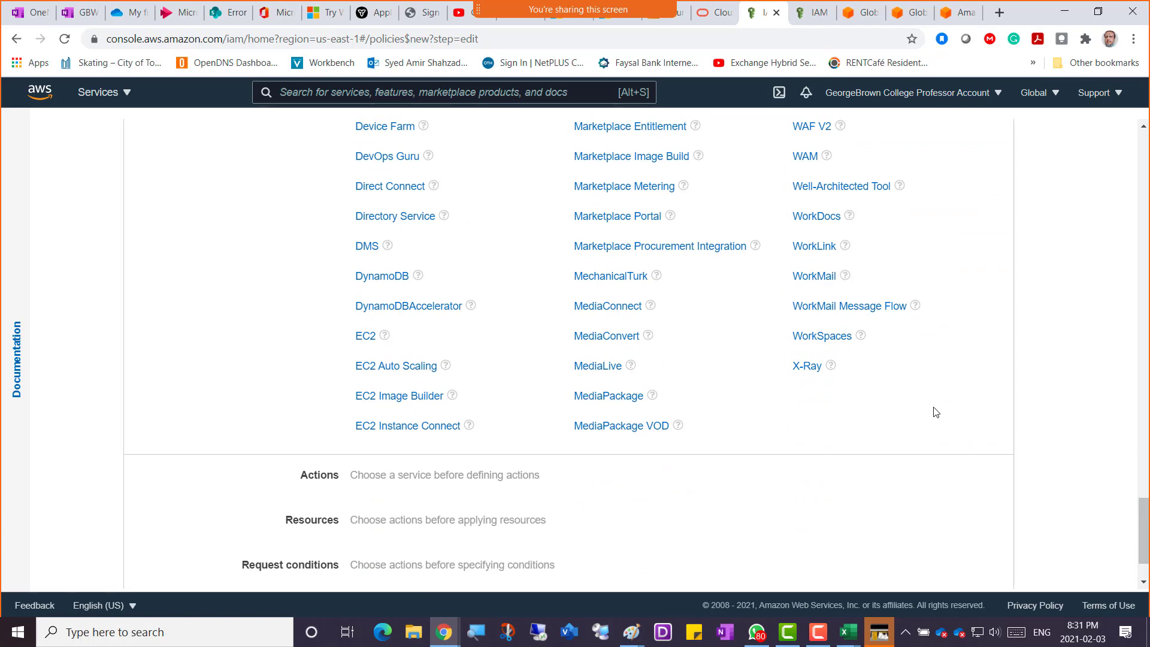
{"action": "scroll", "coordinate": [936, 411], "scroll_direction": "up", "scroll_amount": 18}
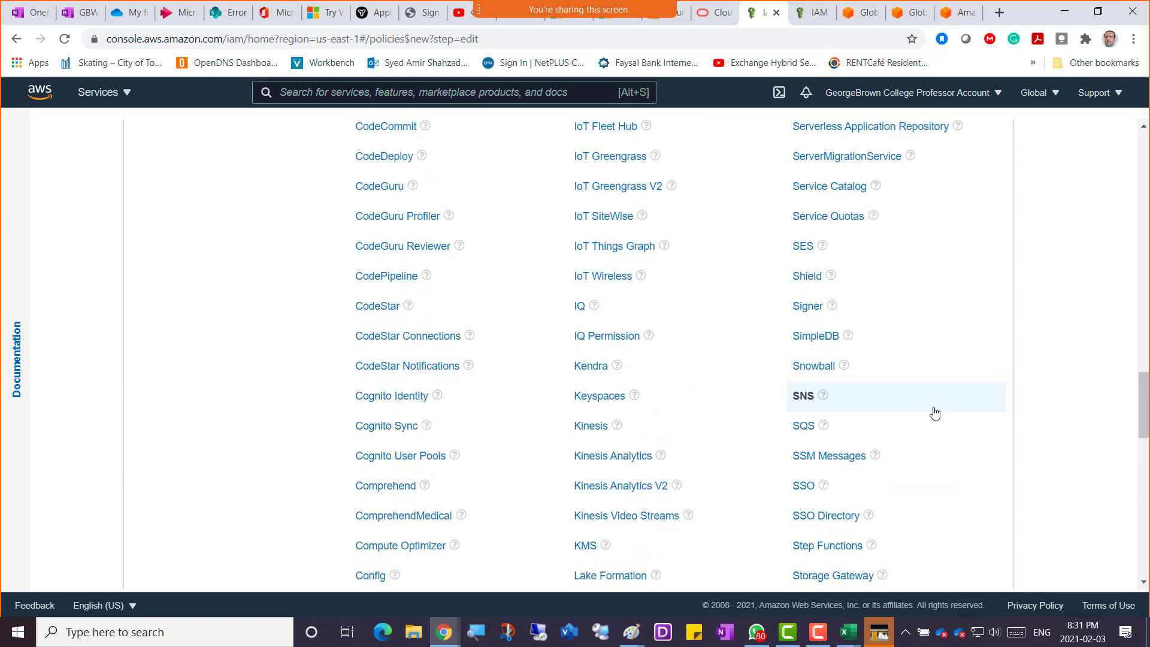
{"action": "scroll", "coordinate": [936, 411], "scroll_direction": "up", "scroll_amount": 8}
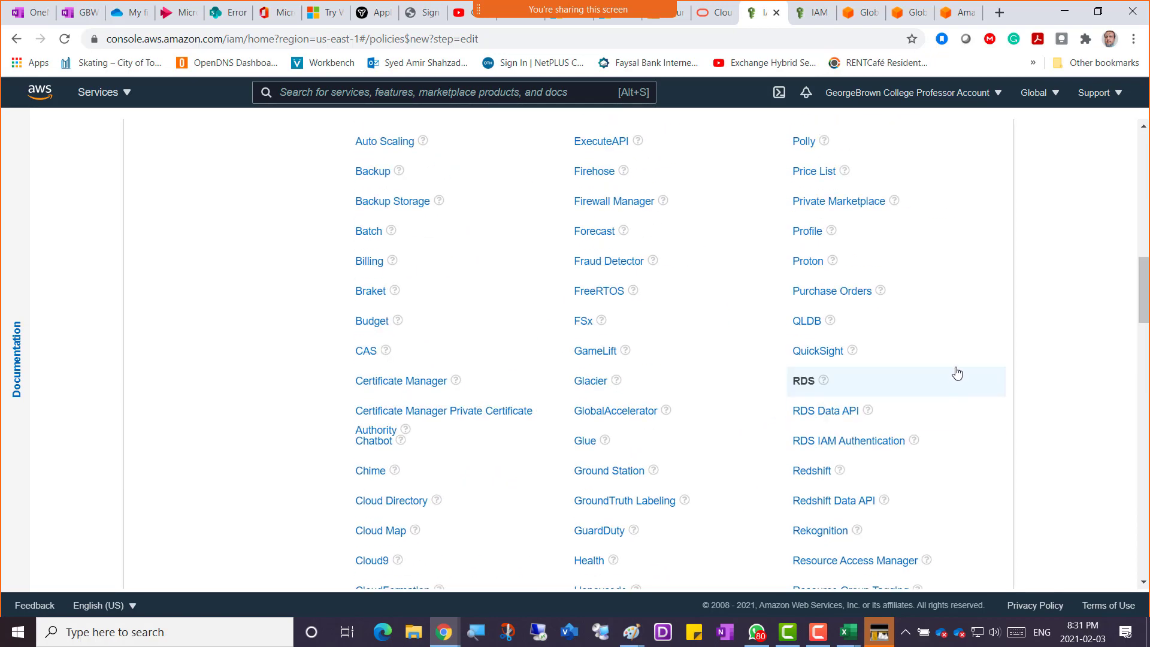
{"action": "scroll", "coordinate": [956, 371], "scroll_direction": "up", "scroll_amount": 14}
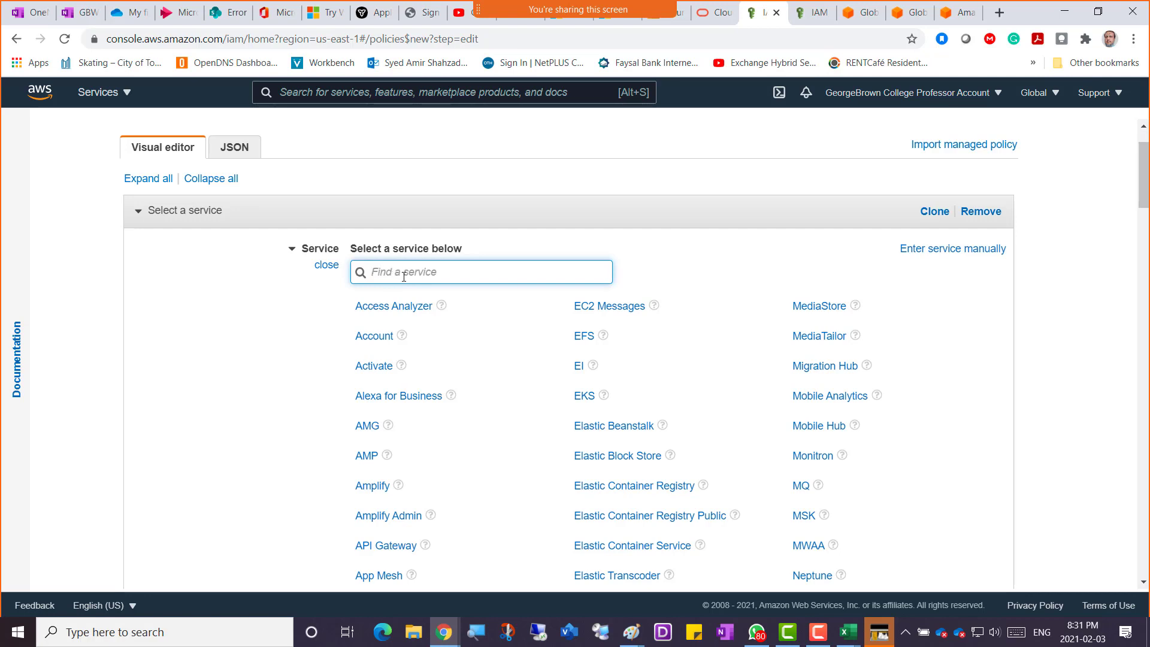
Search for EC2 in the service finder and pick EC2 as the policy's service.
{"action": "type", "text": "EC"}
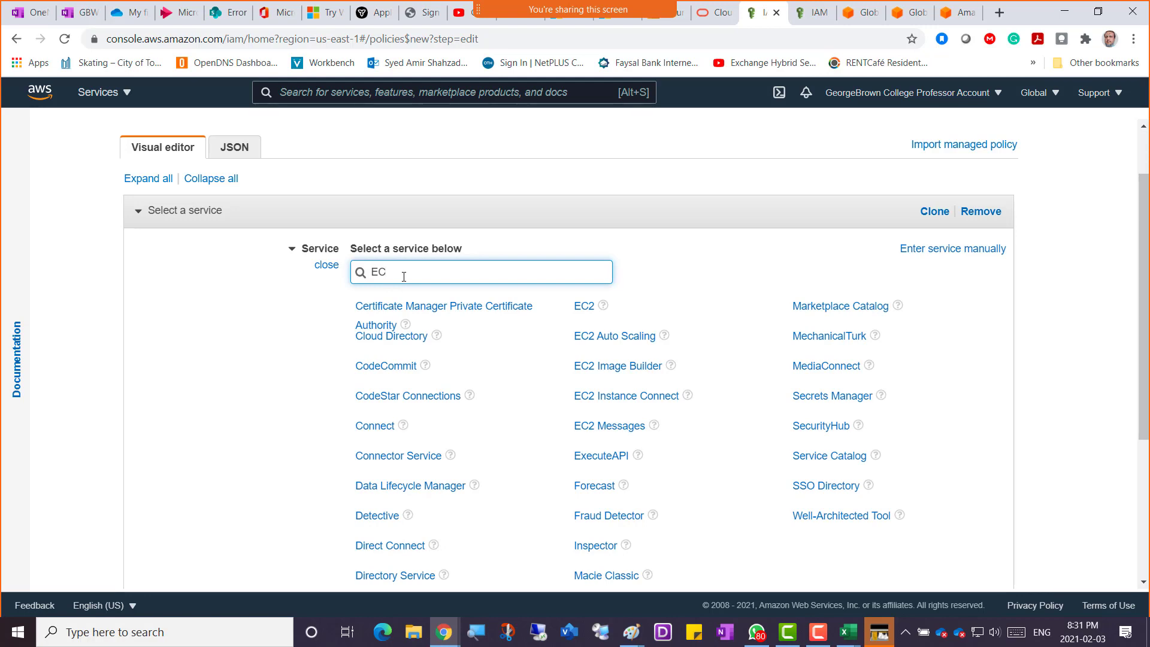
{"action": "type", "text": "2"}
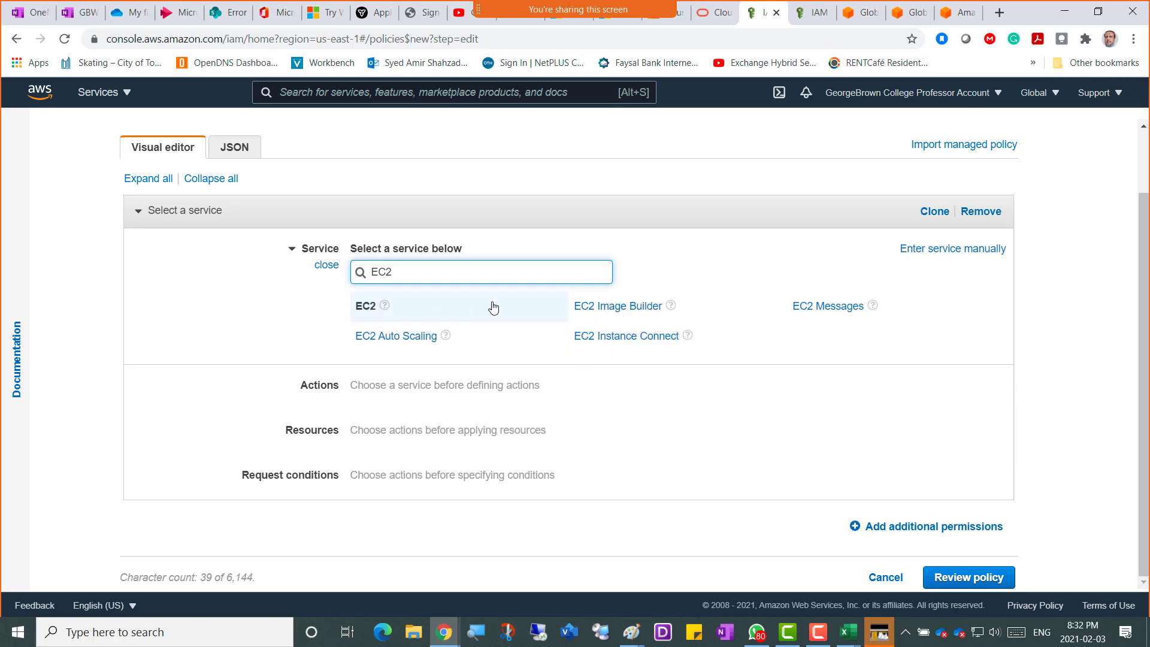
{"action": "left_click", "coordinate": [366, 312]}
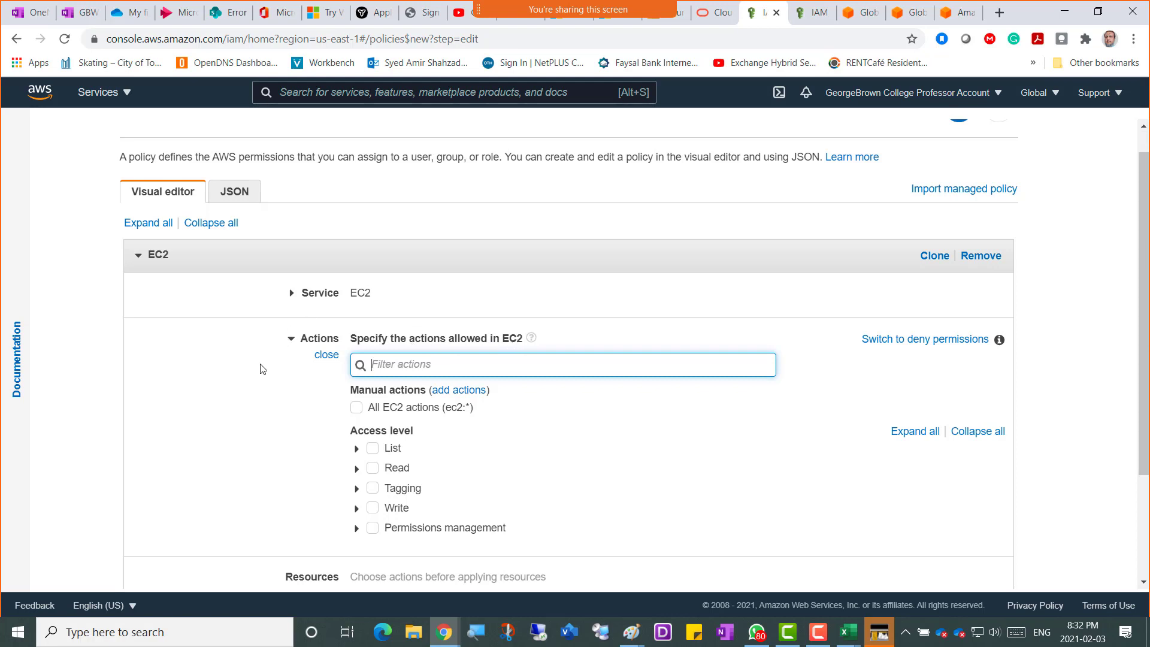
{"action": "scroll", "coordinate": [259, 367], "scroll_direction": "down", "scroll_amount": 1}
{"action": "scroll", "coordinate": [260, 368], "scroll_direction": "down", "scroll_amount": 1}
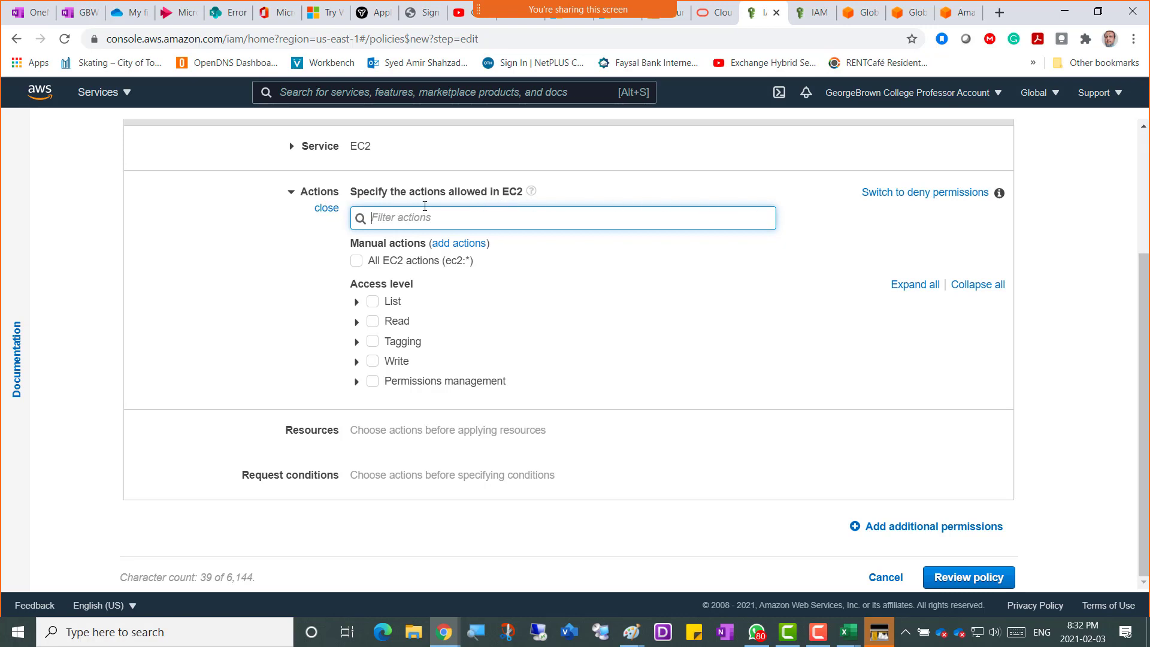
{"action": "left_click_drag", "start_coordinate": [447, 193], "coordinate": [486, 192]}
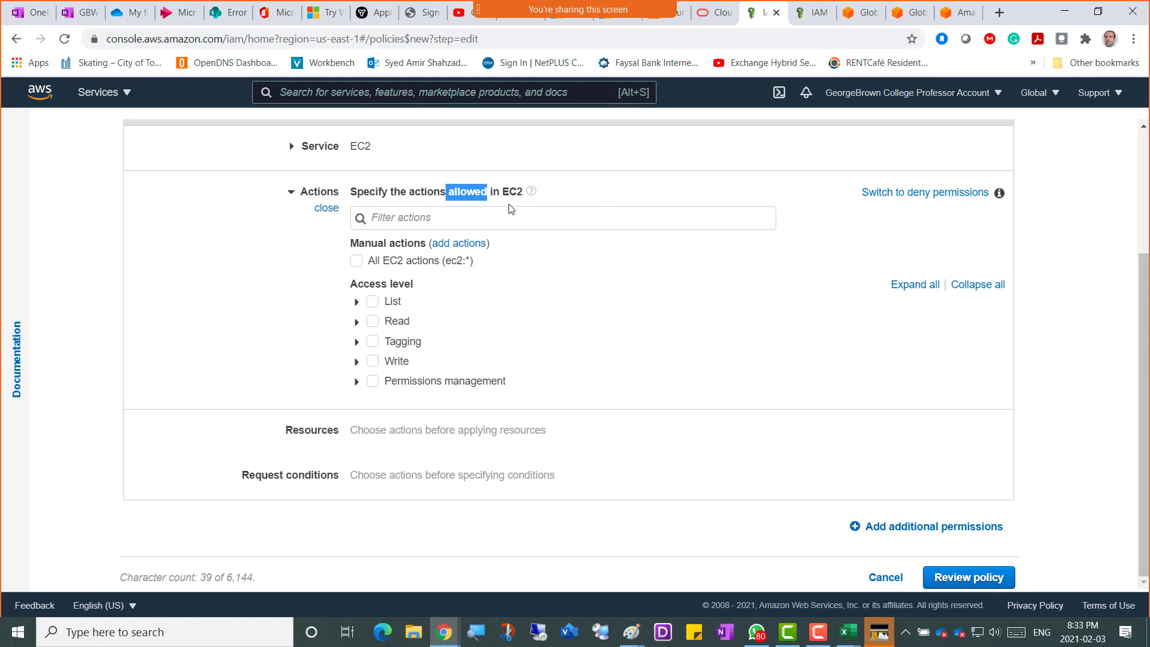
{"action": "left_click", "coordinate": [415, 191]}
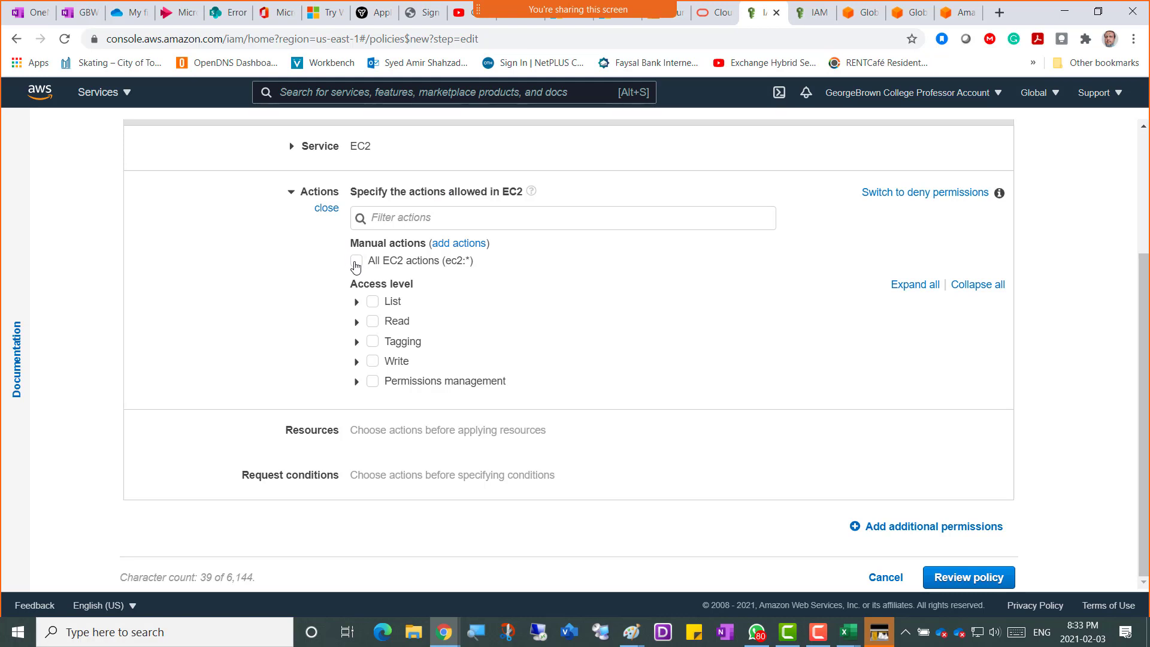
{"action": "left_click", "coordinate": [356, 262]}
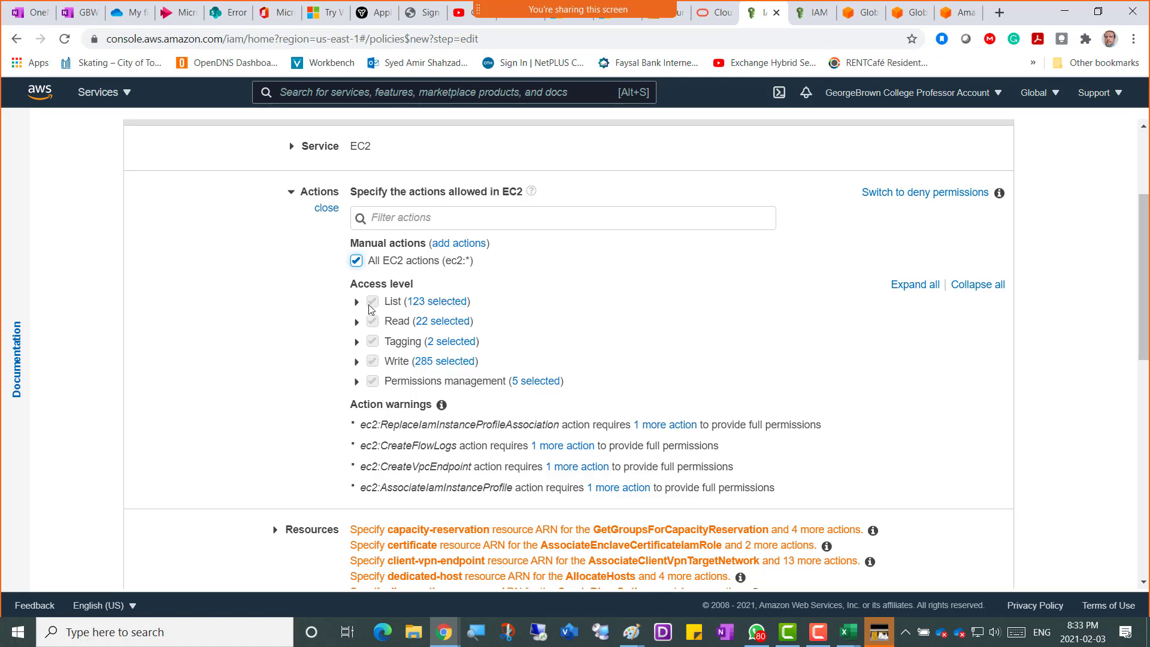
{"action": "left_click_drag", "start_coordinate": [366, 285], "coordinate": [399, 285]}
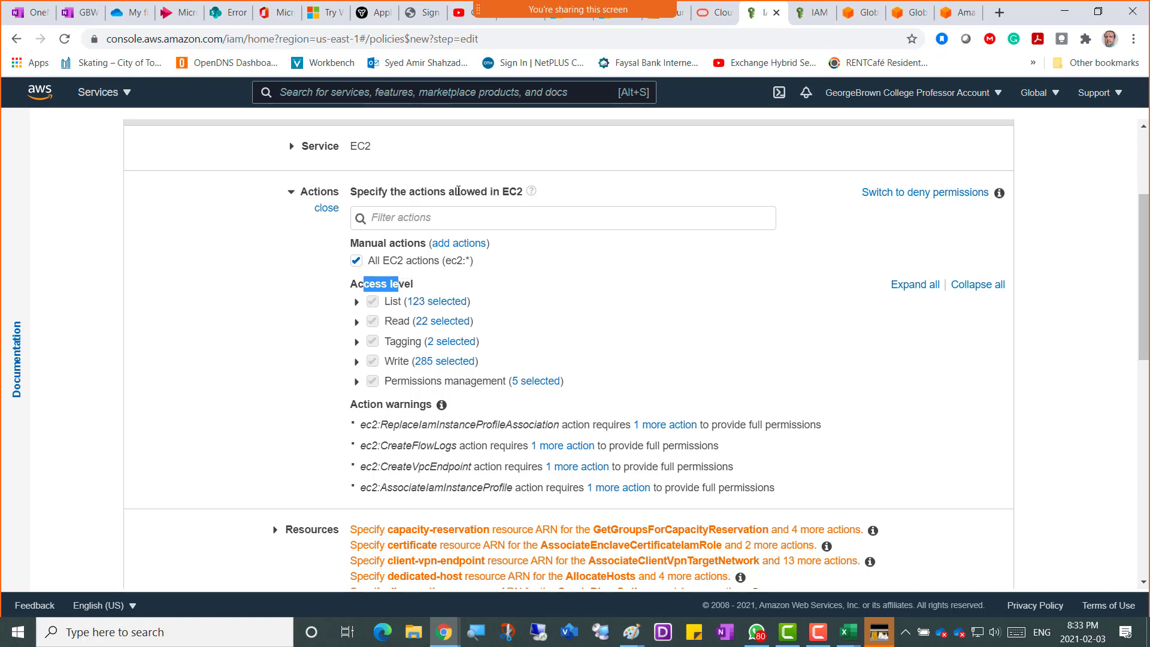
{"action": "left_click_drag", "start_coordinate": [446, 191], "coordinate": [523, 192]}
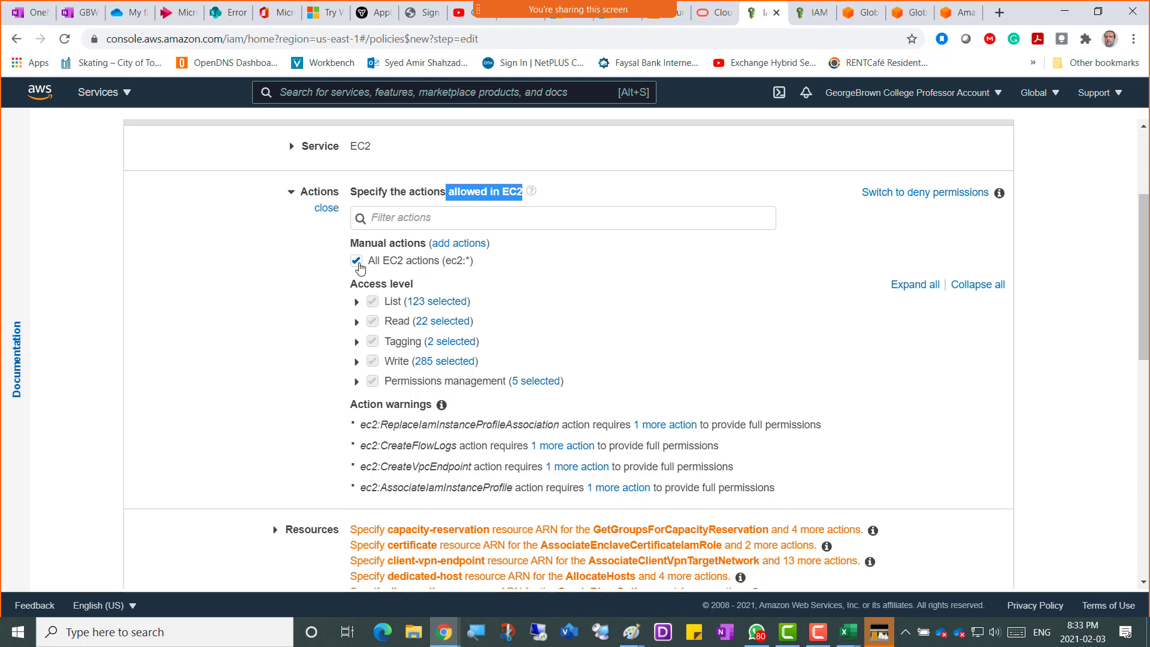
{"action": "left_click", "coordinate": [357, 263]}
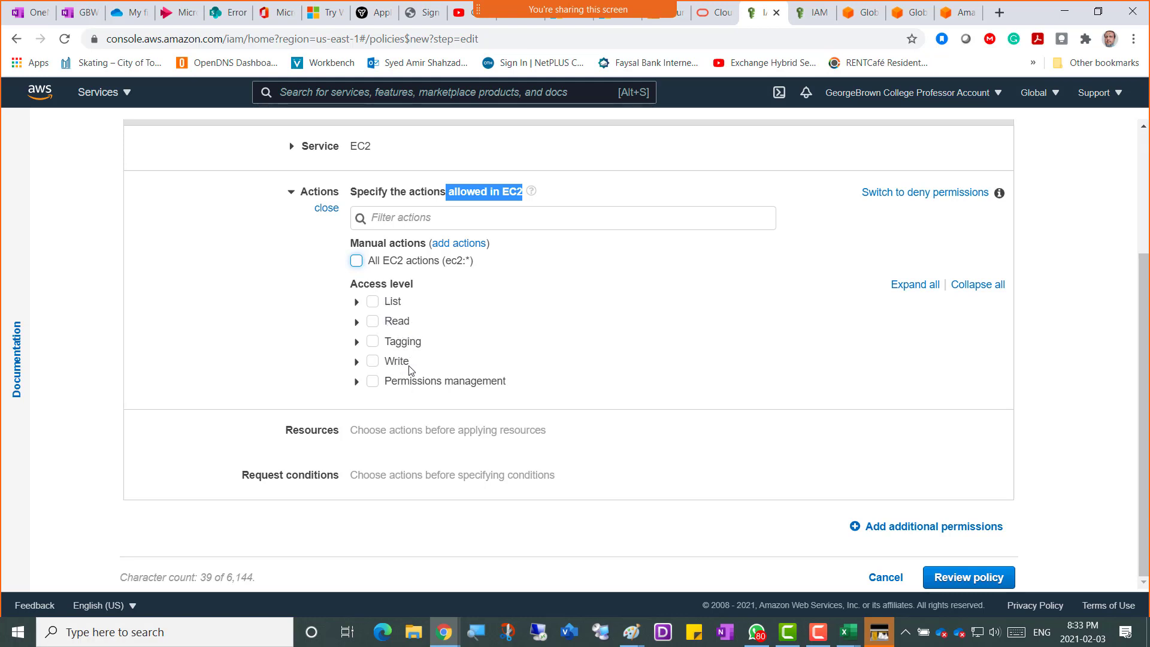
{"action": "left_click", "coordinate": [359, 307]}
{"action": "left_click", "coordinate": [357, 302]}
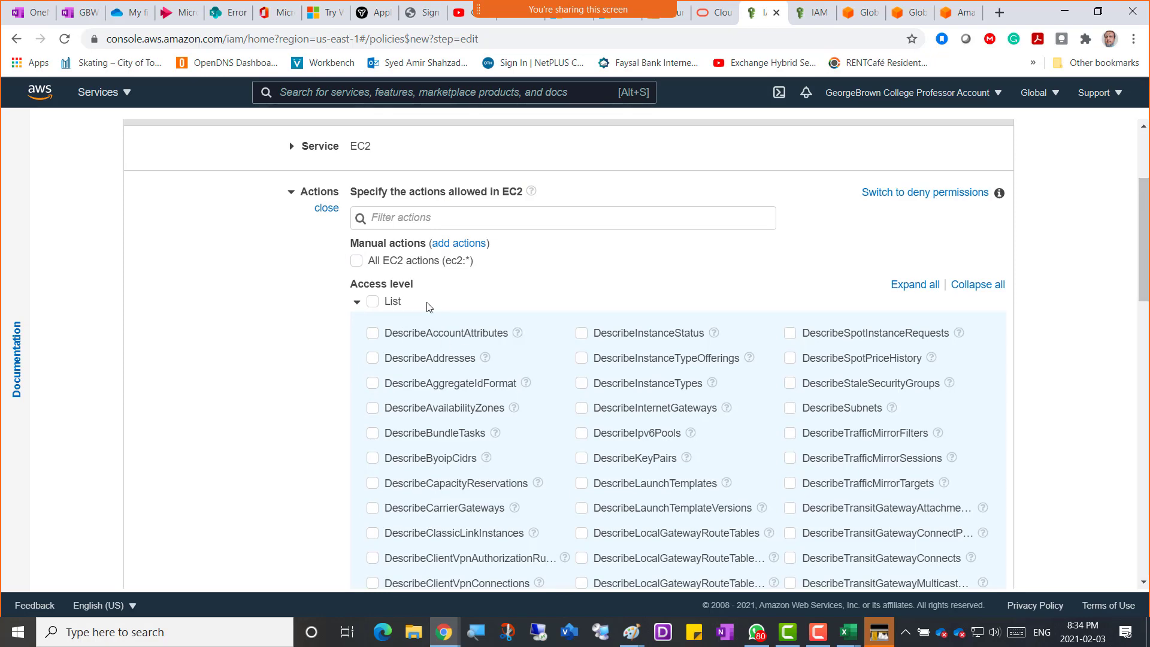
{"action": "scroll", "coordinate": [470, 446], "scroll_direction": "down", "scroll_amount": 5}
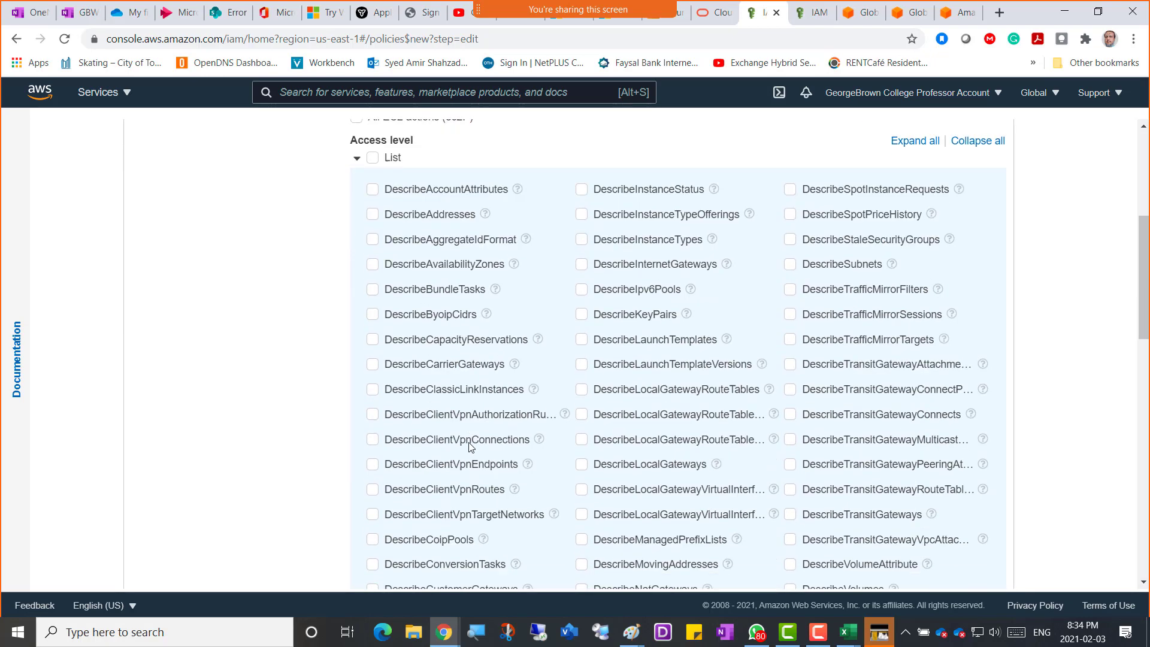
{"action": "scroll", "coordinate": [470, 446], "scroll_direction": "down", "scroll_amount": 6}
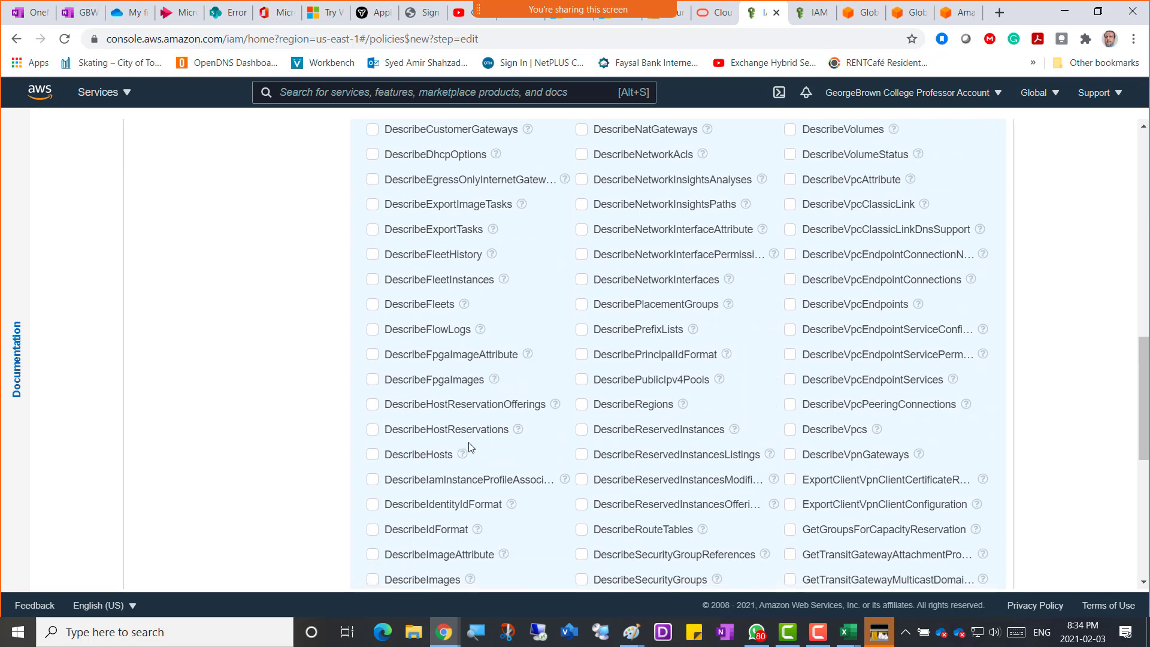
{"action": "scroll", "coordinate": [469, 446], "scroll_direction": "down", "scroll_amount": 3}
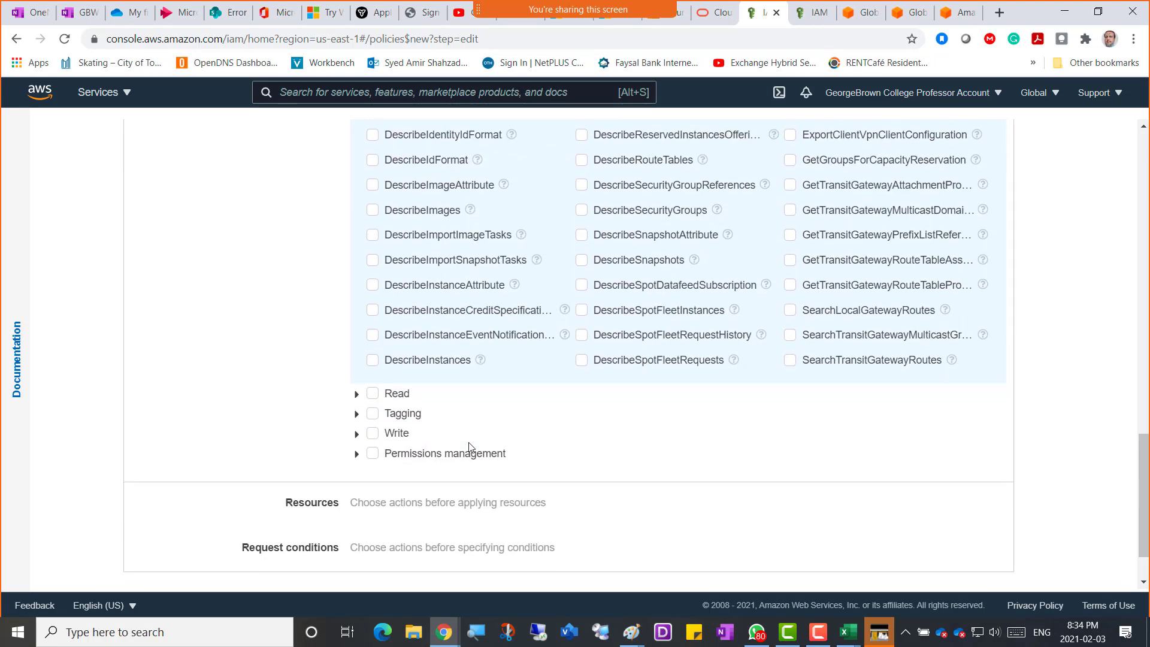
{"action": "scroll", "coordinate": [468, 446], "scroll_direction": "up", "scroll_amount": 5}
{"action": "scroll", "coordinate": [470, 446], "scroll_direction": "up", "scroll_amount": 6}
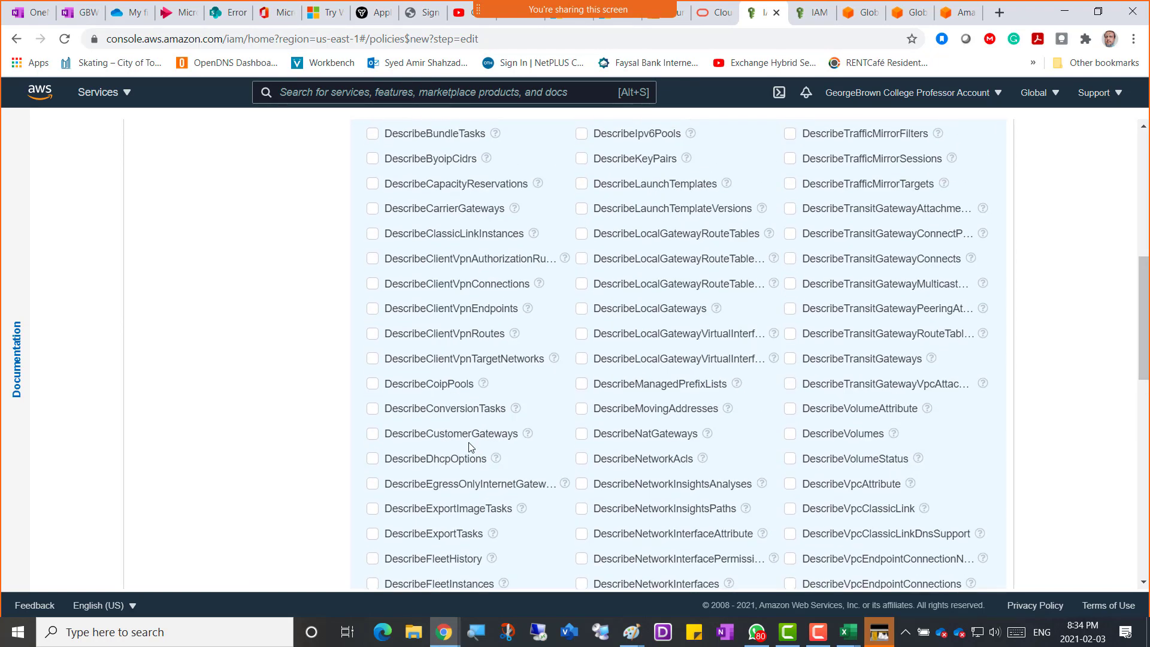
{"action": "scroll", "coordinate": [469, 447], "scroll_direction": "up", "scroll_amount": 1}
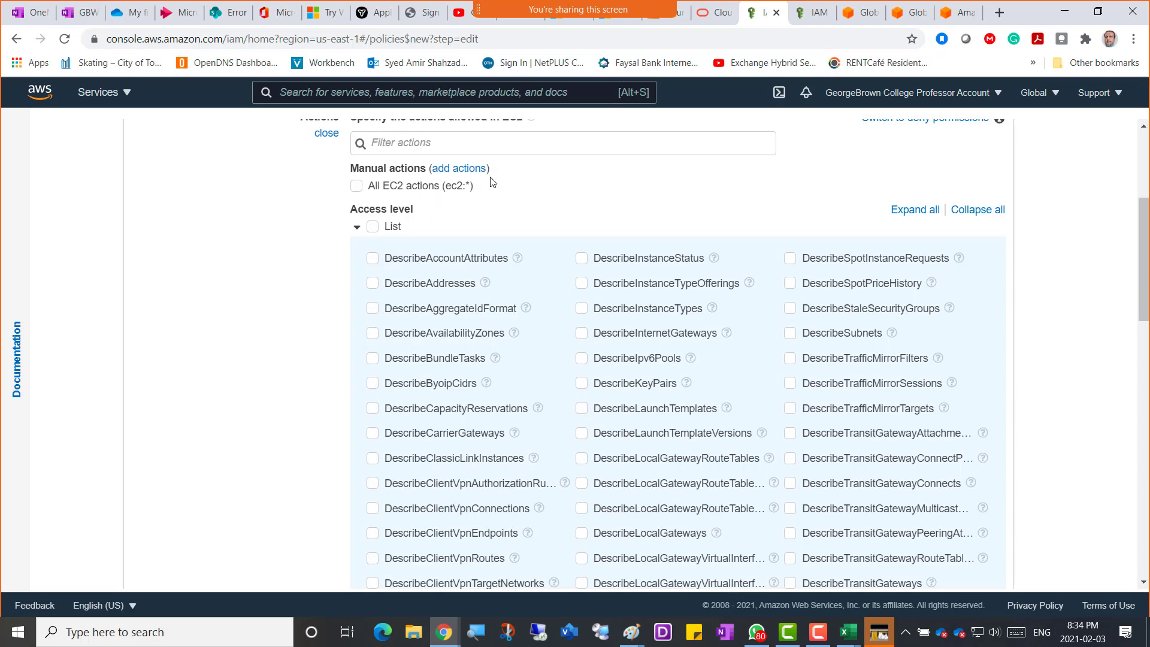
{"action": "scroll", "coordinate": [489, 175], "scroll_direction": "up", "scroll_amount": 1}
{"action": "scroll", "coordinate": [344, 275], "scroll_direction": "down", "scroll_amount": 3}
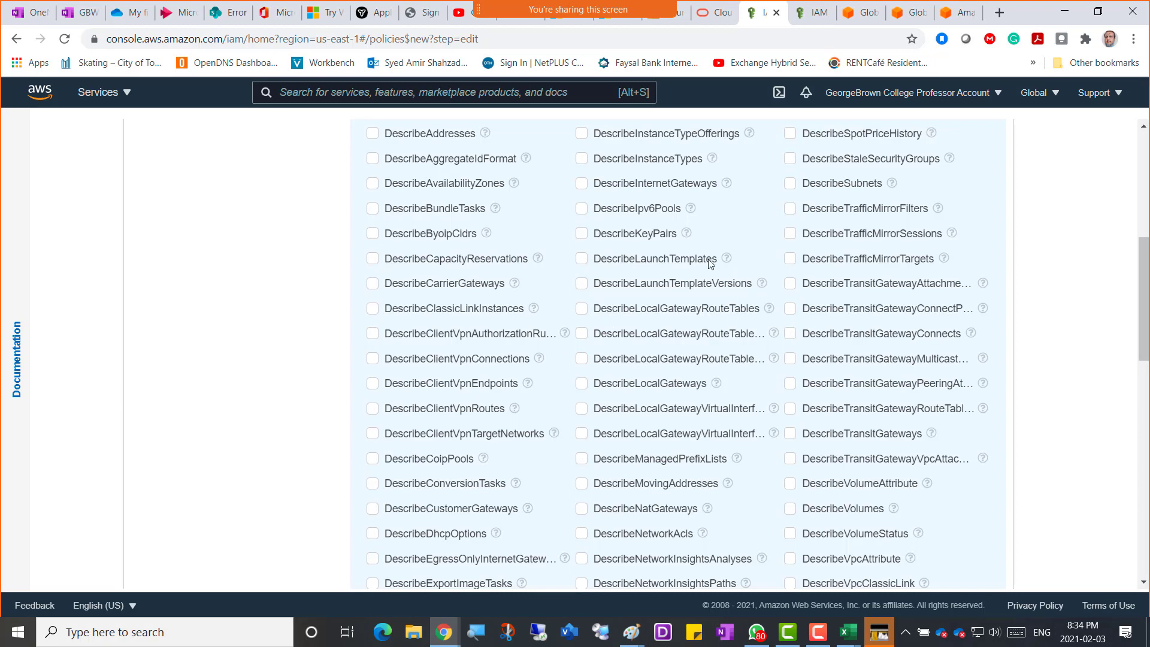
{"action": "scroll", "coordinate": [466, 338], "scroll_direction": "up", "scroll_amount": 2}
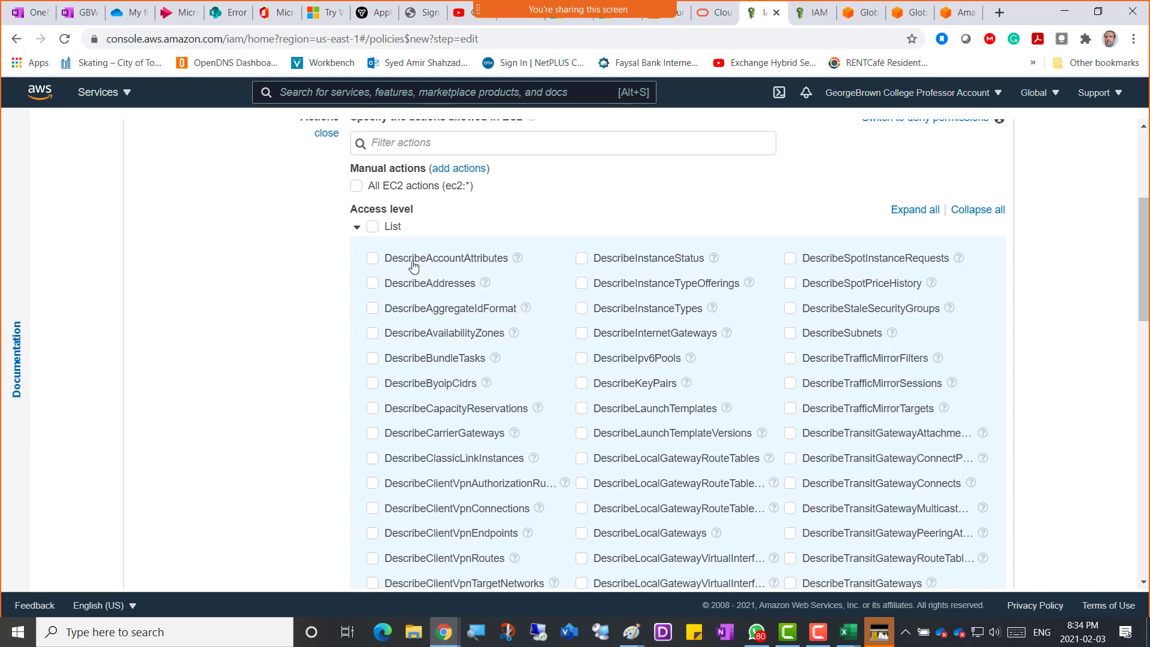
Show the documentation for DescribeAccountAttributes and highlight its description of describing the account's attributes.
{"action": "left_click", "coordinate": [517, 260]}
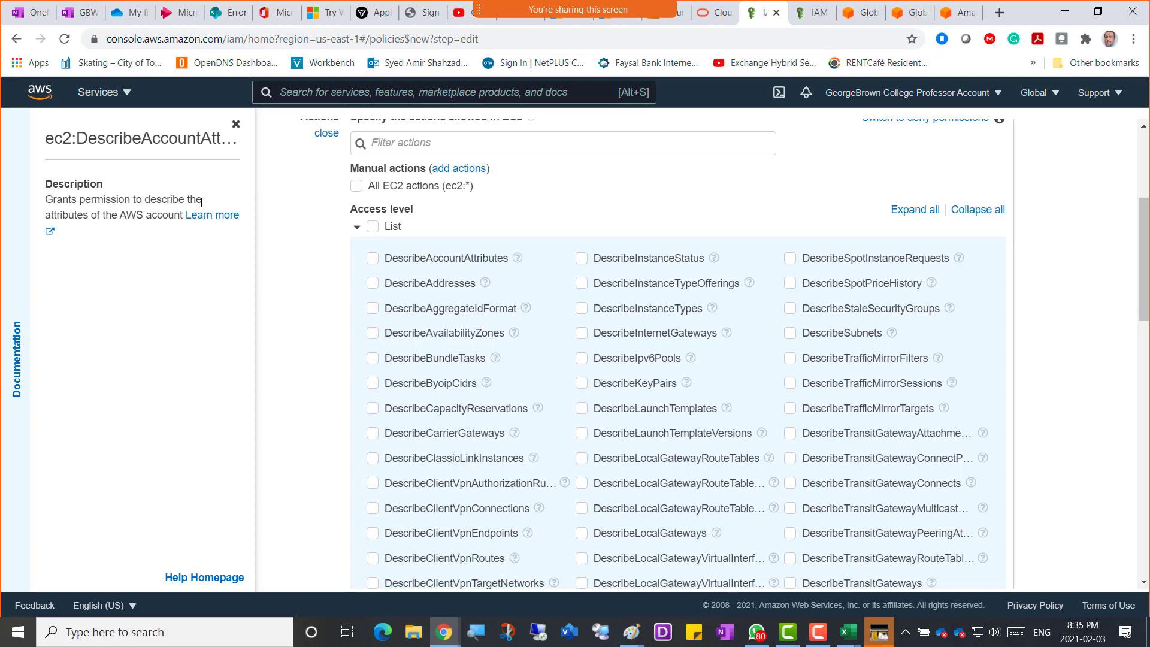
{"action": "mouse_move", "coordinate": [152, 201]}
{"action": "left_mouse_down"}
{"action": "mouse_move", "coordinate": [80, 215]}
{"action": "mouse_move", "coordinate": [153, 232]}
{"action": "mouse_move", "coordinate": [158, 219]}
{"action": "left_mouse_up"}
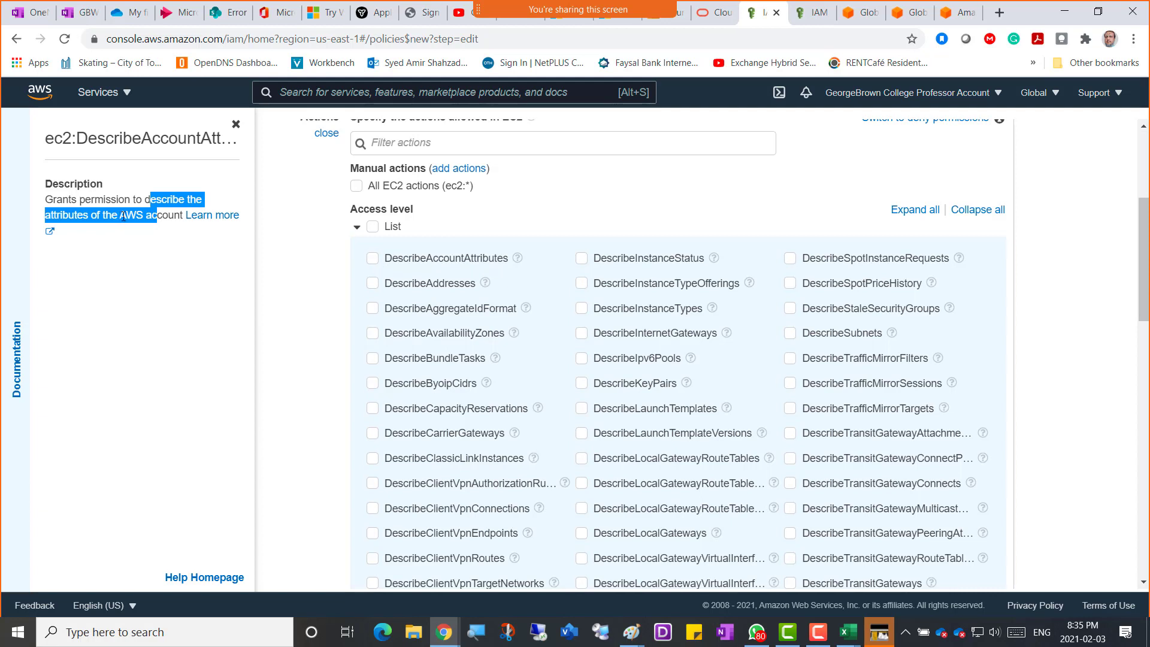
{"action": "left_click", "coordinate": [62, 201]}
{"action": "left_click_drag", "start_coordinate": [47, 199], "coordinate": [157, 219]}
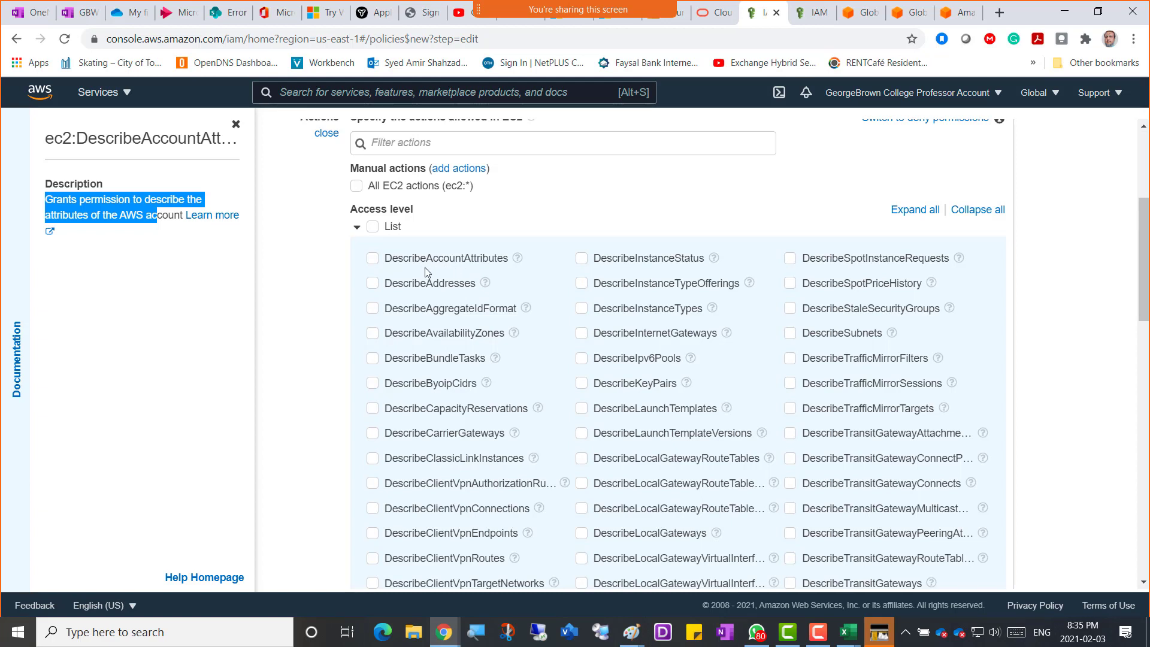
Read the DescribeAccountAttributes API reference in AWS Documentation, then return to the IAM policy editor.
{"action": "left_click", "coordinate": [210, 217]}
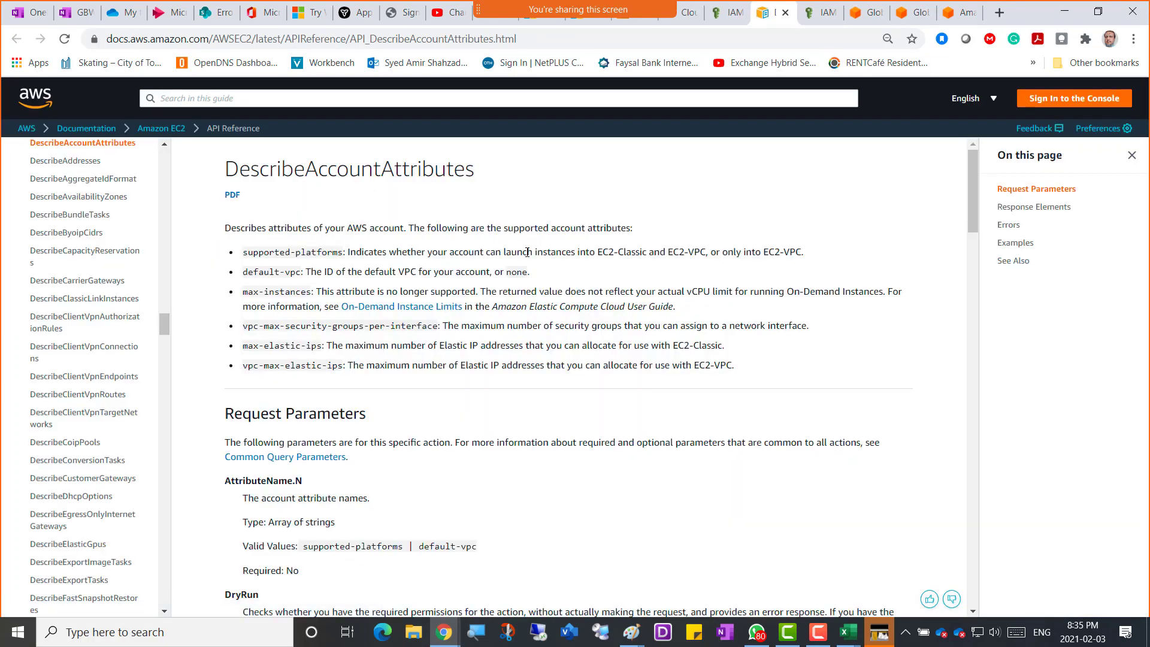
{"action": "scroll", "coordinate": [527, 252], "scroll_direction": "down", "scroll_amount": 15}
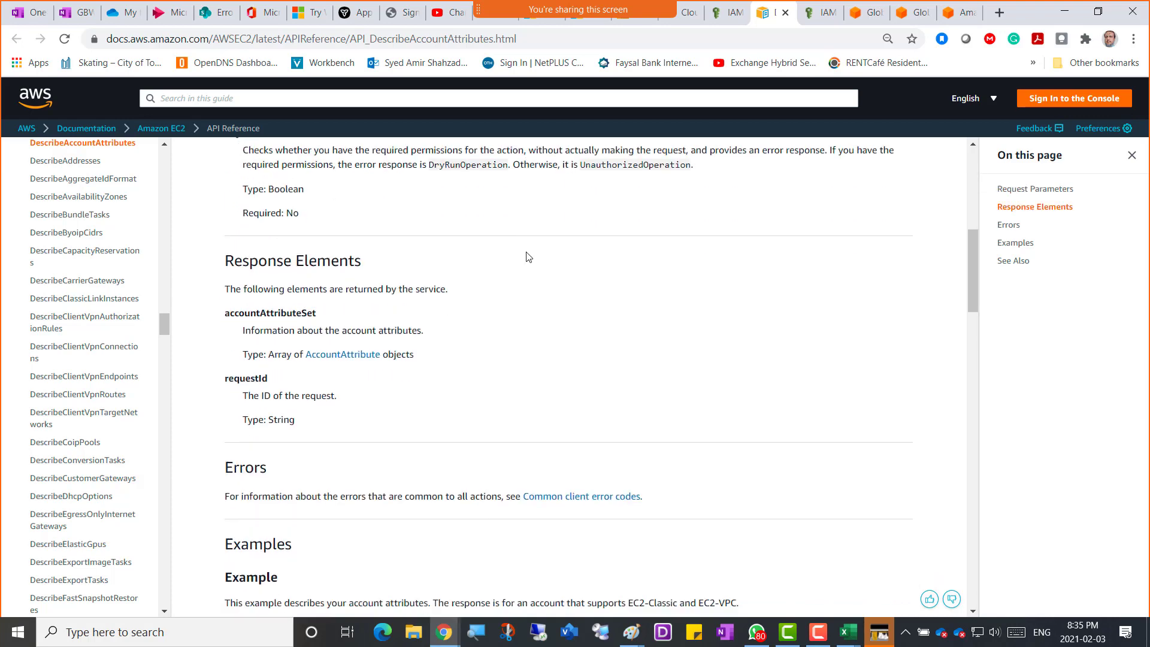
{"action": "scroll", "coordinate": [527, 256], "scroll_direction": "down", "scroll_amount": 12}
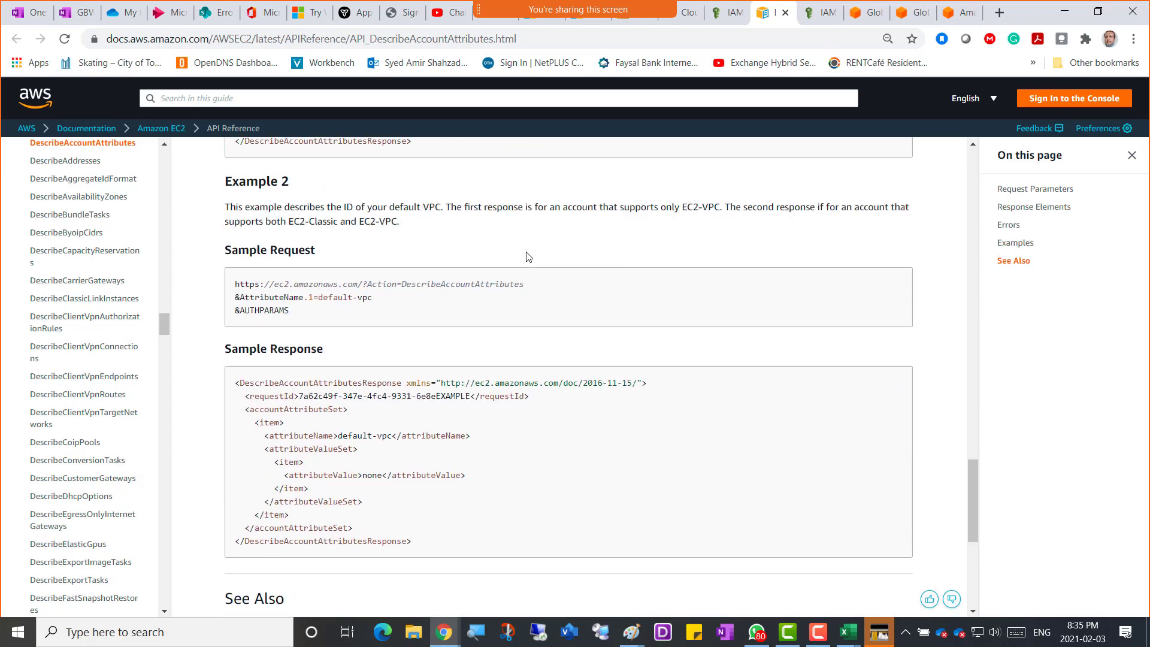
{"action": "scroll", "coordinate": [529, 256], "scroll_direction": "down", "scroll_amount": 4}
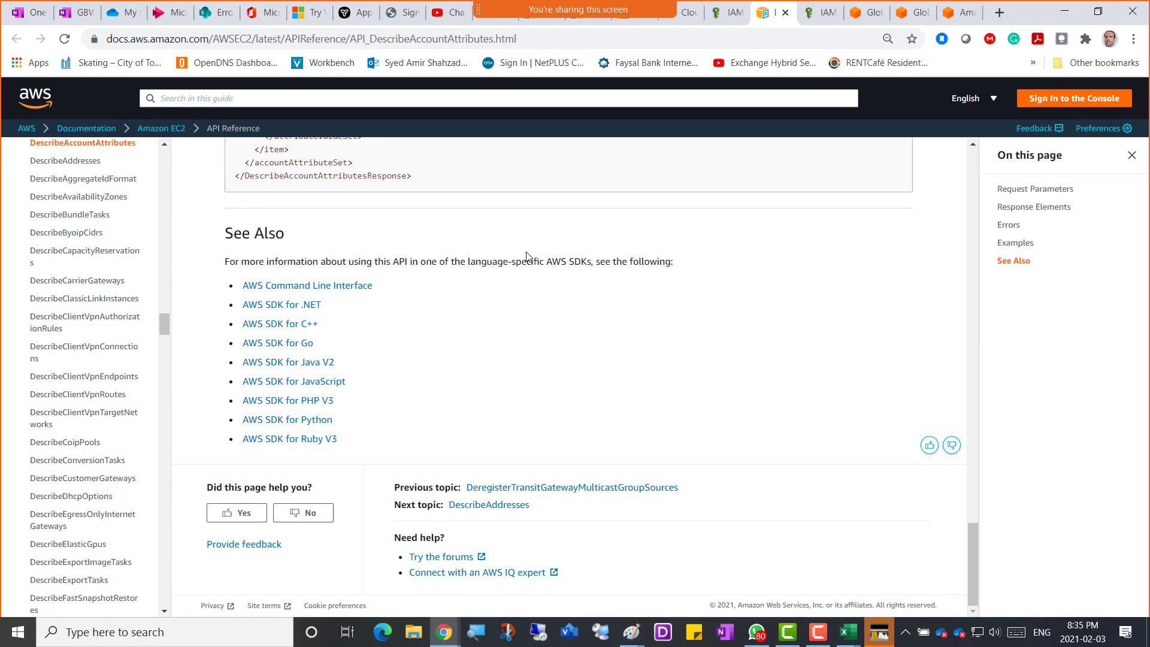
{"action": "scroll", "coordinate": [527, 256], "scroll_direction": "up", "scroll_amount": 20}
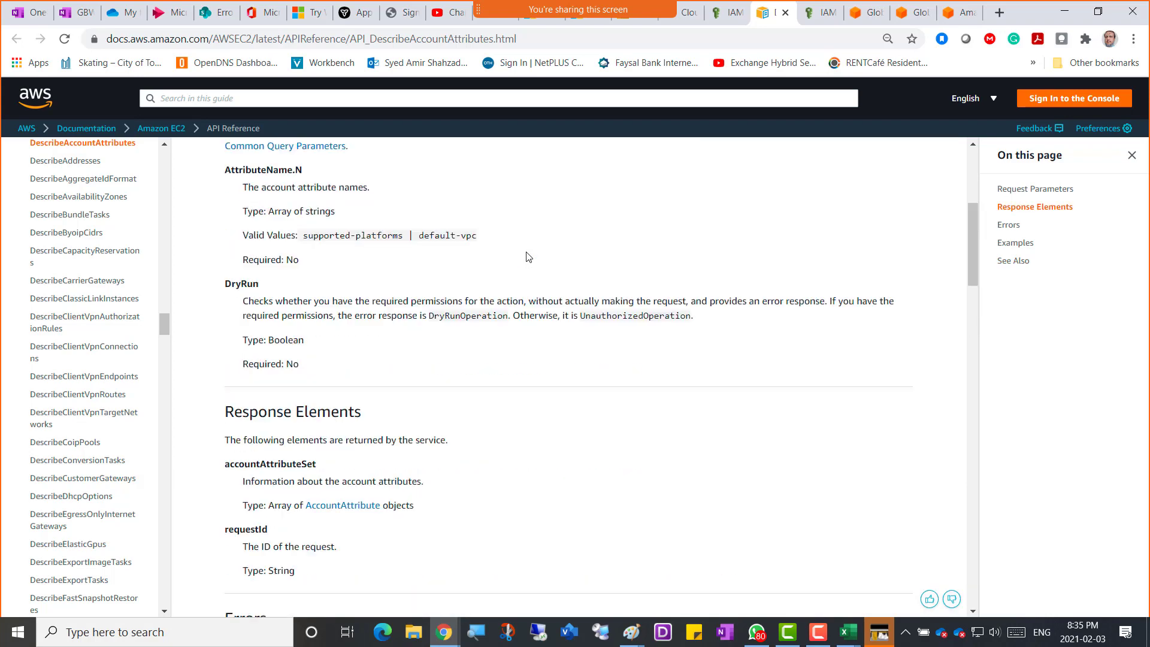
{"action": "scroll", "coordinate": [527, 256], "scroll_direction": "up", "scroll_amount": 4}
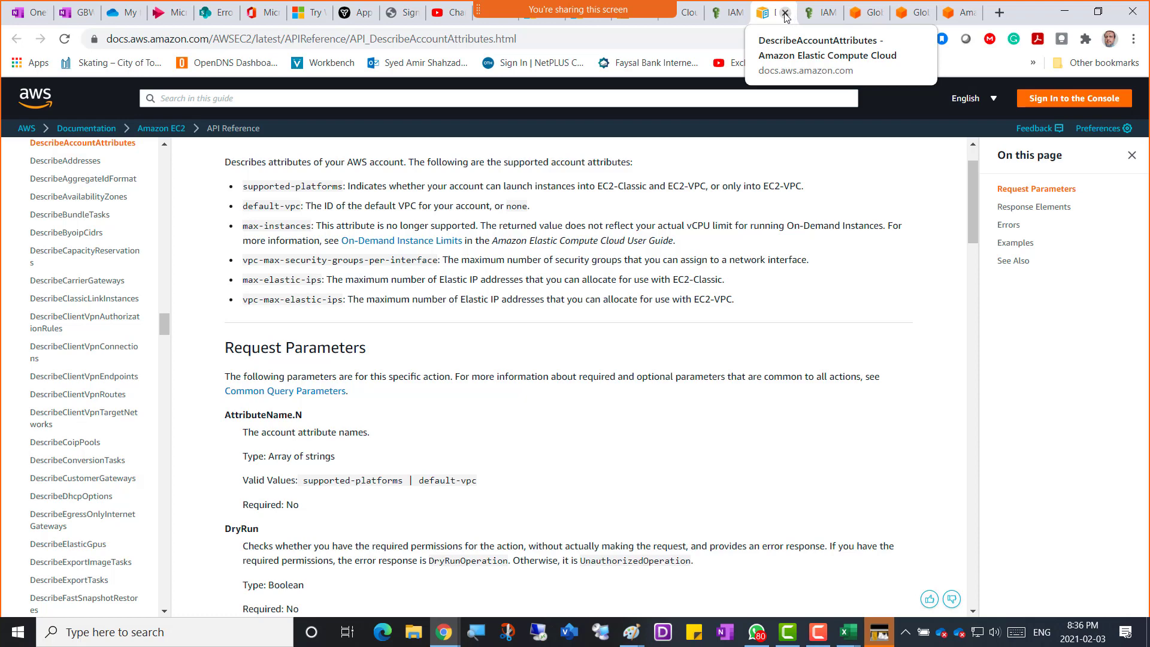
{"action": "left_click", "coordinate": [726, 16]}
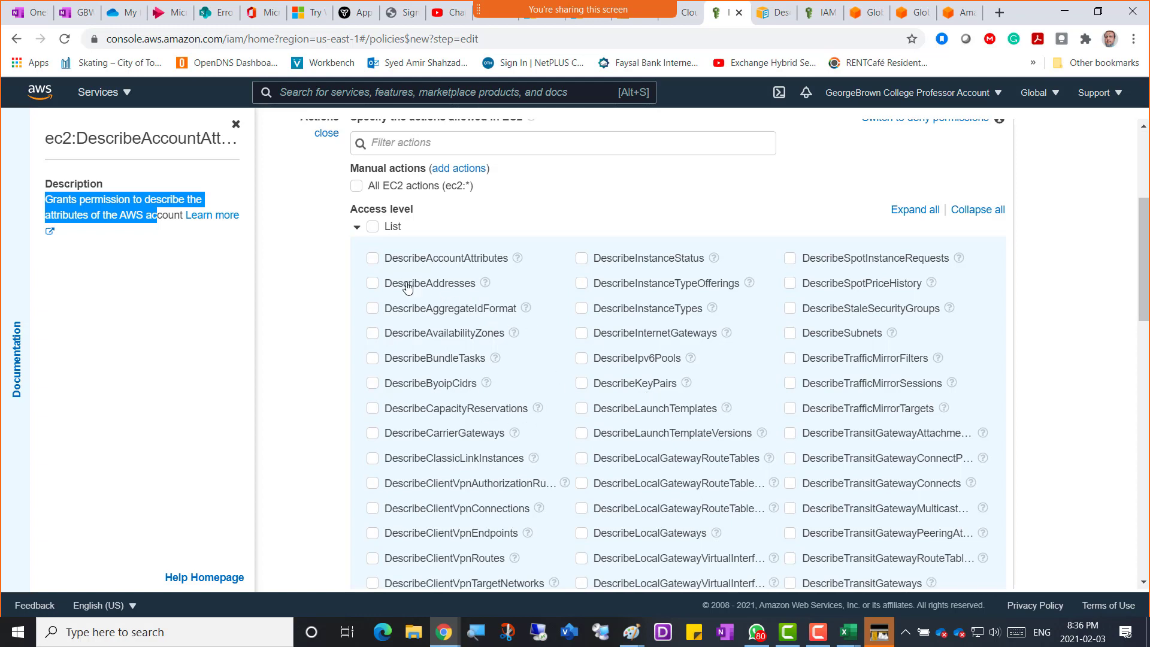
Allow DescribeAccountAttributes under List, highlight 'allowed' in the heading, then collapse the List group.
{"action": "left_click", "coordinate": [373, 258]}
{"action": "scroll", "coordinate": [631, 244], "scroll_direction": "up", "scroll_amount": 3}
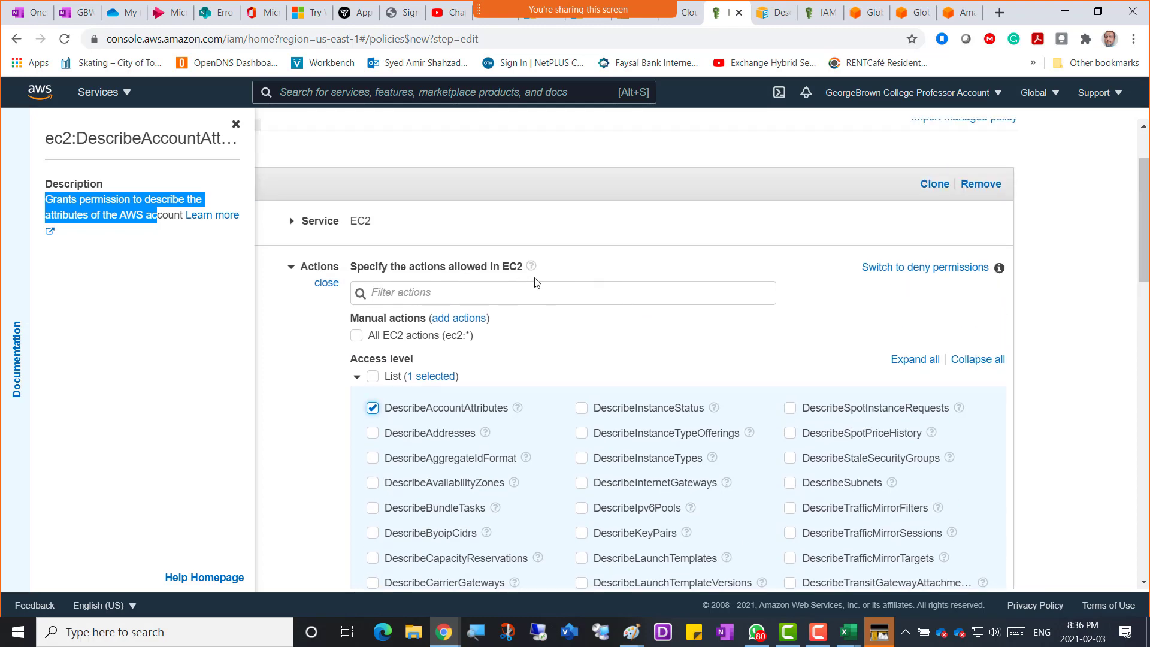
{"action": "scroll", "coordinate": [568, 375], "scroll_direction": "down", "scroll_amount": 3}
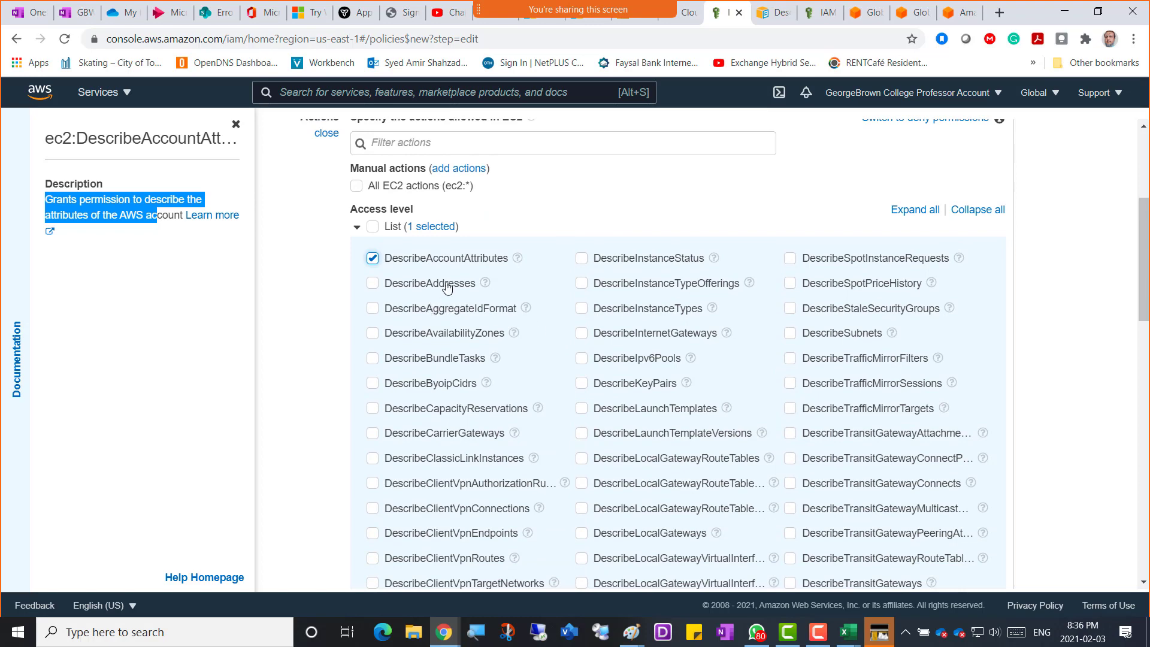
{"action": "scroll", "coordinate": [502, 311], "scroll_direction": "up", "scroll_amount": 3}
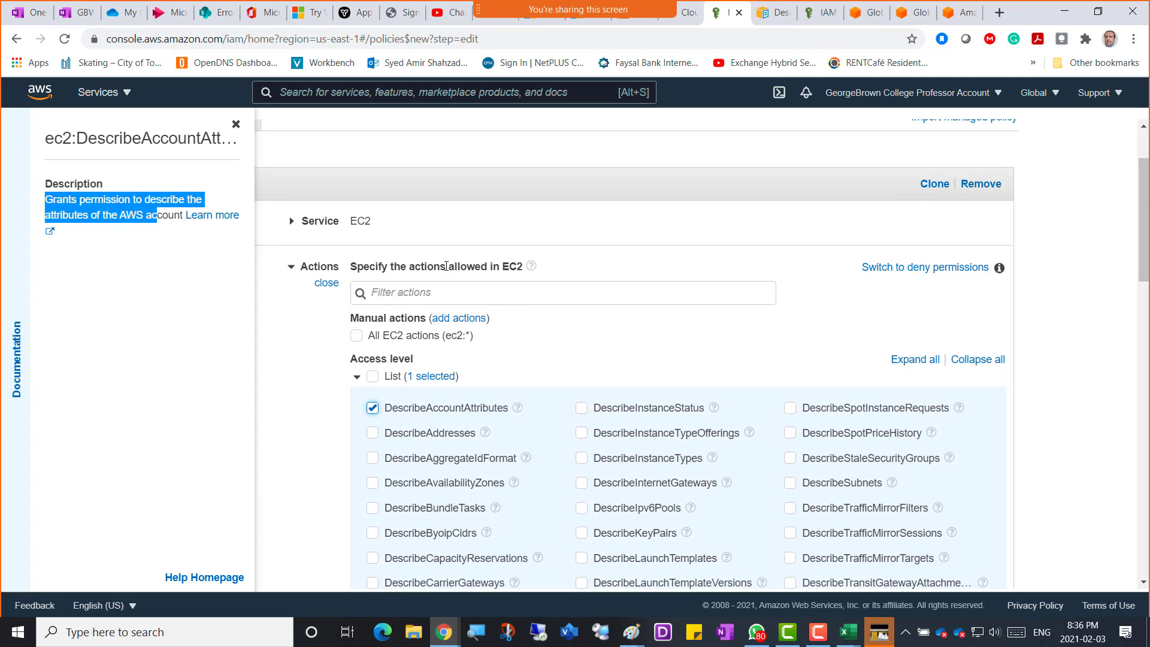
{"action": "left_click_drag", "start_coordinate": [446, 266], "coordinate": [480, 266]}
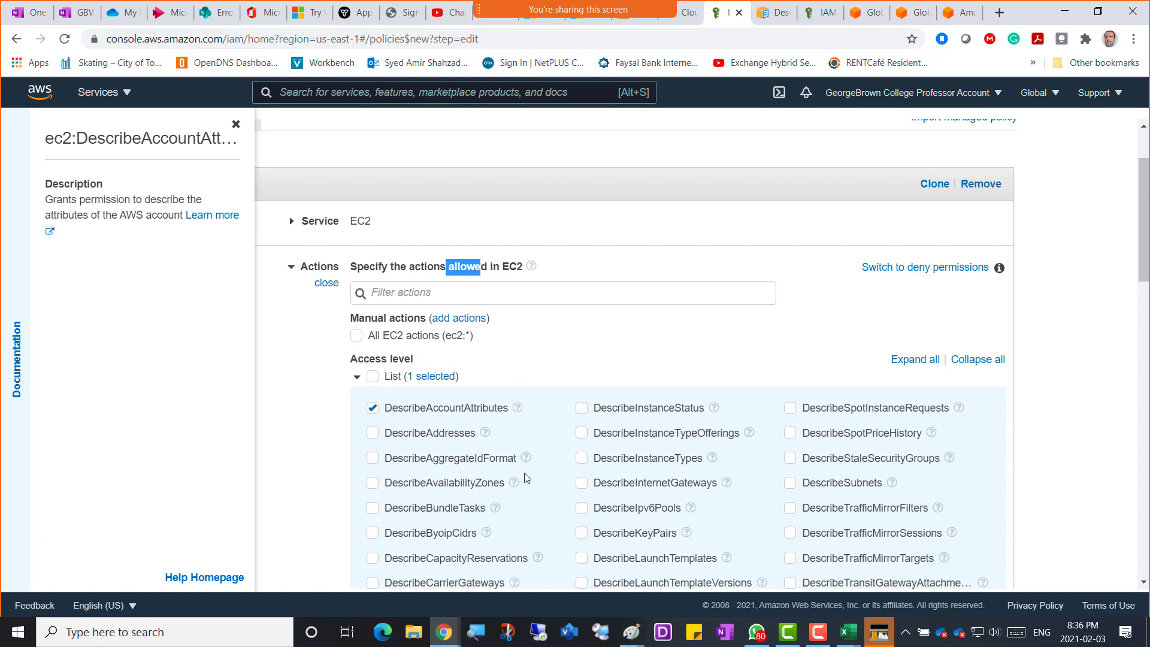
{"action": "scroll", "coordinate": [695, 464], "scroll_direction": "down", "scroll_amount": 6}
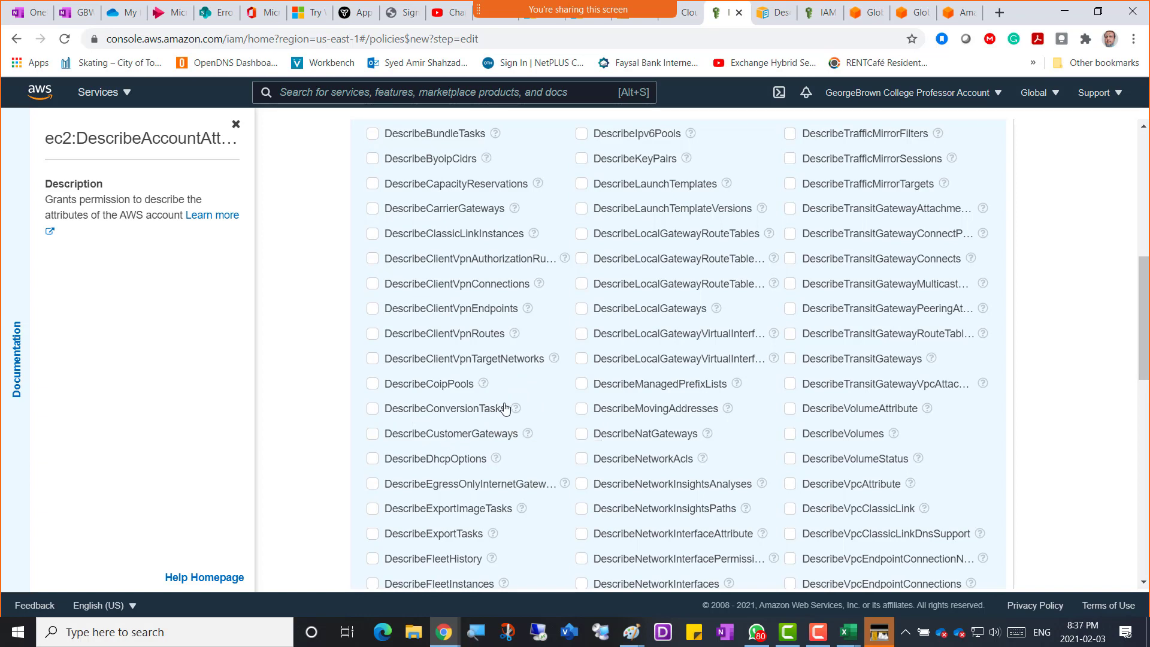
{"action": "scroll", "coordinate": [505, 408], "scroll_direction": "up", "scroll_amount": 1}
{"action": "scroll", "coordinate": [505, 408], "scroll_direction": "up", "scroll_amount": 6}
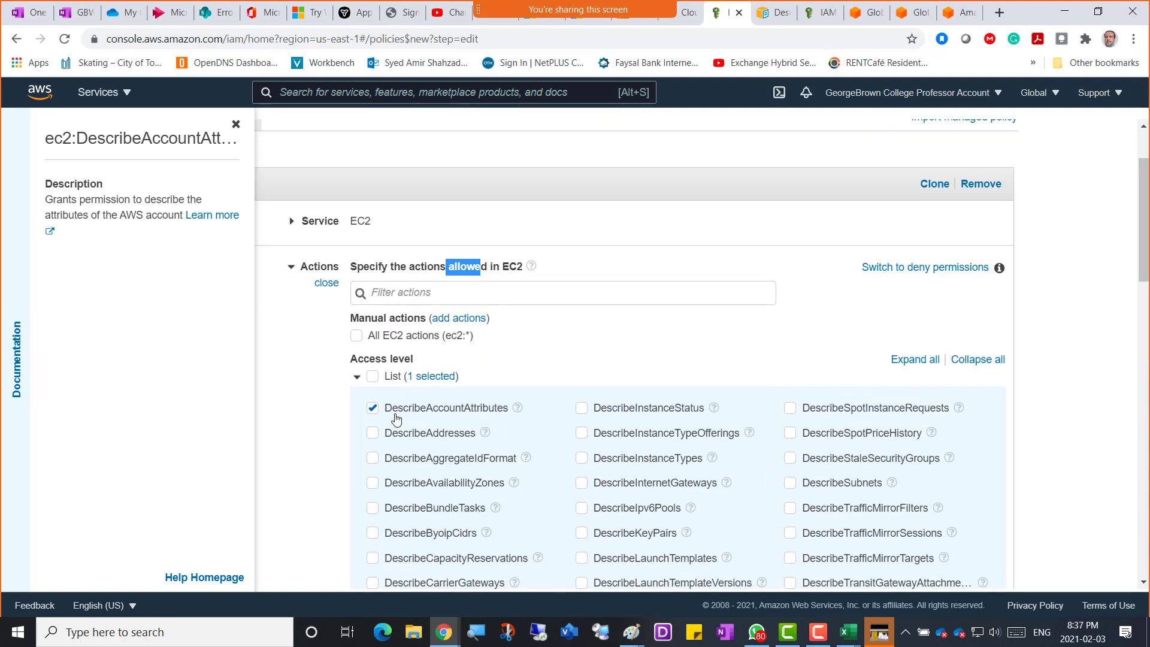
{"action": "left_click", "coordinate": [356, 377]}
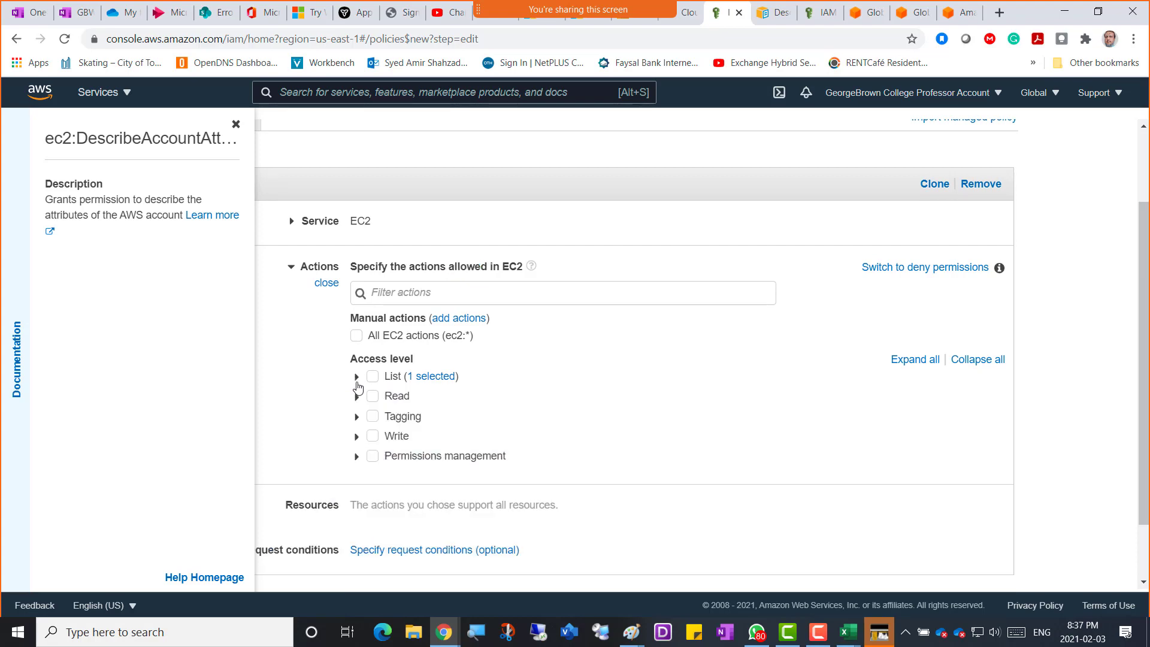
Expand the Read access level and allow the DescribeElasticGpus action.
{"action": "left_click", "coordinate": [356, 377]}
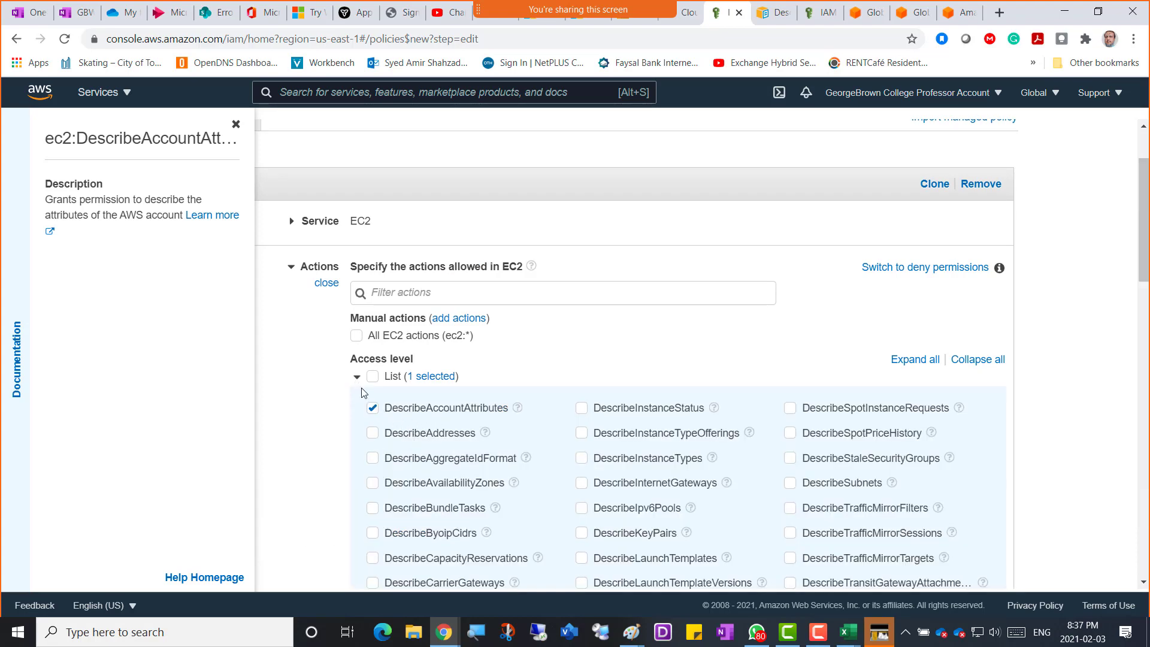
{"action": "left_click", "coordinate": [357, 377]}
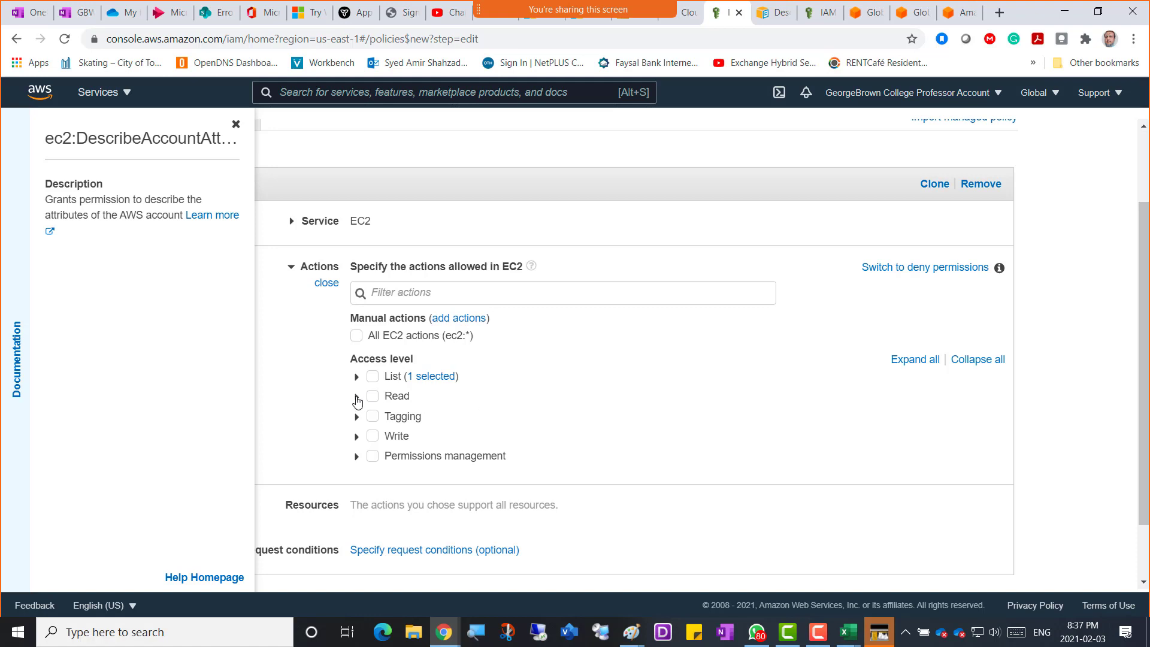
{"action": "left_click", "coordinate": [356, 397]}
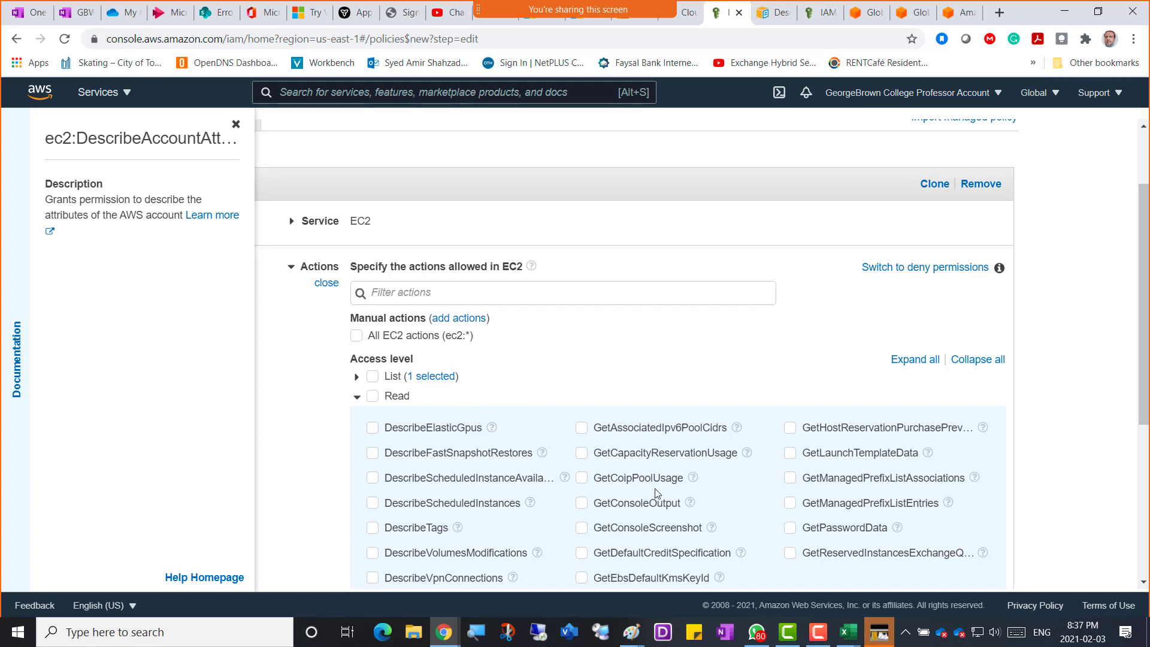
{"action": "scroll", "coordinate": [657, 492], "scroll_direction": "down", "scroll_amount": 4}
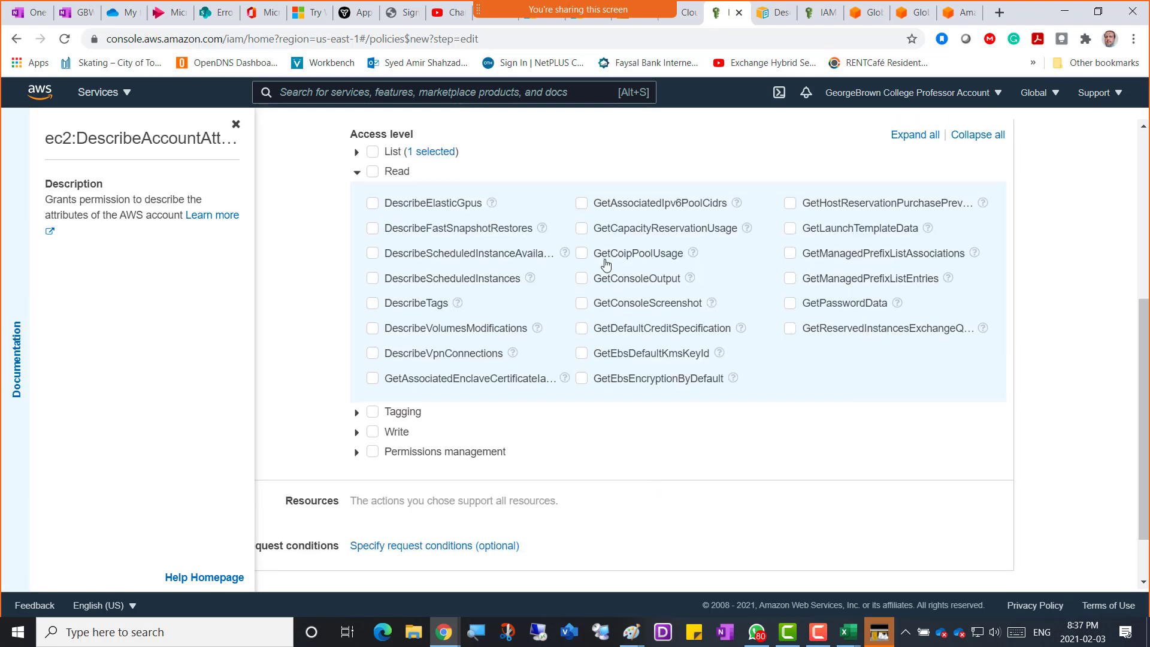
{"action": "scroll", "coordinate": [596, 210], "scroll_direction": "up", "scroll_amount": 3}
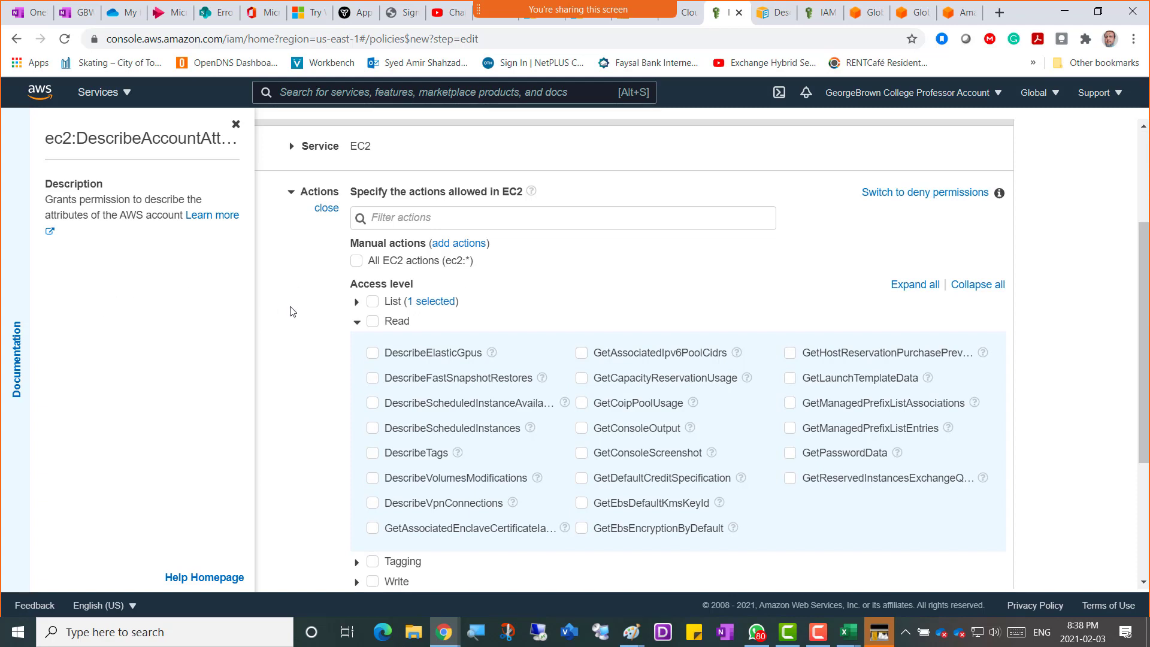
{"action": "left_click", "coordinate": [373, 355]}
Collapse Read, then select CreateTags under the Tagging access level and collapse Tagging.
{"action": "left_click", "coordinate": [356, 321]}
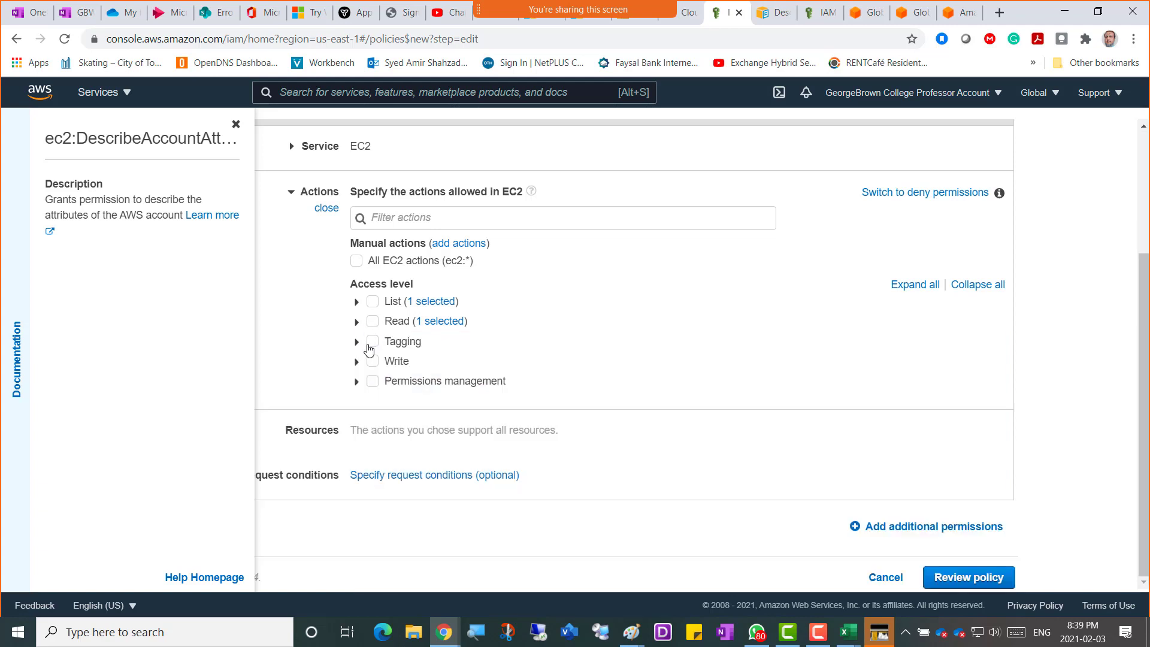
{"action": "left_click", "coordinate": [357, 342]}
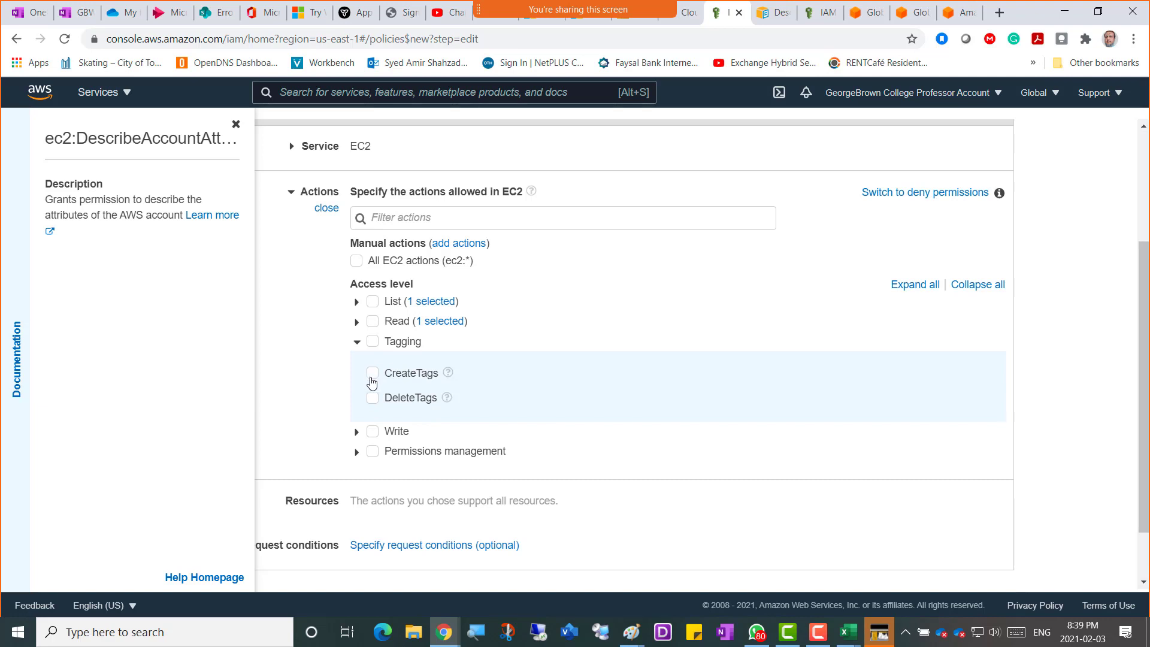
{"action": "left_click", "coordinate": [372, 374]}
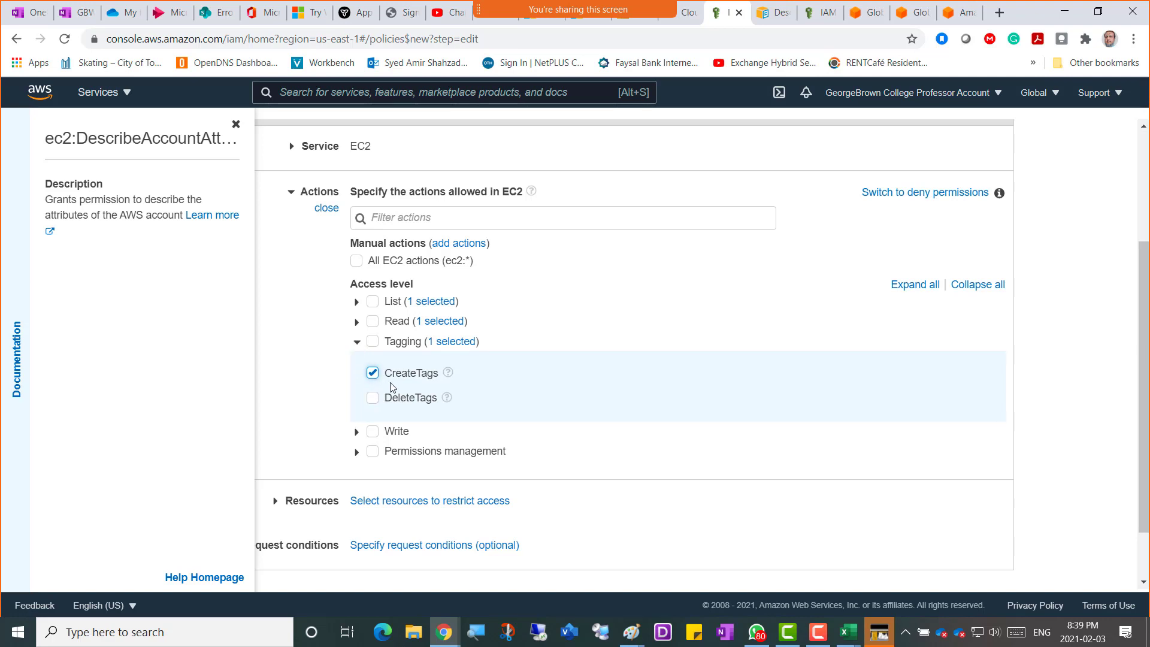
{"action": "left_click", "coordinate": [357, 343]}
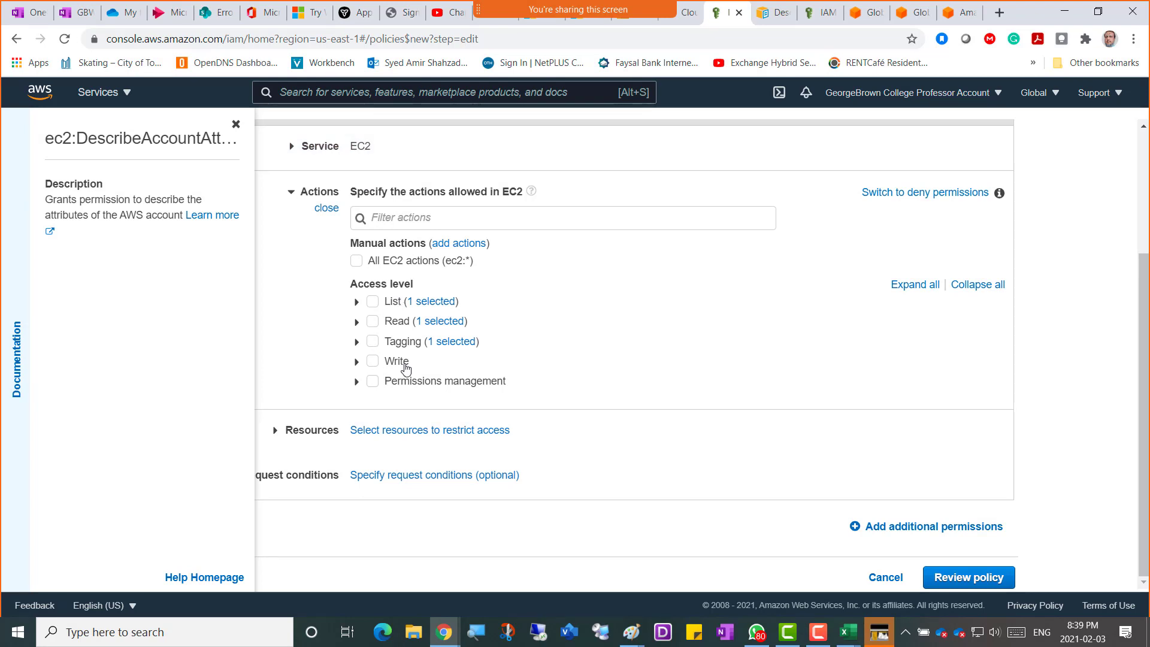
{"action": "left_click", "coordinate": [358, 362]}
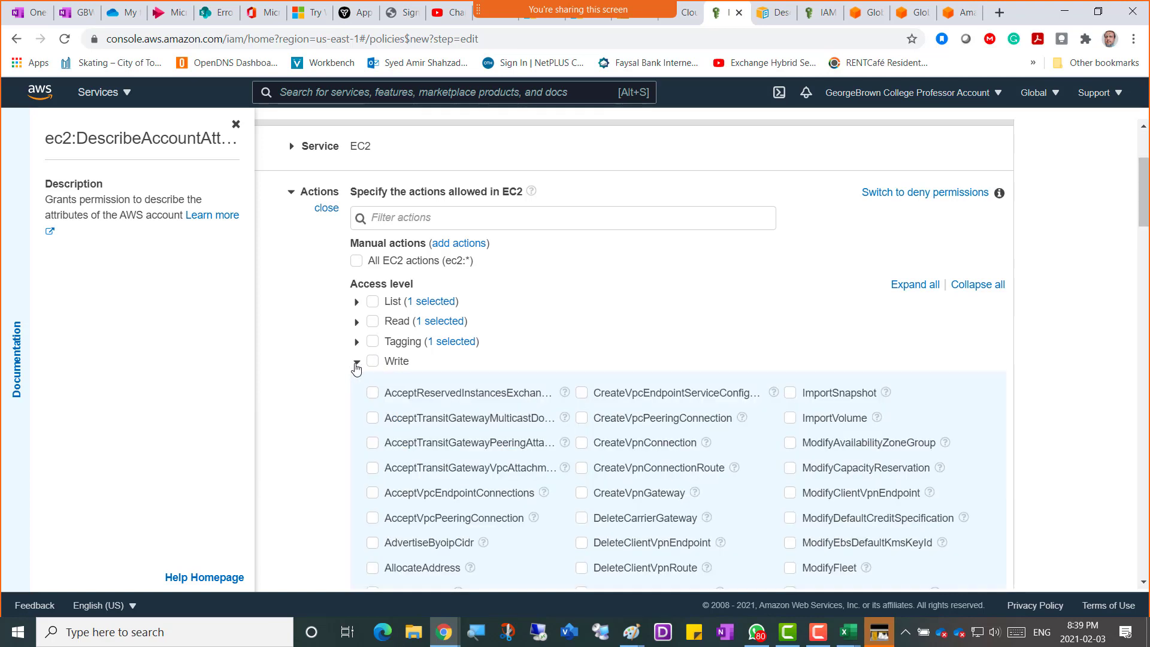
{"action": "scroll", "coordinate": [635, 350], "scroll_direction": "down", "scroll_amount": 2}
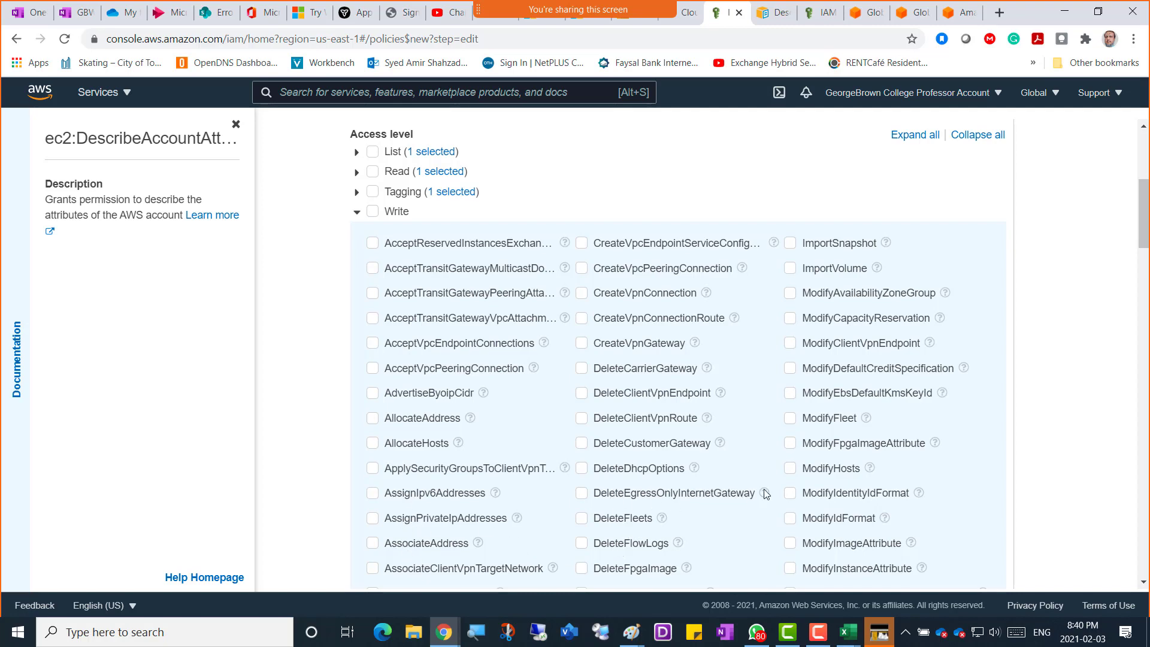
{"action": "scroll", "coordinate": [784, 491], "scroll_direction": "down", "scroll_amount": 5}
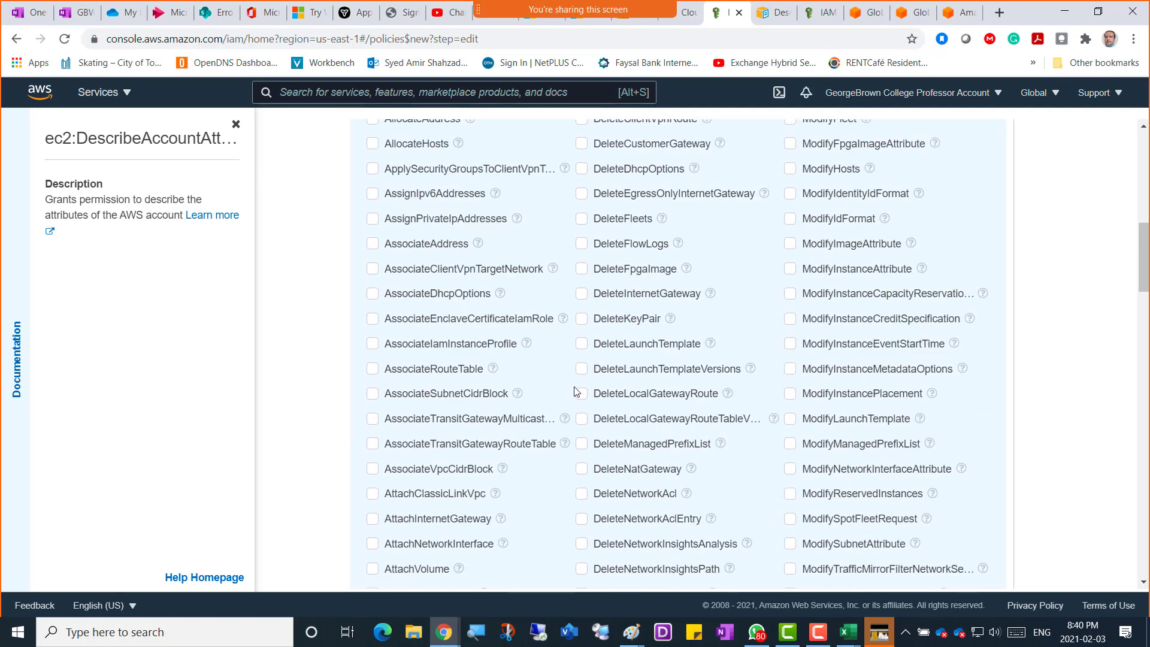
{"action": "scroll", "coordinate": [576, 393], "scroll_direction": "up", "scroll_amount": 5}
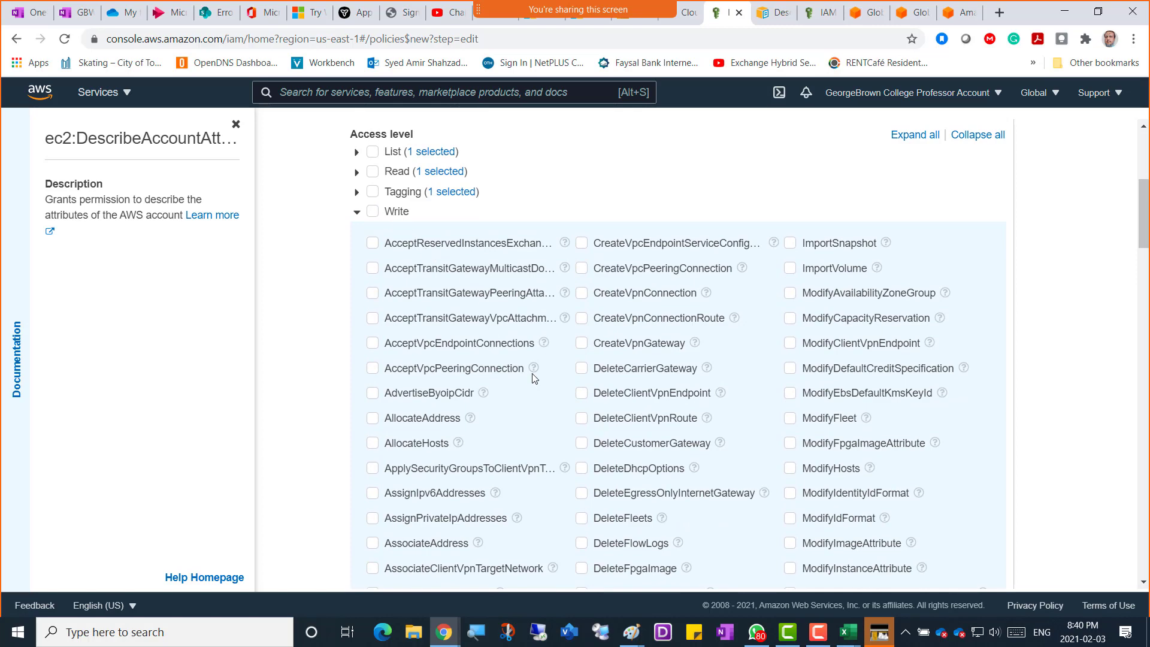
{"action": "scroll", "coordinate": [534, 377], "scroll_direction": "down", "scroll_amount": 7}
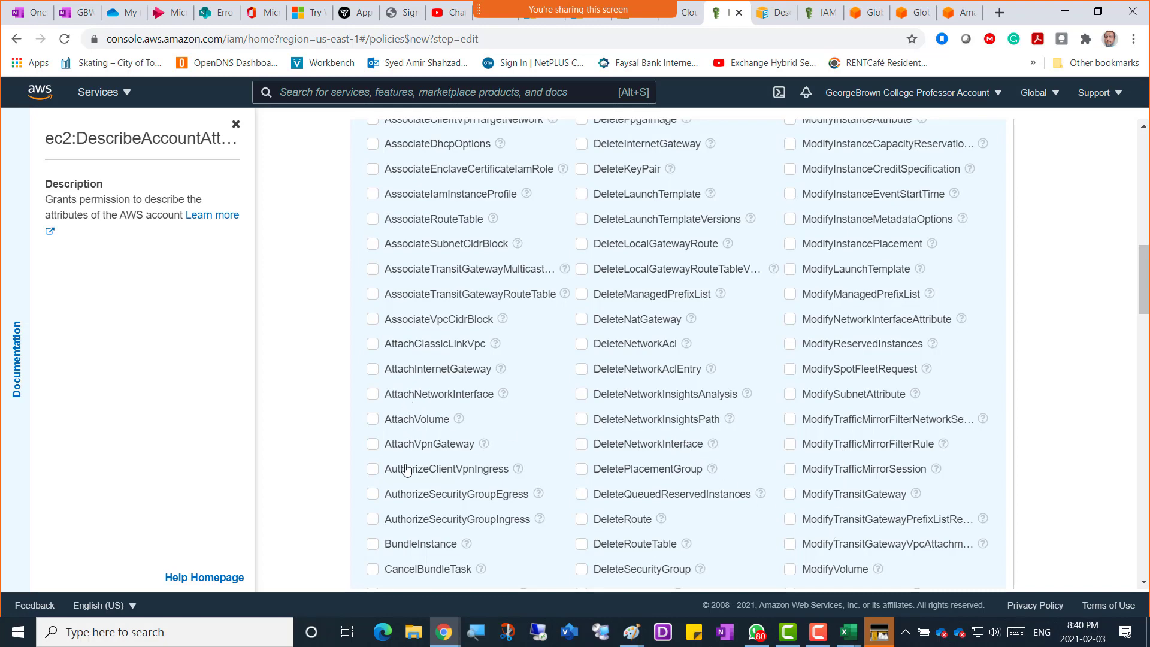
{"action": "scroll", "coordinate": [405, 469], "scroll_direction": "down", "scroll_amount": 3}
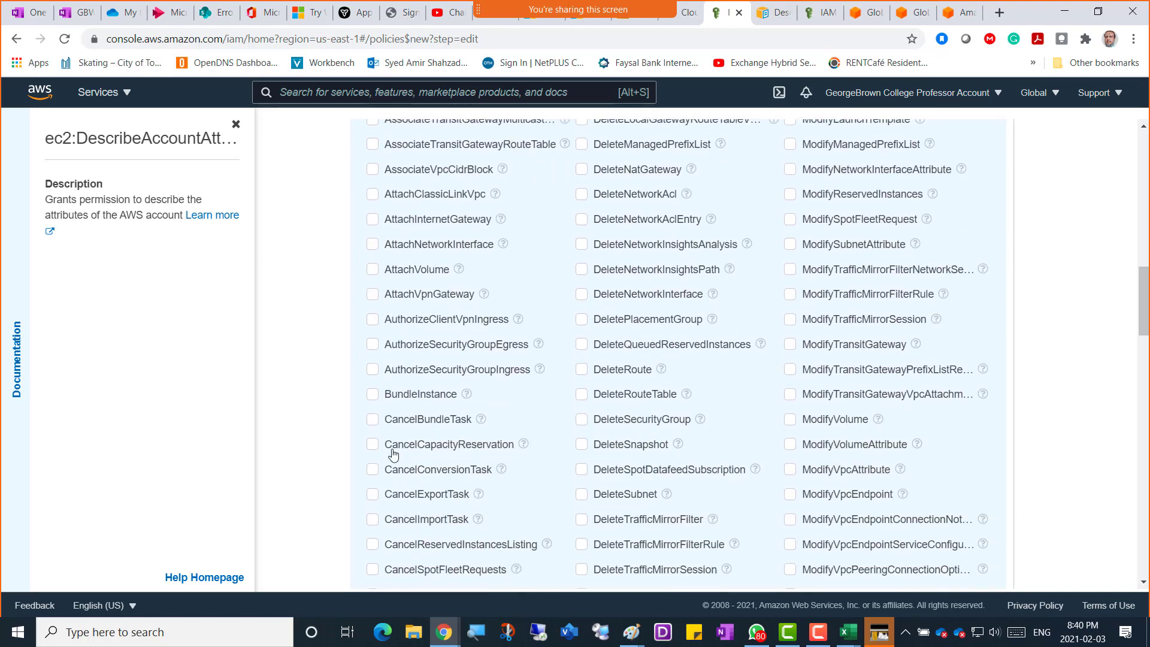
{"action": "scroll", "coordinate": [394, 455], "scroll_direction": "down", "scroll_amount": 1}
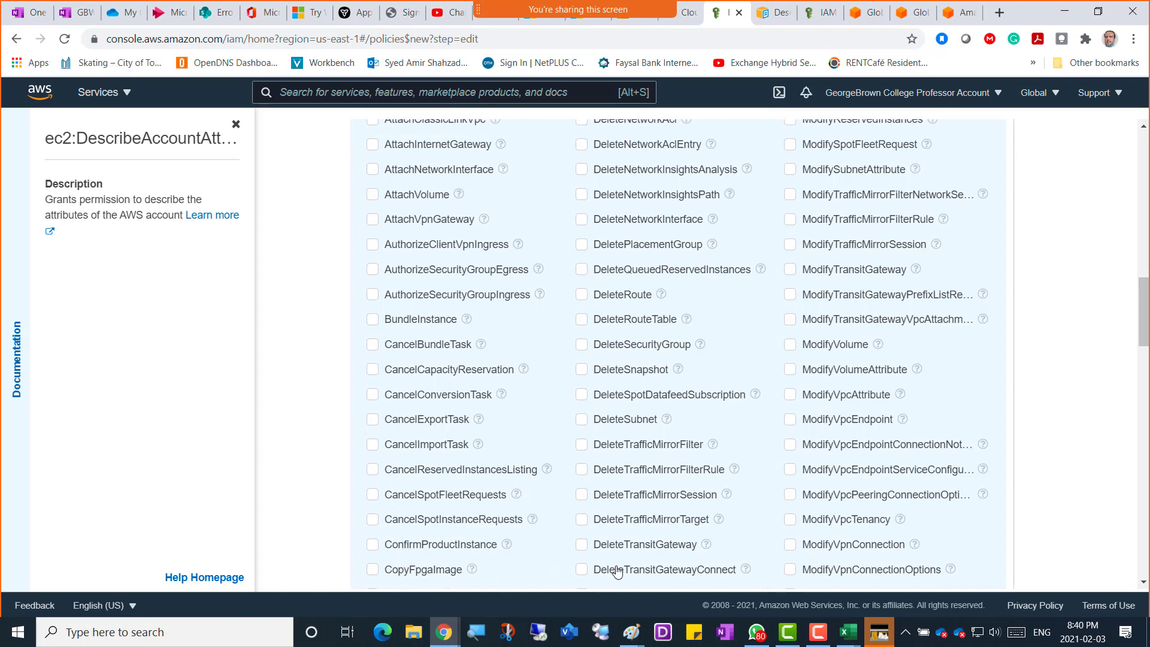
{"action": "scroll", "coordinate": [795, 455], "scroll_direction": "down", "scroll_amount": 15}
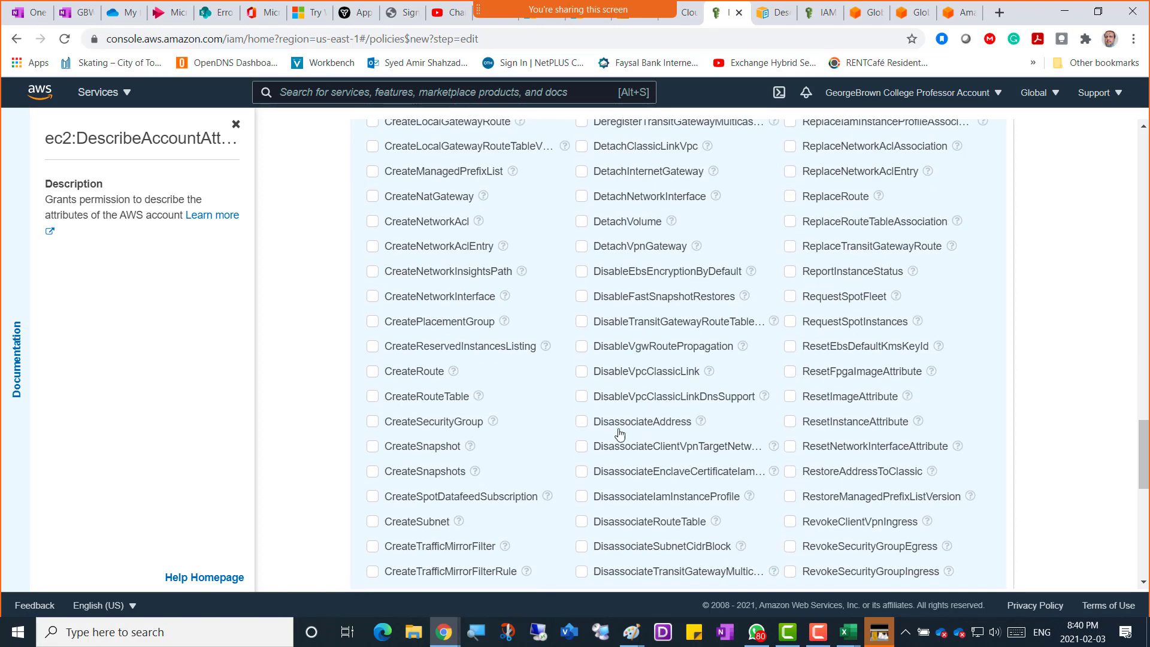
{"action": "scroll", "coordinate": [423, 482], "scroll_direction": "down", "scroll_amount": 1}
{"action": "scroll", "coordinate": [422, 482], "scroll_direction": "down", "scroll_amount": 8}
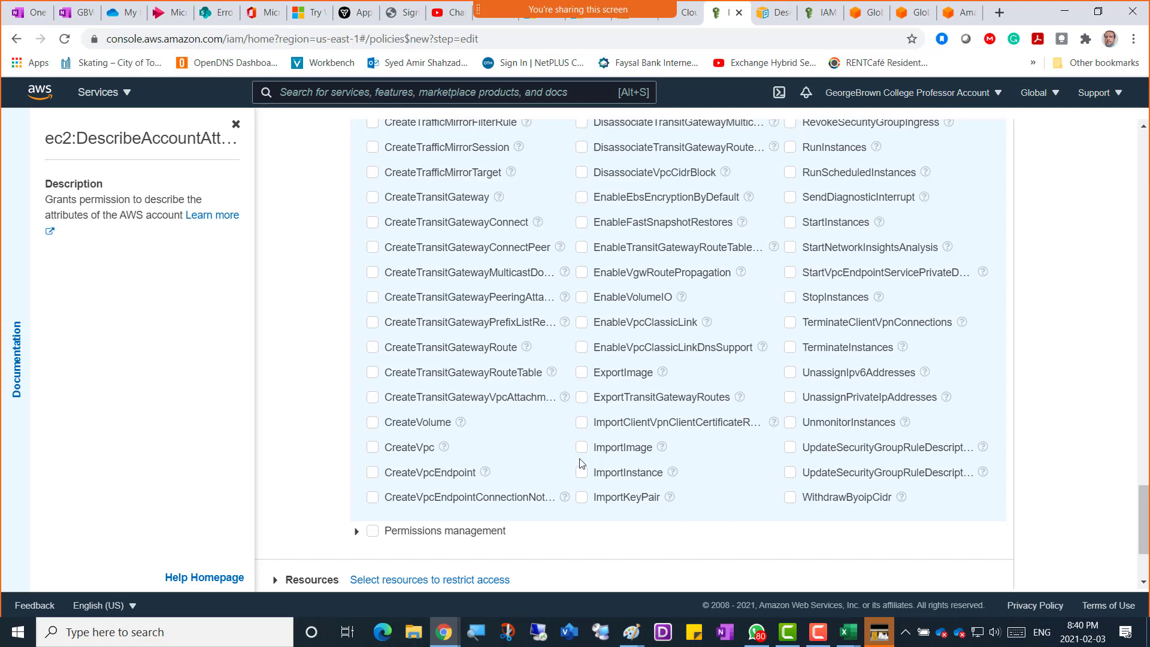
{"action": "scroll", "coordinate": [503, 425], "scroll_direction": "up", "scroll_amount": 4}
{"action": "scroll", "coordinate": [503, 425], "scroll_direction": "up", "scroll_amount": 19}
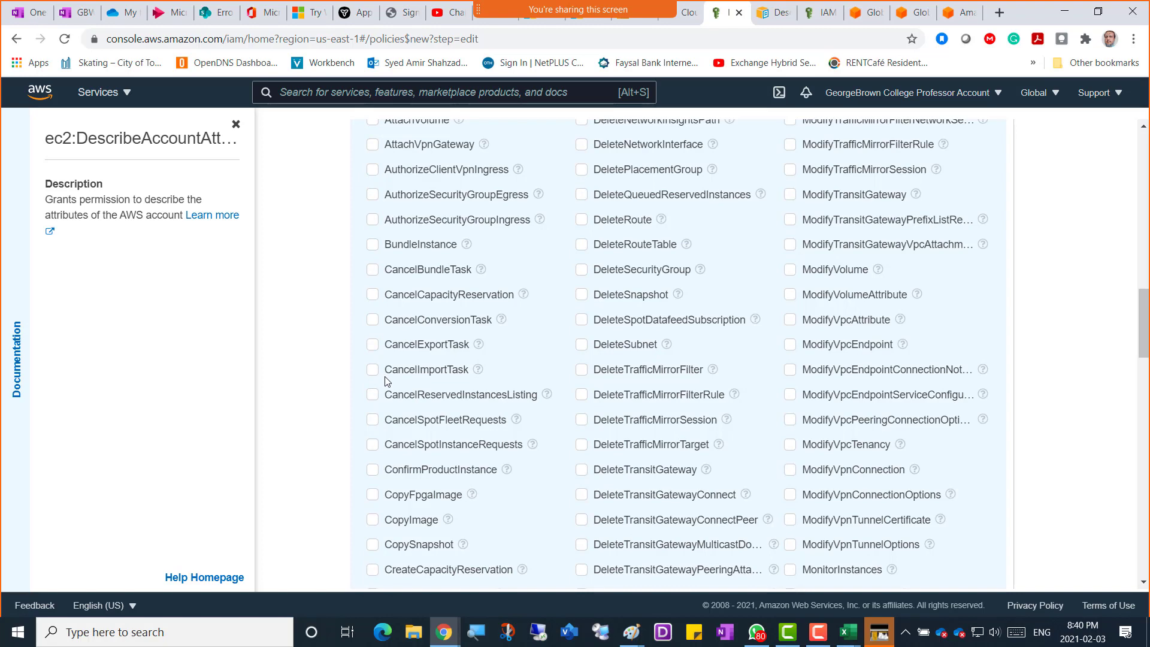
{"action": "scroll", "coordinate": [386, 381], "scroll_direction": "up", "scroll_amount": 15}
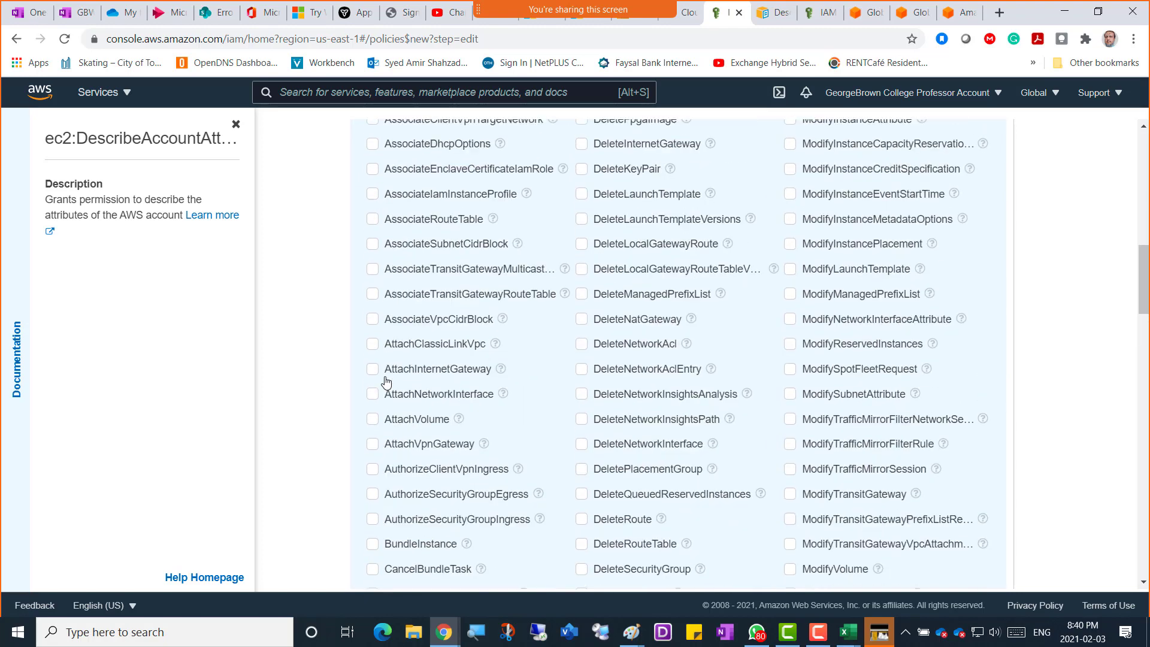
{"action": "scroll", "coordinate": [371, 437], "scroll_direction": "down", "scroll_amount": 3}
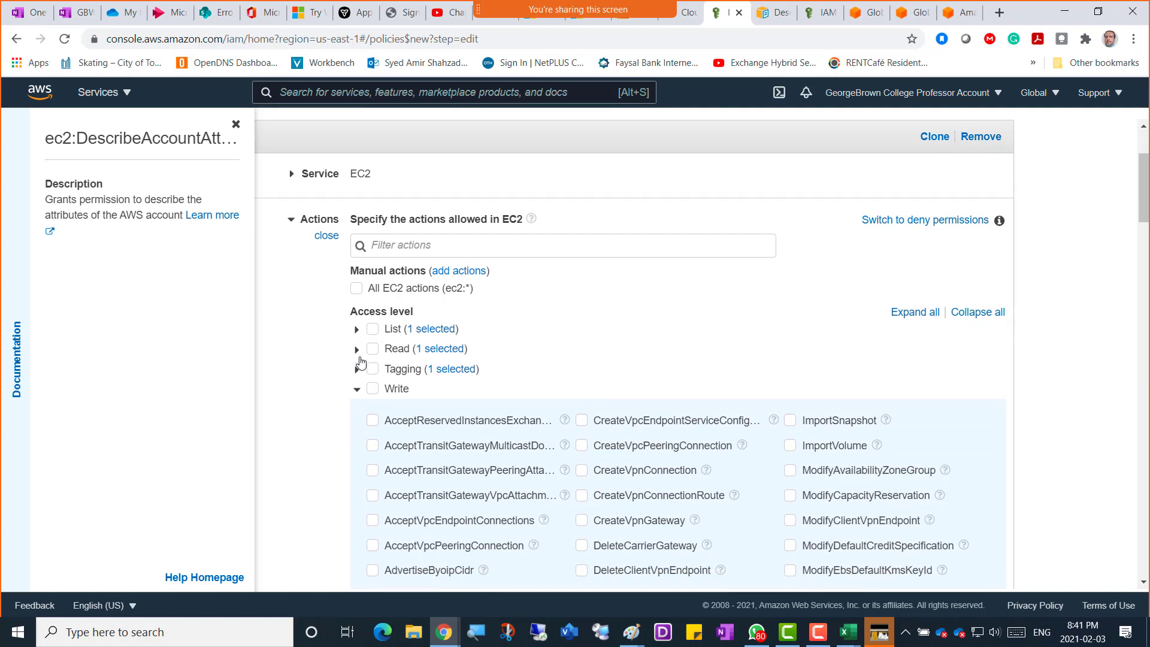
Check the chosen actions DescribeAccountAttributes, DescribeElasticGpus and CreateTags under List, Read and Tagging.
{"action": "left_click", "coordinate": [356, 329]}
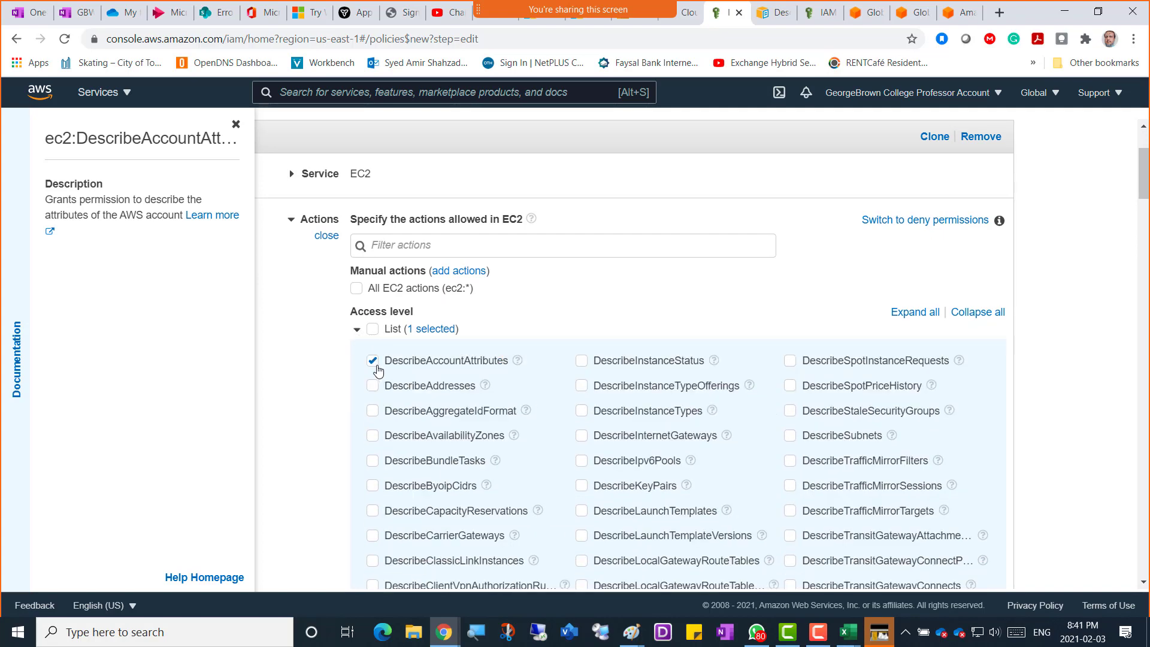
{"action": "left_click", "coordinate": [357, 332]}
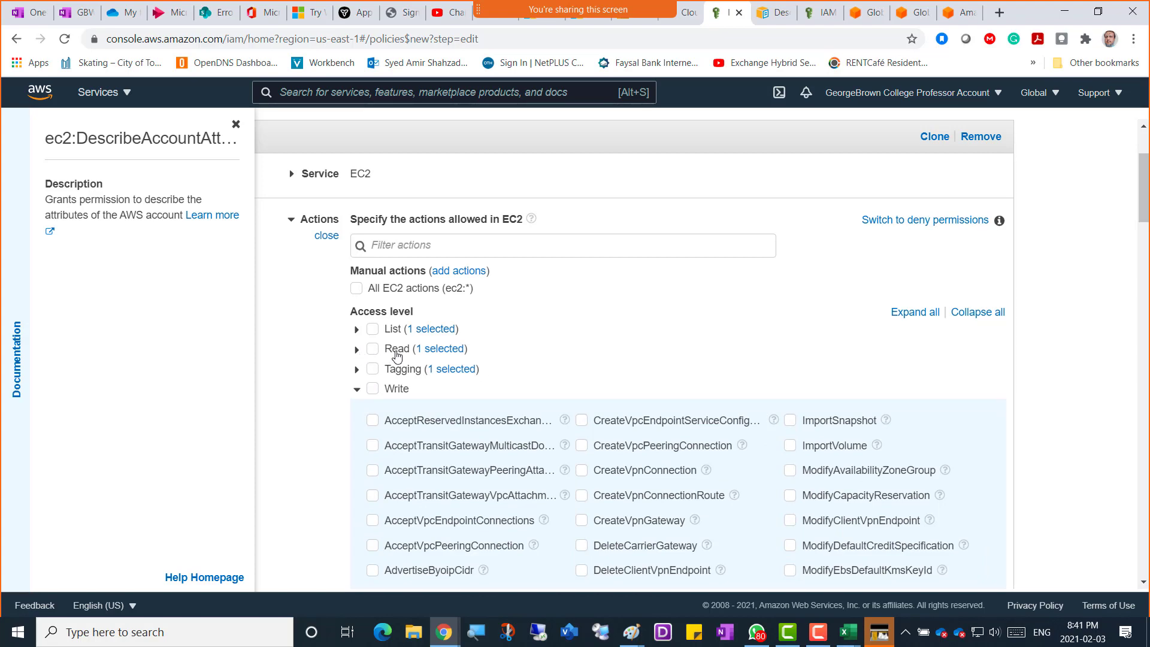
{"action": "left_click", "coordinate": [359, 353]}
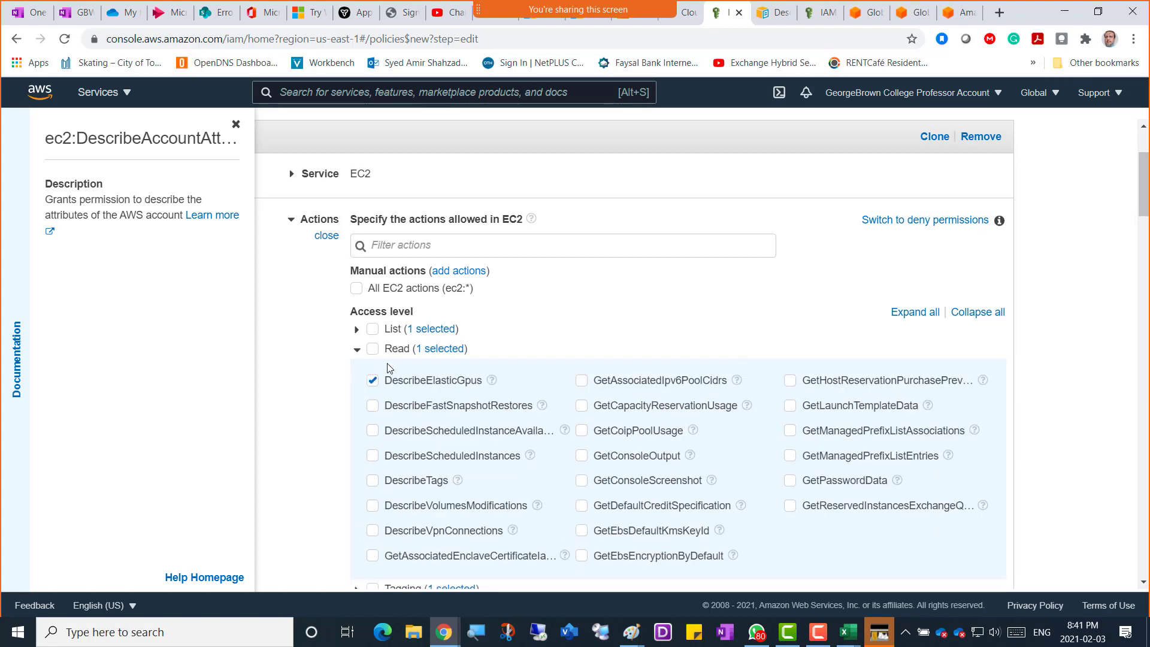
{"action": "left_click", "coordinate": [357, 350]}
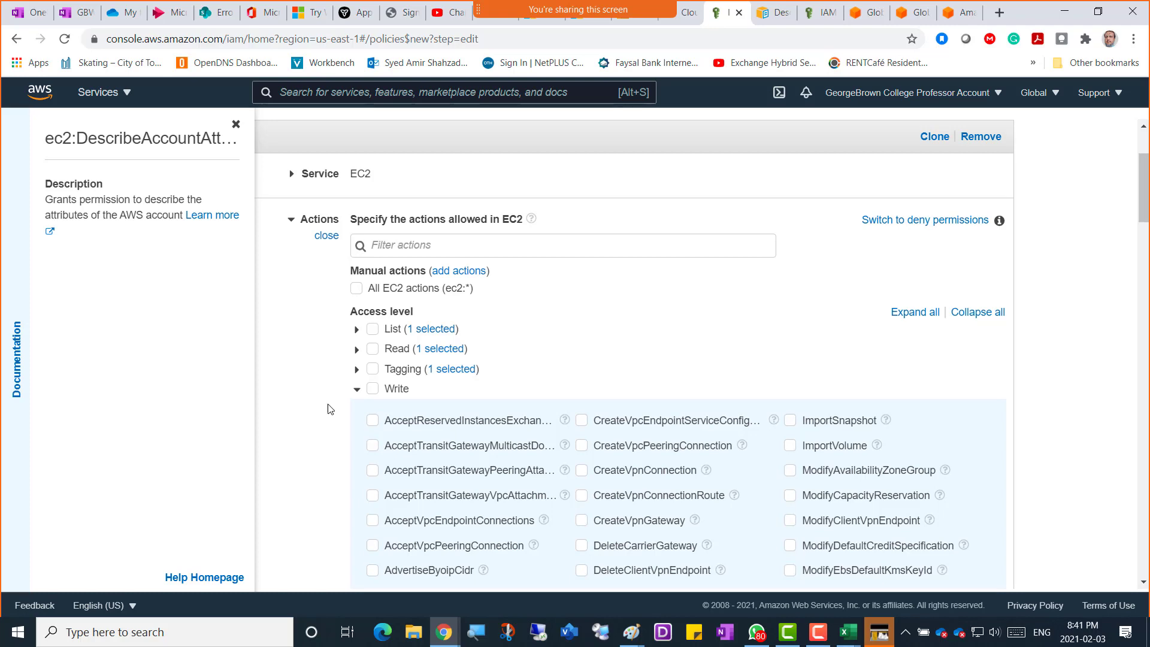
{"action": "left_click", "coordinate": [356, 370]}
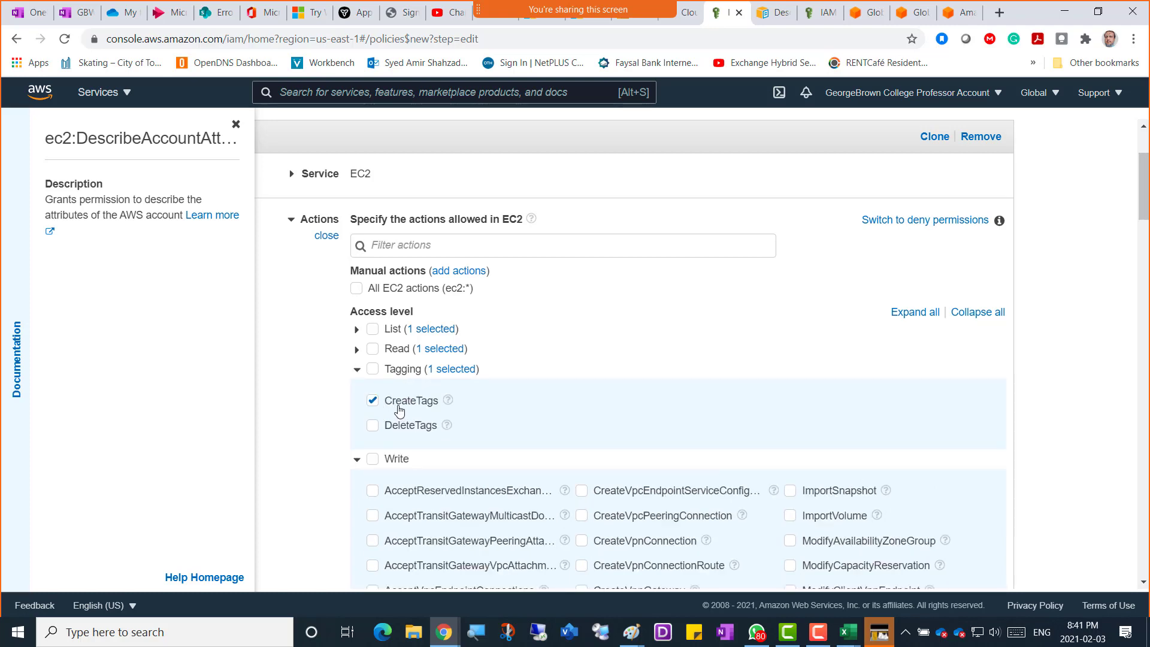
{"action": "left_click", "coordinate": [356, 370]}
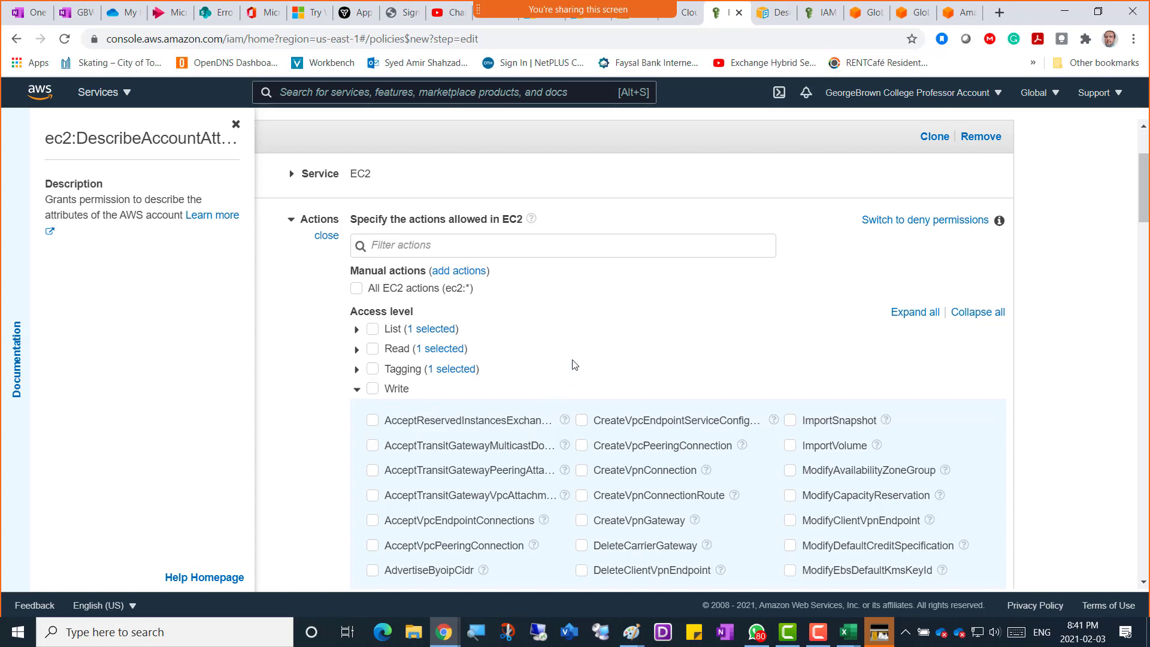
{"action": "scroll", "coordinate": [573, 364], "scroll_direction": "down", "scroll_amount": 2}
{"action": "scroll", "coordinate": [573, 363], "scroll_direction": "down", "scroll_amount": 2}
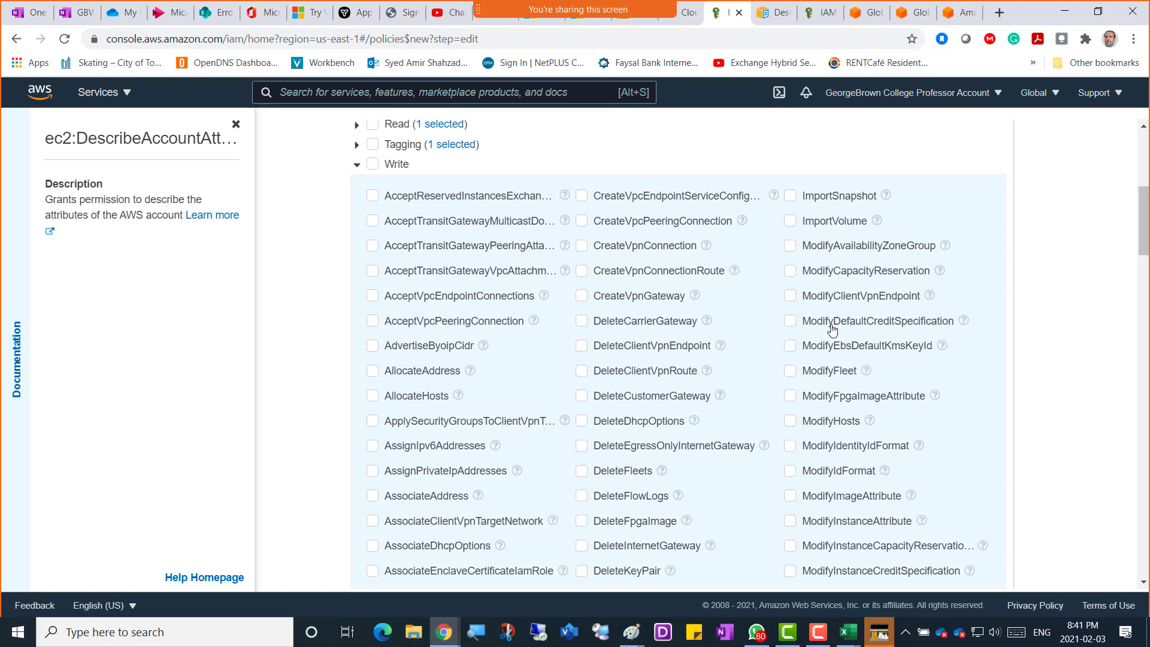
{"action": "scroll", "coordinate": [323, 286], "scroll_direction": "up", "scroll_amount": 5}
{"action": "scroll", "coordinate": [323, 286], "scroll_direction": "up", "scroll_amount": 1}
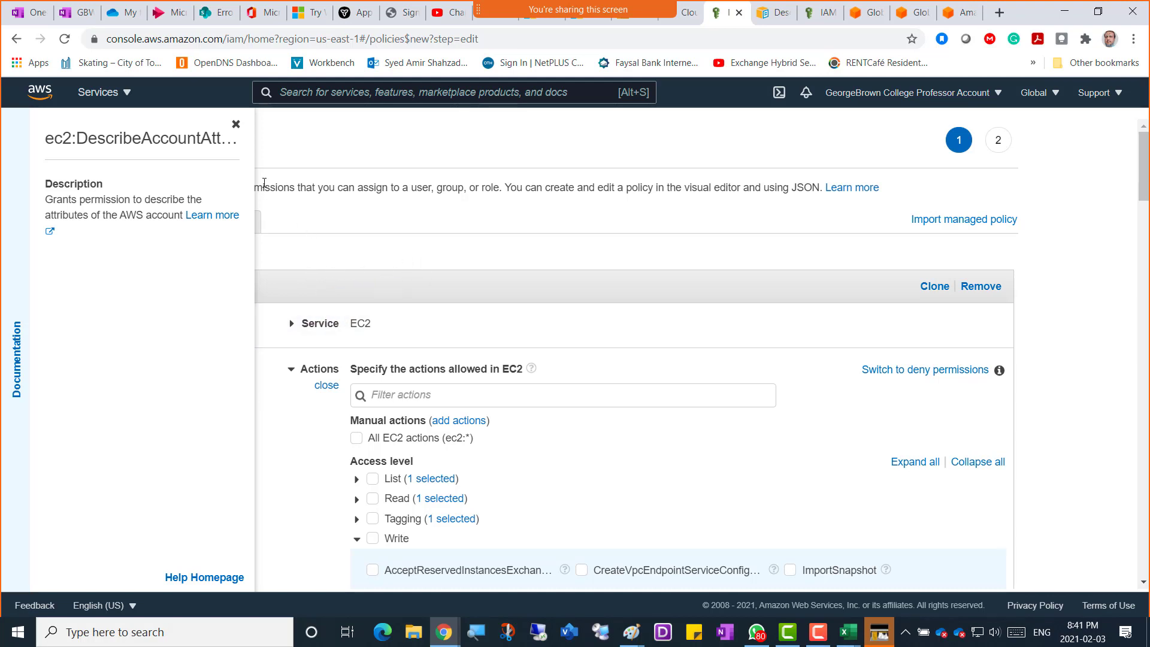
Close the Documentation side panel and bring up the current browser tab's menu.
{"action": "left_click", "coordinate": [236, 125]}
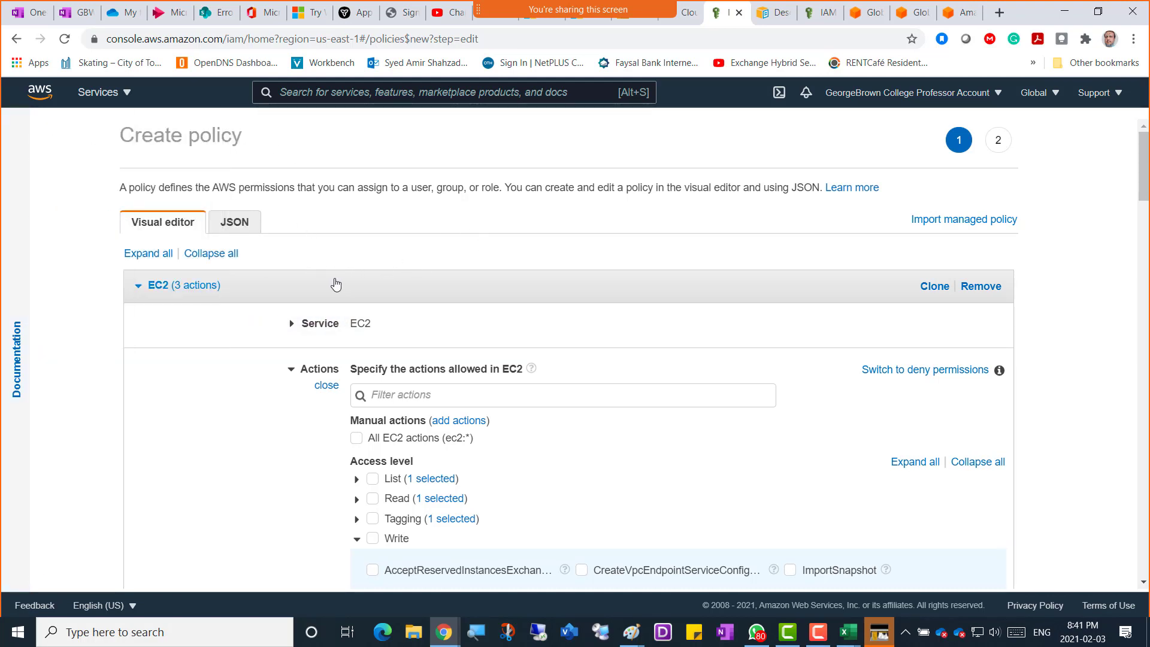
{"action": "scroll", "coordinate": [323, 292], "scroll_direction": "down", "scroll_amount": 5}
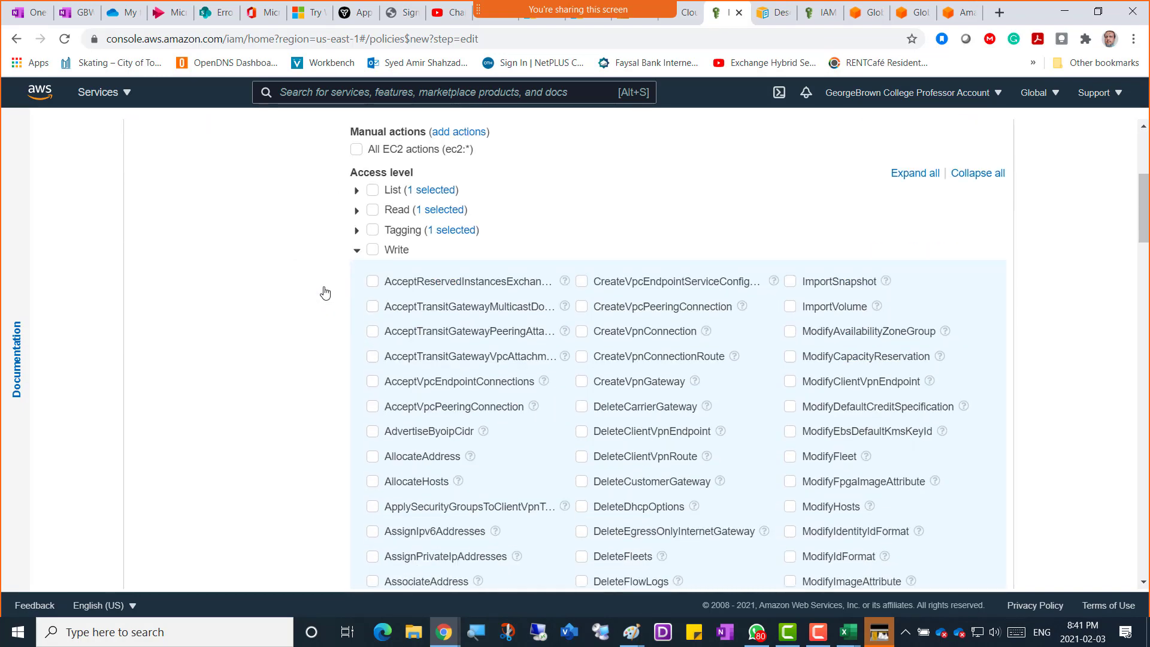
{"action": "scroll", "coordinate": [324, 292], "scroll_direction": "up", "scroll_amount": 5}
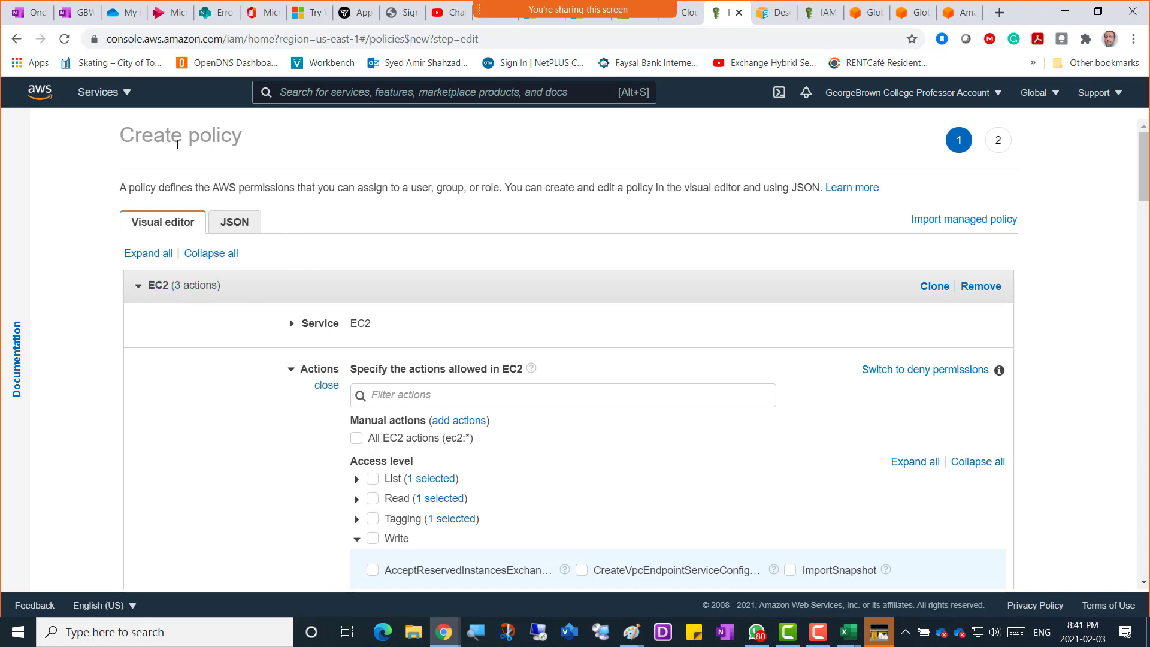
{"action": "right_click", "coordinate": [717, 18]}
Duplicate the browser tab and cancel policy creation there, returning to the IAM Policies list.
{"action": "left_click", "coordinate": [760, 103]}
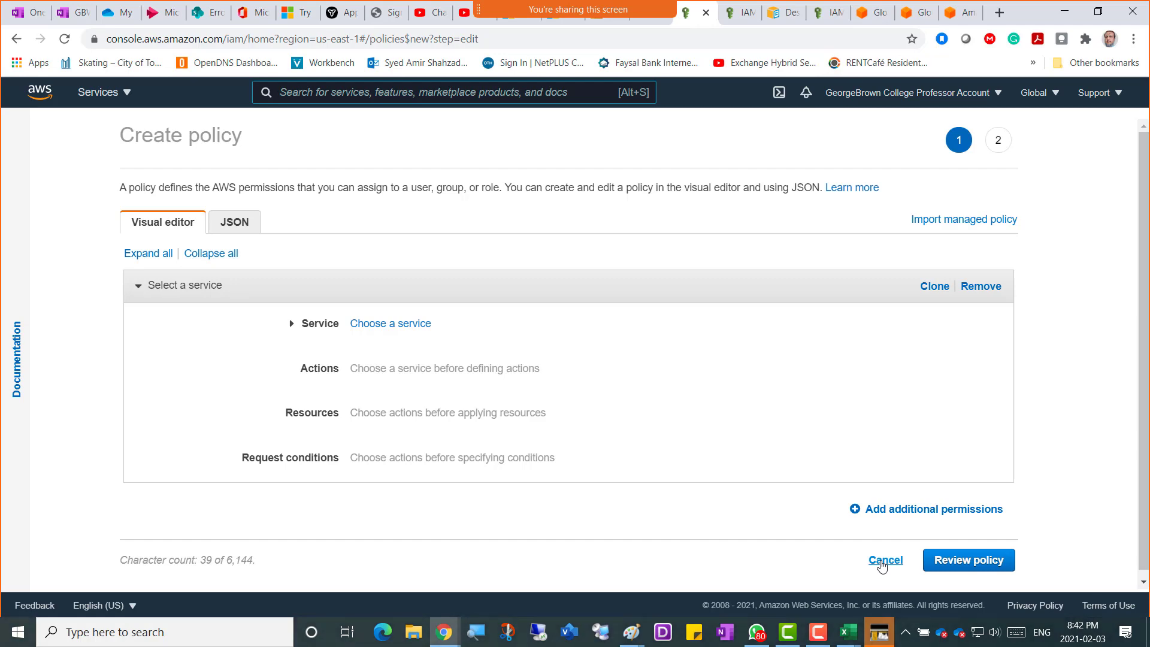
{"action": "left_click", "coordinate": [884, 560]}
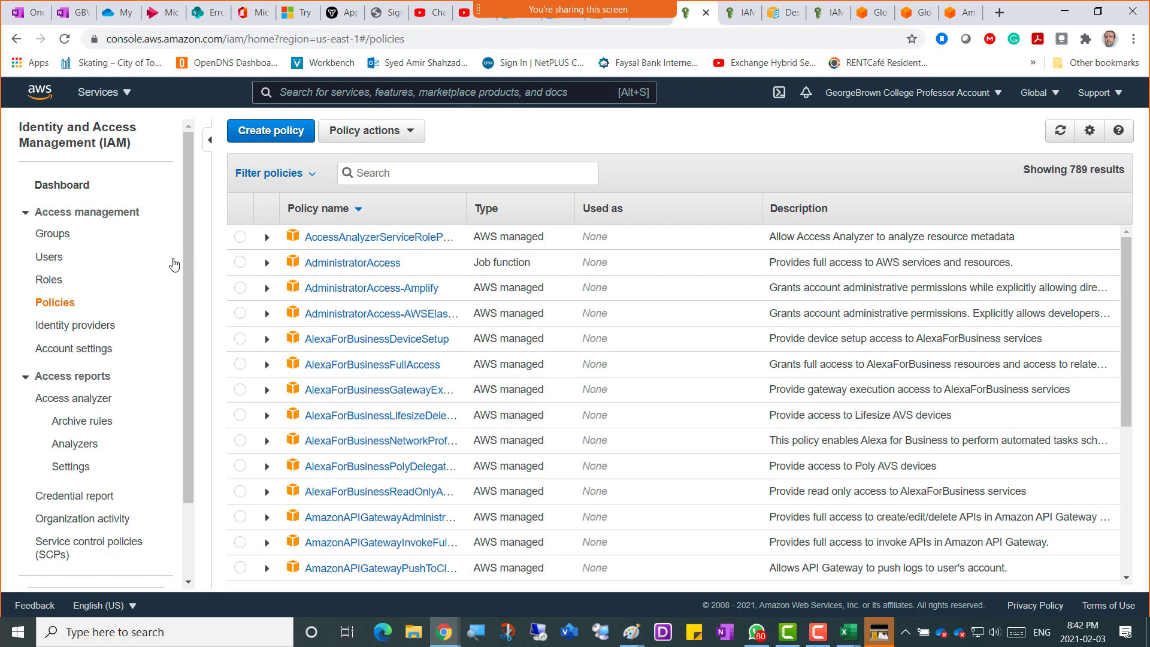
{"action": "scroll", "coordinate": [185, 177], "scroll_direction": "down", "scroll_amount": 1}
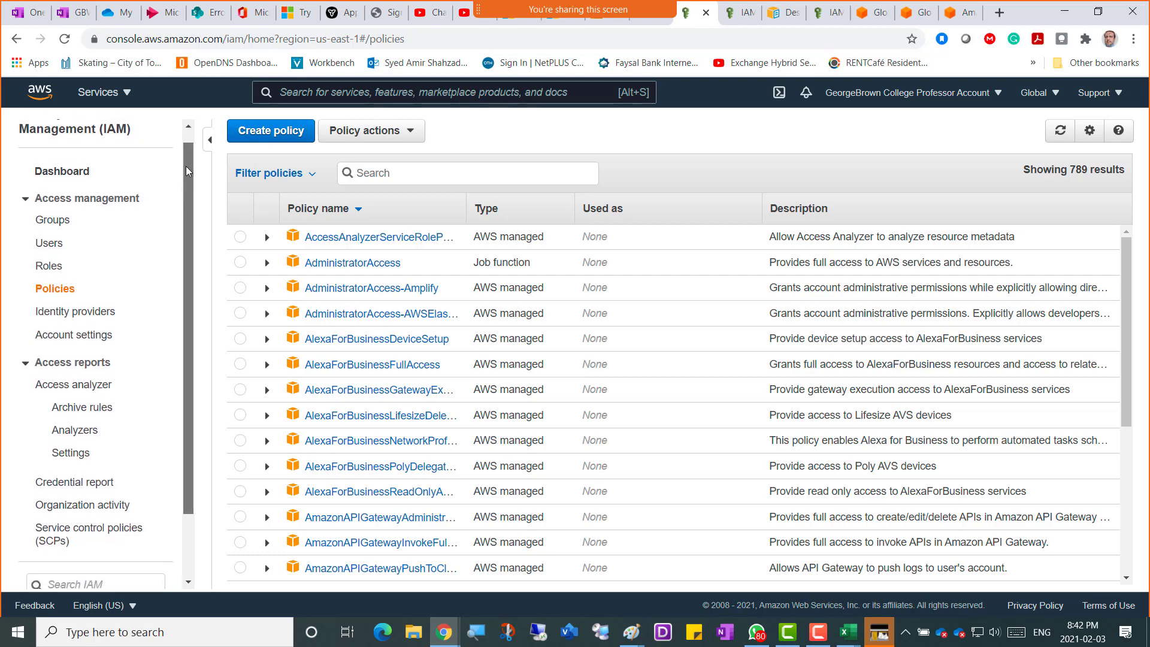
{"action": "scroll", "coordinate": [189, 170], "scroll_direction": "up", "scroll_amount": 1}
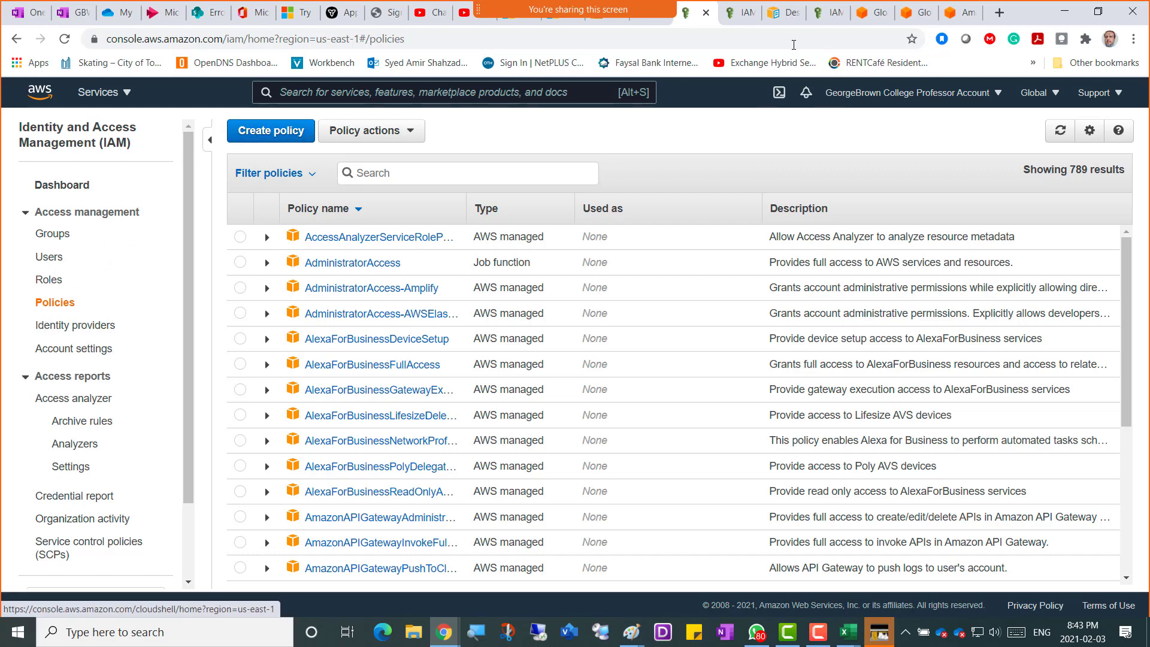
On the draft policy tab, search 'ec2' in the service chooser and select EC2.
{"action": "left_click", "coordinate": [736, 21]}
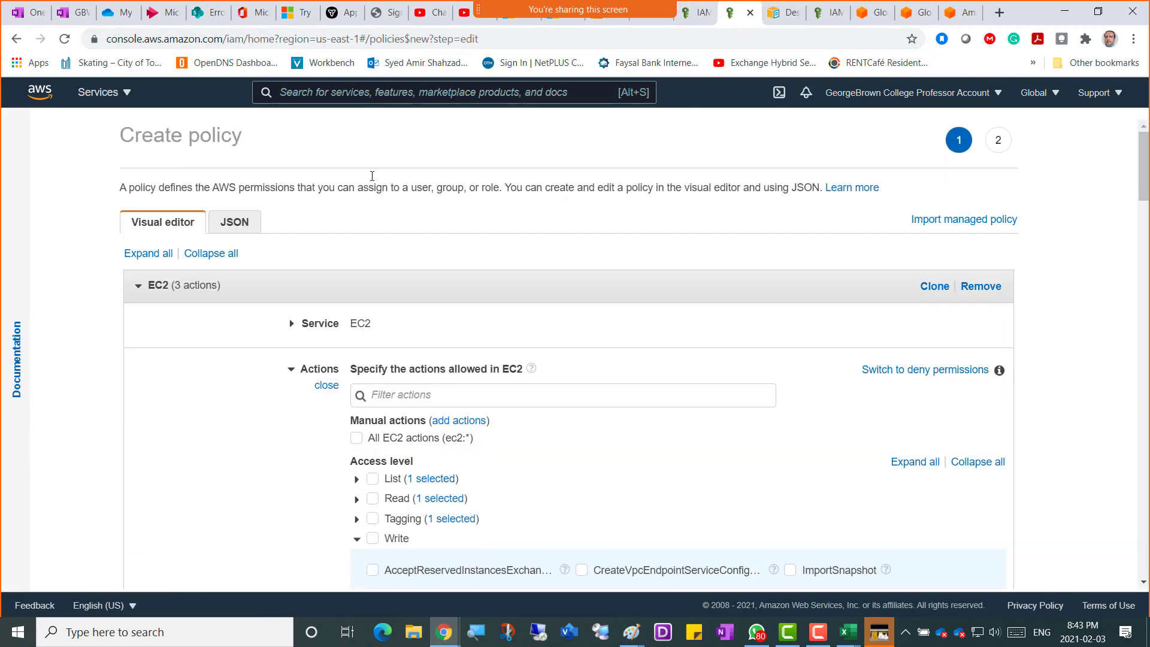
{"action": "scroll", "coordinate": [302, 231], "scroll_direction": "down", "scroll_amount": 1}
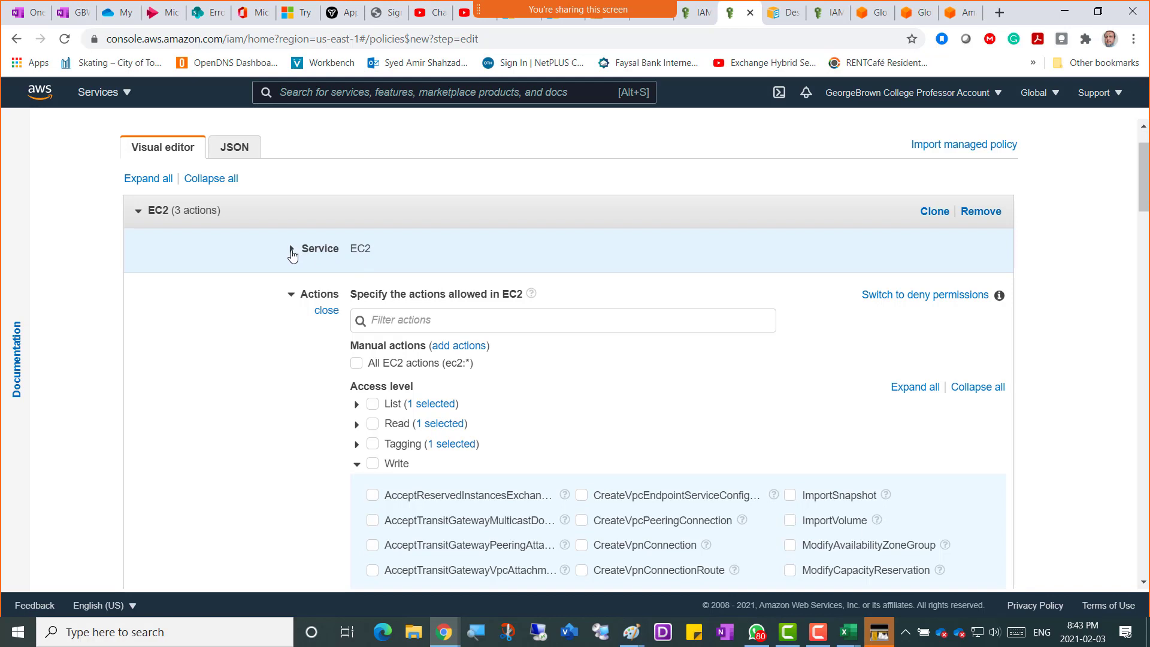
{"action": "left_click", "coordinate": [291, 250]}
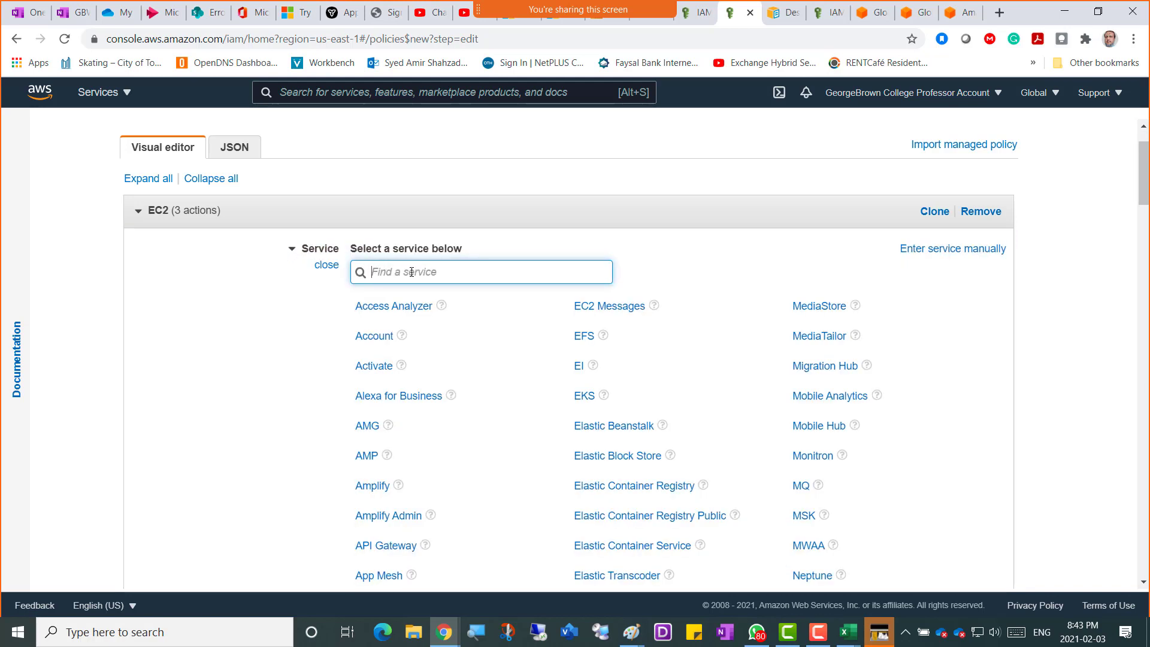
{"action": "type", "text": "ec2"}
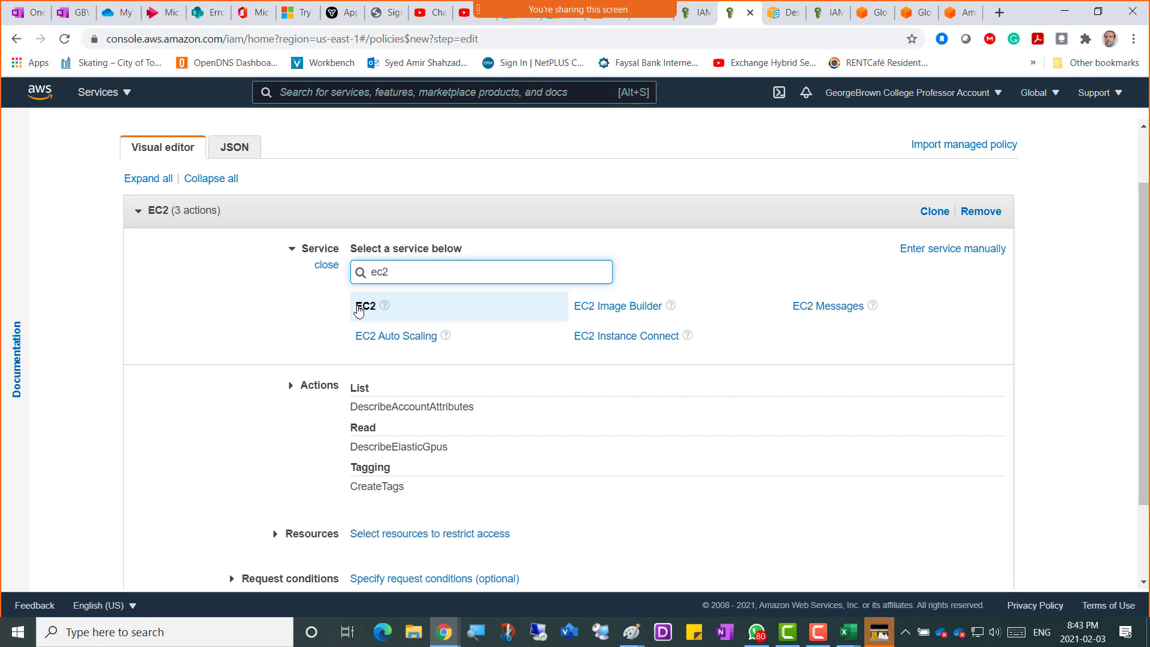
{"action": "left_click", "coordinate": [365, 306]}
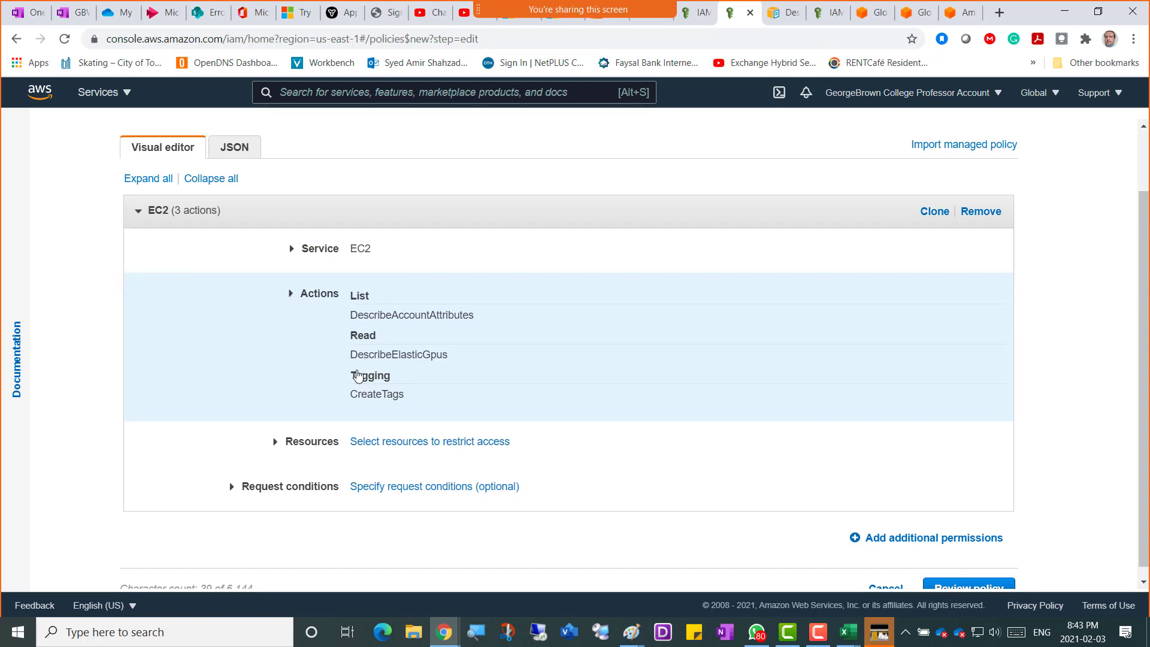
{"action": "left_click", "coordinate": [291, 305]}
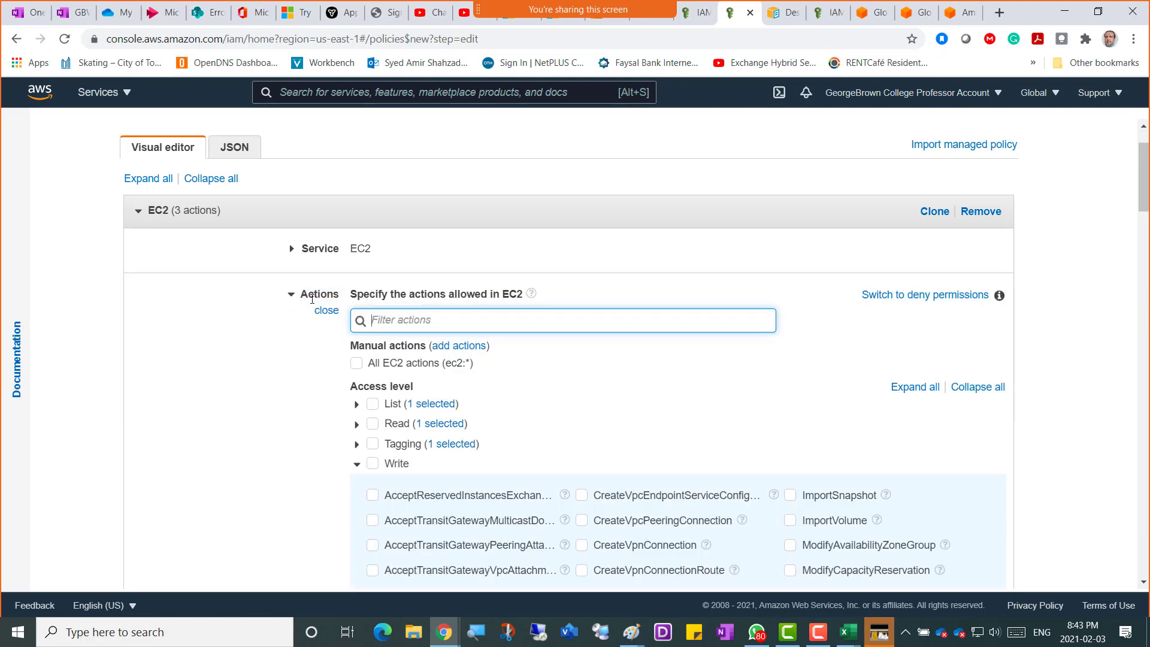
{"action": "scroll", "coordinate": [336, 310], "scroll_direction": "down", "scroll_amount": 1}
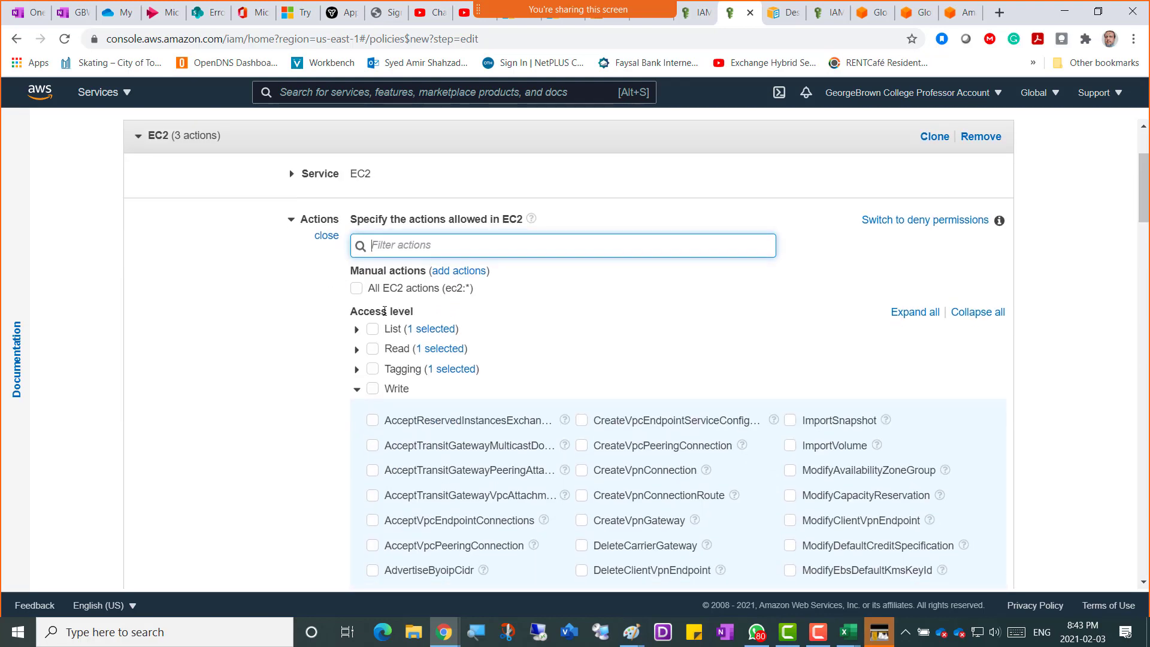
{"action": "left_click", "coordinate": [356, 332]}
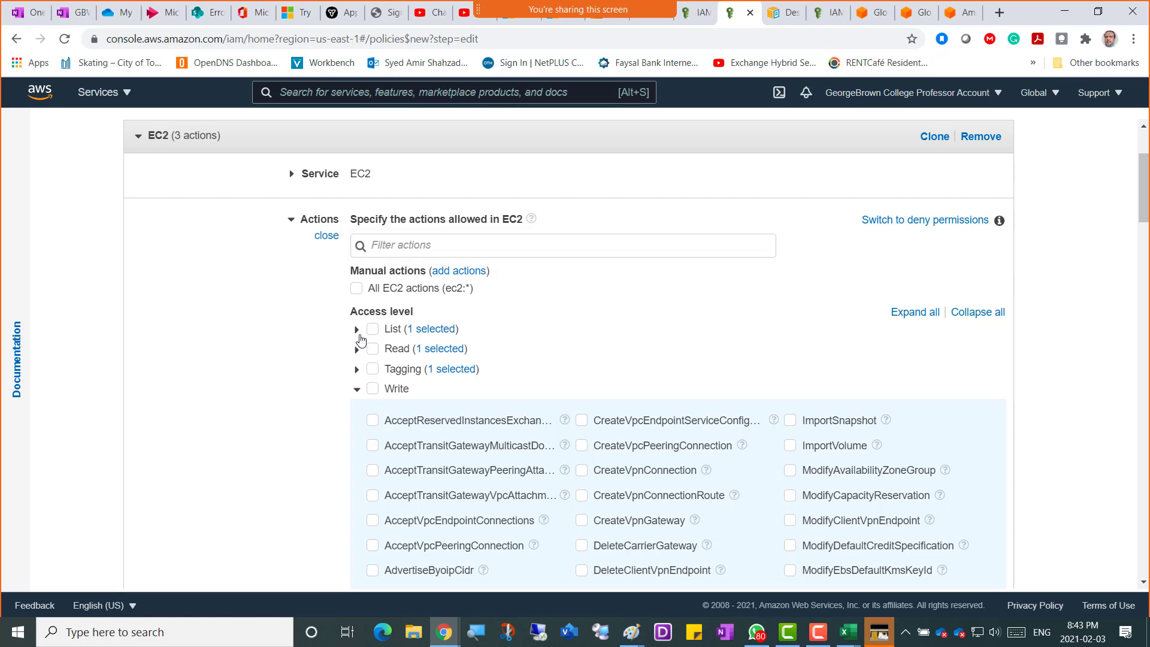
{"action": "left_click", "coordinate": [409, 332]}
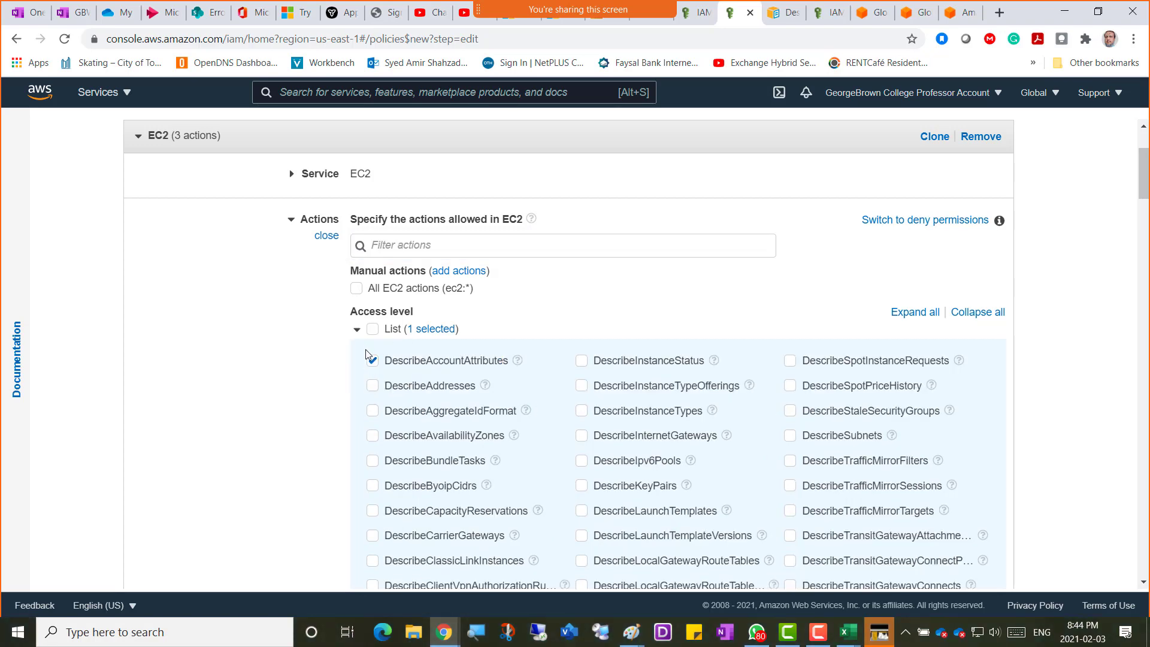
{"action": "left_click", "coordinate": [356, 330]}
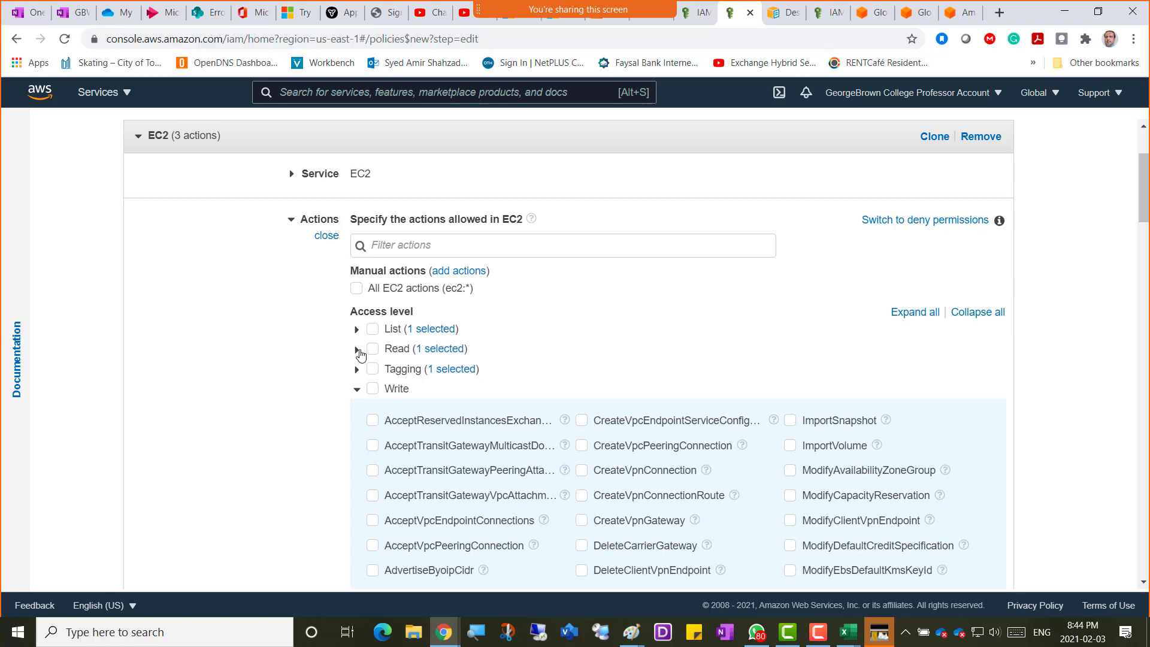
{"action": "left_click", "coordinate": [357, 350]}
{"action": "left_click", "coordinate": [357, 350]}
{"action": "left_click", "coordinate": [358, 370]}
{"action": "left_click", "coordinate": [357, 369]}
{"action": "scroll", "coordinate": [596, 329], "scroll_direction": "down", "scroll_amount": 1}
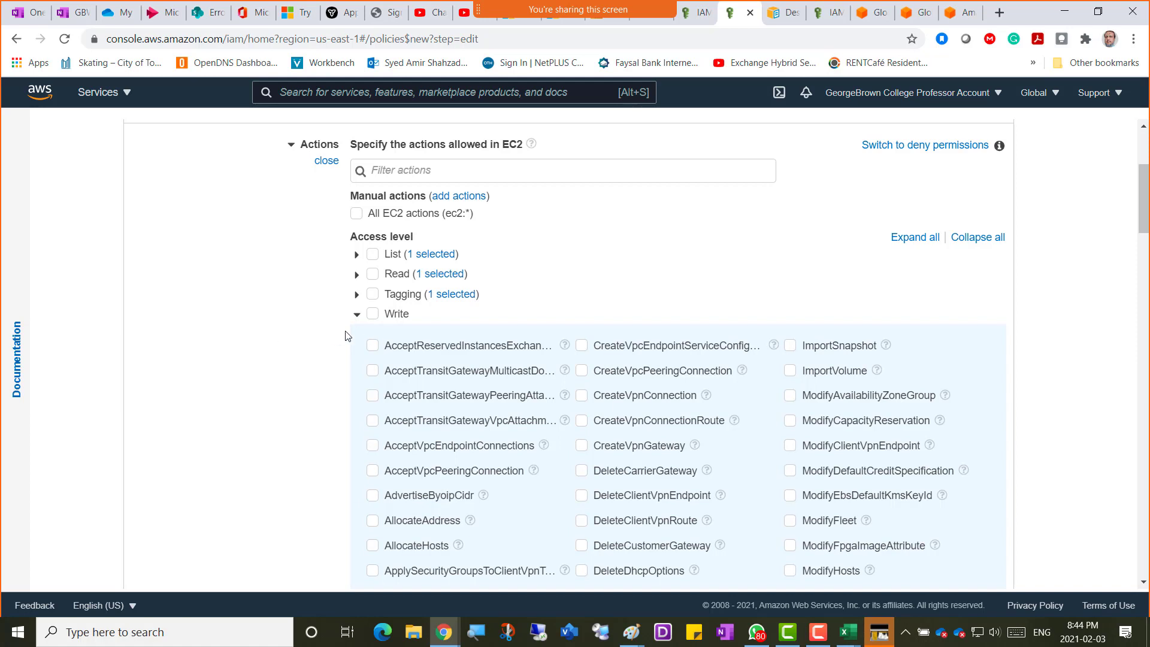
{"action": "scroll", "coordinate": [251, 406], "scroll_direction": "down", "scroll_amount": 2}
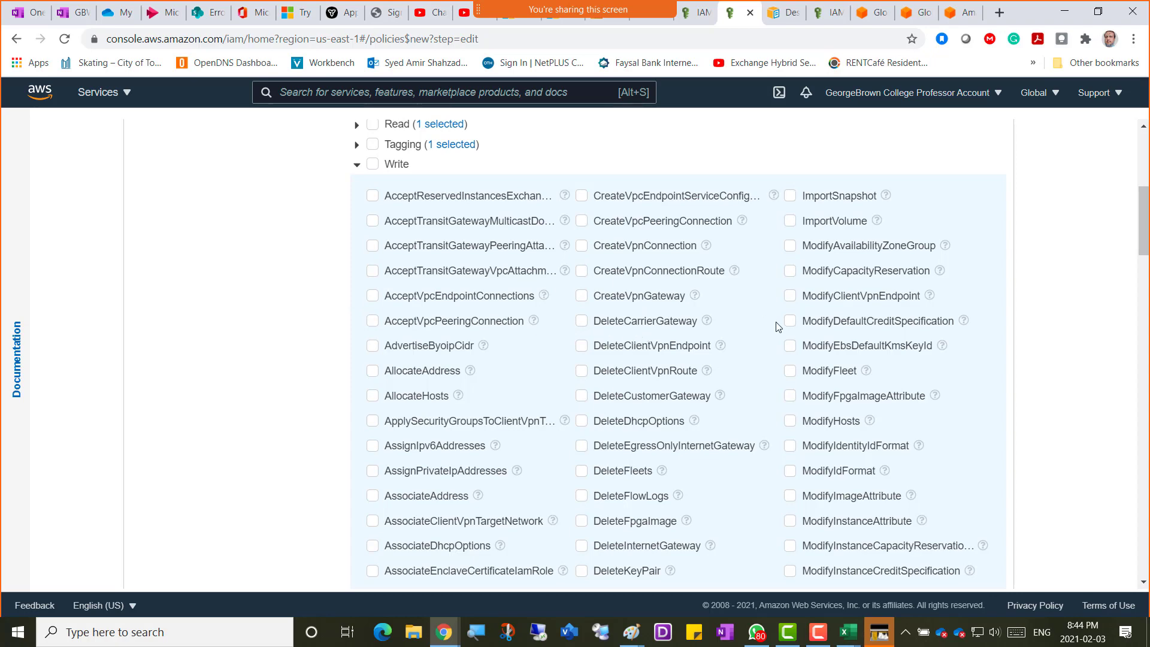
{"action": "scroll", "coordinate": [777, 326], "scroll_direction": "up", "scroll_amount": 6}
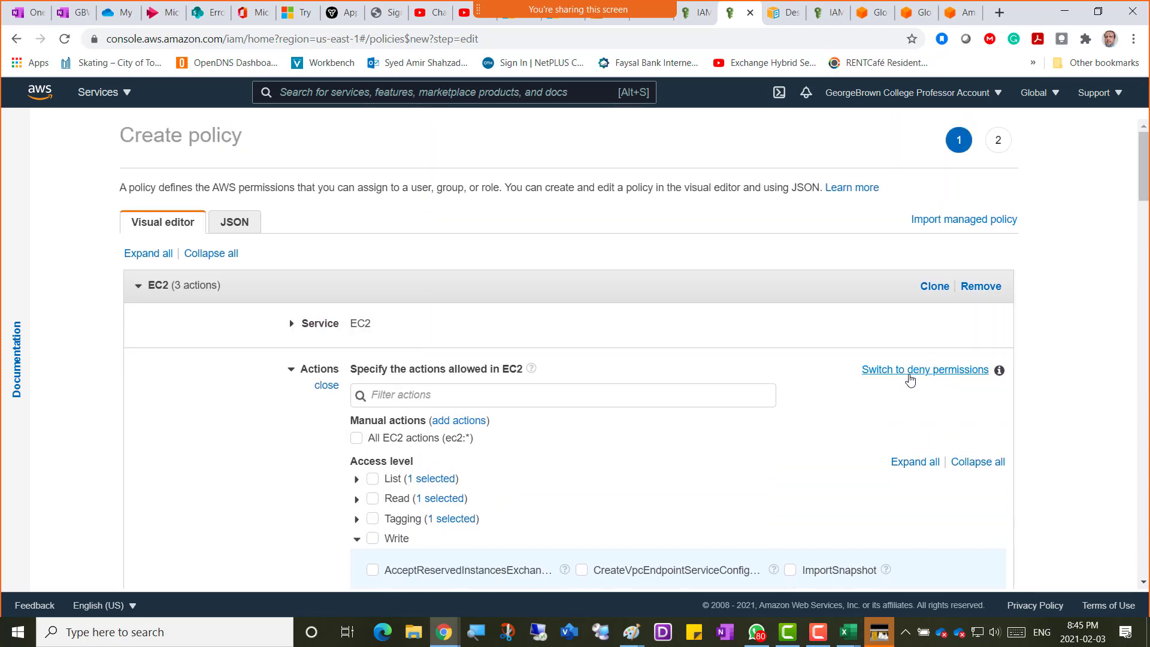
{"action": "scroll", "coordinate": [508, 455], "scroll_direction": "down", "scroll_amount": 6}
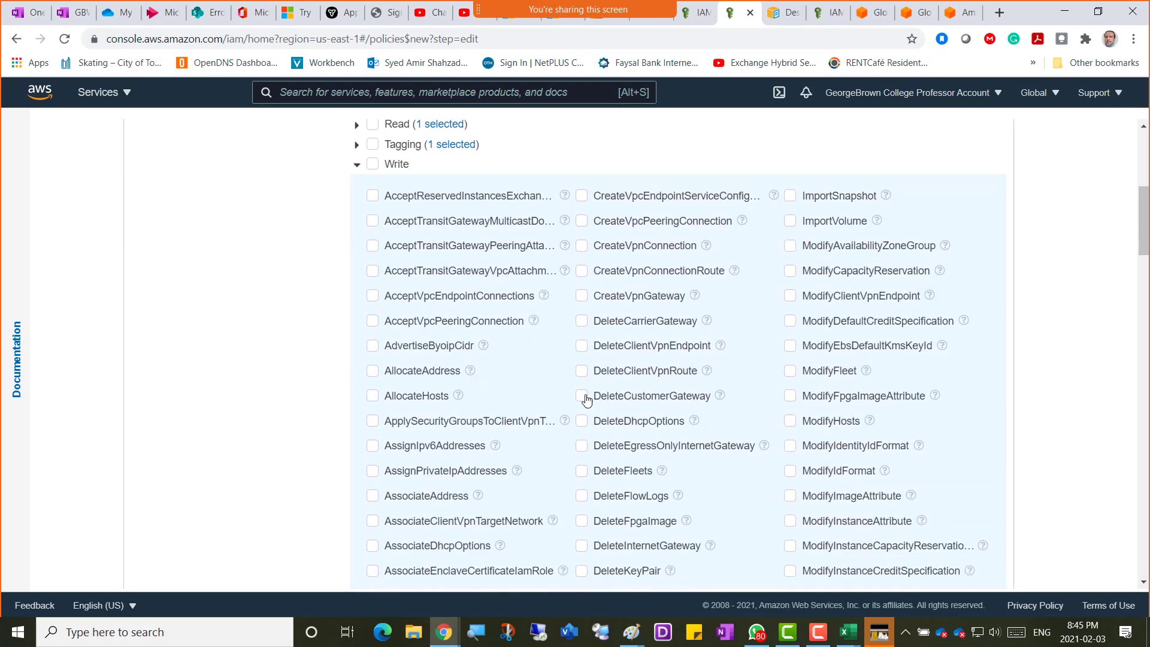
{"action": "scroll", "coordinate": [851, 270], "scroll_direction": "up", "scroll_amount": 4}
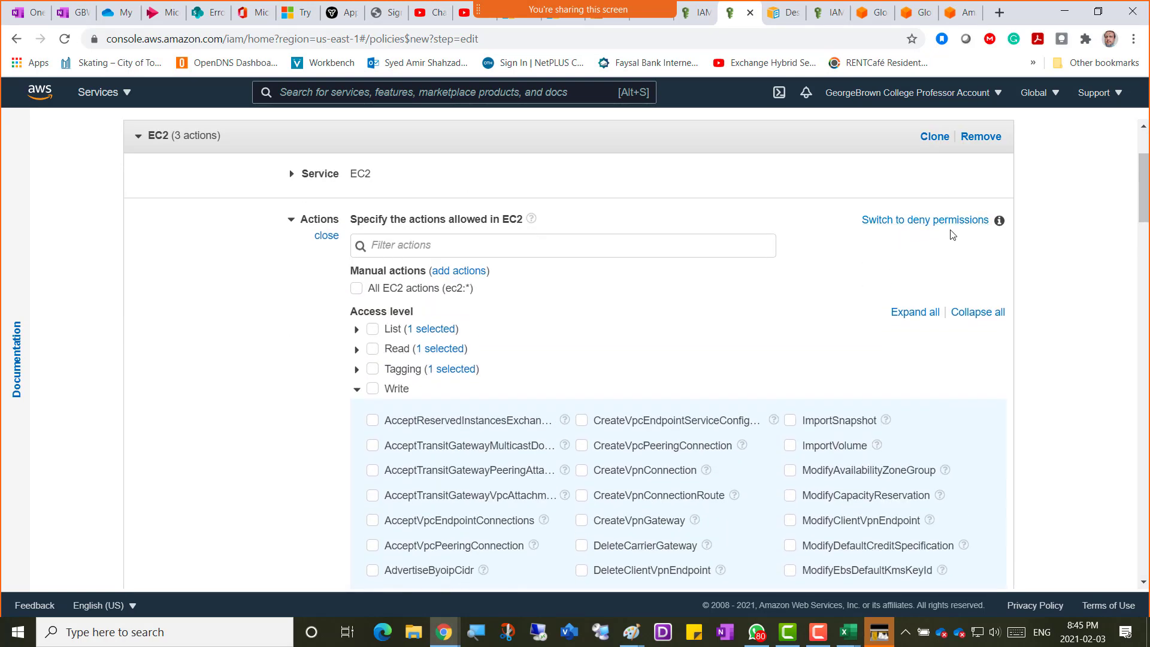
{"action": "scroll", "coordinate": [284, 338], "scroll_direction": "down", "scroll_amount": 1}
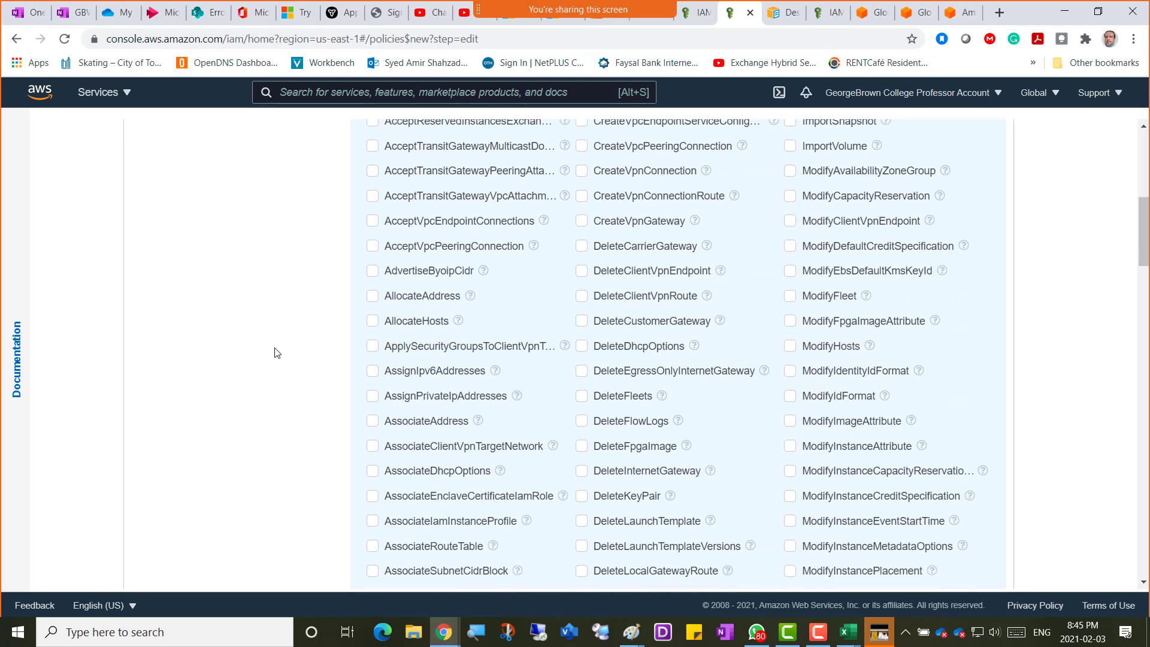
{"action": "scroll", "coordinate": [277, 352], "scroll_direction": "down", "scroll_amount": 9}
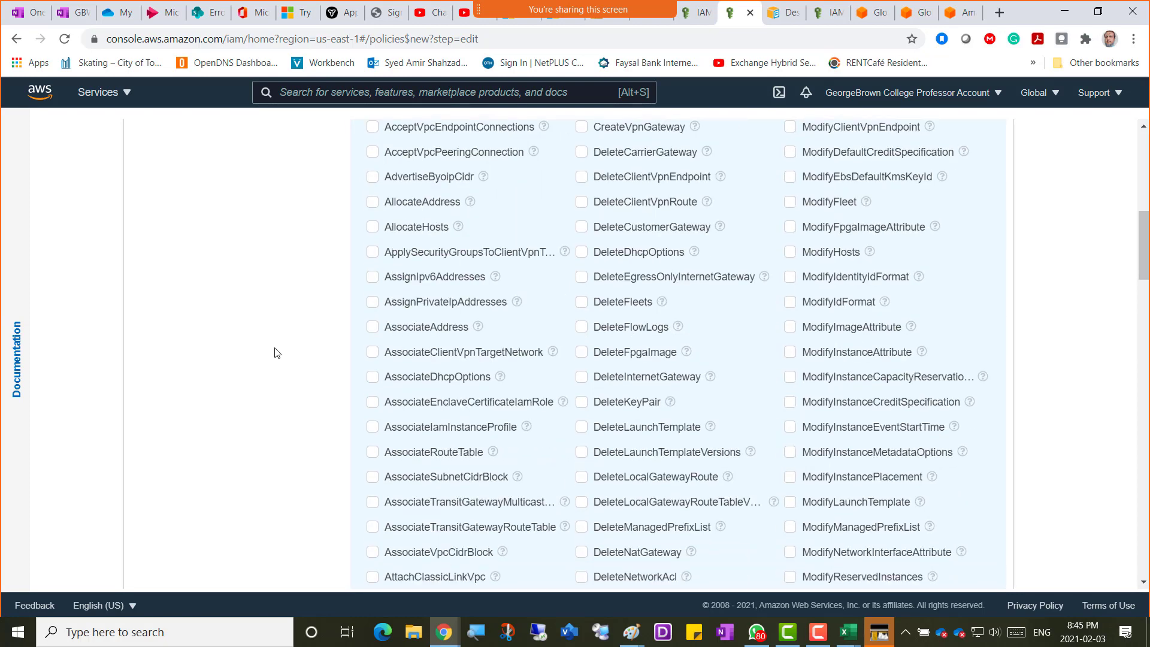
{"action": "scroll", "coordinate": [276, 353], "scroll_direction": "down", "scroll_amount": 5}
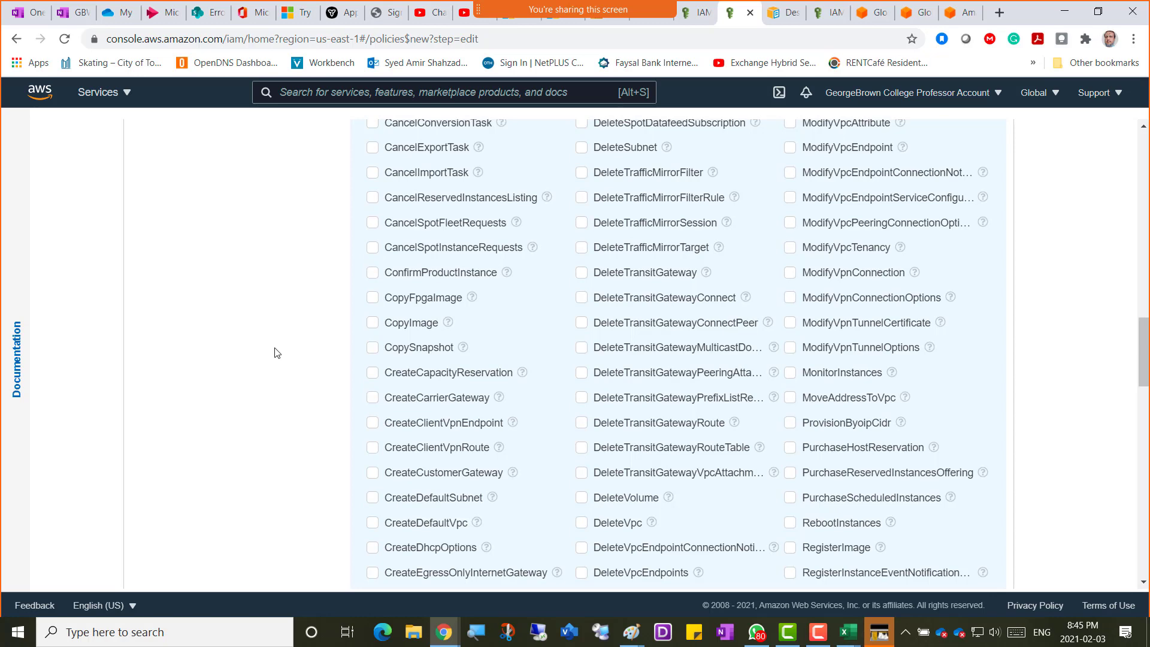
{"action": "scroll", "coordinate": [276, 353], "scroll_direction": "up", "scroll_amount": 5}
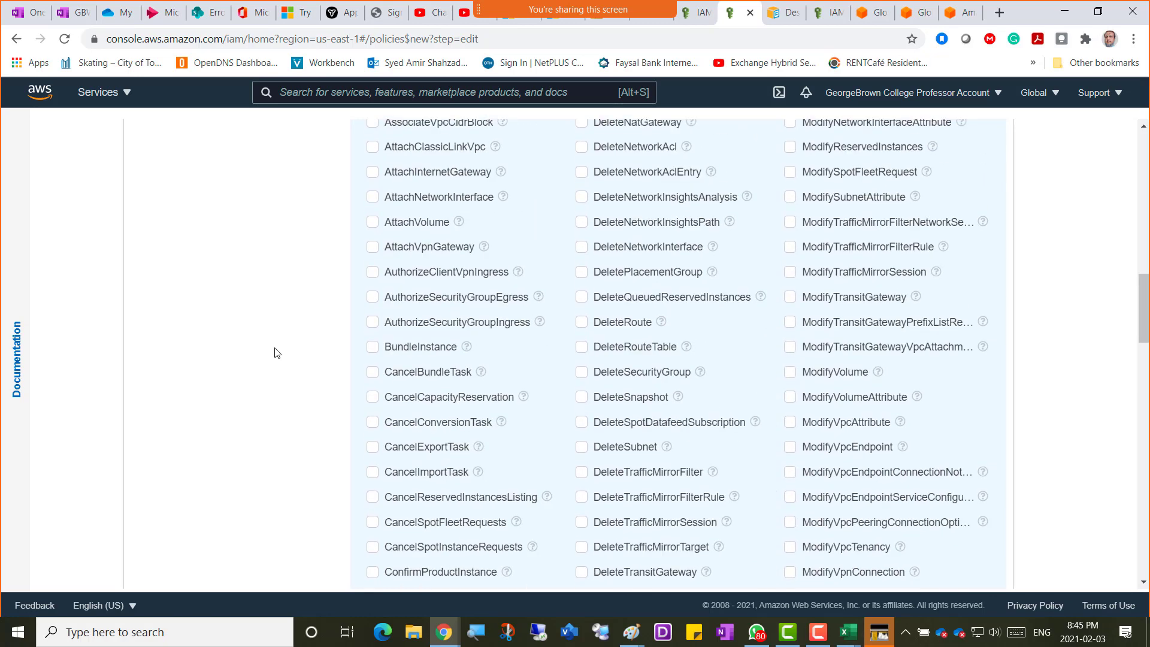
{"action": "scroll", "coordinate": [277, 353], "scroll_direction": "up", "scroll_amount": 5}
{"action": "scroll", "coordinate": [277, 353], "scroll_direction": "up", "scroll_amount": 3}
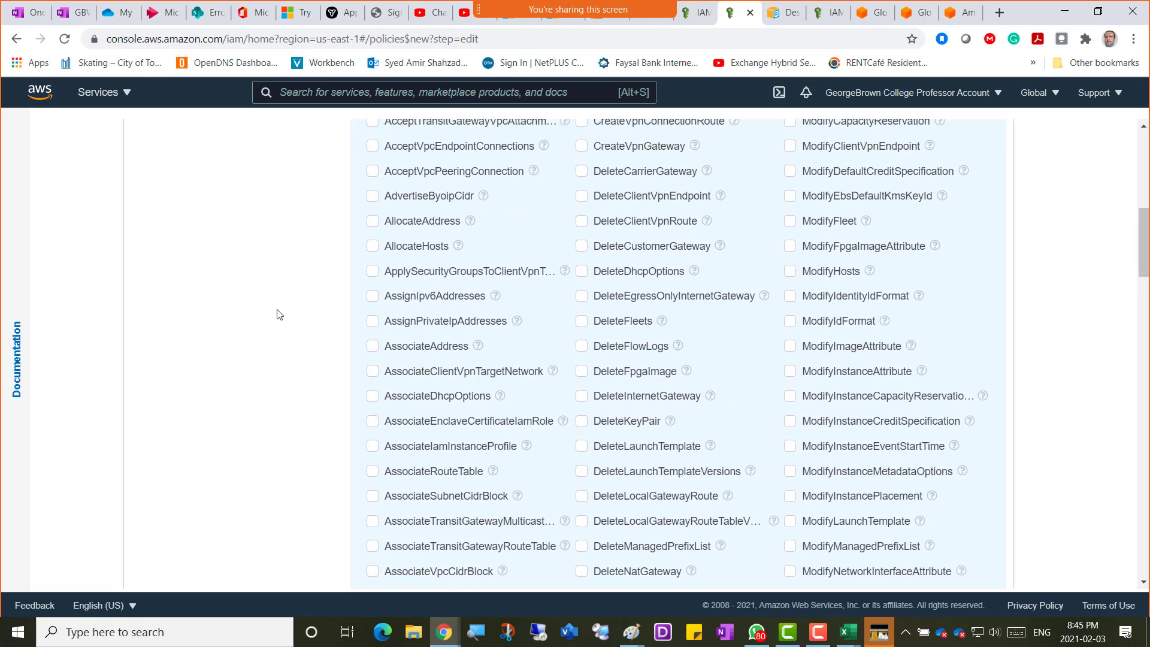
{"action": "scroll", "coordinate": [277, 314], "scroll_direction": "up", "scroll_amount": 4}
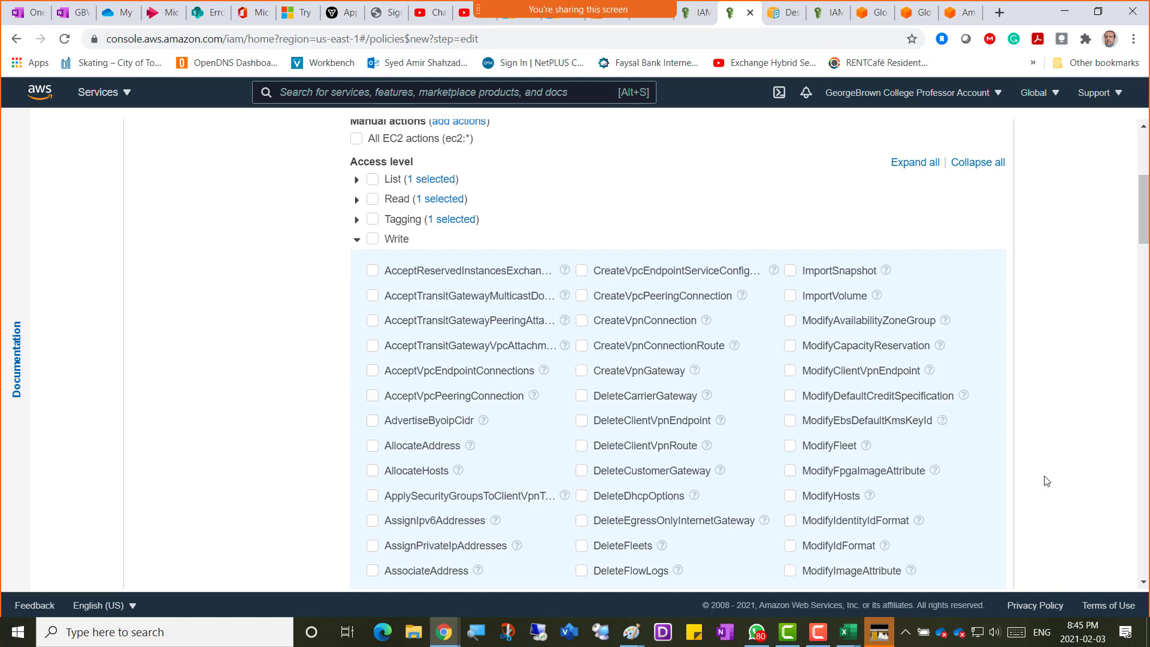
{"action": "scroll", "coordinate": [1066, 455], "scroll_direction": "down", "scroll_amount": 3}
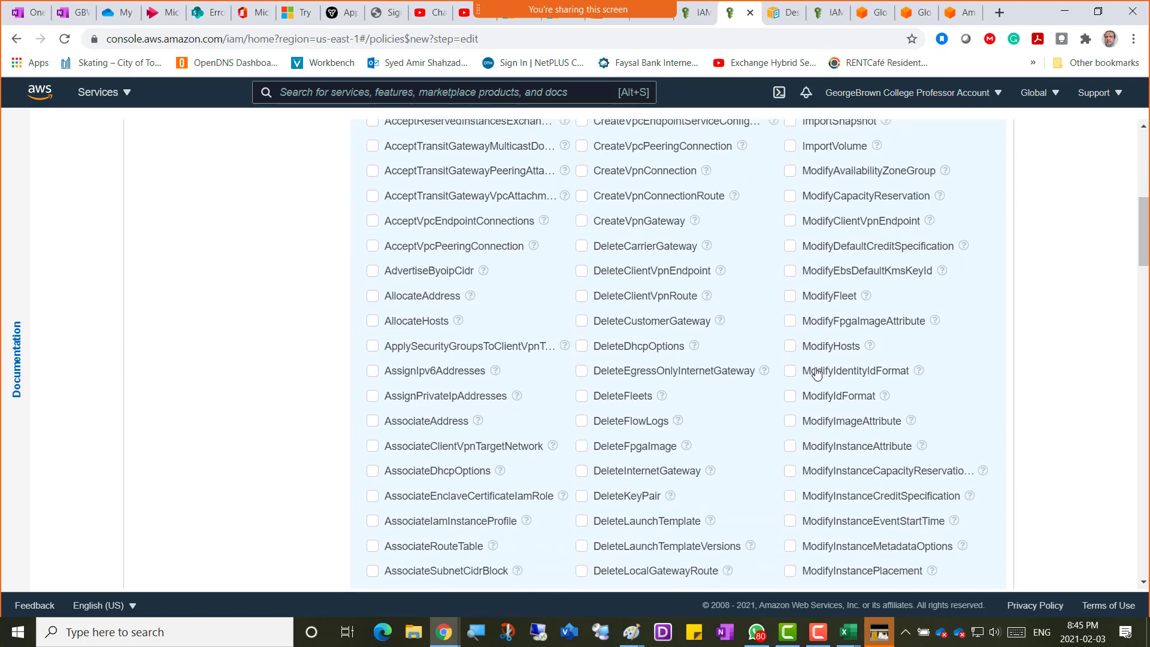
Open the ModifyHosts documentation and scroll through the unchecked Write actions.
{"action": "left_click", "coordinate": [869, 346]}
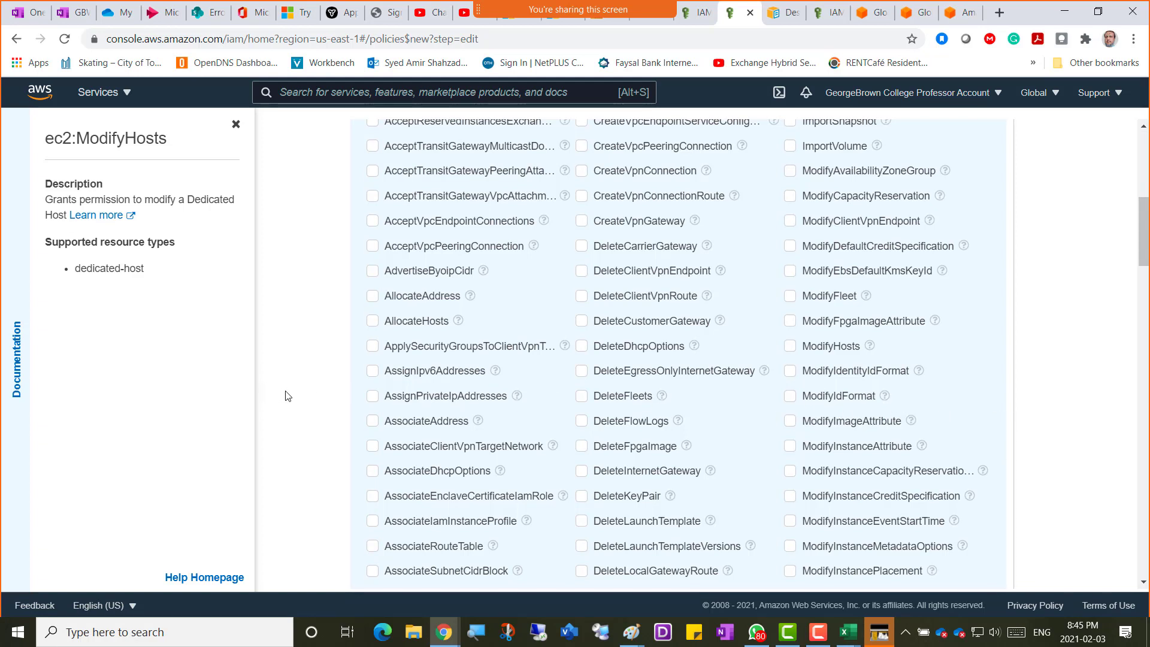
{"action": "scroll", "coordinate": [285, 394], "scroll_direction": "down", "scroll_amount": 6}
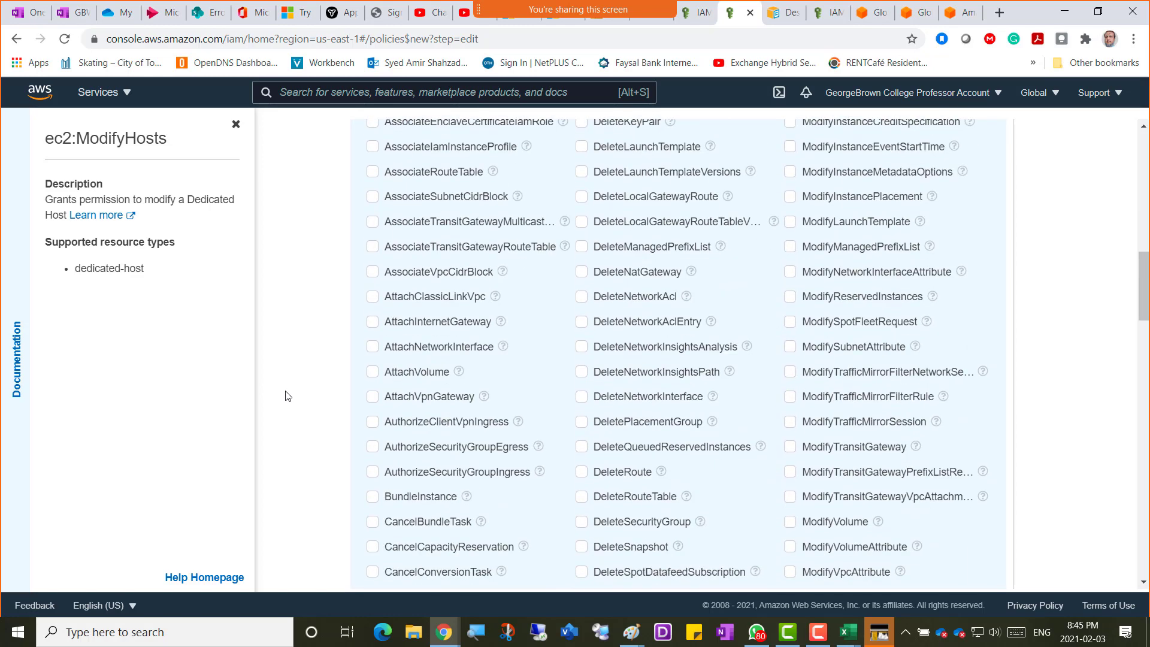
{"action": "scroll", "coordinate": [286, 395], "scroll_direction": "down", "scroll_amount": 3}
{"action": "scroll", "coordinate": [285, 395], "scroll_direction": "down", "scroll_amount": 3}
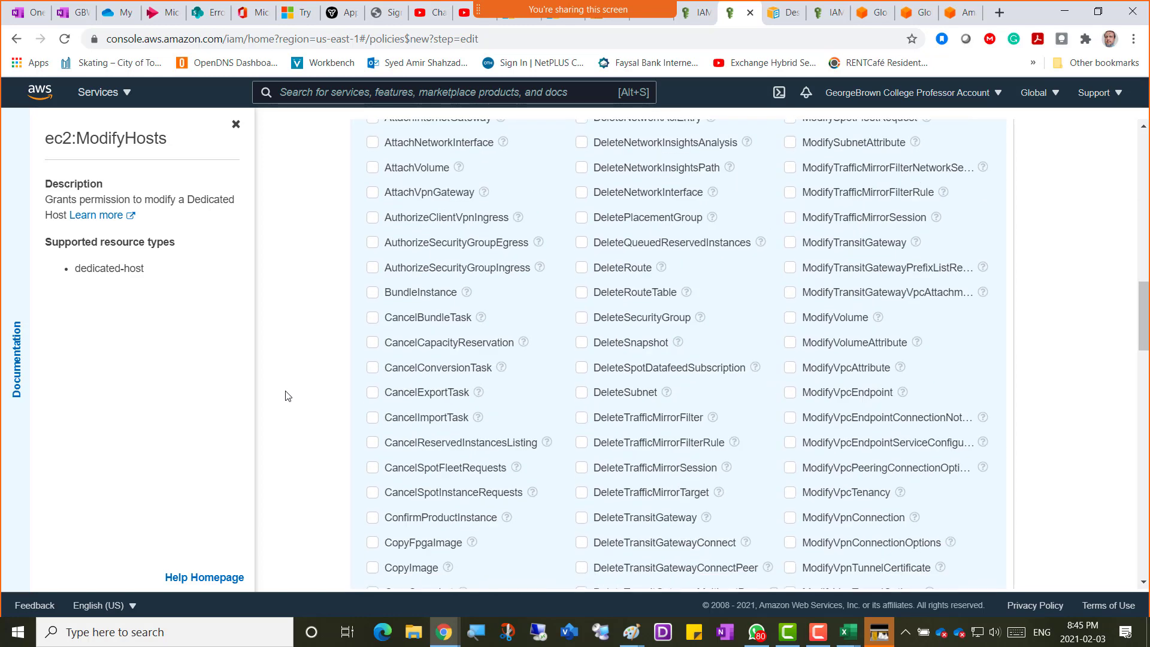
{"action": "scroll", "coordinate": [286, 395], "scroll_direction": "down", "scroll_amount": 4}
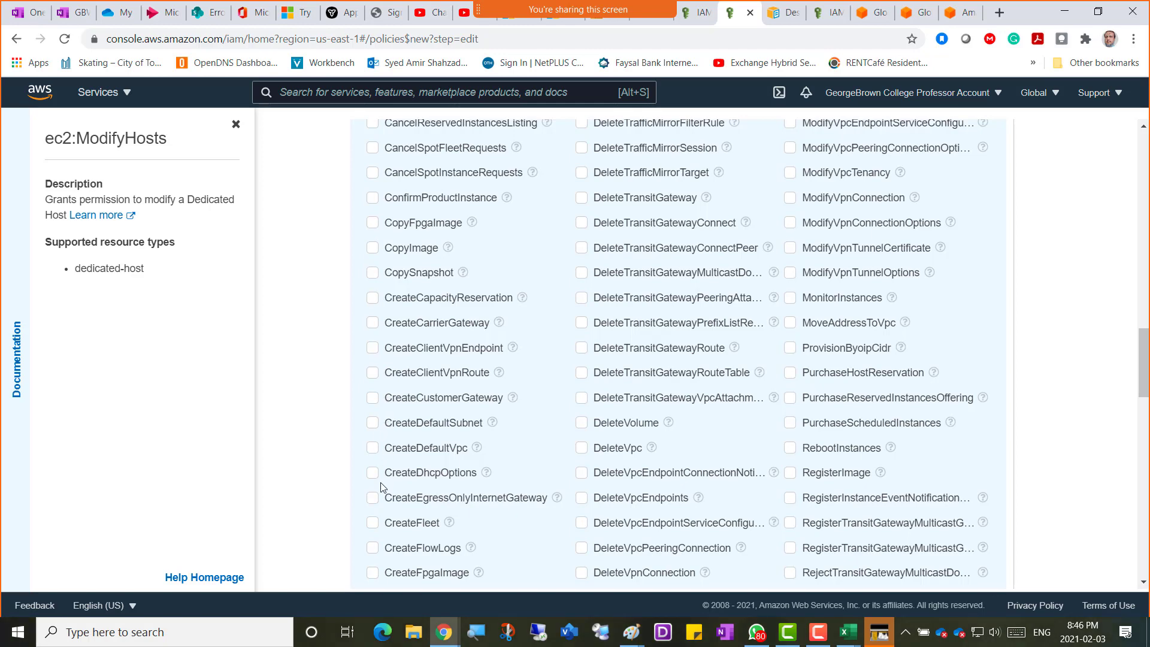
{"action": "scroll", "coordinate": [379, 497], "scroll_direction": "down", "scroll_amount": 3}
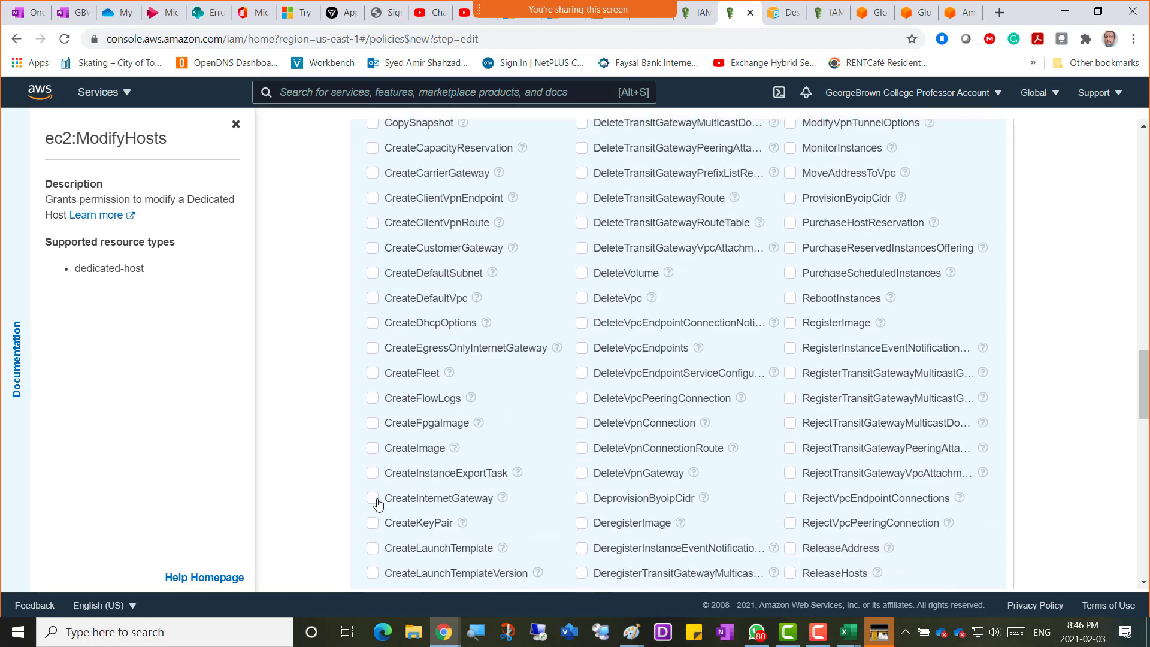
{"action": "scroll", "coordinate": [407, 461], "scroll_direction": "down", "scroll_amount": 1}
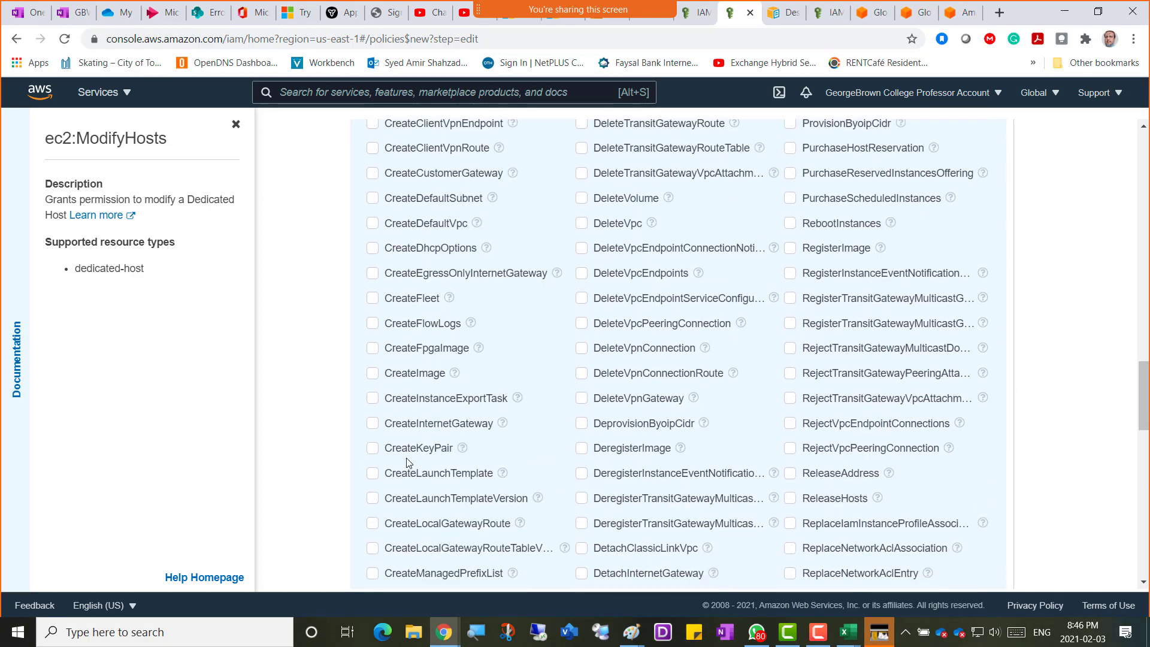
Allow CreateImage and CreateKeyPair under Write, viewing CreateImage's documentation.
{"action": "left_click", "coordinate": [372, 380]}
{"action": "left_click", "coordinate": [455, 376]}
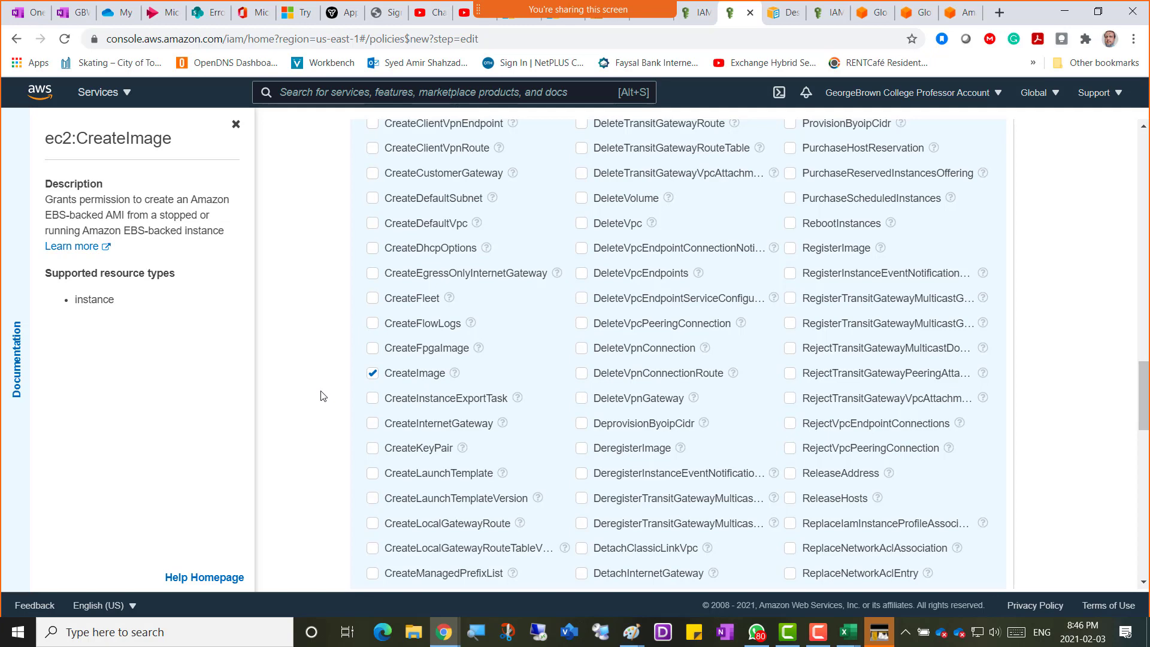
{"action": "scroll", "coordinate": [323, 396], "scroll_direction": "down", "scroll_amount": 3}
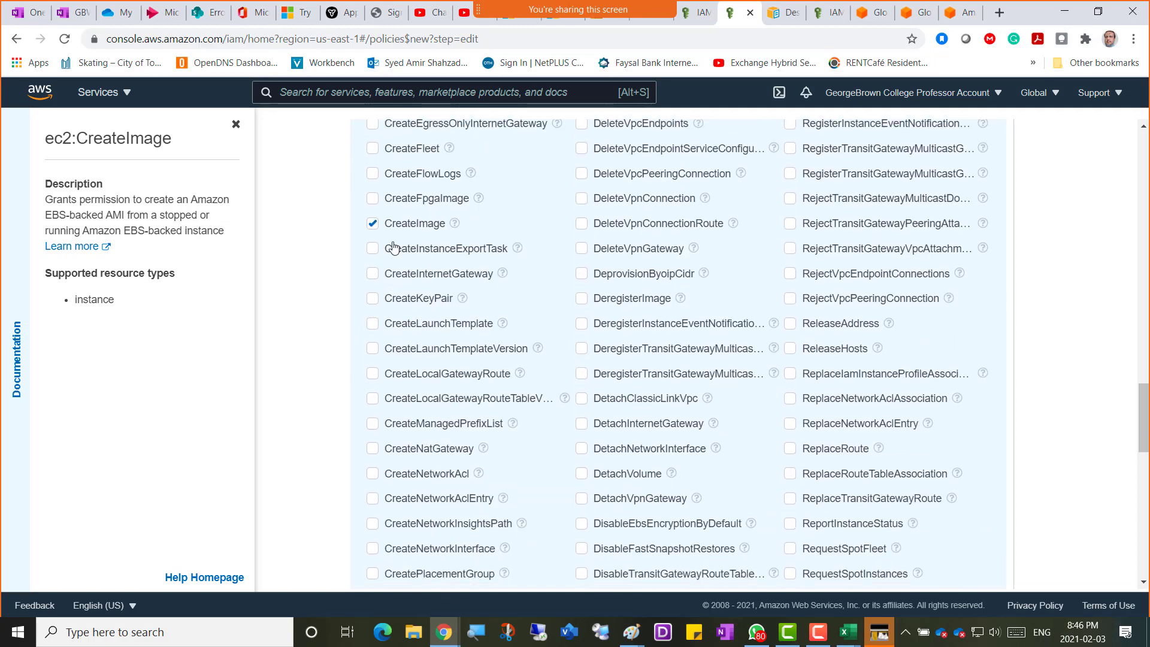
{"action": "left_click", "coordinate": [372, 298]}
{"action": "scroll", "coordinate": [328, 440], "scroll_direction": "down", "scroll_amount": 2}
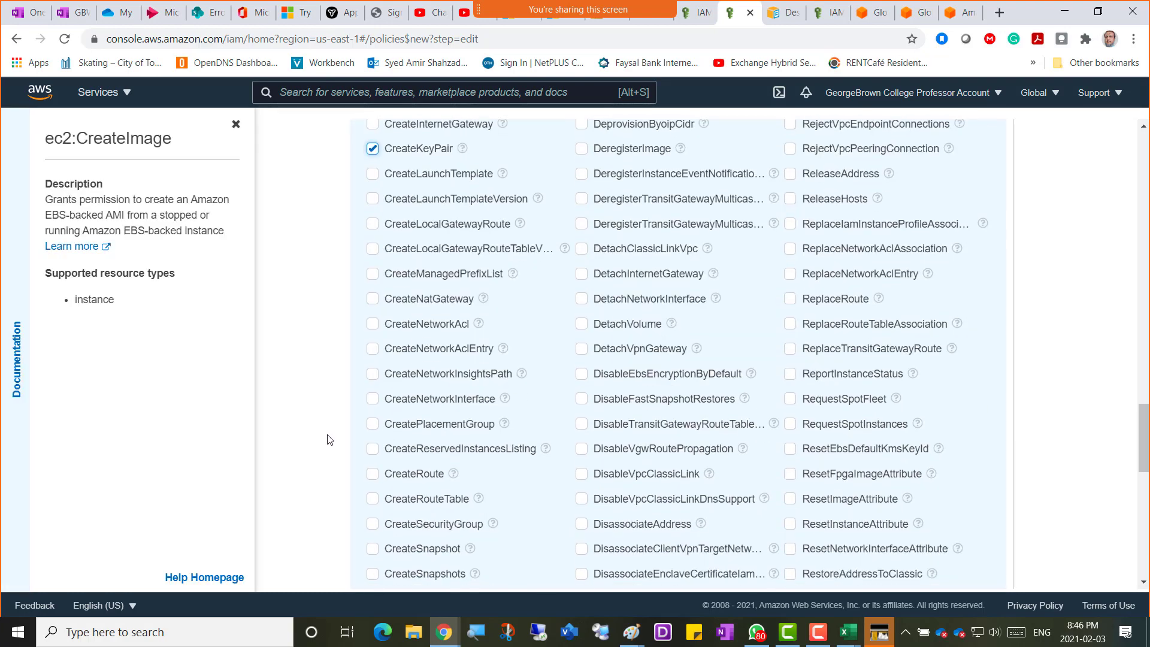
{"action": "scroll", "coordinate": [328, 440], "scroll_direction": "up", "scroll_amount": 1}
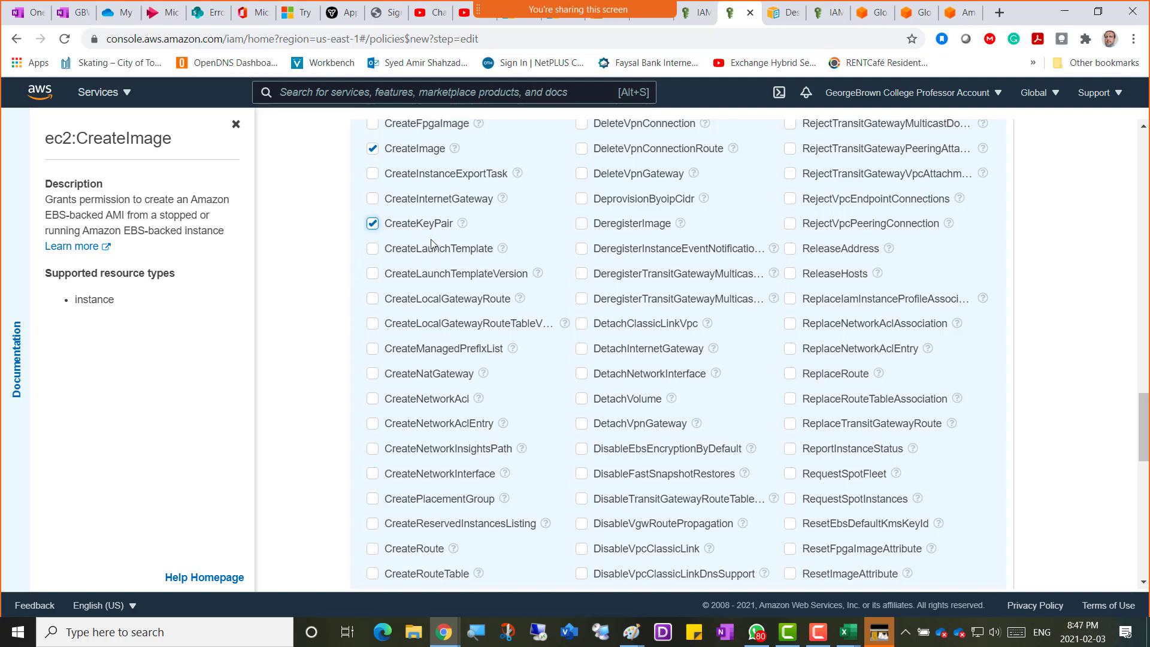
{"action": "scroll", "coordinate": [360, 269], "scroll_direction": "down", "scroll_amount": 1}
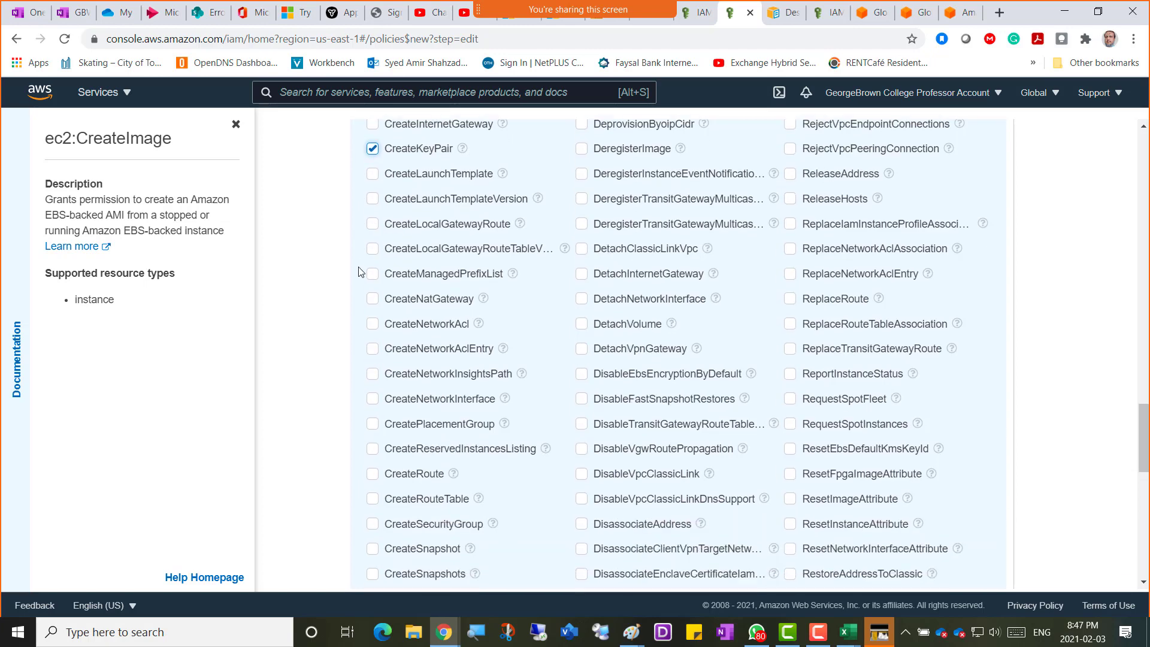
{"action": "scroll", "coordinate": [360, 271], "scroll_direction": "down", "scroll_amount": 2}
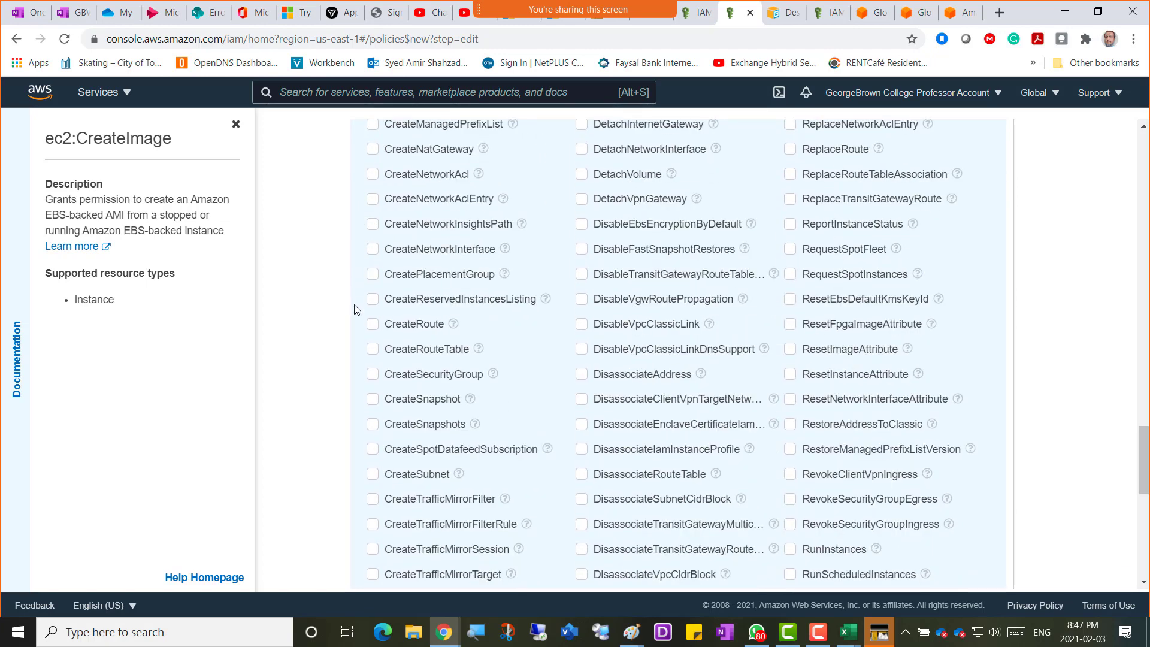
{"action": "scroll", "coordinate": [356, 452], "scroll_direction": "down", "scroll_amount": 1}
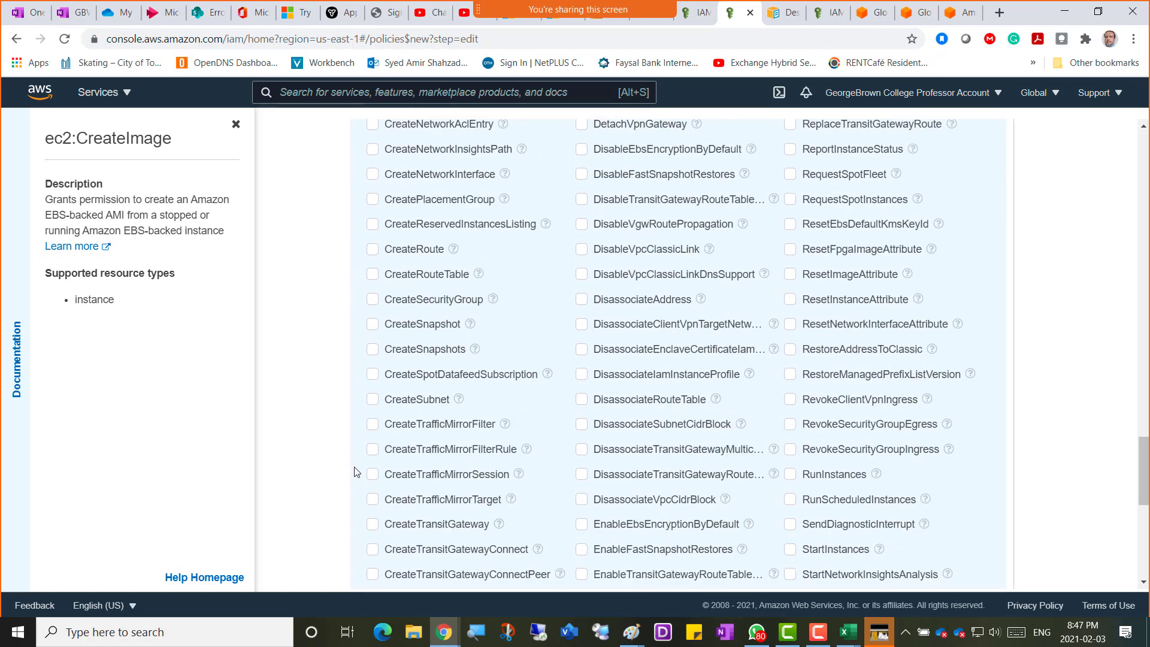
{"action": "scroll", "coordinate": [370, 413], "scroll_direction": "down", "scroll_amount": 2}
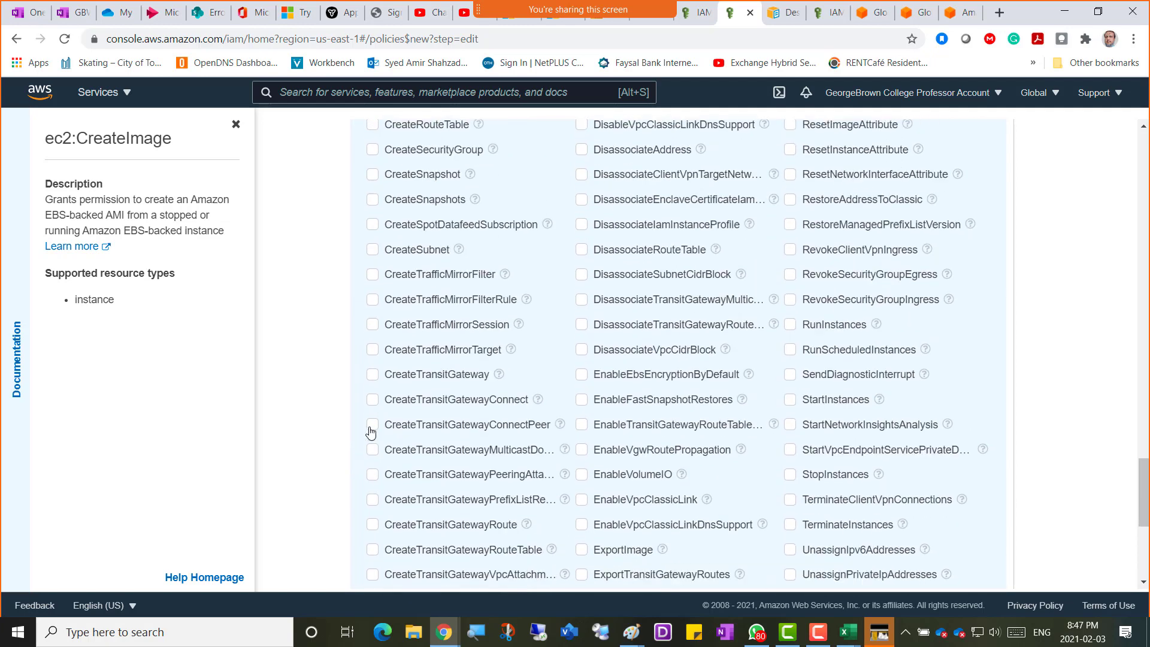
{"action": "scroll", "coordinate": [370, 431], "scroll_direction": "down", "scroll_amount": 2}
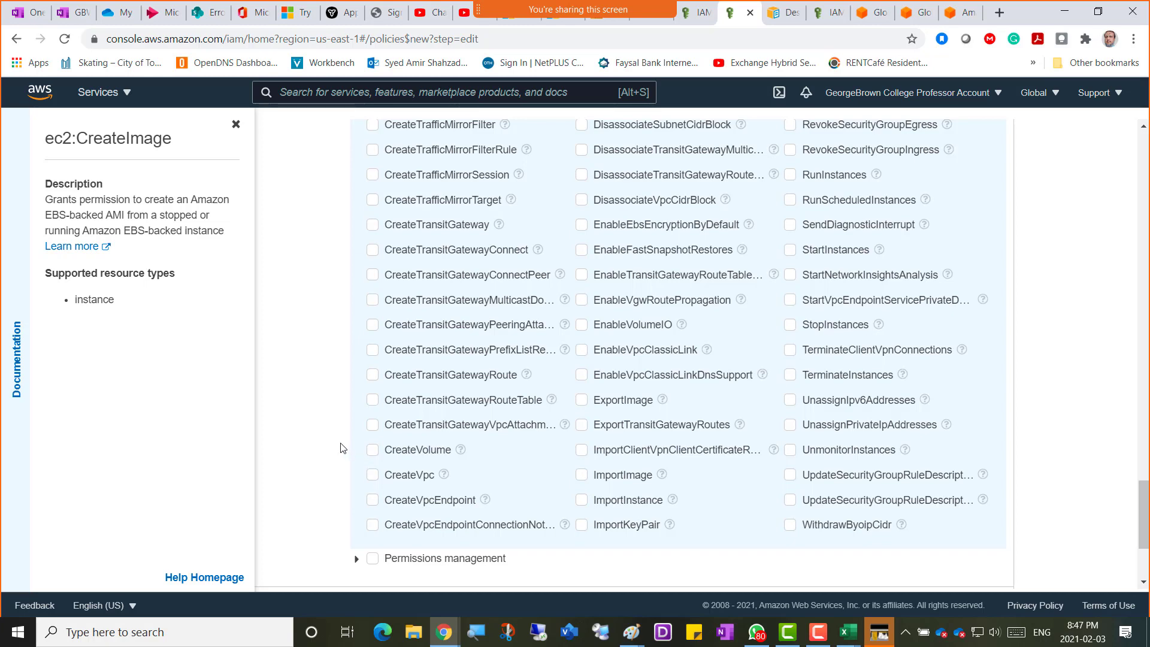
{"action": "scroll", "coordinate": [343, 447], "scroll_direction": "up", "scroll_amount": 10}
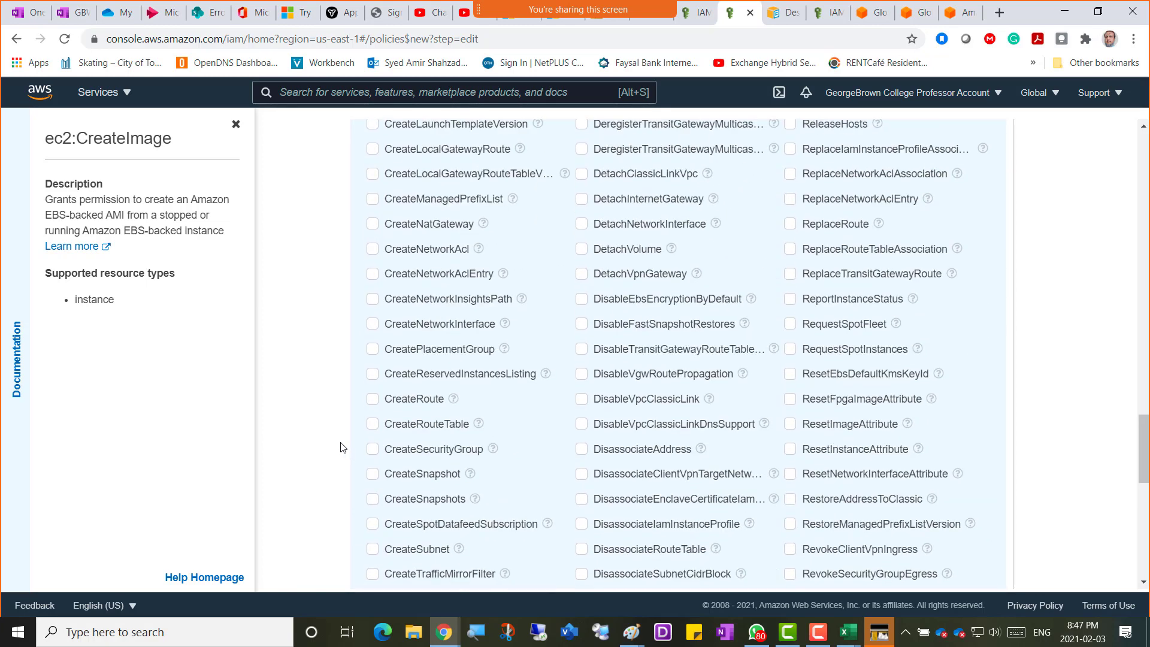
{"action": "scroll", "coordinate": [342, 447], "scroll_direction": "up", "scroll_amount": 8}
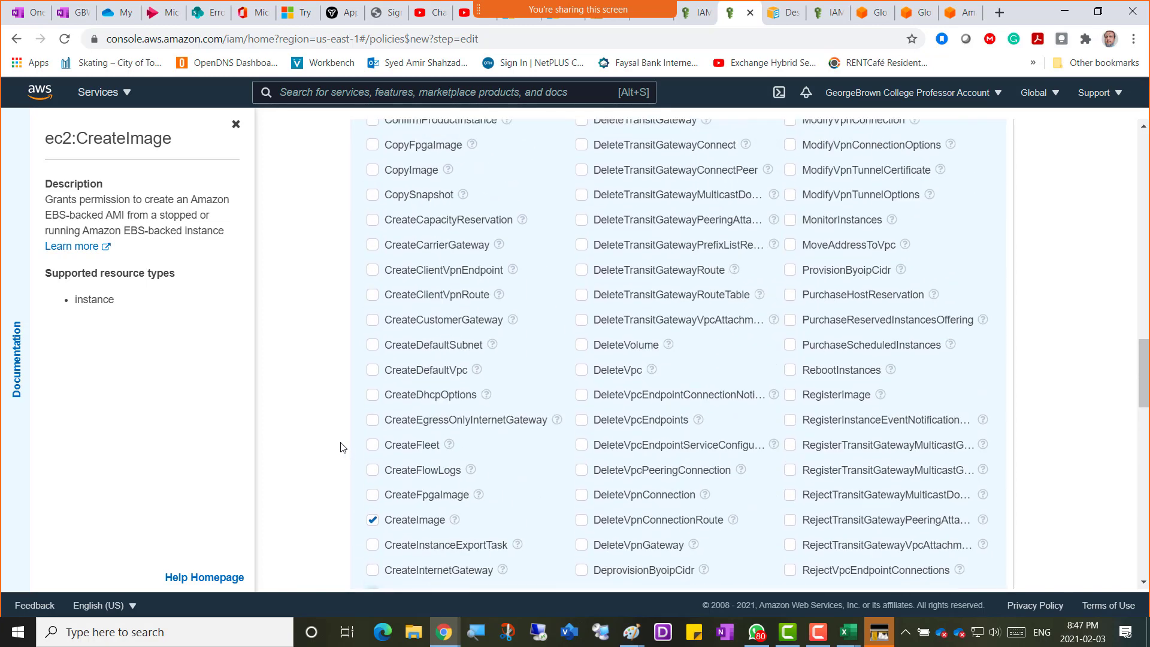
{"action": "scroll", "coordinate": [359, 440], "scroll_direction": "up", "scroll_amount": 6}
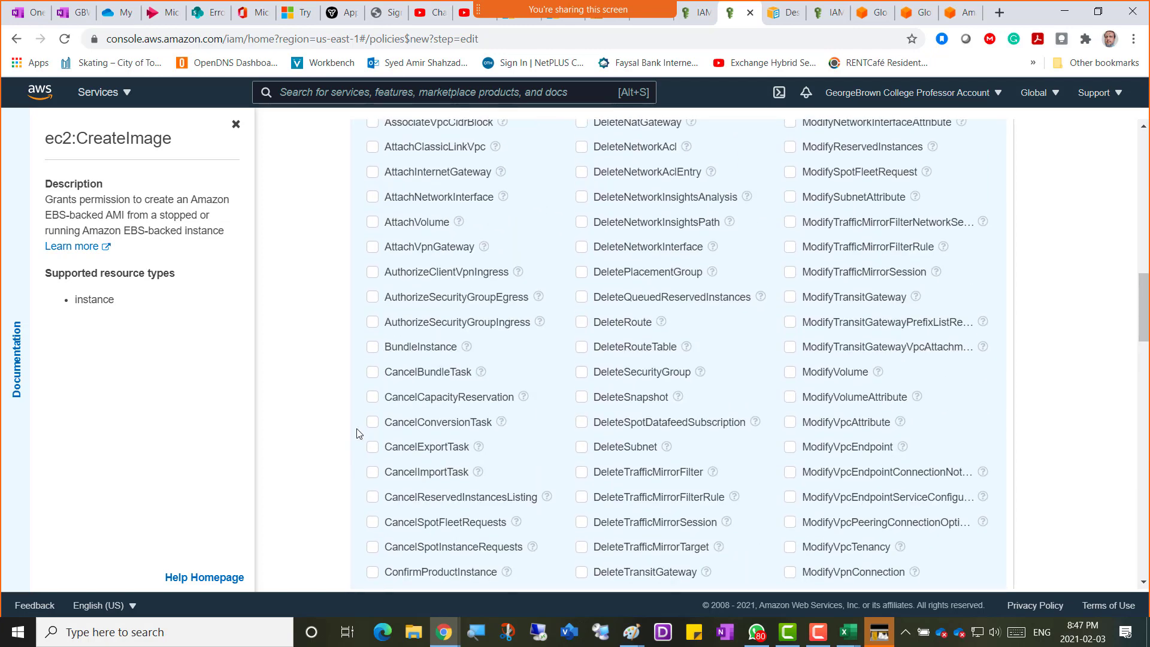
{"action": "scroll", "coordinate": [562, 358], "scroll_direction": "up", "scroll_amount": 5}
{"action": "scroll", "coordinate": [563, 358], "scroll_direction": "up", "scroll_amount": 7}
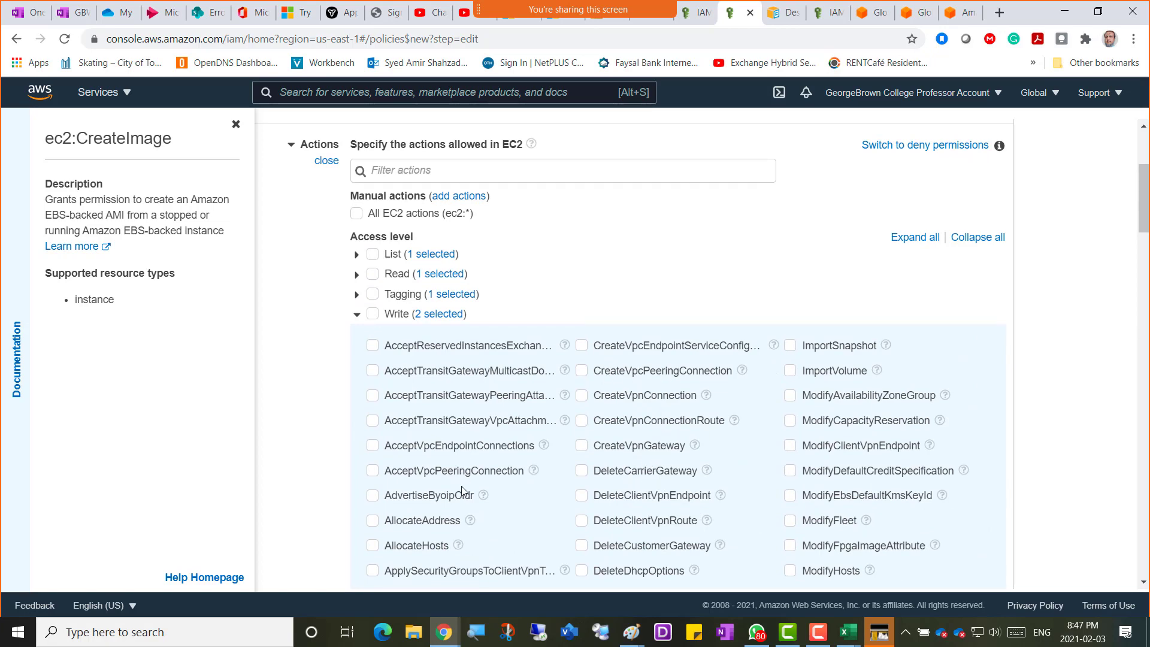
Tick CreateImage and CreateKeyPair in the Write access level list.
{"action": "scroll", "coordinate": [462, 491], "scroll_direction": "down", "scroll_amount": 3}
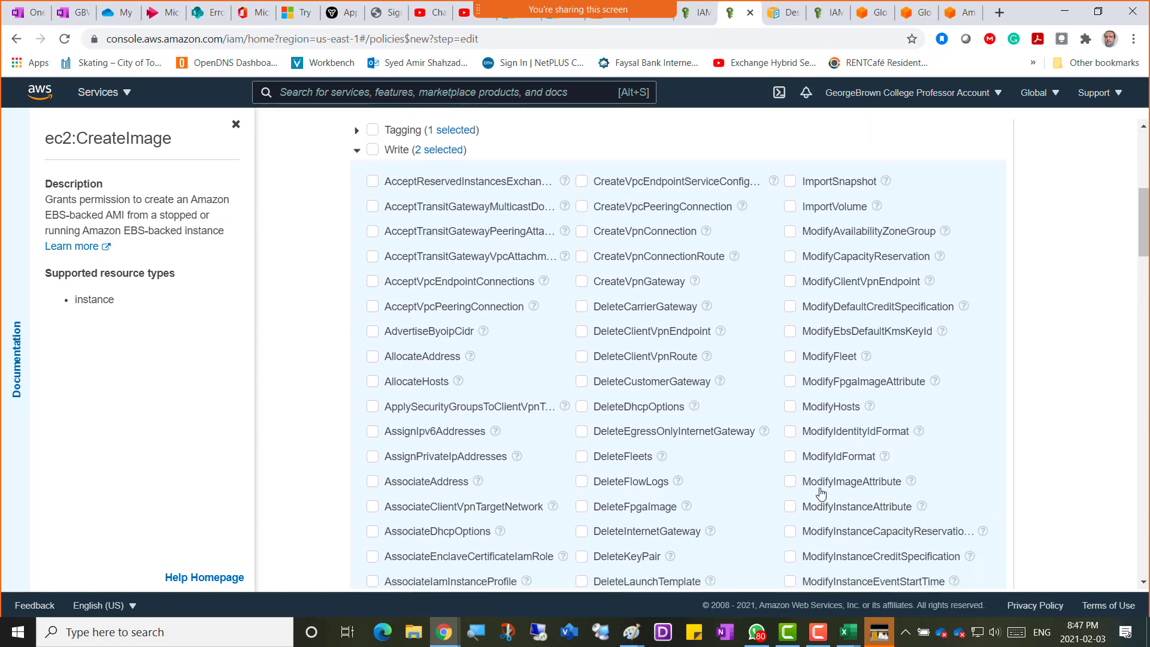
{"action": "scroll", "coordinate": [821, 493], "scroll_direction": "down", "scroll_amount": 9}
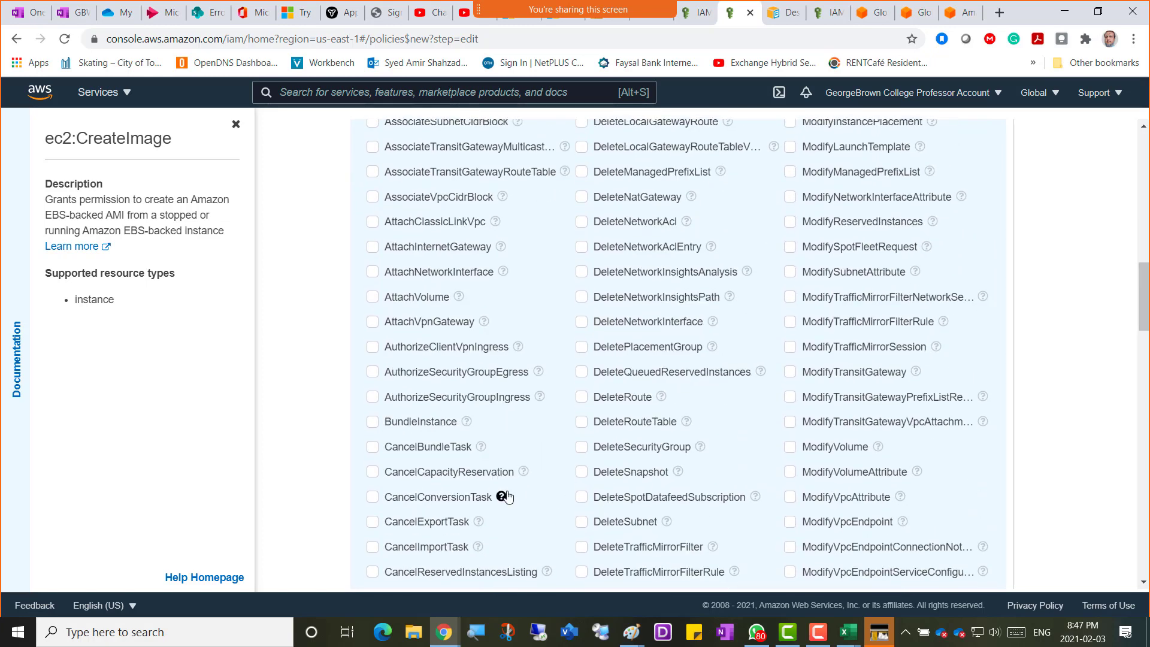
{"action": "scroll", "coordinate": [506, 496], "scroll_direction": "down", "scroll_amount": 4}
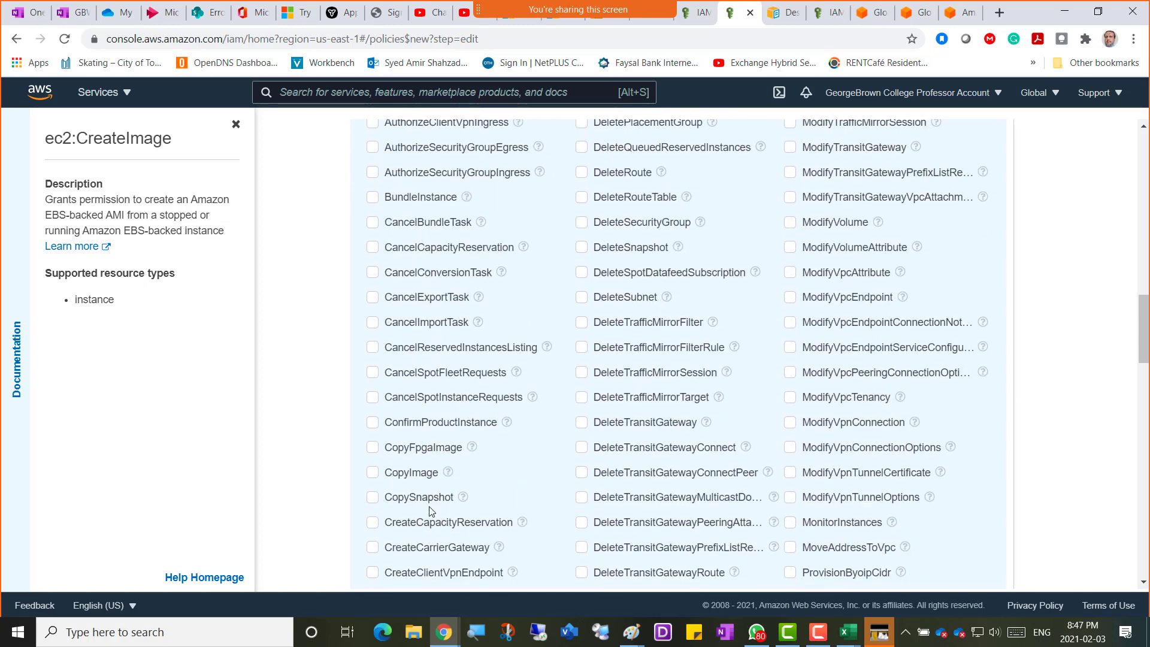
{"action": "scroll", "coordinate": [429, 510], "scroll_direction": "down", "scroll_amount": 4}
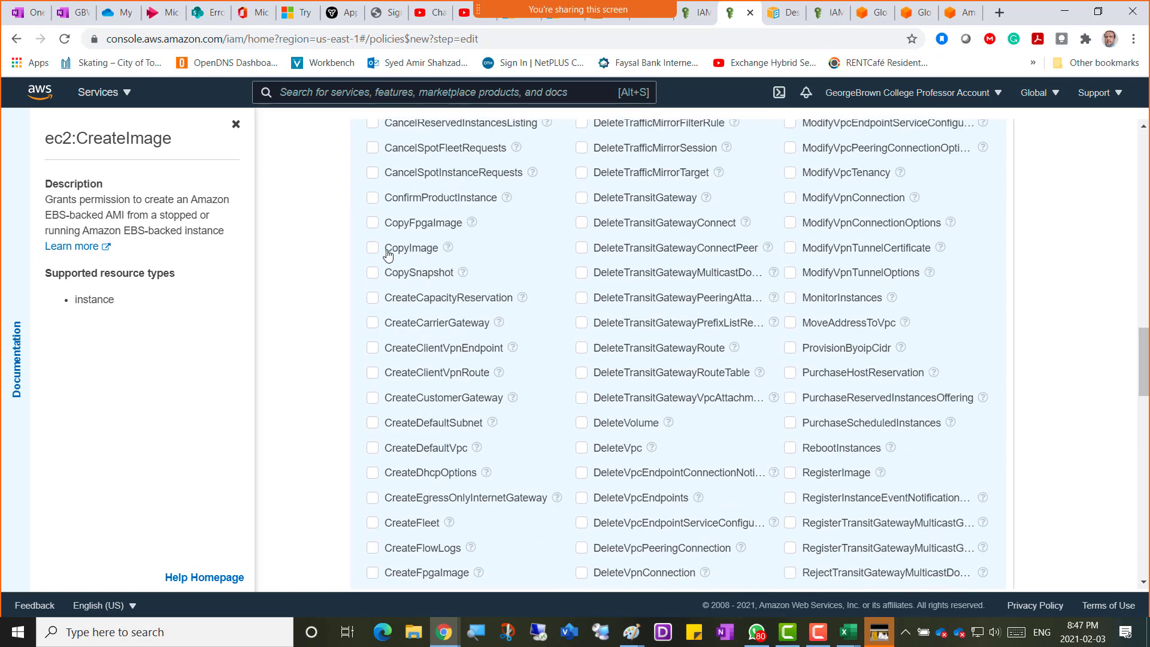
{"action": "scroll", "coordinate": [373, 522], "scroll_direction": "down", "scroll_amount": 1}
{"action": "left_click", "coordinate": [372, 522]}
{"action": "scroll", "coordinate": [373, 522], "scroll_direction": "down", "scroll_amount": 1}
{"action": "left_click", "coordinate": [373, 522]}
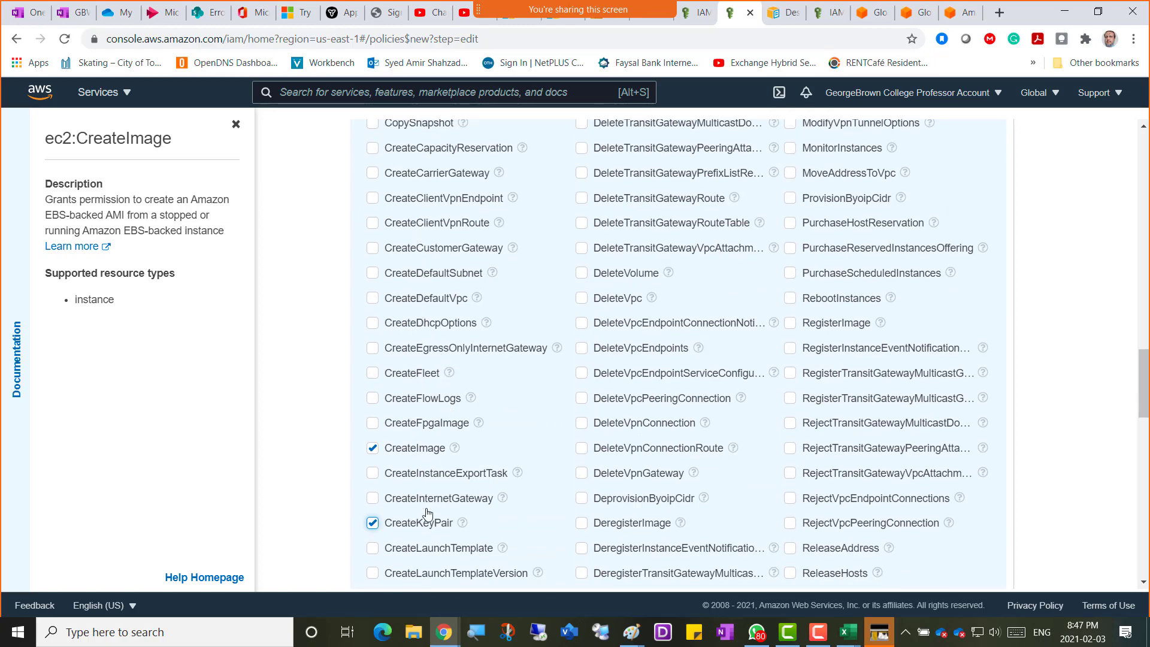
{"action": "scroll", "coordinate": [427, 513], "scroll_direction": "down", "scroll_amount": 2}
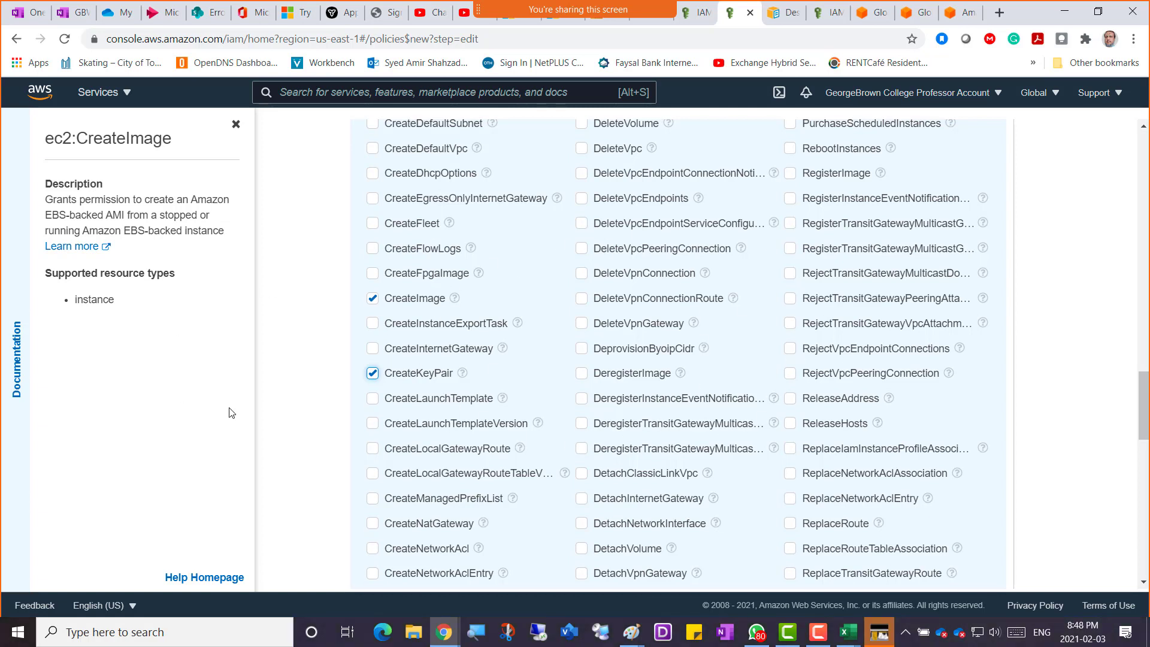
Scroll through the Write actions to confirm only CreateImage and CreateKeyPair are checked.
{"action": "scroll", "coordinate": [271, 398], "scroll_direction": "up", "scroll_amount": 5}
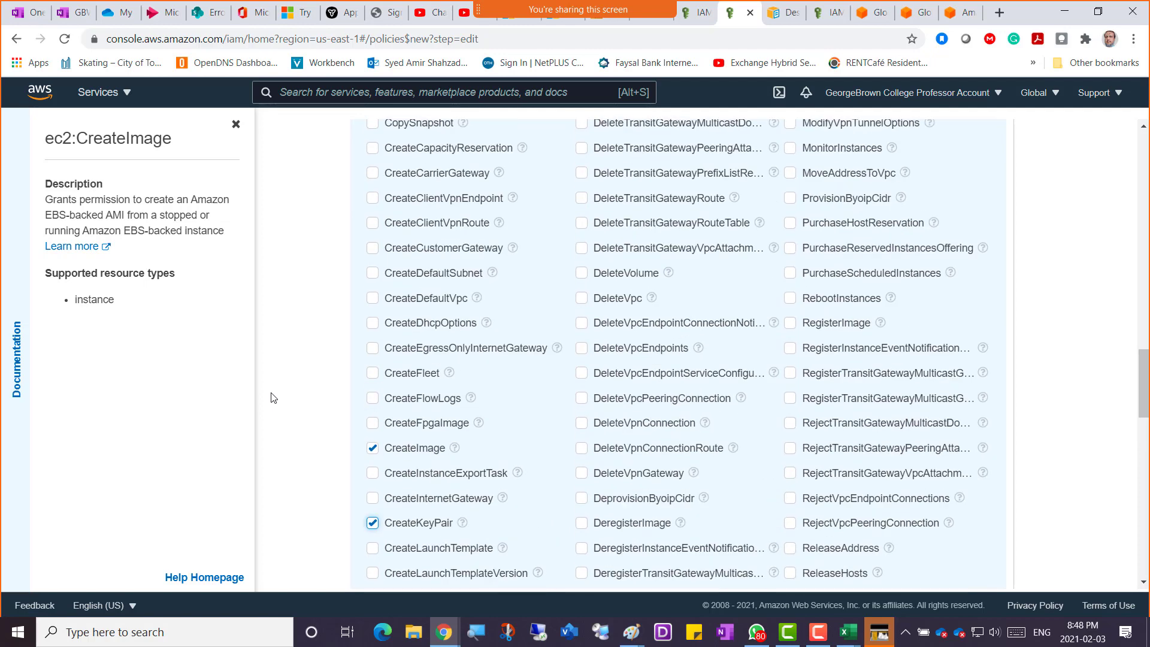
{"action": "scroll", "coordinate": [271, 398], "scroll_direction": "down", "scroll_amount": 3}
{"action": "scroll", "coordinate": [315, 454], "scroll_direction": "up", "scroll_amount": 4}
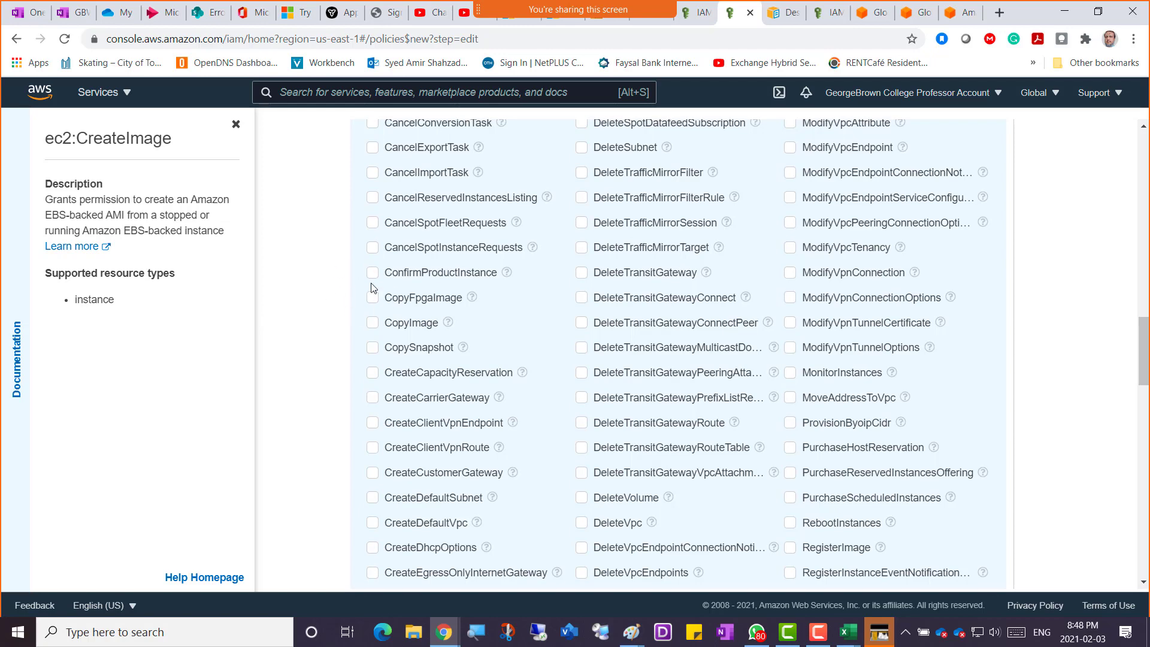
{"action": "scroll", "coordinate": [319, 294], "scroll_direction": "up", "scroll_amount": 1}
{"action": "scroll", "coordinate": [319, 295], "scroll_direction": "up", "scroll_amount": 3}
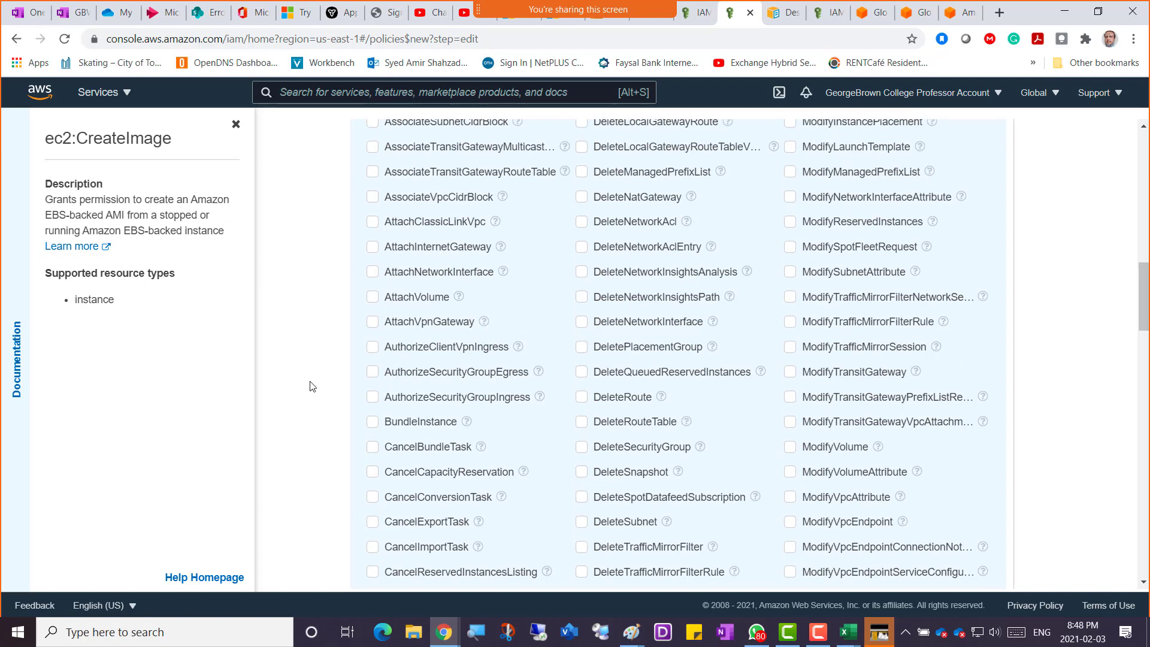
{"action": "scroll", "coordinate": [310, 383], "scroll_direction": "up", "scroll_amount": 1}
{"action": "scroll", "coordinate": [310, 383], "scroll_direction": "up", "scroll_amount": 5}
{"action": "scroll", "coordinate": [307, 380], "scroll_direction": "up", "scroll_amount": 5}
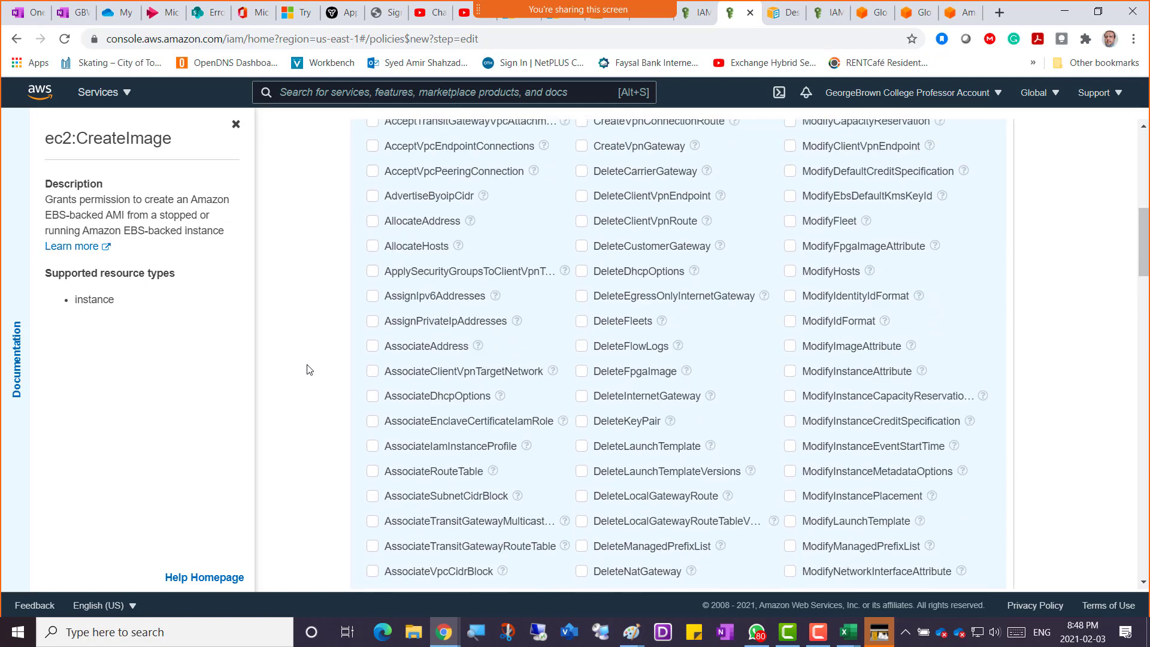
{"action": "scroll", "coordinate": [306, 369], "scroll_direction": "up", "scroll_amount": 2}
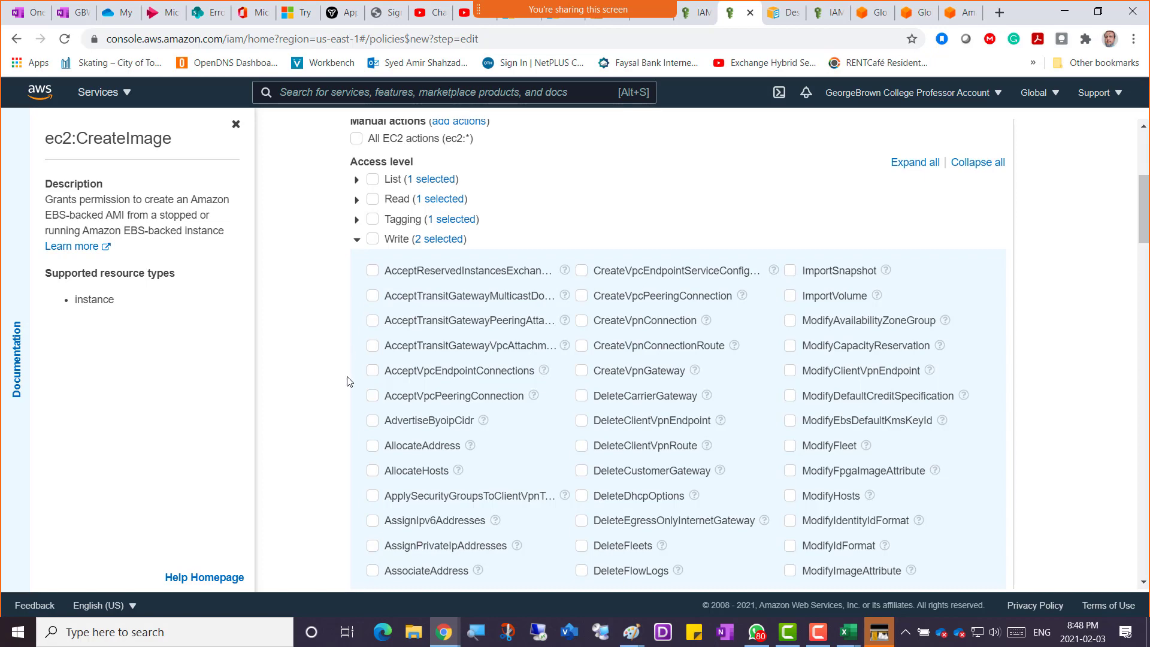
{"action": "scroll", "coordinate": [334, 437], "scroll_direction": "down", "scroll_amount": 15}
{"action": "scroll", "coordinate": [334, 438], "scroll_direction": "down", "scroll_amount": 6}
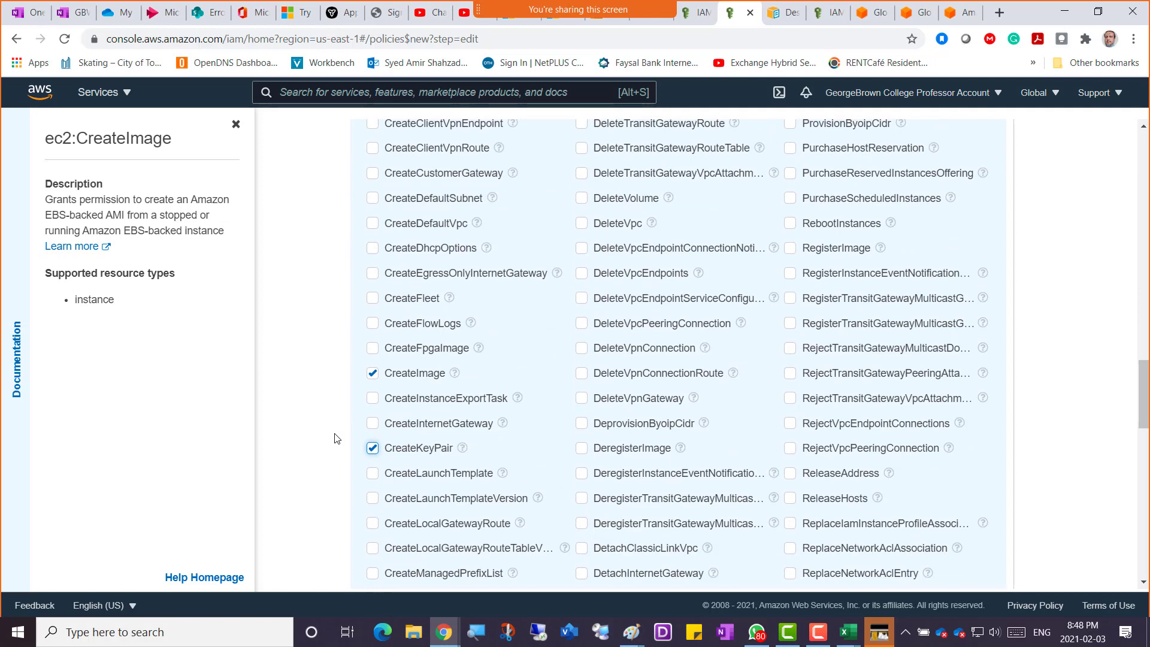
{"action": "scroll", "coordinate": [334, 438], "scroll_direction": "down", "scroll_amount": 3}
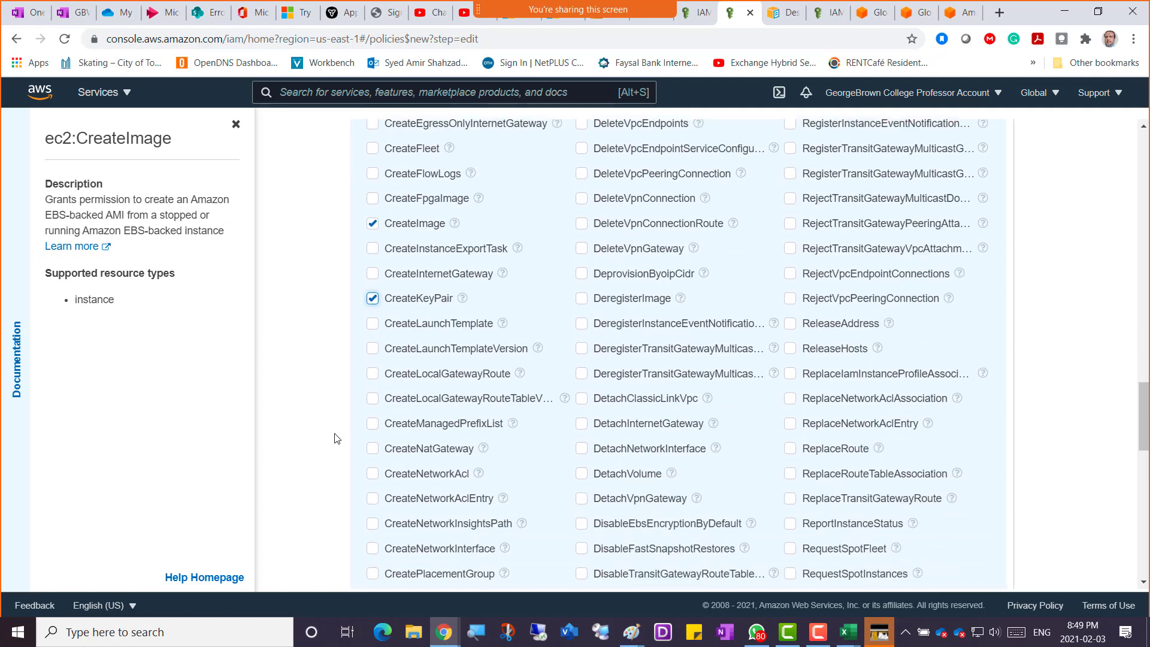
{"action": "scroll", "coordinate": [334, 439], "scroll_direction": "down", "scroll_amount": 3}
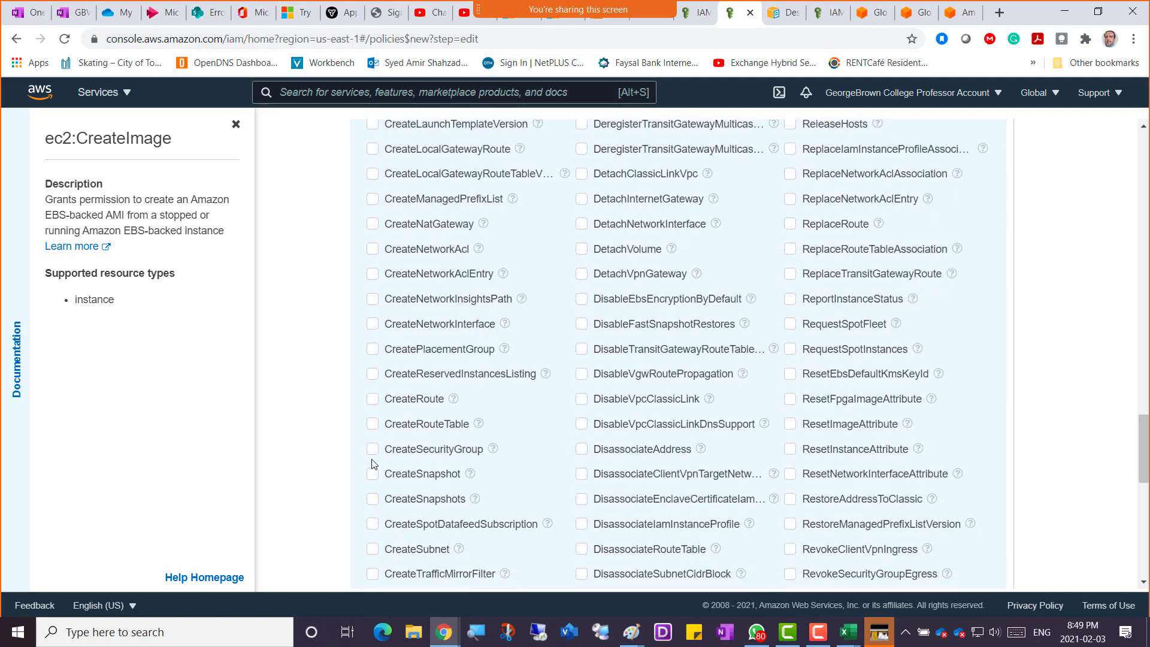
Allow CreateSnapshot under Write and open the ModifyTransitGateway documentation.
{"action": "left_click", "coordinate": [372, 479]}
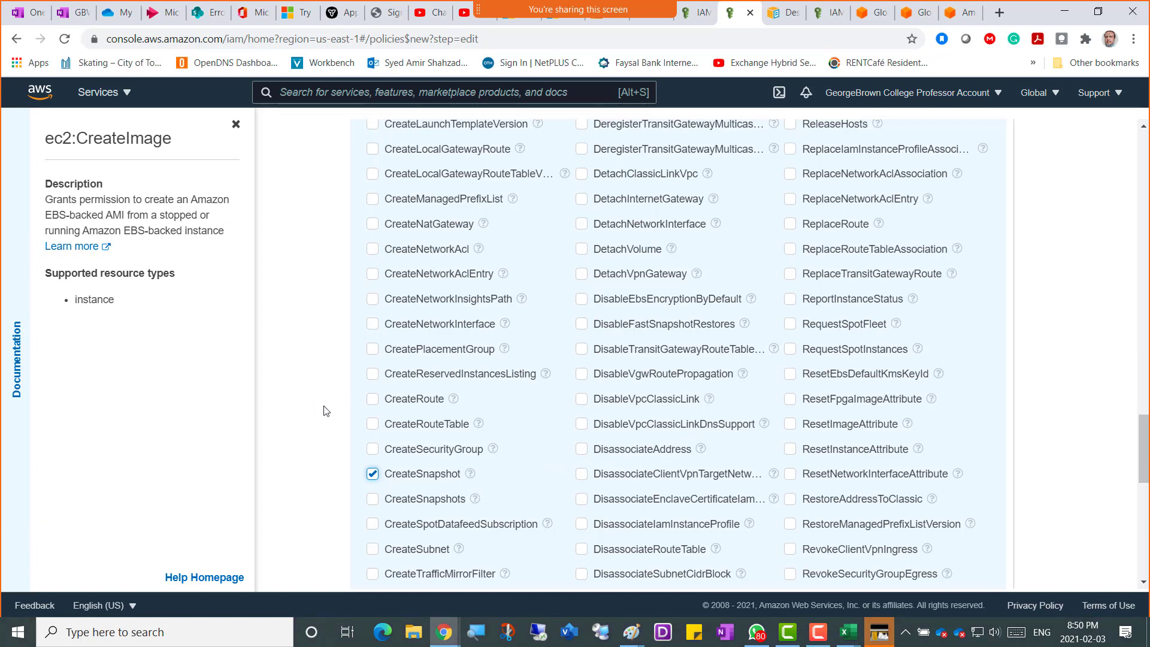
{"action": "scroll", "coordinate": [326, 411], "scroll_direction": "up", "scroll_amount": 6}
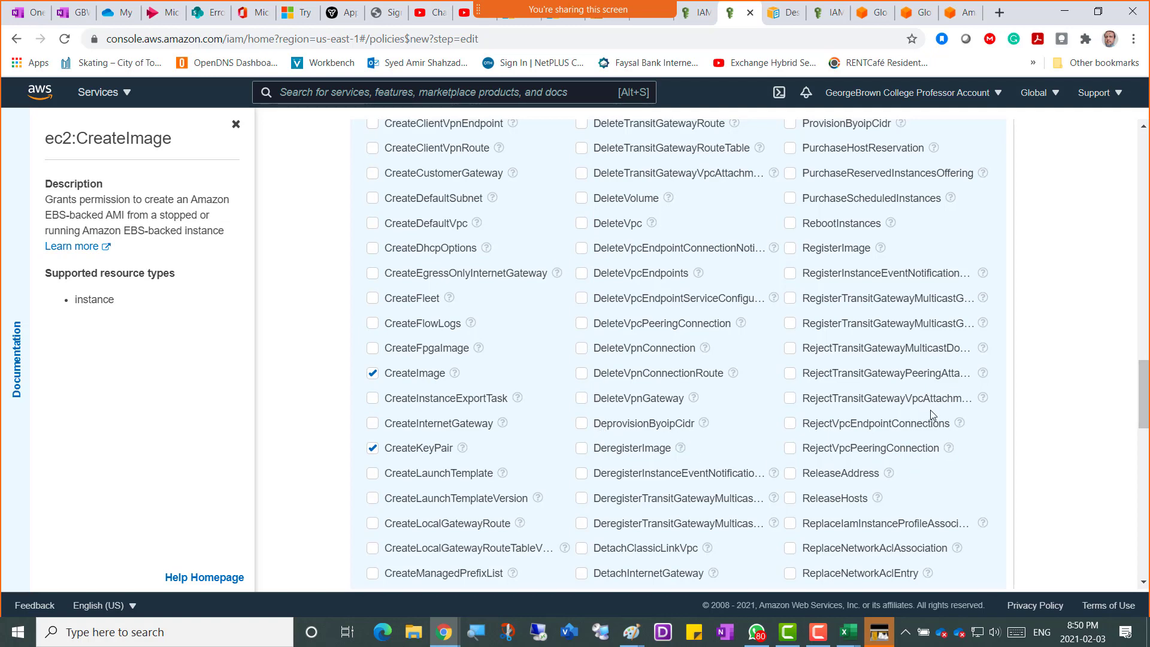
{"action": "scroll", "coordinate": [872, 304], "scroll_direction": "up", "scroll_amount": 4}
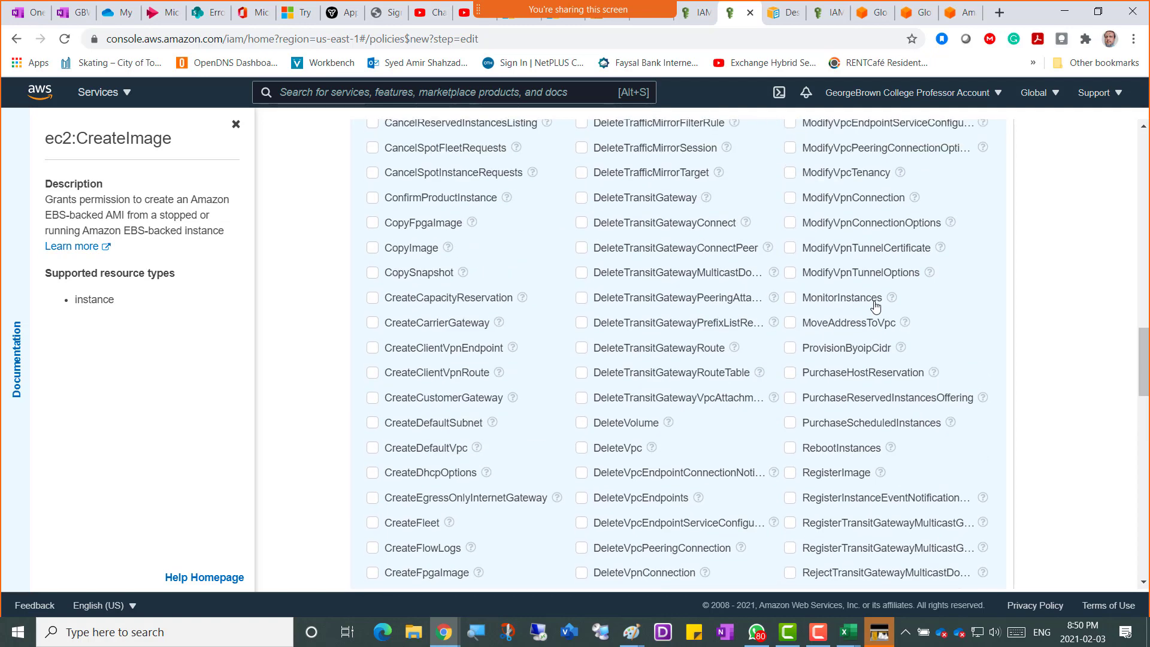
{"action": "scroll", "coordinate": [875, 305], "scroll_direction": "up", "scroll_amount": 5}
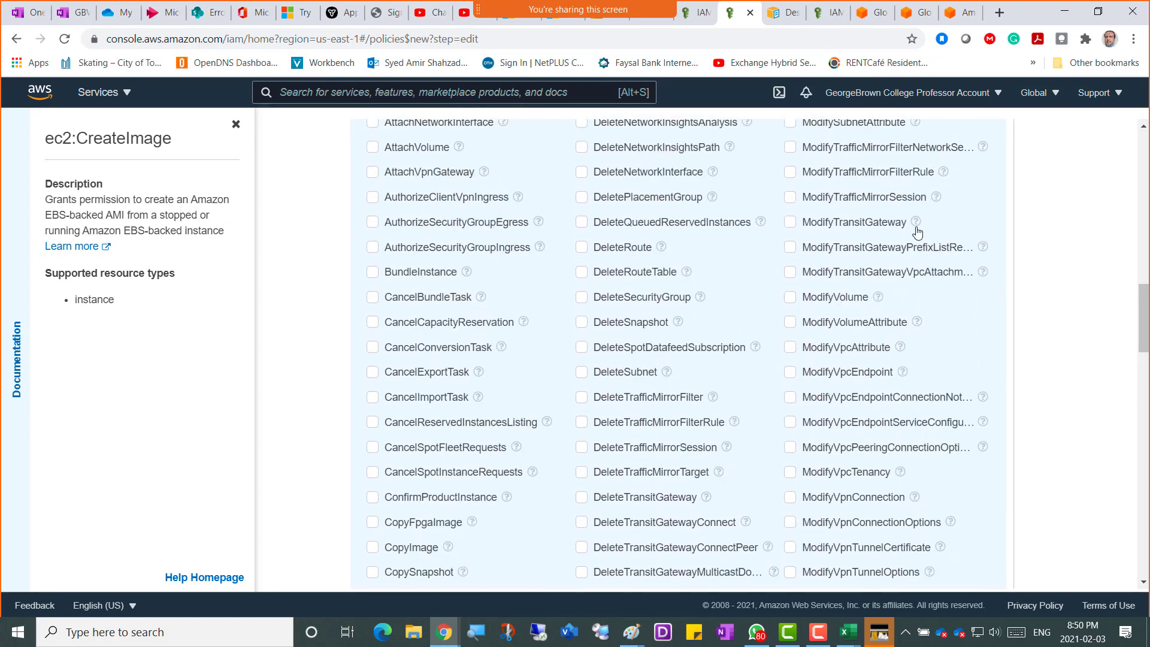
{"action": "left_click", "coordinate": [913, 222]}
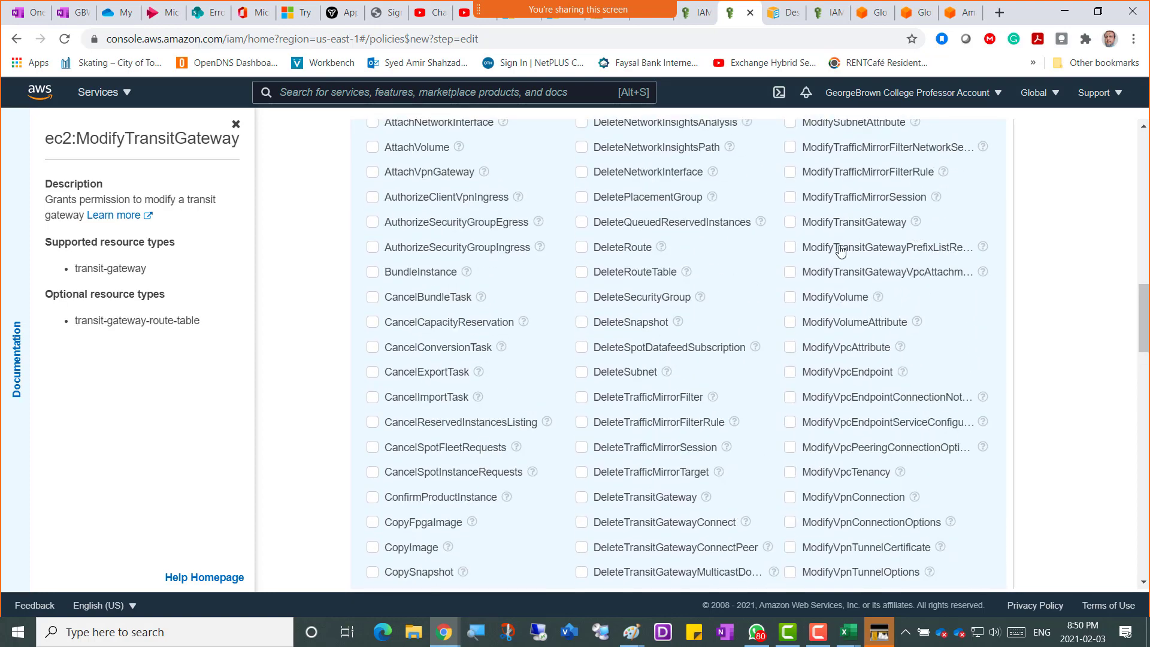
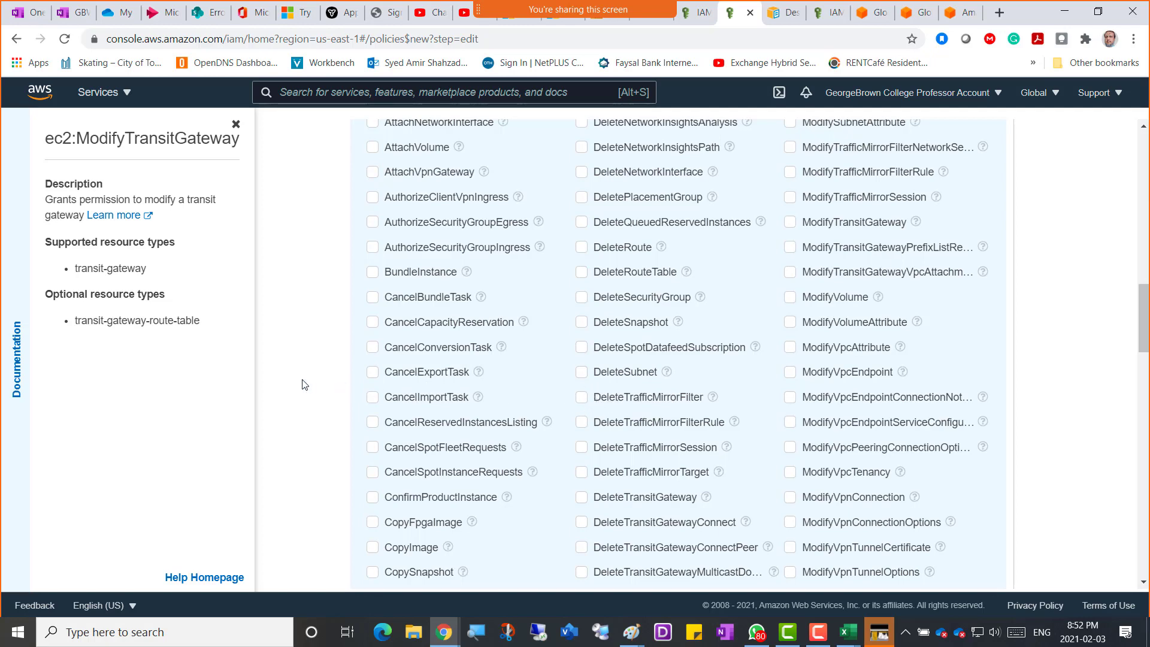
Collapse the EC2 Write actions list back to its access-level summary of three Write actions.
{"action": "scroll", "coordinate": [350, 346], "scroll_direction": "up", "scroll_amount": 5}
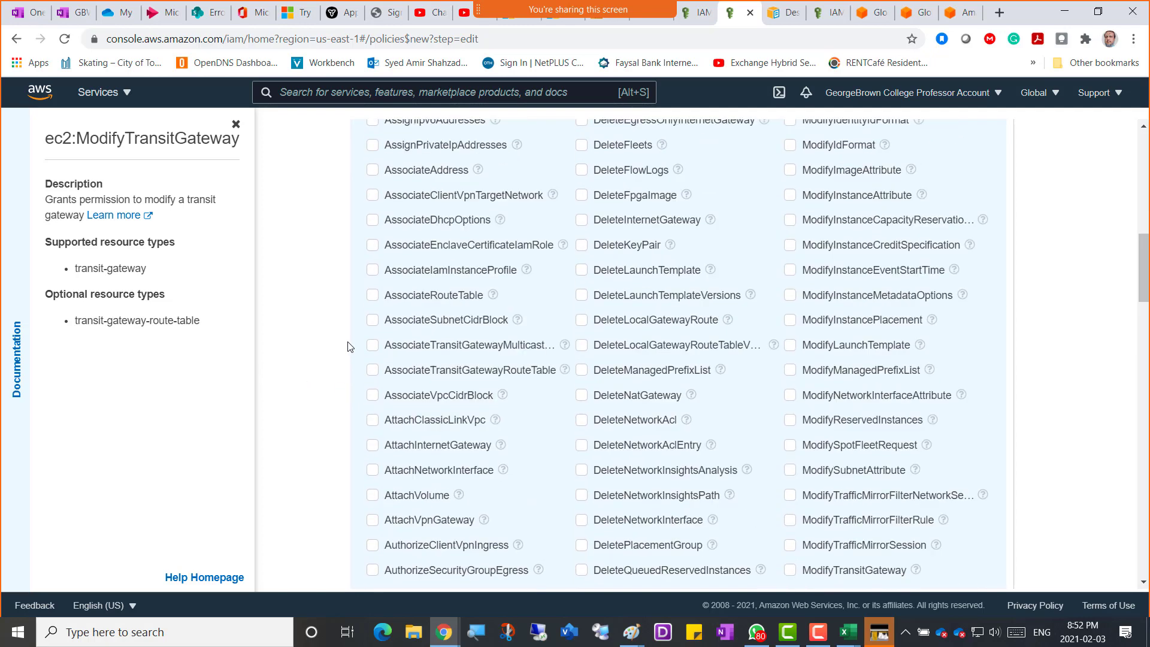
{"action": "scroll", "coordinate": [350, 347], "scroll_direction": "up", "scroll_amount": 7}
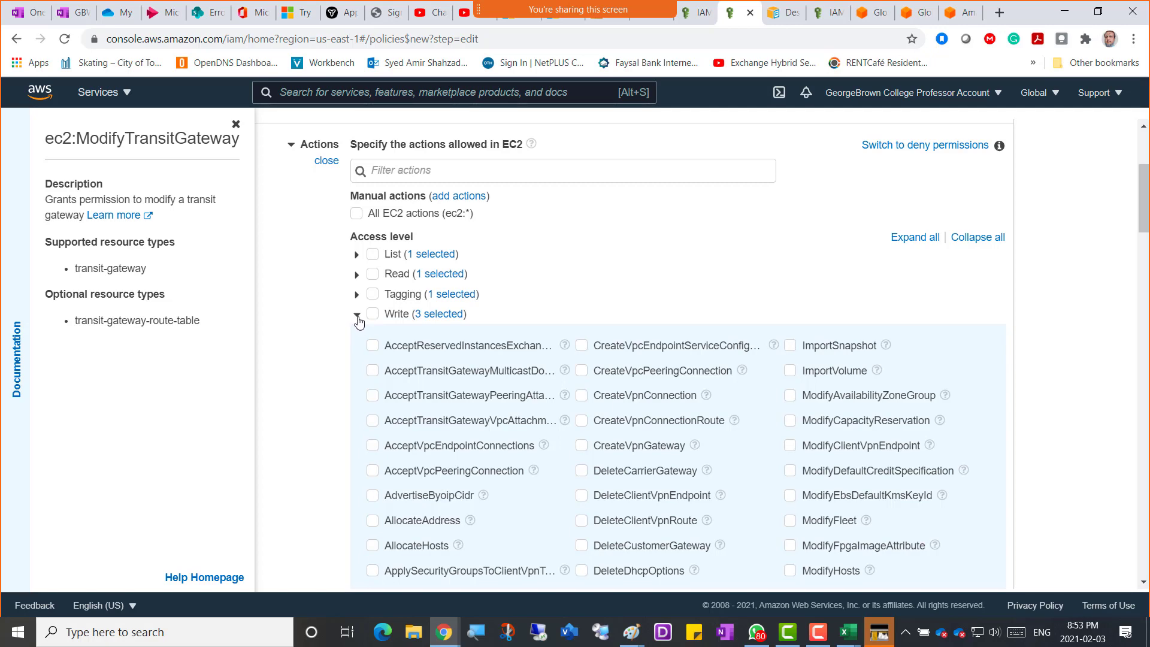
{"action": "left_click", "coordinate": [356, 317]}
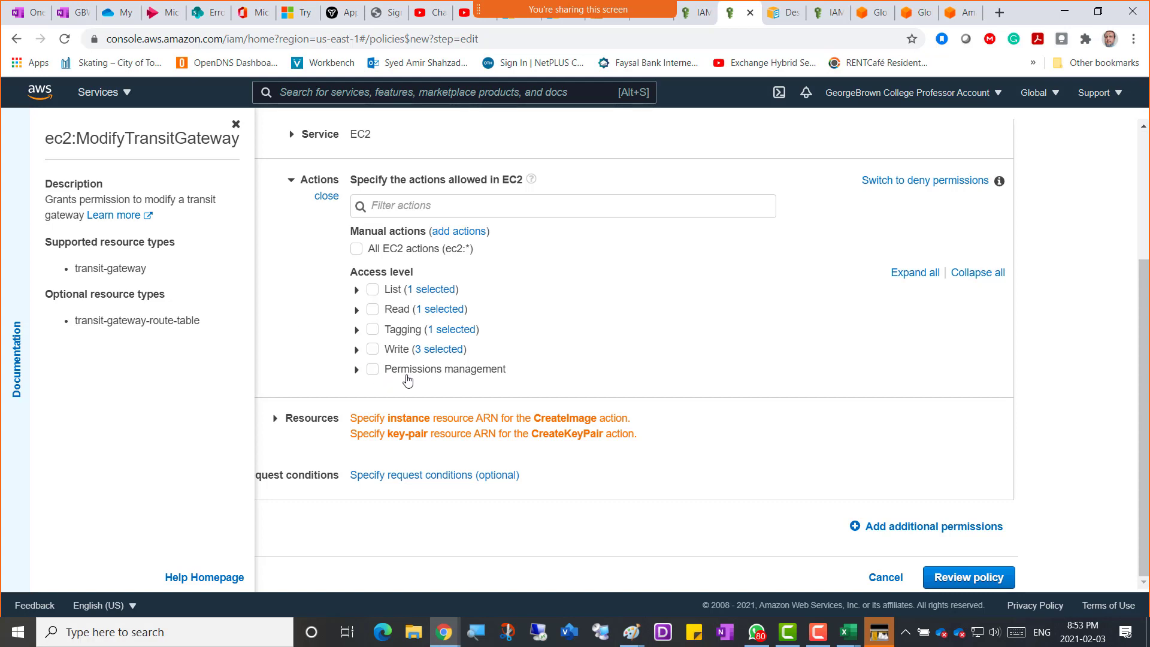
Allow CreateNetworkInterfacePermission under Permissions management, collapse that group, and close the Documentation panel.
{"action": "left_click", "coordinate": [356, 370]}
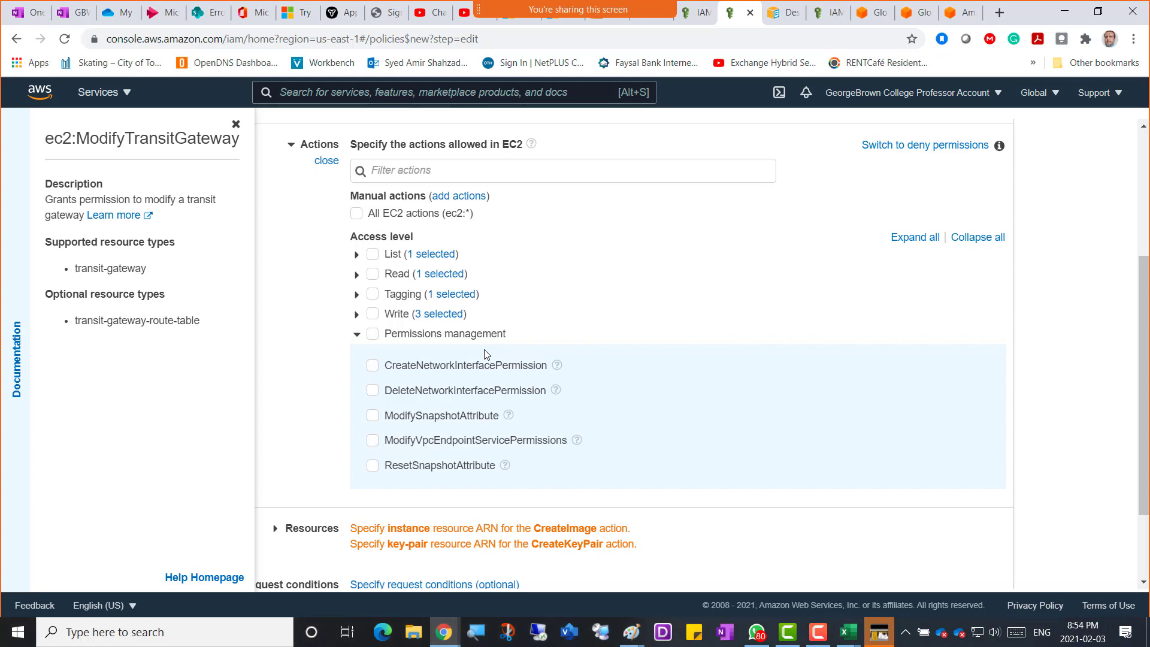
{"action": "left_click", "coordinate": [372, 367]}
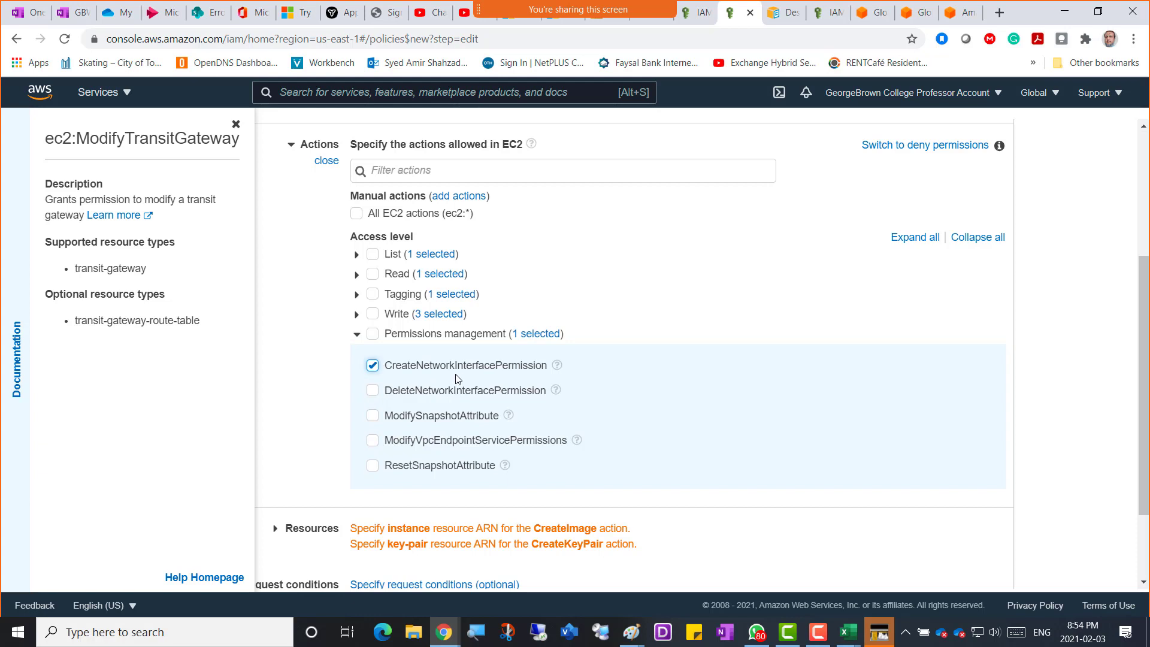
{"action": "left_click", "coordinate": [356, 335]}
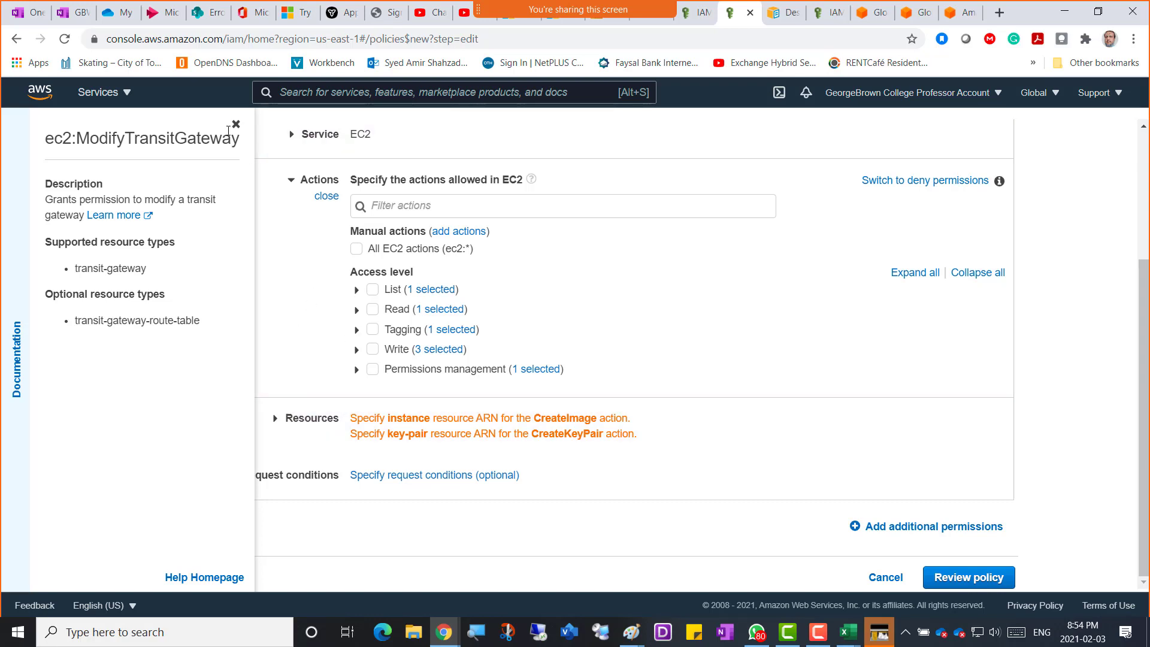
{"action": "left_click", "coordinate": [236, 125]}
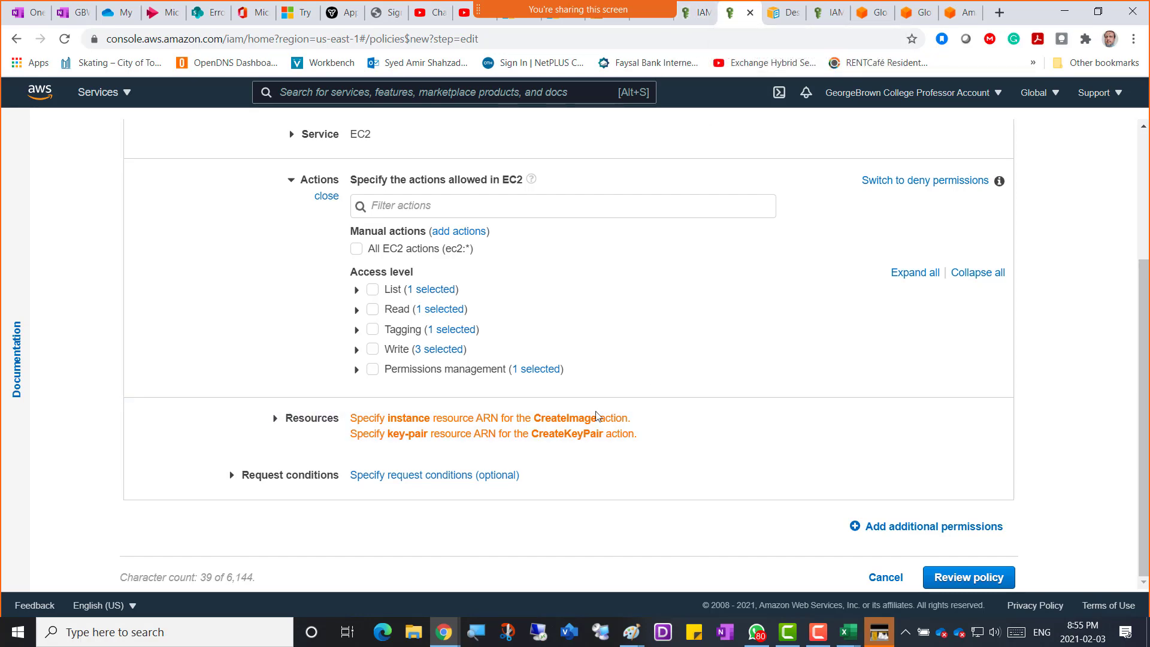
{"action": "left_click", "coordinate": [696, 22]}
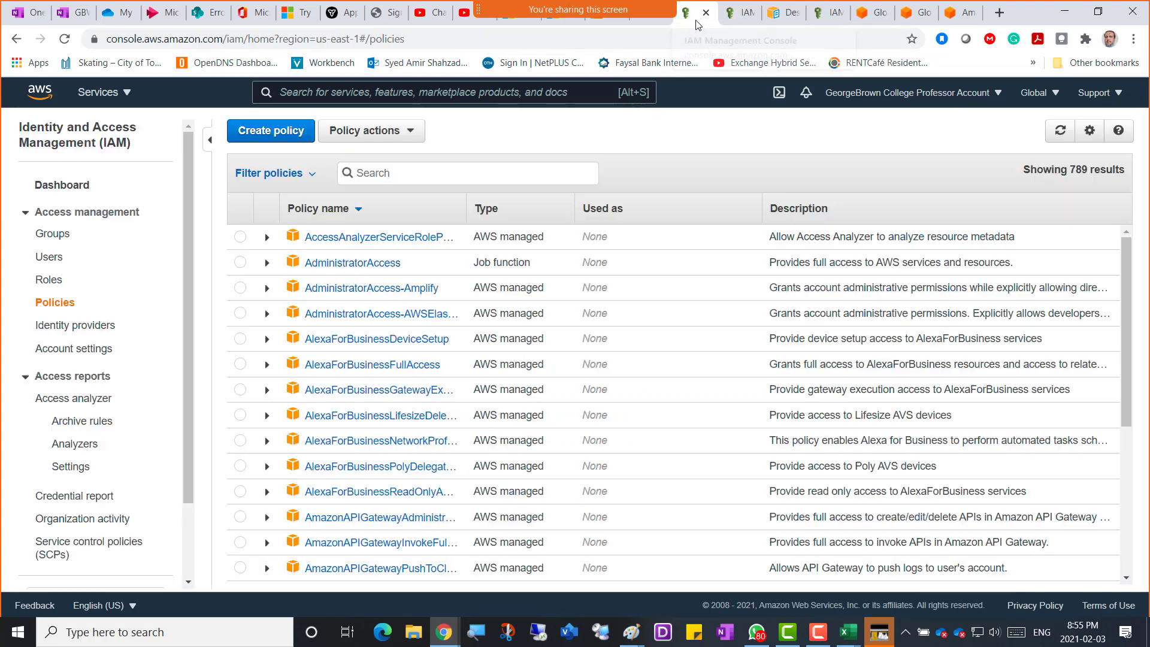
{"action": "left_click", "coordinate": [46, 261]}
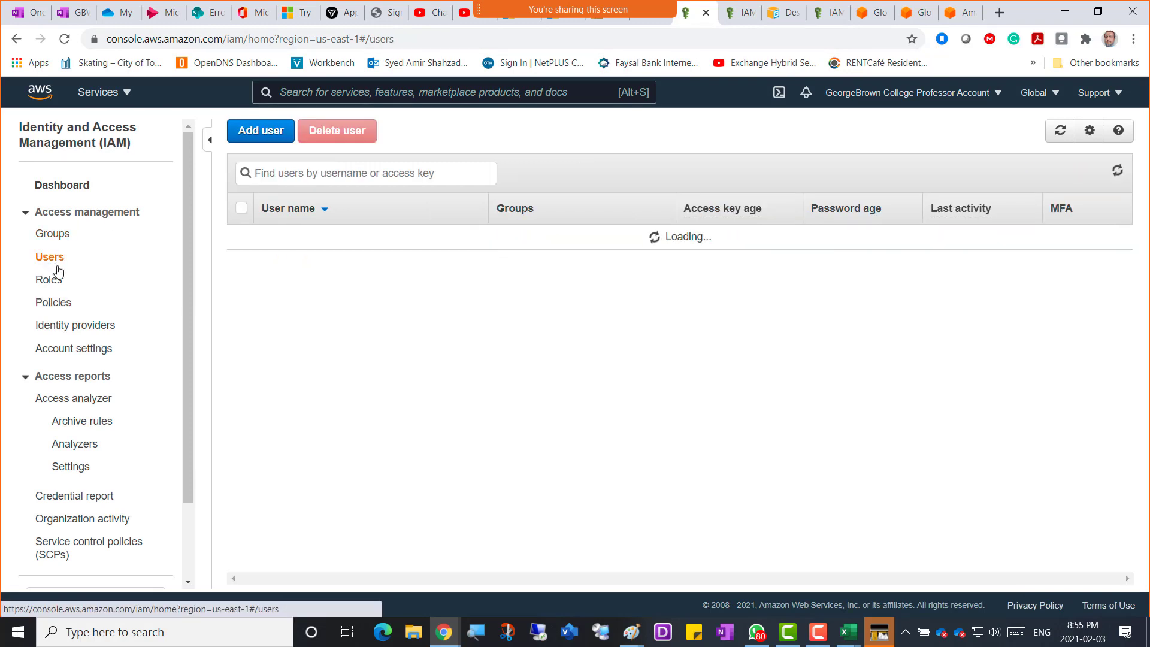
{"action": "left_click", "coordinate": [303, 265]}
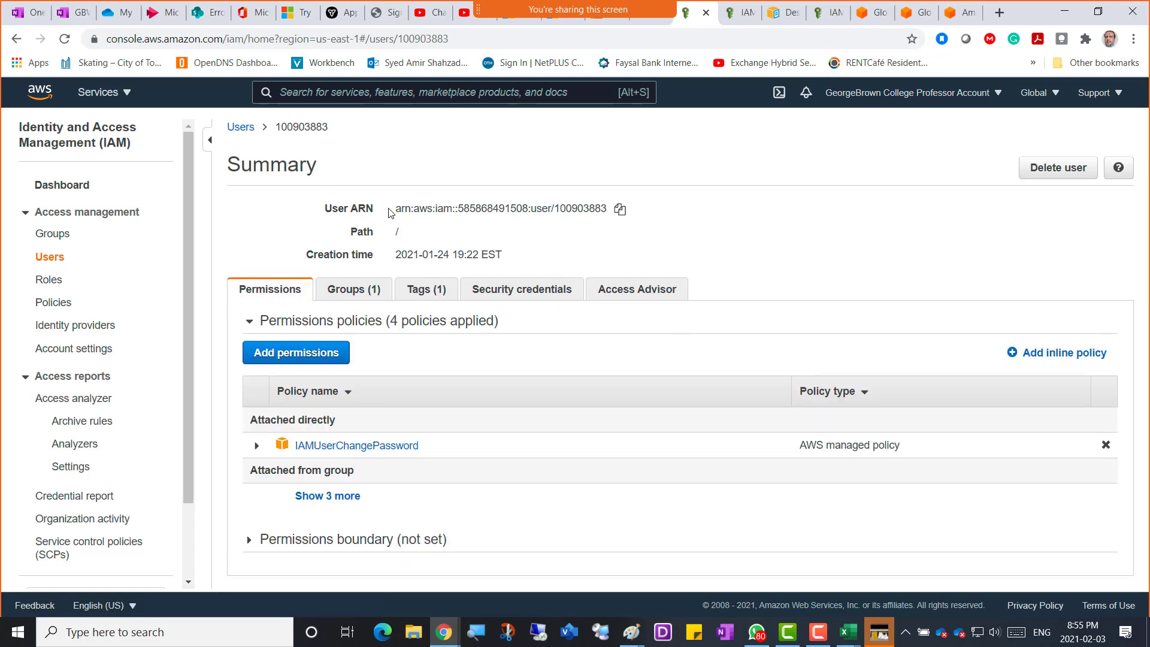
{"action": "triple_click", "coordinate": [397, 209]}
{"action": "left_click_drag", "start_coordinate": [423, 208], "coordinate": [546, 212]}
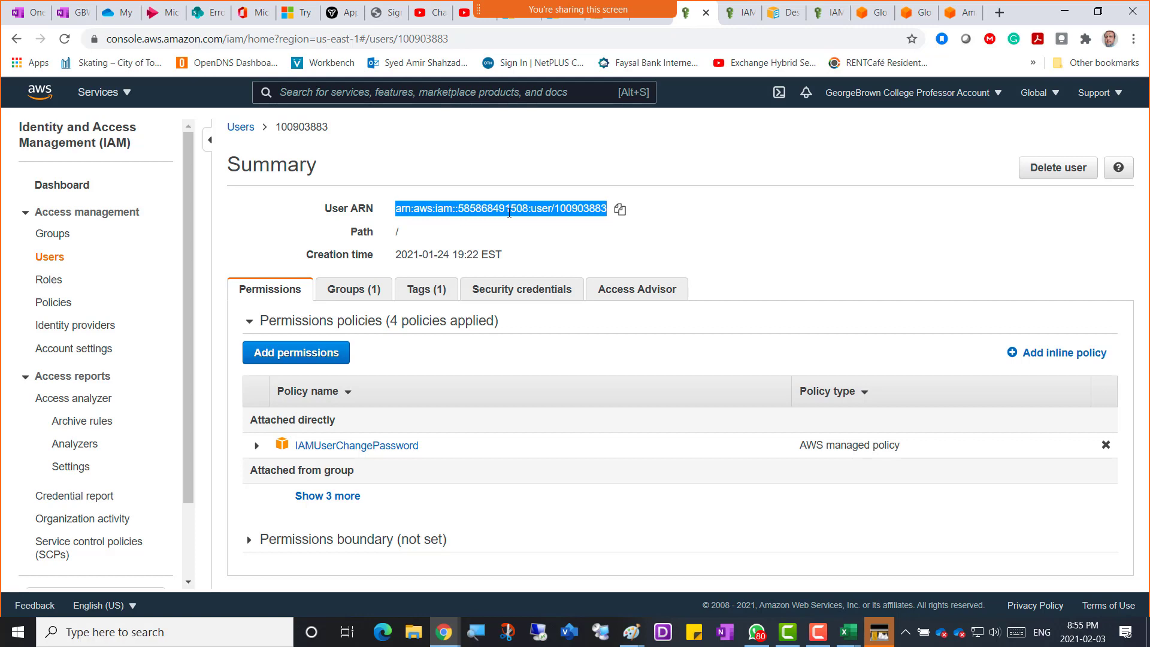
{"action": "left_click", "coordinate": [733, 16]}
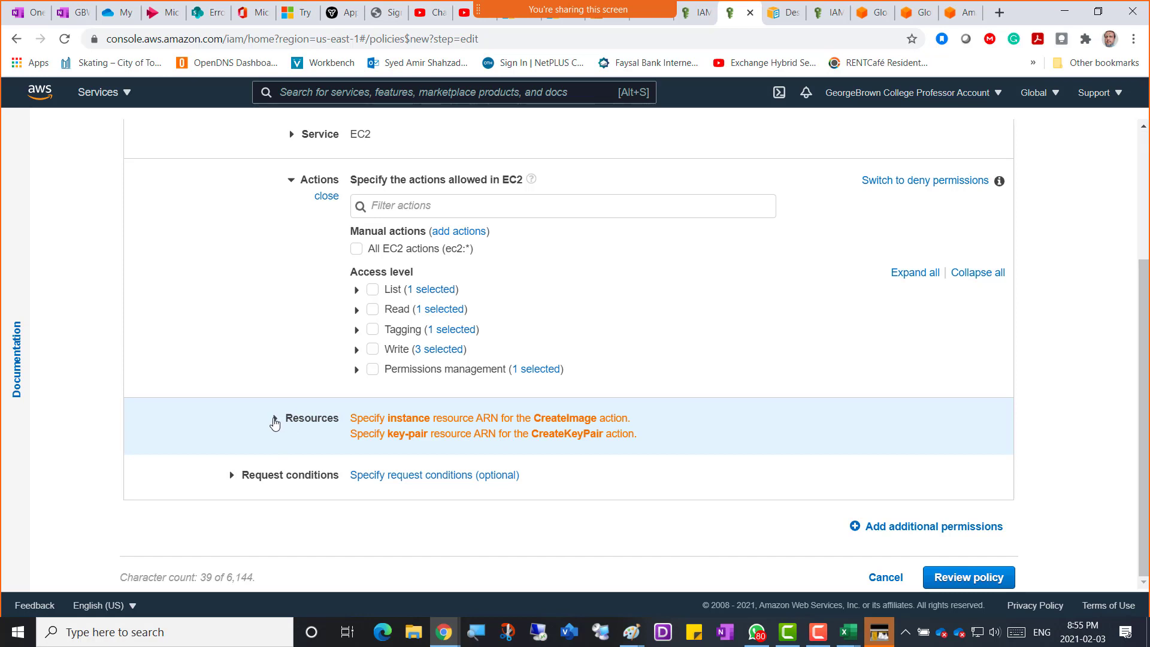
Expand the policy's Resources section to list resource types still needing ARNs.
{"action": "left_click", "coordinate": [274, 419]}
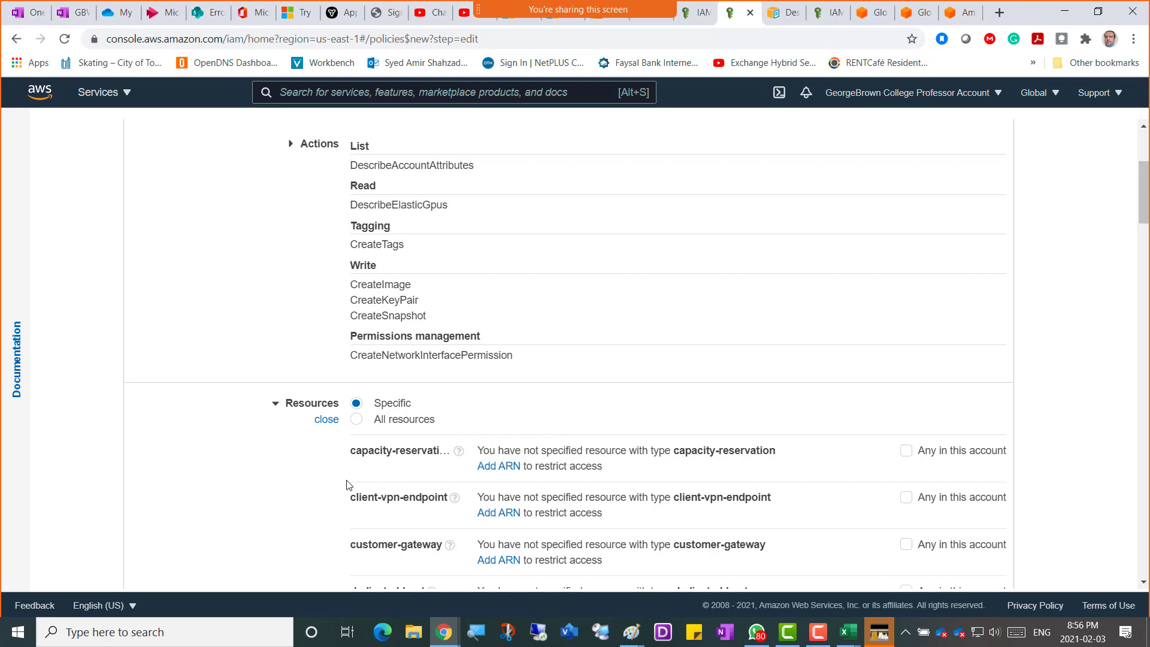
{"action": "scroll", "coordinate": [350, 479], "scroll_direction": "down", "scroll_amount": 2}
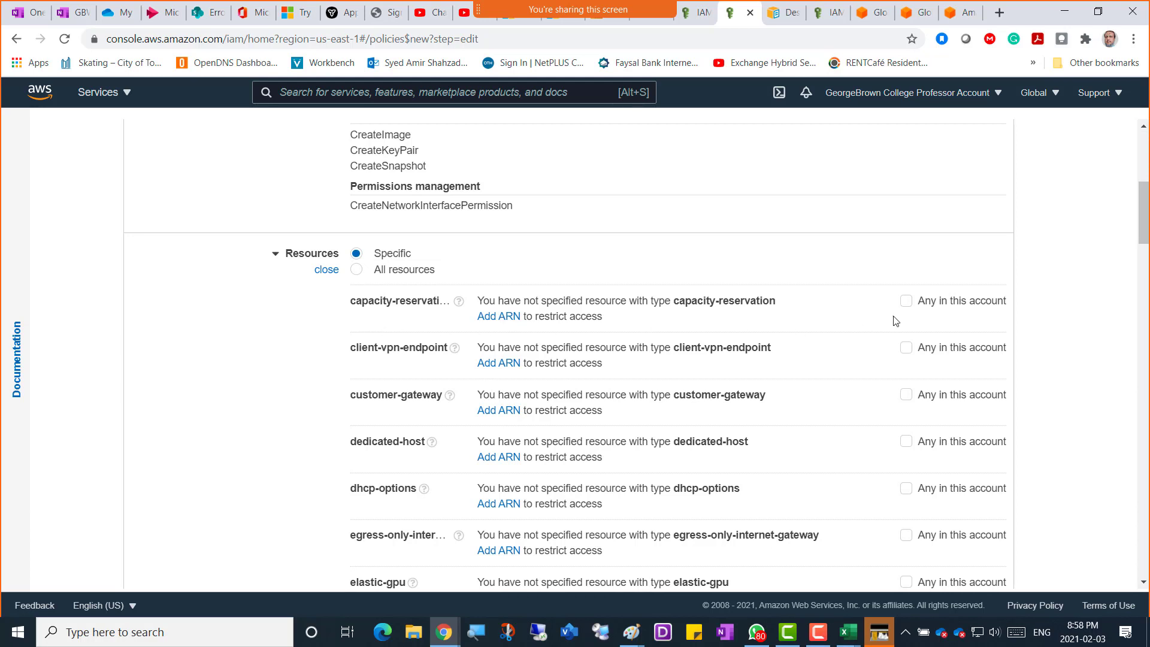
{"action": "left_click", "coordinate": [906, 301]}
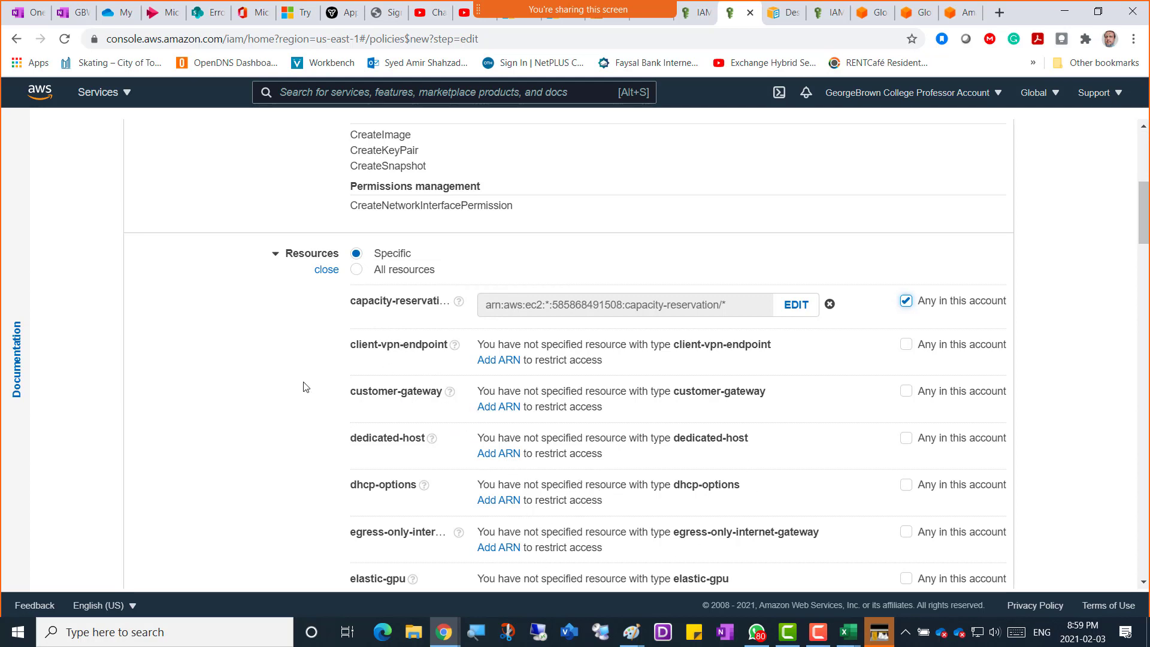
{"action": "scroll", "coordinate": [305, 386], "scroll_direction": "down", "scroll_amount": 3}
{"action": "scroll", "coordinate": [346, 326], "scroll_direction": "up", "scroll_amount": 3}
{"action": "scroll", "coordinate": [253, 434], "scroll_direction": "down", "scroll_amount": 2}
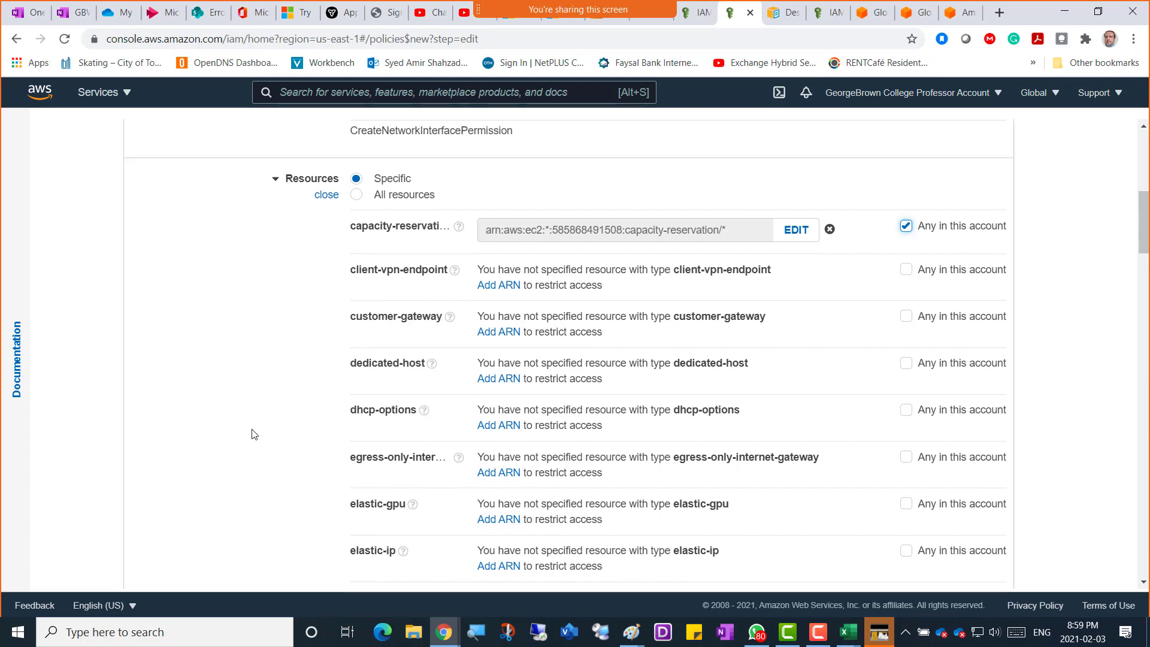
{"action": "scroll", "coordinate": [293, 441], "scroll_direction": "down", "scroll_amount": 3}
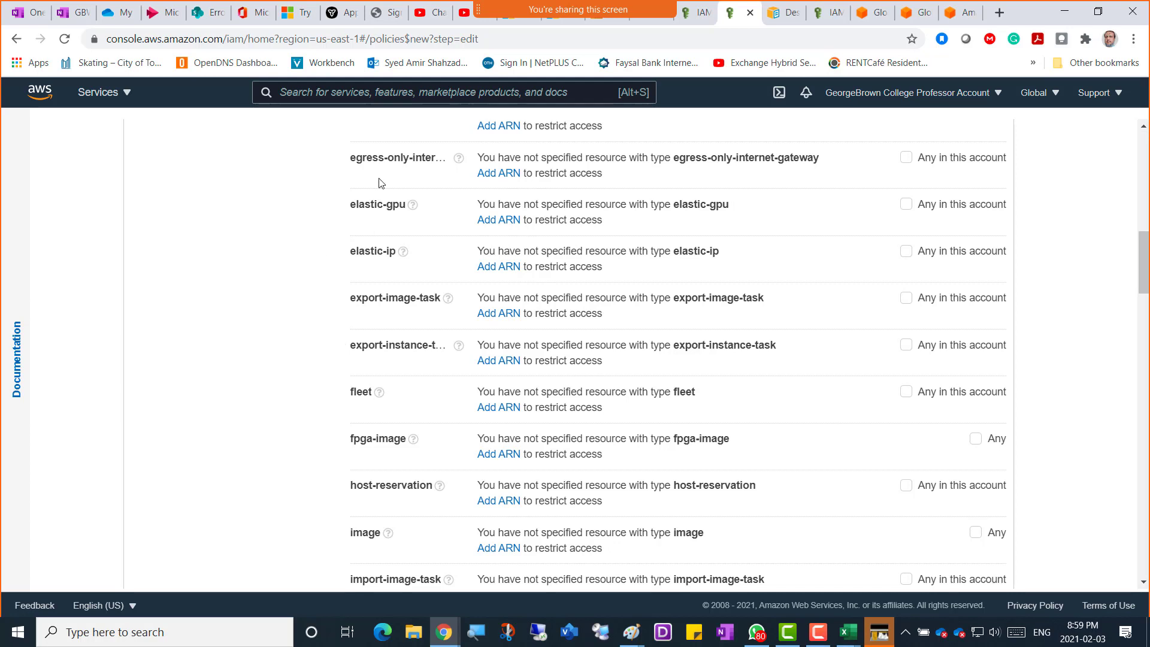
{"action": "scroll", "coordinate": [240, 442], "scroll_direction": "down", "scroll_amount": 1}
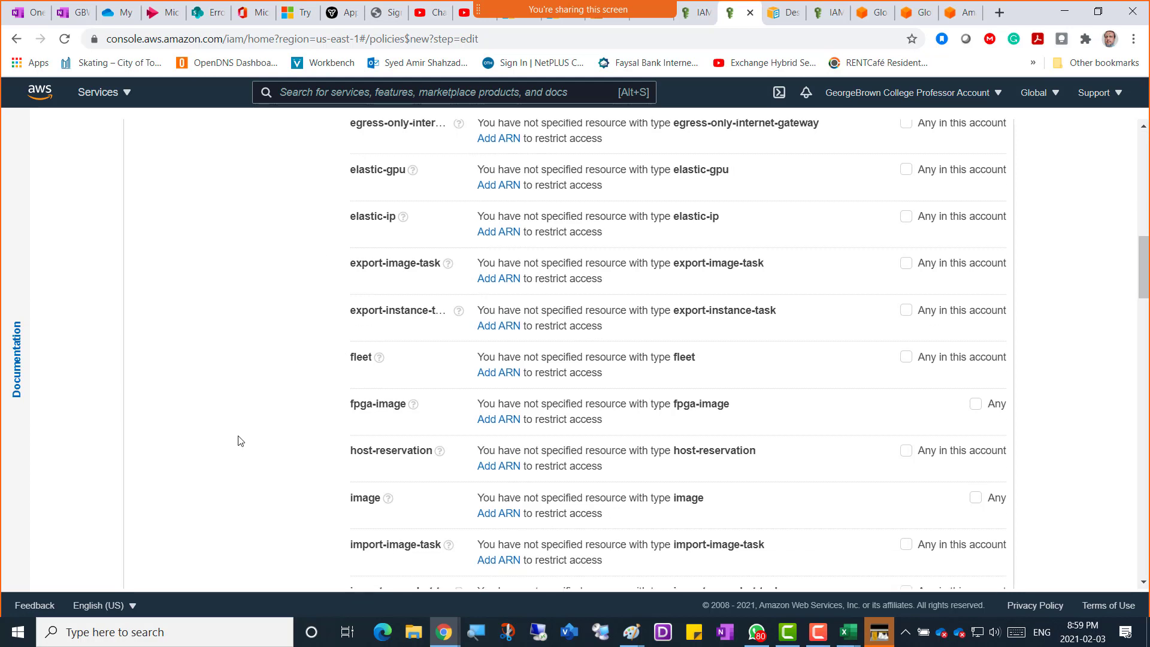
{"action": "scroll", "coordinate": [242, 433], "scroll_direction": "up", "scroll_amount": 5}
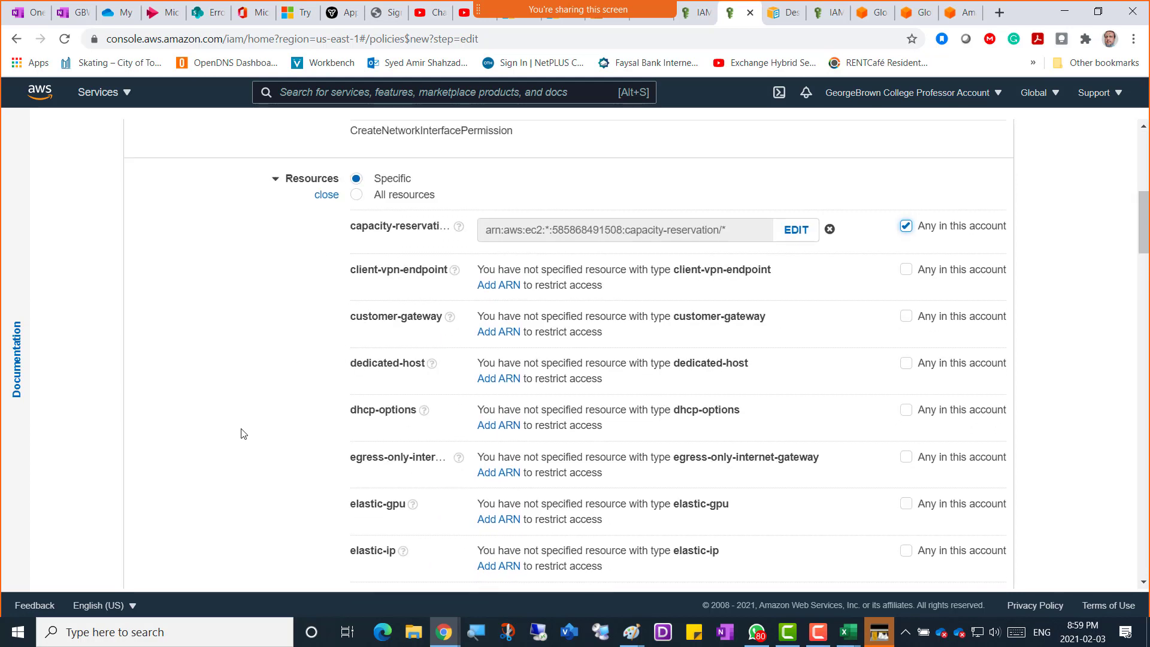
{"action": "scroll", "coordinate": [242, 433], "scroll_direction": "down", "scroll_amount": 2}
Tick 'Any in this account' for the instance resource type.
{"action": "scroll", "coordinate": [243, 433], "scroll_direction": "down", "scroll_amount": 6}
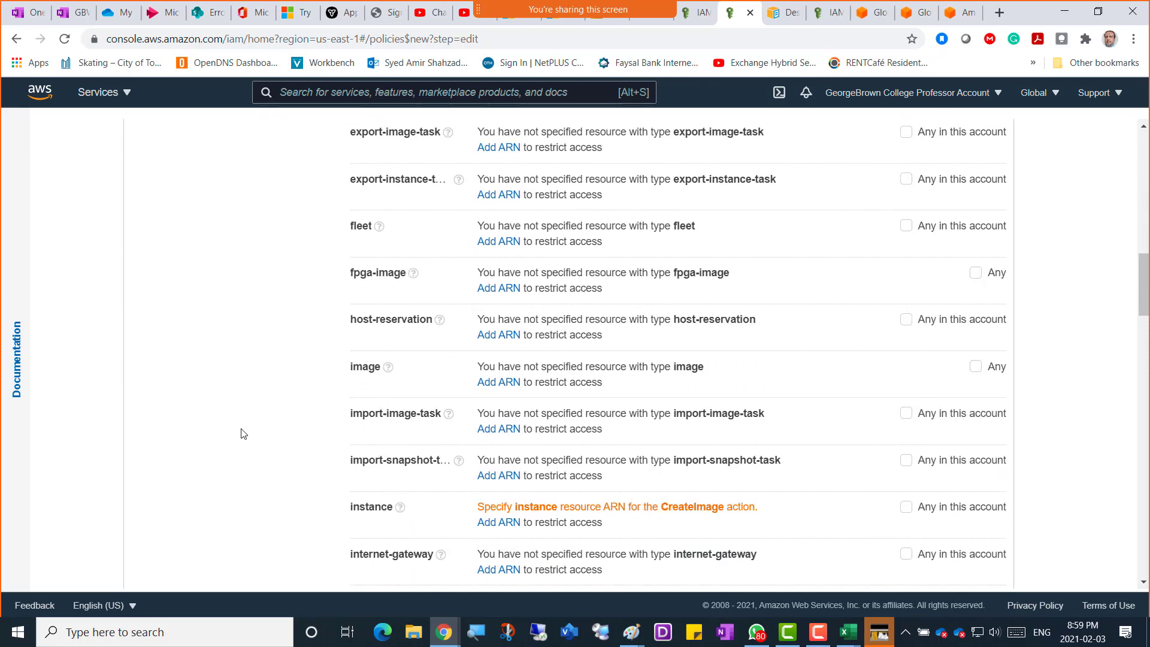
{"action": "scroll", "coordinate": [243, 433], "scroll_direction": "down", "scroll_amount": 1}
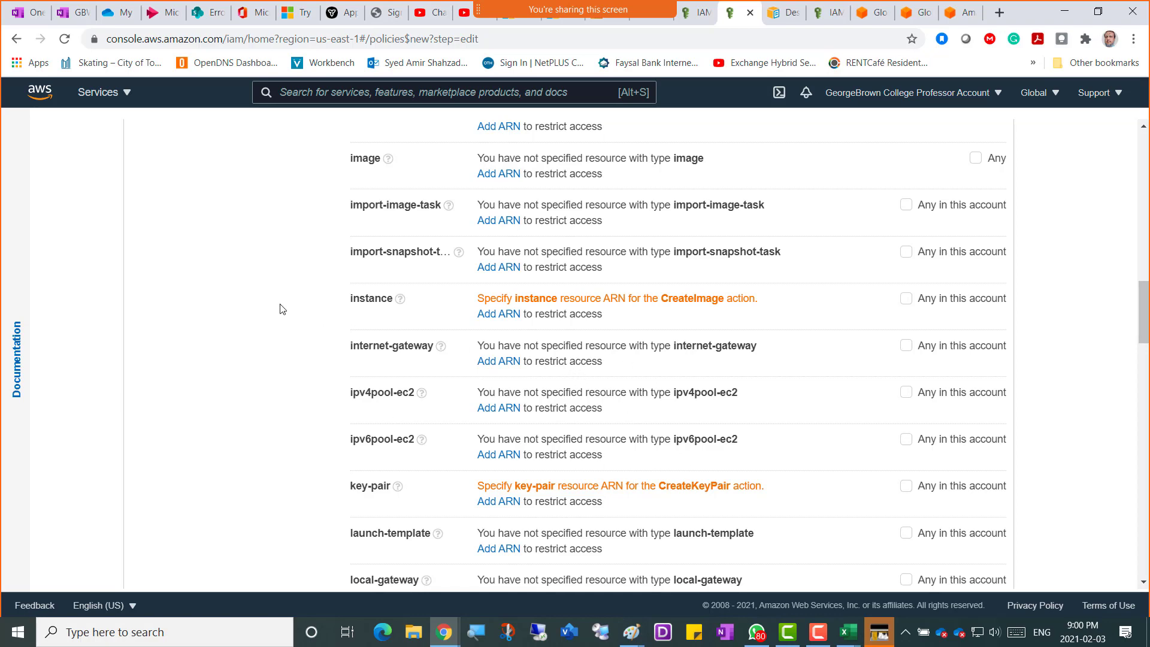
{"action": "scroll", "coordinate": [281, 308], "scroll_direction": "up", "scroll_amount": 15}
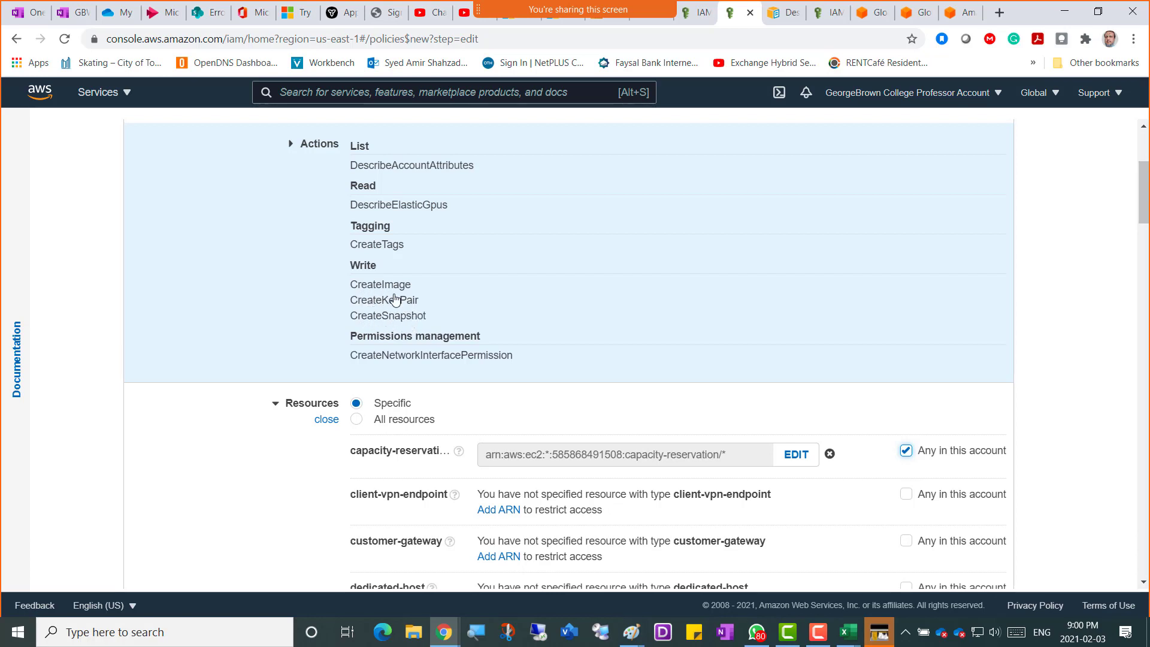
{"action": "scroll", "coordinate": [284, 499], "scroll_direction": "down", "scroll_amount": 8}
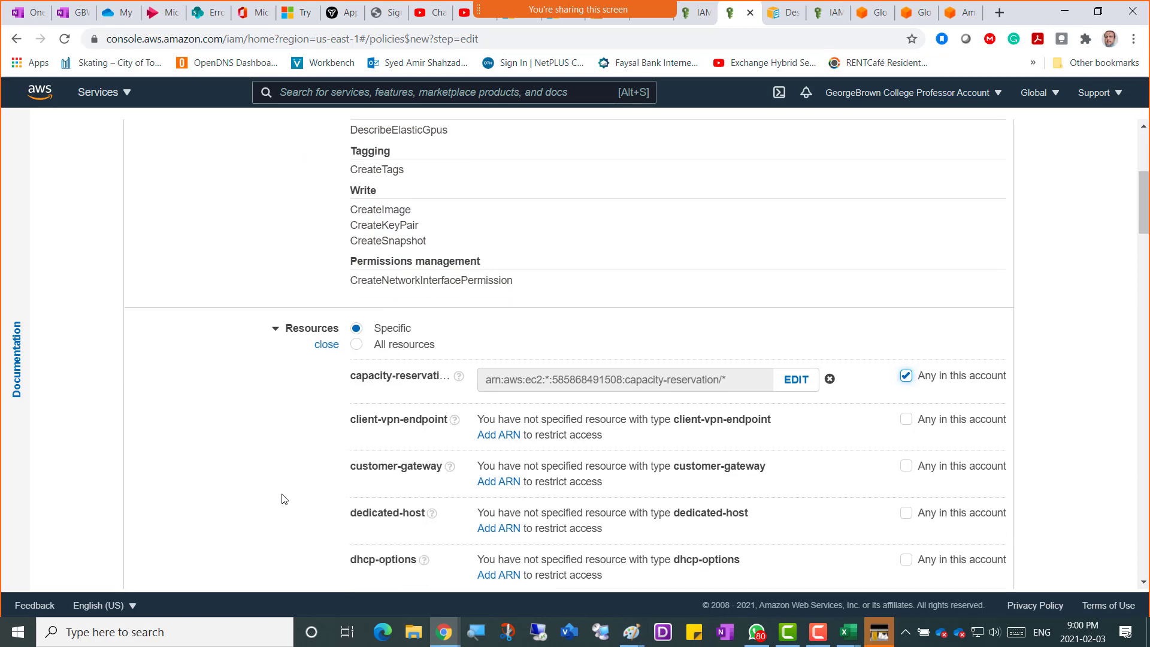
{"action": "scroll", "coordinate": [284, 499], "scroll_direction": "down", "scroll_amount": 4}
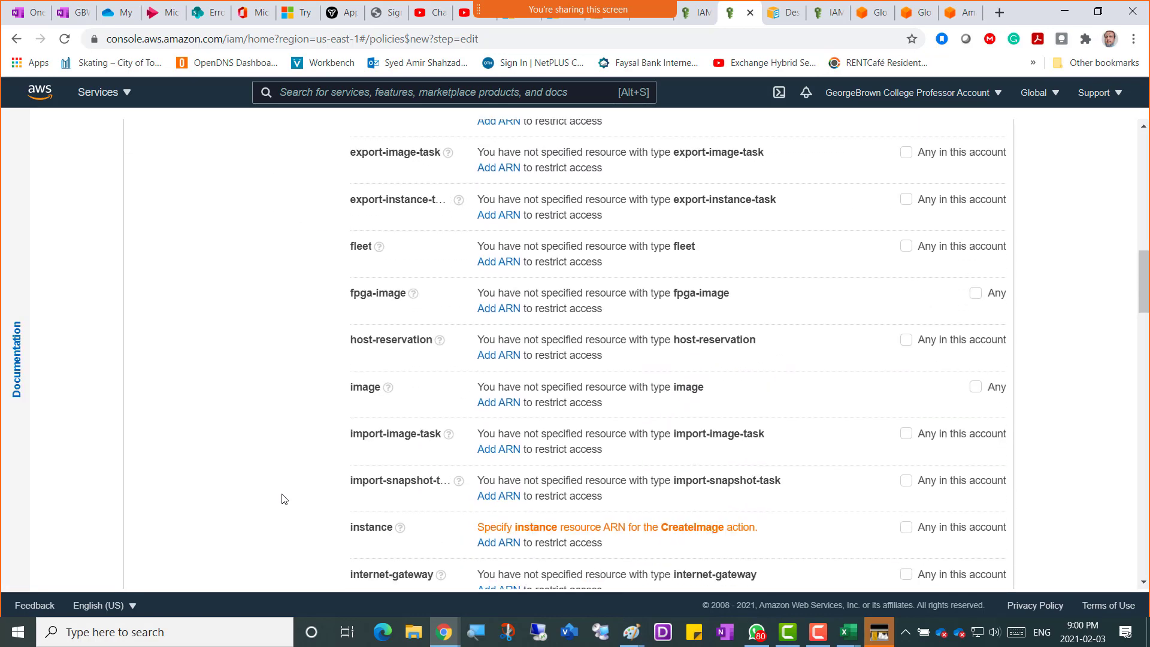
{"action": "scroll", "coordinate": [284, 498], "scroll_direction": "down", "scroll_amount": 3}
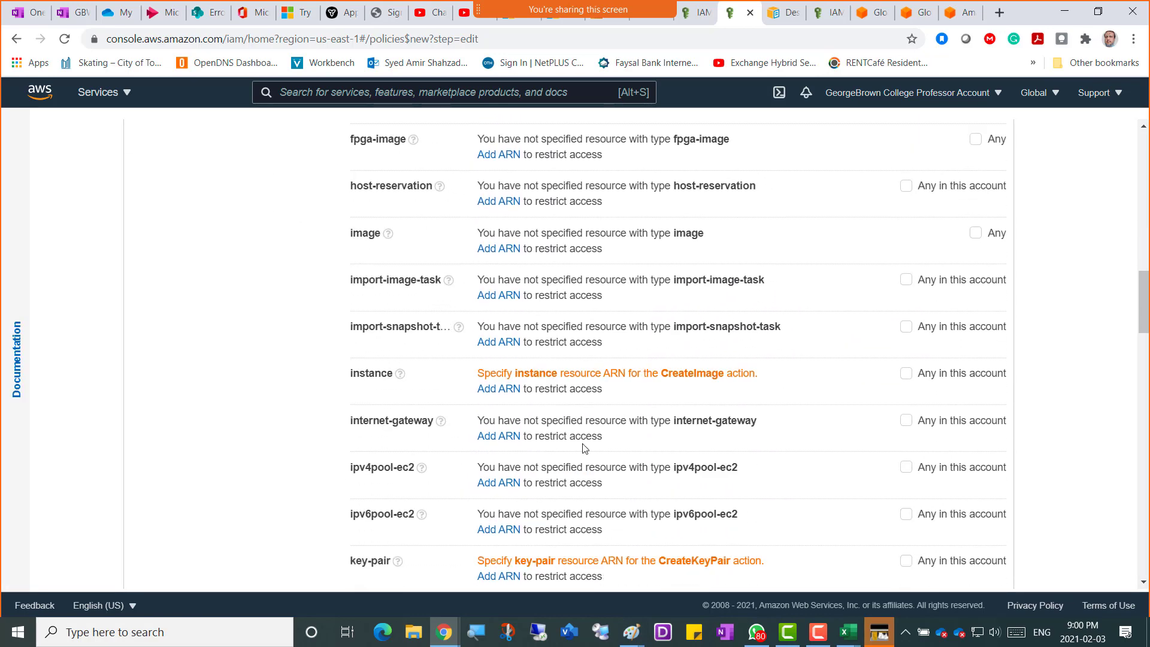
{"action": "left_click", "coordinate": [906, 375]}
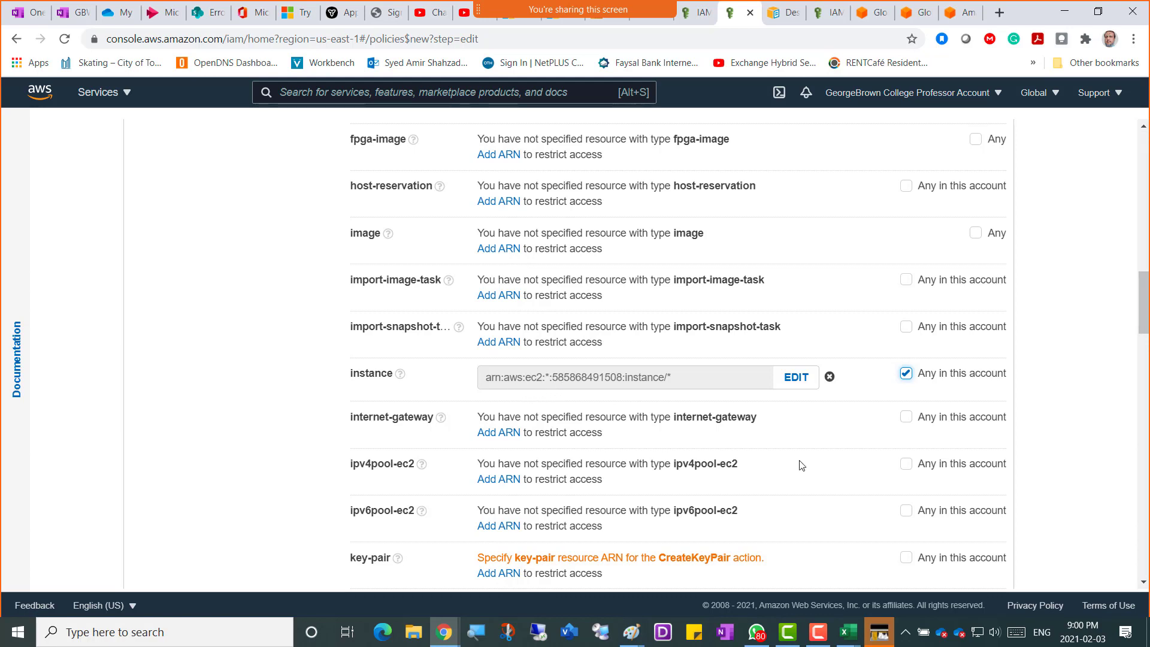
Tick 'Any in this account' for the key-pair resource type and review the remaining resources.
{"action": "scroll", "coordinate": [798, 464], "scroll_direction": "down", "scroll_amount": 2}
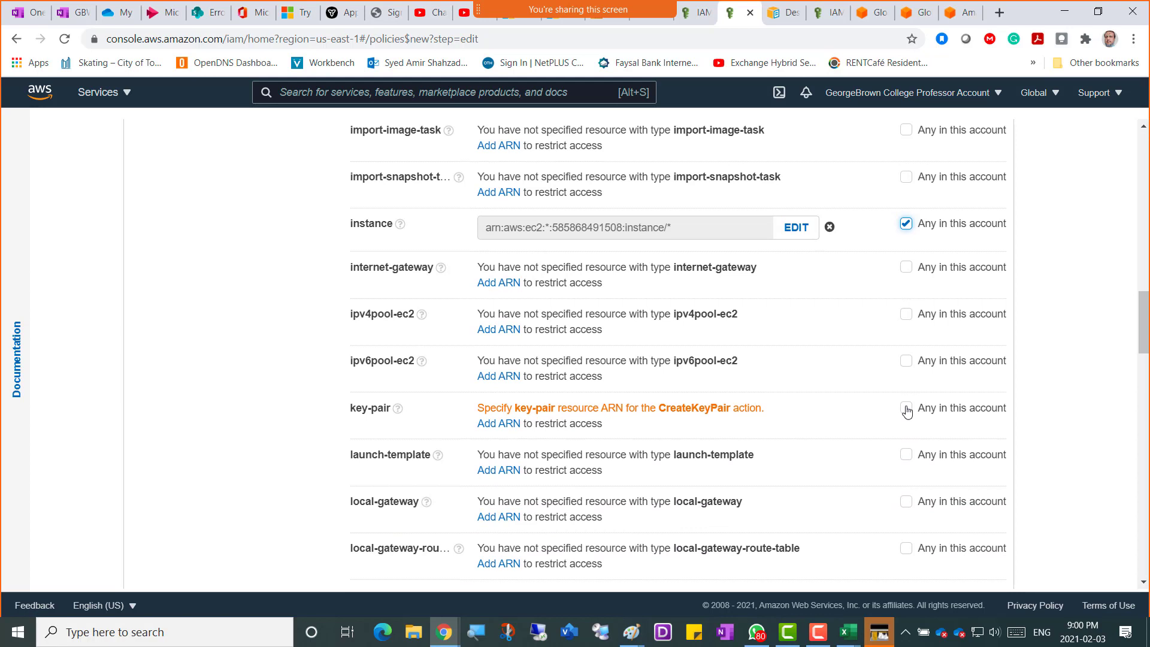
{"action": "left_click", "coordinate": [905, 408]}
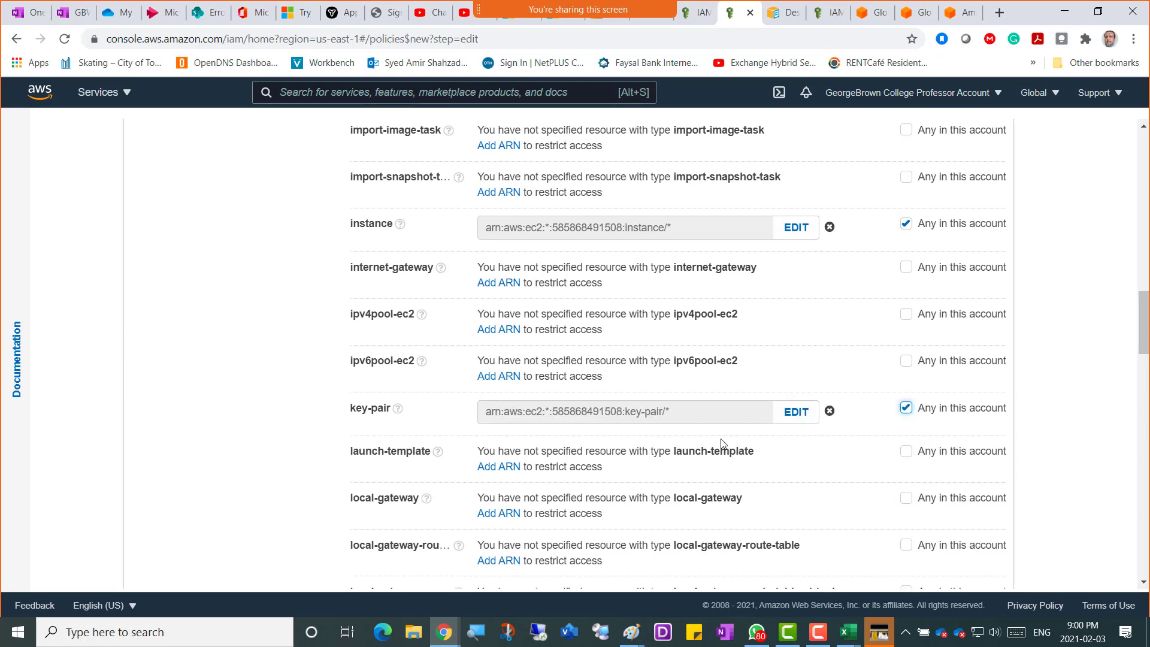
{"action": "scroll", "coordinate": [727, 449], "scroll_direction": "down", "scroll_amount": 2}
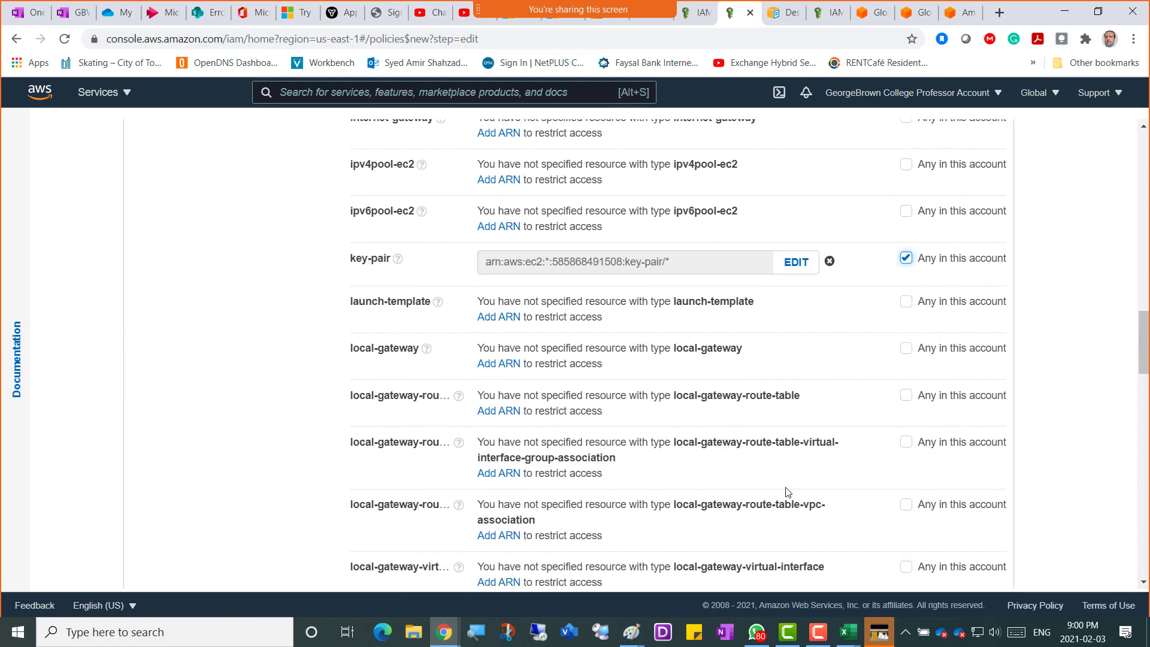
{"action": "scroll", "coordinate": [784, 491], "scroll_direction": "down", "scroll_amount": 7}
{"action": "scroll", "coordinate": [778, 484], "scroll_direction": "down", "scroll_amount": 10}
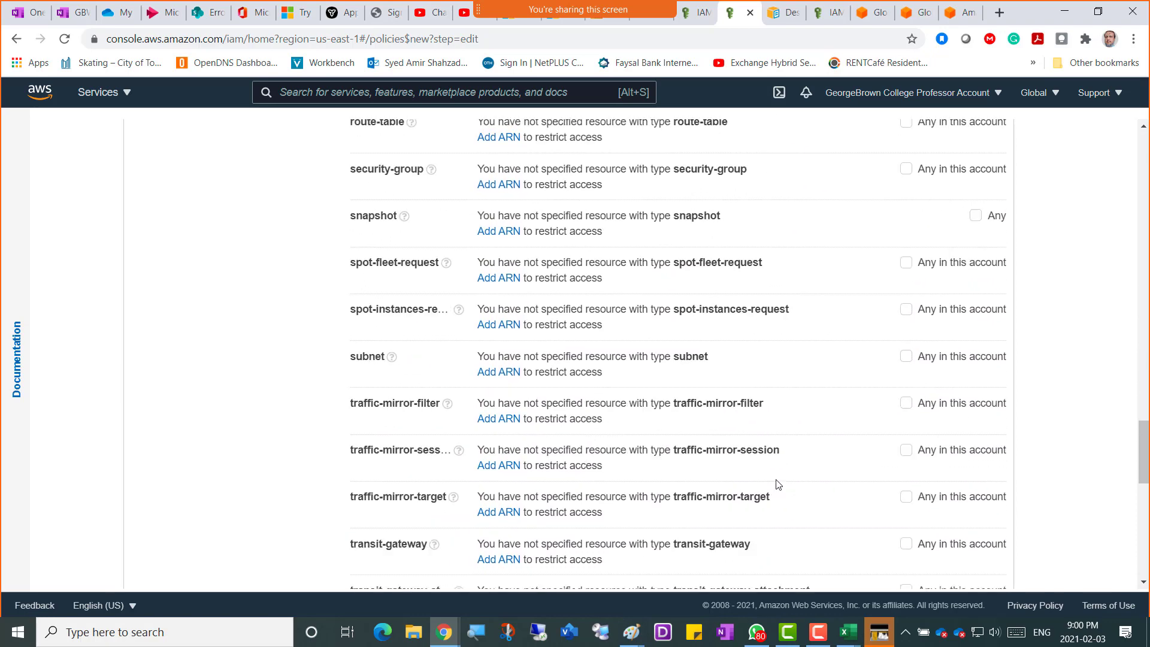
{"action": "scroll", "coordinate": [777, 484], "scroll_direction": "down", "scroll_amount": 6}
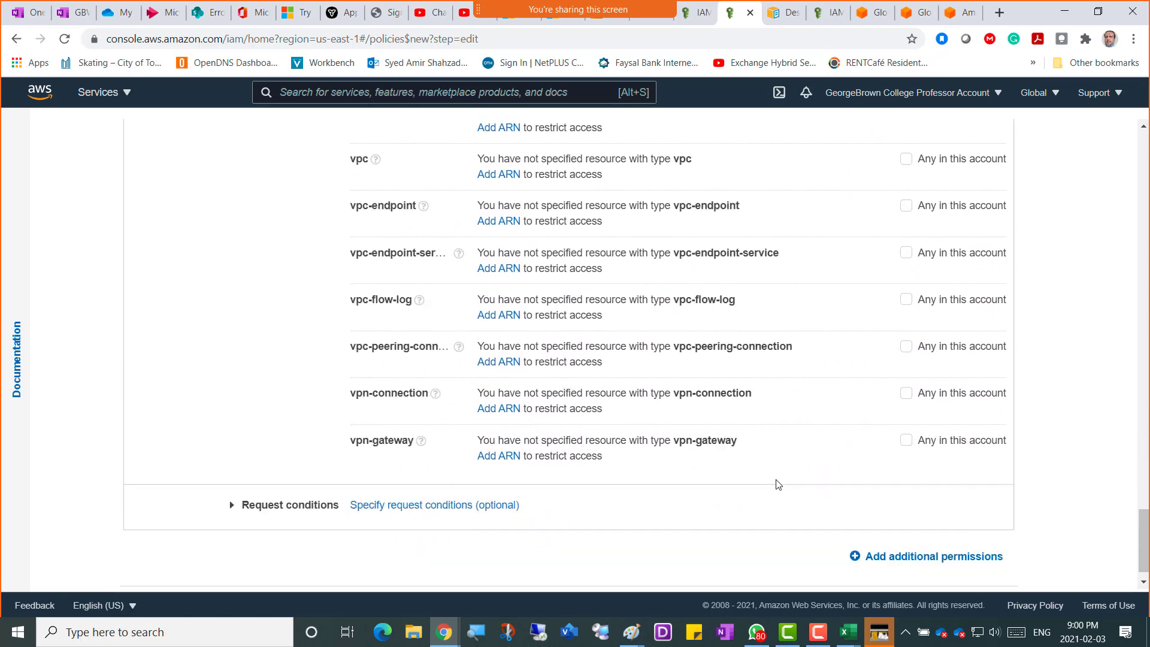
{"action": "scroll", "coordinate": [777, 483], "scroll_direction": "up", "scroll_amount": 16}
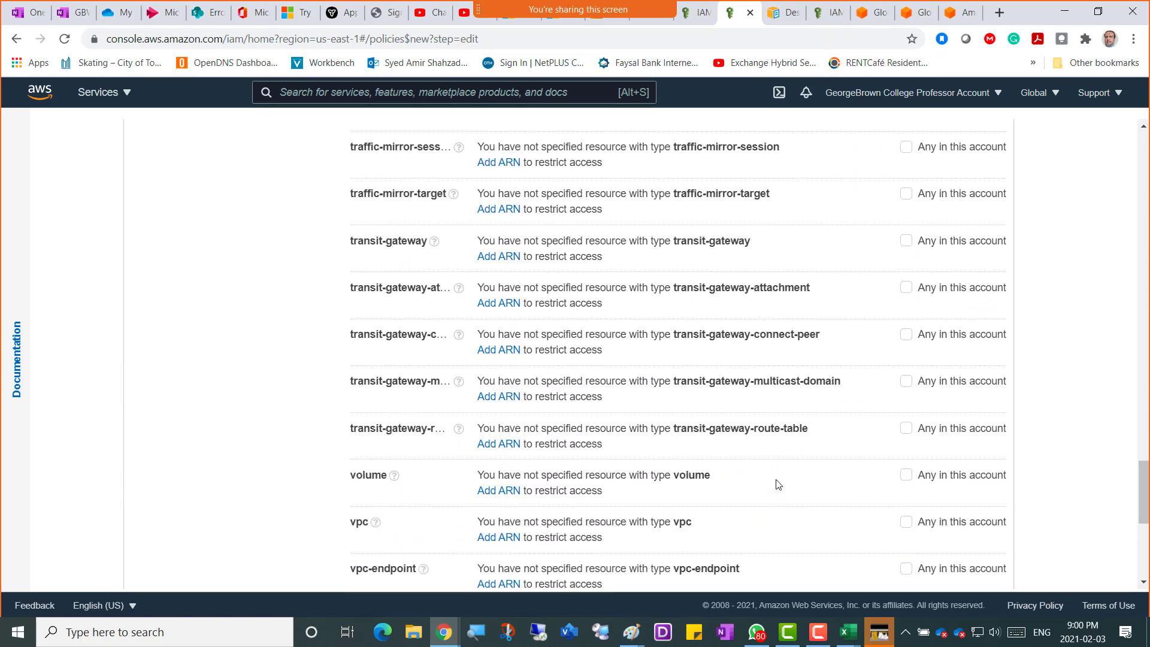
{"action": "scroll", "coordinate": [777, 484], "scroll_direction": "up", "scroll_amount": 13}
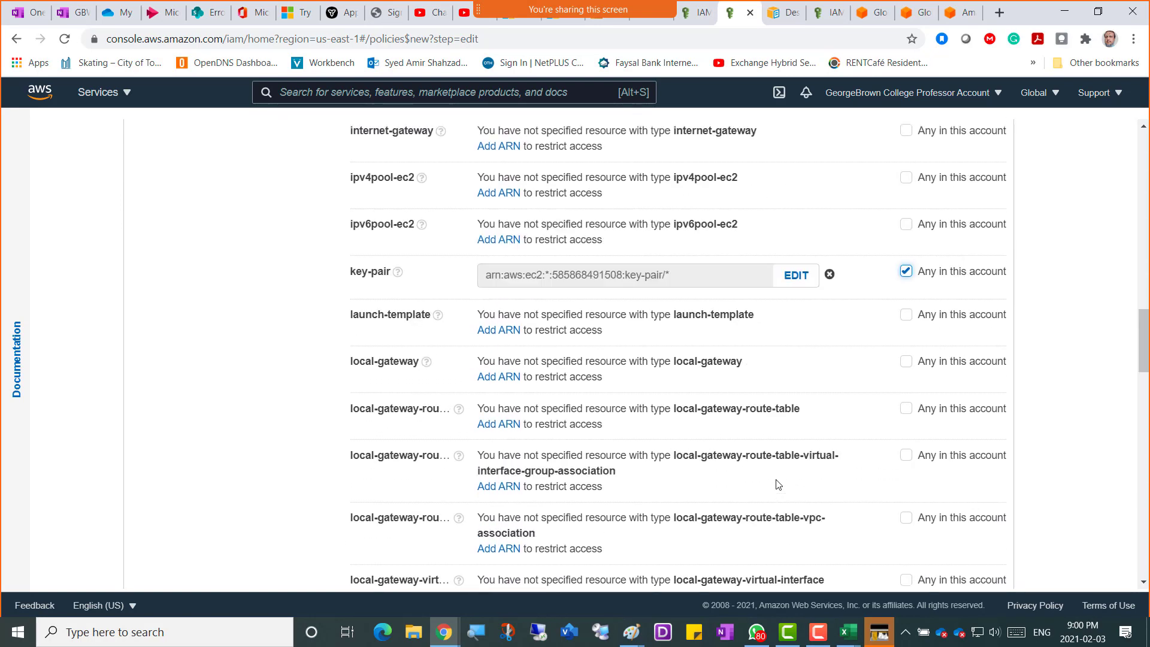
{"action": "scroll", "coordinate": [777, 484], "scroll_direction": "up", "scroll_amount": 13}
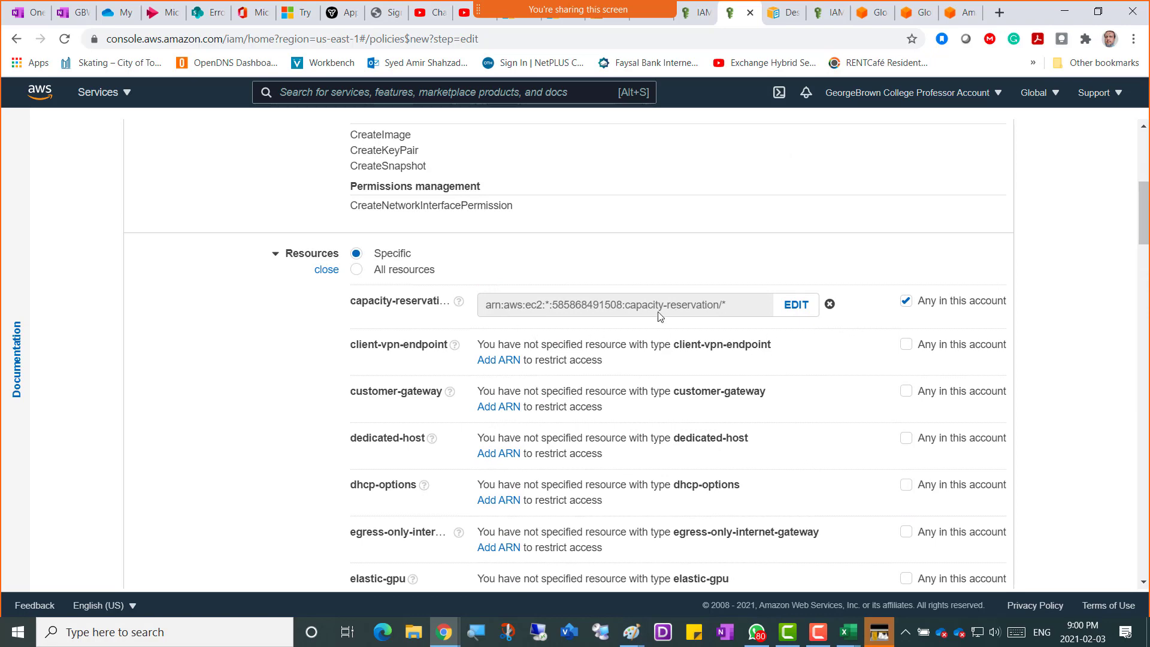
{"action": "scroll", "coordinate": [797, 386], "scroll_direction": "down", "scroll_amount": 3}
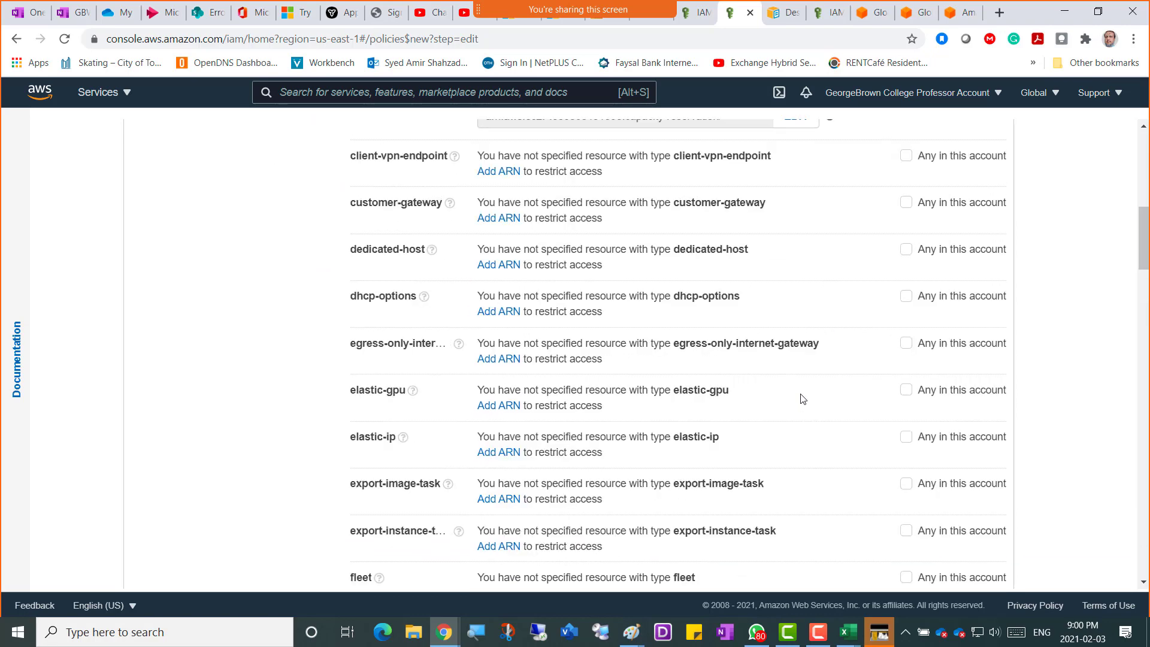
{"action": "scroll", "coordinate": [802, 398], "scroll_direction": "down", "scroll_amount": 10}
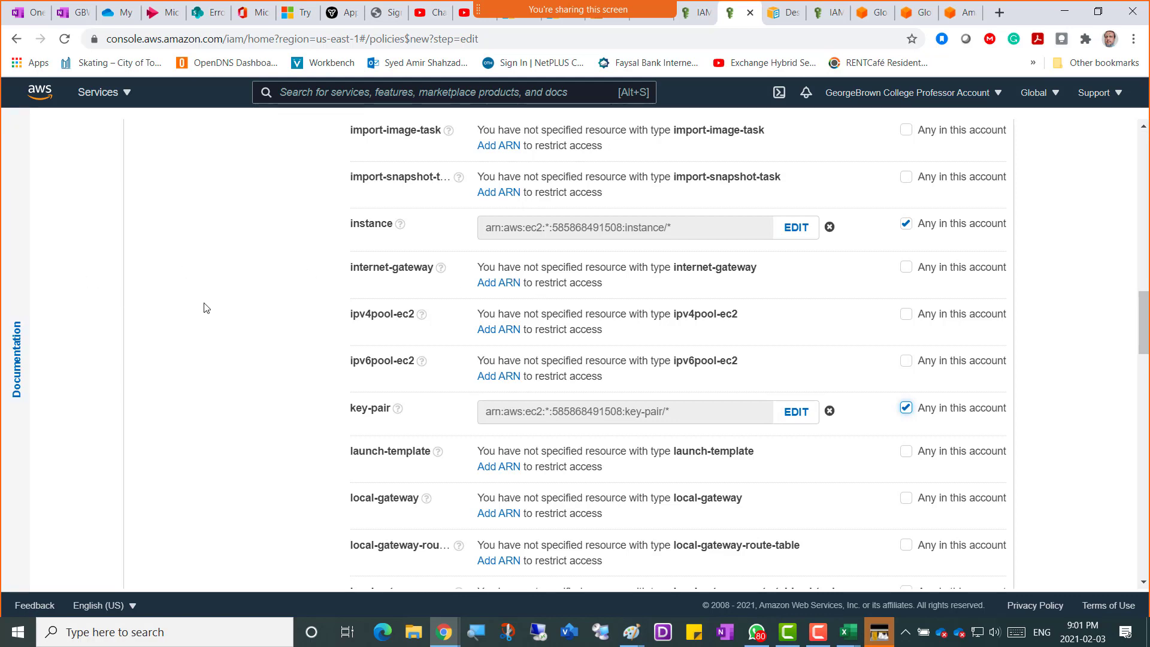
{"action": "scroll", "coordinate": [207, 308], "scroll_direction": "down", "scroll_amount": 3}
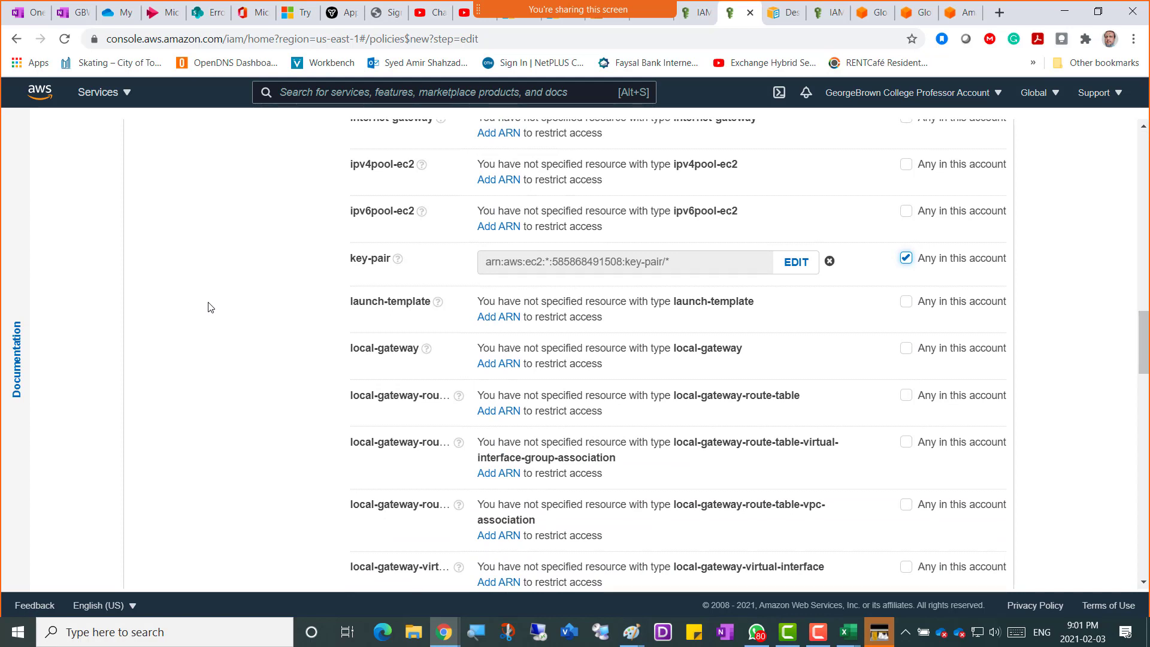
{"action": "scroll", "coordinate": [210, 307], "scroll_direction": "up", "scroll_amount": 1}
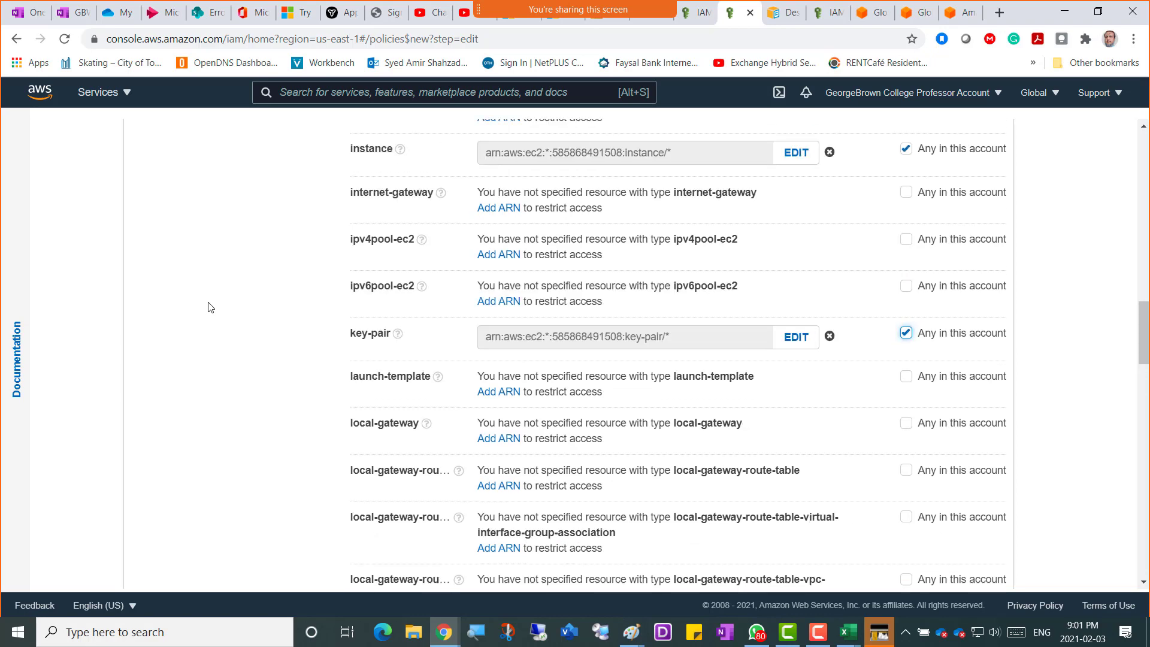
{"action": "scroll", "coordinate": [211, 307], "scroll_direction": "down", "scroll_amount": 12}
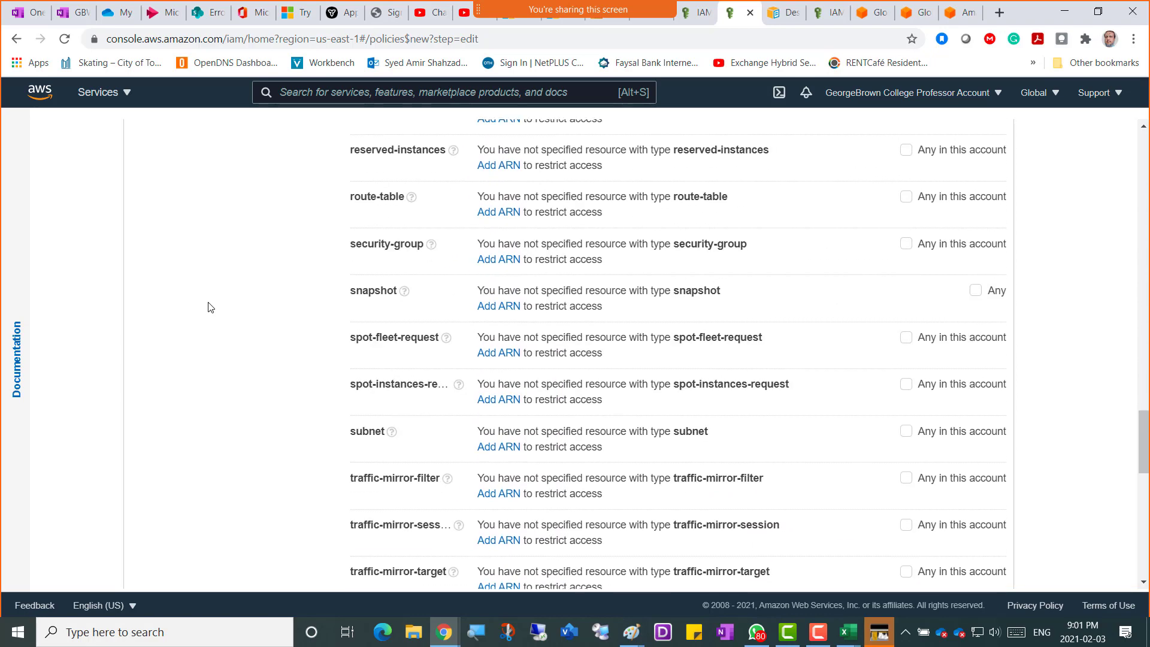
{"action": "scroll", "coordinate": [210, 307], "scroll_direction": "down", "scroll_amount": 10}
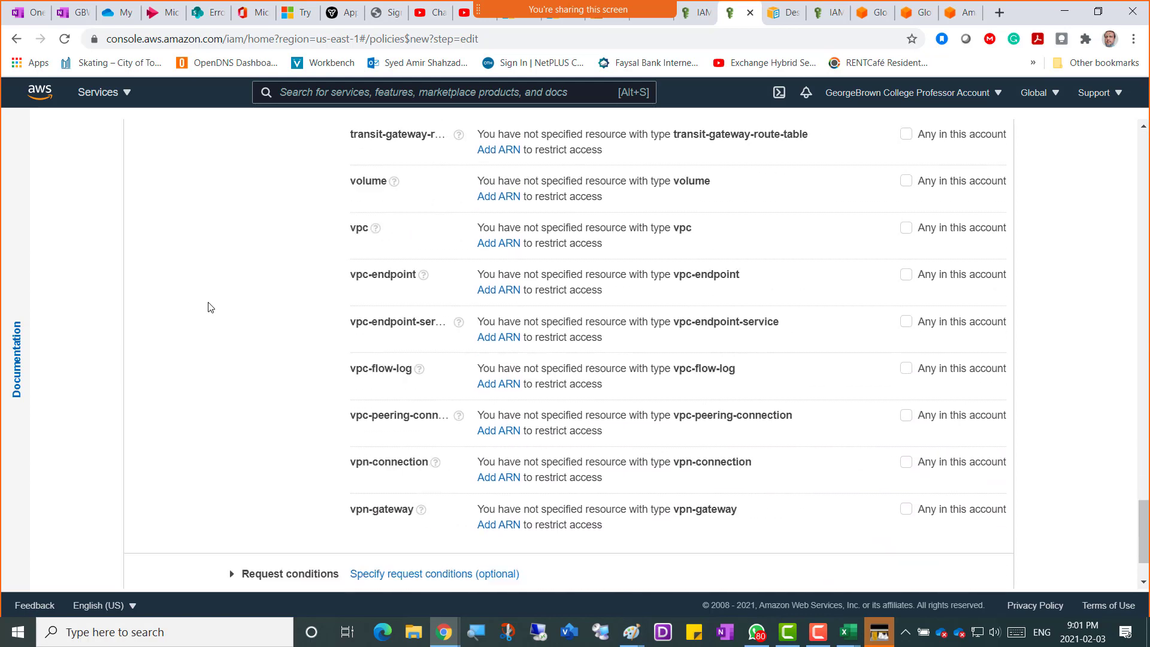
{"action": "scroll", "coordinate": [210, 307], "scroll_direction": "down", "scroll_amount": 2}
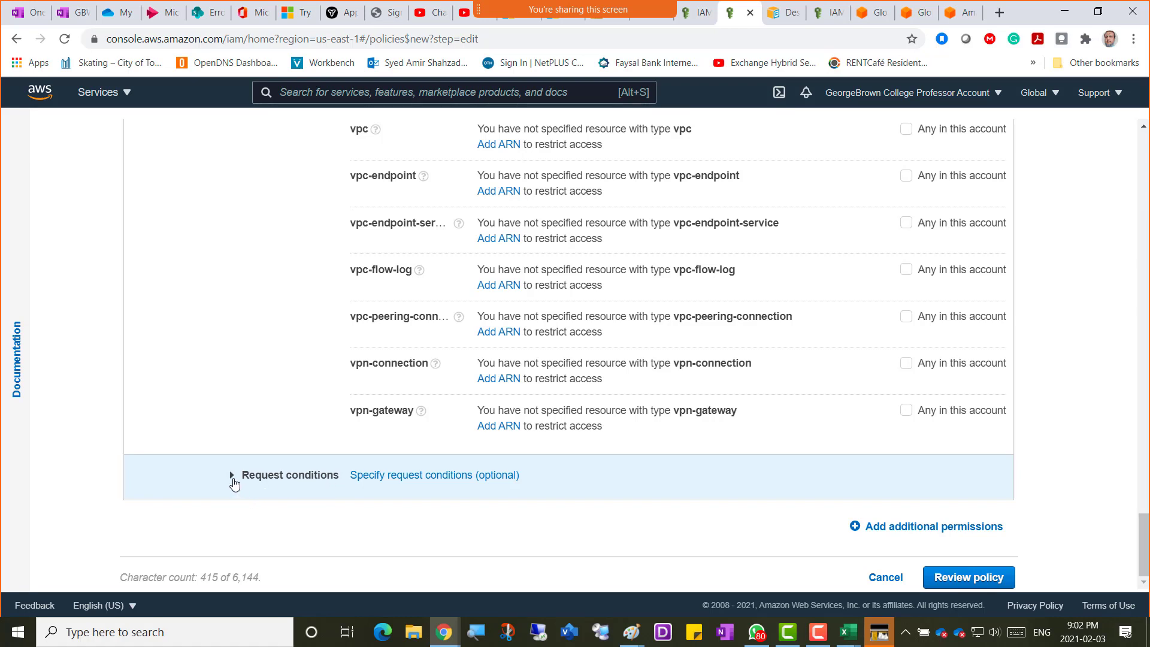
Expand Request conditions to reveal the MFA required and Source IP options.
{"action": "left_click", "coordinate": [233, 478]}
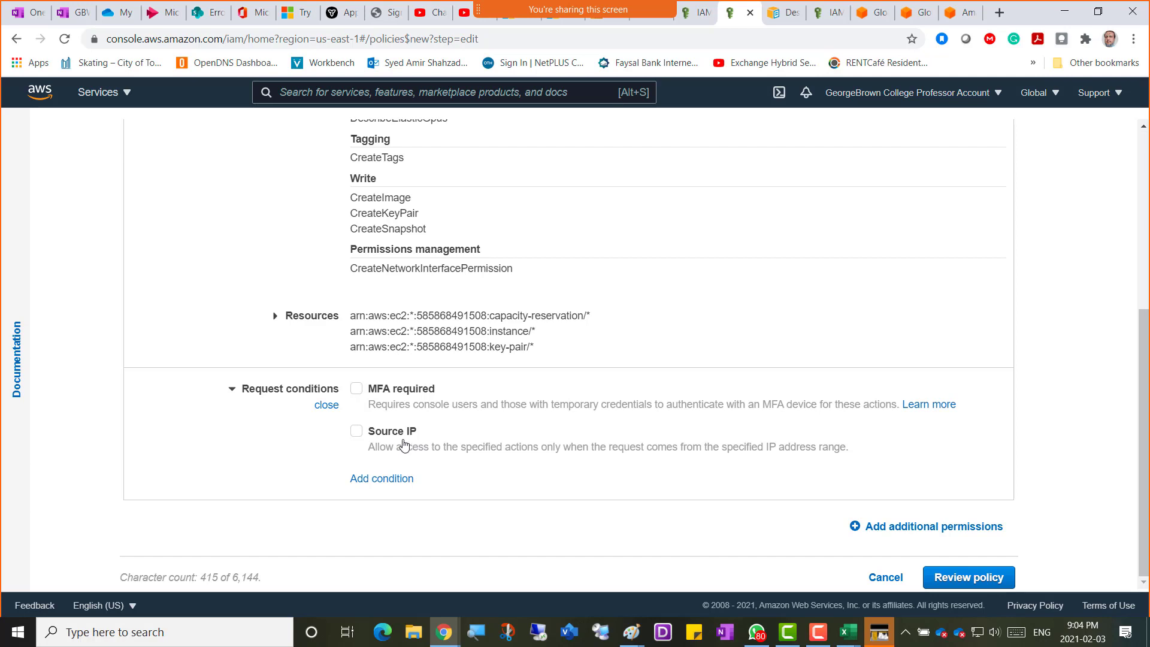
Enable the Source IP request condition and open a new Chrome tab.
{"action": "left_click", "coordinate": [357, 431]}
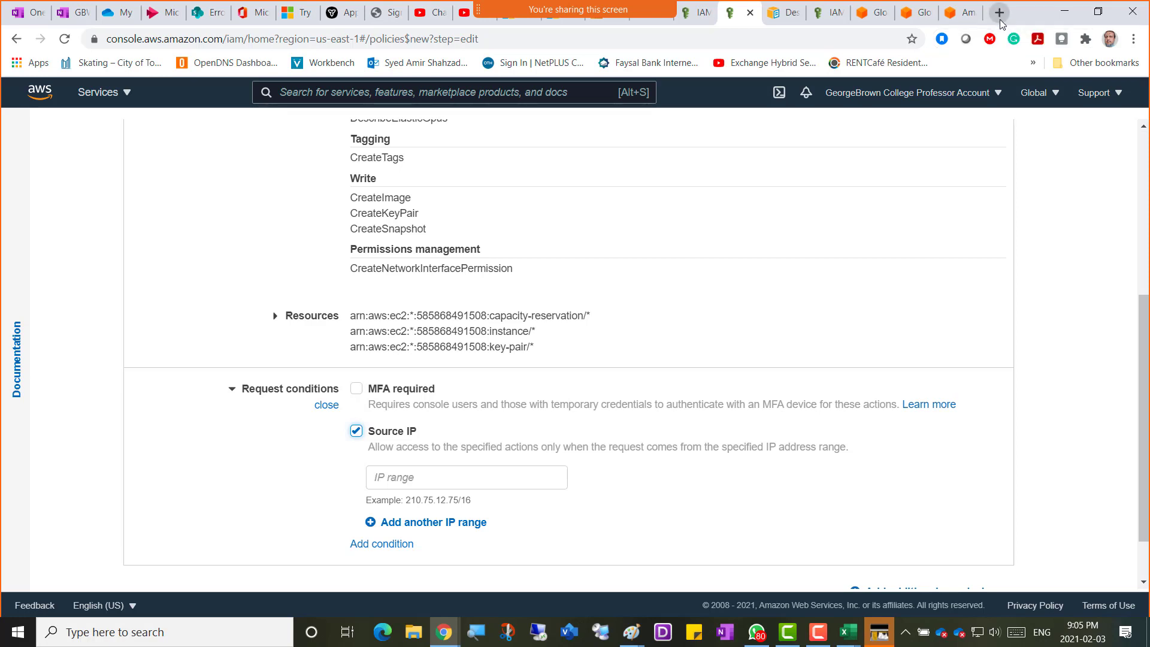
{"action": "left_click", "coordinate": [998, 13]}
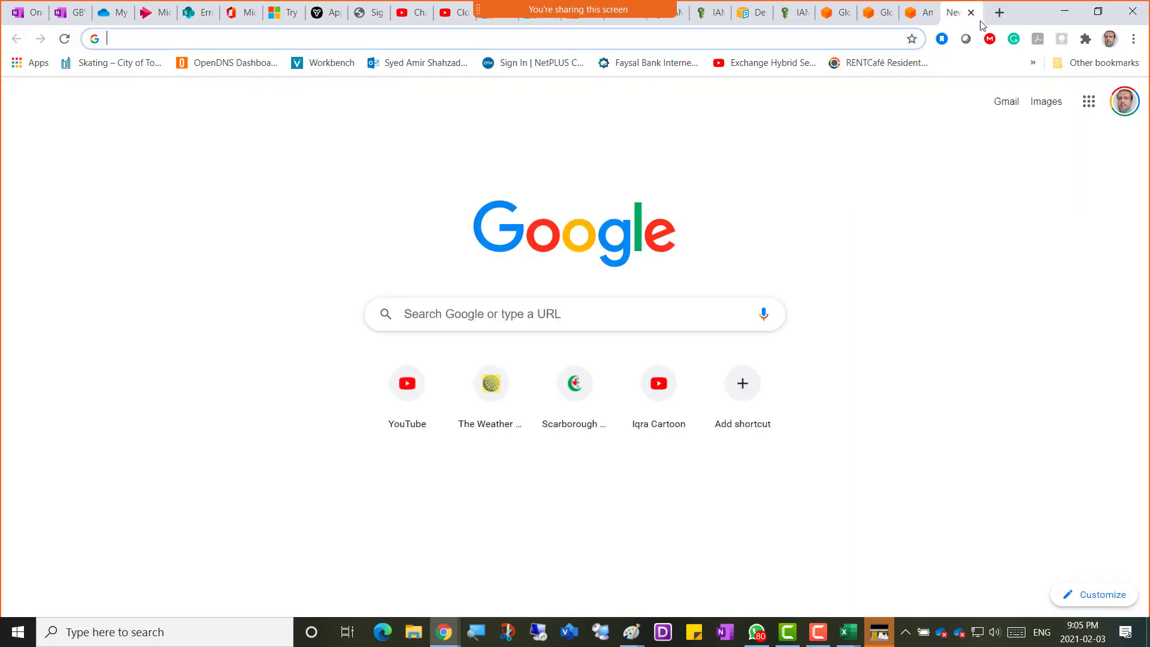
Search Google for 'what is my ip'.
{"action": "left_click", "coordinate": [813, 40]}
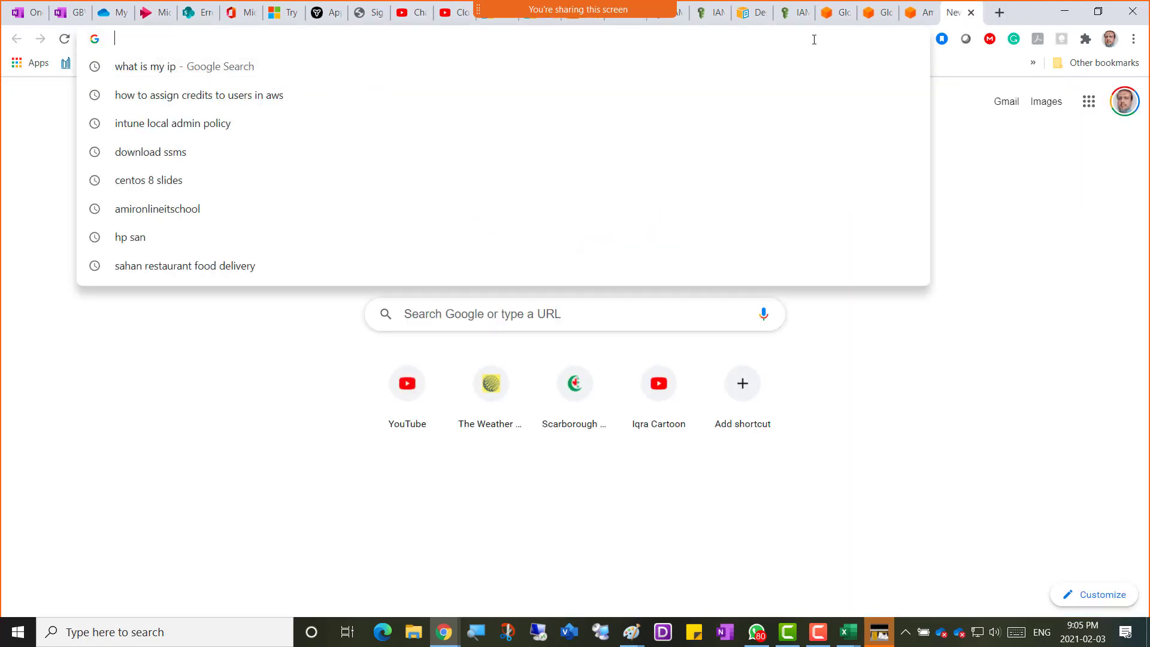
{"action": "type", "text": "what is"}
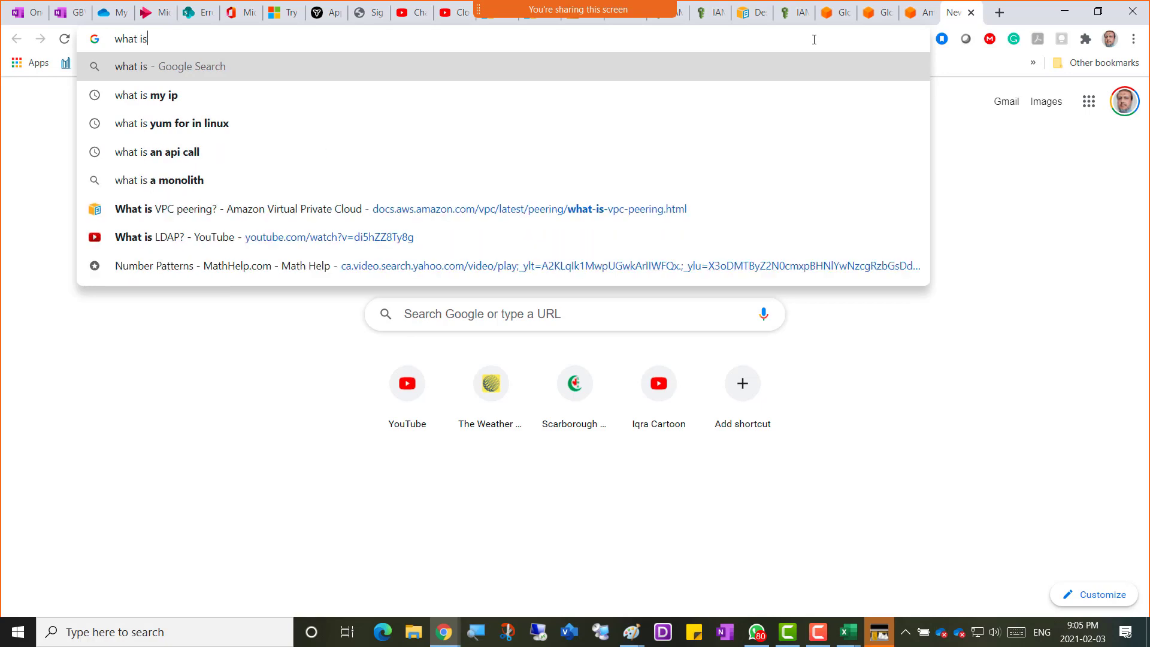
{"action": "type", "text": " my ip"}
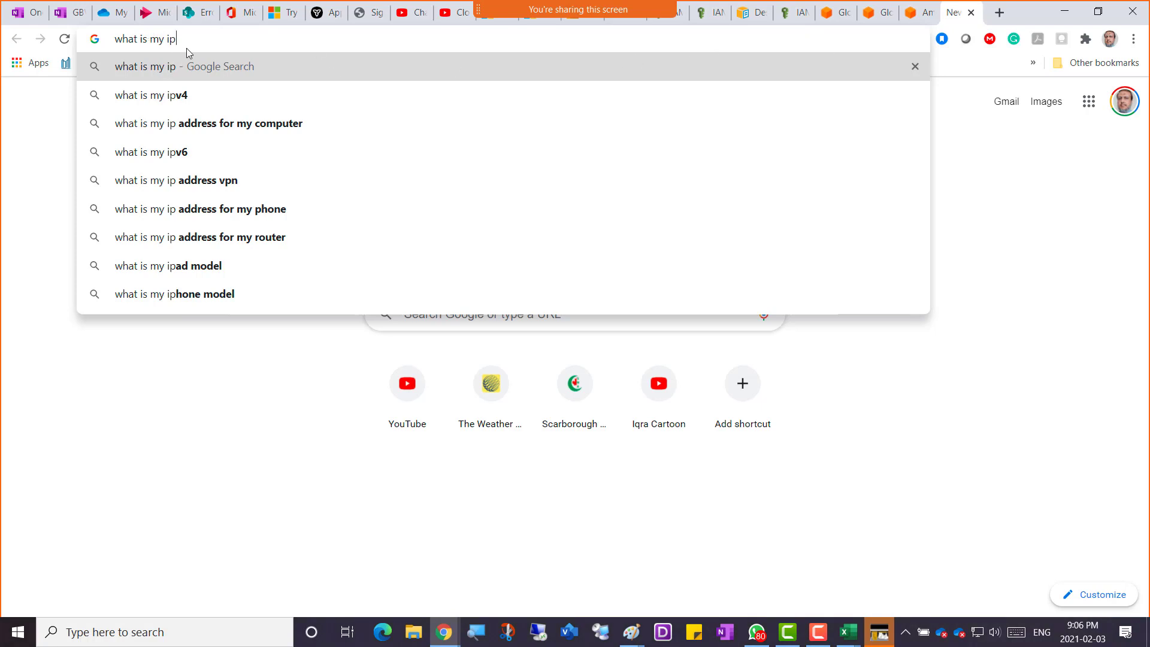
{"action": "key", "text": "Return"}
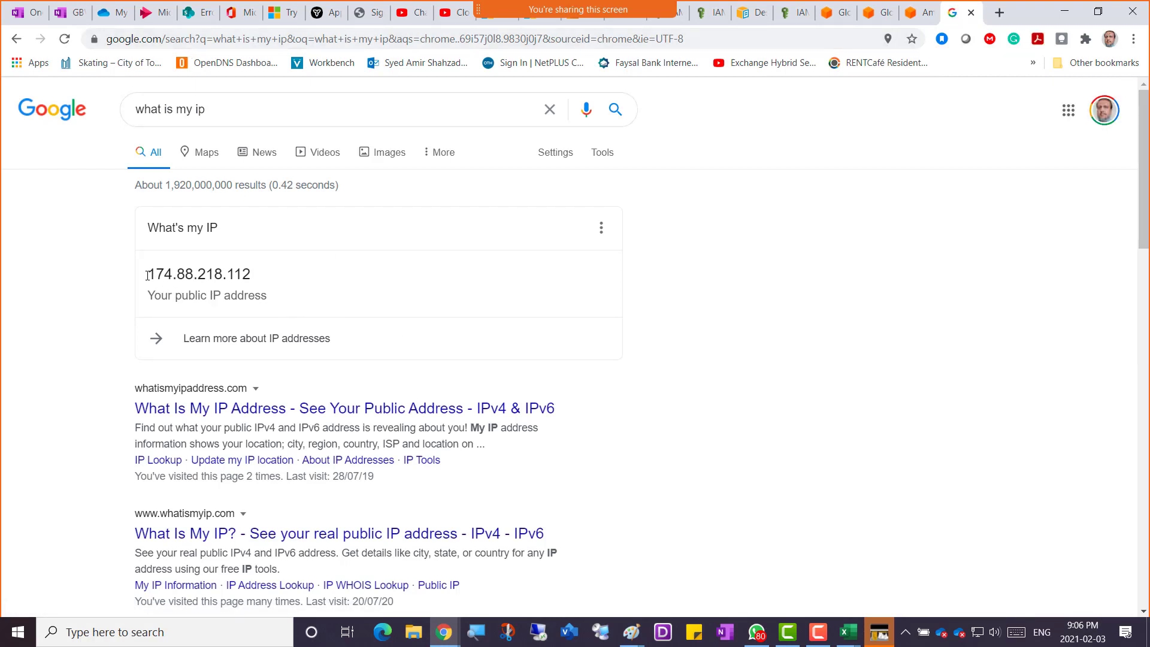
{"action": "left_click_drag", "start_coordinate": [151, 274], "coordinate": [252, 282]}
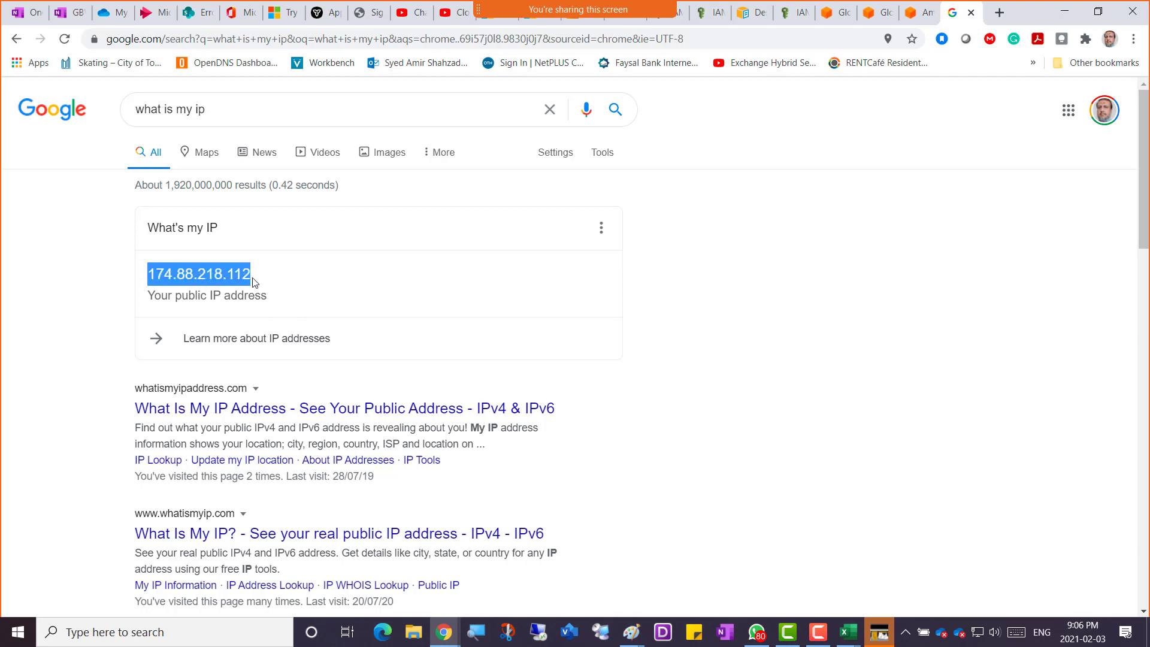
{"action": "right_click", "coordinate": [219, 275]}
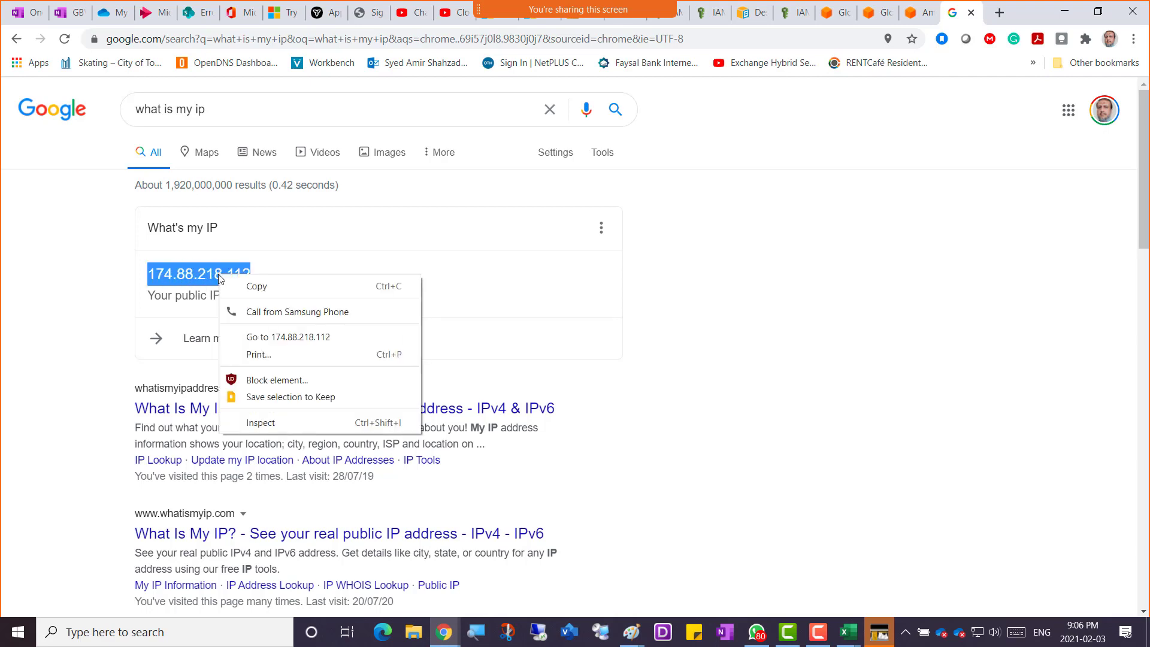
{"action": "left_click", "coordinate": [231, 287]}
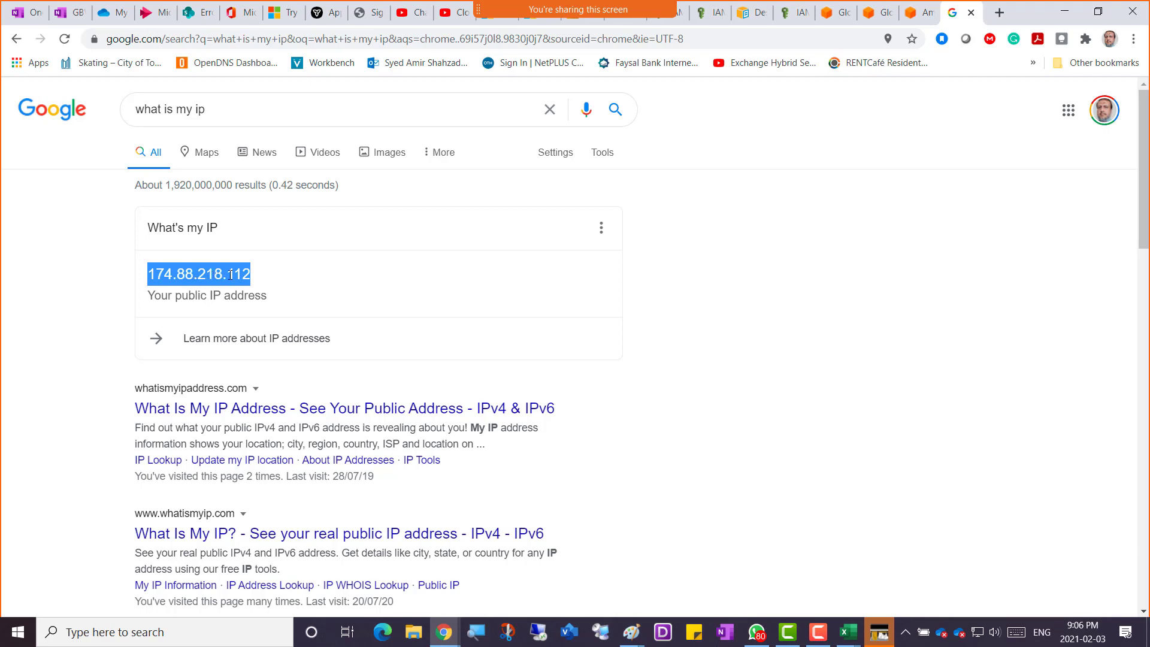
{"action": "right_click", "coordinate": [217, 272]}
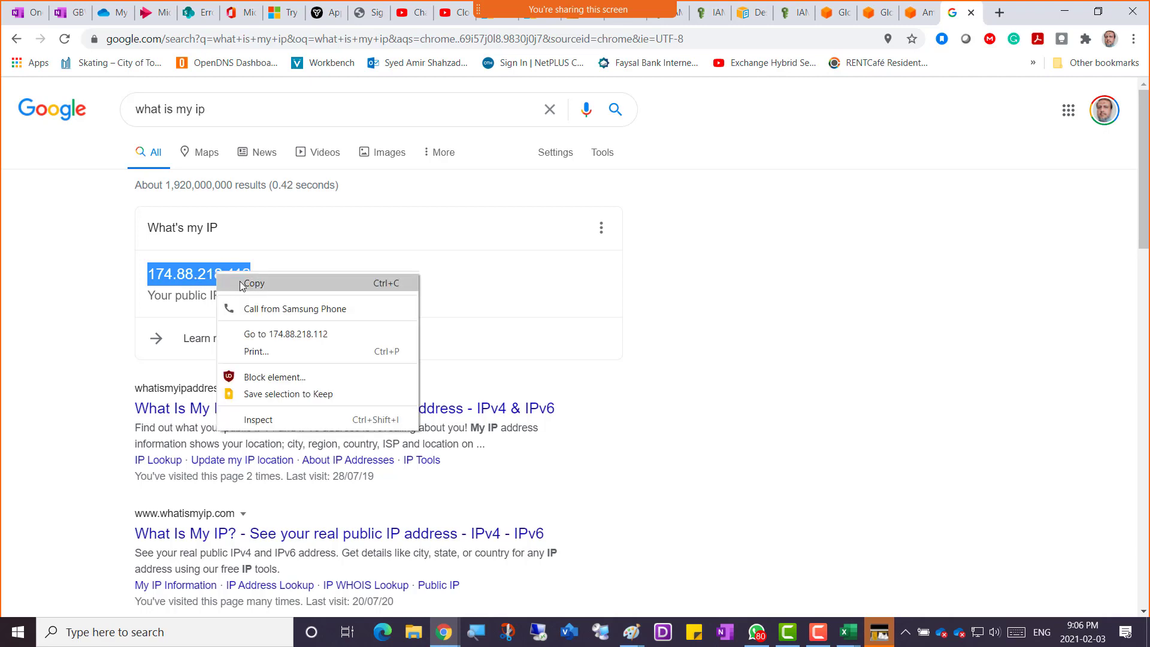
{"action": "left_click", "coordinate": [251, 284]}
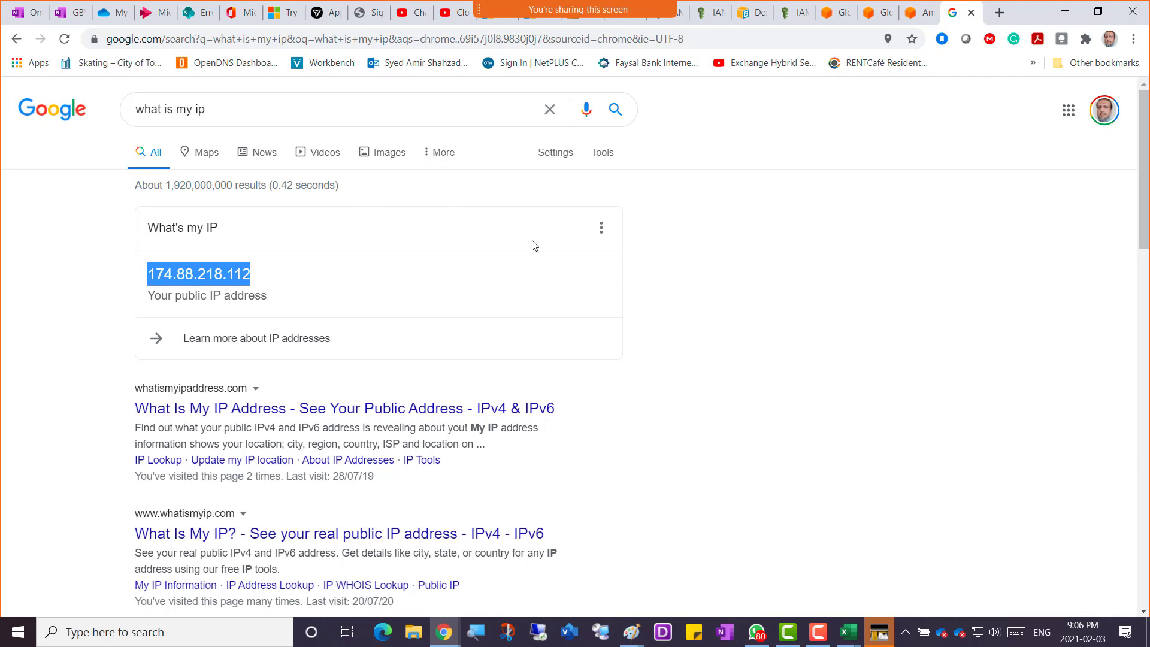
{"action": "right_click", "coordinate": [186, 273]}
{"action": "left_click", "coordinate": [202, 287]}
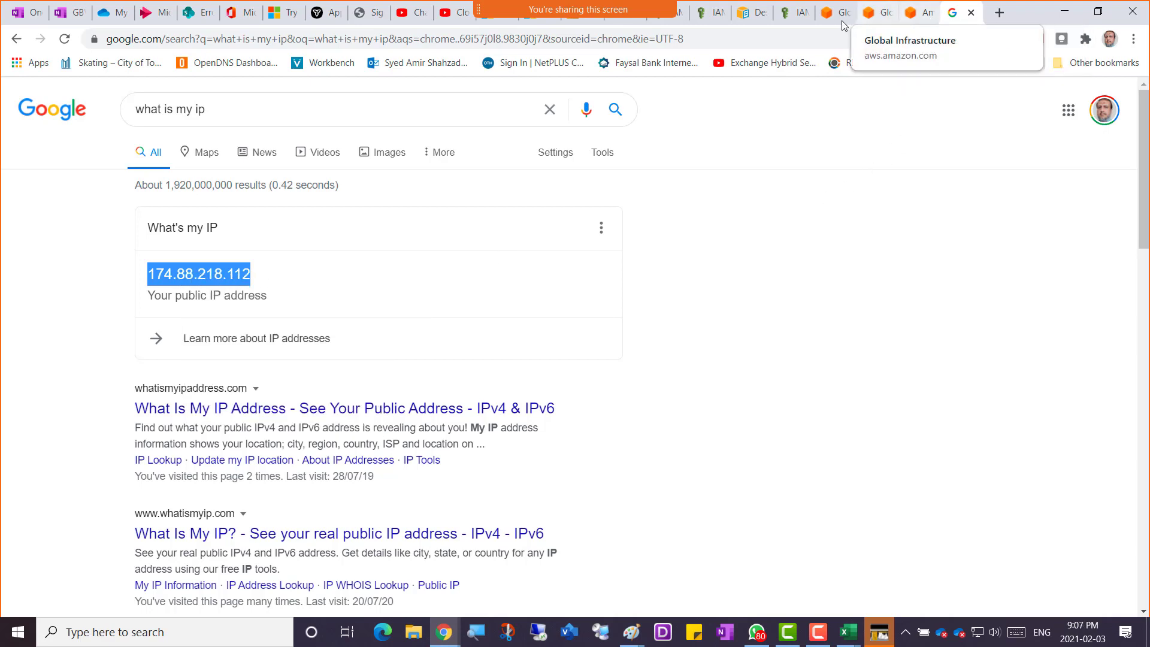
{"action": "left_click", "coordinate": [781, 13]}
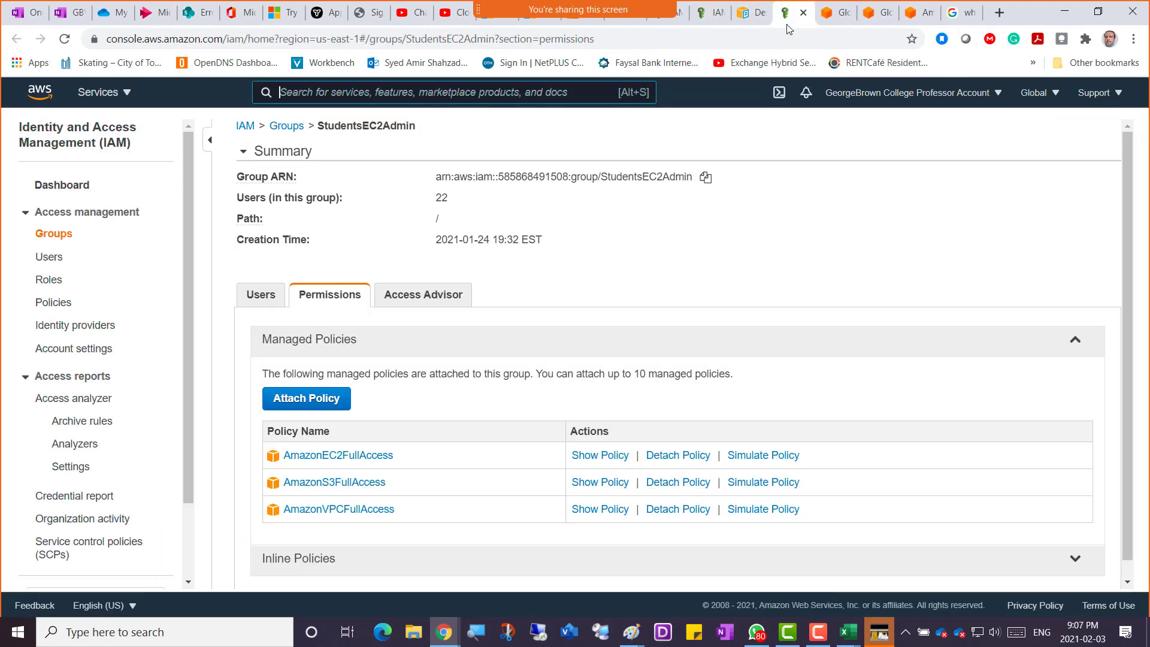
{"action": "left_click", "coordinate": [712, 13]}
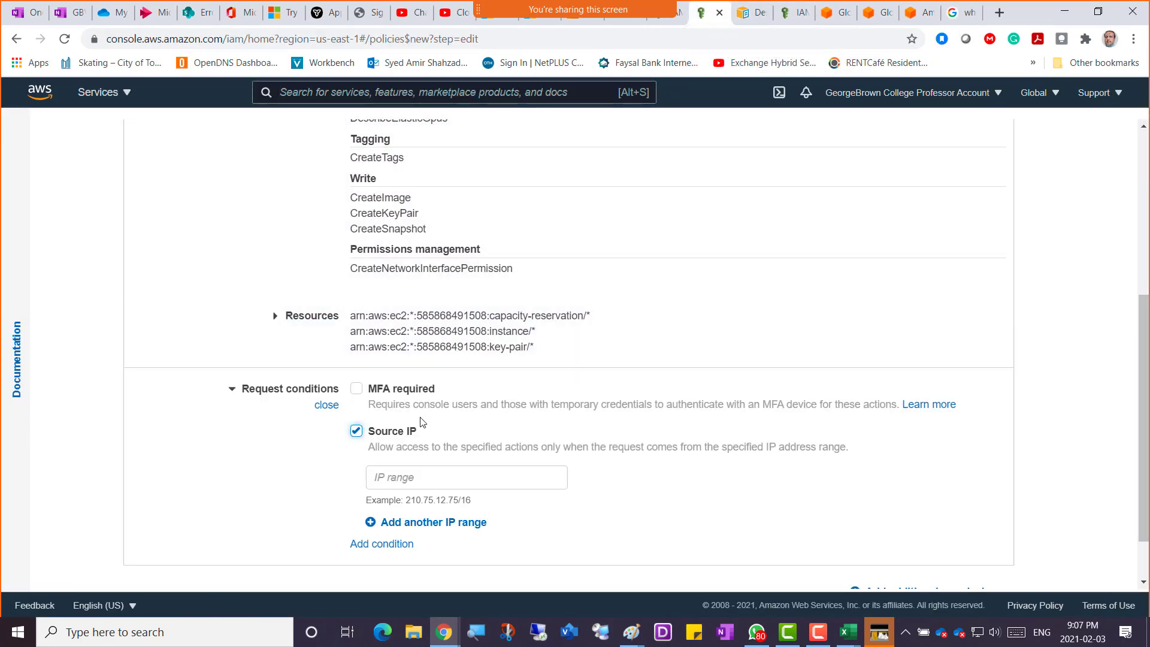
{"action": "right_click", "coordinate": [382, 473]}
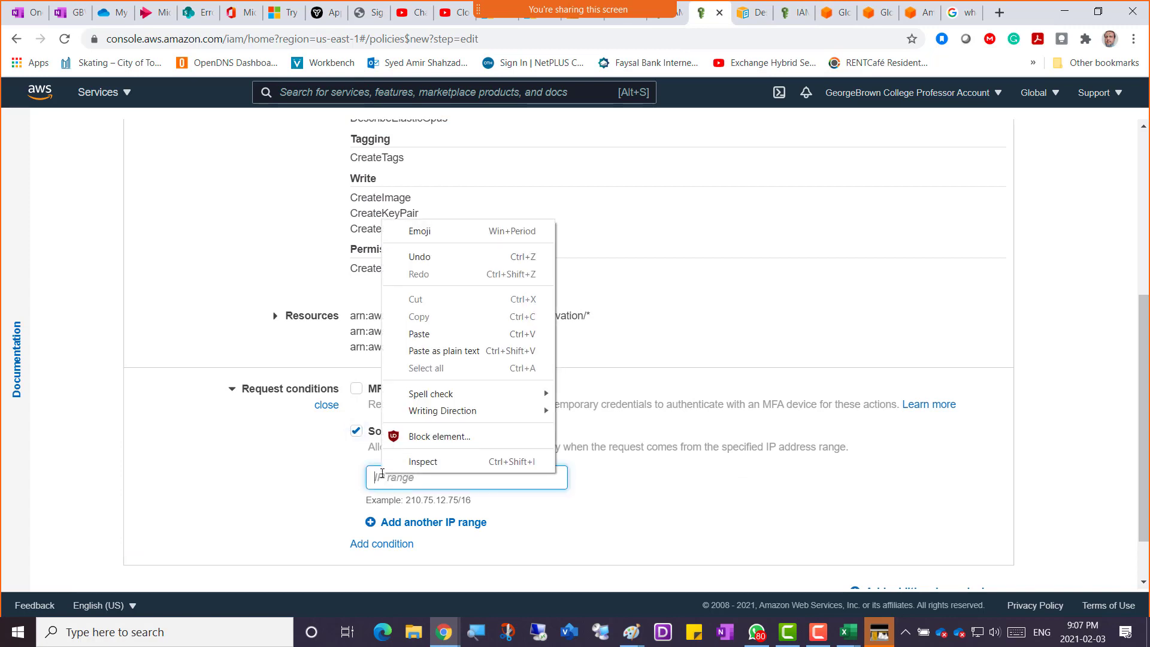
{"action": "left_click", "coordinate": [425, 333]}
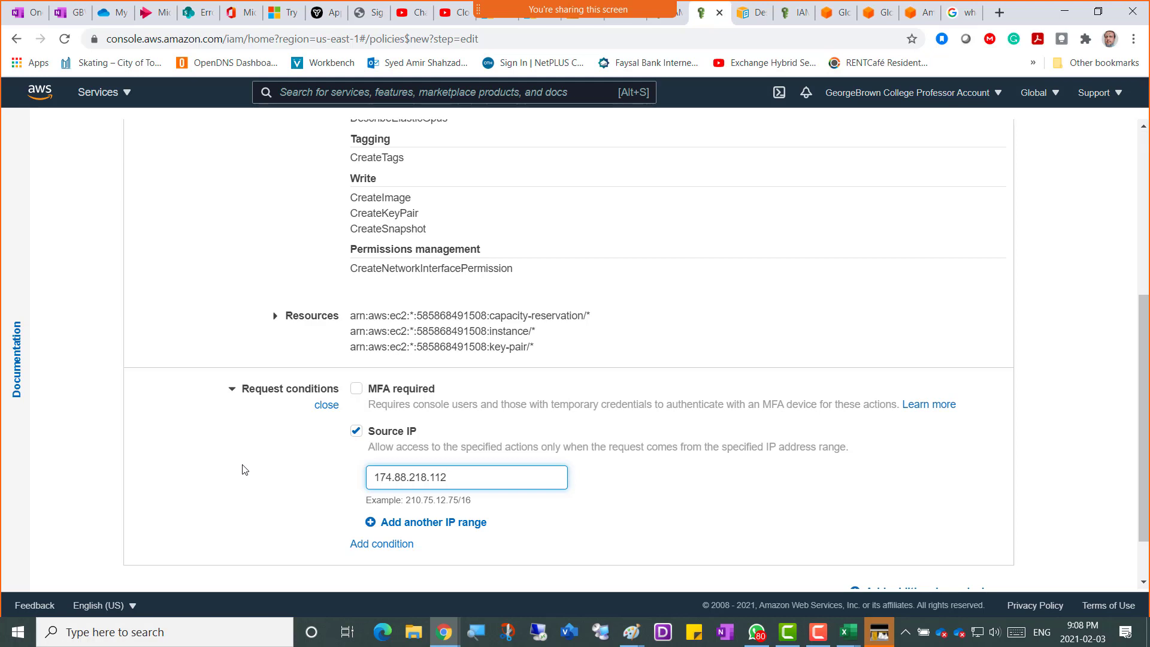
{"action": "key", "text": "super+shift+s"}
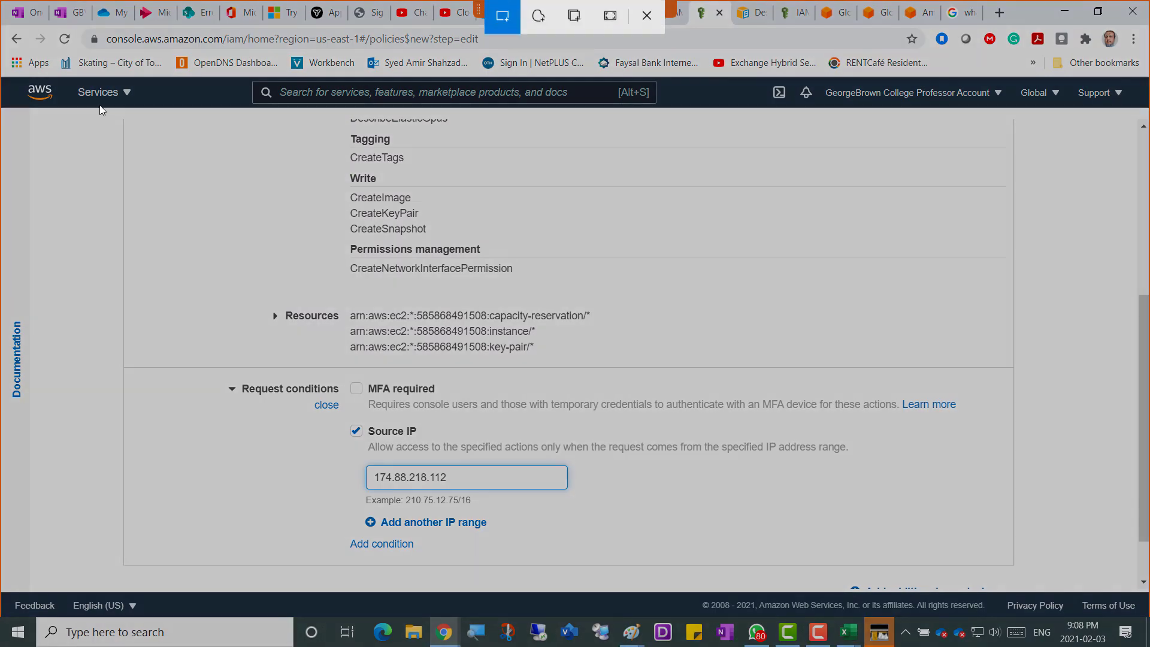
{"action": "left_click_drag", "start_coordinate": [77, 83], "coordinate": [864, 585]}
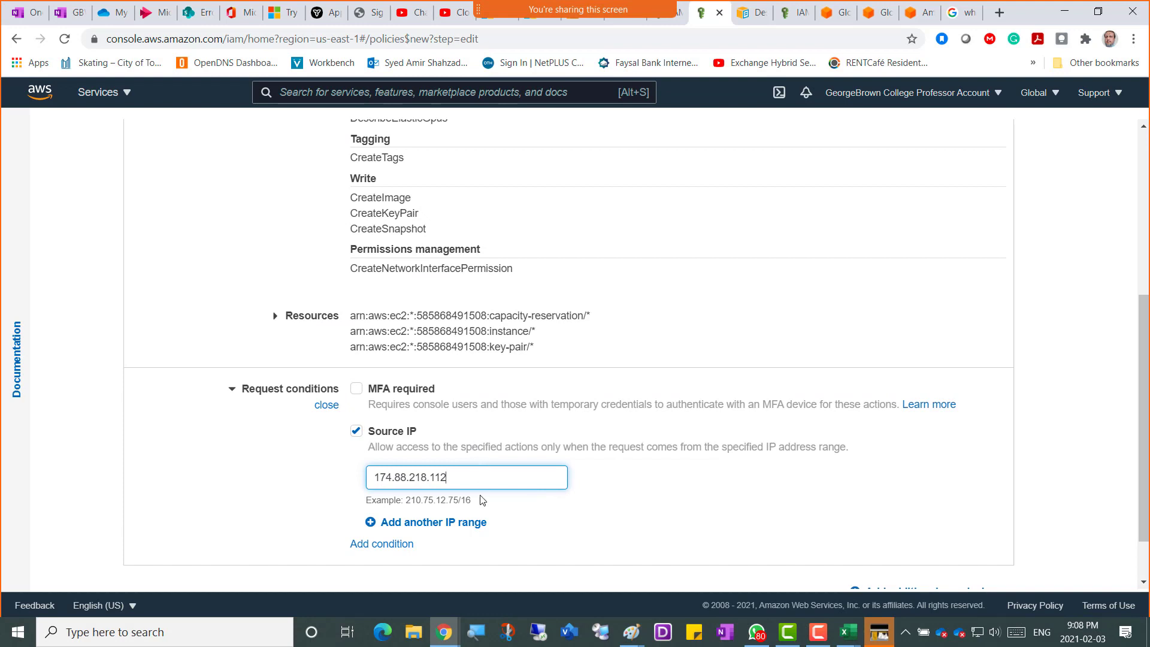
{"action": "mouse_move", "coordinate": [444, 641]}
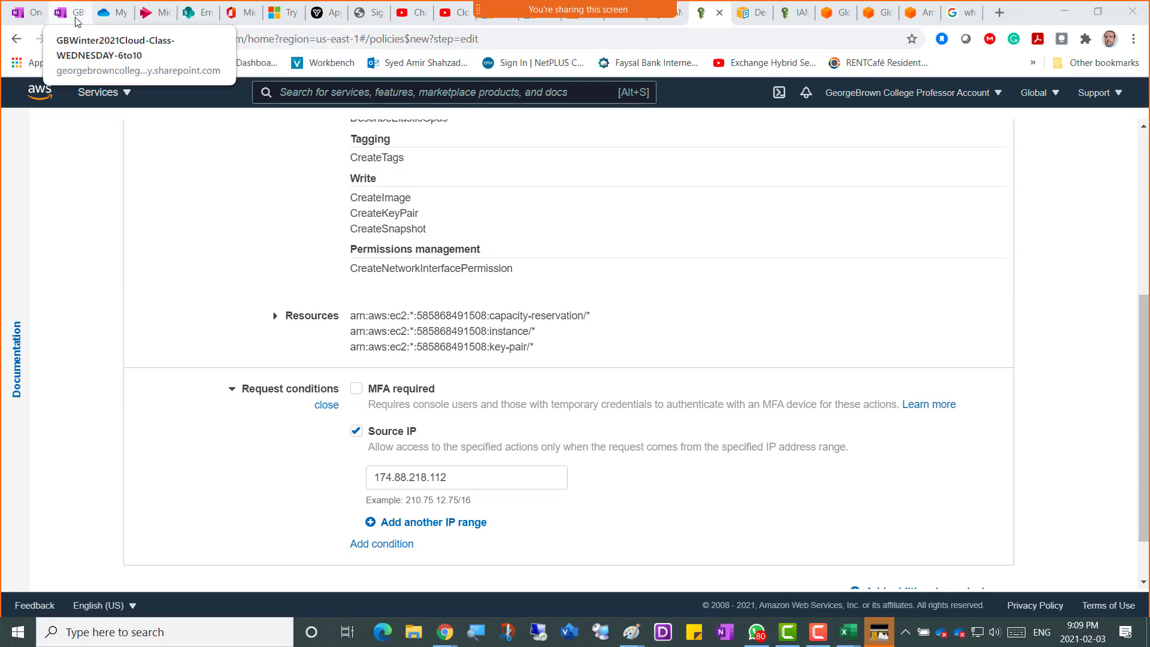
In OneNote, write the caption 'Screenshot 4 = Source IP Feature in AWS POlicy' on the empty bullet.
{"action": "left_click", "coordinate": [74, 14]}
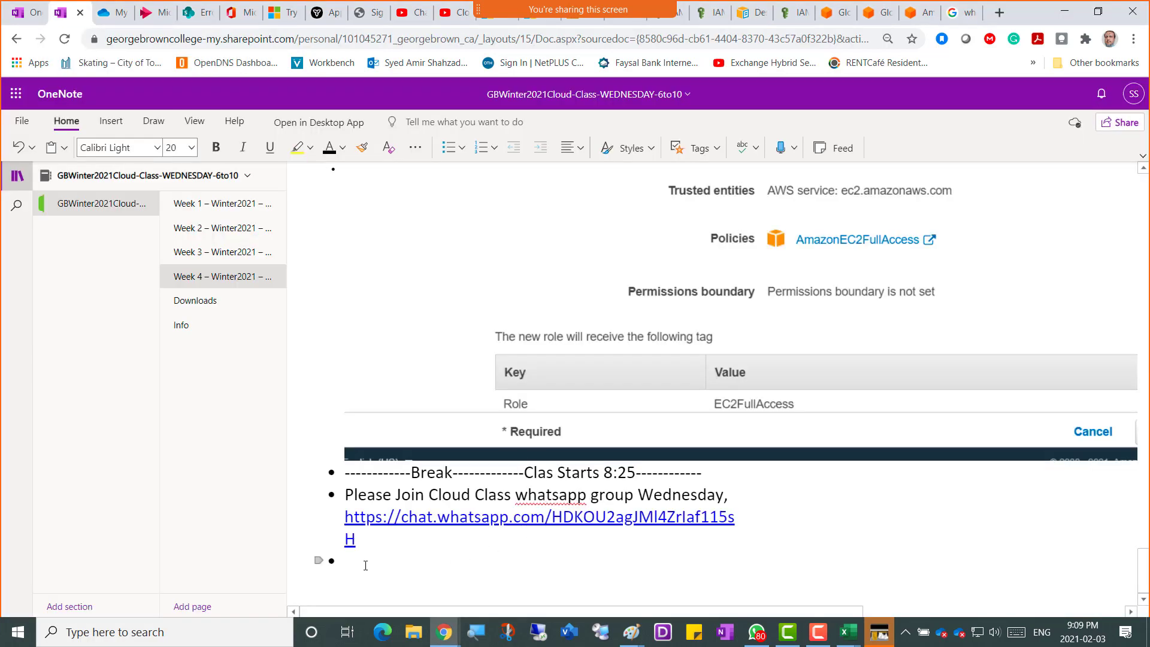
{"action": "left_click", "coordinate": [366, 565]}
{"action": "type", "text": "Sour"}
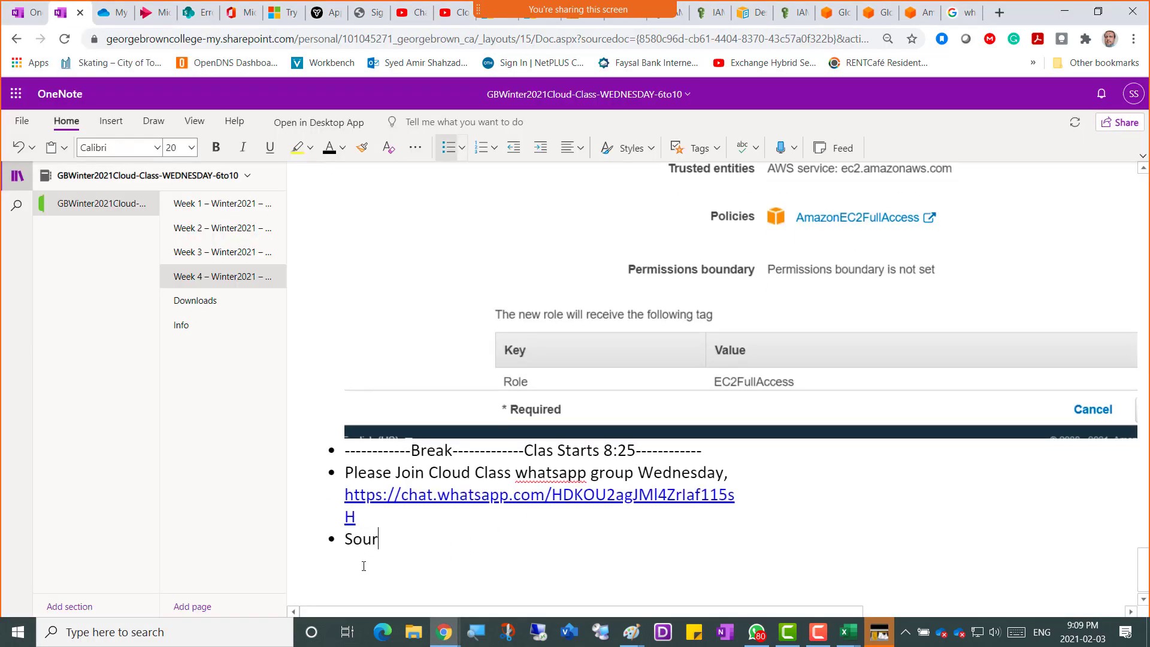
{"action": "type", "text": "ce IP Feature in A"}
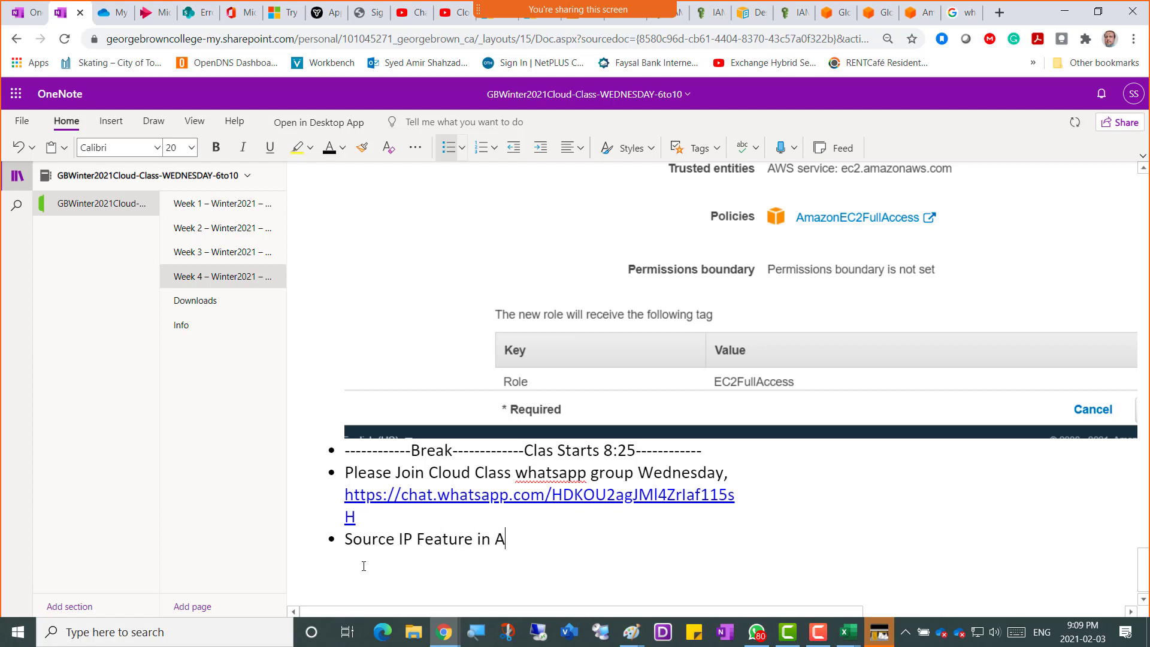
{"action": "type", "text": "WS POlicy"}
{"action": "key", "text": "ctrl+Left"}
{"action": "key", "text": "ctrl+Left"}
{"action": "key", "text": "ctrl+Left"}
{"action": "key", "text": "ctrl+Left"}
{"action": "key", "text": "ctrl+Left"}
{"action": "key", "text": "ctrl+Left"}
{"action": "type", "text": "S"}
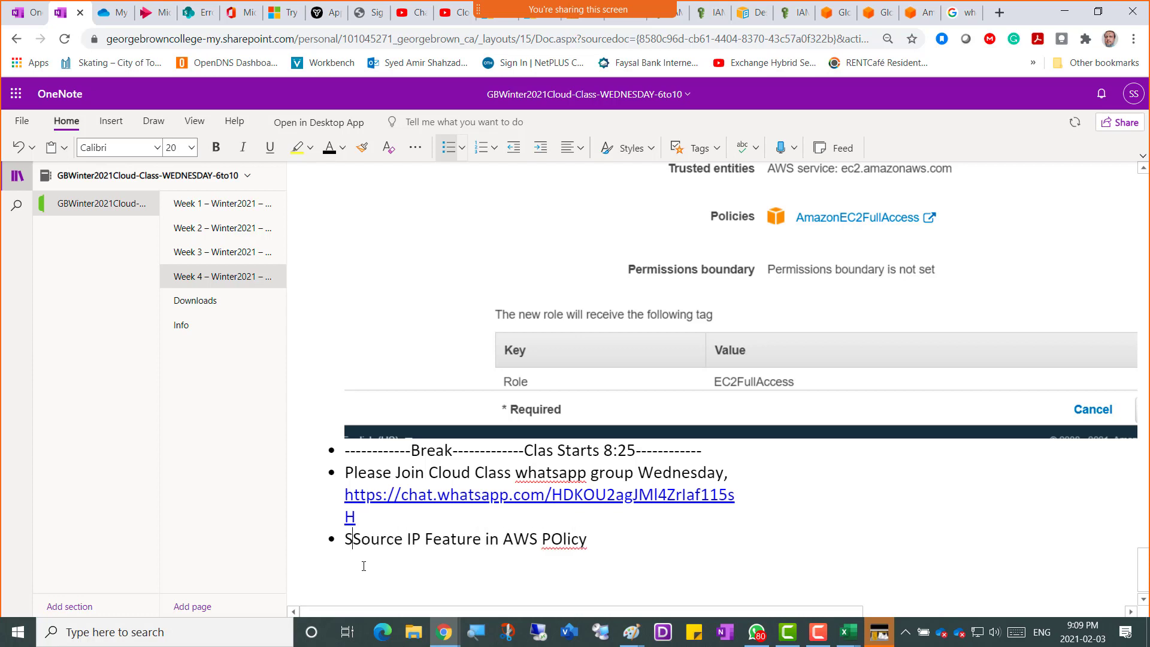
{"action": "type", "text": "creenshot 4"}
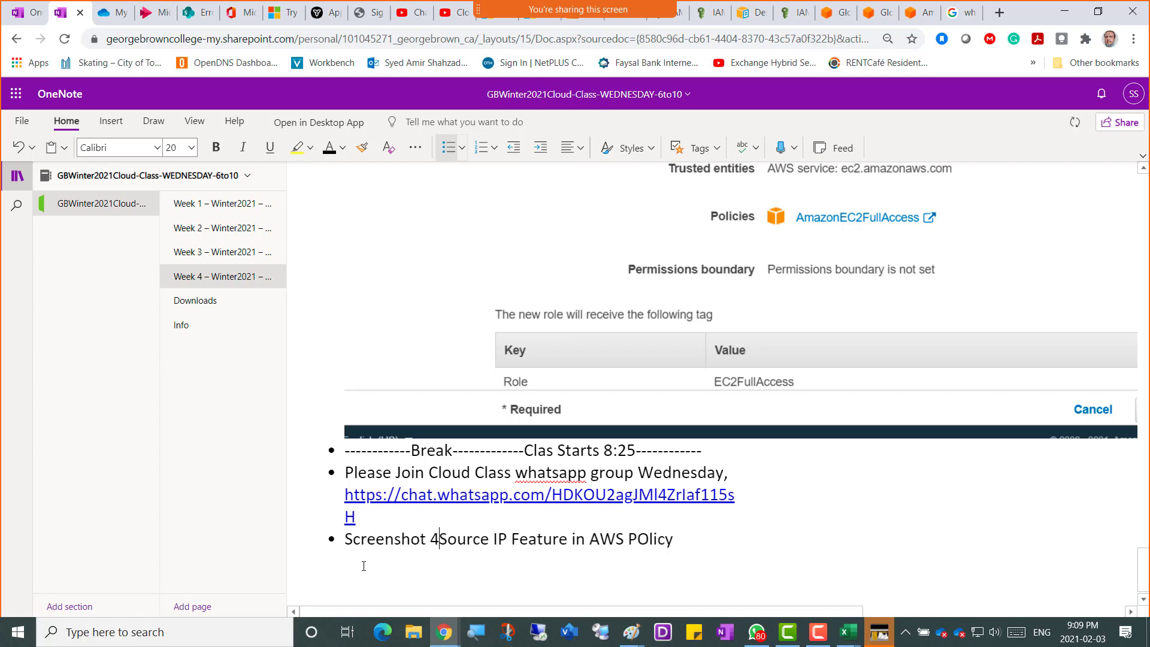
{"action": "type", "text": " ="}
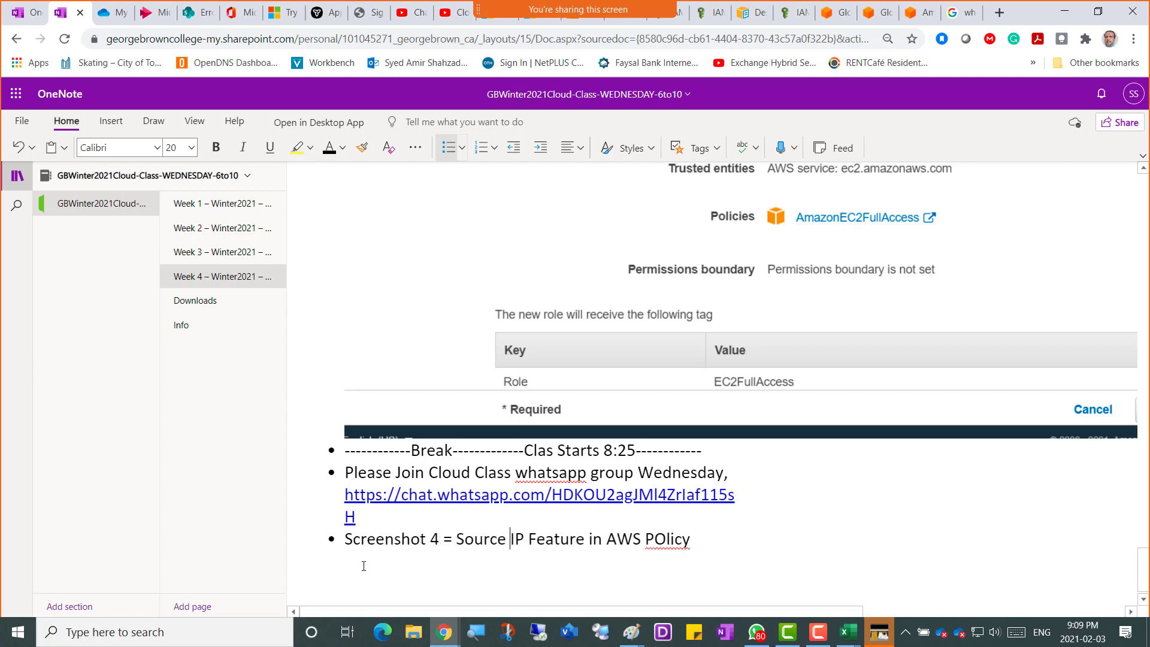
{"action": "key", "text": "ctrl+Right"}
{"action": "key", "text": "ctrl+Right"}
{"action": "key", "text": "ctrl+Right"}
{"action": "key", "text": "End"}
Paste the policy's Source IP screenshot on a new bullet below the caption.
{"action": "key", "text": "Return"}
{"action": "key", "text": "ctrl+v"}
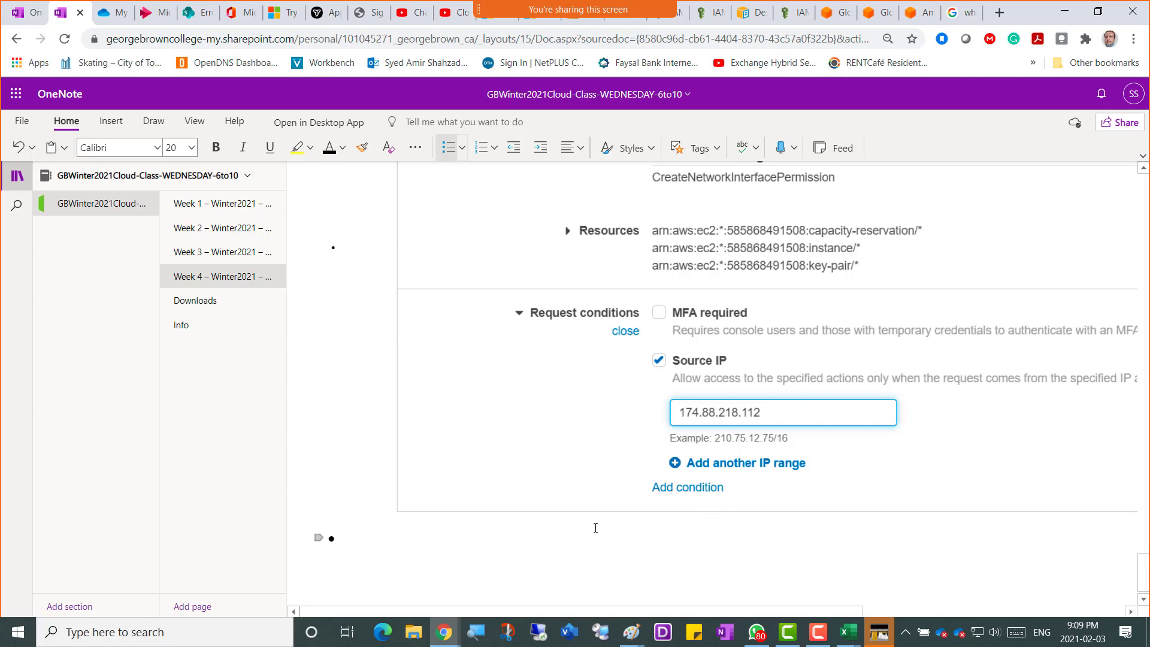
{"action": "key", "text": "alt+Tab"}
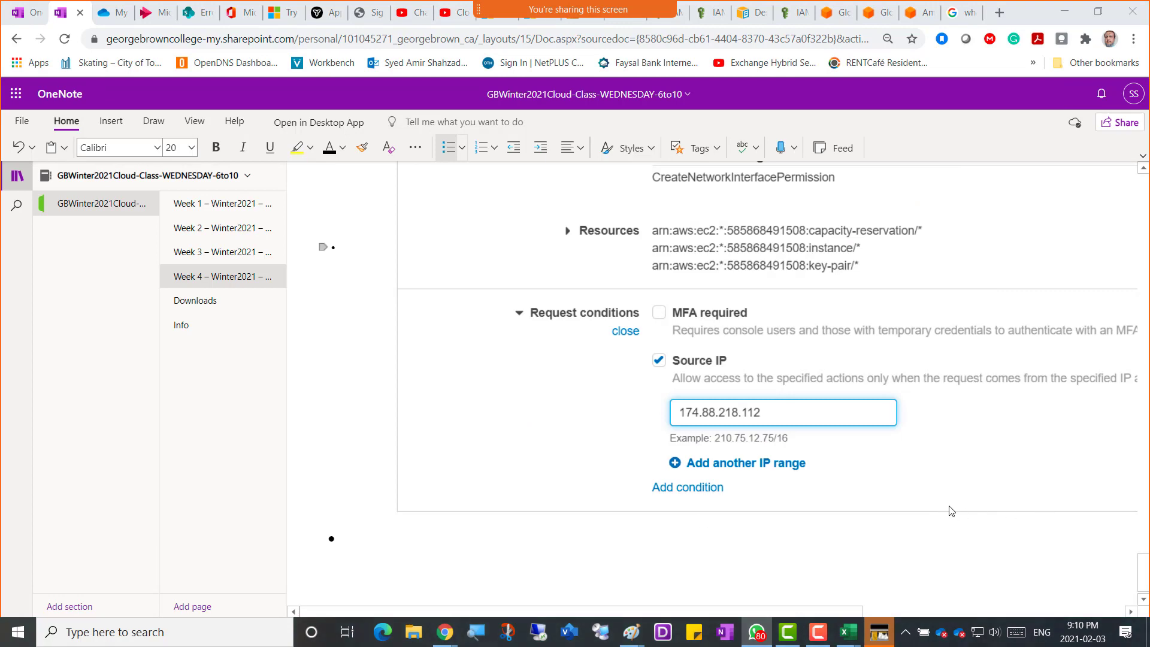
{"action": "left_click", "coordinate": [711, 24]}
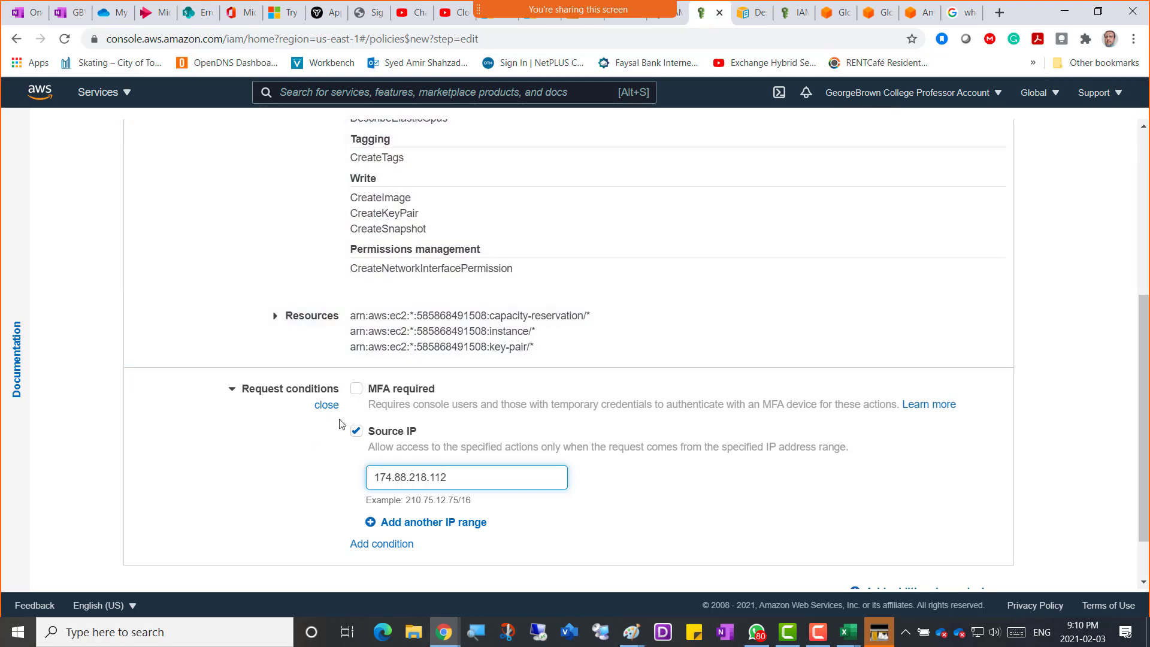
{"action": "left_click", "coordinate": [356, 431]}
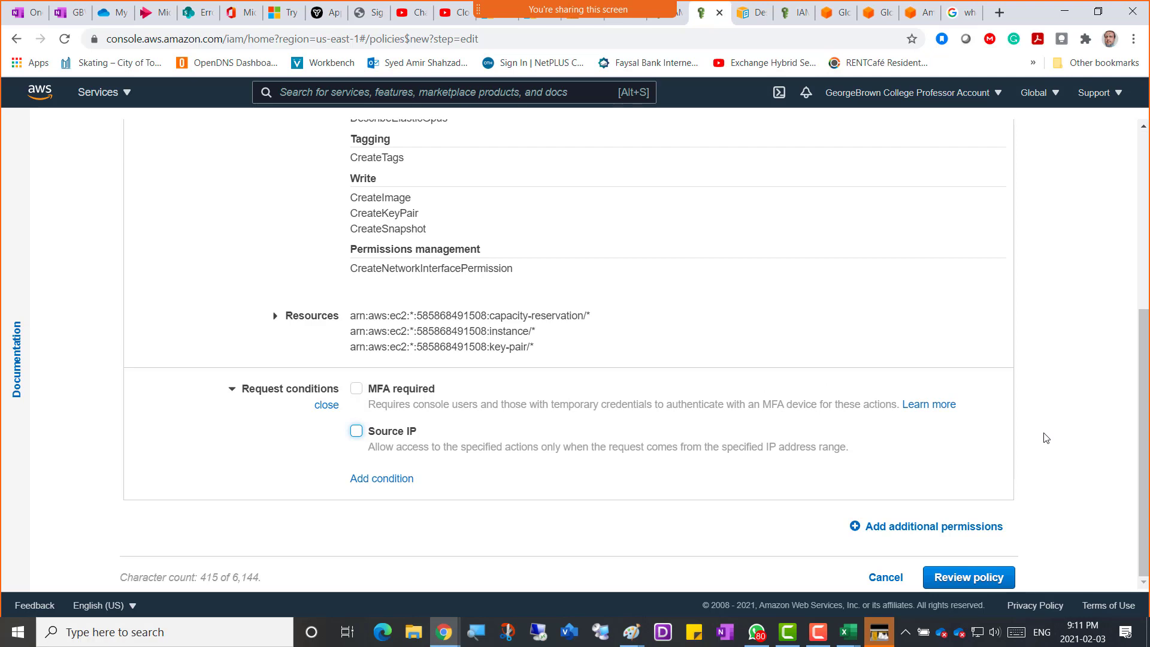
{"action": "scroll", "coordinate": [1045, 438], "scroll_direction": "up", "scroll_amount": 5}
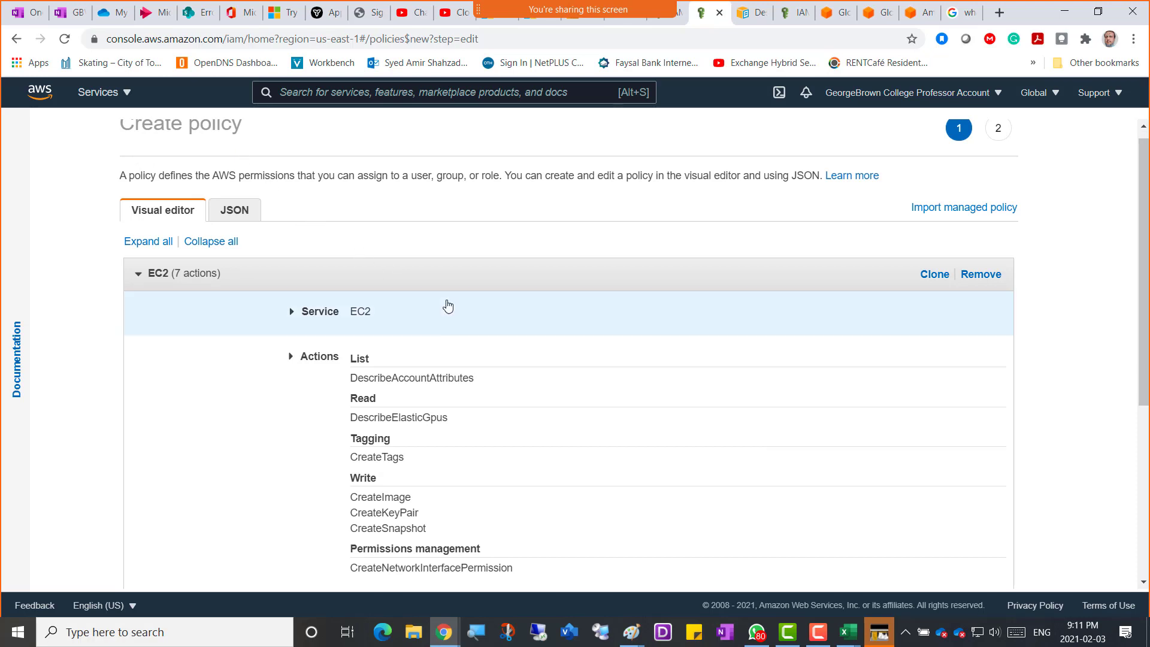
{"action": "scroll", "coordinate": [449, 306], "scroll_direction": "down", "scroll_amount": 3}
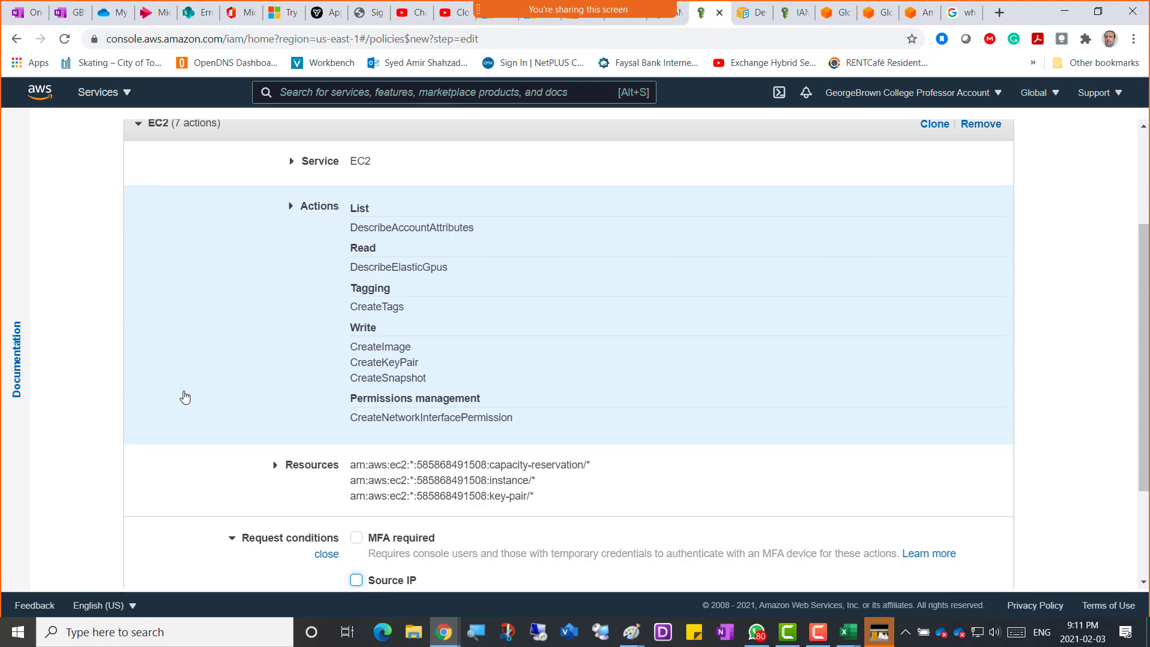
{"action": "scroll", "coordinate": [186, 398], "scroll_direction": "down", "scroll_amount": 1}
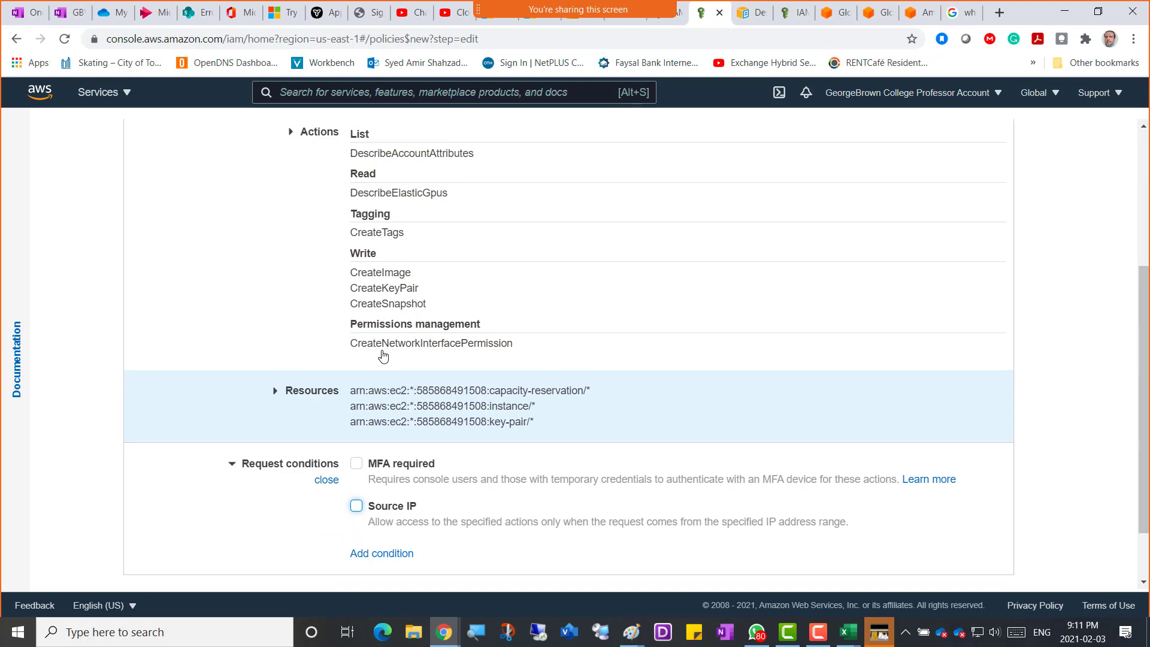
{"action": "scroll", "coordinate": [389, 257], "scroll_direction": "up", "scroll_amount": 2}
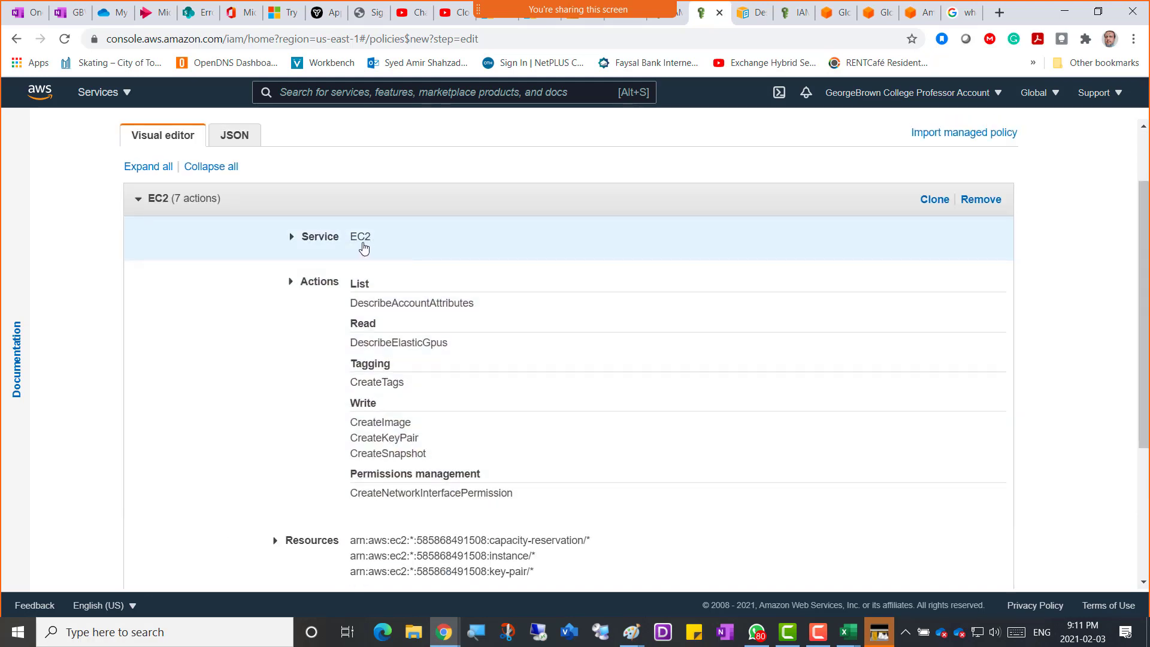
{"action": "scroll", "coordinate": [302, 426], "scroll_direction": "down", "scroll_amount": 3}
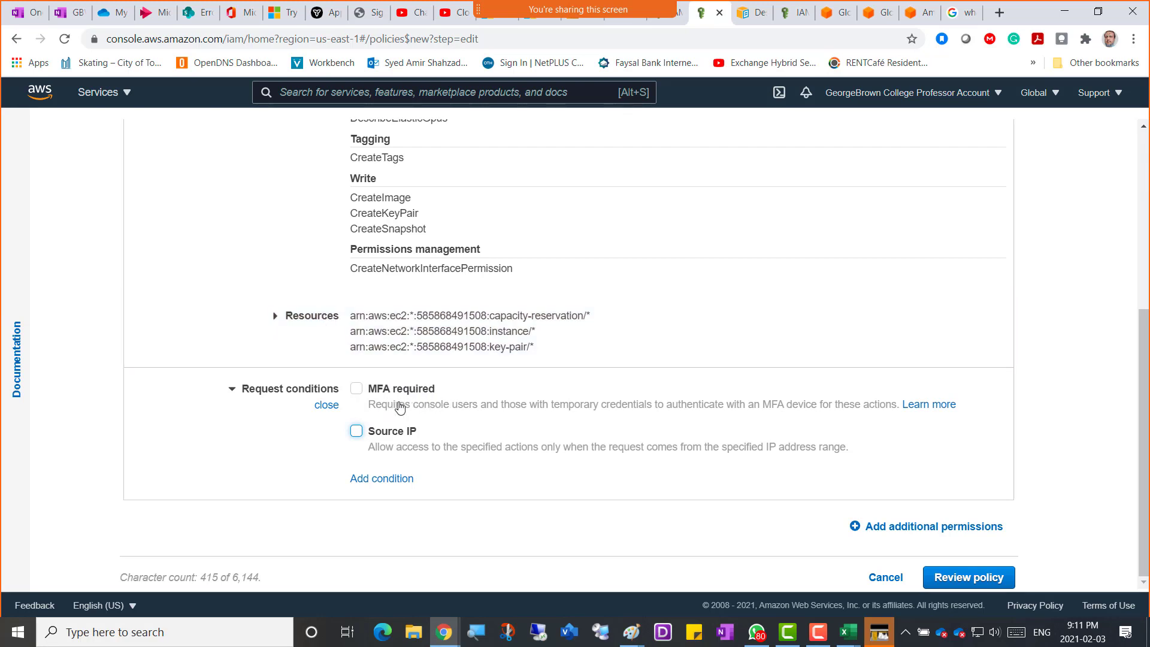
{"action": "scroll", "coordinate": [470, 294], "scroll_direction": "up", "scroll_amount": 4}
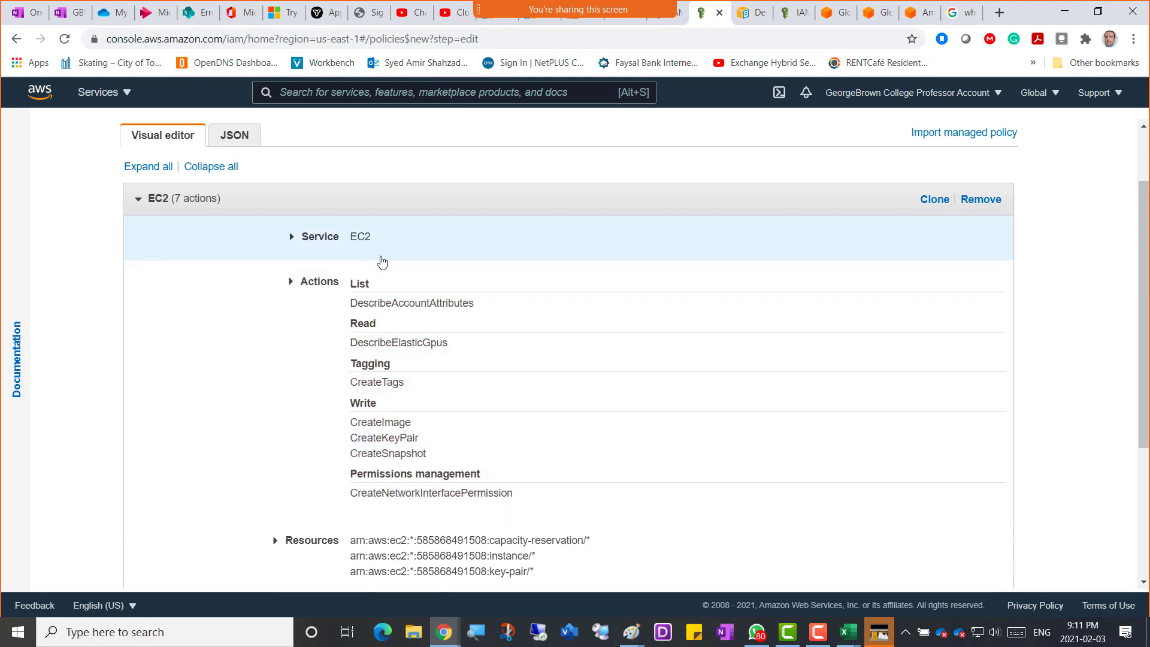
{"action": "scroll", "coordinate": [415, 379], "scroll_direction": "down", "scroll_amount": 4}
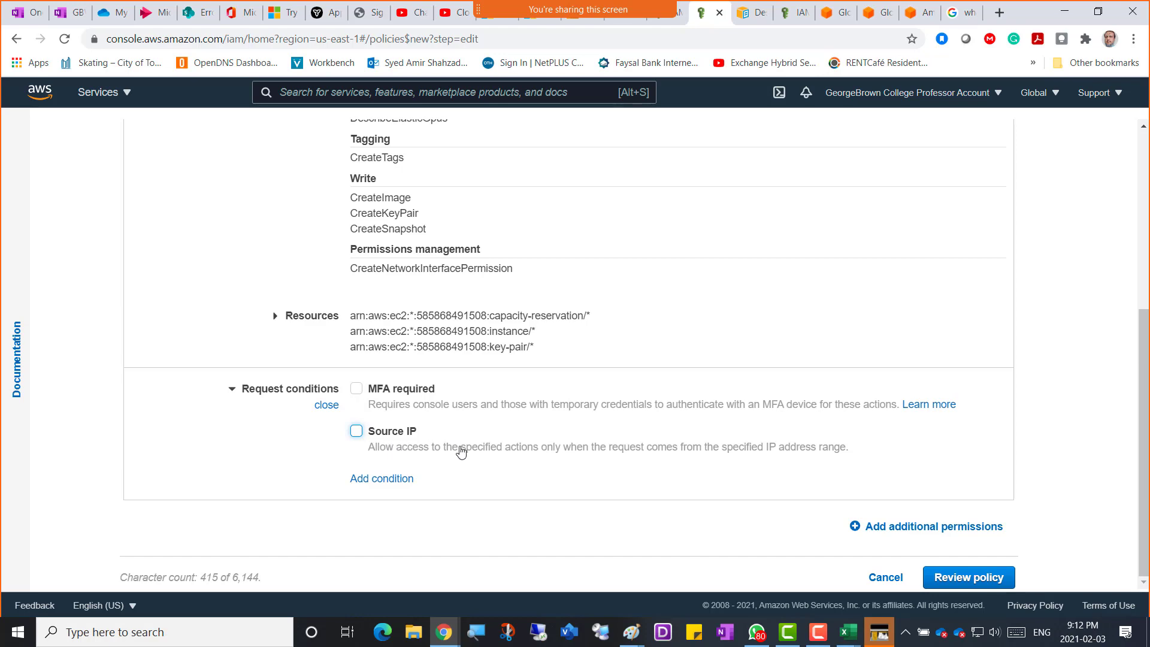
{"action": "scroll", "coordinate": [575, 434], "scroll_direction": "up", "scroll_amount": 5}
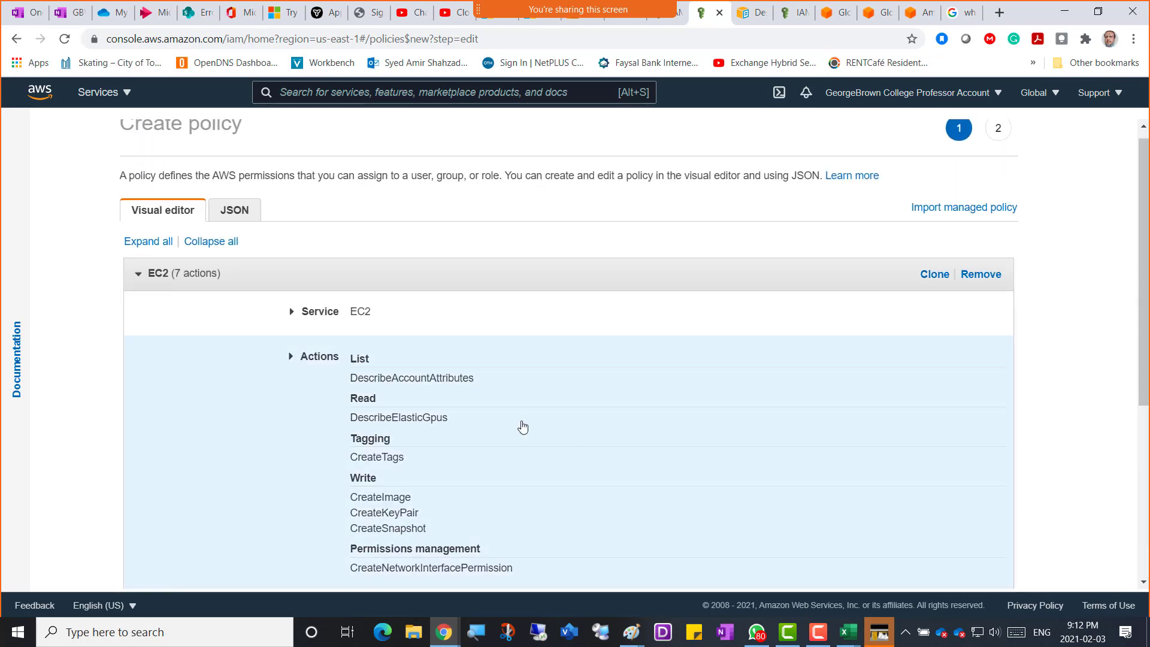
{"action": "scroll", "coordinate": [501, 478], "scroll_direction": "down", "scroll_amount": 5}
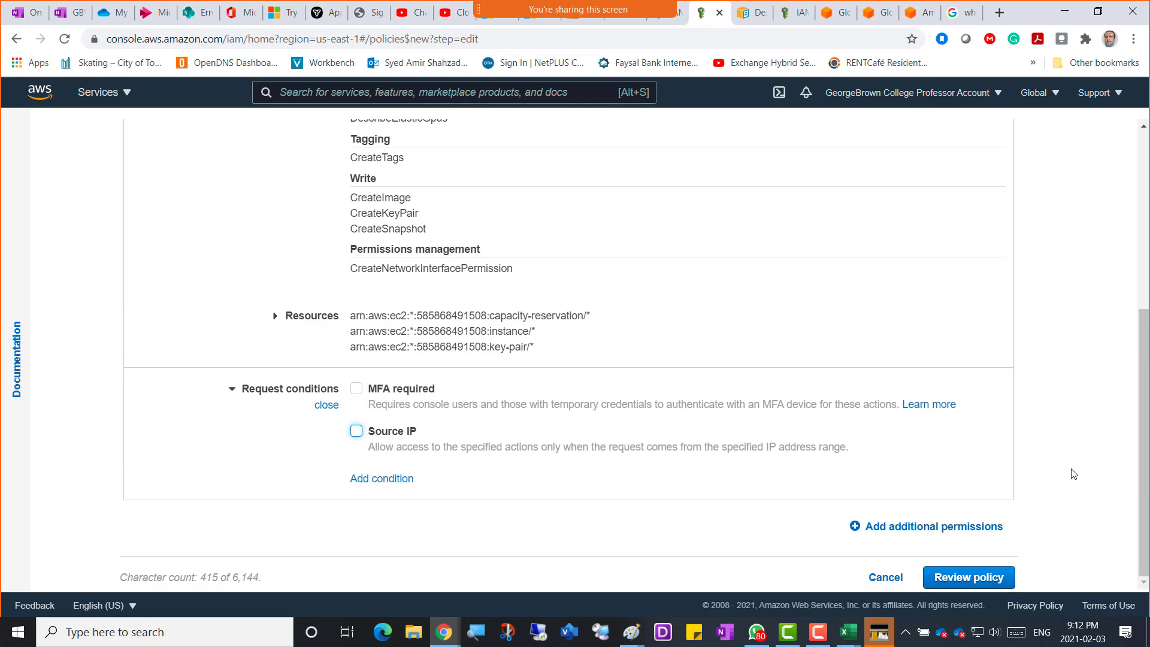
{"action": "scroll", "coordinate": [1073, 474], "scroll_direction": "up", "scroll_amount": 5}
{"action": "scroll", "coordinate": [1073, 474], "scroll_direction": "down", "scroll_amount": 5}
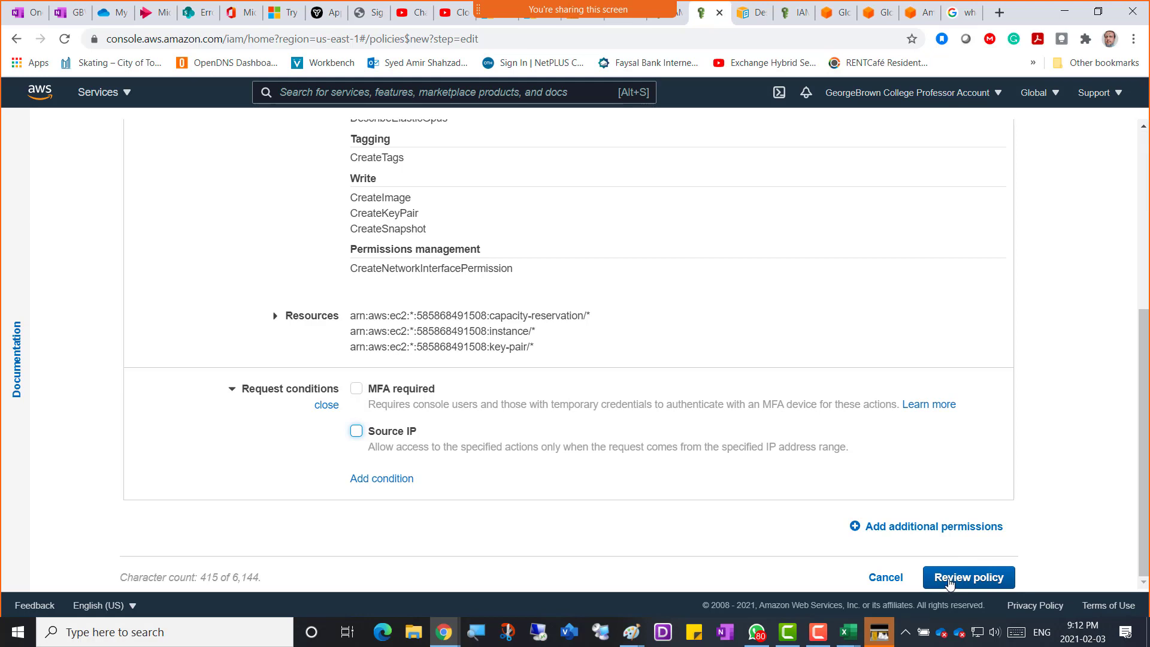
On the review page, name the policy Amir-CustomPolicy and paste the same text as its description.
{"action": "left_click", "coordinate": [949, 578]}
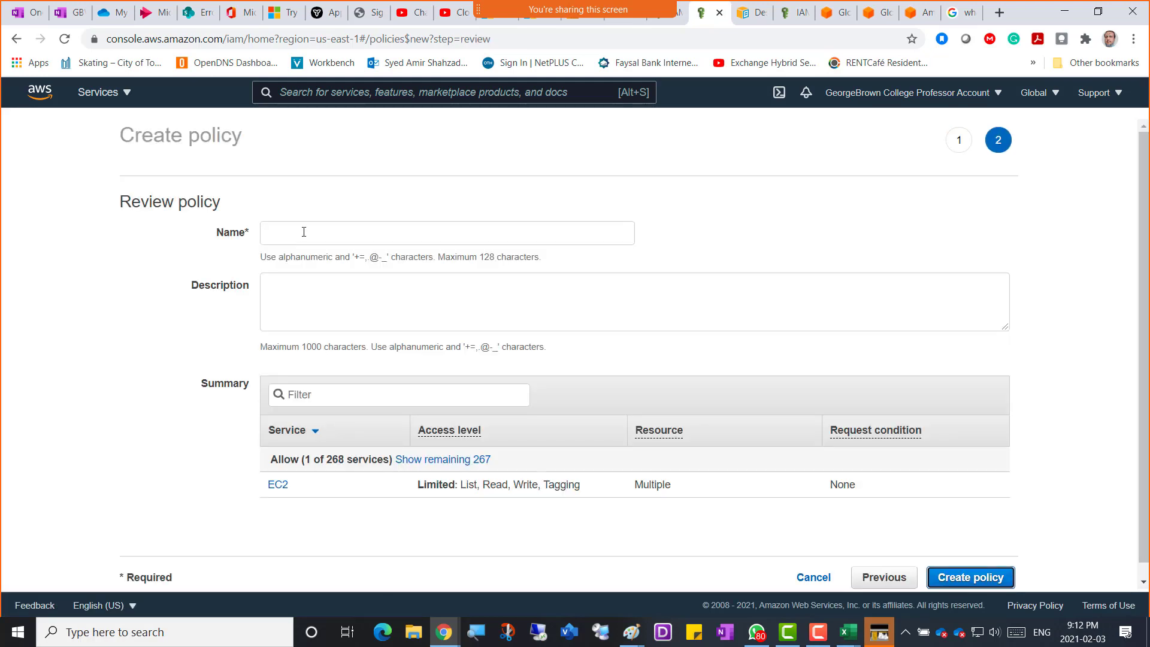
{"action": "left_click", "coordinate": [303, 231]}
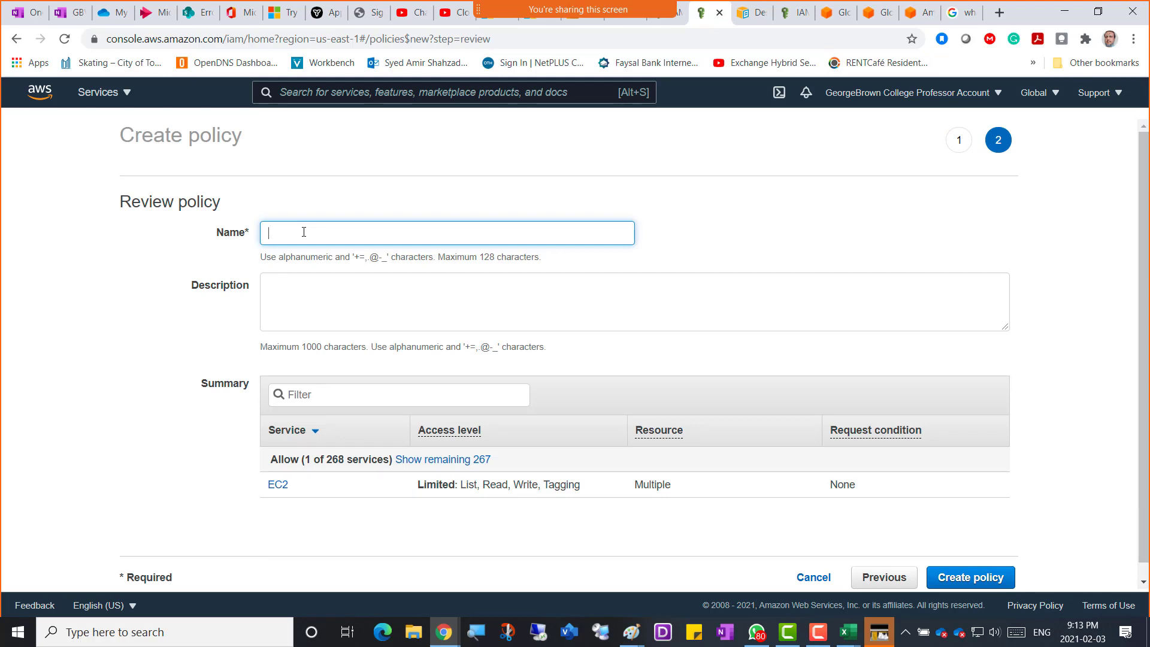
{"action": "type", "text": "Amir-"}
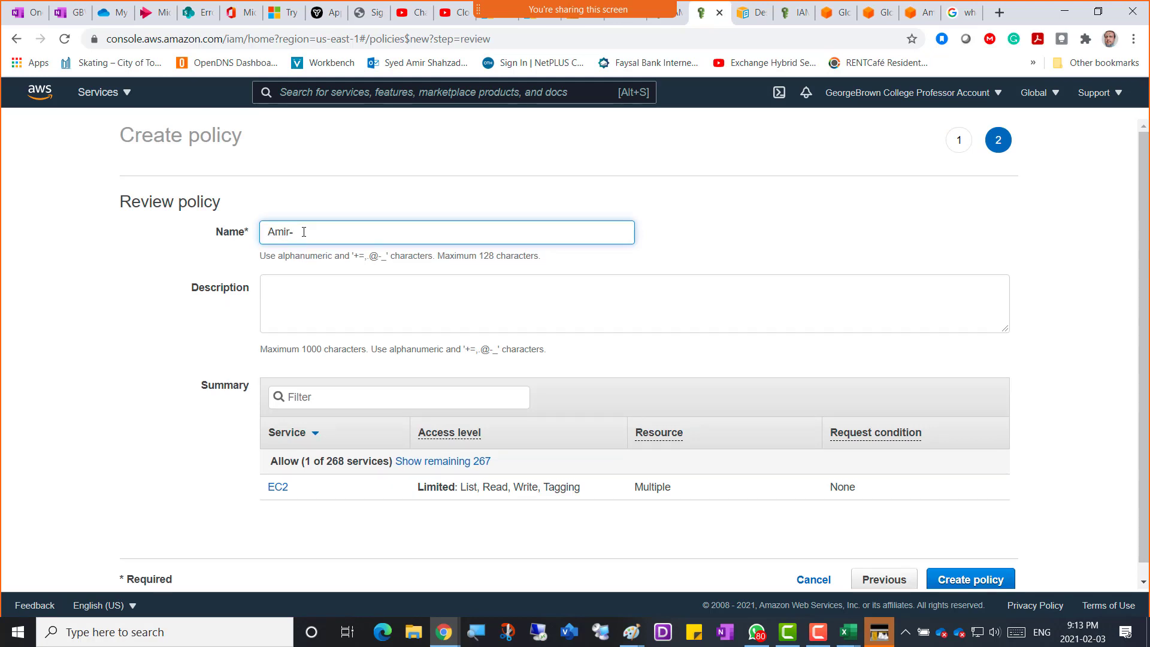
{"action": "type", "text": "CustomPolicy"}
{"action": "triple_click", "coordinate": [304, 231]}
{"action": "key", "text": "ctrl+c"}
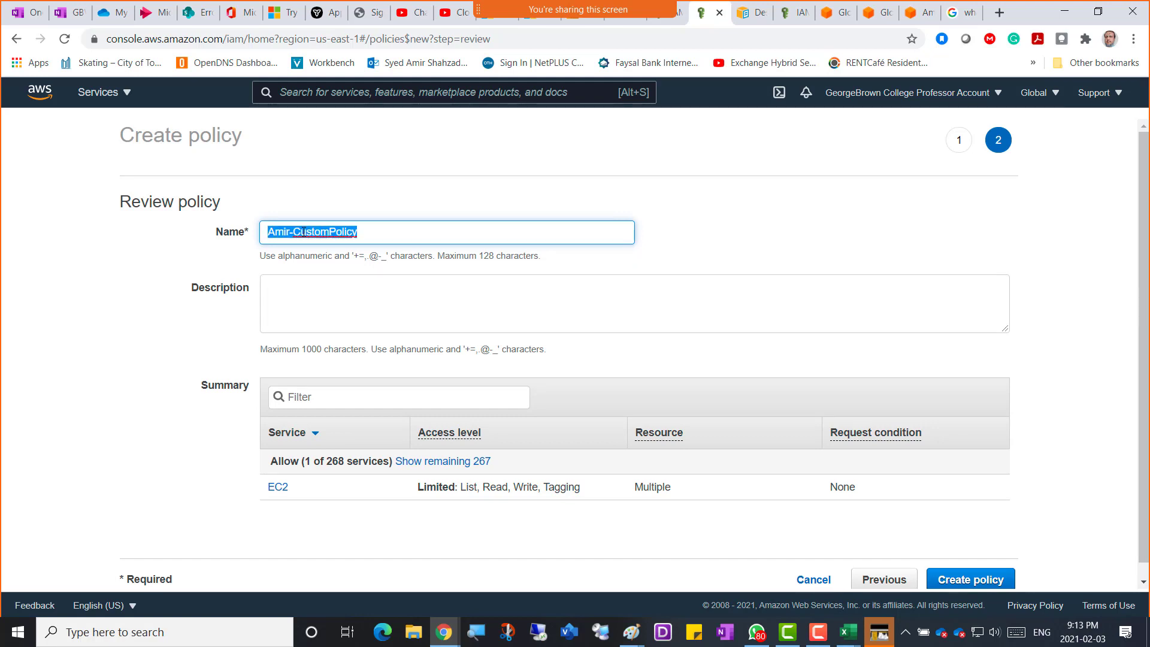
{"action": "left_click", "coordinate": [268, 295]}
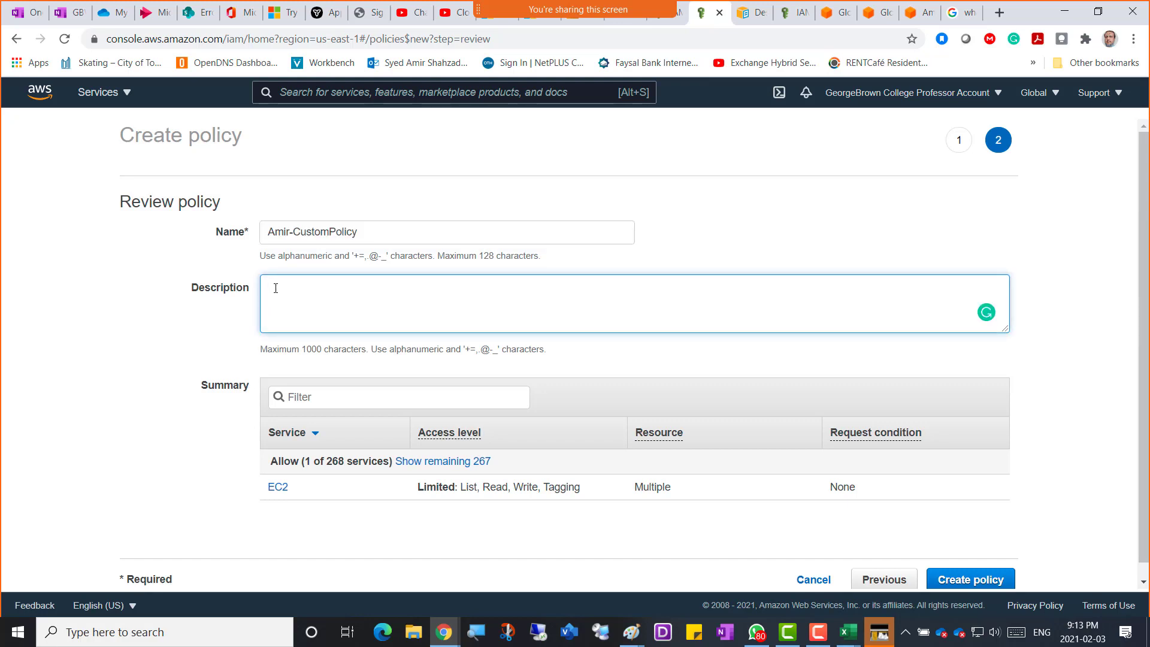
{"action": "key", "text": "ctrl+v"}
{"action": "scroll", "coordinate": [1043, 521], "scroll_direction": "down", "scroll_amount": 1}
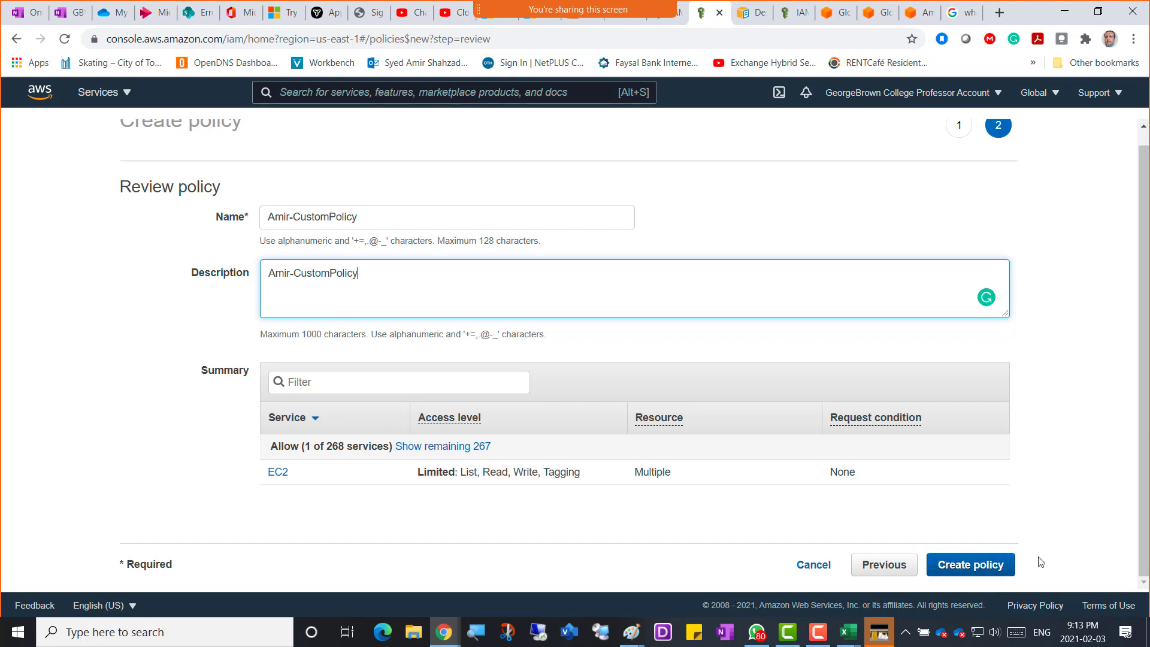
Create Amir-CustomPolicy, filter the policies by 'amir', and snip a screenshot of the result.
{"action": "left_click", "coordinate": [992, 575]}
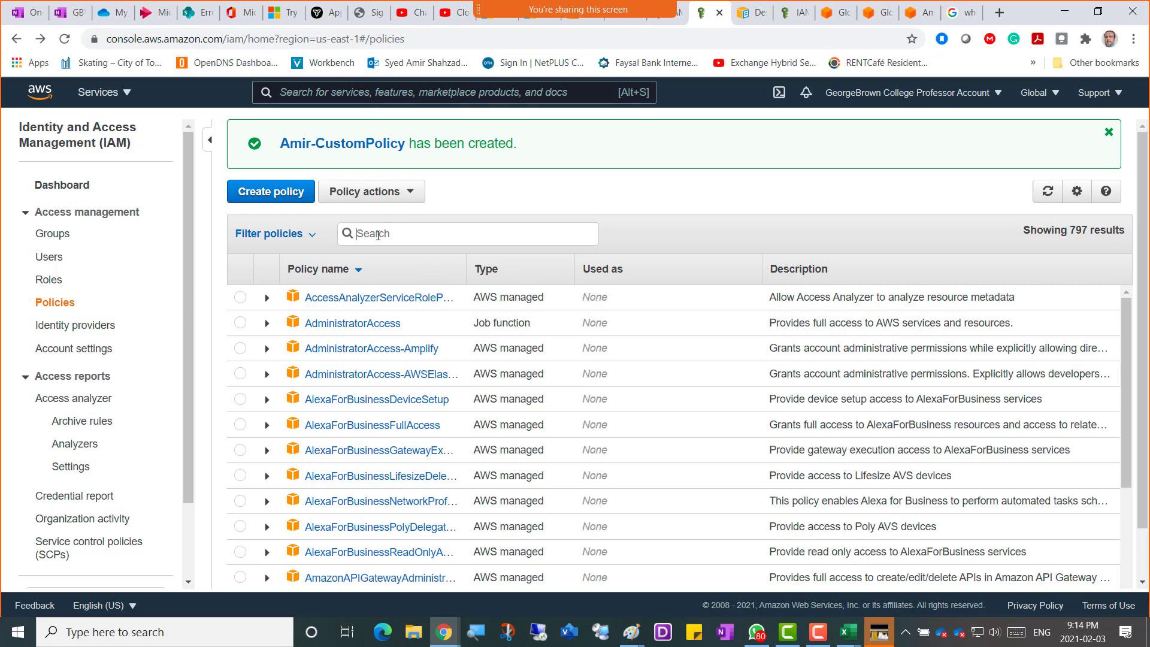
{"action": "type", "text": "amir"}
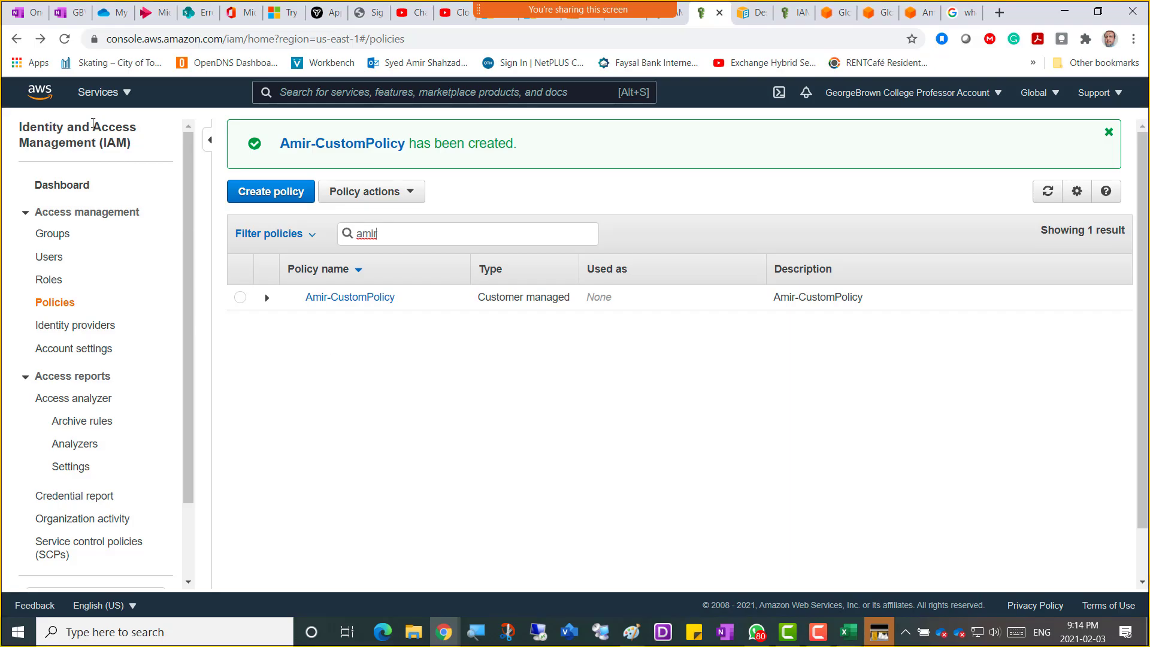
{"action": "key", "text": "super+shift+s"}
{"action": "left_click_drag", "start_coordinate": [10, 80], "coordinate": [960, 571]}
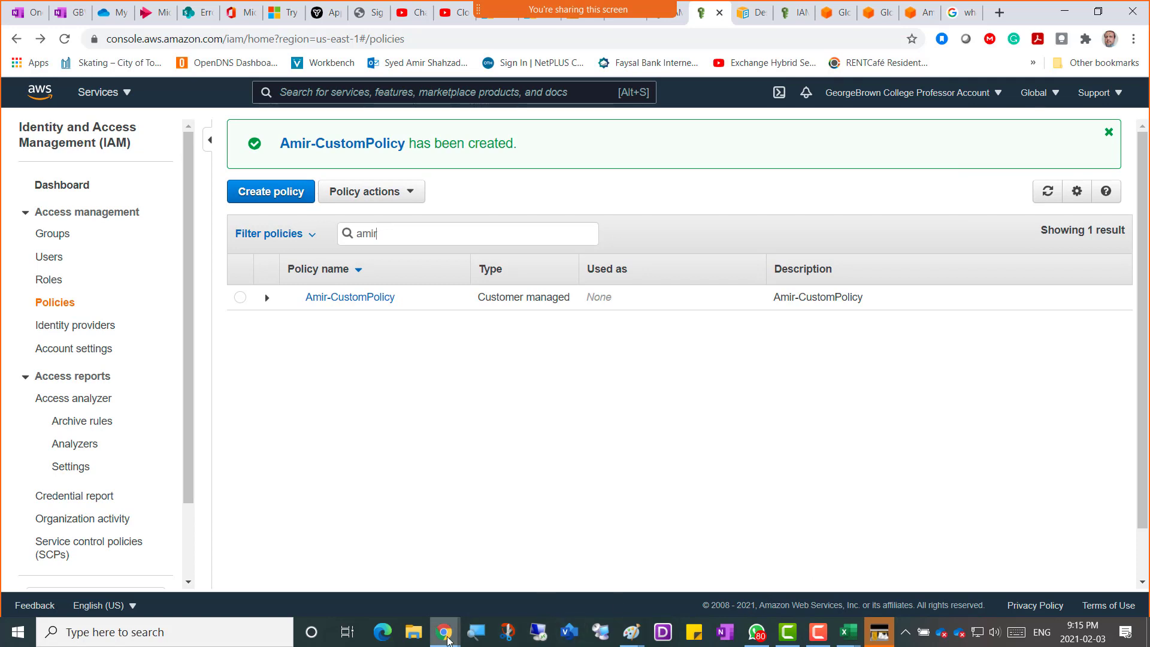
{"action": "mouse_move", "coordinate": [445, 639]}
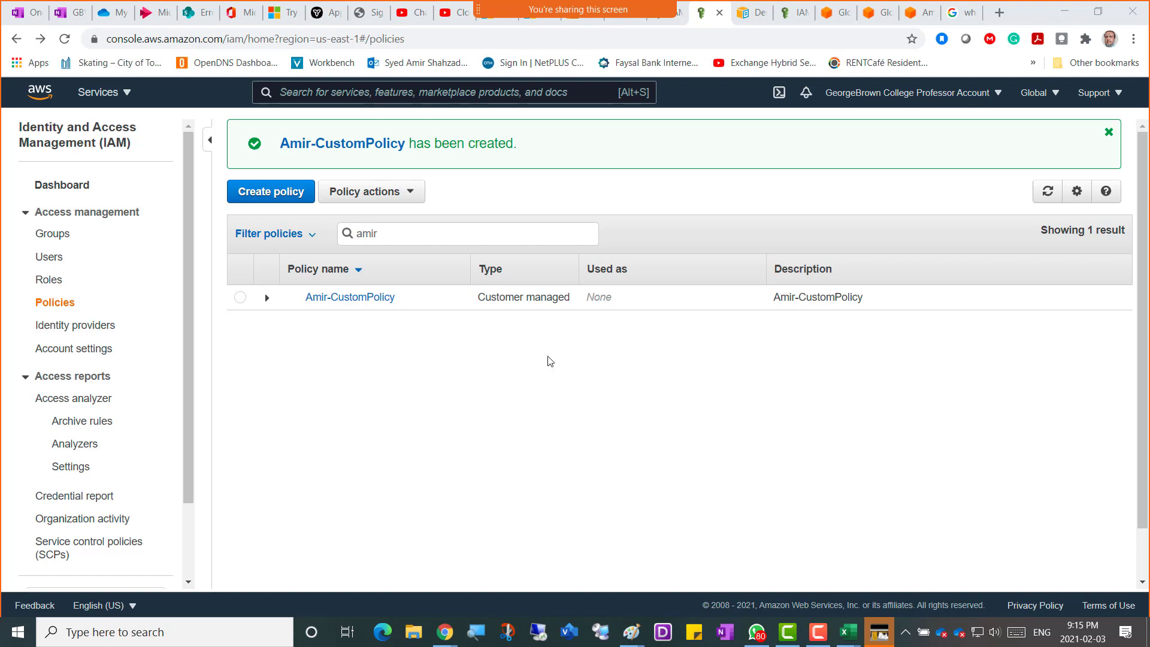
In OneNote, add the caption 'Screenshot 5 = Custom Policy Created' on a new line.
{"action": "left_click", "coordinate": [71, 13]}
{"action": "left_click", "coordinate": [413, 537]}
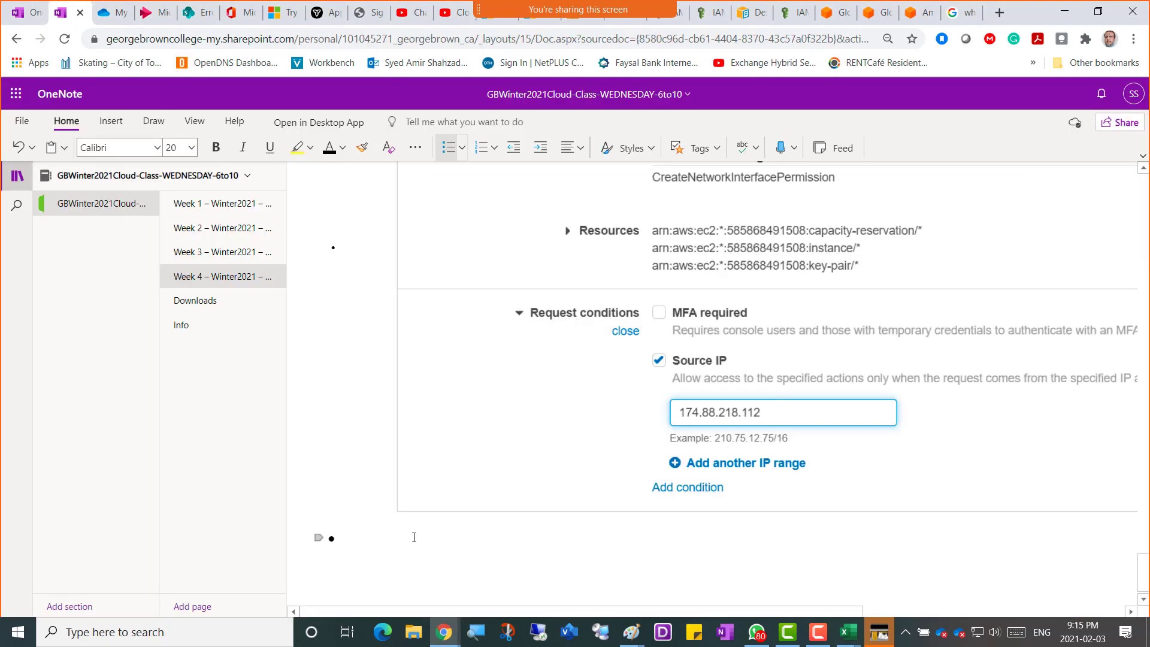
{"action": "type", "text": "Screenshot 5 = Custo"}
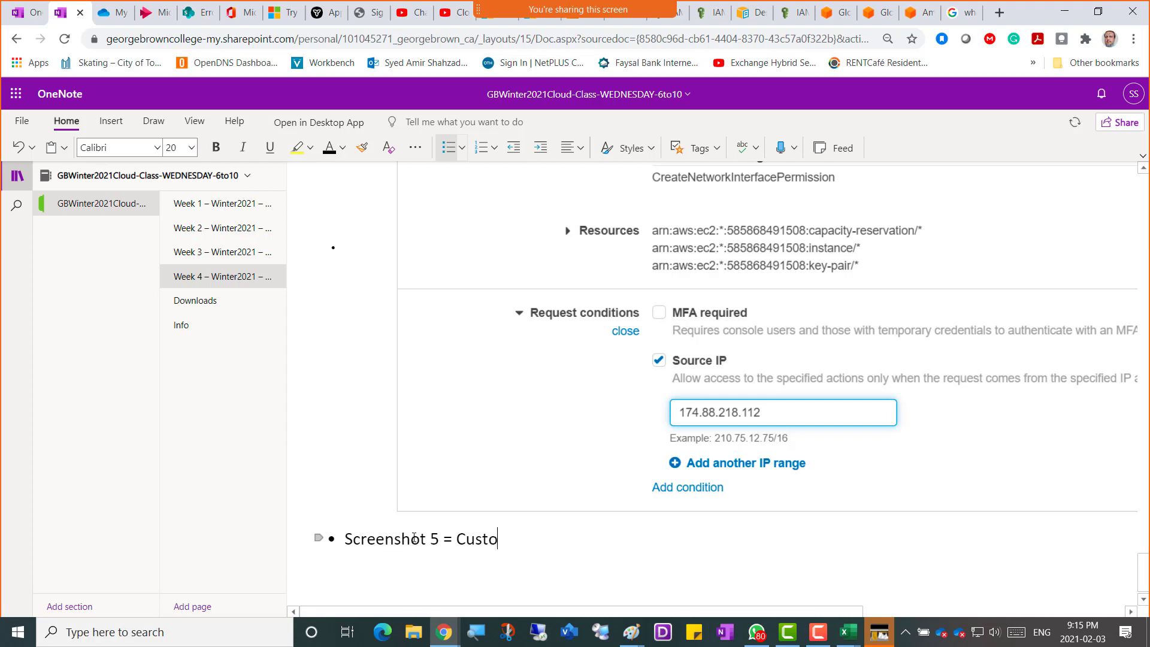
{"action": "type", "text": "m Policy Created"}
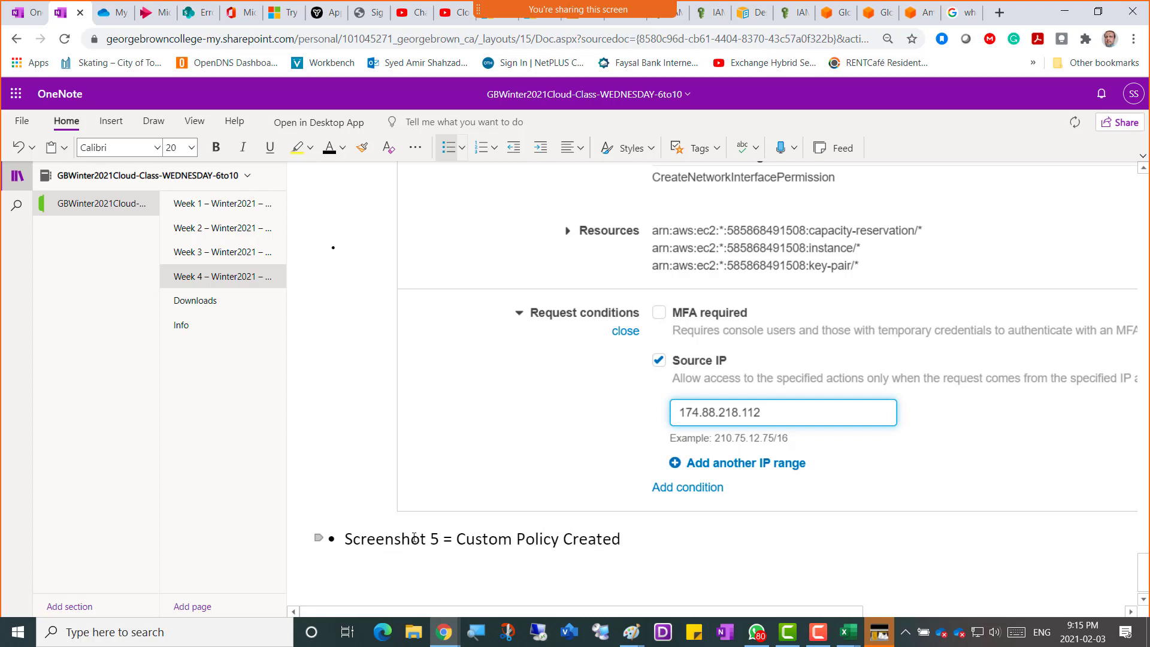
{"action": "scroll", "coordinate": [414, 538], "scroll_direction": "down", "scroll_amount": 1}
Paste the captured policy list below the caption and return to the IAM tab.
{"action": "key", "text": "Return"}
{"action": "key", "text": "ctrl+v"}
{"action": "key", "text": "Return"}
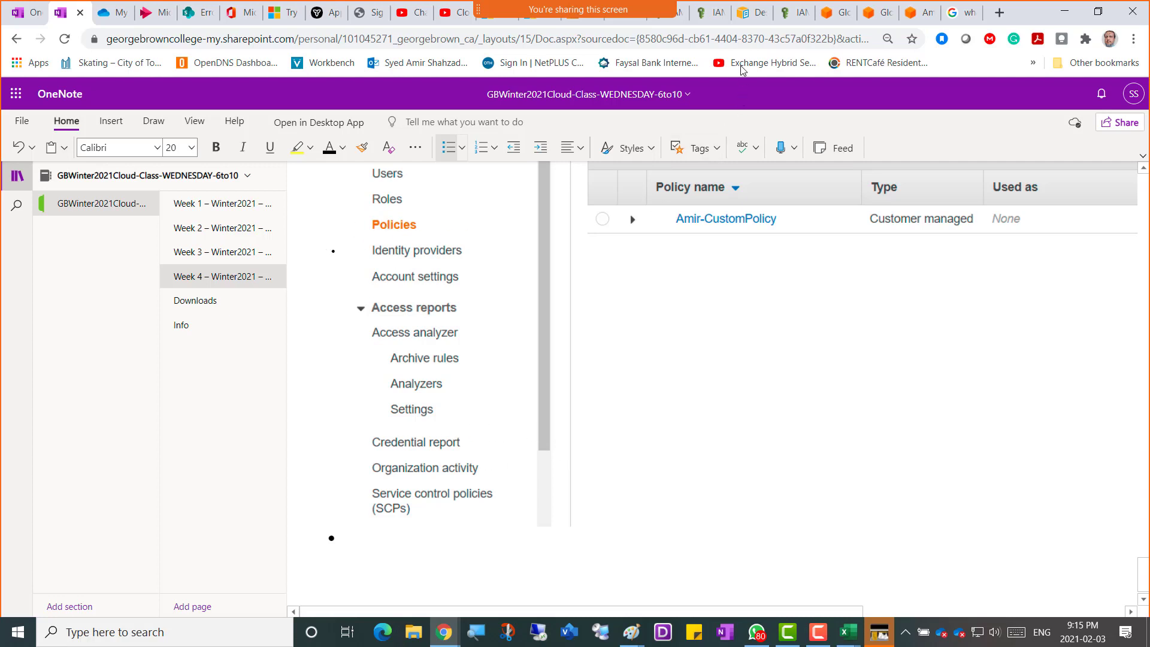
{"action": "left_click", "coordinate": [712, 20]}
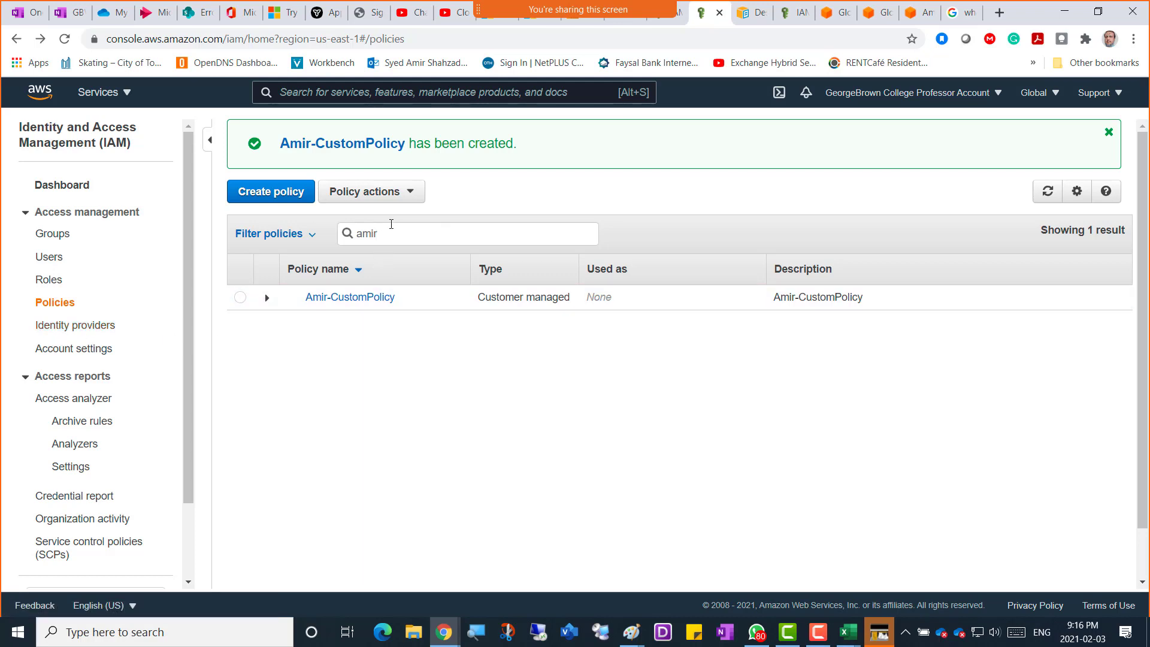
Filter the policies by david, dante, daman and narges in turn, then clear the filter.
{"action": "left_click", "coordinate": [393, 234]}
{"action": "left_click_drag", "start_coordinate": [390, 234], "coordinate": [345, 234]}
{"action": "type", "text": "david"}
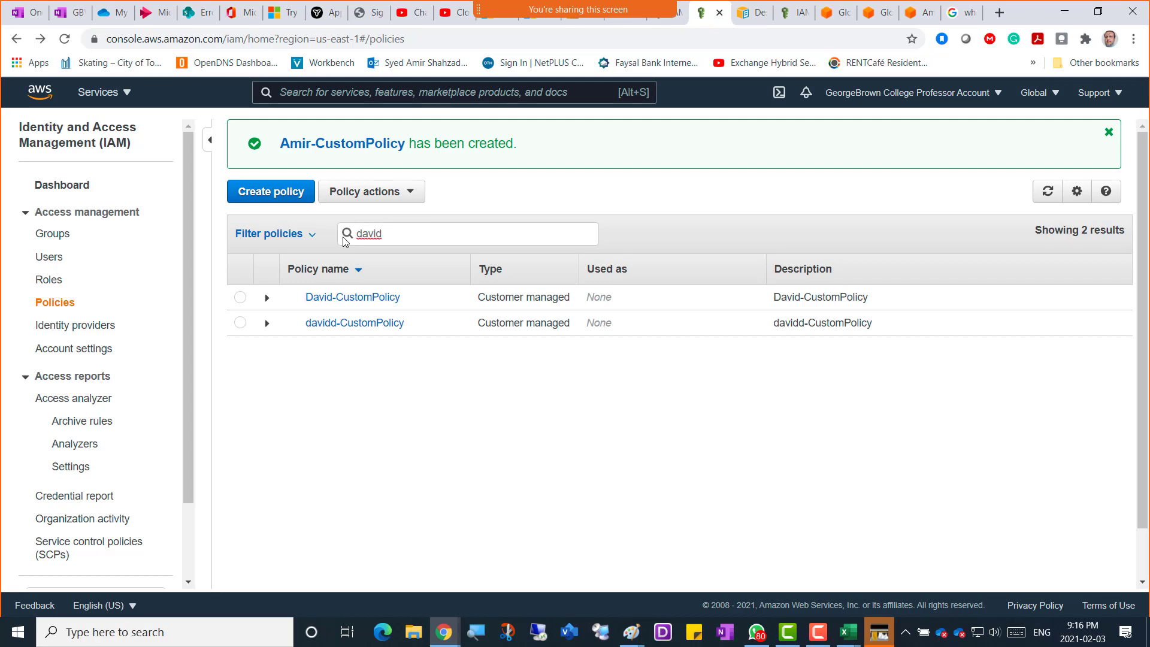
{"action": "key", "text": "BackSpace"}
{"action": "key", "text": "BackSpace"}
{"action": "key", "text": "BackSpace"}
{"action": "key", "text": "BackSpace"}
{"action": "key", "text": "BackSpace"}
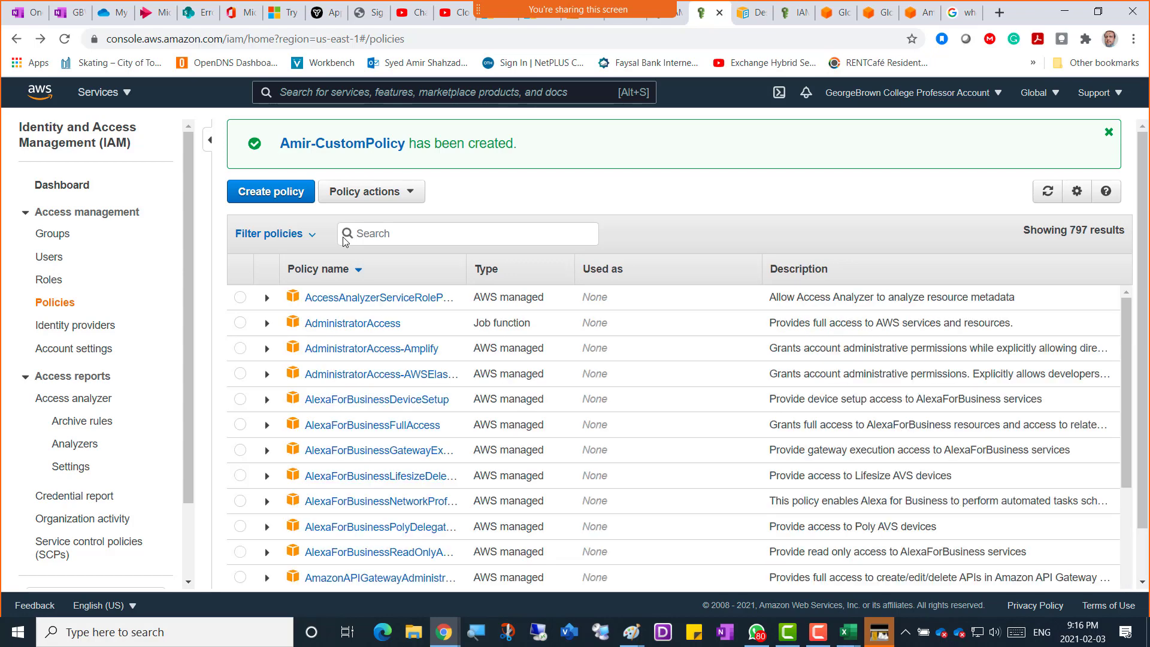
{"action": "type", "text": "dante"}
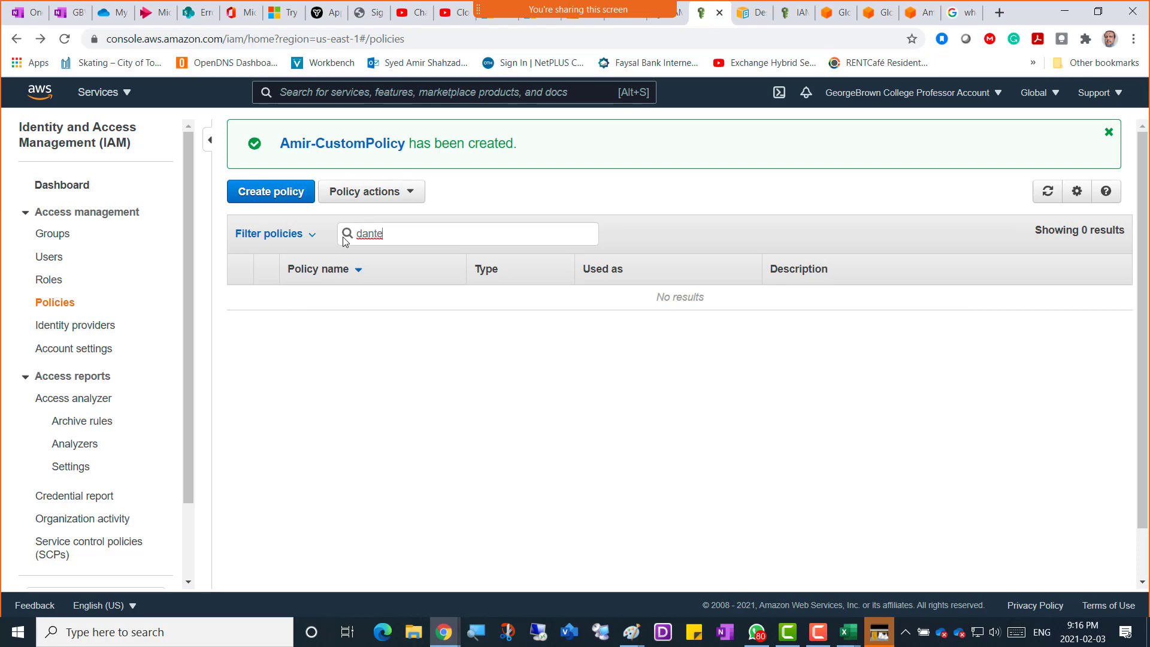
{"action": "key", "text": "BackSpace"}
{"action": "key", "text": "BackSpace"}
{"action": "key", "text": "BackSpace"}
{"action": "key", "text": "BackSpace"}
{"action": "key", "text": "BackSpace"}
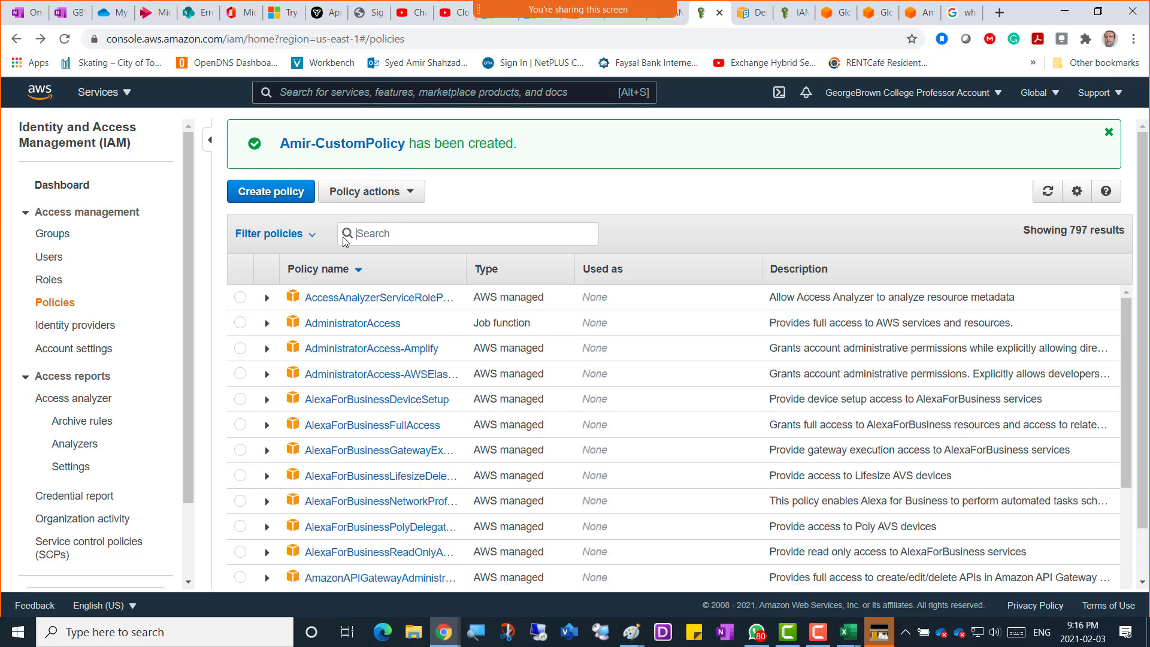
{"action": "type", "text": "daman"}
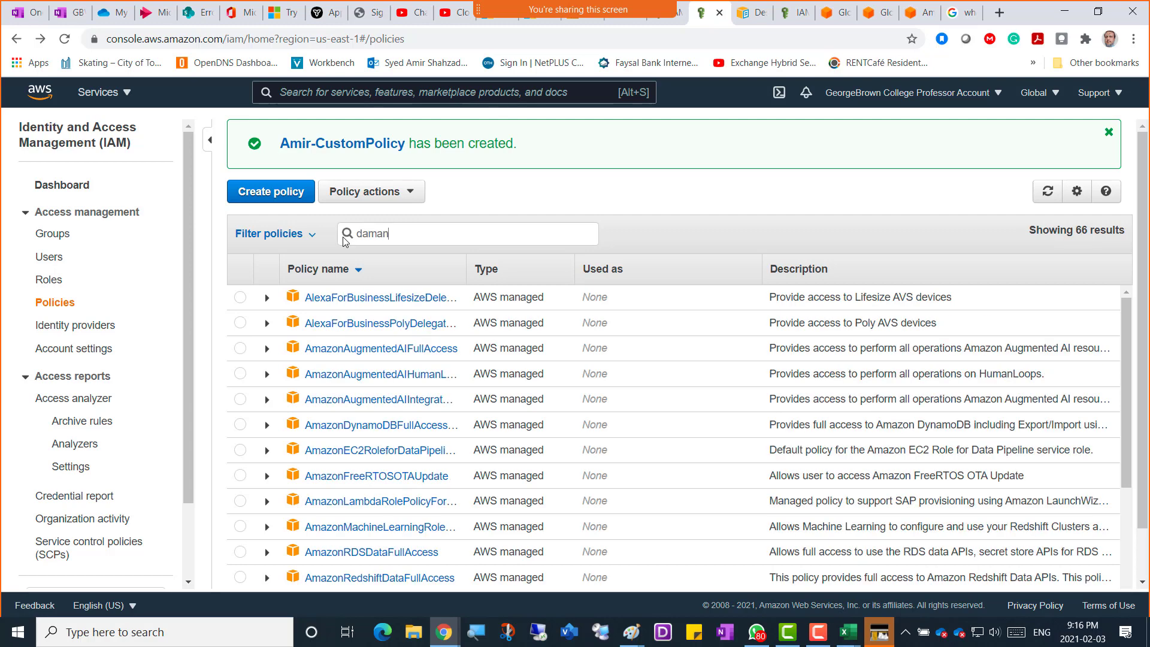
{"action": "key", "text": "BackSpace"}
{"action": "key", "text": "BackSpace"}
{"action": "key", "text": "BackSpace"}
{"action": "key", "text": "BackSpace"}
{"action": "key", "text": "BackSpace"}
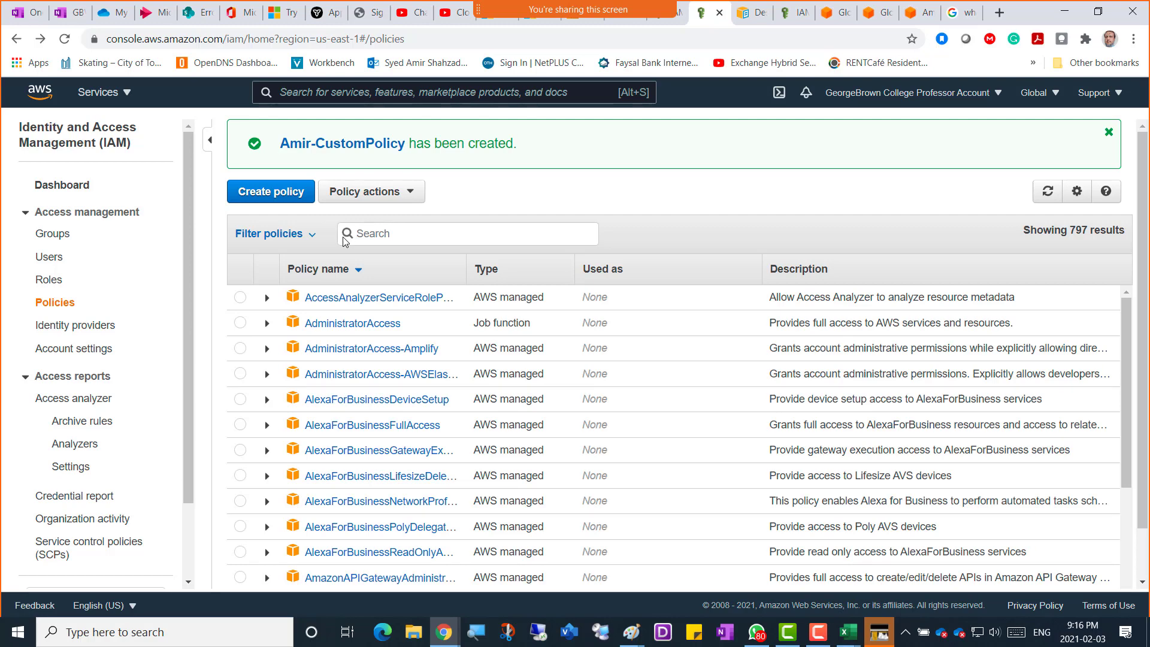
{"action": "type", "text": "narges"}
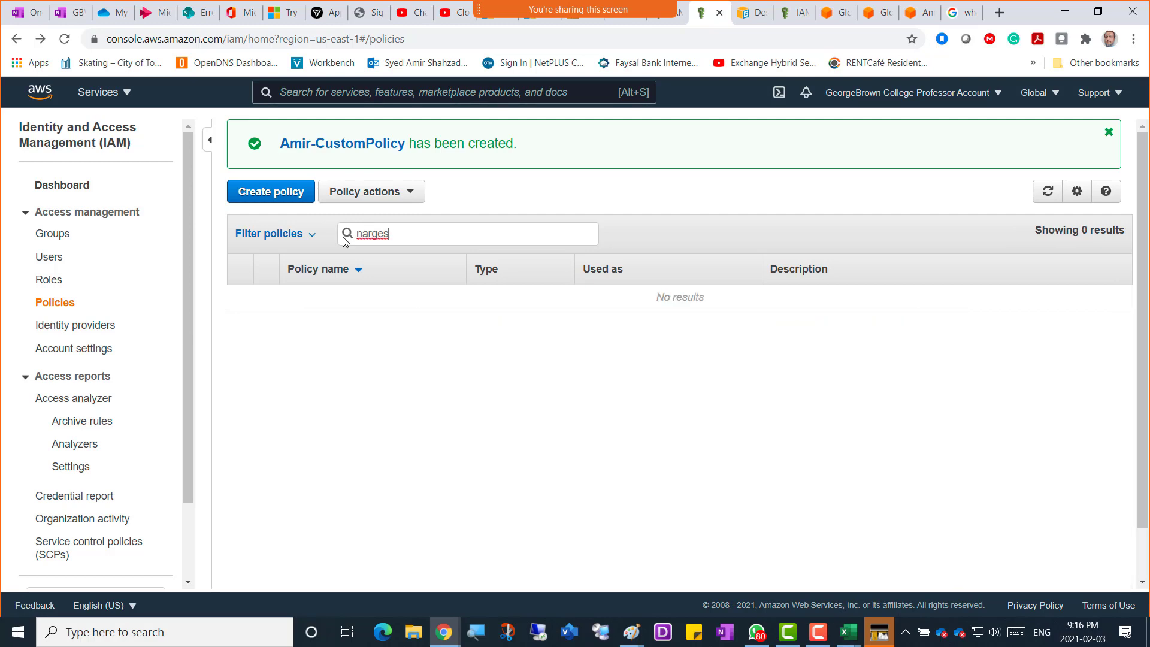
{"action": "key", "text": "BackSpace"}
{"action": "key", "text": "BackSpace"}
{"action": "key", "text": "BackSpace"}
{"action": "key", "text": "BackSpace"}
{"action": "key", "text": "BackSpace"}
{"action": "key", "text": "BackSpace"}
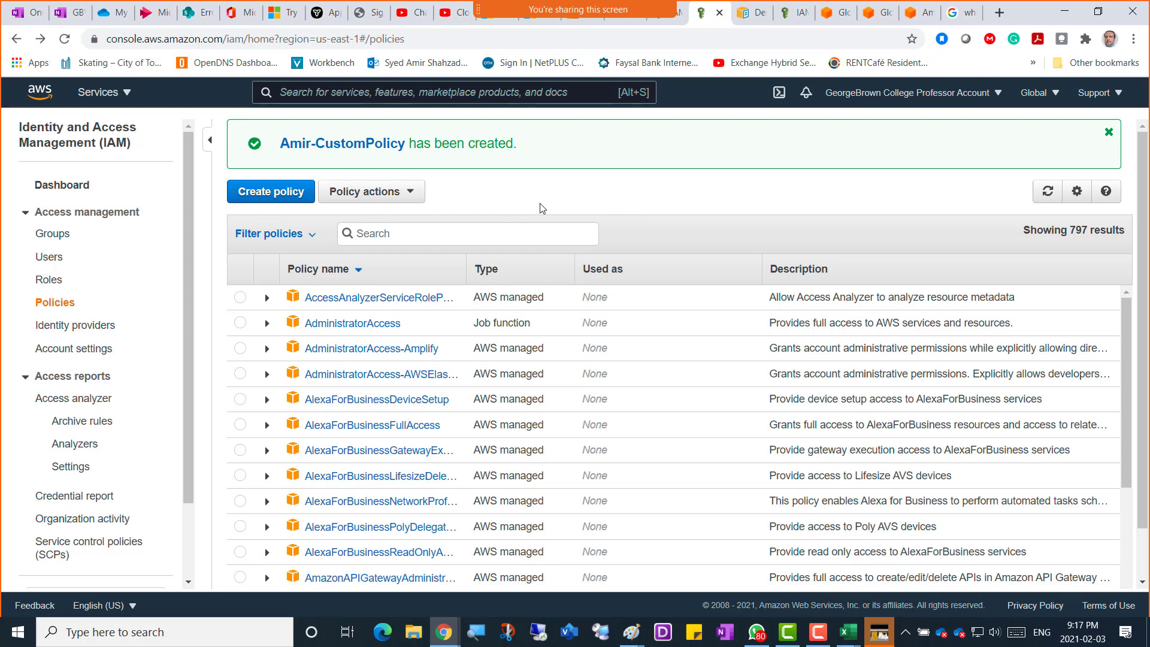
Open Identity providers, find only a sign-up notice, and go back to Policies.
{"action": "left_click", "coordinate": [58, 302]}
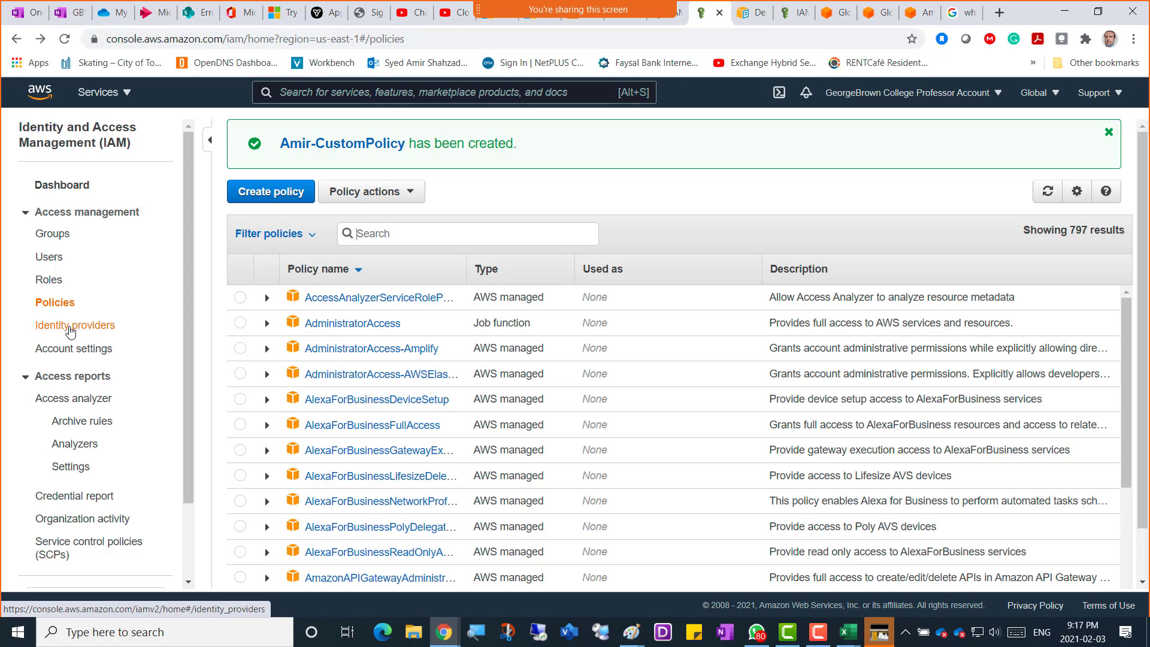
{"action": "left_click", "coordinate": [70, 327]}
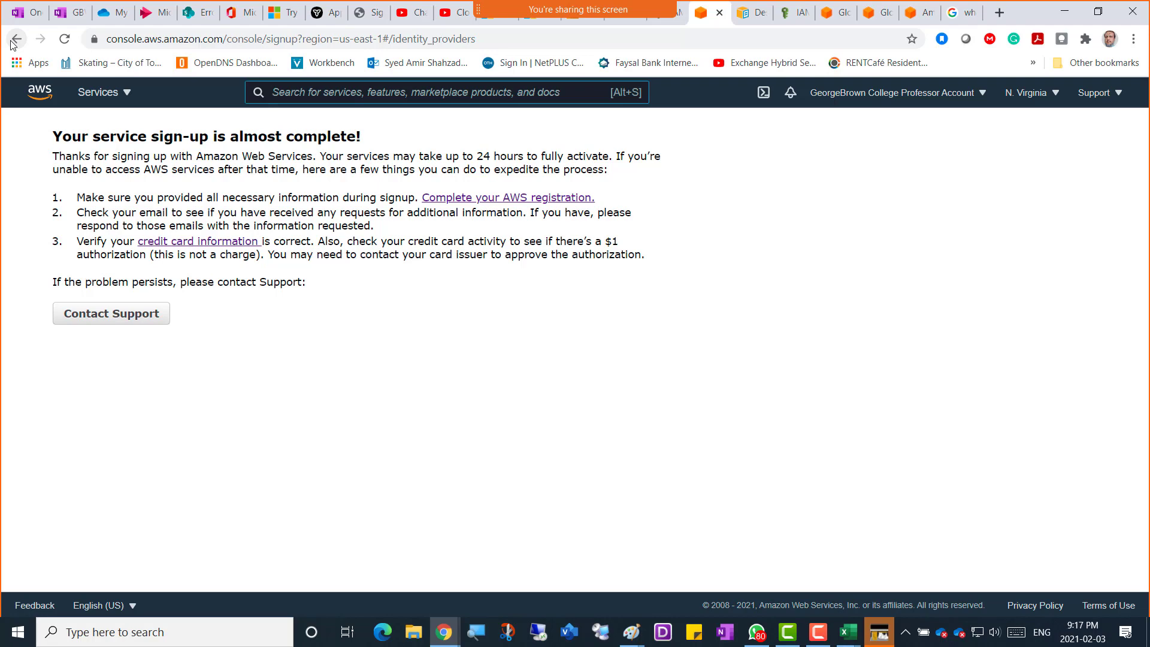
{"action": "left_click", "coordinate": [13, 44]}
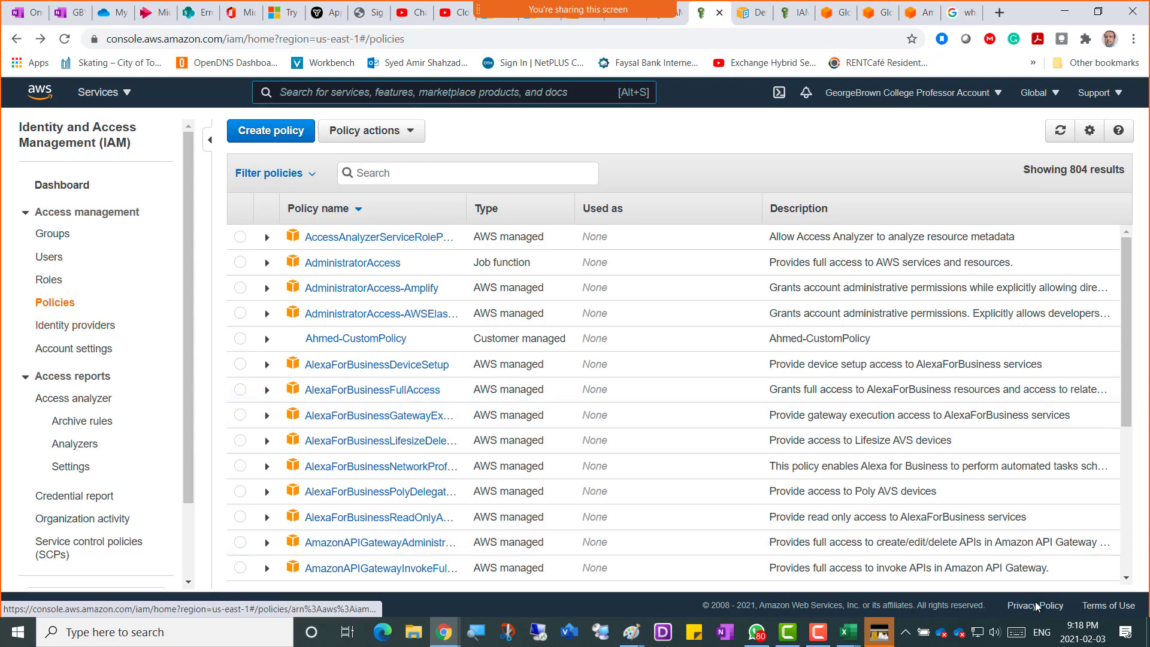
Bring up ScreenDraw and underline Identity providers in green ink.
{"action": "left_click", "coordinate": [818, 636]}
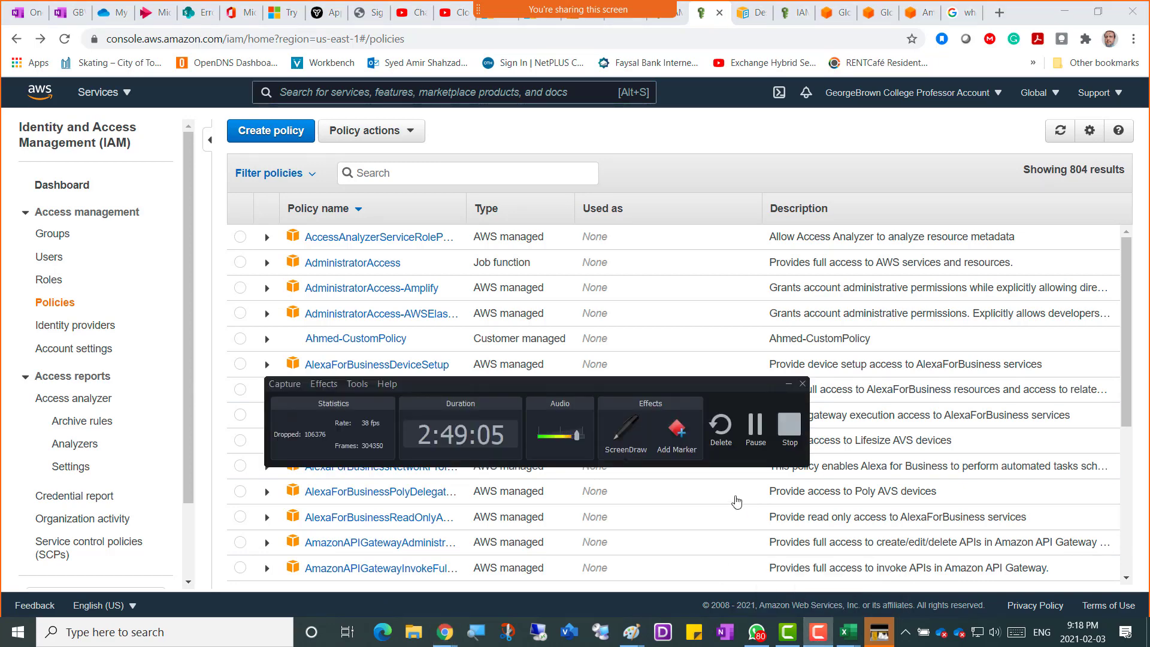
{"action": "left_click_drag", "start_coordinate": [659, 382], "coordinate": [570, 563]}
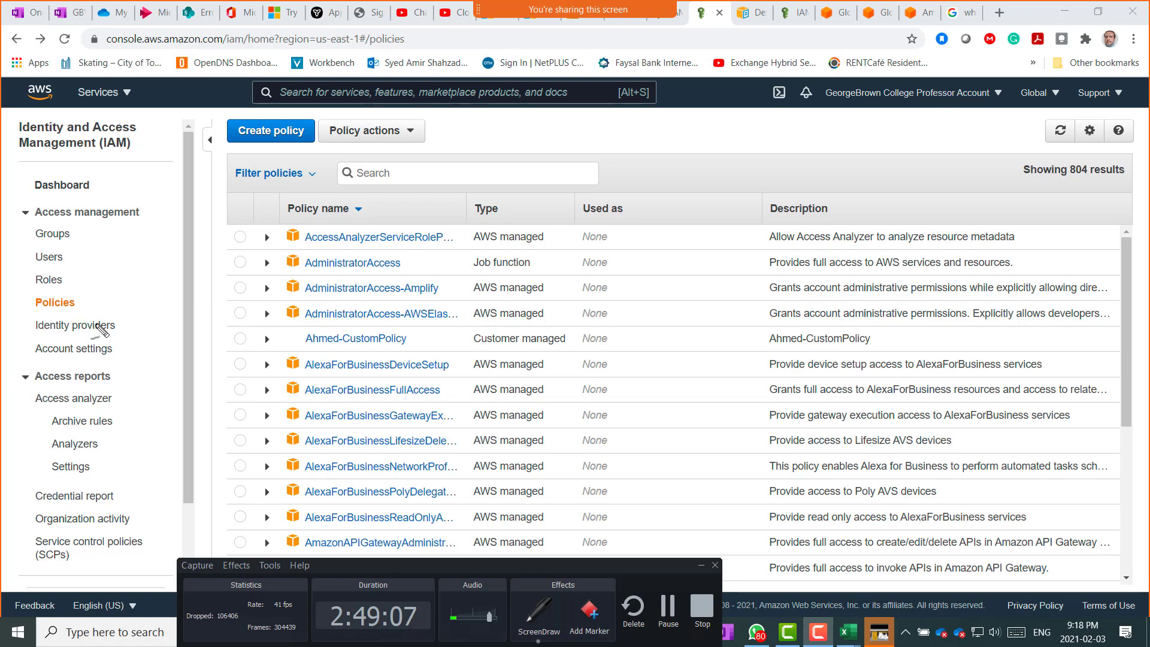
{"action": "left_click_drag", "start_coordinate": [47, 338], "coordinate": [88, 338]}
Handwrite 'Facebook 500' and 'gsuite 2000' beside the policies table.
{"action": "mouse_move", "coordinate": [940, 144]}
{"action": "left_mouse_down"}
{"action": "mouse_move", "coordinate": [931, 180]}
{"action": "mouse_move", "coordinate": [978, 170]}
{"action": "mouse_move", "coordinate": [1040, 127]}
{"action": "left_mouse_up"}
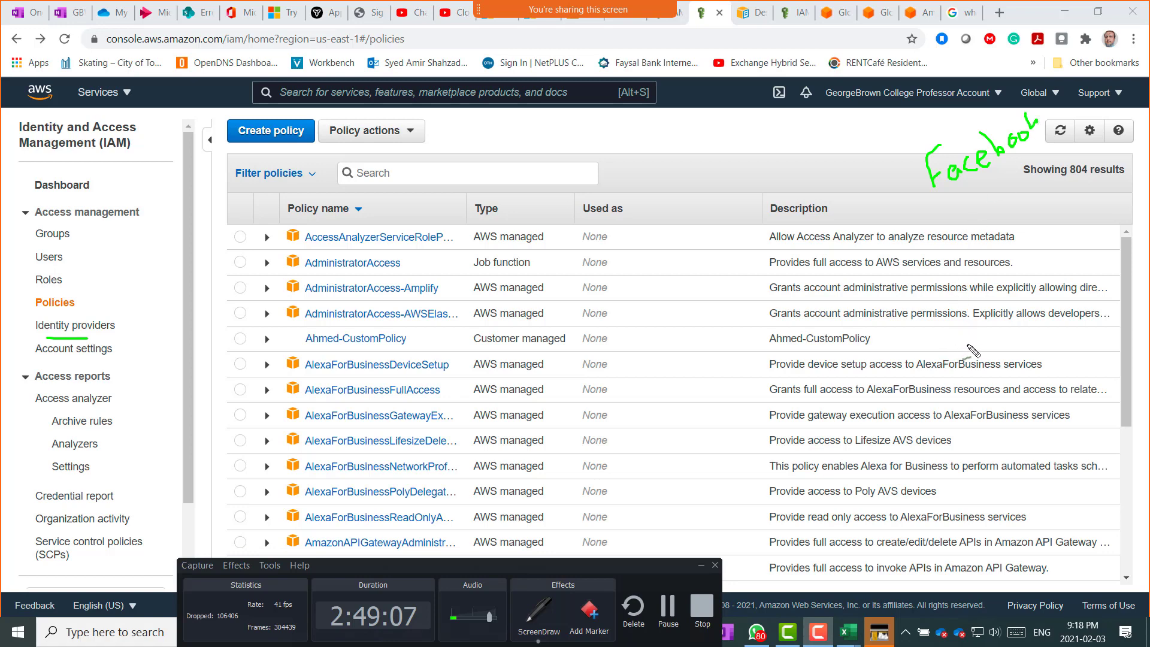
{"action": "mouse_move", "coordinate": [973, 346]}
{"action": "left_mouse_down"}
{"action": "mouse_move", "coordinate": [999, 380]}
{"action": "mouse_move", "coordinate": [995, 339]}
{"action": "mouse_move", "coordinate": [1000, 353]}
{"action": "mouse_move", "coordinate": [1035, 308]}
{"action": "mouse_move", "coordinate": [1043, 334]}
{"action": "mouse_move", "coordinate": [1057, 320]}
{"action": "mouse_move", "coordinate": [1047, 329]}
{"action": "mouse_move", "coordinate": [1060, 331]}
{"action": "left_mouse_up"}
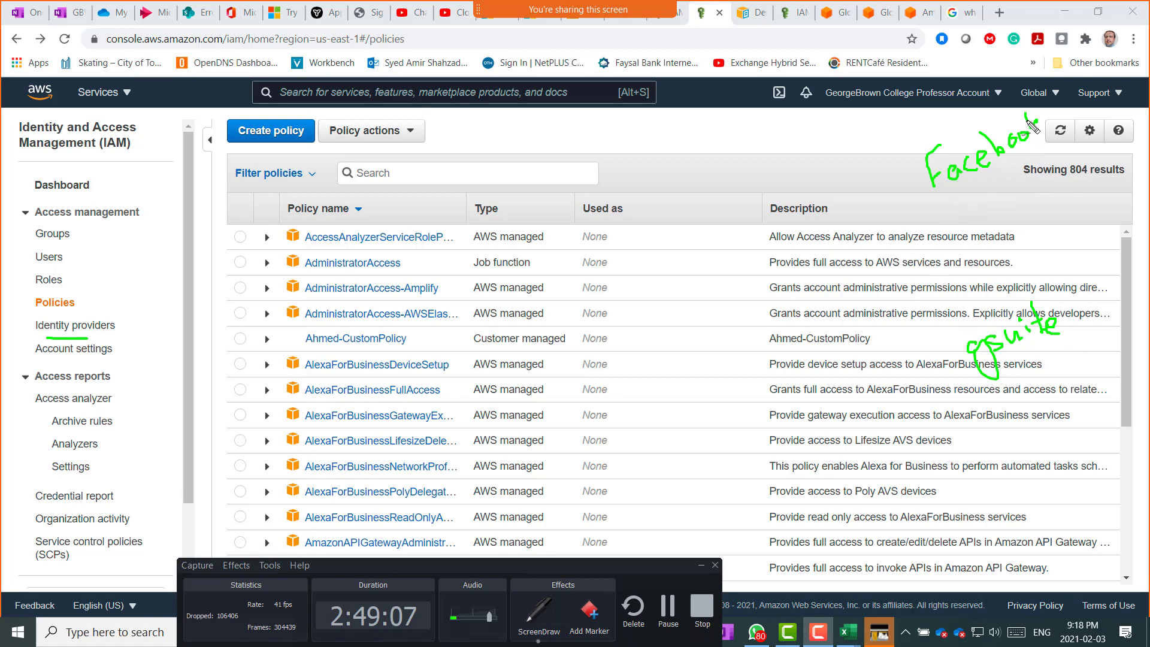
{"action": "left_click_drag", "start_coordinate": [1027, 121], "coordinate": [1031, 128]}
{"action": "mouse_move", "coordinate": [978, 210]}
{"action": "left_mouse_down"}
{"action": "mouse_move", "coordinate": [1023, 201]}
{"action": "mouse_move", "coordinate": [1012, 198]}
{"action": "left_mouse_up"}
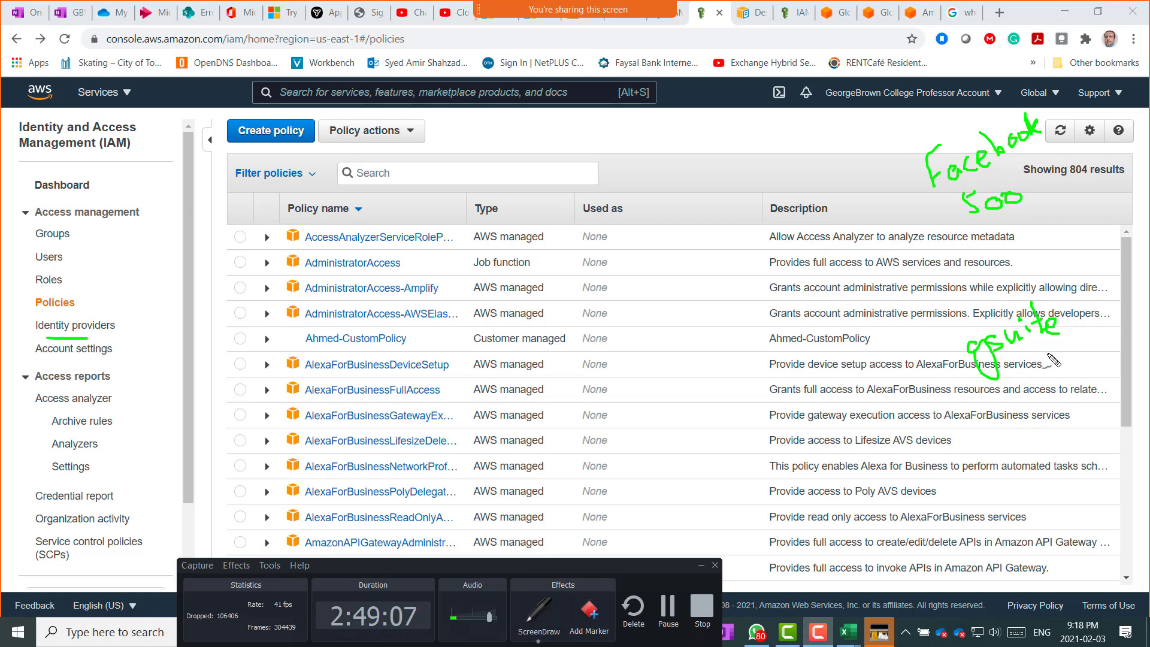
{"action": "mouse_move", "coordinate": [1045, 359]}
{"action": "left_mouse_down"}
{"action": "mouse_move", "coordinate": [1067, 372]}
{"action": "mouse_move", "coordinate": [1091, 342]}
{"action": "left_mouse_up"}
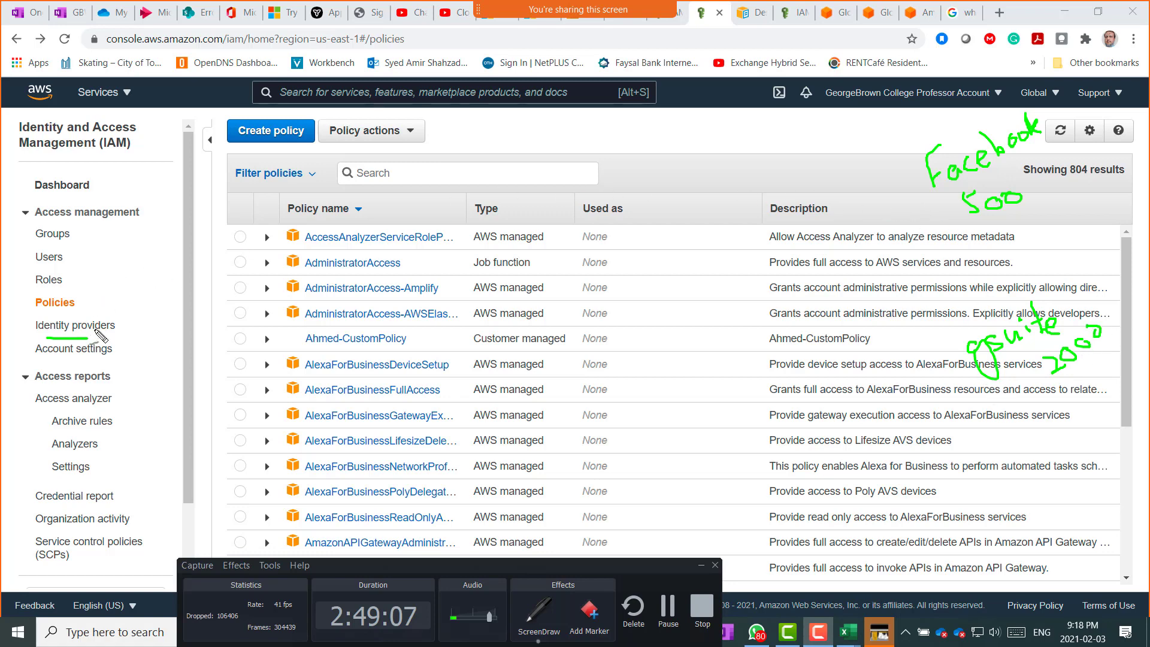
{"action": "left_click", "coordinate": [73, 338]}
Write 'AWS' above the search box with an arrow linking it to Facebook.
{"action": "mouse_move", "coordinate": [493, 168]}
{"action": "left_mouse_down"}
{"action": "mouse_move", "coordinate": [539, 168]}
{"action": "mouse_move", "coordinate": [532, 148]}
{"action": "mouse_move", "coordinate": [569, 150]}
{"action": "mouse_move", "coordinate": [592, 133]}
{"action": "left_mouse_up"}
{"action": "mouse_move", "coordinate": [609, 123]}
{"action": "left_mouse_down"}
{"action": "mouse_move", "coordinate": [590, 144]}
{"action": "mouse_move", "coordinate": [659, 136]}
{"action": "mouse_move", "coordinate": [810, 144]}
{"action": "mouse_move", "coordinate": [800, 149]}
{"action": "left_mouse_up"}
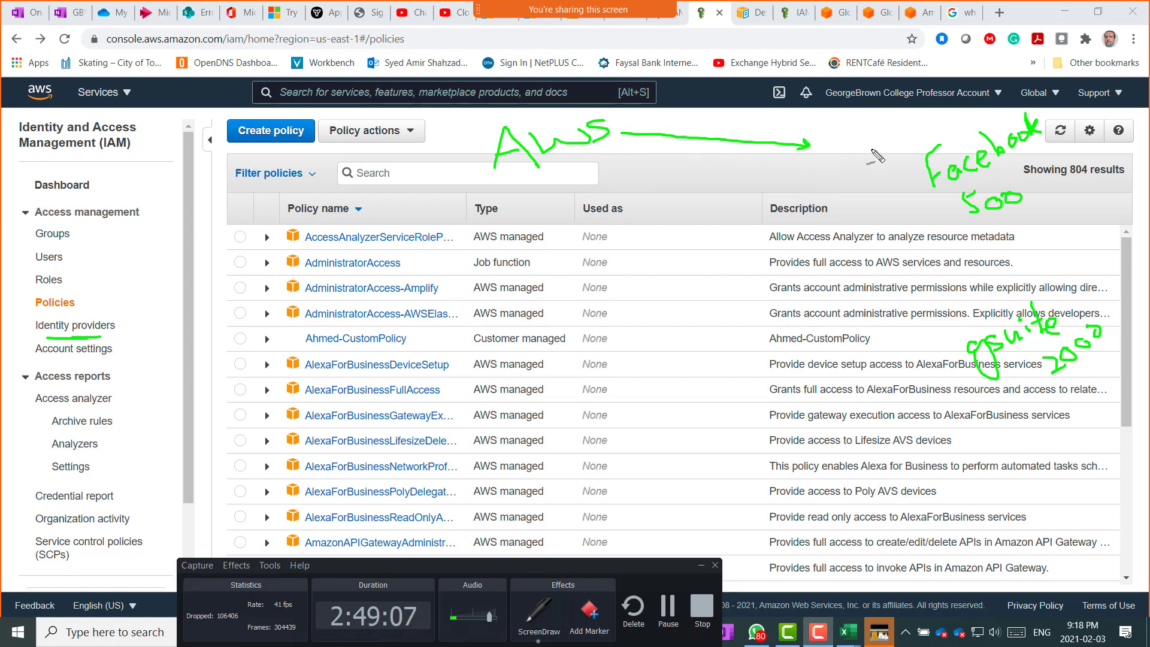
{"action": "mouse_move", "coordinate": [916, 154]}
{"action": "left_mouse_down"}
{"action": "mouse_move", "coordinate": [740, 134]}
{"action": "mouse_move", "coordinate": [753, 142]}
{"action": "left_mouse_up"}
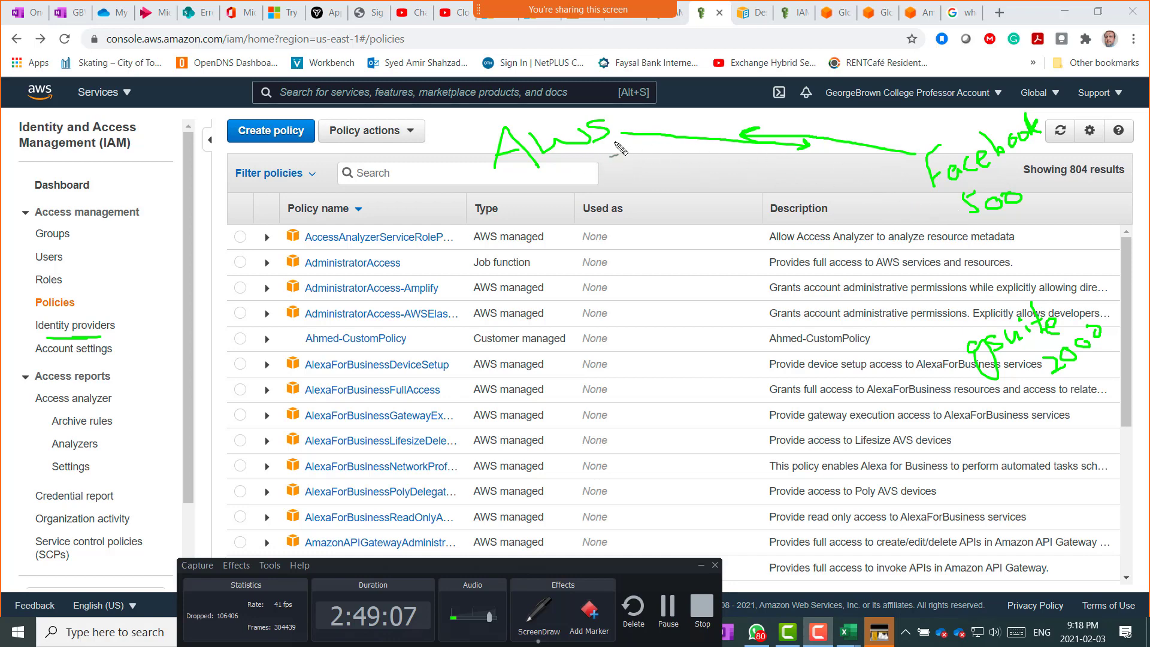
Draw lines connecting gsuite and 500 back to AWS, then underline Facebook.
{"action": "mouse_move", "coordinate": [612, 138]}
{"action": "left_mouse_down"}
{"action": "mouse_move", "coordinate": [923, 333]}
{"action": "mouse_move", "coordinate": [613, 175]}
{"action": "mouse_move", "coordinate": [611, 185]}
{"action": "mouse_move", "coordinate": [622, 170]}
{"action": "left_mouse_up"}
{"action": "mouse_move", "coordinate": [537, 176]}
{"action": "left_mouse_down"}
{"action": "mouse_move", "coordinate": [550, 173]}
{"action": "mouse_move", "coordinate": [578, 238]}
{"action": "left_mouse_up"}
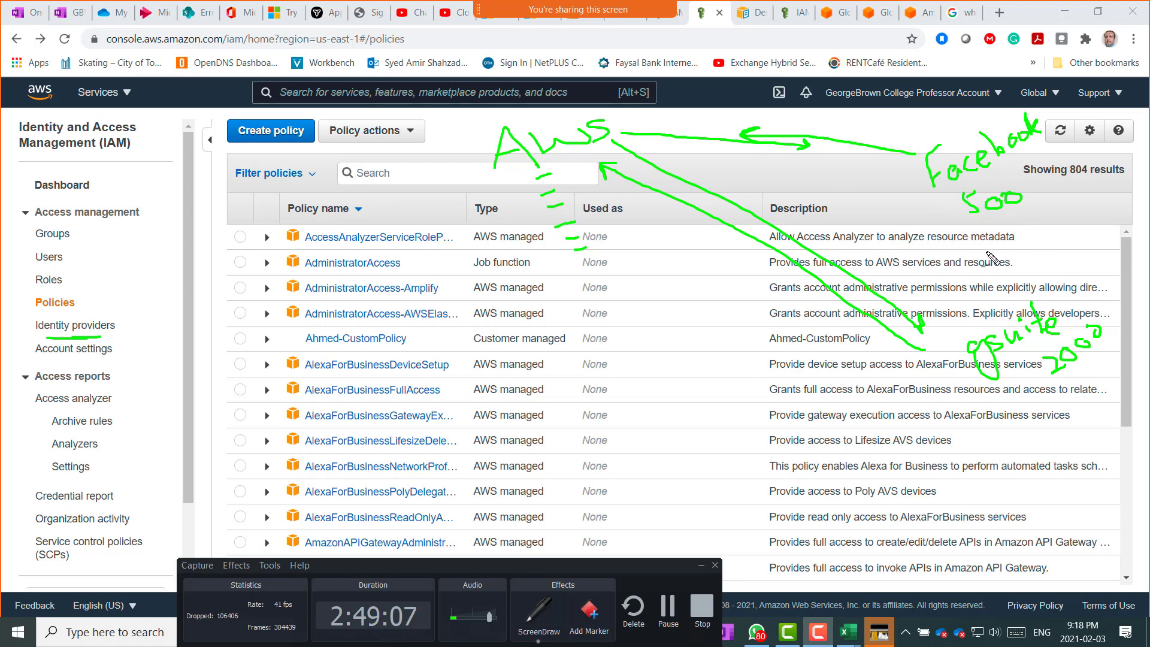
{"action": "mouse_move", "coordinate": [966, 275]}
{"action": "left_mouse_down"}
{"action": "mouse_move", "coordinate": [941, 195]}
{"action": "mouse_move", "coordinate": [950, 202]}
{"action": "left_mouse_up"}
{"action": "left_click_drag", "start_coordinate": [935, 212], "coordinate": [641, 140]}
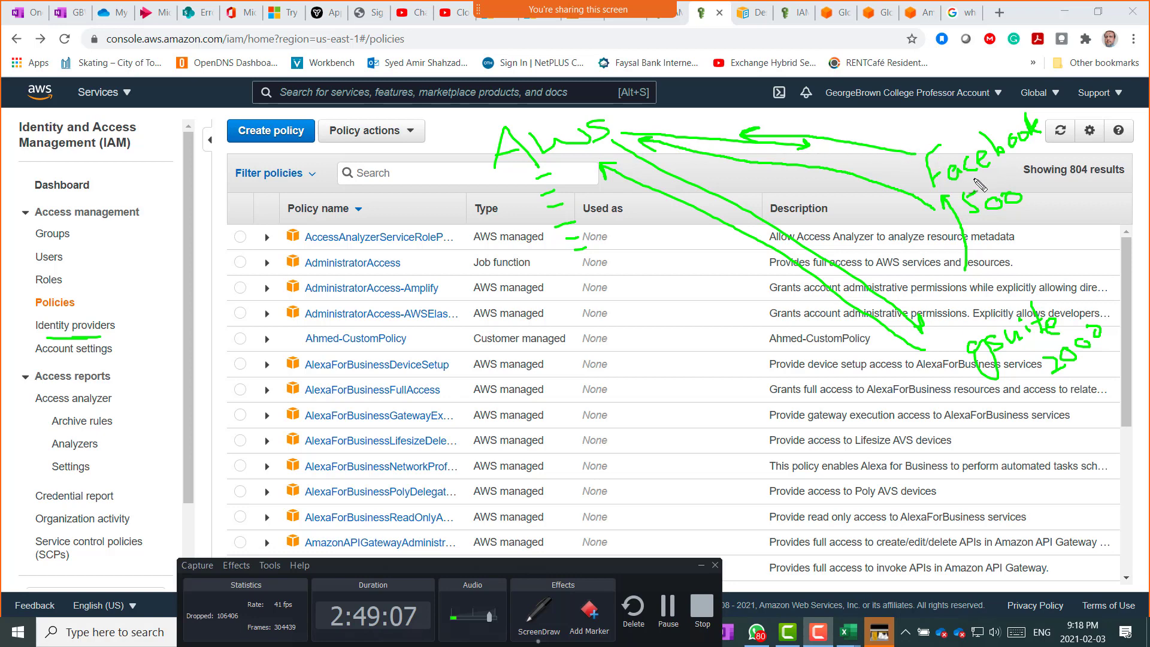
{"action": "left_click_drag", "start_coordinate": [935, 207], "coordinate": [982, 183]}
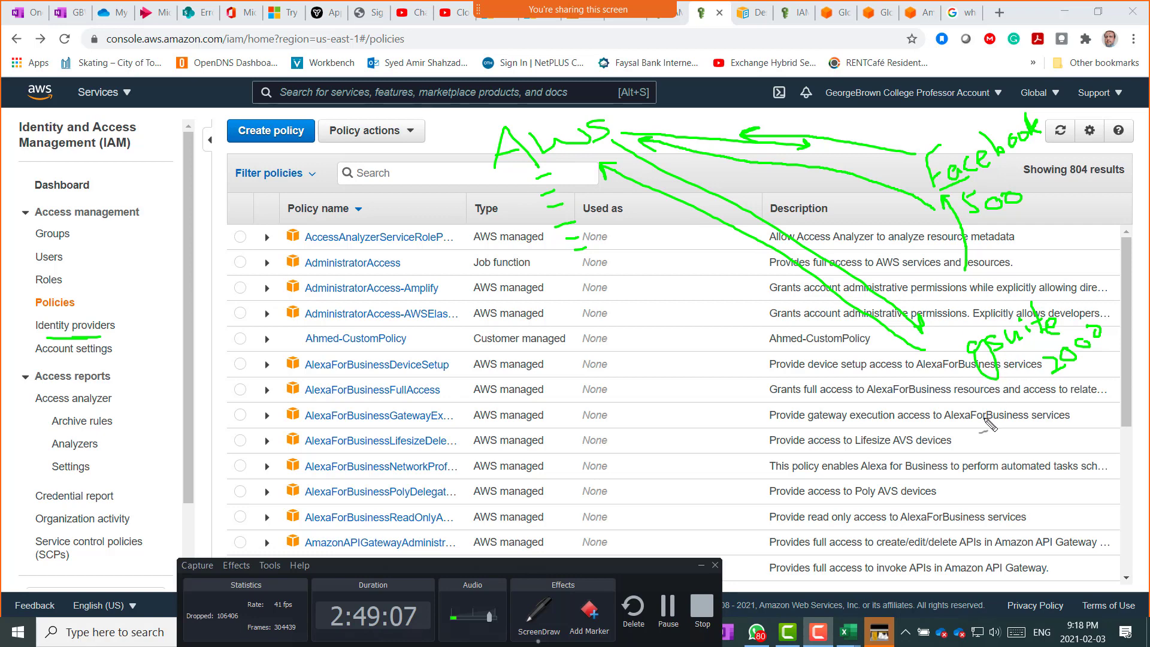
Sketch a triangle and box over the lower policy rows with the ScreenDraw pen.
{"action": "mouse_move", "coordinate": [557, 514]}
{"action": "left_mouse_down"}
{"action": "mouse_move", "coordinate": [558, 491]}
{"action": "mouse_move", "coordinate": [649, 498]}
{"action": "mouse_move", "coordinate": [551, 518]}
{"action": "left_mouse_up"}
{"action": "mouse_move", "coordinate": [573, 422]}
{"action": "left_mouse_down"}
{"action": "mouse_move", "coordinate": [602, 385]}
{"action": "mouse_move", "coordinate": [613, 408]}
{"action": "mouse_move", "coordinate": [601, 390]}
{"action": "mouse_move", "coordinate": [604, 439]}
{"action": "mouse_move", "coordinate": [671, 392]}
{"action": "left_mouse_up"}
{"action": "left_click_drag", "start_coordinate": [673, 397], "coordinate": [681, 390]}
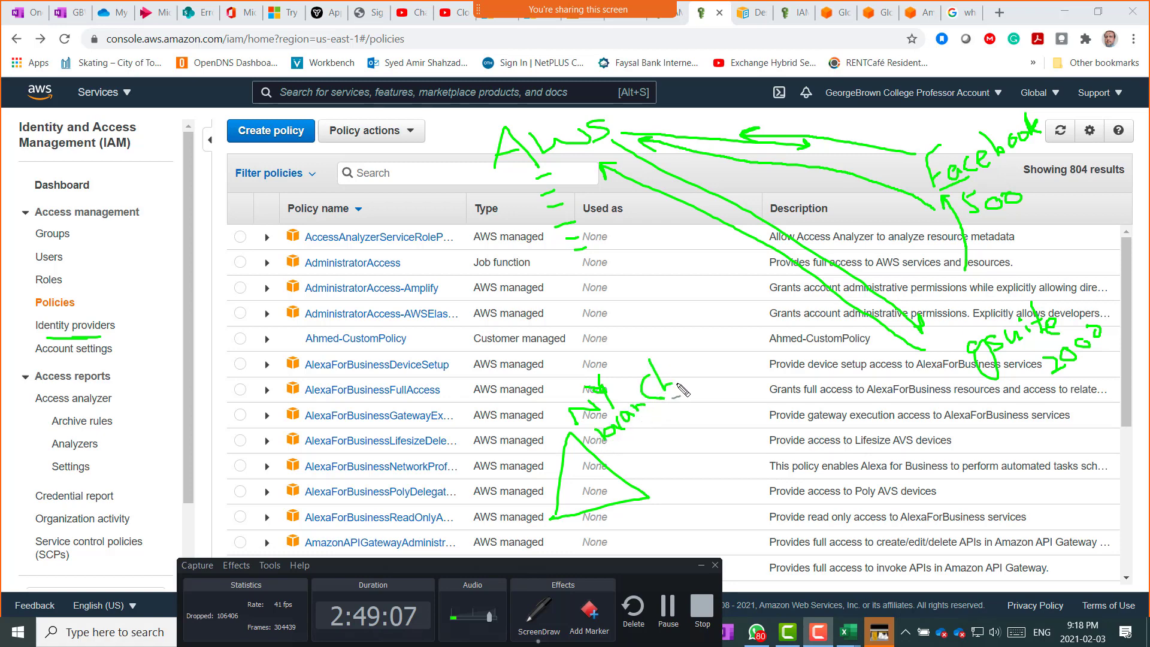
{"action": "mouse_move", "coordinate": [603, 478]}
{"action": "left_mouse_down"}
{"action": "mouse_move", "coordinate": [639, 484]}
{"action": "mouse_move", "coordinate": [630, 518]}
{"action": "mouse_move", "coordinate": [636, 464]}
{"action": "mouse_move", "coordinate": [715, 477]}
{"action": "mouse_move", "coordinate": [650, 455]}
{"action": "mouse_move", "coordinate": [704, 446]}
{"action": "left_mouse_up"}
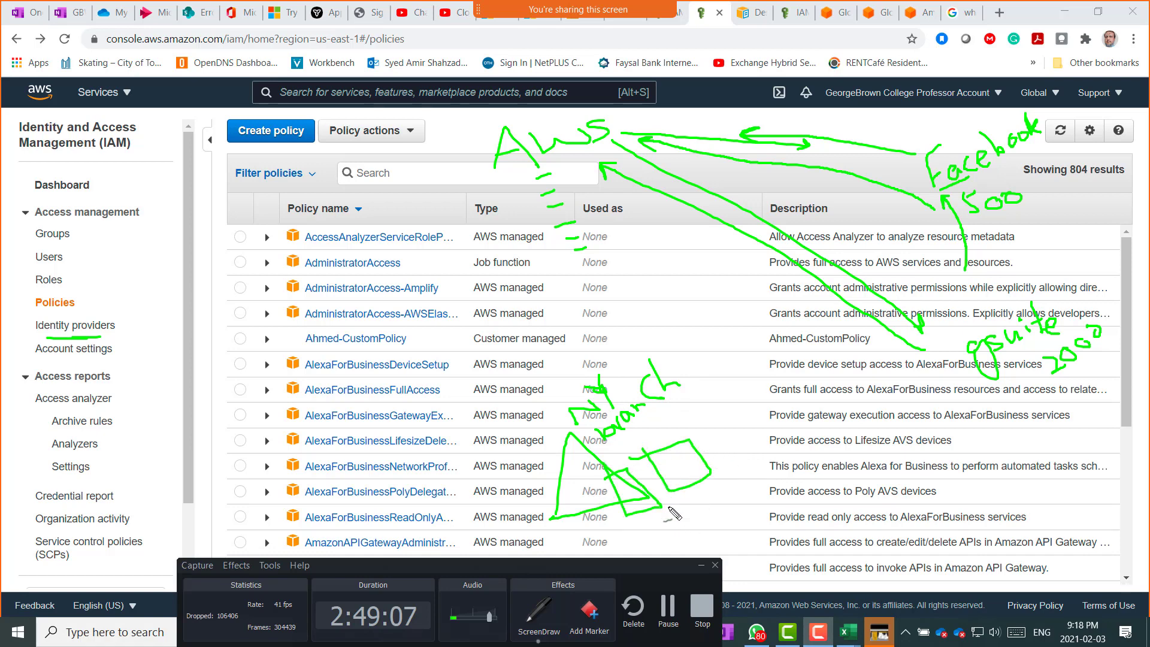
Draw two curved arrows up to 'AWS' and add dashes beside '500' and 'gsuite'.
{"action": "mouse_move", "coordinate": [680, 458]}
{"action": "left_mouse_down"}
{"action": "mouse_move", "coordinate": [731, 440]}
{"action": "mouse_move", "coordinate": [669, 253]}
{"action": "mouse_move", "coordinate": [576, 174]}
{"action": "mouse_move", "coordinate": [593, 189]}
{"action": "left_mouse_up"}
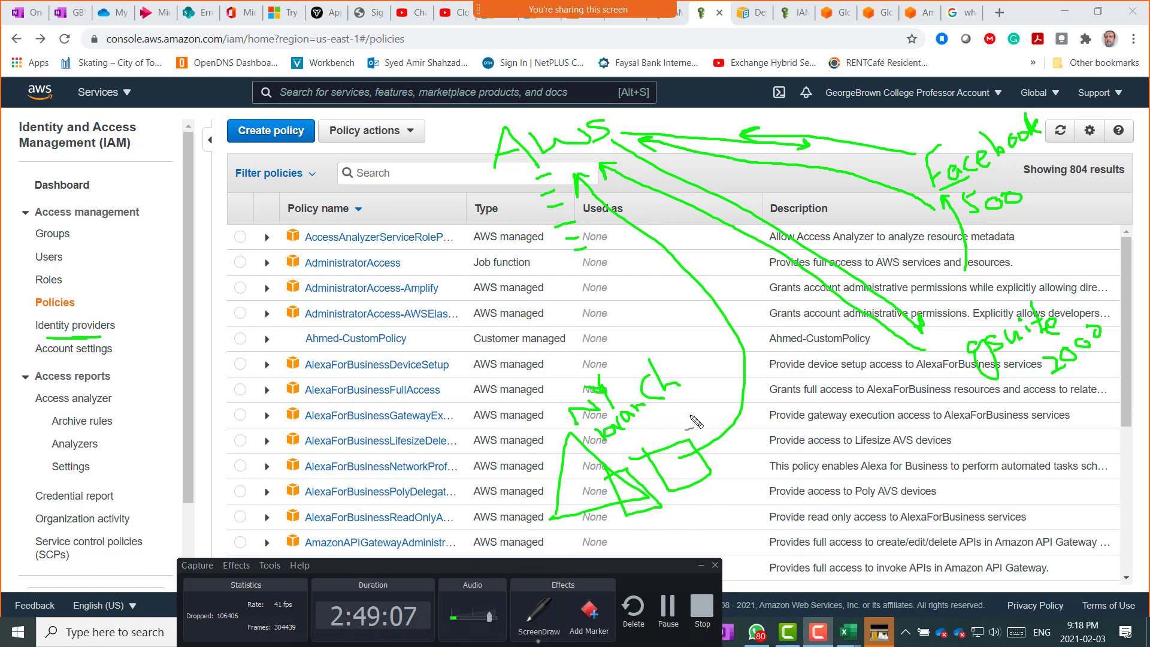
{"action": "mouse_move", "coordinate": [695, 422]}
{"action": "left_mouse_down"}
{"action": "mouse_move", "coordinate": [727, 380]}
{"action": "mouse_move", "coordinate": [688, 288]}
{"action": "mouse_move", "coordinate": [585, 206]}
{"action": "left_mouse_up"}
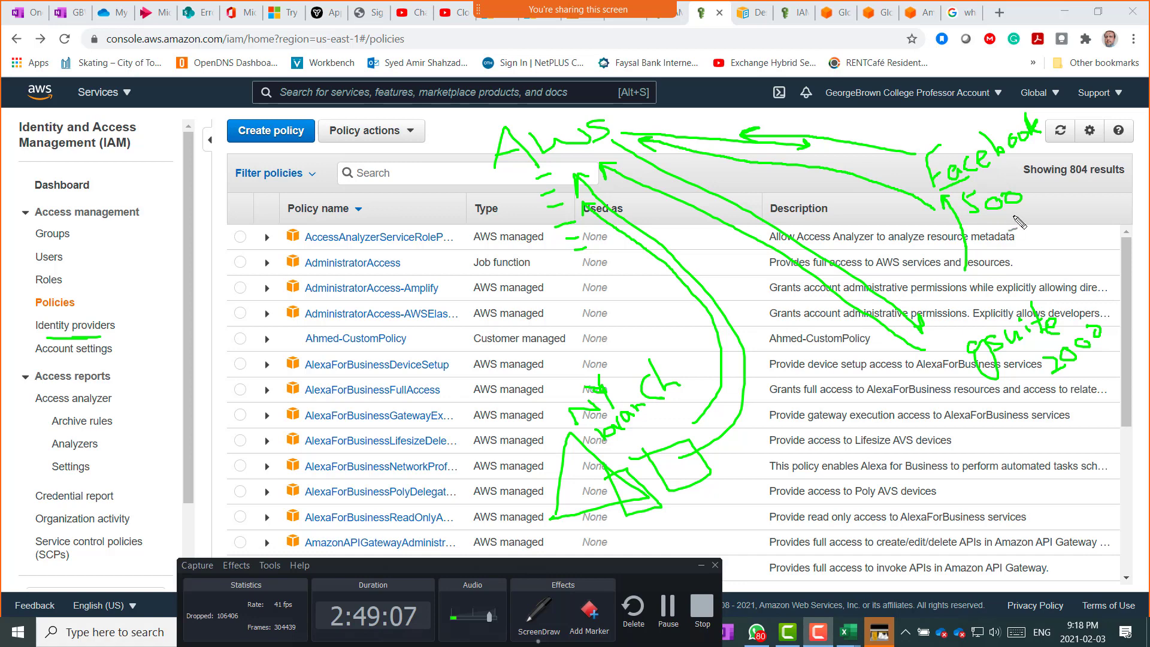
{"action": "mouse_move", "coordinate": [1020, 204]}
{"action": "left_mouse_down"}
{"action": "mouse_move", "coordinate": [1032, 231]}
{"action": "mouse_move", "coordinate": [1064, 246]}
{"action": "left_mouse_up"}
{"action": "mouse_move", "coordinate": [1013, 410]}
{"action": "left_mouse_down"}
{"action": "mouse_move", "coordinate": [1036, 422]}
{"action": "mouse_move", "coordinate": [1032, 446]}
{"action": "left_mouse_up"}
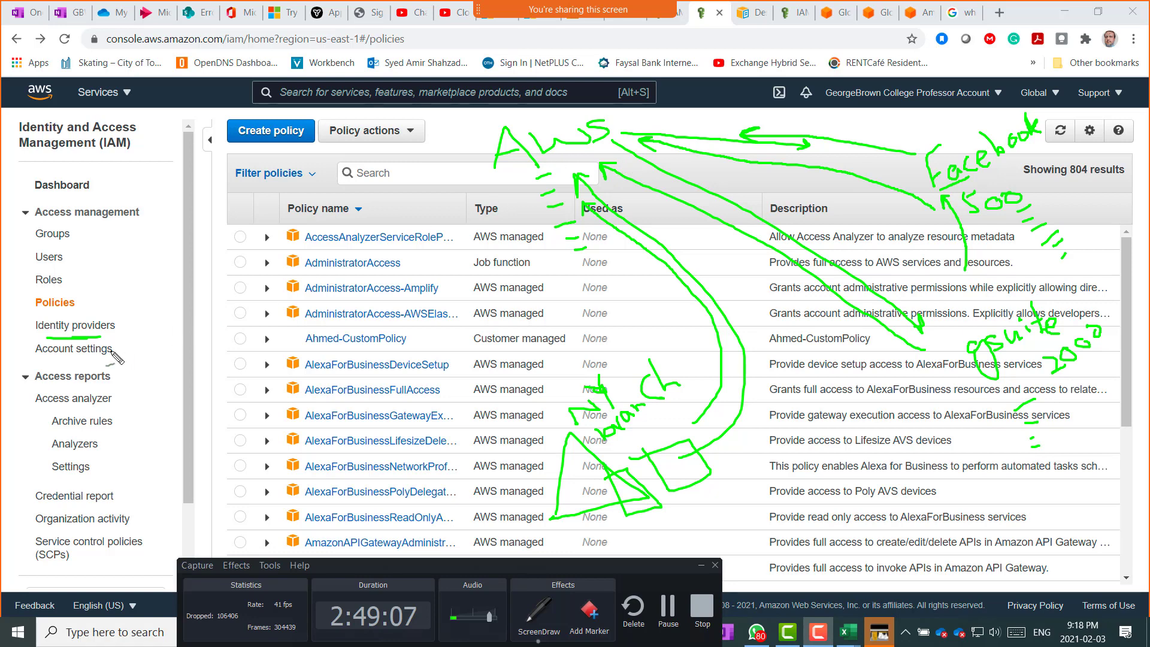
{"action": "left_click_drag", "start_coordinate": [89, 341], "coordinate": [99, 339]}
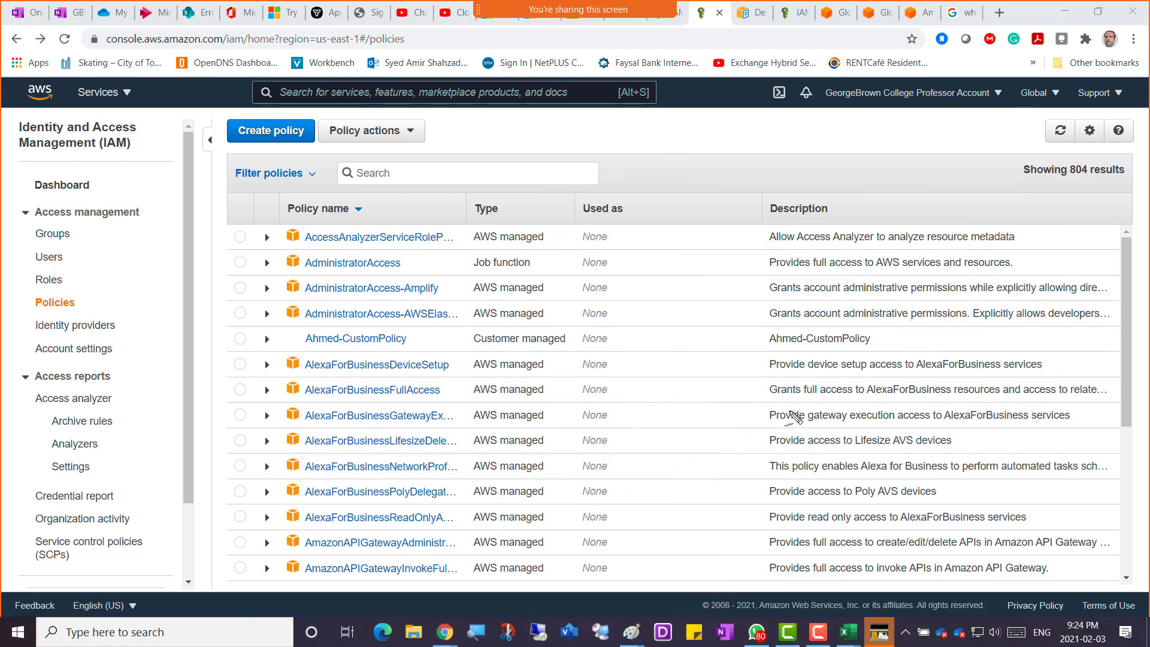
Paste the annotated IAM policies screenshot into the second untitled Paint window and reposition it.
{"action": "mouse_move", "coordinate": [627, 639]}
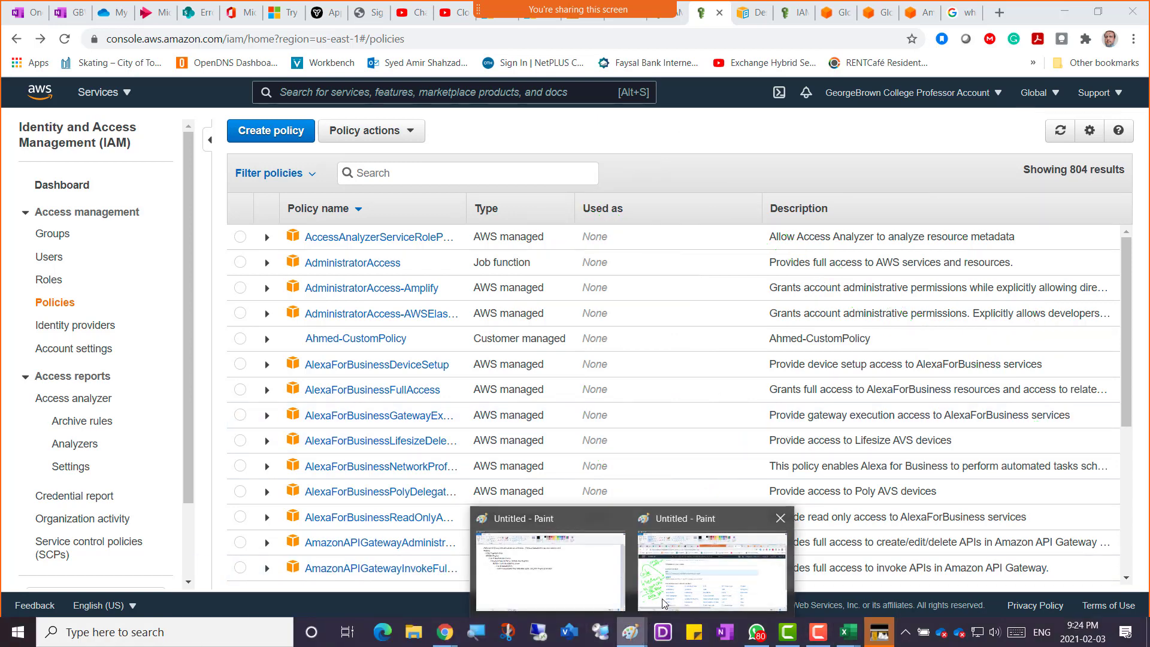
{"action": "left_click", "coordinate": [693, 584]}
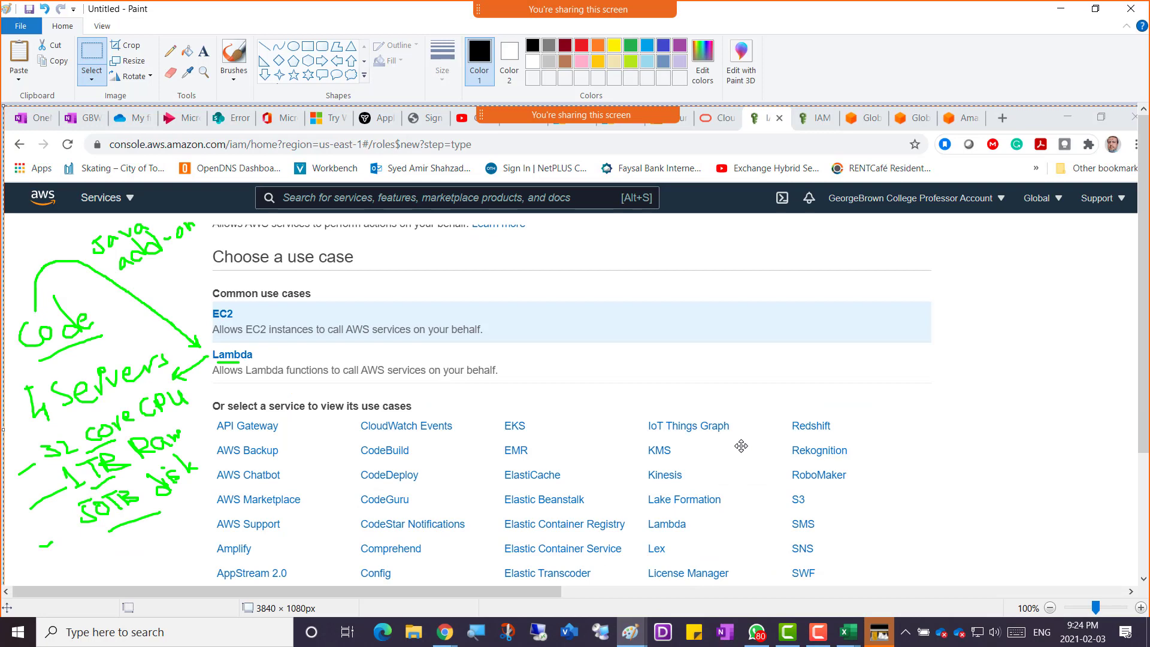
{"action": "key", "text": "alt+Tab"}
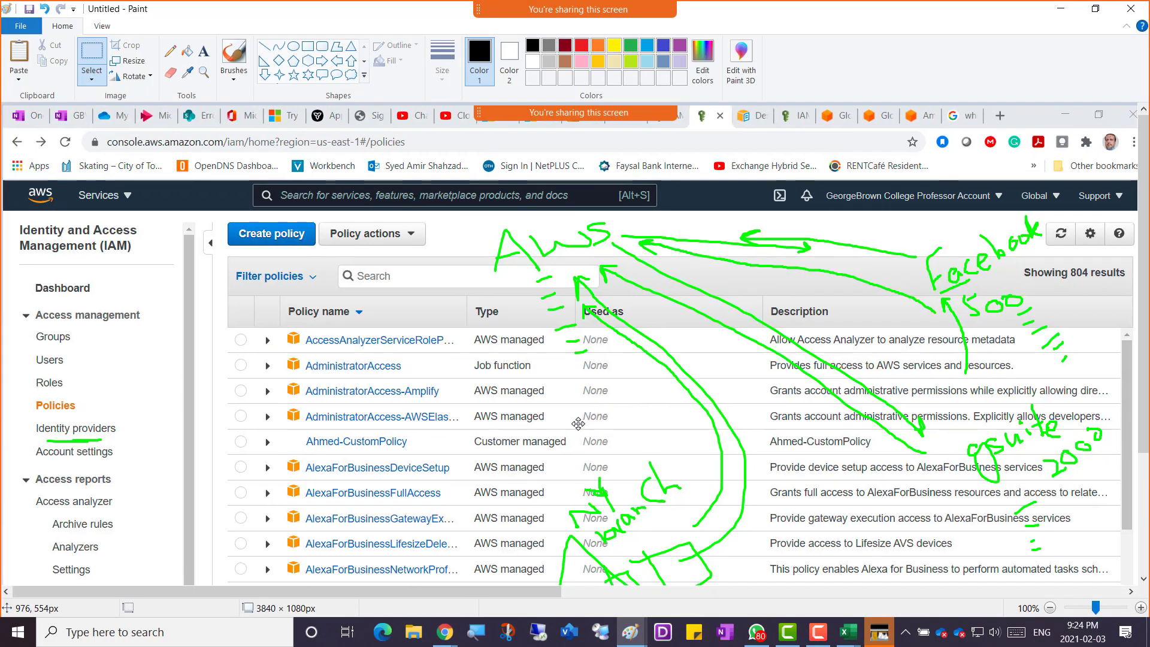
{"action": "mouse_move", "coordinate": [578, 423]}
{"action": "left_mouse_down"}
{"action": "mouse_move", "coordinate": [555, 386]}
{"action": "mouse_move", "coordinate": [555, 396]}
{"action": "mouse_move", "coordinate": [564, 365]}
{"action": "mouse_move", "coordinate": [581, 365]}
{"action": "left_mouse_up"}
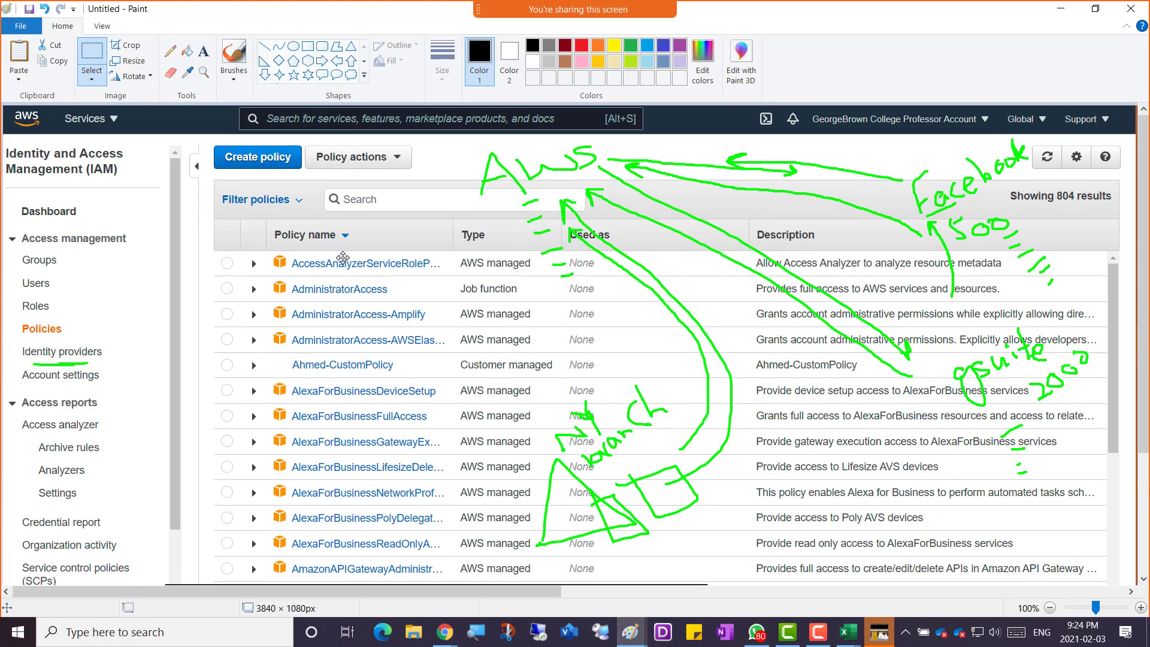
Snip the screen region and bring the IAM Management browser window back in front.
{"action": "key", "text": "super+shift+s"}
{"action": "left_click_drag", "start_coordinate": [5, 108], "coordinate": [1099, 600]}
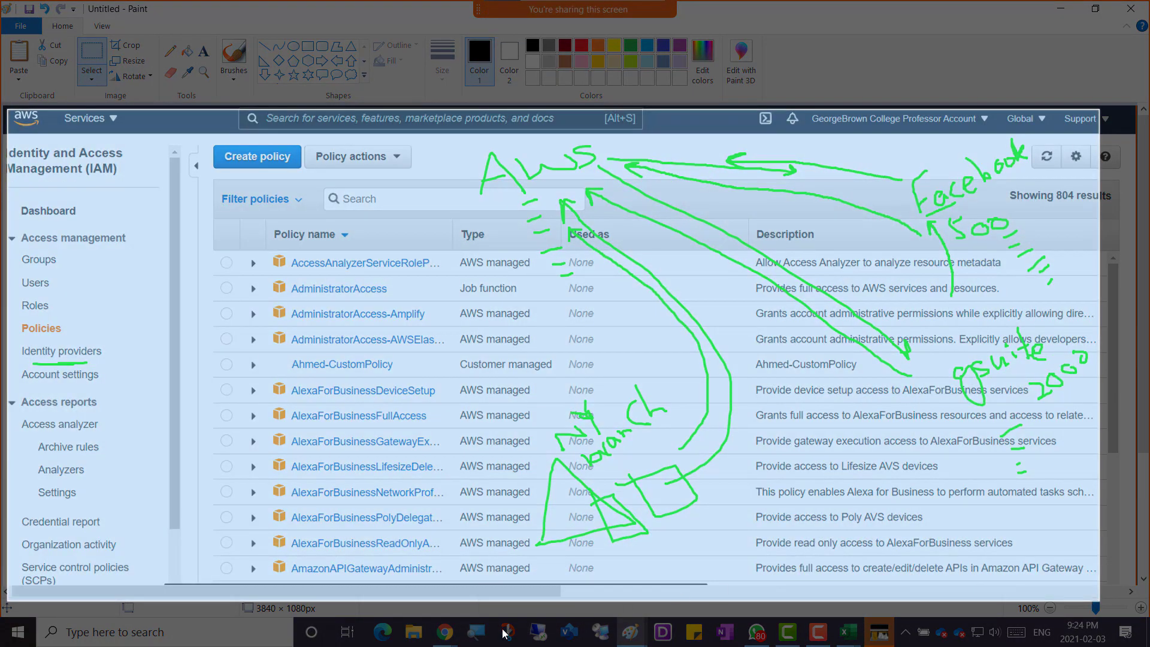
{"action": "mouse_move", "coordinate": [443, 632]}
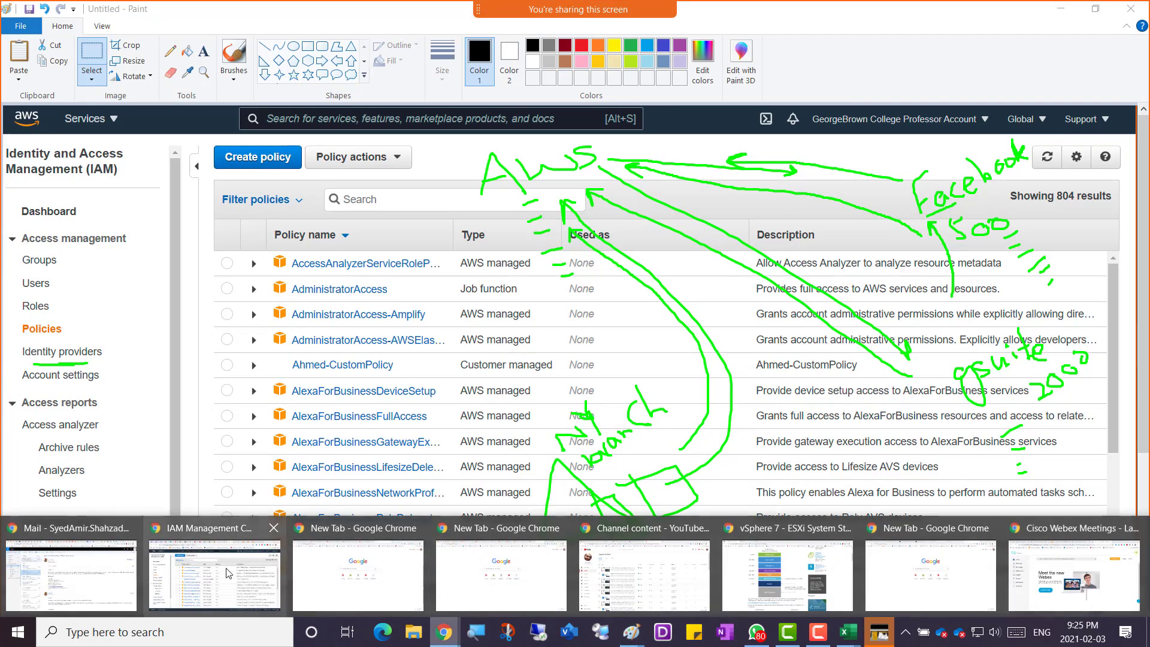
{"action": "left_click", "coordinate": [226, 574]}
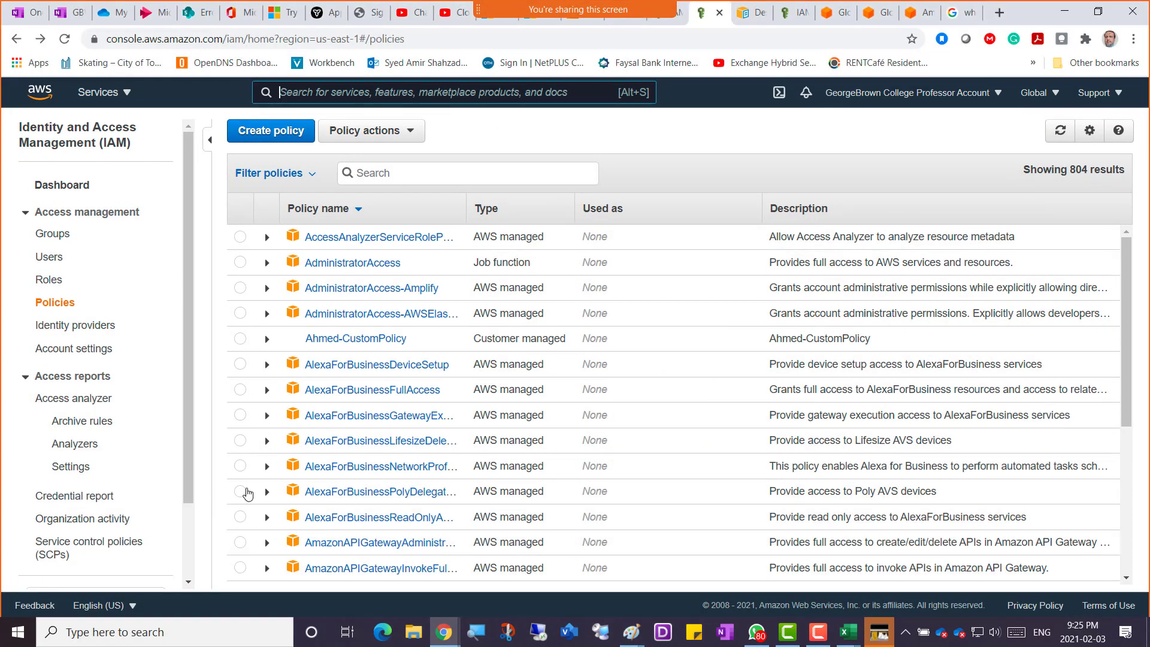
{"action": "left_click", "coordinate": [77, 20]}
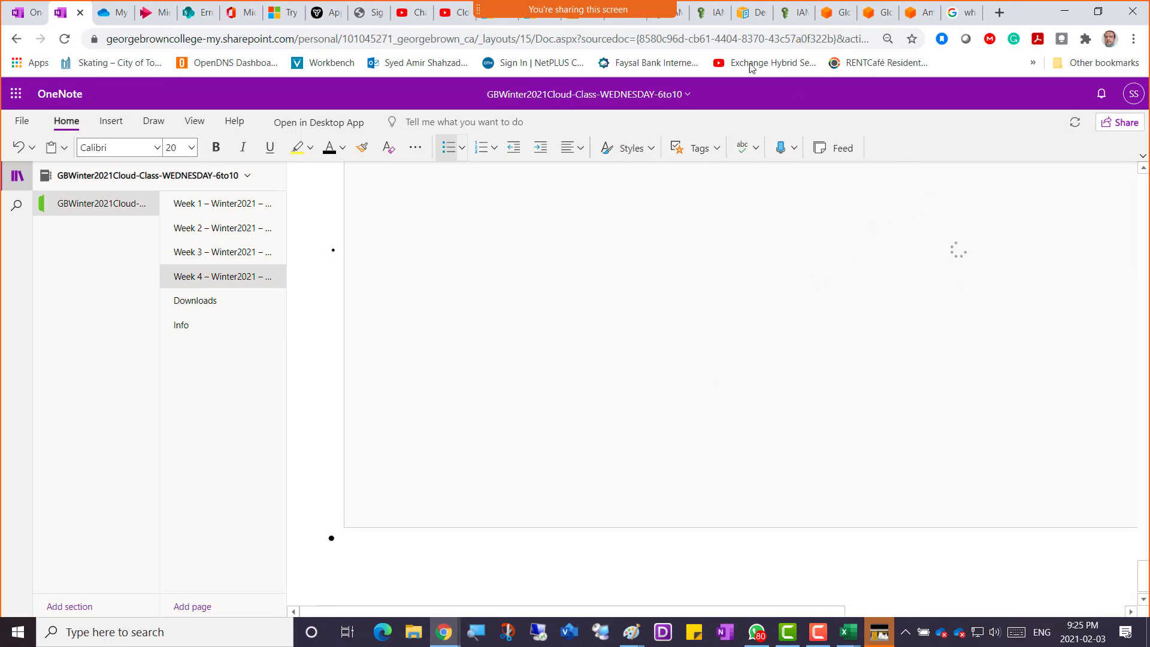
{"action": "left_click", "coordinate": [710, 13]}
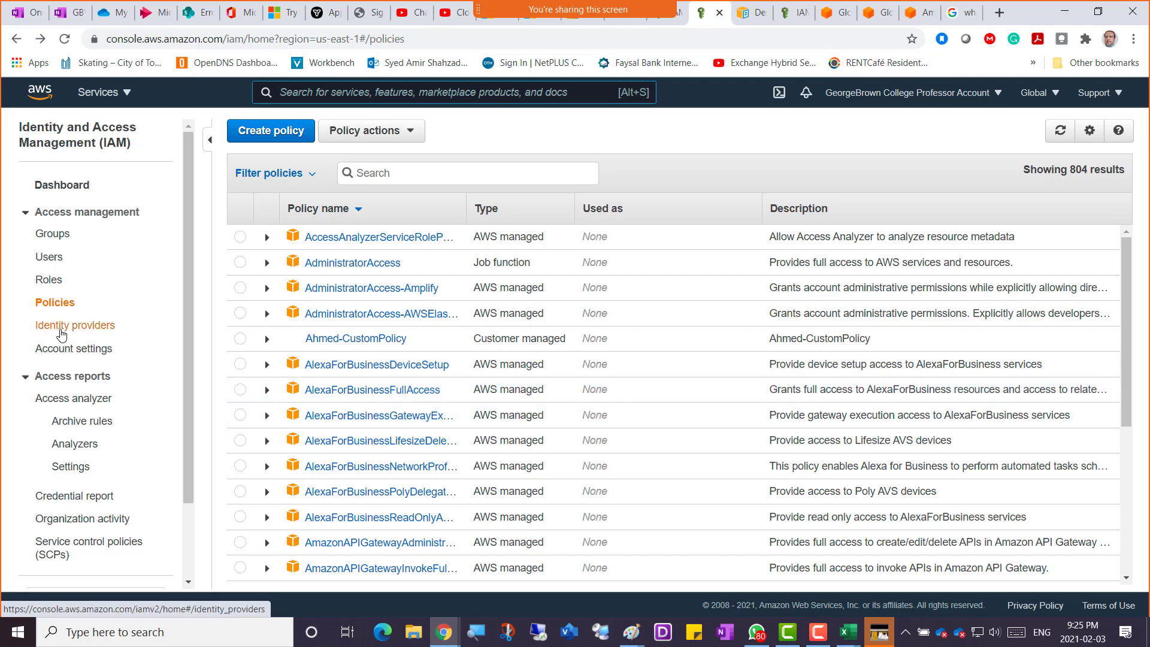
{"action": "left_click", "coordinate": [61, 326]}
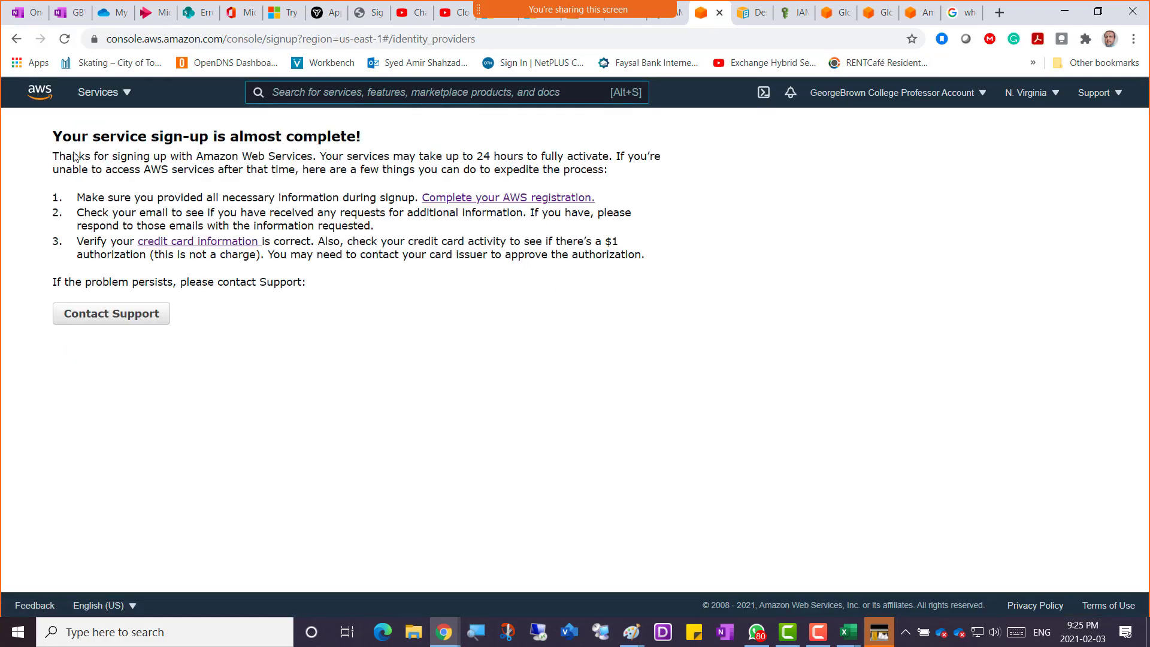
{"action": "left_click", "coordinate": [16, 38]}
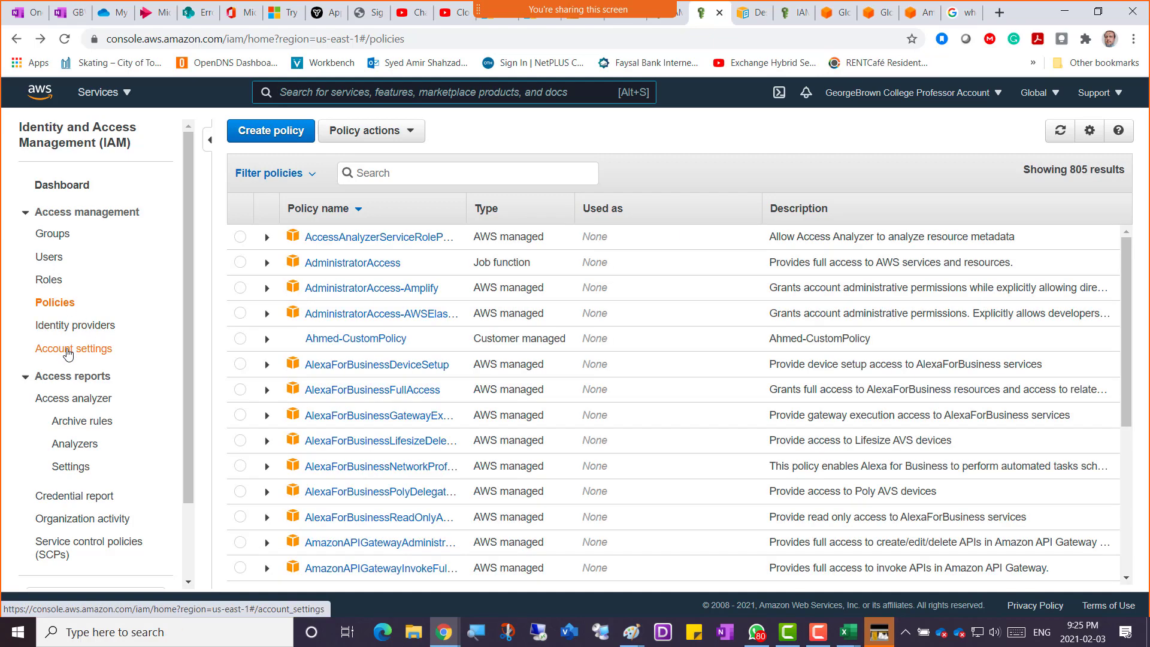
Go to IAM Account settings and choose Change password policy.
{"action": "left_click", "coordinate": [67, 351]}
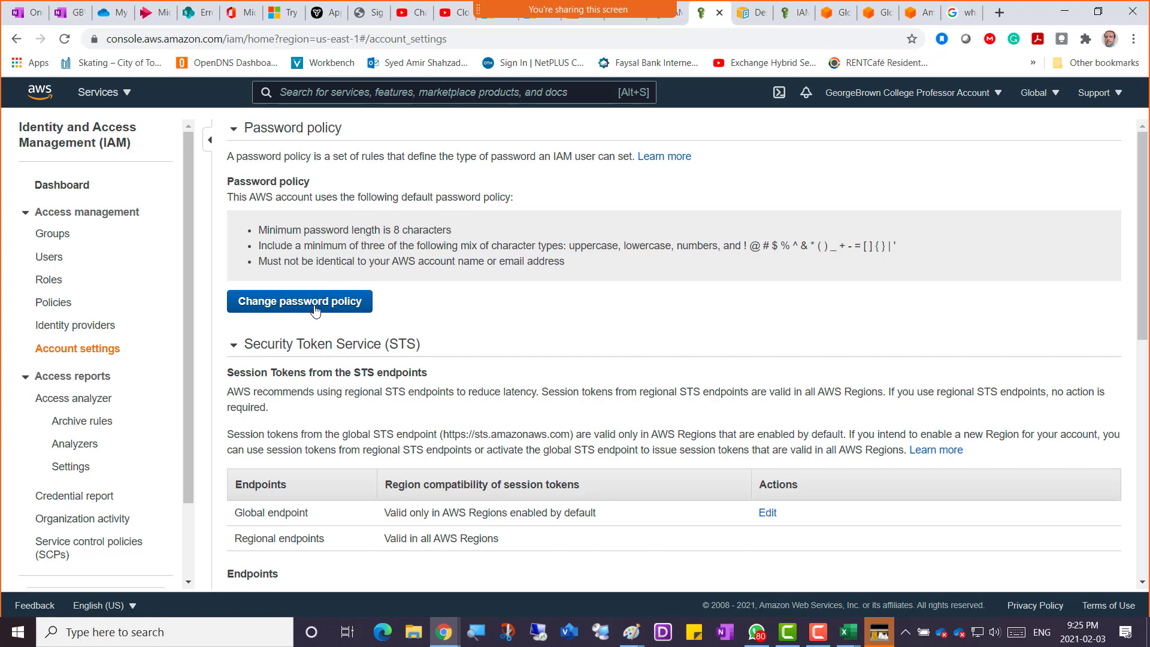
{"action": "left_click", "coordinate": [296, 306]}
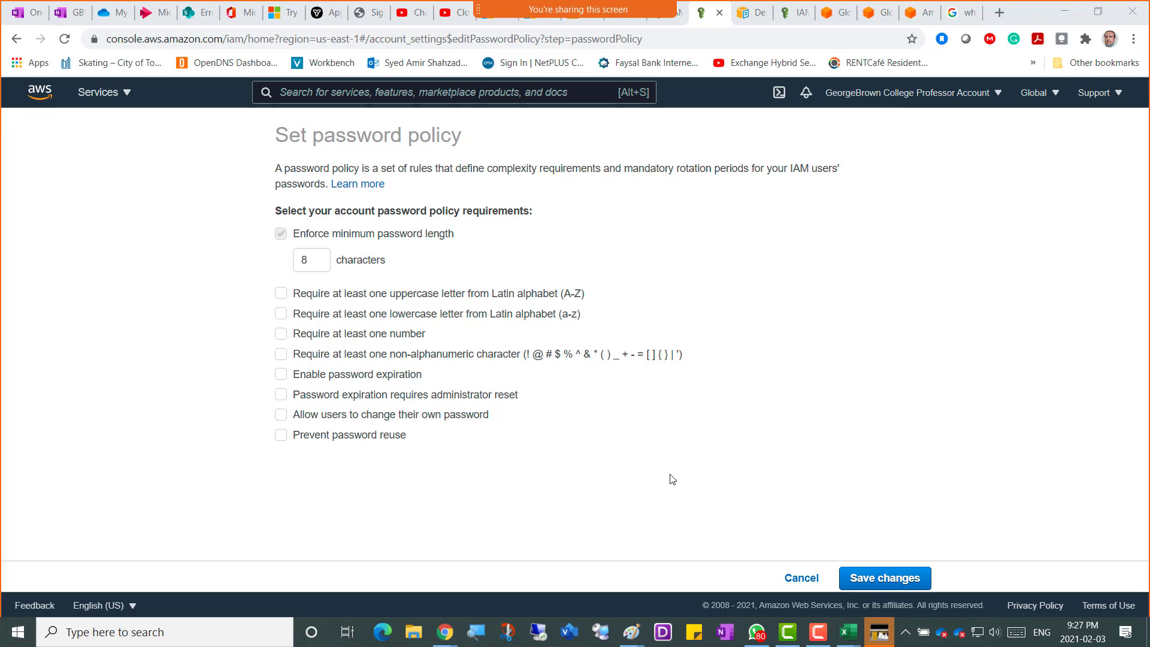
Snip the password policy page and paste it in OneNote under 'Screenshot 6 = Aws complex password policy'.
{"action": "key", "text": "super+shift+s"}
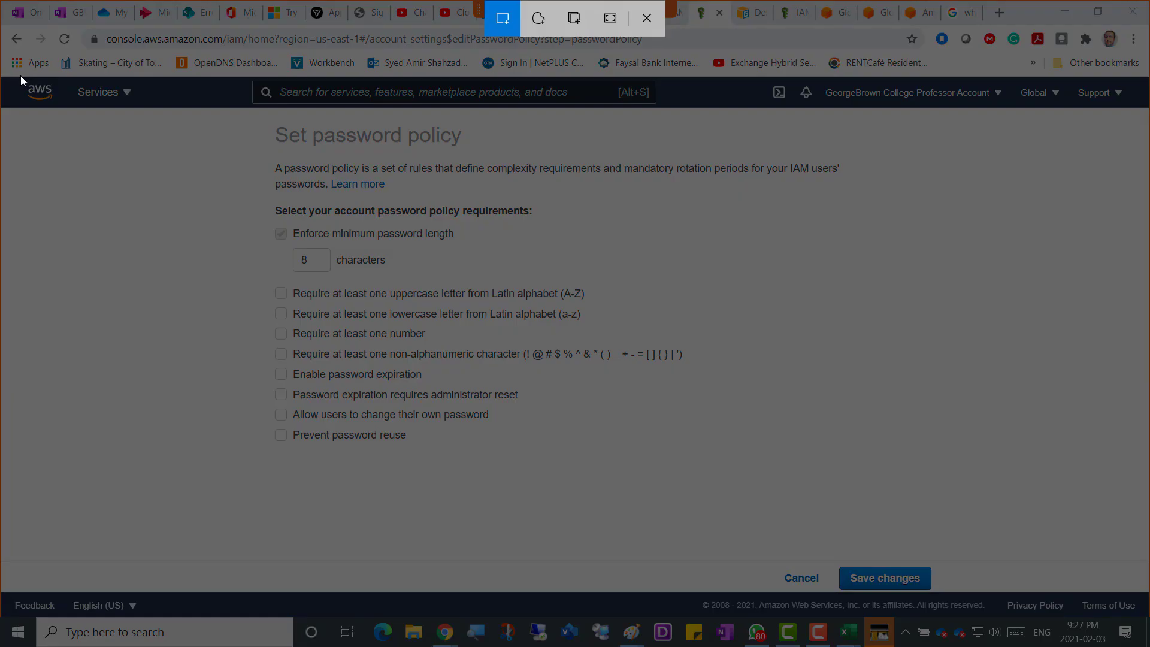
{"action": "mouse_move", "coordinate": [18, 76]}
{"action": "left_mouse_down"}
{"action": "mouse_move", "coordinate": [990, 547]}
{"action": "mouse_move", "coordinate": [1069, 586]}
{"action": "mouse_move", "coordinate": [1063, 600]}
{"action": "left_mouse_up"}
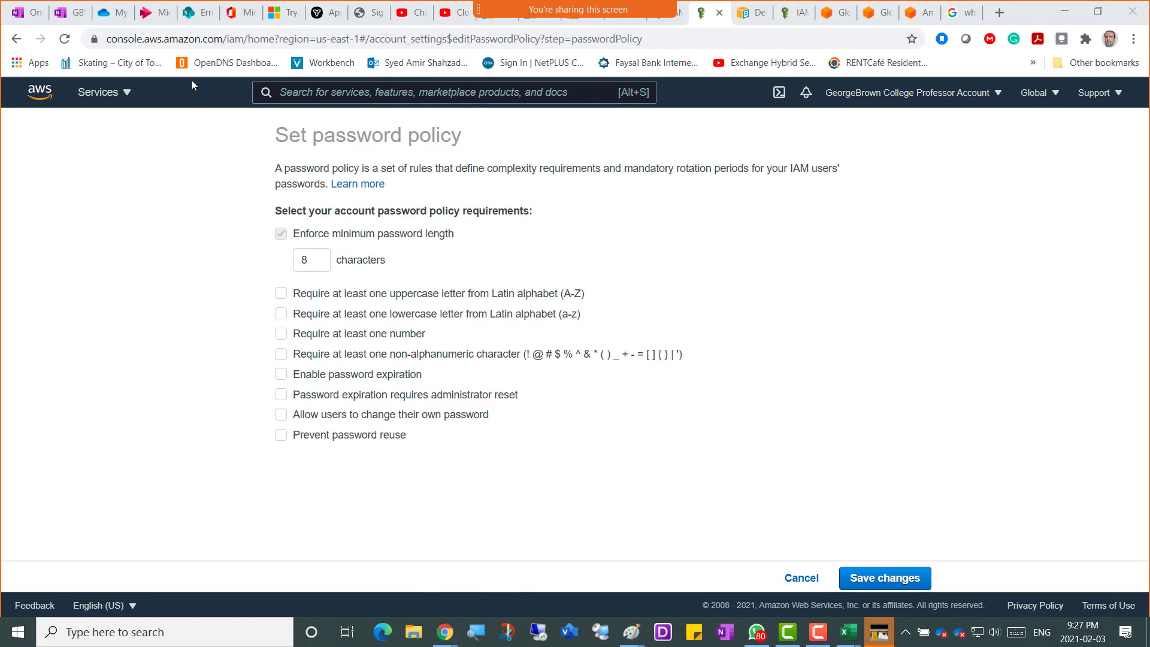
{"action": "left_click", "coordinate": [71, 13]}
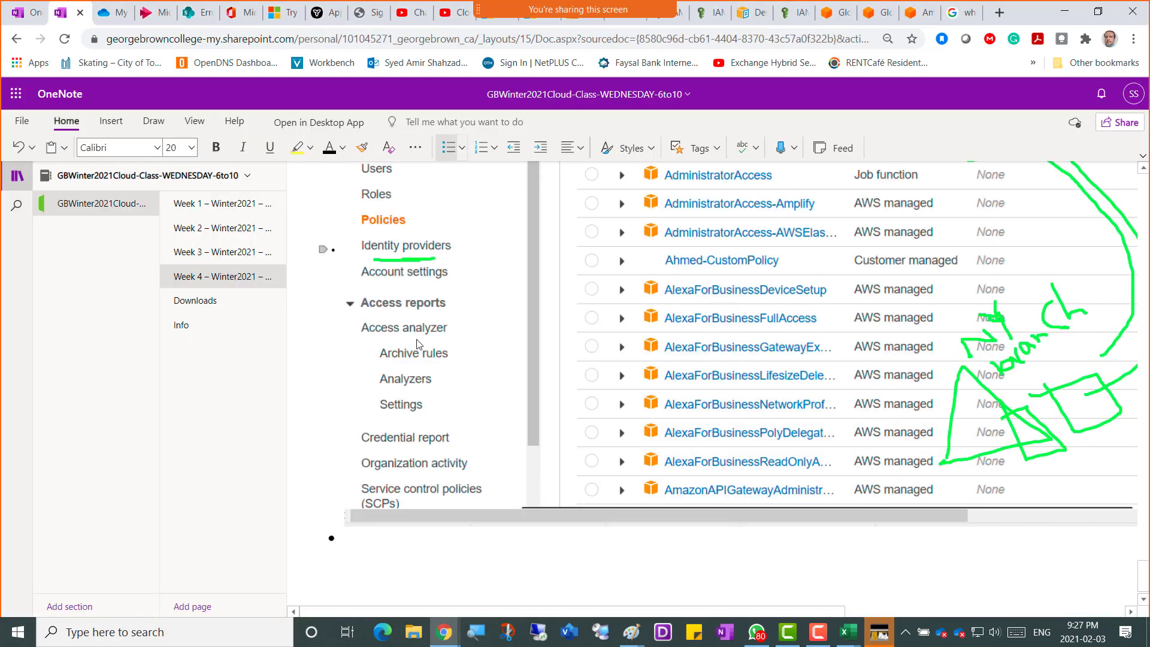
{"action": "left_click", "coordinate": [417, 556]}
{"action": "type", "text": "Screenshot 6 = Aw"}
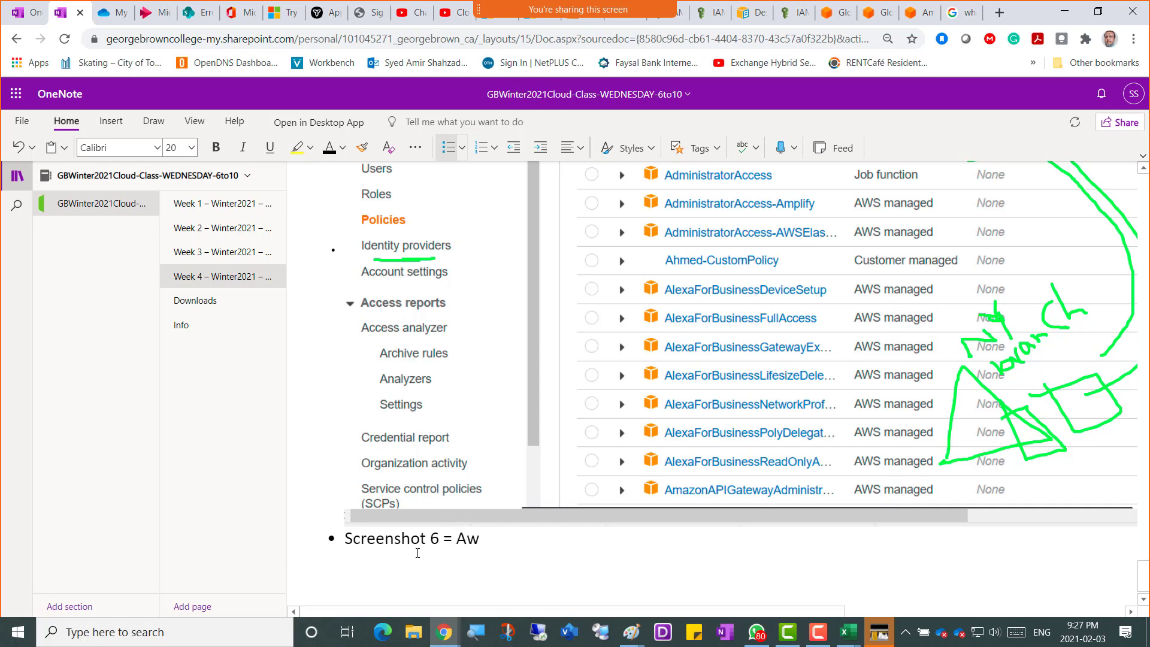
{"action": "type", "text": "s complex pass"}
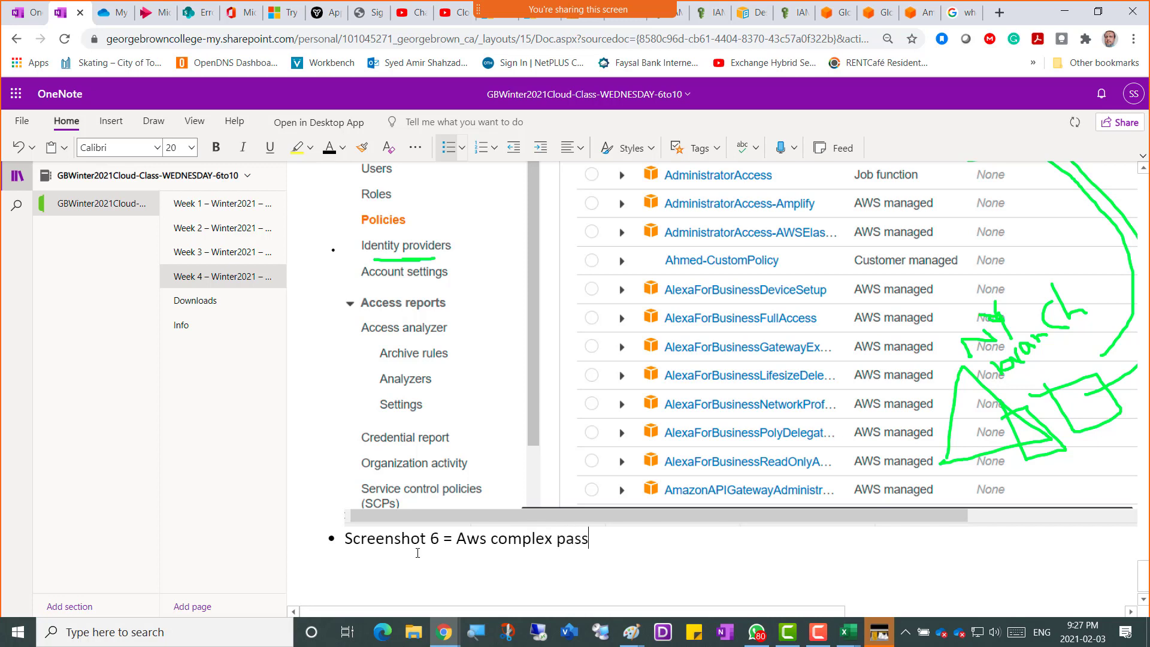
{"action": "type", "text": "word policy"}
{"action": "key", "text": "Return"}
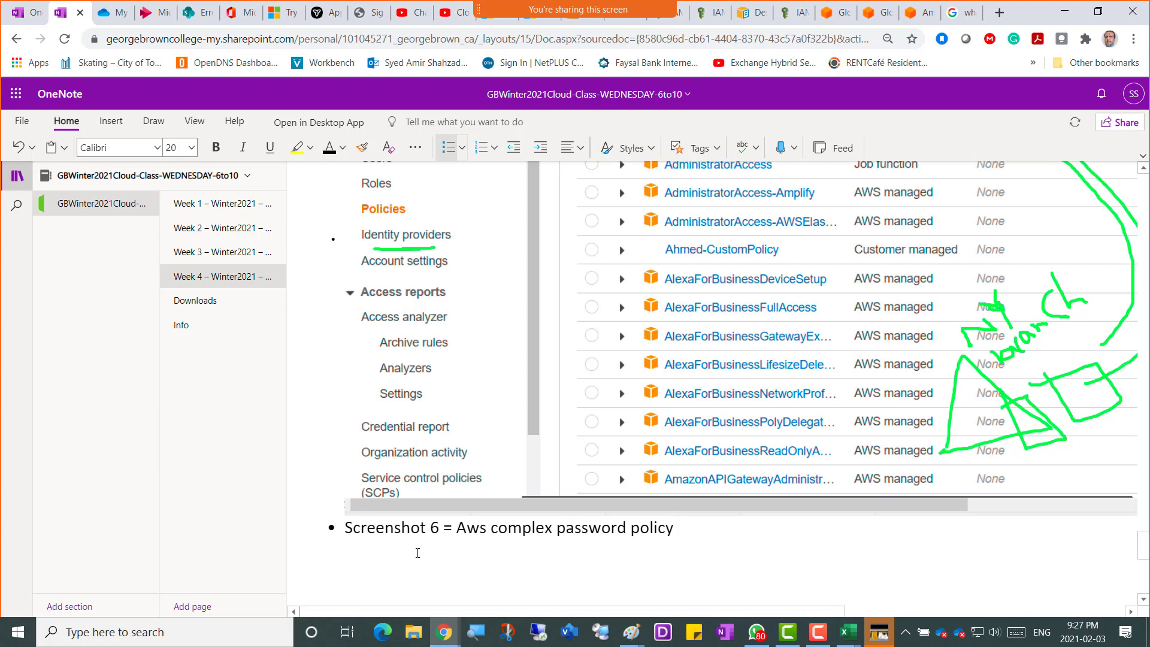
{"action": "key", "text": "ctrl+v"}
{"action": "key", "text": "Return"}
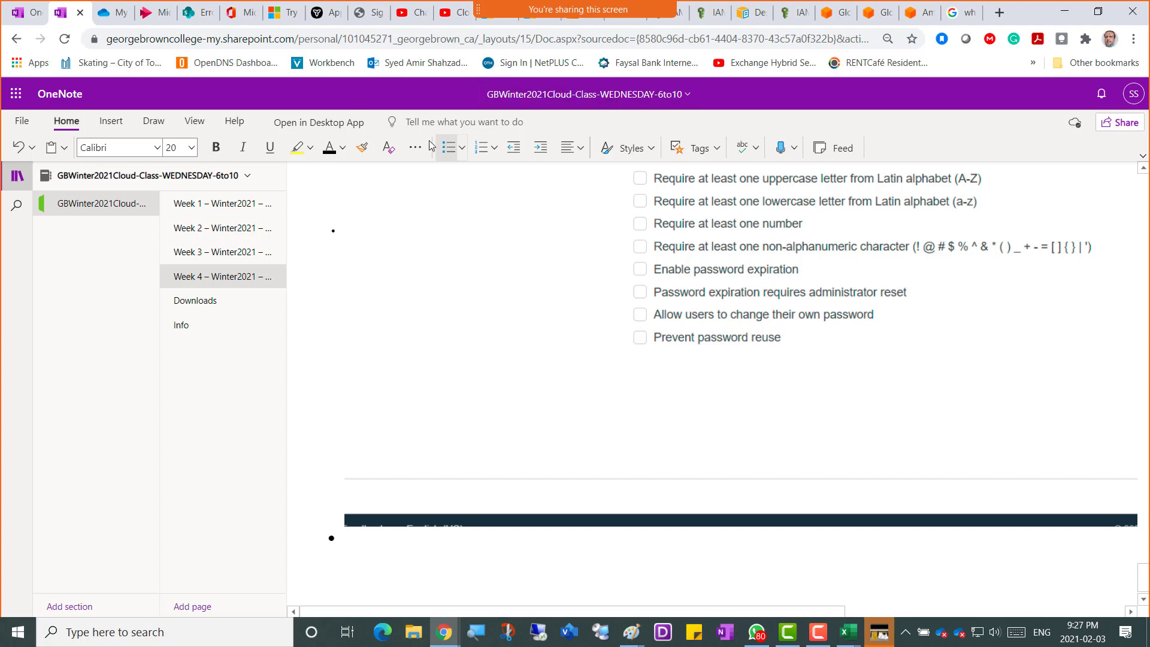
Cancel the Set password policy form and scroll Account settings down to the STS endpoints.
{"action": "left_click", "coordinate": [707, 15]}
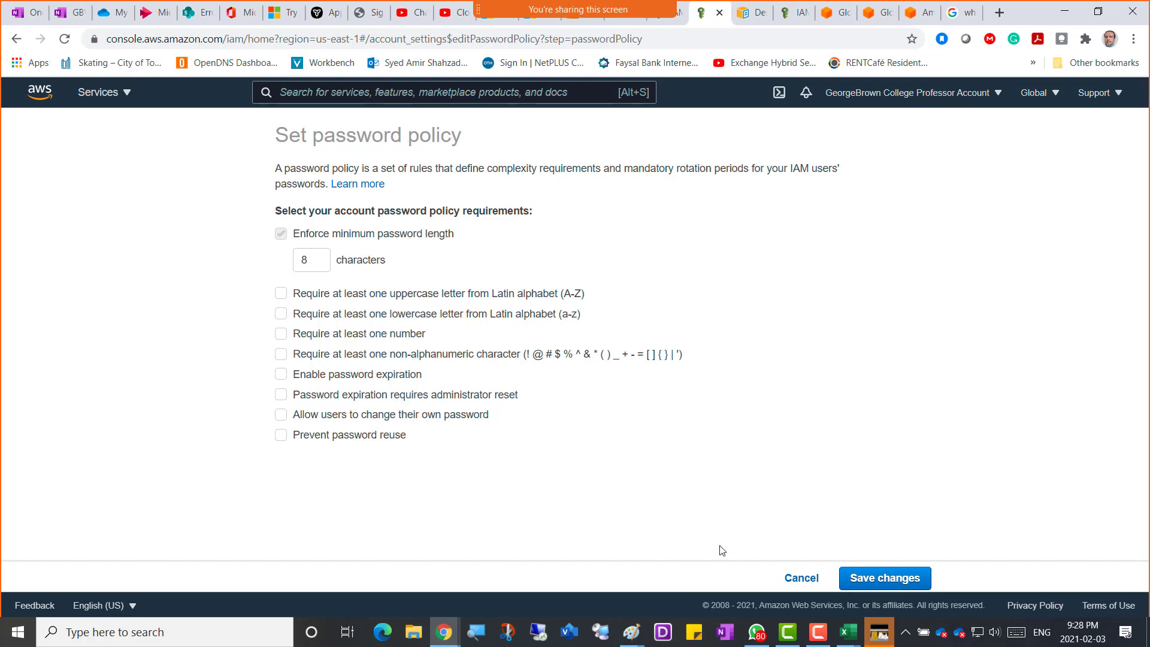
{"action": "left_click", "coordinate": [803, 578]}
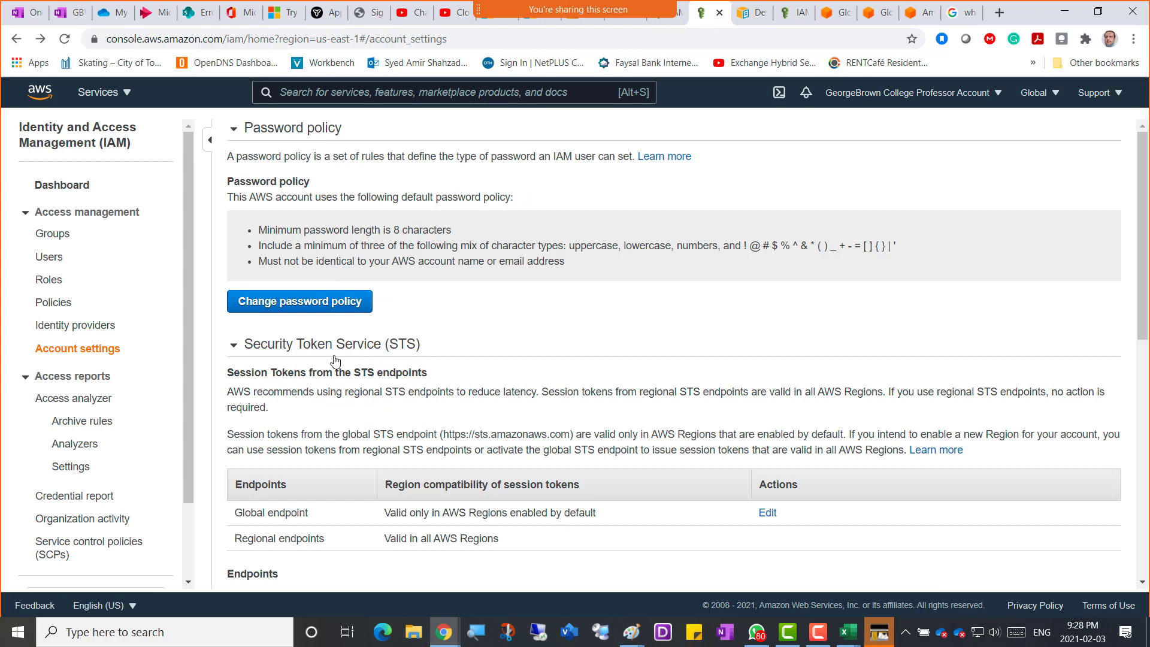
{"action": "scroll", "coordinate": [503, 407], "scroll_direction": "down", "scroll_amount": 2}
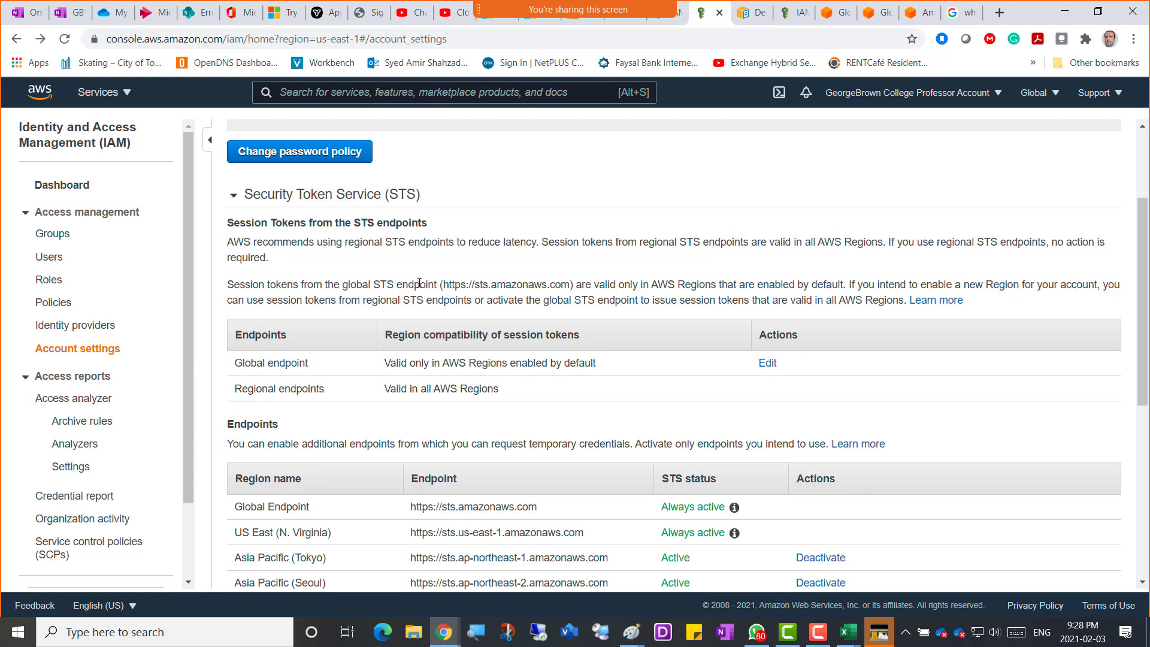
{"action": "scroll", "coordinate": [418, 283], "scroll_direction": "down", "scroll_amount": 1}
{"action": "scroll", "coordinate": [420, 282], "scroll_direction": "down", "scroll_amount": 1}
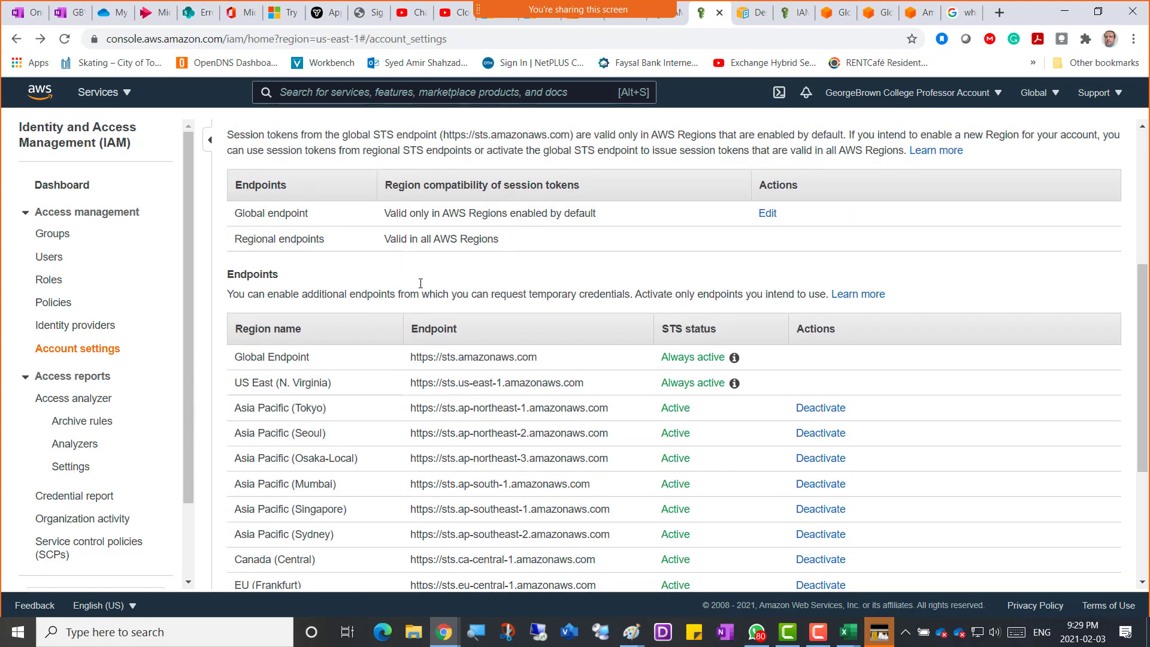
{"action": "scroll", "coordinate": [419, 283], "scroll_direction": "down", "scroll_amount": 1}
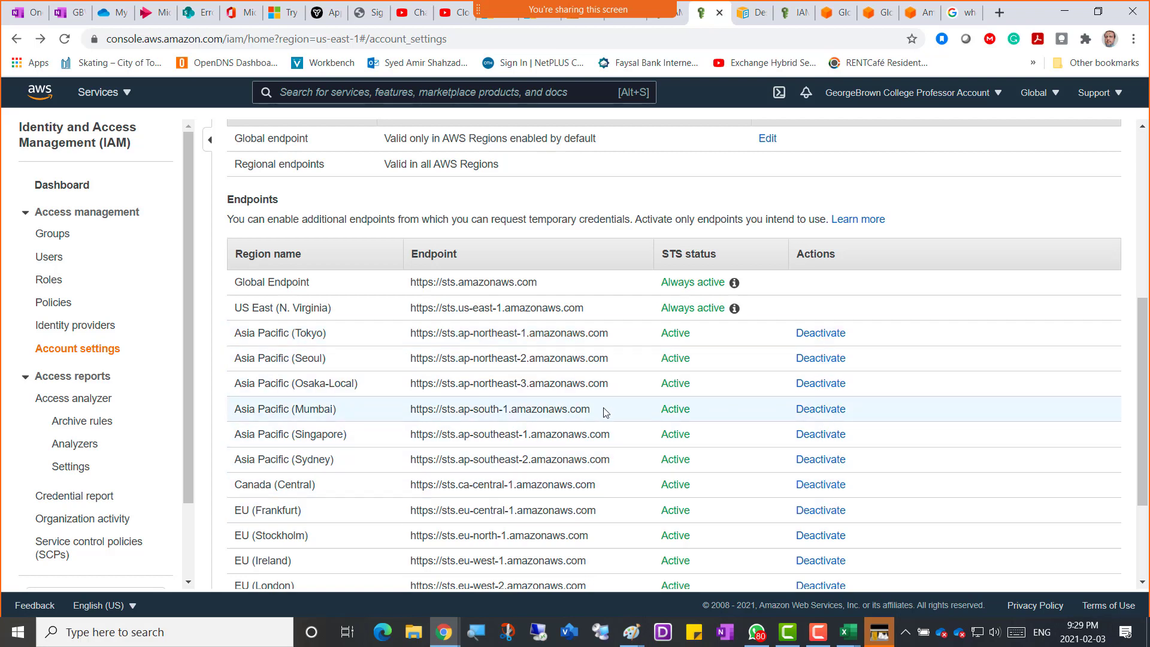
{"action": "scroll", "coordinate": [605, 412], "scroll_direction": "down", "scroll_amount": 3}
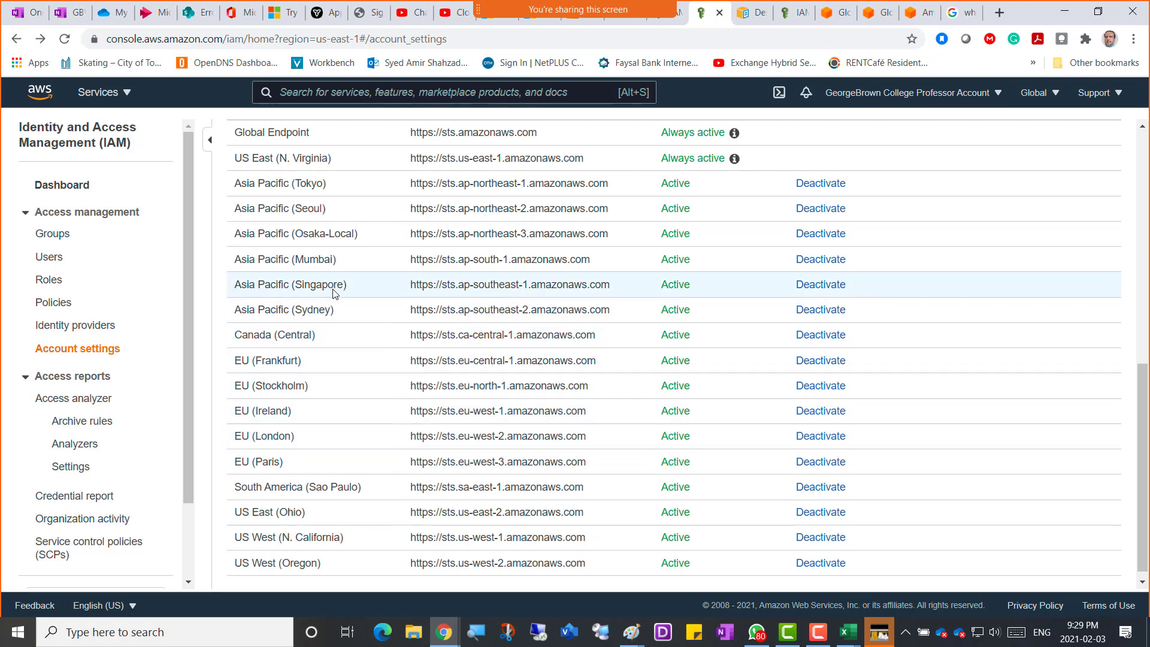
{"action": "scroll", "coordinate": [412, 259], "scroll_direction": "down", "scroll_amount": 1}
{"action": "scroll", "coordinate": [412, 258], "scroll_direction": "up", "scroll_amount": 6}
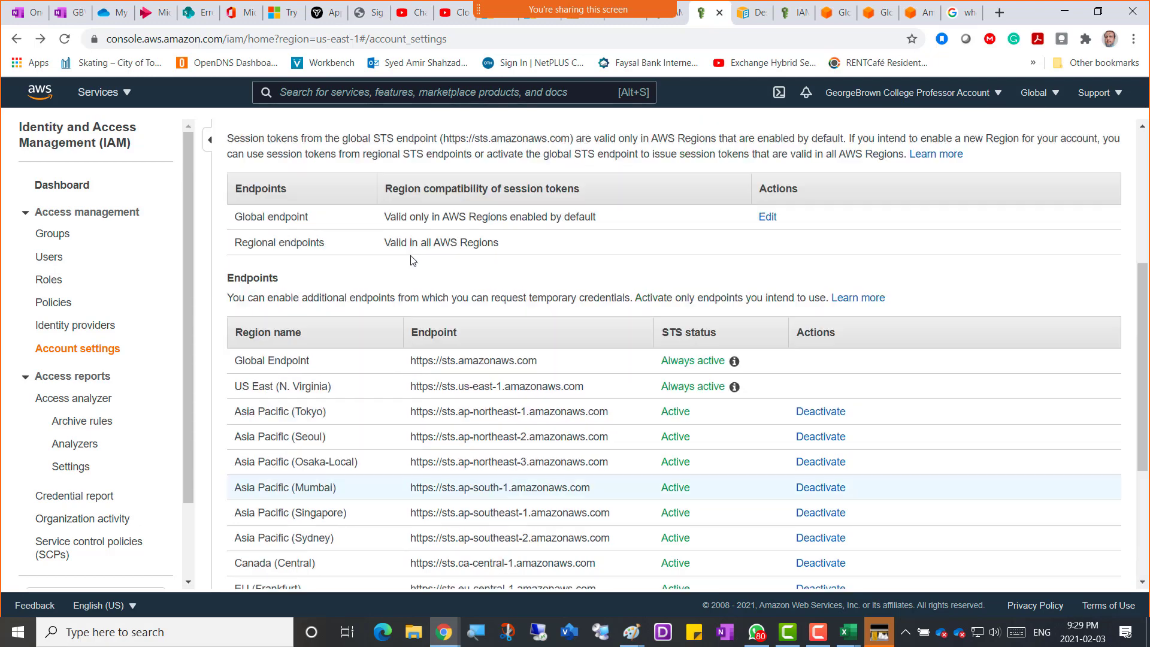
{"action": "scroll", "coordinate": [412, 259], "scroll_direction": "down", "scroll_amount": 4}
{"action": "scroll", "coordinate": [412, 258], "scroll_direction": "up", "scroll_amount": 5}
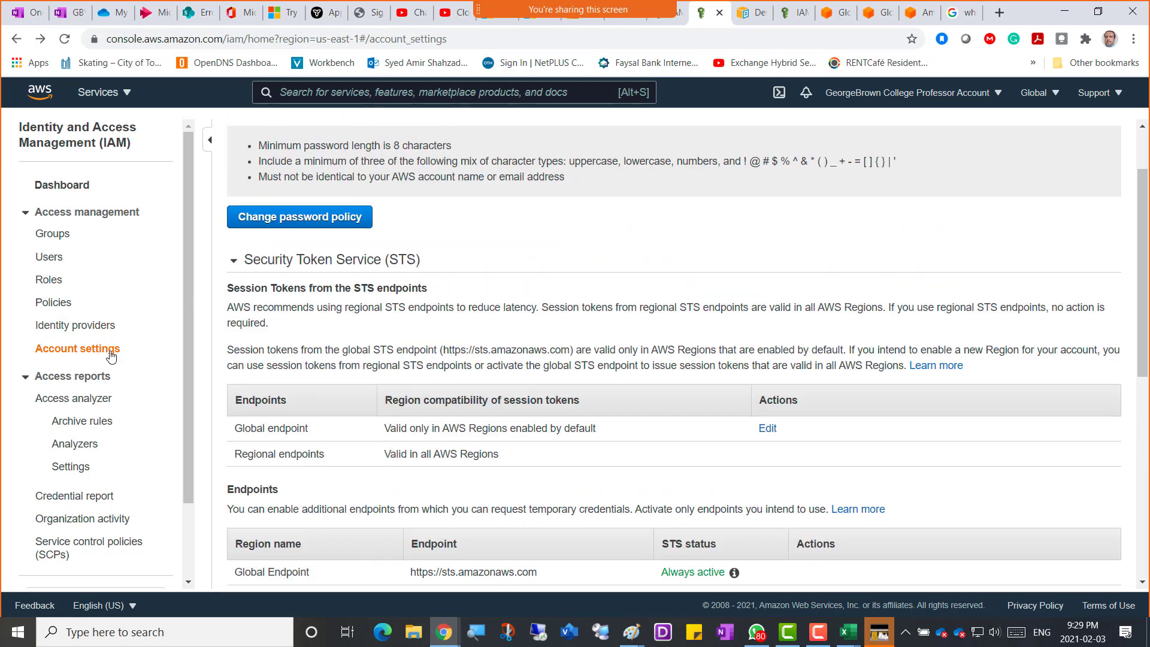
{"action": "scroll", "coordinate": [440, 287], "scroll_direction": "up", "scroll_amount": 2}
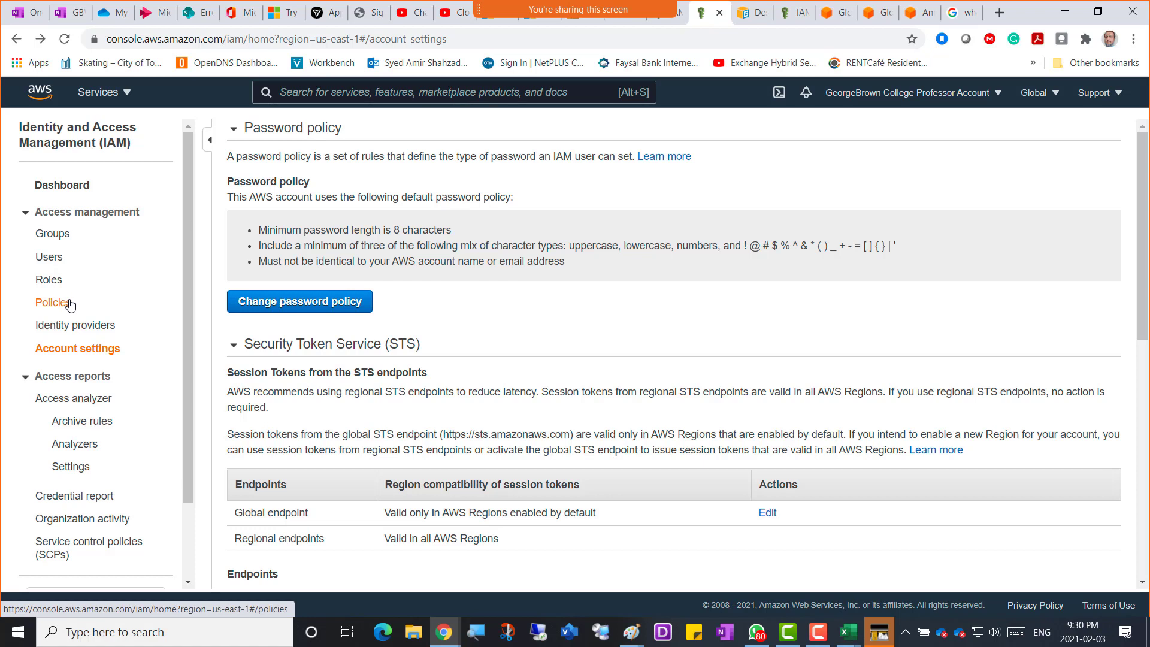
Expand Access reports in the IAM sidebar and open Access analyzer.
{"action": "left_click", "coordinate": [58, 381]}
{"action": "left_click", "coordinate": [58, 381]}
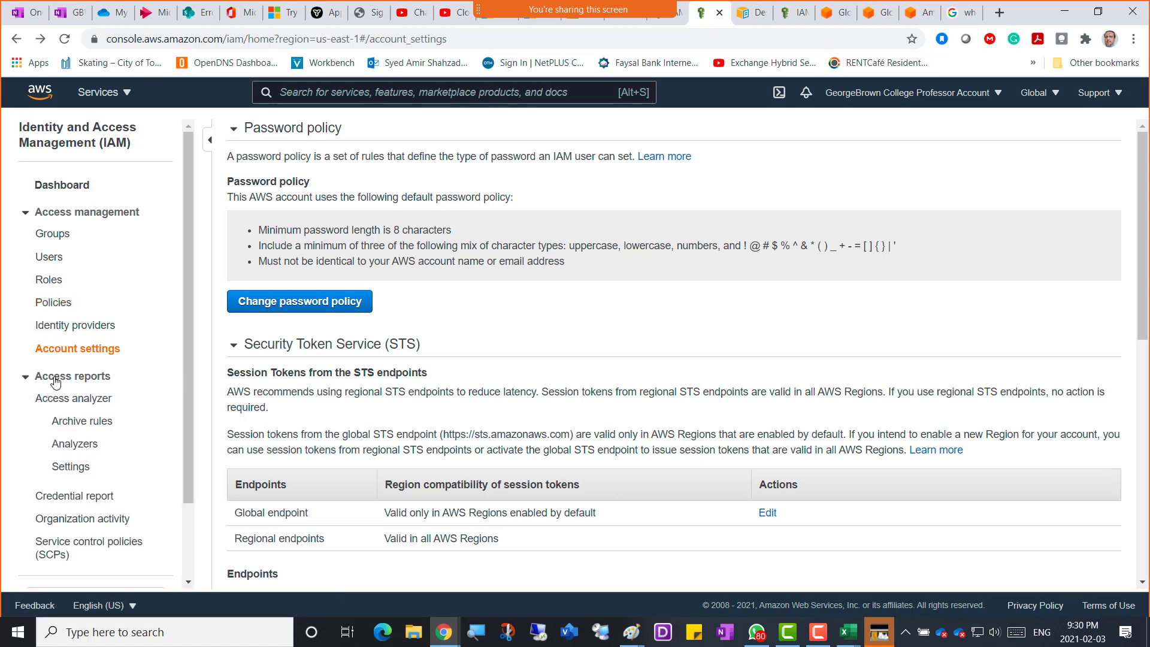
{"action": "left_click", "coordinate": [37, 382]}
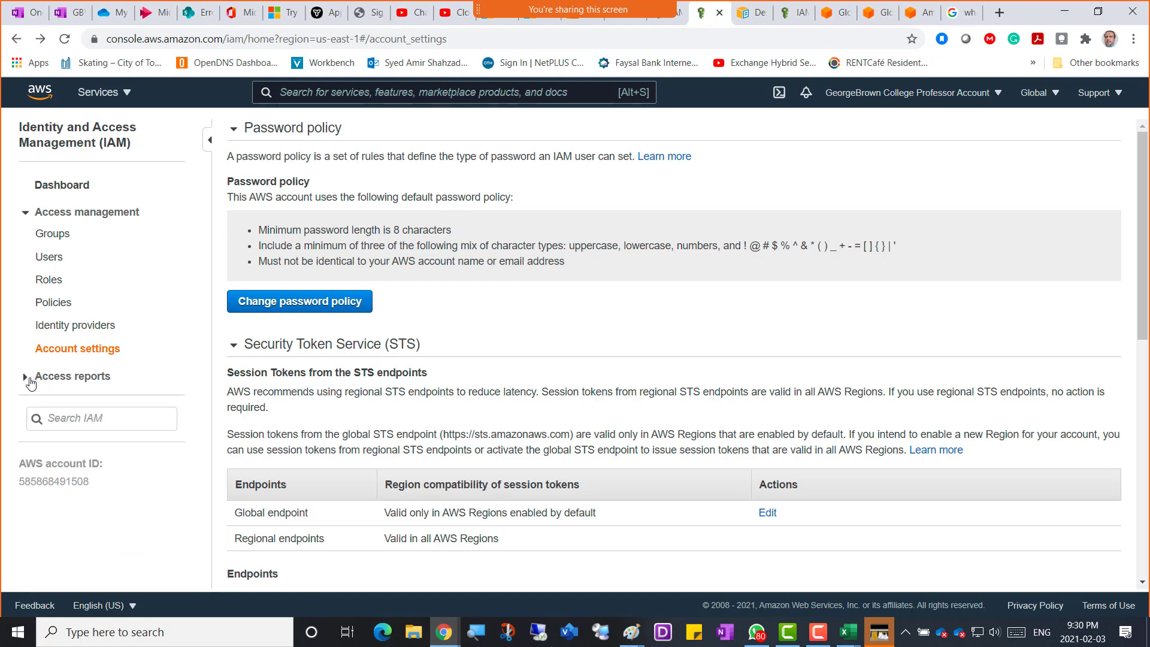
{"action": "left_click", "coordinate": [31, 383]}
{"action": "left_click", "coordinate": [31, 383]}
{"action": "left_click", "coordinate": [31, 382]}
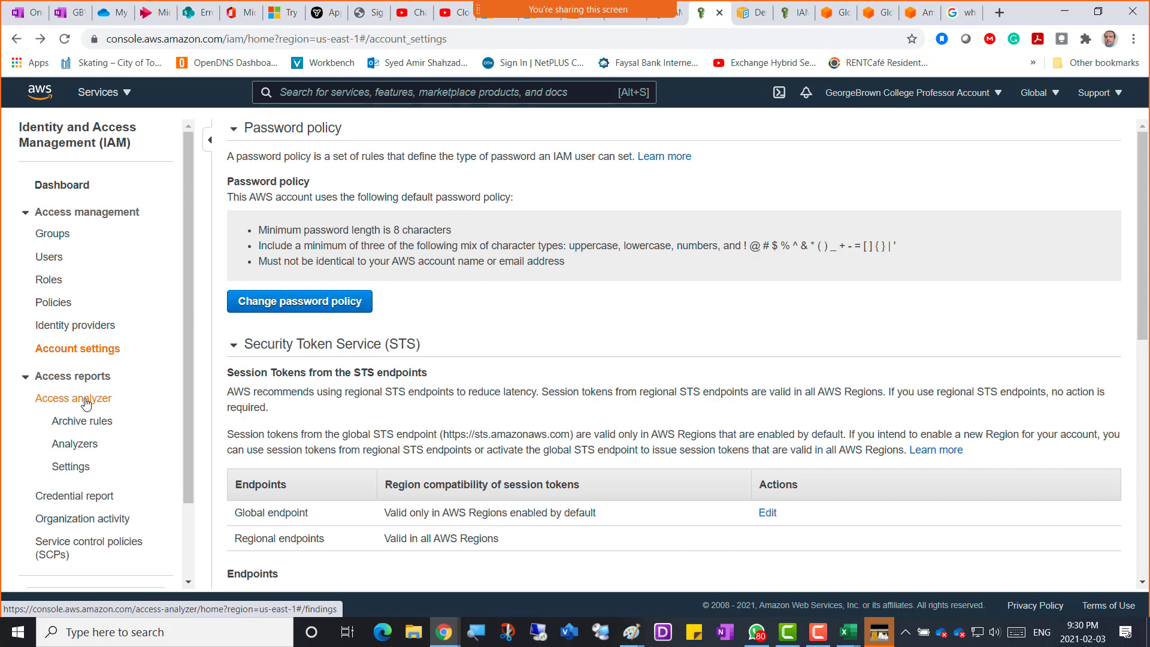
{"action": "left_click", "coordinate": [75, 400]}
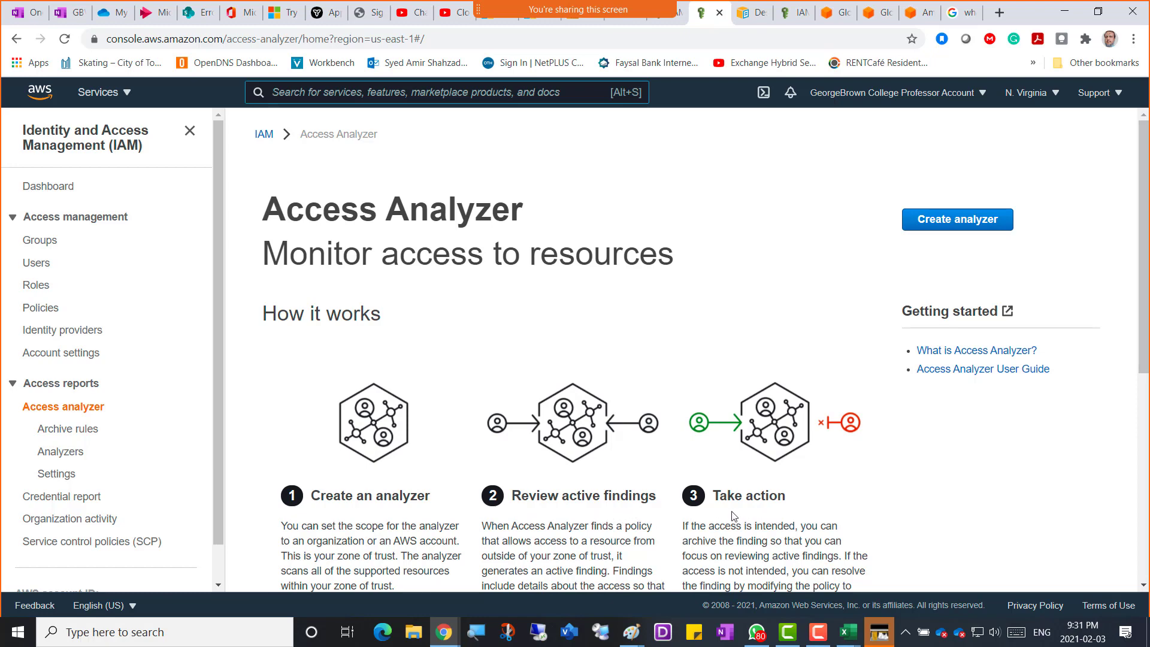
{"action": "scroll", "coordinate": [483, 443], "scroll_direction": "down", "scroll_amount": 3}
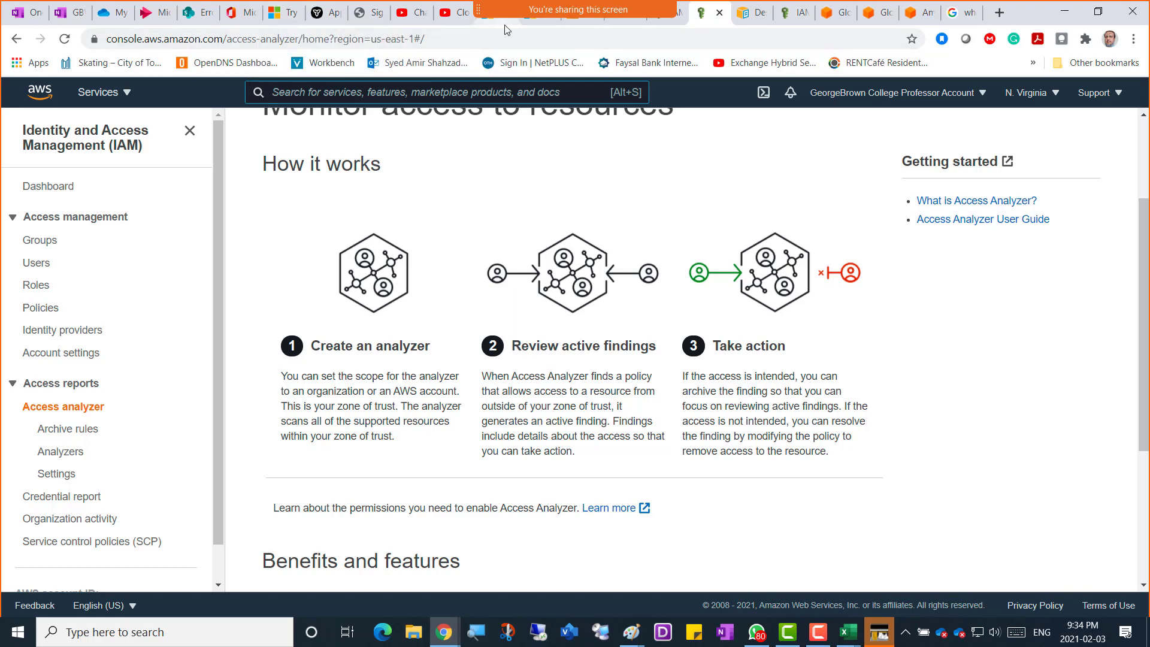
Switch to the Blackboard courses tab and cancel the AzureADConnect.msi Save As dialog.
{"action": "left_click", "coordinate": [521, 16]}
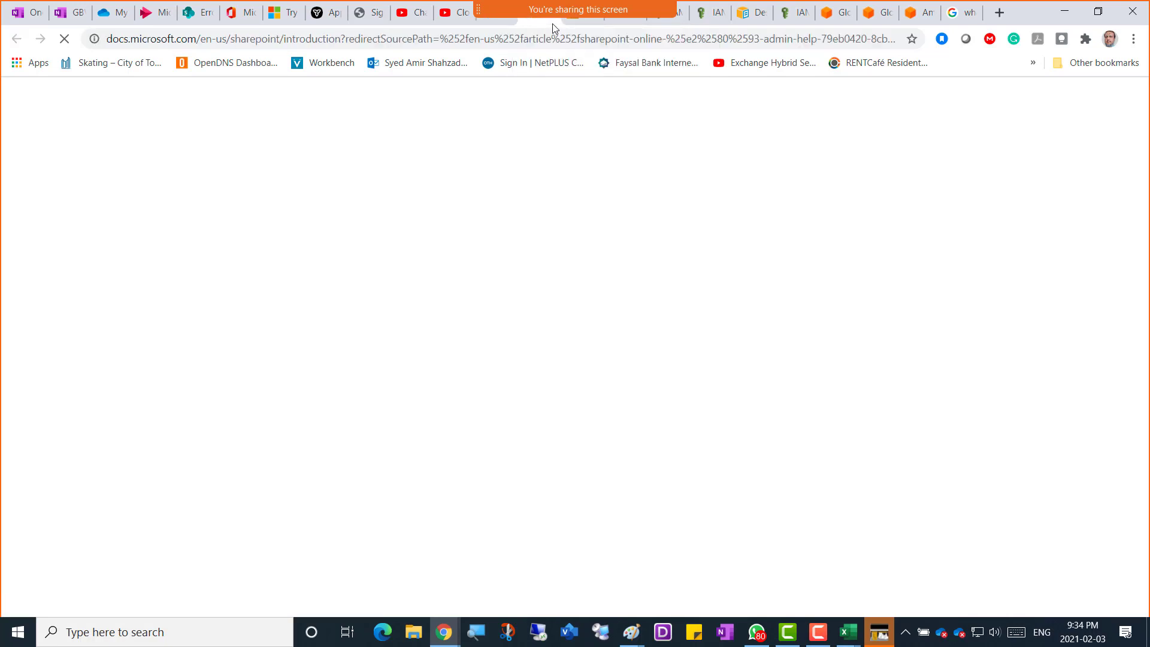
{"action": "left_click", "coordinate": [580, 28]}
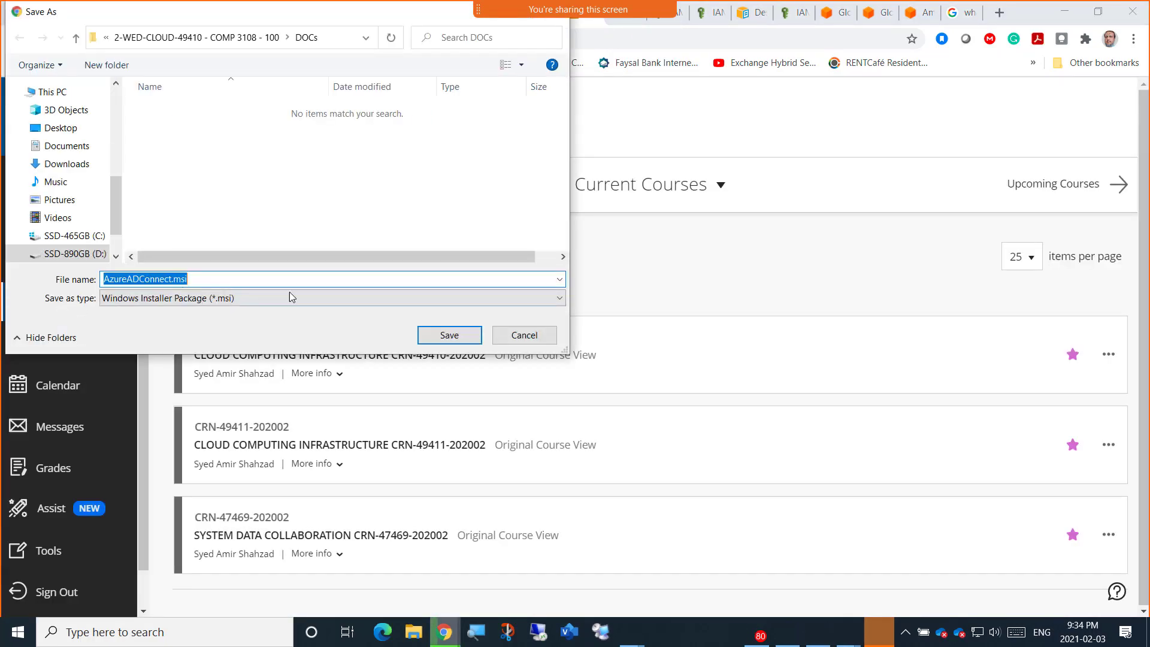
{"action": "left_click", "coordinate": [542, 336]}
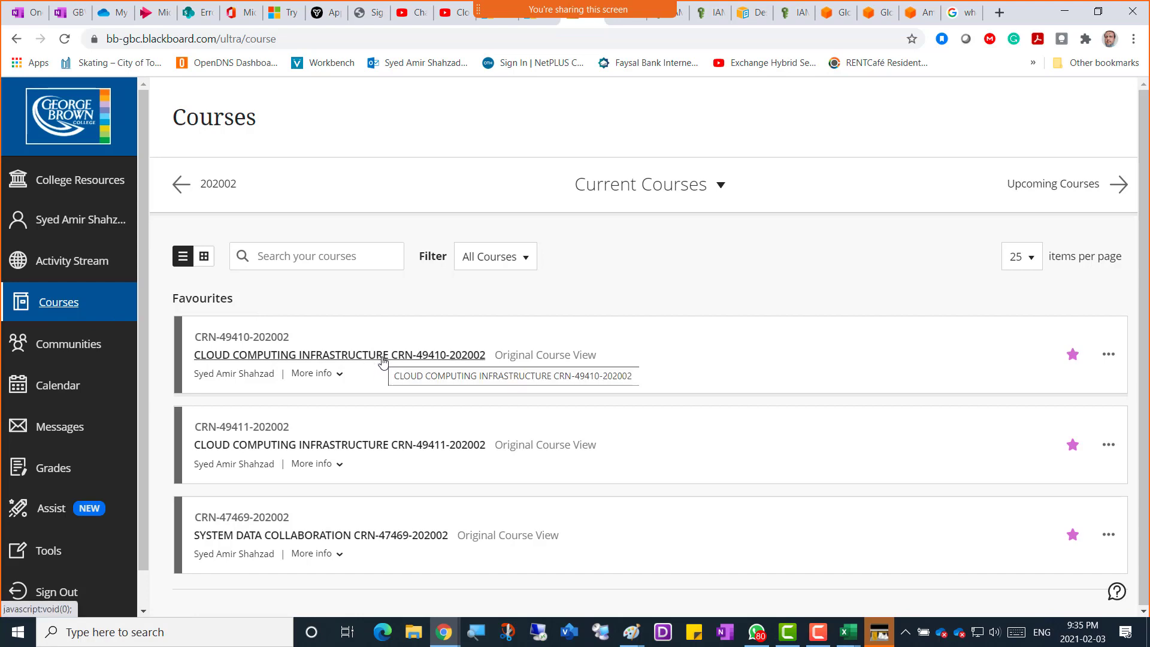
Open the Cloud Computing Infrastructure course and sign in with Blackboard-Prod selected as the site.
{"action": "left_click", "coordinate": [382, 356]}
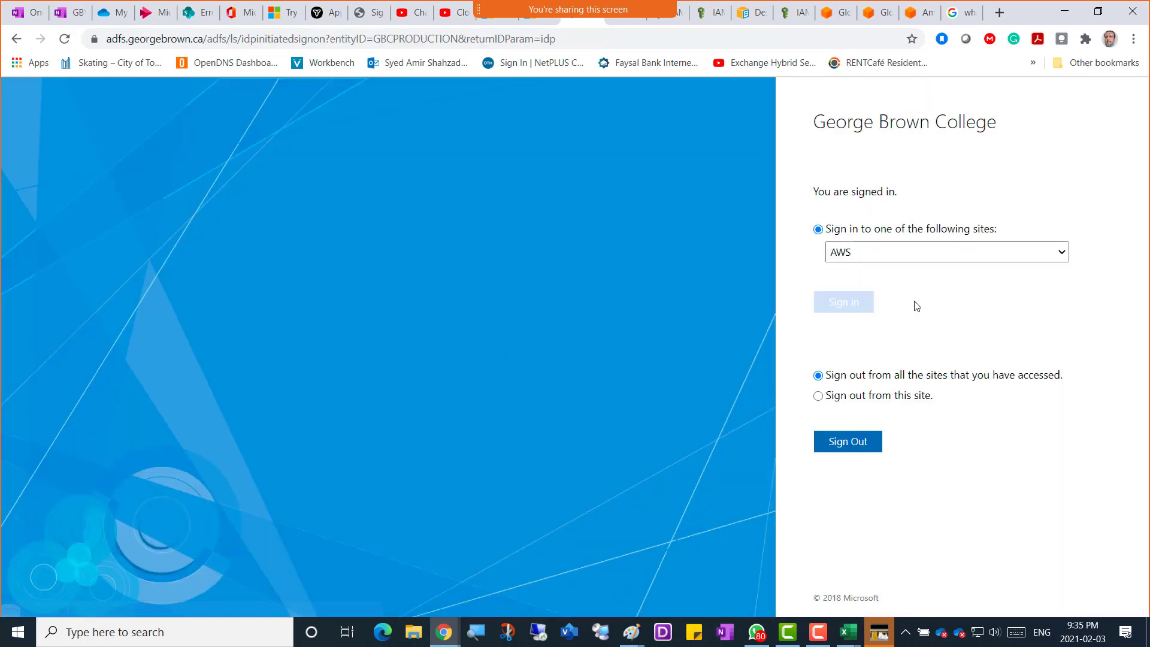
{"action": "left_click", "coordinate": [928, 257]}
{"action": "left_click", "coordinate": [898, 282]}
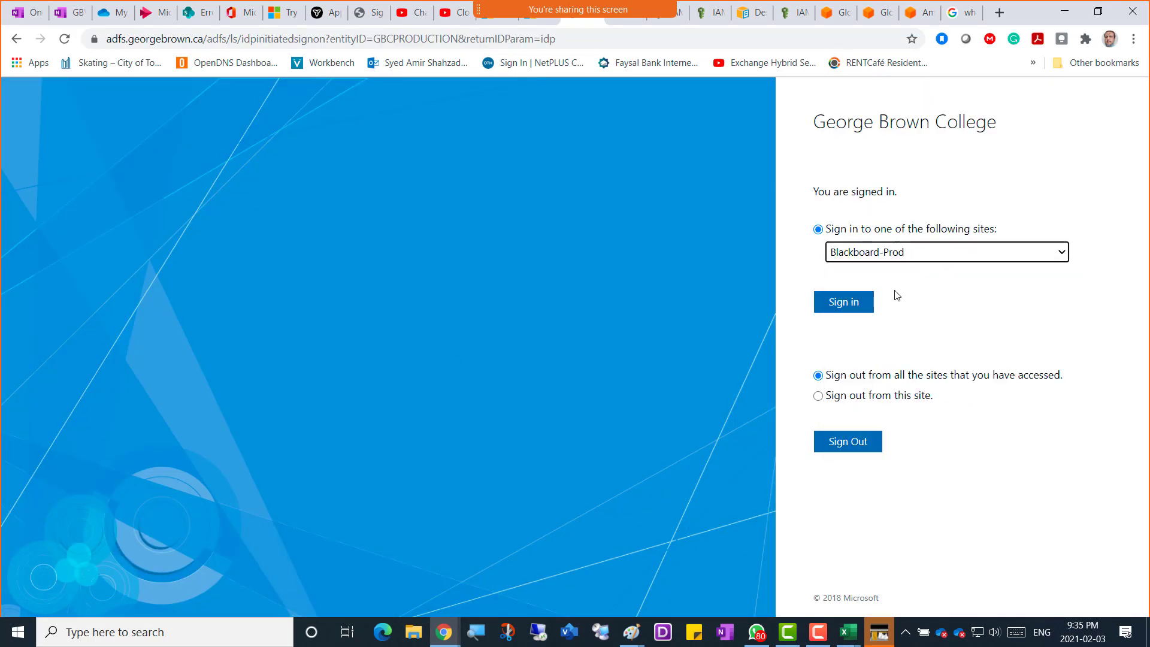
{"action": "left_click", "coordinate": [825, 304]}
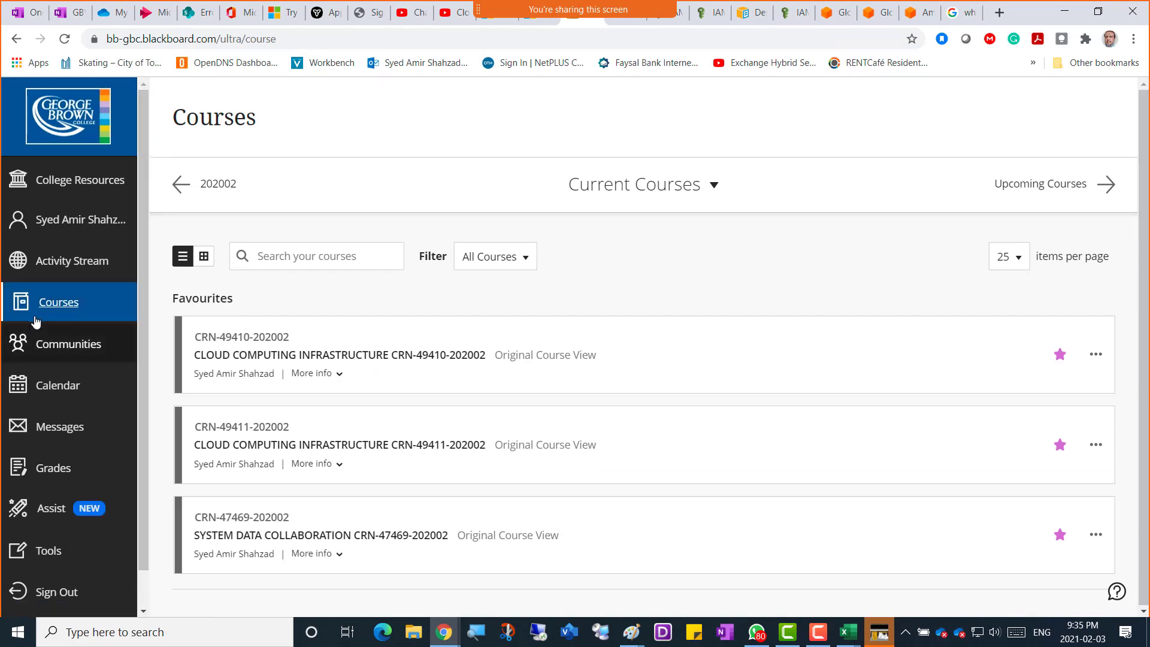
{"action": "left_click", "coordinate": [419, 356]}
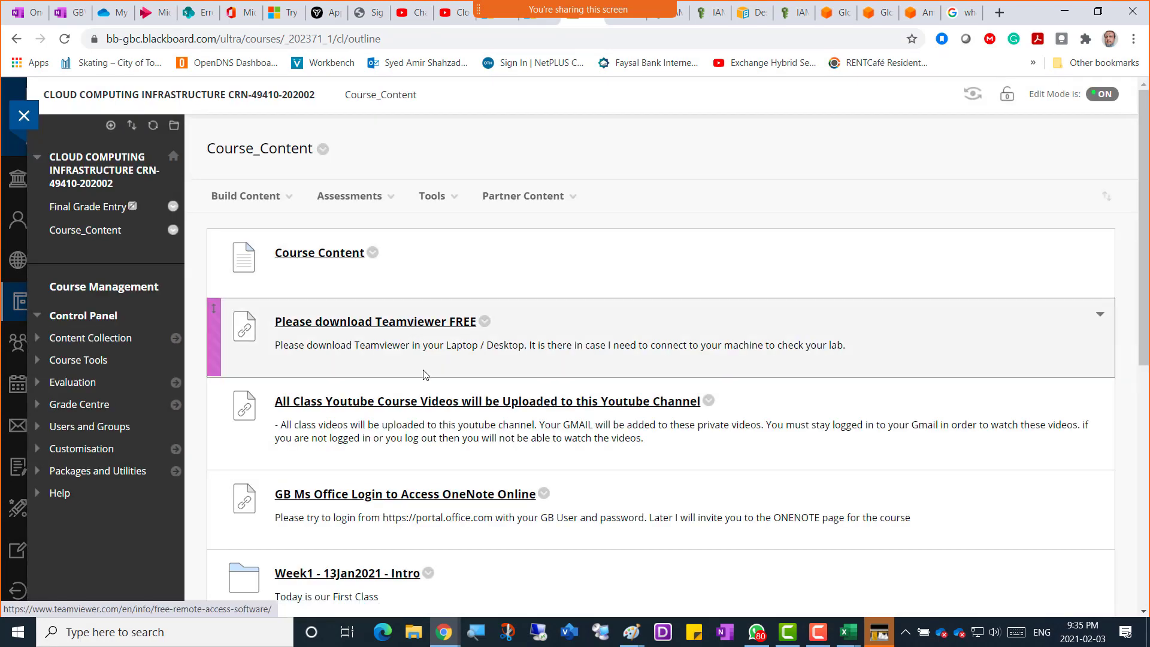
{"action": "scroll", "coordinate": [423, 374], "scroll_direction": "down", "scroll_amount": 8}
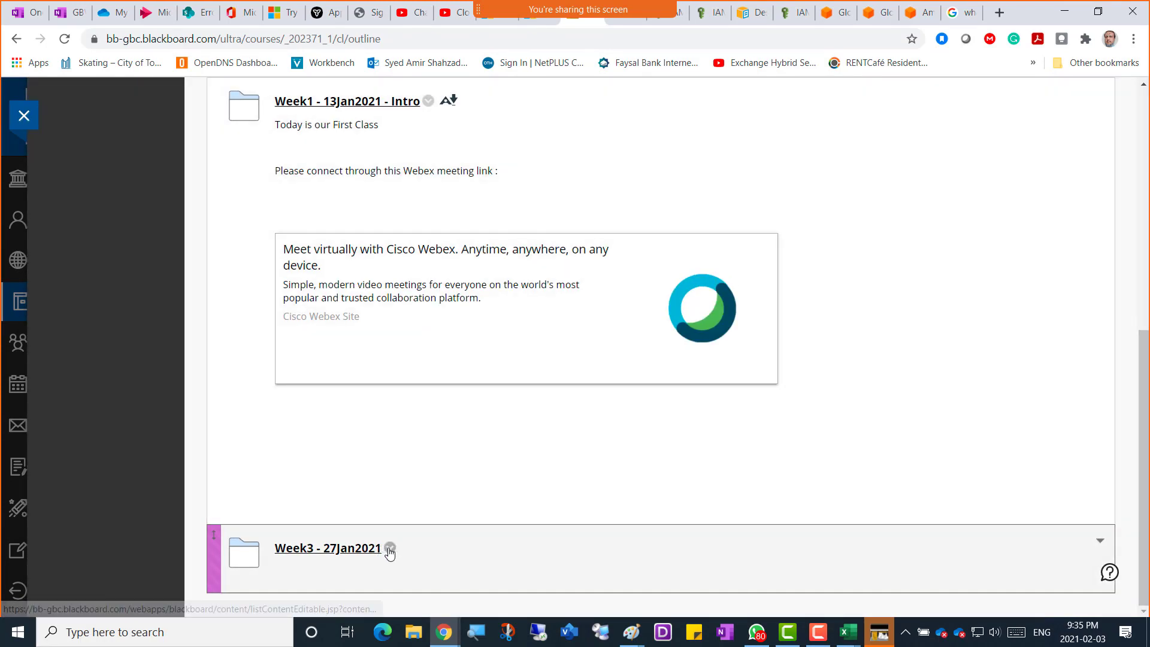
{"action": "left_click", "coordinate": [390, 550]}
{"action": "left_click", "coordinate": [405, 304]}
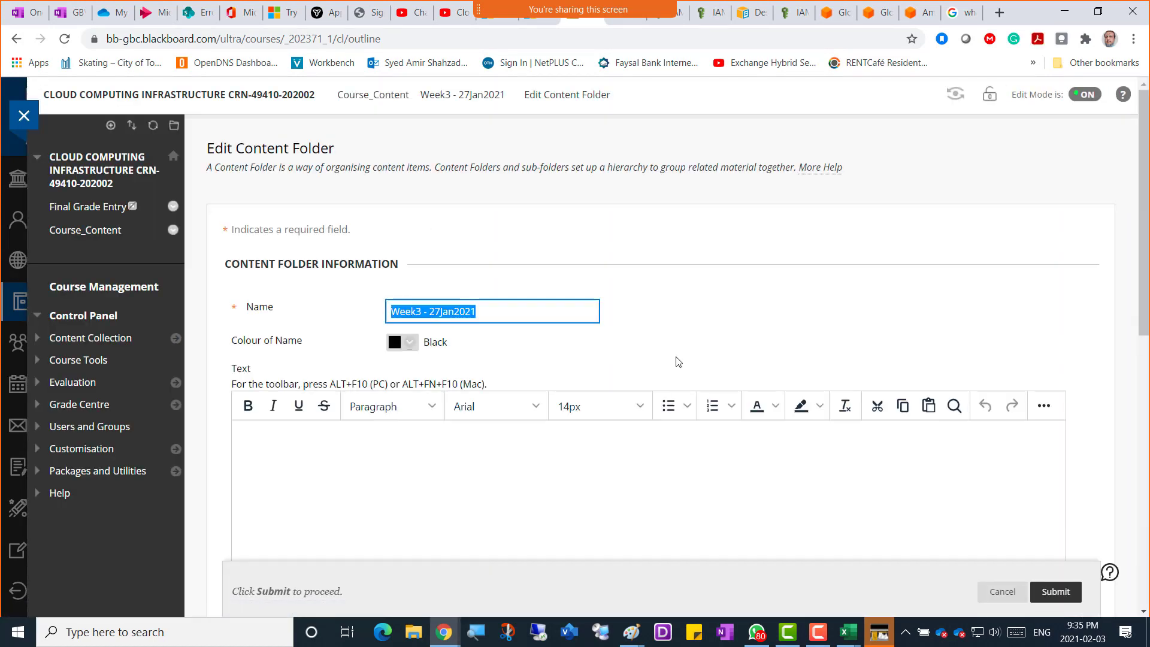
{"action": "left_click", "coordinate": [997, 594]}
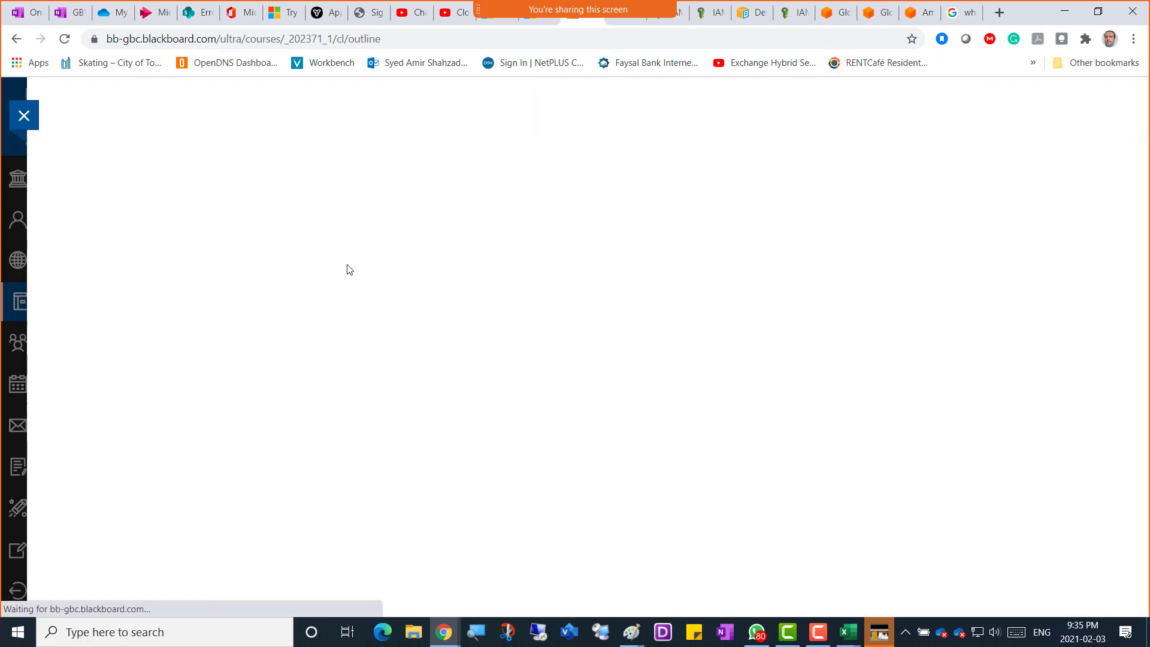
Create a content folder named 'Week4 - 03Feb2021' by editing the pasted Week3 name, then submit.
{"action": "scroll", "coordinate": [396, 438], "scroll_direction": "down", "scroll_amount": 8}
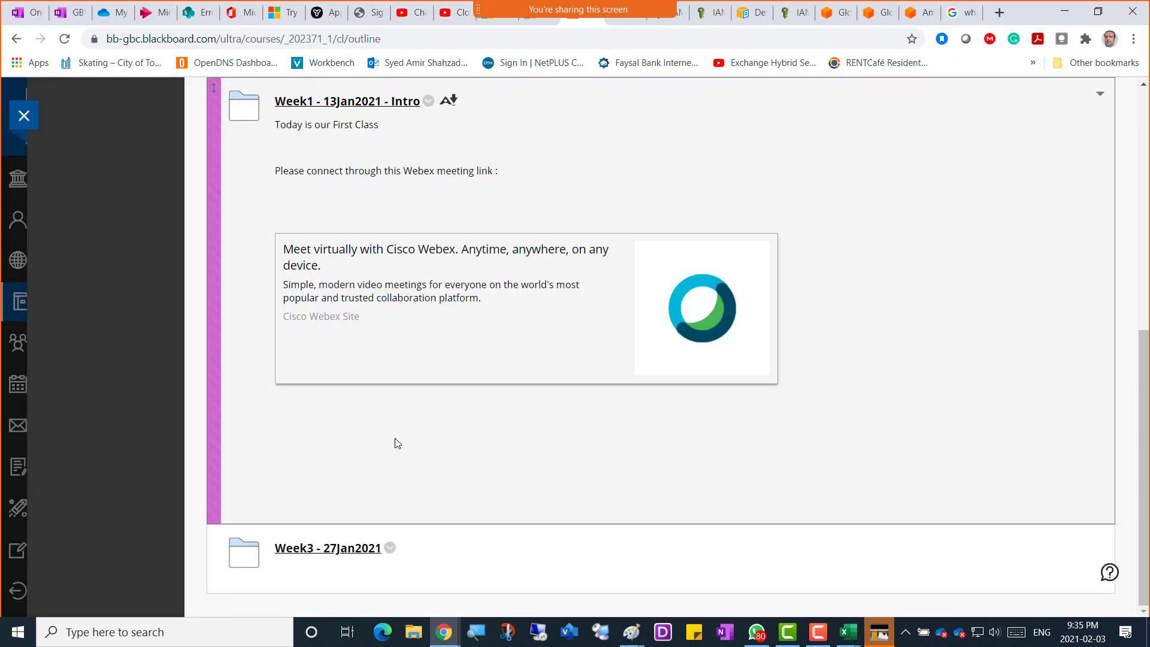
{"action": "scroll", "coordinate": [396, 443], "scroll_direction": "up", "scroll_amount": 10}
{"action": "left_click", "coordinate": [245, 196]}
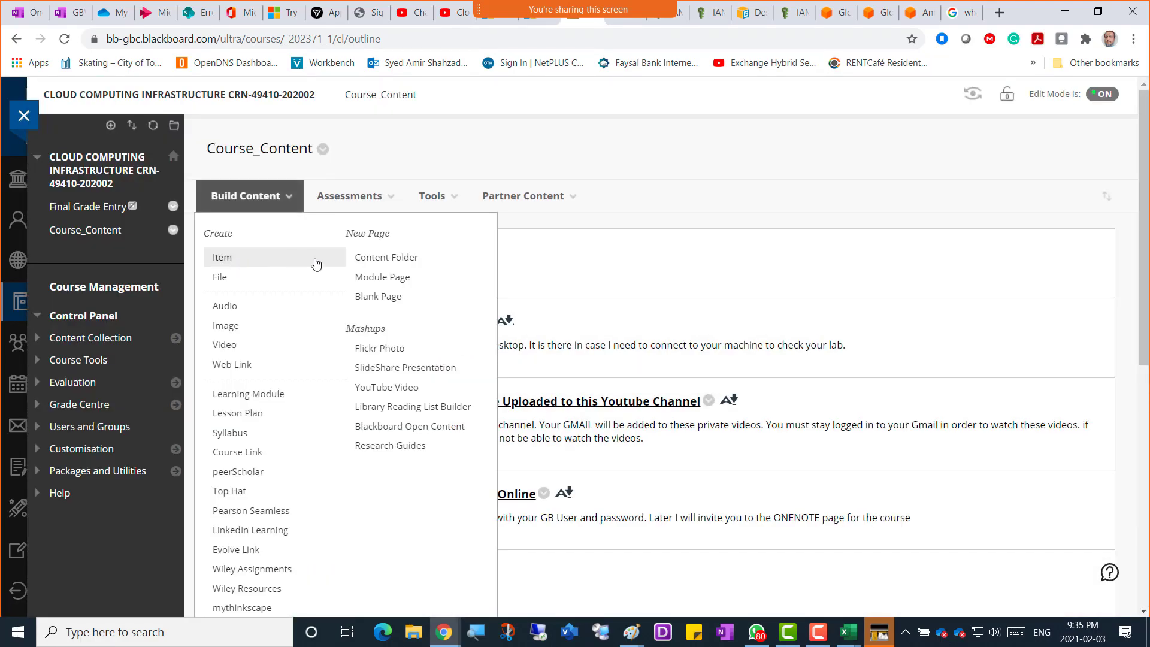
{"action": "left_click", "coordinate": [386, 256]}
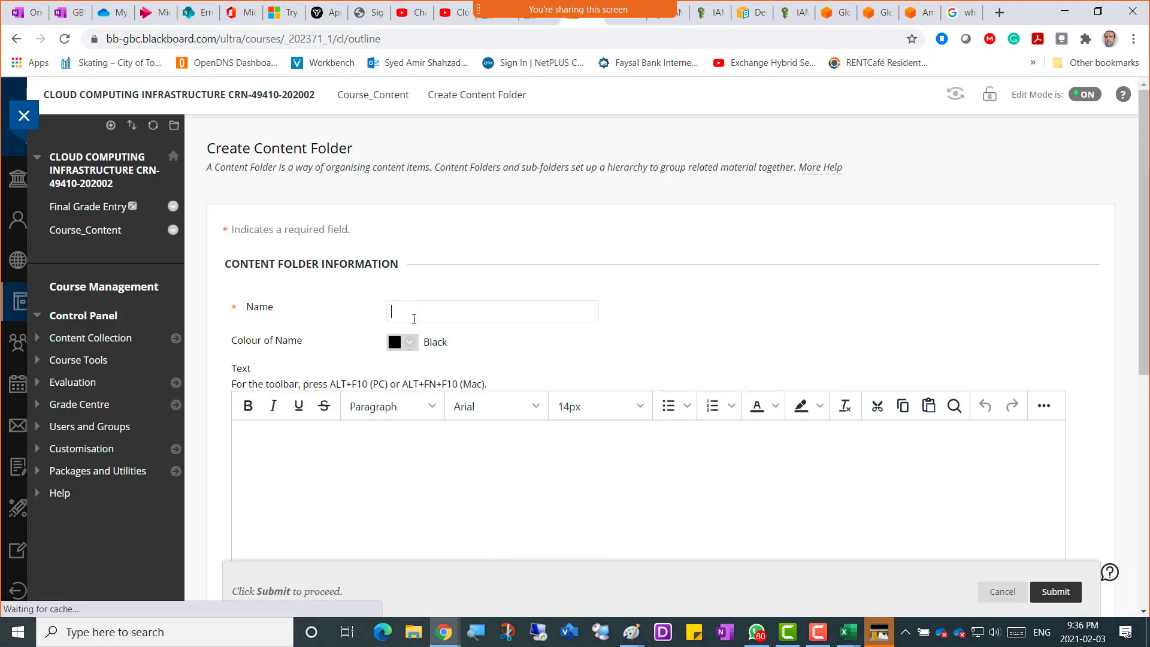
{"action": "type", "text": "Week3 - 27Jan2021"}
{"action": "left_click_drag", "start_coordinate": [455, 312], "coordinate": [426, 311]}
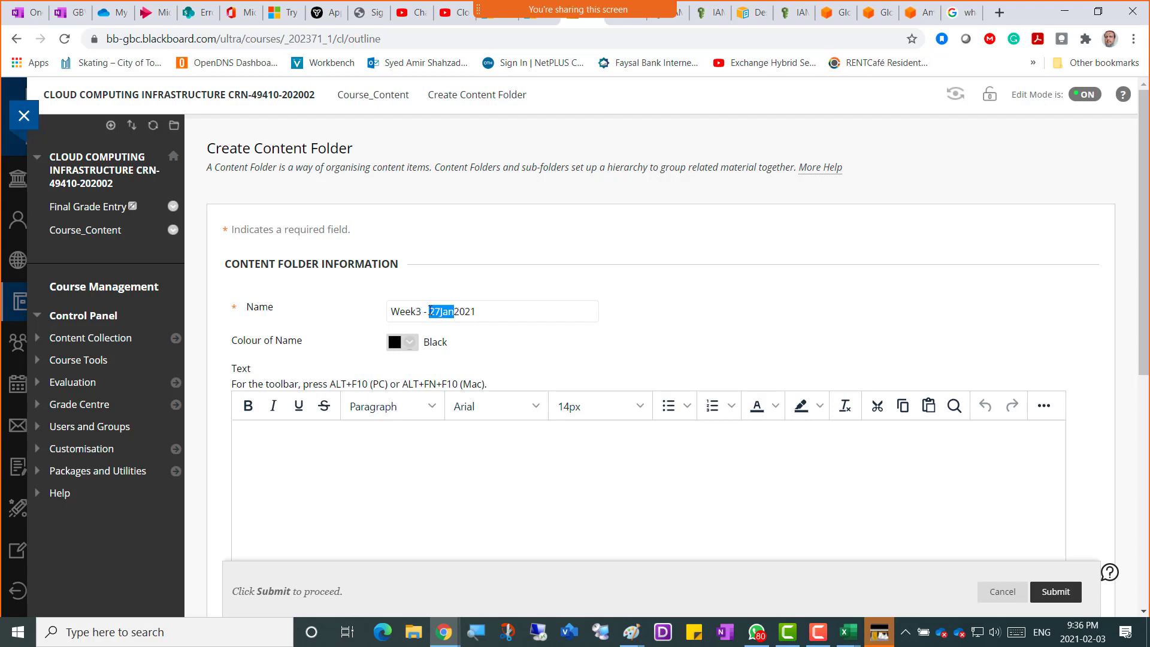
{"action": "type", "text": "03Feb"}
{"action": "left_click_drag", "start_coordinate": [421, 312], "coordinate": [411, 311]}
{"action": "left_click", "coordinate": [424, 310]}
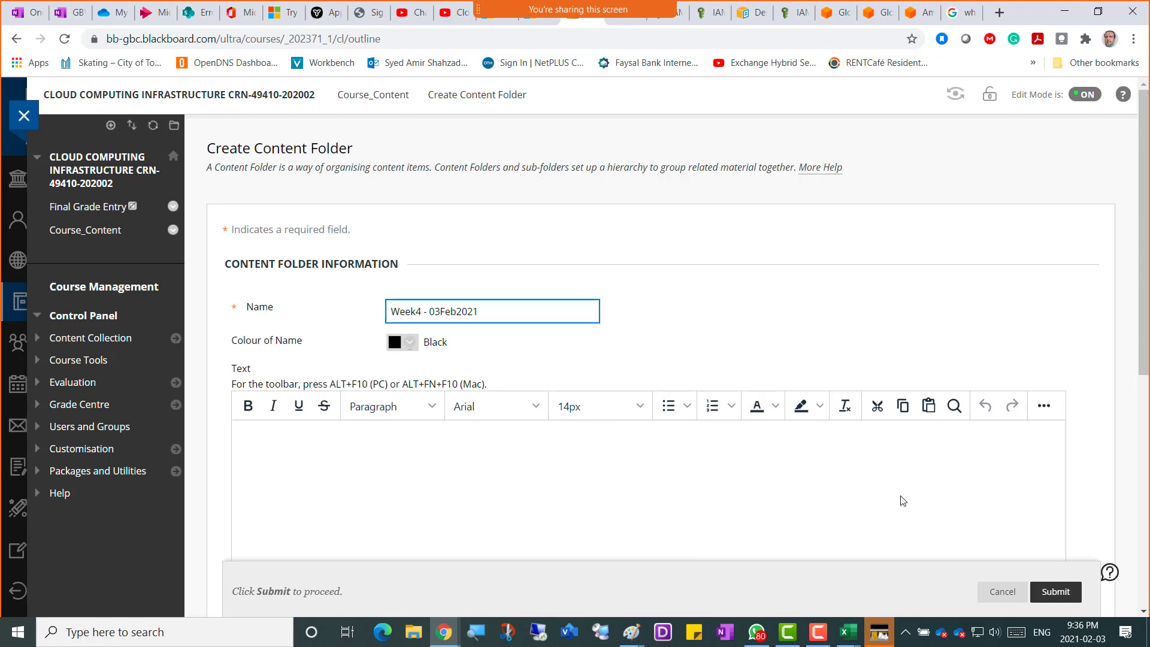
{"action": "left_click", "coordinate": [1055, 591]}
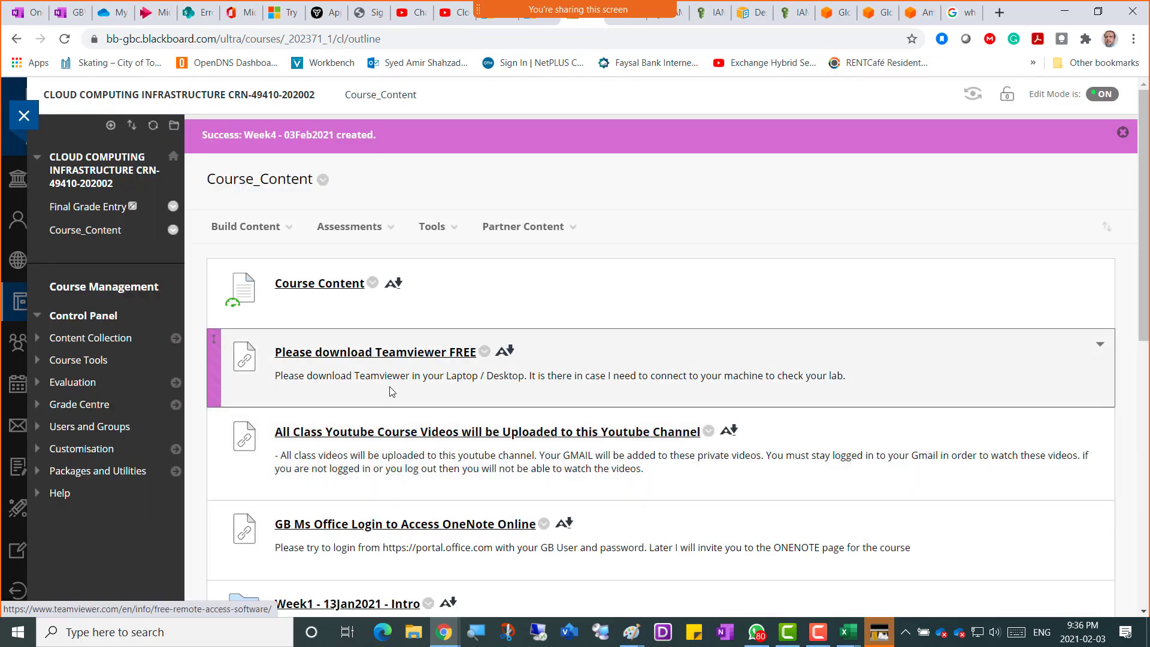
Open the Week4 - 03Feb2021 folder and start a new assignment from Assessments.
{"action": "scroll", "coordinate": [390, 392], "scroll_direction": "down", "scroll_amount": 15}
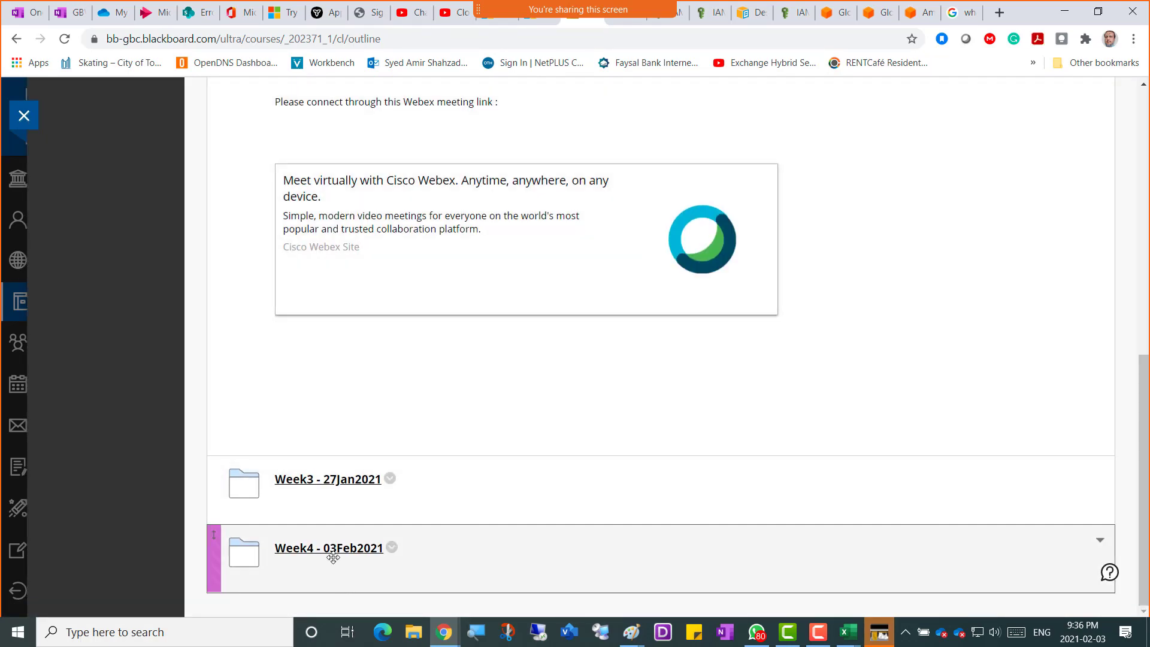
{"action": "left_click", "coordinate": [329, 549]}
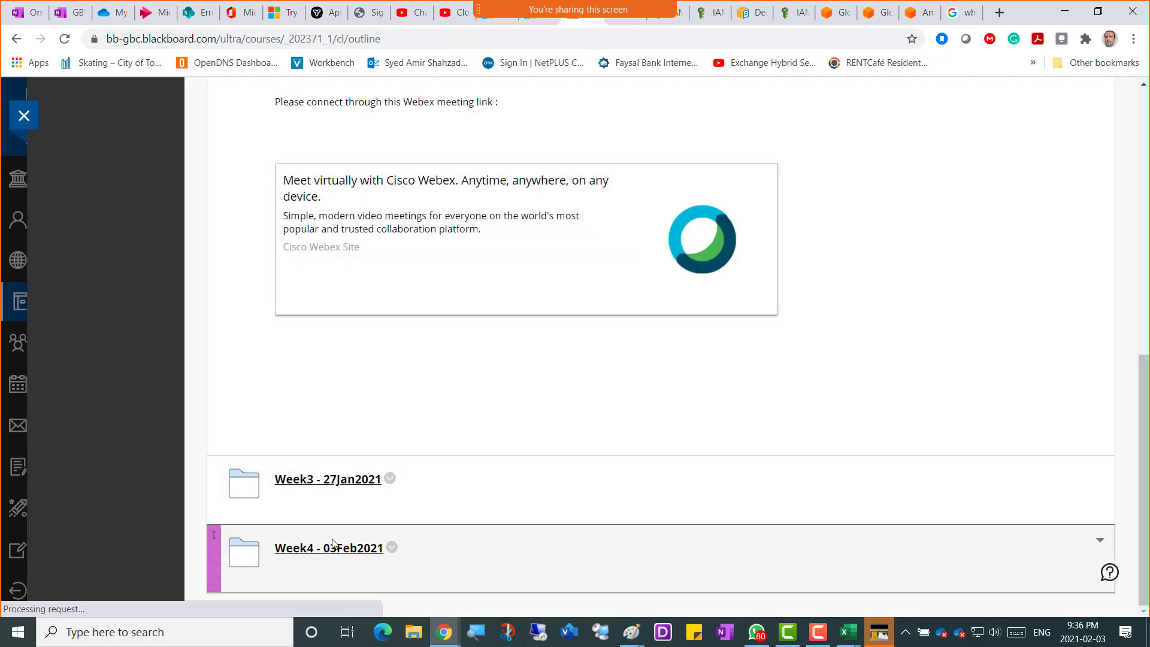
{"action": "left_click", "coordinate": [330, 191]}
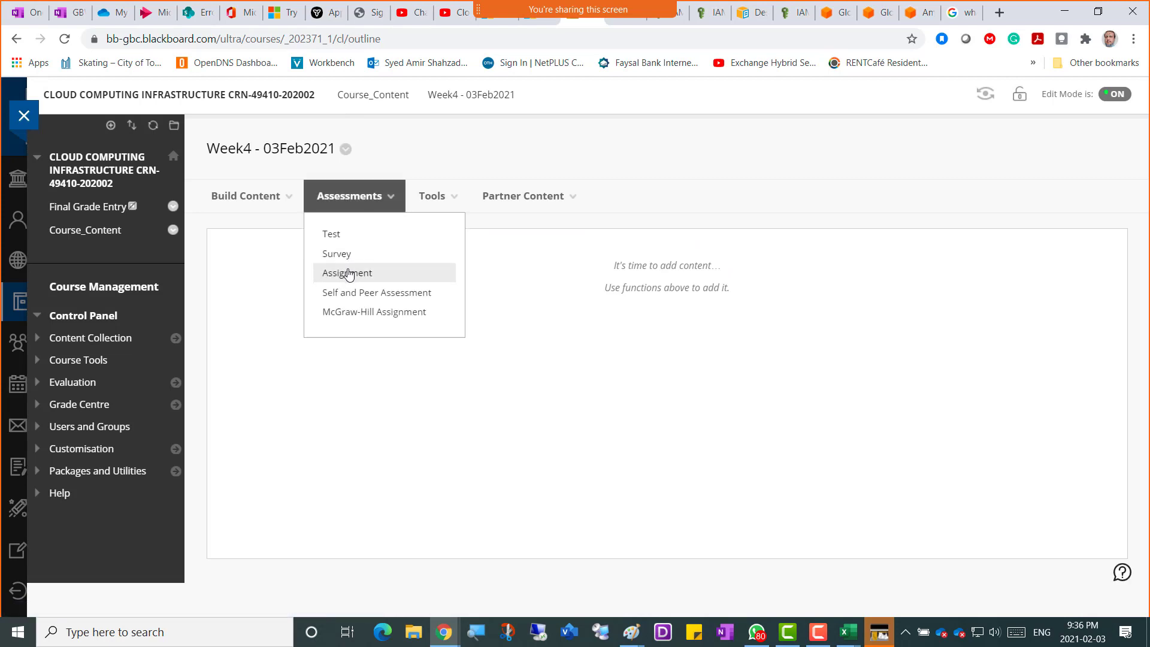
{"action": "left_click", "coordinate": [349, 272]}
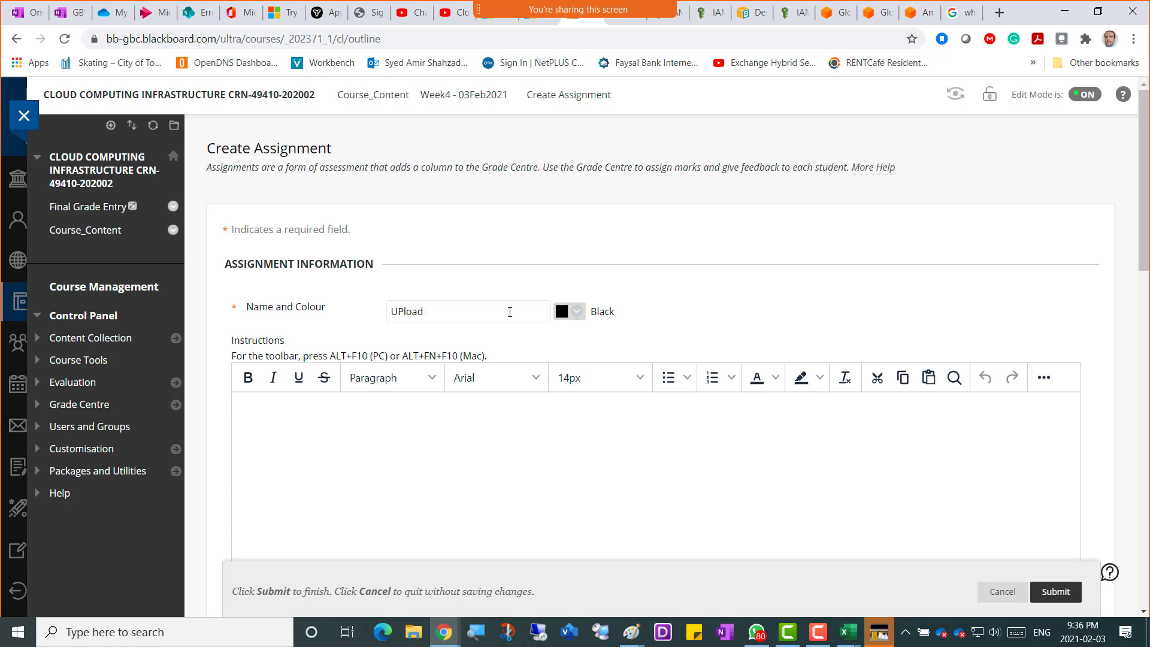
Name the assignment 'UPloadWeek4' and paste the same text into its instructions.
{"action": "type", "text": "Week4"}
{"action": "double_click", "coordinate": [512, 312]}
{"action": "key", "text": "ctrl+c"}
{"action": "left_click", "coordinate": [505, 441]}
{"action": "key", "text": "ctrl+v"}
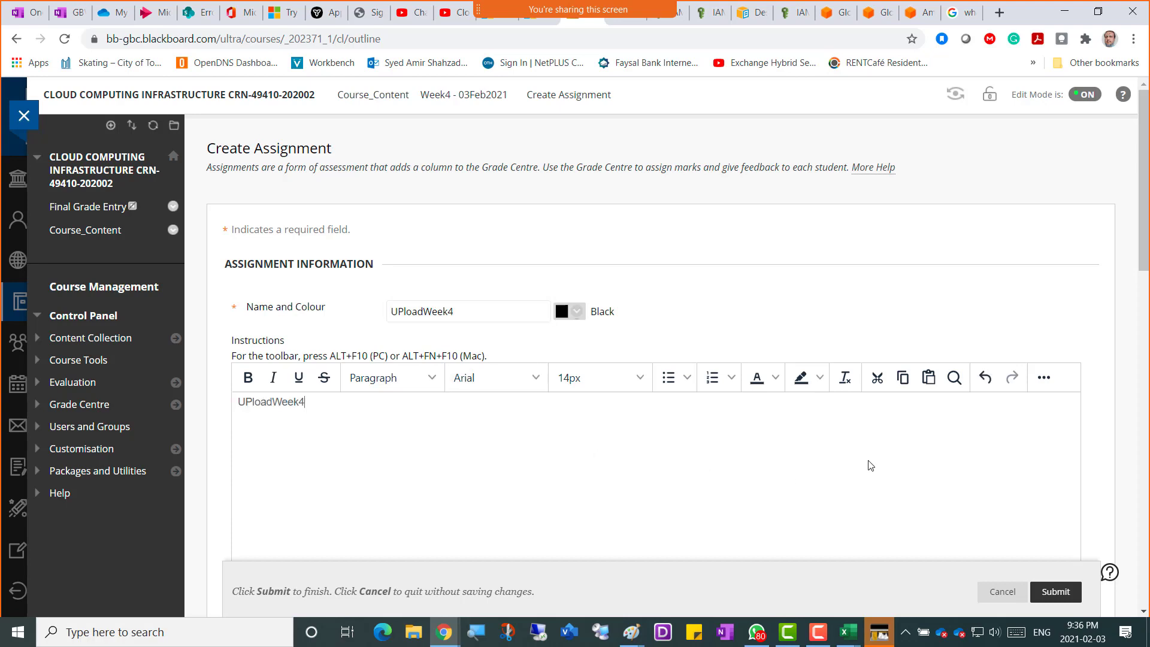
{"action": "scroll", "coordinate": [859, 443], "scroll_direction": "down", "scroll_amount": 6}
{"action": "scroll", "coordinate": [506, 437], "scroll_direction": "down", "scroll_amount": 2}
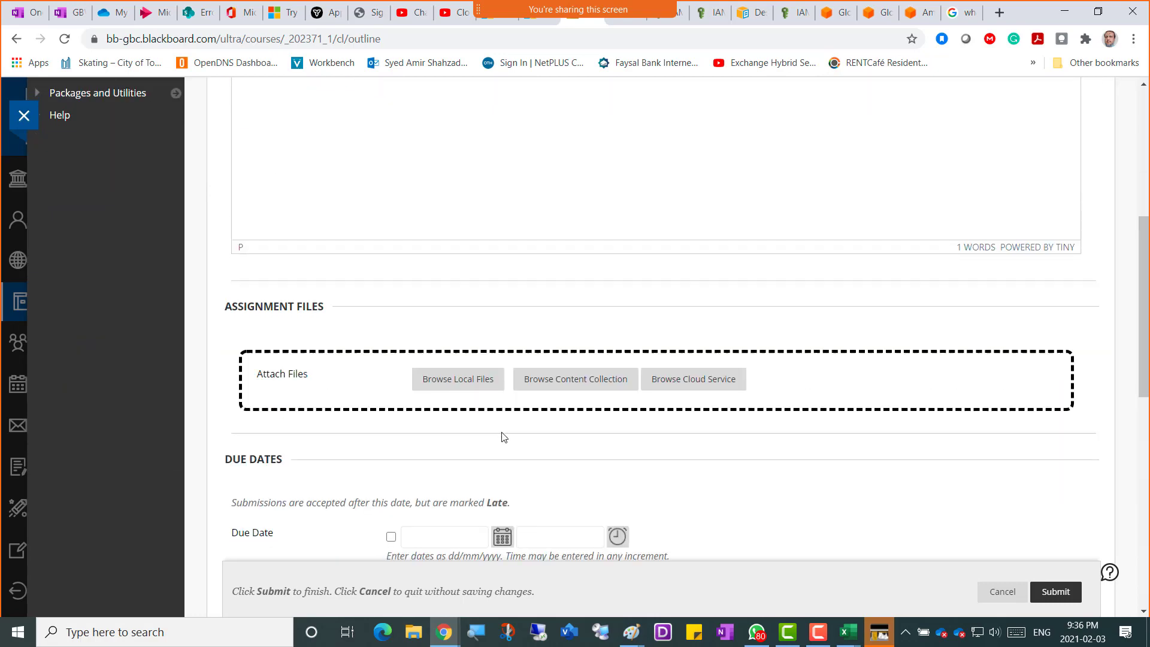
Set the due date to 03/02/2021 and Points Possible to 4.
{"action": "left_click", "coordinate": [503, 390]}
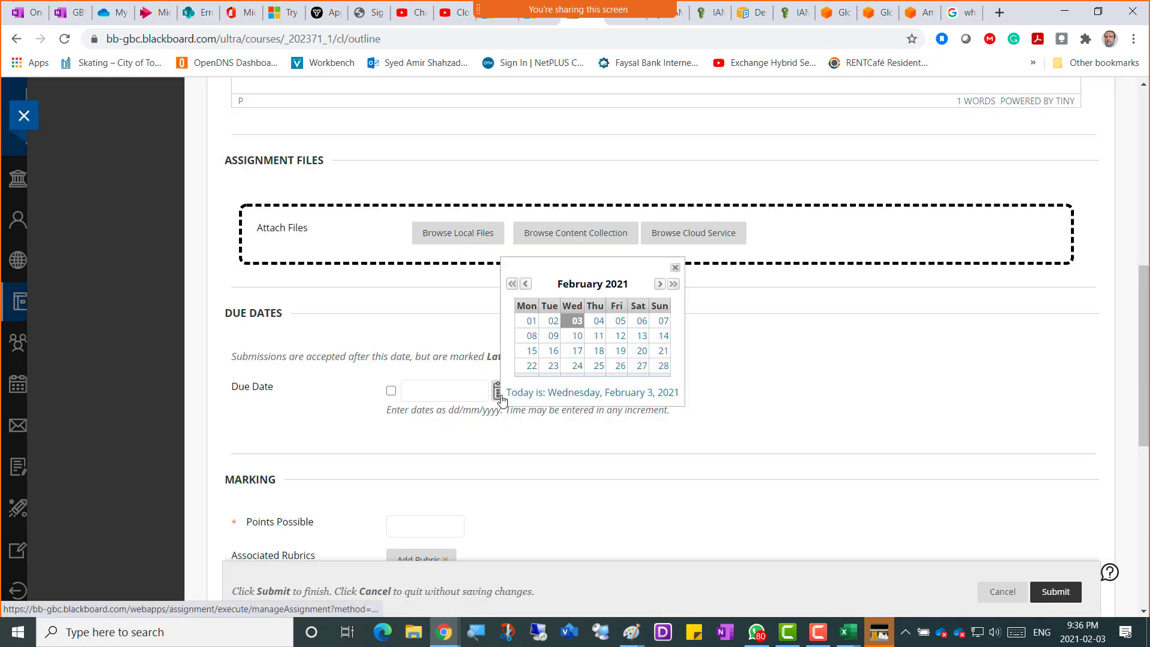
{"action": "left_click", "coordinate": [578, 323]}
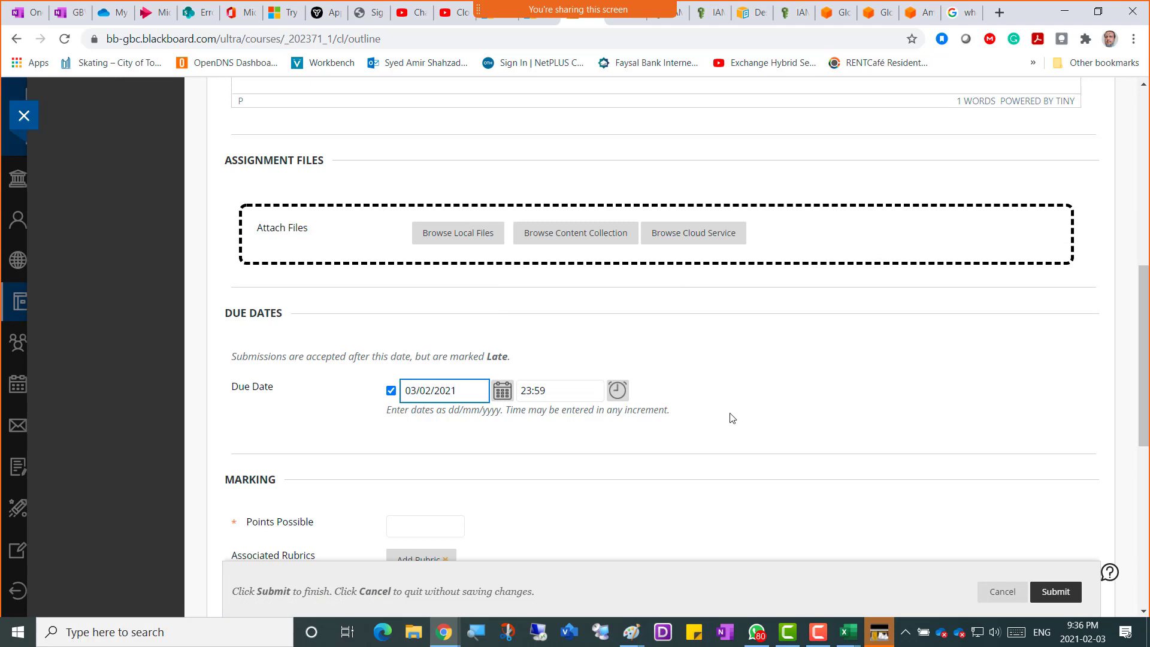
{"action": "scroll", "coordinate": [722, 407], "scroll_direction": "down", "scroll_amount": 4}
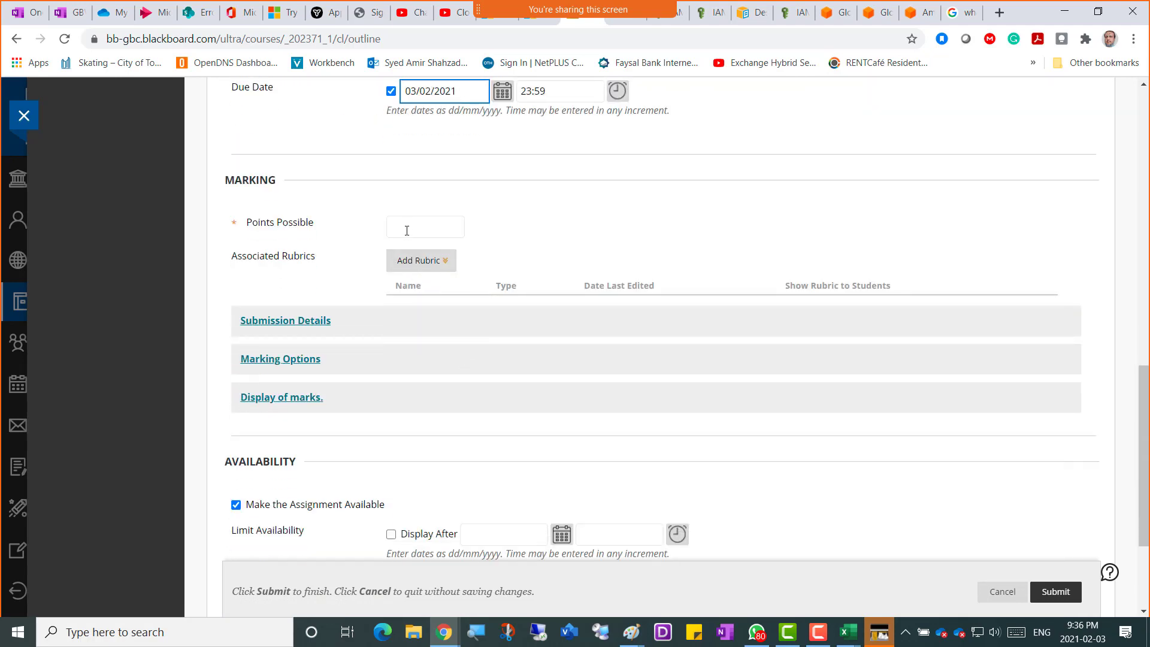
{"action": "left_click", "coordinate": [407, 227]}
{"action": "type", "text": "4"}
Set the submission type to Individual in Submission Details.
{"action": "left_click", "coordinate": [317, 322]}
{"action": "left_click", "coordinate": [436, 432]}
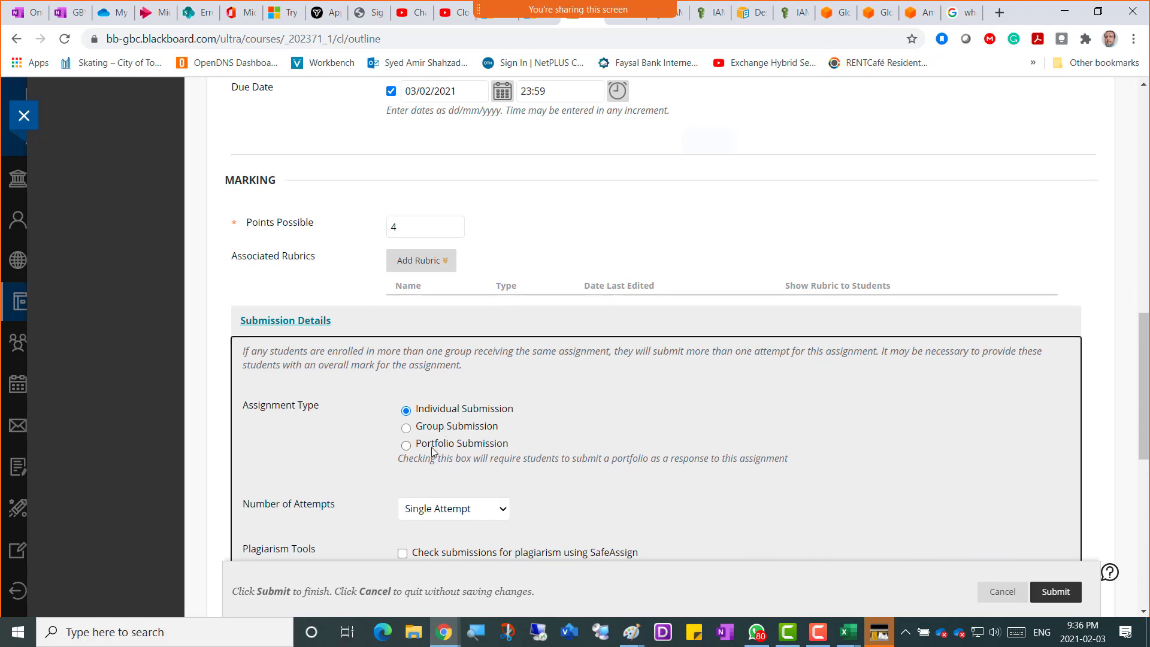
{"action": "left_click", "coordinate": [705, 154]}
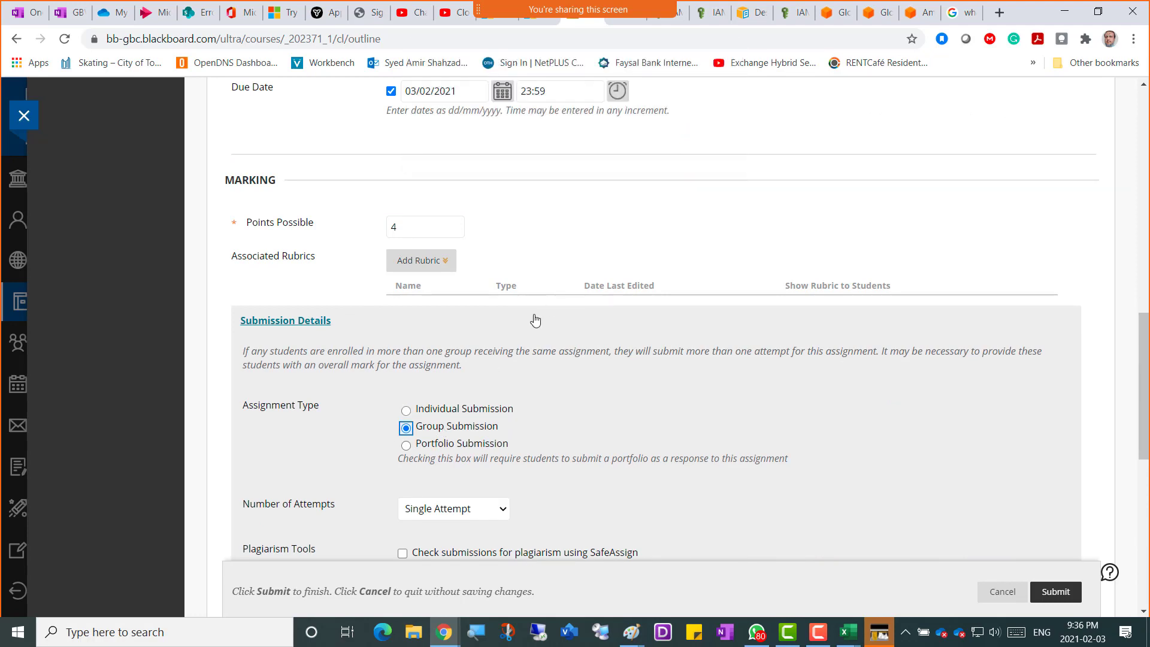
{"action": "left_click", "coordinate": [437, 408]}
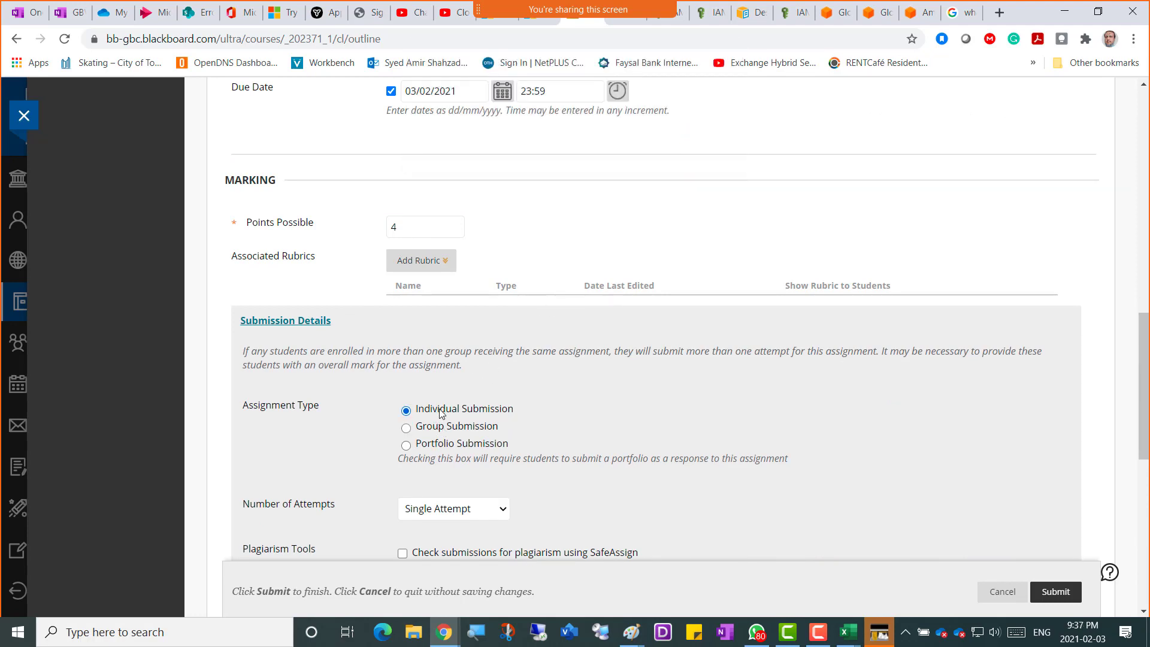
Allow multiple attempts with a maximum of 2 and enable Track Number of Views.
{"action": "left_click", "coordinate": [460, 508]}
{"action": "left_click", "coordinate": [439, 540]}
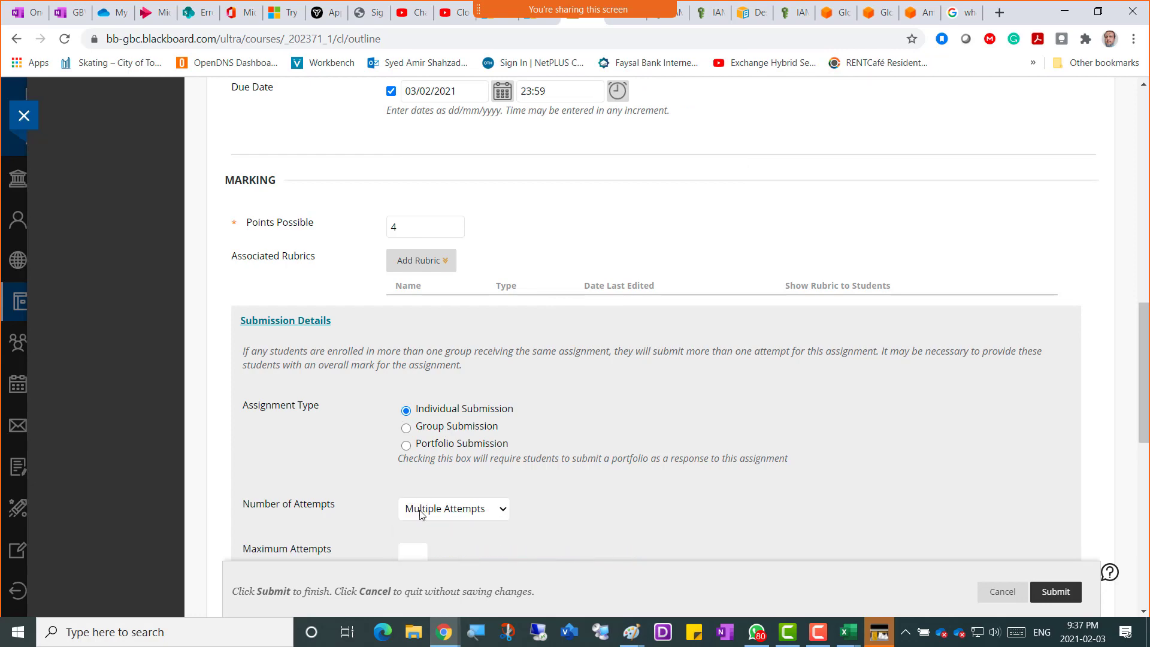
{"action": "scroll", "coordinate": [410, 372], "scroll_direction": "down", "scroll_amount": 2}
{"action": "left_click", "coordinate": [413, 403]}
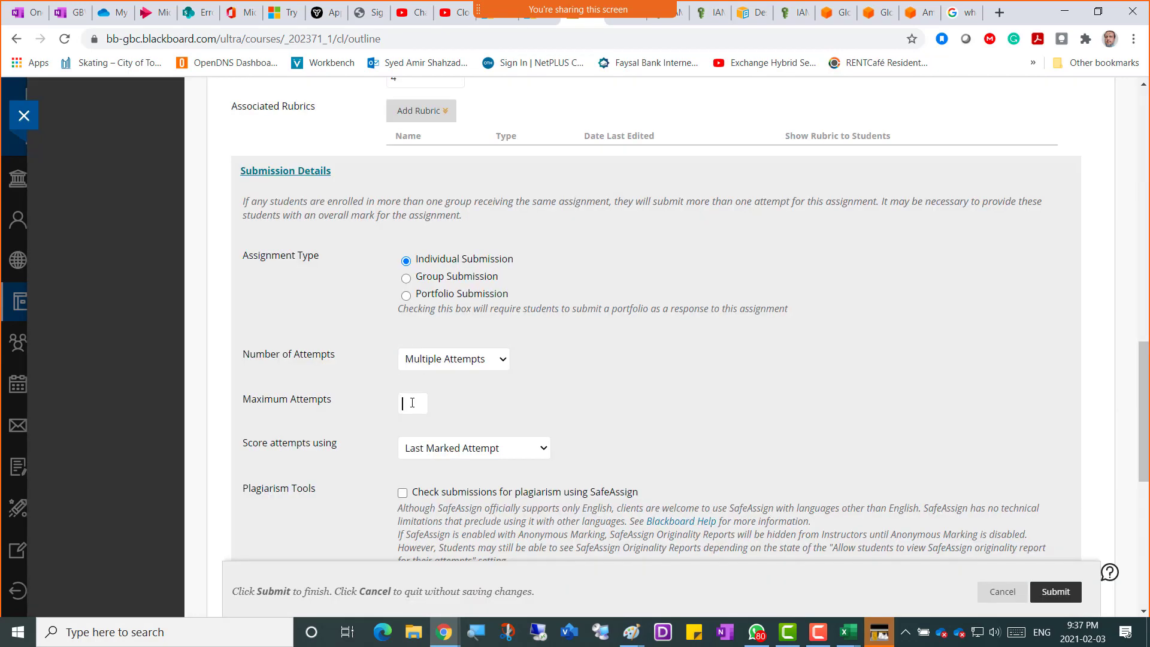
{"action": "type", "text": "2"}
{"action": "left_click", "coordinate": [654, 401]}
{"action": "scroll", "coordinate": [651, 404], "scroll_direction": "down", "scroll_amount": 5}
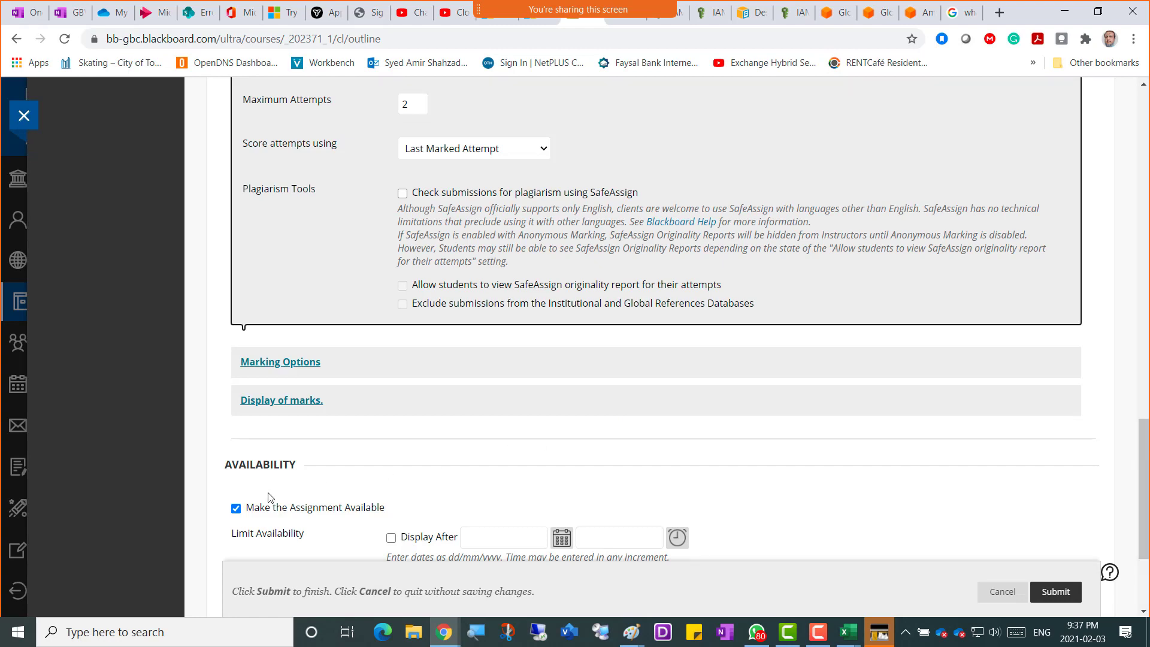
{"action": "scroll", "coordinate": [288, 503], "scroll_direction": "down", "scroll_amount": 3}
{"action": "left_click", "coordinate": [236, 462]}
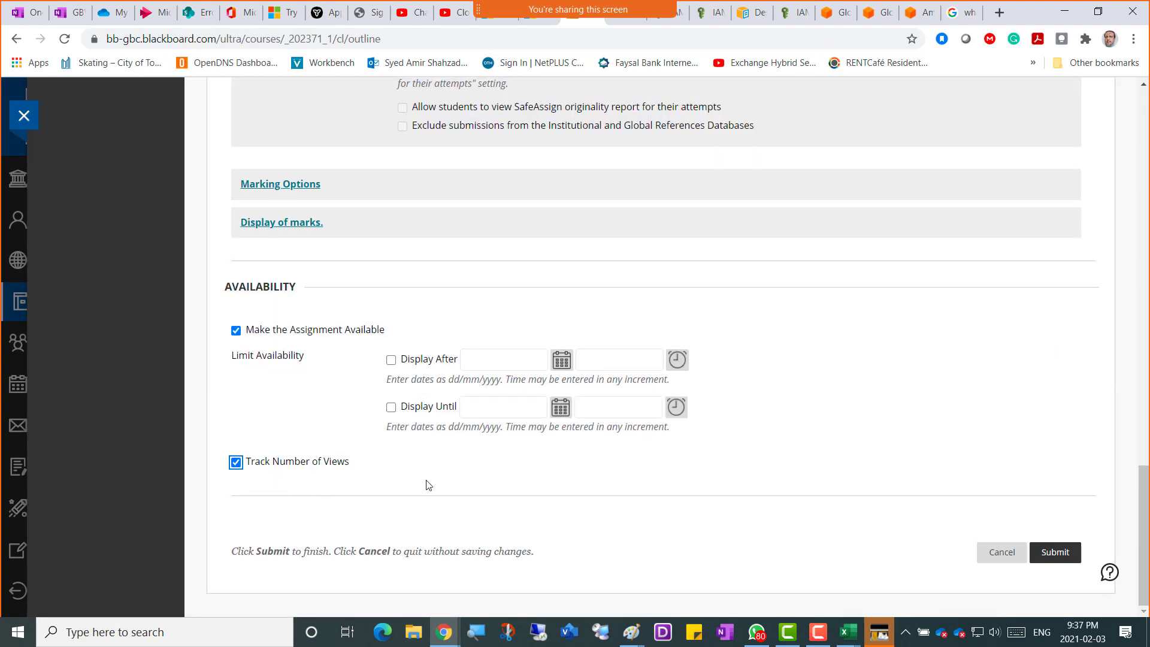
Submit the form to create UPloadWeek4 in the Week4 - 03Feb2021 folder.
{"action": "left_click", "coordinate": [1054, 551]}
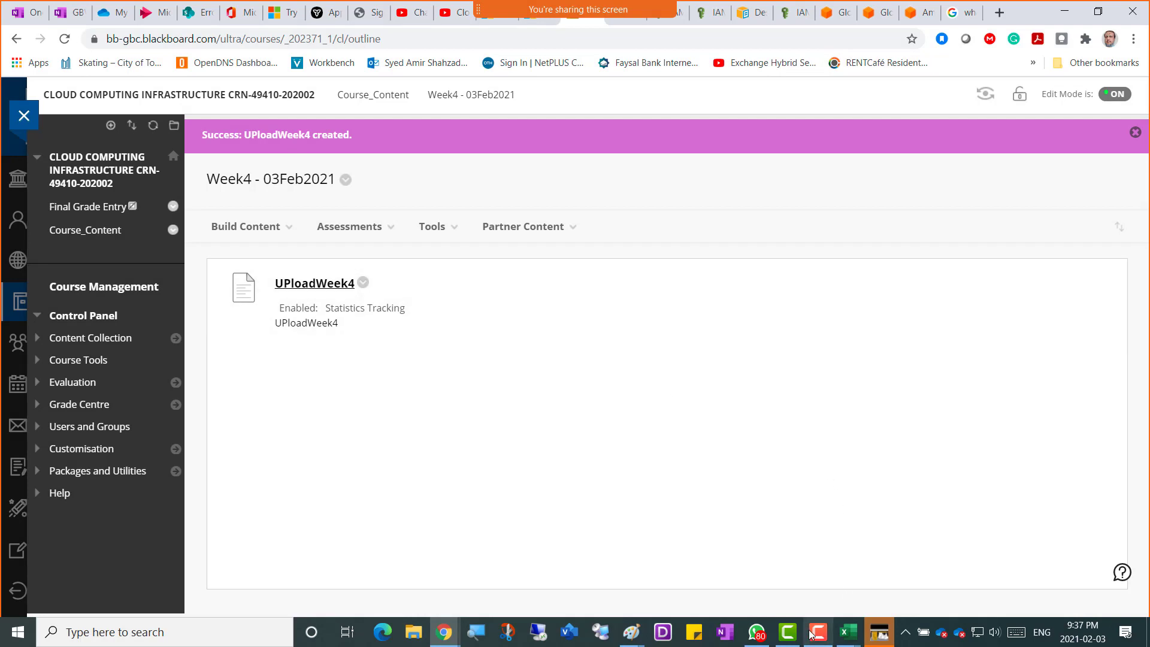
{"action": "mouse_move", "coordinate": [820, 639]}
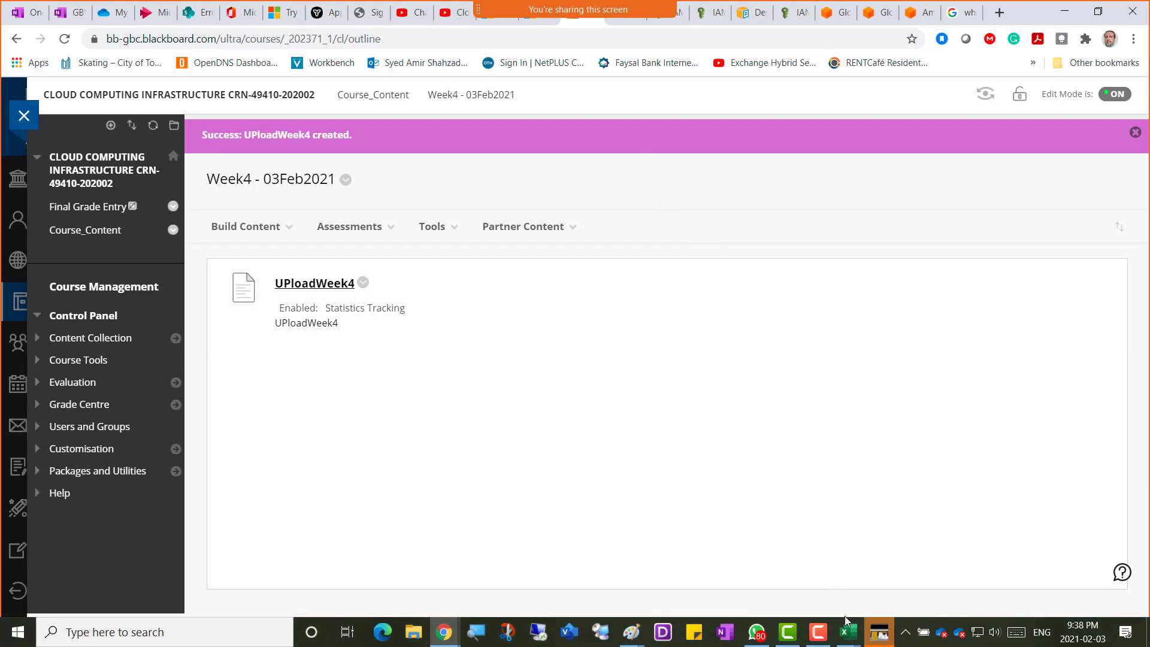
{"action": "left_click", "coordinate": [819, 637]}
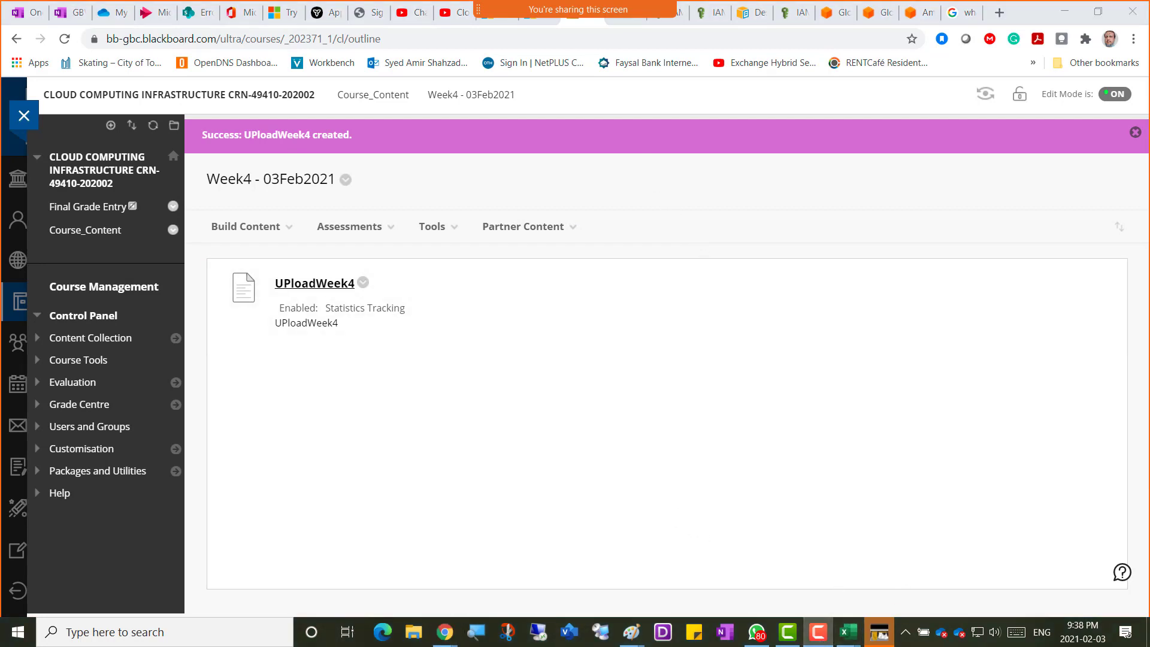